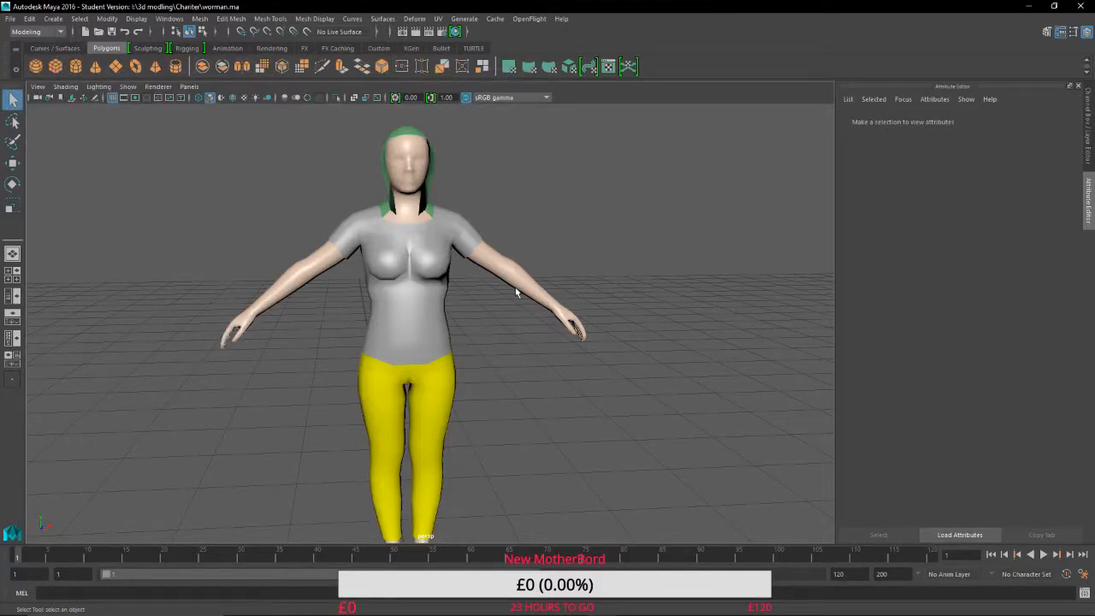
{"action": "left_click_drag", "start_coordinate": [477, 182], "coordinate": [511, 363], "text": "alt"}
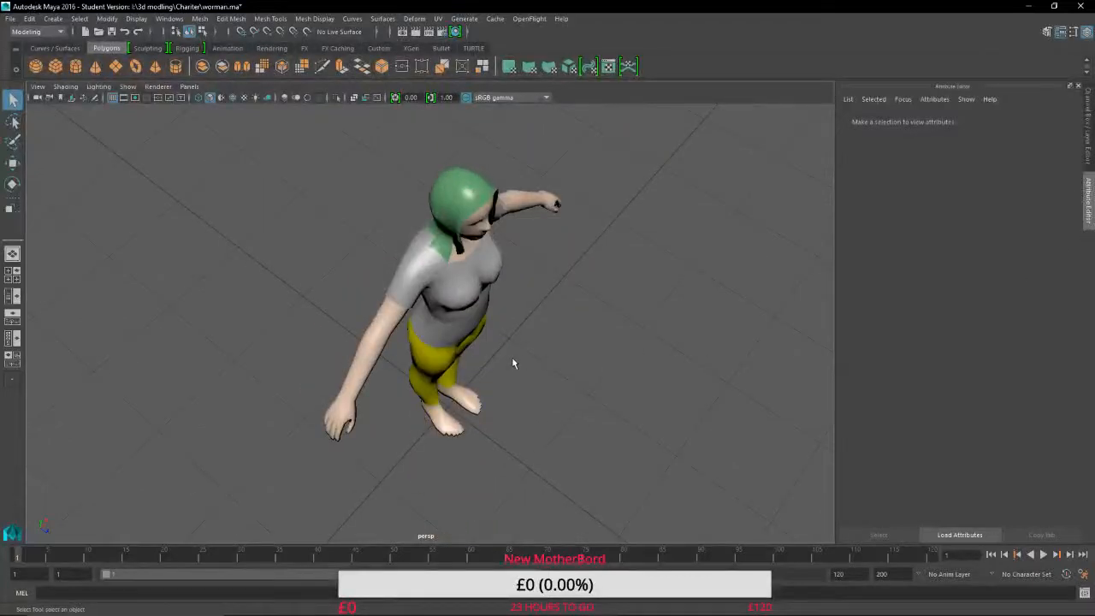
{"action": "left_click", "coordinate": [383, 374]}
{"action": "right_click_drag", "start_coordinate": [383, 375], "coordinate": [463, 366], "text": "alt"}
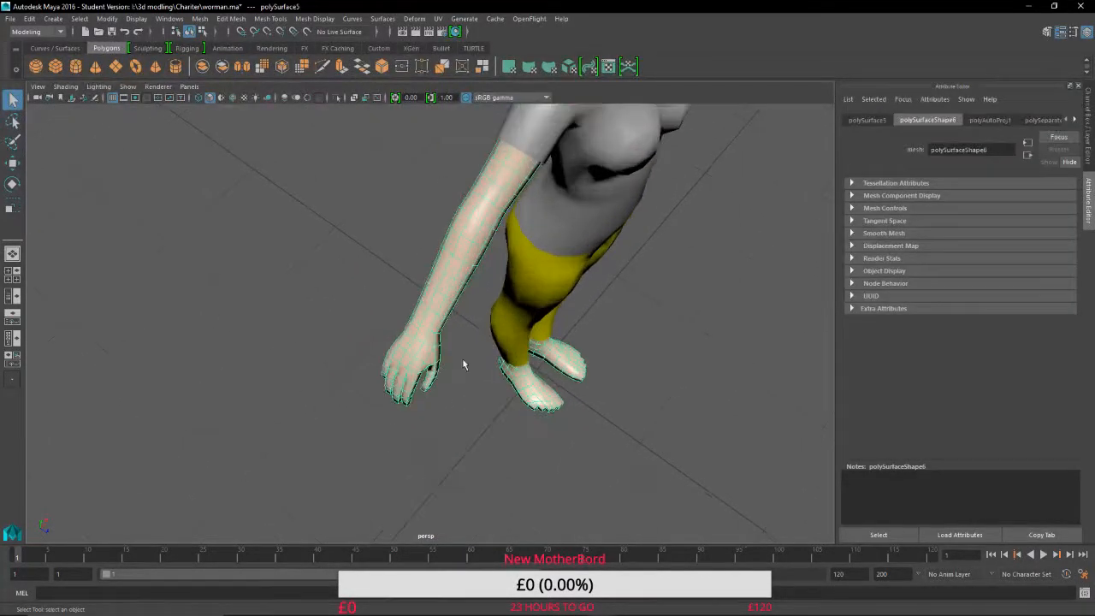
{"action": "right_click_drag", "start_coordinate": [443, 286], "coordinate": [435, 325]}
{"action": "scroll", "coordinate": [433, 321], "scroll_direction": "up", "scroll_amount": 3}
{"action": "left_click", "coordinate": [429, 316]}
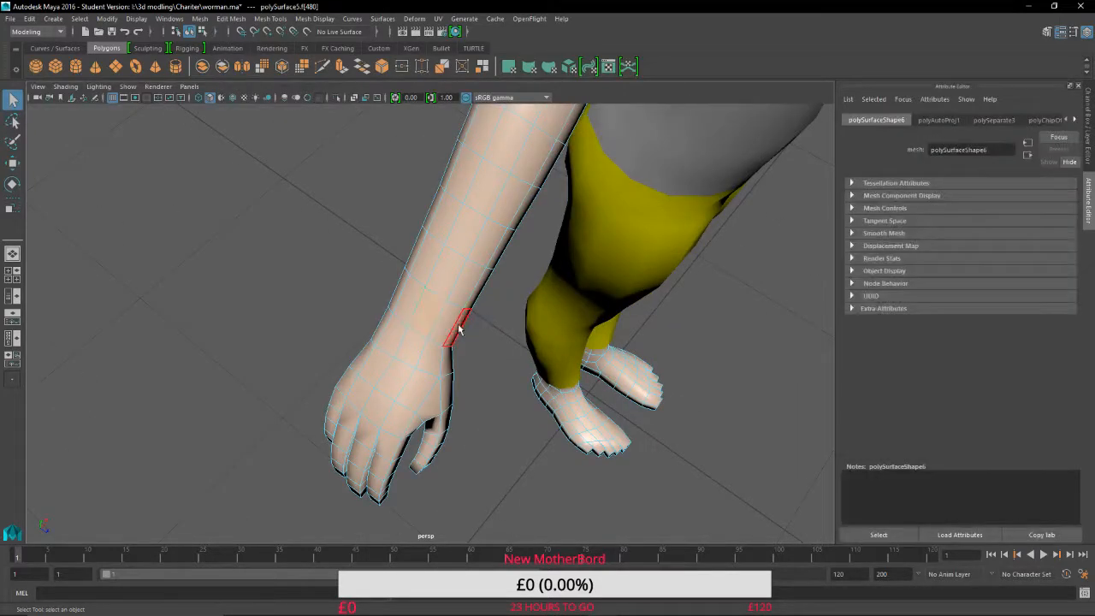
{"action": "left_click", "coordinate": [405, 305]}
{"action": "mouse_move", "coordinate": [405, 306]}
{"action": "right_mouse_down", "text": "shift"}
{"action": "mouse_move", "coordinate": [400, 511]}
{"action": "mouse_move", "coordinate": [396, 321]}
{"action": "mouse_move", "coordinate": [406, 292]}
{"action": "mouse_move", "coordinate": [405, 303]}
{"action": "right_mouse_up", "text": "shift"}
{"action": "left_click", "coordinate": [508, 323]}
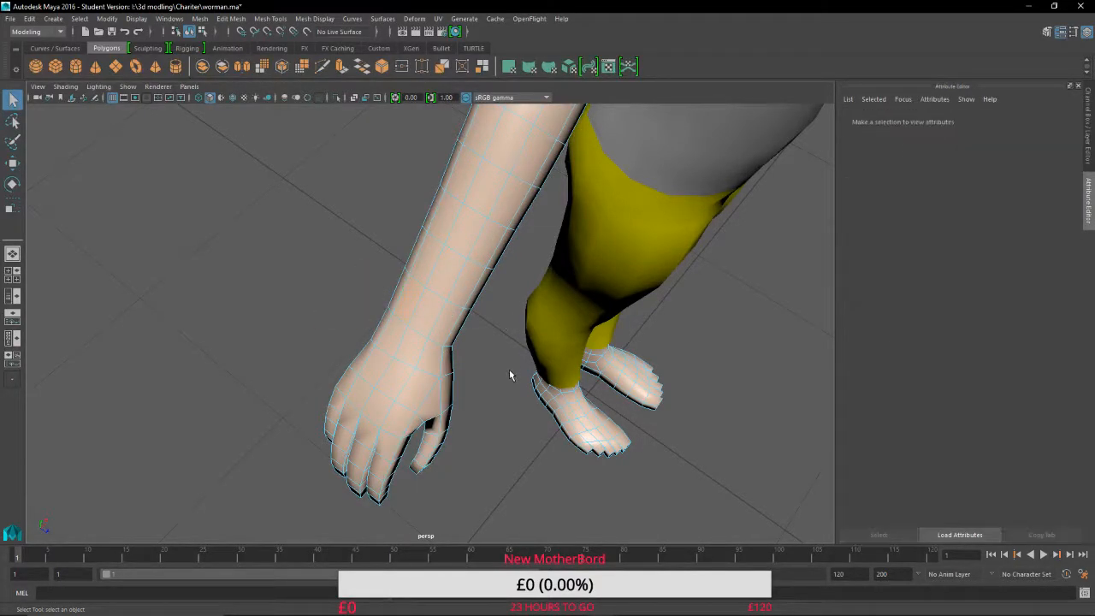
{"action": "right_click_drag", "start_coordinate": [506, 287], "coordinate": [542, 271]}
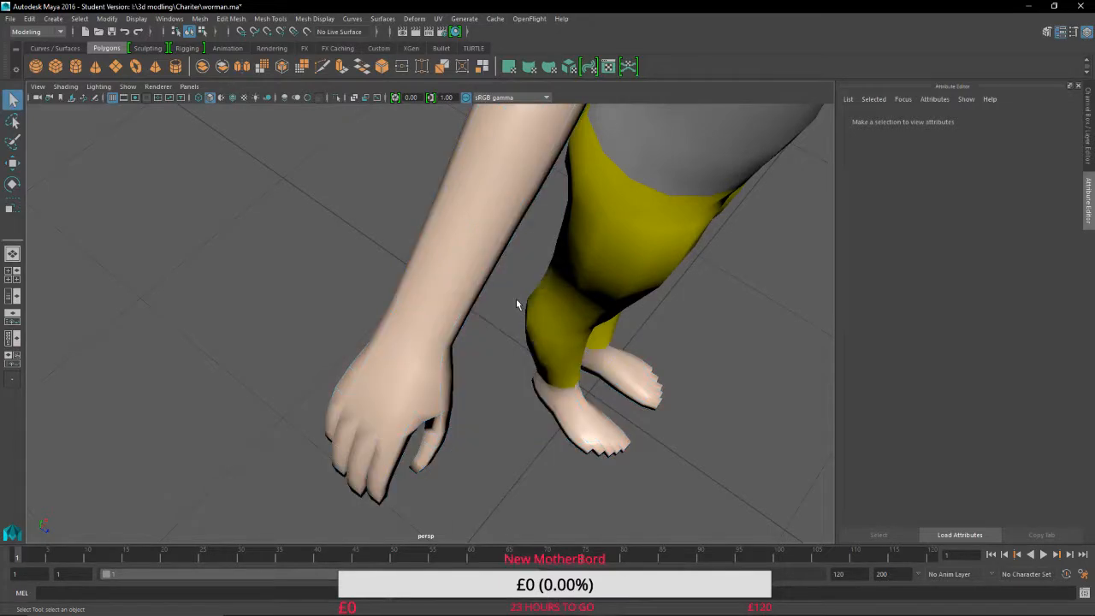
{"action": "left_click_drag", "start_coordinate": [520, 303], "coordinate": [510, 341], "text": "alt"}
{"action": "left_click_drag", "start_coordinate": [608, 362], "coordinate": [220, 199], "text": "alt"}
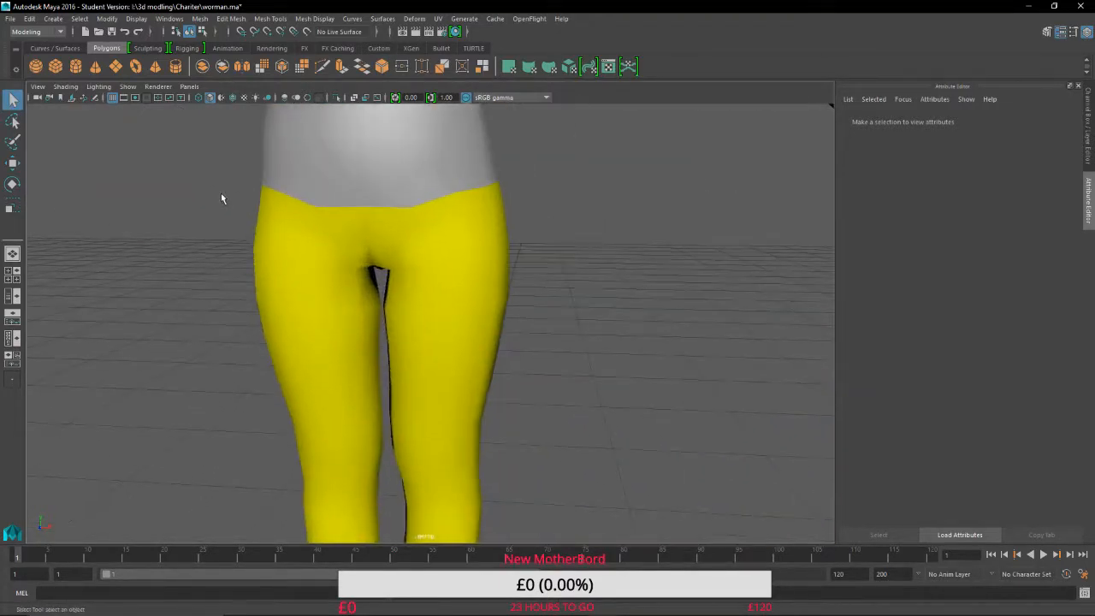
{"action": "left_click", "coordinate": [366, 286]}
{"action": "middle_click_drag", "start_coordinate": [432, 196], "coordinate": [434, 279], "text": "alt"}
{"action": "left_click", "coordinate": [459, 276]}
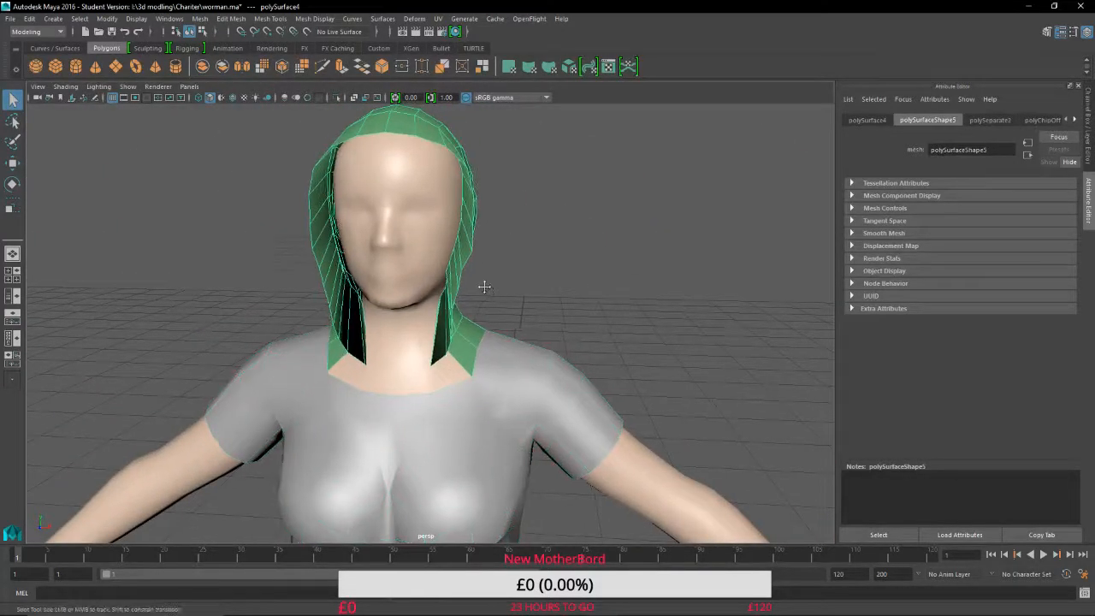
{"action": "left_click_drag", "start_coordinate": [484, 286], "coordinate": [532, 310], "text": "alt"}
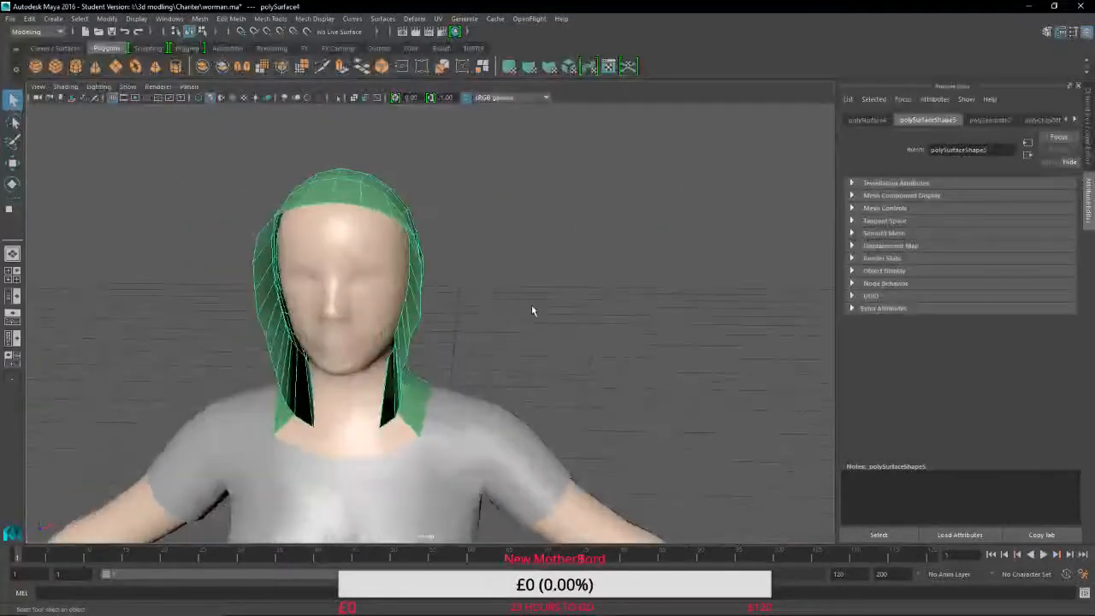
{"action": "left_click", "coordinate": [529, 310]}
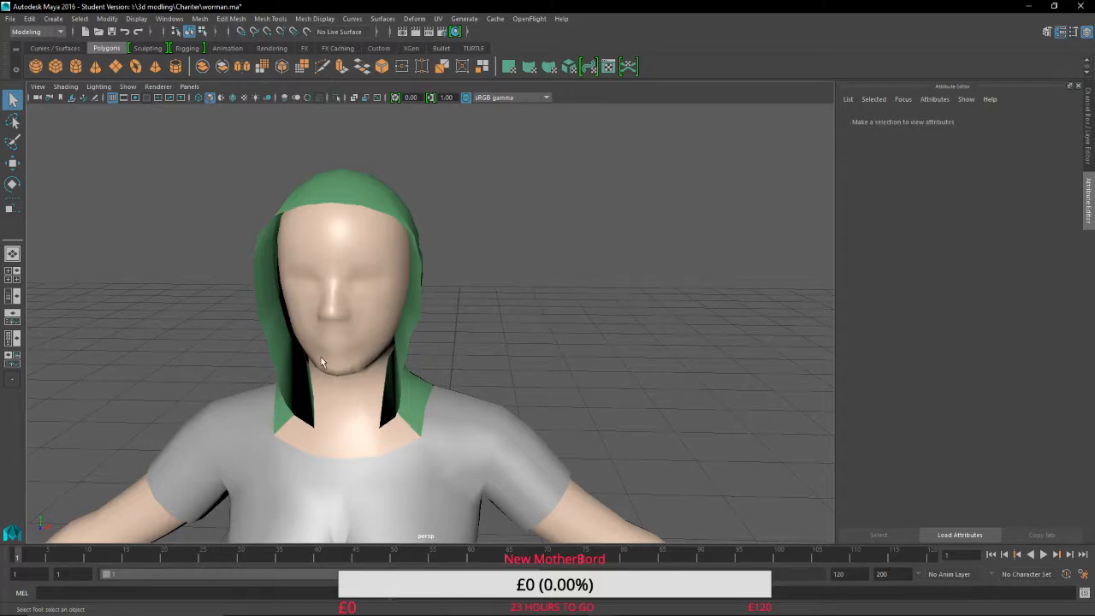
Extrude all faces of the green hood mesh with a thickness of 0.4 and return to object mode.
{"action": "left_click", "coordinate": [286, 379]}
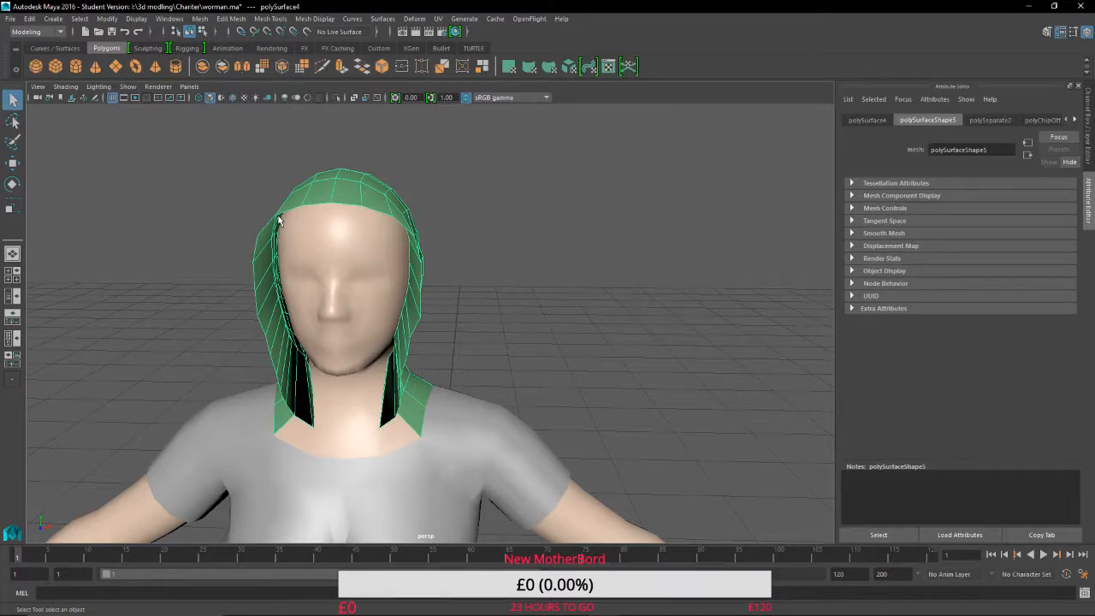
{"action": "scroll", "coordinate": [278, 220], "scroll_direction": "up", "scroll_amount": 5}
{"action": "middle_click_drag", "start_coordinate": [250, 231], "coordinate": [396, 280], "text": "alt"}
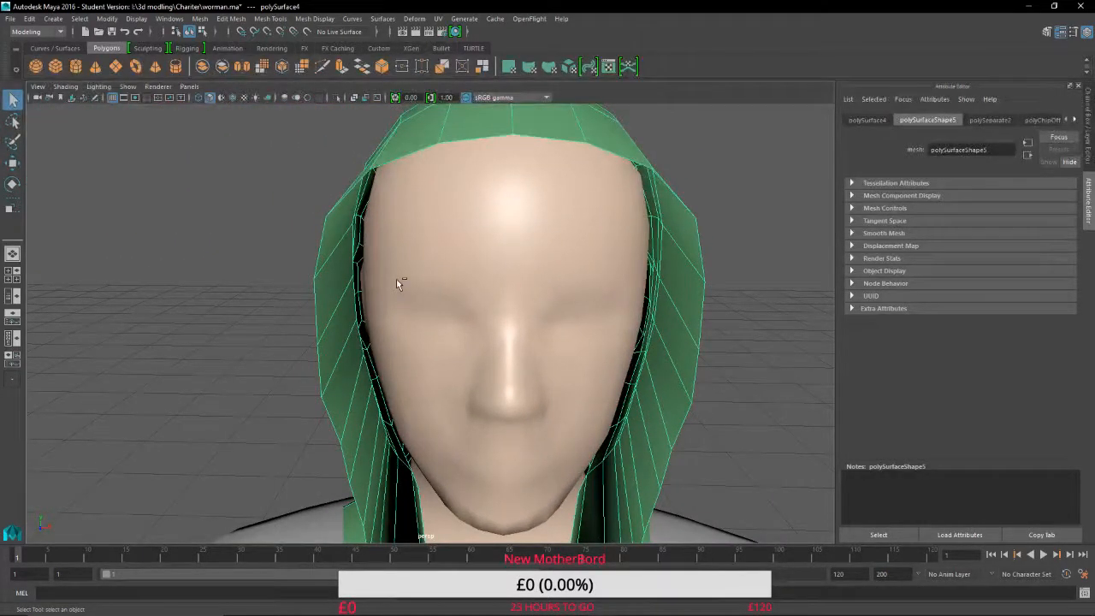
{"action": "key", "text": "t"}
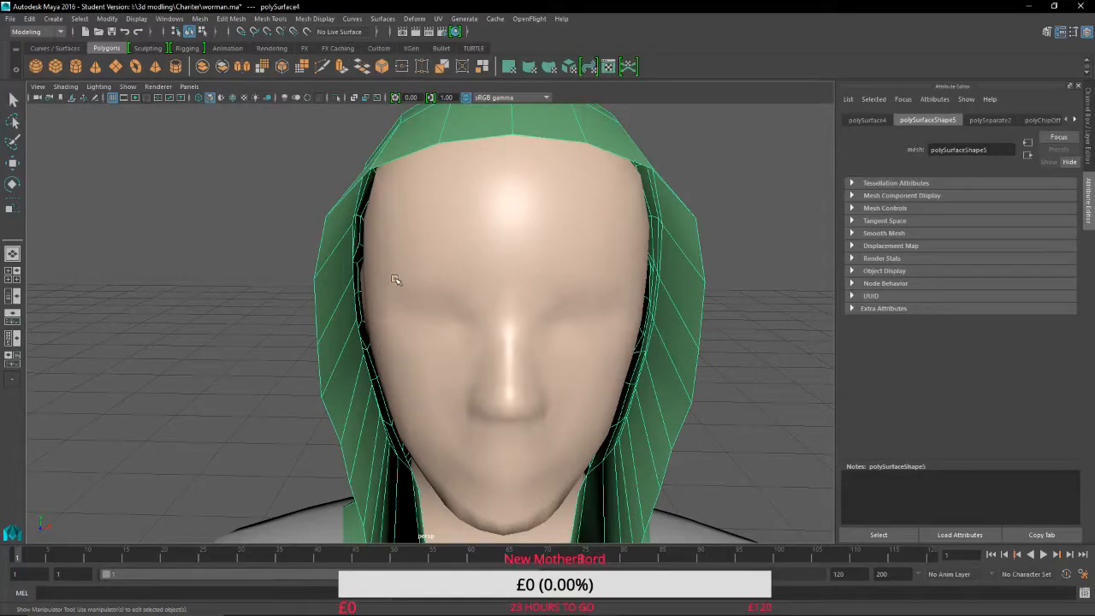
{"action": "key", "text": "ctrl+e"}
{"action": "scroll", "coordinate": [401, 299], "scroll_direction": "down", "scroll_amount": 2}
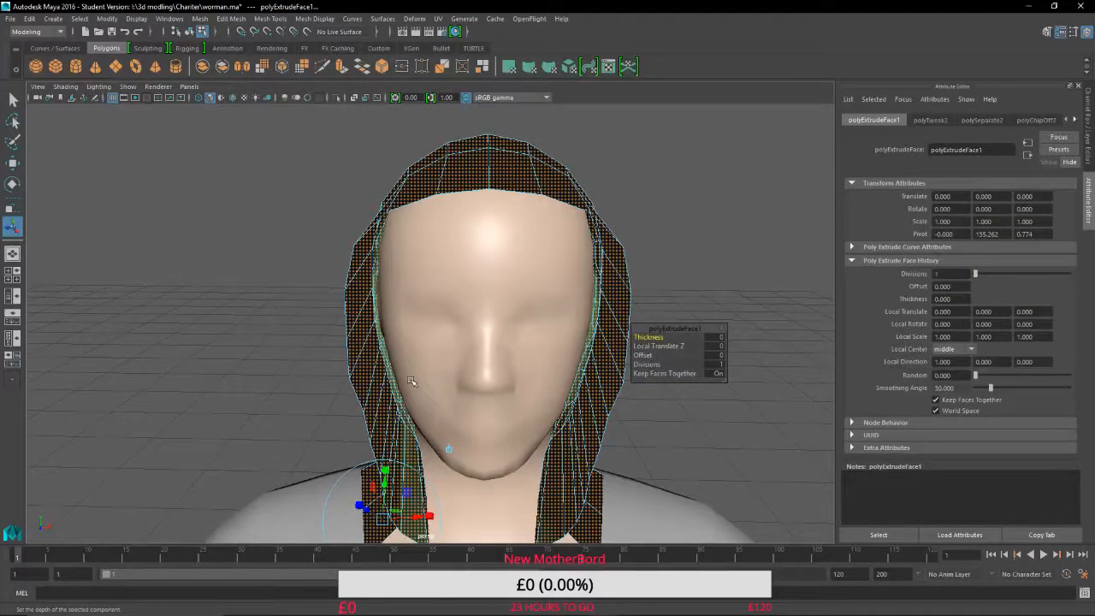
{"action": "left_click_drag", "start_coordinate": [650, 337], "coordinate": [650, 337]}
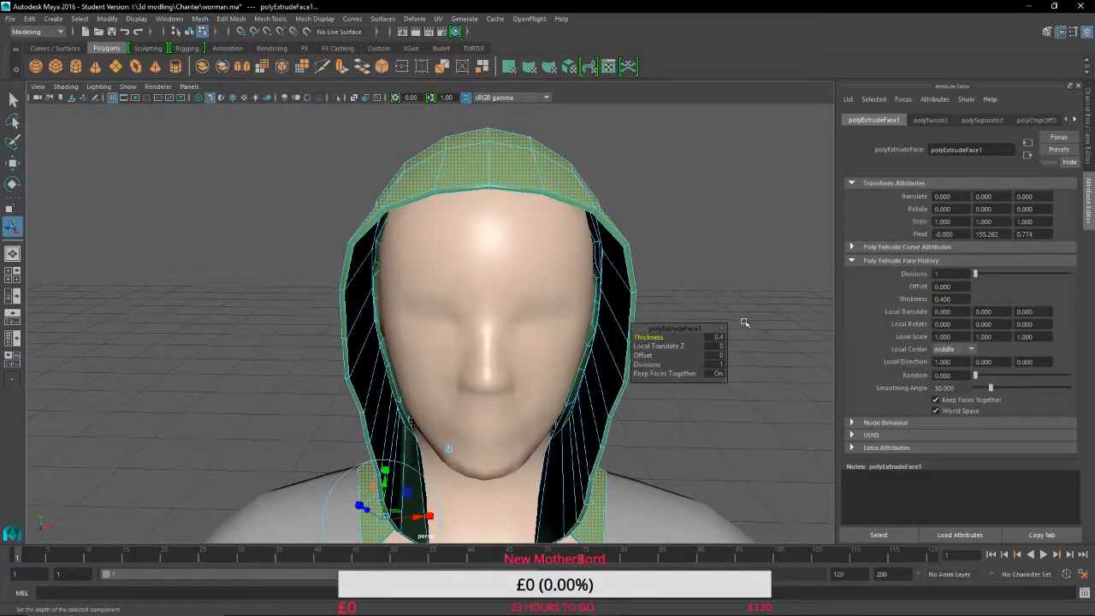
{"action": "left_click", "coordinate": [738, 254]}
{"action": "right_click_drag", "start_coordinate": [738, 253], "coordinate": [753, 237]}
Put the hood into vertex selection and wireframe display around the stray geometry sticking out under the torso.
{"action": "left_click_drag", "start_coordinate": [746, 255], "coordinate": [794, 301], "text": "alt"}
{"action": "left_click_drag", "start_coordinate": [548, 360], "coordinate": [858, 367], "text": "alt"}
{"action": "scroll", "coordinate": [313, 296], "scroll_direction": "up", "scroll_amount": 5}
{"action": "middle_click_drag", "start_coordinate": [313, 296], "coordinate": [488, 411], "text": "alt"}
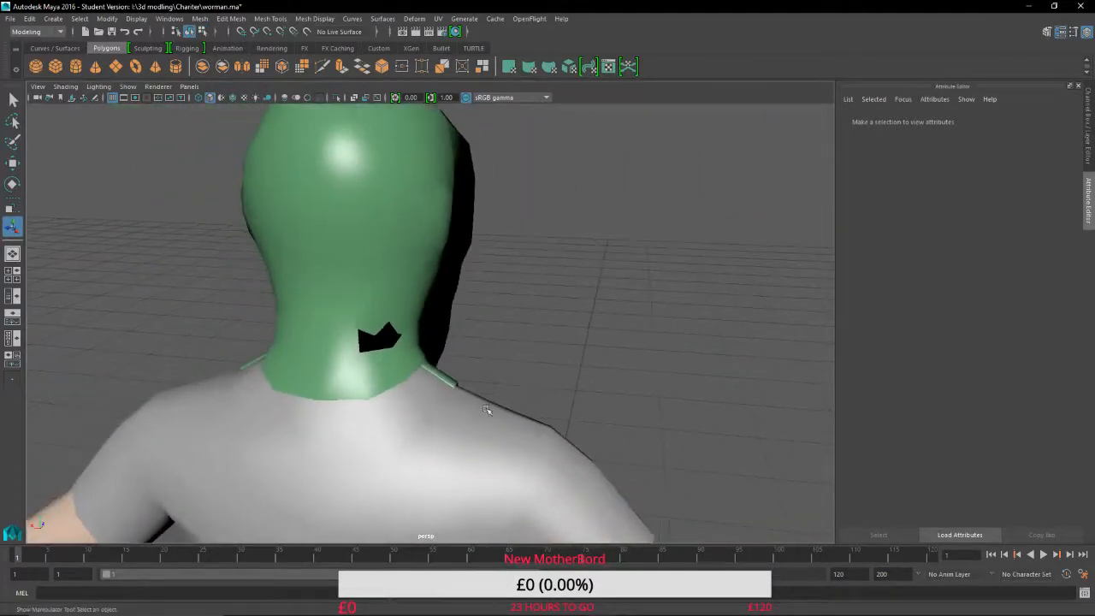
{"action": "scroll", "coordinate": [489, 411], "scroll_direction": "up", "scroll_amount": 3}
{"action": "left_click", "coordinate": [344, 340]}
{"action": "scroll", "coordinate": [354, 362], "scroll_direction": "up", "scroll_amount": 3}
{"action": "scroll", "coordinate": [350, 368], "scroll_direction": "up", "scroll_amount": 2}
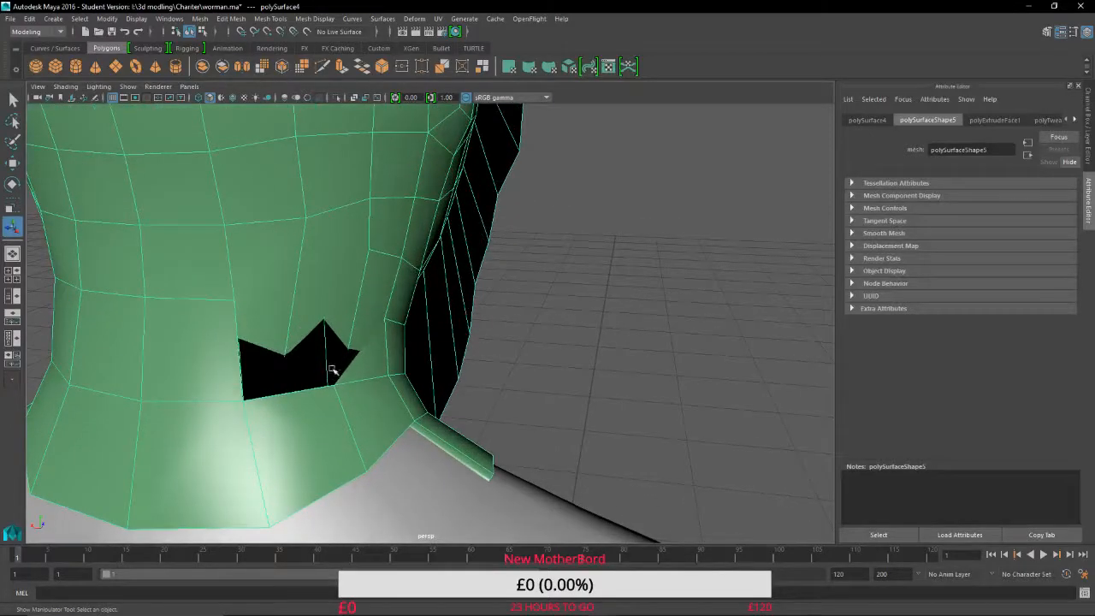
{"action": "scroll", "coordinate": [331, 367], "scroll_direction": "up", "scroll_amount": 2}
{"action": "scroll", "coordinate": [299, 374], "scroll_direction": "up", "scroll_amount": 2}
{"action": "scroll", "coordinate": [319, 458], "scroll_direction": "up", "scroll_amount": 2}
{"action": "scroll", "coordinate": [319, 459], "scroll_direction": "up", "scroll_amount": 4}
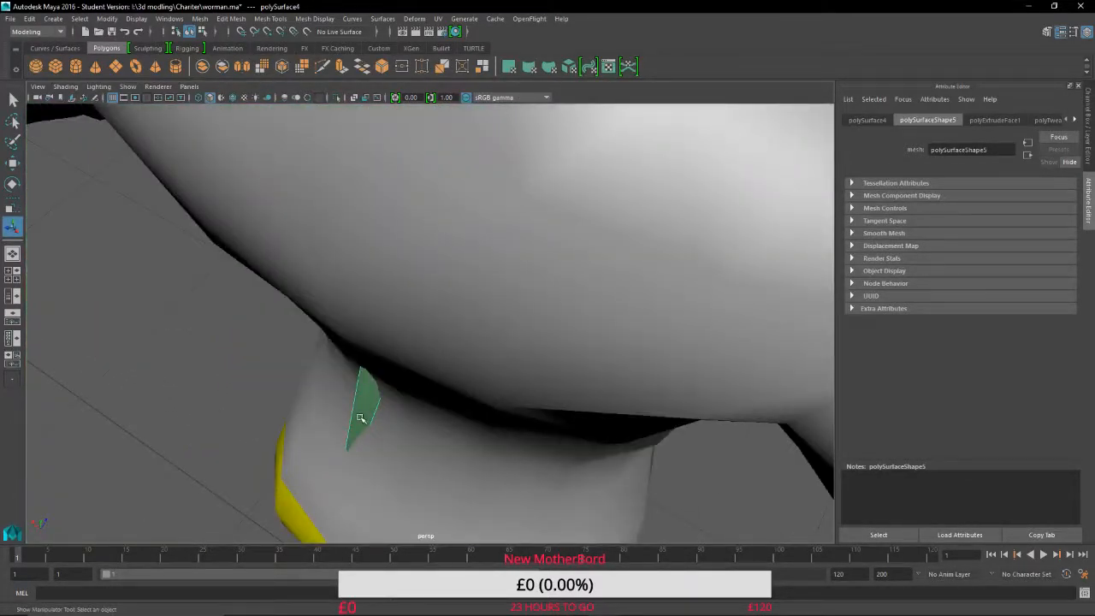
{"action": "right_click", "coordinate": [360, 418]}
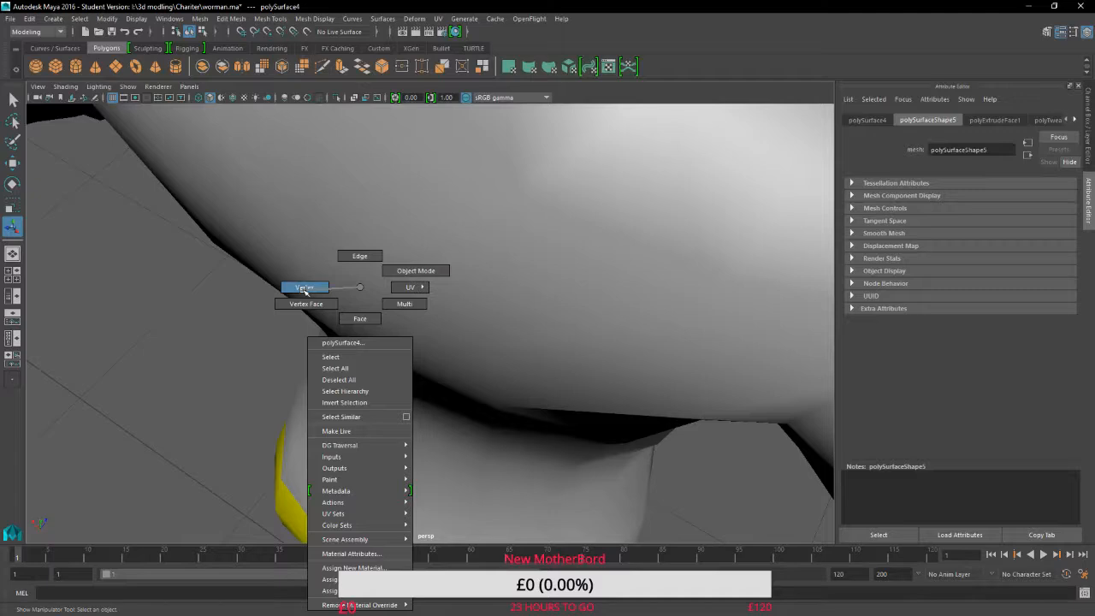
{"action": "right_click_drag", "start_coordinate": [302, 289], "coordinate": [302, 289]}
{"action": "left_click", "coordinate": [200, 98]}
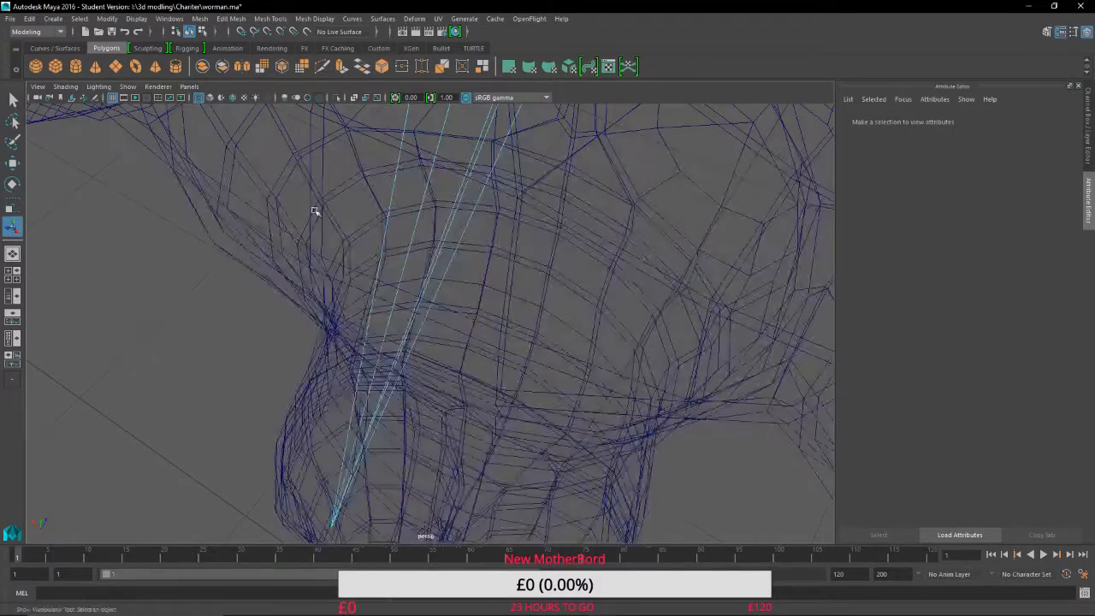
Select the hood's stray vertex low inside the torso and move it up toward the shoulders and neck.
{"action": "left_click", "coordinate": [333, 528]}
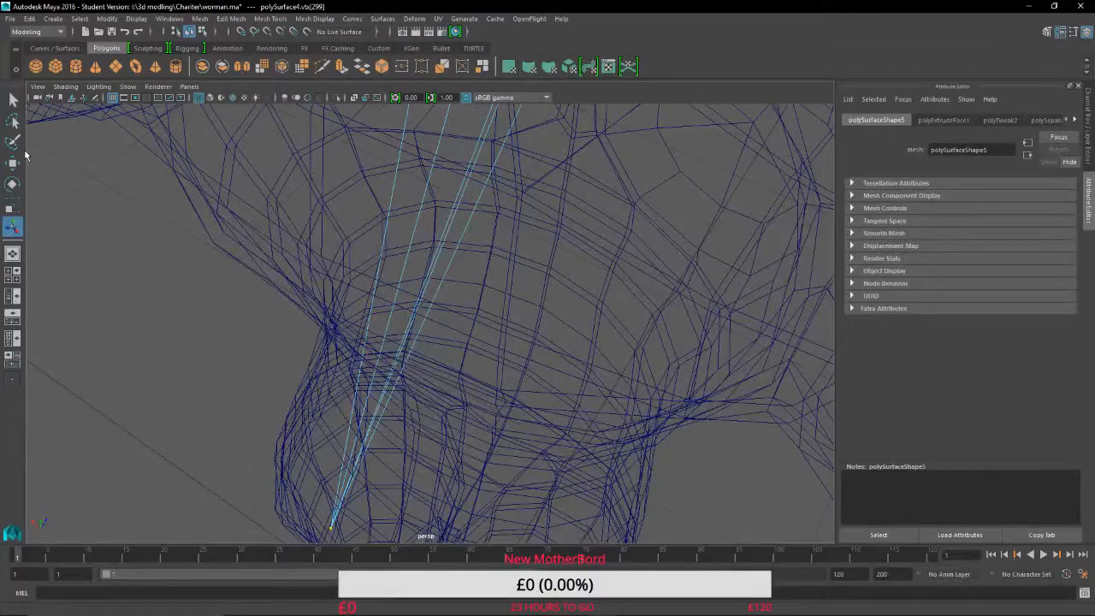
{"action": "key", "text": "w"}
{"action": "left_click_drag", "start_coordinate": [326, 503], "coordinate": [230, 190]}
{"action": "left_click_drag", "start_coordinate": [386, 245], "coordinate": [364, 395], "text": "alt"}
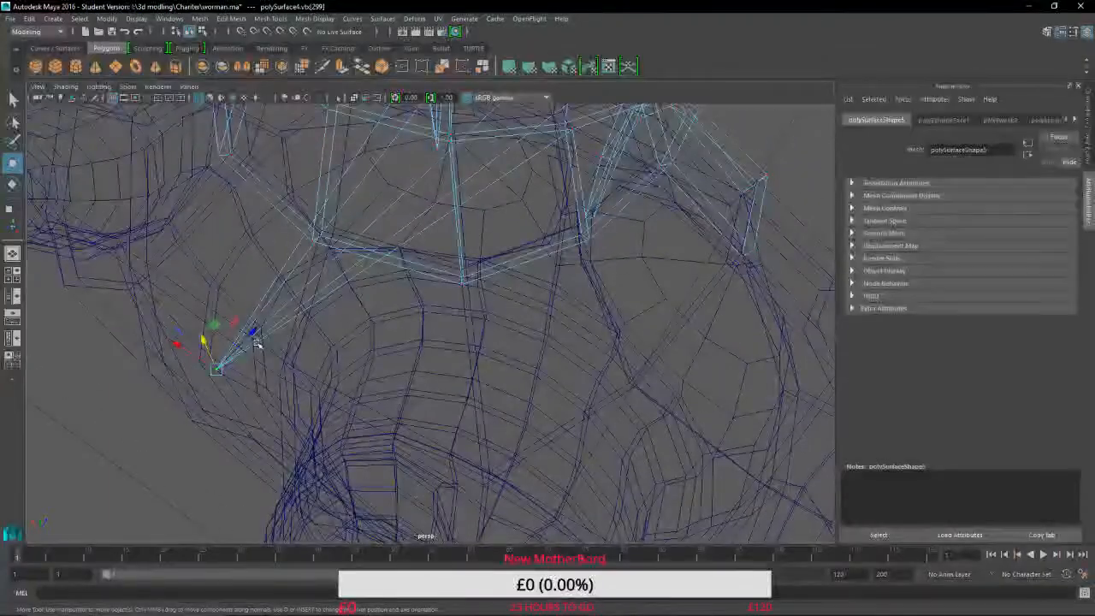
{"action": "left_click_drag", "start_coordinate": [255, 337], "coordinate": [571, 220]}
{"action": "left_click_drag", "start_coordinate": [419, 111], "coordinate": [496, 374], "text": "alt"}
{"action": "left_click_drag", "start_coordinate": [362, 276], "coordinate": [339, 101]}
{"action": "left_click_drag", "start_coordinate": [350, 145], "coordinate": [487, 262], "text": "alt"}
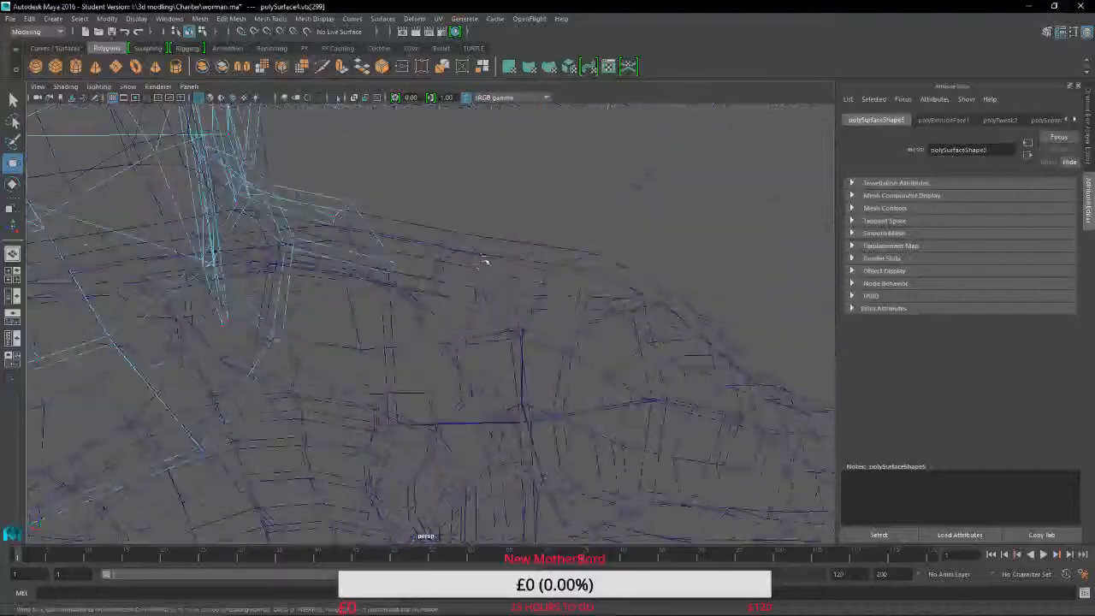
Shift the stray vertex horizontally across the neck toward the gap at the back of the hood.
{"action": "left_click_drag", "start_coordinate": [420, 265], "coordinate": [317, 295], "text": "alt"}
{"action": "middle_click_drag", "start_coordinate": [283, 263], "coordinate": [526, 261], "text": "alt"}
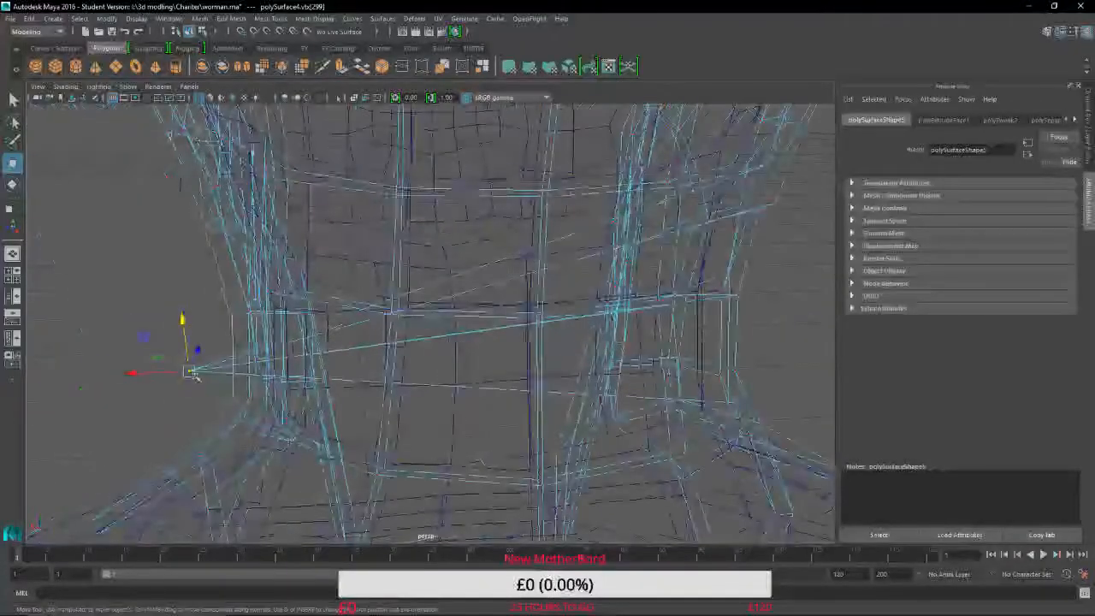
{"action": "left_click_drag", "start_coordinate": [147, 376], "coordinate": [716, 406]}
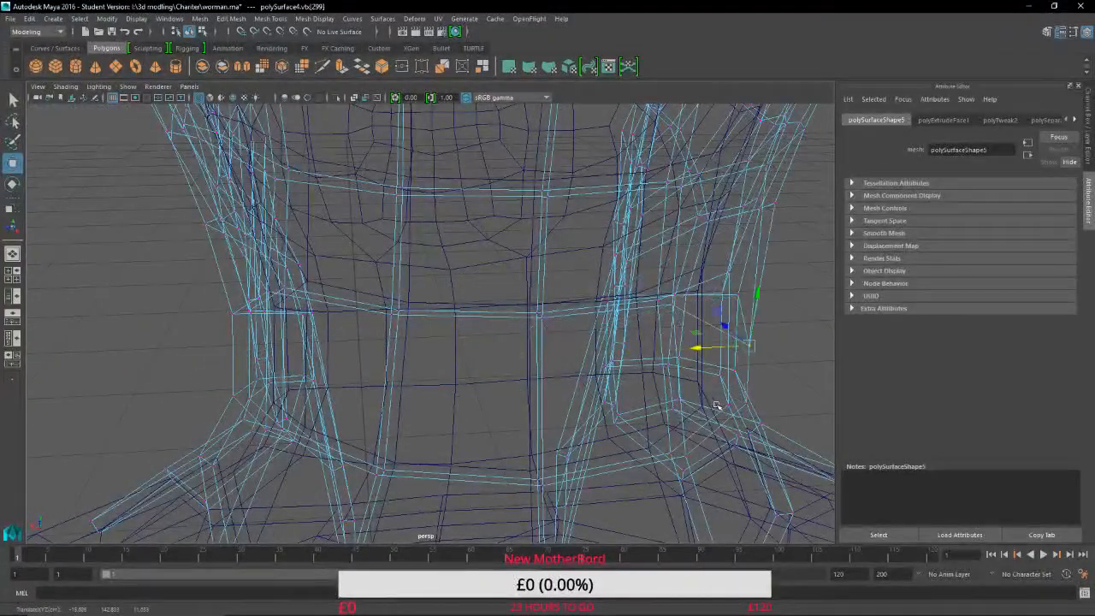
{"action": "middle_click_drag", "start_coordinate": [716, 406], "coordinate": [500, 415], "text": "alt"}
{"action": "left_click_drag", "start_coordinate": [501, 415], "coordinate": [441, 423], "text": "alt"}
{"action": "middle_click_drag", "start_coordinate": [501, 435], "coordinate": [354, 396], "text": "alt"}
{"action": "left_click_drag", "start_coordinate": [541, 324], "coordinate": [69, 418]}
{"action": "middle_click_drag", "start_coordinate": [212, 490], "coordinate": [517, 433], "text": "alt"}
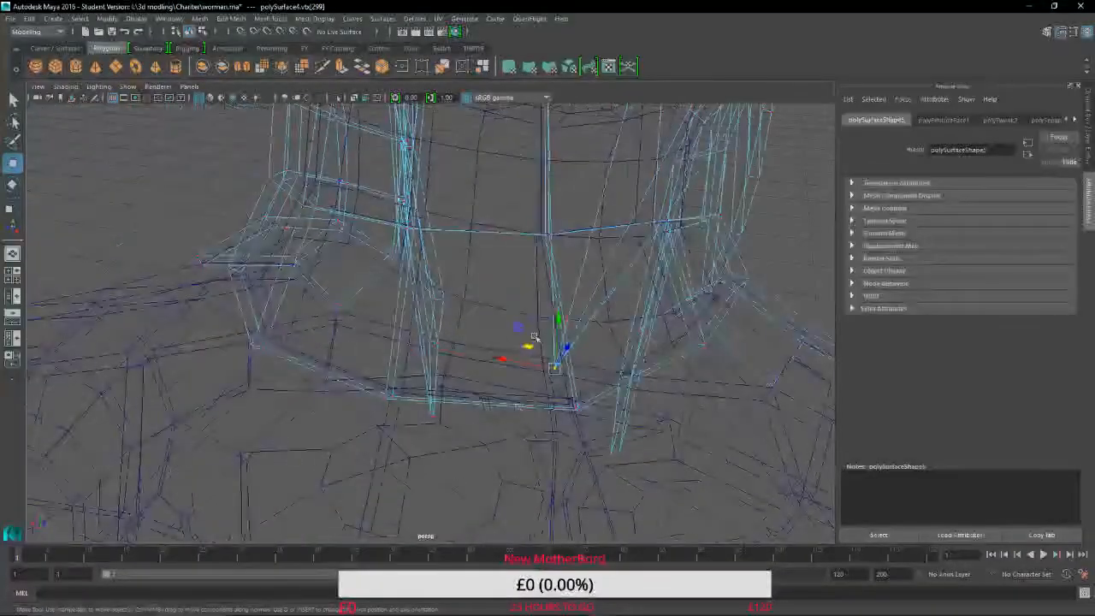
Raise the stray vertex to neck height and bring it back toward the rear surface of the hood.
{"action": "left_click_drag", "start_coordinate": [558, 320], "coordinate": [574, 111]}
{"action": "middle_click_drag", "start_coordinate": [577, 188], "coordinate": [488, 405], "text": "alt"}
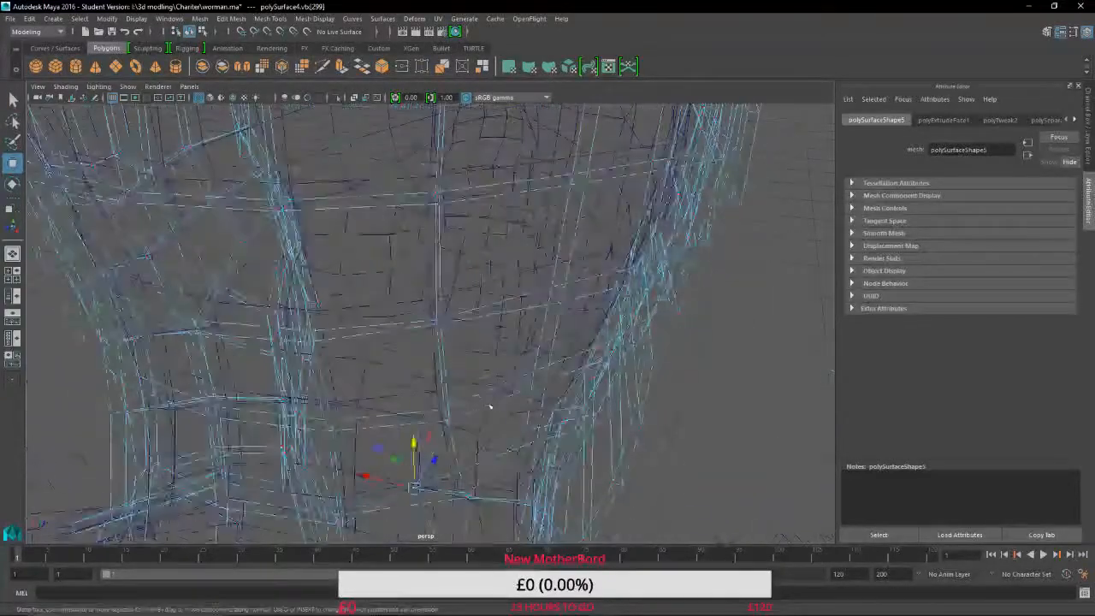
{"action": "left_click_drag", "start_coordinate": [488, 406], "coordinate": [413, 428], "text": "alt"}
{"action": "middle_click_drag", "start_coordinate": [414, 427], "coordinate": [111, 227], "text": "alt"}
{"action": "left_click_drag", "start_coordinate": [111, 228], "coordinate": [261, 171], "text": "alt"}
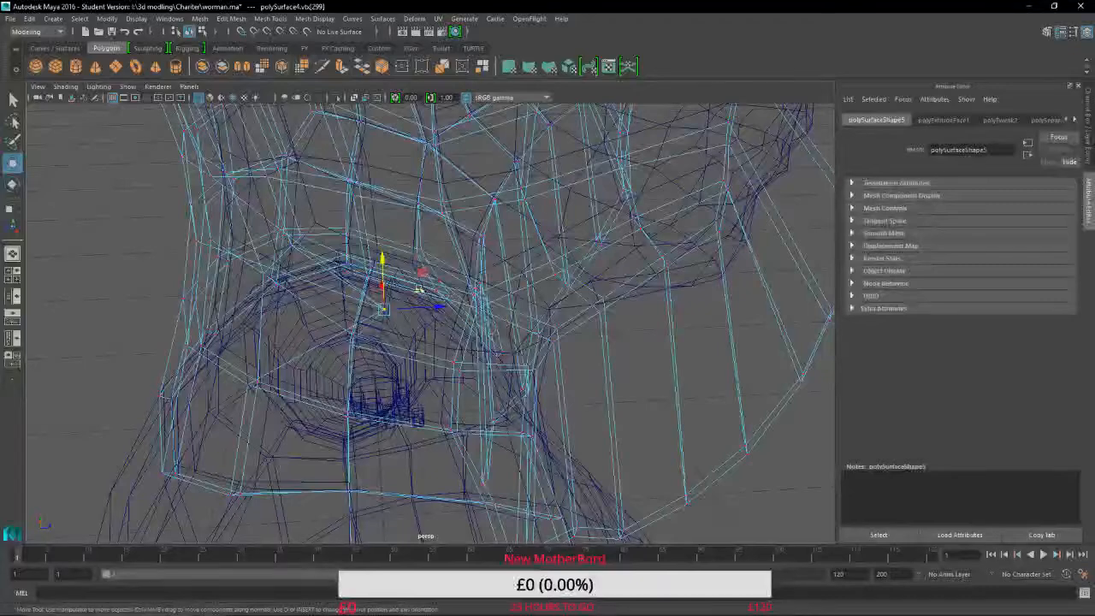
{"action": "left_click_drag", "start_coordinate": [433, 289], "coordinate": [274, 308]}
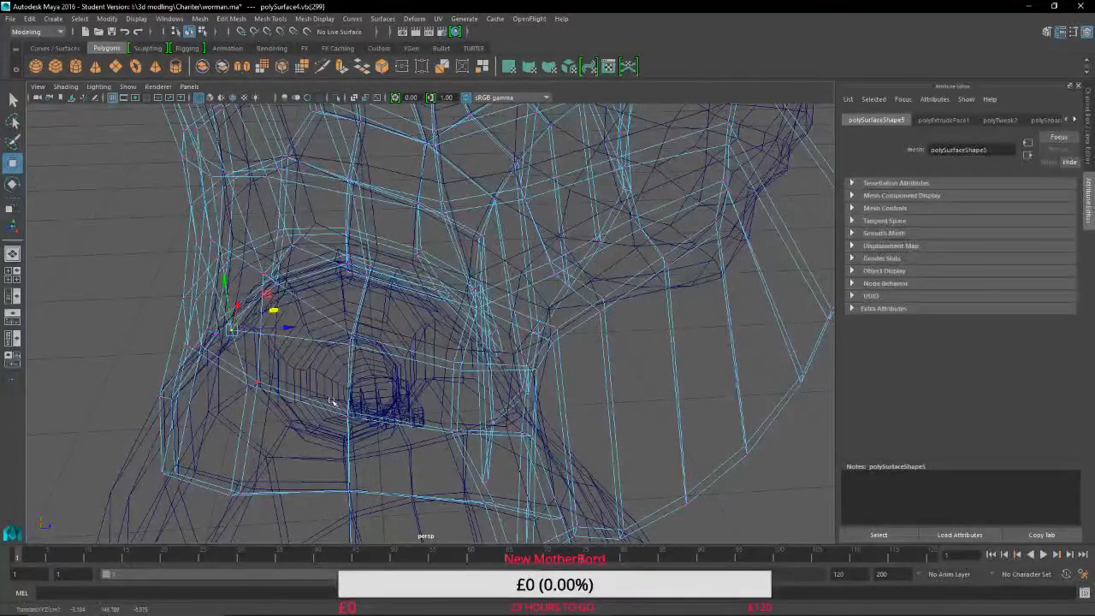
{"action": "left_click_drag", "start_coordinate": [335, 402], "coordinate": [252, 440], "text": "alt"}
{"action": "middle_click_drag", "start_coordinate": [252, 440], "coordinate": [557, 445], "text": "alt"}
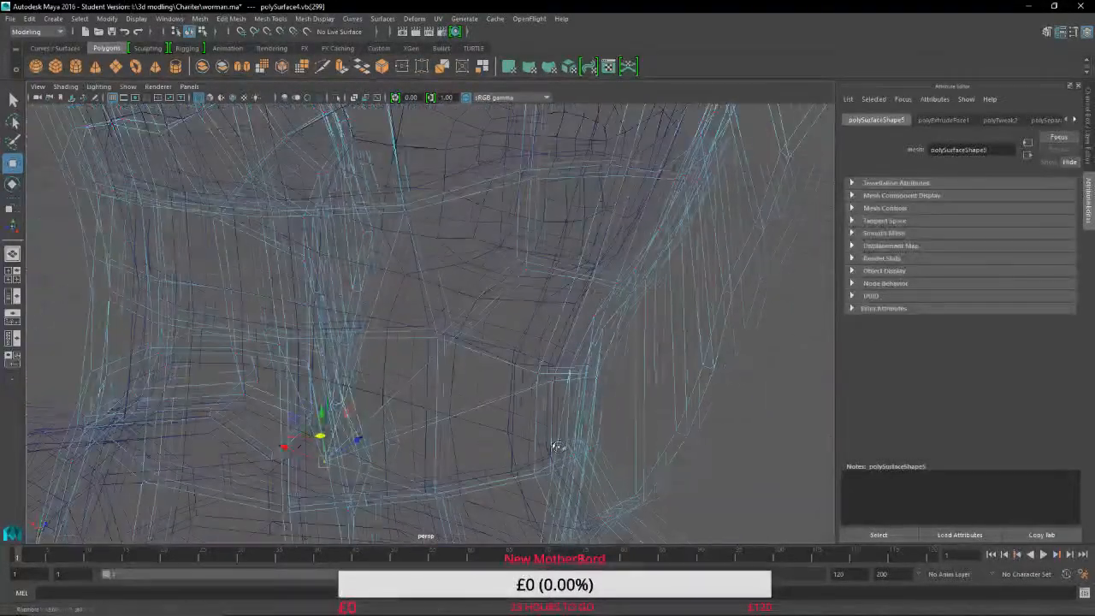
Restore shaded display and align the vertex with the surrounding hood surface to close the black hole at the nape.
{"action": "left_click", "coordinate": [210, 98]}
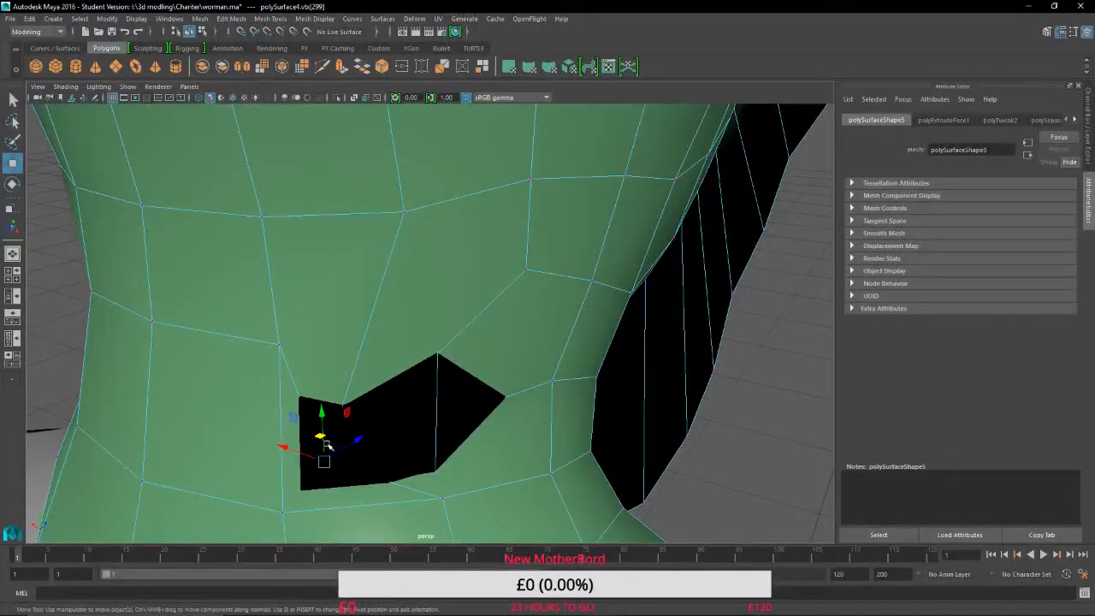
{"action": "left_click_drag", "start_coordinate": [321, 439], "coordinate": [536, 459]}
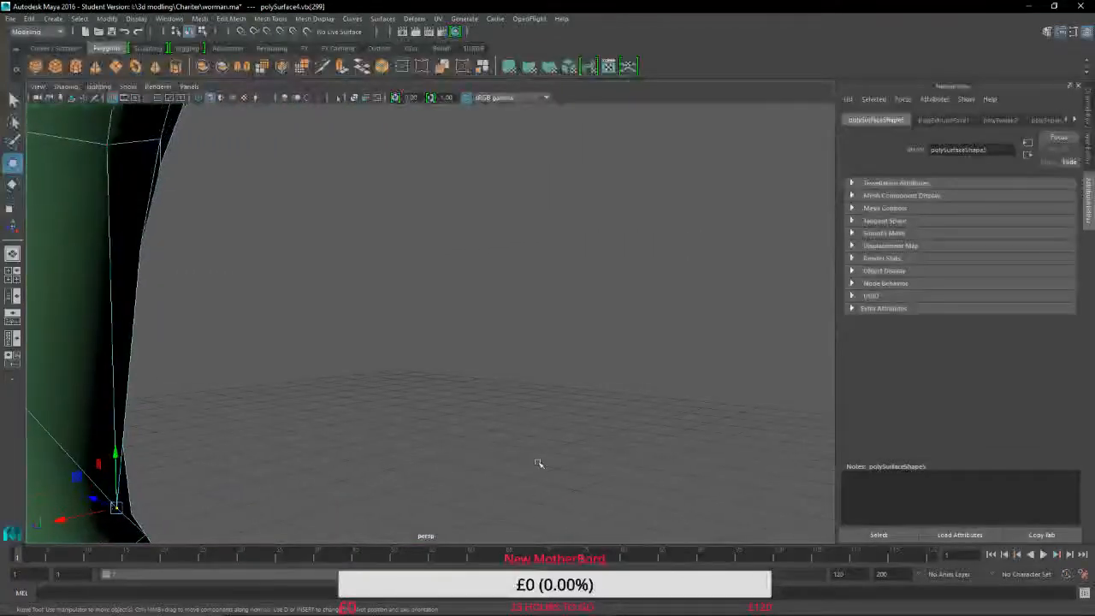
{"action": "left_click_drag", "start_coordinate": [80, 521], "coordinate": [144, 503]}
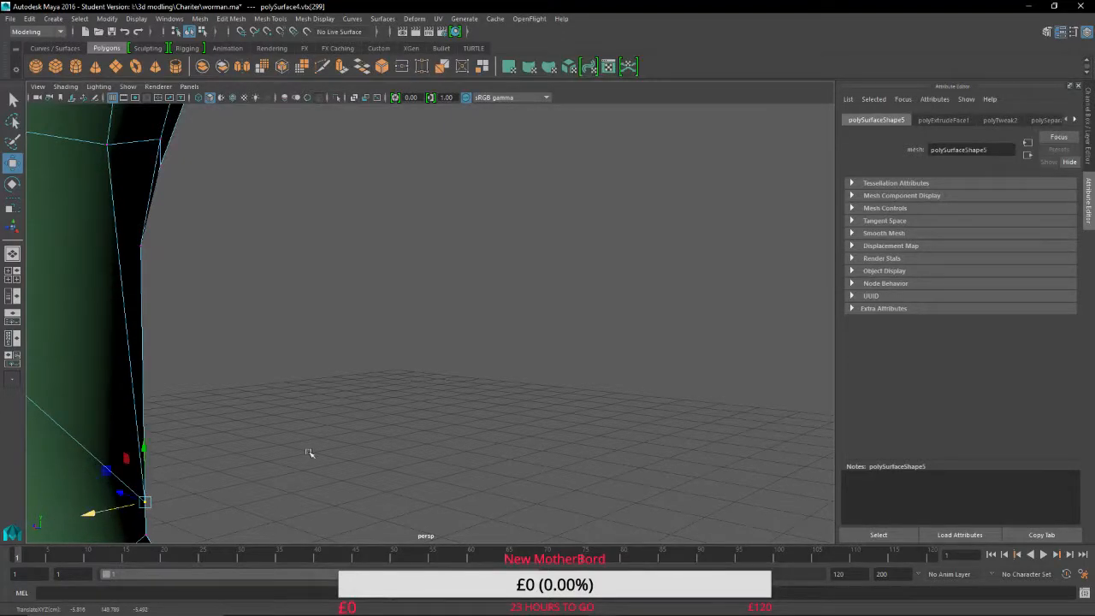
{"action": "left_click_drag", "start_coordinate": [309, 452], "coordinate": [71, 439], "text": "alt"}
{"action": "middle_click_drag", "start_coordinate": [389, 439], "coordinate": [299, 449], "text": "alt"}
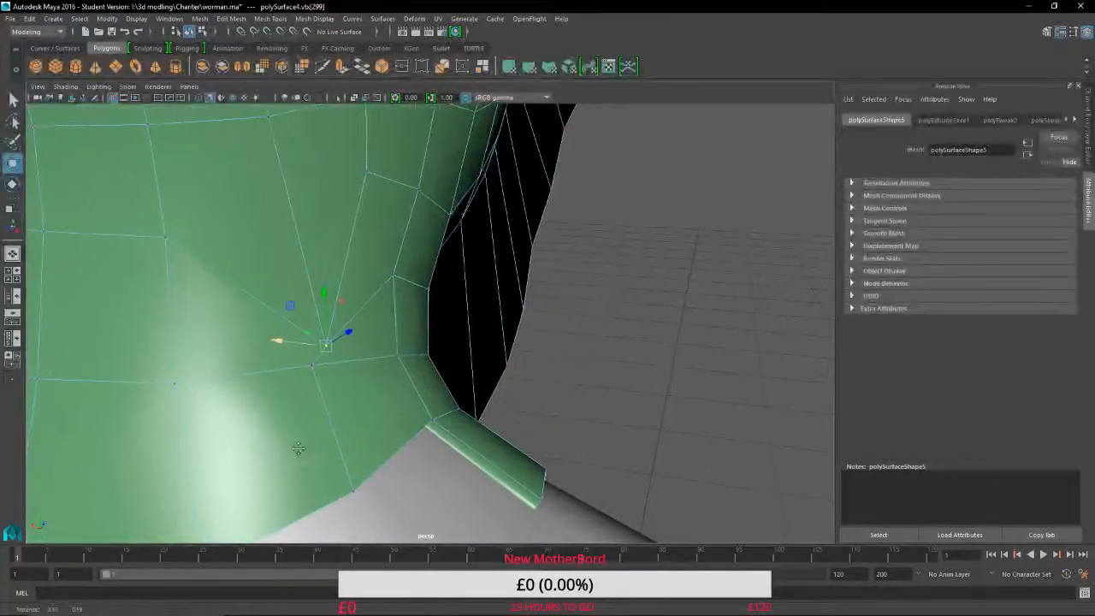
{"action": "left_click_drag", "start_coordinate": [324, 312], "coordinate": [320, 216]}
{"action": "left_click_drag", "start_coordinate": [291, 254], "coordinate": [282, 172]}
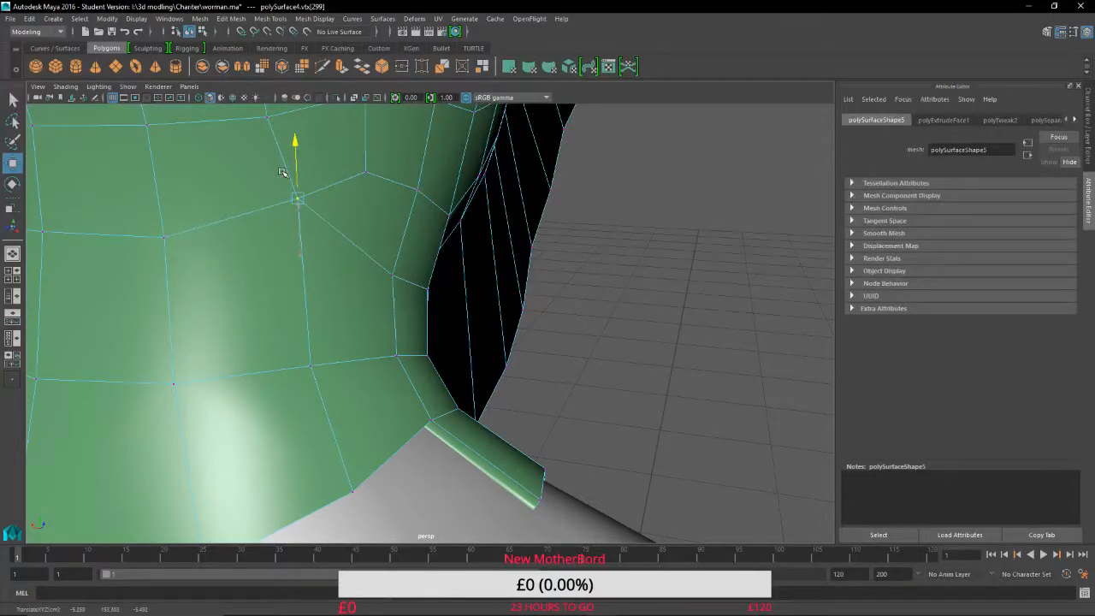
Leave vertex editing on the hood and inspect its thickened edge around the face and neck.
{"action": "key", "text": "F8"}
{"action": "left_click_drag", "start_coordinate": [155, 411], "coordinate": [362, 362], "text": "alt"}
{"action": "right_click_drag", "start_coordinate": [341, 286], "coordinate": [403, 271]}
{"action": "left_click_drag", "start_coordinate": [190, 384], "coordinate": [362, 386], "text": "alt"}
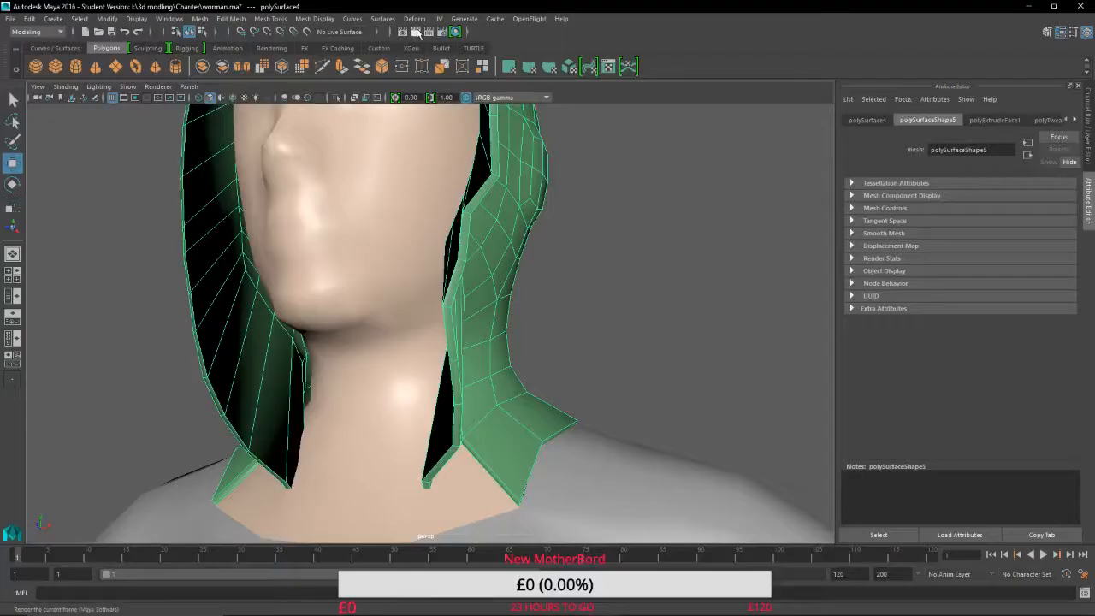
Render the current view and examine the hood's thickened edge and dark inner surfaces around the face and neck.
{"action": "left_click", "coordinate": [416, 32]}
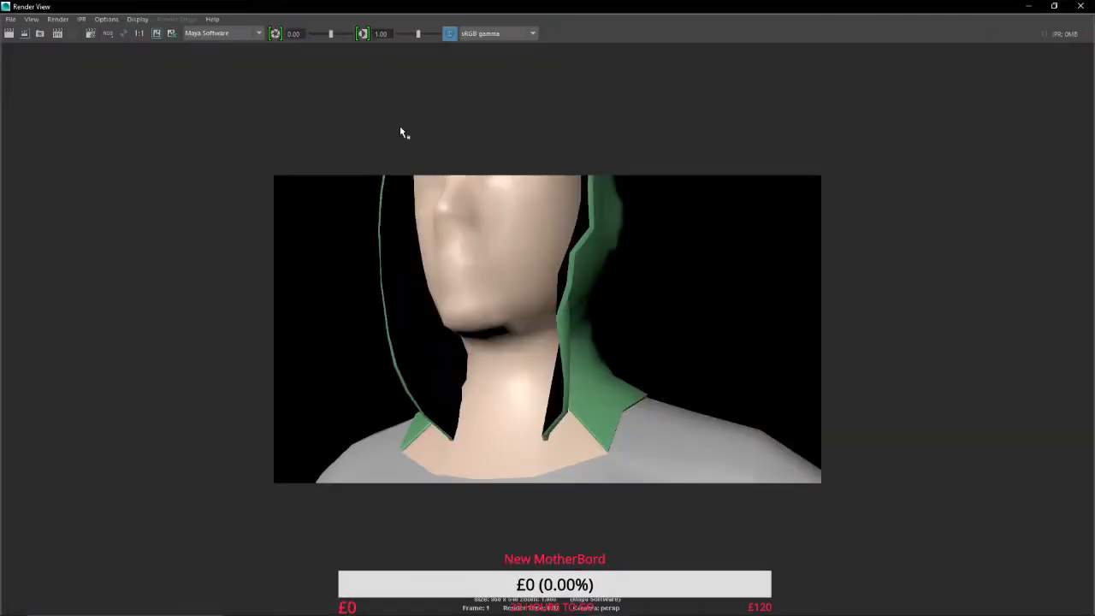
{"action": "scroll", "coordinate": [399, 386], "scroll_direction": "up", "scroll_amount": 5}
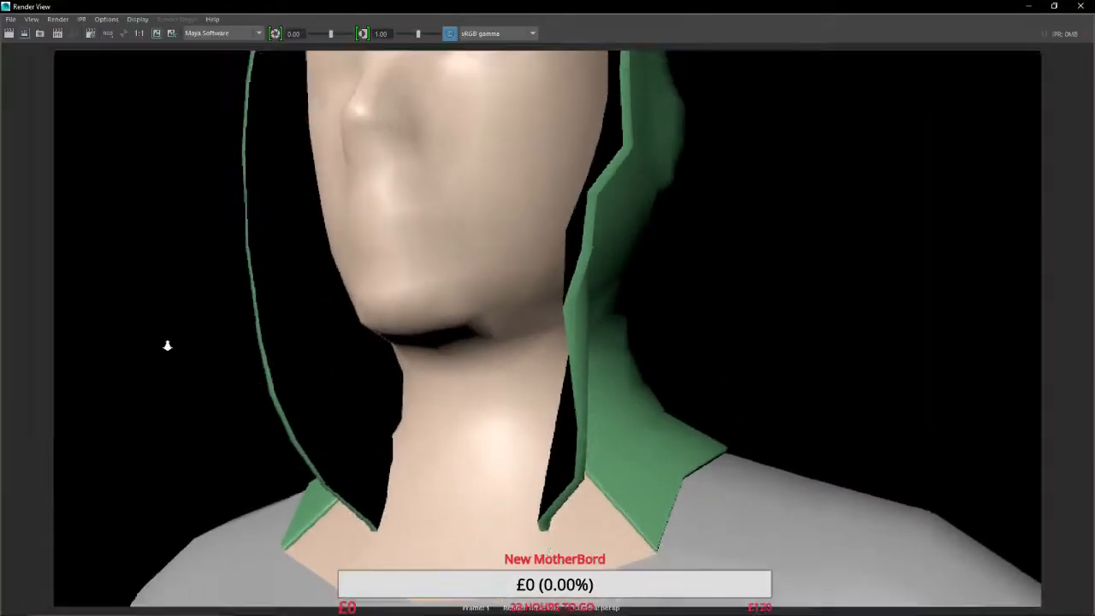
{"action": "scroll", "coordinate": [353, 355], "scroll_direction": "down", "scroll_amount": 3}
{"action": "scroll", "coordinate": [317, 350], "scroll_direction": "up", "scroll_amount": 4}
{"action": "scroll", "coordinate": [343, 314], "scroll_direction": "down", "scroll_amount": 1}
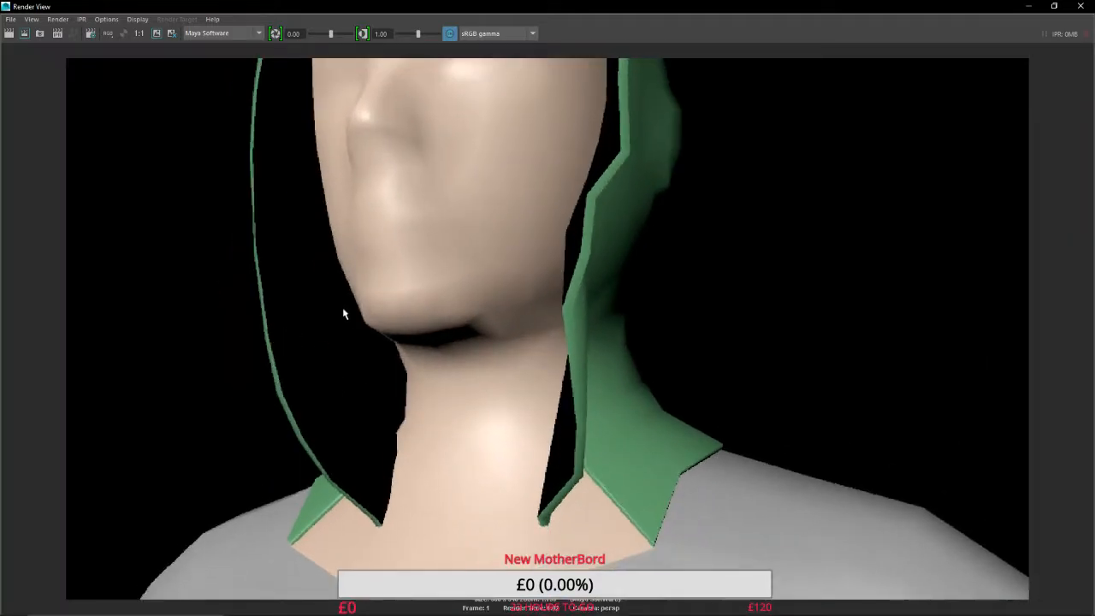
{"action": "left_click", "coordinate": [1081, 6]}
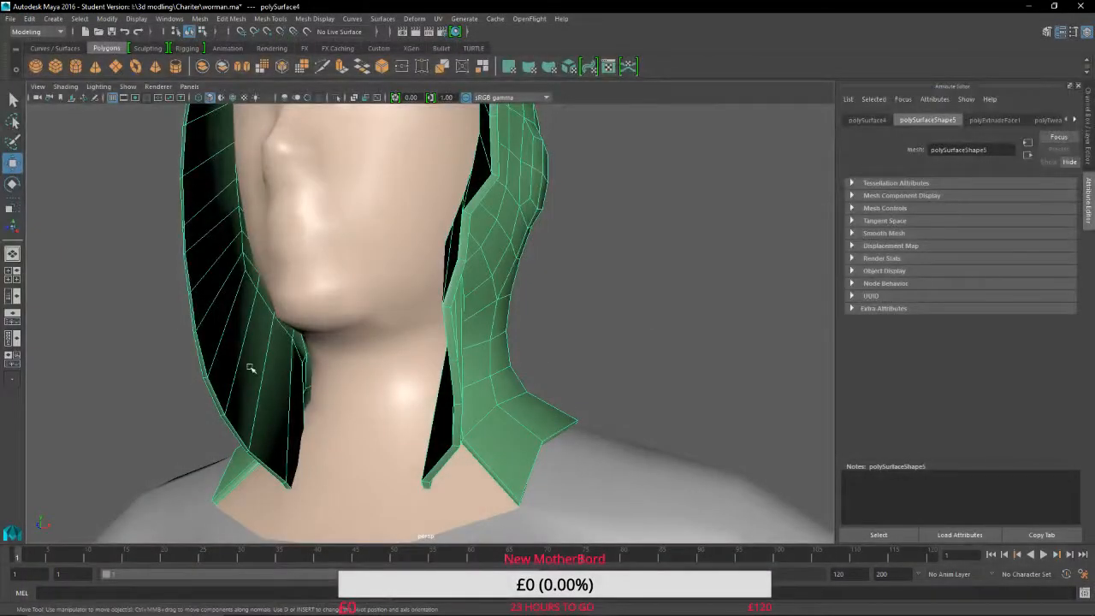
Switch the hood to face selection and select the black inner faces along one side of the front opening, from the neck upward.
{"action": "right_click", "coordinate": [250, 368]}
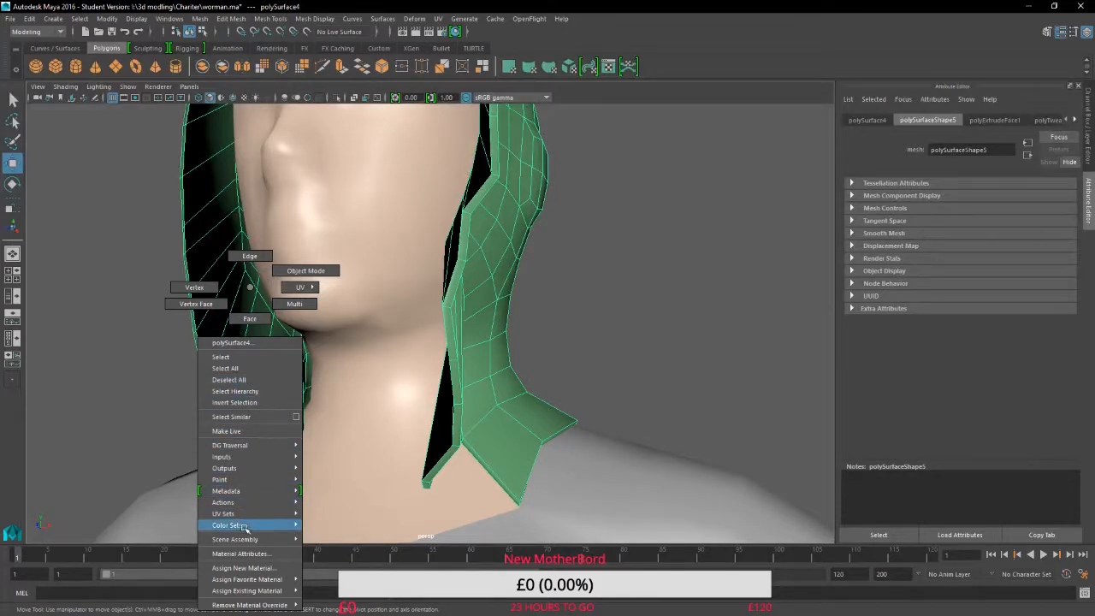
{"action": "left_click", "coordinate": [285, 319]}
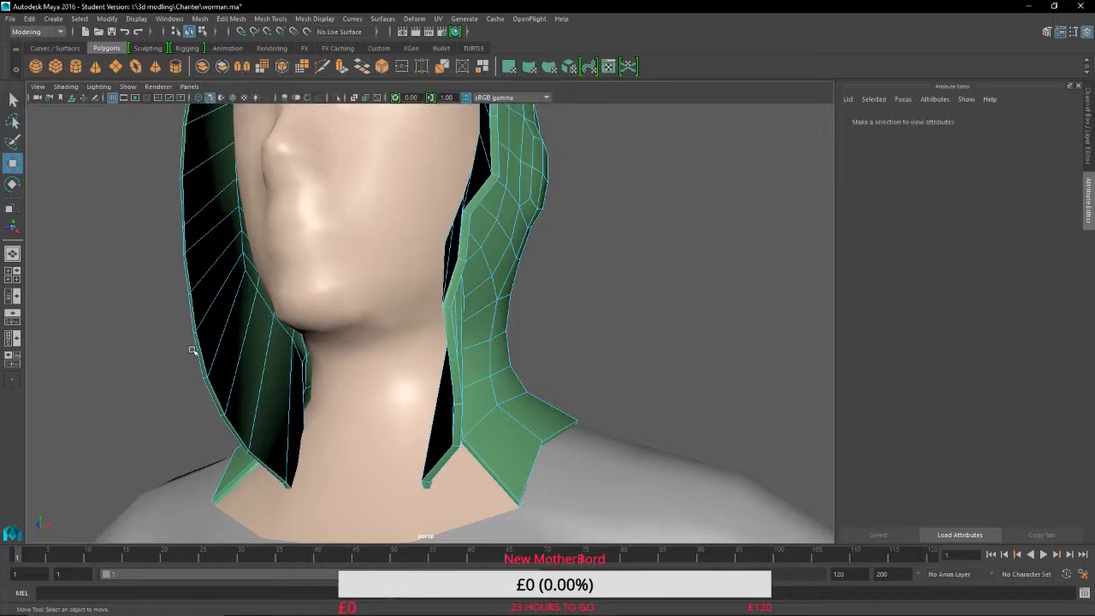
{"action": "left_click", "coordinate": [291, 433]}
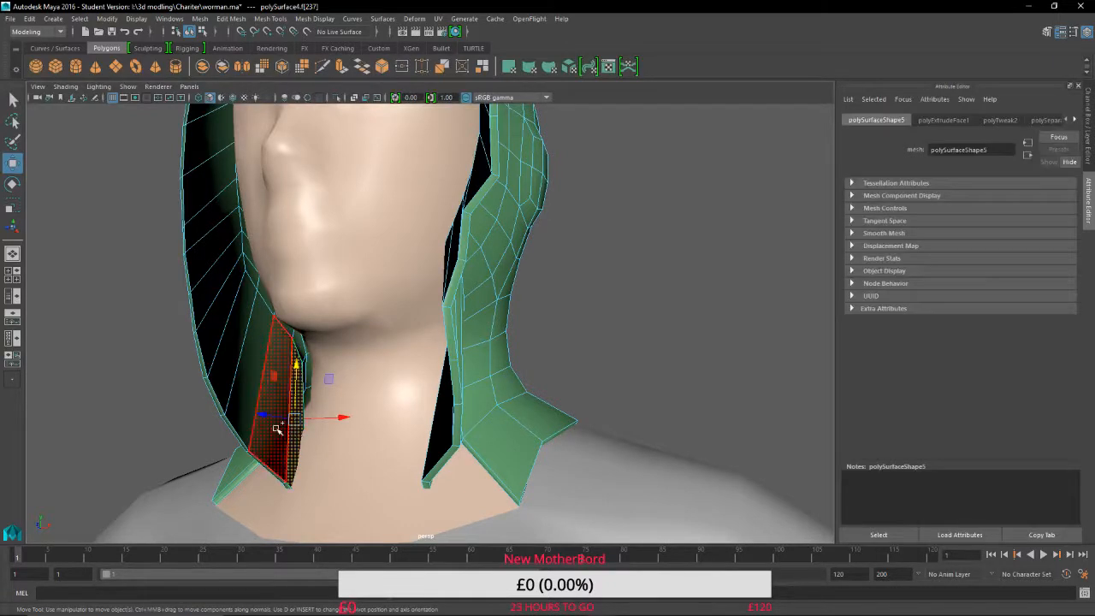
{"action": "left_click", "coordinate": [268, 440], "text": "shift"}
{"action": "left_click", "coordinate": [243, 413], "text": "shift"}
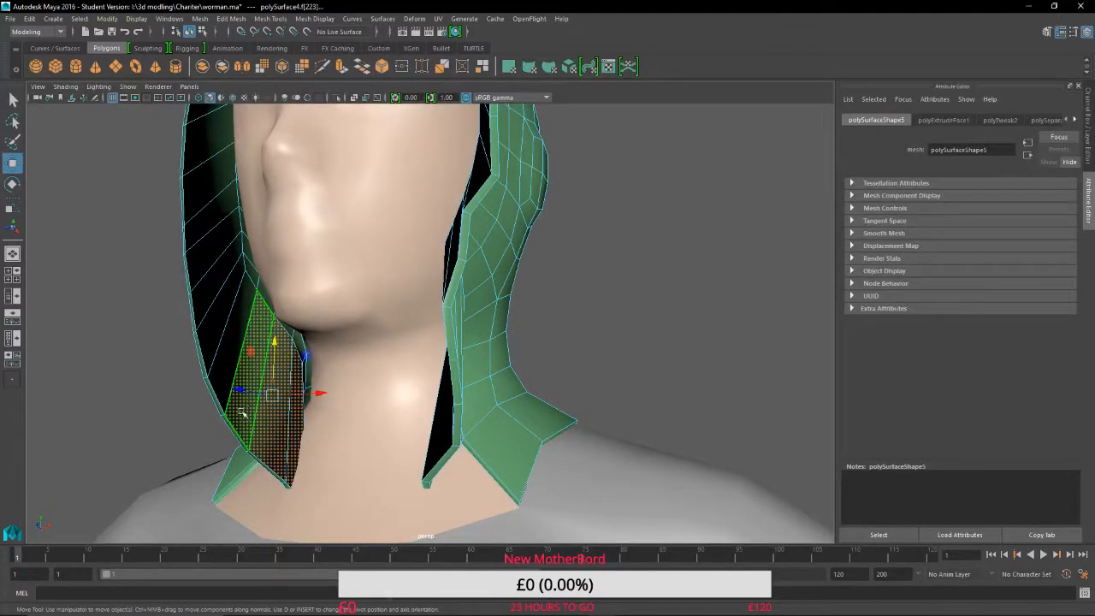
{"action": "left_click", "coordinate": [228, 365], "text": "shift"}
{"action": "left_click", "coordinate": [217, 327], "text": "shift"}
{"action": "left_click", "coordinate": [206, 298], "text": "shift"}
{"action": "left_click", "coordinate": [204, 267], "text": "shift"}
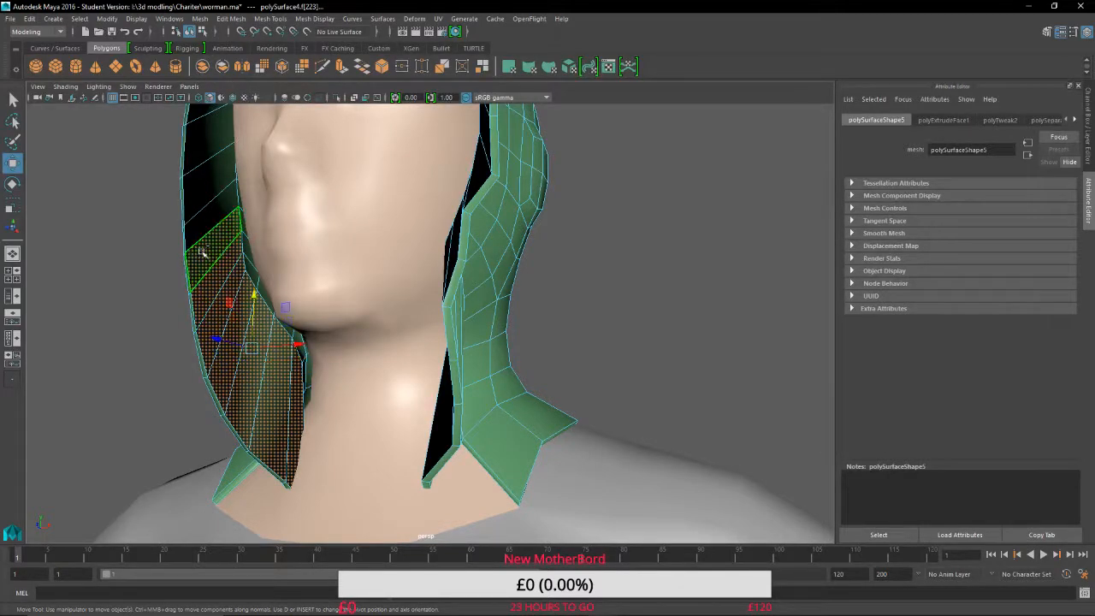
{"action": "left_click", "coordinate": [202, 240], "text": "shift"}
{"action": "left_click", "coordinate": [202, 224], "text": "shift"}
{"action": "left_click", "coordinate": [195, 158], "text": "shift"}
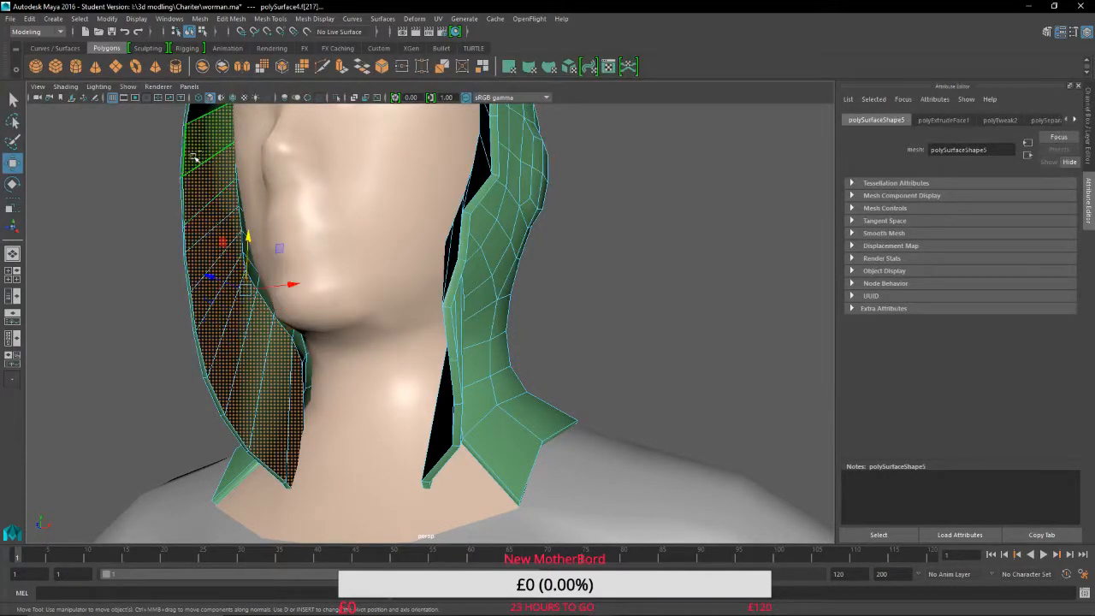
Show the model in wireframe and extend the inner face selection along the hood's front opening up to the crown.
{"action": "left_click", "coordinate": [198, 98]}
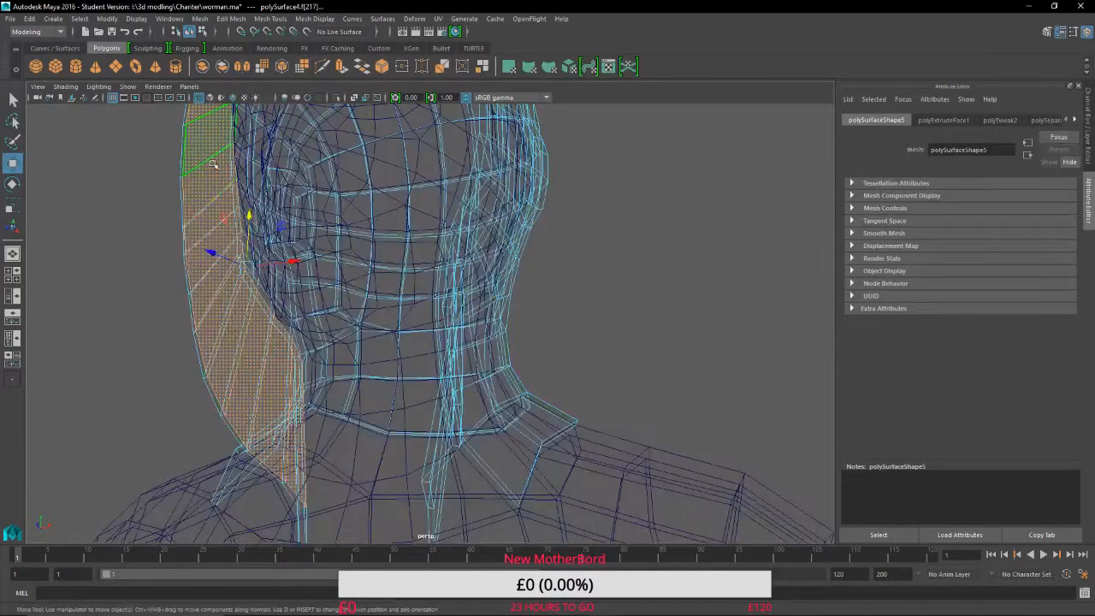
{"action": "middle_click_drag", "start_coordinate": [215, 164], "coordinate": [238, 308], "text": "alt"}
{"action": "left_click", "coordinate": [249, 229], "text": "shift"}
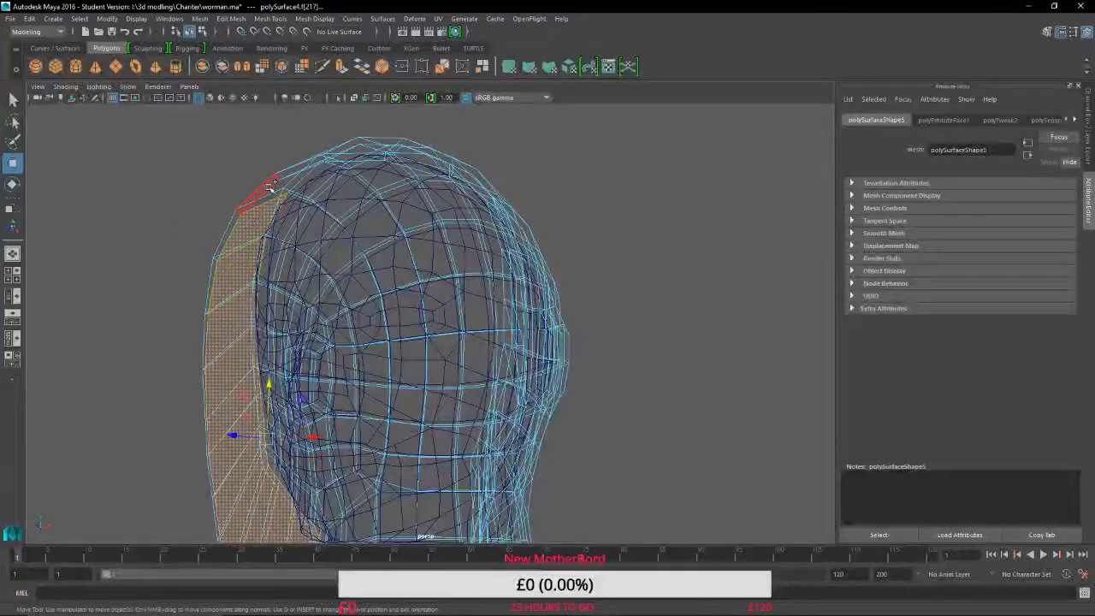
{"action": "left_click", "coordinate": [280, 195], "text": "shift"}
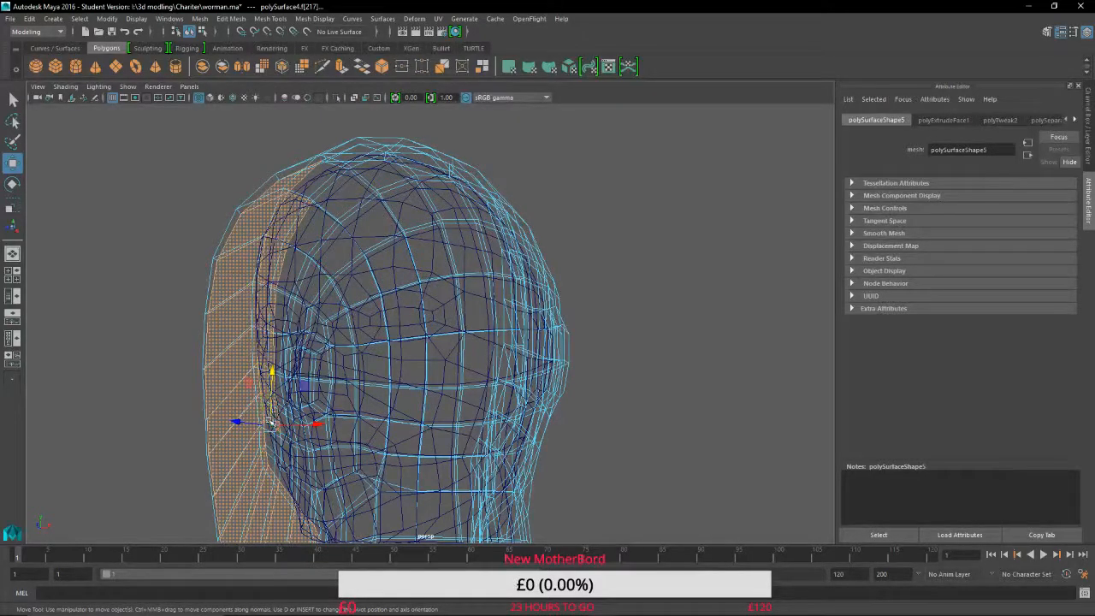
Add the inner faces on the lower side of the hood, around the ear and jaw, to the selection.
{"action": "left_click_drag", "start_coordinate": [294, 435], "coordinate": [217, 462], "text": "alt"}
{"action": "middle_click_drag", "start_coordinate": [217, 462], "coordinate": [353, 320], "text": "alt"}
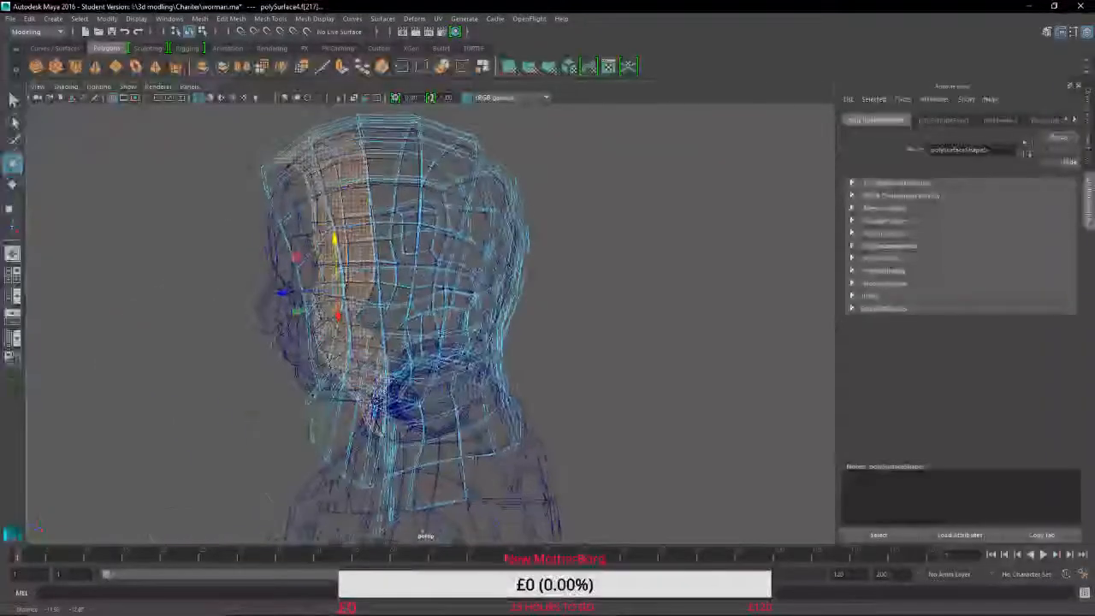
{"action": "scroll", "coordinate": [367, 342], "scroll_direction": "up", "scroll_amount": 5}
{"action": "scroll", "coordinate": [313, 323], "scroll_direction": "up", "scroll_amount": 5}
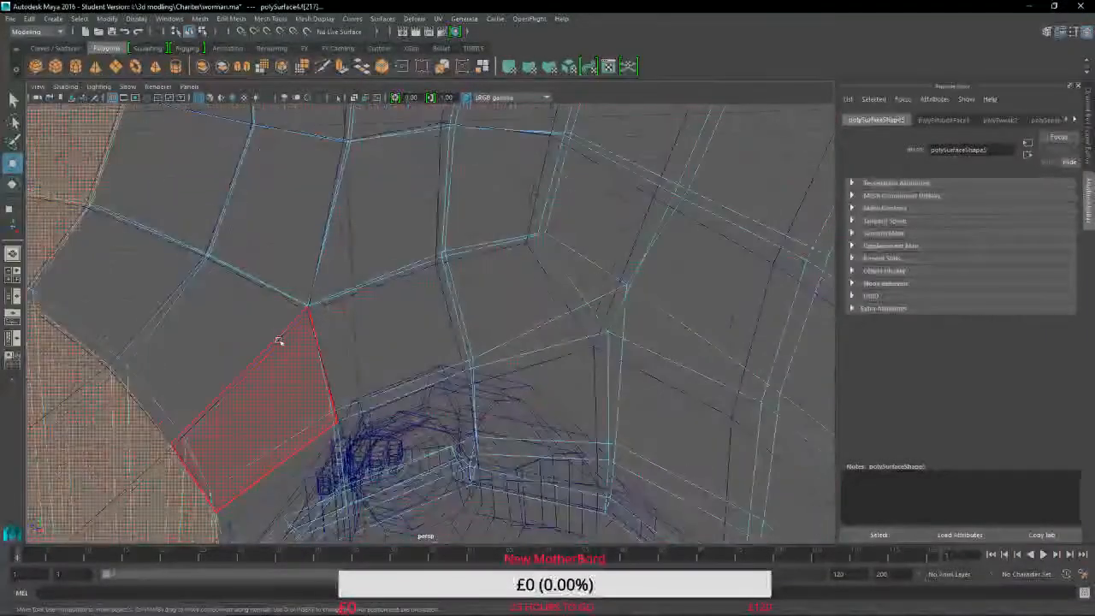
{"action": "left_click", "coordinate": [262, 396], "text": "shift"}
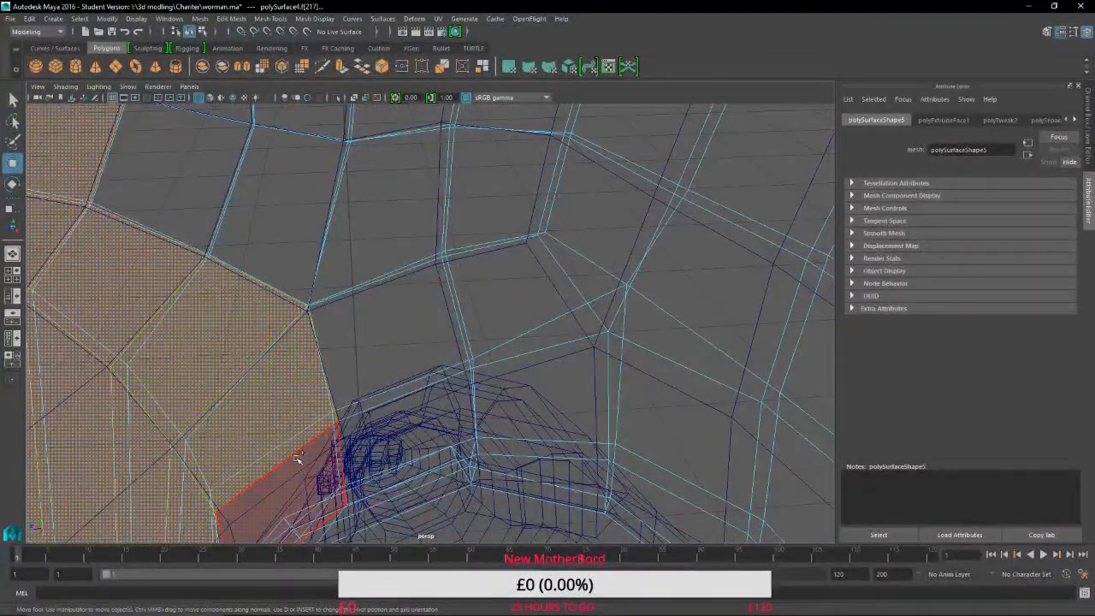
{"action": "left_click", "coordinate": [313, 472], "text": "shift"}
{"action": "left_click", "coordinate": [374, 458], "text": "shift"}
{"action": "left_click", "coordinate": [378, 364], "text": "shift"}
{"action": "left_click", "coordinate": [369, 245], "text": "shift"}
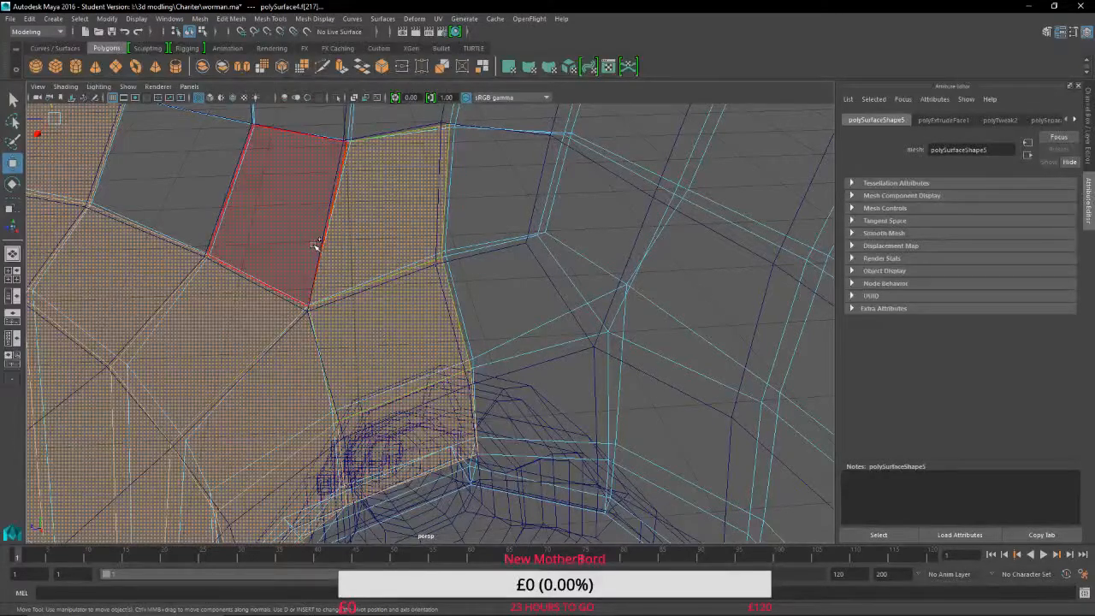
{"action": "left_click", "coordinate": [315, 245], "text": "shift"}
{"action": "left_click", "coordinate": [188, 201], "text": "shift"}
Add the inner faces around and inside the lower half of the oval edge loop on the hood's side to the selection.
{"action": "middle_click_drag", "start_coordinate": [252, 195], "coordinate": [235, 358], "text": "alt"}
{"action": "mouse_move", "coordinate": [269, 313]}
{"action": "left_mouse_down", "text": "alt"}
{"action": "mouse_move", "coordinate": [268, 277]}
{"action": "mouse_move", "coordinate": [262, 294]}
{"action": "left_mouse_up", "text": "alt"}
{"action": "left_click", "coordinate": [430, 429], "text": "shift"}
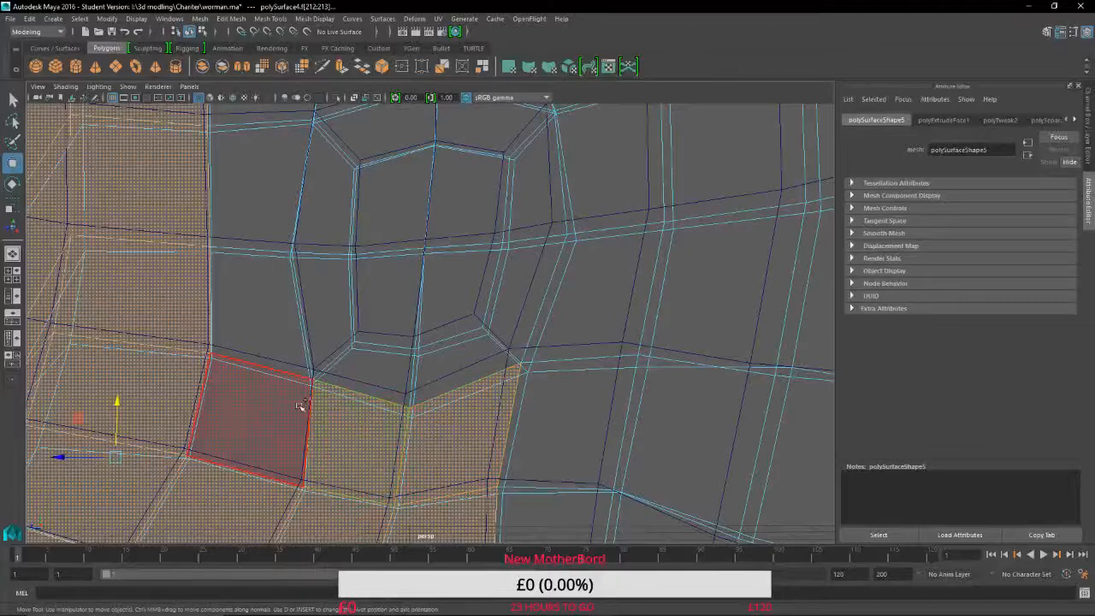
{"action": "left_click", "coordinate": [257, 407], "text": "shift"}
{"action": "left_click", "coordinate": [256, 315], "text": "shift"}
{"action": "left_click", "coordinate": [334, 313], "text": "shift"}
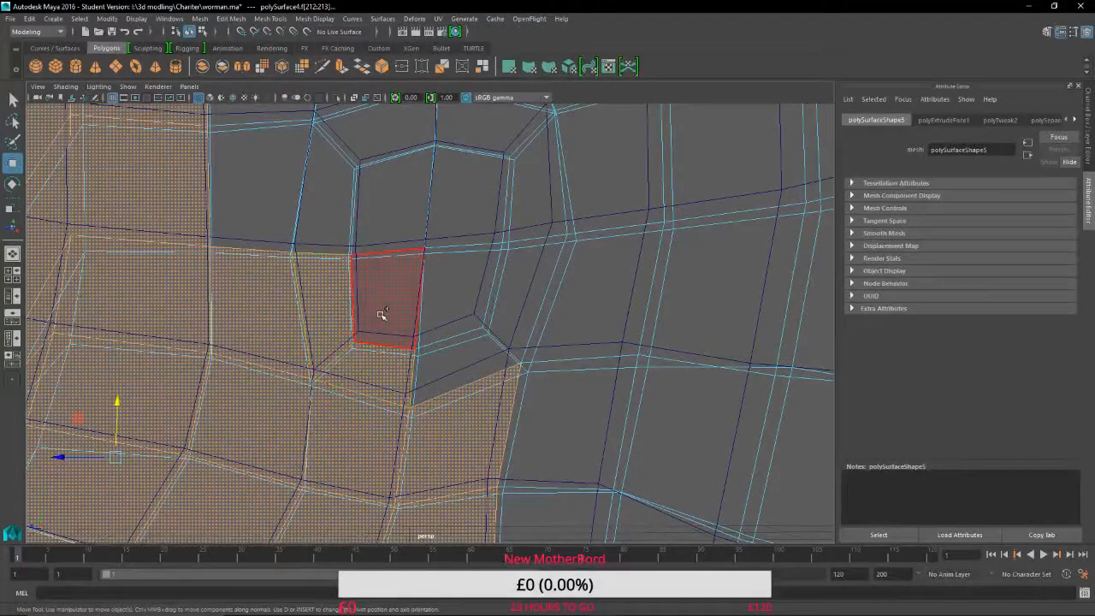
{"action": "left_click", "coordinate": [366, 332], "text": "shift"}
{"action": "left_click", "coordinate": [513, 329], "text": "shift"}
{"action": "left_click", "coordinate": [479, 296], "text": "shift"}
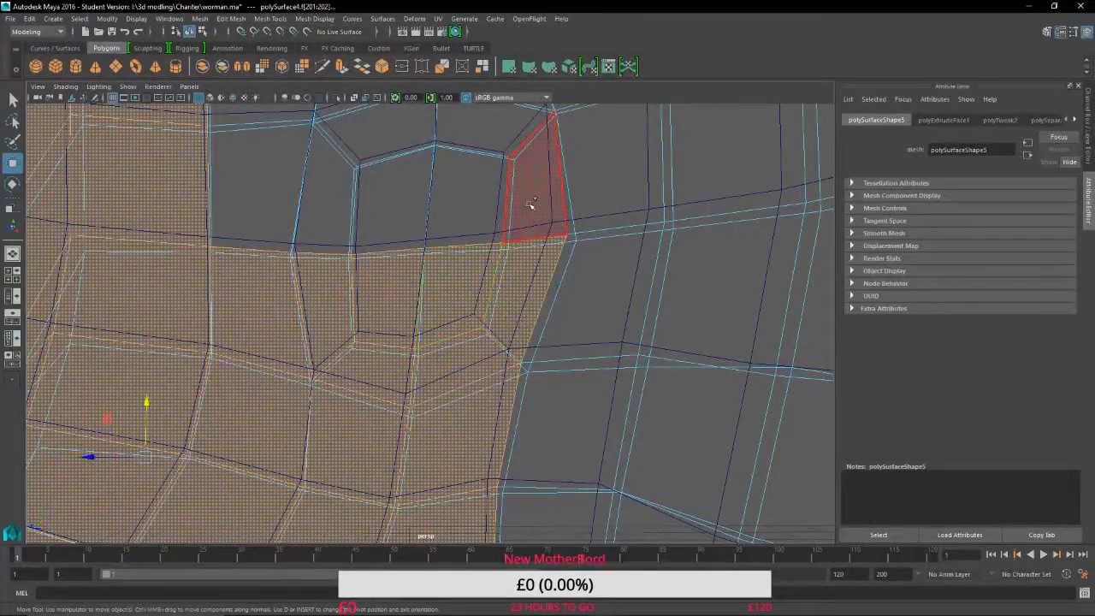
Add the inner faces in the upper half of the hood's oval side loop and those bordering it to the selection.
{"action": "left_click", "coordinate": [531, 204], "text": "shift"}
{"action": "left_click", "coordinate": [470, 197], "text": "shift"}
{"action": "left_click", "coordinate": [402, 219], "text": "shift"}
{"action": "left_click", "coordinate": [302, 219], "text": "shift"}
{"action": "left_click", "coordinate": [278, 206], "text": "shift"}
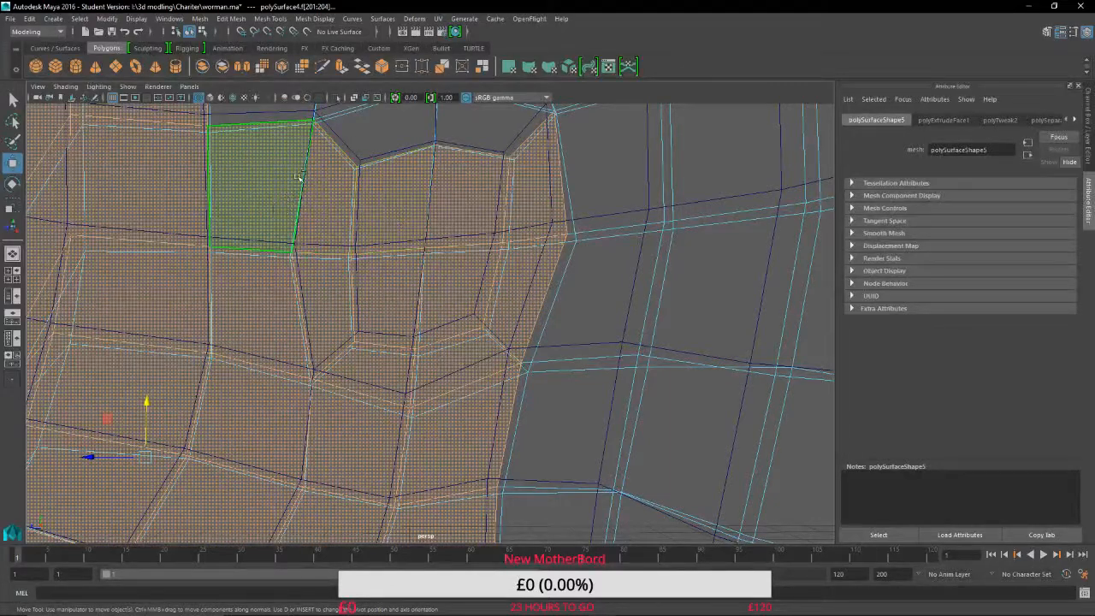
{"action": "left_click", "coordinate": [356, 151], "text": "shift"}
{"action": "left_click", "coordinate": [493, 137], "text": "shift"}
{"action": "middle_click_drag", "start_coordinate": [399, 197], "coordinate": [409, 332], "text": "alt"}
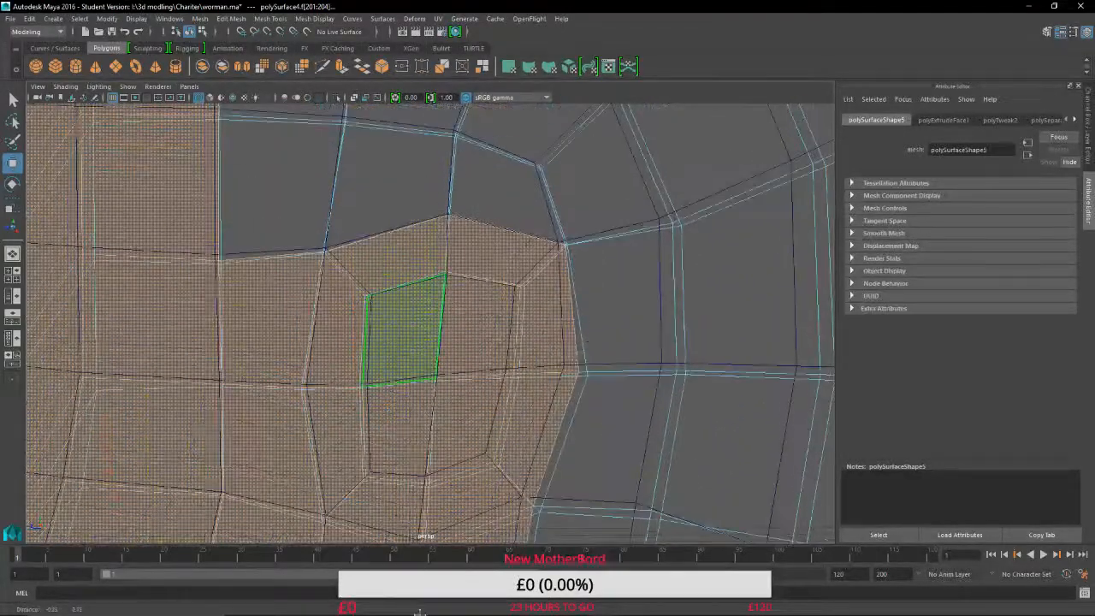
Save the scene and add the next row of inner faces above the oval side loop to the selection.
{"action": "key", "text": "ctrl+s"}
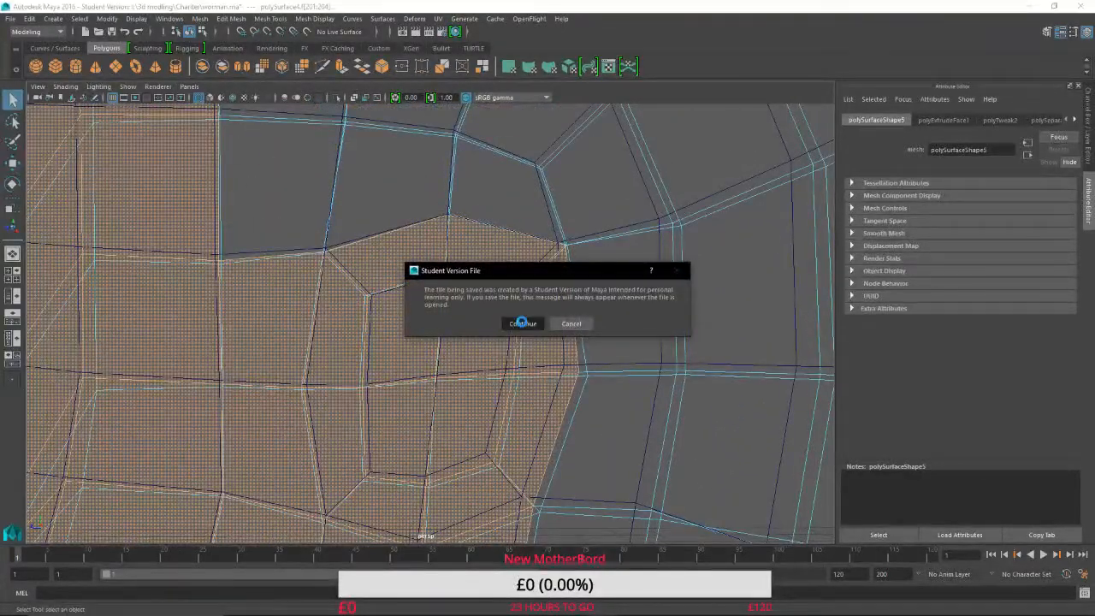
{"action": "left_click", "coordinate": [522, 323]}
{"action": "left_click", "coordinate": [273, 184], "text": "shift"}
{"action": "left_click", "coordinate": [389, 184], "text": "shift"}
{"action": "left_click", "coordinate": [488, 190], "text": "shift"}
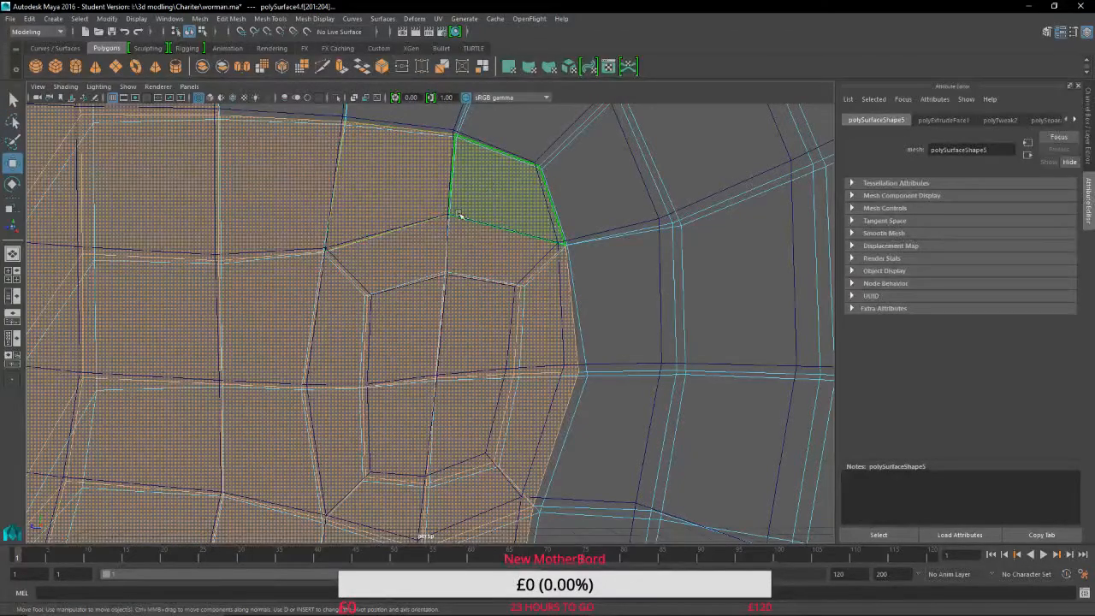
{"action": "middle_click_drag", "start_coordinate": [458, 214], "coordinate": [450, 308], "text": "alt"}
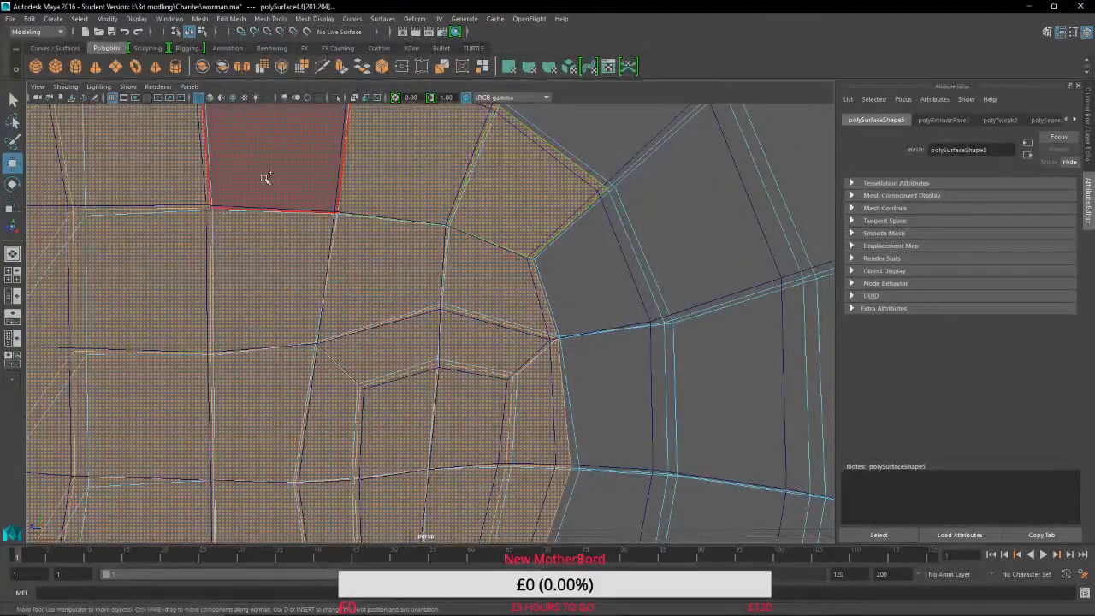
Add the curved row of inner faces on the hood's upper side, toward the crown, to the selection.
{"action": "left_click_drag", "start_coordinate": [266, 177], "coordinate": [376, 310], "text": "alt"}
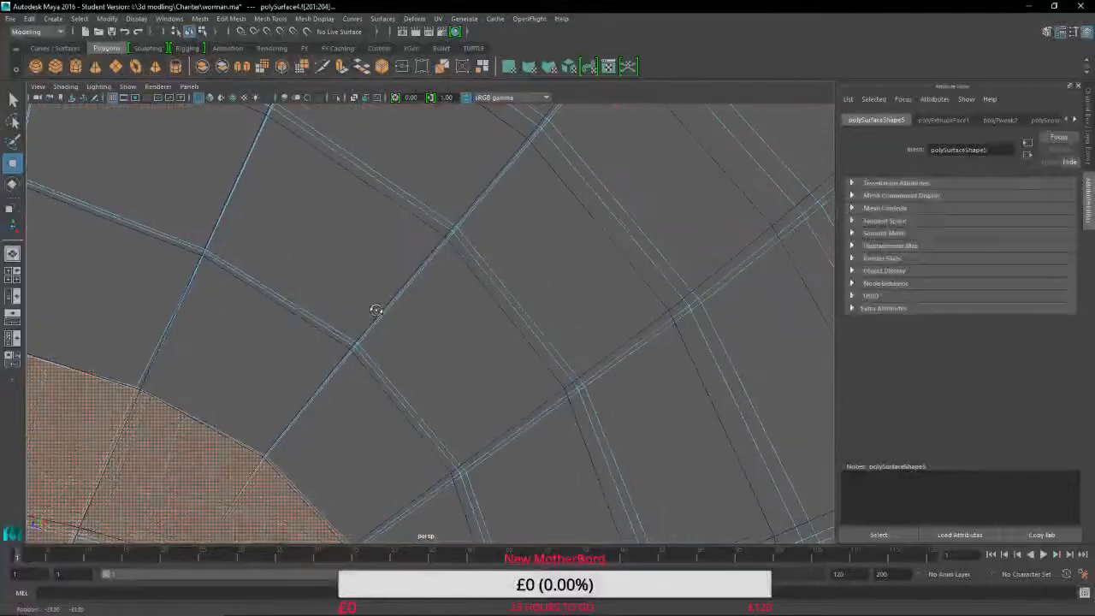
{"action": "left_click", "coordinate": [340, 420], "text": "shift"}
{"action": "left_click", "coordinate": [230, 359], "text": "shift"}
{"action": "left_click", "coordinate": [139, 352], "text": "shift"}
{"action": "middle_click_drag", "start_coordinate": [140, 351], "coordinate": [814, 343], "text": "alt"}
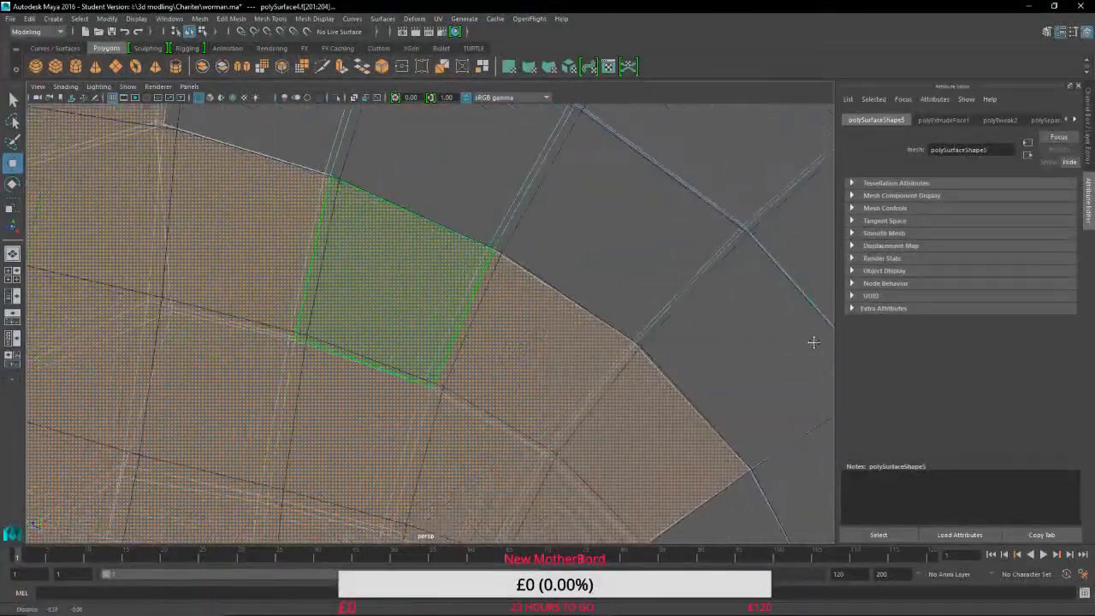
Extend the inner face selection over the crown and down the strip beside the hood's centre line.
{"action": "scroll", "coordinate": [519, 343], "scroll_direction": "down", "scroll_amount": 5}
{"action": "middle_click_drag", "start_coordinate": [411, 330], "coordinate": [479, 351], "text": "alt"}
{"action": "left_click_drag", "start_coordinate": [479, 317], "coordinate": [382, 312], "text": "alt"}
{"action": "left_click", "coordinate": [362, 192], "text": "shift"}
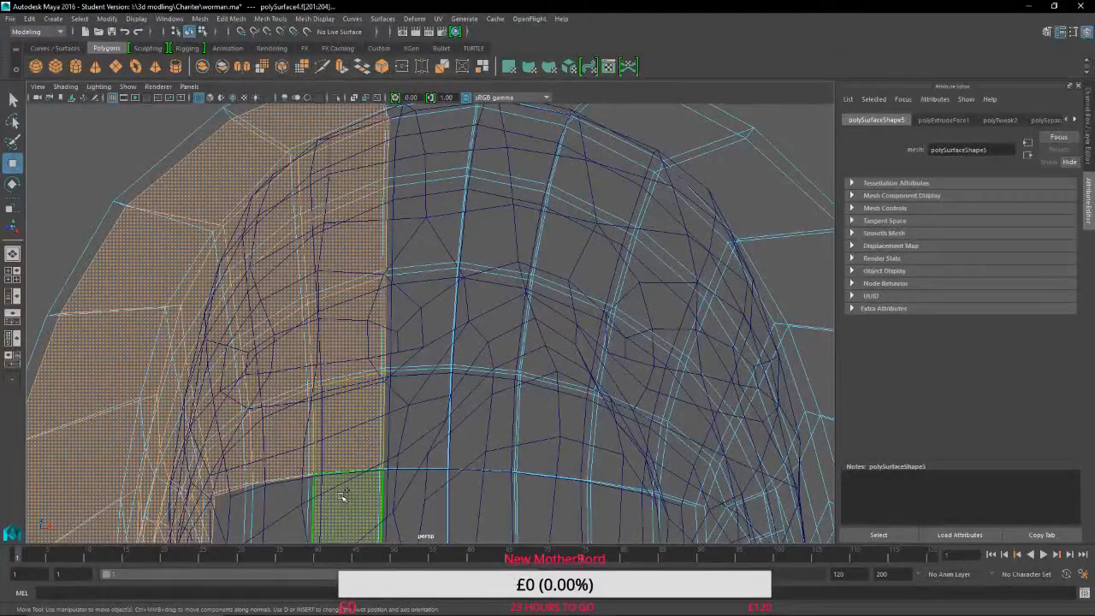
{"action": "mouse_move", "coordinate": [354, 391]}
{"action": "left_mouse_down", "text": "alt"}
{"action": "mouse_move", "coordinate": [357, 376]}
{"action": "mouse_move", "coordinate": [361, 398]}
{"action": "left_mouse_up", "text": "alt"}
{"action": "left_click_drag", "start_coordinate": [335, 330], "coordinate": [340, 291], "text": "alt"}
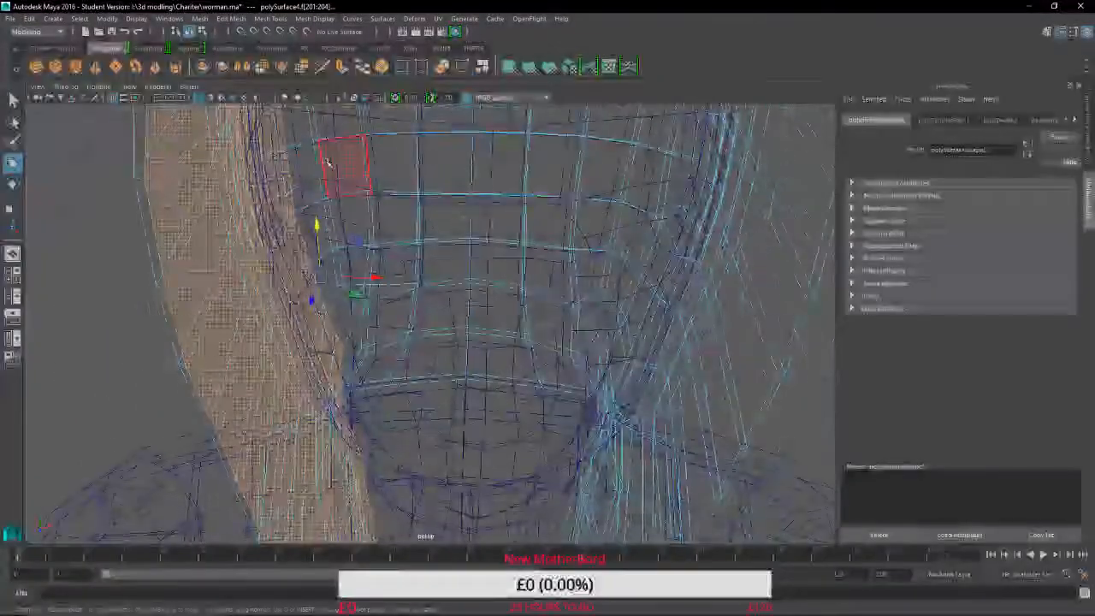
Add the inner faces at the nape, from the hood's side to the centre line, to the selection.
{"action": "left_click", "coordinate": [301, 171], "text": "shift"}
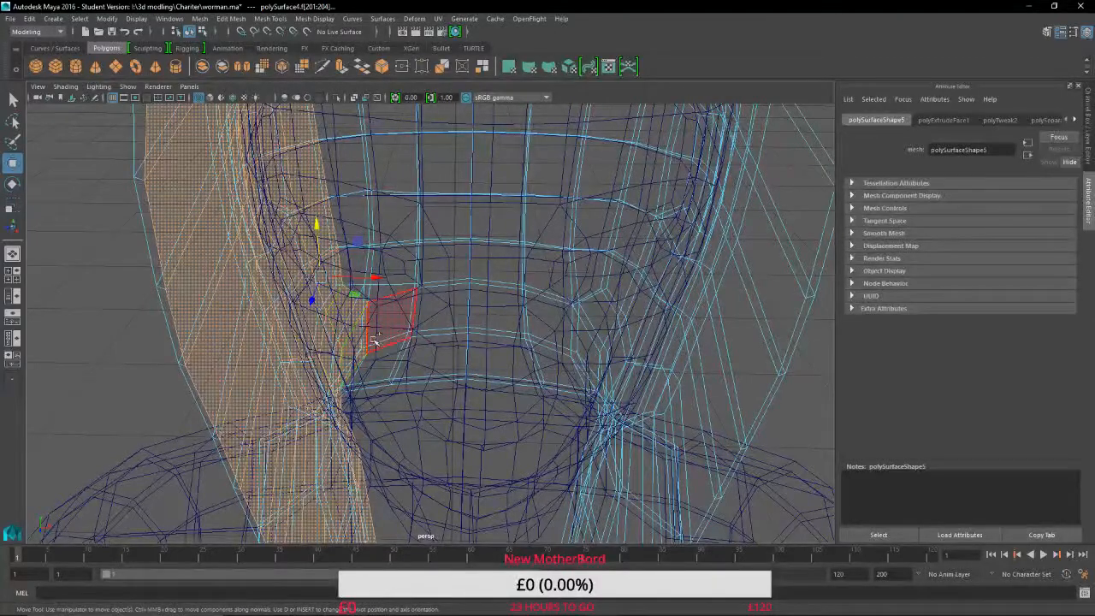
{"action": "left_click", "coordinate": [430, 359], "text": "shift"}
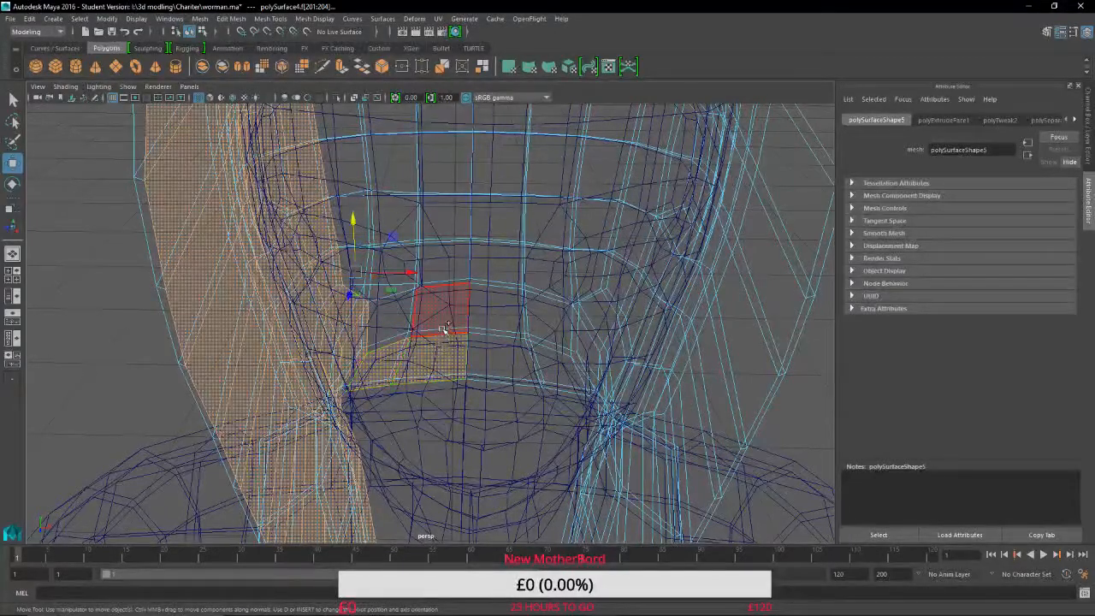
{"action": "left_click", "coordinate": [435, 310], "text": "shift"}
{"action": "left_click", "coordinate": [381, 312], "text": "shift"}
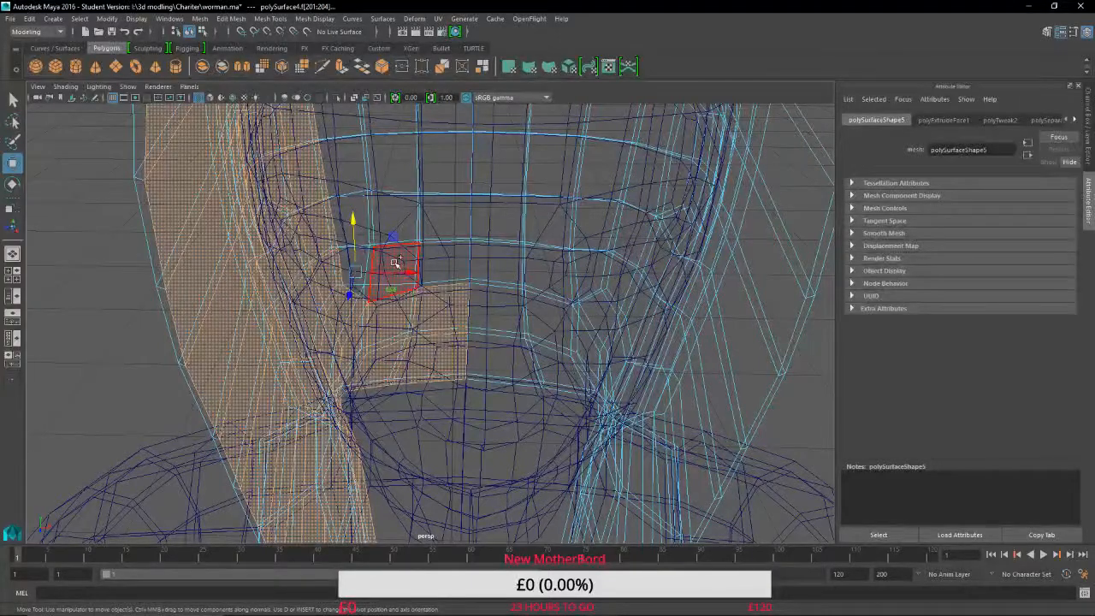
Add the inner faces above the nape, between the hood's side and its centre strip, to the selection.
{"action": "left_click", "coordinate": [394, 262], "text": "shift"}
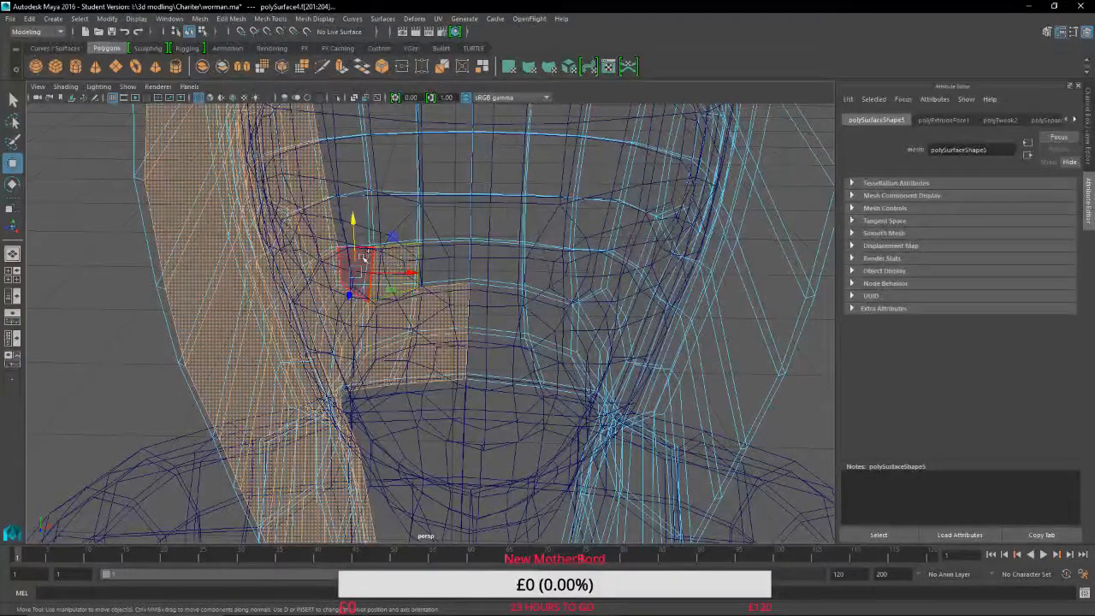
{"action": "left_click", "coordinate": [364, 225], "text": "shift"}
{"action": "left_click", "coordinate": [395, 221], "text": "shift"}
{"action": "left_click", "coordinate": [399, 164], "text": "shift"}
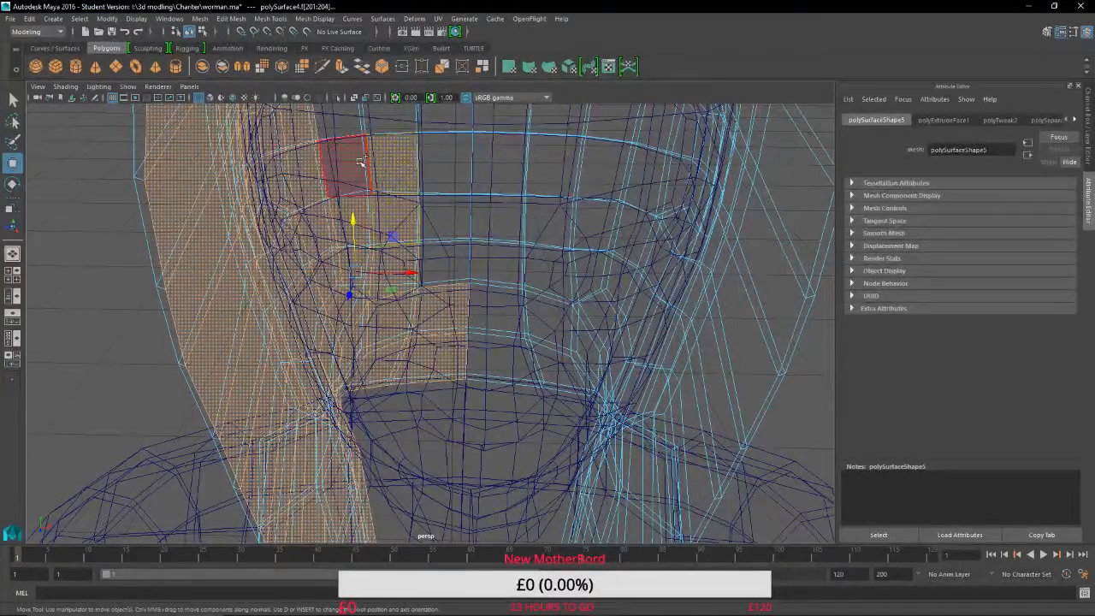
{"action": "left_click", "coordinate": [346, 166], "text": "shift"}
Add the upper inner faces beside the centre strip on the hood's opposite half to the selection.
{"action": "left_click_drag", "start_coordinate": [442, 235], "coordinate": [462, 129], "text": "alt"}
{"action": "middle_click_drag", "start_coordinate": [462, 129], "coordinate": [335, 283], "text": "alt"}
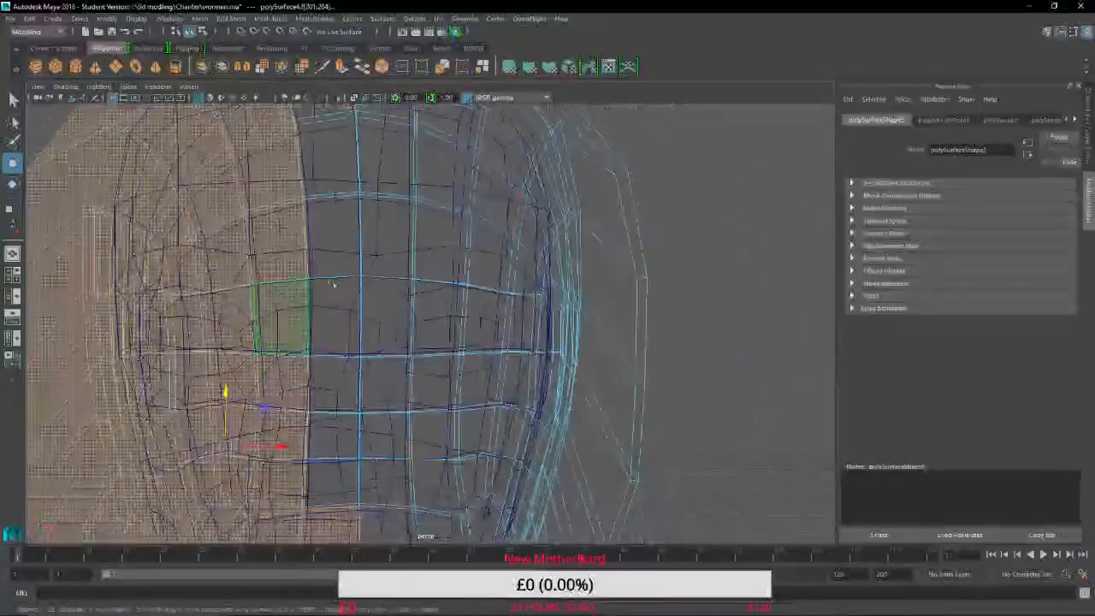
{"action": "left_click", "coordinate": [470, 161], "text": "shift"}
{"action": "left_click", "coordinate": [459, 131], "text": "shift"}
{"action": "left_click", "coordinate": [510, 134], "text": "shift"}
{"action": "left_click", "coordinate": [503, 166], "text": "shift"}
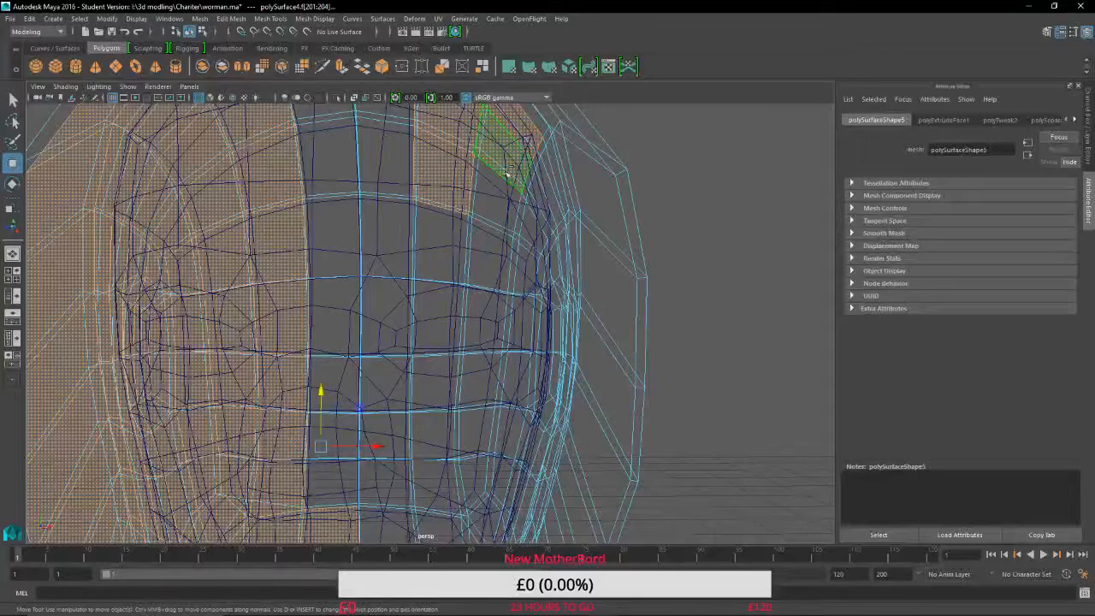
Extend the inner face selection down the back of the opposite half, alongside the unselected centre strip.
{"action": "left_click", "coordinate": [494, 204], "text": "shift"}
{"action": "left_click", "coordinate": [491, 254], "text": "shift"}
{"action": "left_click", "coordinate": [461, 259], "text": "shift"}
{"action": "left_click", "coordinate": [450, 322], "text": "shift"}
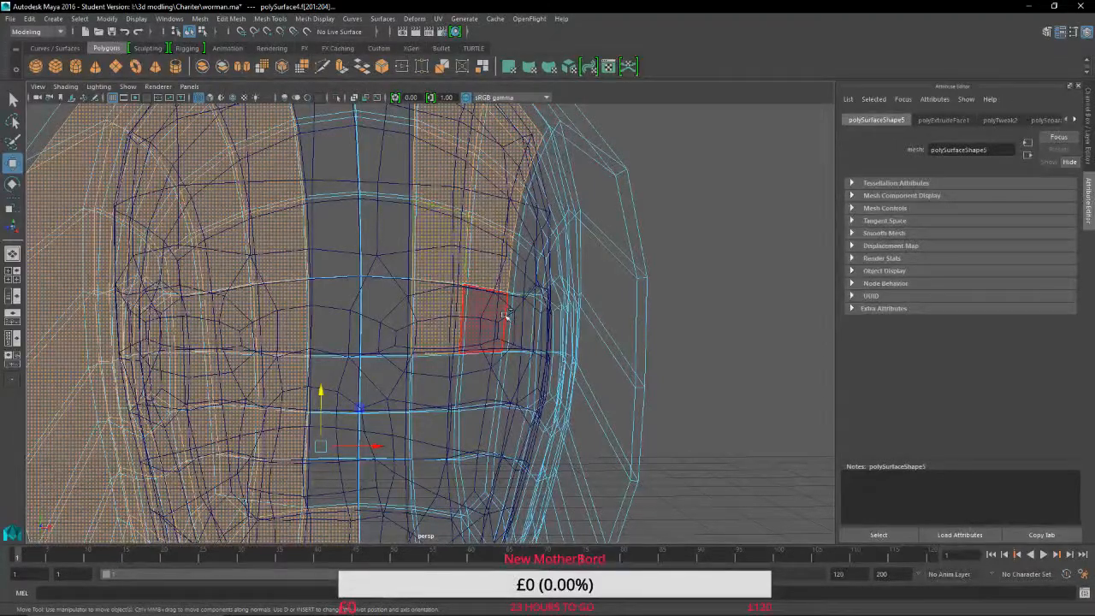
{"action": "left_click", "coordinate": [501, 318], "text": "shift"}
{"action": "left_click", "coordinate": [468, 369], "text": "shift"}
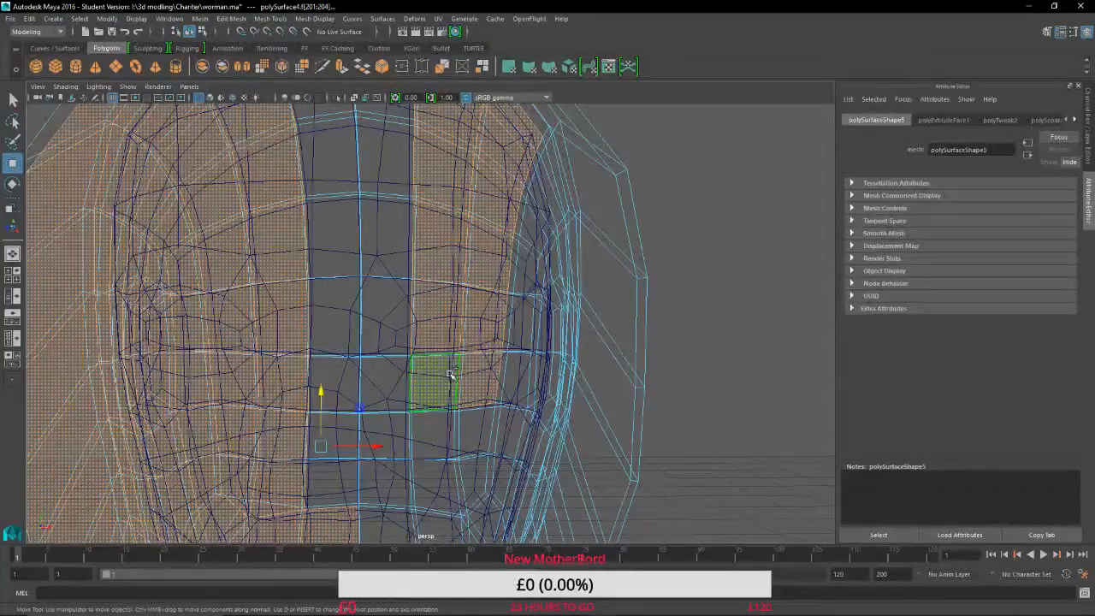
Add the lower inner faces of the opposite half, down to the nape, to the selection.
{"action": "left_click", "coordinate": [445, 443], "text": "shift"}
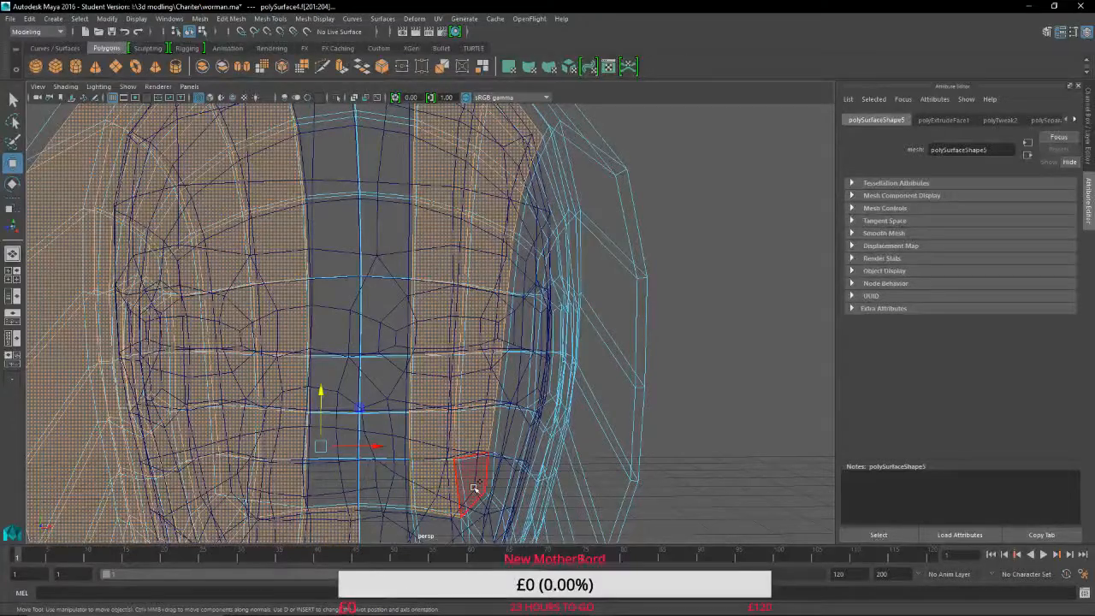
{"action": "left_click", "coordinate": [458, 522], "text": "shift"}
{"action": "middle_click_drag", "start_coordinate": [466, 506], "coordinate": [458, 385], "text": "alt"}
{"action": "left_click", "coordinate": [387, 445], "text": "shift"}
{"action": "left_click", "coordinate": [387, 508], "text": "shift"}
Add the inner faces along the upper and rear edge of the opposite side's oval loop to the selection.
{"action": "scroll", "coordinate": [436, 479], "scroll_direction": "down", "scroll_amount": 5}
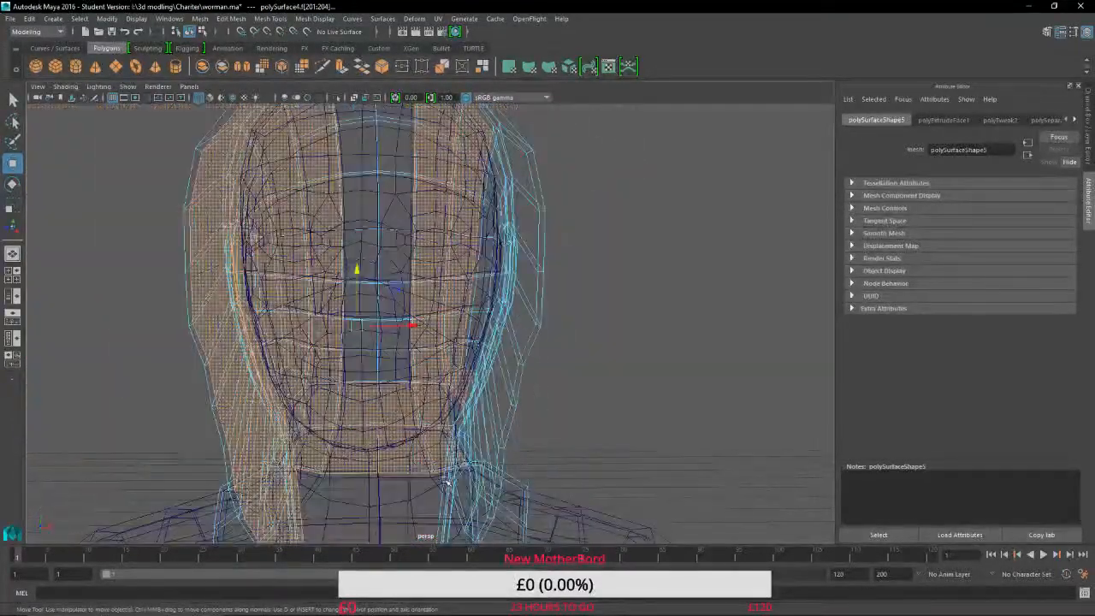
{"action": "middle_click_drag", "start_coordinate": [423, 448], "coordinate": [452, 569], "text": "alt"}
{"action": "left_click_drag", "start_coordinate": [364, 435], "coordinate": [421, 392], "text": "alt"}
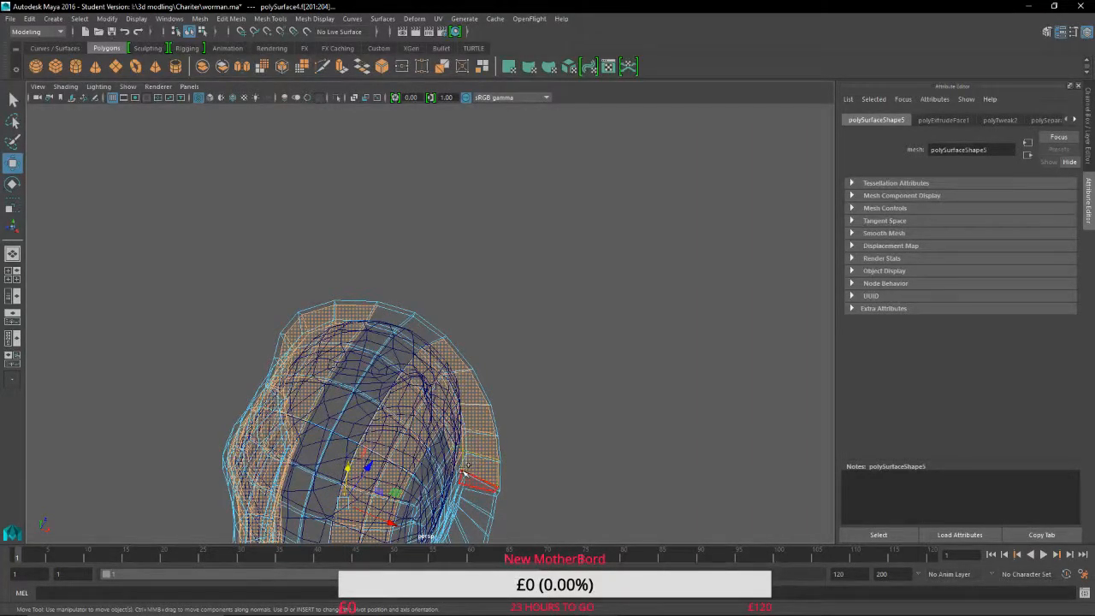
{"action": "left_click_drag", "start_coordinate": [462, 468], "coordinate": [394, 450], "text": "alt"}
{"action": "scroll", "coordinate": [411, 479], "scroll_direction": "up", "scroll_amount": 3}
{"action": "middle_click_drag", "start_coordinate": [394, 450], "coordinate": [787, 140], "text": "alt"}
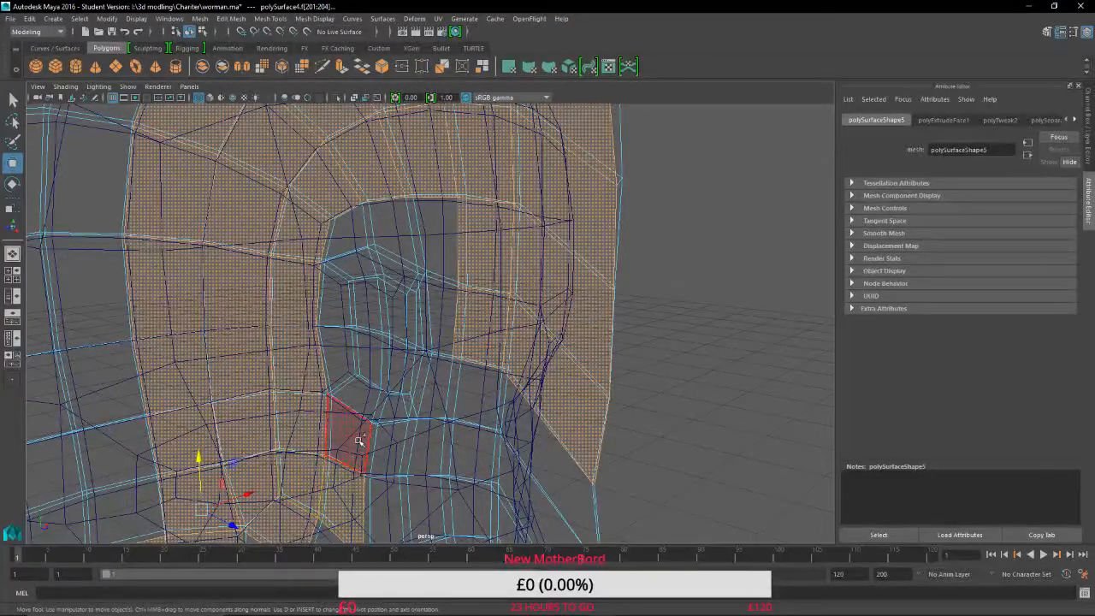
{"action": "left_click", "coordinate": [349, 234], "text": "shift"}
{"action": "left_click", "coordinate": [391, 230], "text": "shift"}
{"action": "left_click", "coordinate": [391, 267], "text": "shift"}
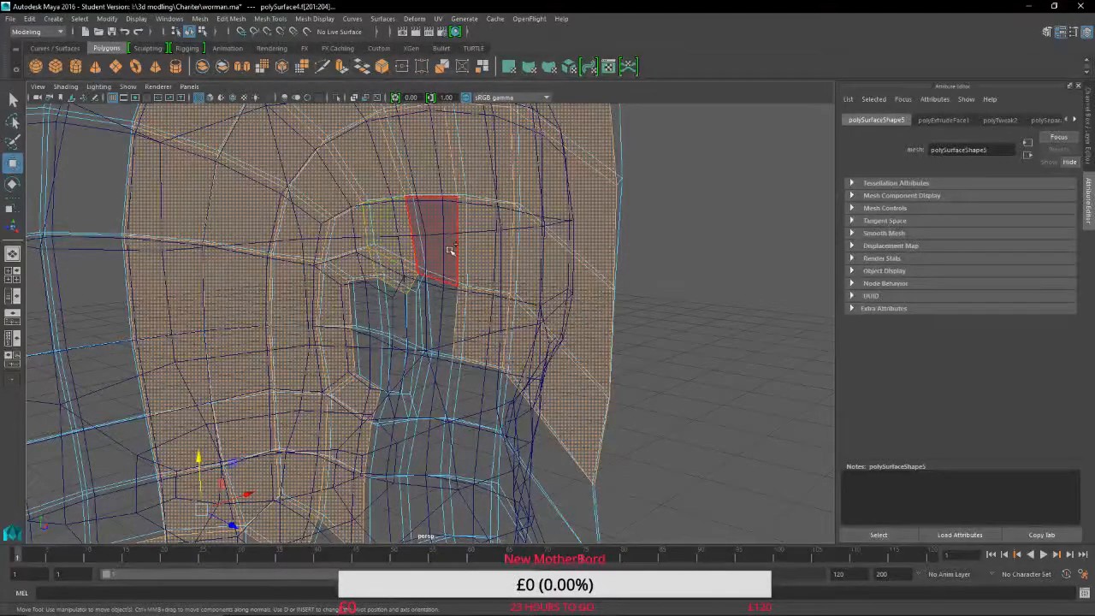
{"action": "left_click", "coordinate": [447, 249], "text": "shift"}
{"action": "left_click", "coordinate": [436, 321], "text": "shift"}
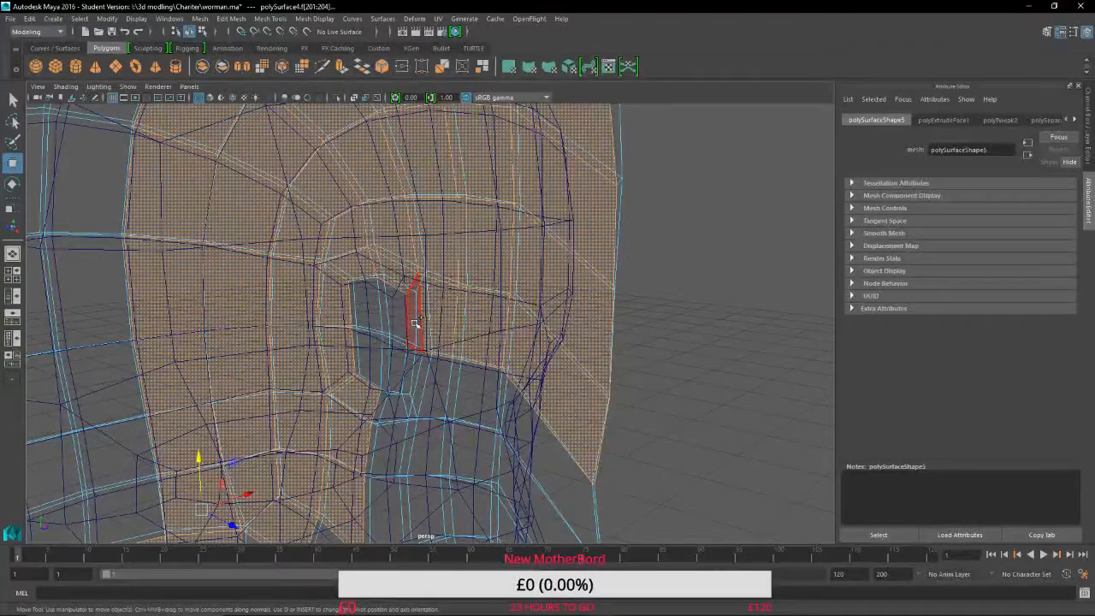
Add the small inner faces inside the opposite side's oval loop to the selection.
{"action": "middle_click_drag", "start_coordinate": [359, 390], "coordinate": [497, 369], "text": "alt"}
{"action": "left_click_drag", "start_coordinate": [497, 369], "coordinate": [533, 368], "text": "alt"}
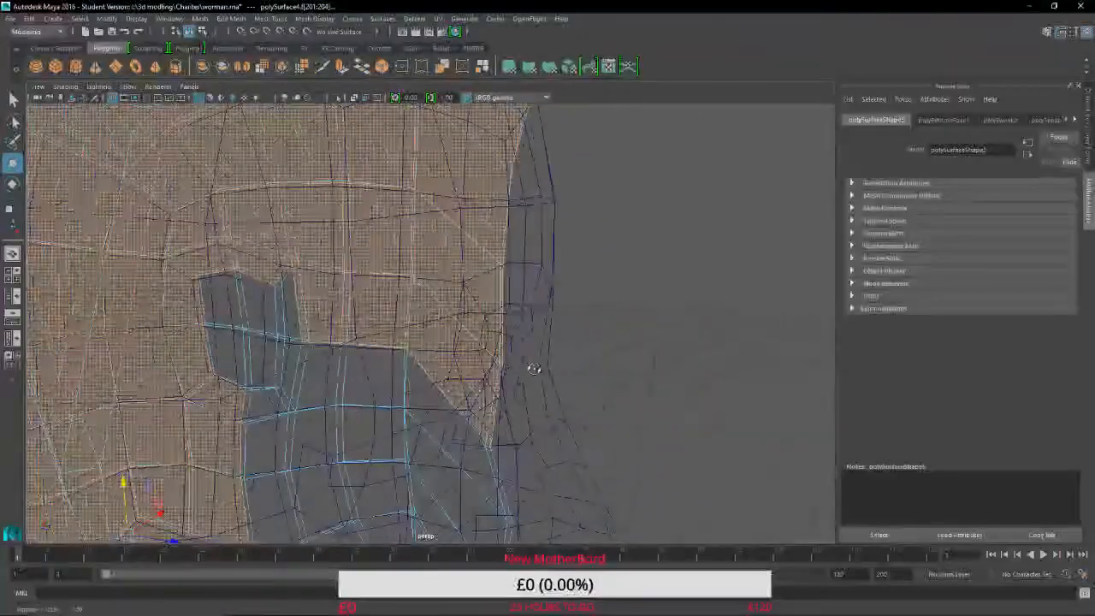
{"action": "left_click", "coordinate": [272, 323], "text": "shift"}
{"action": "left_click", "coordinate": [219, 299], "text": "shift"}
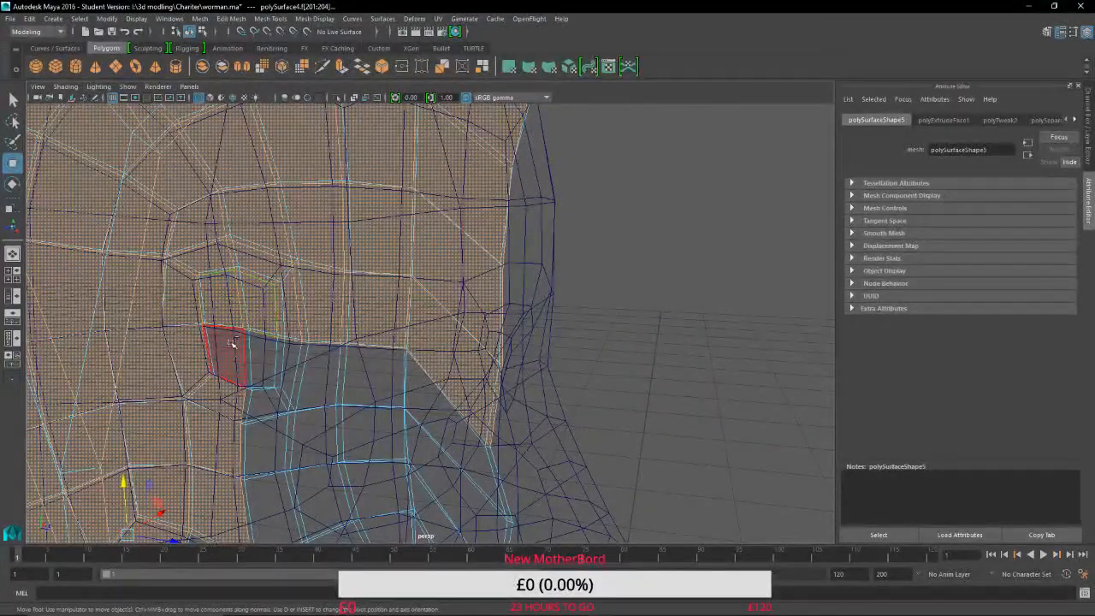
{"action": "left_click", "coordinate": [229, 347], "text": "shift"}
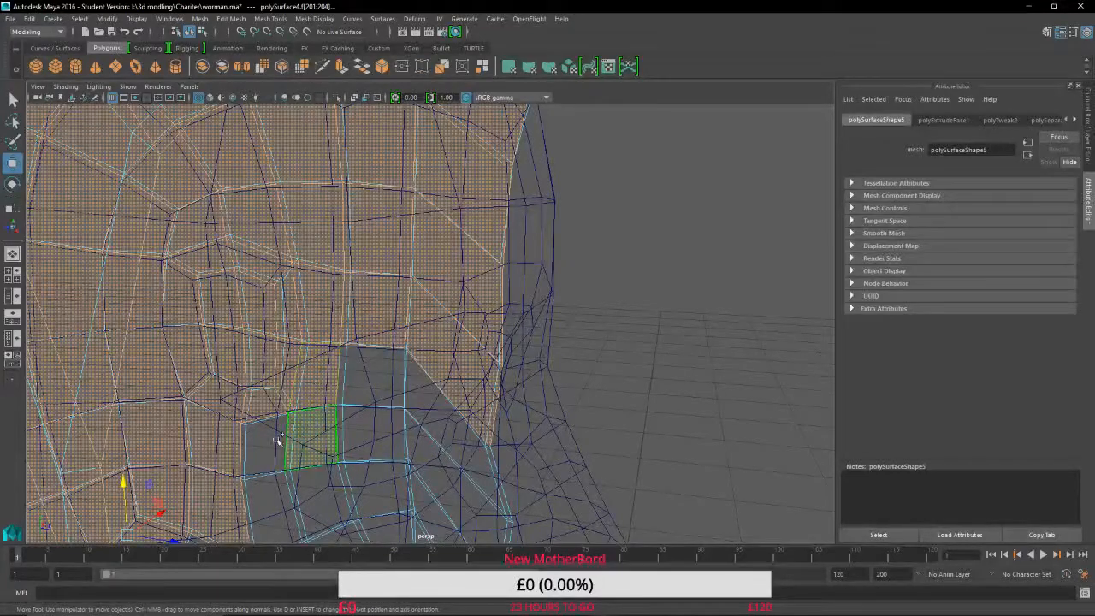
Add the inner faces below the oval loop, down toward the neck, to the selection.
{"action": "left_click", "coordinate": [271, 500], "text": "shift"}
{"action": "left_click", "coordinate": [308, 496], "text": "shift"}
{"action": "left_click_drag", "start_coordinate": [317, 313], "coordinate": [342, 351], "text": "alt"}
{"action": "middle_click_drag", "start_coordinate": [362, 337], "coordinate": [170, 165], "text": "alt"}
{"action": "left_click", "coordinate": [241, 297], "text": "shift"}
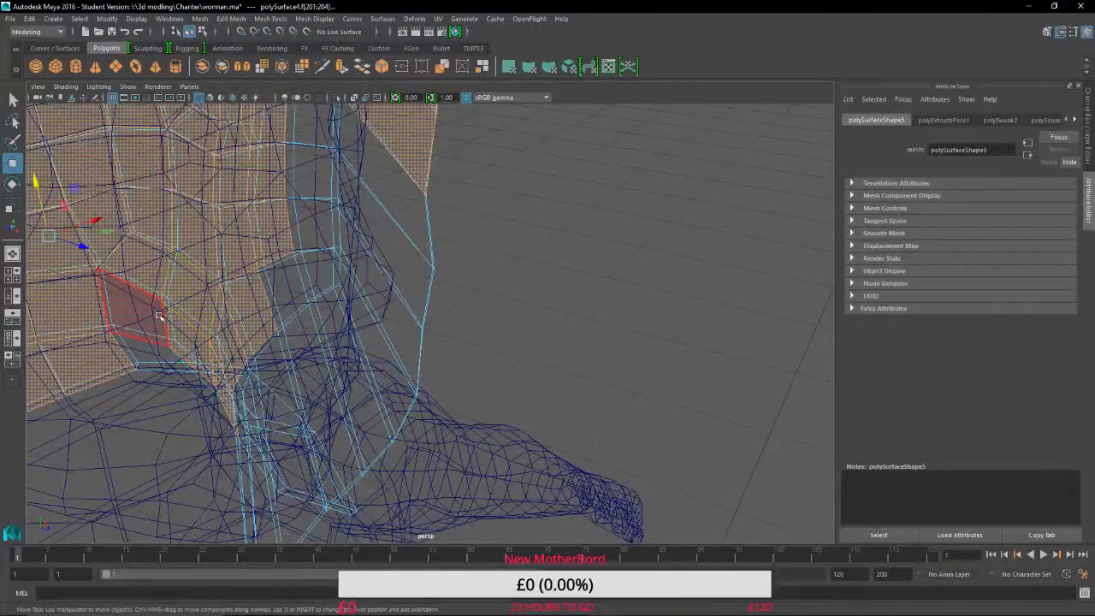
Add the remaining long inner faces along the hood's lower front flap to the selection.
{"action": "left_click_drag", "start_coordinate": [301, 366], "coordinate": [685, 222], "text": "alt"}
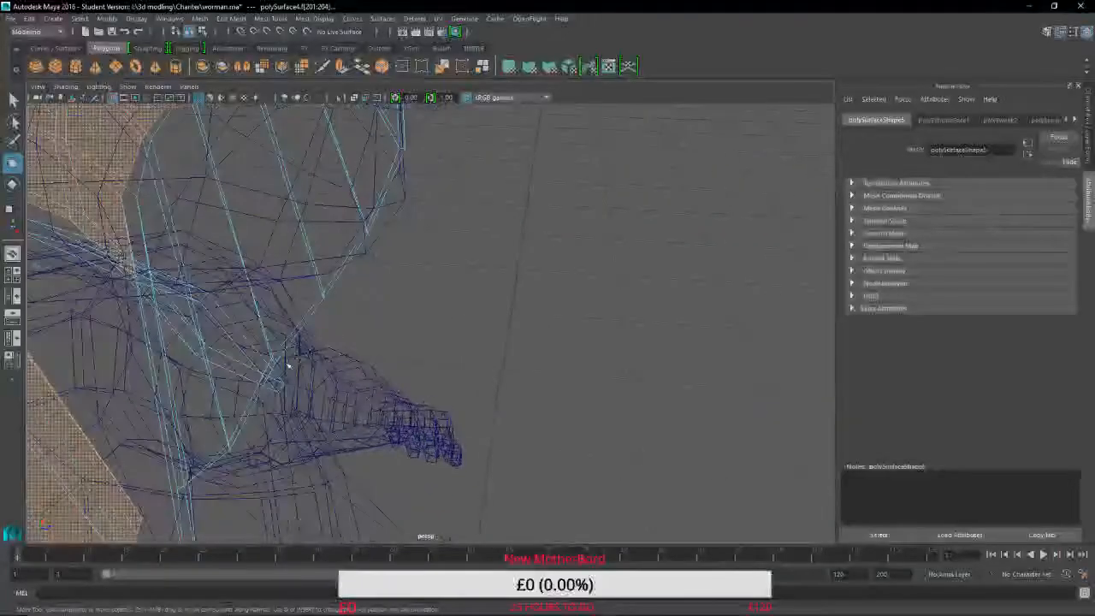
{"action": "middle_click_drag", "start_coordinate": [289, 364], "coordinate": [843, 180], "text": "alt"}
{"action": "left_click_drag", "start_coordinate": [210, 305], "coordinate": [275, 259], "text": "alt"}
{"action": "scroll", "coordinate": [377, 292], "scroll_direction": "down", "scroll_amount": 5}
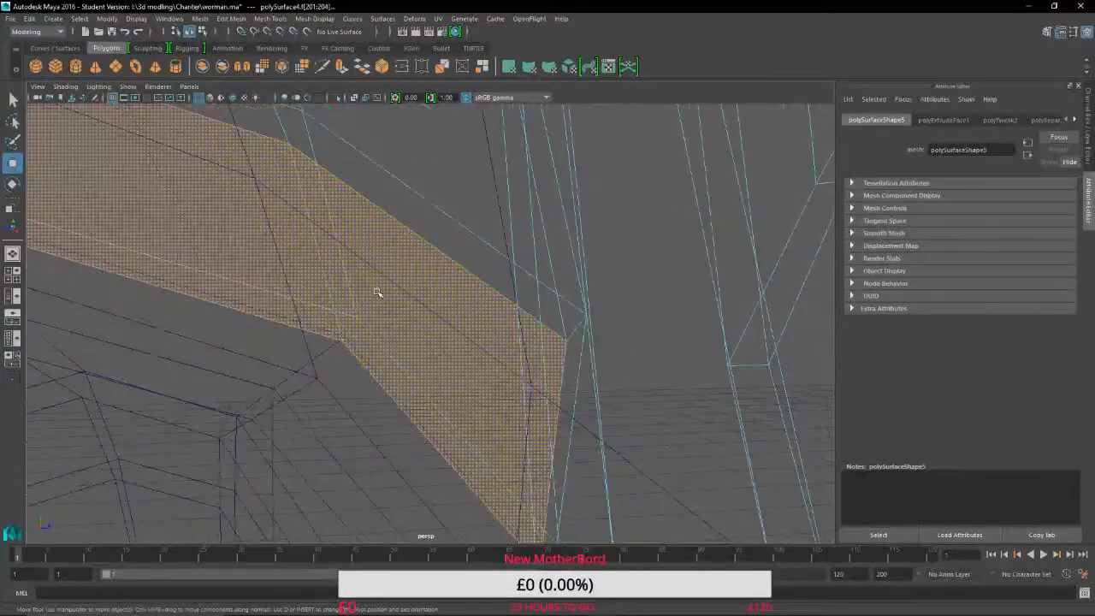
{"action": "scroll", "coordinate": [290, 190], "scroll_direction": "up", "scroll_amount": 5}
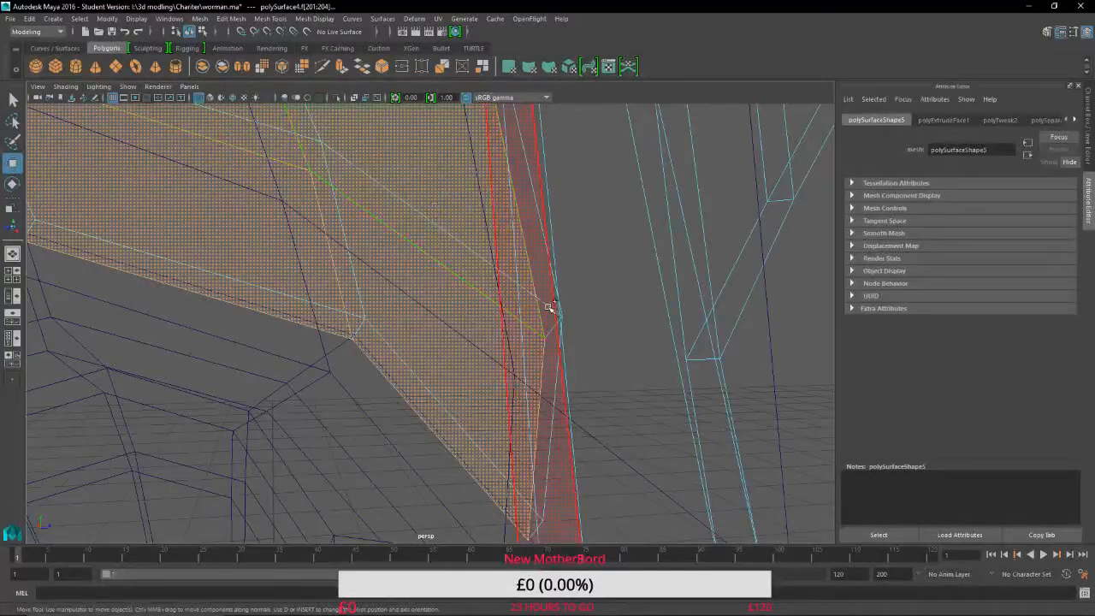
{"action": "left_click", "coordinate": [631, 321], "text": "shift"}
{"action": "left_click_drag", "start_coordinate": [630, 321], "coordinate": [293, 430], "text": "alt"}
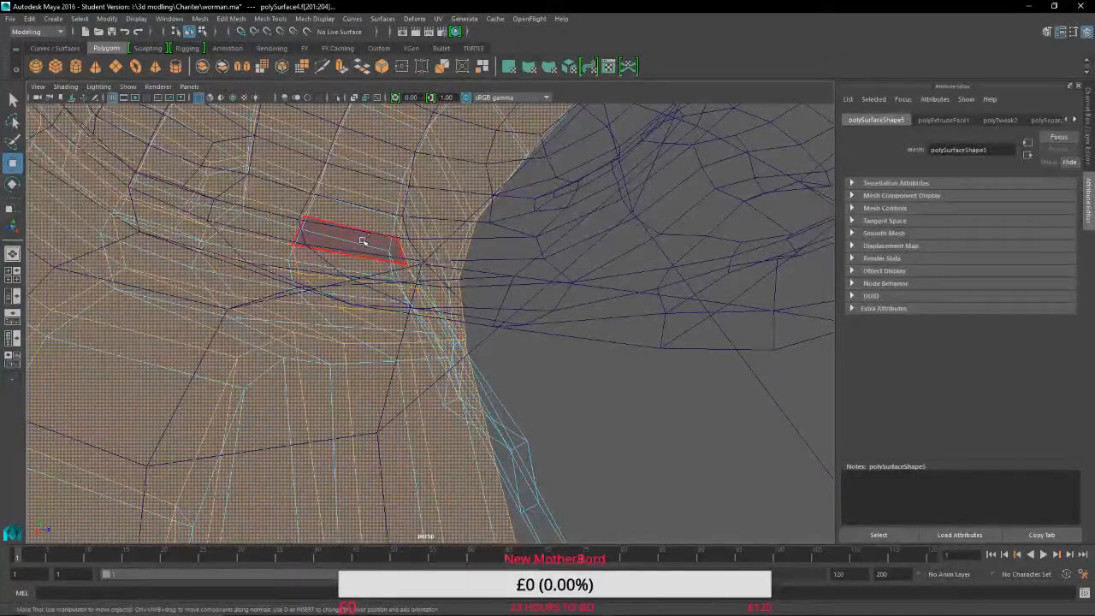
Inspect the hood's crown, neck edge and both front flaps for inner faces missing from the selection.
{"action": "left_click_drag", "start_coordinate": [446, 283], "coordinate": [330, 337], "text": "alt"}
{"action": "scroll", "coordinate": [361, 317], "scroll_direction": "down", "scroll_amount": 5}
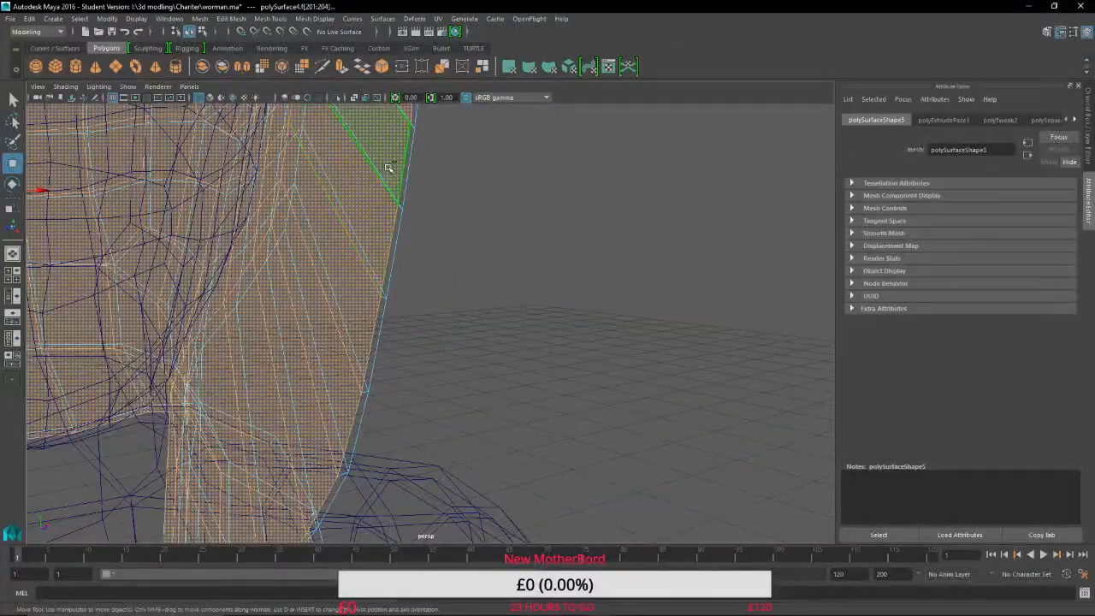
{"action": "scroll", "coordinate": [388, 167], "scroll_direction": "down", "scroll_amount": 8}
{"action": "left_click_drag", "start_coordinate": [377, 272], "coordinate": [259, 208], "text": "alt"}
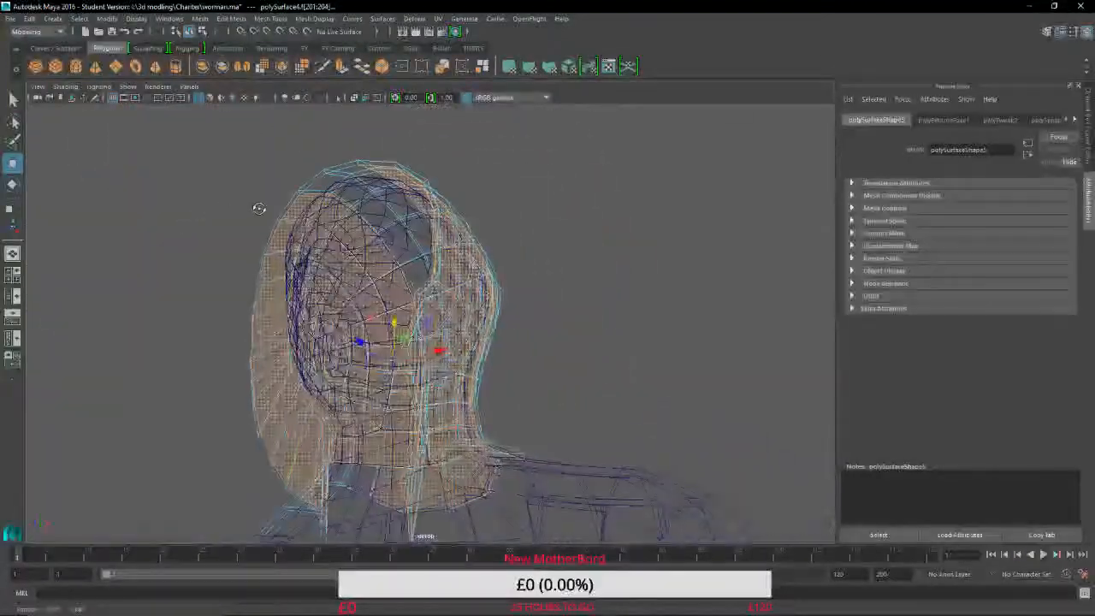
{"action": "scroll", "coordinate": [398, 359], "scroll_direction": "up", "scroll_amount": 8}
{"action": "left_click_drag", "start_coordinate": [535, 256], "coordinate": [508, 454], "text": "alt"}
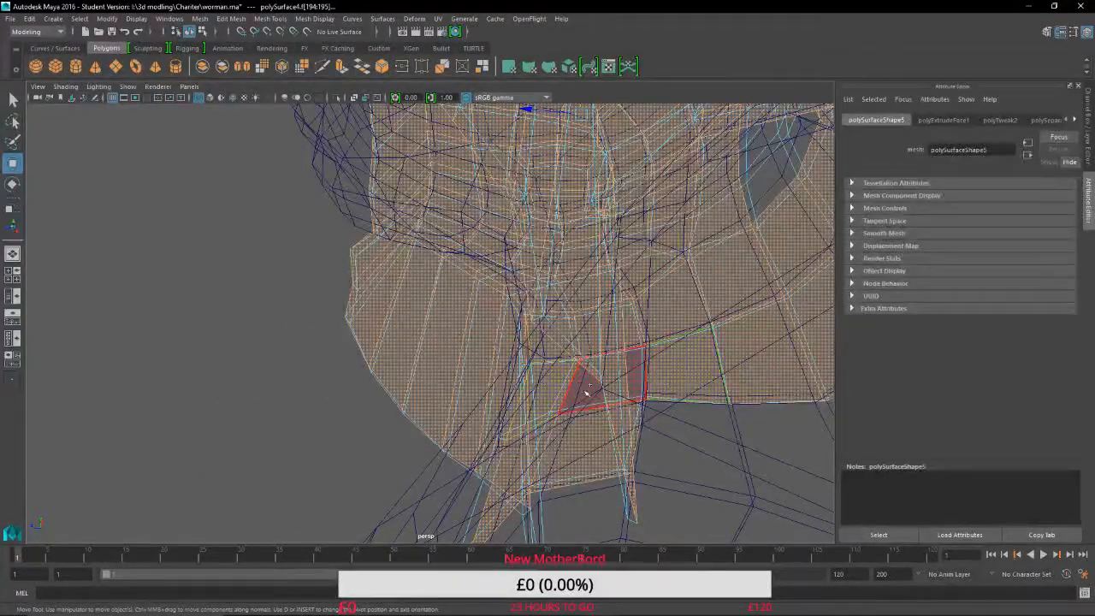
{"action": "right_click_drag", "start_coordinate": [570, 392], "coordinate": [609, 440], "text": "alt"}
{"action": "middle_click_drag", "start_coordinate": [609, 440], "coordinate": [146, 227], "text": "alt"}
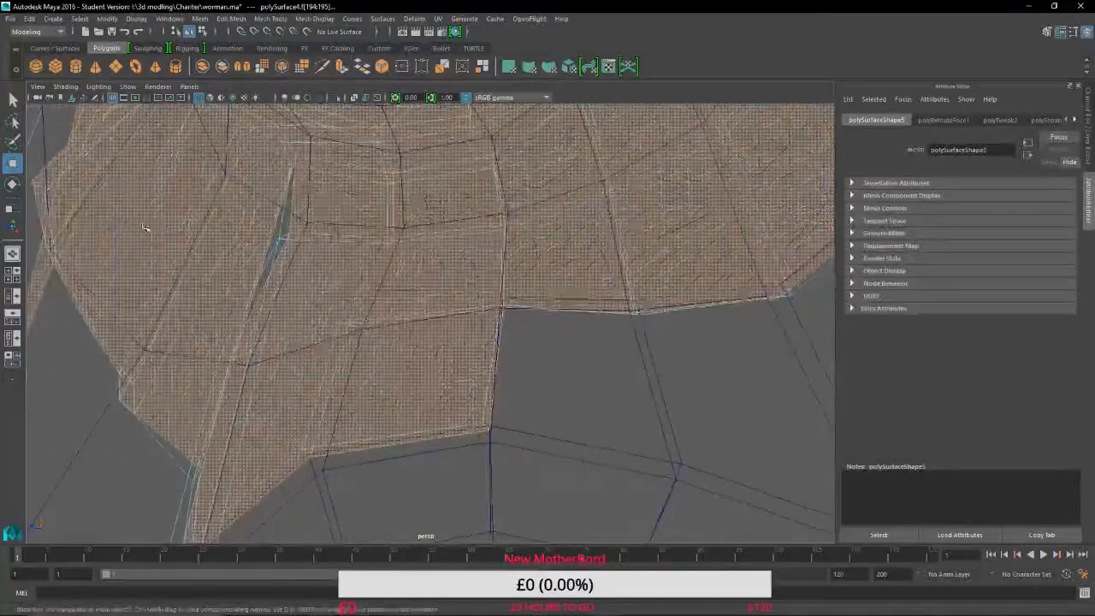
{"action": "left_click_drag", "start_coordinate": [146, 228], "coordinate": [365, 345], "text": "alt"}
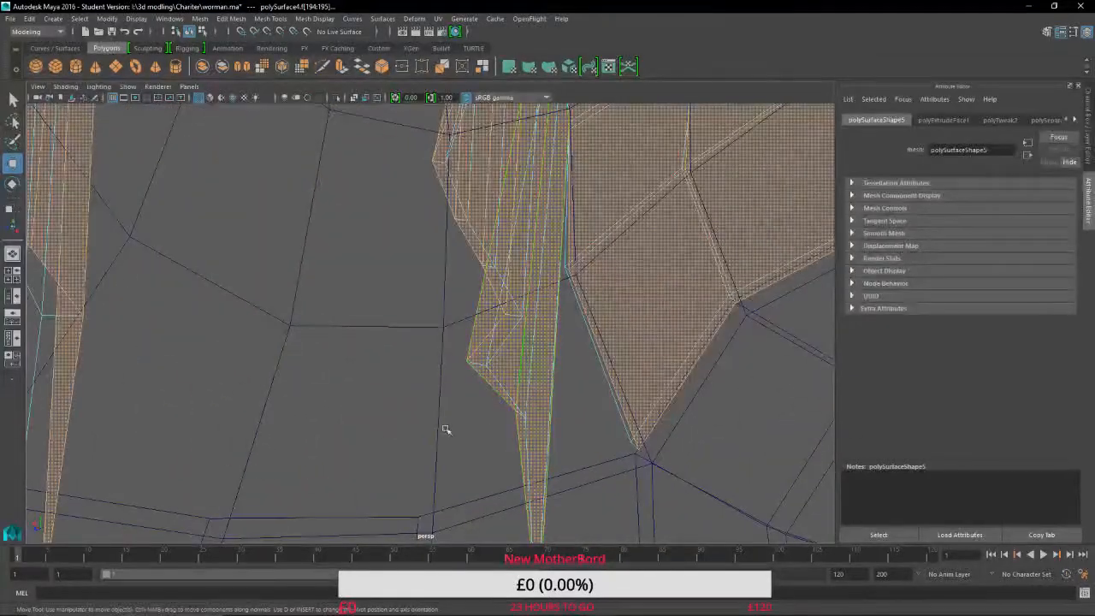
{"action": "left_click_drag", "start_coordinate": [445, 429], "coordinate": [690, 415], "text": "alt"}
{"action": "right_click_drag", "start_coordinate": [689, 416], "coordinate": [391, 399], "text": "alt"}
{"action": "left_click_drag", "start_coordinate": [391, 398], "coordinate": [599, 428], "text": "alt"}
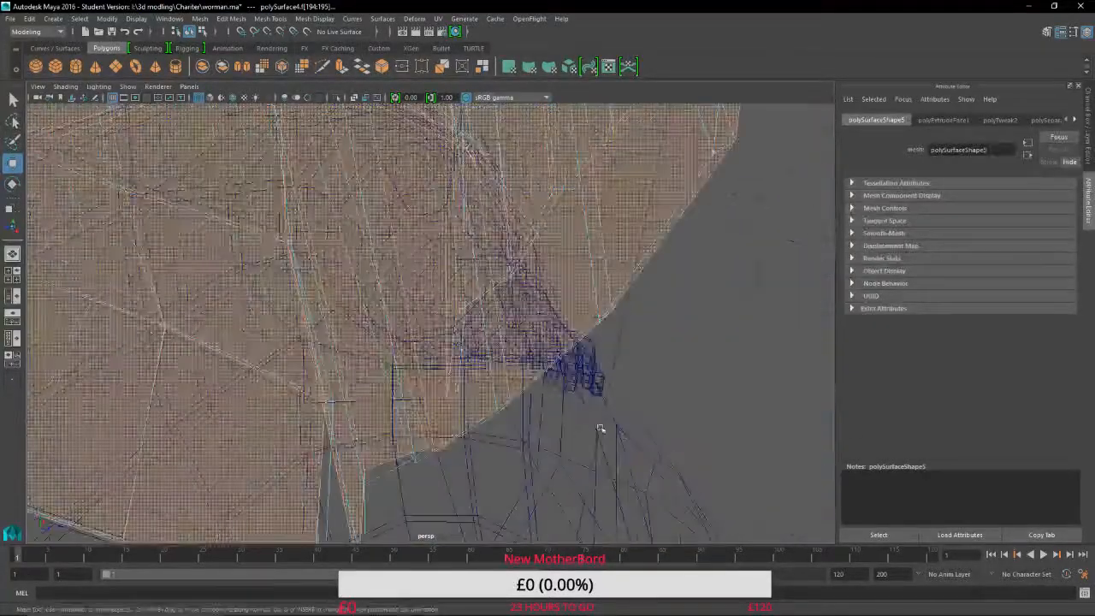
{"action": "right_click_drag", "start_coordinate": [600, 428], "coordinate": [547, 420], "text": "alt"}
{"action": "left_click_drag", "start_coordinate": [547, 420], "coordinate": [449, 410], "text": "alt"}
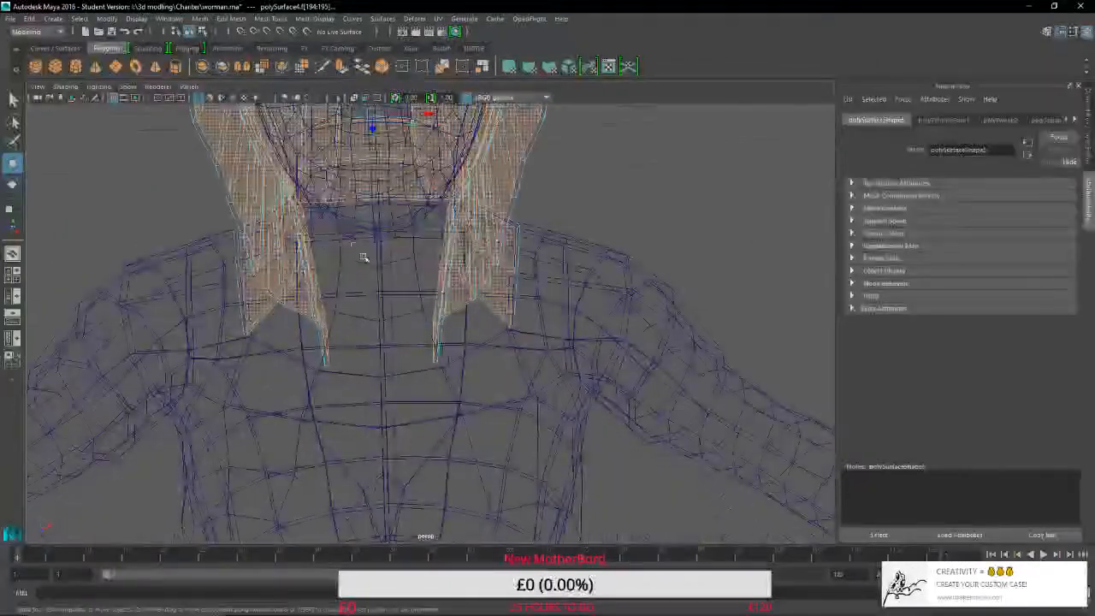
Switch the viewport to shaded display and view the selected inner faces of the hood from the front.
{"action": "left_click", "coordinate": [210, 99]}
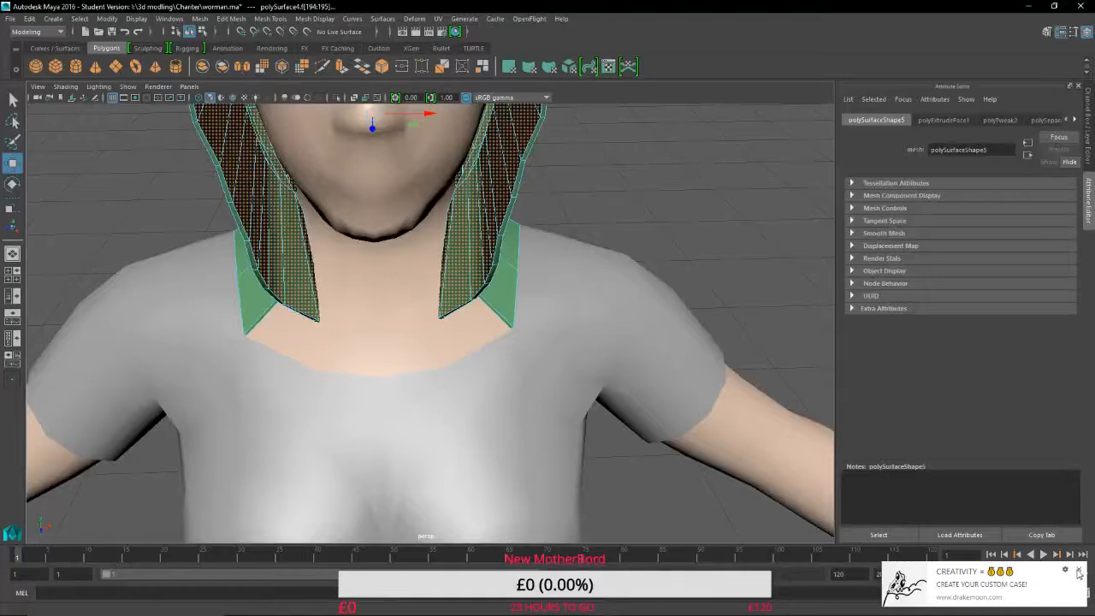
{"action": "scroll", "coordinate": [402, 256], "scroll_direction": "up", "scroll_amount": 2}
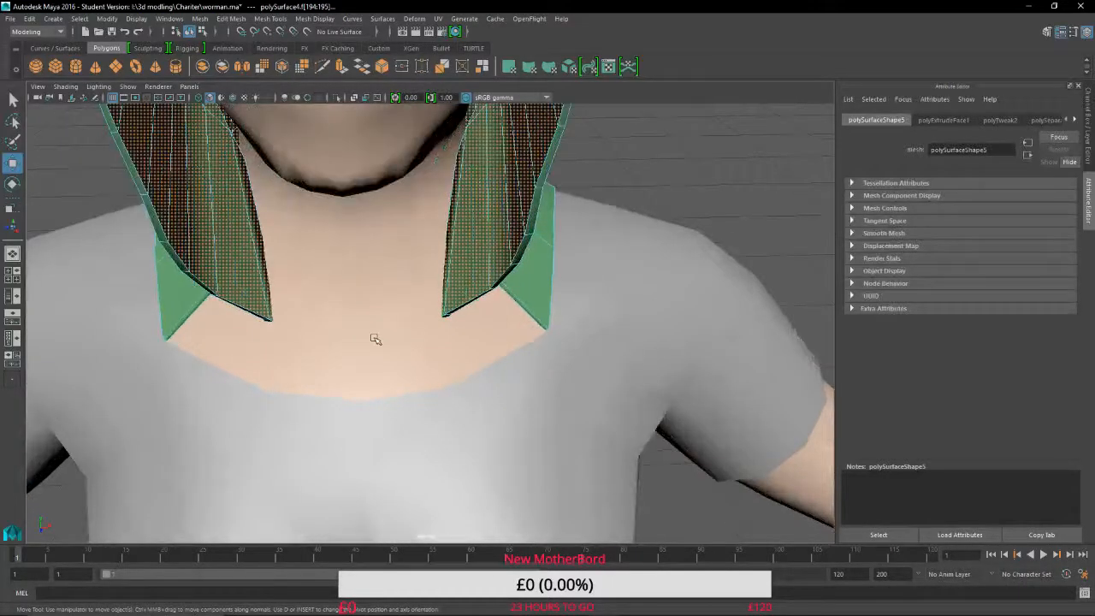
{"action": "left_click_drag", "start_coordinate": [374, 343], "coordinate": [531, 383], "text": "alt"}
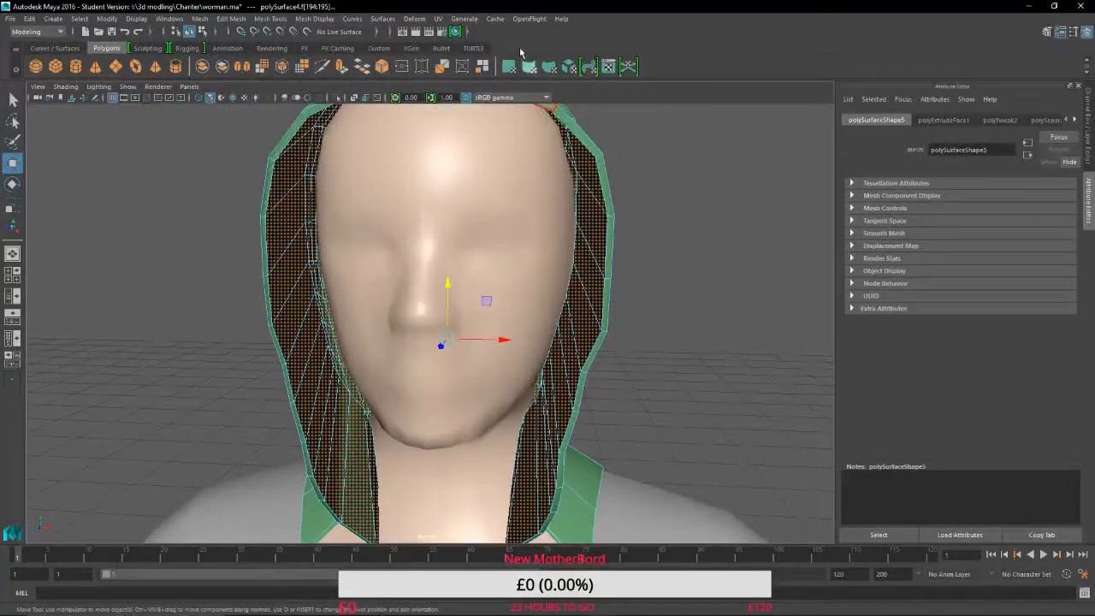
Reverse the normals of the selected inner hood faces.
{"action": "left_click", "coordinate": [202, 19]}
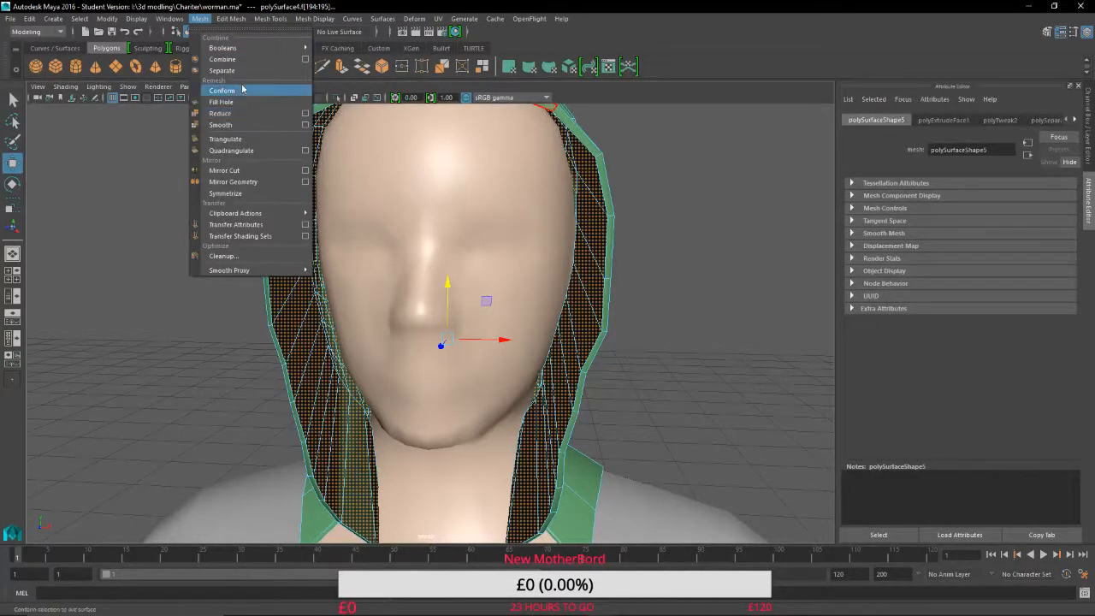
{"action": "left_click", "coordinate": [231, 19]}
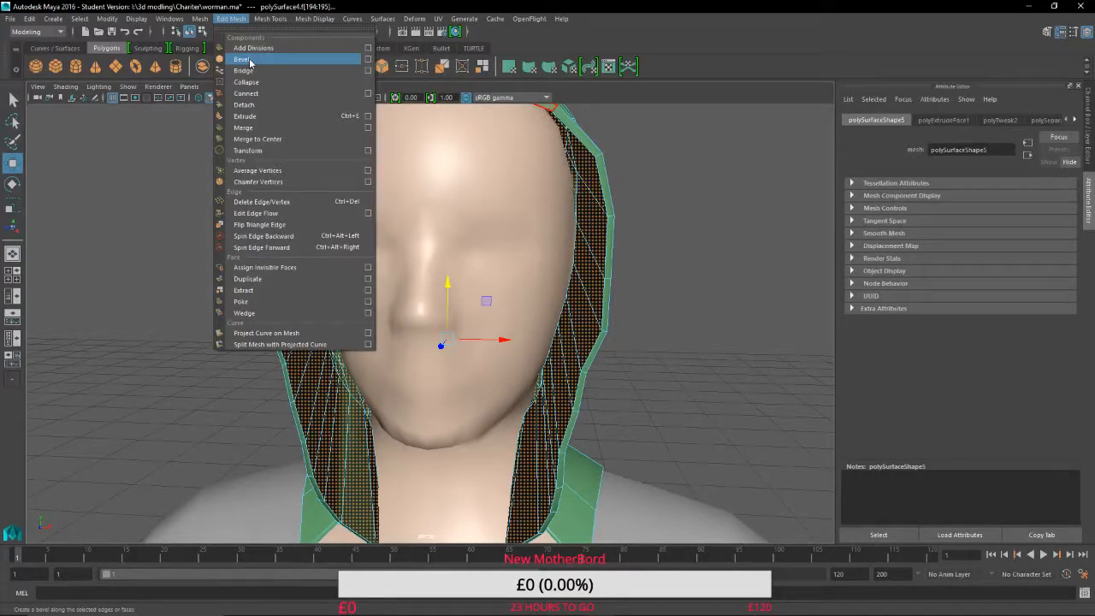
{"action": "mouse_move", "coordinate": [267, 18]}
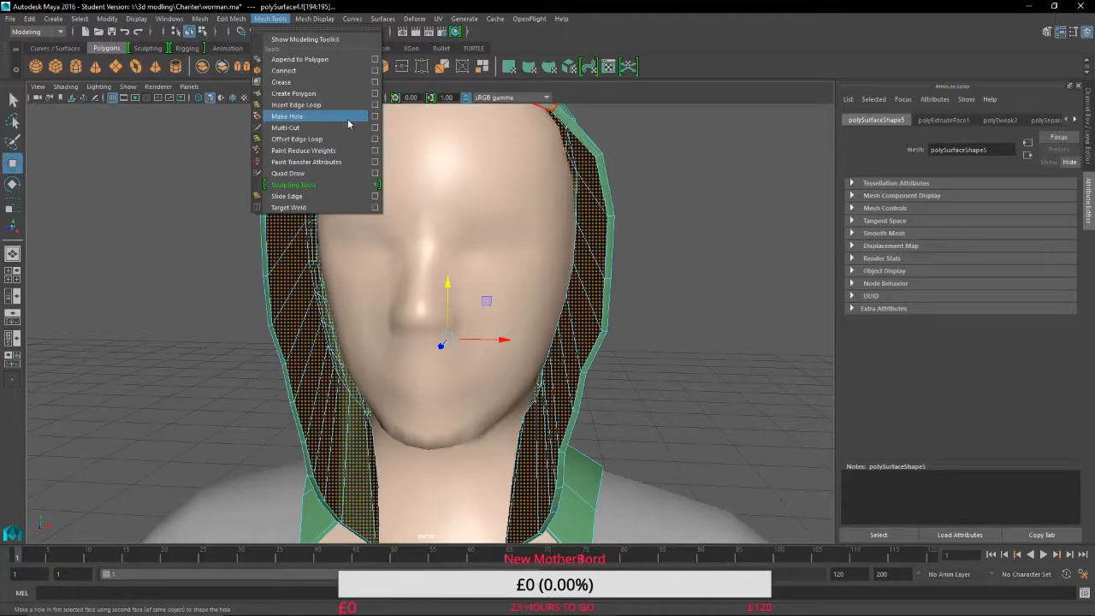
{"action": "left_click", "coordinate": [270, 18]}
{"action": "left_click", "coordinate": [315, 19]}
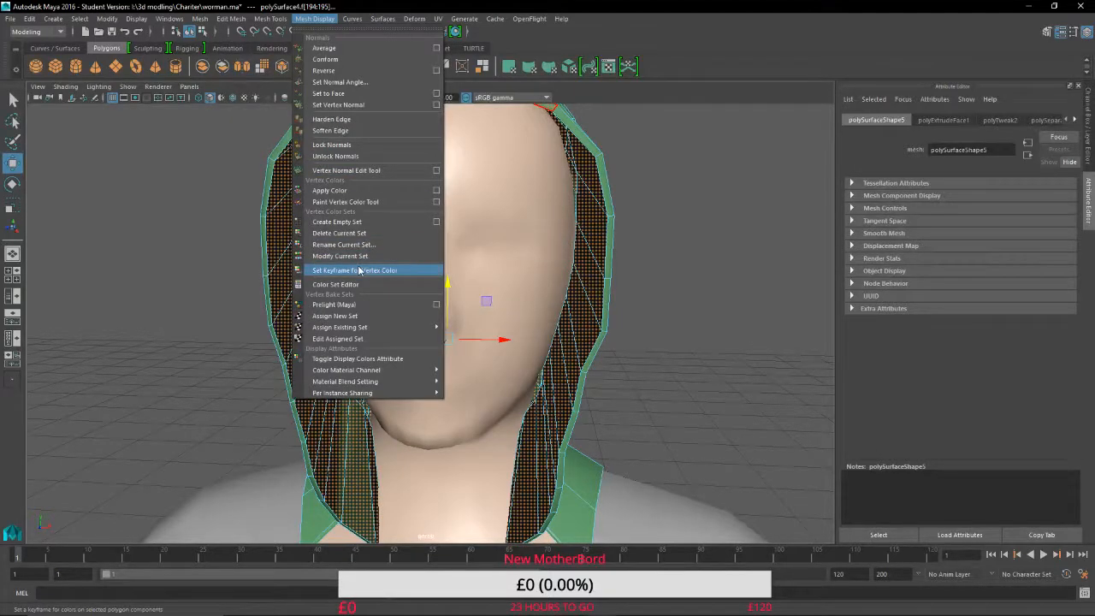
{"action": "left_click", "coordinate": [344, 73]}
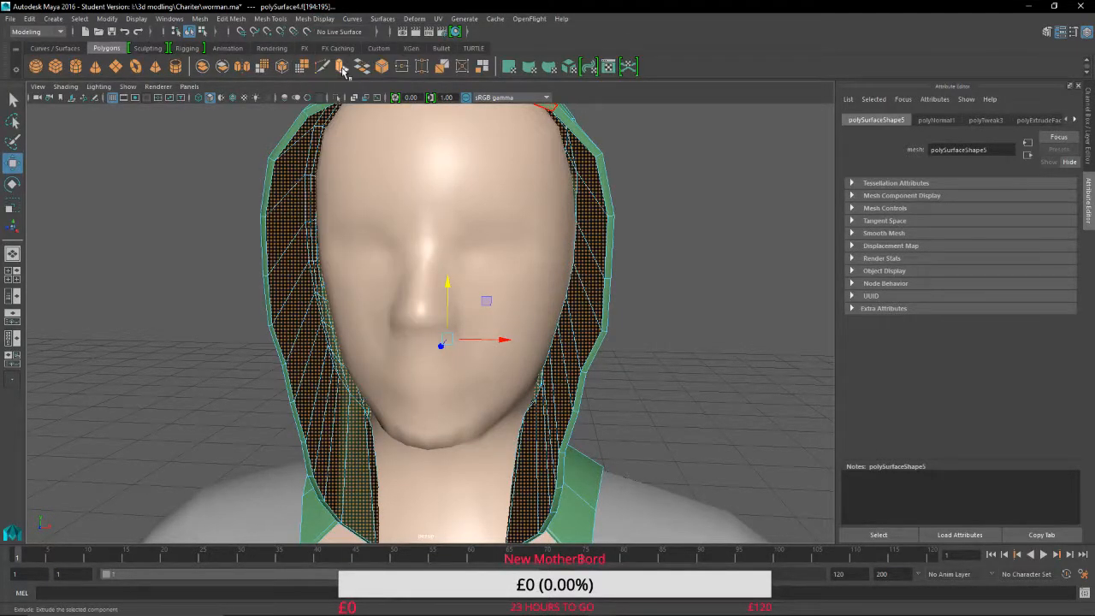
Clear the face selection, render the current frame of the hood from above, and close the render.
{"action": "left_click", "coordinate": [682, 274]}
{"action": "left_click_drag", "start_coordinate": [675, 282], "coordinate": [591, 405], "text": "alt"}
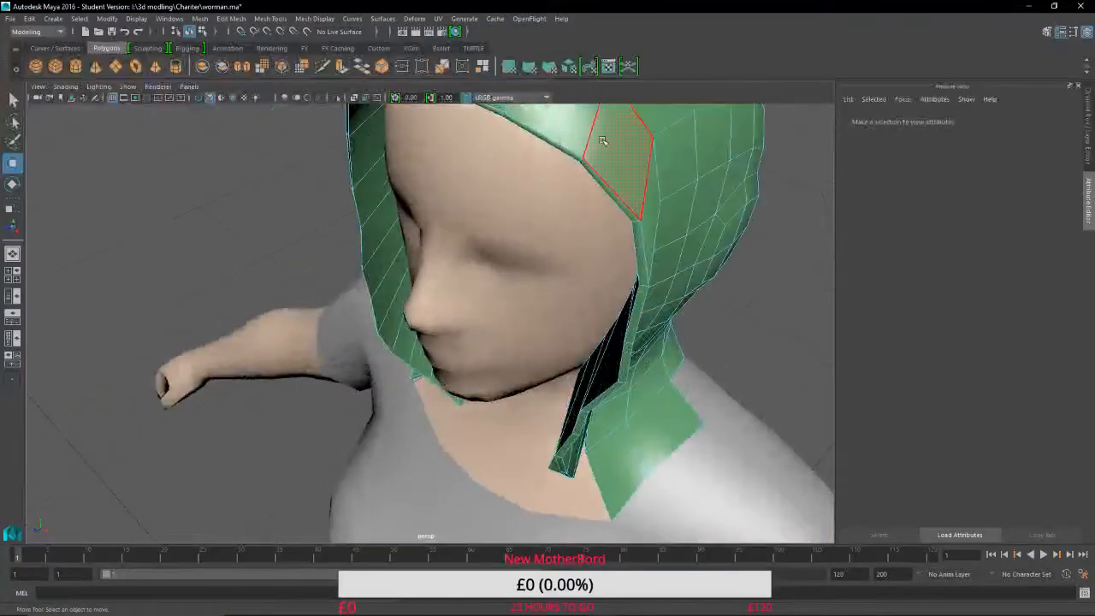
{"action": "left_click", "coordinate": [416, 32]}
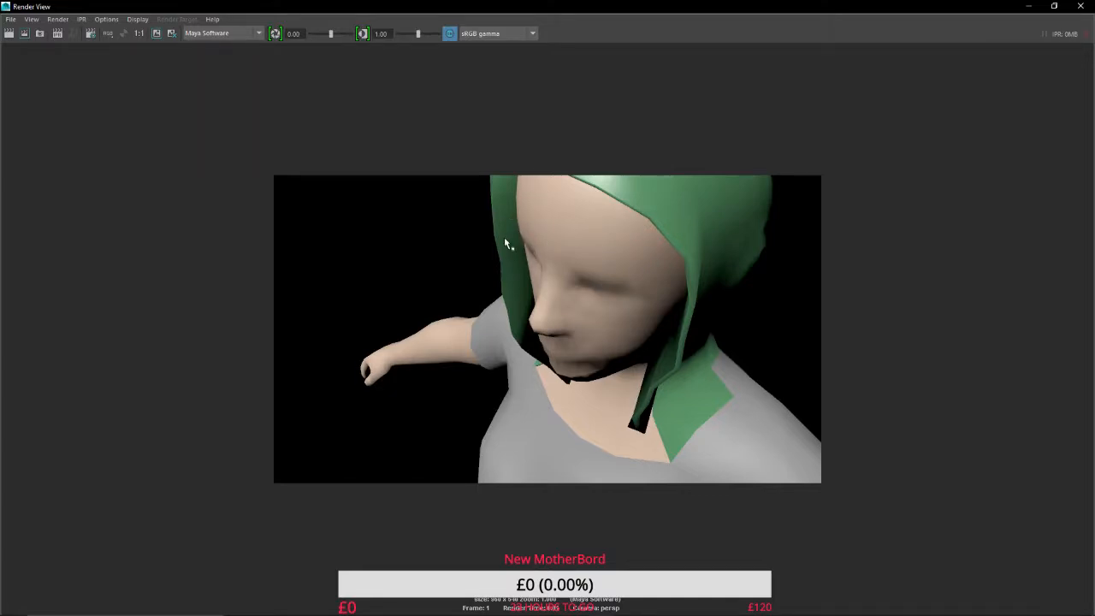
{"action": "left_click", "coordinate": [1089, 4]}
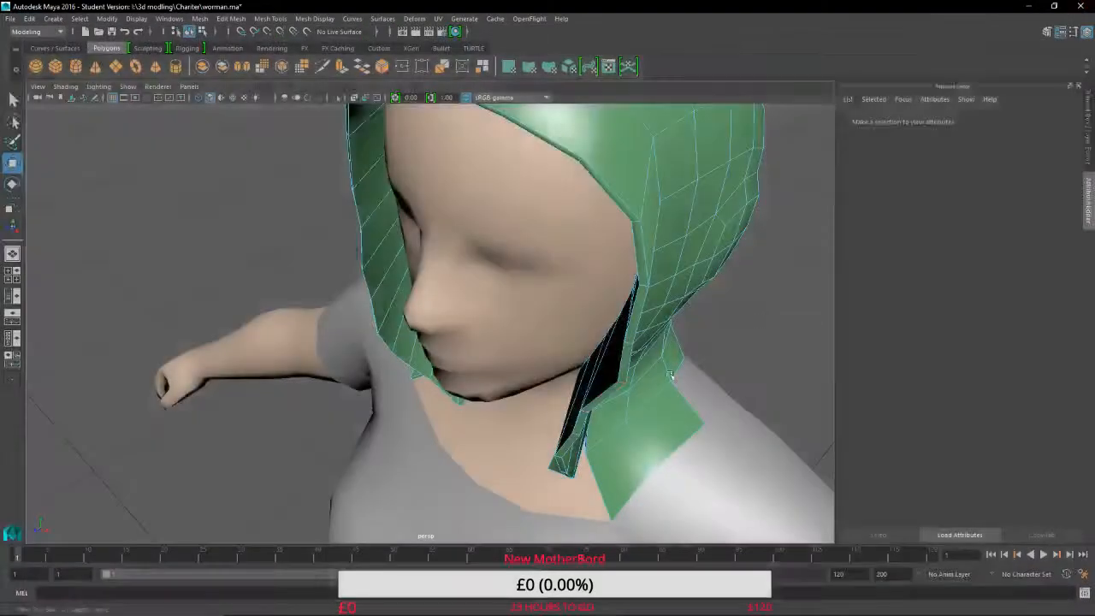
Return the hood to object mode and select the grey T-shirt mesh.
{"action": "left_click_drag", "start_coordinate": [730, 338], "coordinate": [606, 398], "text": "alt"}
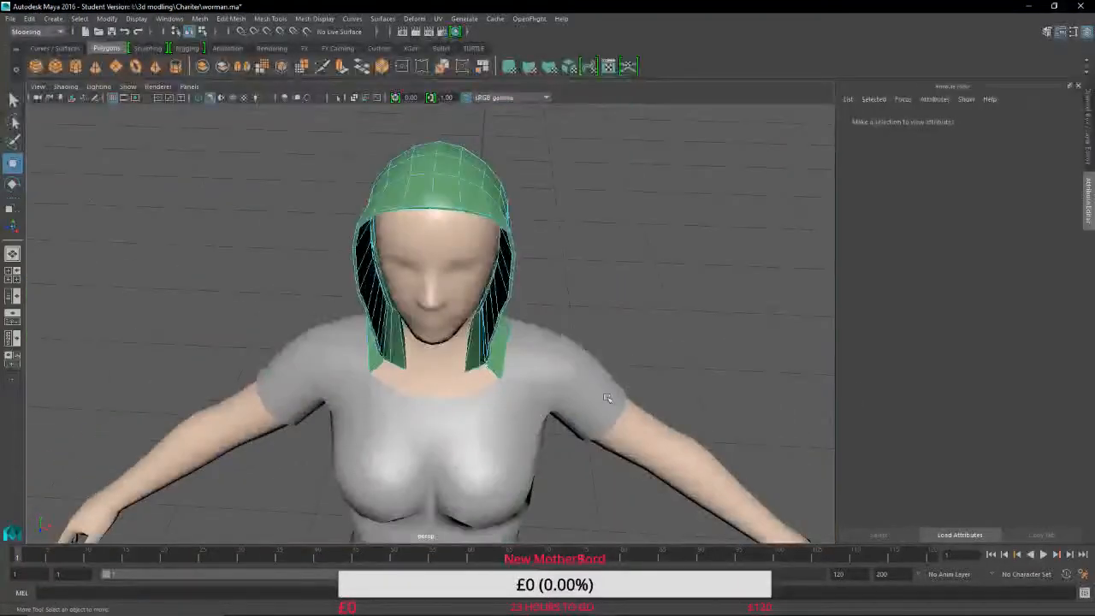
{"action": "right_click_drag", "start_coordinate": [588, 327], "coordinate": [640, 268]}
{"action": "left_click", "coordinate": [587, 353]}
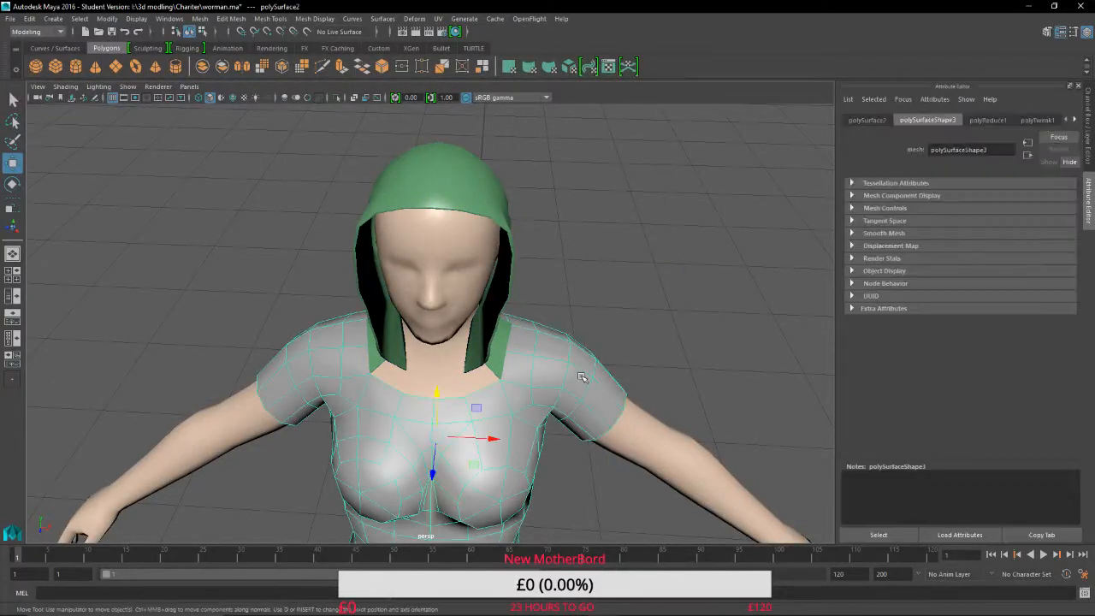
Examine the yellow trousers from waist to ankles and the whole figure, and select the T-shirt again.
{"action": "left_click_drag", "start_coordinate": [587, 368], "coordinate": [458, 353], "text": "alt"}
{"action": "right_click_drag", "start_coordinate": [459, 353], "coordinate": [440, 413], "text": "alt"}
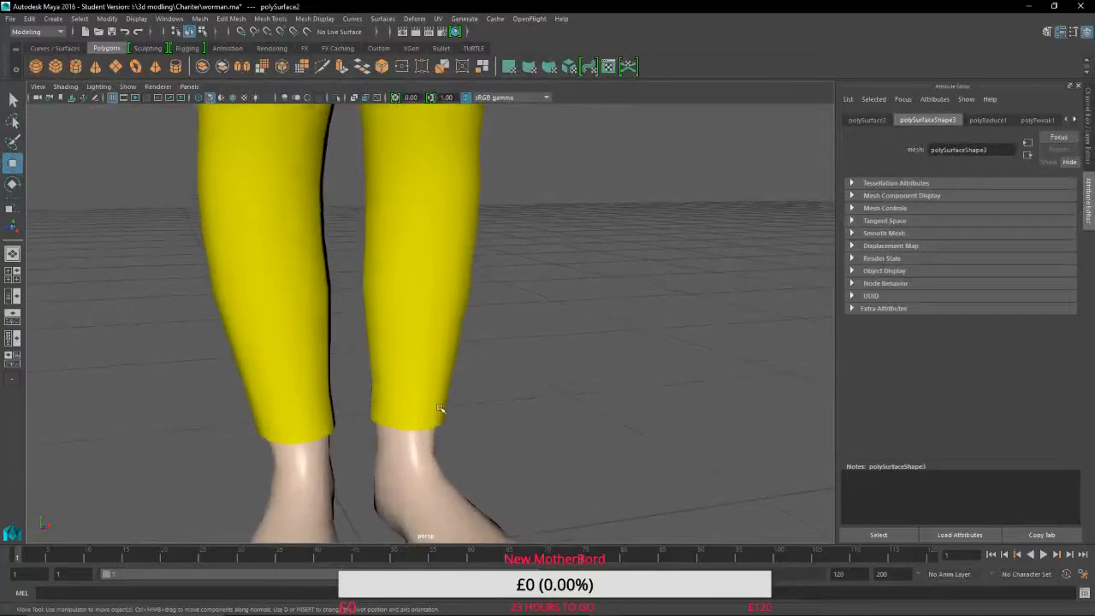
{"action": "left_click_drag", "start_coordinate": [440, 413], "coordinate": [454, 425], "text": "alt"}
{"action": "middle_click_drag", "start_coordinate": [455, 425], "coordinate": [496, 3], "text": "alt"}
{"action": "scroll", "coordinate": [477, 296], "scroll_direction": "down", "scroll_amount": 3}
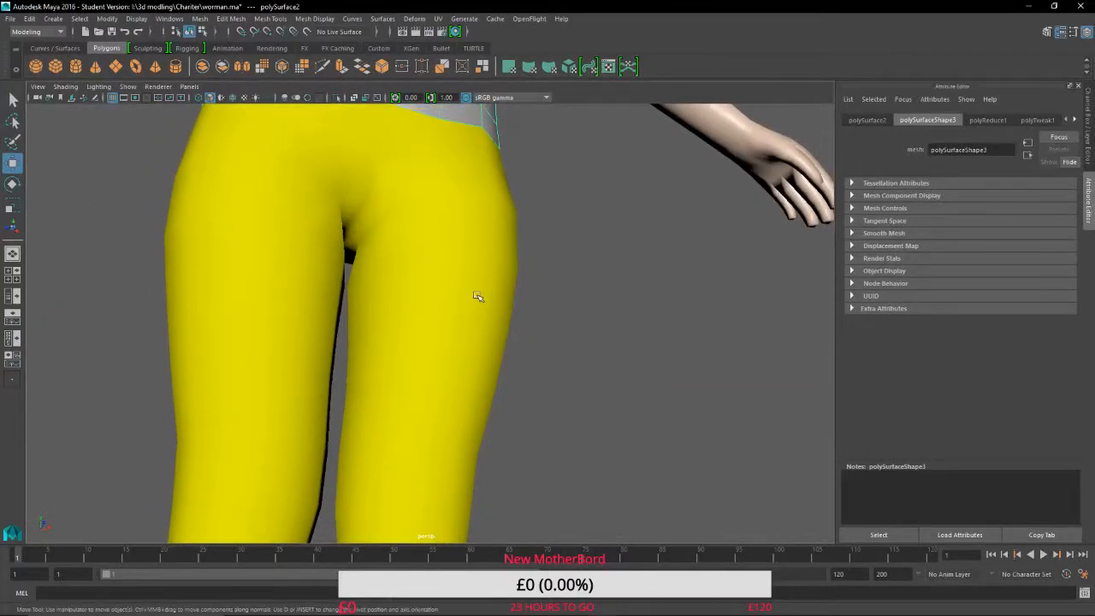
{"action": "left_click_drag", "start_coordinate": [490, 270], "coordinate": [456, 317], "text": "alt"}
{"action": "scroll", "coordinate": [456, 317], "scroll_direction": "down", "scroll_amount": 4}
{"action": "scroll", "coordinate": [456, 317], "scroll_direction": "down", "scroll_amount": 4}
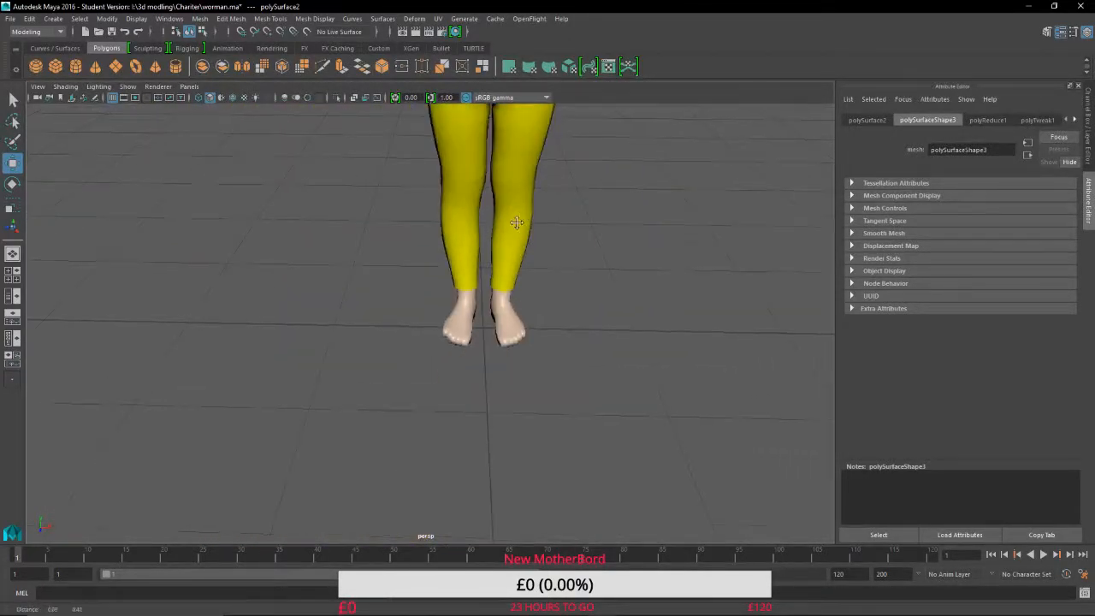
{"action": "middle_click_drag", "start_coordinate": [519, 220], "coordinate": [423, 366], "text": "alt"}
{"action": "left_click", "coordinate": [460, 323]}
{"action": "left_click_drag", "start_coordinate": [460, 323], "coordinate": [475, 388], "text": "alt"}
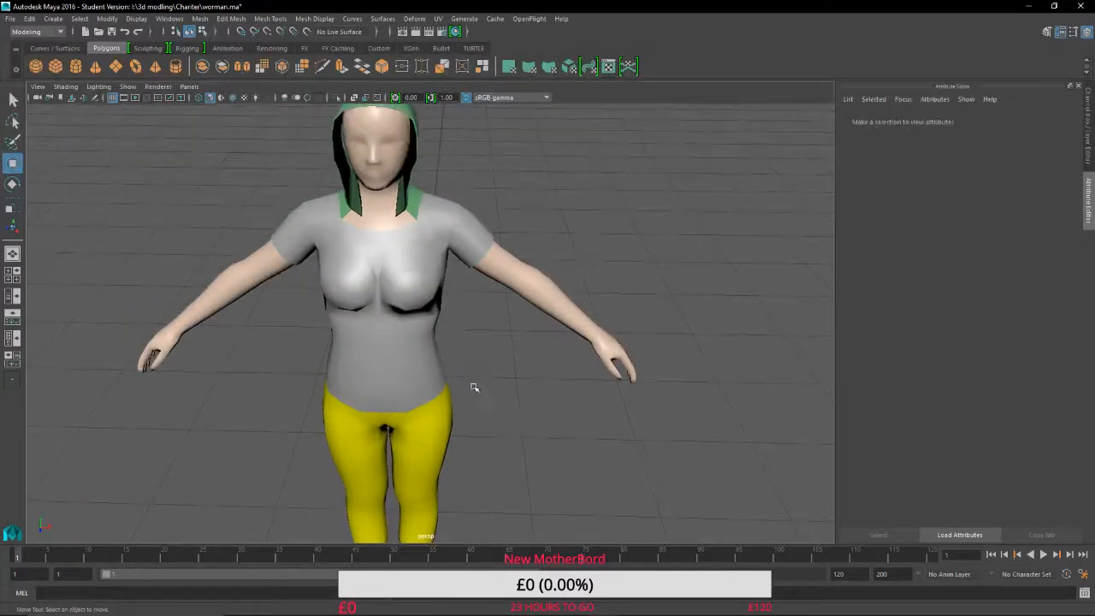
{"action": "left_click", "coordinate": [373, 340]}
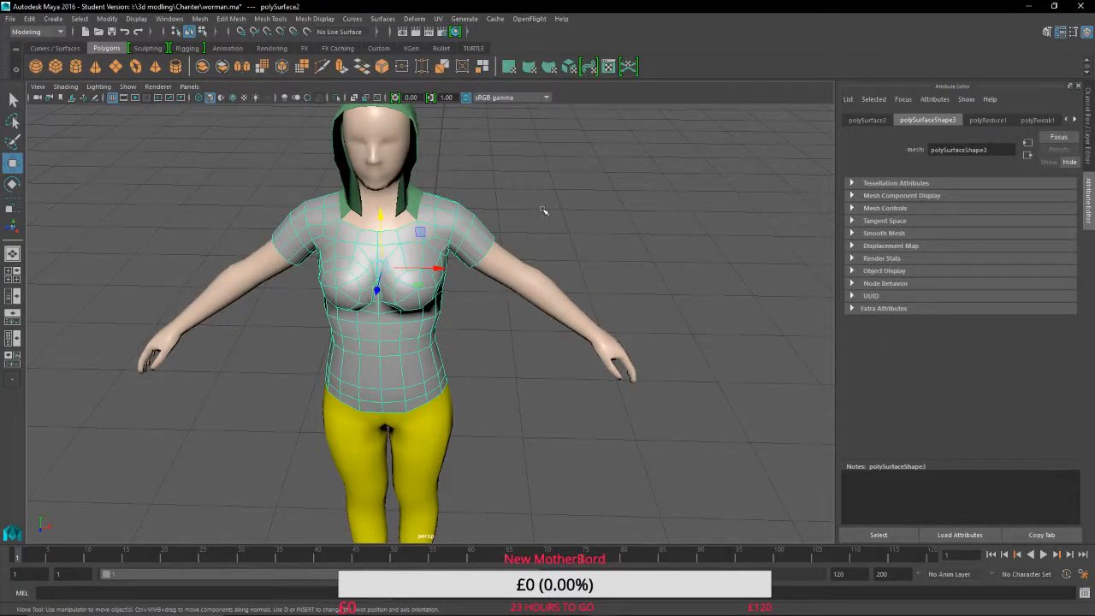
Switch to the music player and streaming software, and return to the Maya scene.
{"action": "mouse_move", "coordinate": [602, 607]}
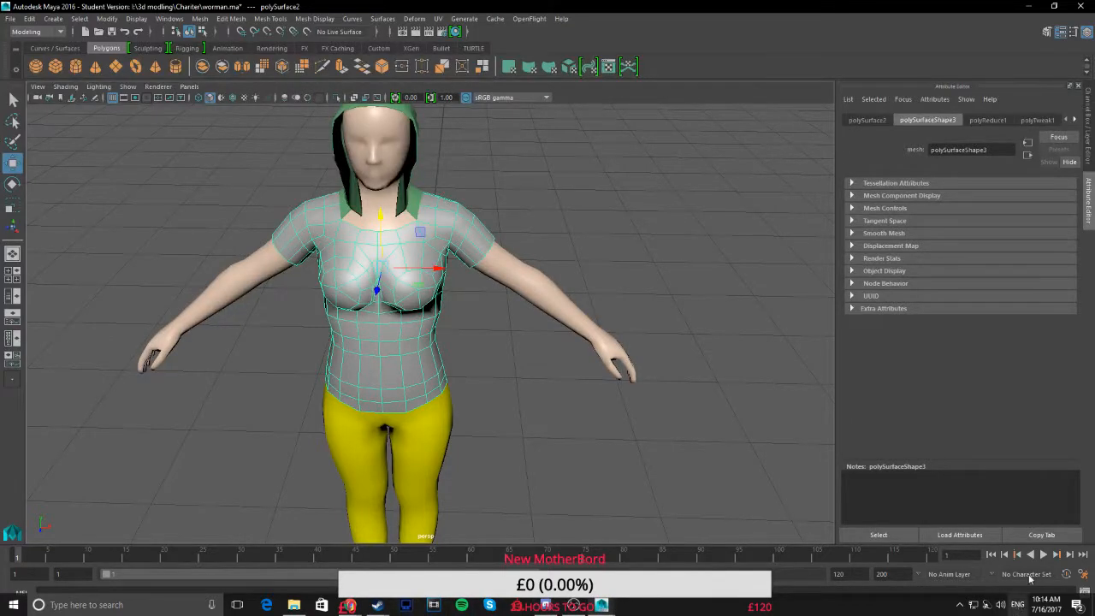
{"action": "left_click", "coordinate": [1043, 10]}
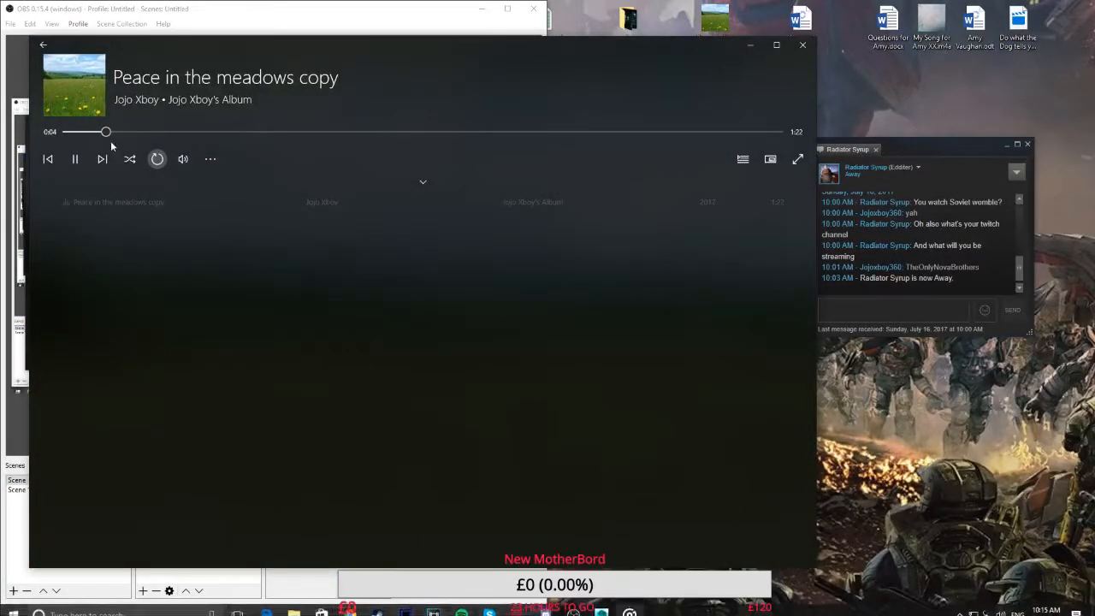
{"action": "left_click", "coordinate": [579, 605]}
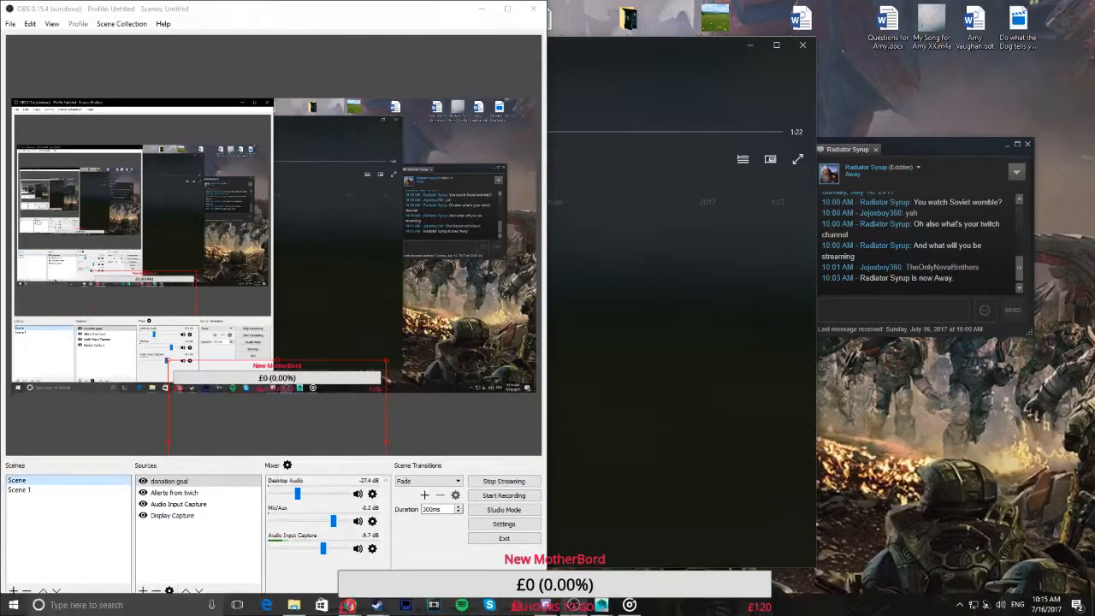
{"action": "left_click", "coordinate": [624, 606]}
{"action": "left_click", "coordinate": [602, 606]}
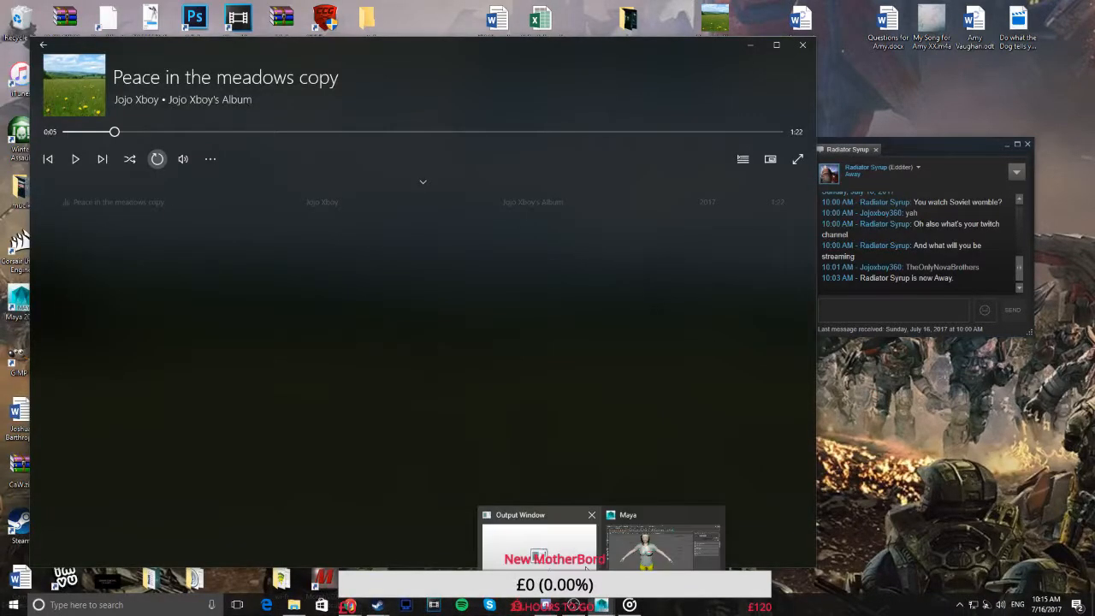
{"action": "left_click", "coordinate": [661, 552]}
Select the T-shirt and examine its front, side and the underside of the sleeve at the armpit.
{"action": "scroll", "coordinate": [466, 328], "scroll_direction": "up", "scroll_amount": 5}
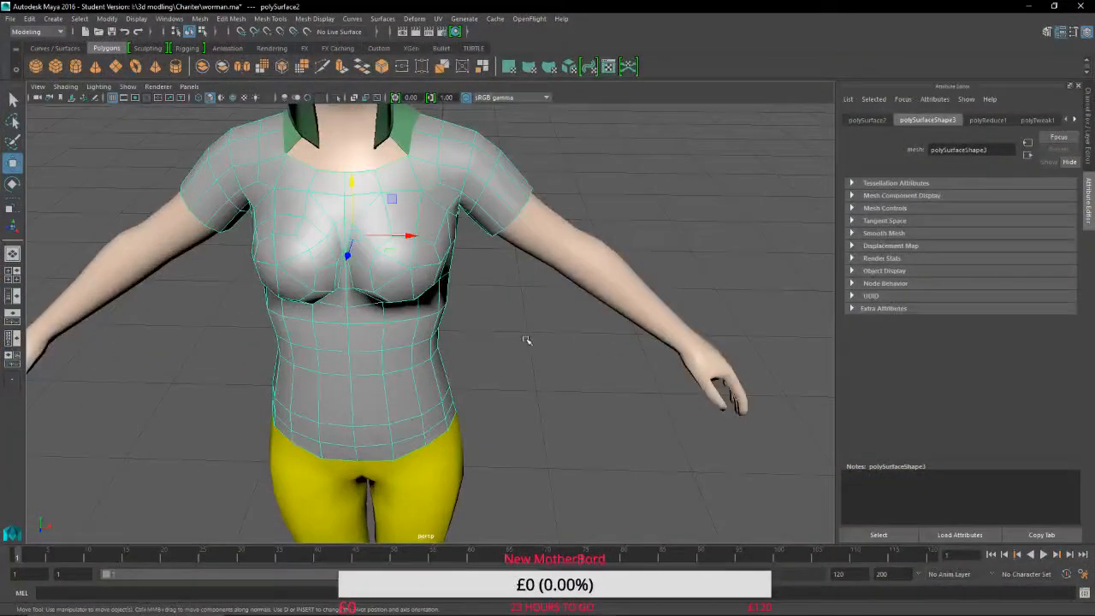
{"action": "left_click_drag", "start_coordinate": [528, 342], "coordinate": [557, 325], "text": "alt"}
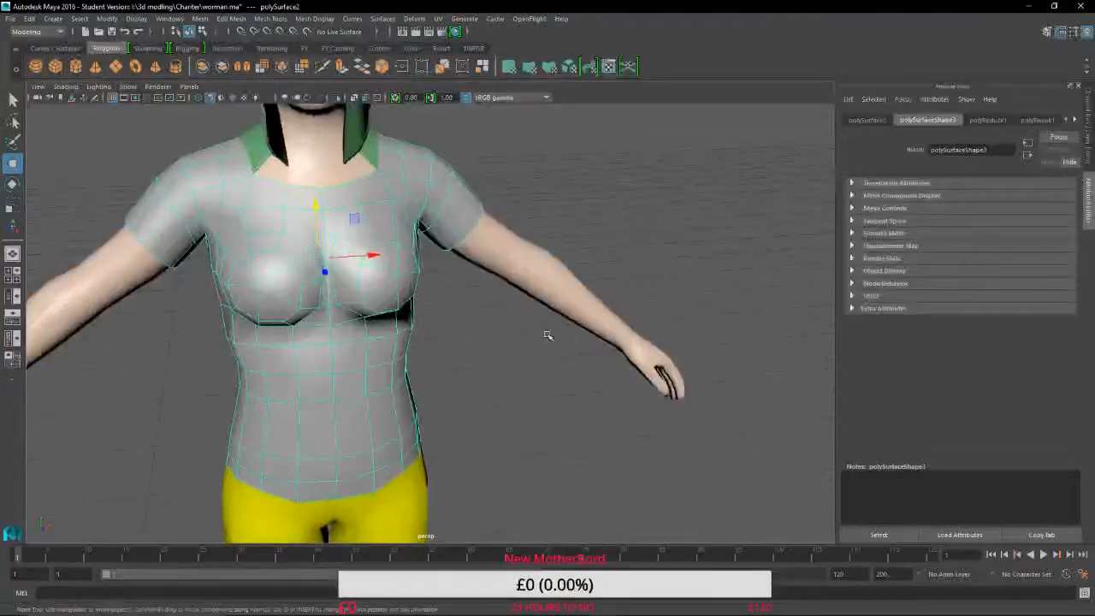
{"action": "left_click", "coordinate": [535, 344]}
{"action": "middle_click_drag", "start_coordinate": [531, 344], "coordinate": [723, 466], "text": "alt"}
{"action": "left_click", "coordinate": [375, 347]}
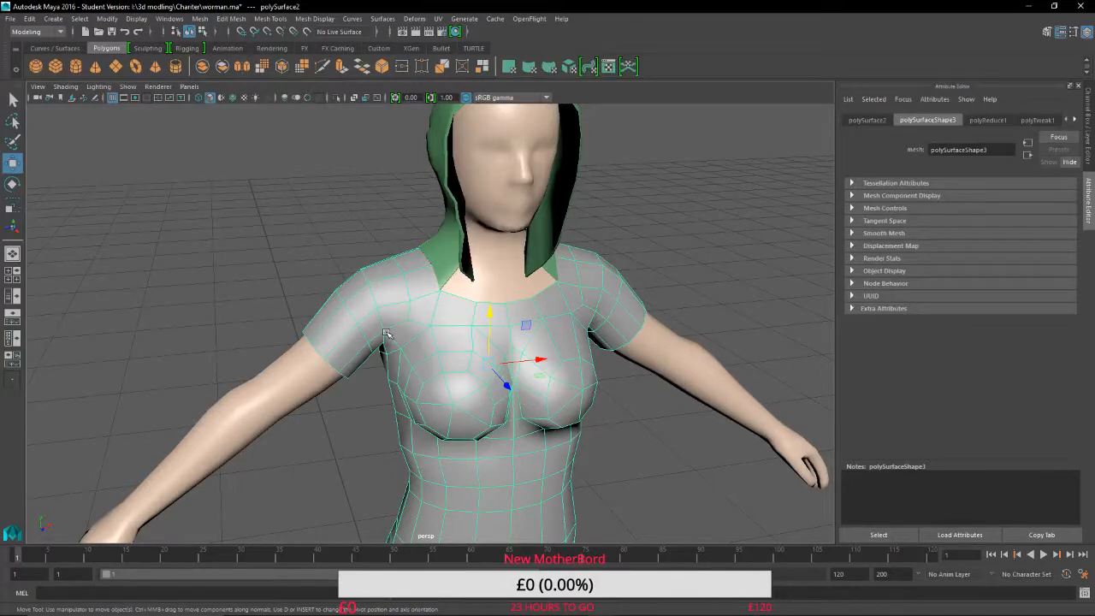
{"action": "key", "text": "XF86AudioPlay"}
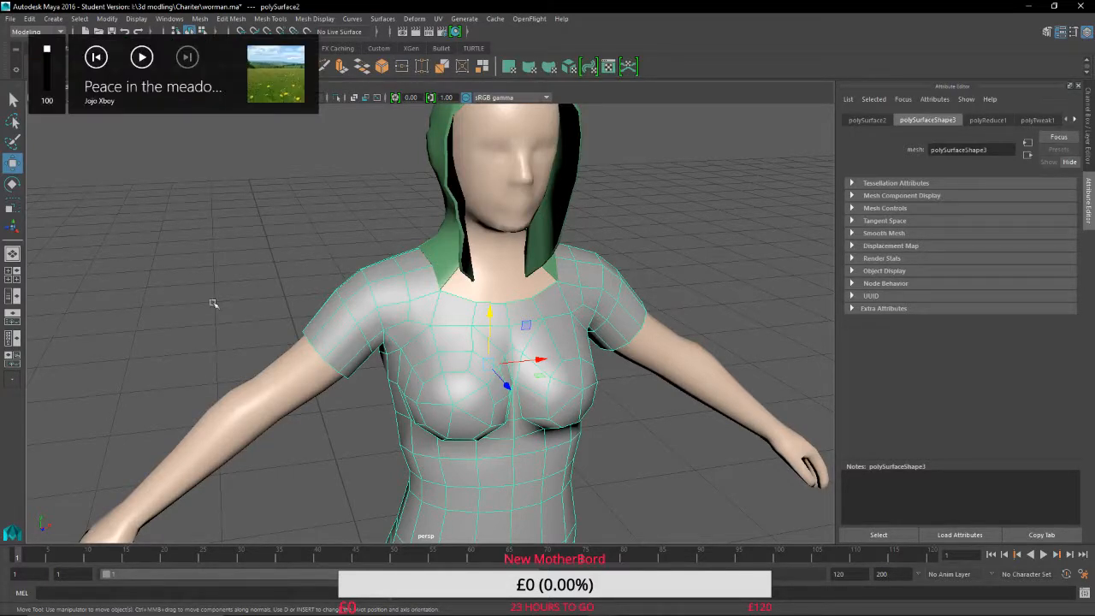
{"action": "scroll", "coordinate": [213, 303], "scroll_direction": "up", "scroll_amount": 2}
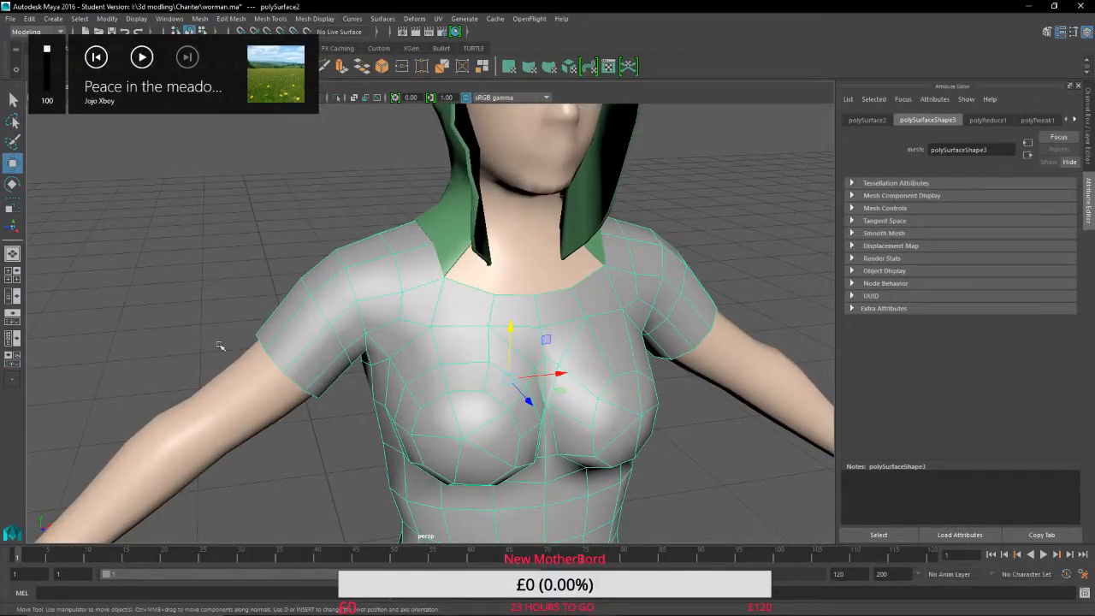
{"action": "left_click_drag", "start_coordinate": [220, 346], "coordinate": [564, 296], "text": "alt"}
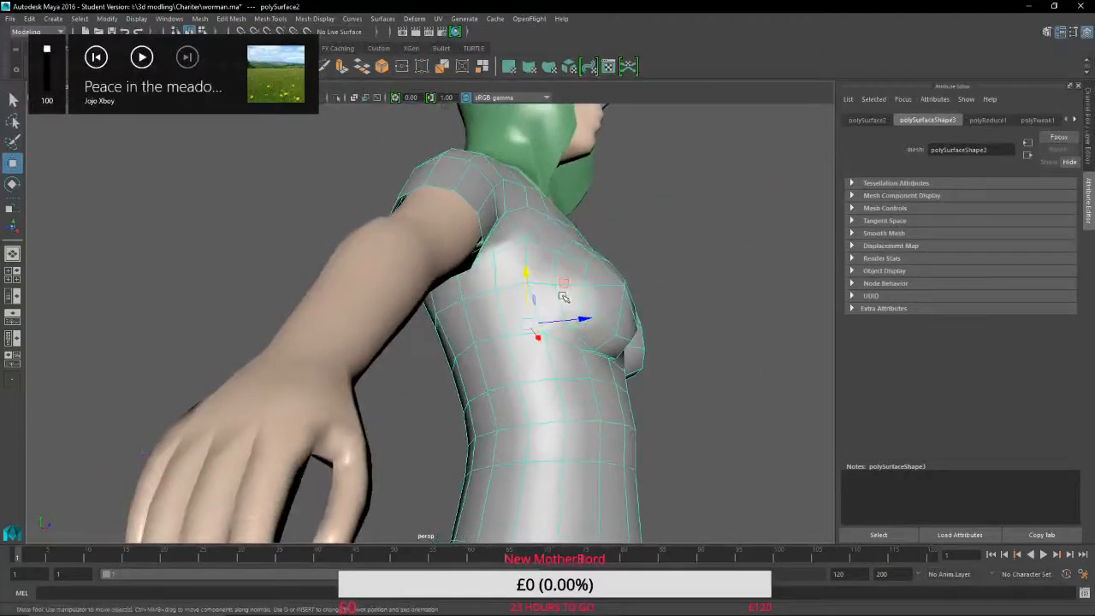
{"action": "scroll", "coordinate": [461, 330], "scroll_direction": "up", "scroll_amount": 4}
{"action": "left_click_drag", "start_coordinate": [461, 329], "coordinate": [391, 336], "text": "alt"}
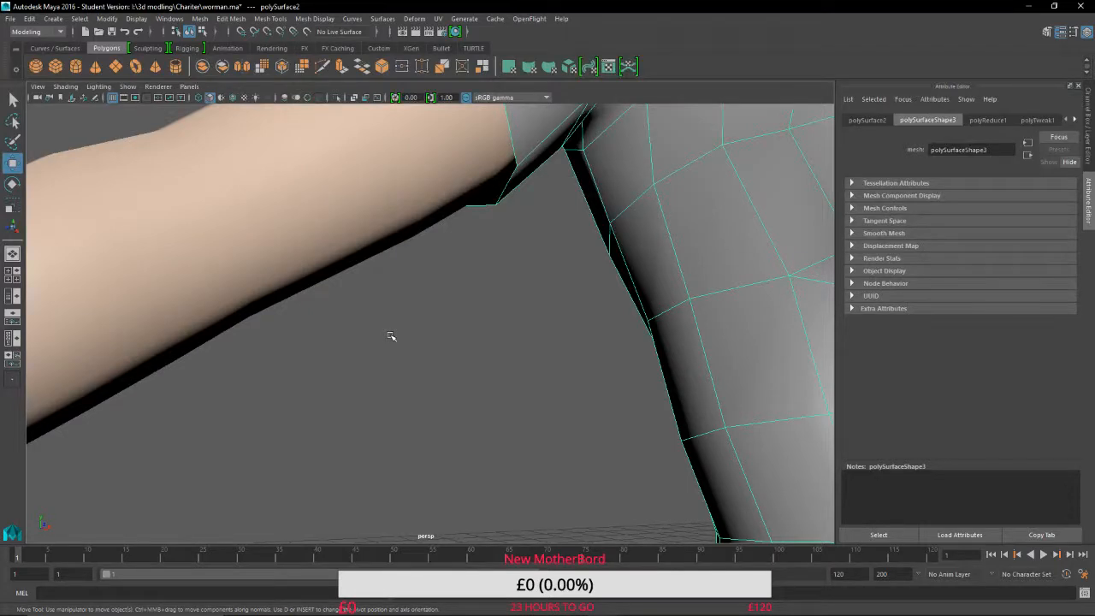
Save the scene, continuing as a student version file, and return to the Move tool.
{"action": "key", "text": "q"}
{"action": "key", "text": "ctrl+s"}
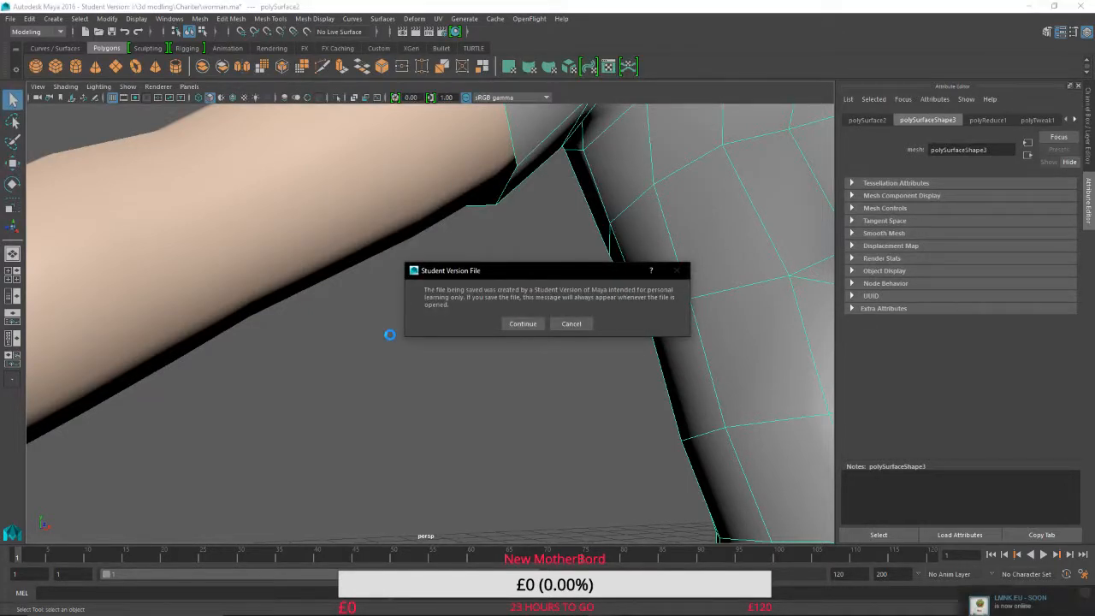
{"action": "left_click", "coordinate": [538, 325]}
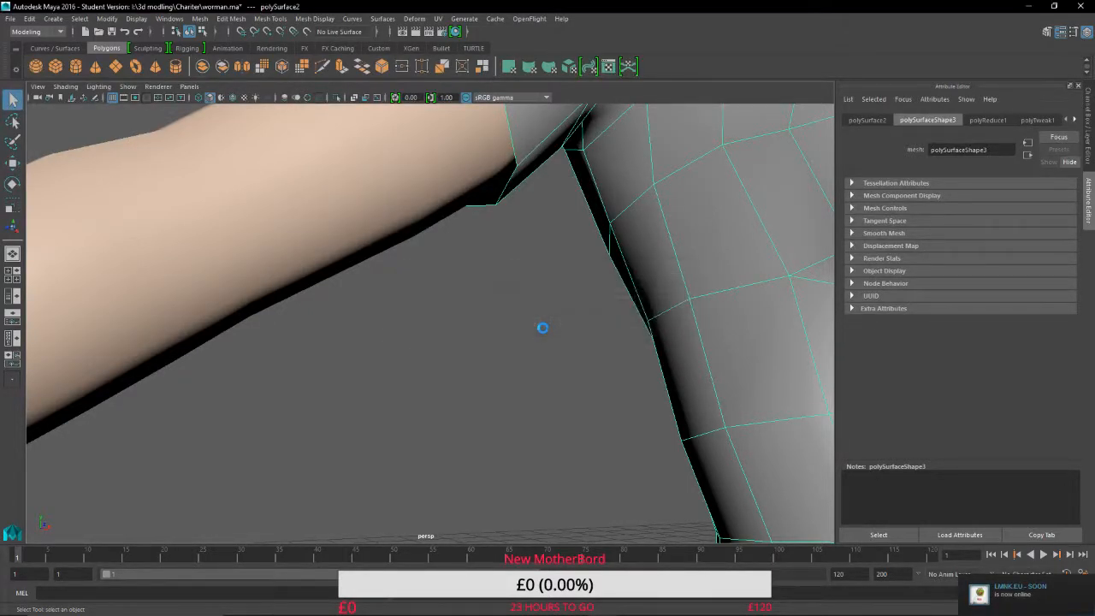
{"action": "key", "text": "w"}
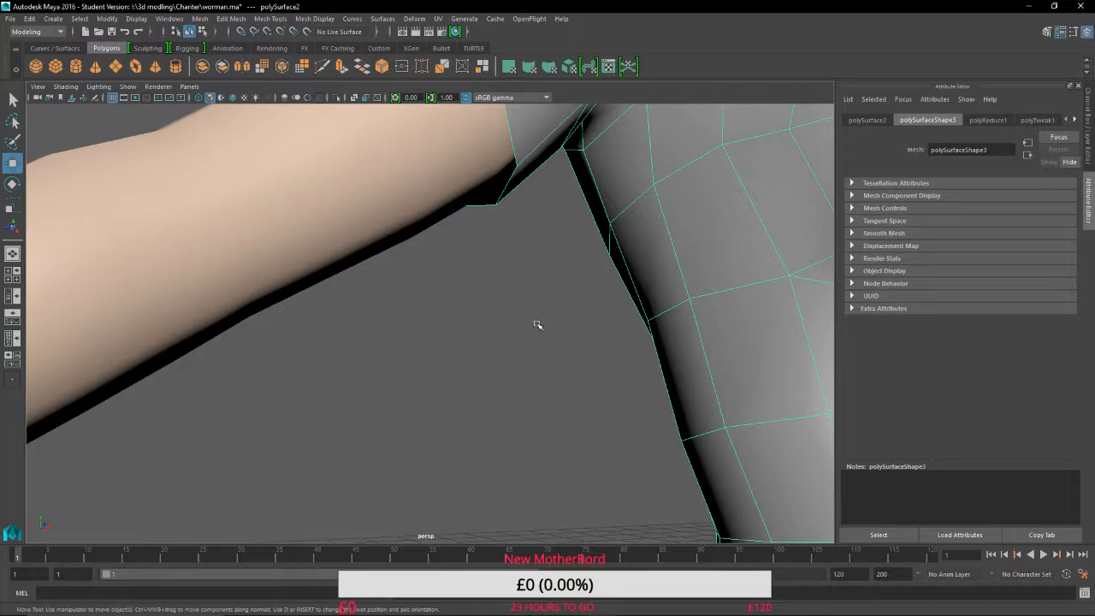
Extrude all faces of the T-shirt with a thickness of -0.2.
{"action": "left_click_drag", "start_coordinate": [477, 351], "coordinate": [499, 496], "text": "alt"}
{"action": "left_click_drag", "start_coordinate": [303, 330], "coordinate": [316, 401], "text": "alt"}
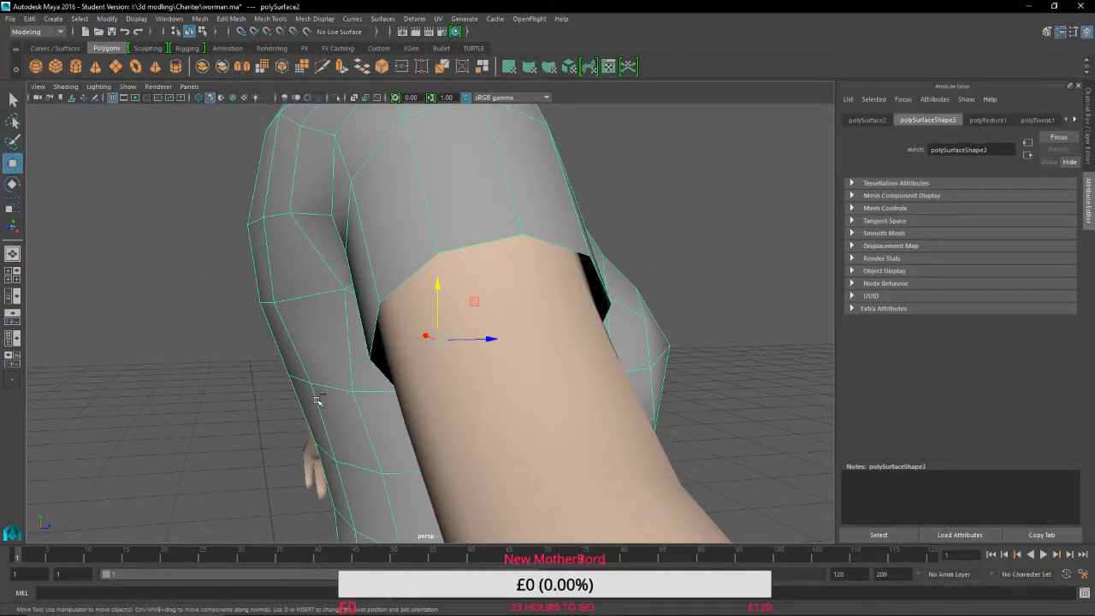
{"action": "key", "text": "q"}
{"action": "key", "text": "ctrl+e"}
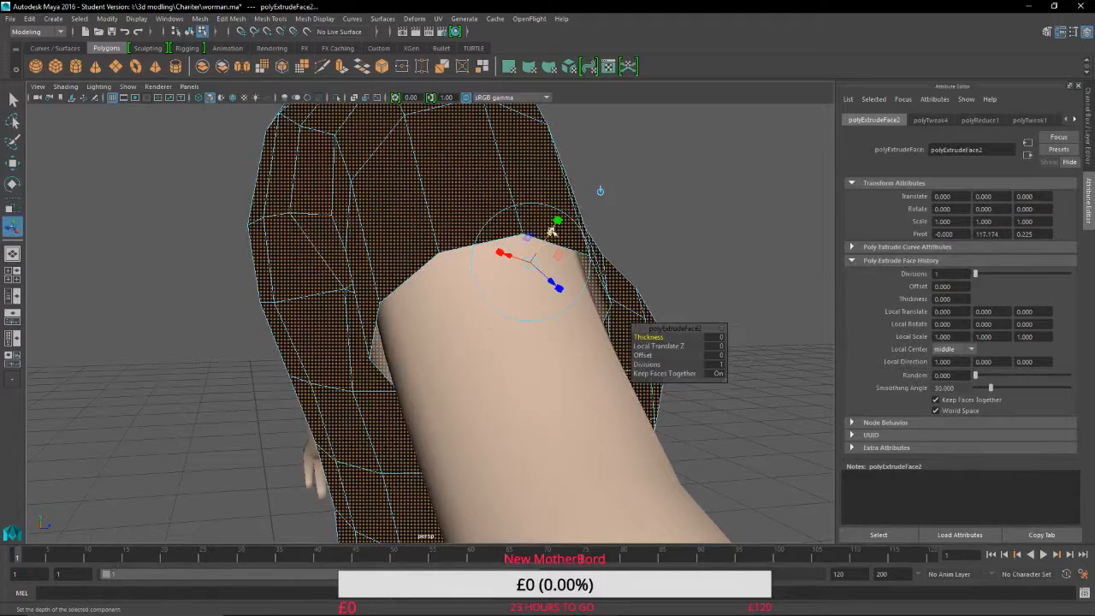
{"action": "mouse_move", "coordinate": [647, 336]}
{"action": "left_mouse_down"}
{"action": "mouse_move", "coordinate": [727, 352]}
{"action": "mouse_move", "coordinate": [643, 356]}
{"action": "left_mouse_up"}
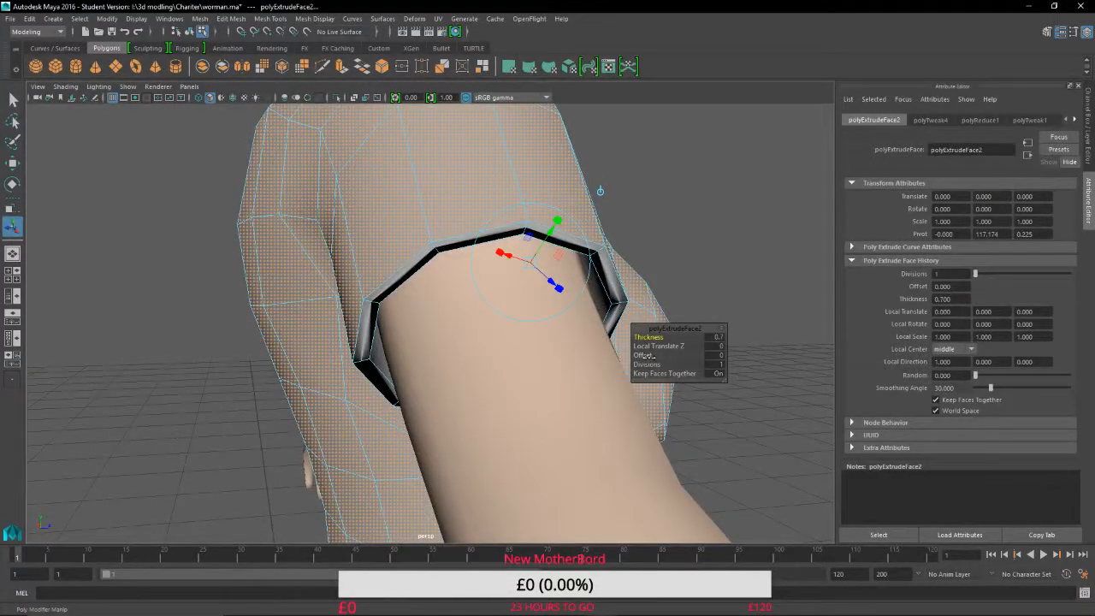
{"action": "left_click_drag", "start_coordinate": [649, 356], "coordinate": [642, 356]}
{"action": "left_click_drag", "start_coordinate": [733, 420], "coordinate": [501, 391], "text": "alt"}
{"action": "scroll", "coordinate": [498, 390], "scroll_direction": "down", "scroll_amount": 4}
{"action": "middle_click_drag", "start_coordinate": [498, 390], "coordinate": [366, 417], "text": "alt"}
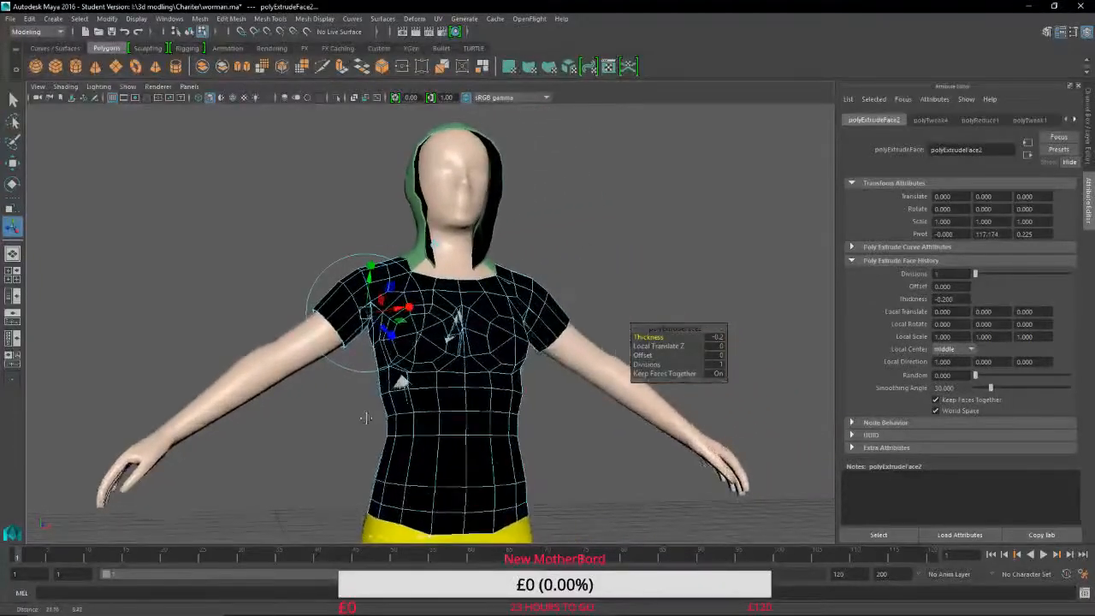
Put the T-shirt in object mode, reverse the normals of the whole mesh, and deselect it.
{"action": "left_click", "coordinate": [619, 444]}
{"action": "right_click_drag", "start_coordinate": [465, 419], "coordinate": [505, 278]}
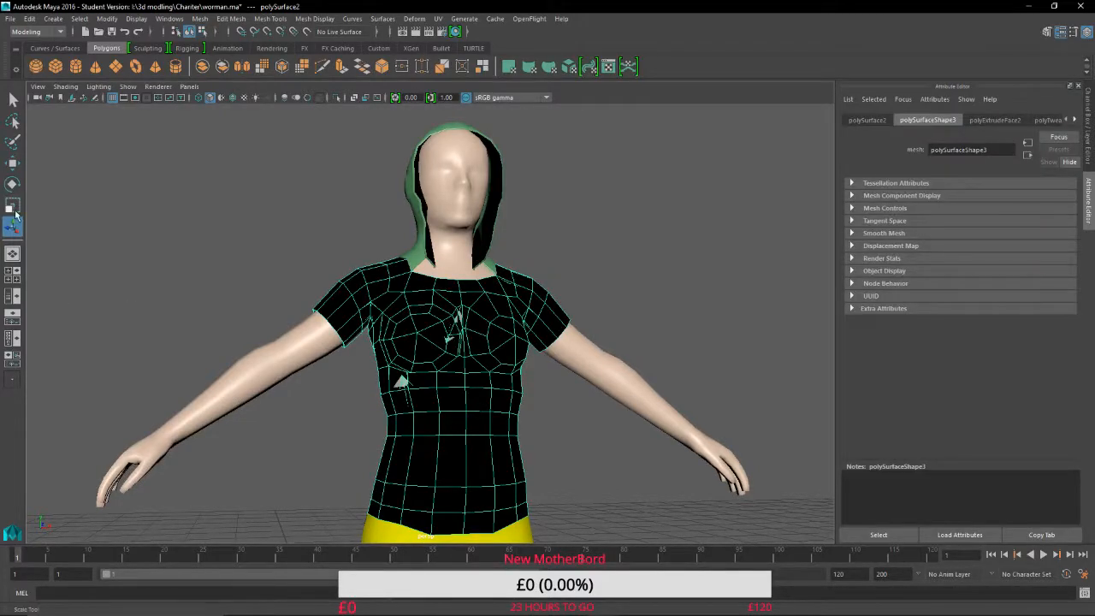
{"action": "left_click", "coordinate": [13, 207]}
{"action": "left_click_drag", "start_coordinate": [456, 392], "coordinate": [548, 390], "text": "alt"}
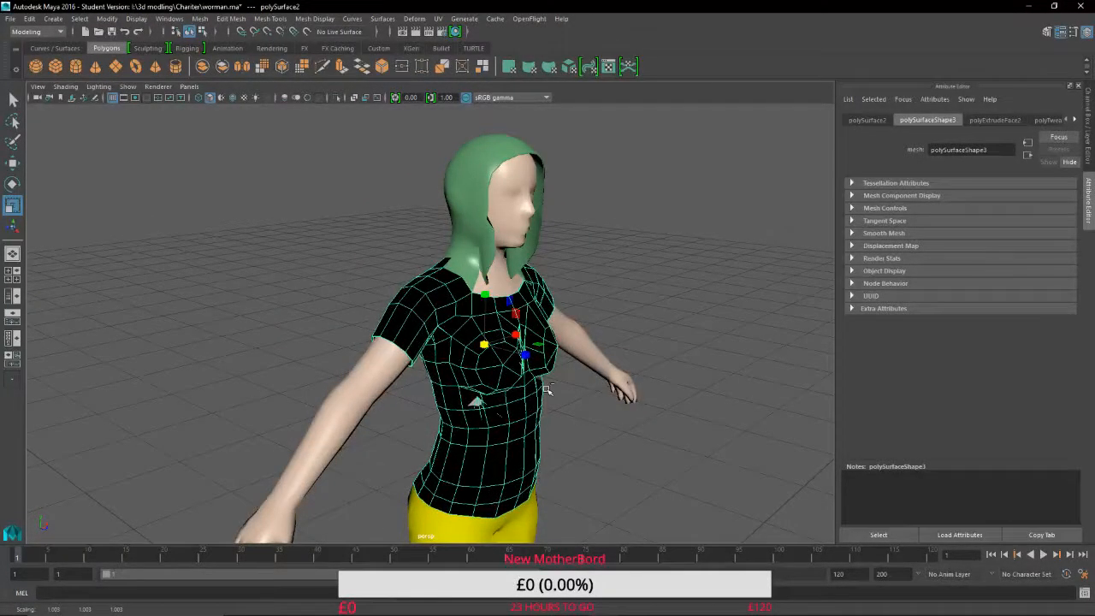
{"action": "left_click", "coordinate": [314, 19]}
{"action": "left_click", "coordinate": [334, 79]}
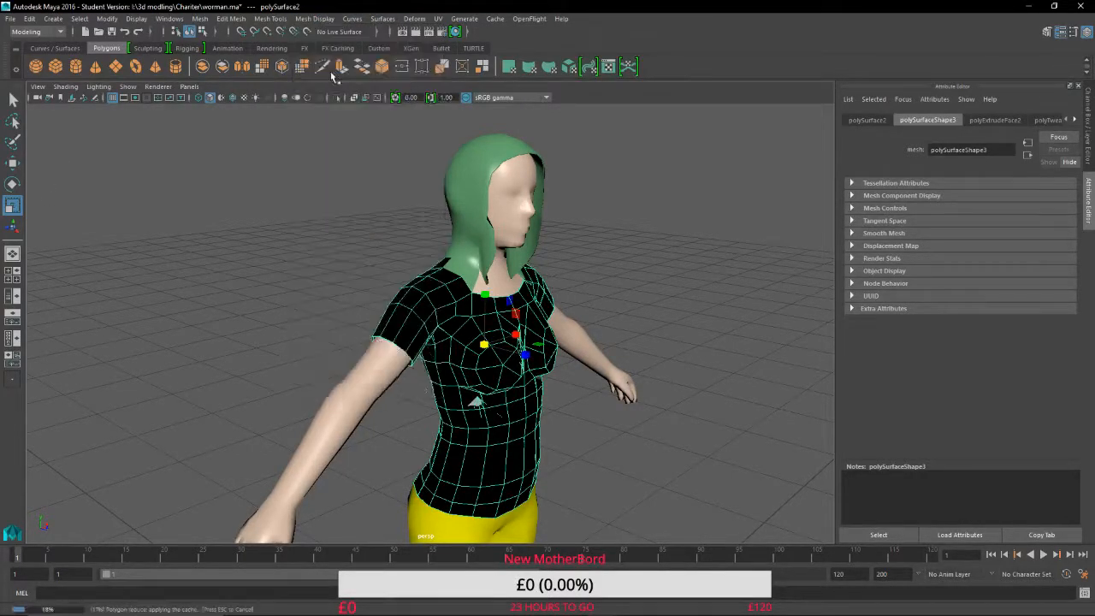
{"action": "key", "text": "w"}
{"action": "left_click", "coordinate": [278, 272]}
{"action": "scroll", "coordinate": [439, 397], "scroll_direction": "up", "scroll_amount": 5}
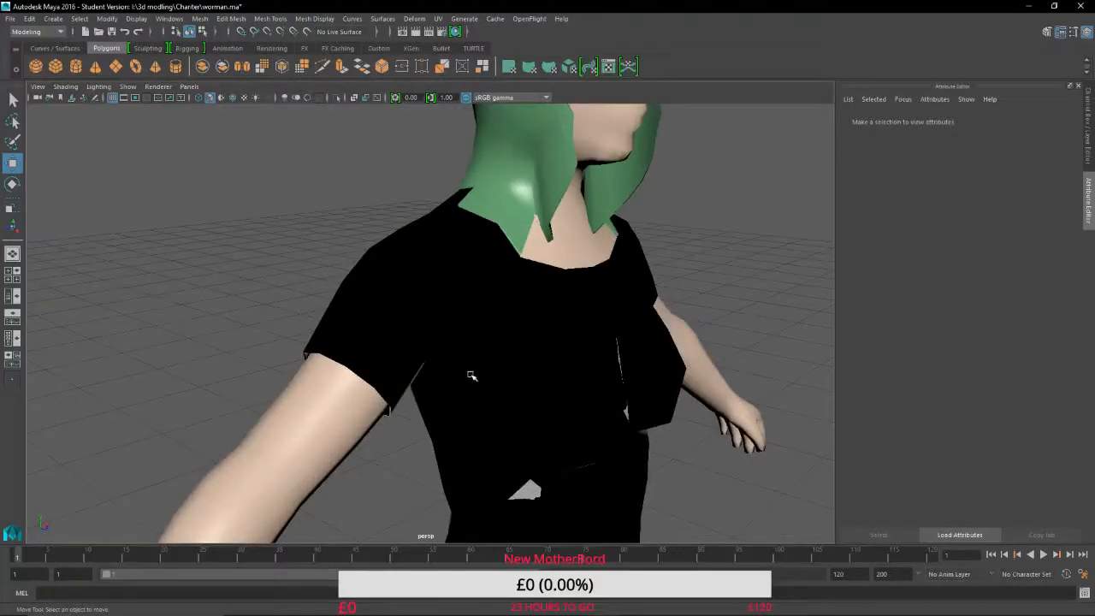
Reselect the black T-shirt, reverse its normals a second time, and deselect it to check the shading.
{"action": "left_click", "coordinate": [472, 375]}
{"action": "scroll", "coordinate": [471, 375], "scroll_direction": "down", "scroll_amount": 3}
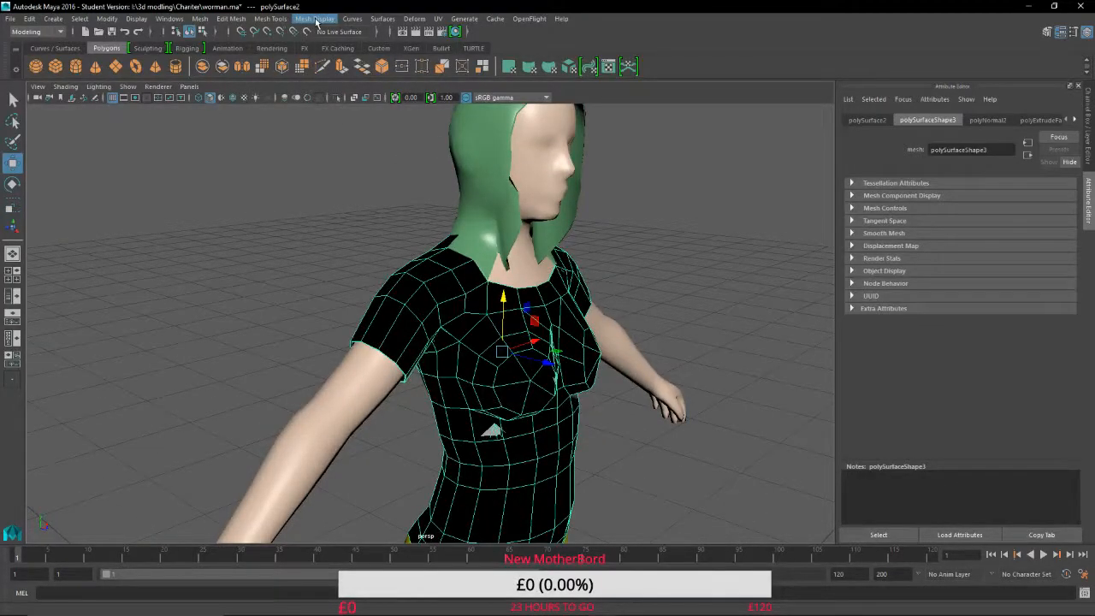
{"action": "left_click", "coordinate": [314, 19]}
{"action": "left_click", "coordinate": [318, 82]}
{"action": "left_click", "coordinate": [275, 296]}
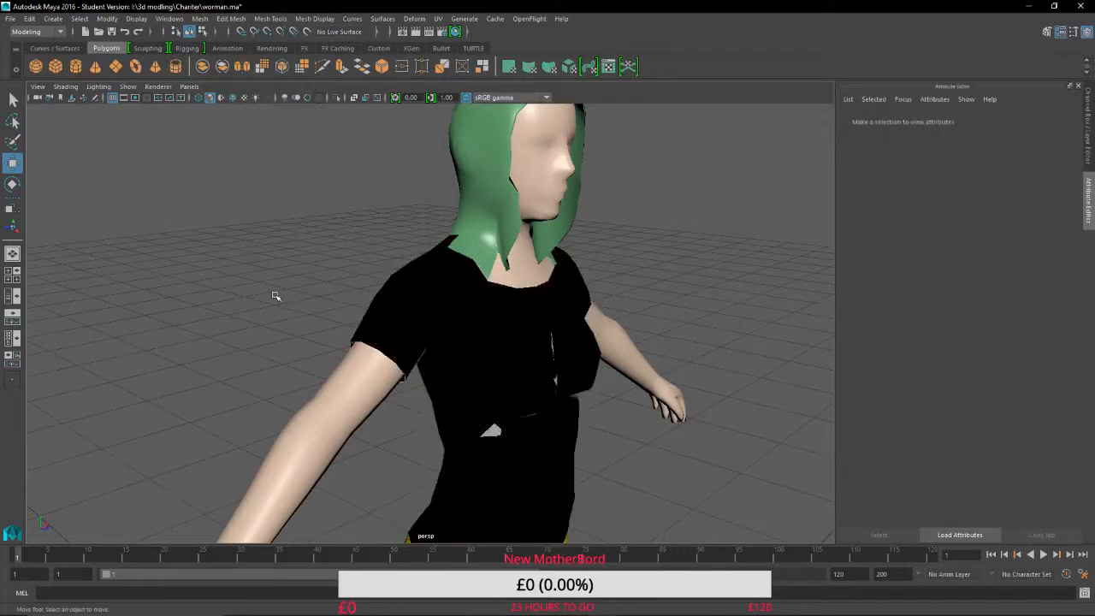
{"action": "scroll", "coordinate": [287, 310], "scroll_direction": "down", "scroll_amount": 3}
{"action": "middle_click_drag", "start_coordinate": [525, 380], "coordinate": [283, 296], "text": "alt"}
{"action": "left_click_drag", "start_coordinate": [284, 296], "coordinate": [123, 281], "text": "alt"}
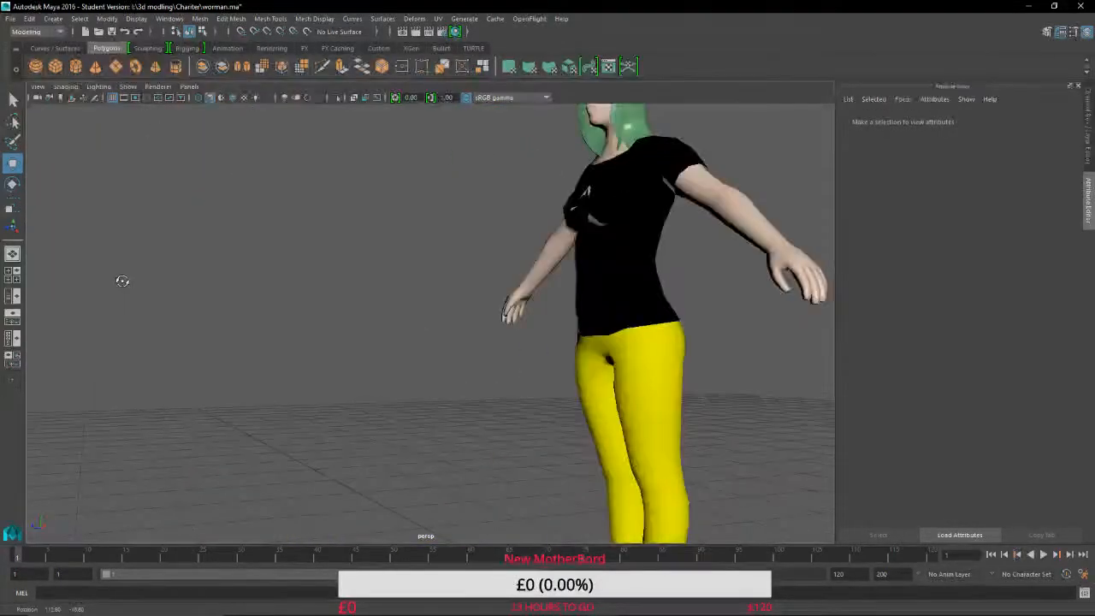
Undo the T-shirt's normal reversals and its -0.2 extrusion.
{"action": "scroll", "coordinate": [507, 279], "scroll_direction": "up", "scroll_amount": 3}
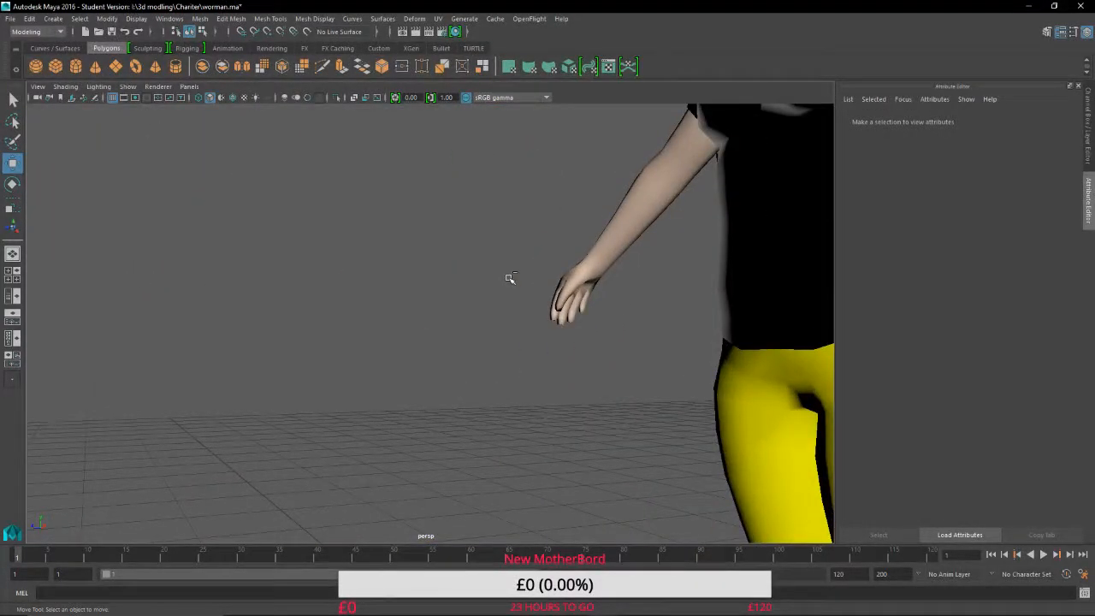
{"action": "left_click_drag", "start_coordinate": [531, 328], "coordinate": [90, 565], "text": "alt"}
{"action": "left_click_drag", "start_coordinate": [338, 379], "coordinate": [842, 364], "text": "alt"}
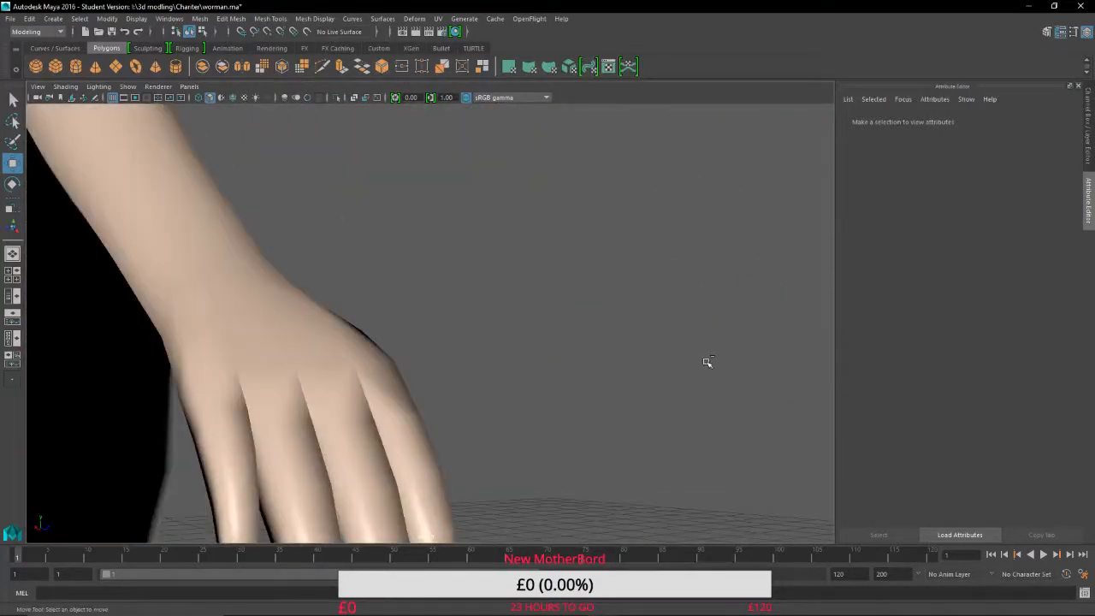
{"action": "key", "text": "ctrl+z"}
{"action": "key", "text": "ctrl+z"}
{"action": "left_click_drag", "start_coordinate": [636, 316], "coordinate": [293, 367], "text": "alt"}
{"action": "key", "text": "ctrl+z"}
{"action": "key", "text": "ctrl+z"}
{"action": "key", "text": "ctrl+z"}
{"action": "key", "text": "ctrl+z"}
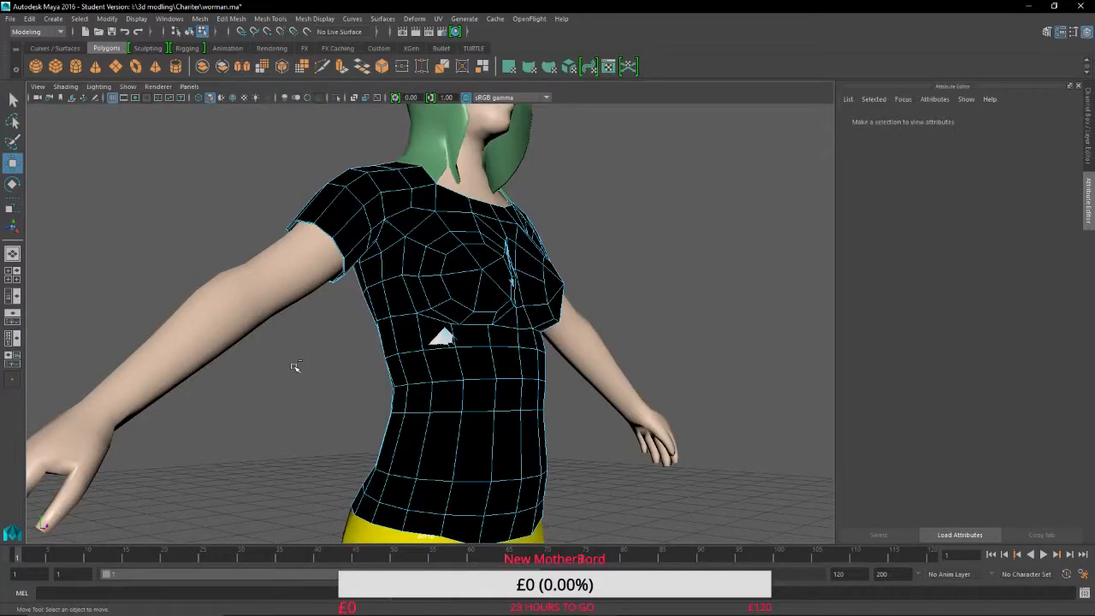
{"action": "key", "text": "ctrl+z"}
{"action": "key", "text": "ctrl+z"}
{"action": "key", "text": "ctrl+z"}
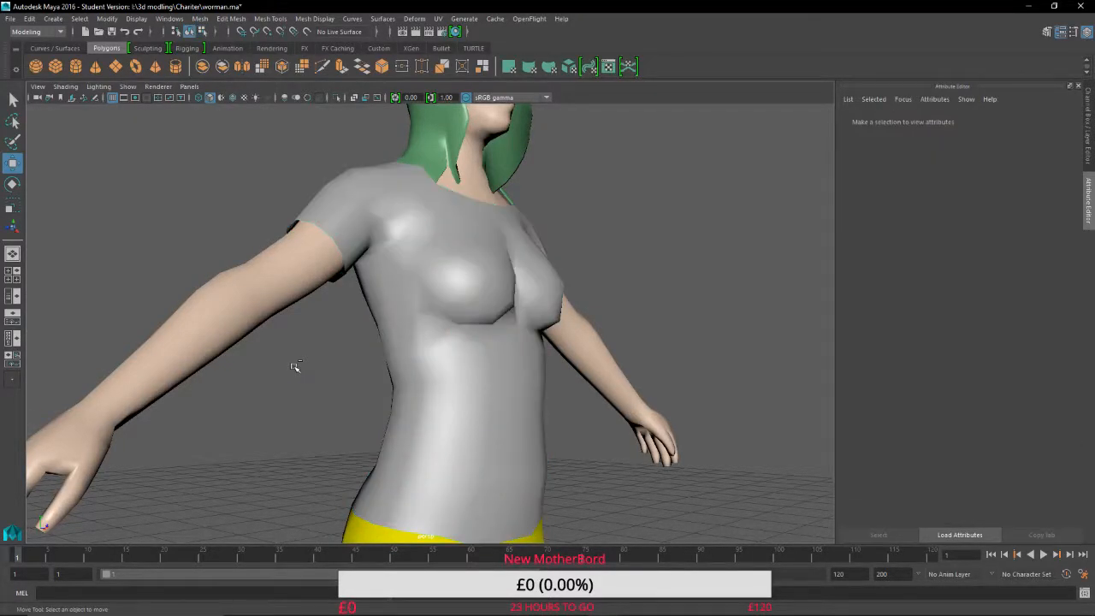
Extrude all faces of the T-shirt again with a thickness of 0.1 and deselect it.
{"action": "left_click", "coordinate": [419, 299]}
{"action": "key", "text": "ctrl+e"}
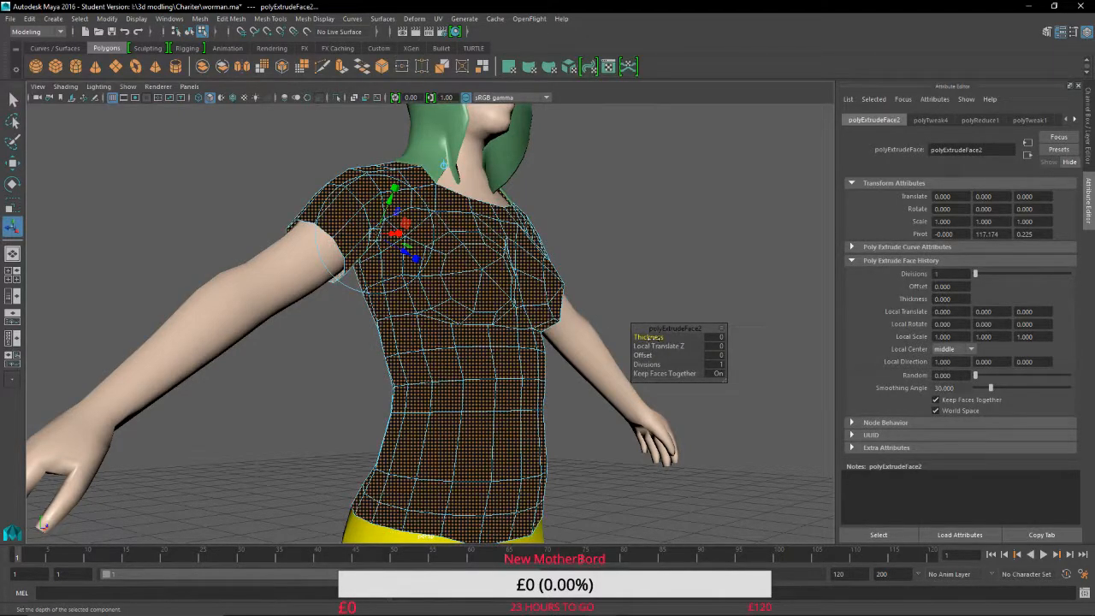
{"action": "left_click_drag", "start_coordinate": [653, 338], "coordinate": [441, 337]}
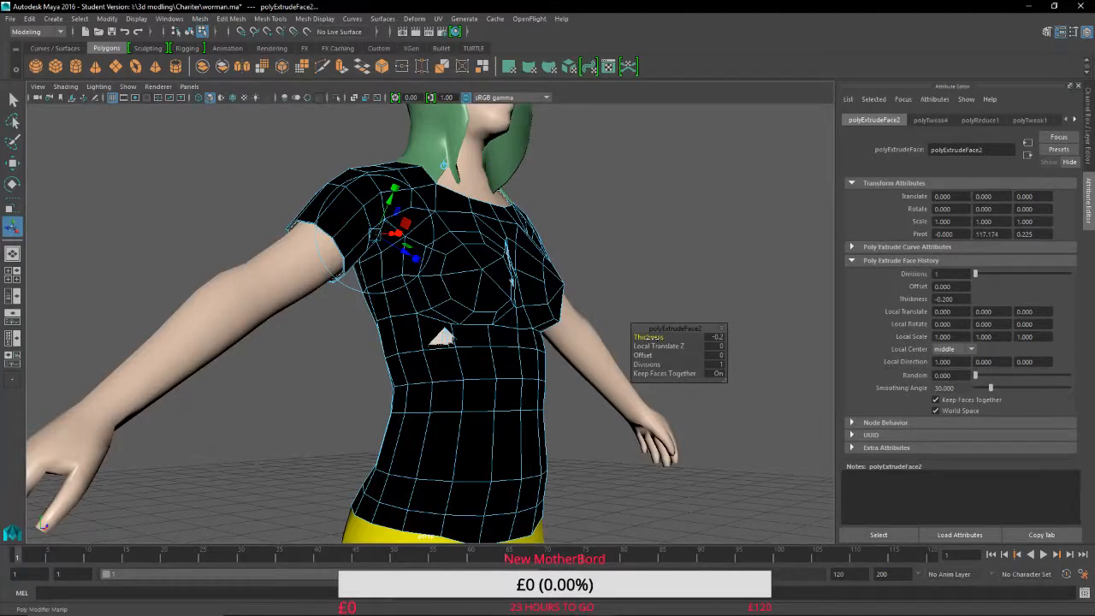
{"action": "left_click_drag", "start_coordinate": [652, 338], "coordinate": [503, 336]}
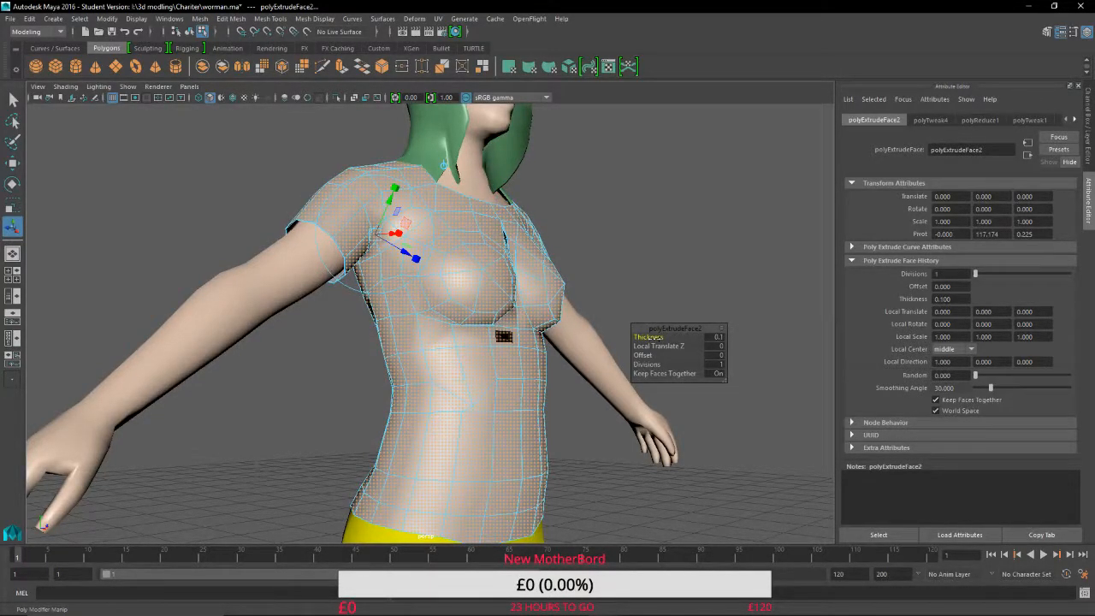
{"action": "left_click", "coordinate": [668, 257]}
Select the black face below the bust and examine the front of the T-shirt for other black patches.
{"action": "middle_click_drag", "start_coordinate": [669, 256], "coordinate": [567, 256], "text": "alt"}
{"action": "left_click_drag", "start_coordinate": [567, 255], "coordinate": [512, 272], "text": "alt"}
{"action": "middle_click_drag", "start_coordinate": [513, 272], "coordinate": [56, 427], "text": "alt"}
{"action": "right_click_drag", "start_coordinate": [57, 428], "coordinate": [416, 296], "text": "alt"}
{"action": "left_click_drag", "start_coordinate": [416, 229], "coordinate": [450, 278], "text": "alt"}
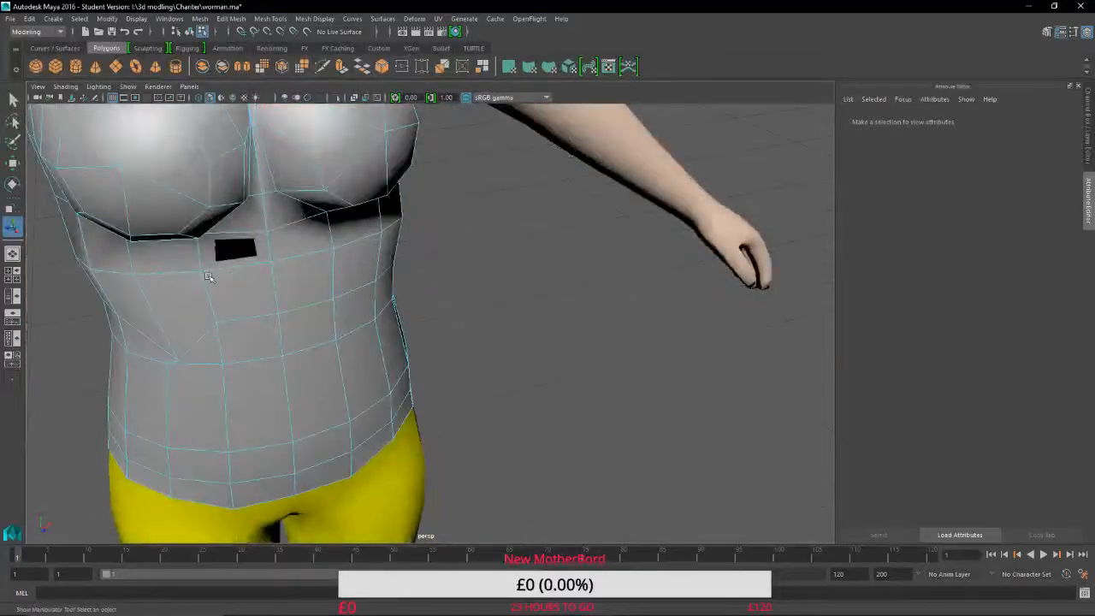
{"action": "left_click", "coordinate": [222, 250]}
{"action": "scroll", "coordinate": [230, 252], "scroll_direction": "up", "scroll_amount": 5}
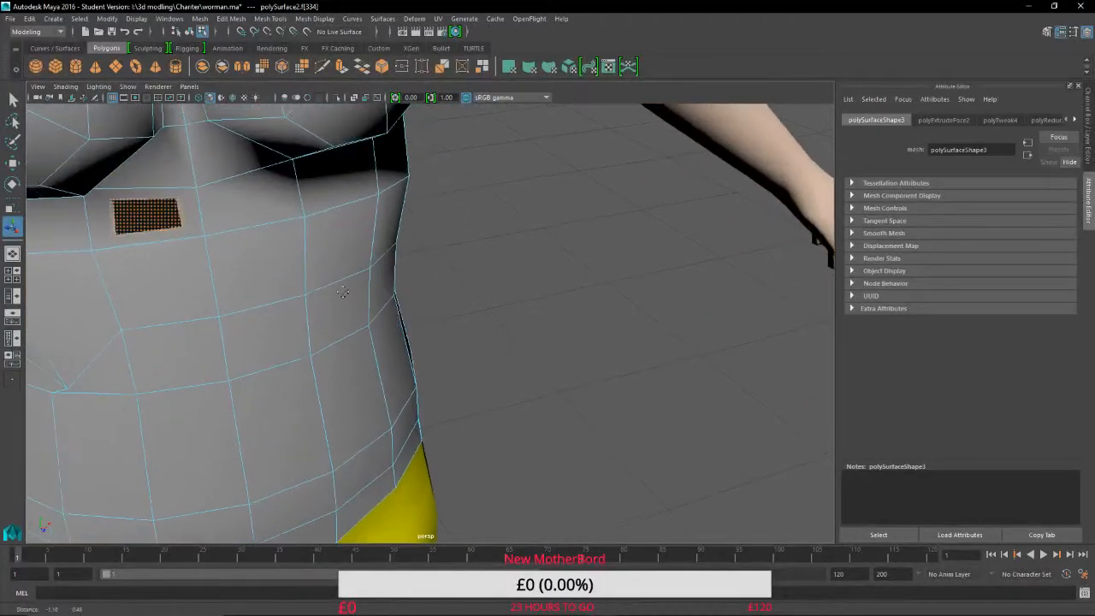
{"action": "middle_click_drag", "start_coordinate": [230, 252], "coordinate": [869, 456], "text": "alt"}
{"action": "left_click_drag", "start_coordinate": [260, 316], "coordinate": [164, 259], "text": "alt"}
{"action": "middle_click_drag", "start_coordinate": [163, 259], "coordinate": [653, 311], "text": "alt"}
{"action": "scroll", "coordinate": [653, 311], "scroll_direction": "up", "scroll_amount": 4}
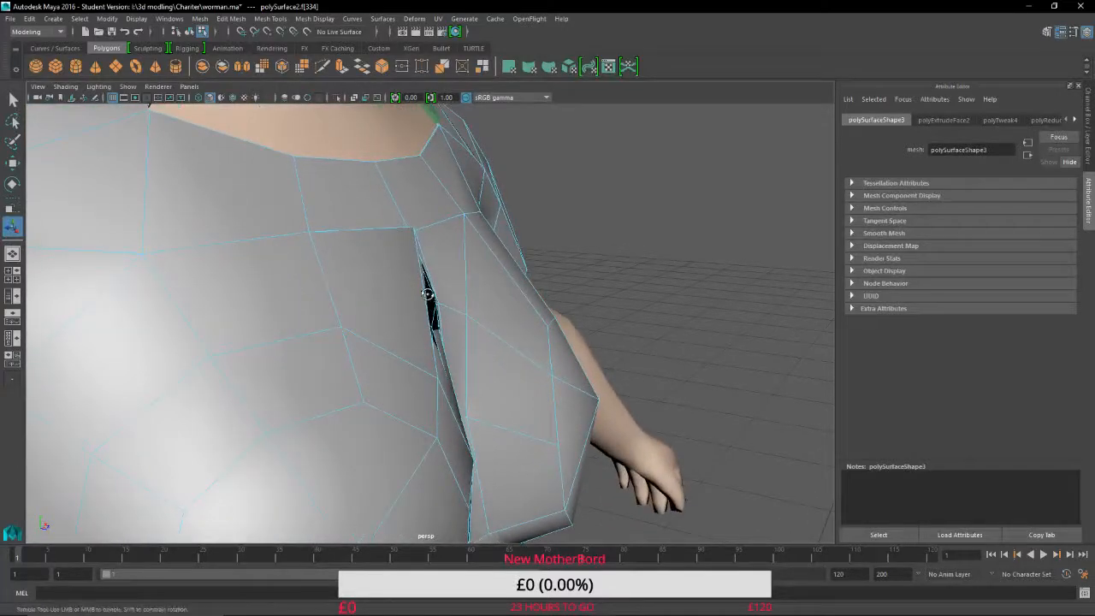
{"action": "left_click_drag", "start_coordinate": [653, 310], "coordinate": [350, 318], "text": "alt"}
{"action": "middle_click_drag", "start_coordinate": [350, 317], "coordinate": [171, 251], "text": "alt"}
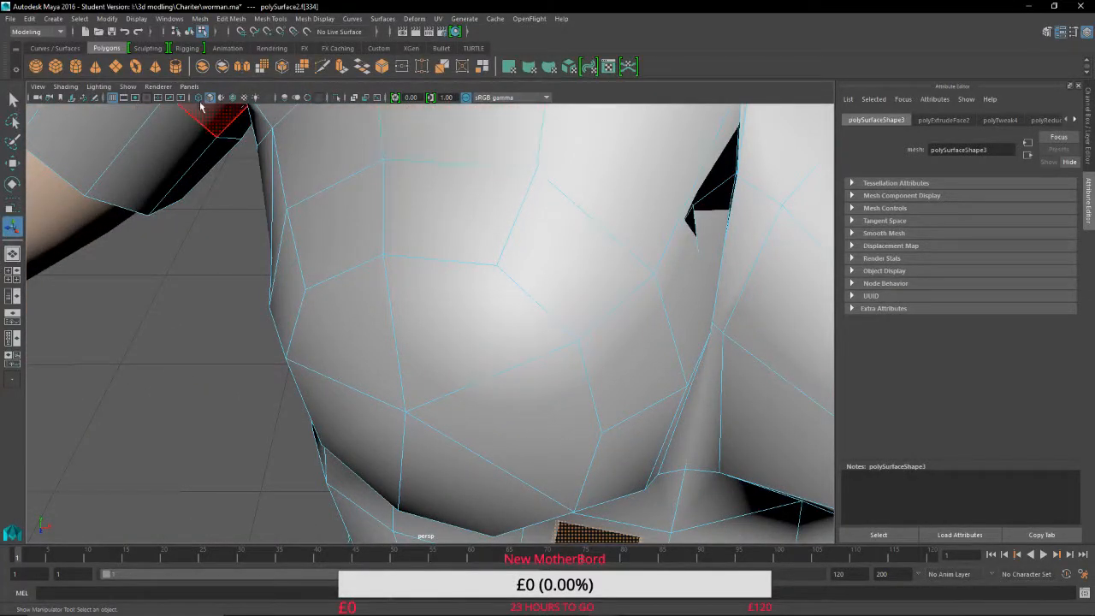
Show the model in wireframe and examine the T-shirt's mesh layers around the selected face.
{"action": "left_click", "coordinate": [199, 97]}
{"action": "scroll", "coordinate": [604, 274], "scroll_direction": "down", "scroll_amount": 2}
{"action": "middle_click_drag", "start_coordinate": [604, 274], "coordinate": [402, 142], "text": "alt"}
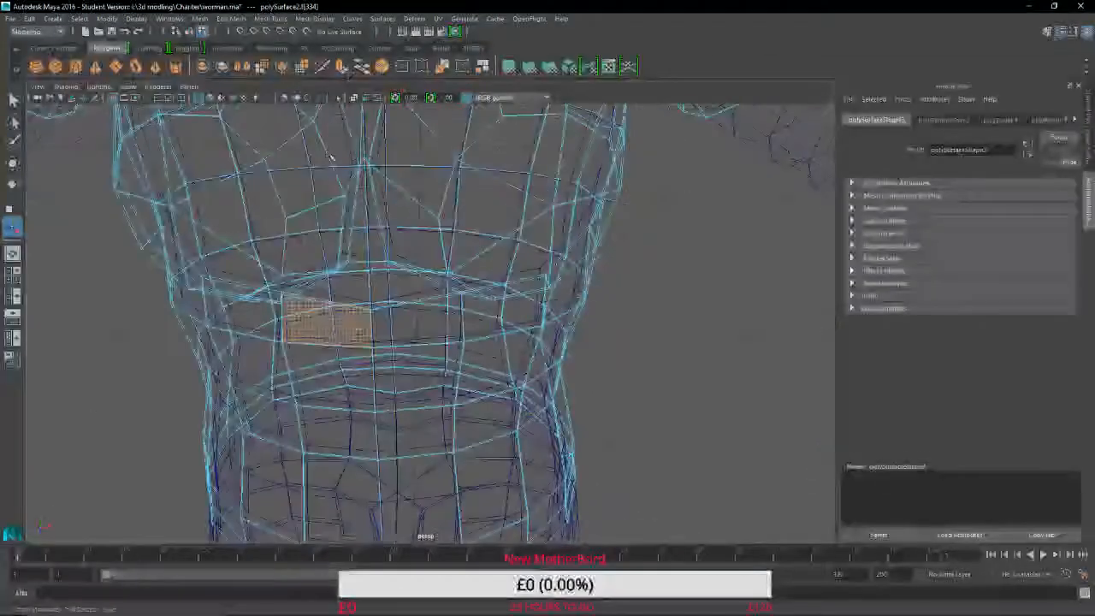
{"action": "left_click_drag", "start_coordinate": [401, 142], "coordinate": [555, 251], "text": "alt"}
{"action": "middle_click_drag", "start_coordinate": [555, 251], "coordinate": [476, 234], "text": "alt"}
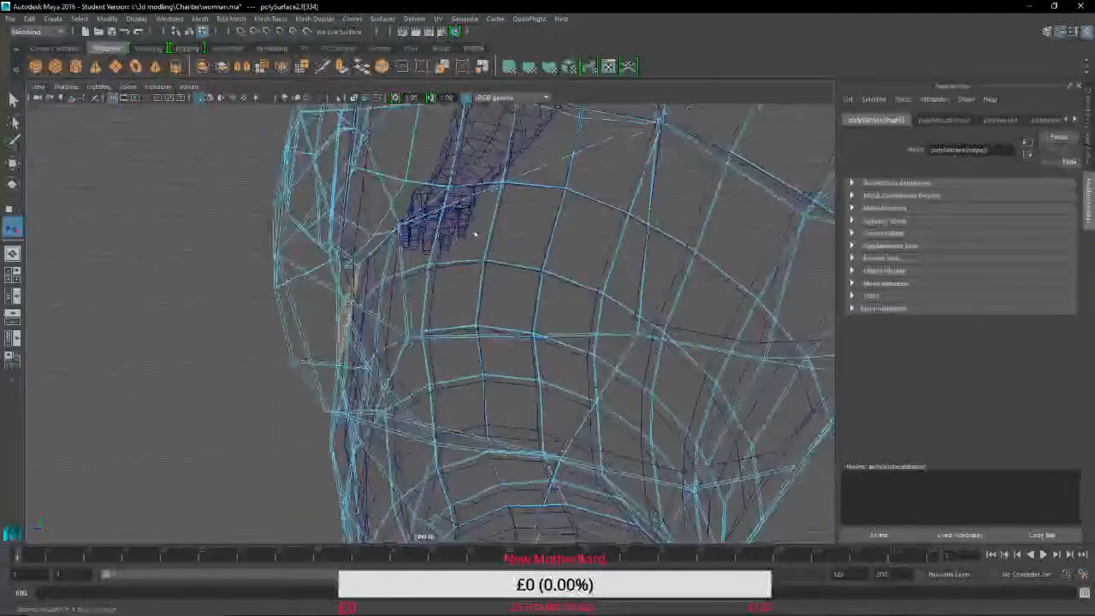
{"action": "left_click_drag", "start_coordinate": [411, 231], "coordinate": [564, 433], "text": "alt"}
{"action": "scroll", "coordinate": [458, 239], "scroll_direction": "up", "scroll_amount": 3}
{"action": "left_click_drag", "start_coordinate": [548, 355], "coordinate": [583, 343], "text": "alt"}
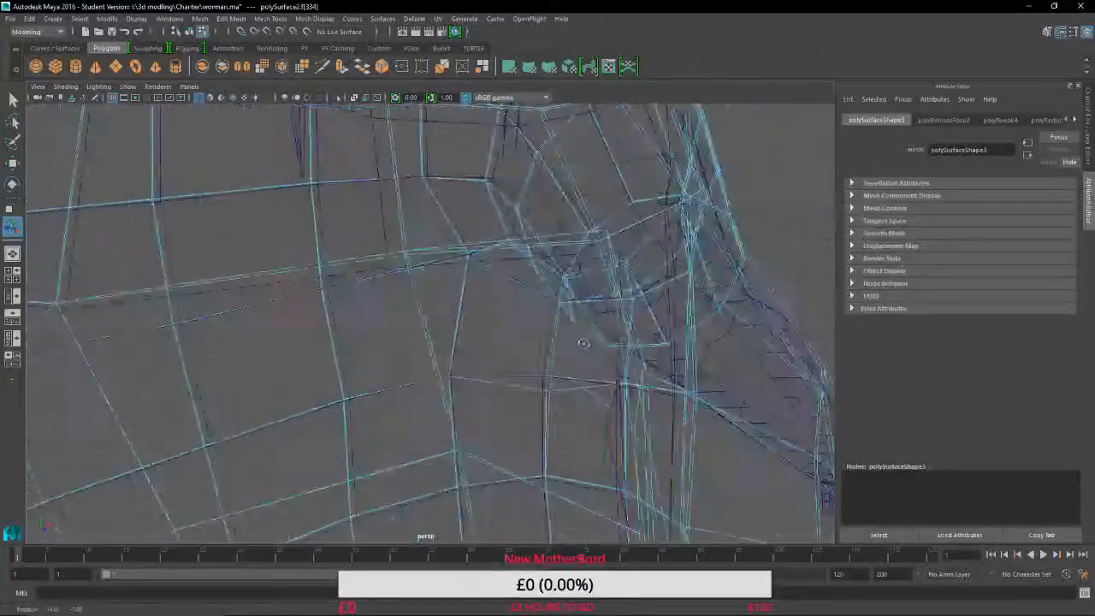
{"action": "left_click_drag", "start_coordinate": [690, 348], "coordinate": [543, 366], "text": "alt"}
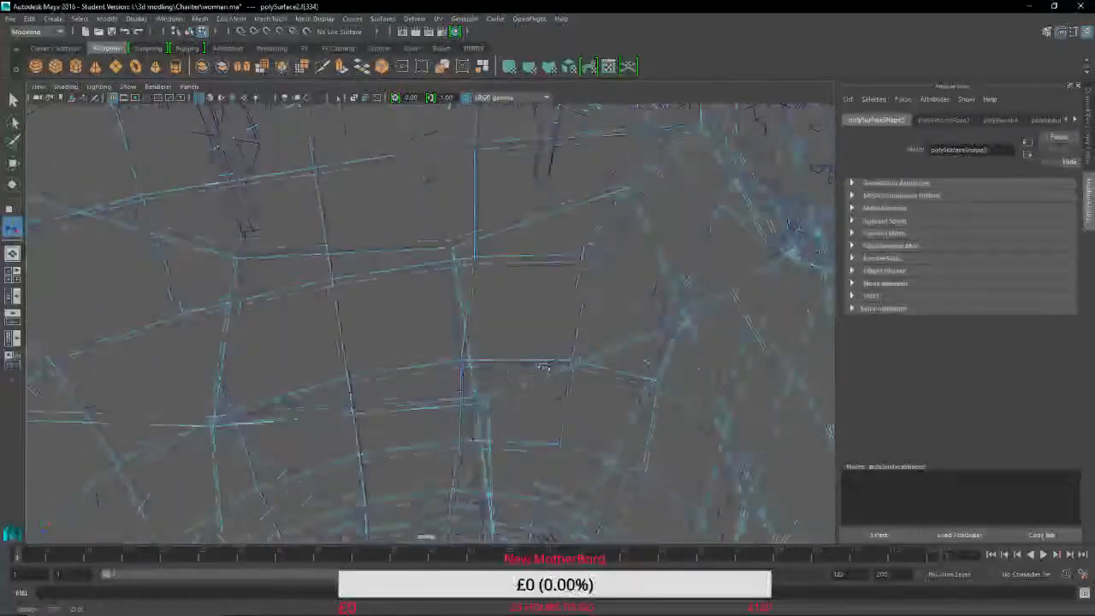
{"action": "left_click_drag", "start_coordinate": [422, 343], "coordinate": [384, 341], "text": "alt"}
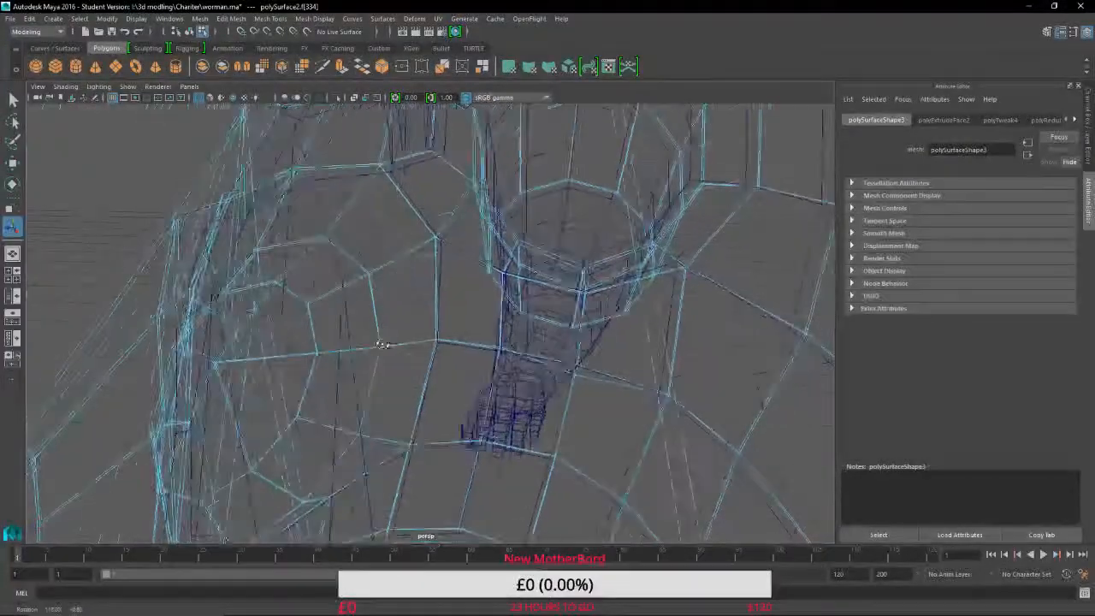
{"action": "left_click_drag", "start_coordinate": [431, 361], "coordinate": [507, 373], "text": "alt"}
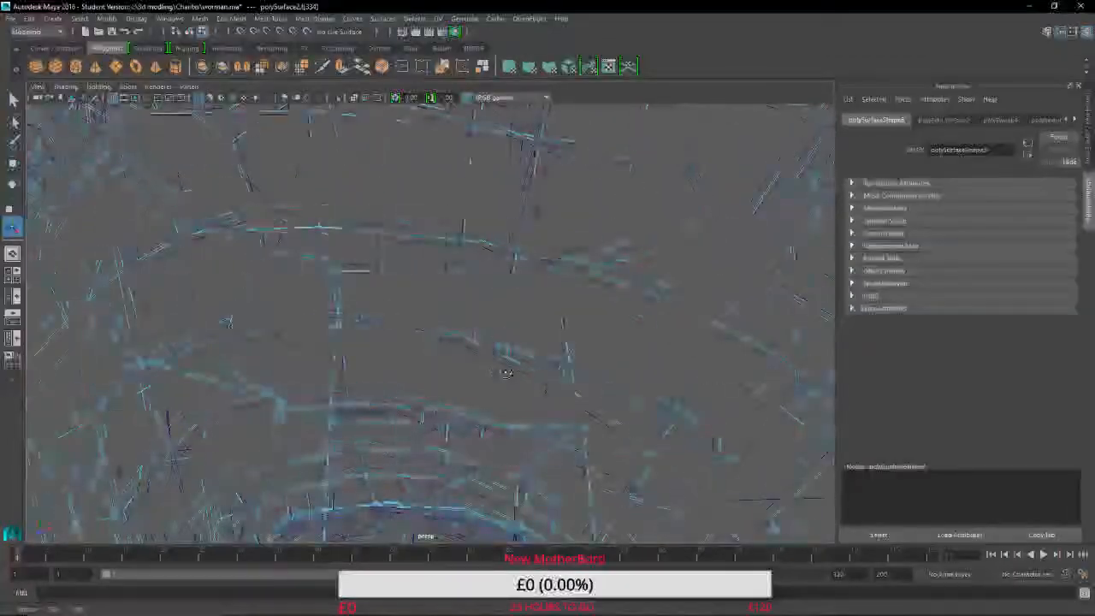
{"action": "left_click_drag", "start_coordinate": [650, 365], "coordinate": [593, 279], "text": "alt"}
{"action": "right_click_drag", "start_coordinate": [593, 278], "coordinate": [494, 328], "text": "alt"}
{"action": "left_click_drag", "start_coordinate": [494, 327], "coordinate": [524, 316], "text": "alt"}
{"action": "left_click_drag", "start_coordinate": [295, 127], "coordinate": [221, 139], "text": "alt"}
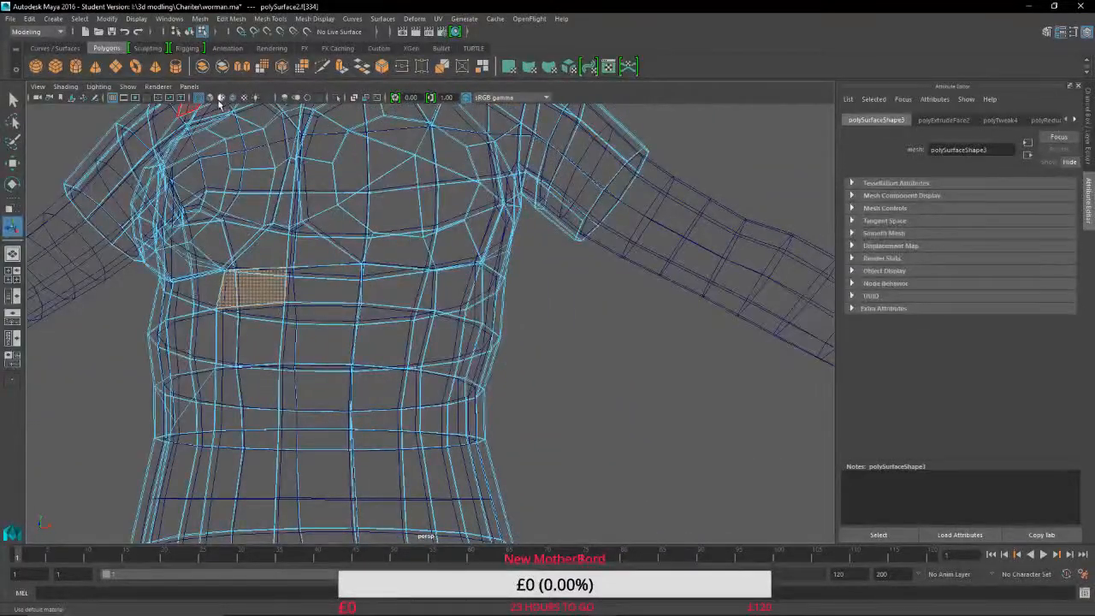
Return to shaded display and move the stray waist vertex up and sideways into line with its neighbouring edge row.
{"action": "left_click", "coordinate": [220, 97]}
{"action": "mouse_move", "coordinate": [281, 367]}
{"action": "left_mouse_down", "text": "alt"}
{"action": "mouse_move", "coordinate": [420, 379]}
{"action": "mouse_move", "coordinate": [470, 400]}
{"action": "mouse_move", "coordinate": [633, 409]}
{"action": "mouse_move", "coordinate": [550, 403]}
{"action": "mouse_move", "coordinate": [448, 188]}
{"action": "mouse_move", "coordinate": [443, 235]}
{"action": "left_mouse_up", "text": "alt"}
{"action": "scroll", "coordinate": [546, 409], "scroll_direction": "up", "scroll_amount": 3}
{"action": "right_click_drag", "start_coordinate": [442, 231], "coordinate": [526, 227]}
{"action": "right_click", "coordinate": [528, 228]}
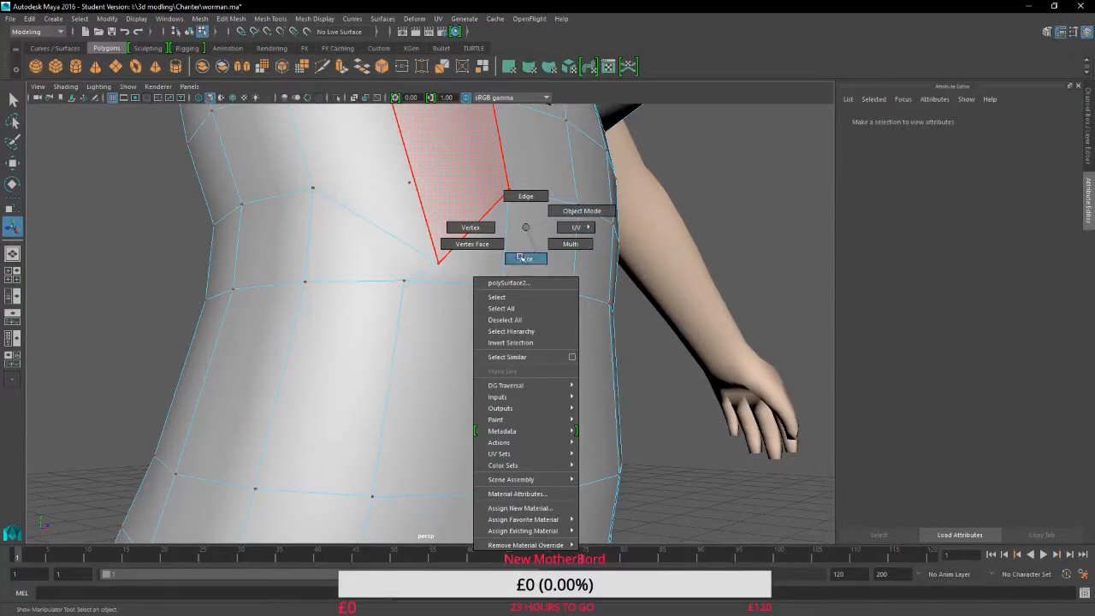
{"action": "left_click", "coordinate": [469, 226]}
{"action": "left_click", "coordinate": [443, 267]}
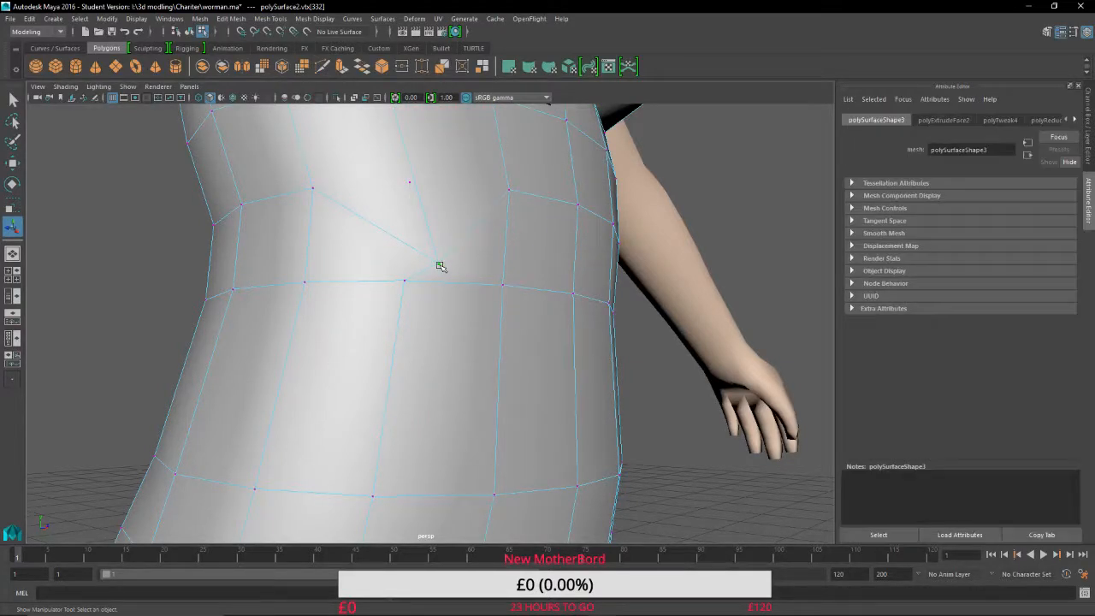
{"action": "left_click_drag", "start_coordinate": [440, 264], "coordinate": [387, 266], "text": "alt"}
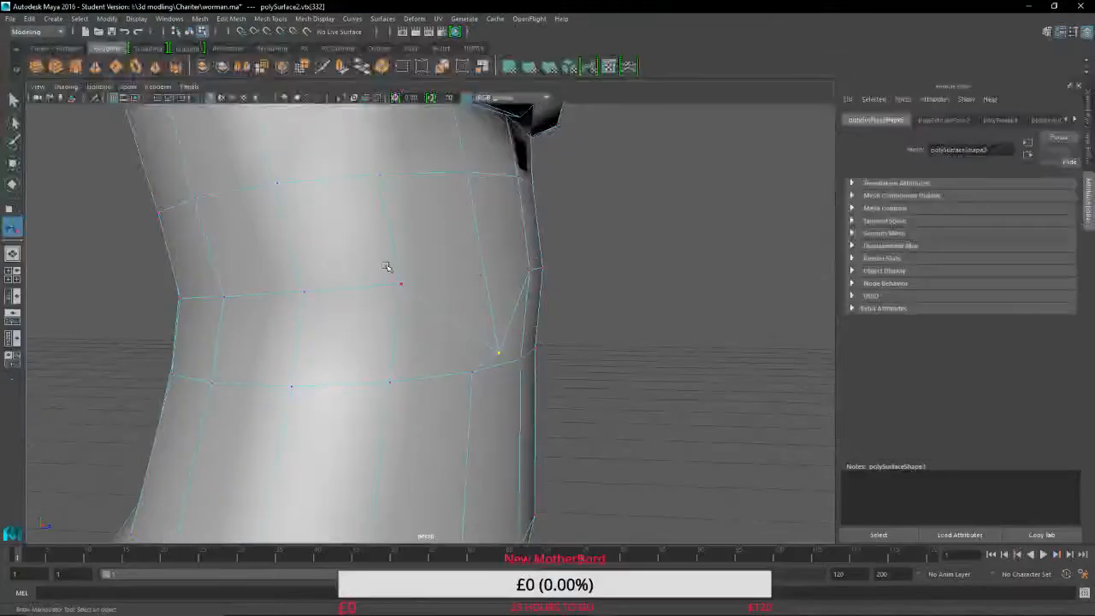
{"action": "left_click", "coordinate": [13, 163]}
{"action": "left_click_drag", "start_coordinate": [499, 297], "coordinate": [501, 245]}
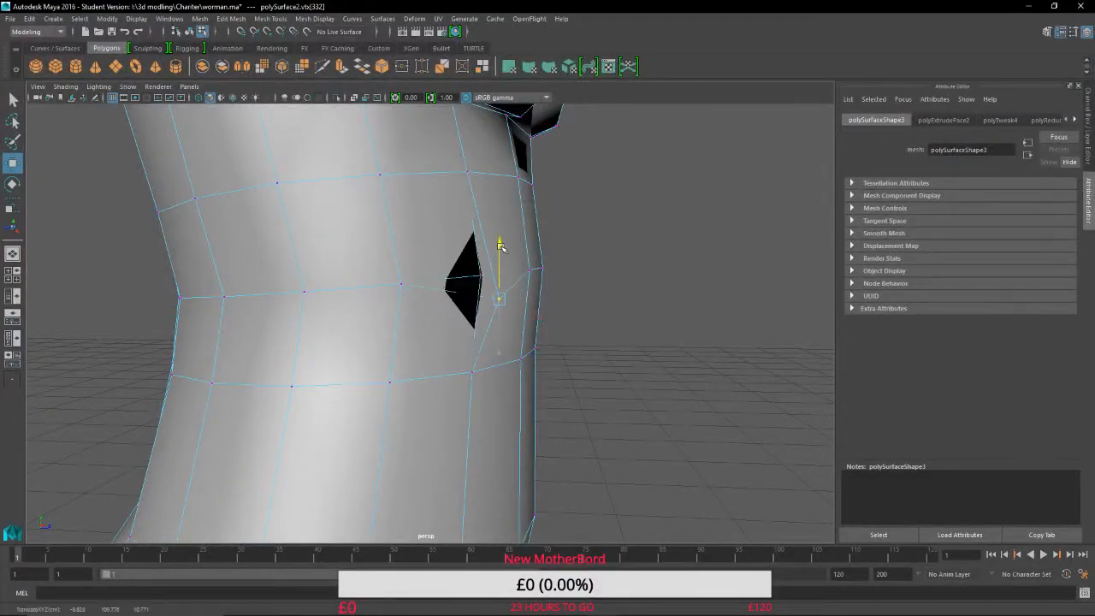
{"action": "left_click_drag", "start_coordinate": [574, 307], "coordinate": [398, 305], "text": "alt"}
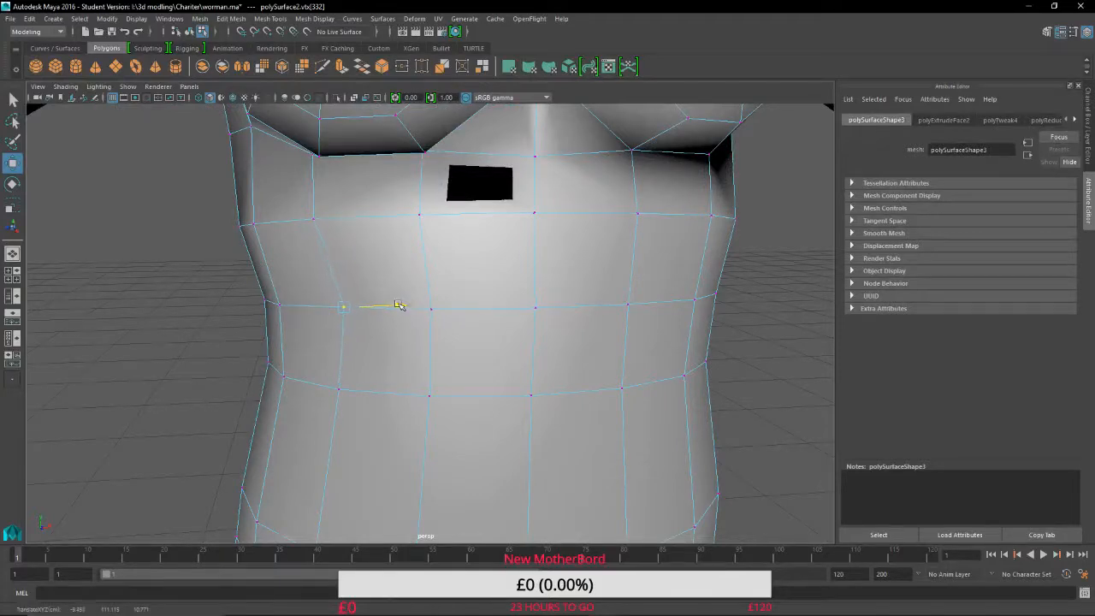
Examine the black face below the bust from several angles in wireframe and shaded display.
{"action": "middle_click_drag", "start_coordinate": [493, 281], "coordinate": [428, 404], "text": "alt"}
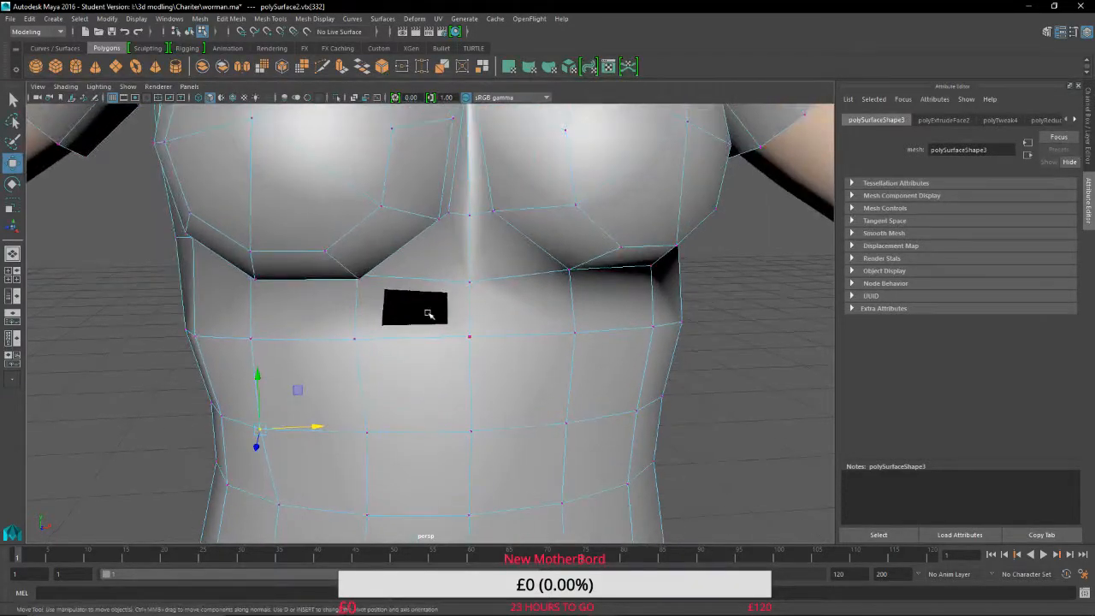
{"action": "scroll", "coordinate": [469, 331], "scroll_direction": "up", "scroll_amount": 5}
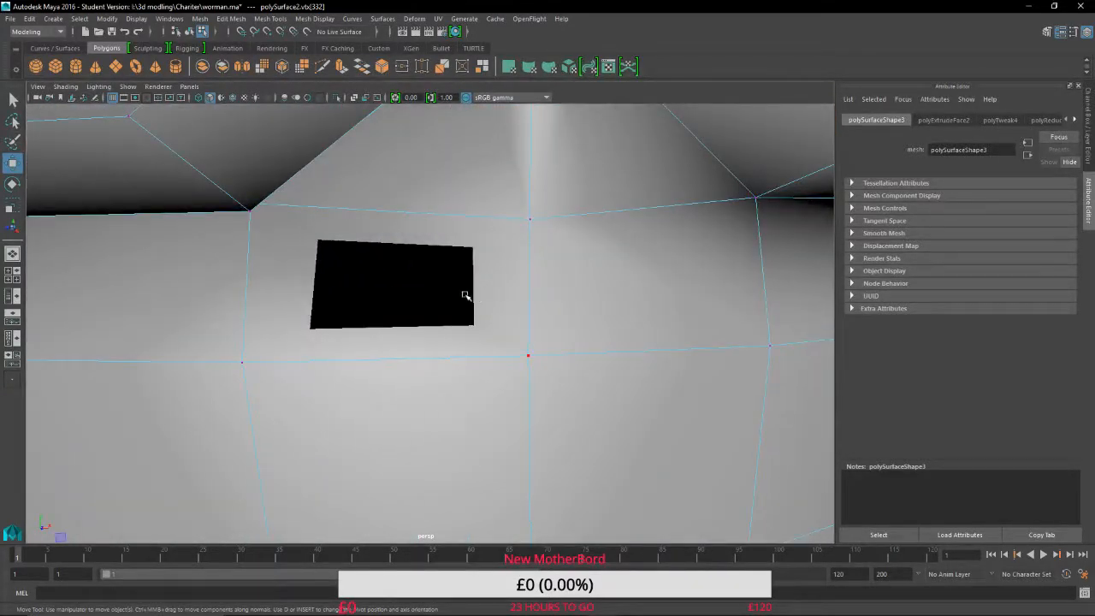
{"action": "left_click_drag", "start_coordinate": [465, 296], "coordinate": [555, 292], "text": "alt"}
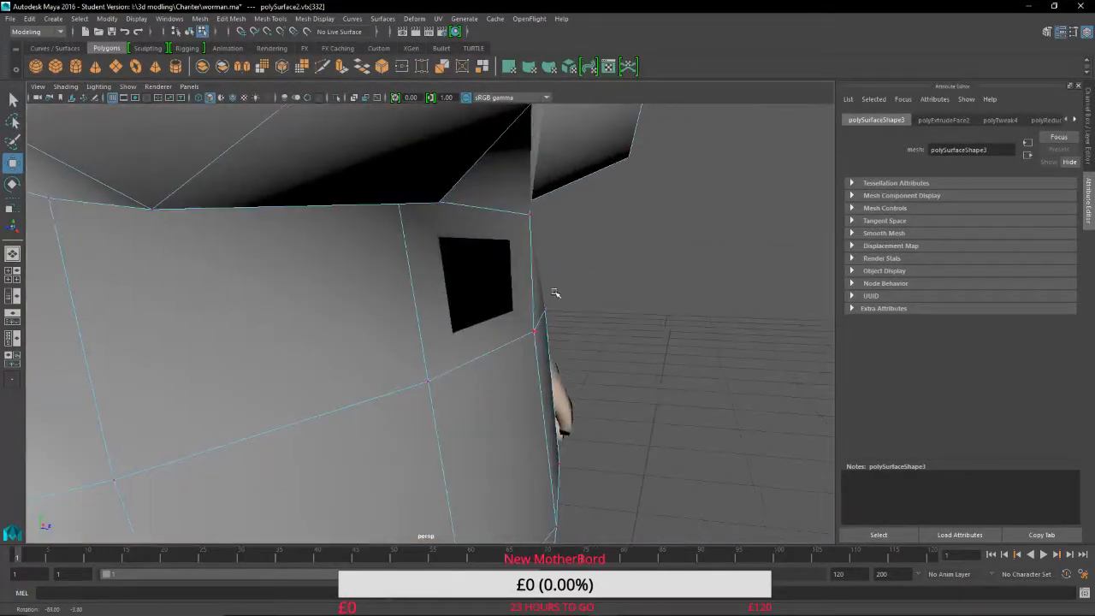
{"action": "left_click", "coordinate": [199, 98]}
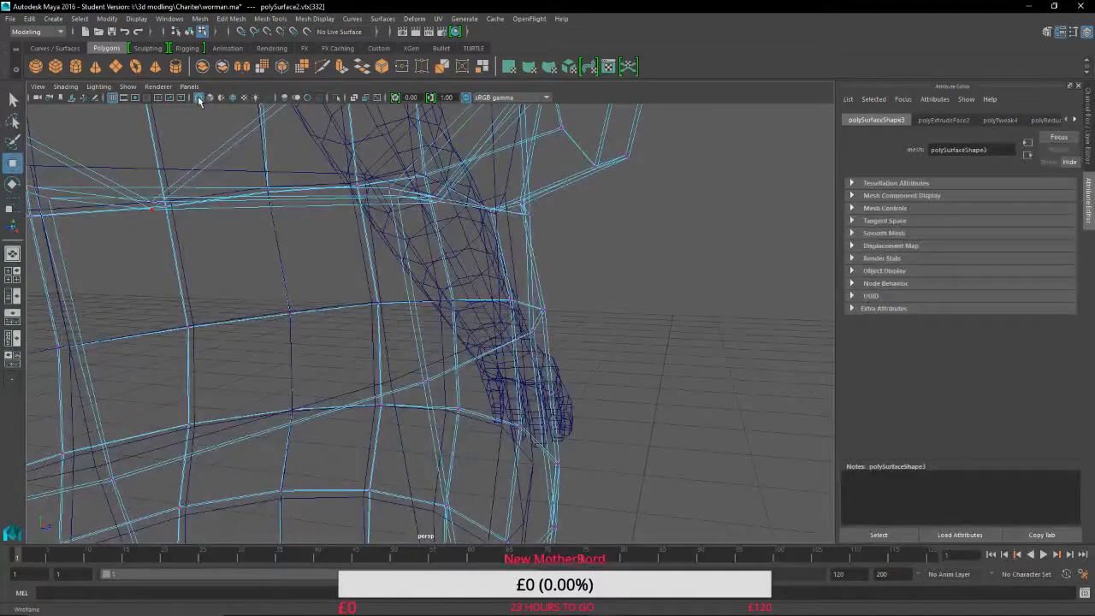
{"action": "left_click_drag", "start_coordinate": [300, 180], "coordinate": [427, 255], "text": "alt"}
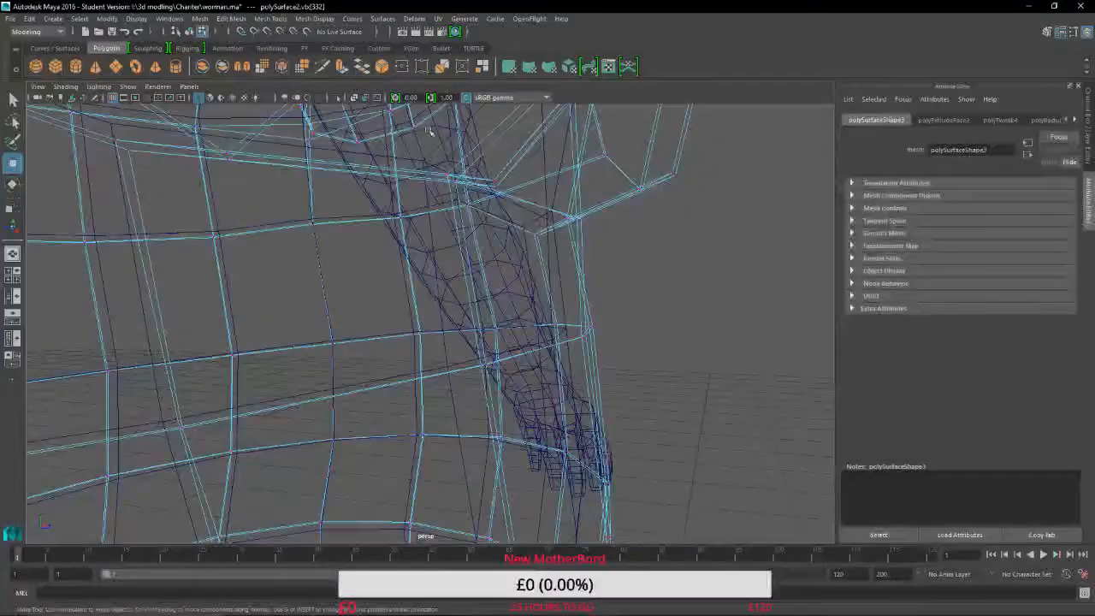
{"action": "left_click", "coordinate": [210, 98]}
{"action": "mouse_move", "coordinate": [505, 254]}
{"action": "left_mouse_down", "text": "alt"}
{"action": "mouse_move", "coordinate": [487, 300]}
{"action": "mouse_move", "coordinate": [377, 244]}
{"action": "left_mouse_up", "text": "alt"}
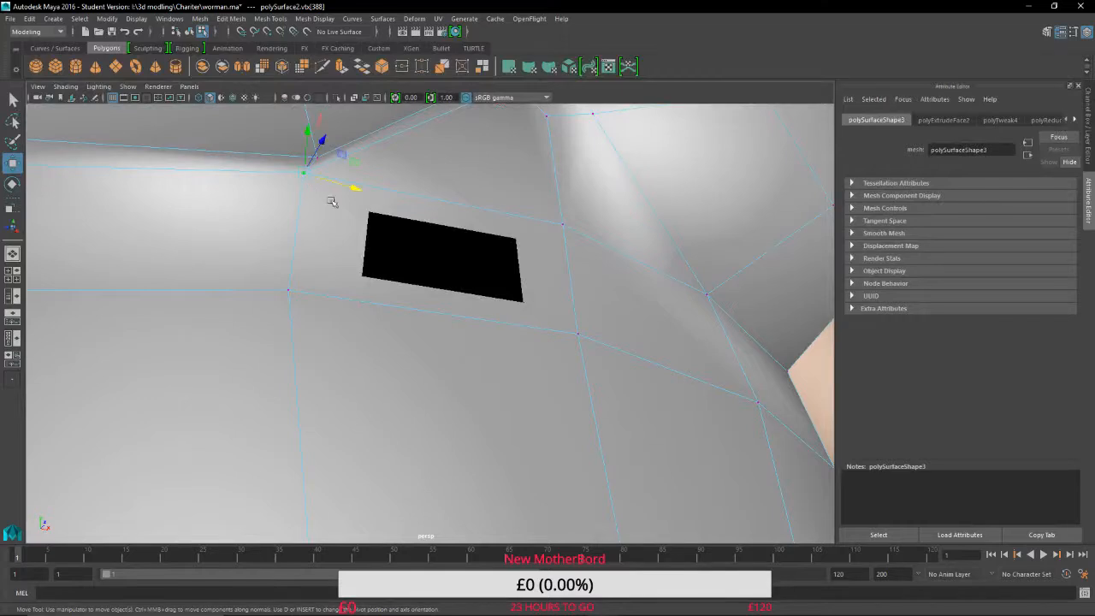
{"action": "mouse_move", "coordinate": [330, 172]}
{"action": "left_mouse_down", "text": "alt"}
{"action": "mouse_move", "coordinate": [408, 286]}
{"action": "mouse_move", "coordinate": [490, 249]}
{"action": "mouse_move", "coordinate": [500, 216]}
{"action": "mouse_move", "coordinate": [418, 318]}
{"action": "mouse_move", "coordinate": [359, 316]}
{"action": "left_mouse_up", "text": "alt"}
Move the T-shirt vertices beside the black gaps between the breasts to close those gaps.
{"action": "scroll", "coordinate": [420, 310], "scroll_direction": "down", "scroll_amount": 3}
{"action": "scroll", "coordinate": [357, 317], "scroll_direction": "down", "scroll_amount": 4}
{"action": "middle_click_drag", "start_coordinate": [361, 341], "coordinate": [360, 460], "text": "alt"}
{"action": "scroll", "coordinate": [459, 284], "scroll_direction": "up", "scroll_amount": 6}
{"action": "middle_click_drag", "start_coordinate": [459, 279], "coordinate": [402, 442], "text": "alt"}
{"action": "left_click_drag", "start_coordinate": [402, 442], "coordinate": [414, 464], "text": "alt"}
{"action": "scroll", "coordinate": [379, 436], "scroll_direction": "up", "scroll_amount": 5}
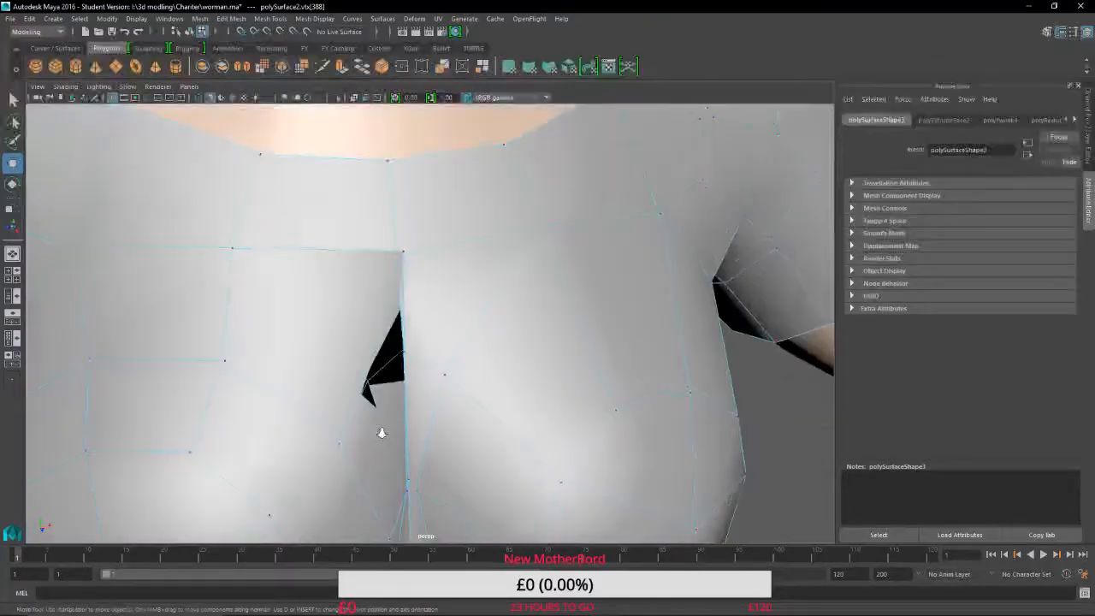
{"action": "middle_click_drag", "start_coordinate": [382, 435], "coordinate": [690, 289], "text": "alt"}
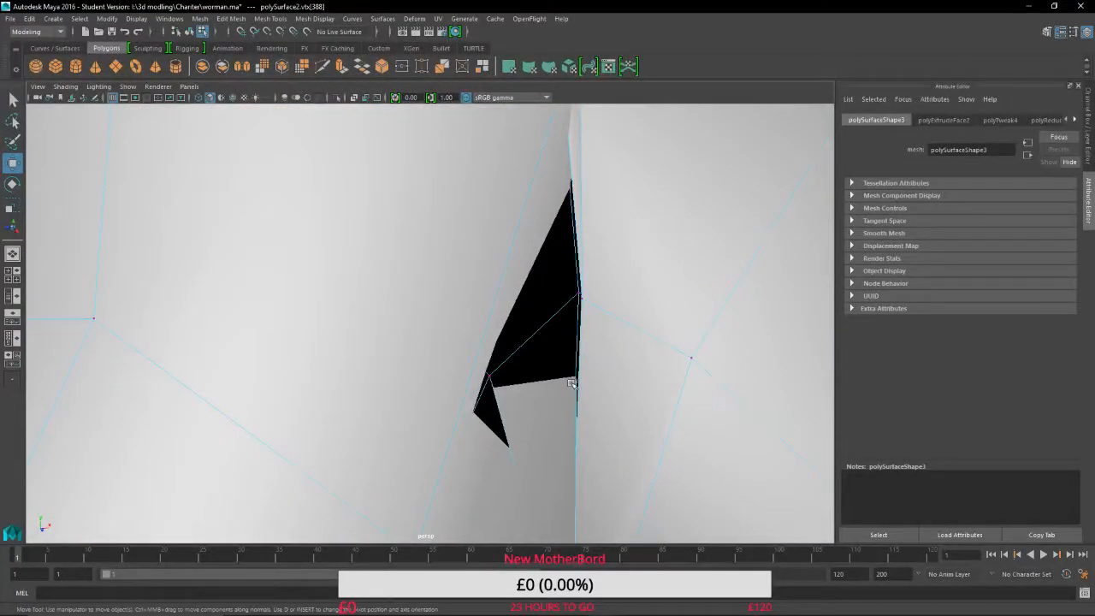
{"action": "middle_click_drag", "start_coordinate": [535, 369], "coordinate": [416, 332], "text": "alt"}
{"action": "left_click_drag", "start_coordinate": [417, 332], "coordinate": [531, 347], "text": "alt"}
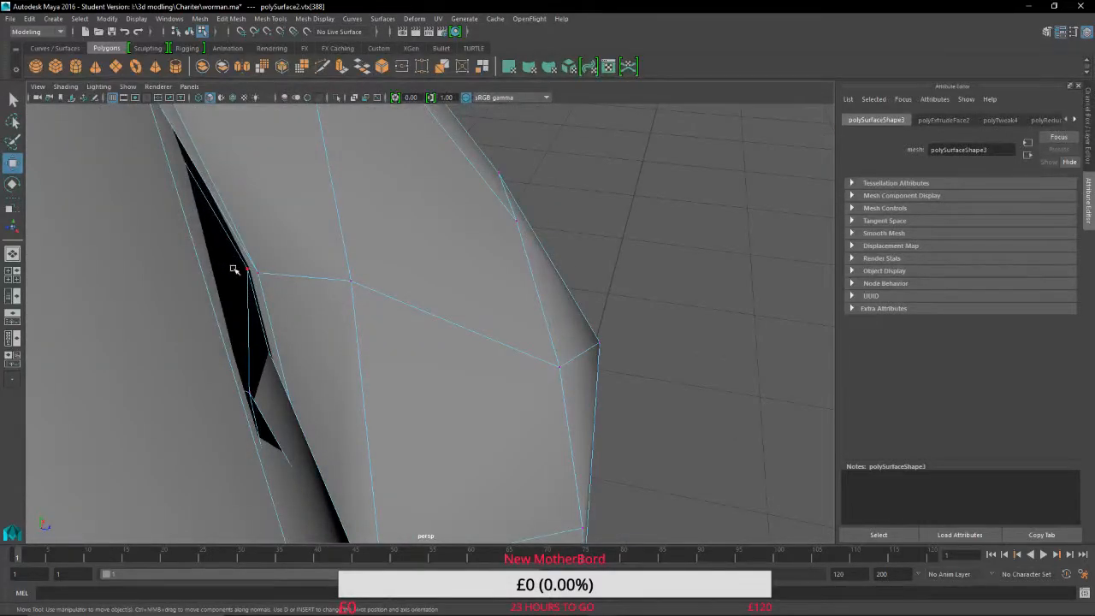
{"action": "left_click_drag", "start_coordinate": [292, 278], "coordinate": [262, 274]}
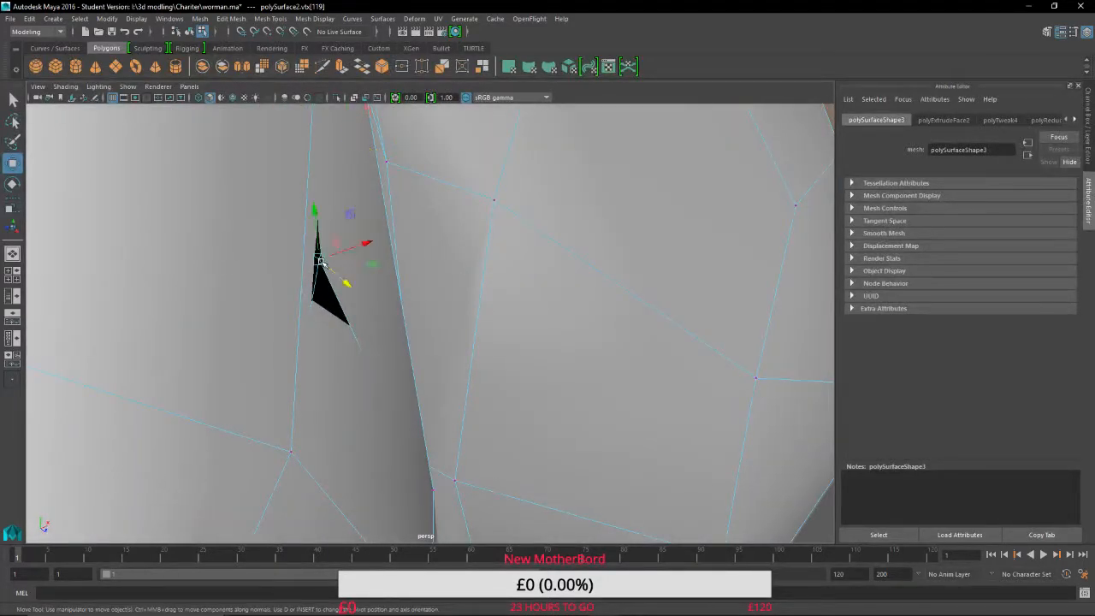
{"action": "left_click_drag", "start_coordinate": [347, 285], "coordinate": [343, 279]}
{"action": "scroll", "coordinate": [362, 331], "scroll_direction": "down", "scroll_amount": 4}
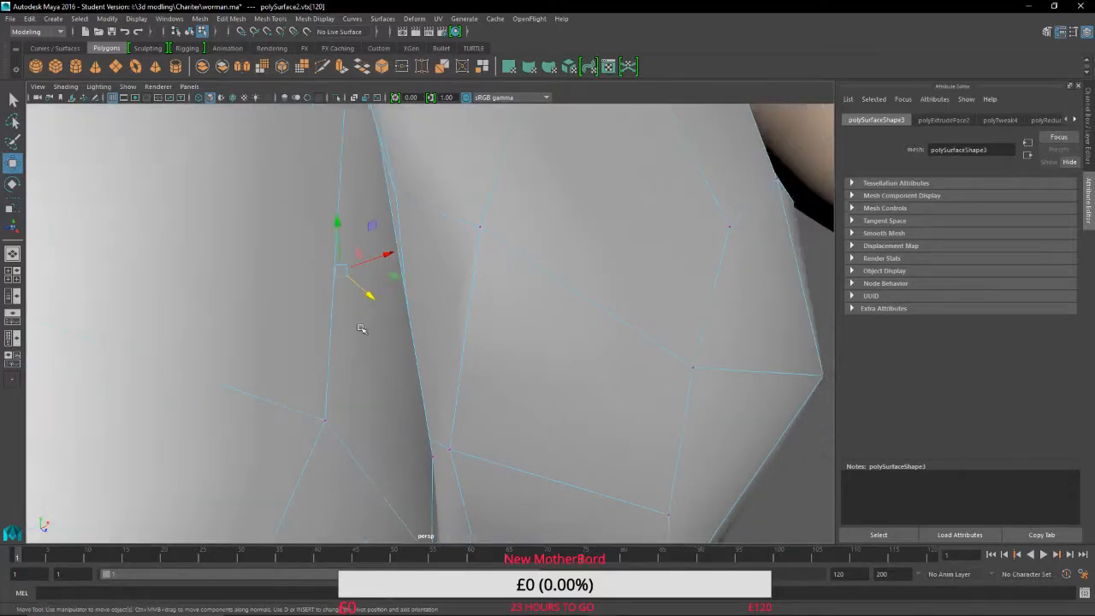
Move the T-shirt vertex beside the black patch on the back below the armpit to cover the patch.
{"action": "middle_click_drag", "start_coordinate": [354, 330], "coordinate": [416, 340], "text": "alt"}
{"action": "scroll", "coordinate": [413, 341], "scroll_direction": "down", "scroll_amount": 5}
{"action": "left_click_drag", "start_coordinate": [412, 341], "coordinate": [213, 282], "text": "alt"}
{"action": "left_click_drag", "start_coordinate": [200, 282], "coordinate": [157, 283], "text": "alt"}
{"action": "key", "text": "f"}
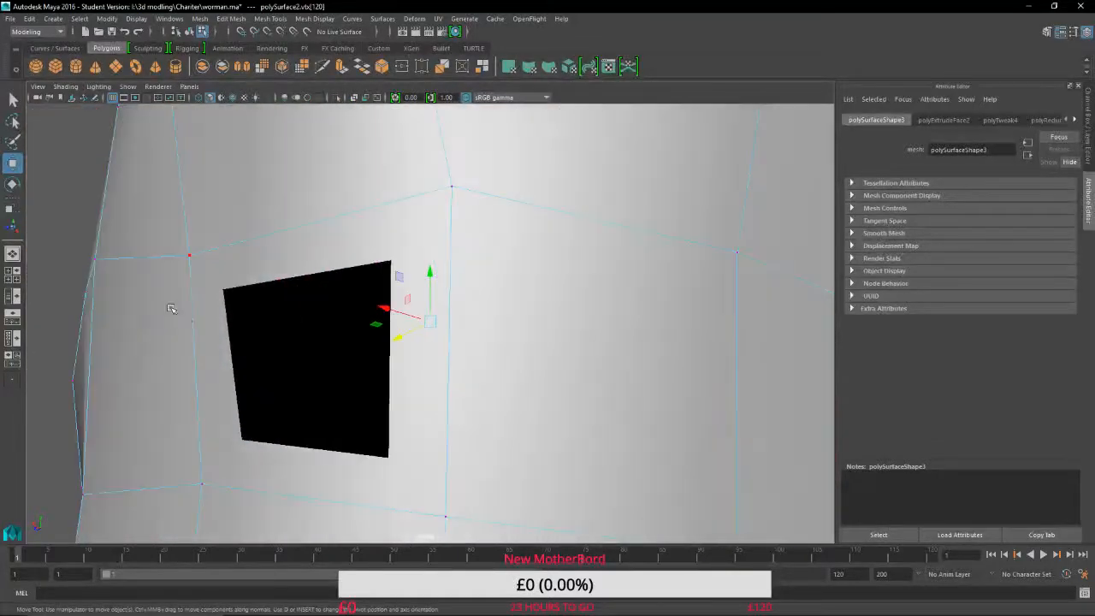
{"action": "left_click", "coordinate": [190, 254]}
{"action": "left_click_drag", "start_coordinate": [164, 249], "coordinate": [139, 247]}
{"action": "scroll", "coordinate": [252, 359], "scroll_direction": "down", "scroll_amount": 6}
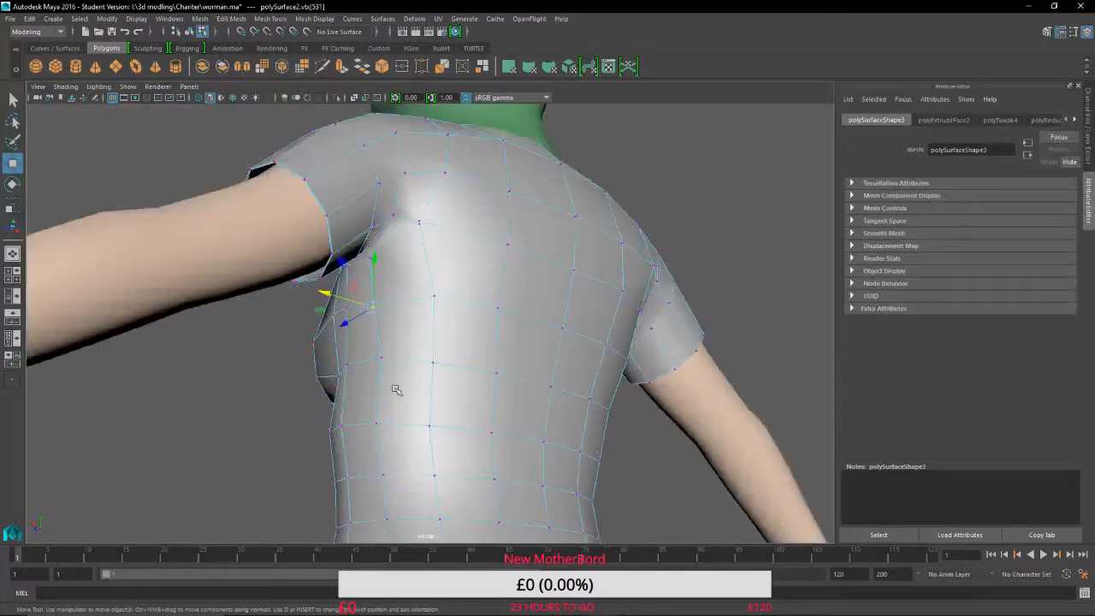
Reposition the T-shirt back vertex beside the black patch below the opposite armpit to cover the patch.
{"action": "middle_click_drag", "start_coordinate": [396, 391], "coordinate": [145, 254], "text": "alt"}
{"action": "left_click_drag", "start_coordinate": [145, 254], "coordinate": [115, 291], "text": "alt"}
{"action": "scroll", "coordinate": [274, 288], "scroll_direction": "up", "scroll_amount": 5}
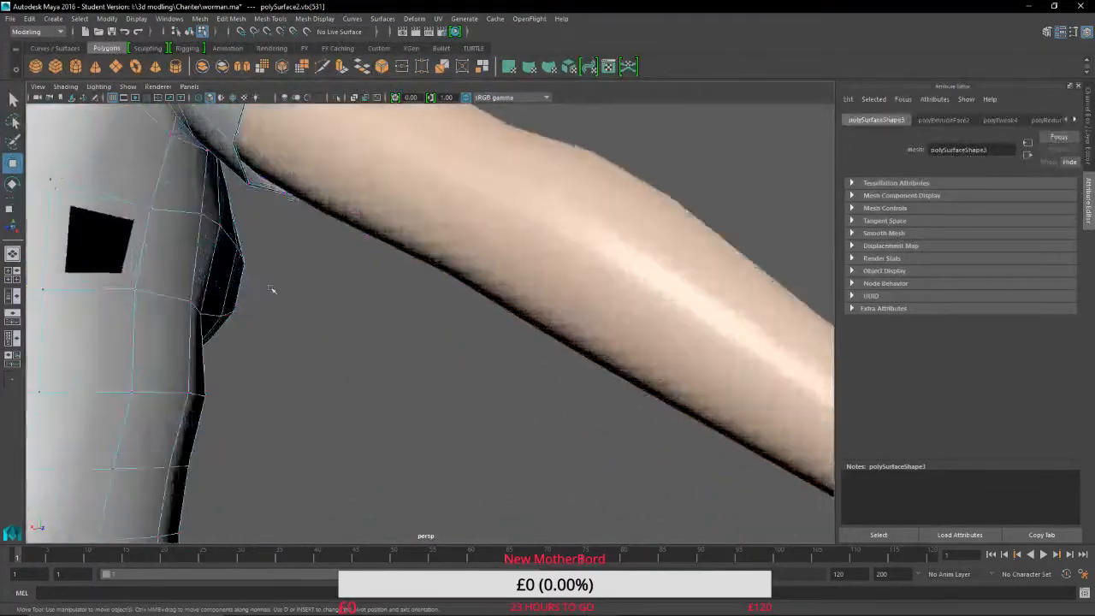
{"action": "left_click_drag", "start_coordinate": [274, 288], "coordinate": [252, 231], "text": "alt"}
{"action": "scroll", "coordinate": [270, 279], "scroll_direction": "up", "scroll_amount": 3}
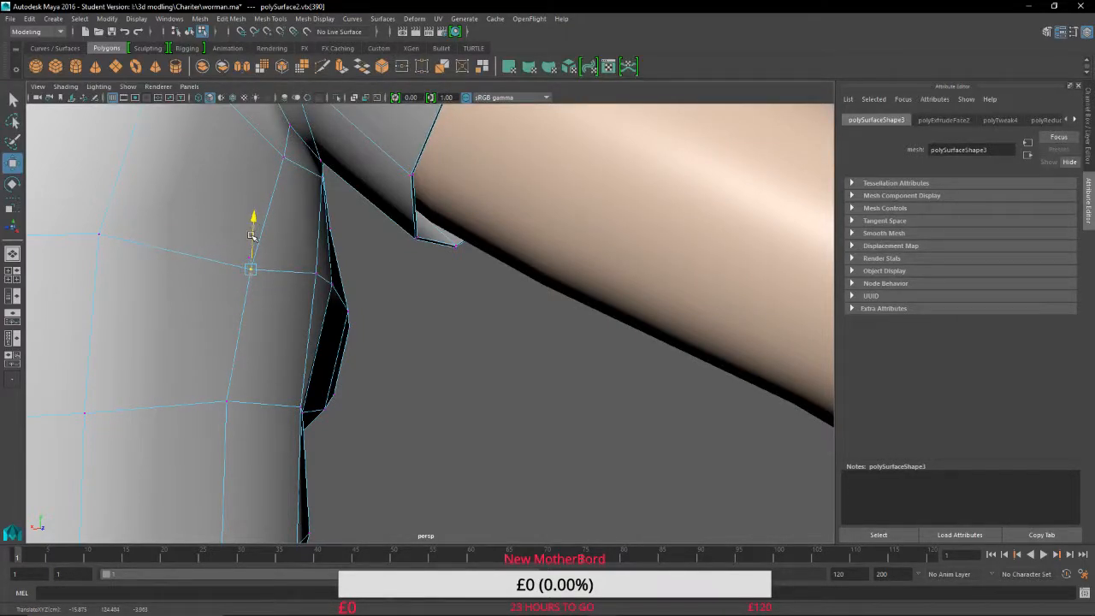
Inspect the repaired T-shirt around the chest, waist and hem, and return to object selection mode.
{"action": "left_click_drag", "start_coordinate": [267, 281], "coordinate": [274, 320], "text": "alt"}
{"action": "middle_click_drag", "start_coordinate": [255, 329], "coordinate": [425, 266], "text": "alt"}
{"action": "scroll", "coordinate": [425, 294], "scroll_direction": "down", "scroll_amount": 5}
{"action": "middle_click_drag", "start_coordinate": [447, 345], "coordinate": [329, 106], "text": "alt"}
{"action": "left_click_drag", "start_coordinate": [385, 272], "coordinate": [166, 205], "text": "alt"}
{"action": "middle_click_drag", "start_coordinate": [533, 234], "coordinate": [320, 386], "text": "alt"}
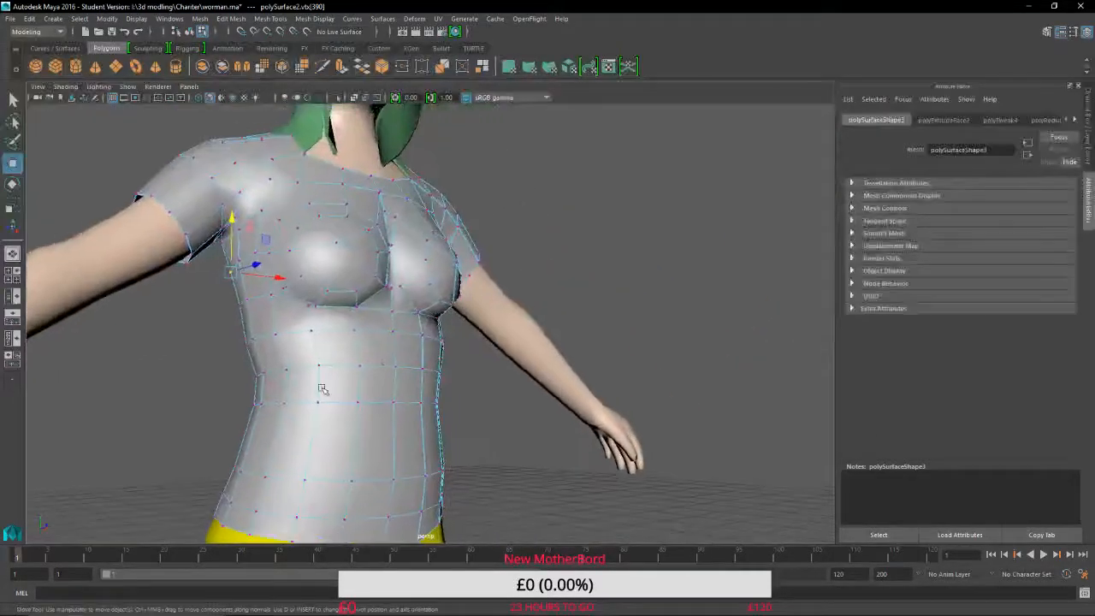
{"action": "left_click_drag", "start_coordinate": [320, 386], "coordinate": [278, 374], "text": "alt"}
{"action": "middle_click_drag", "start_coordinate": [483, 381], "coordinate": [232, 252], "text": "alt"}
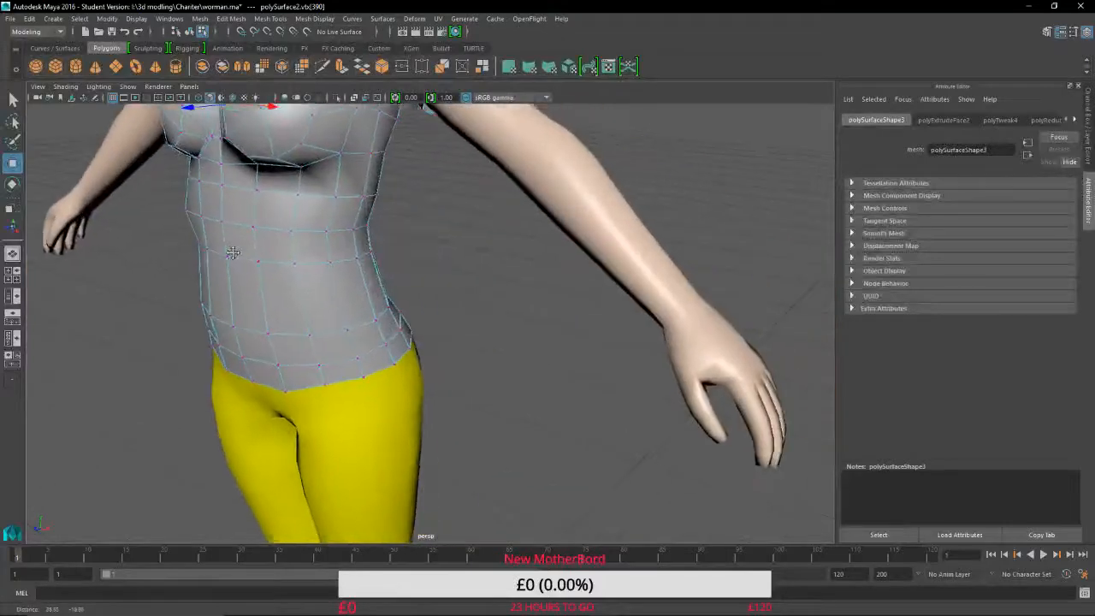
{"action": "left_click", "coordinate": [443, 251]}
{"action": "right_click_drag", "start_coordinate": [442, 251], "coordinate": [519, 232]}
Render a close-up of the T-shirt's sleeve opening to check its thickness, and close the render.
{"action": "left_click_drag", "start_coordinate": [481, 241], "coordinate": [12, 245], "text": "alt"}
{"action": "left_click", "coordinate": [531, 334]}
{"action": "right_click_drag", "start_coordinate": [12, 245], "coordinate": [381, 366], "text": "alt"}
{"action": "left_click_drag", "start_coordinate": [354, 398], "coordinate": [484, 506], "text": "alt"}
{"action": "right_click_drag", "start_coordinate": [484, 506], "coordinate": [445, 371], "text": "alt"}
{"action": "left_click_drag", "start_coordinate": [445, 371], "coordinate": [257, 426], "text": "alt"}
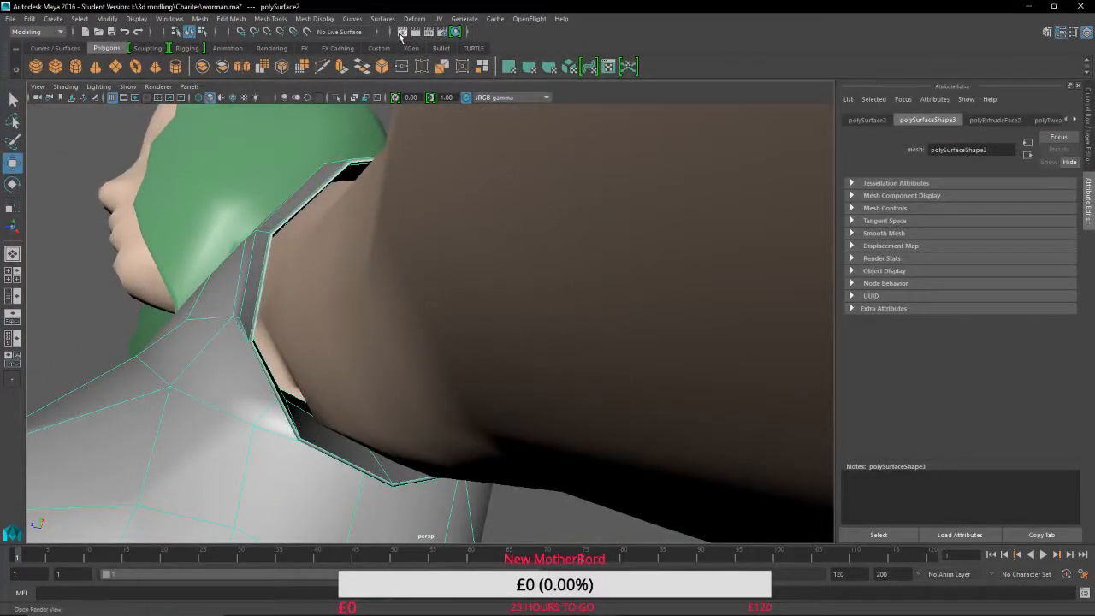
{"action": "left_click", "coordinate": [415, 32]}
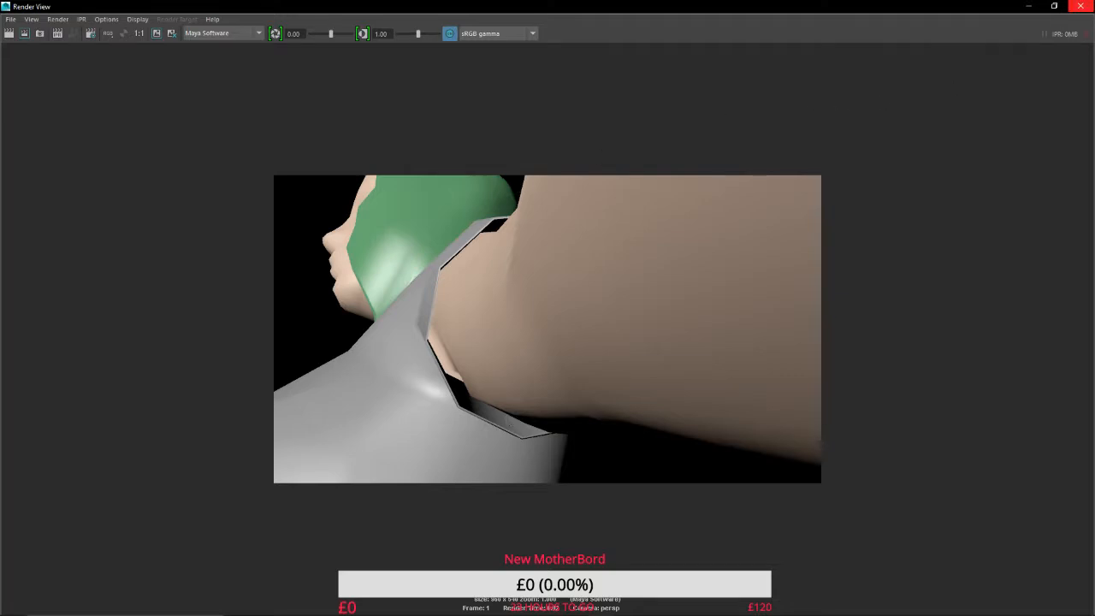
{"action": "left_click", "coordinate": [1081, 6]}
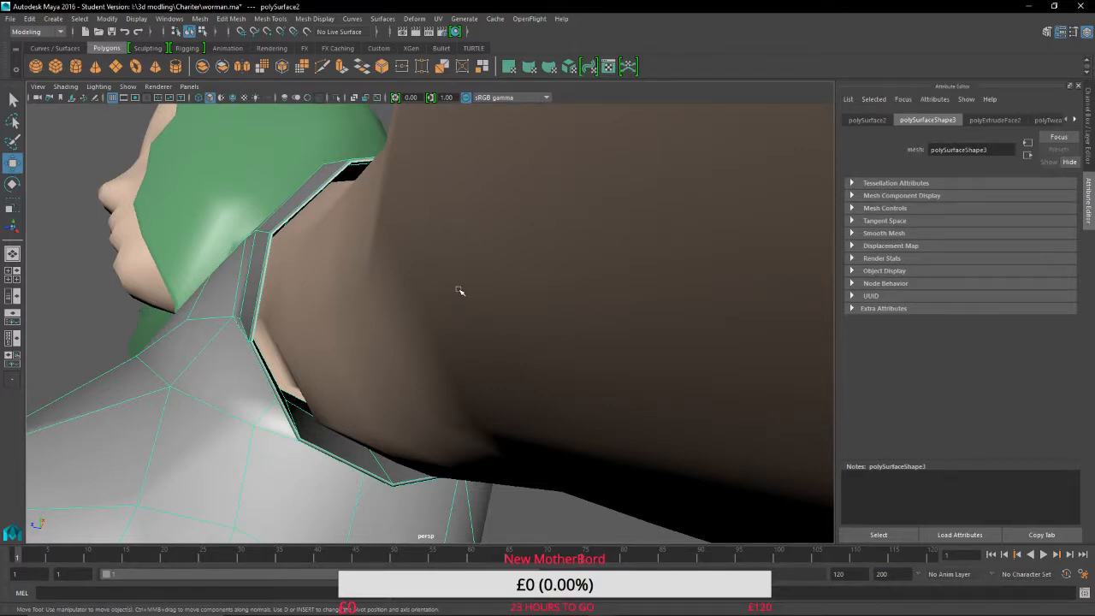
Deselect the T-shirt and save the scene, accepting the student-version notice.
{"action": "scroll", "coordinate": [459, 292], "scroll_direction": "down", "scroll_amount": 5}
{"action": "left_click_drag", "start_coordinate": [459, 291], "coordinate": [546, 331], "text": "alt"}
{"action": "left_click", "coordinate": [283, 352]}
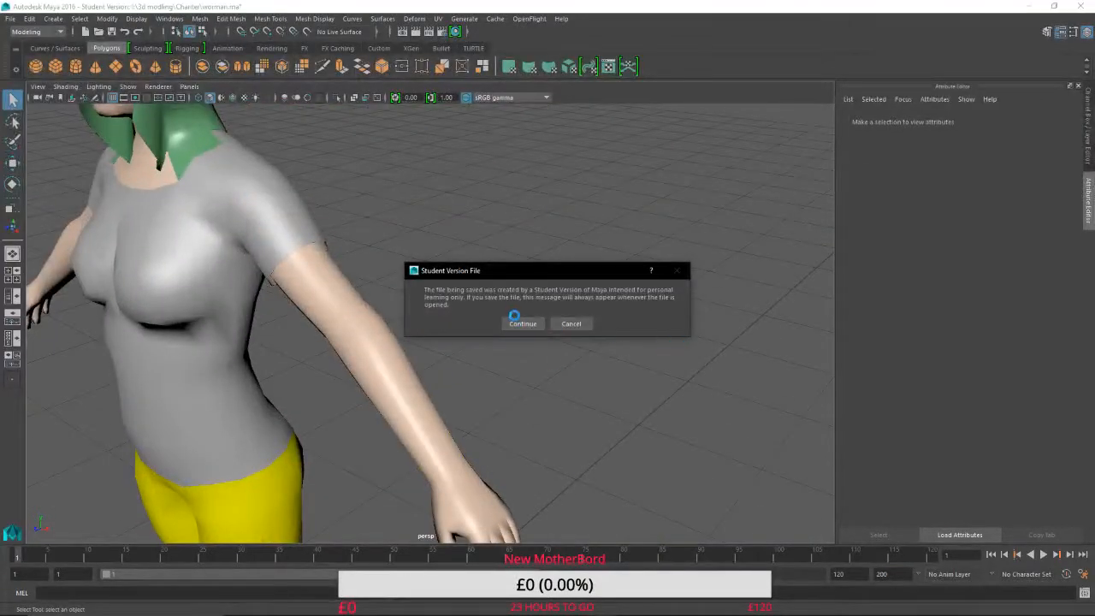
{"action": "left_click", "coordinate": [521, 321]}
Examine the shaded character's clothing from the front, then around the shoulders and neck.
{"action": "middle_click_drag", "start_coordinate": [492, 344], "coordinate": [765, 350], "text": "alt"}
{"action": "left_click_drag", "start_coordinate": [340, 410], "coordinate": [440, 386], "text": "alt"}
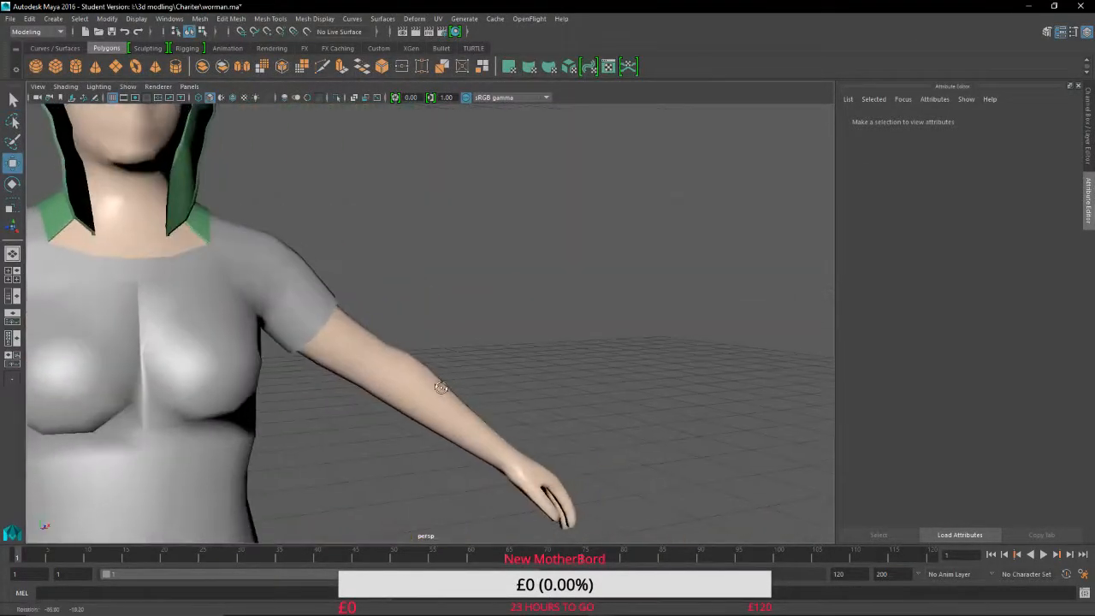
{"action": "right_click_drag", "start_coordinate": [439, 386], "coordinate": [401, 403], "text": "alt"}
{"action": "middle_click_drag", "start_coordinate": [400, 403], "coordinate": [507, 389], "text": "alt"}
{"action": "left_click_drag", "start_coordinate": [507, 389], "coordinate": [445, 398], "text": "alt"}
{"action": "mouse_move", "coordinate": [445, 399]}
{"action": "middle_mouse_down", "text": "alt"}
{"action": "mouse_move", "coordinate": [565, 457]}
{"action": "mouse_move", "coordinate": [456, 406]}
{"action": "middle_mouse_up", "text": "alt"}
{"action": "left_click_drag", "start_coordinate": [456, 406], "coordinate": [471, 403], "text": "alt"}
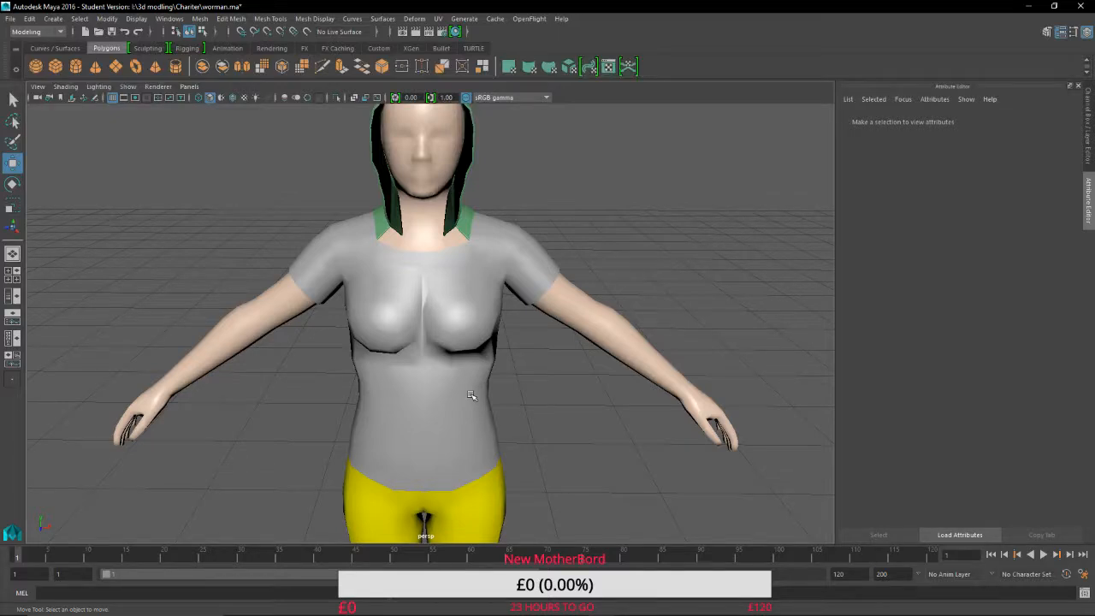
{"action": "scroll", "coordinate": [471, 283], "scroll_direction": "up", "scroll_amount": 6}
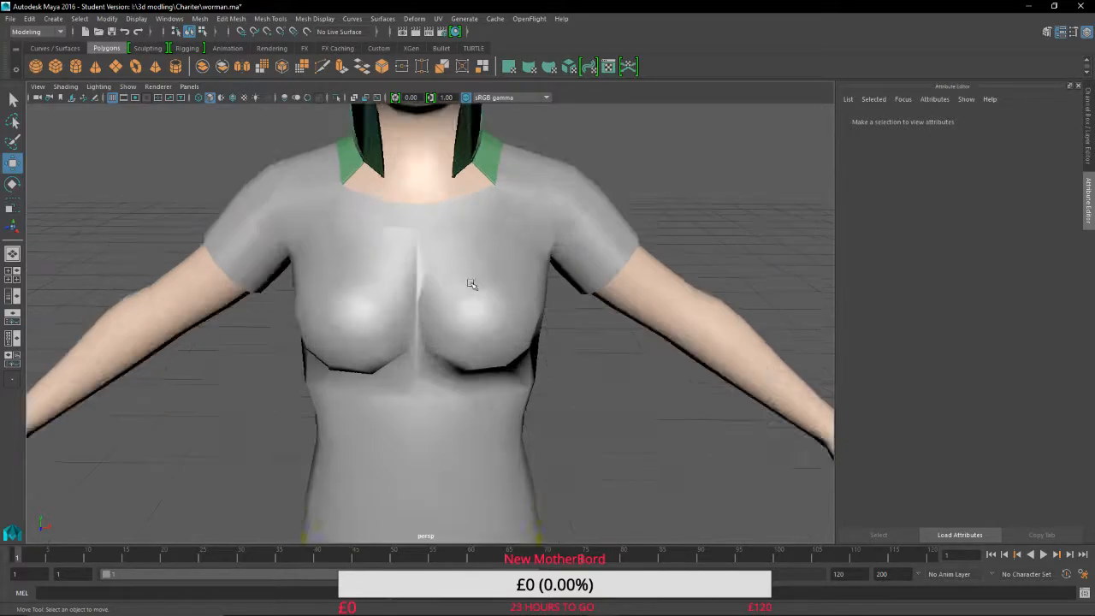
{"action": "middle_click_drag", "start_coordinate": [472, 283], "coordinate": [437, 448], "text": "alt"}
{"action": "left_click_drag", "start_coordinate": [438, 448], "coordinate": [594, 434], "text": "alt"}
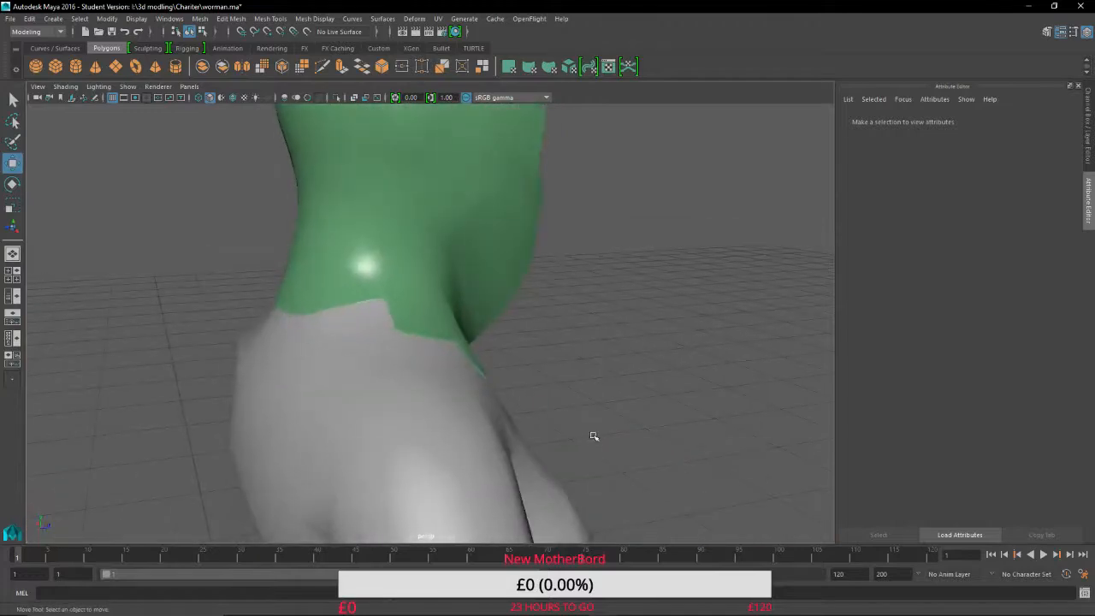
Select the hood and examine its mesh from the side and the front.
{"action": "left_click", "coordinate": [366, 269]}
{"action": "left_click_drag", "start_coordinate": [472, 295], "coordinate": [398, 411], "text": "alt"}
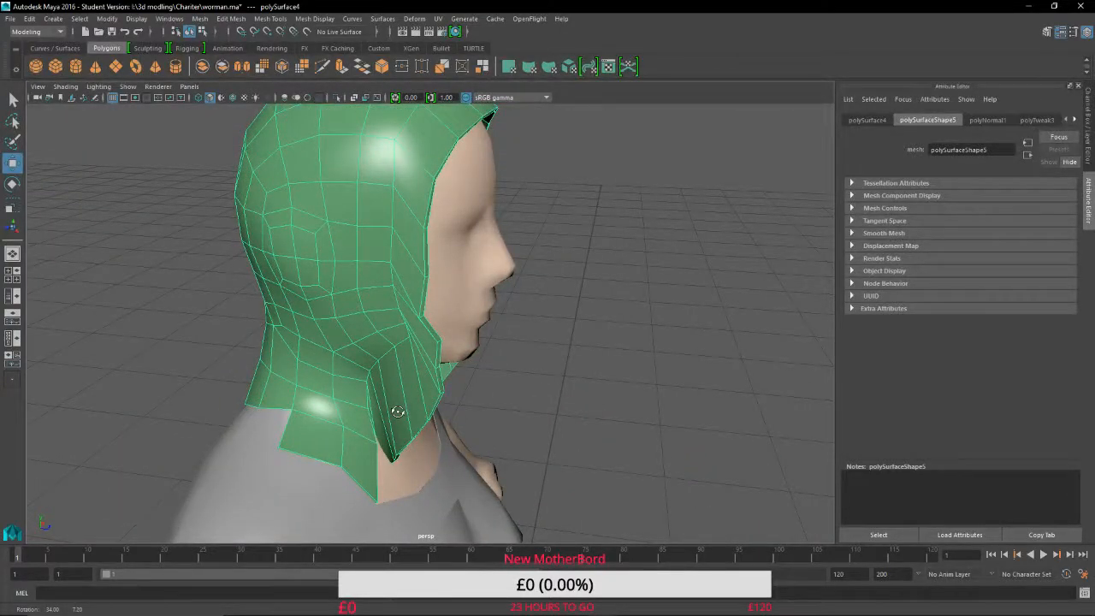
{"action": "left_click_drag", "start_coordinate": [394, 407], "coordinate": [428, 439], "text": "alt"}
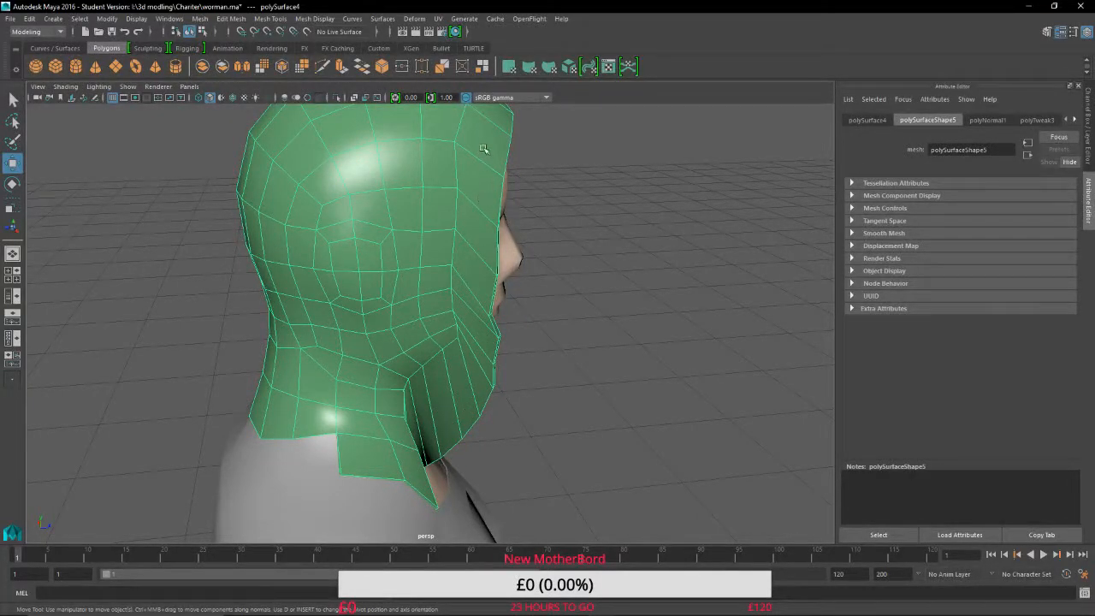
{"action": "left_click_drag", "start_coordinate": [497, 242], "coordinate": [331, 225], "text": "alt"}
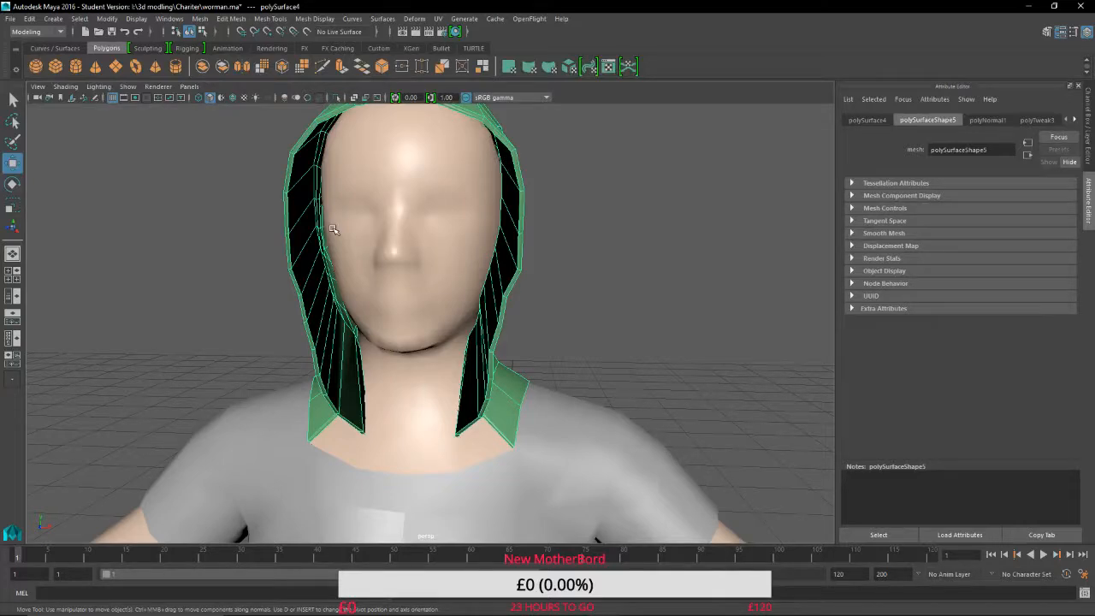
{"action": "scroll", "coordinate": [333, 230], "scroll_direction": "down", "scroll_amount": 8}
{"action": "scroll", "coordinate": [453, 334], "scroll_direction": "up", "scroll_amount": 4}
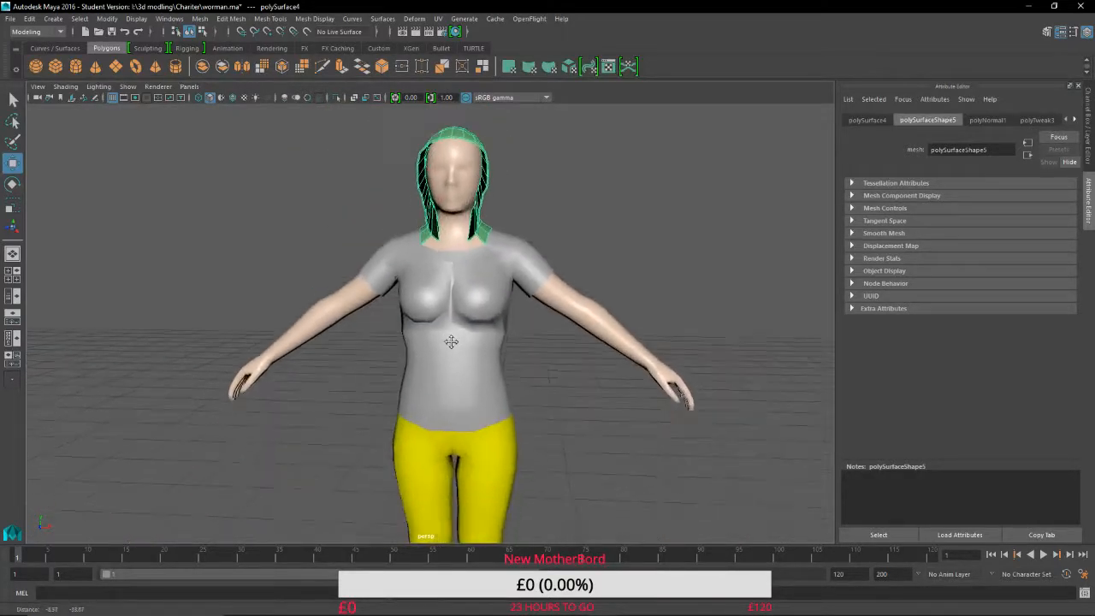
Select the T-shirt and the yellow trousers alternately to check them as separate meshes, and clear the selection.
{"action": "left_click", "coordinate": [458, 309]}
{"action": "middle_click_drag", "start_coordinate": [480, 326], "coordinate": [518, 321], "text": "alt"}
{"action": "mouse_move", "coordinate": [518, 321]}
{"action": "left_mouse_down", "text": "alt"}
{"action": "mouse_move", "coordinate": [804, 334]}
{"action": "mouse_move", "coordinate": [812, 359]}
{"action": "mouse_move", "coordinate": [590, 367]}
{"action": "mouse_move", "coordinate": [519, 384]}
{"action": "mouse_move", "coordinate": [421, 319]}
{"action": "mouse_move", "coordinate": [521, 310]}
{"action": "left_mouse_up", "text": "alt"}
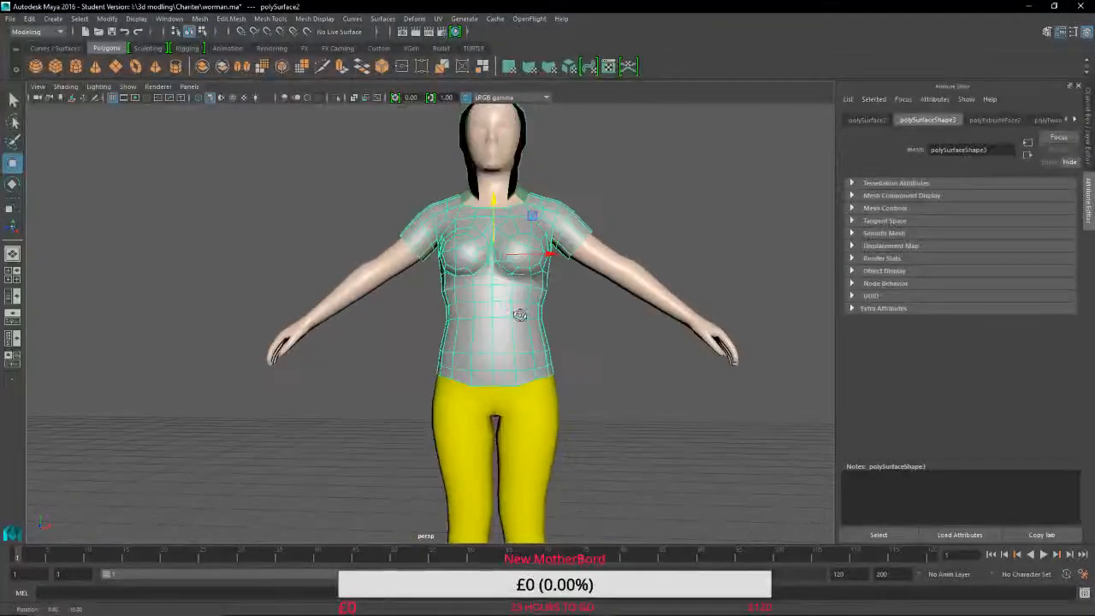
{"action": "left_click", "coordinate": [534, 409]}
{"action": "left_click", "coordinate": [530, 365]}
{"action": "left_click", "coordinate": [557, 420]}
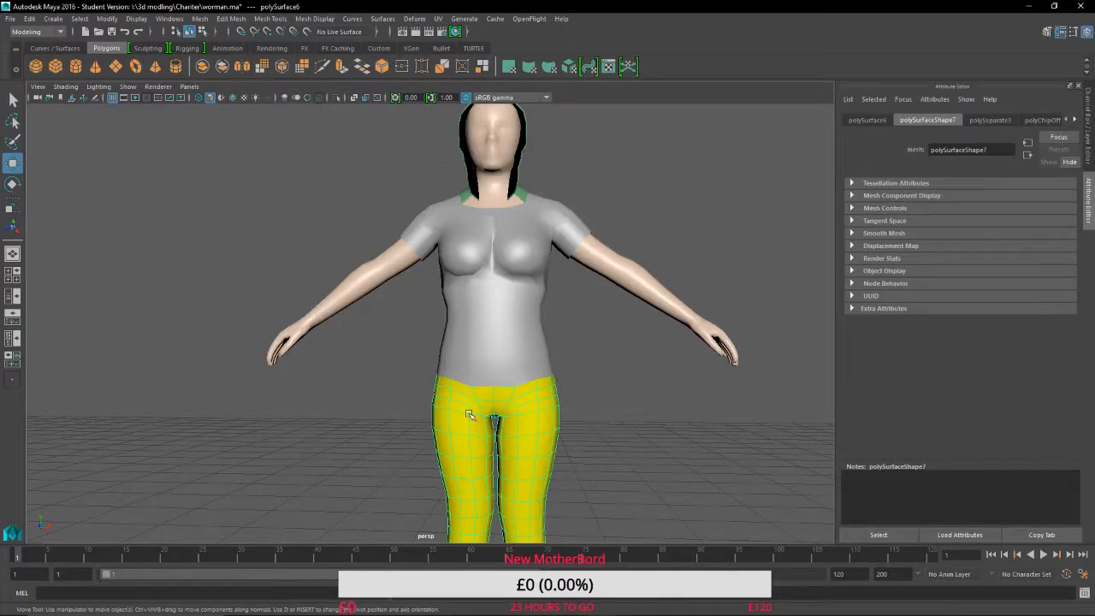
{"action": "left_click", "coordinate": [516, 348]}
{"action": "left_click", "coordinate": [541, 402]}
{"action": "left_click", "coordinate": [533, 364]}
{"action": "left_click", "coordinate": [548, 402]}
{"action": "left_click", "coordinate": [537, 354]}
{"action": "left_click", "coordinate": [545, 400]}
{"action": "left_click", "coordinate": [526, 354]}
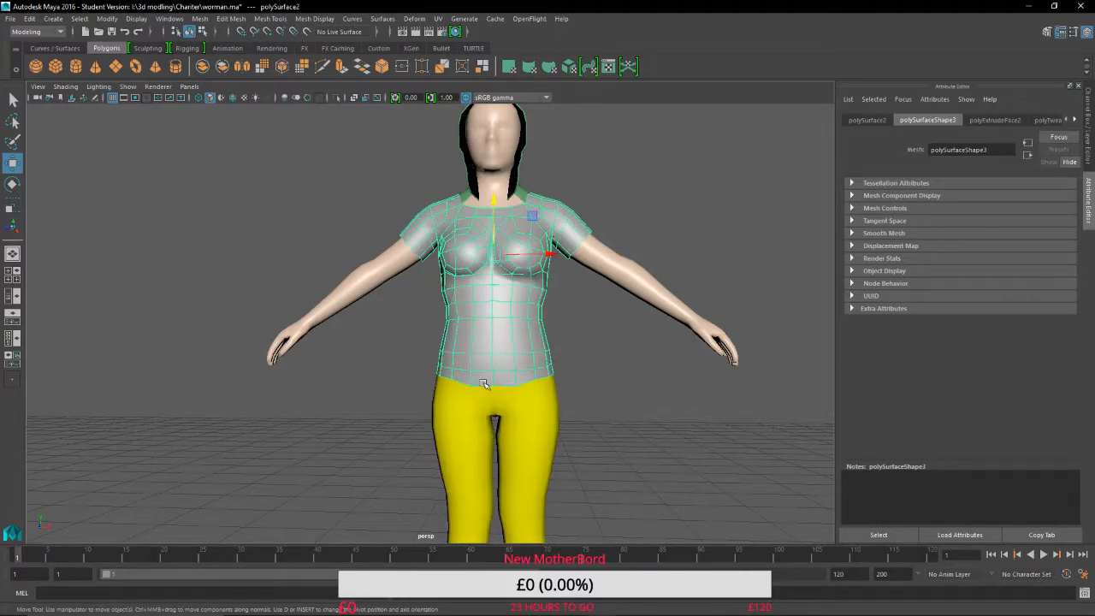
{"action": "left_click", "coordinate": [527, 415]}
{"action": "left_click", "coordinate": [519, 333]}
{"action": "left_click", "coordinate": [526, 396]}
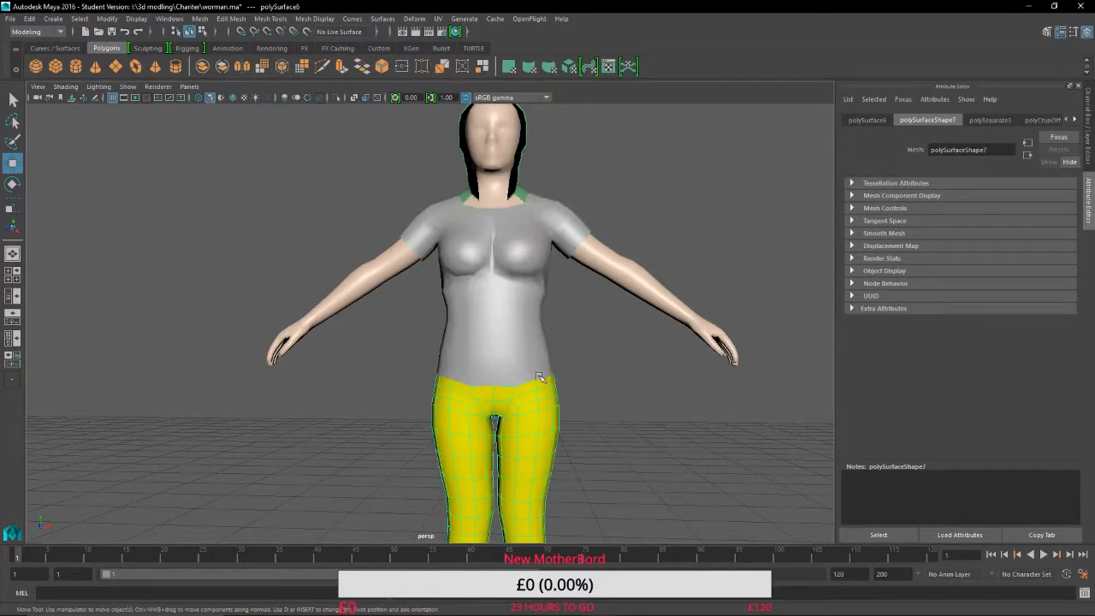
{"action": "left_click", "coordinate": [528, 342]}
{"action": "left_click", "coordinate": [635, 278]}
{"action": "left_click", "coordinate": [636, 368]}
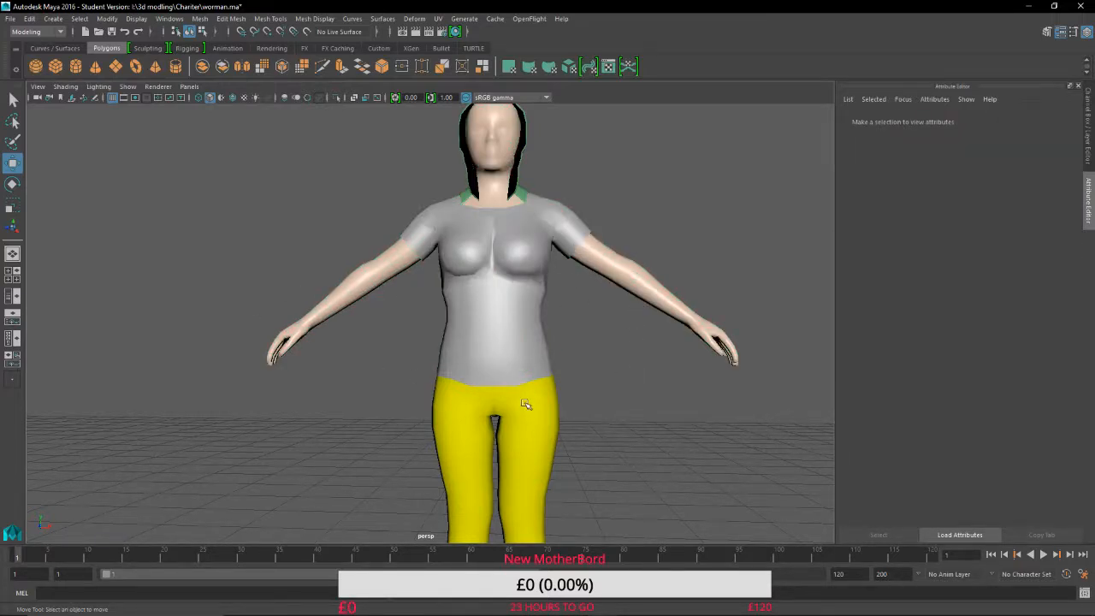
Select the hood to check it as a separate mesh, clear the selection and view the upper body.
{"action": "left_click", "coordinate": [517, 175]}
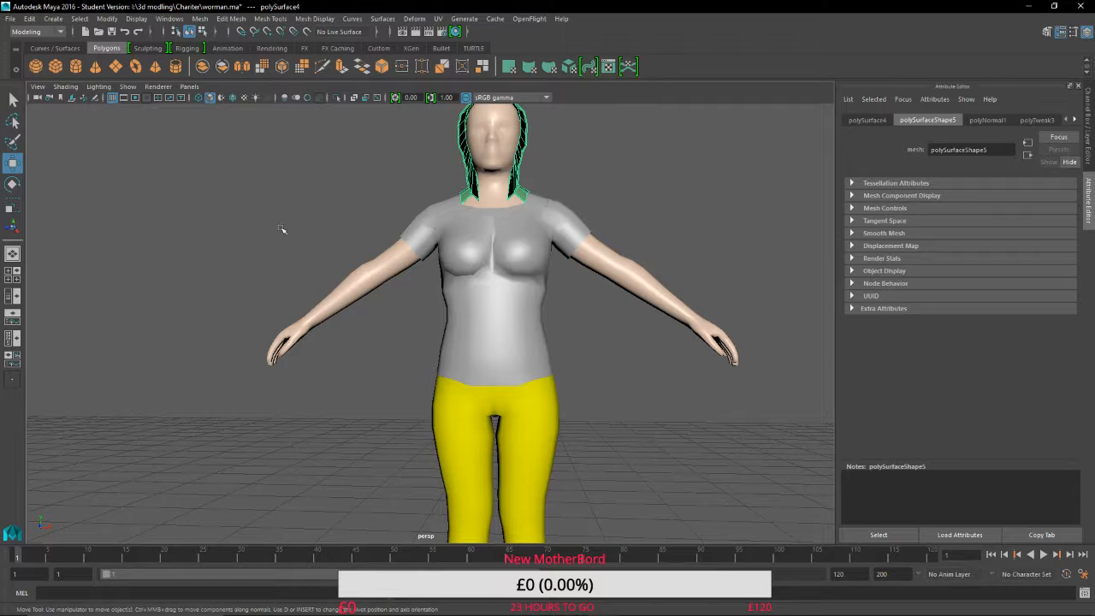
{"action": "middle_click_drag", "start_coordinate": [609, 176], "coordinate": [445, 321], "text": "alt"}
{"action": "left_click_drag", "start_coordinate": [445, 321], "coordinate": [513, 274], "text": "alt"}
{"action": "left_click", "coordinate": [513, 274]}
{"action": "scroll", "coordinate": [587, 246], "scroll_direction": "up", "scroll_amount": 5}
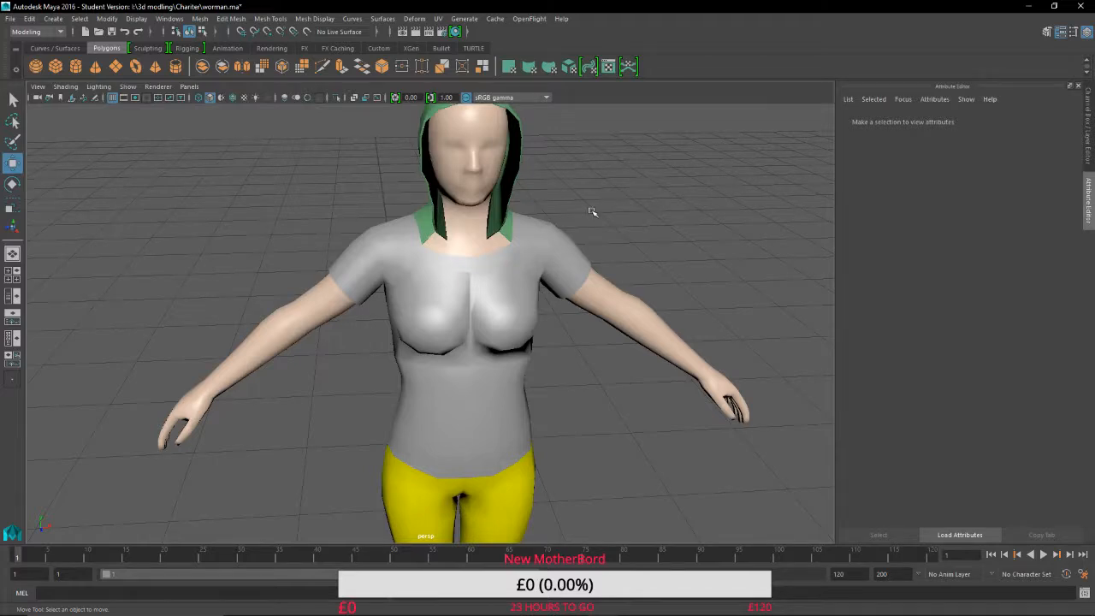
{"action": "left_click_drag", "start_coordinate": [591, 210], "coordinate": [544, 271], "text": "alt"}
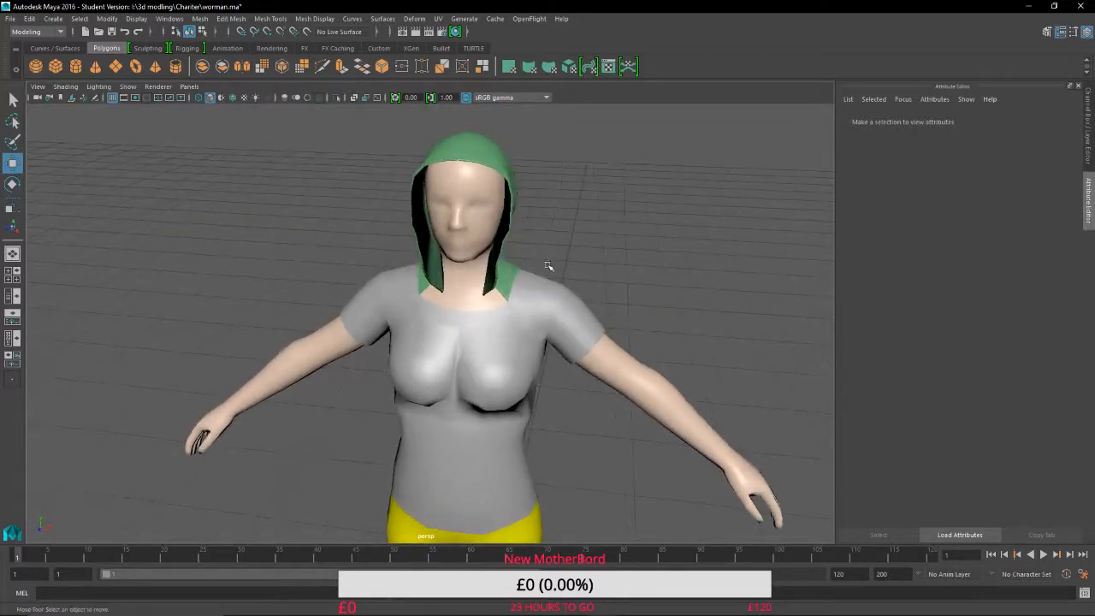
{"action": "scroll", "coordinate": [551, 266], "scroll_direction": "up", "scroll_amount": 2}
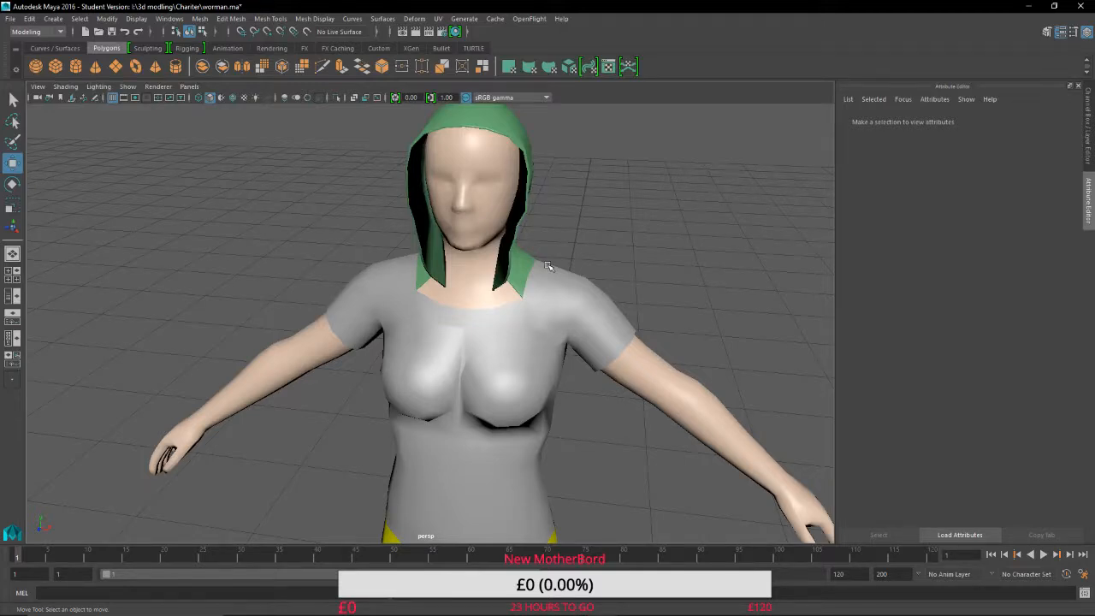
Export only the hood as an FBX file named Hood into the 3d modling\Chariter\FBX folder.
{"action": "left_click", "coordinate": [502, 128]}
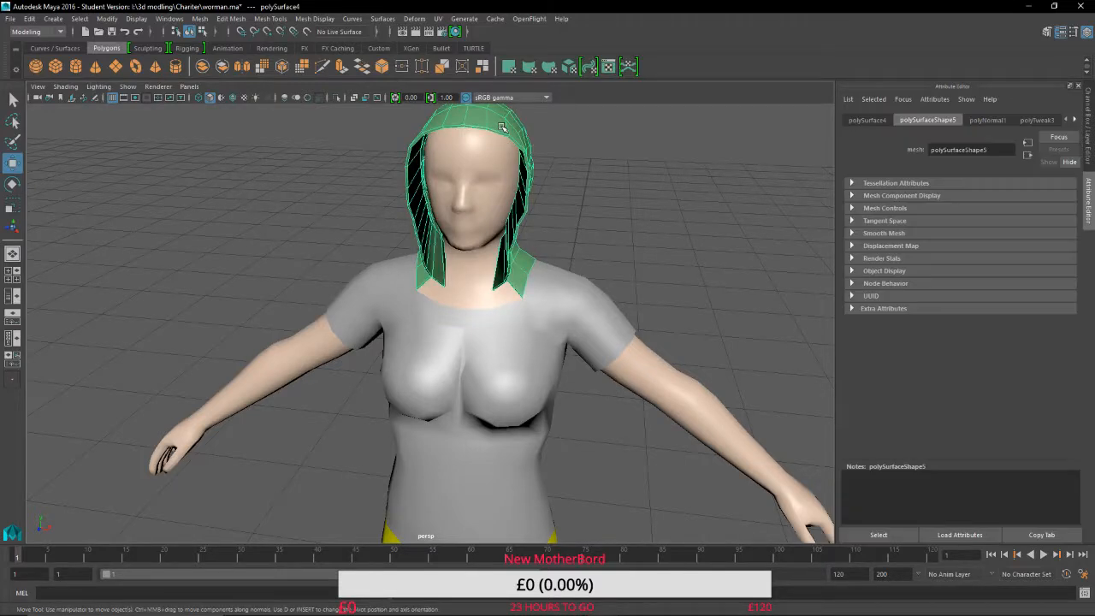
{"action": "left_click", "coordinate": [11, 18]}
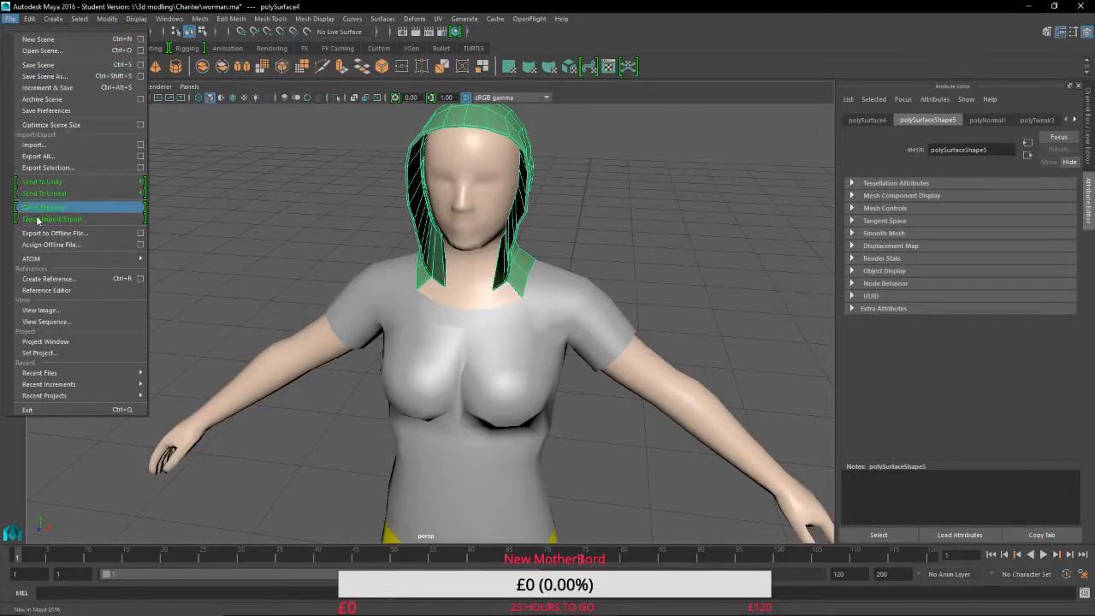
{"action": "left_click", "coordinate": [54, 164]}
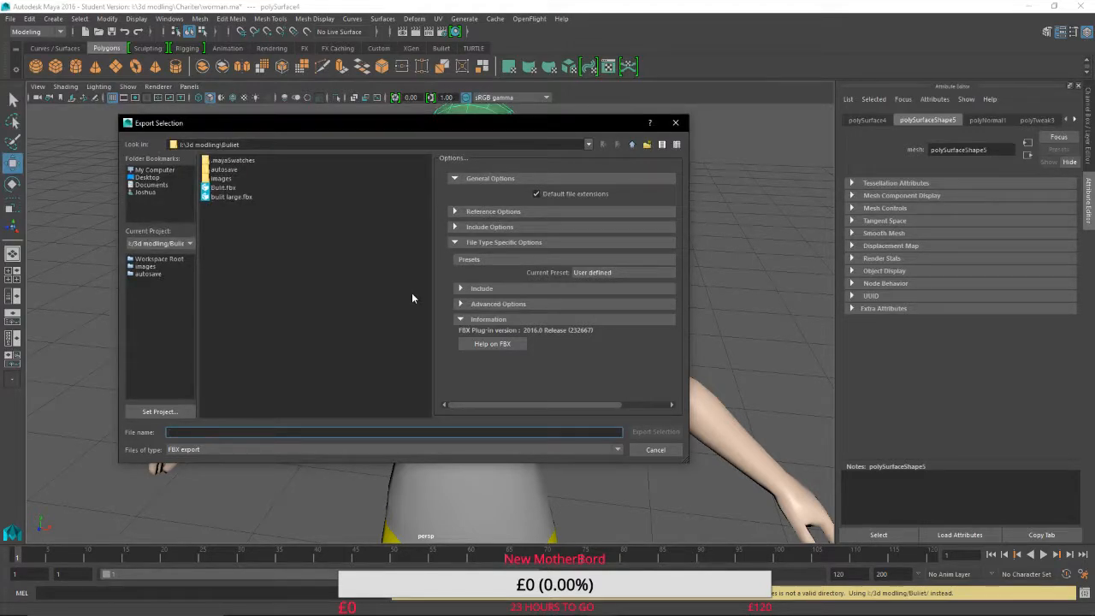
{"action": "left_click", "coordinate": [631, 146]}
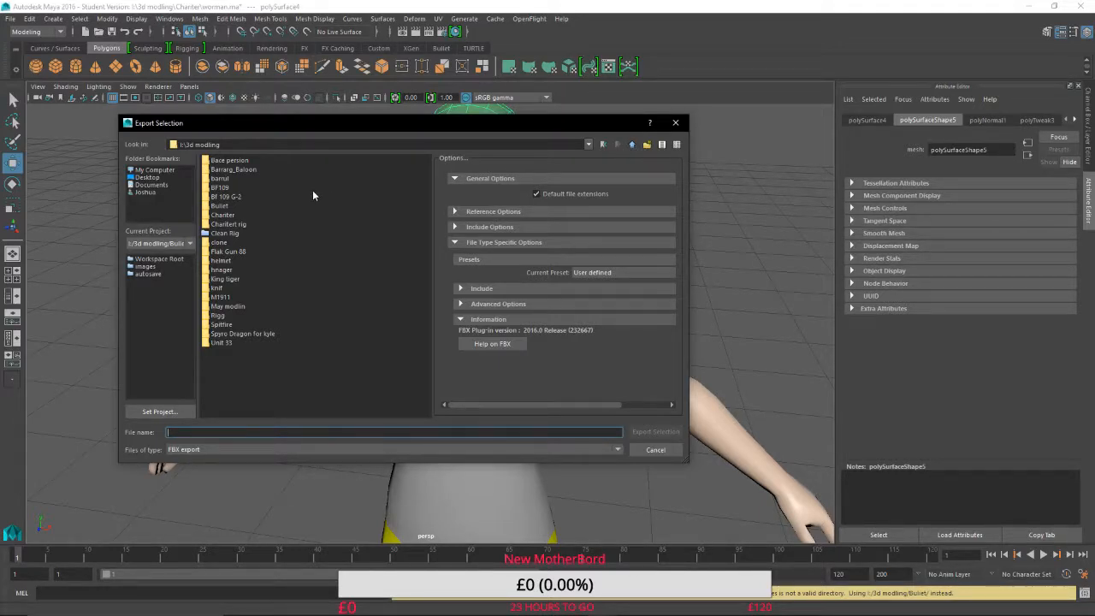
{"action": "double_click", "coordinate": [236, 216]}
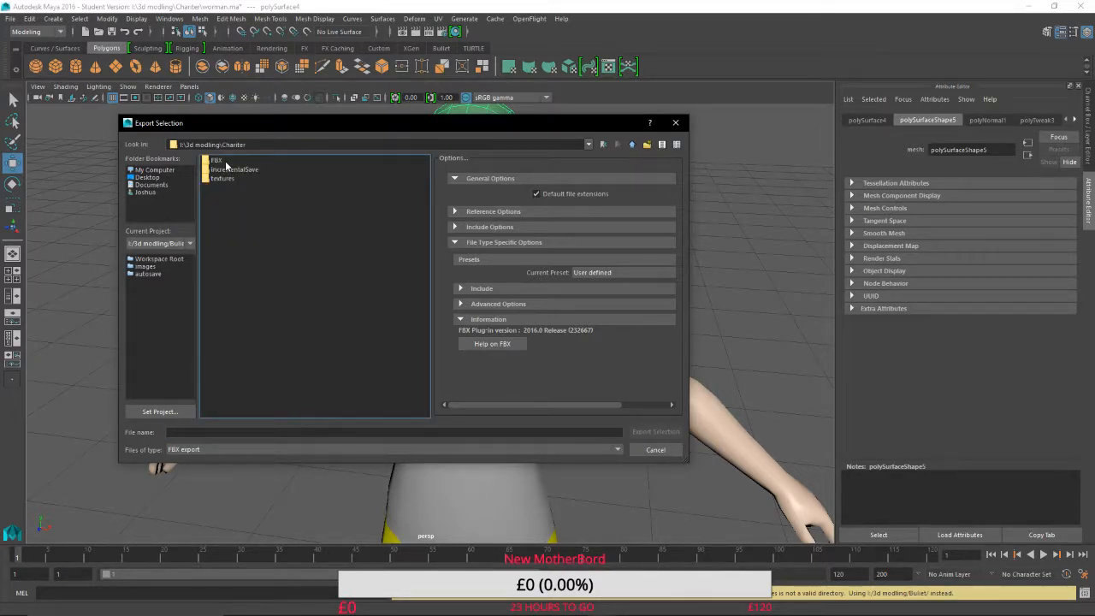
{"action": "double_click", "coordinate": [216, 160]}
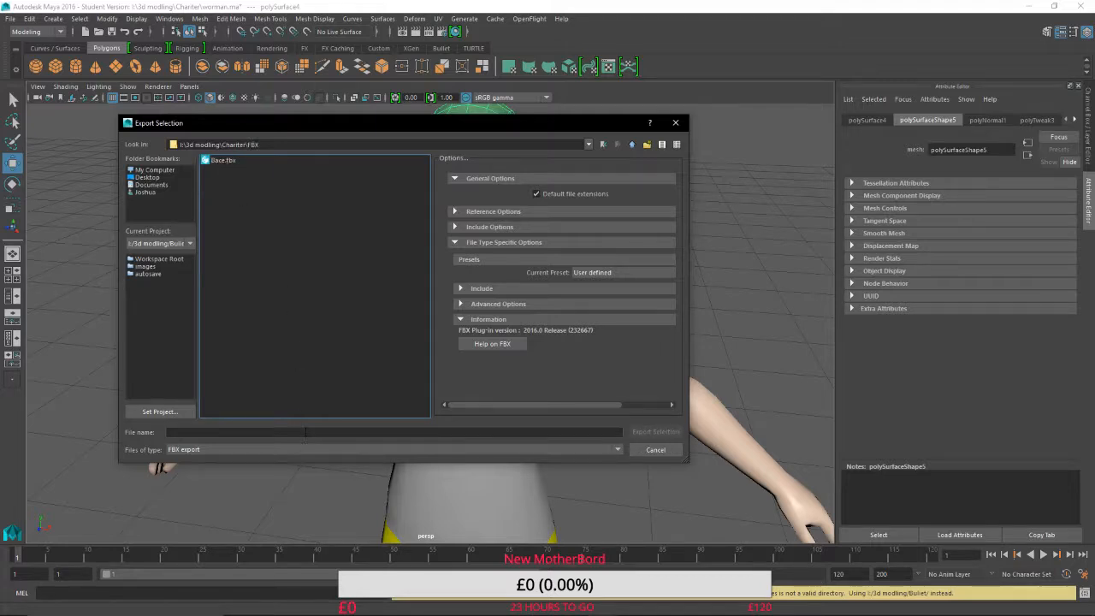
{"action": "left_click", "coordinate": [305, 432]}
{"action": "type", "text": "Hood"}
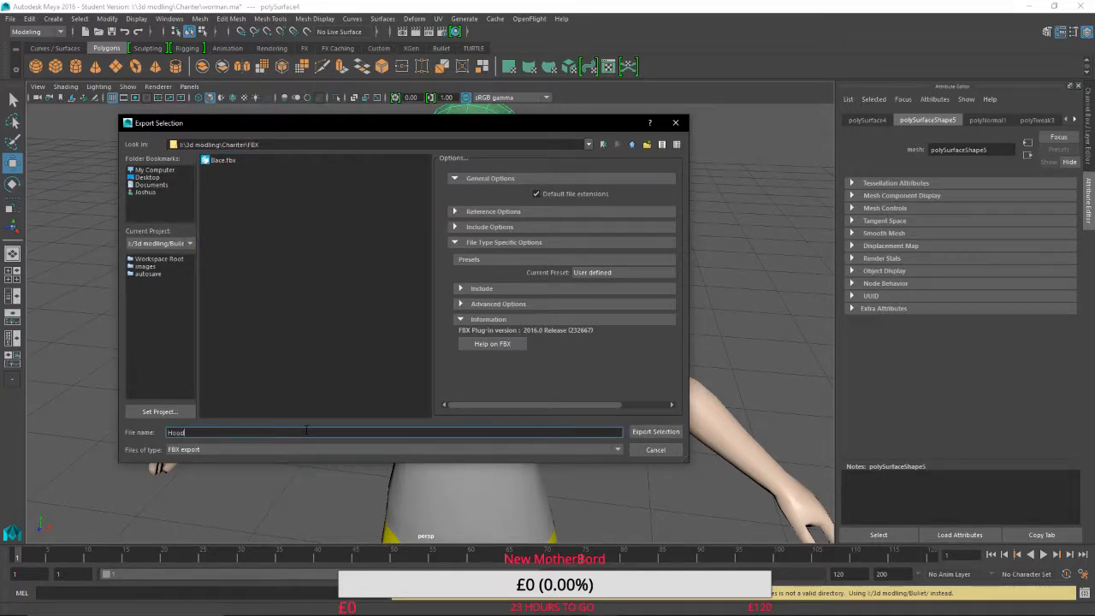
{"action": "left_click", "coordinate": [656, 432]}
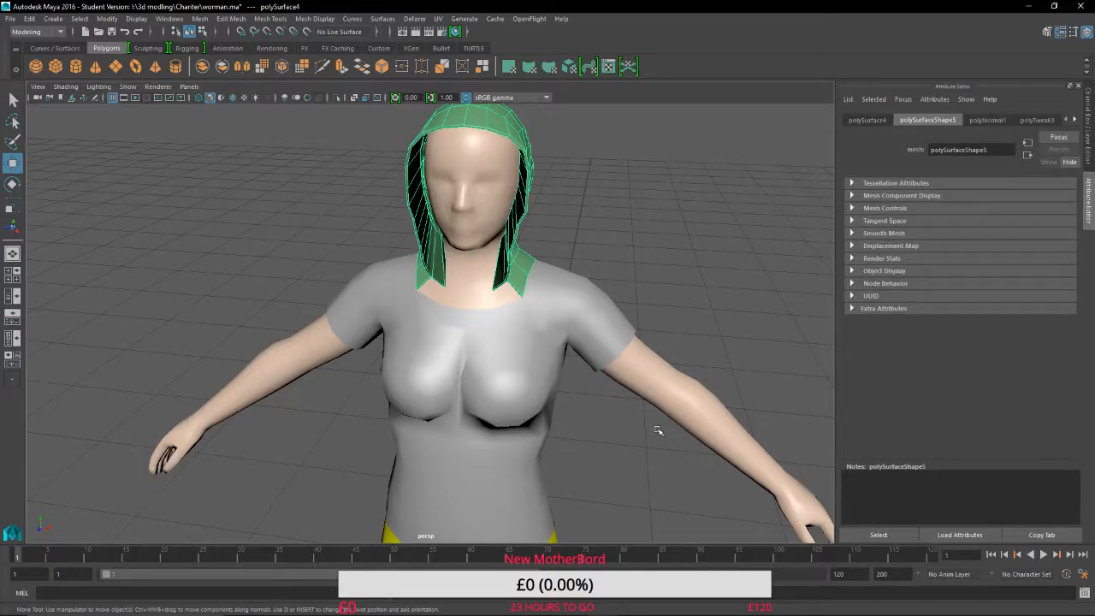
Export only the grey T-shirt as an FBX file named Top into the 3d modling\Chariter\FBX folder.
{"action": "left_click", "coordinate": [657, 431]}
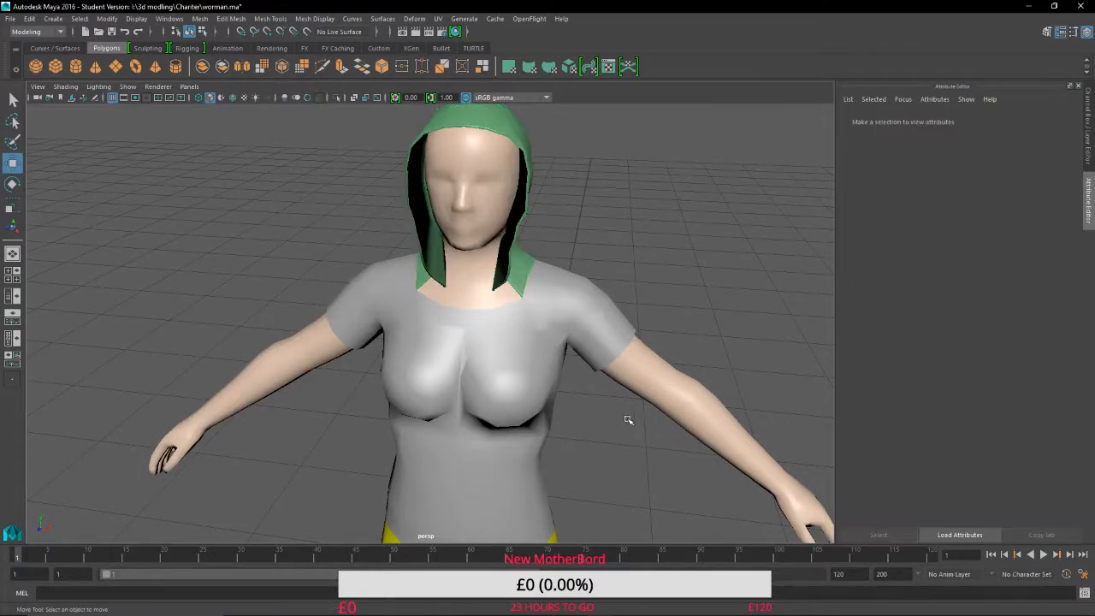
{"action": "middle_click_drag", "start_coordinate": [624, 419], "coordinate": [576, 365], "text": "alt"}
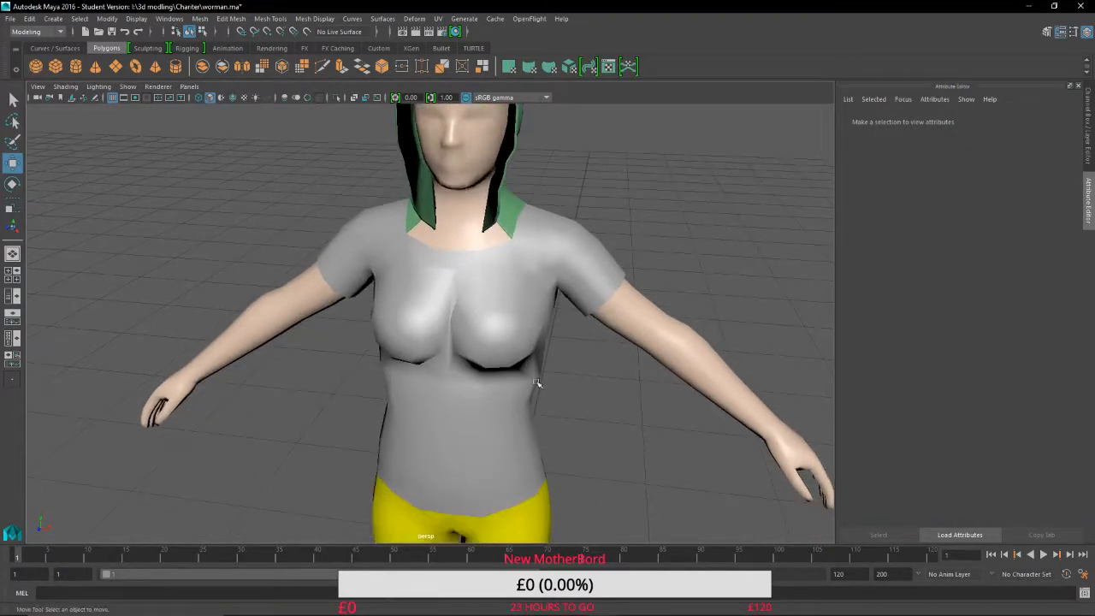
{"action": "left_click", "coordinate": [504, 351]}
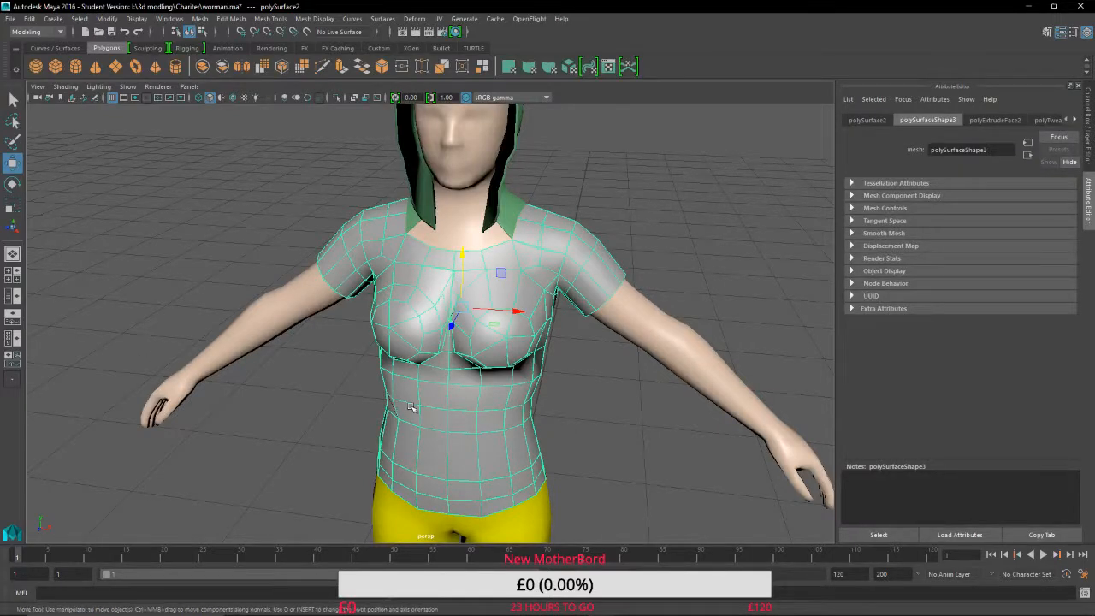
{"action": "left_click", "coordinate": [10, 18]}
{"action": "left_click", "coordinate": [50, 168]}
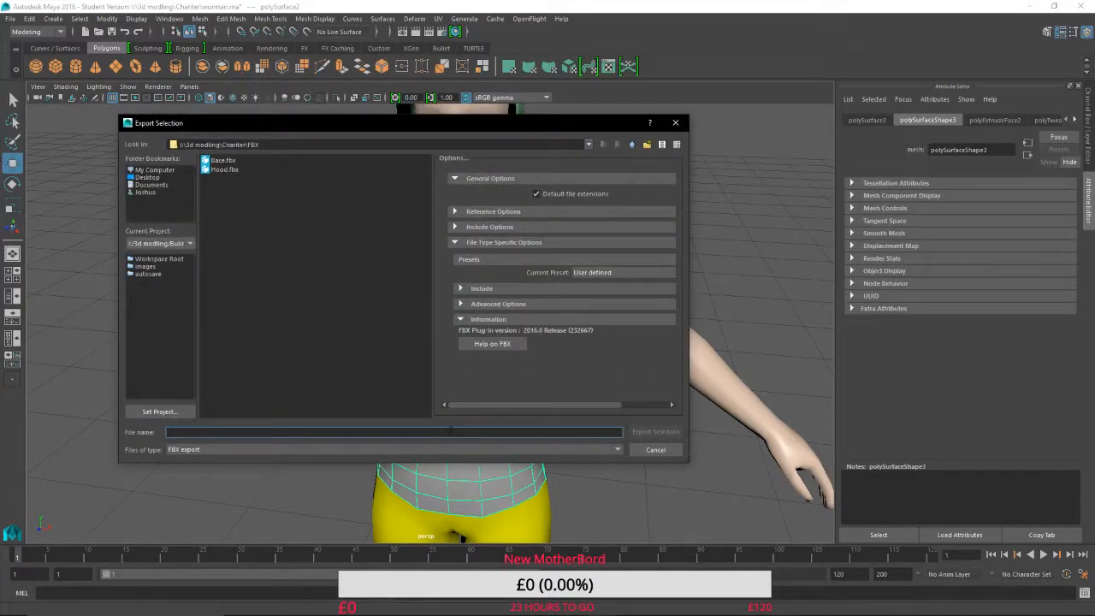
{"action": "type", "text": "Top"}
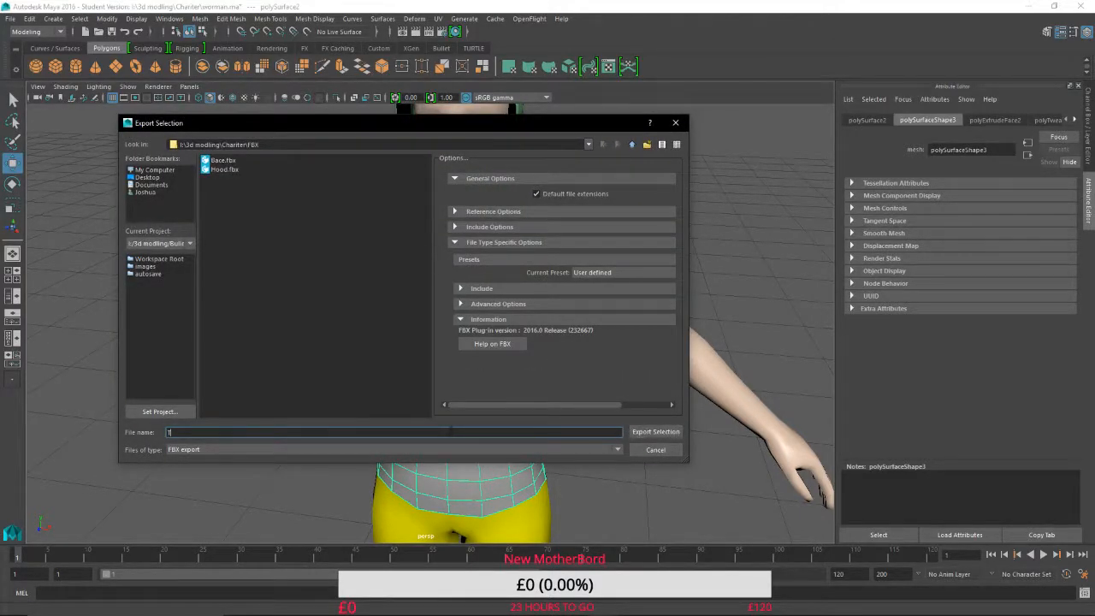
{"action": "left_click", "coordinate": [656, 432]}
Export only the yellow trousers as an FBX file named Bottom into the same FBX folder, and clear the selection.
{"action": "middle_click_drag", "start_coordinate": [662, 450], "coordinate": [548, 405], "text": "alt"}
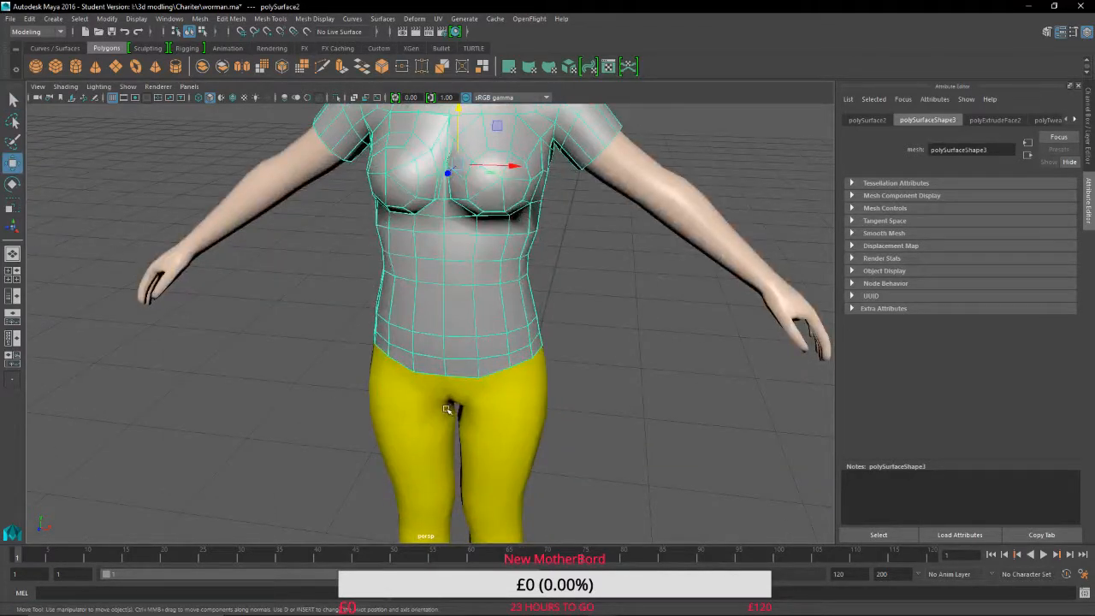
{"action": "left_click", "coordinate": [492, 408]}
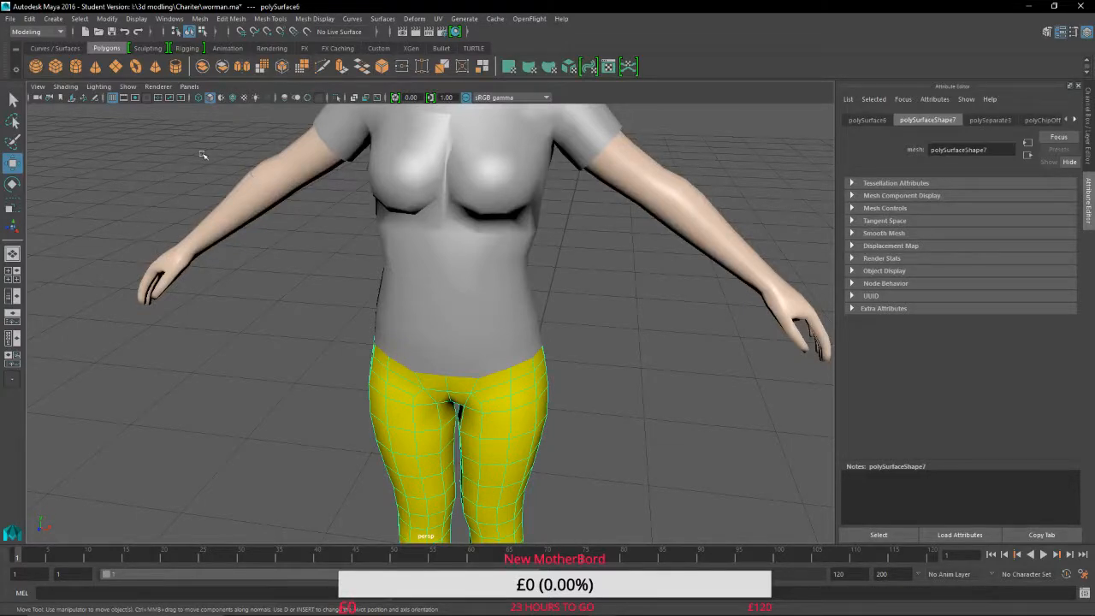
{"action": "left_click", "coordinate": [17, 21]}
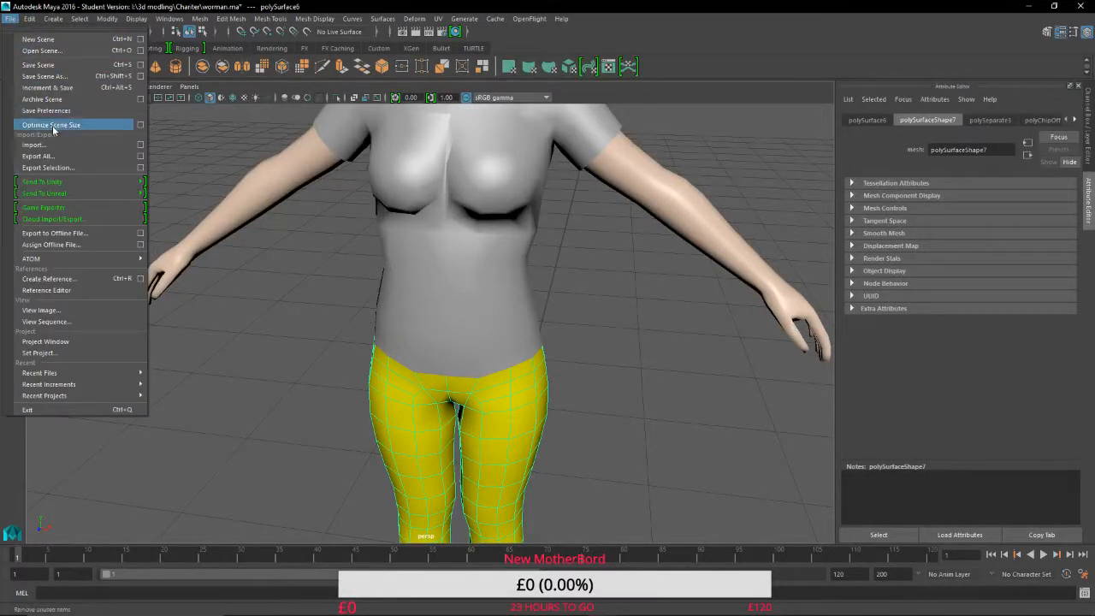
{"action": "left_click", "coordinate": [73, 168]}
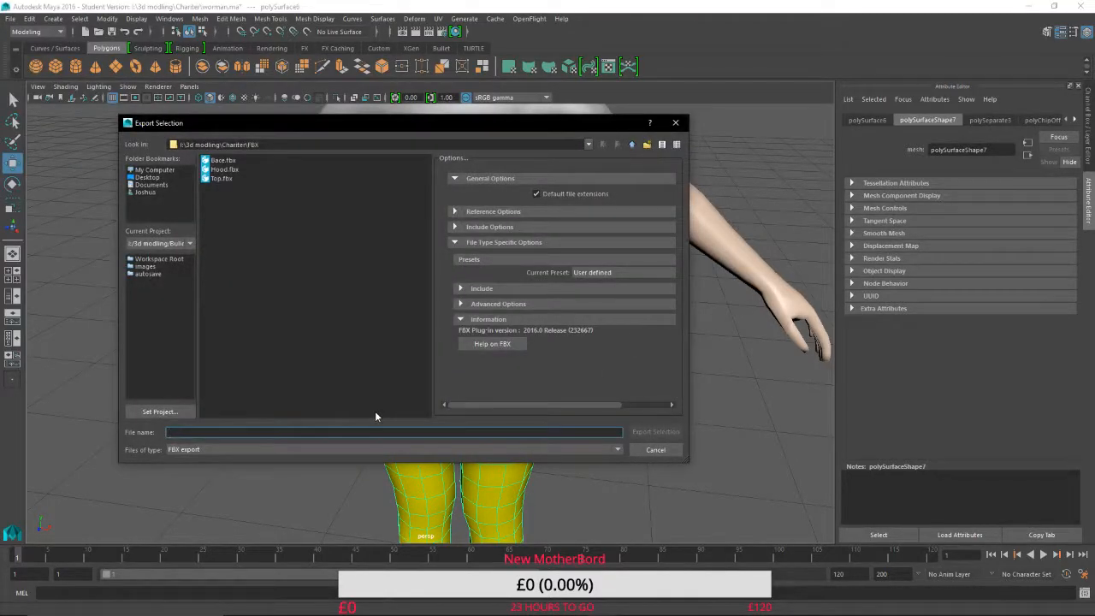
{"action": "type", "text": "Bo"}
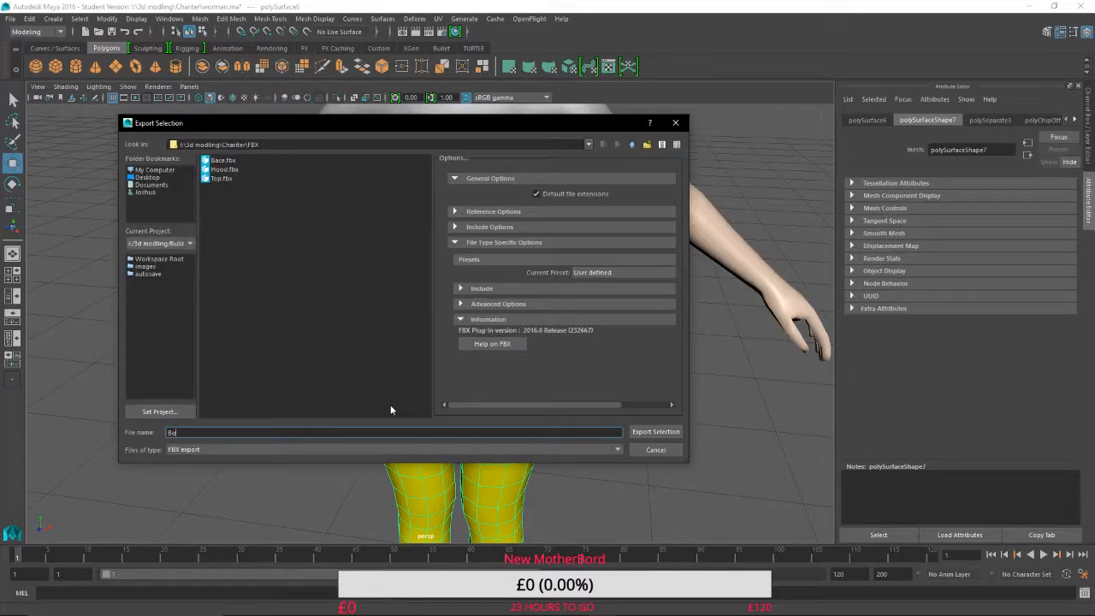
{"action": "key", "text": "BackSpace"}
{"action": "key", "text": "BackSpace"}
{"action": "type", "text": "Bottom"}
{"action": "left_click", "coordinate": [676, 431]}
{"action": "left_click", "coordinate": [607, 403]}
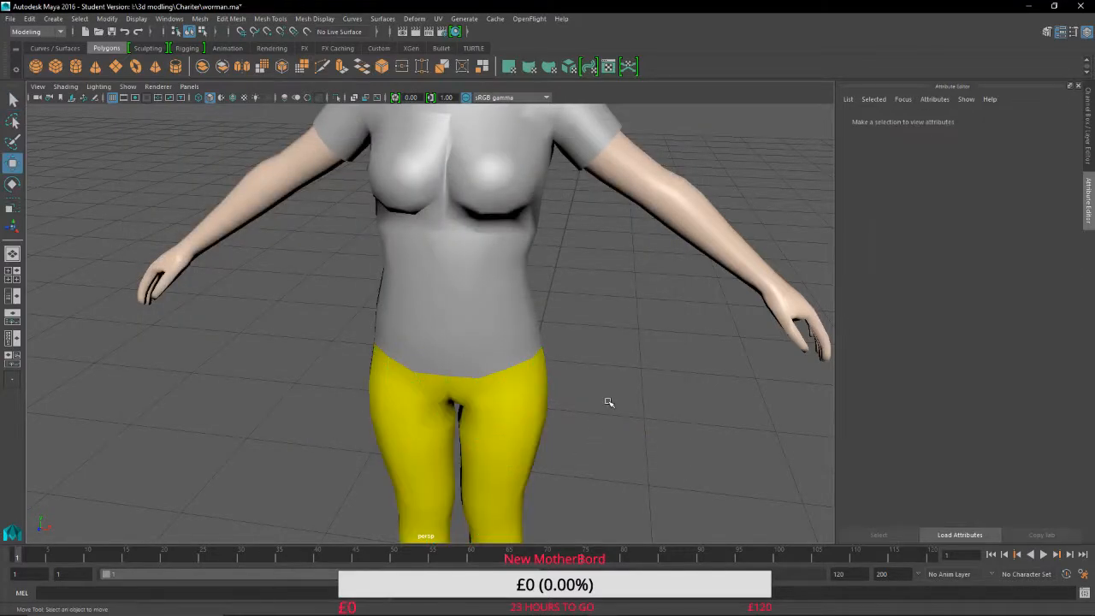
Bring the clothed character from head to thighs into view and save the scene.
{"action": "right_click_drag", "start_coordinate": [607, 403], "coordinate": [623, 302], "text": "alt"}
{"action": "middle_click_drag", "start_coordinate": [597, 219], "coordinate": [572, 352], "text": "alt"}
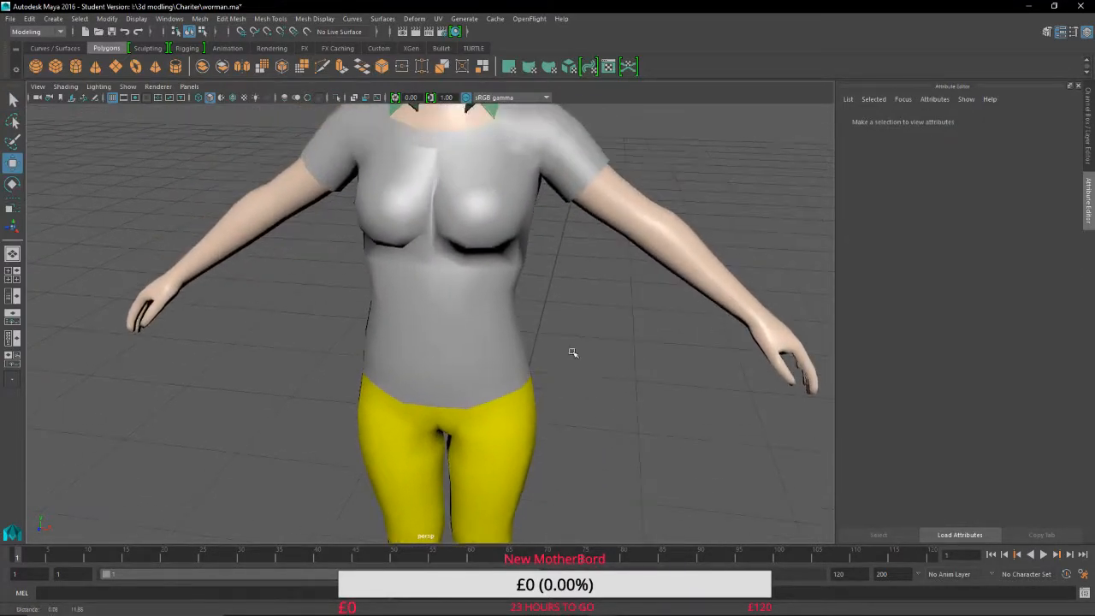
{"action": "left_click_drag", "start_coordinate": [573, 351], "coordinate": [579, 284], "text": "alt"}
{"action": "middle_click_drag", "start_coordinate": [579, 285], "coordinate": [576, 467], "text": "alt"}
{"action": "scroll", "coordinate": [579, 320], "scroll_direction": "down", "scroll_amount": 6}
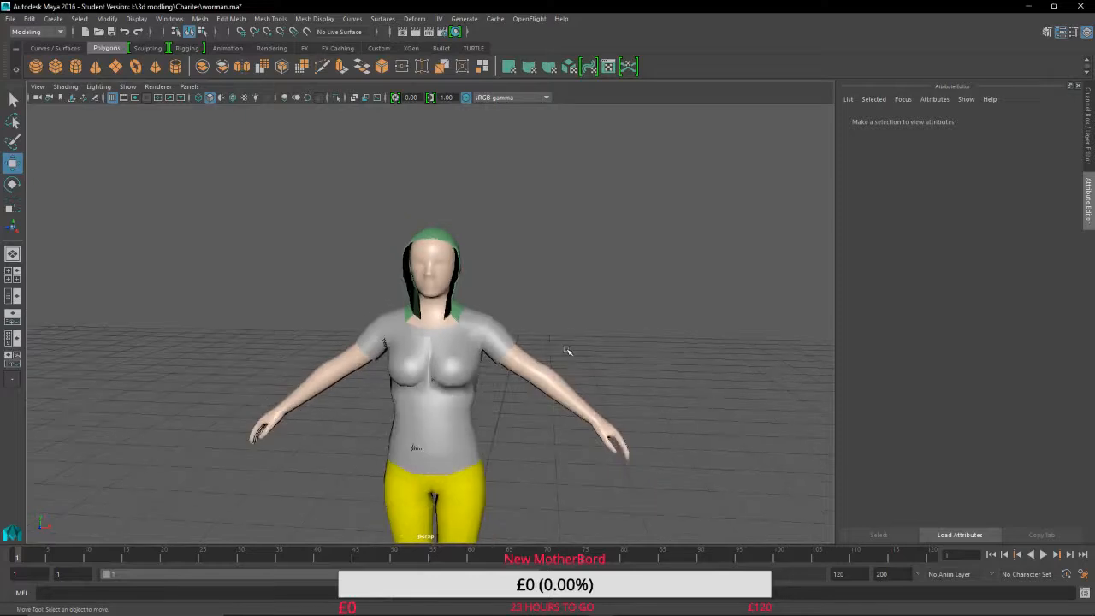
{"action": "key", "text": "ctrl+s"}
{"action": "left_click", "coordinate": [530, 323]}
Minimise Maya and rewind the song Peace in the meadows copy to its start in the music player.
{"action": "left_click", "coordinate": [1028, 6]}
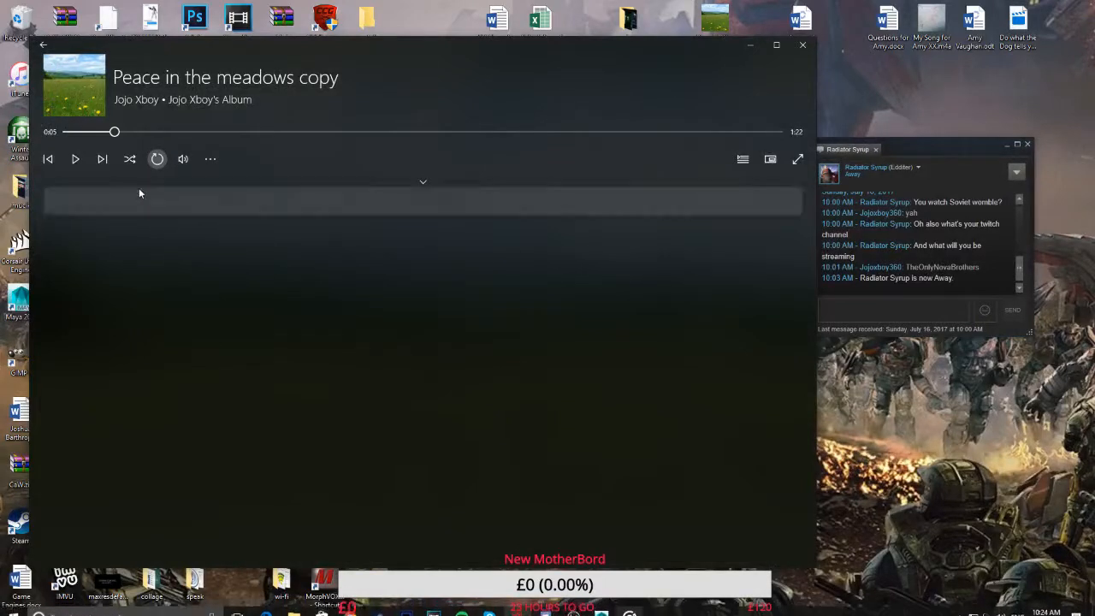
{"action": "left_click", "coordinate": [80, 160]}
{"action": "left_click_drag", "start_coordinate": [114, 132], "coordinate": [34, 135]}
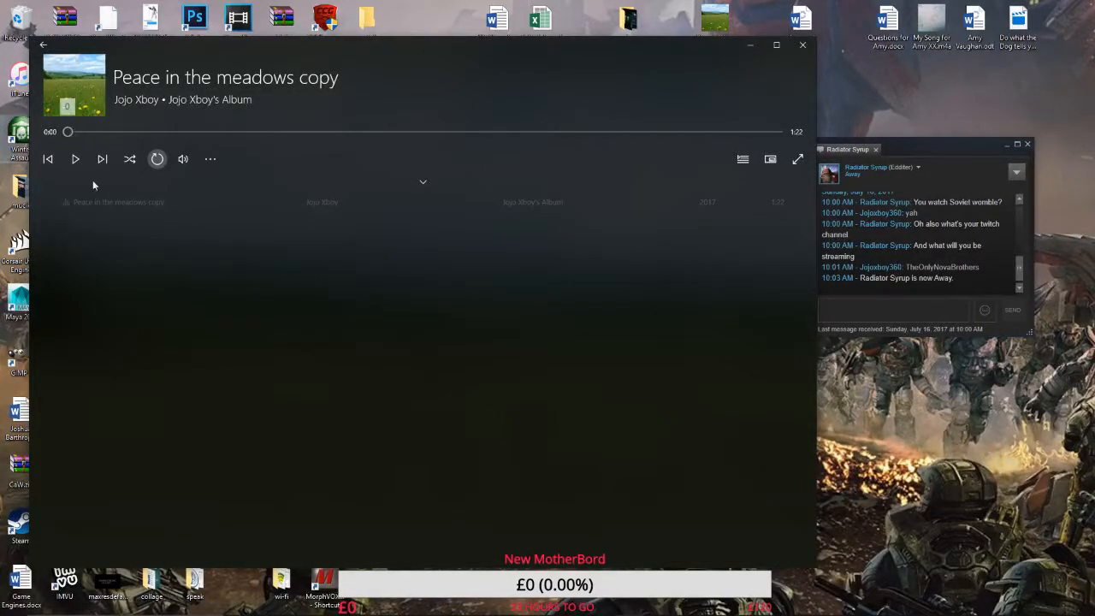
Switch to Chrome and open the live stream How to Animate - Model - Texture + Giveaway!!! from youtube.com in a new tab.
{"action": "mouse_move", "coordinate": [651, 613]}
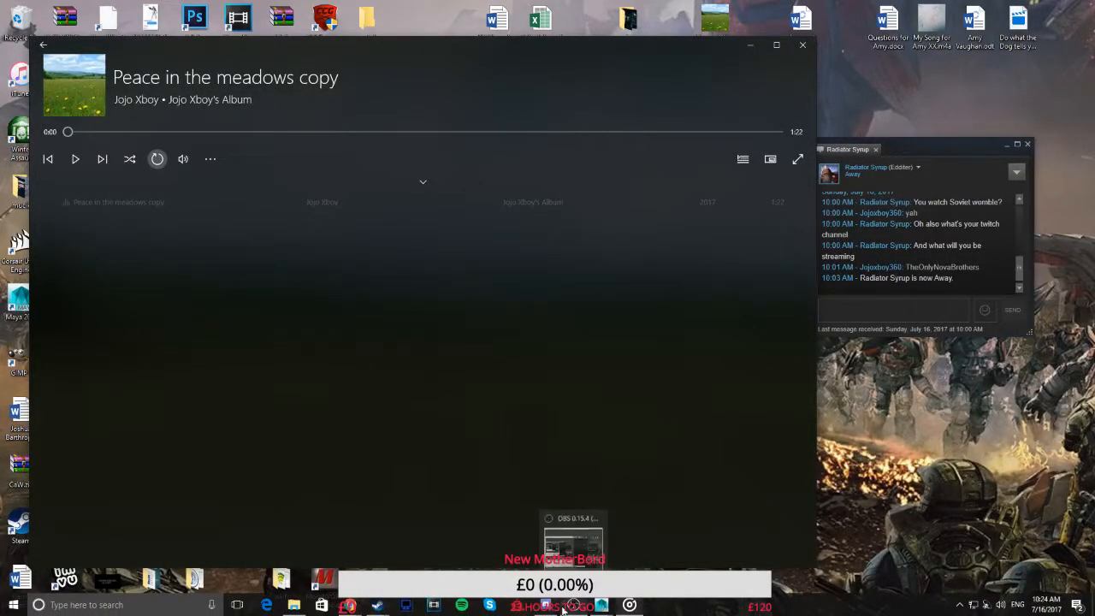
{"action": "mouse_move", "coordinate": [342, 603]}
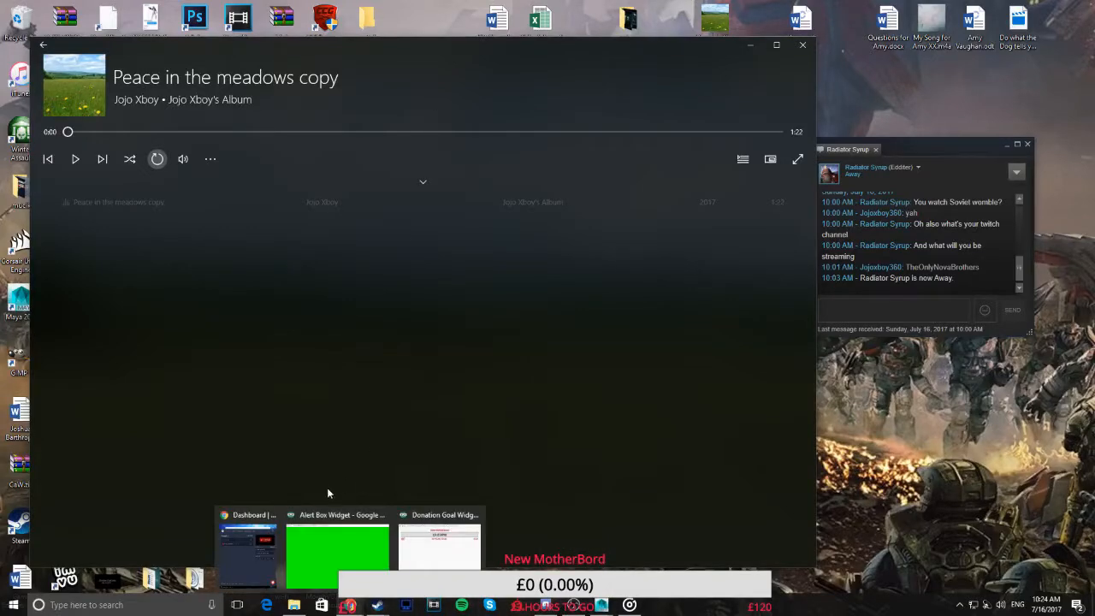
{"action": "left_click", "coordinate": [230, 564]}
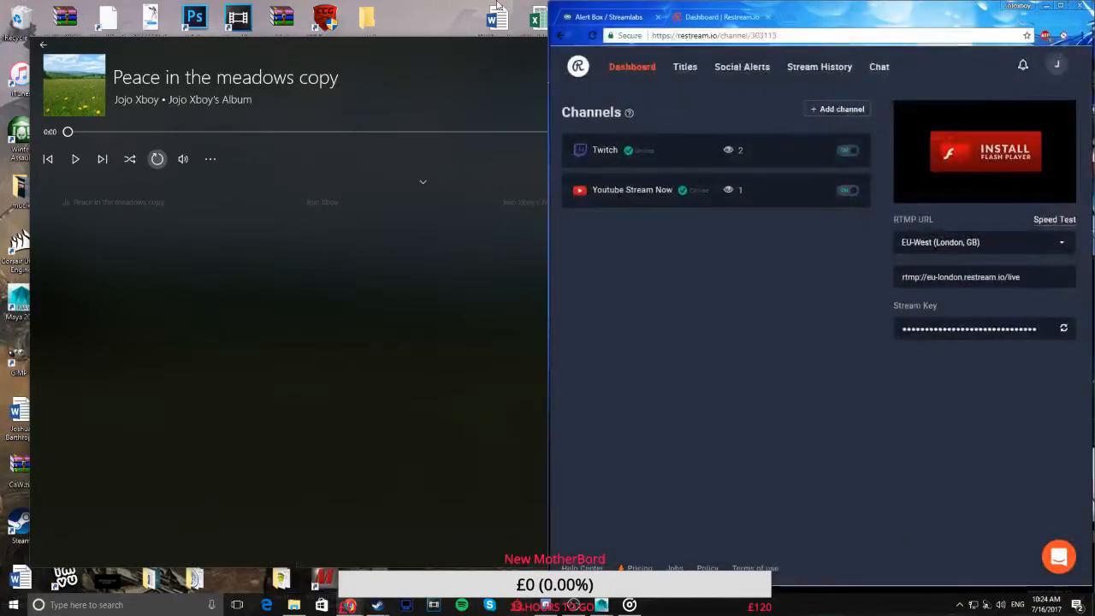
{"action": "left_click", "coordinate": [786, 17]}
{"action": "type", "text": "youtube.com"}
{"action": "key", "text": "Return"}
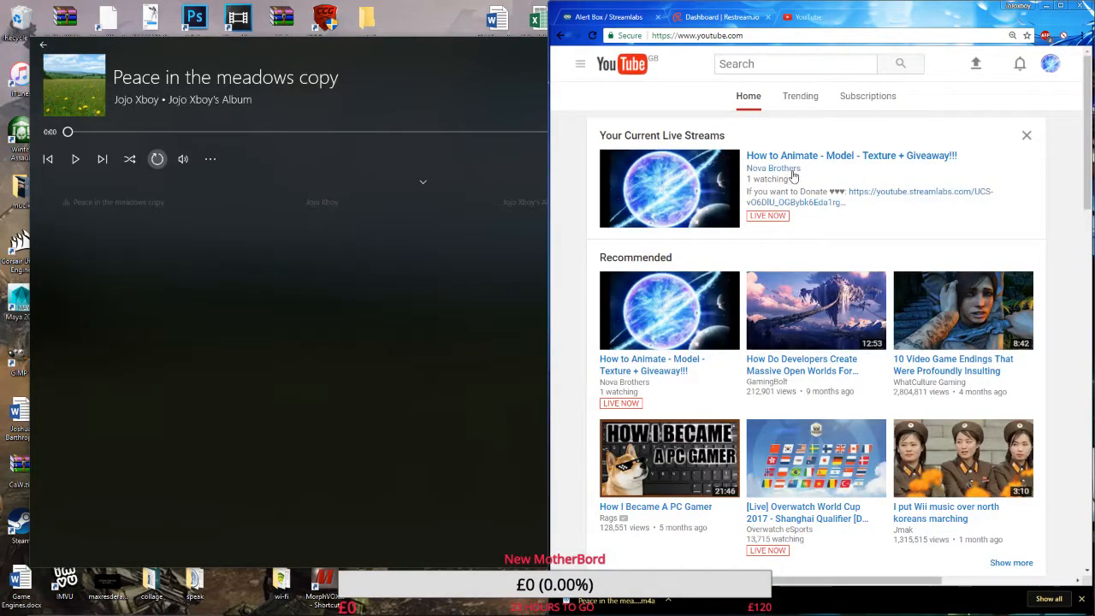
{"action": "left_click", "coordinate": [792, 160]}
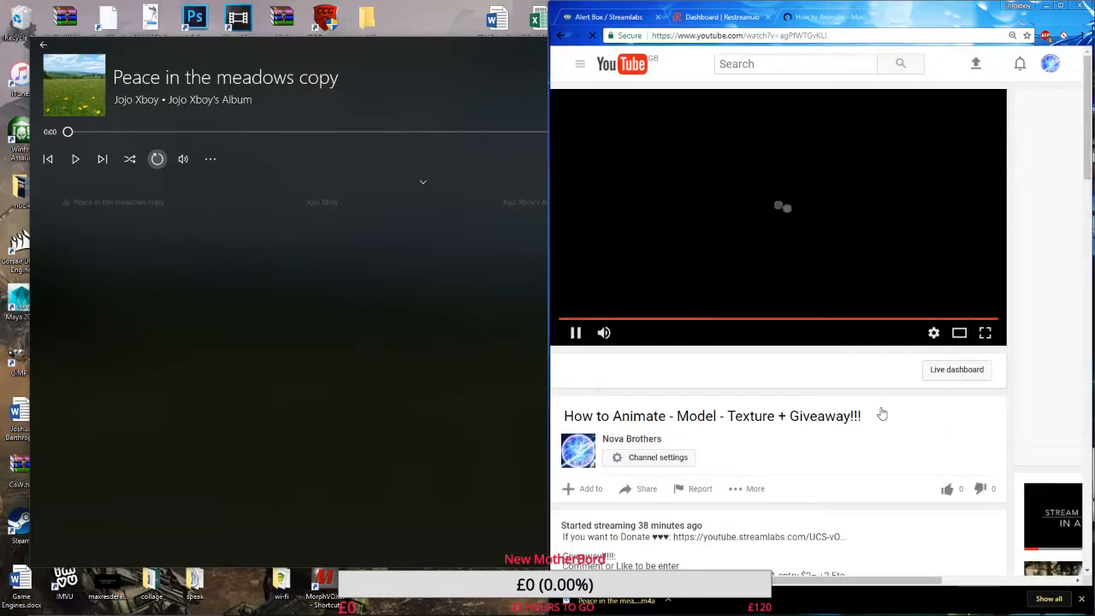
Mute and pause the live stream video.
{"action": "mouse_move", "coordinate": [836, 582]}
{"action": "left_mouse_down"}
{"action": "mouse_move", "coordinate": [989, 604]}
{"action": "mouse_move", "coordinate": [823, 585]}
{"action": "left_mouse_up"}
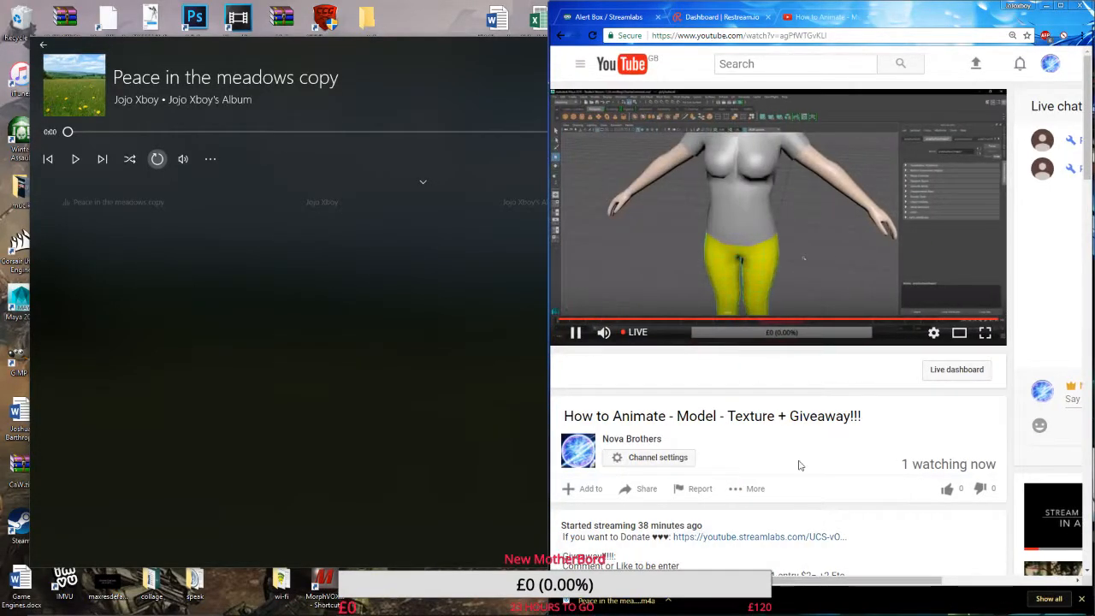
{"action": "left_click", "coordinate": [604, 333]}
{"action": "left_click", "coordinate": [576, 334]}
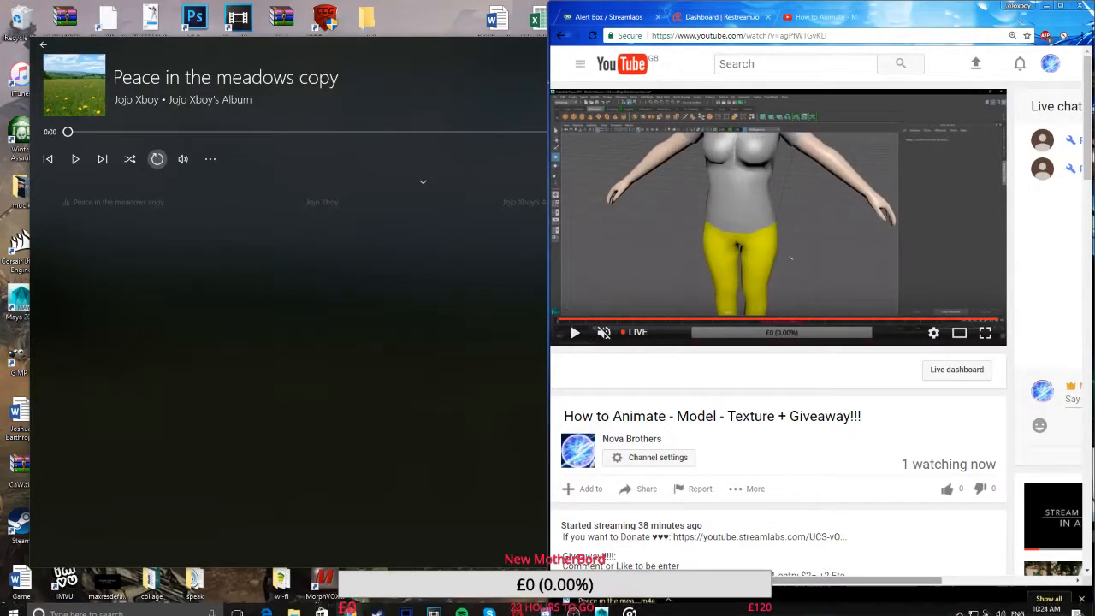
Examine the live stream's description and its live chat messages.
{"action": "mouse_move", "coordinate": [685, 581]}
{"action": "left_mouse_down"}
{"action": "mouse_move", "coordinate": [708, 581]}
{"action": "mouse_move", "coordinate": [684, 581]}
{"action": "left_mouse_up"}
{"action": "scroll", "coordinate": [707, 505], "scroll_direction": "down", "scroll_amount": 2}
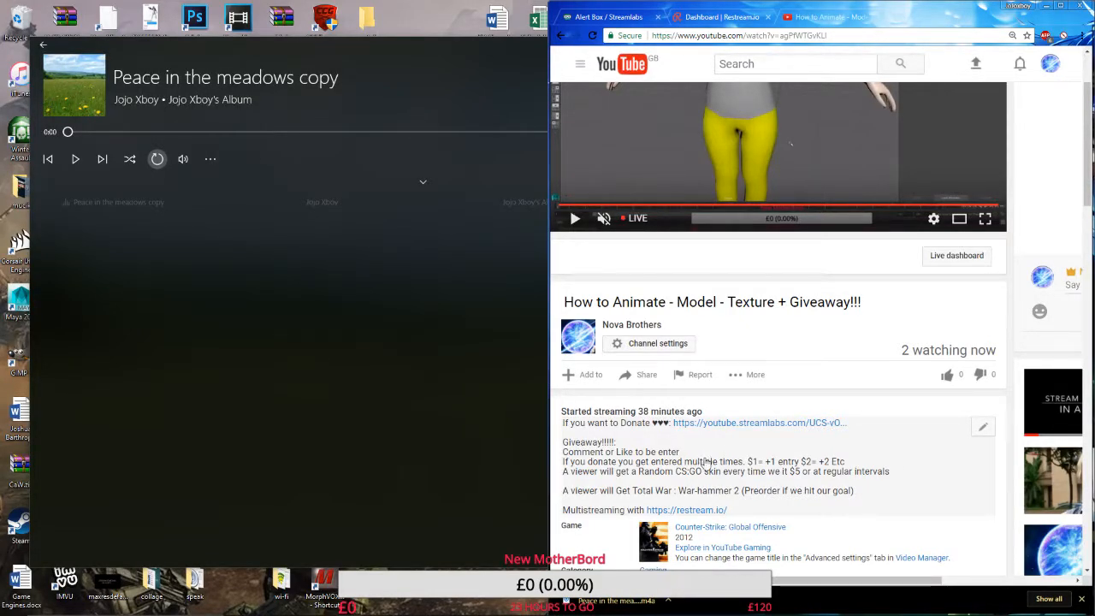
{"action": "scroll", "coordinate": [757, 481], "scroll_direction": "up", "scroll_amount": 1}
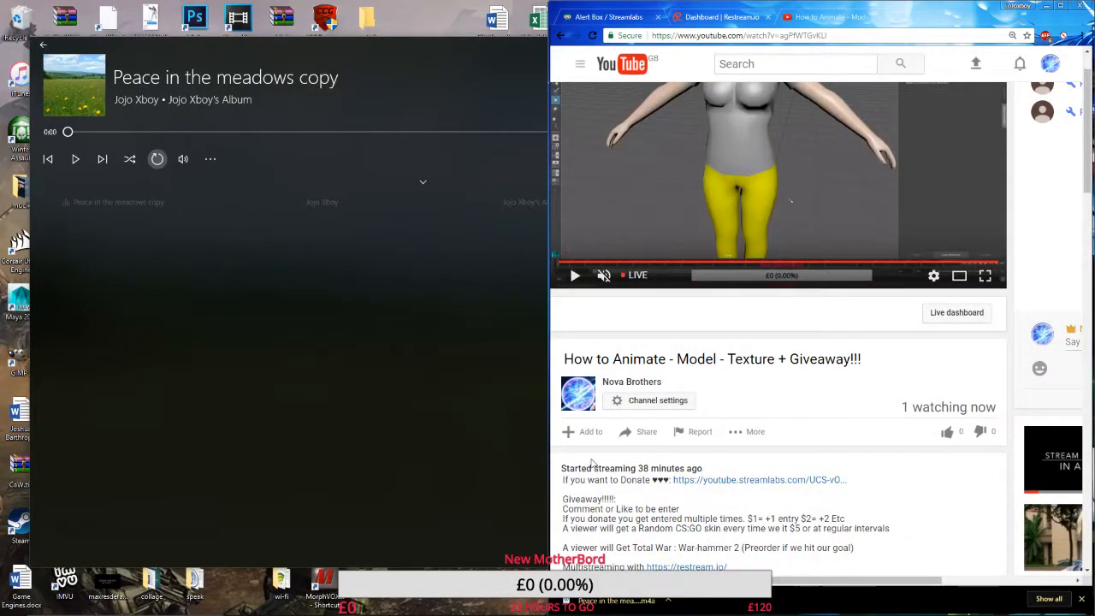
{"action": "left_click_drag", "start_coordinate": [784, 580], "coordinate": [917, 580]}
{"action": "scroll", "coordinate": [947, 475], "scroll_direction": "up", "scroll_amount": 1}
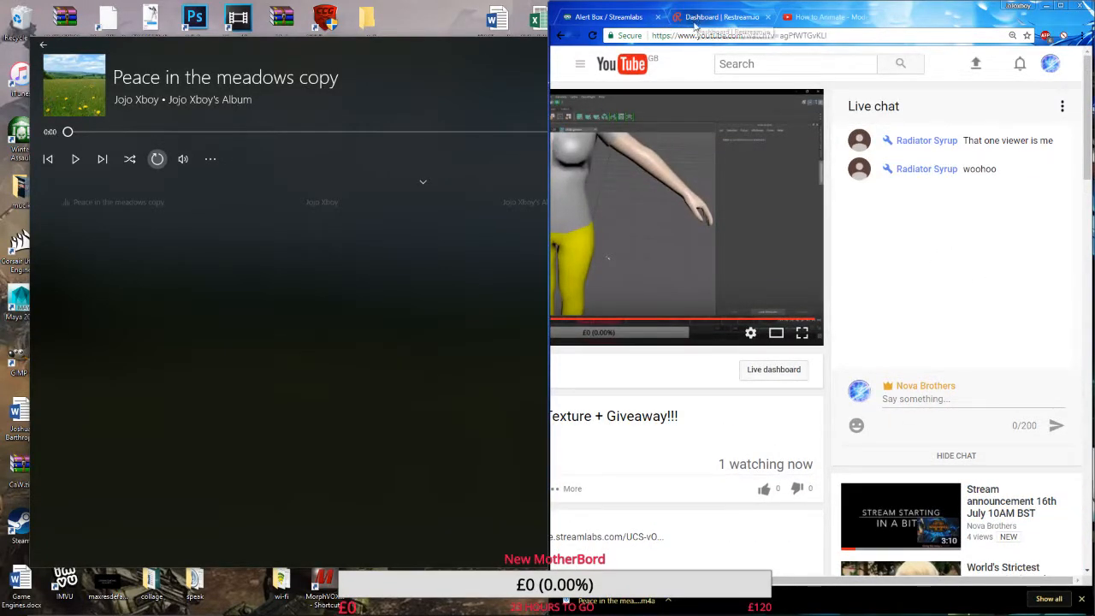
{"action": "mouse_move", "coordinate": [599, 608]}
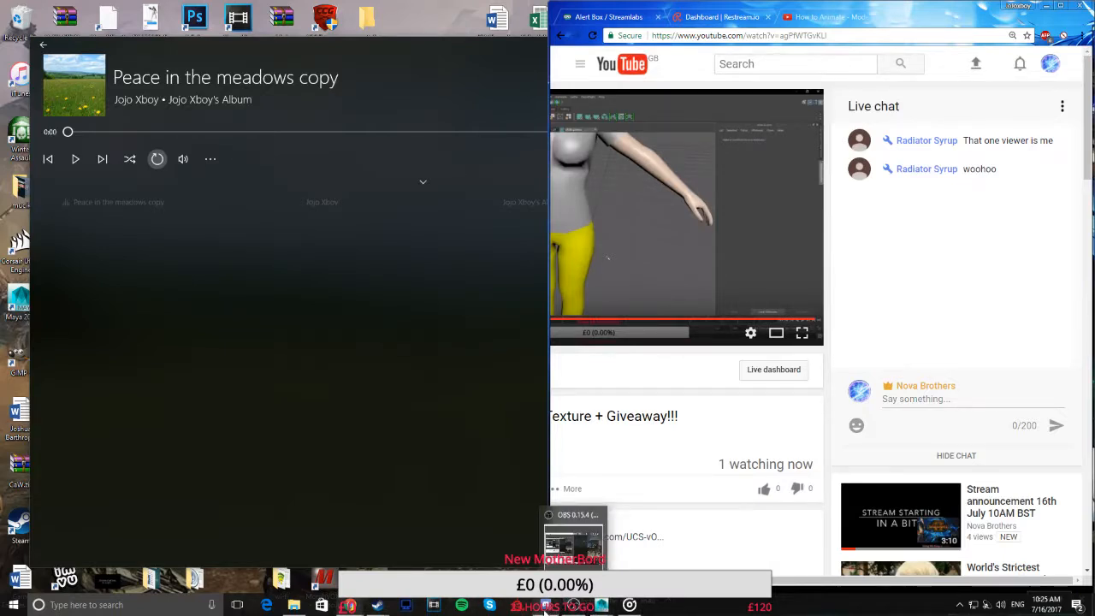
{"action": "mouse_move", "coordinate": [532, 609]}
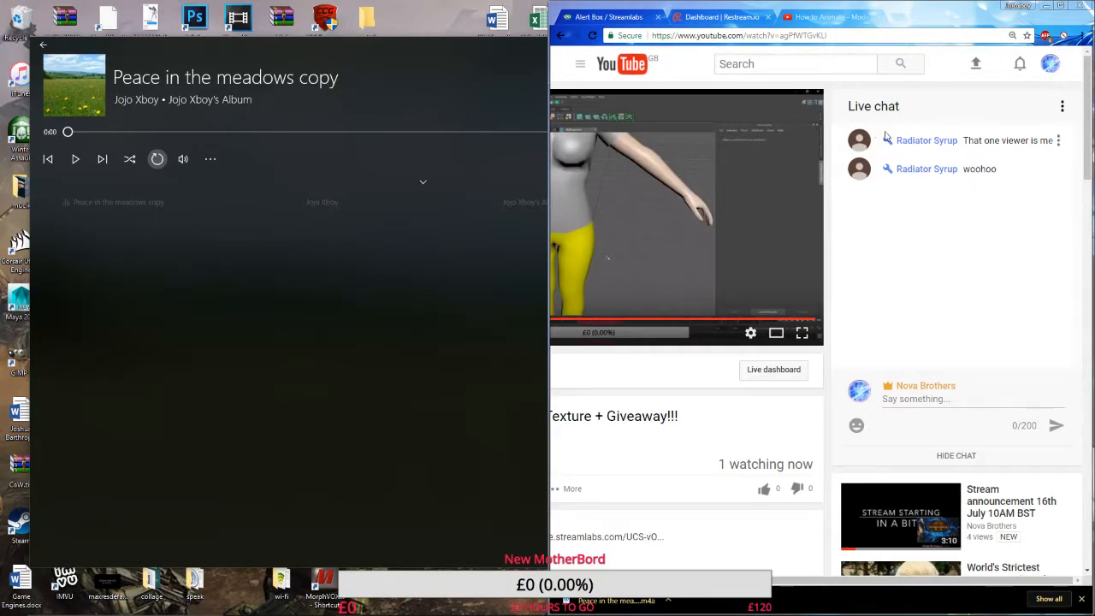
Open the YouTube live streaming dashboard from the upload page and bring its live chat into view.
{"action": "left_click", "coordinate": [976, 65]}
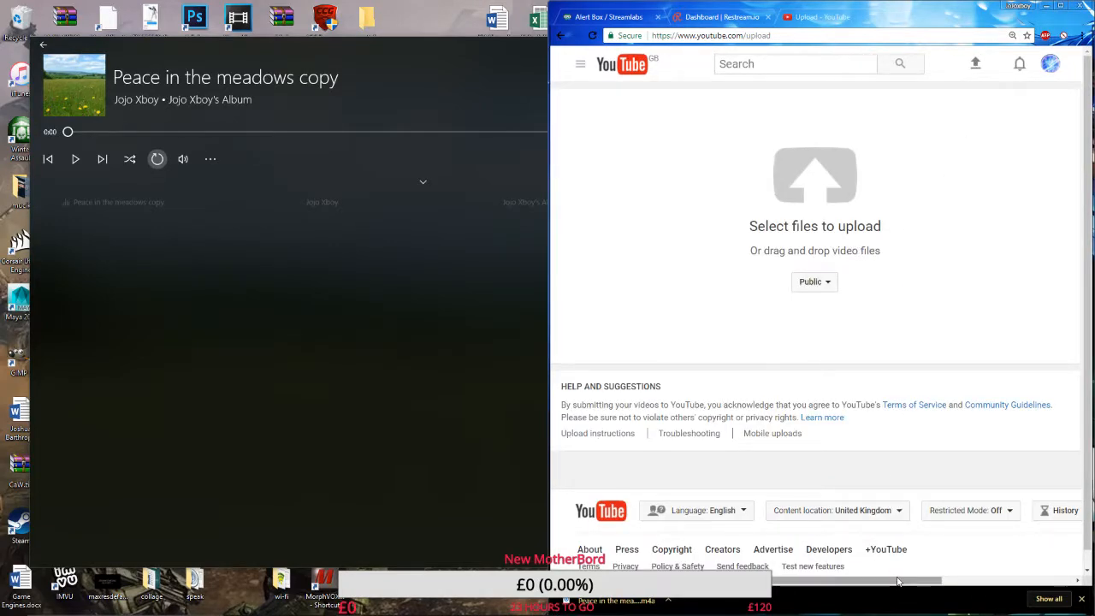
{"action": "left_click_drag", "start_coordinate": [898, 582], "coordinate": [1027, 582]}
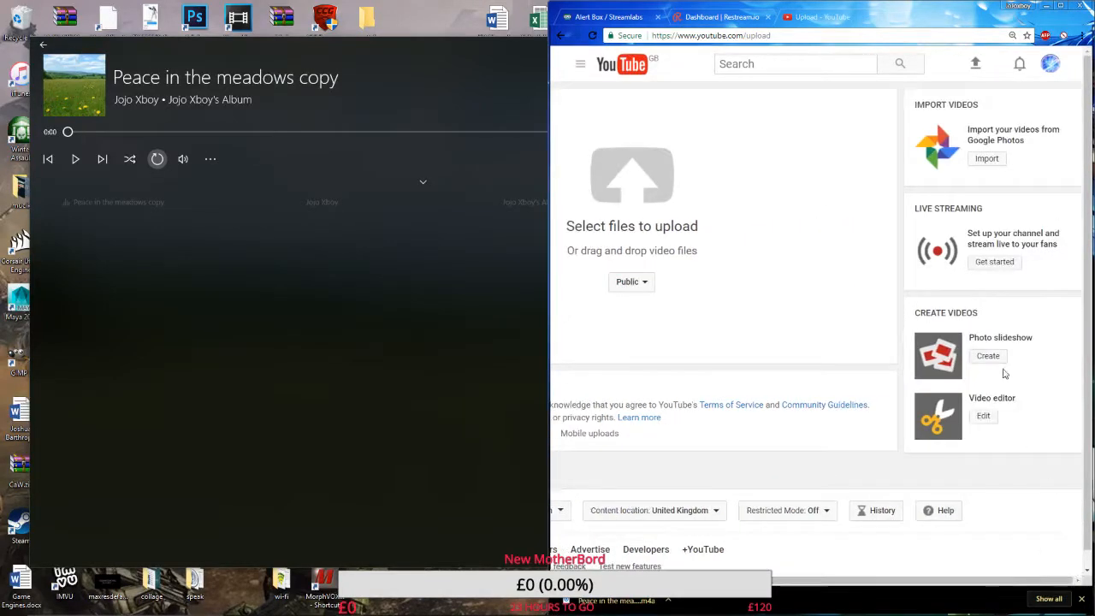
{"action": "left_click", "coordinate": [986, 263]}
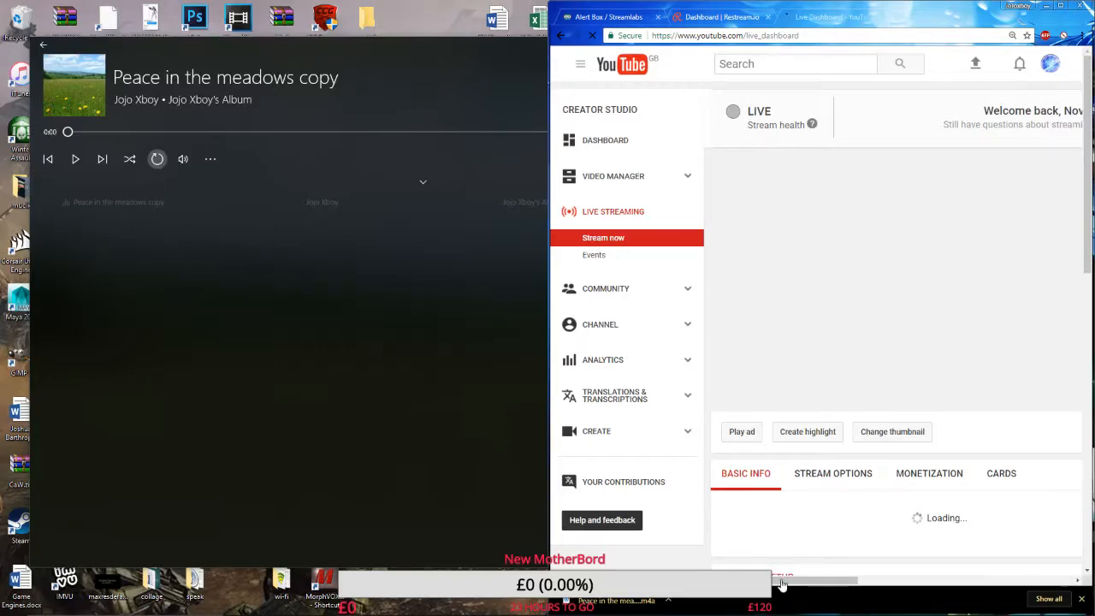
{"action": "mouse_move", "coordinate": [778, 580]}
{"action": "left_mouse_down"}
{"action": "mouse_move", "coordinate": [874, 585]}
{"action": "mouse_move", "coordinate": [770, 582]}
{"action": "mouse_move", "coordinate": [959, 568]}
{"action": "mouse_move", "coordinate": [772, 560]}
{"action": "left_mouse_up"}
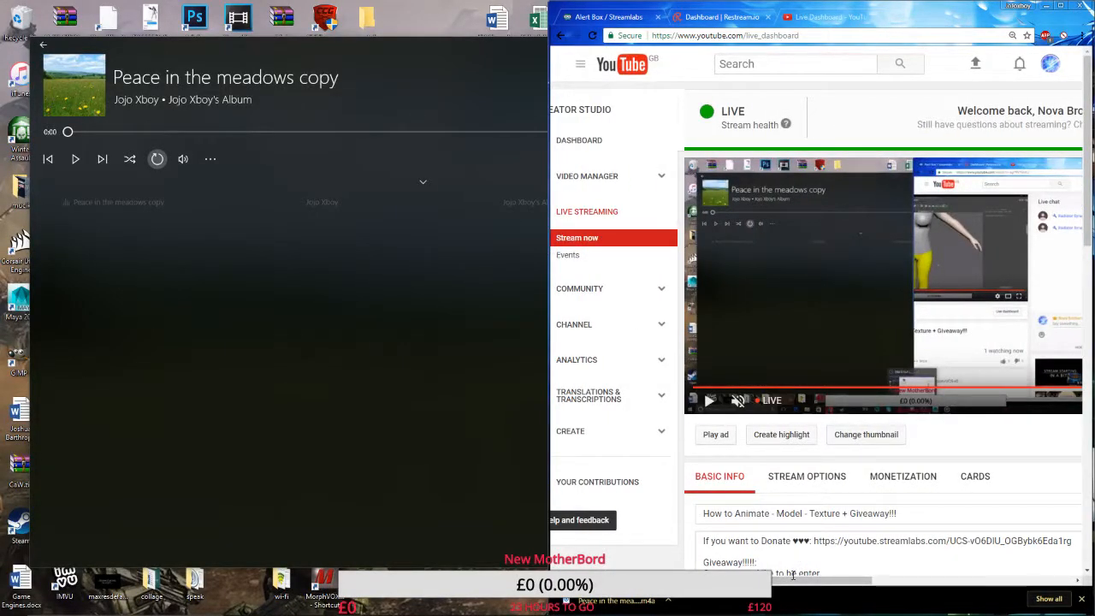
{"action": "left_click_drag", "start_coordinate": [792, 579], "coordinate": [1056, 587]}
{"action": "scroll", "coordinate": [856, 584], "scroll_direction": "down", "scroll_amount": 2}
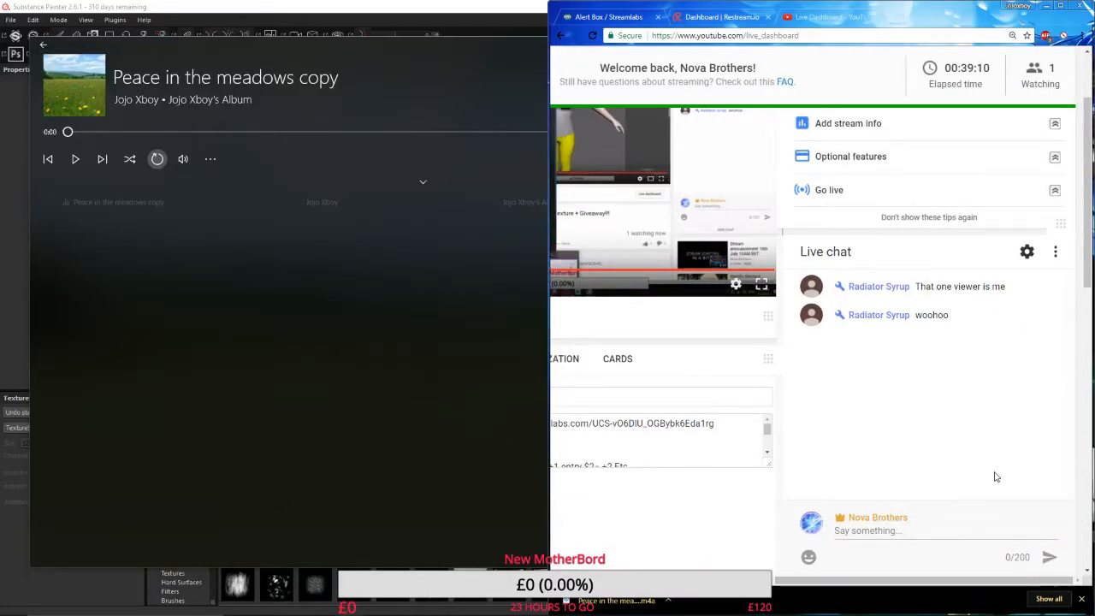
{"action": "scroll", "coordinate": [995, 476], "scroll_direction": "down", "scroll_amount": 1}
Switch to Substance Painter, dismiss the welcome window and start a new project.
{"action": "left_click", "coordinate": [282, 5]}
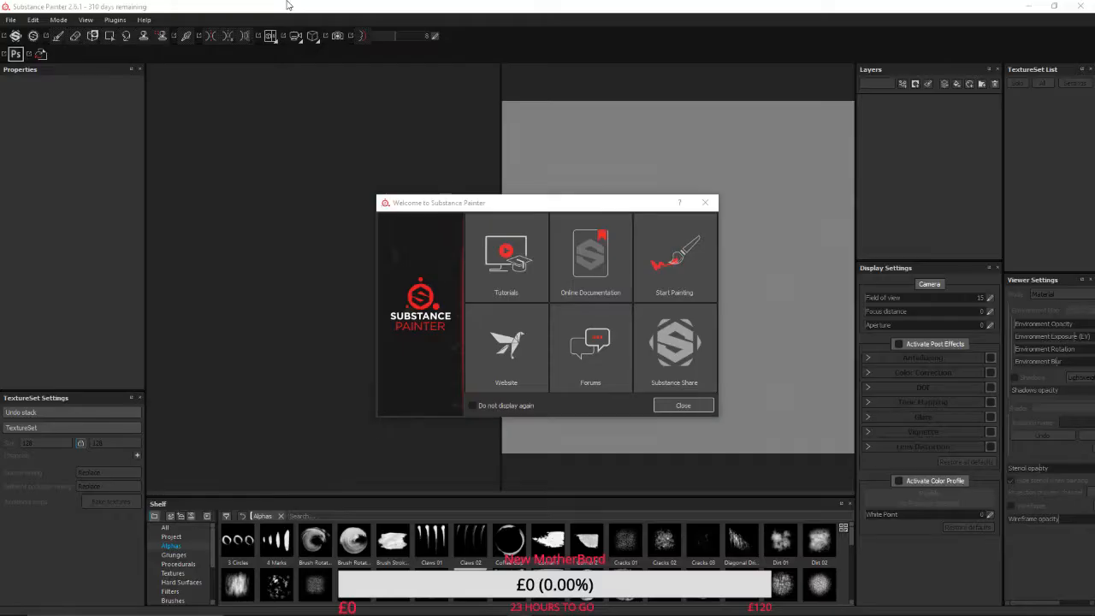
{"action": "left_click", "coordinate": [682, 406]}
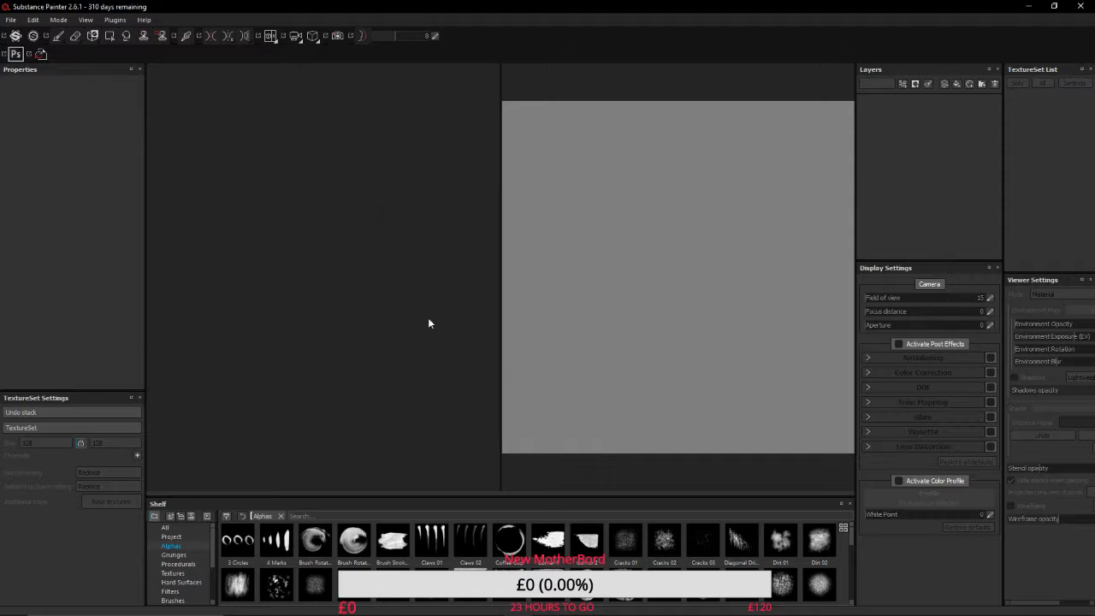
{"action": "left_click", "coordinate": [10, 20]}
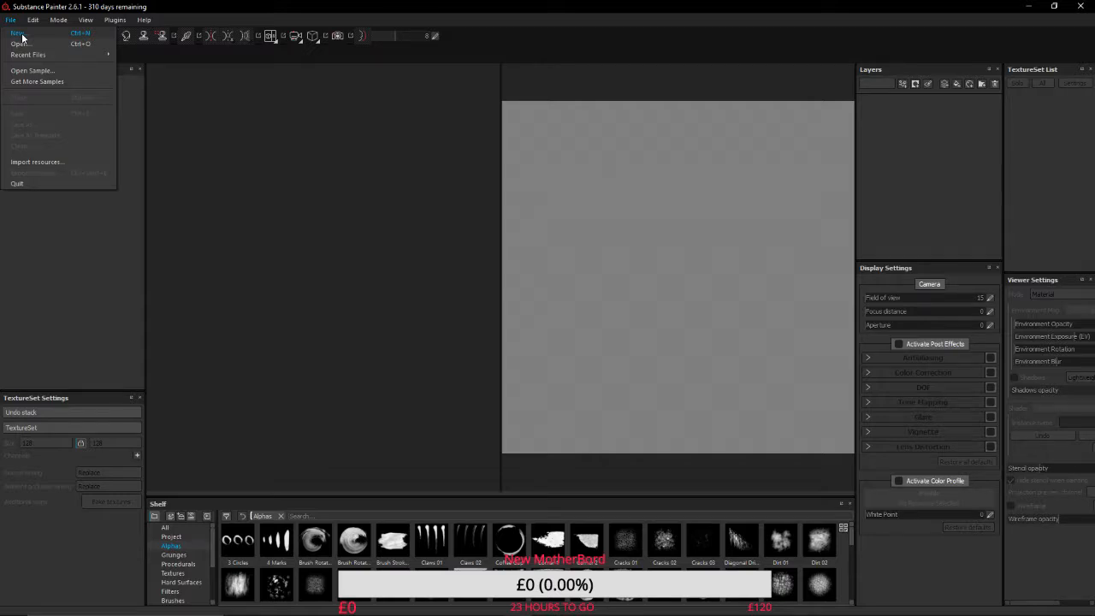
{"action": "left_click", "coordinate": [19, 33]}
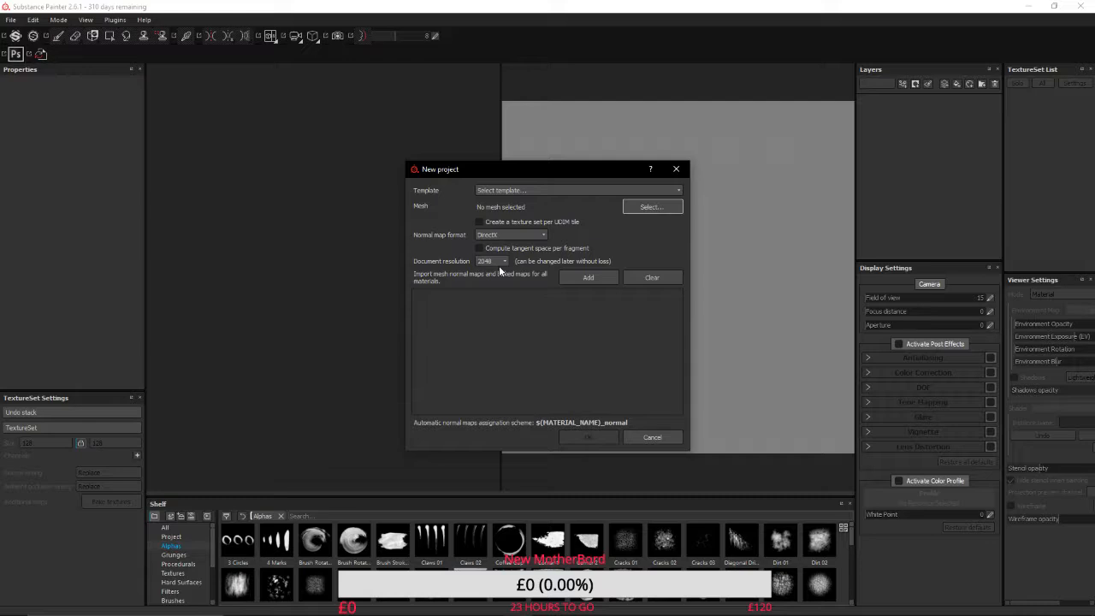
Choose Hood.fbx from the Chariter FBX folder as the new project's mesh.
{"action": "left_click", "coordinate": [652, 207]}
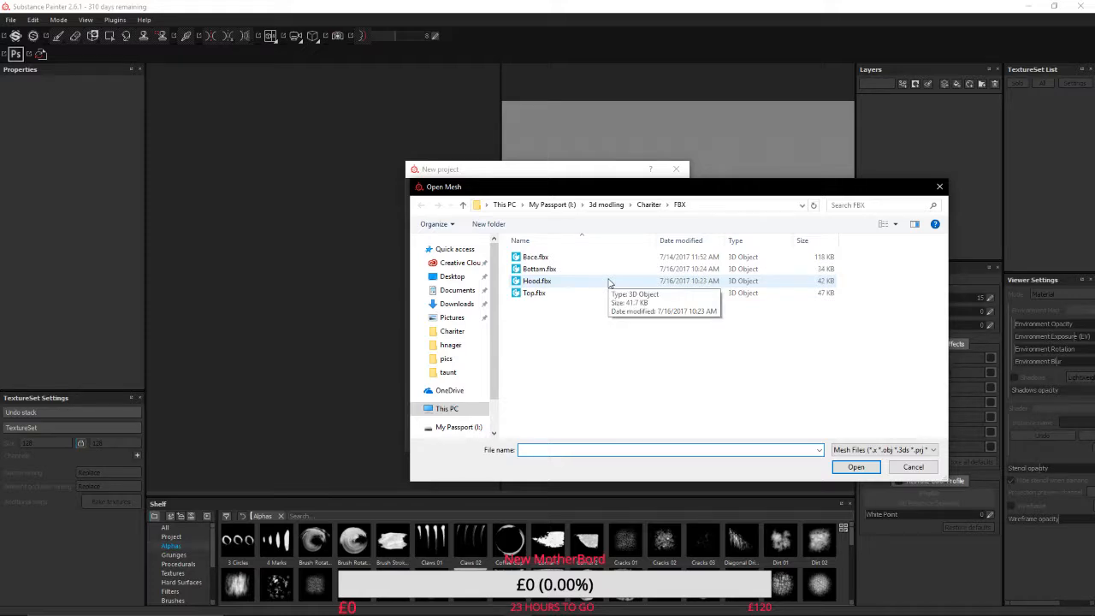
{"action": "left_click", "coordinate": [610, 283]}
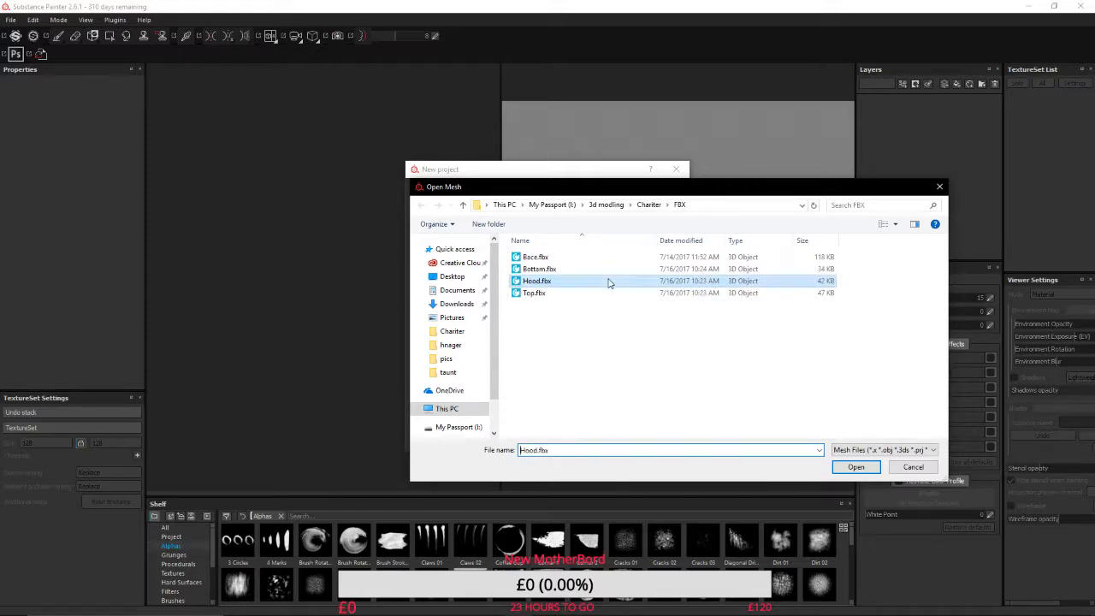
{"action": "left_click", "coordinate": [866, 474]}
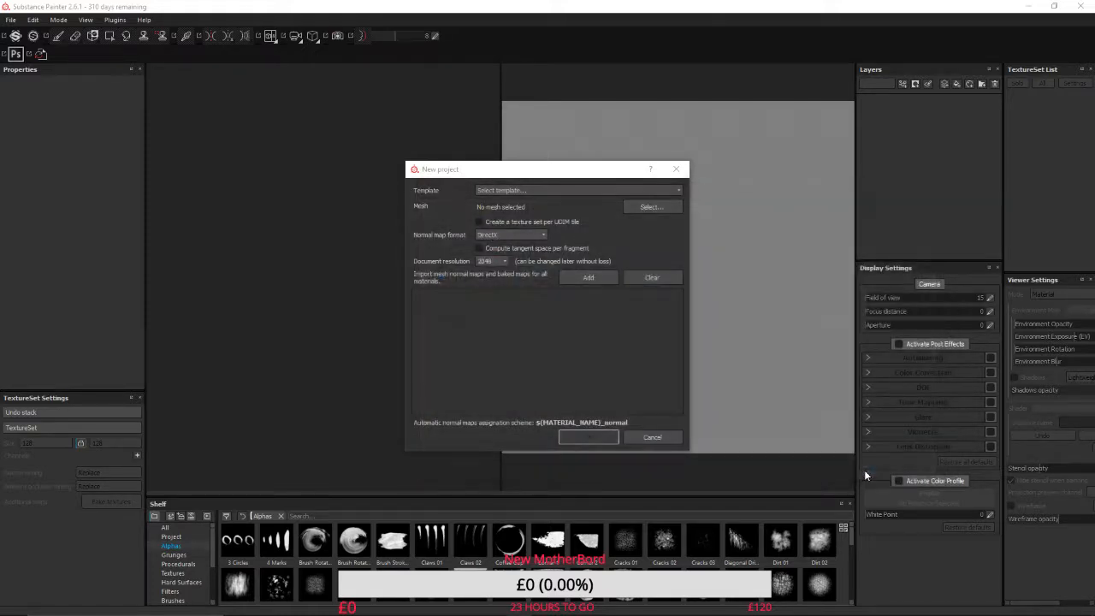
{"action": "left_click", "coordinate": [658, 205]}
{"action": "left_click", "coordinate": [912, 449]}
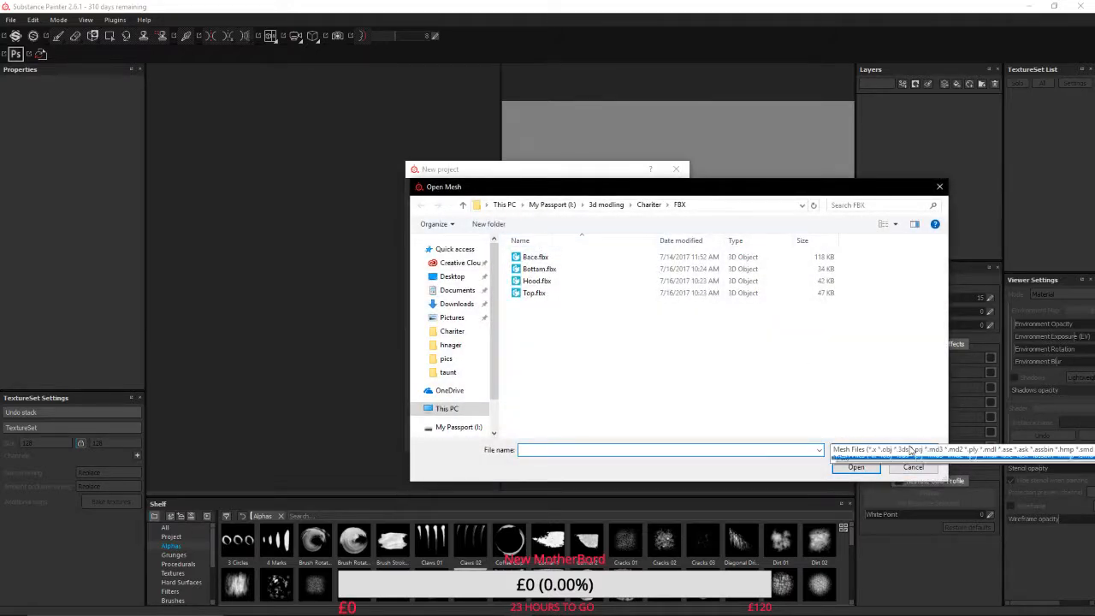
{"action": "left_click", "coordinate": [905, 463]}
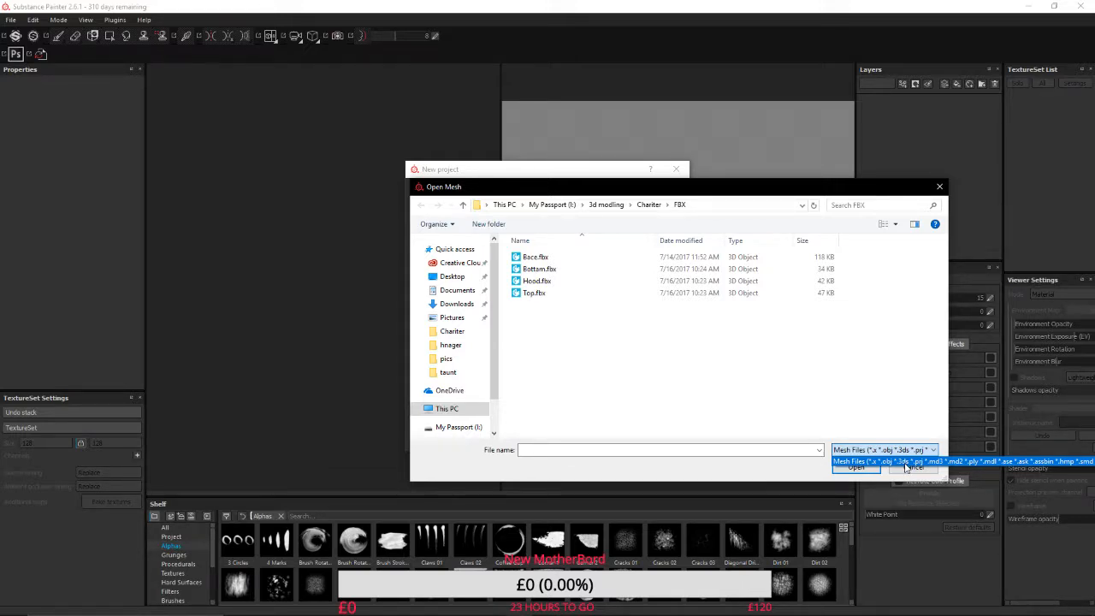
{"action": "left_click", "coordinate": [907, 462]}
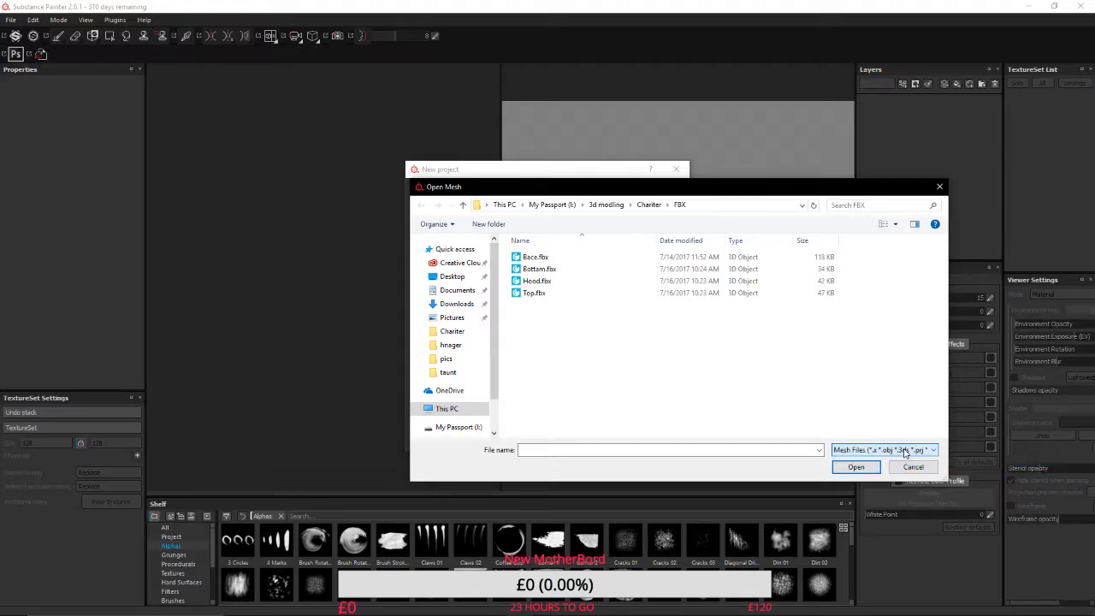
{"action": "left_click", "coordinate": [864, 469]}
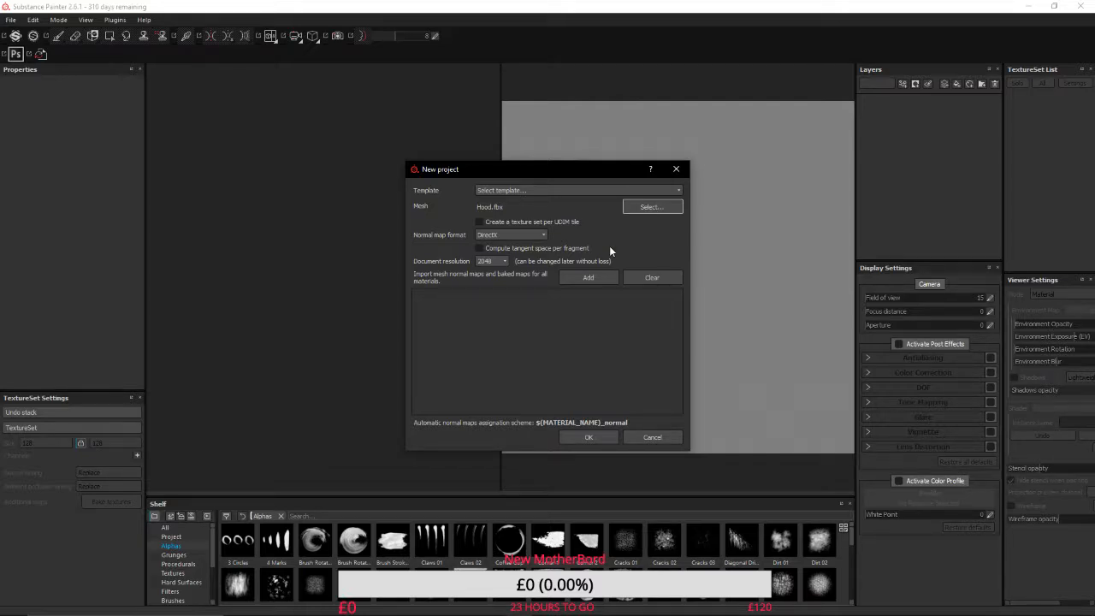
Create the project with a document resolution of 4096 and widen the 3D viewport showing the hood.
{"action": "left_click", "coordinate": [495, 261]}
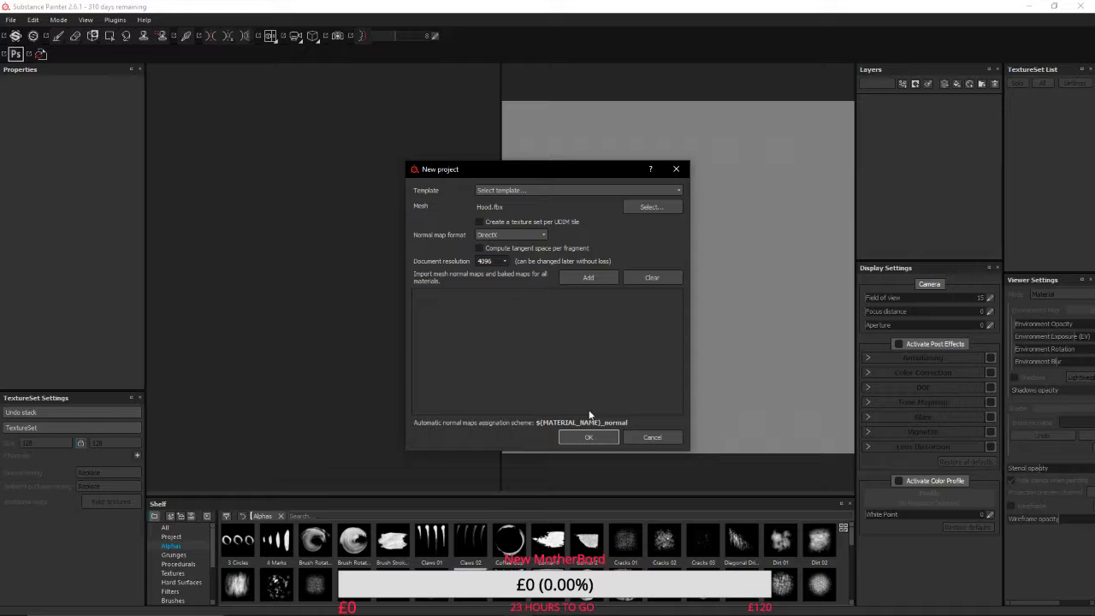
{"action": "left_click", "coordinate": [596, 441]}
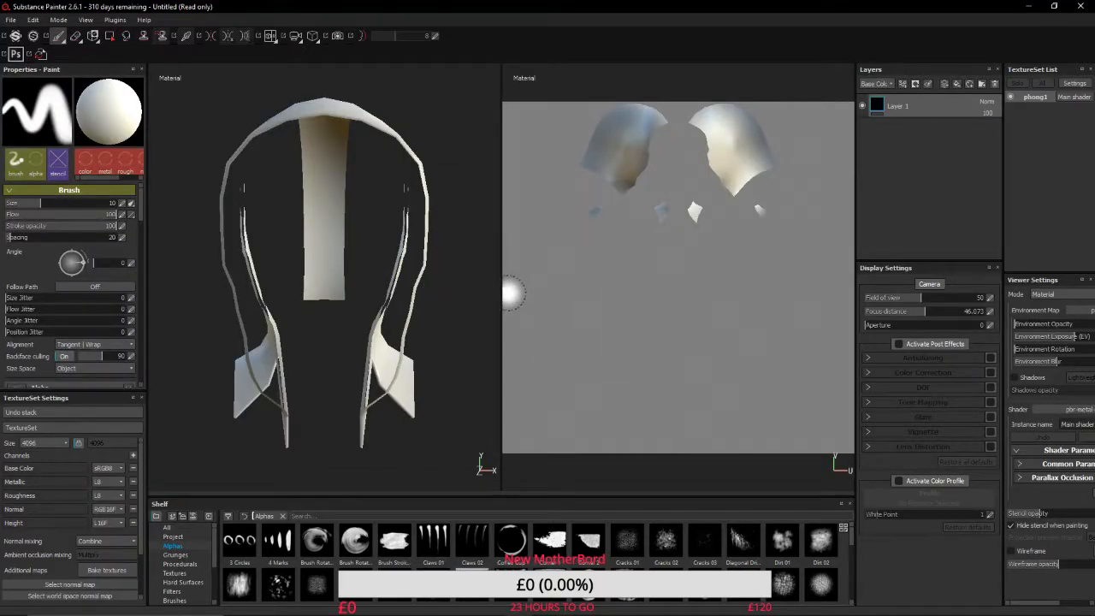
{"action": "mouse_move", "coordinate": [501, 294]}
{"action": "left_mouse_down"}
{"action": "mouse_move", "coordinate": [637, 312]}
{"action": "mouse_move", "coordinate": [556, 334]}
{"action": "mouse_move", "coordinate": [560, 367]}
{"action": "mouse_move", "coordinate": [655, 389]}
{"action": "mouse_move", "coordinate": [648, 416]}
{"action": "mouse_move", "coordinate": [308, 340]}
{"action": "mouse_move", "coordinate": [542, 245]}
{"action": "mouse_move", "coordinate": [419, 272]}
{"action": "left_mouse_up"}
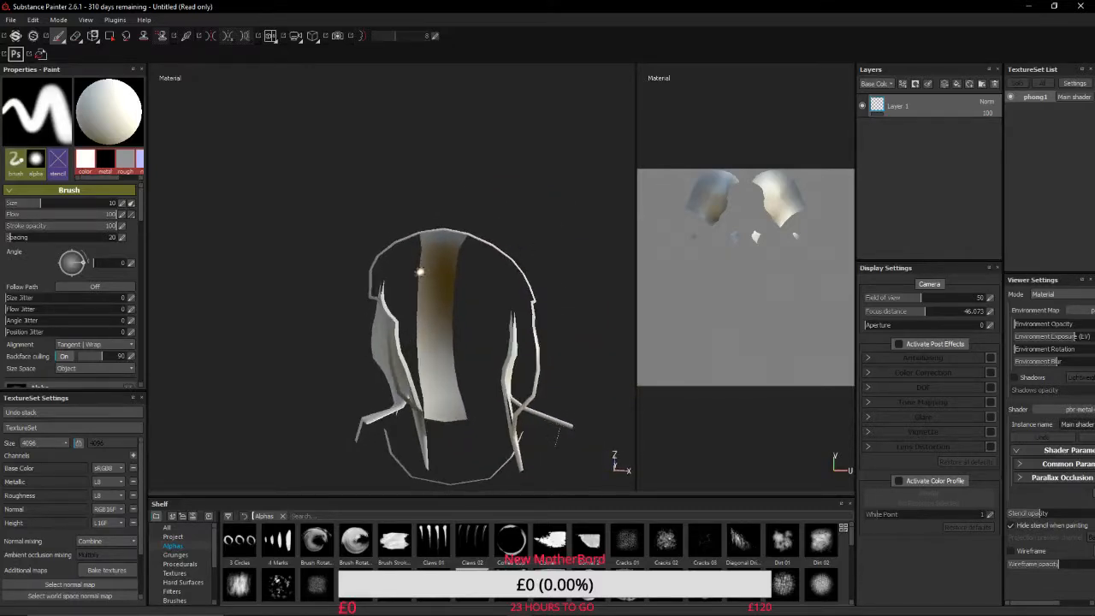
{"action": "left_click_drag", "start_coordinate": [438, 399], "coordinate": [432, 365], "text": "alt"}
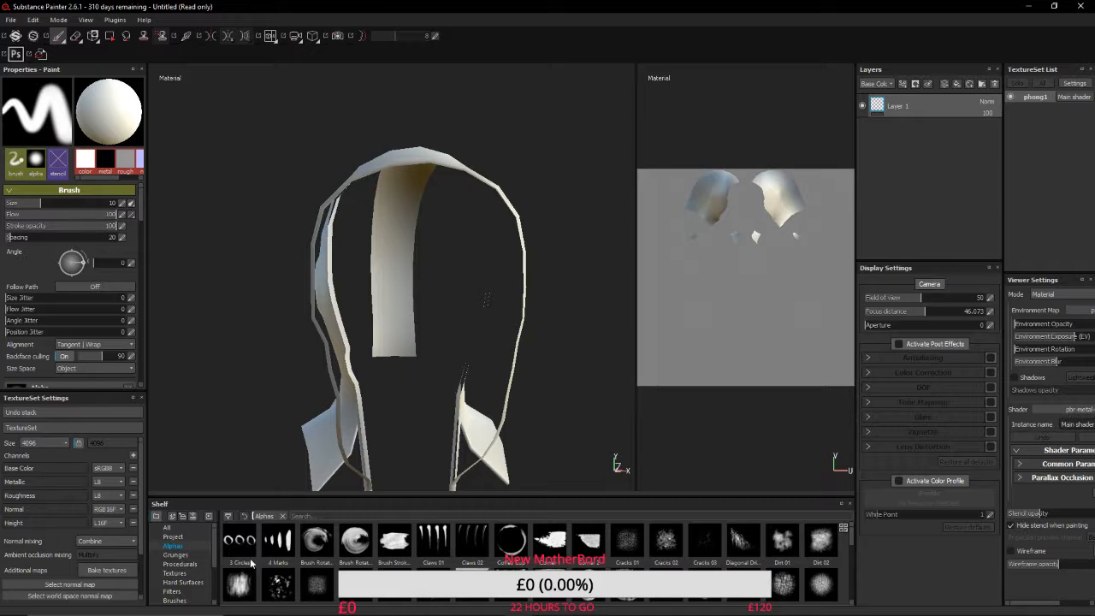
Examine the available alphas in the shelf, including the dirt, shape and sign alphas.
{"action": "scroll", "coordinate": [647, 548], "scroll_direction": "down", "scroll_amount": 5}
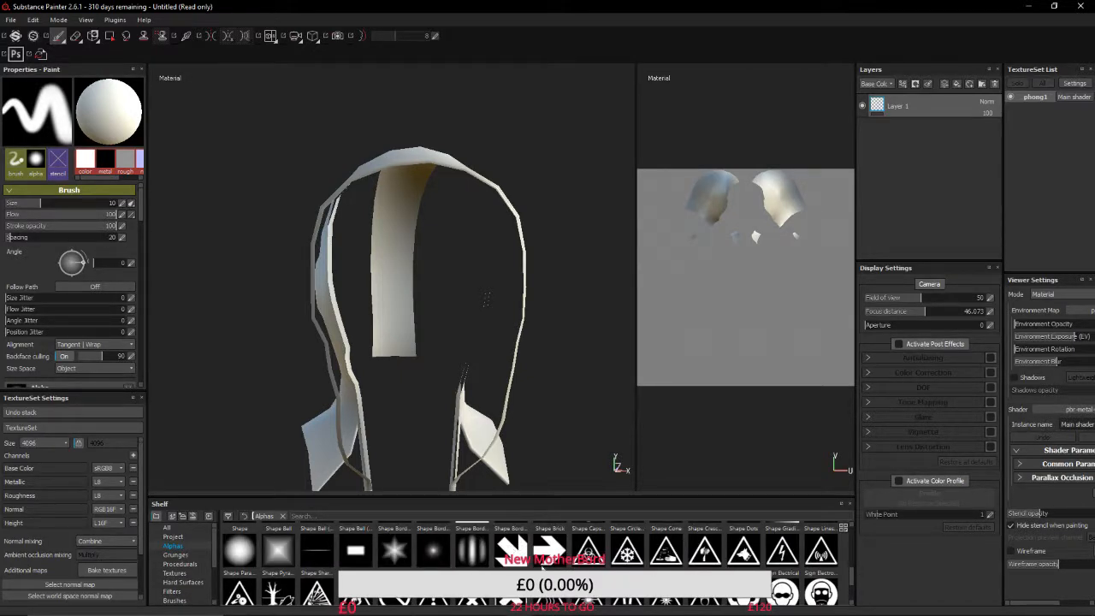
{"action": "scroll", "coordinate": [575, 549], "scroll_direction": "down", "scroll_amount": 3}
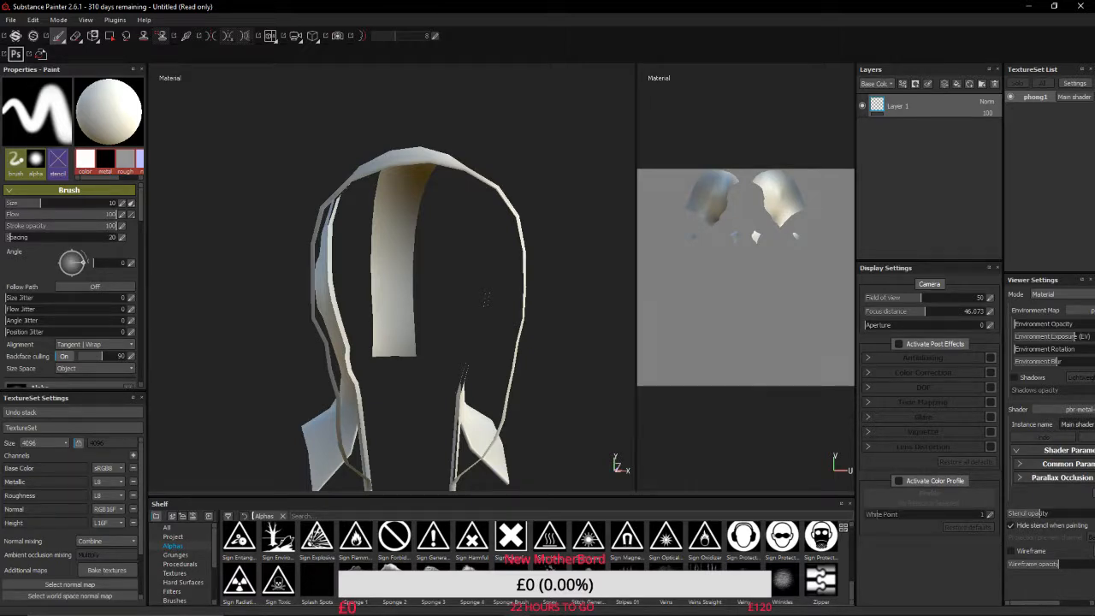
{"action": "scroll", "coordinate": [530, 556], "scroll_direction": "up", "scroll_amount": 5}
{"action": "scroll", "coordinate": [531, 557], "scroll_direction": "up", "scroll_amount": 5}
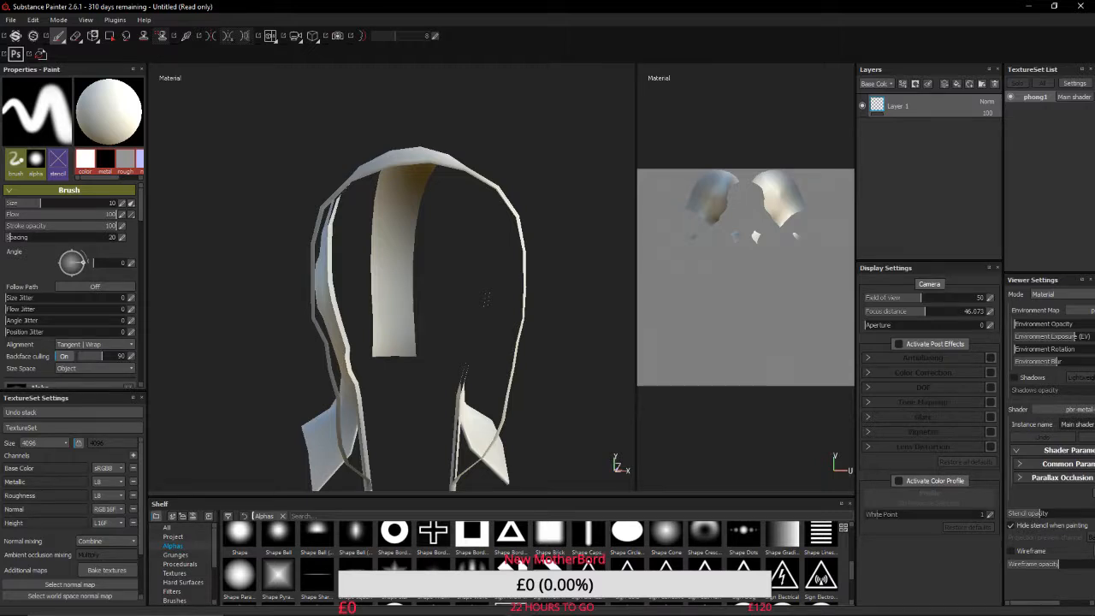
{"action": "scroll", "coordinate": [530, 556], "scroll_direction": "down", "scroll_amount": 5}
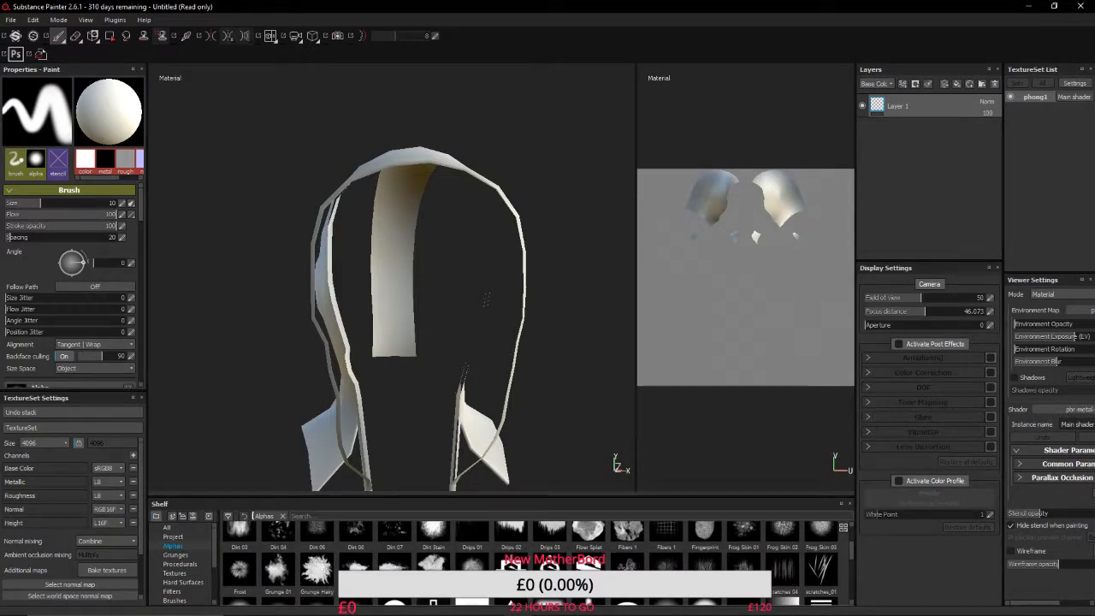
{"action": "scroll", "coordinate": [531, 556], "scroll_direction": "up", "scroll_amount": 3}
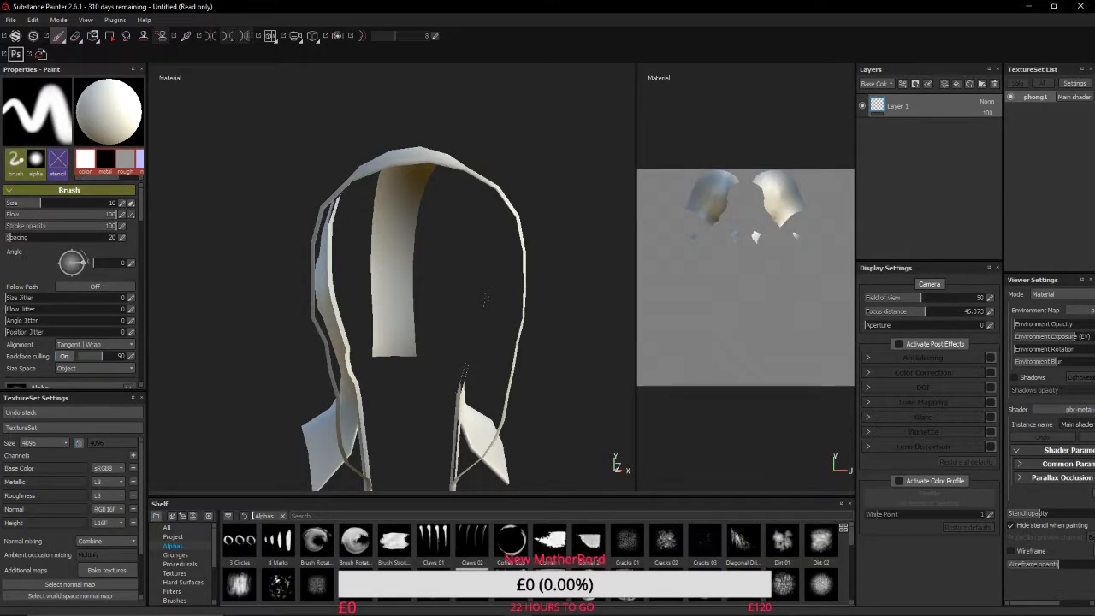
{"action": "scroll", "coordinate": [530, 556], "scroll_direction": "down", "scroll_amount": 3}
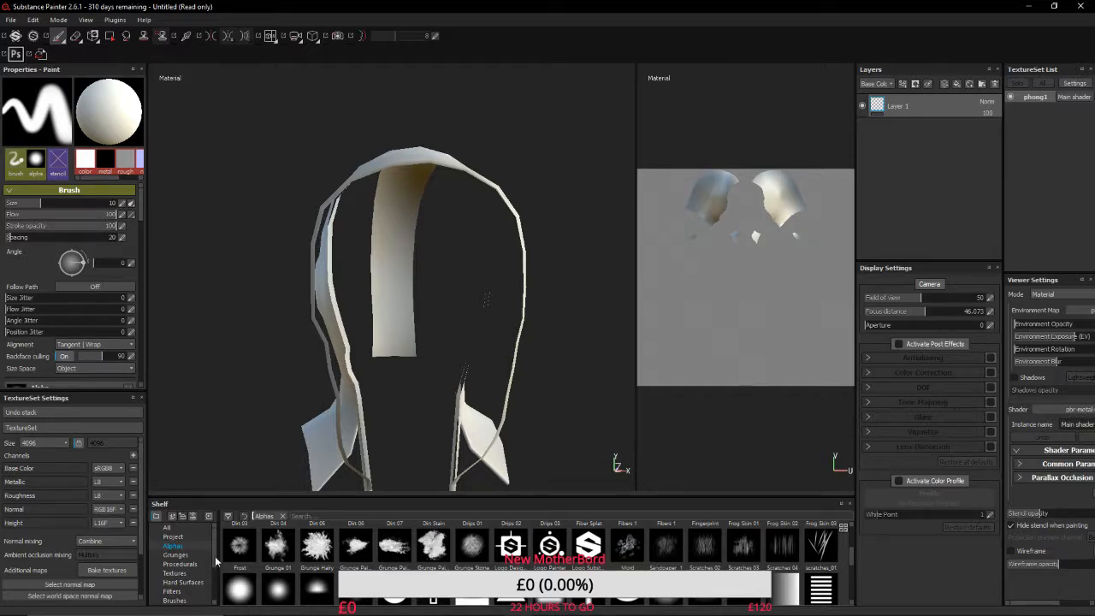
{"action": "mouse_move", "coordinate": [239, 554]}
{"action": "scroll", "coordinate": [846, 561], "scroll_direction": "up", "scroll_amount": 2}
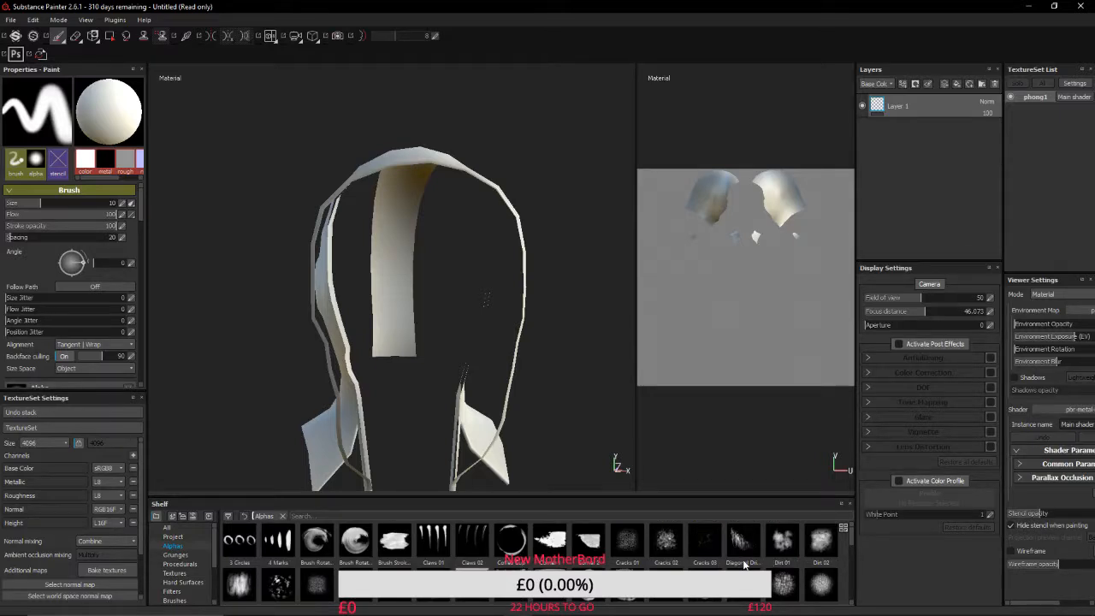
{"action": "mouse_move", "coordinate": [744, 564]}
{"action": "mouse_move", "coordinate": [243, 584]}
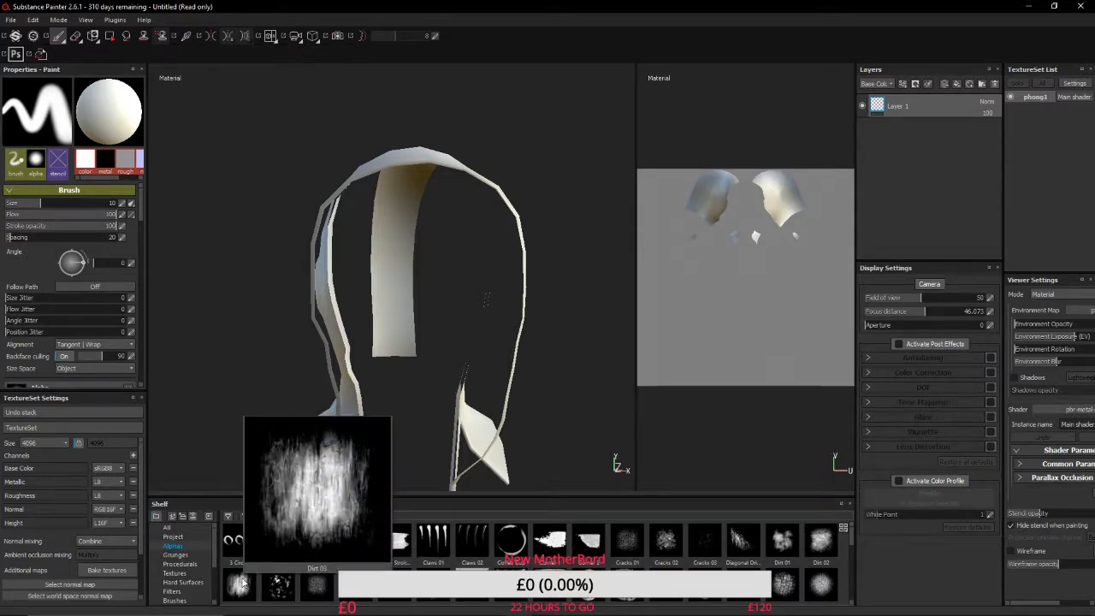
Examine the shelf's grunge maps and procedural patterns.
{"action": "left_click", "coordinate": [175, 554]}
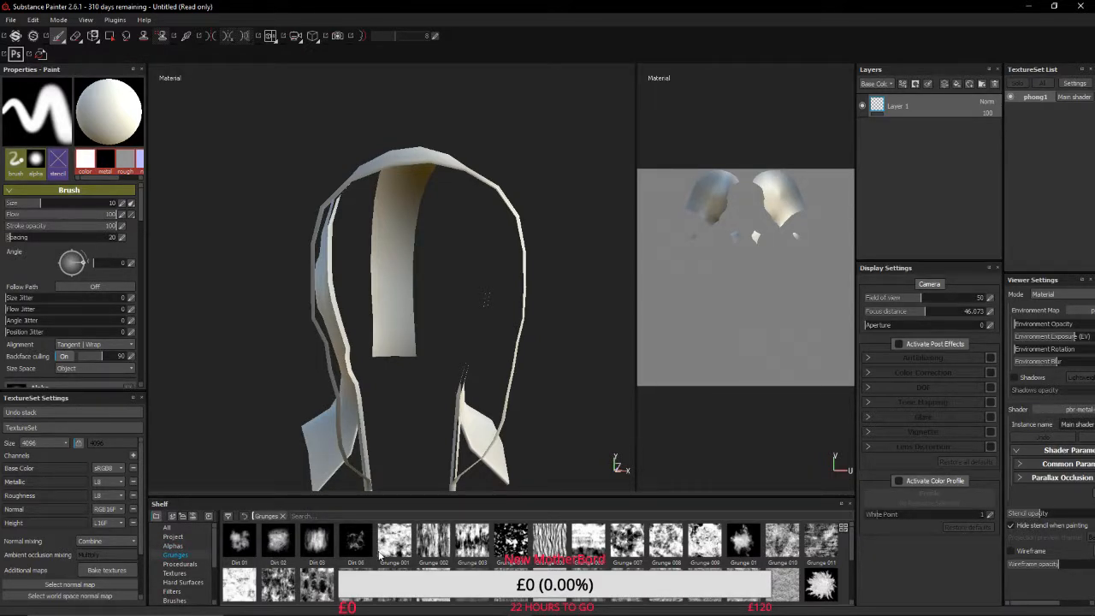
{"action": "mouse_move", "coordinate": [379, 554]}
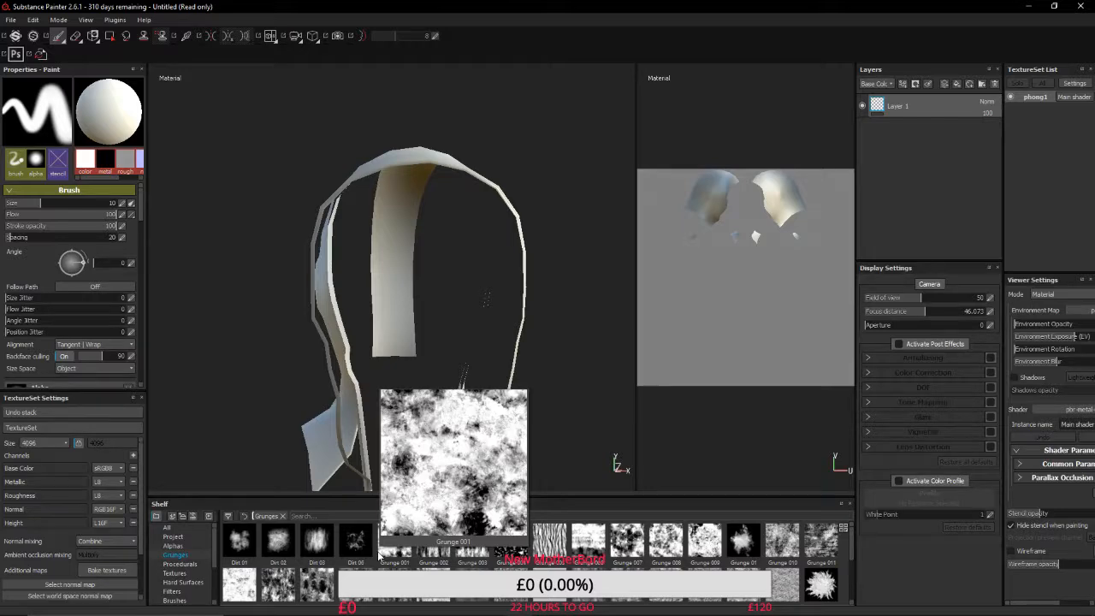
{"action": "scroll", "coordinate": [476, 559], "scroll_direction": "down", "scroll_amount": 3}
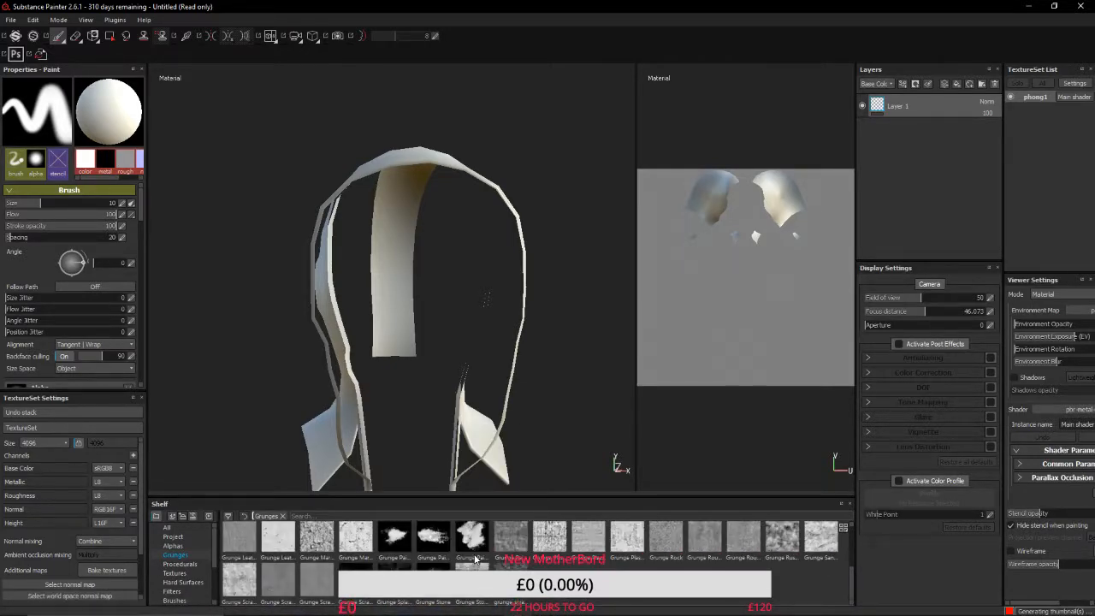
{"action": "scroll", "coordinate": [475, 559], "scroll_direction": "up", "scroll_amount": 3}
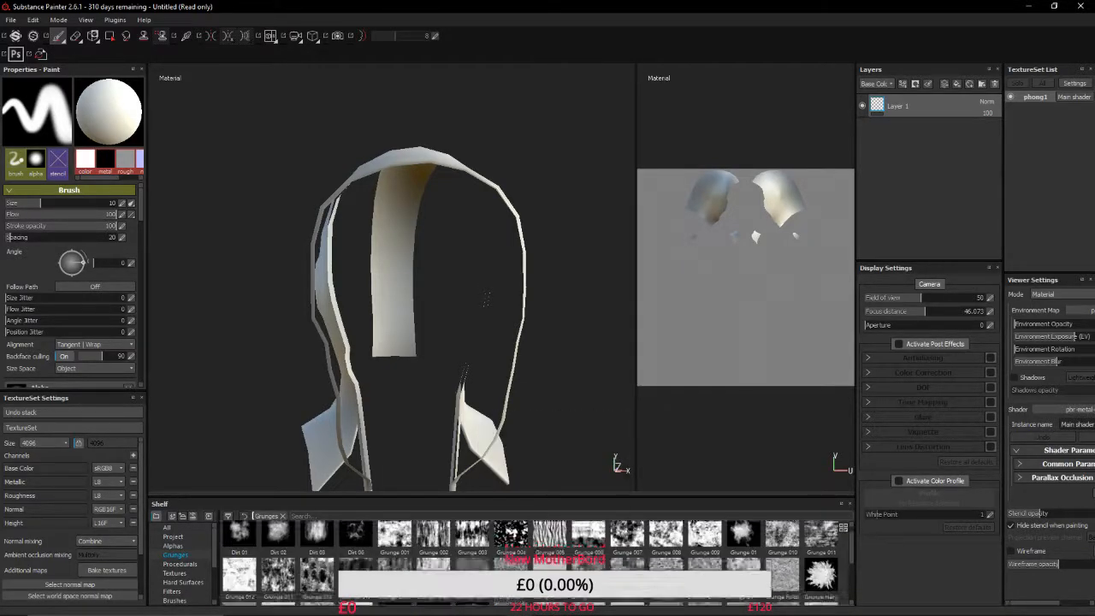
{"action": "left_click", "coordinate": [193, 564]}
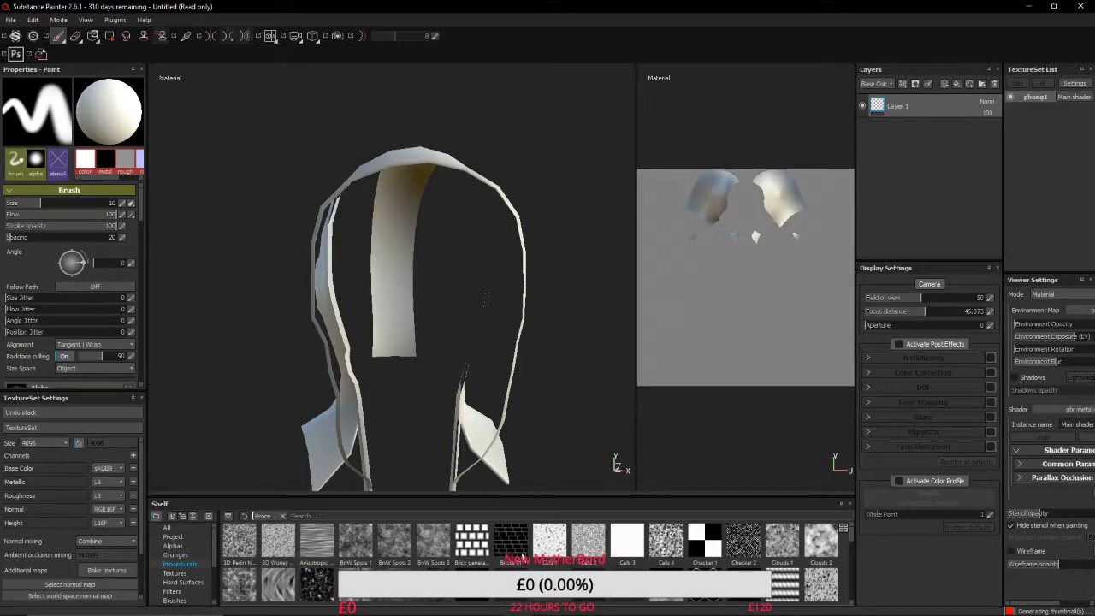
{"action": "mouse_move", "coordinate": [436, 545]}
{"action": "scroll", "coordinate": [658, 571], "scroll_direction": "down", "scroll_amount": 3}
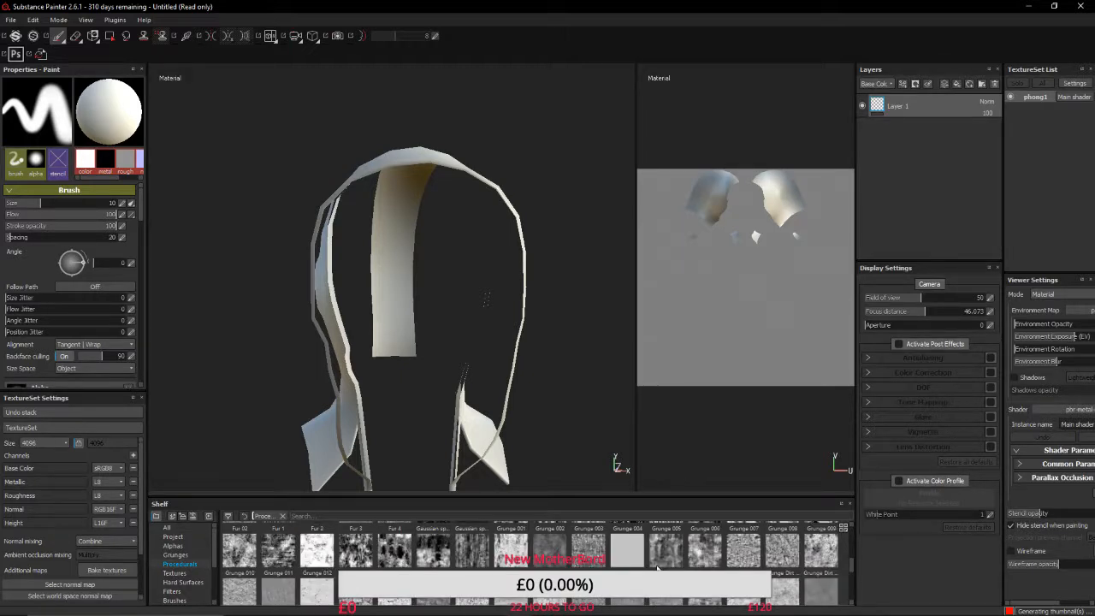
{"action": "scroll", "coordinate": [658, 571], "scroll_direction": "down", "scroll_amount": 5}
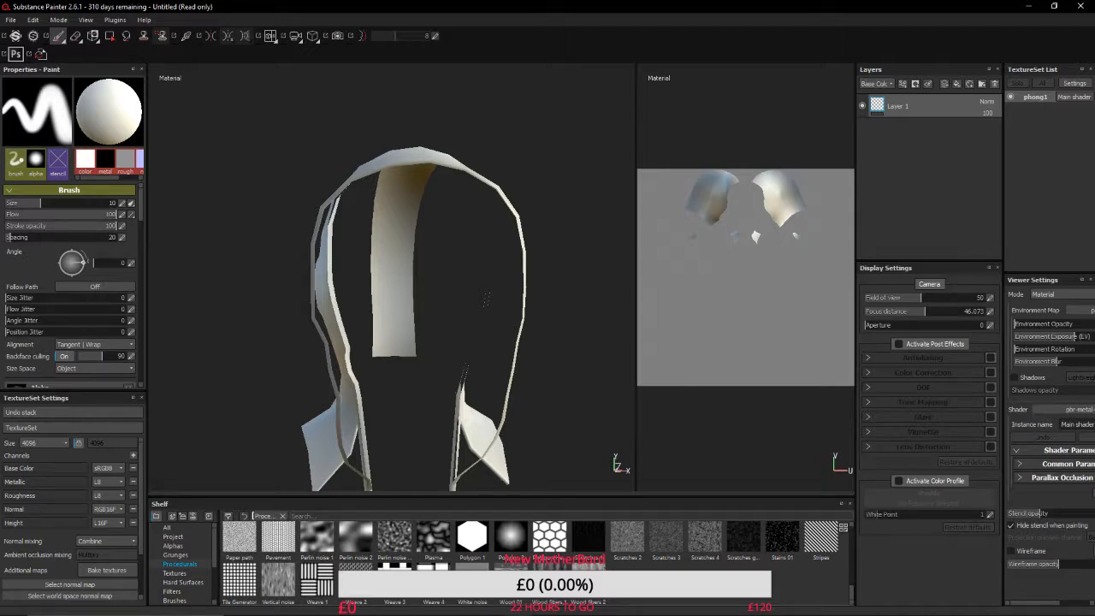
{"action": "mouse_move", "coordinate": [383, 579]}
{"action": "scroll", "coordinate": [285, 547], "scroll_direction": "up", "scroll_amount": 5}
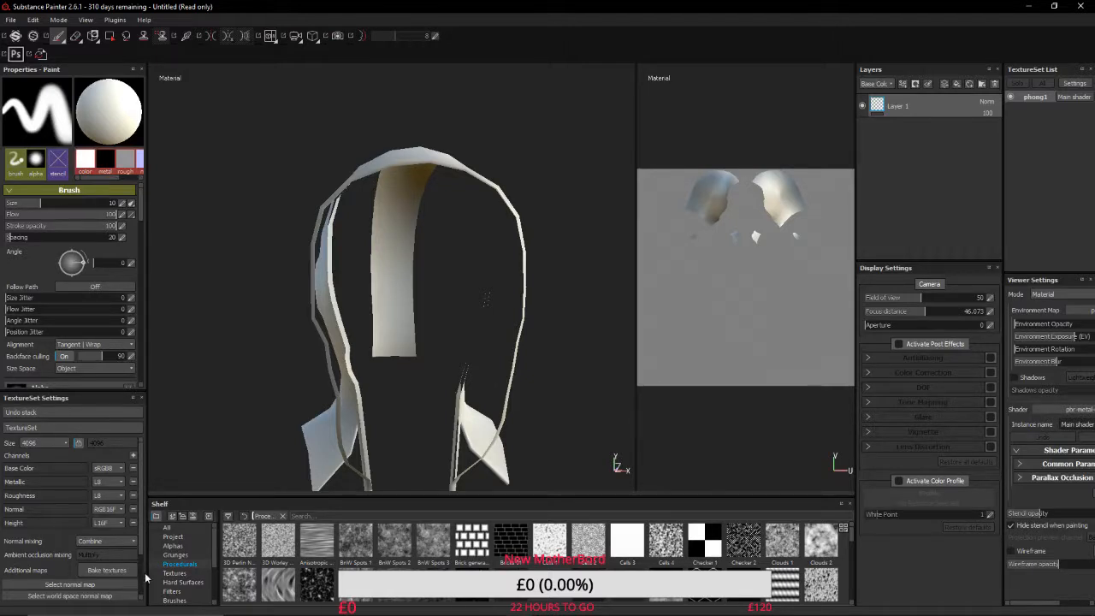
Examine the shelf's textures, previewing fibers, skin_calf and skin_eyebrow.
{"action": "left_click", "coordinate": [174, 573]}
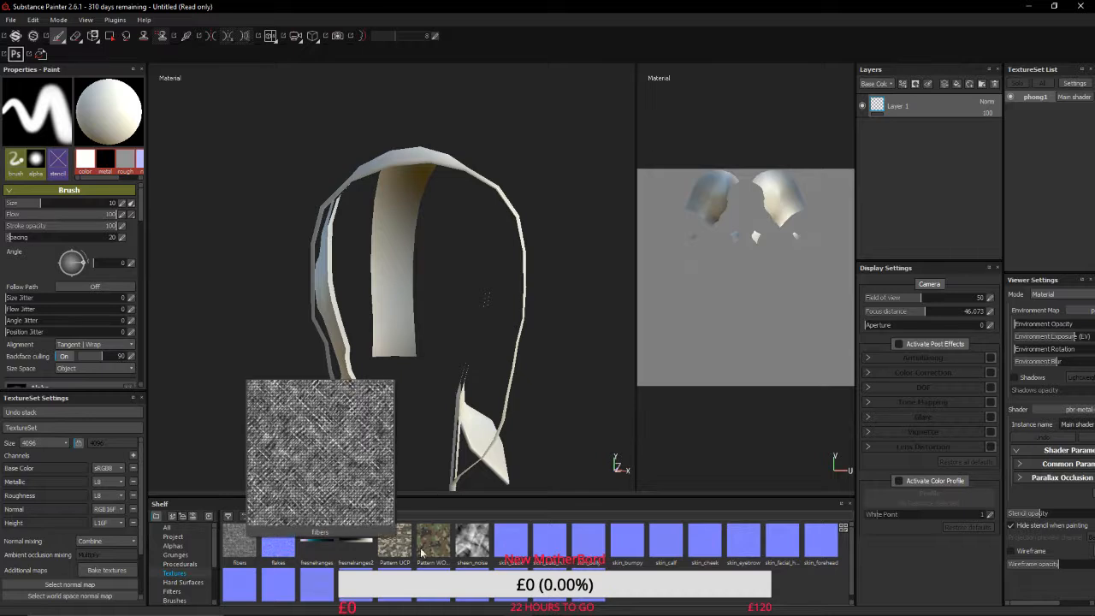
{"action": "mouse_move", "coordinate": [507, 556]}
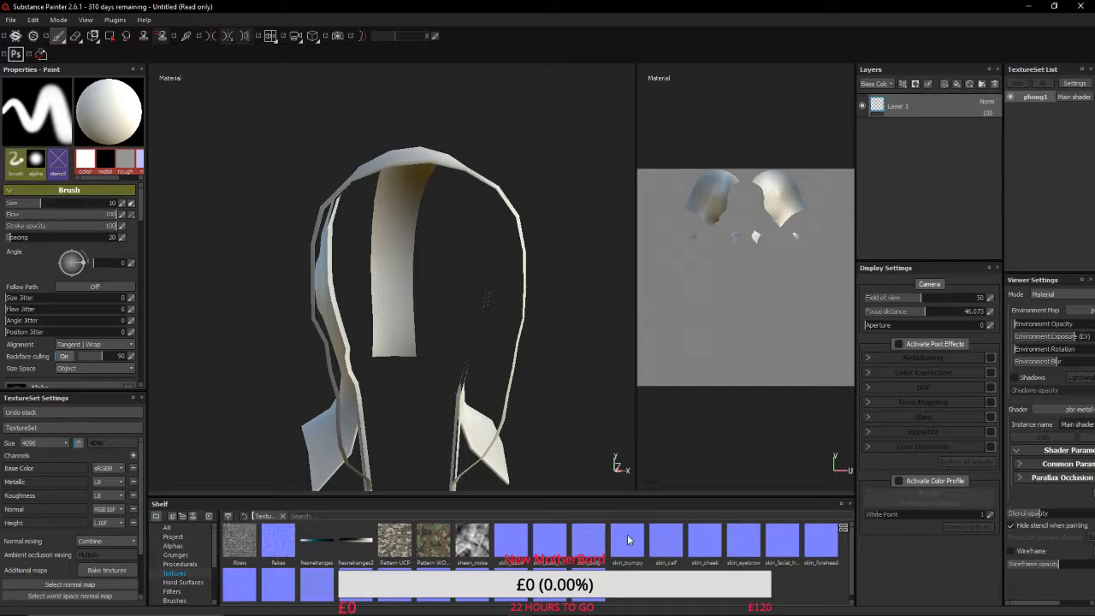
{"action": "mouse_move", "coordinate": [671, 544]}
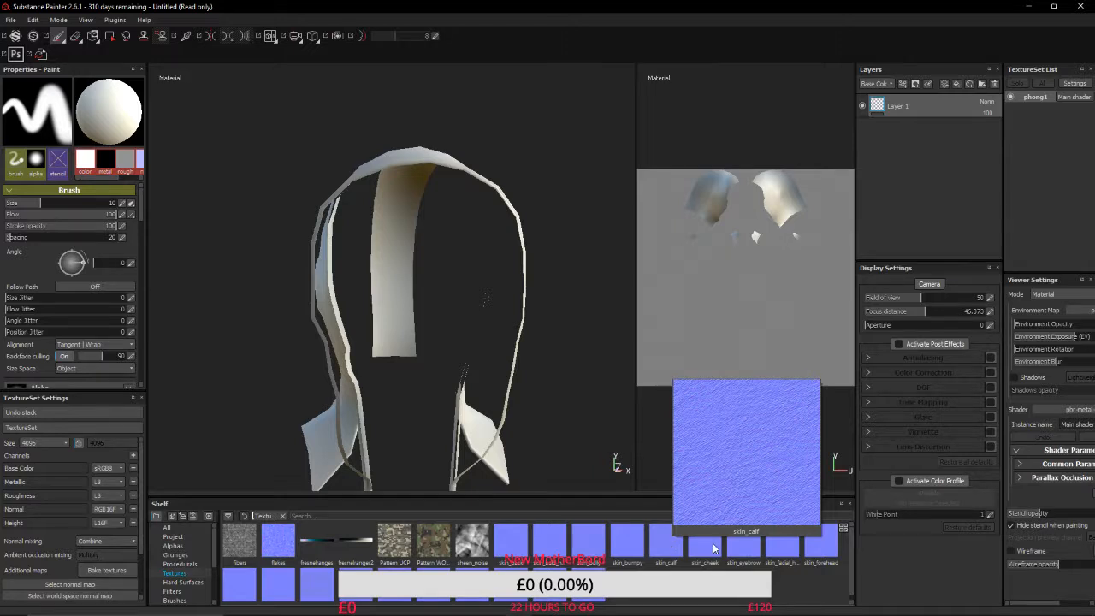
{"action": "mouse_move", "coordinate": [712, 547]}
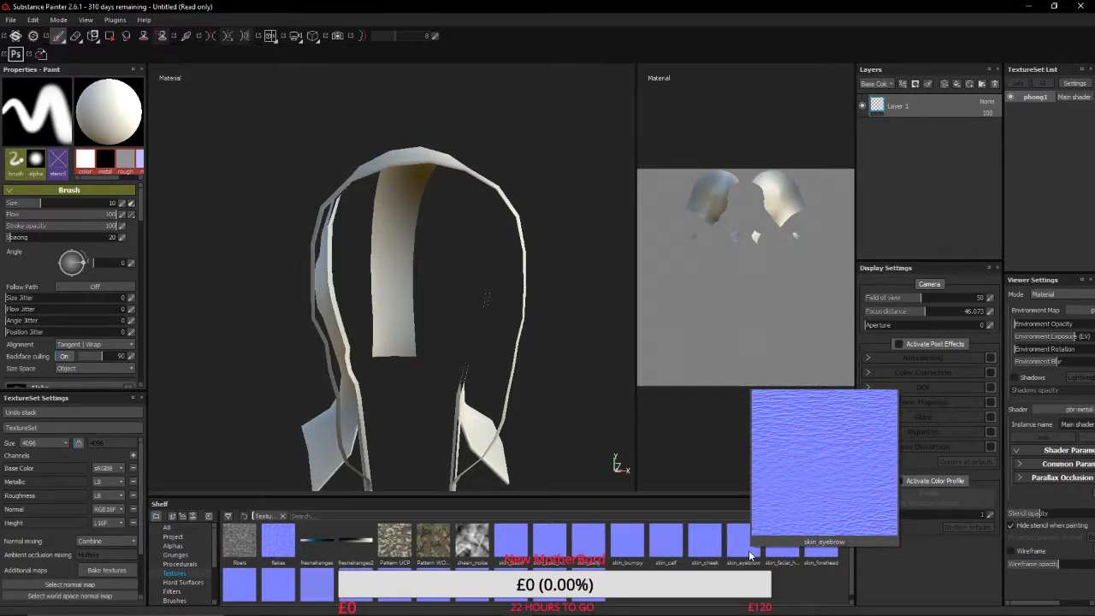
Examine the remaining shelf textures, previewing skin_facial_hair, other skin normal maps, the Pattern WOODLAND camouflage and the fresnel ranges.
{"action": "mouse_move", "coordinate": [775, 560]}
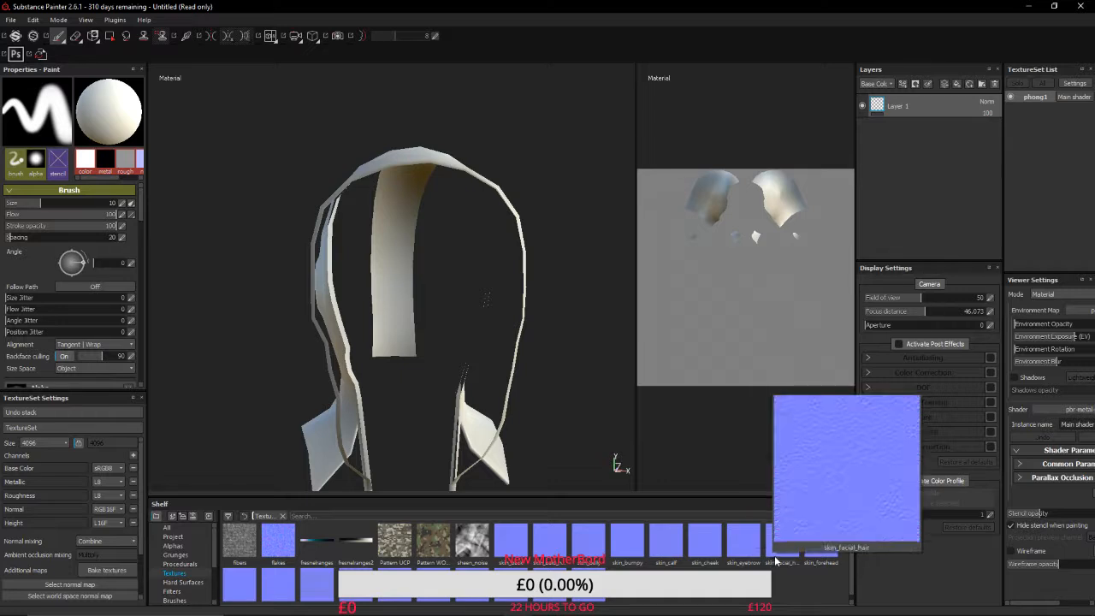
{"action": "mouse_move", "coordinate": [822, 553]}
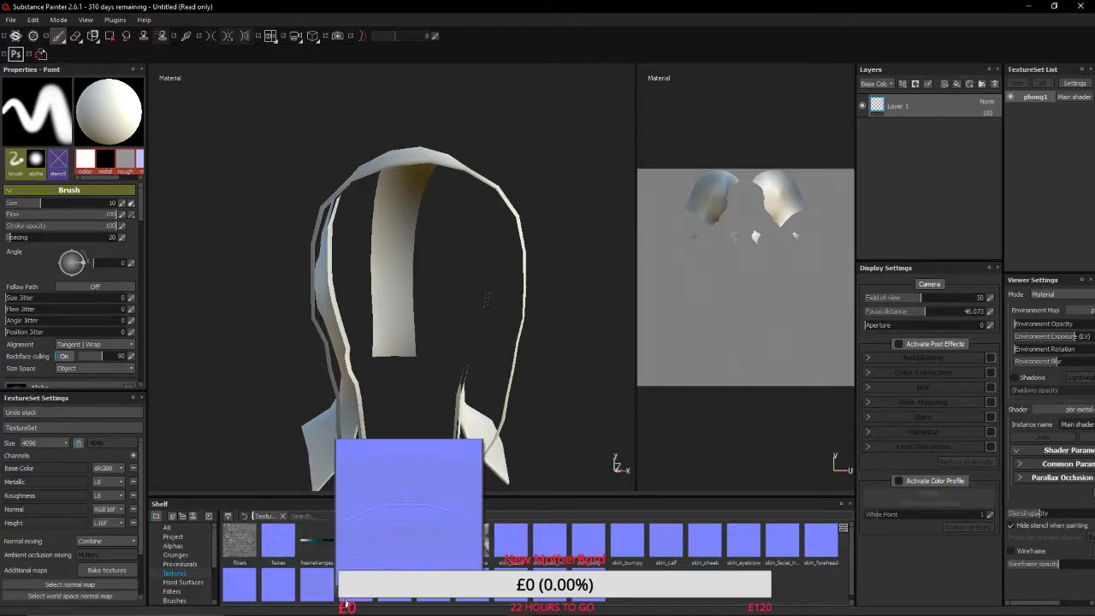
{"action": "mouse_move", "coordinate": [580, 602]}
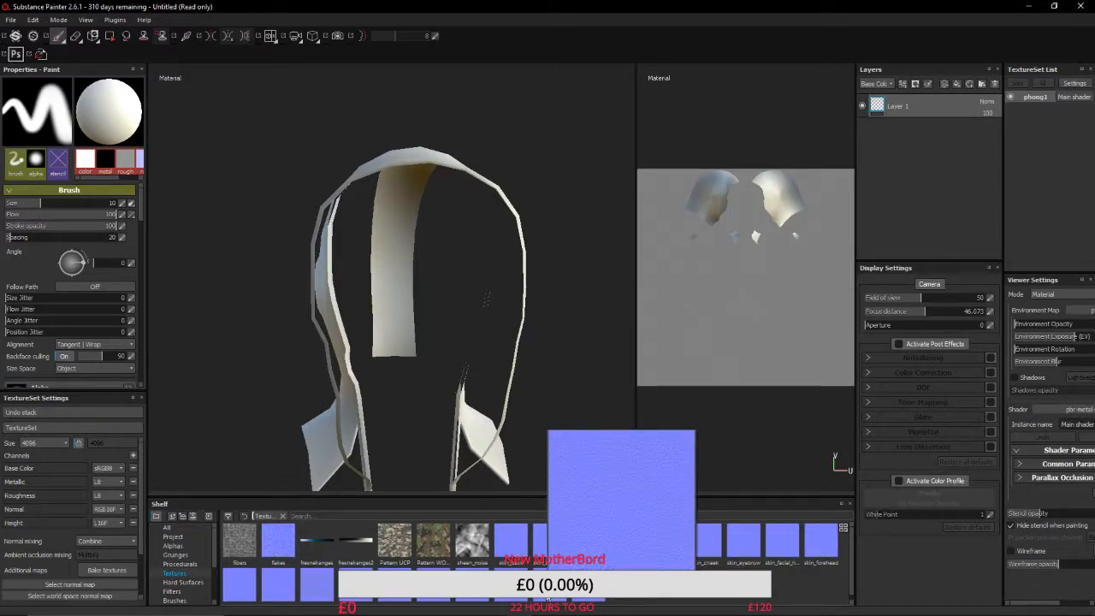
{"action": "mouse_move", "coordinate": [510, 598]}
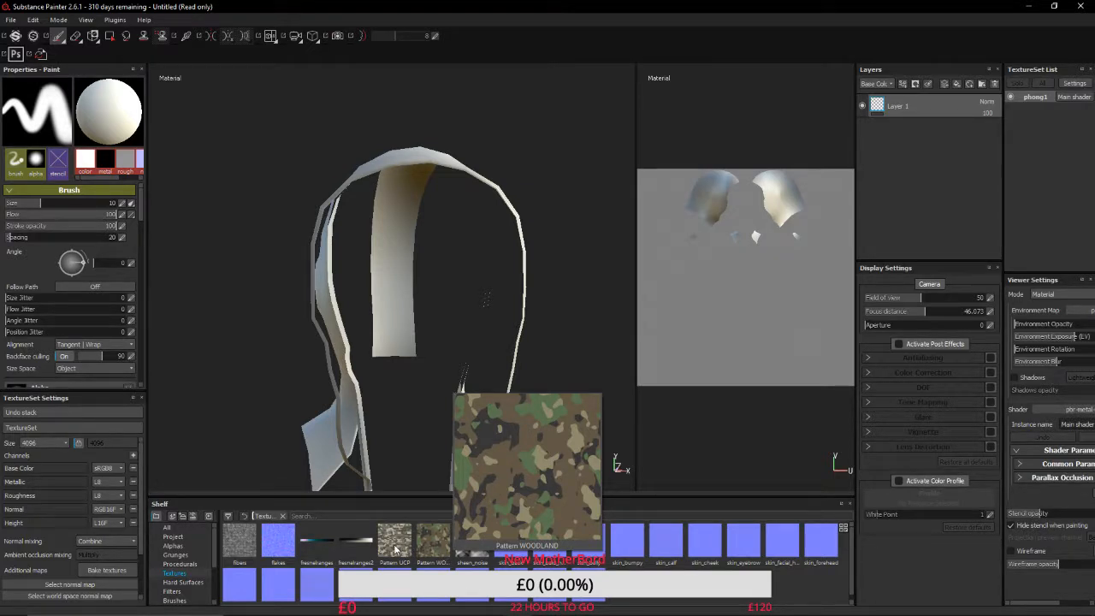
{"action": "mouse_move", "coordinate": [352, 552]}
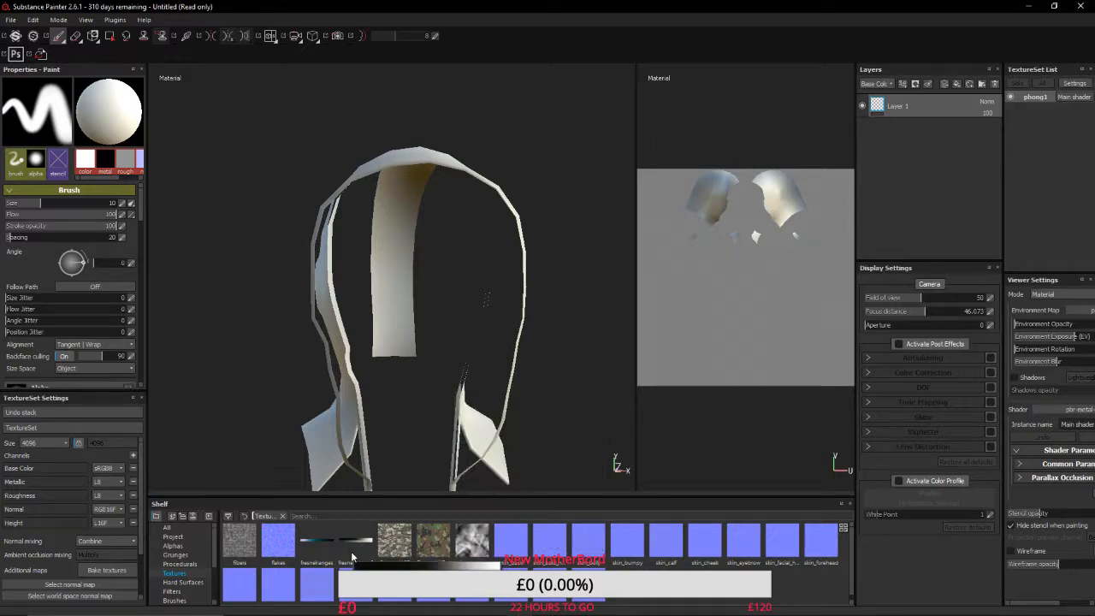
Look through the shelf's hard surface normal stamps, from the containers and handles to the vents.
{"action": "left_click", "coordinate": [187, 585]}
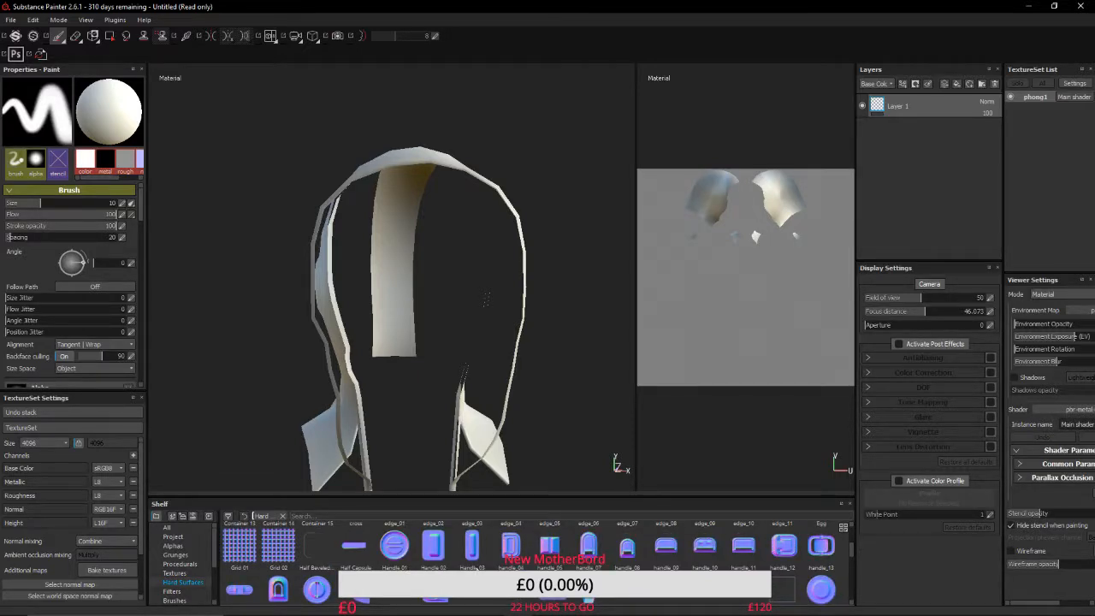
{"action": "scroll", "coordinate": [476, 570], "scroll_direction": "down", "scroll_amount": 2}
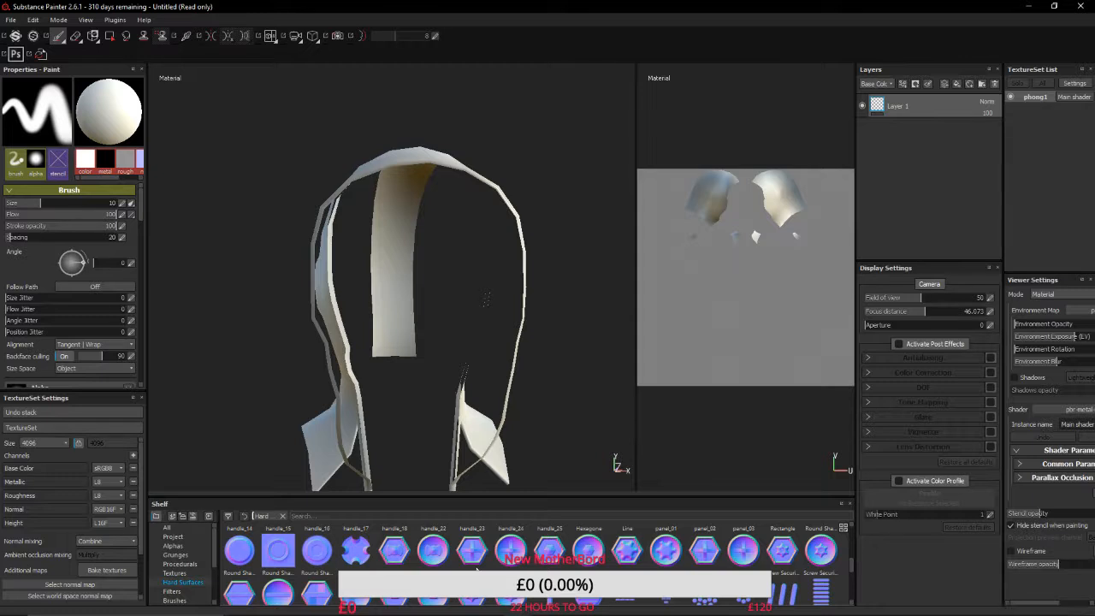
{"action": "scroll", "coordinate": [513, 564], "scroll_direction": "down", "scroll_amount": 3}
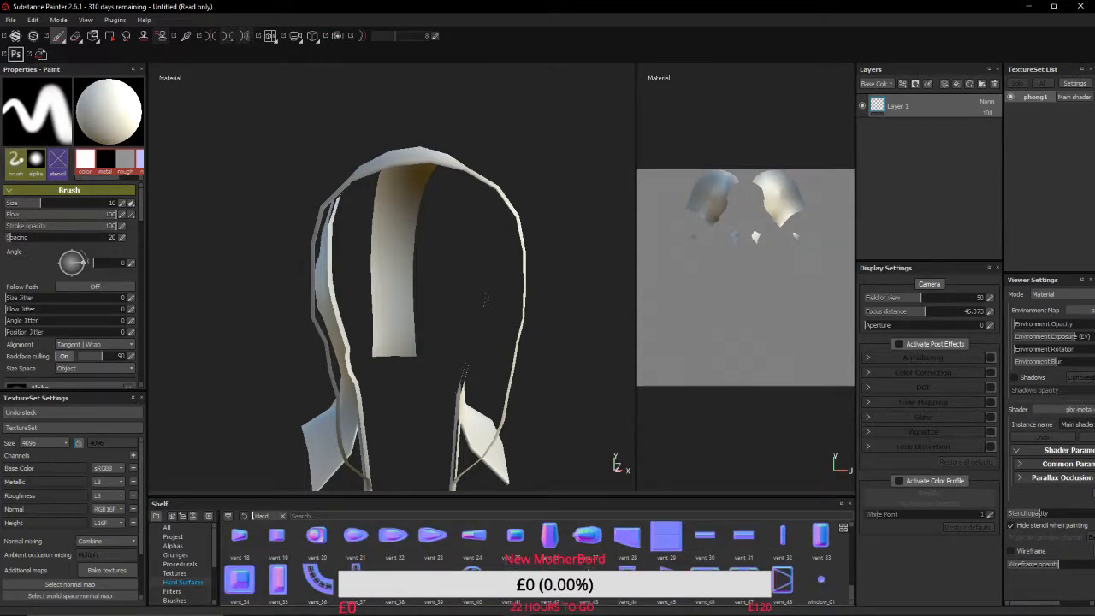
{"action": "scroll", "coordinate": [254, 565], "scroll_direction": "up", "scroll_amount": 5}
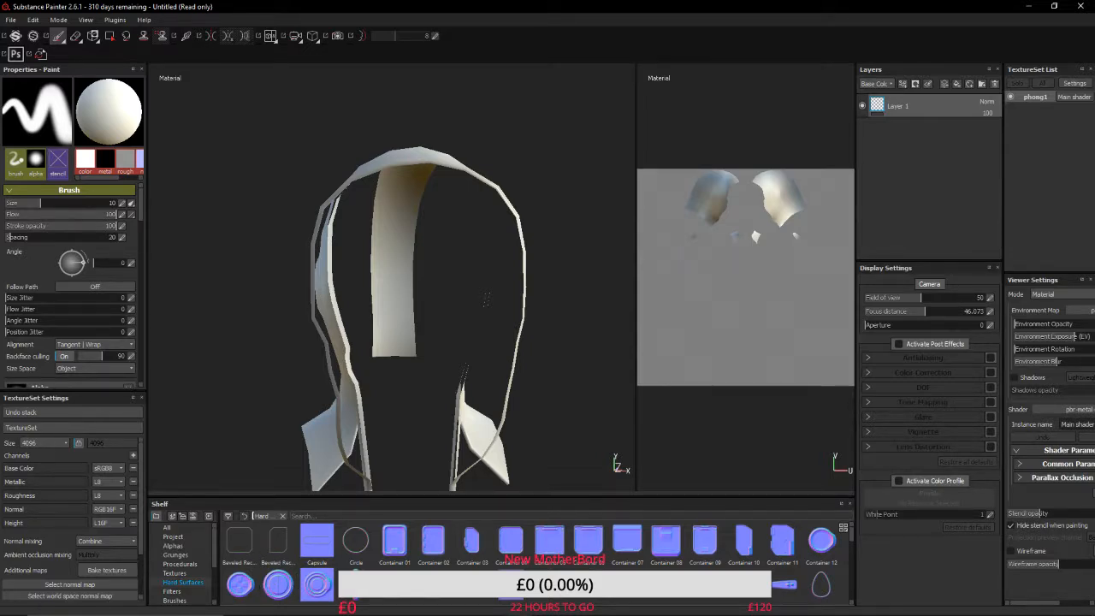
{"action": "mouse_move", "coordinate": [663, 585]}
Inspect the hood mesh from the side and from the front in the 3D viewport.
{"action": "mouse_move", "coordinate": [320, 472]}
{"action": "left_mouse_down", "text": "alt"}
{"action": "mouse_move", "coordinate": [488, 485]}
{"action": "mouse_move", "coordinate": [525, 470]}
{"action": "mouse_move", "coordinate": [531, 409]}
{"action": "left_mouse_up", "text": "alt"}
{"action": "middle_click_drag", "start_coordinate": [530, 409], "coordinate": [214, 430], "text": "alt"}
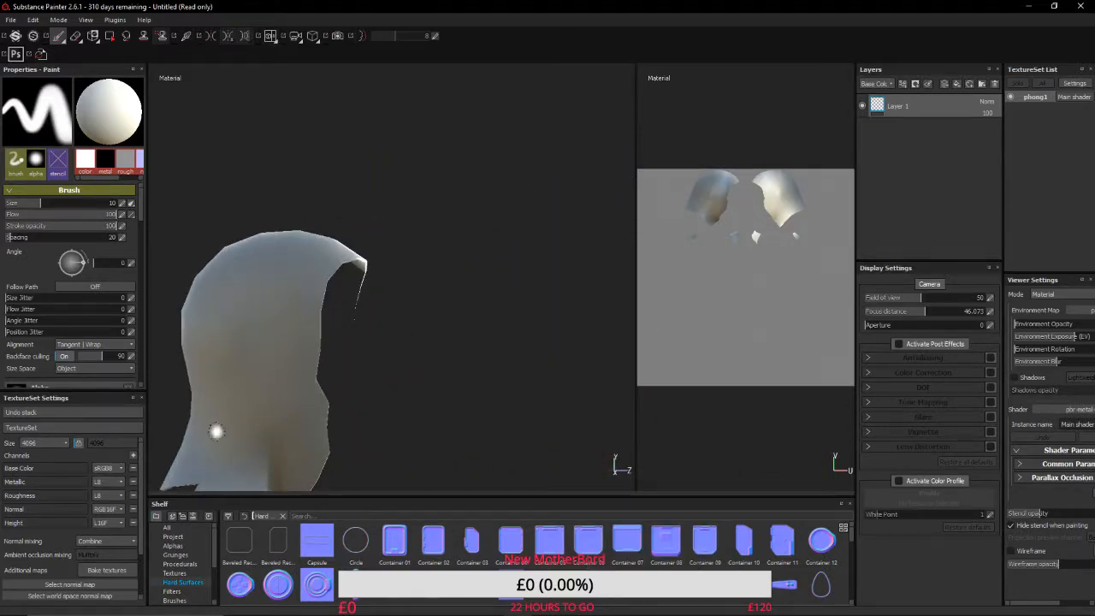
{"action": "scroll", "coordinate": [262, 425], "scroll_direction": "down", "scroll_amount": 1}
{"action": "scroll", "coordinate": [262, 426], "scroll_direction": "up", "scroll_amount": 2}
{"action": "scroll", "coordinate": [262, 425], "scroll_direction": "up", "scroll_amount": 1}
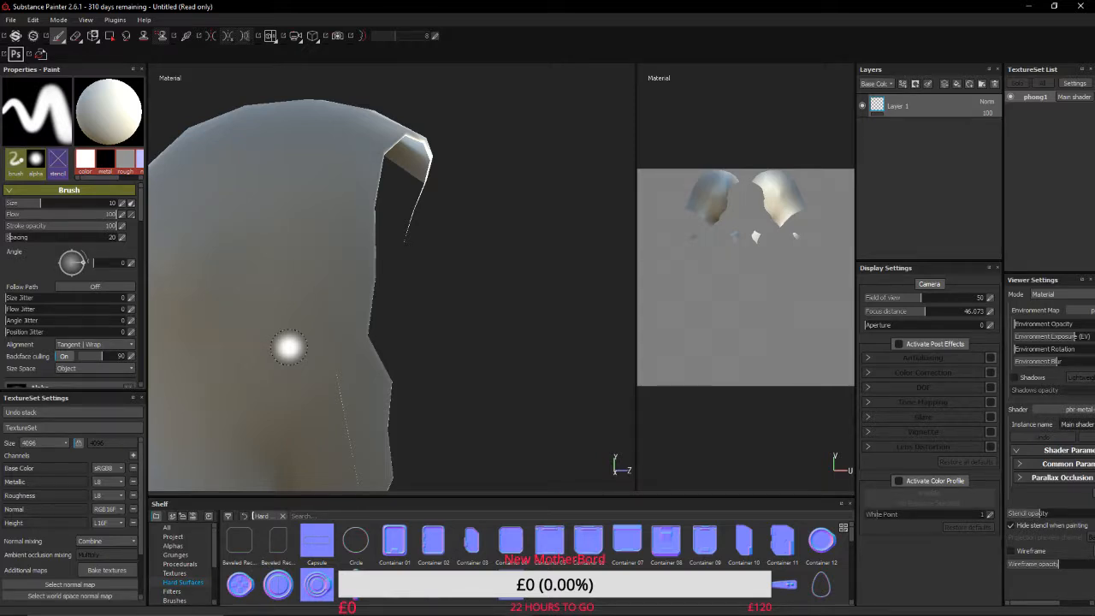
{"action": "left_click_drag", "start_coordinate": [542, 333], "coordinate": [505, 510], "text": "alt"}
Examine the hard surface handles, panels, screws and vents in more detail, previewing vent_46.
{"action": "scroll", "coordinate": [703, 565], "scroll_direction": "down", "scroll_amount": 2}
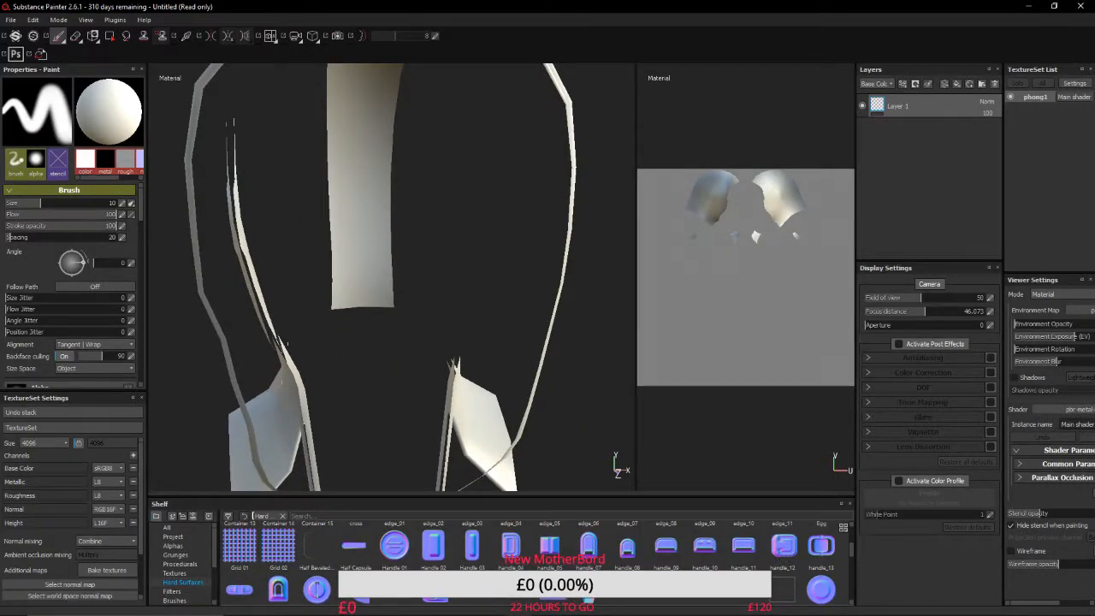
{"action": "scroll", "coordinate": [785, 557], "scroll_direction": "down", "scroll_amount": 1}
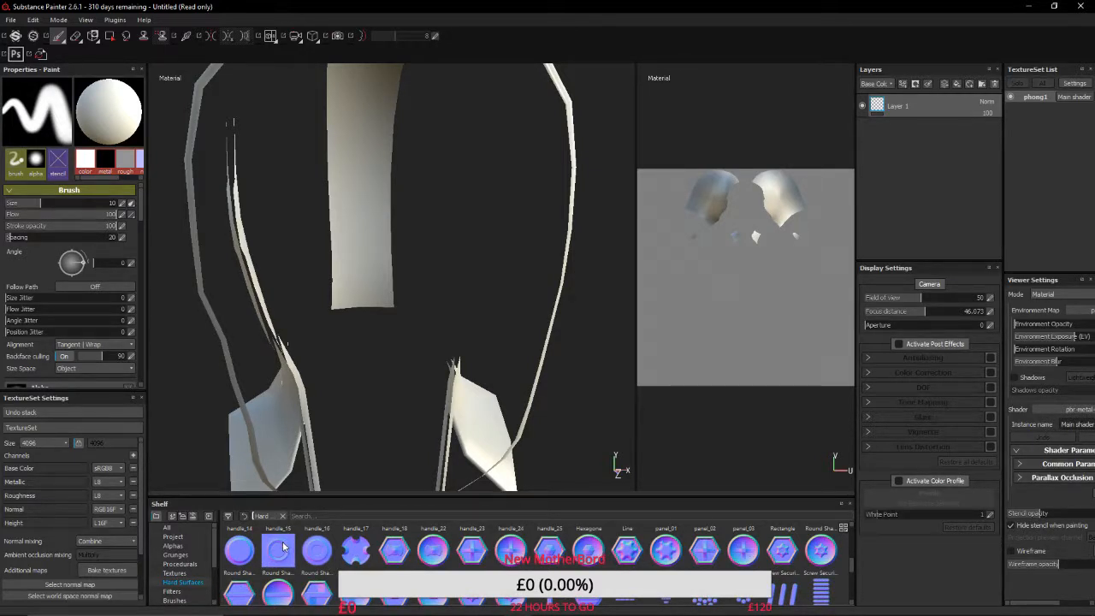
{"action": "mouse_move", "coordinate": [286, 554]}
{"action": "scroll", "coordinate": [453, 554], "scroll_direction": "down", "scroll_amount": 3}
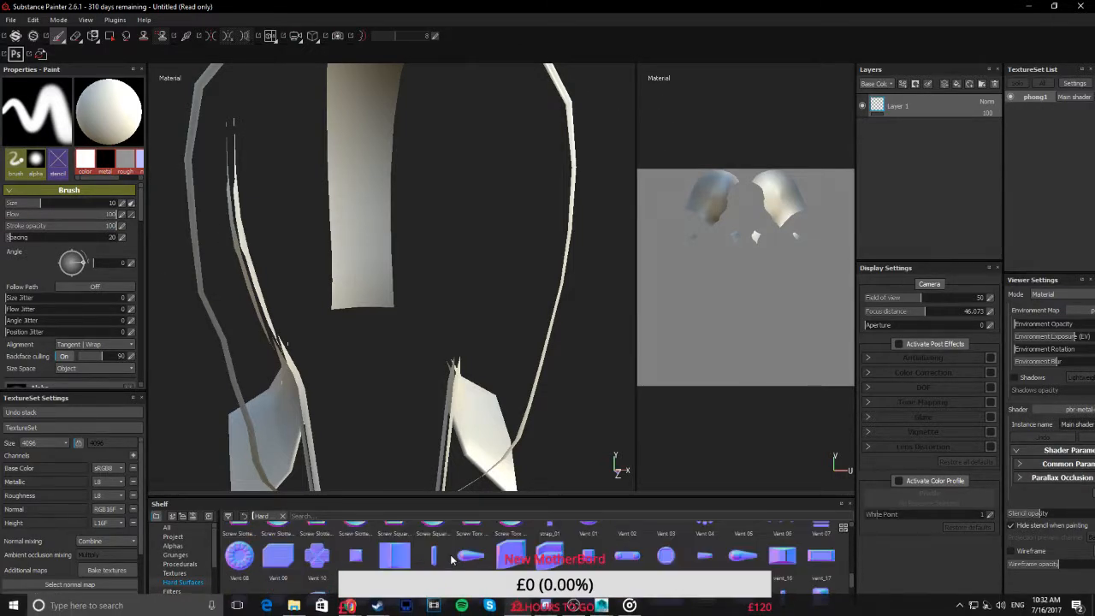
{"action": "scroll", "coordinate": [452, 559], "scroll_direction": "down", "scroll_amount": 3}
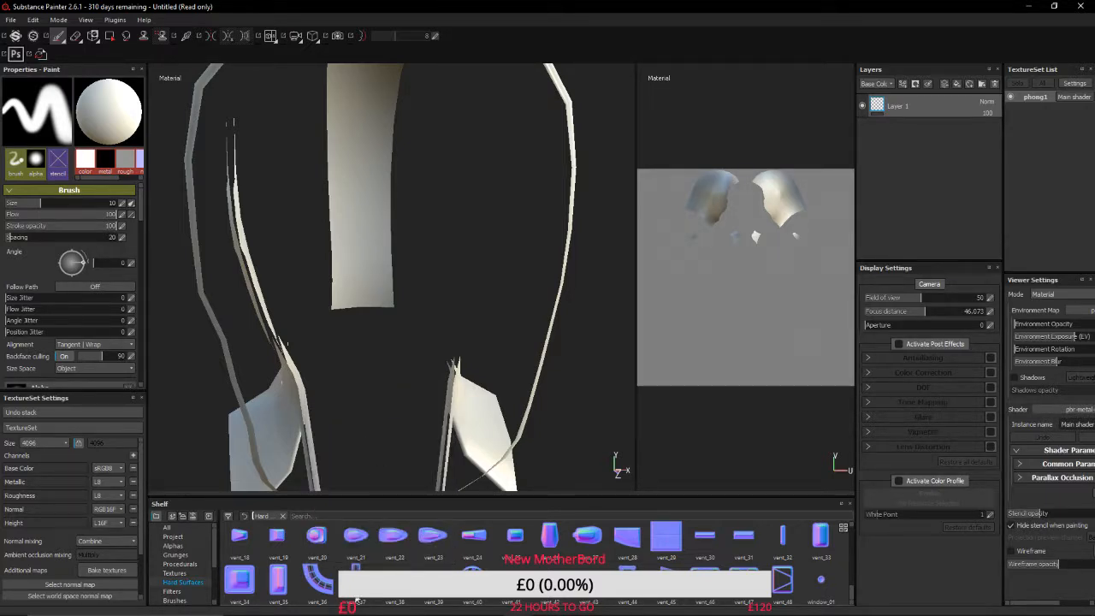
{"action": "mouse_move", "coordinate": [319, 585]}
{"action": "mouse_move", "coordinate": [705, 580]}
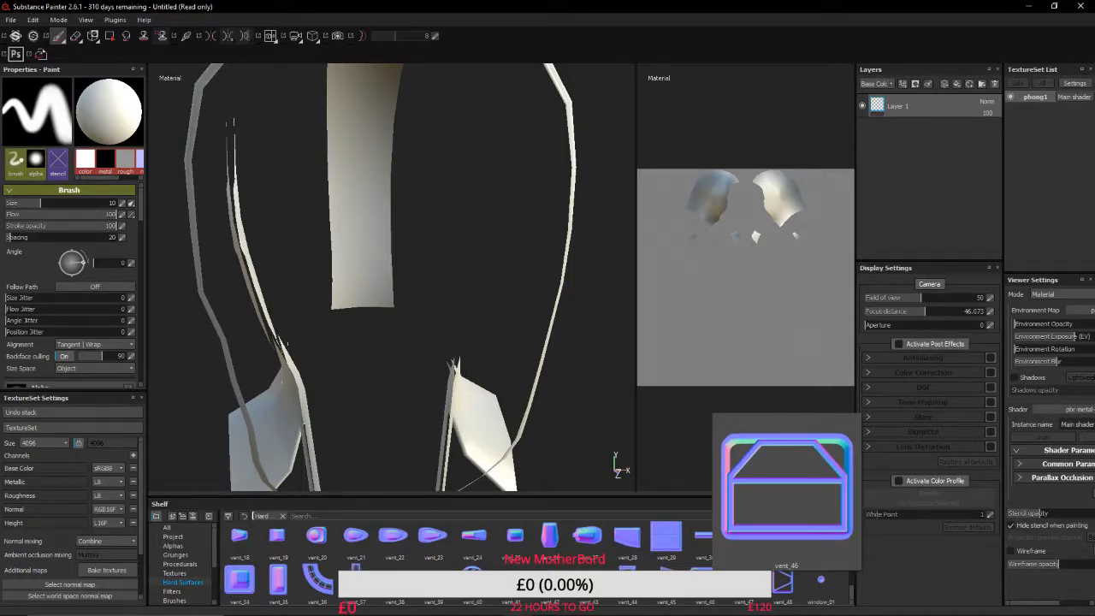
{"action": "mouse_move", "coordinate": [743, 580]}
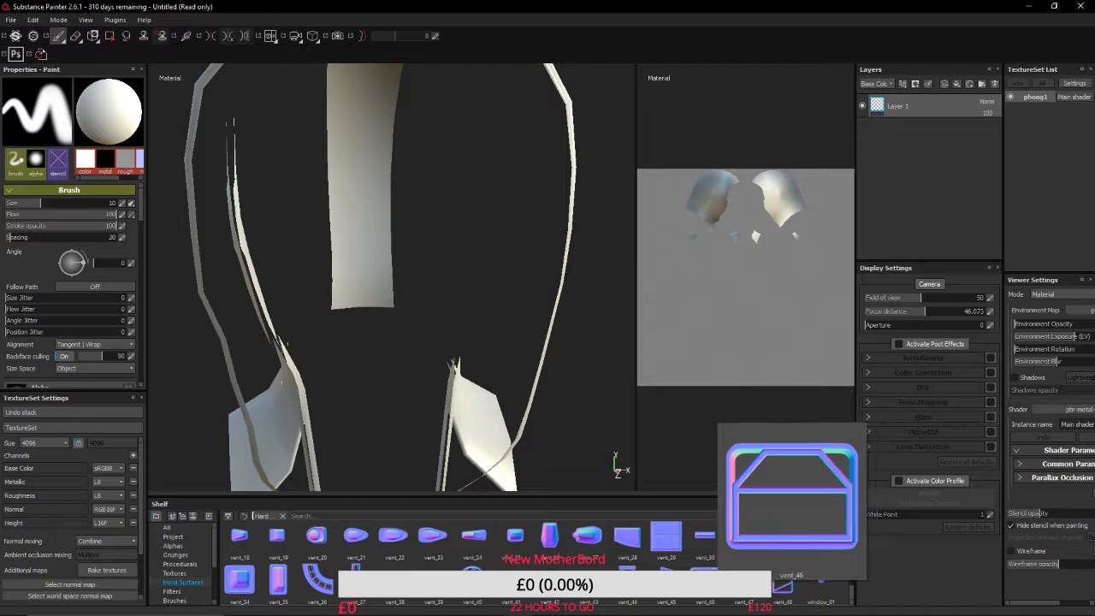
Examine the shelf's filters, previewing the MatFinish finishes, Histogram shift, Highpass, Blur and Baked Lighting.
{"action": "left_click", "coordinate": [172, 591]}
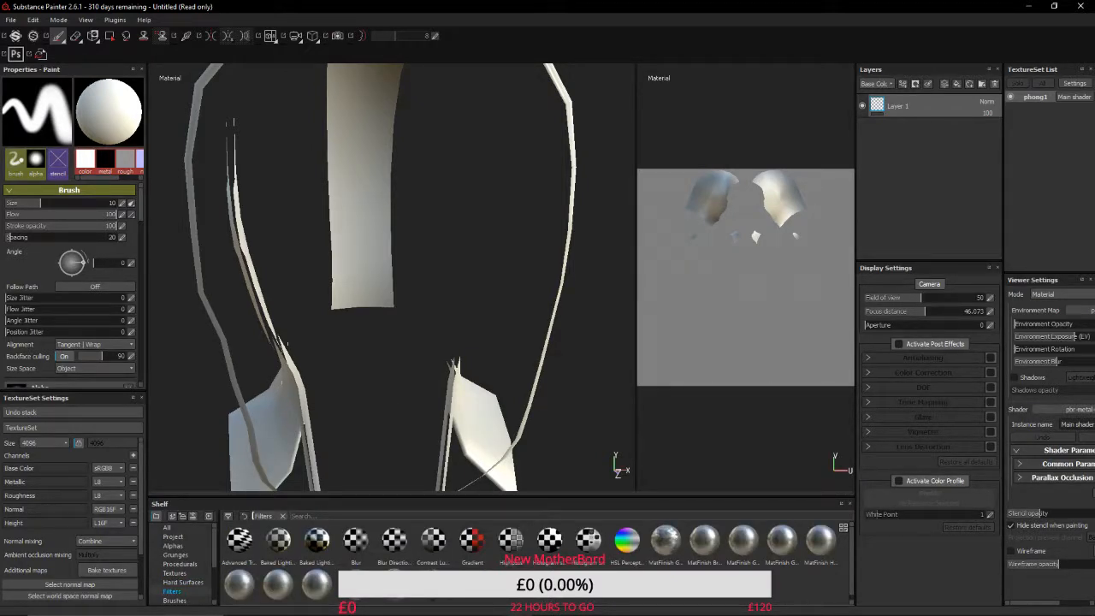
{"action": "mouse_move", "coordinate": [673, 556]}
{"action": "mouse_move", "coordinate": [755, 551]}
{"action": "mouse_move", "coordinate": [360, 597]}
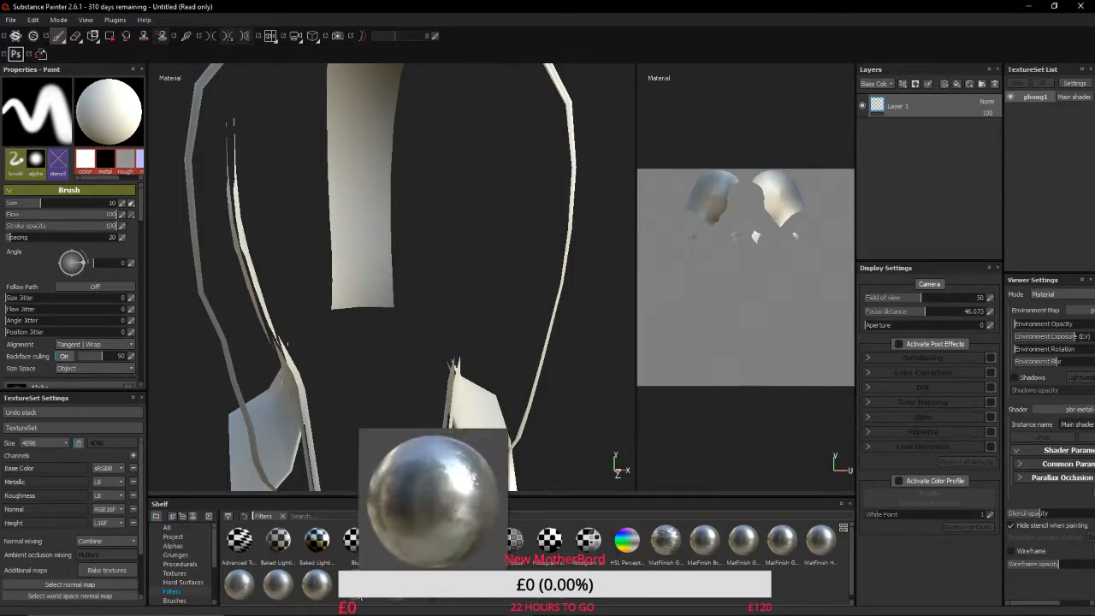
{"action": "mouse_move", "coordinate": [268, 584]}
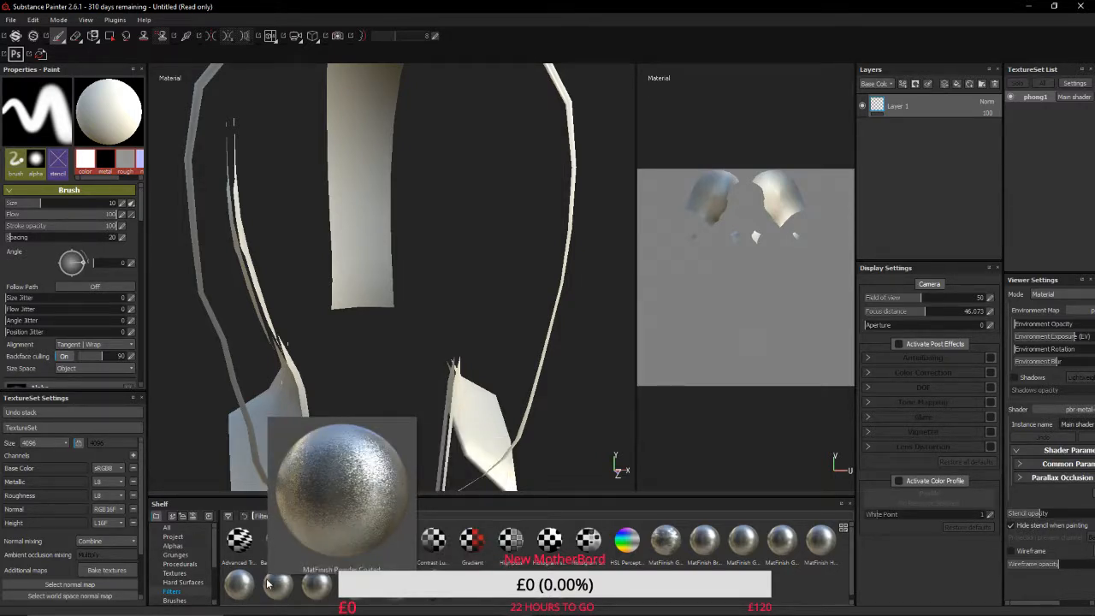
{"action": "mouse_move", "coordinate": [576, 543]}
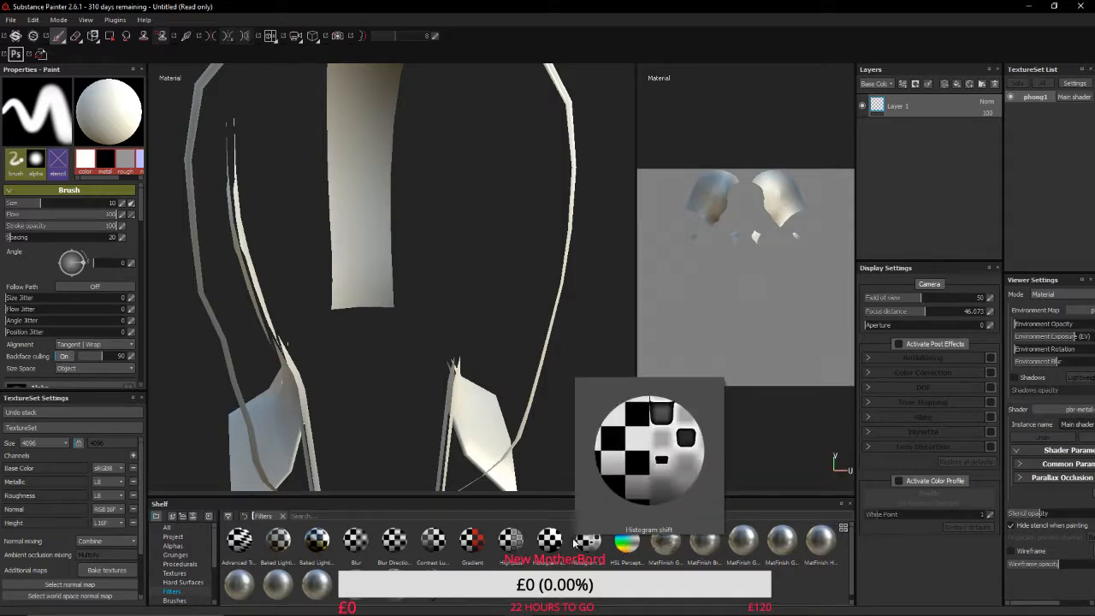
{"action": "mouse_move", "coordinate": [529, 545]}
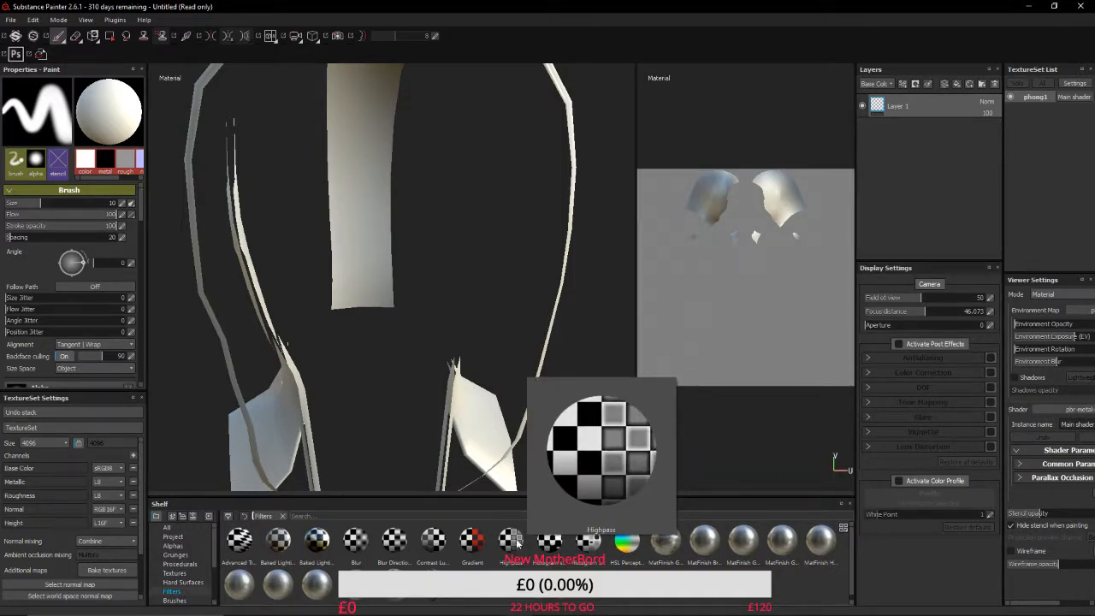
{"action": "mouse_move", "coordinate": [445, 540]}
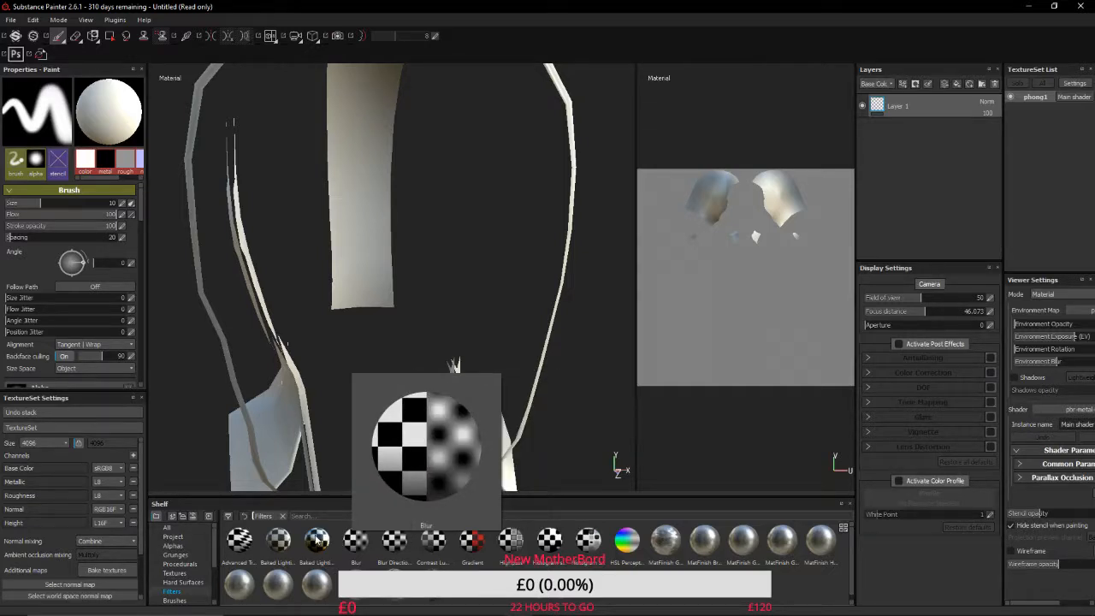
{"action": "mouse_move", "coordinate": [319, 539]}
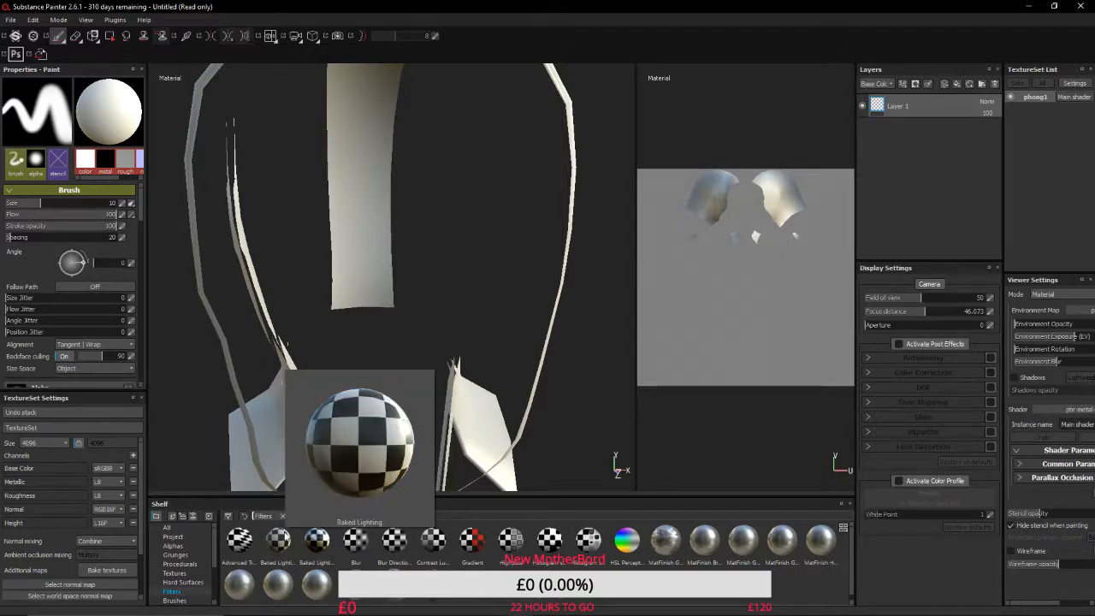
Look over the shelf's brushes and compare them with the grunges and alphas.
{"action": "left_click", "coordinate": [190, 601]}
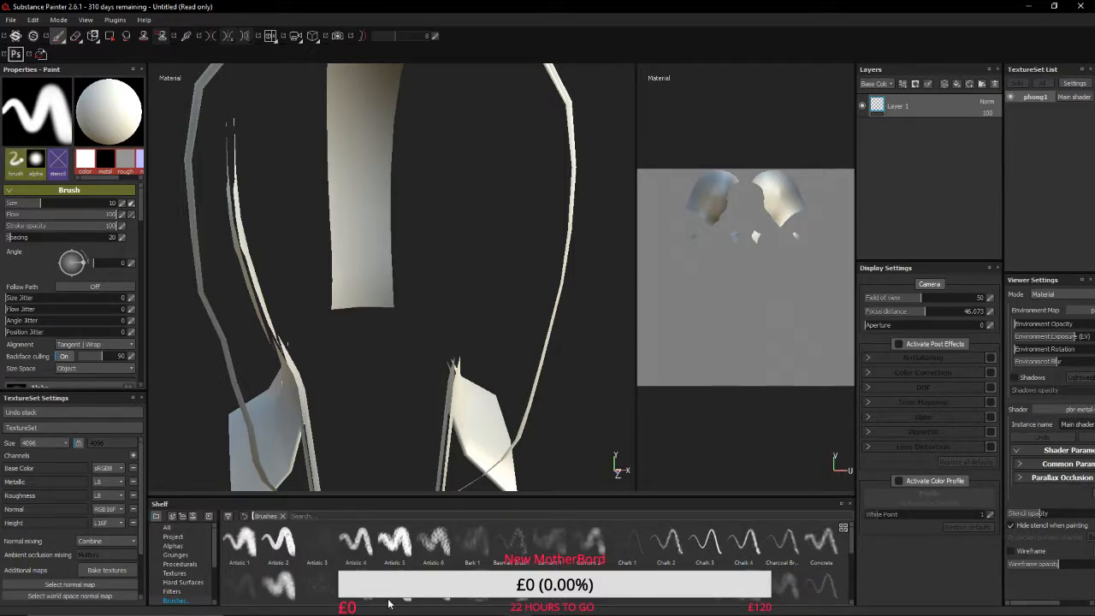
{"action": "scroll", "coordinate": [385, 597], "scroll_direction": "down", "scroll_amount": 5}
{"action": "scroll", "coordinate": [382, 598], "scroll_direction": "up", "scroll_amount": 5}
{"action": "left_click", "coordinate": [181, 555]}
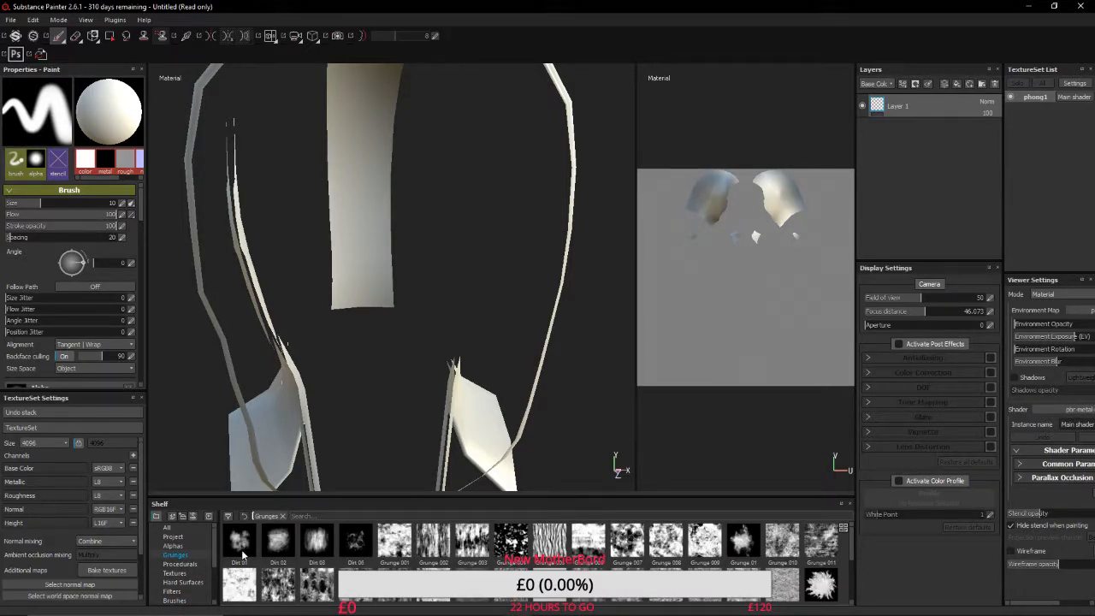
{"action": "left_click", "coordinate": [173, 546]}
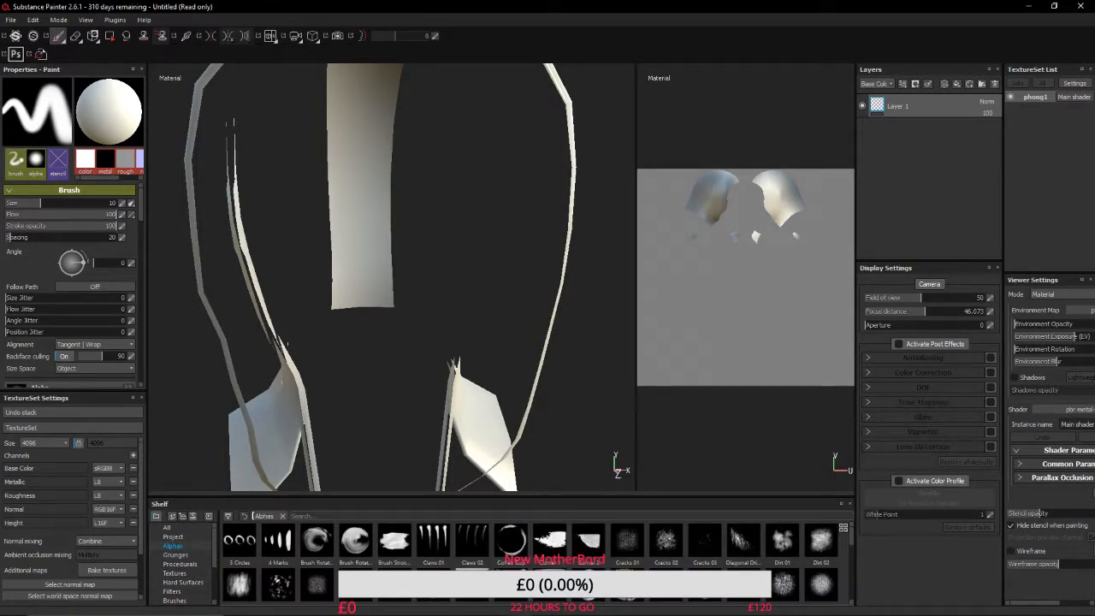
Examine the brush presets through to the scratches and stitches, previewing Scratches 5 and Stitches Small.
{"action": "left_click", "coordinate": [172, 601]}
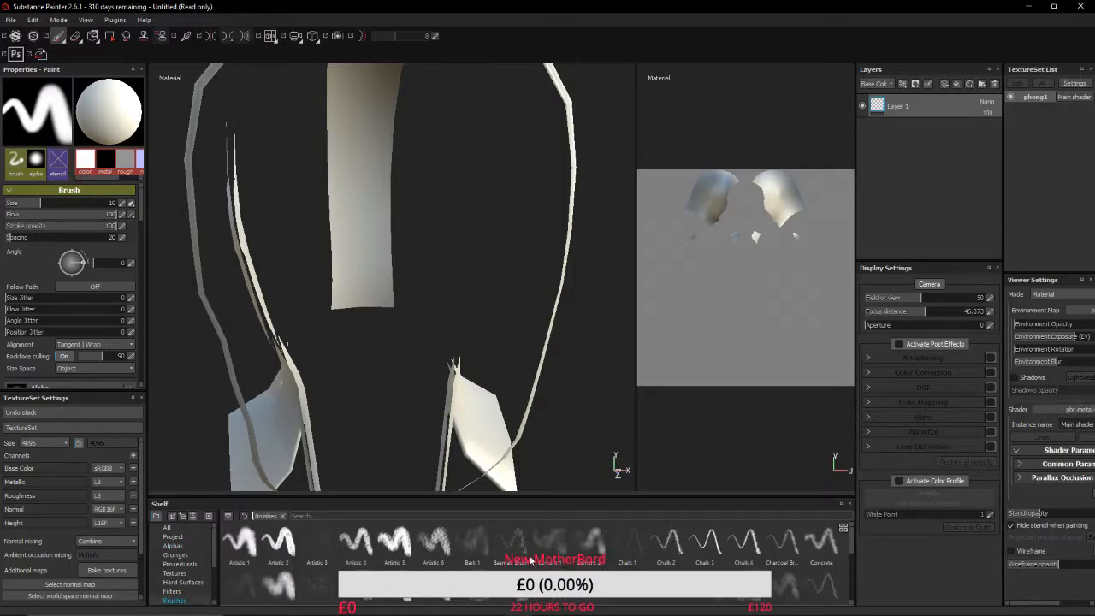
{"action": "scroll", "coordinate": [640, 569], "scroll_direction": "down", "scroll_amount": 2}
{"action": "scroll", "coordinate": [530, 556], "scroll_direction": "up", "scroll_amount": 2}
{"action": "mouse_move", "coordinate": [741, 583]}
{"action": "mouse_move", "coordinate": [434, 586]}
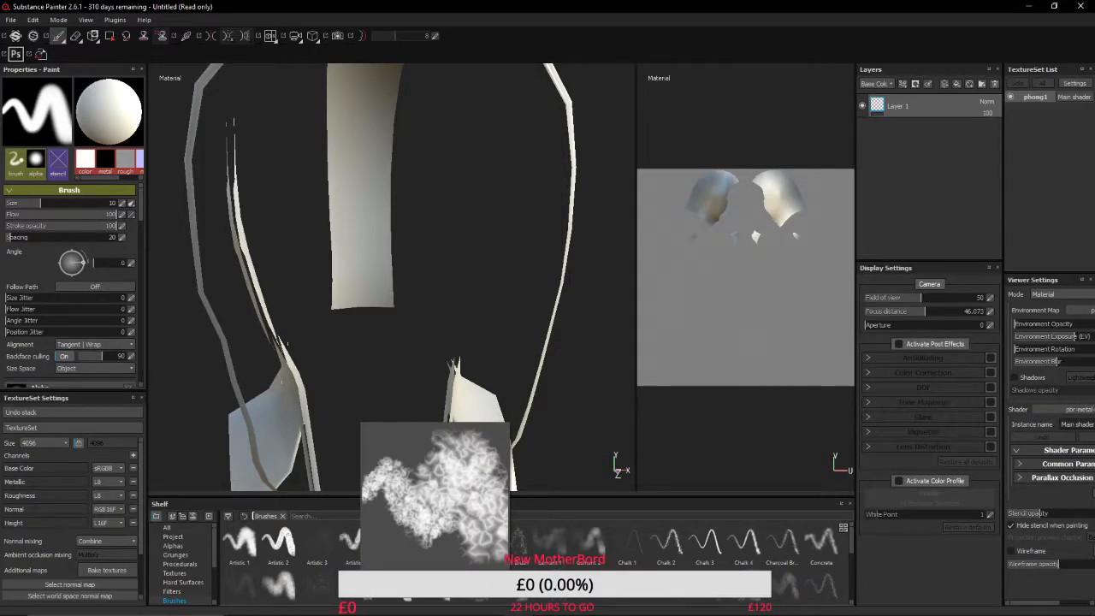
{"action": "scroll", "coordinate": [435, 565], "scroll_direction": "down", "scroll_amount": 5}
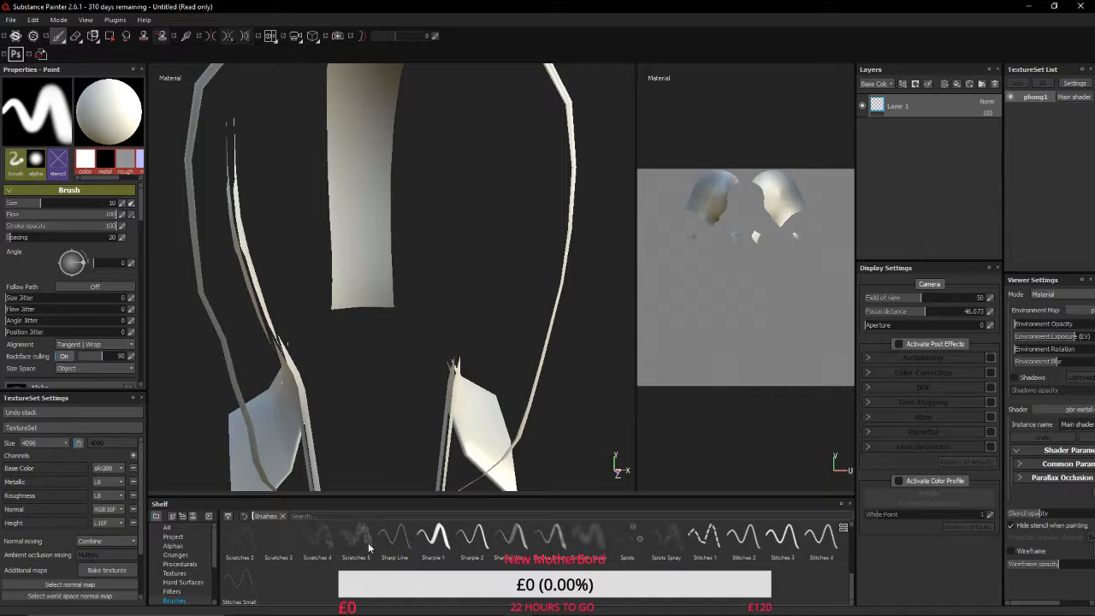
{"action": "mouse_move", "coordinate": [368, 543]}
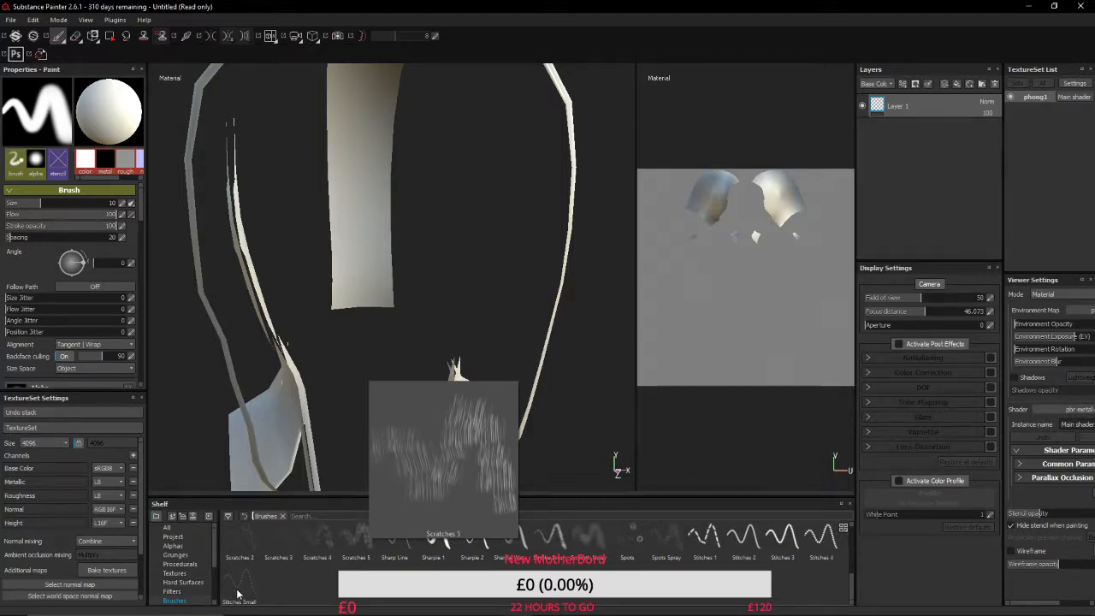
{"action": "mouse_move", "coordinate": [239, 590]}
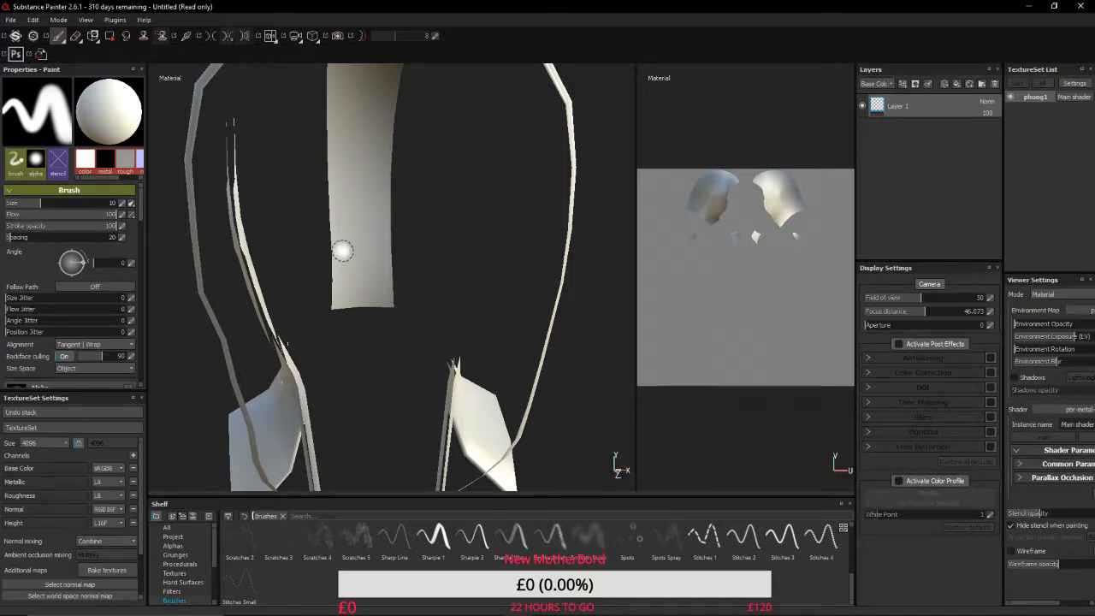
Examine the shelf's particle brushes, previewing Rain and Veins.
{"action": "scroll", "coordinate": [193, 596], "scroll_direction": "down", "scroll_amount": 1}
{"action": "left_click", "coordinate": [193, 585]}
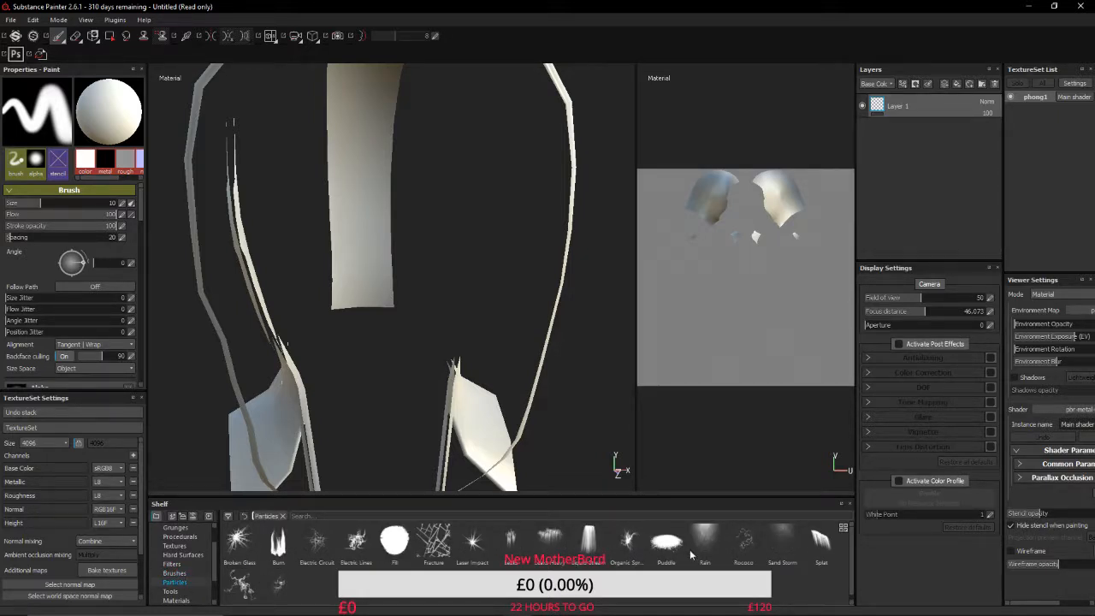
{"action": "mouse_move", "coordinate": [703, 539]}
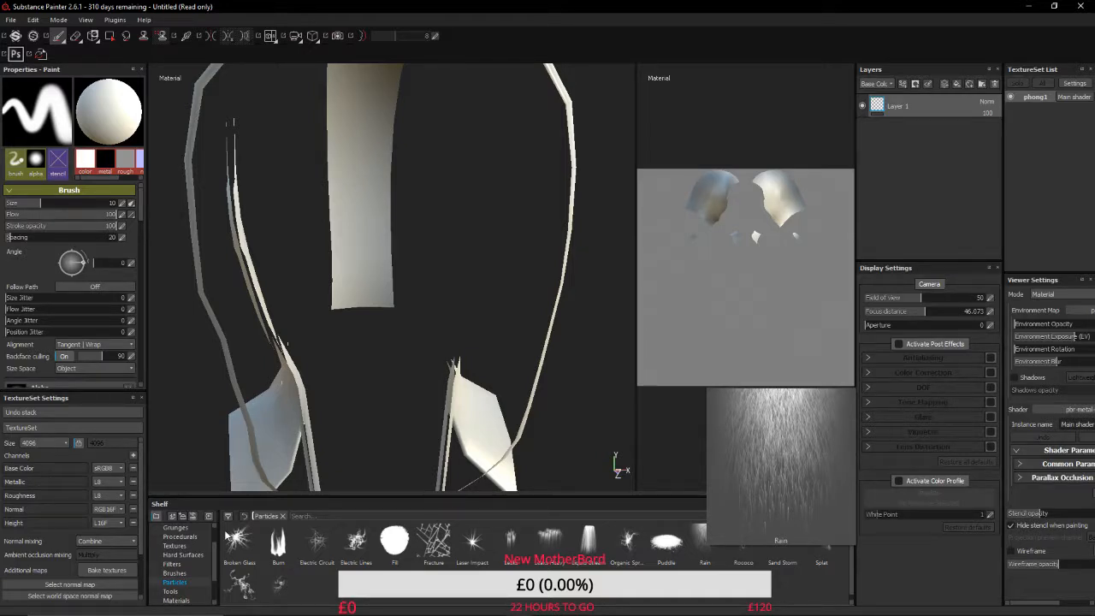
{"action": "mouse_move", "coordinate": [238, 541]}
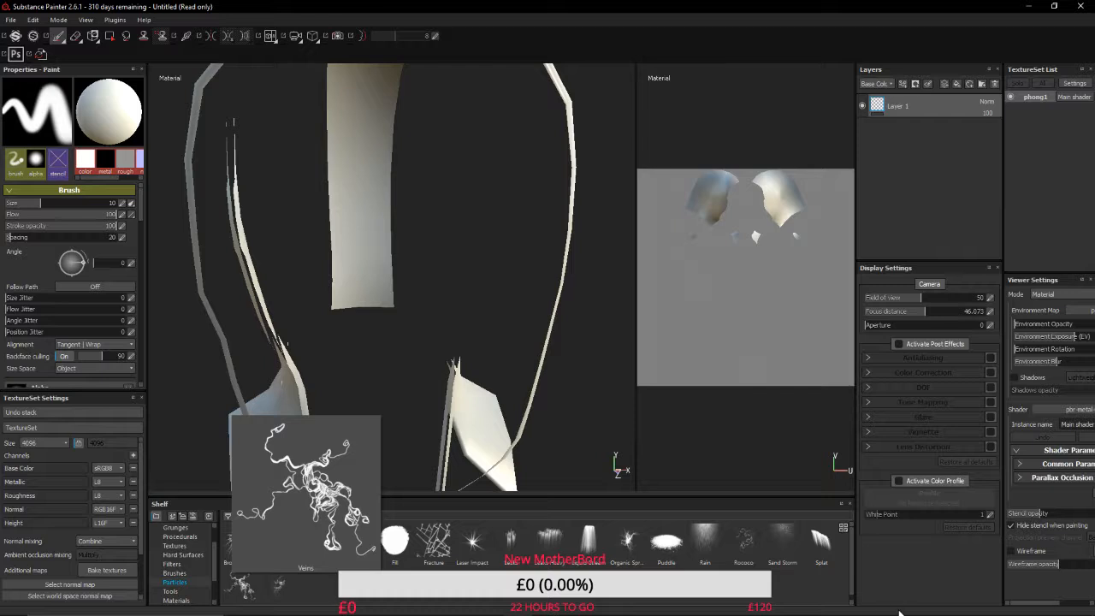
Preview more of the shelf's particle brushes, including Sand Storm, Puddle and Leaks Heavy.
{"action": "mouse_move", "coordinate": [783, 554]}
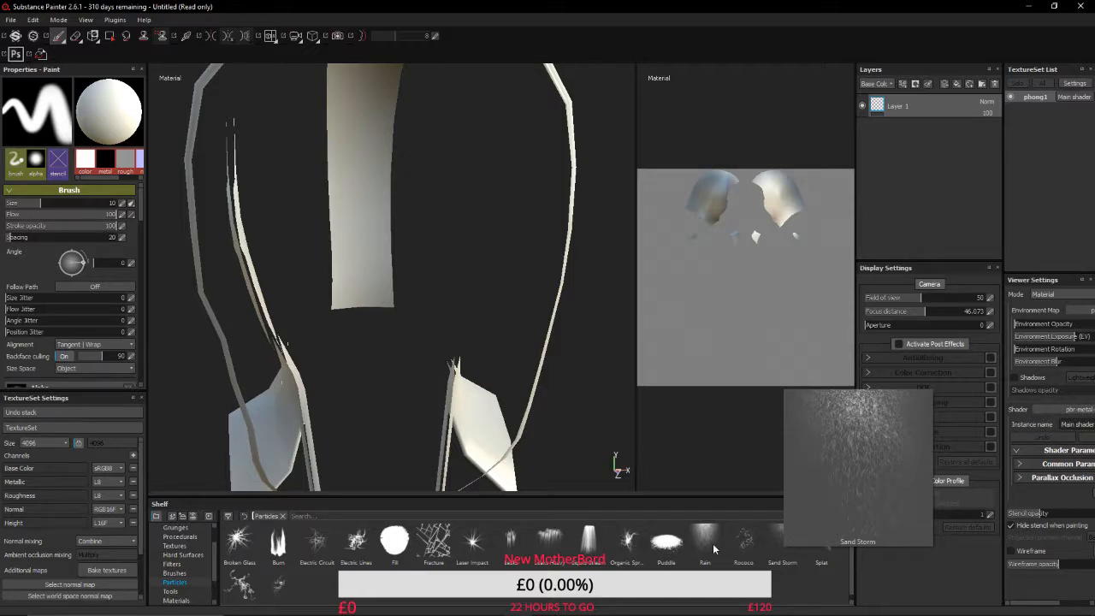
{"action": "mouse_move", "coordinate": [702, 543]}
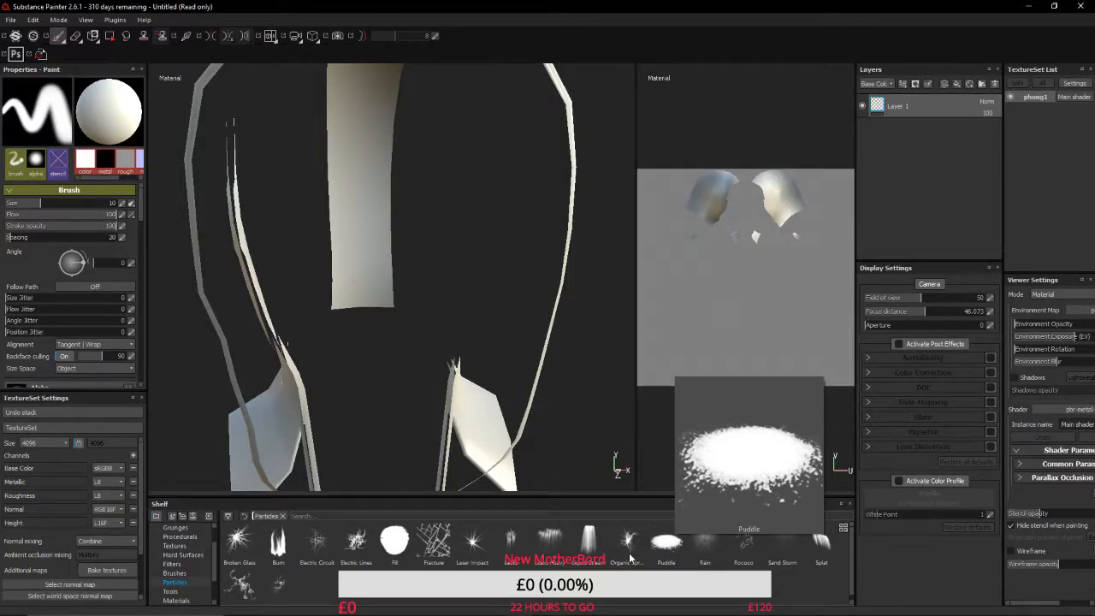
{"action": "mouse_move", "coordinate": [621, 556]}
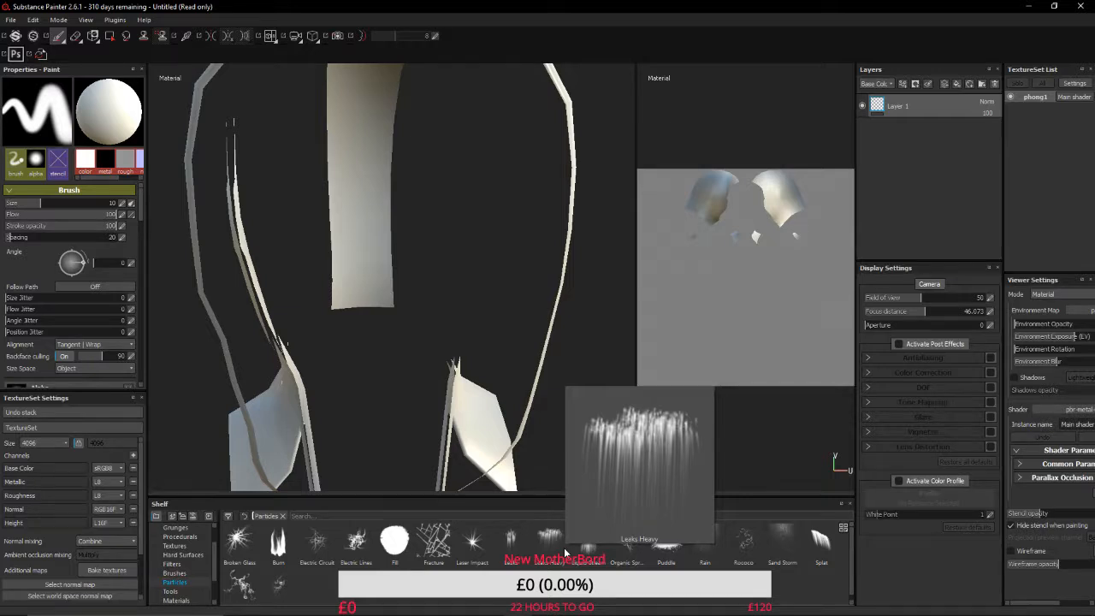
Examine the shelf's tool presets, previewing Frost, Oil Leaks, Weld and Zipper.
{"action": "mouse_move", "coordinate": [141, 593]}
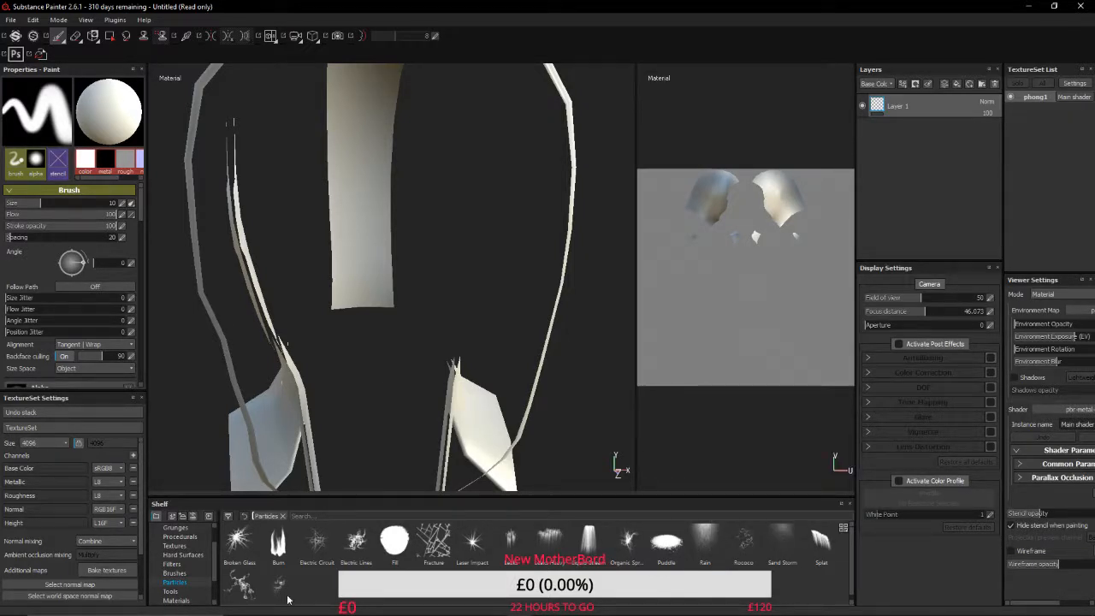
{"action": "left_click", "coordinate": [179, 592]}
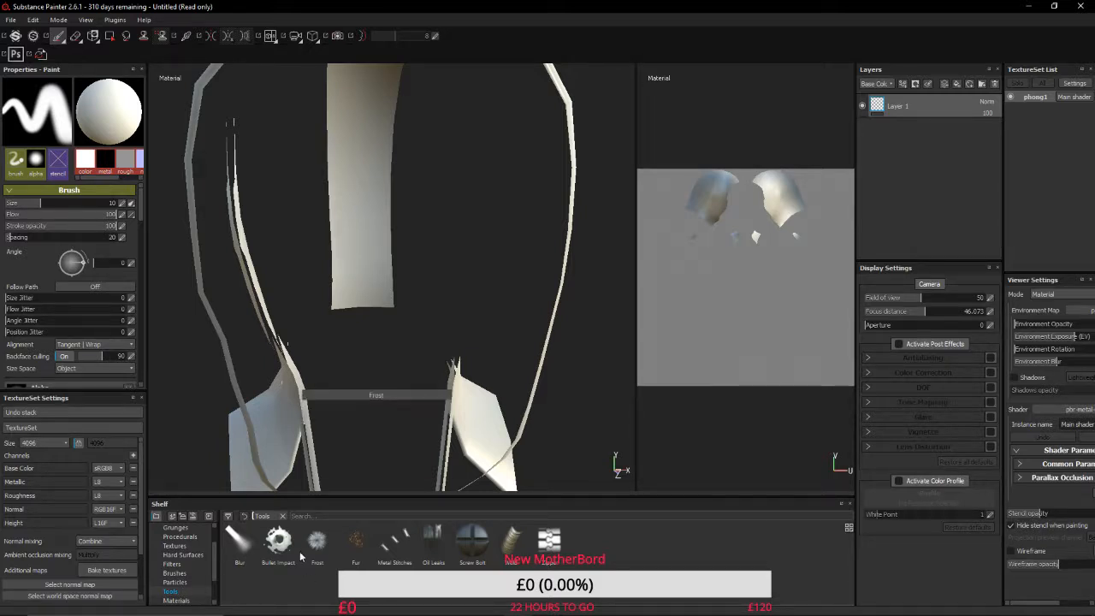
{"action": "mouse_move", "coordinate": [243, 554]}
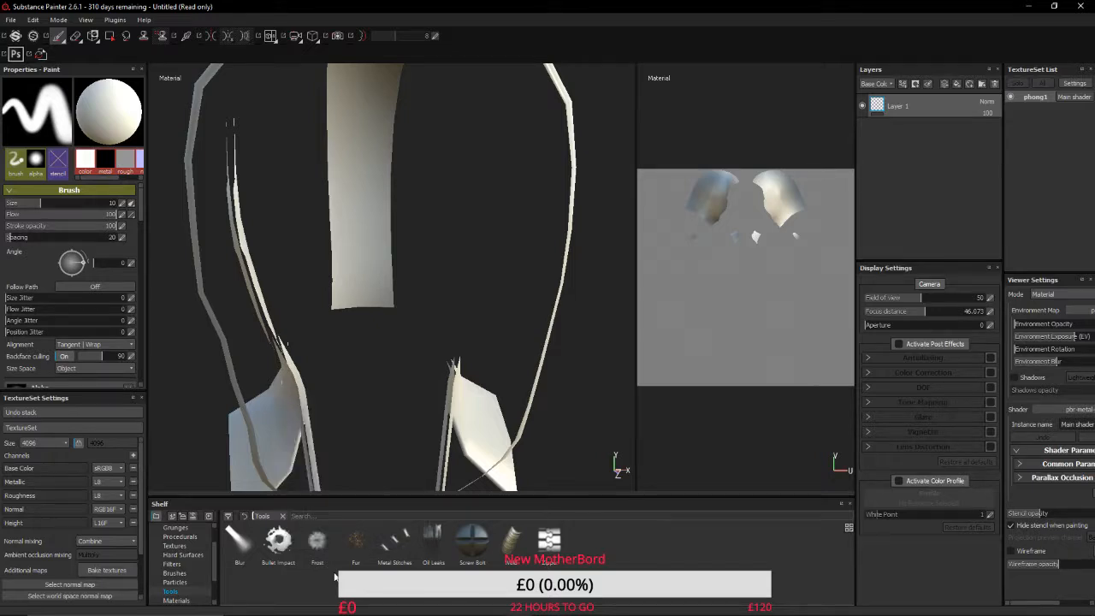
{"action": "mouse_move", "coordinate": [321, 563]}
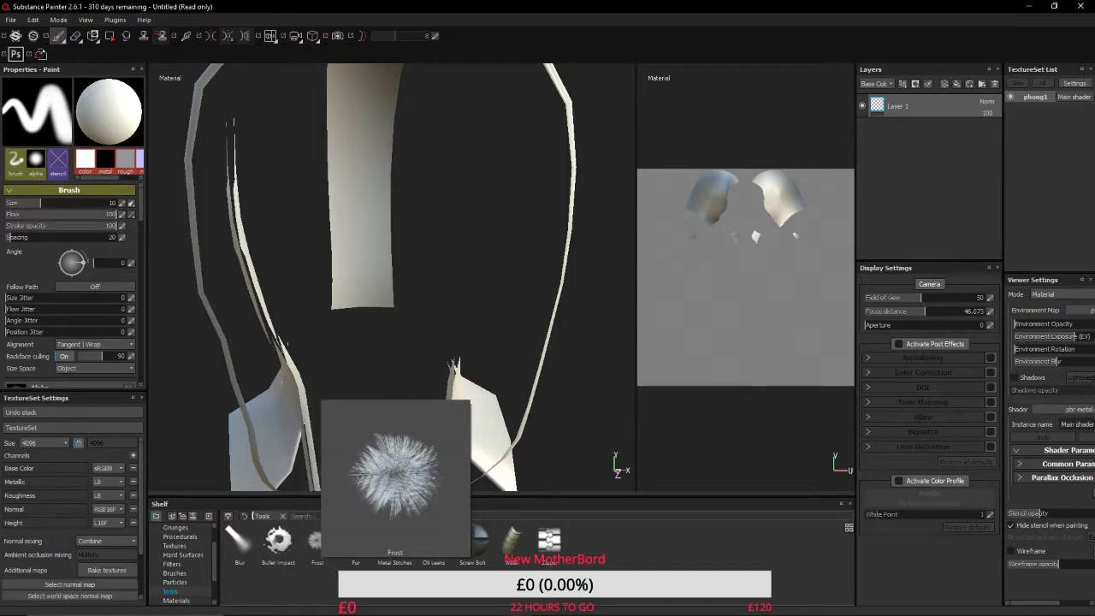
{"action": "mouse_move", "coordinate": [357, 560]}
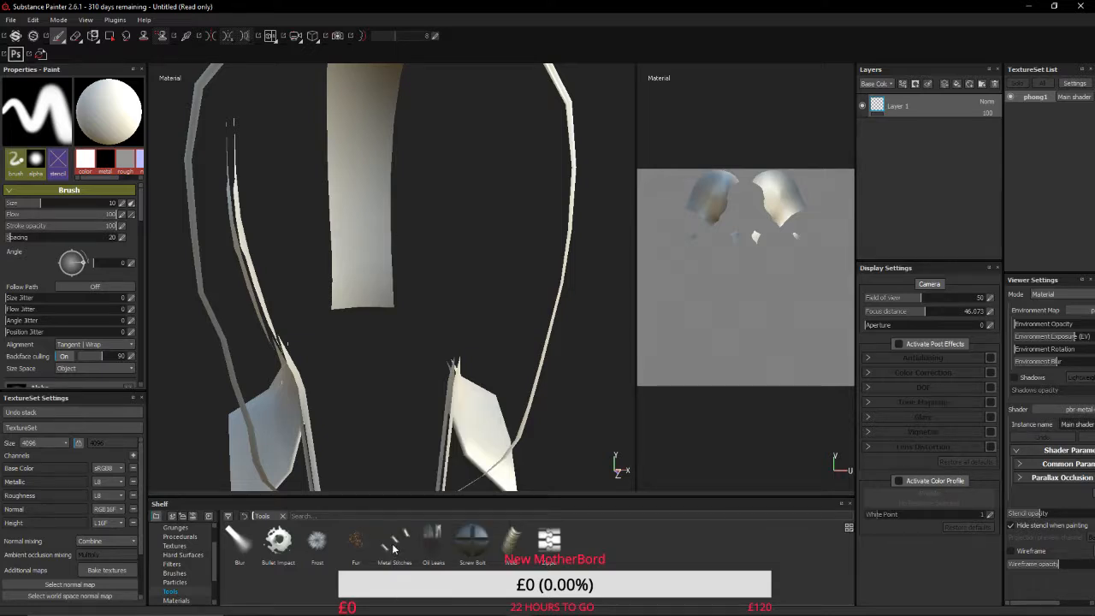
{"action": "mouse_move", "coordinate": [393, 549]}
{"action": "mouse_move", "coordinate": [432, 544]}
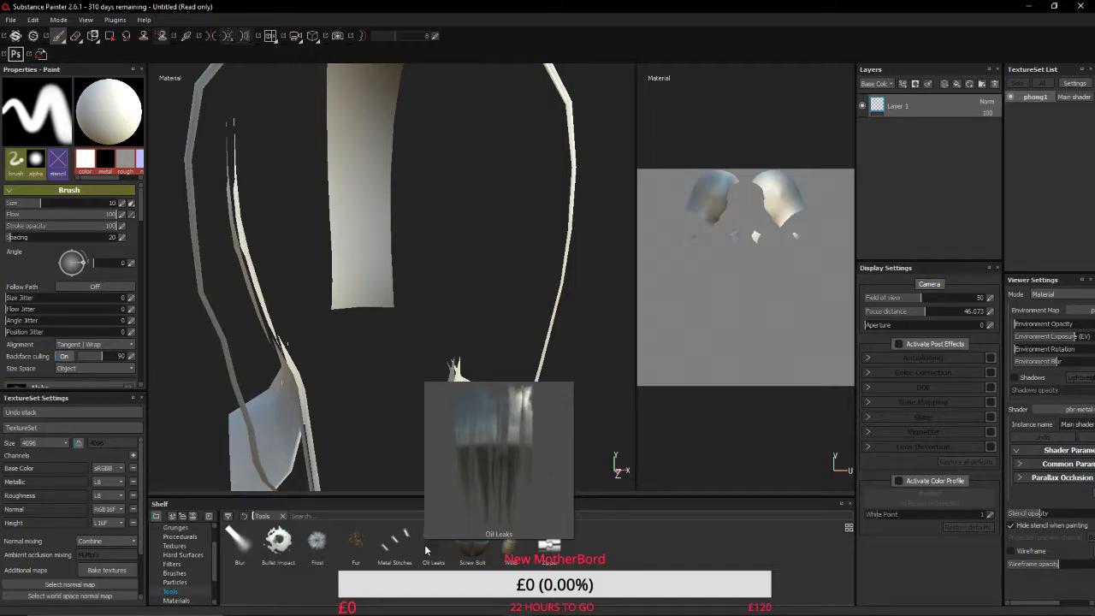
{"action": "mouse_move", "coordinate": [516, 559]}
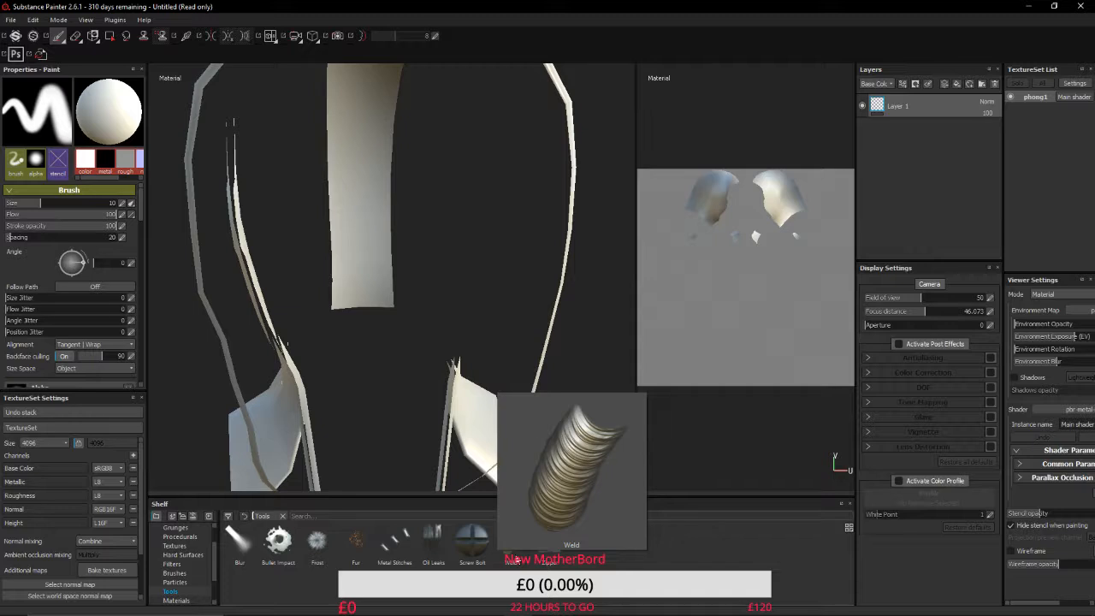
{"action": "mouse_move", "coordinate": [556, 565]}
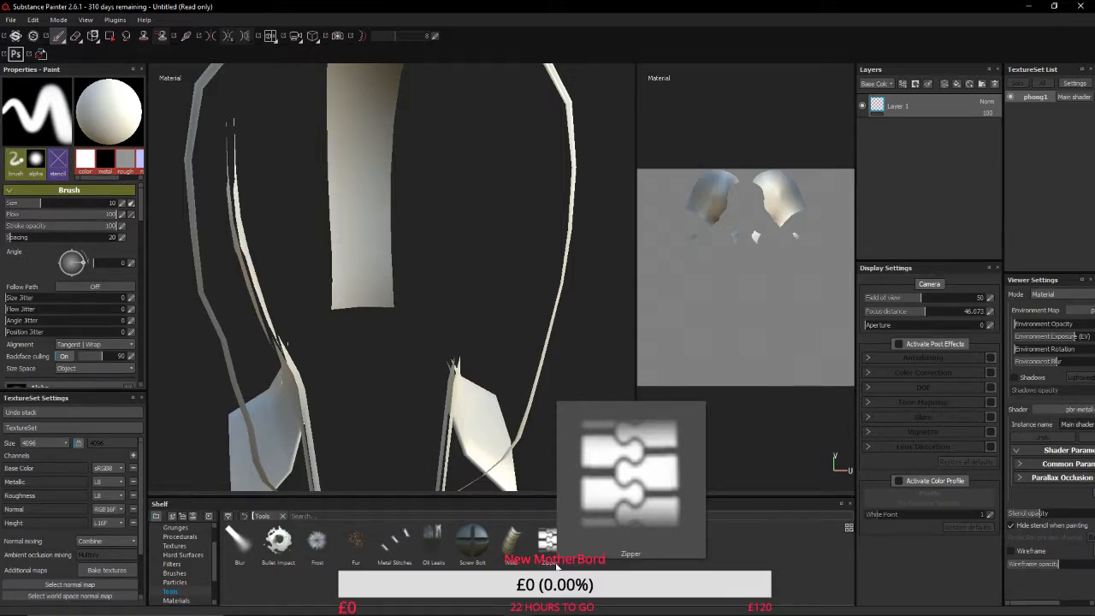
Examine the first rows of the shelf's materials, previewing Artificial Leather, Brass Pure, Copper Pure, Gold Pure and Leather Medium Grain.
{"action": "left_click", "coordinate": [177, 601]}
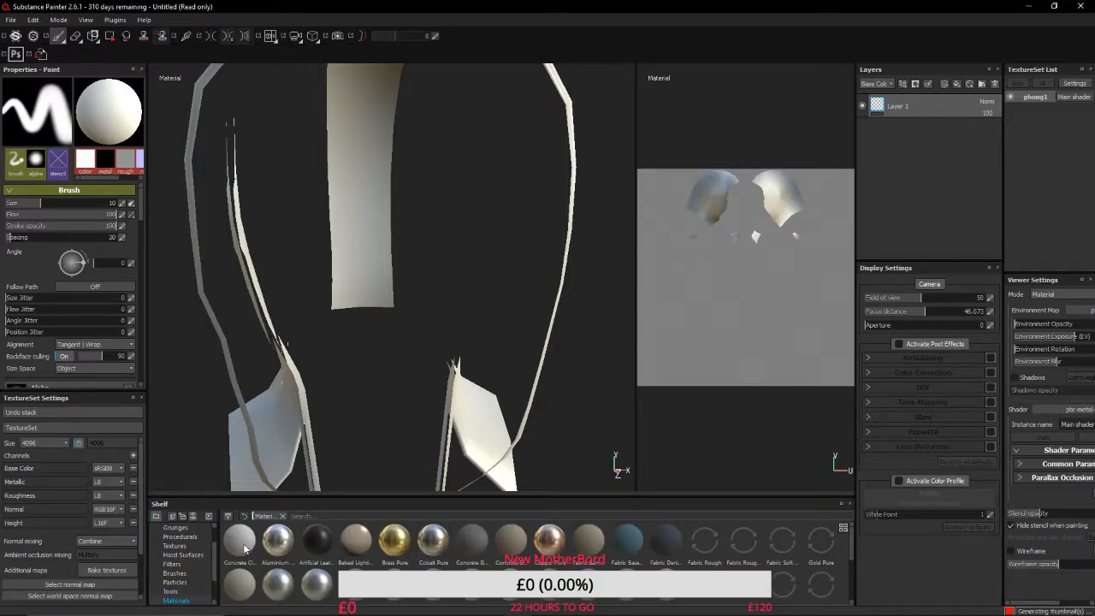
{"action": "mouse_move", "coordinate": [244, 547]}
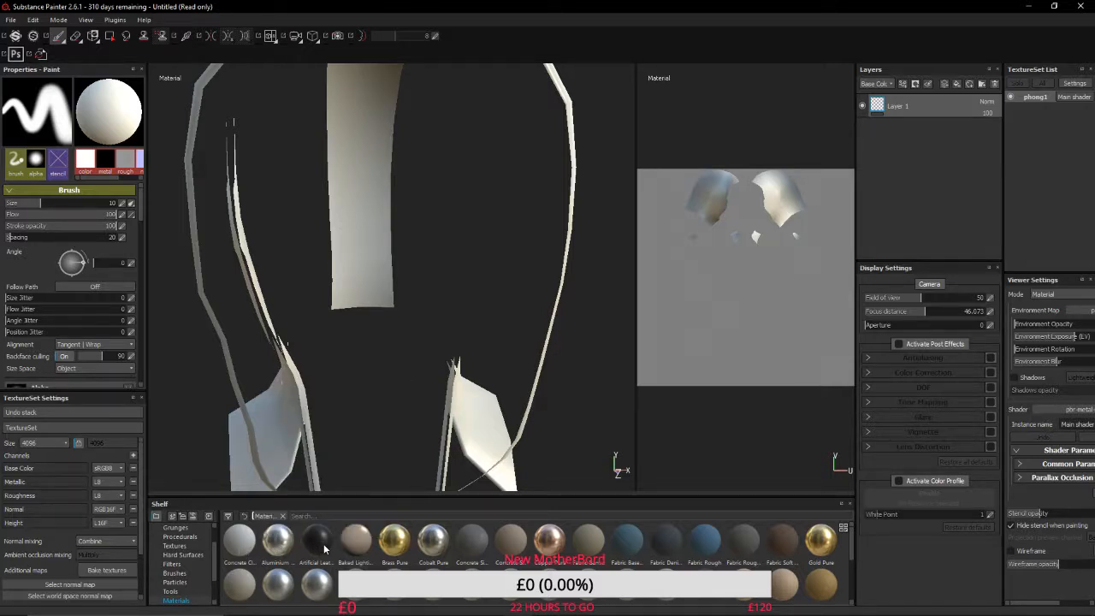
{"action": "mouse_move", "coordinate": [327, 548]}
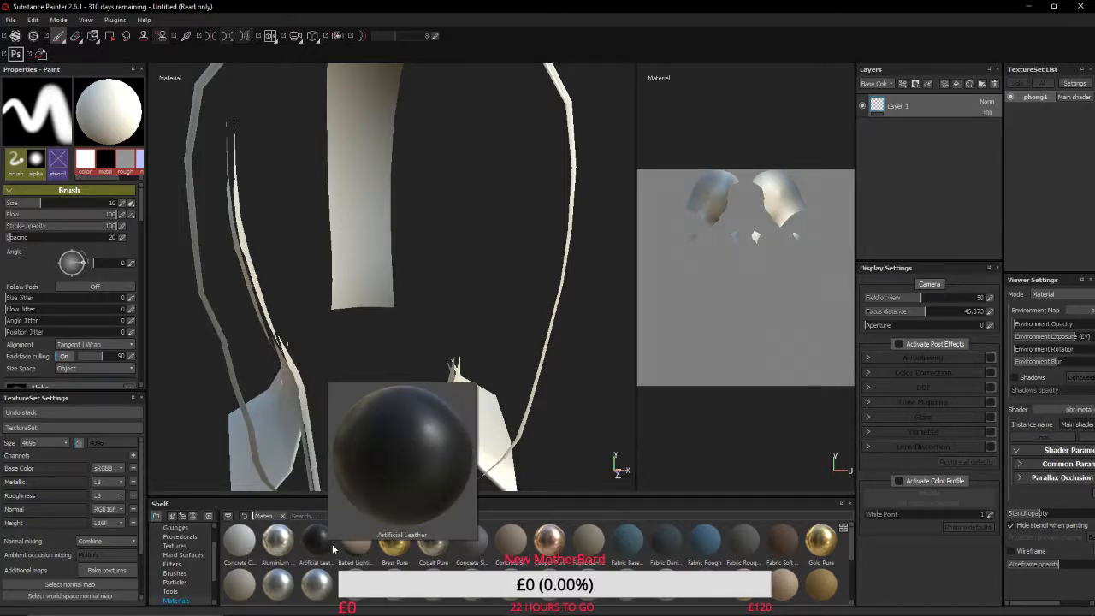
{"action": "mouse_move", "coordinate": [390, 554]}
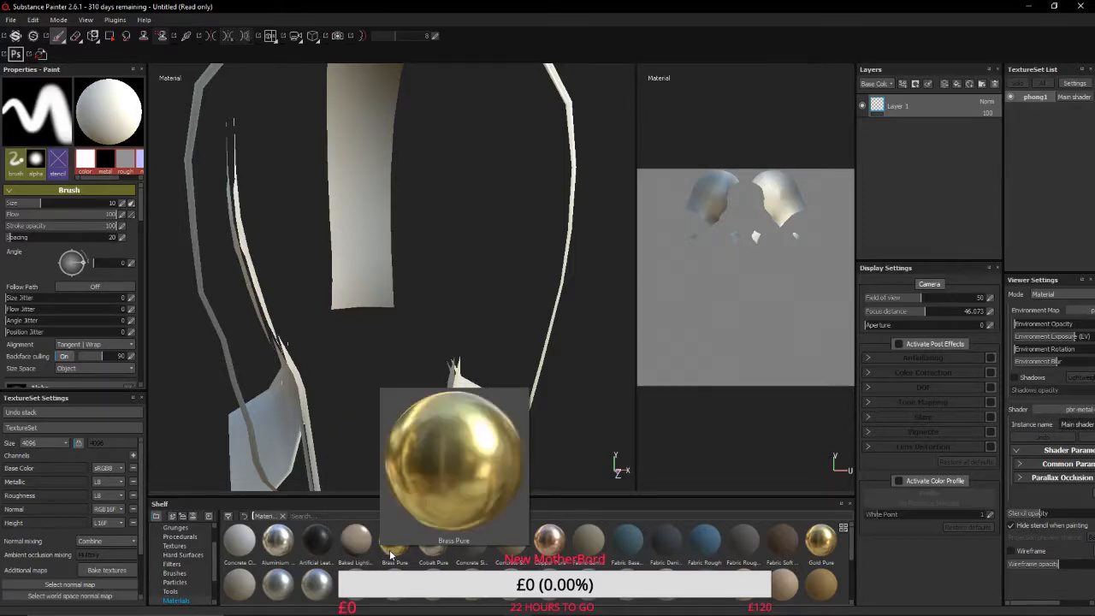
{"action": "mouse_move", "coordinate": [430, 556]}
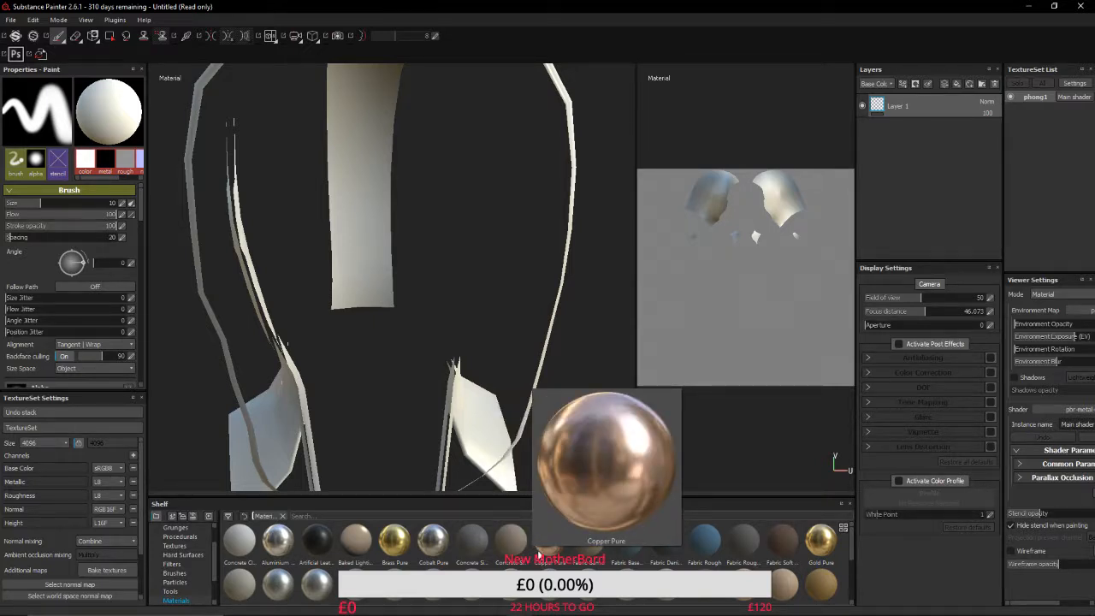
{"action": "mouse_move", "coordinate": [827, 556]}
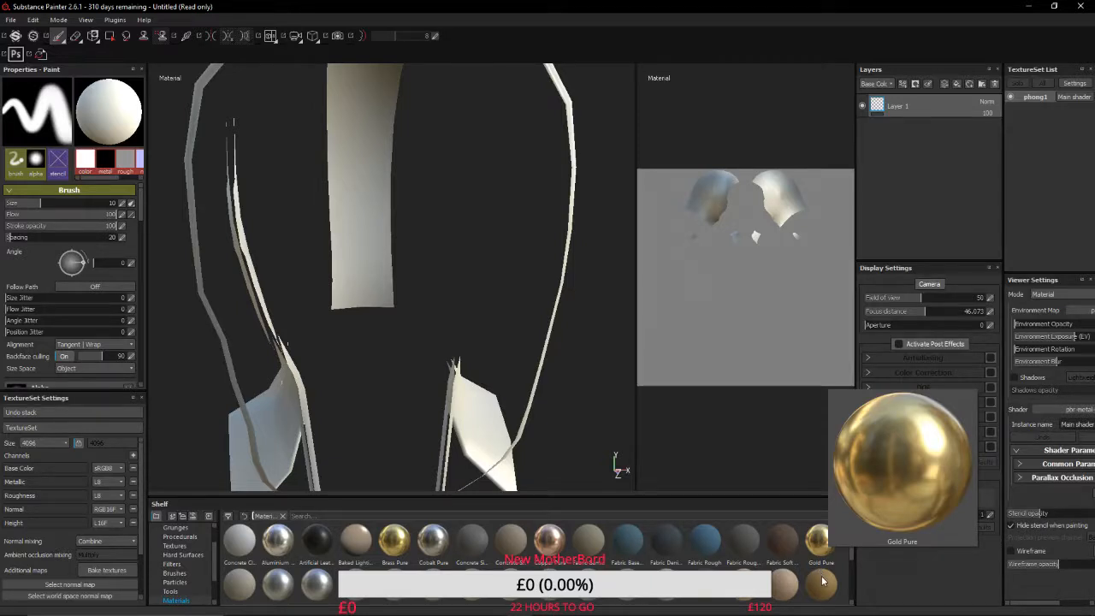
{"action": "mouse_move", "coordinate": [822, 581]}
{"action": "mouse_move", "coordinate": [785, 585]}
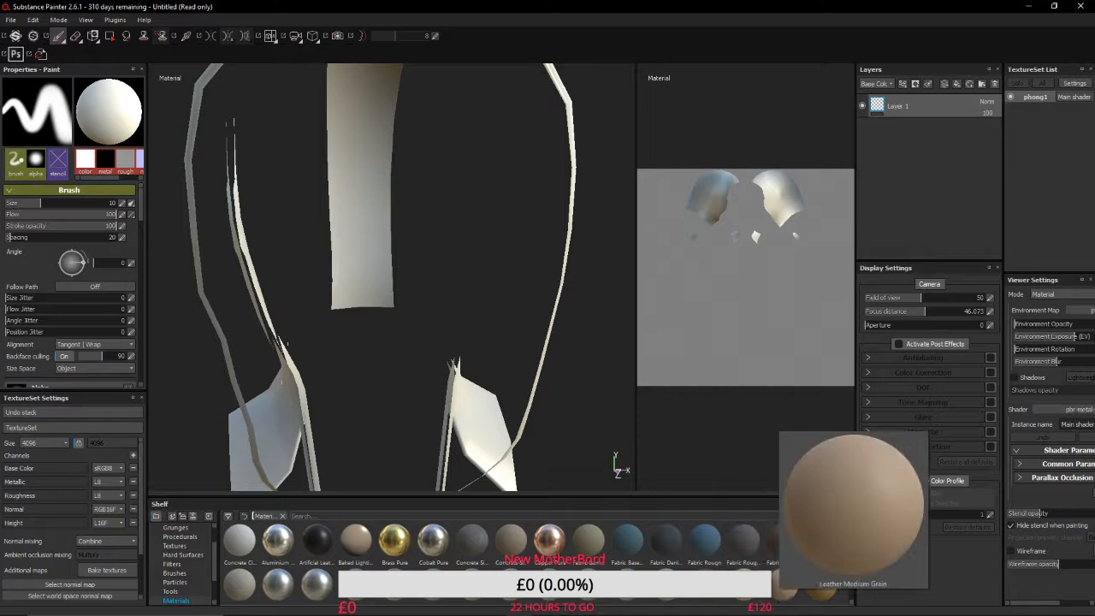
Examine the remaining shelf materials, previewing Mortar wall, the SciFi materials, Rust Fine, Platinum Pure and the plastics.
{"action": "scroll", "coordinate": [778, 590], "scroll_direction": "down", "scroll_amount": 2}
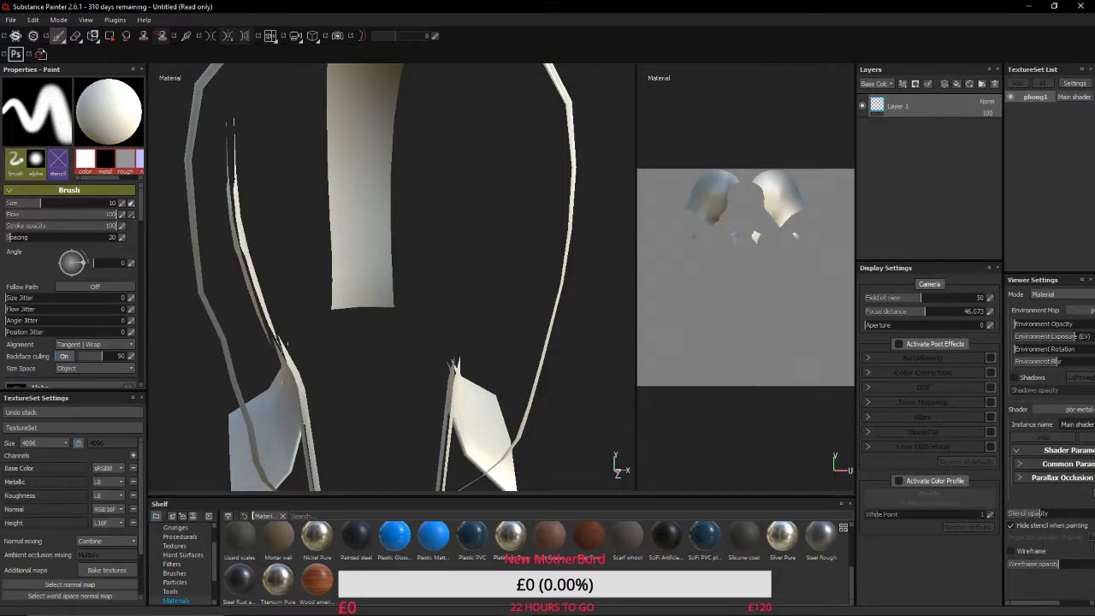
{"action": "mouse_move", "coordinate": [248, 549]}
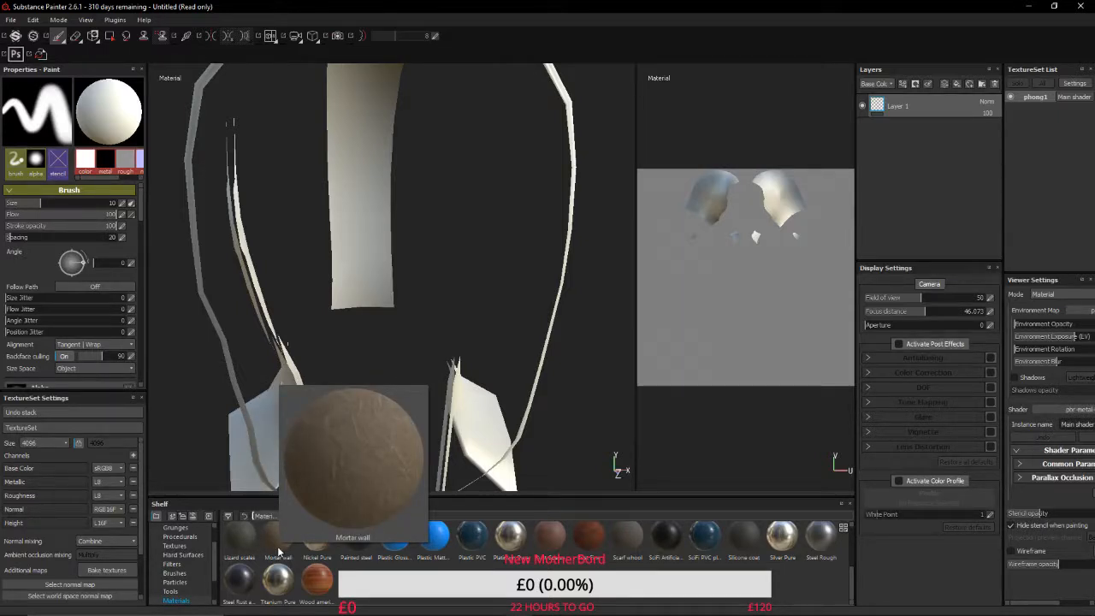
{"action": "mouse_move", "coordinate": [329, 552]}
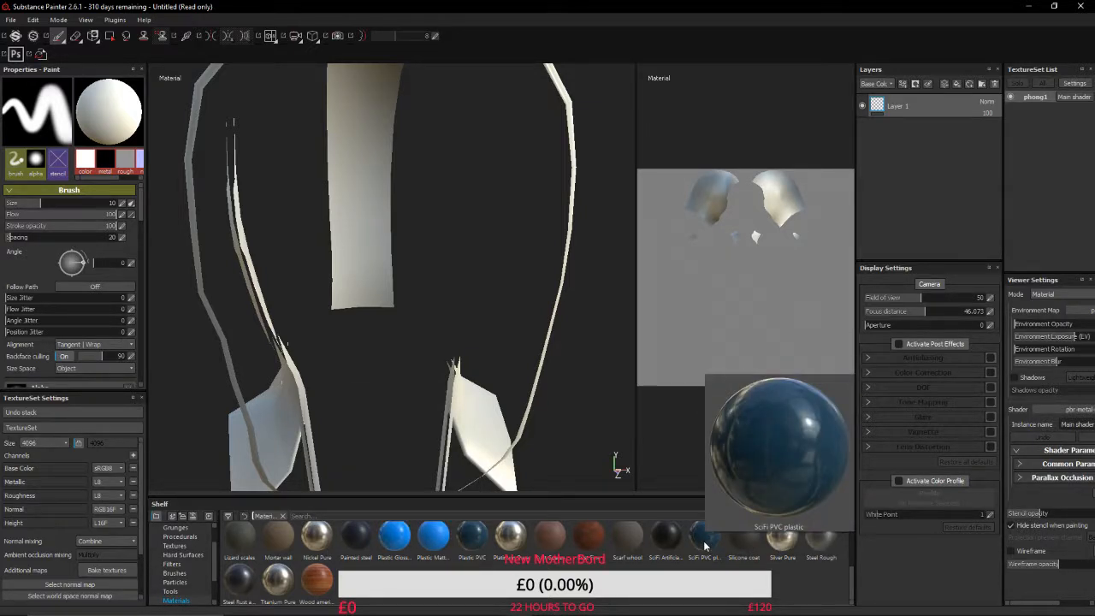
{"action": "mouse_move", "coordinate": [683, 544]}
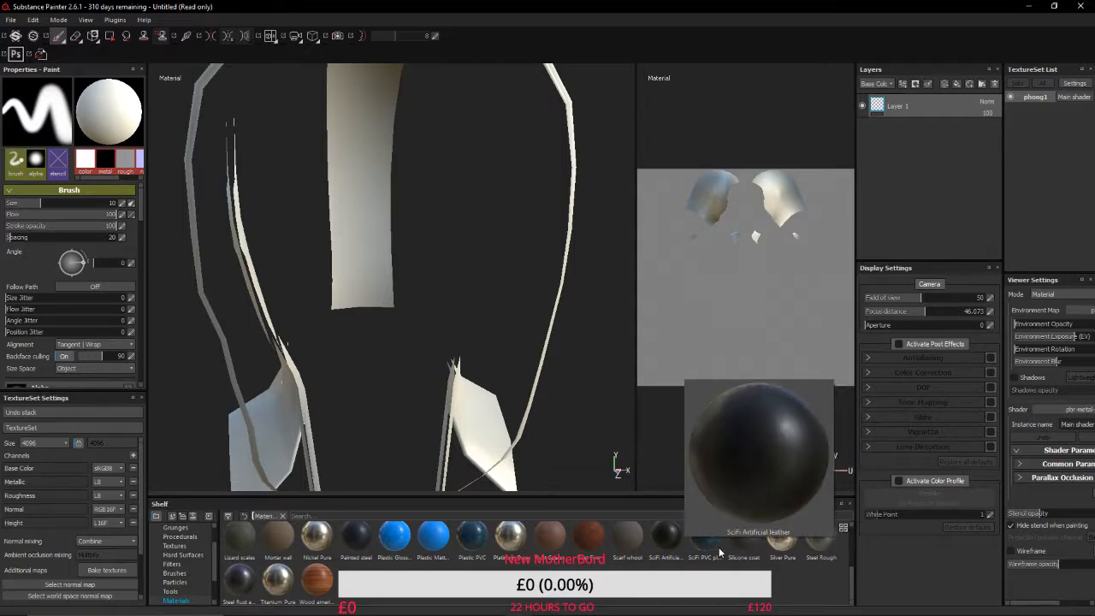
{"action": "mouse_move", "coordinate": [719, 547]}
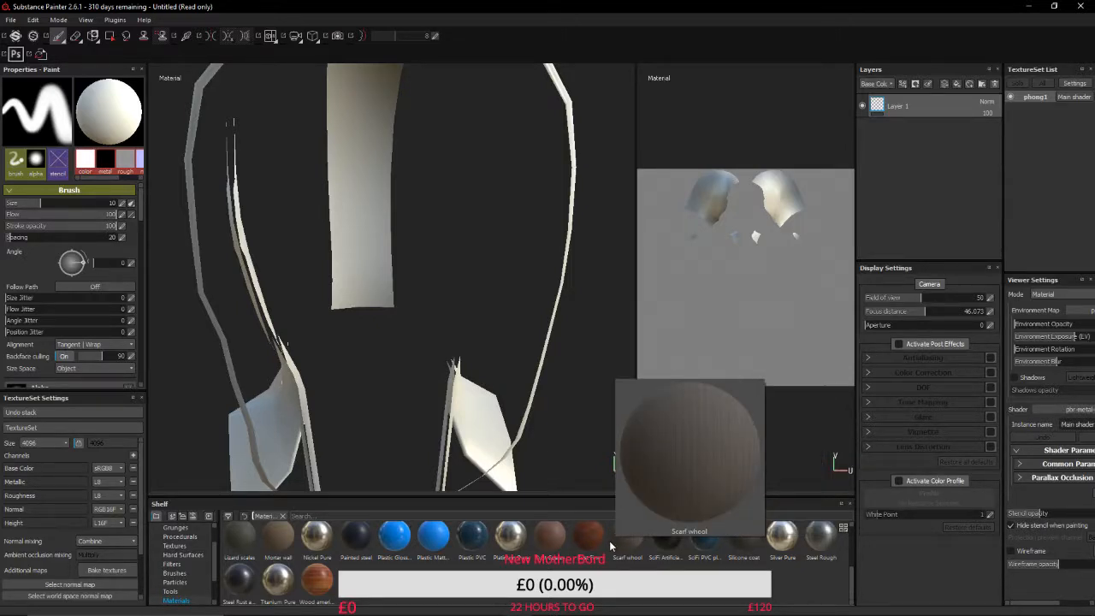
{"action": "mouse_move", "coordinate": [599, 541]}
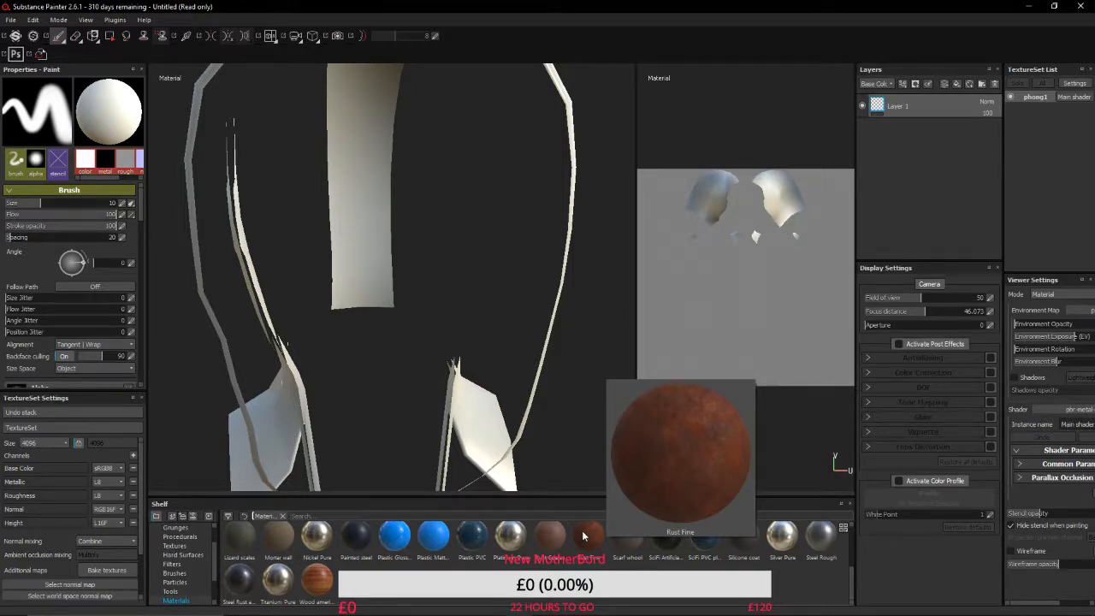
{"action": "mouse_move", "coordinate": [539, 536]}
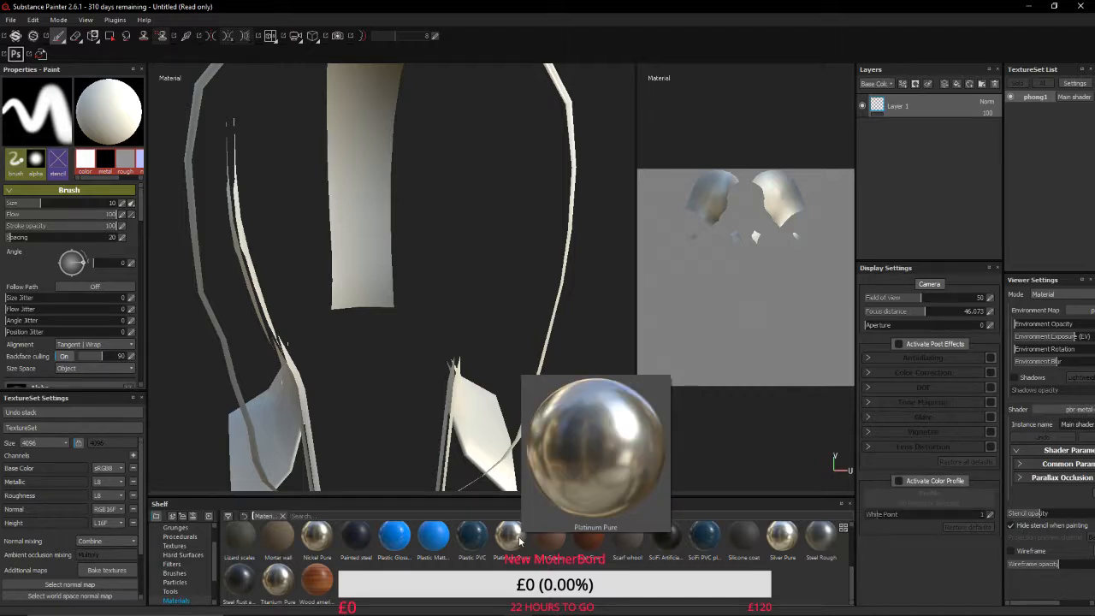
{"action": "mouse_move", "coordinate": [481, 540]}
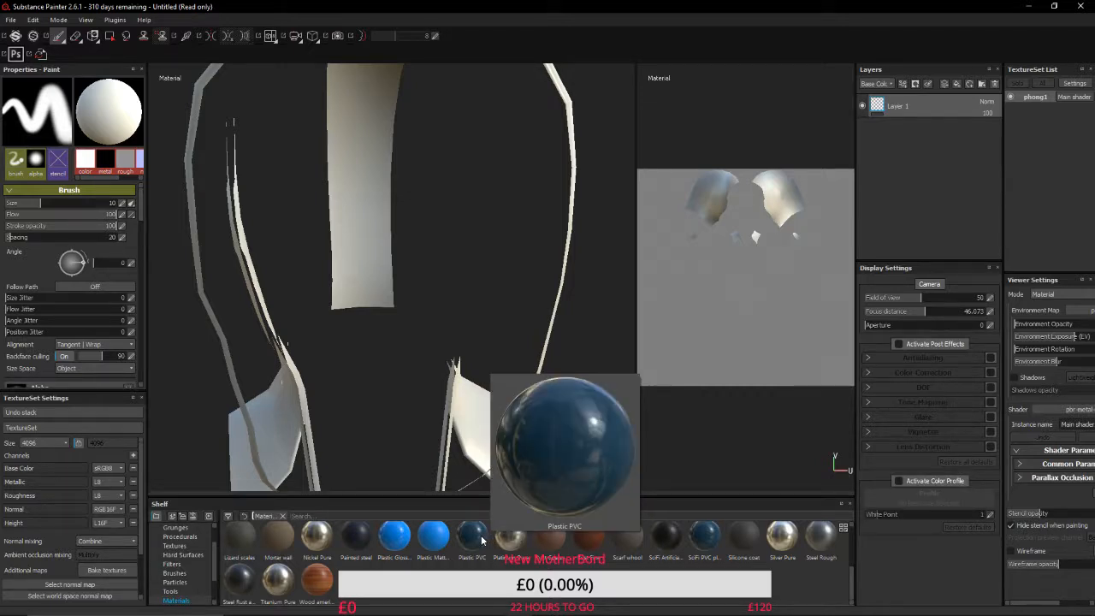
{"action": "mouse_move", "coordinate": [444, 544]}
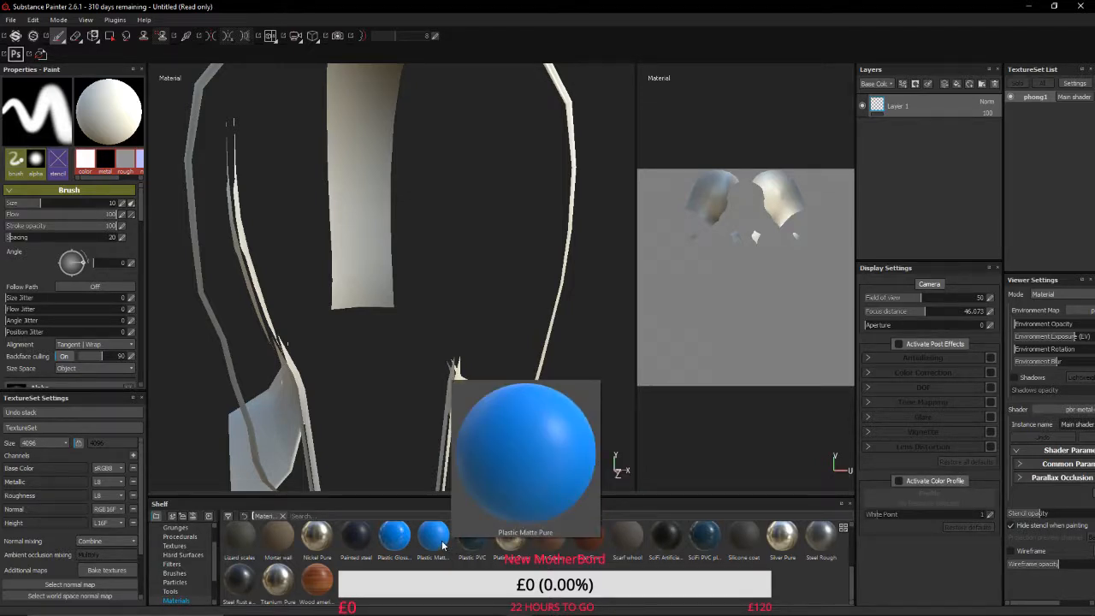
{"action": "mouse_move", "coordinate": [304, 591]}
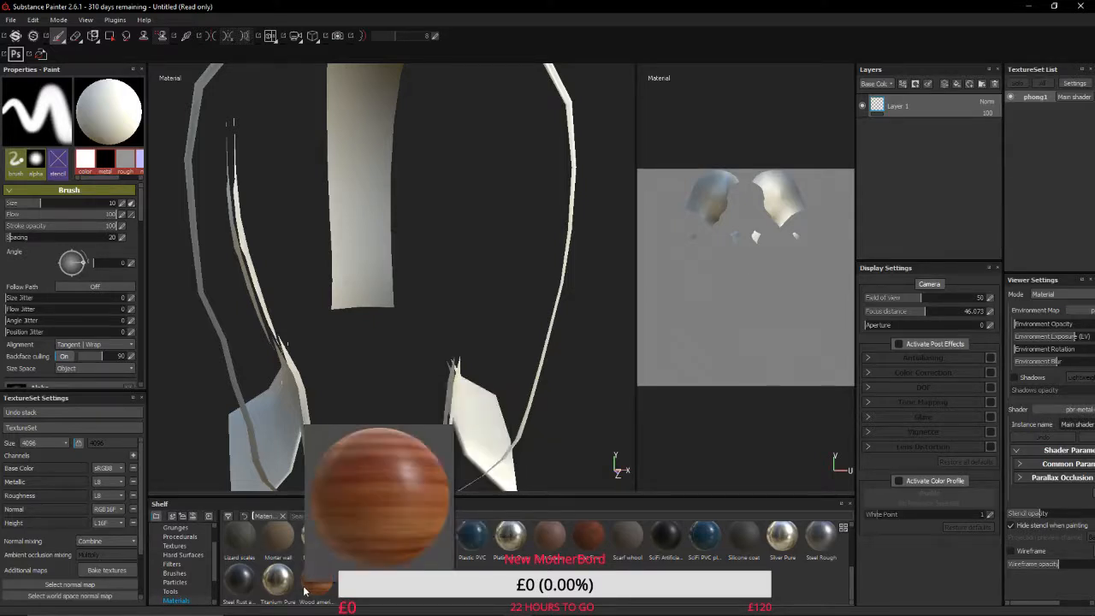
{"action": "mouse_move", "coordinate": [249, 587]}
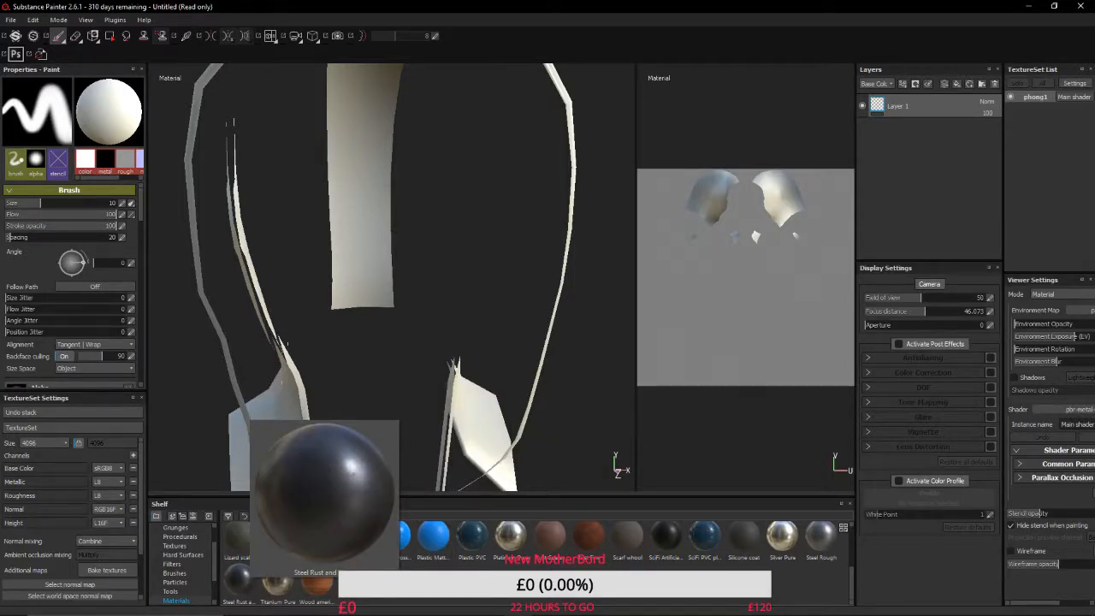
Preview the Fabric Bamboo, Fabric Rough 2 and Fabric Soft Denim materials, and look over the paint brush's material properties.
{"action": "scroll", "coordinate": [249, 587], "scroll_direction": "up", "scroll_amount": 5}
{"action": "scroll", "coordinate": [531, 561], "scroll_direction": "up", "scroll_amount": 1}
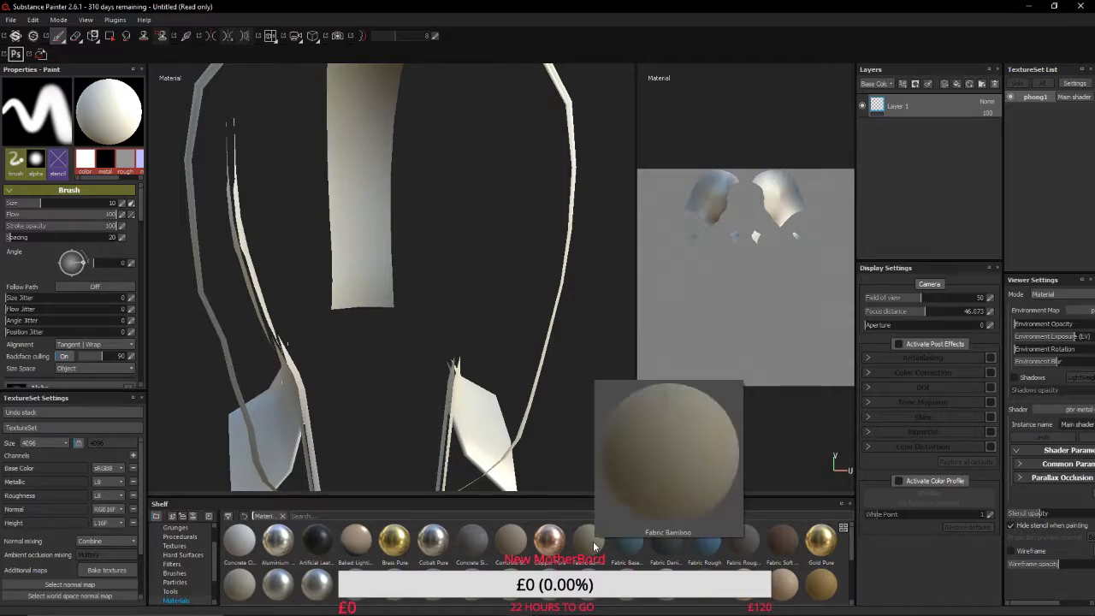
{"action": "mouse_move", "coordinate": [633, 548]}
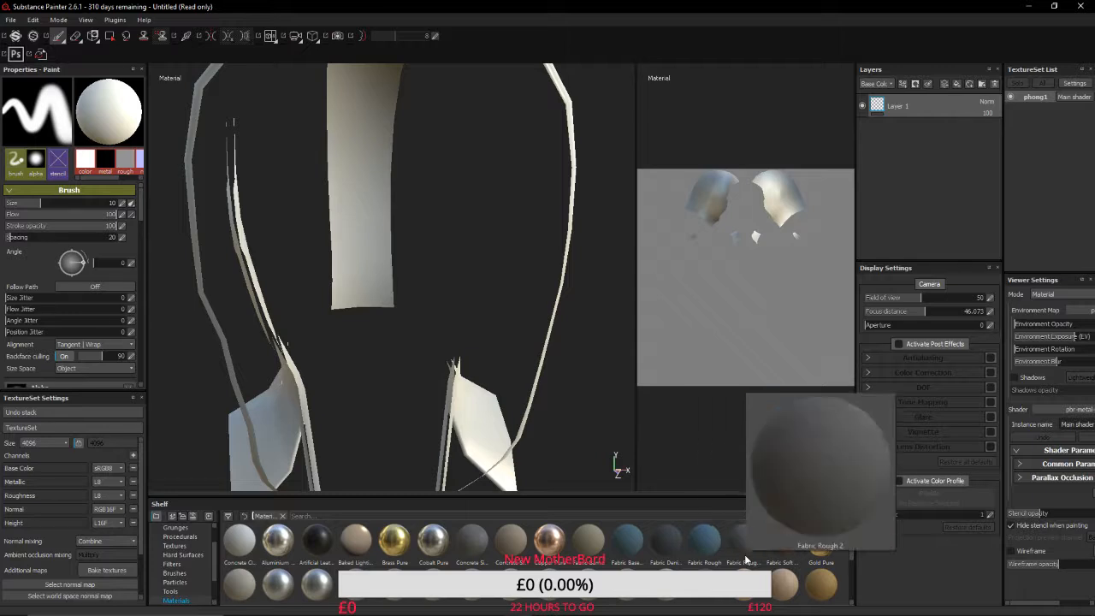
{"action": "mouse_move", "coordinate": [782, 559]}
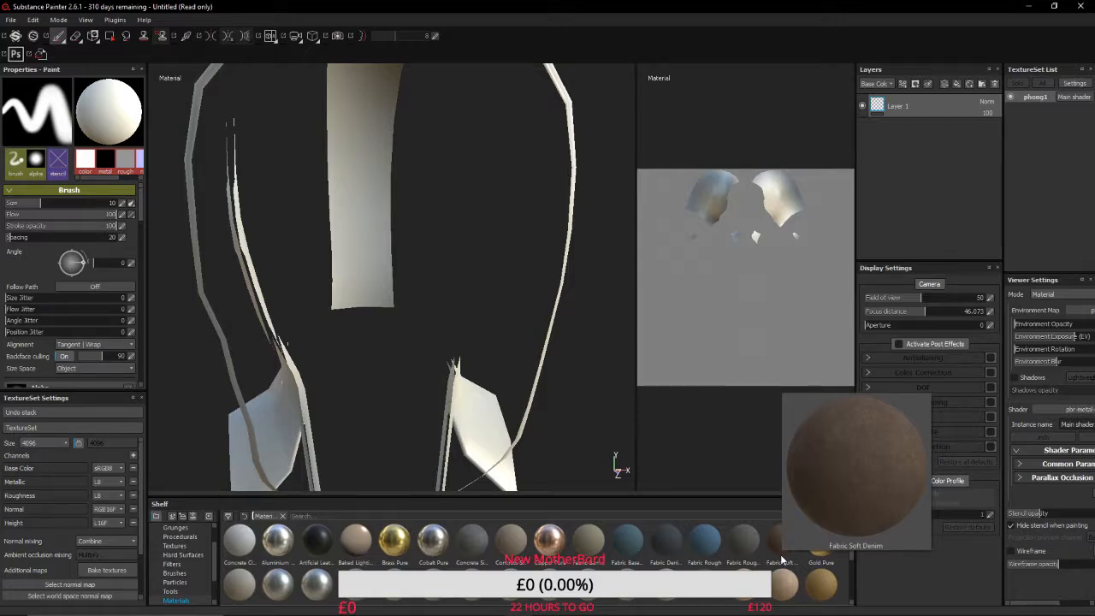
{"action": "left_click_drag", "start_coordinate": [782, 559], "coordinate": [871, 272]}
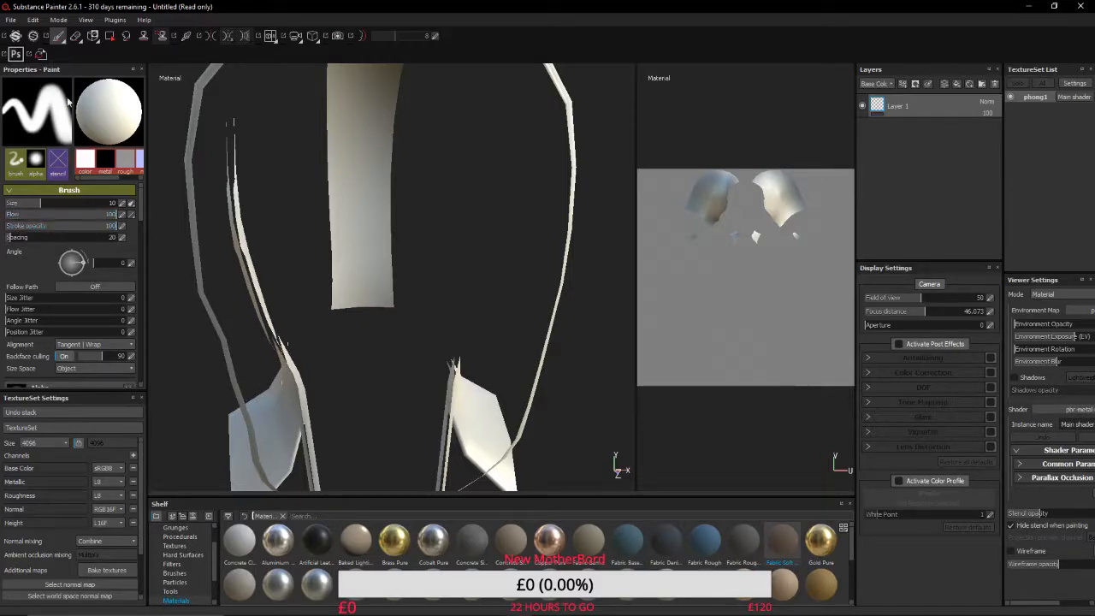
{"action": "scroll", "coordinate": [68, 265], "scroll_direction": "down", "scroll_amount": 5}
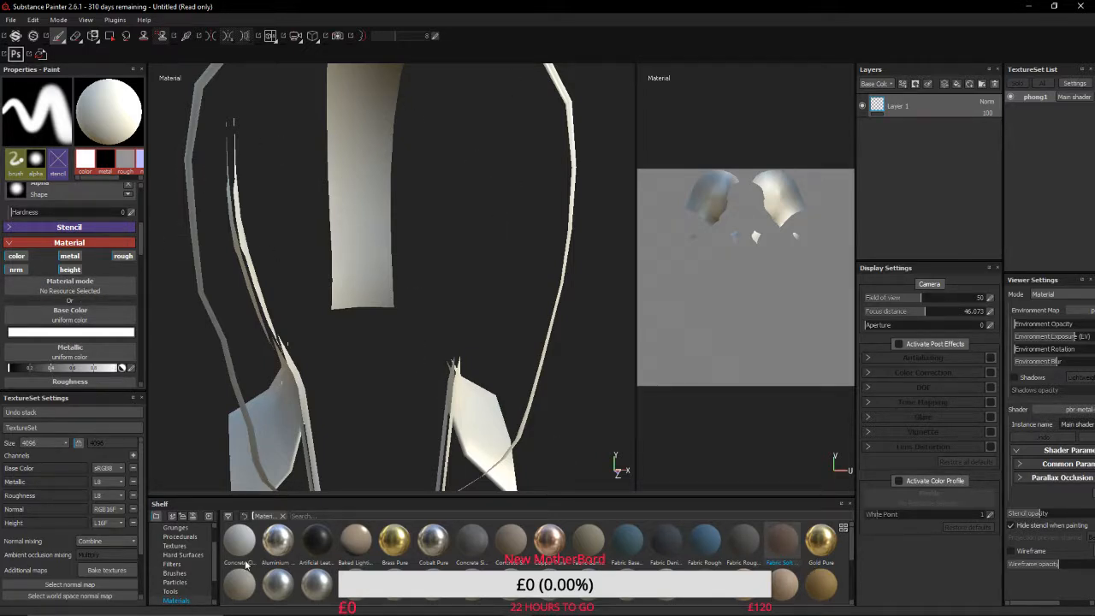
Examine the shelf's smart materials, previewing Leather Rough and Plastic Fake Leather.
{"action": "scroll", "coordinate": [193, 575], "scroll_direction": "down", "scroll_amount": 2}
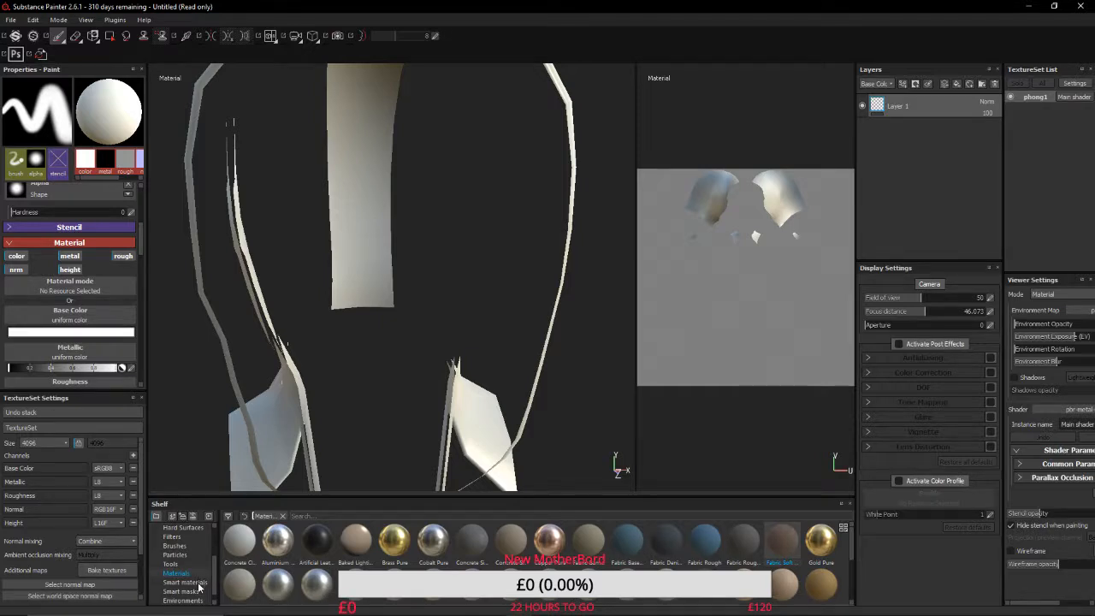
{"action": "left_click", "coordinate": [198, 584]}
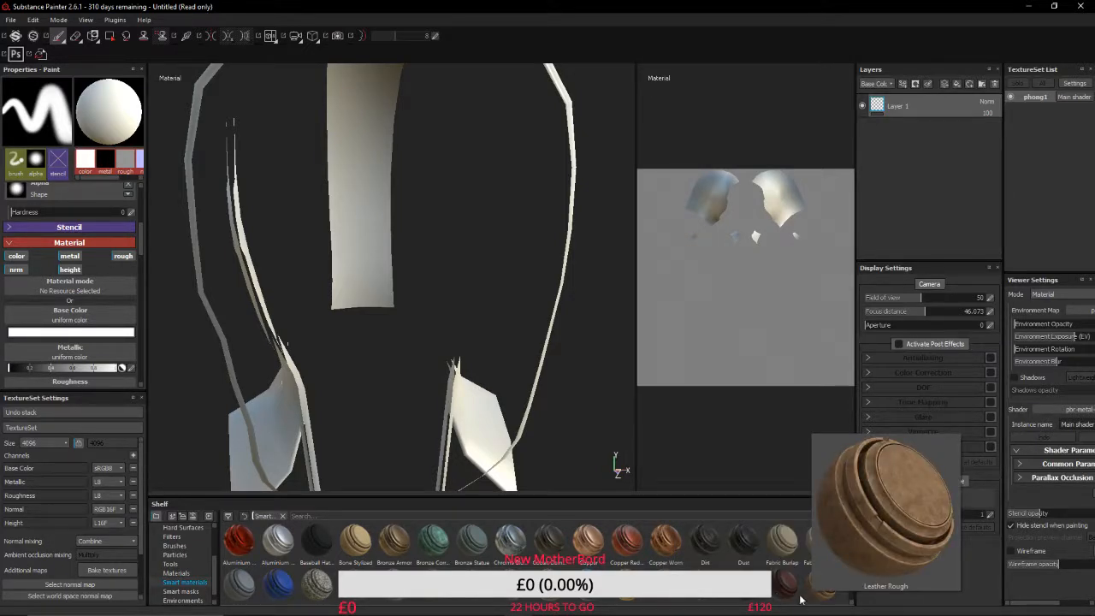
{"action": "scroll", "coordinate": [772, 592], "scroll_direction": "down", "scroll_amount": 3}
{"action": "mouse_move", "coordinate": [430, 556]}
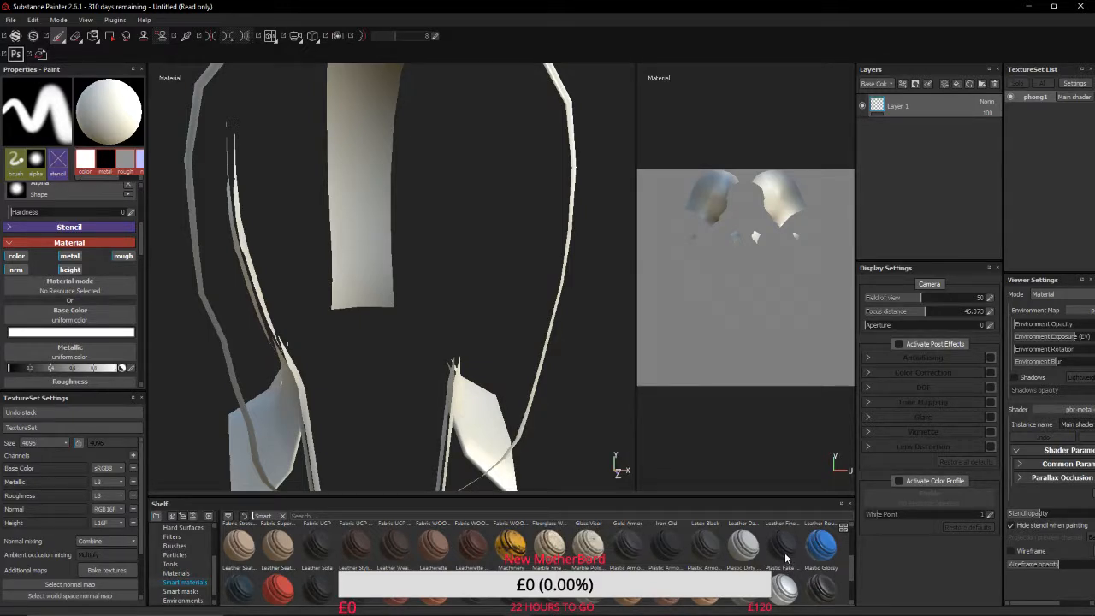
{"action": "mouse_move", "coordinate": [787, 558]}
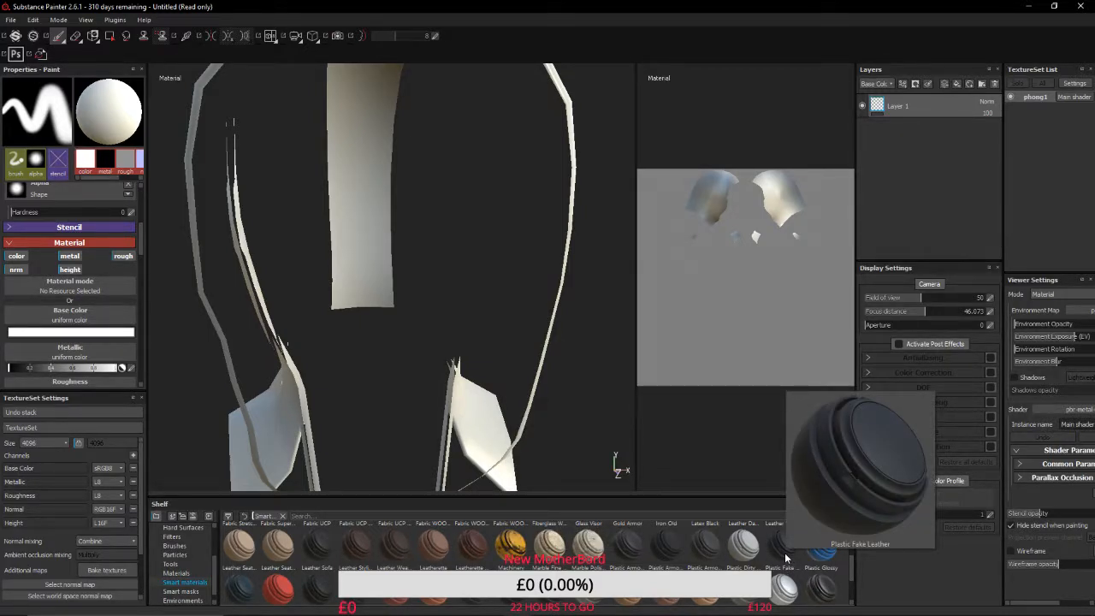
Apply the Fabric Burlap smart material to the hood, placing it below Layer 1 in the layer stack.
{"action": "scroll", "coordinate": [530, 556], "scroll_direction": "down", "scroll_amount": 2}
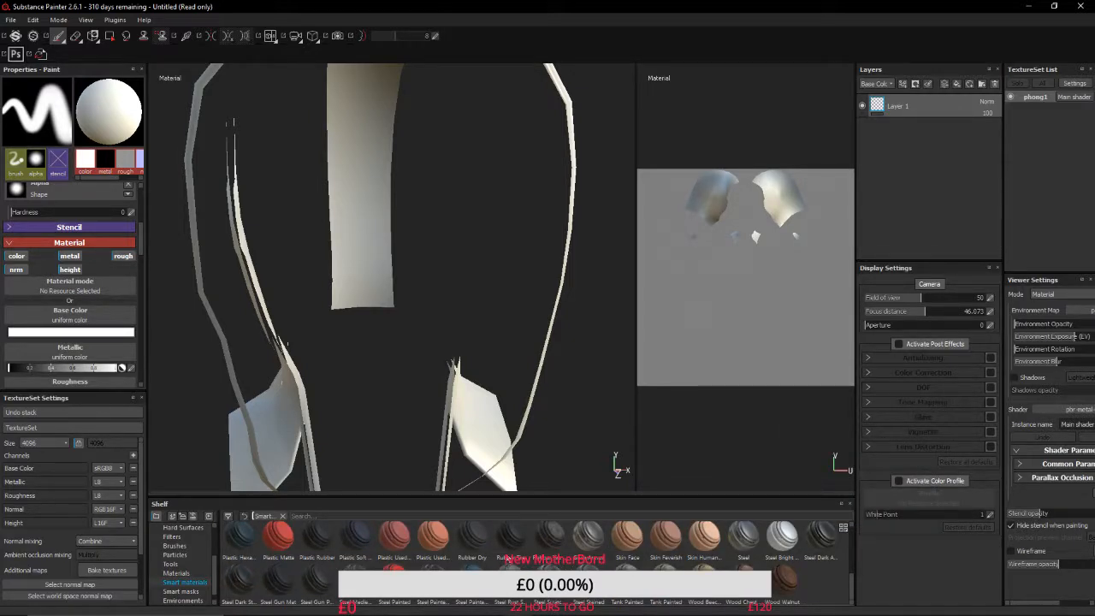
{"action": "mouse_move", "coordinate": [507, 557]}
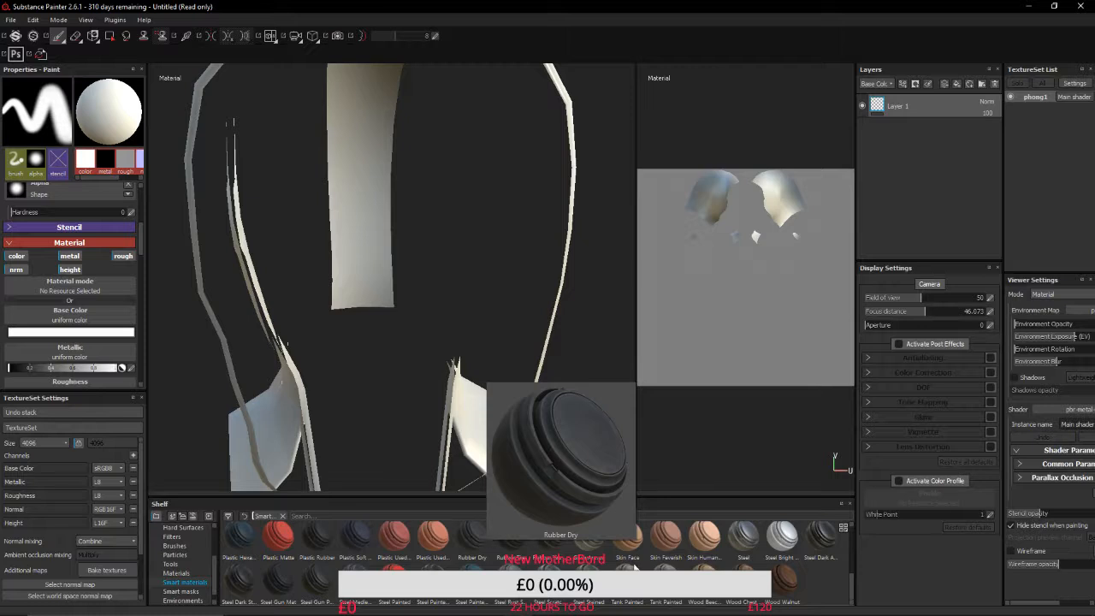
{"action": "scroll", "coordinate": [635, 566], "scroll_direction": "up", "scroll_amount": 3}
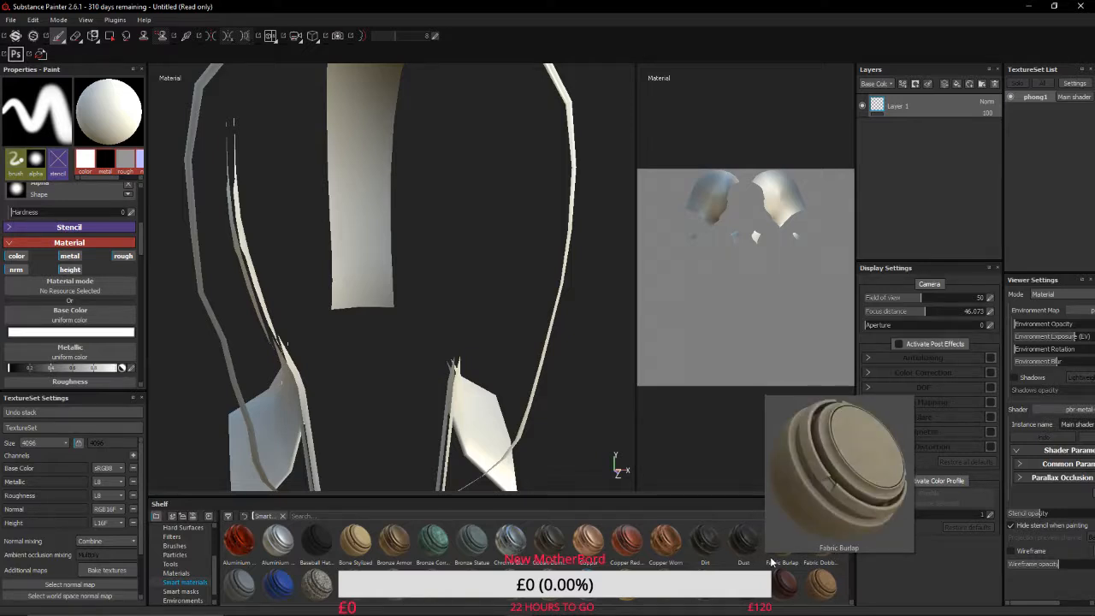
{"action": "left_click_drag", "start_coordinate": [772, 562], "coordinate": [912, 170]}
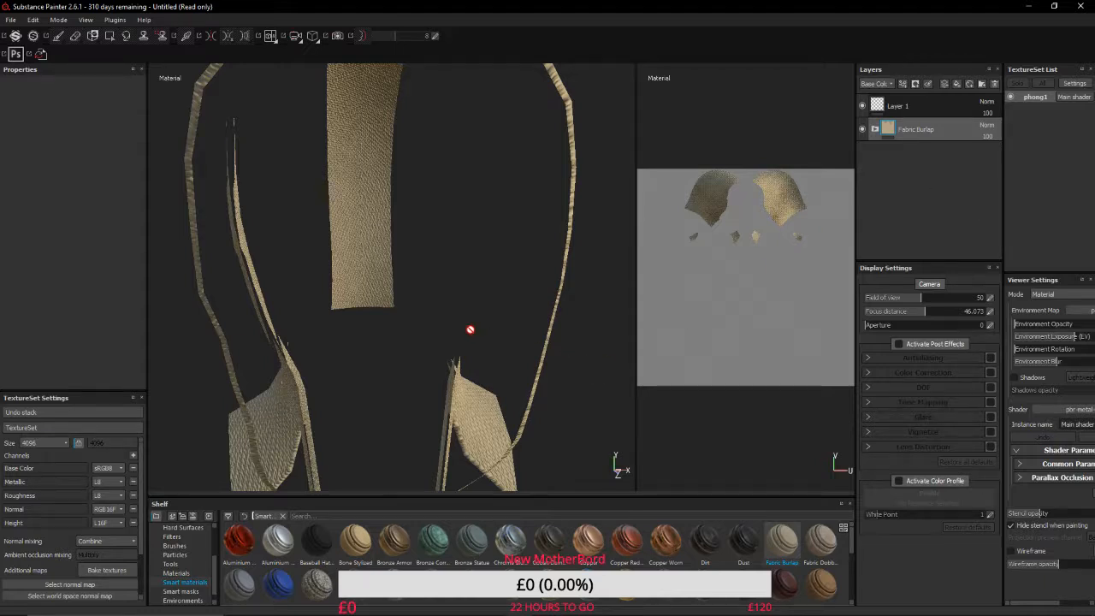
{"action": "mouse_move", "coordinate": [472, 330]}
{"action": "left_mouse_down", "text": "alt"}
{"action": "mouse_move", "coordinate": [560, 329]}
{"action": "mouse_move", "coordinate": [476, 344]}
{"action": "left_mouse_up", "text": "alt"}
{"action": "left_click_drag", "start_coordinate": [511, 353], "coordinate": [353, 319], "text": "alt"}
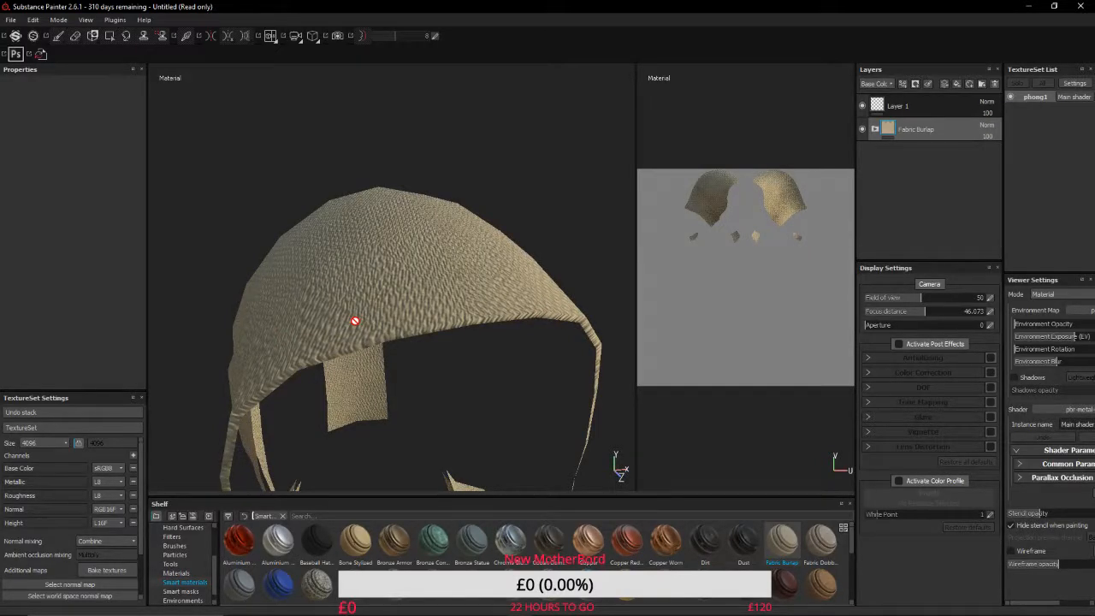
Recolor the Base Color layer inside the Fabric Burlap folder to dark green, RGB 0.002, 0.095, 0.001.
{"action": "left_click", "coordinate": [874, 130]}
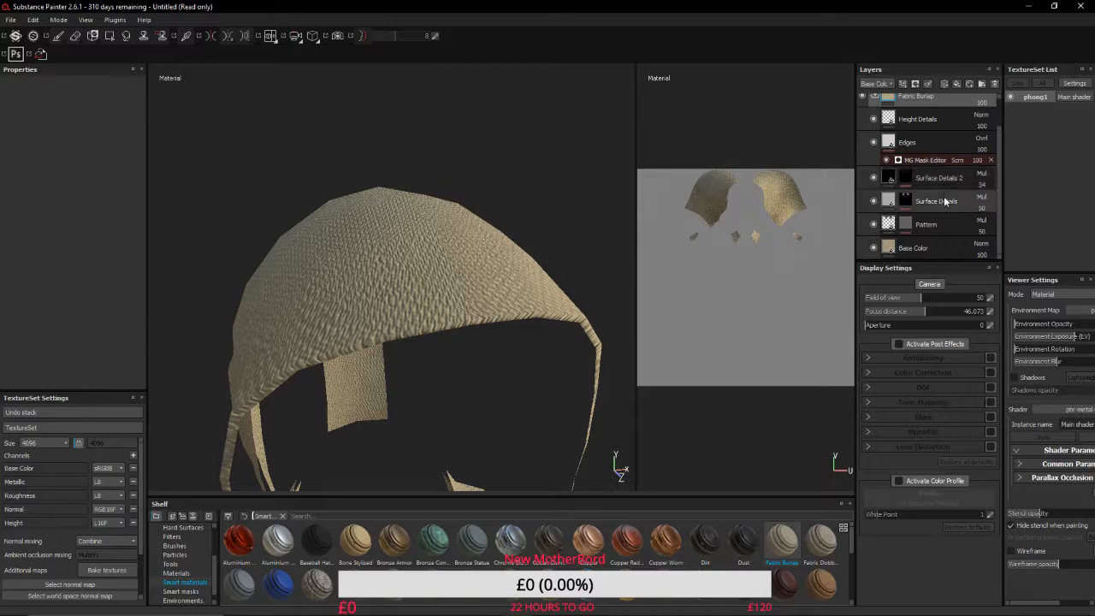
{"action": "left_click", "coordinate": [909, 247]}
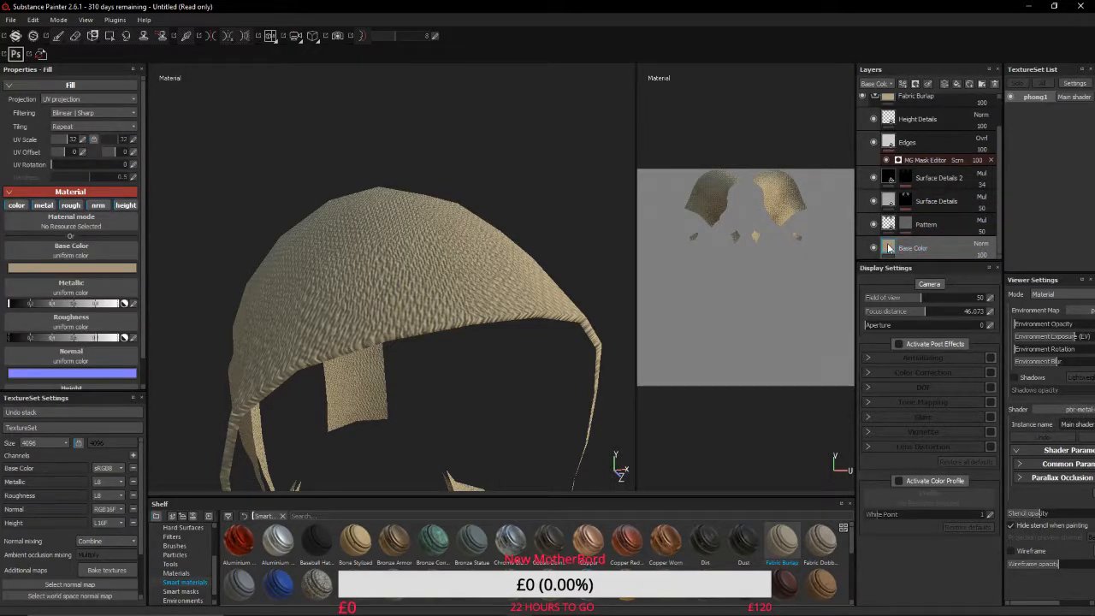
{"action": "left_click", "coordinate": [95, 269]}
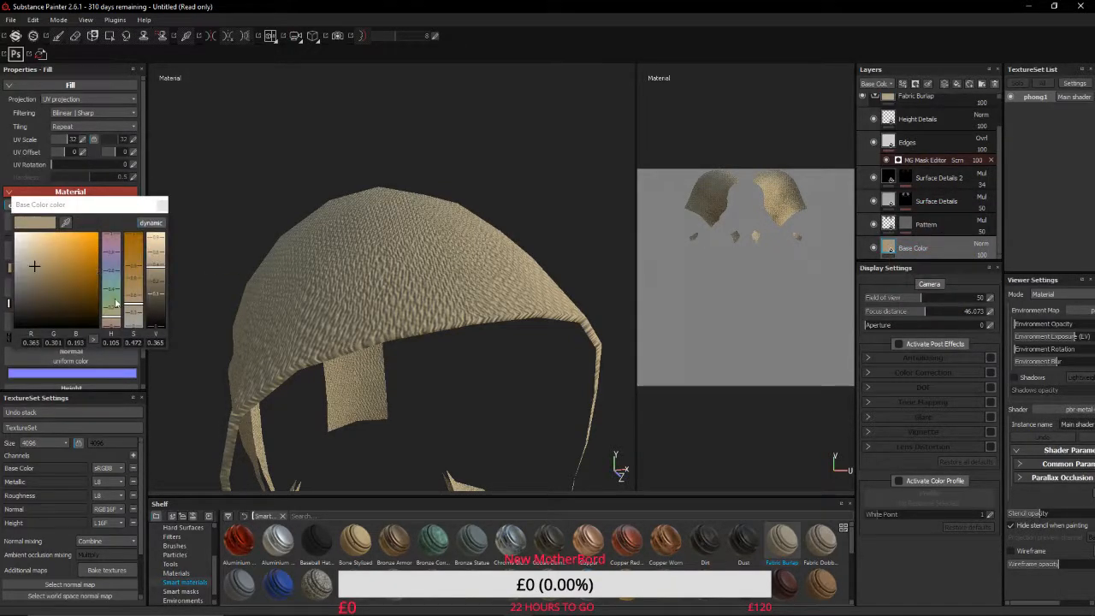
{"action": "left_click_drag", "start_coordinate": [116, 303], "coordinate": [89, 299]}
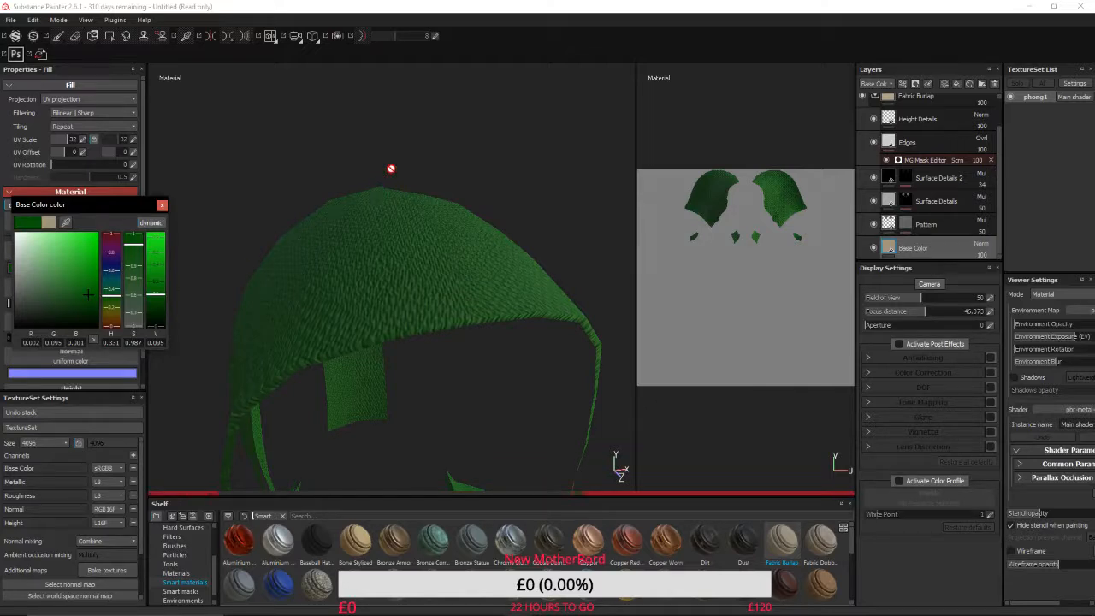
{"action": "left_click", "coordinate": [162, 209]}
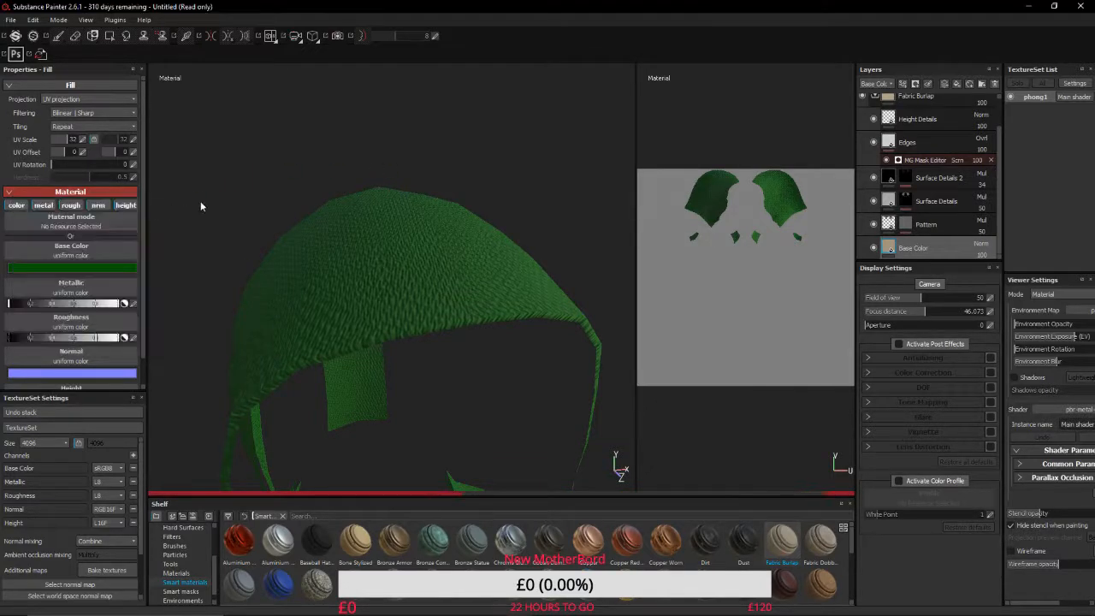
{"action": "middle_click_drag", "start_coordinate": [242, 188], "coordinate": [293, 176], "text": "alt"}
{"action": "left_click_drag", "start_coordinate": [293, 176], "coordinate": [404, 372], "text": "alt"}
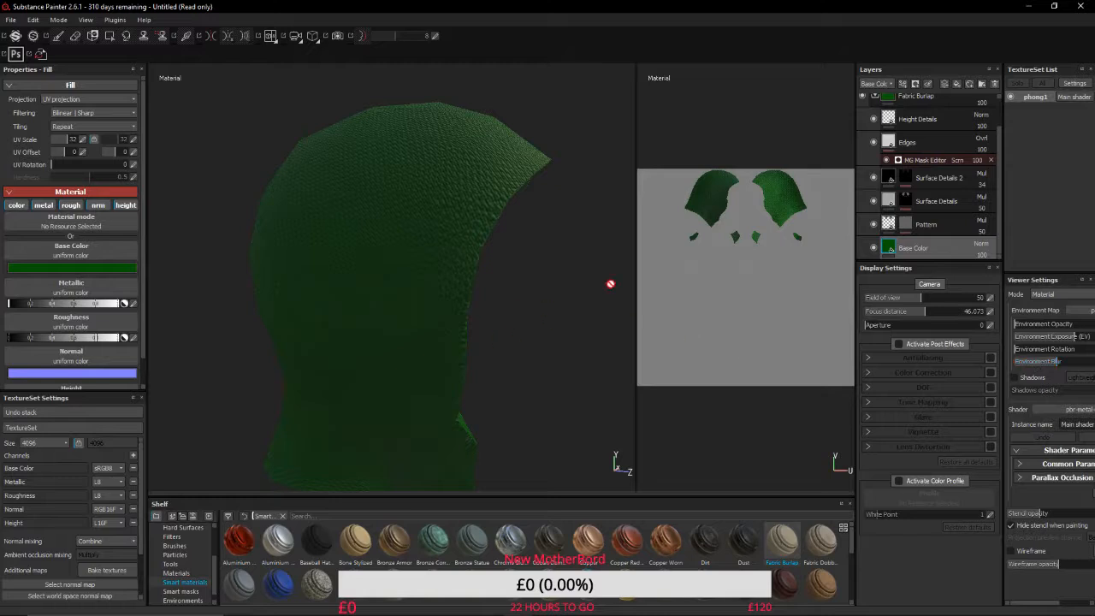
Collapse the Fabric Burlap folder and select Layer 1 for painting.
{"action": "scroll", "coordinate": [890, 150], "scroll_direction": "up", "scroll_amount": 2}
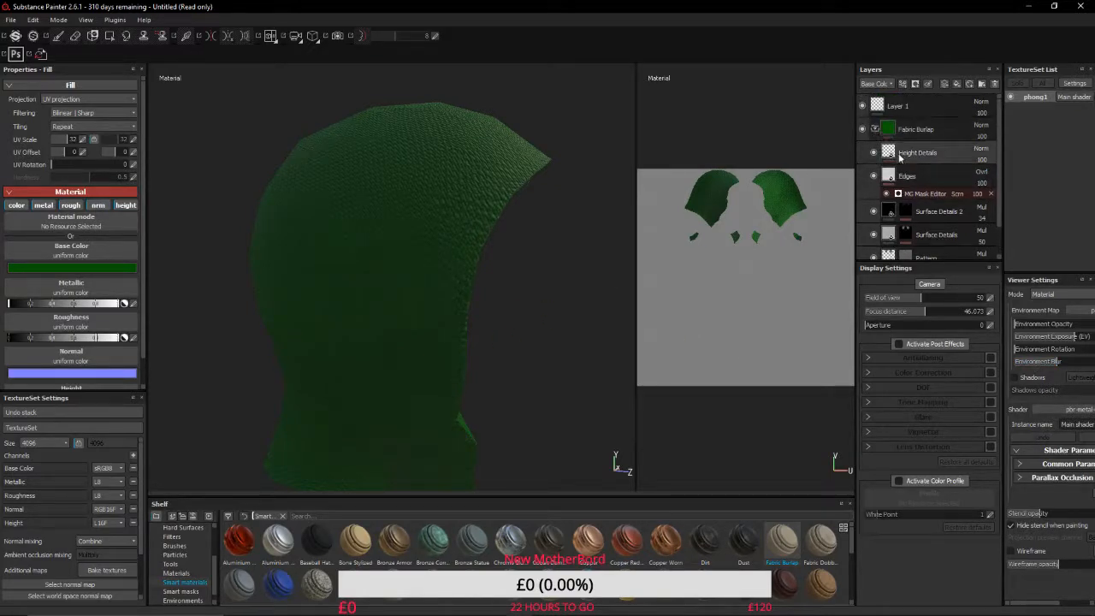
{"action": "scroll", "coordinate": [899, 209], "scroll_direction": "down", "scroll_amount": 2}
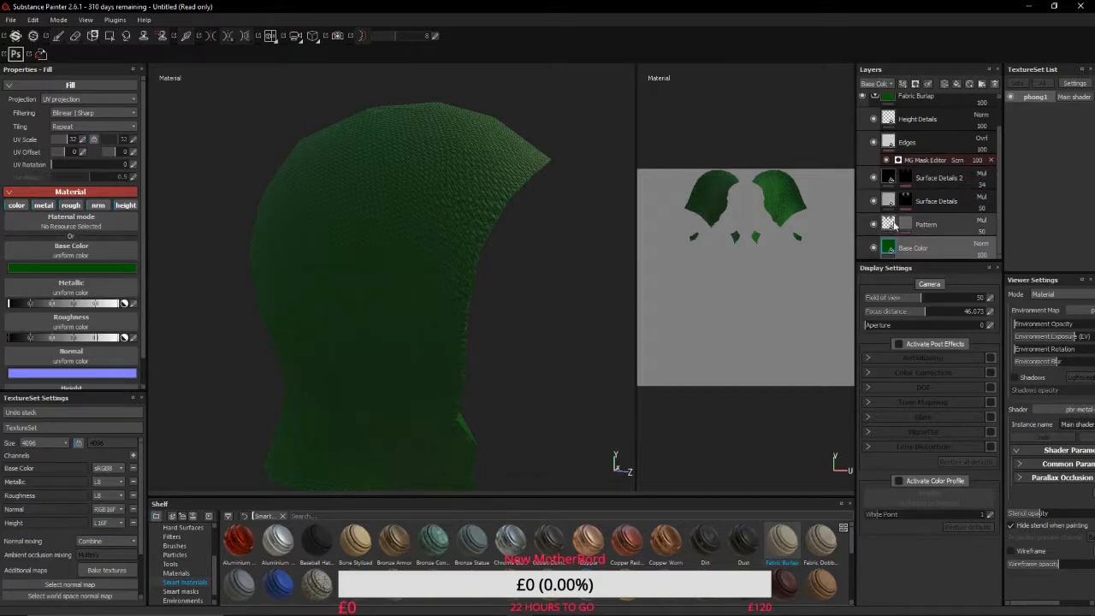
{"action": "scroll", "coordinate": [919, 231], "scroll_direction": "up", "scroll_amount": 2}
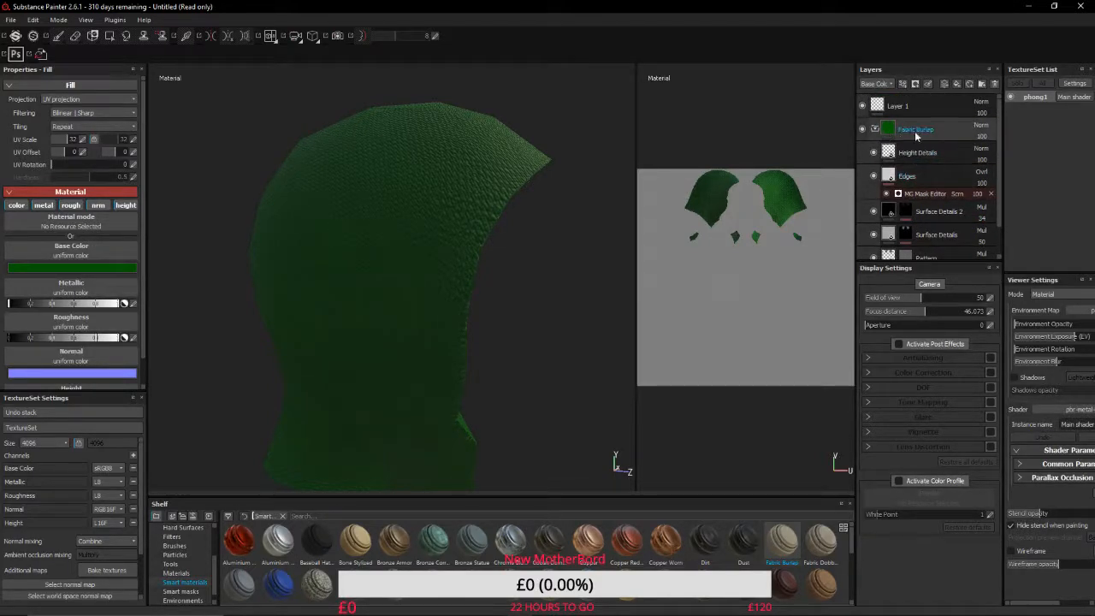
{"action": "left_click", "coordinate": [877, 130]}
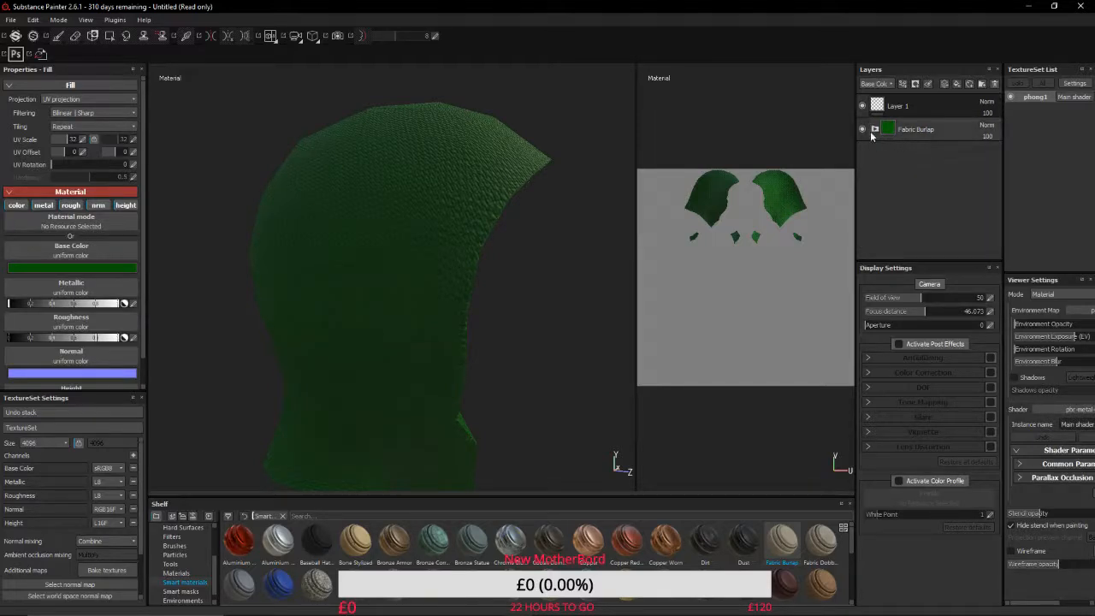
{"action": "left_click", "coordinate": [917, 106]}
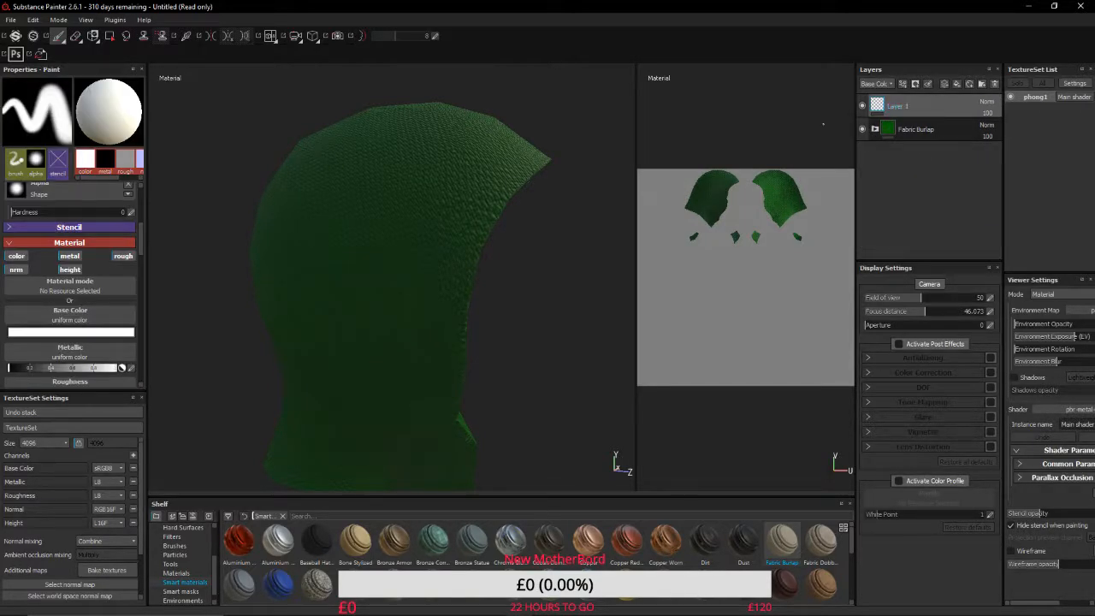
Choose the Stitches Small brush from the shelf's brush collection.
{"action": "scroll", "coordinate": [187, 578], "scroll_direction": "up", "scroll_amount": 1}
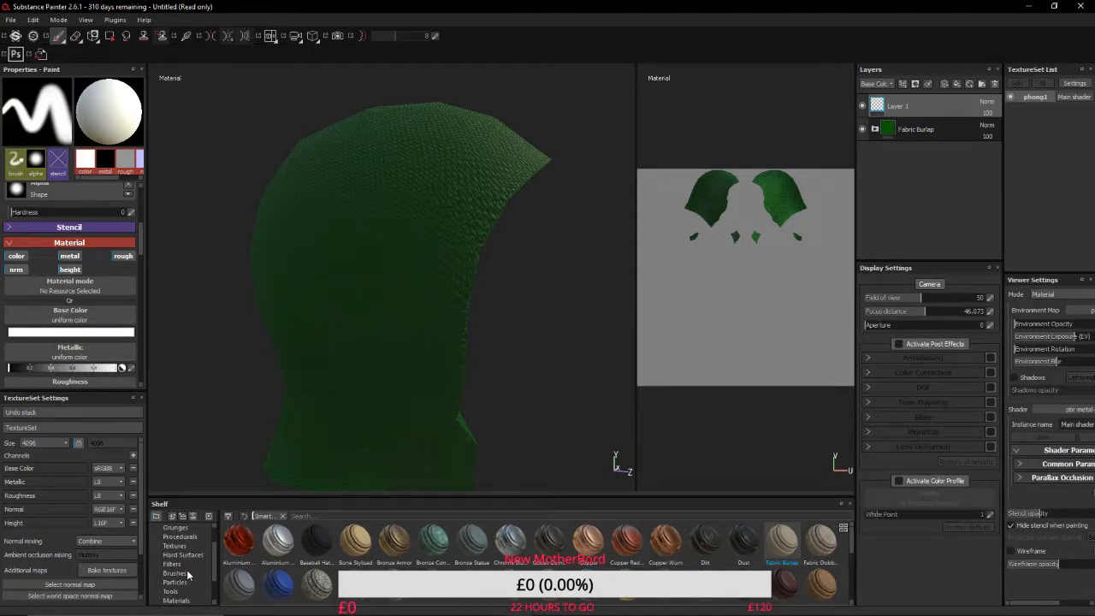
{"action": "scroll", "coordinate": [188, 577], "scroll_direction": "down", "scroll_amount": 1}
{"action": "scroll", "coordinate": [188, 576], "scroll_direction": "up", "scroll_amount": 1}
{"action": "left_click", "coordinate": [177, 574]}
{"action": "scroll", "coordinate": [188, 576], "scroll_direction": "down", "scroll_amount": 1}
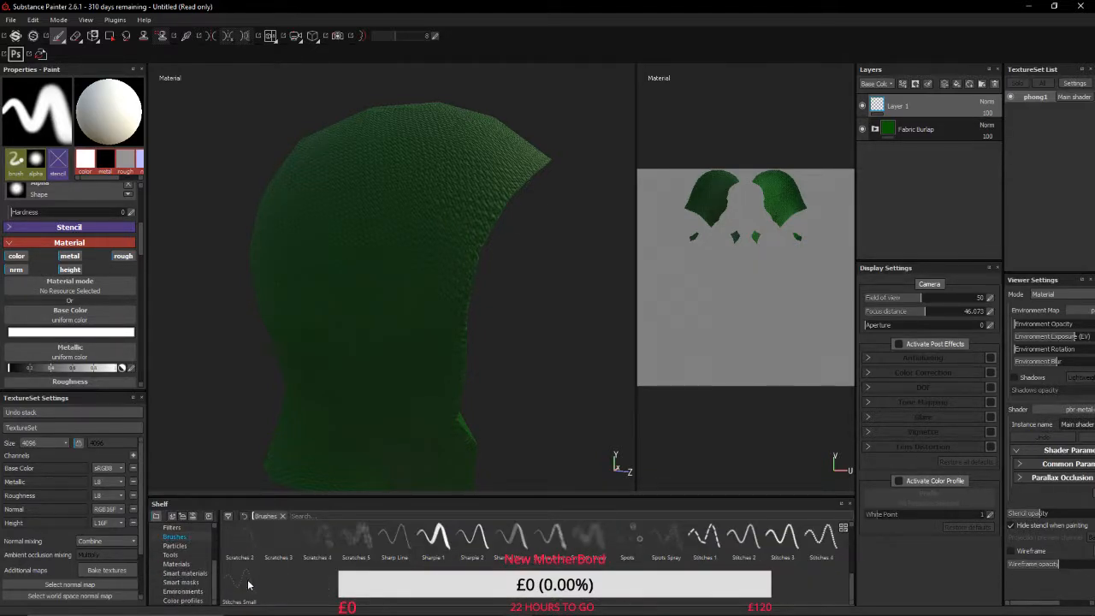
{"action": "left_click", "coordinate": [248, 585]}
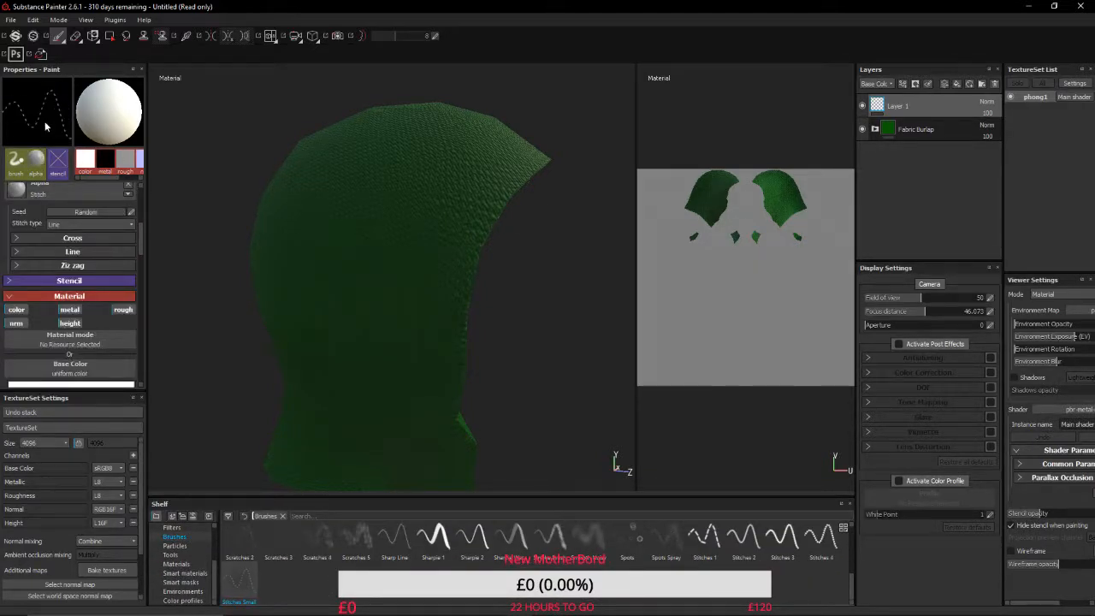
Try a near-vertical line of small stitches on the side of the hood and undo it.
{"action": "scroll", "coordinate": [445, 377], "scroll_direction": "up", "scroll_amount": 6}
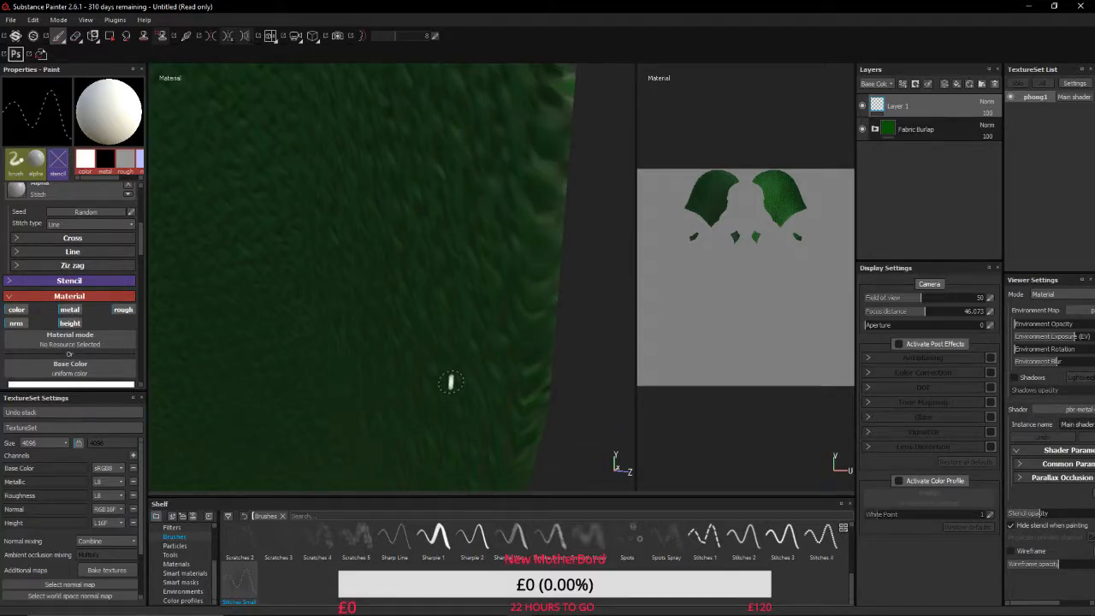
{"action": "scroll", "coordinate": [512, 196], "scroll_direction": "up", "scroll_amount": 2}
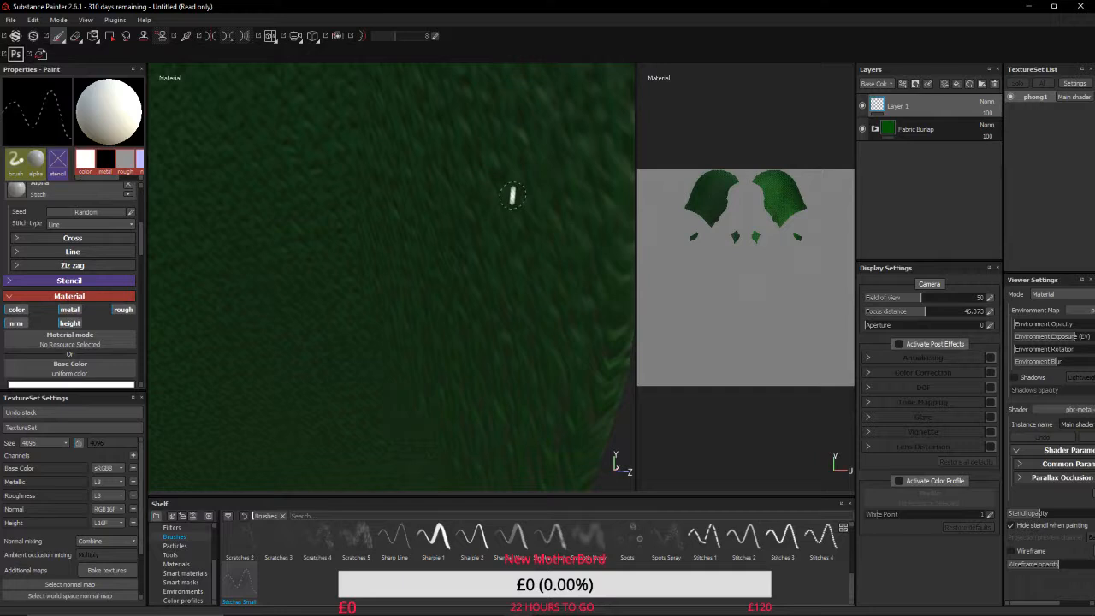
{"action": "scroll", "coordinate": [511, 196], "scroll_direction": "up", "scroll_amount": 2}
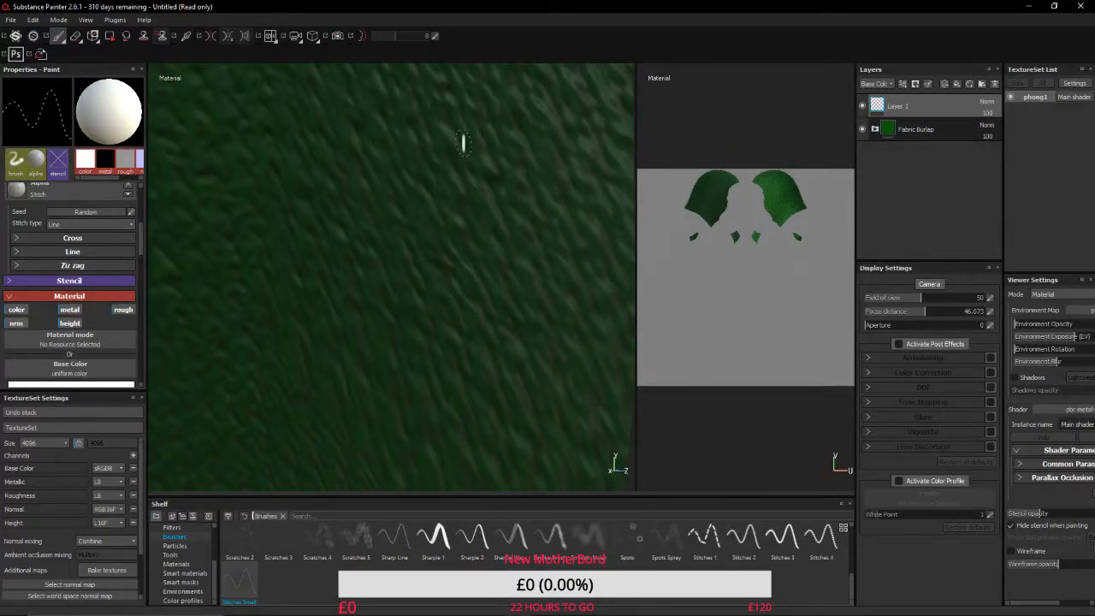
{"action": "scroll", "coordinate": [446, 215], "scroll_direction": "down", "scroll_amount": 4}
{"action": "scroll", "coordinate": [446, 215], "scroll_direction": "down", "scroll_amount": 4}
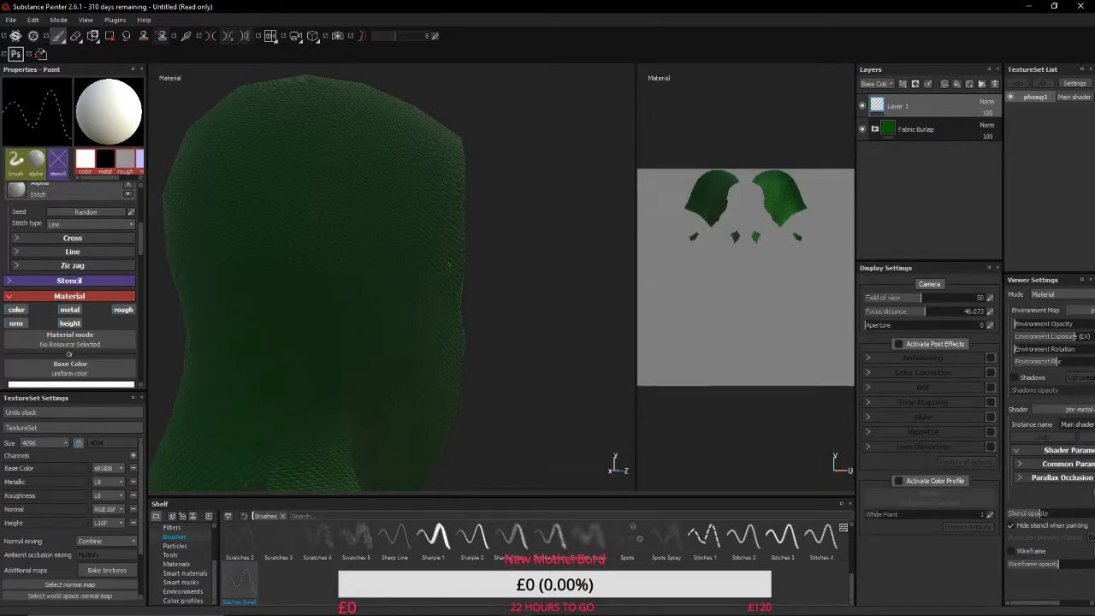
{"action": "left_click_drag", "start_coordinate": [419, 399], "coordinate": [237, 266], "text": "alt"}
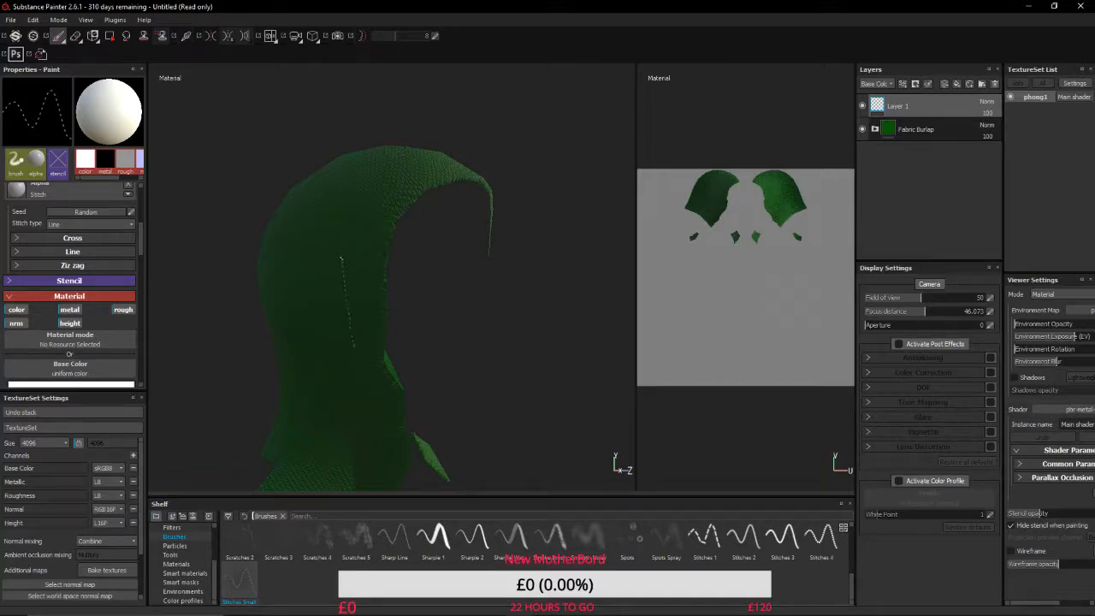
{"action": "scroll", "coordinate": [342, 319], "scroll_direction": "up", "scroll_amount": 5}
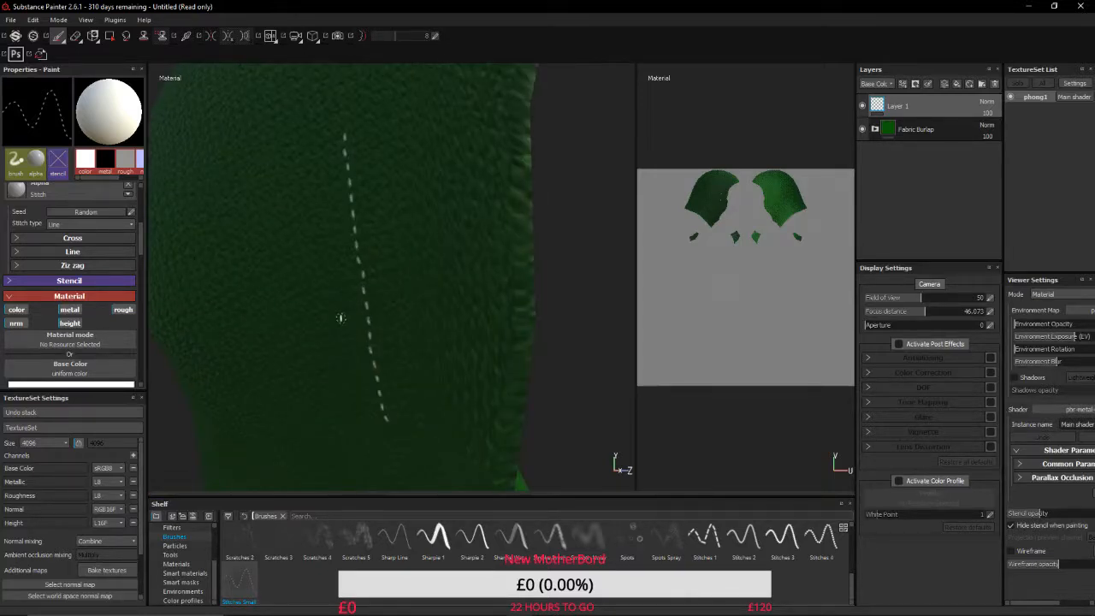
{"action": "middle_click_drag", "start_coordinate": [345, 322], "coordinate": [379, 309], "text": "alt"}
{"action": "mouse_move", "coordinate": [379, 308]}
{"action": "left_mouse_down", "text": "alt"}
{"action": "mouse_move", "coordinate": [414, 260]}
{"action": "mouse_move", "coordinate": [400, 266]}
{"action": "mouse_move", "coordinate": [405, 402]}
{"action": "mouse_move", "coordinate": [408, 254]}
{"action": "mouse_move", "coordinate": [386, 260]}
{"action": "mouse_move", "coordinate": [354, 235]}
{"action": "mouse_move", "coordinate": [386, 215]}
{"action": "mouse_move", "coordinate": [557, 216]}
{"action": "mouse_move", "coordinate": [479, 277]}
{"action": "mouse_move", "coordinate": [390, 302]}
{"action": "mouse_move", "coordinate": [344, 288]}
{"action": "mouse_move", "coordinate": [148, 341]}
{"action": "mouse_move", "coordinate": [174, 349]}
{"action": "mouse_move", "coordinate": [170, 393]}
{"action": "mouse_move", "coordinate": [188, 391]}
{"action": "mouse_move", "coordinate": [388, 337]}
{"action": "mouse_move", "coordinate": [401, 314]}
{"action": "left_mouse_up", "text": "alt"}
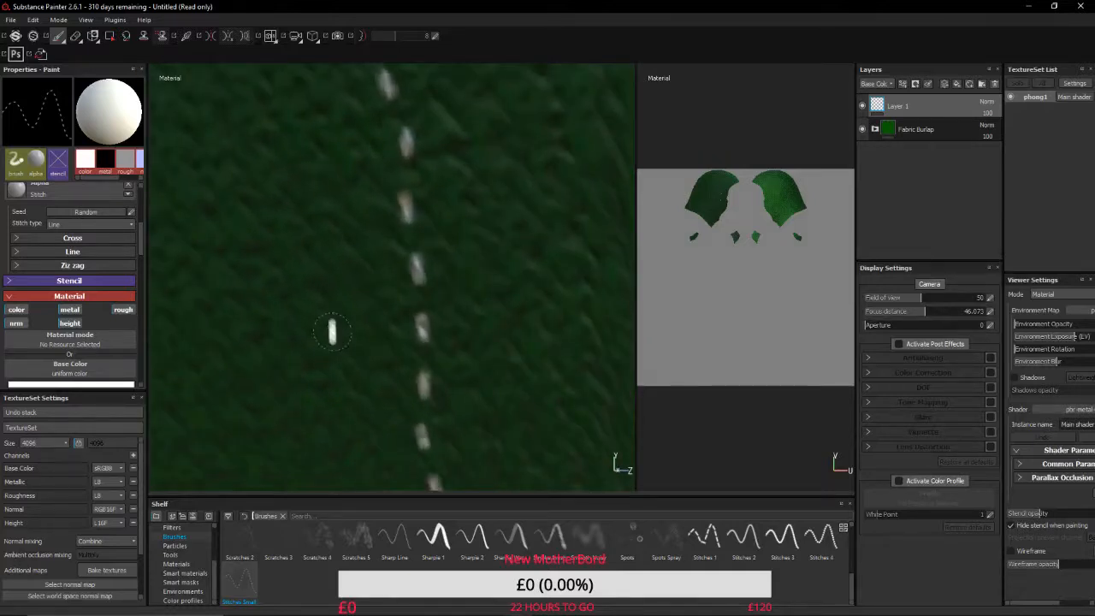
{"action": "scroll", "coordinate": [332, 332], "scroll_direction": "up", "scroll_amount": 2}
{"action": "scroll", "coordinate": [332, 332], "scroll_direction": "down", "scroll_amount": 6}
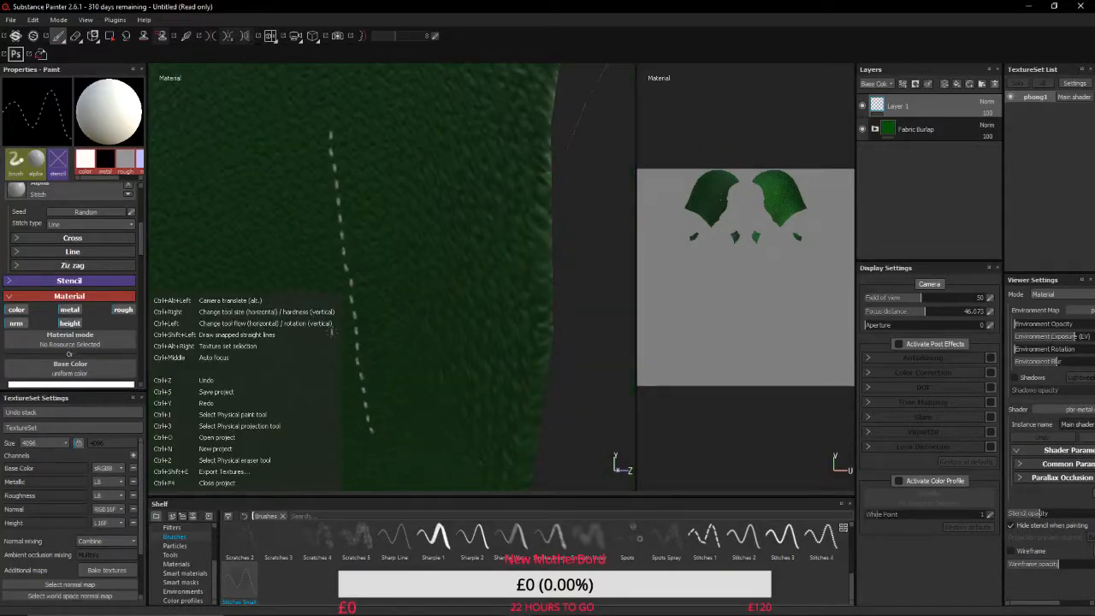
{"action": "key", "text": "ctrl+z"}
Assign the Fabric Rough material to the small-stitches brush.
{"action": "scroll", "coordinate": [362, 326], "scroll_direction": "down", "scroll_amount": 3}
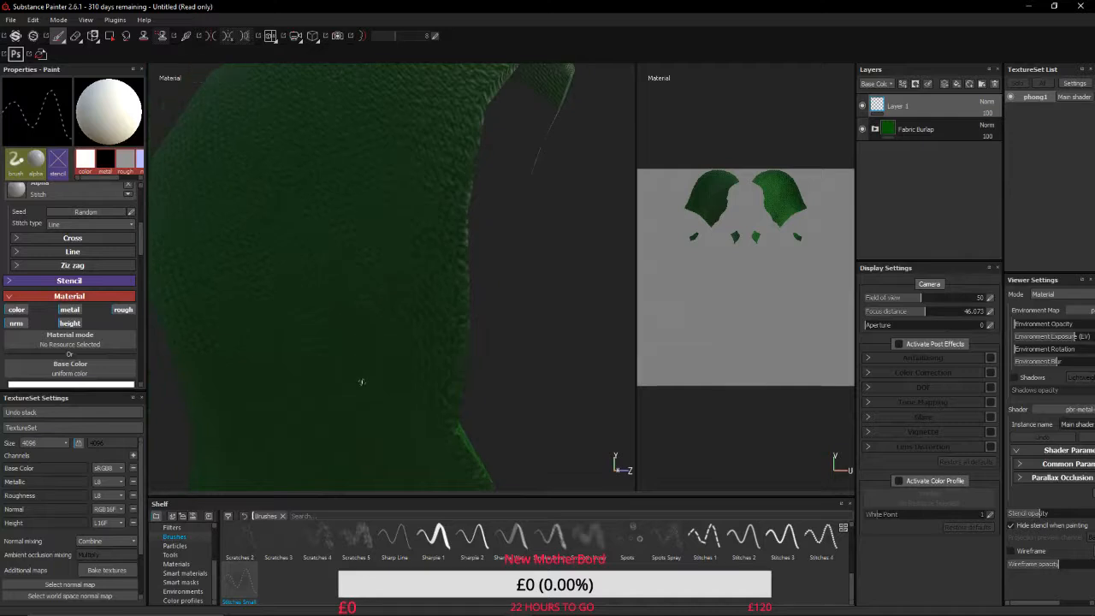
{"action": "scroll", "coordinate": [362, 381], "scroll_direction": "up", "scroll_amount": 2}
{"action": "middle_click_drag", "start_coordinate": [383, 307], "coordinate": [279, 24], "text": "alt"}
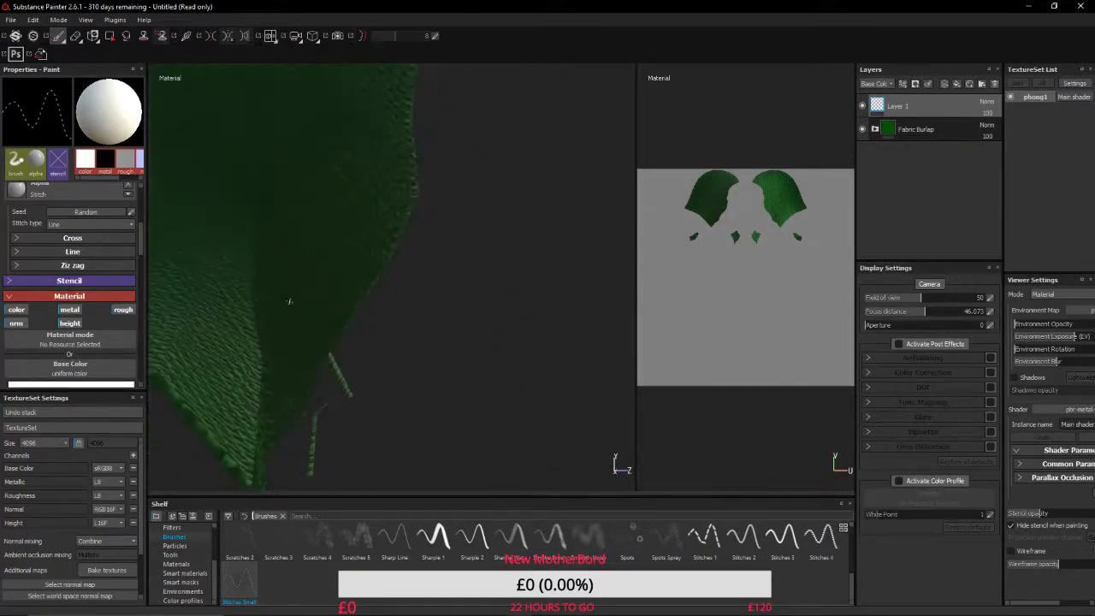
{"action": "left_click_drag", "start_coordinate": [290, 300], "coordinate": [308, 302], "text": "alt"}
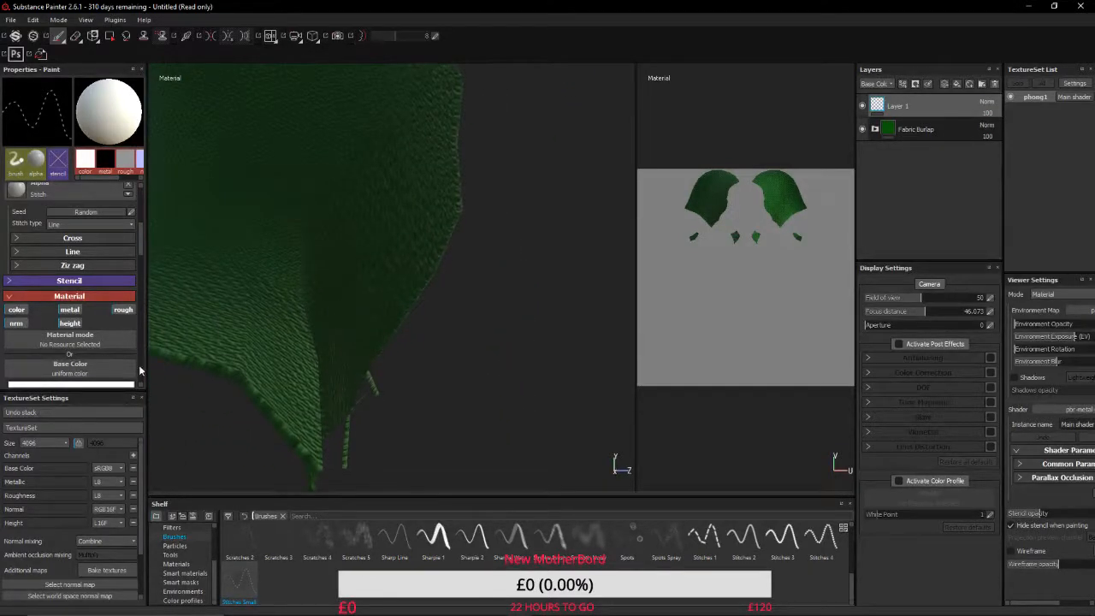
{"action": "left_click", "coordinate": [80, 340]}
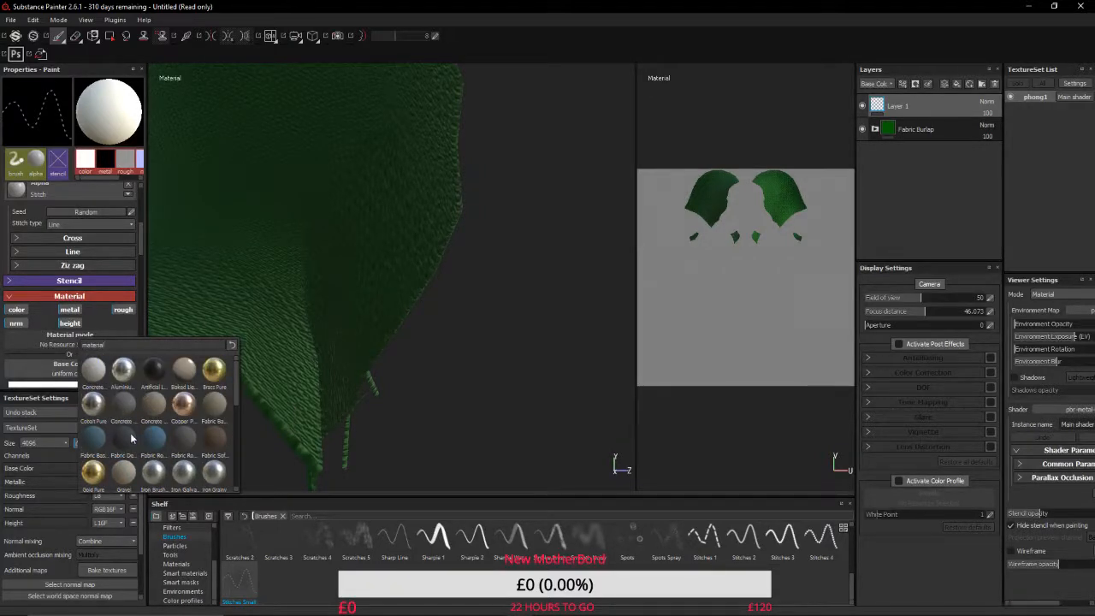
{"action": "mouse_move", "coordinate": [131, 439]}
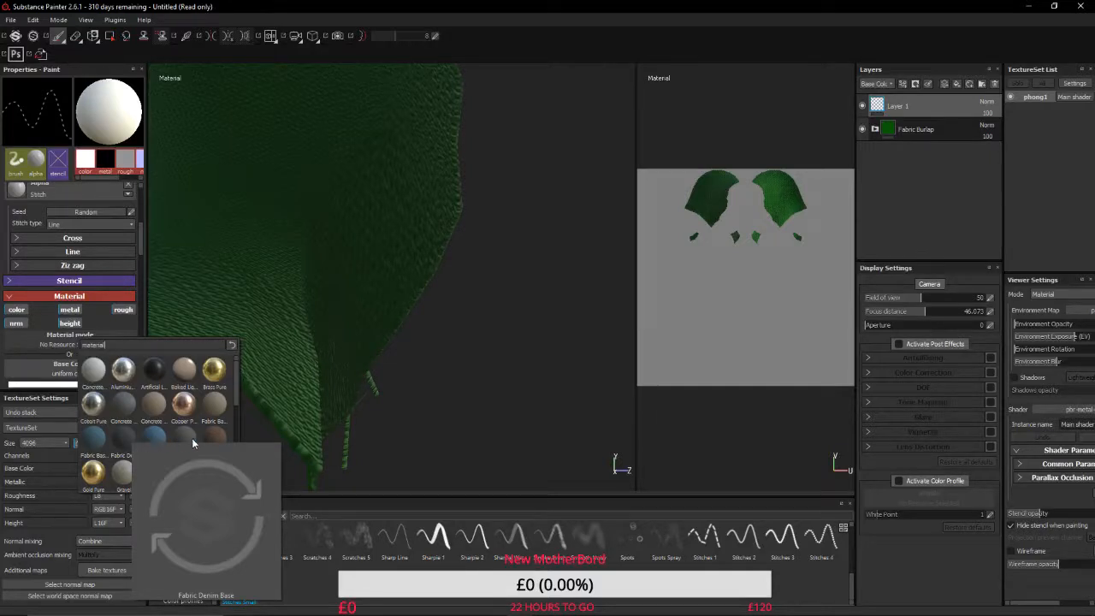
{"action": "mouse_move", "coordinate": [160, 448]}
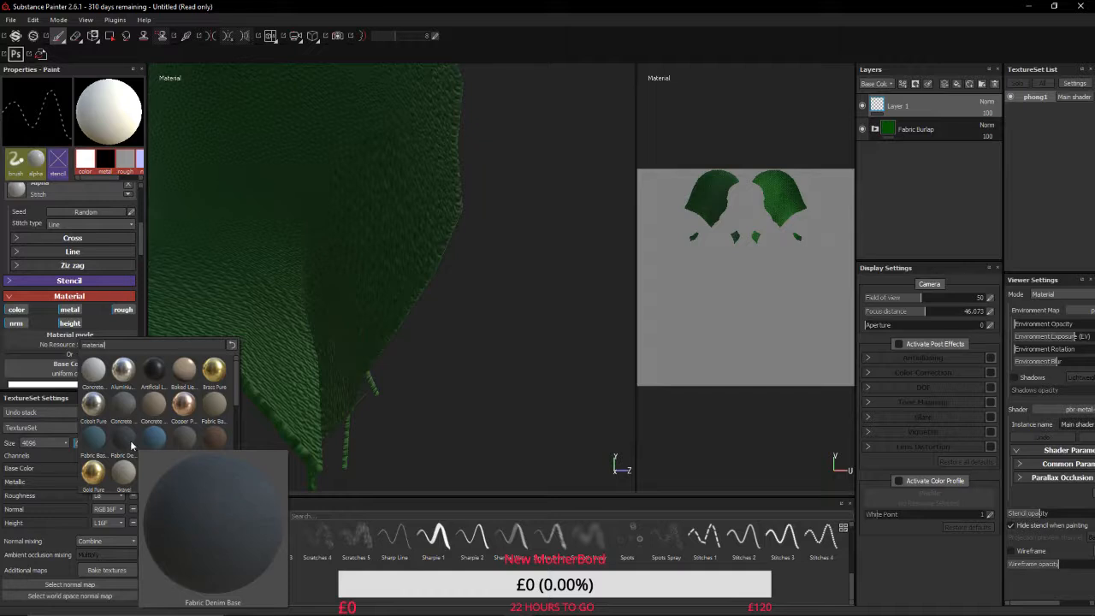
{"action": "mouse_move", "coordinate": [95, 442]}
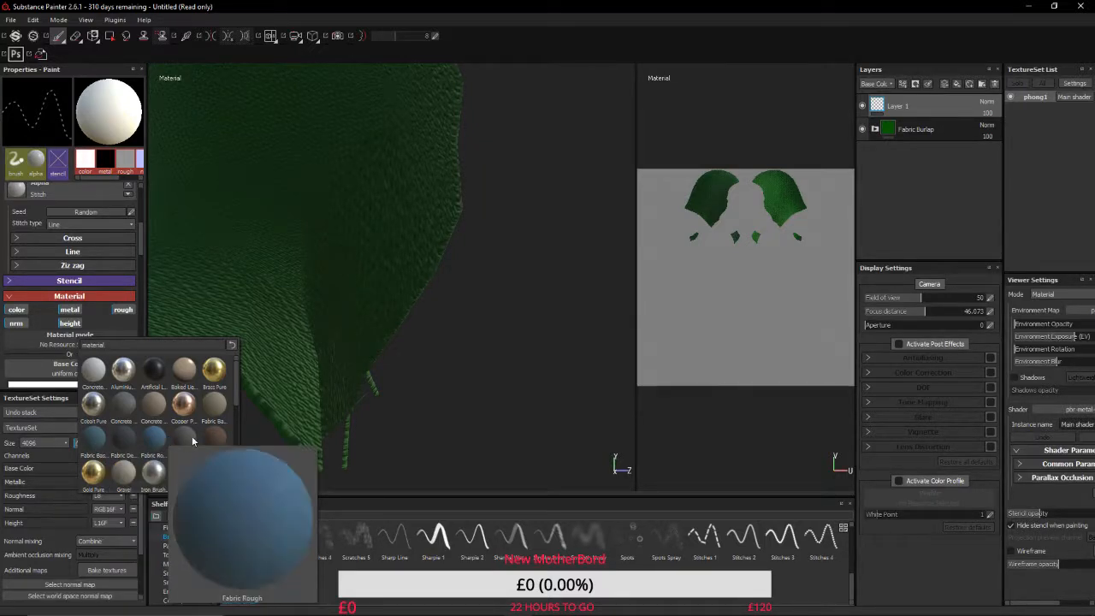
{"action": "mouse_move", "coordinate": [209, 440]}
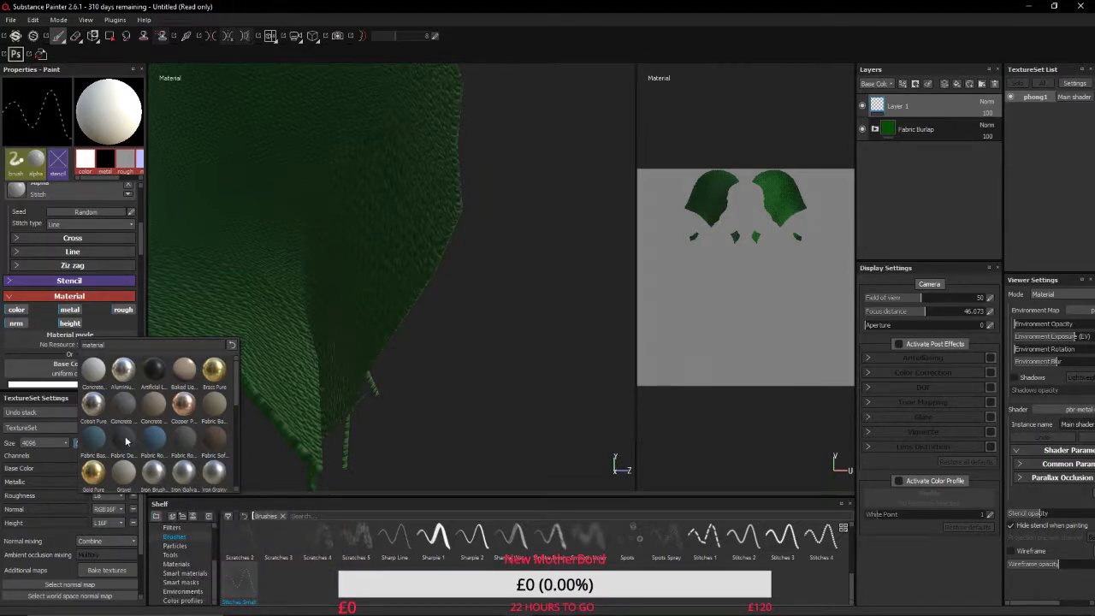
{"action": "left_click", "coordinate": [157, 439]}
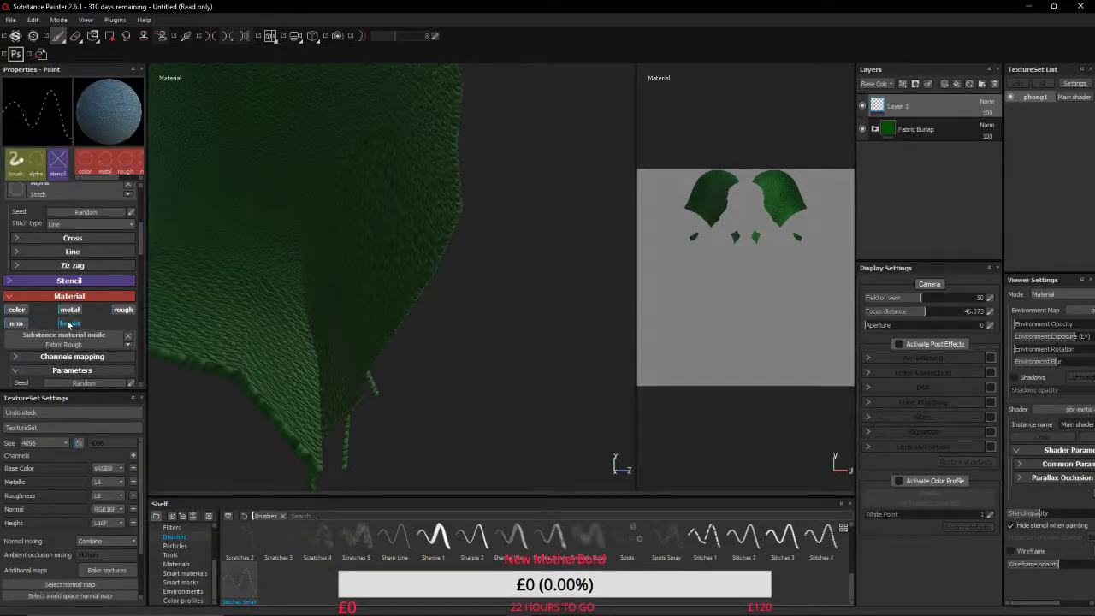
Set the Fabric Rough material's color to light yellow, RGB 1.000, 0.996, 0.405, and close the color picker.
{"action": "scroll", "coordinate": [65, 325], "scroll_direction": "down", "scroll_amount": 1}
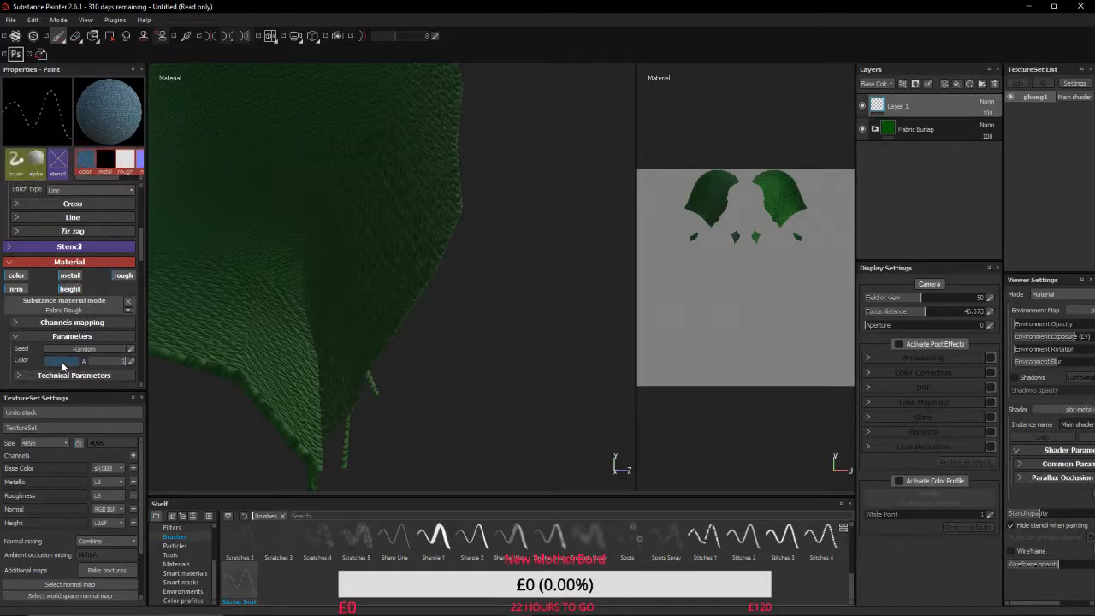
{"action": "left_click", "coordinate": [63, 361]}
{"action": "left_click", "coordinate": [102, 401]}
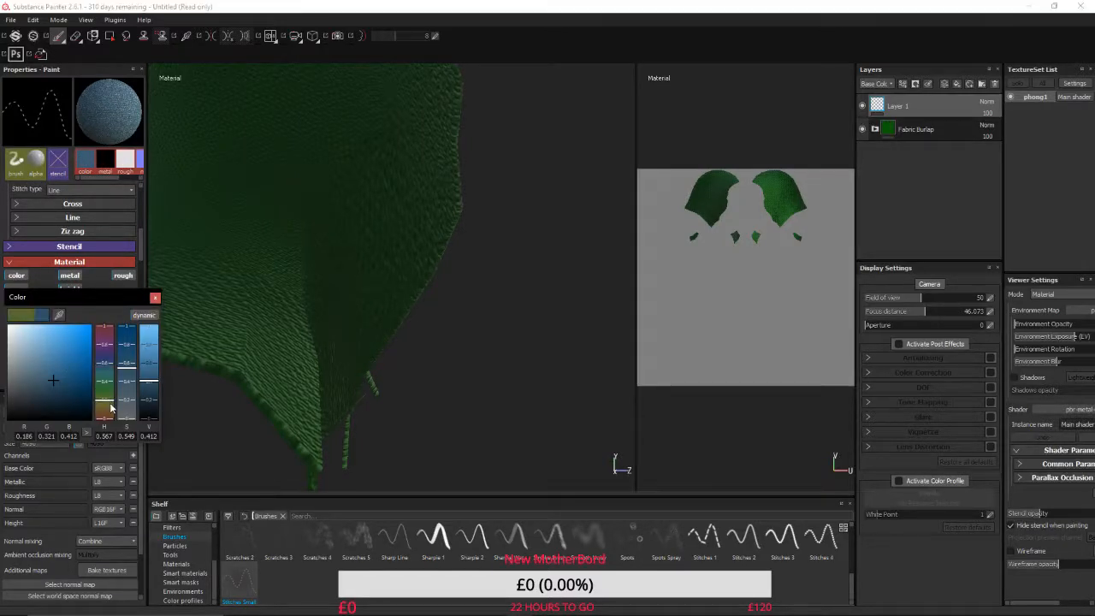
{"action": "left_click", "coordinate": [110, 408]}
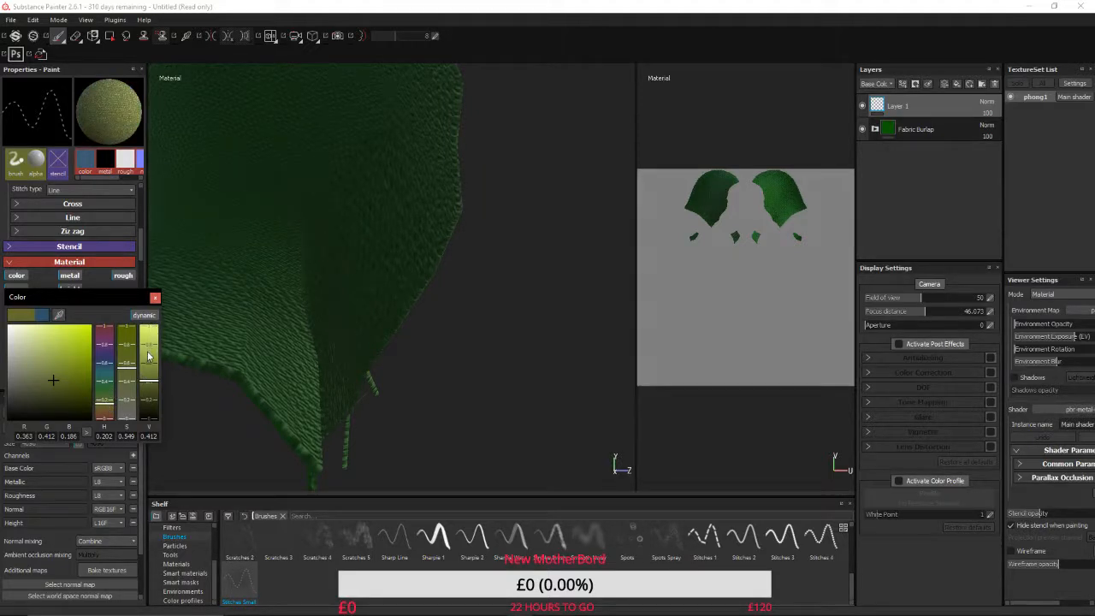
{"action": "left_click_drag", "start_coordinate": [148, 356], "coordinate": [148, 325]}
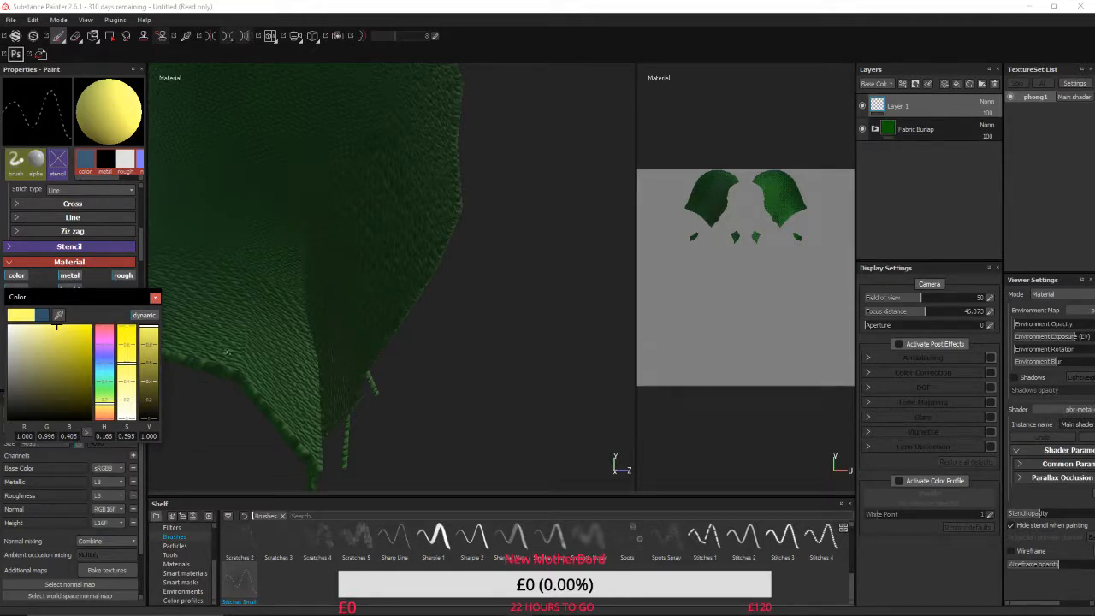
{"action": "scroll", "coordinate": [294, 333], "scroll_direction": "up", "scroll_amount": 5}
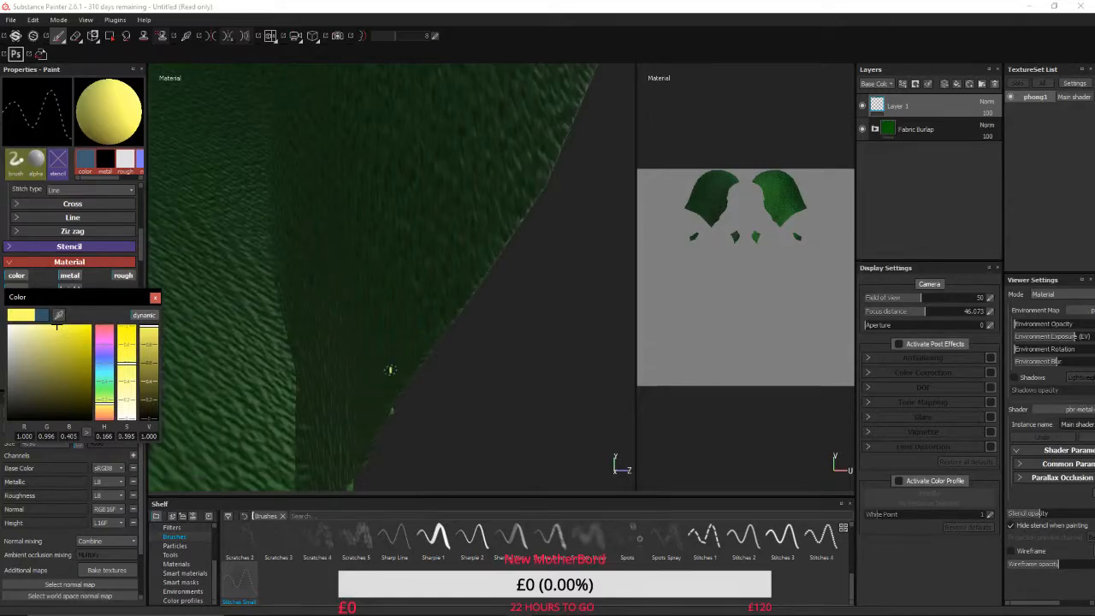
{"action": "scroll", "coordinate": [357, 385], "scroll_direction": "down", "scroll_amount": 5}
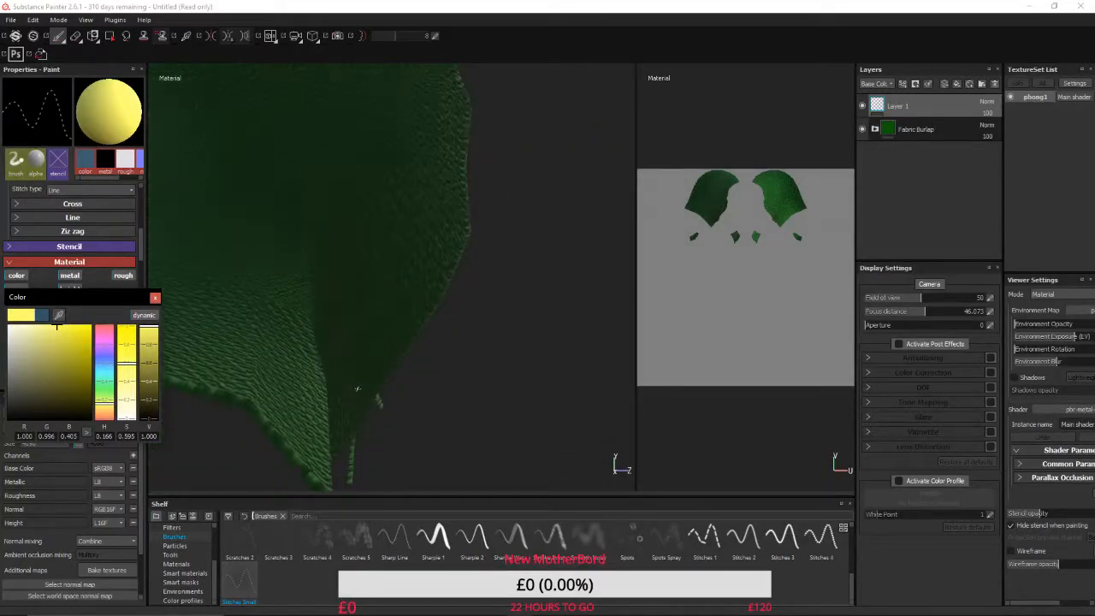
{"action": "left_click_drag", "start_coordinate": [354, 384], "coordinate": [304, 362], "text": "alt"}
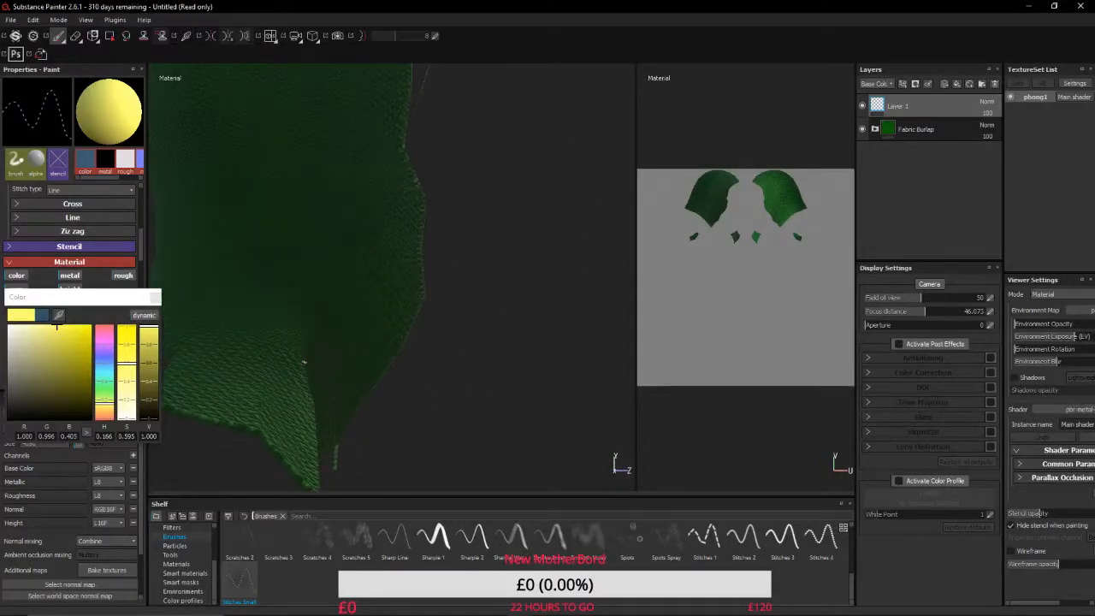
{"action": "key", "text": "ctrl"}
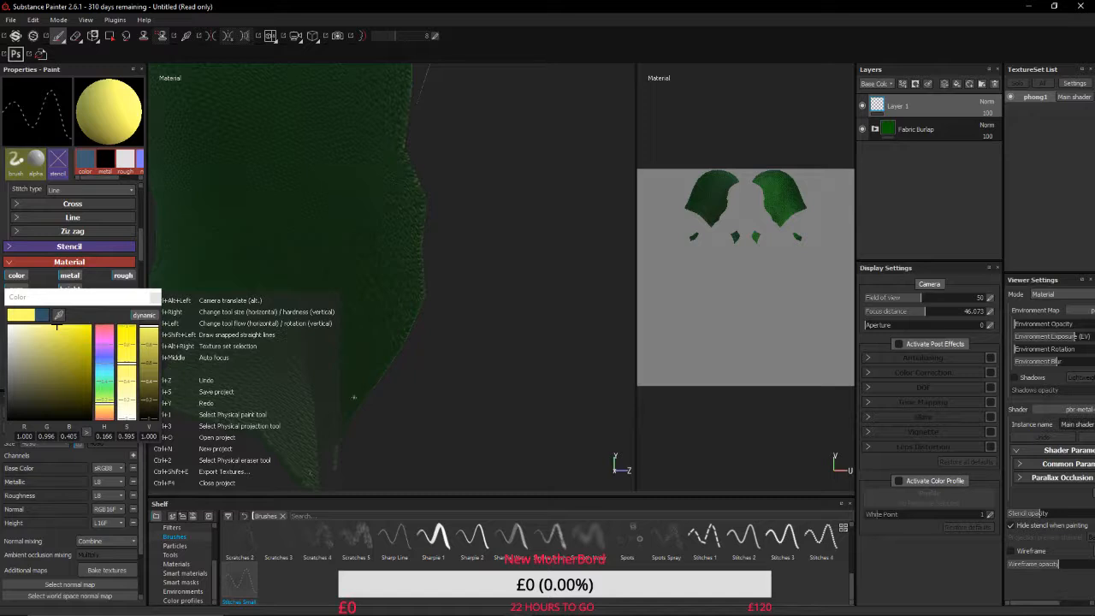
{"action": "left_click", "coordinate": [155, 298]}
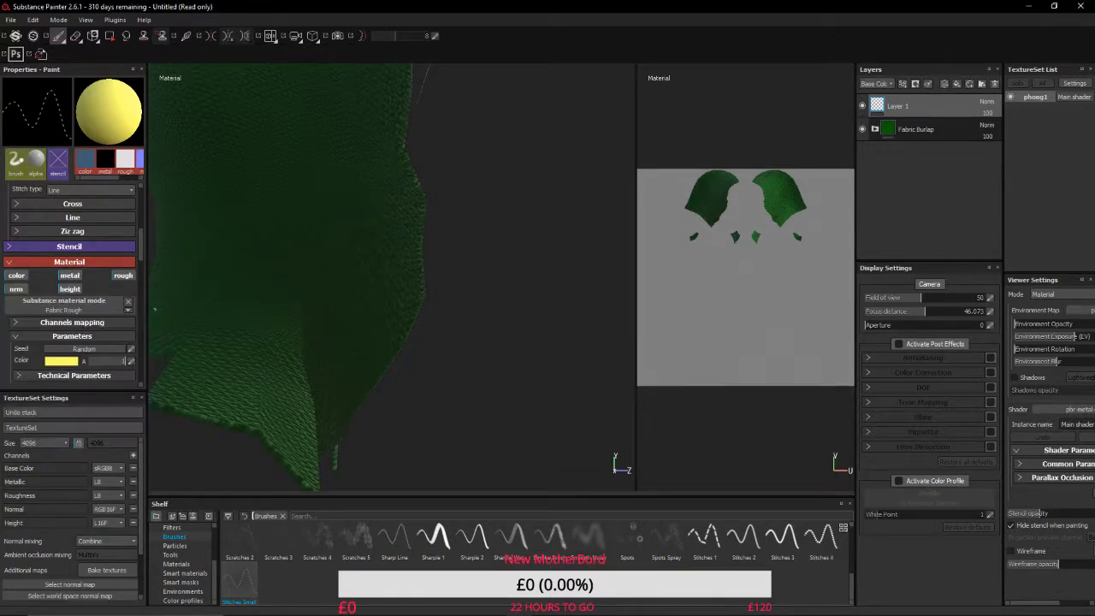
Paint a straight, near-vertical line of yellow stitches beside the crease at the hood's lower pointed corner.
{"action": "key", "text": "ctrl"}
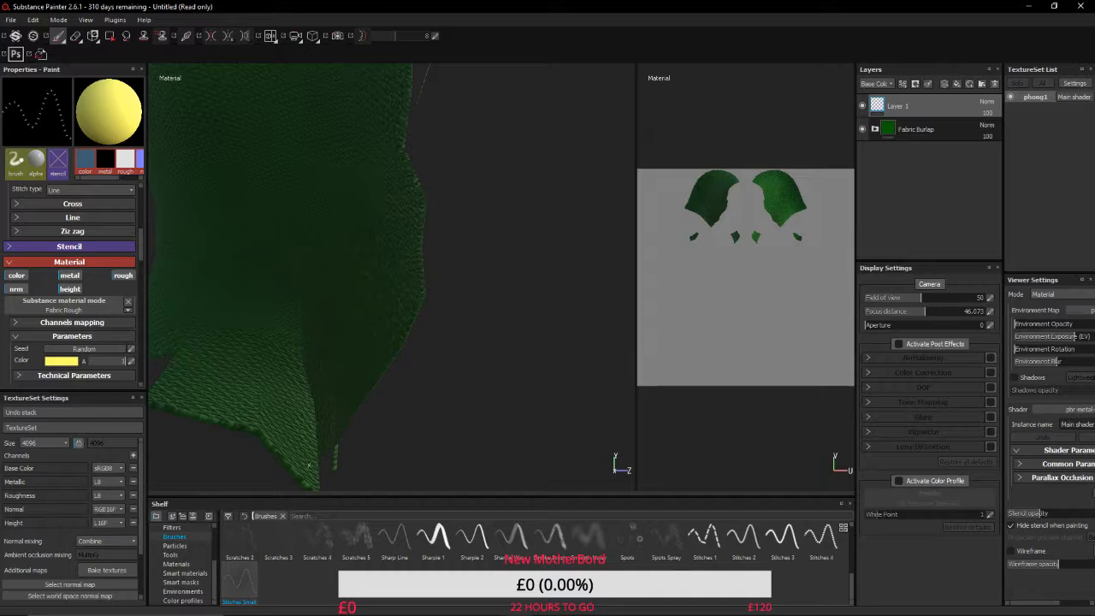
{"action": "scroll", "coordinate": [309, 466], "scroll_direction": "down", "scroll_amount": 3}
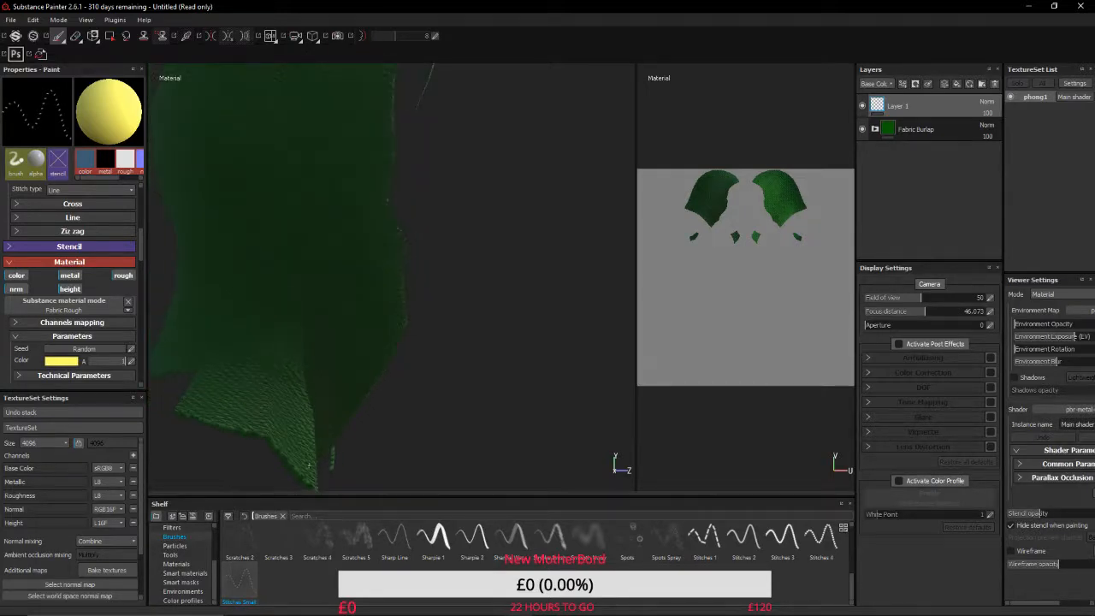
{"action": "scroll", "coordinate": [305, 445], "scroll_direction": "up", "scroll_amount": 3}
{"action": "scroll", "coordinate": [305, 446], "scroll_direction": "up", "scroll_amount": 3}
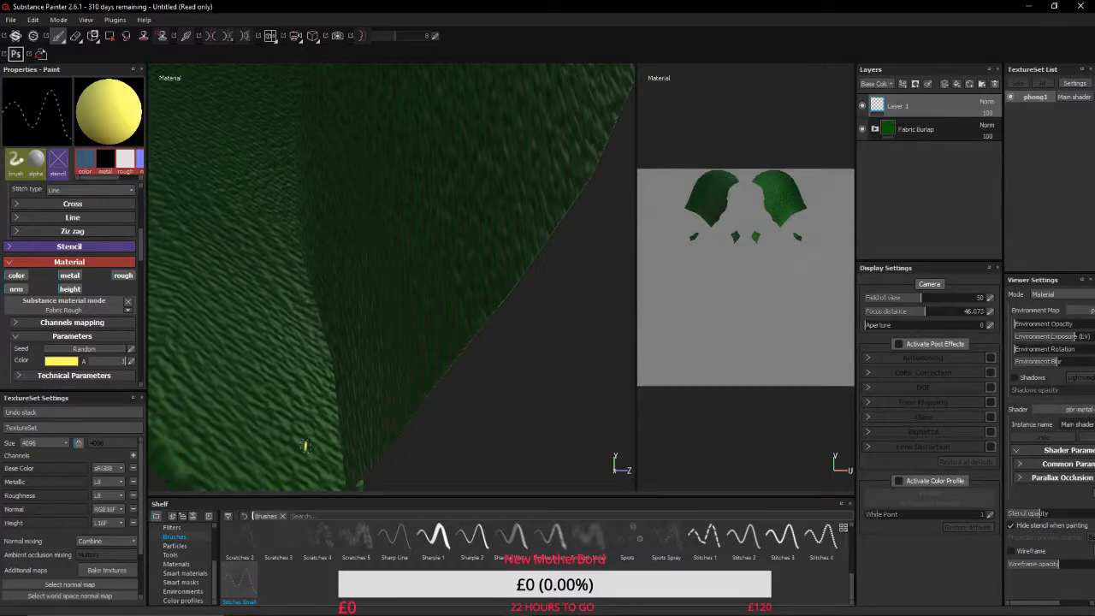
{"action": "scroll", "coordinate": [306, 446], "scroll_direction": "down", "scroll_amount": 5}
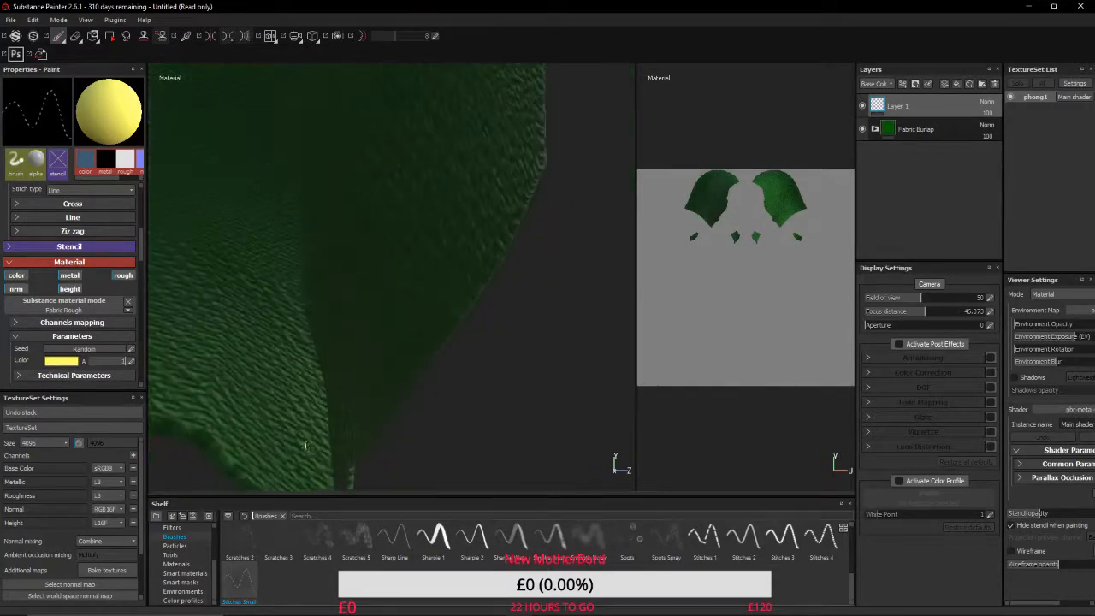
{"action": "left_click_drag", "start_coordinate": [305, 446], "coordinate": [334, 381], "text": "alt"}
{"action": "key", "text": "shift"}
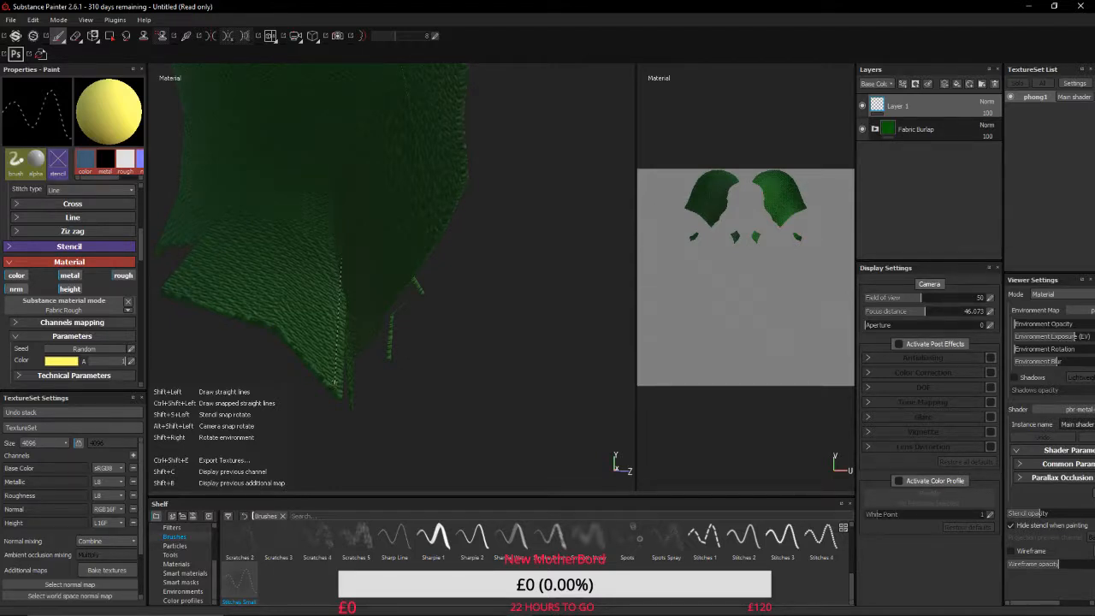
{"action": "key", "text": "ctrl"}
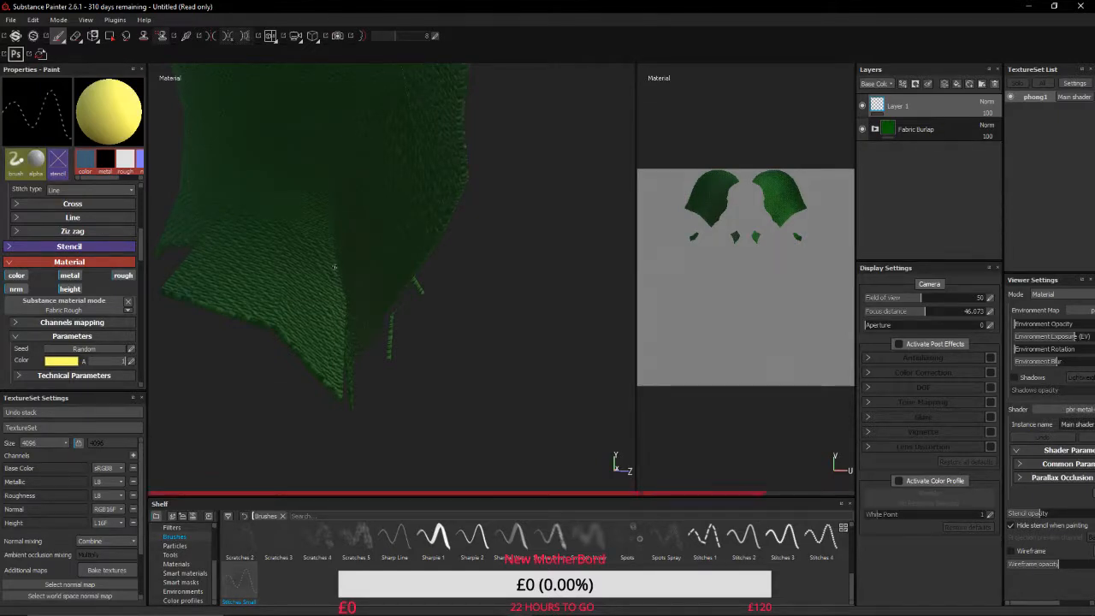
{"action": "scroll", "coordinate": [334, 268], "scroll_direction": "up", "scroll_amount": 10}
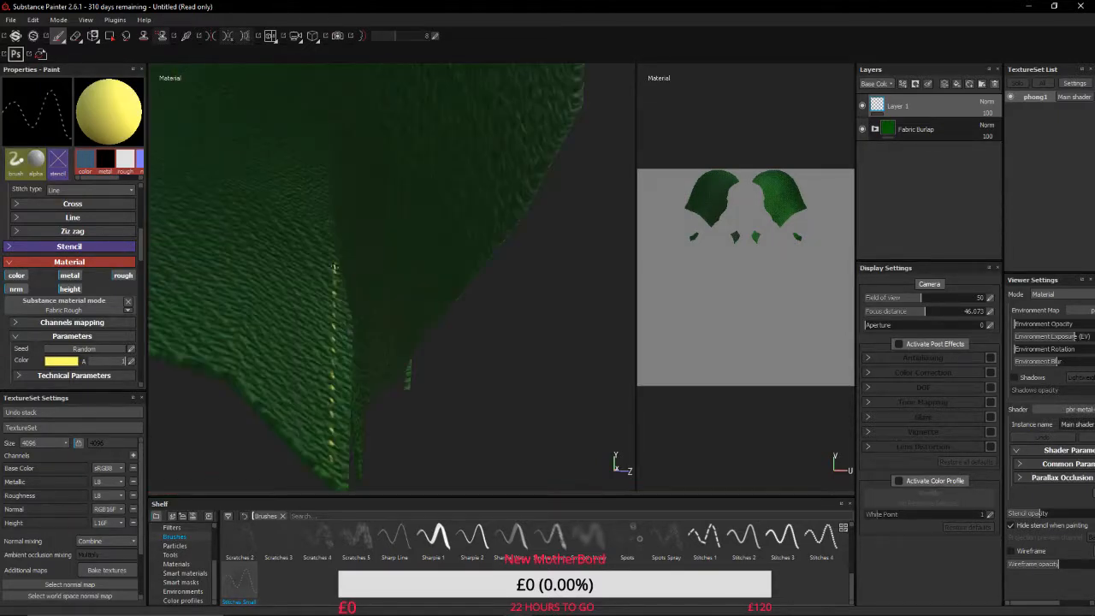
{"action": "scroll", "coordinate": [335, 268], "scroll_direction": "down", "scroll_amount": 6}
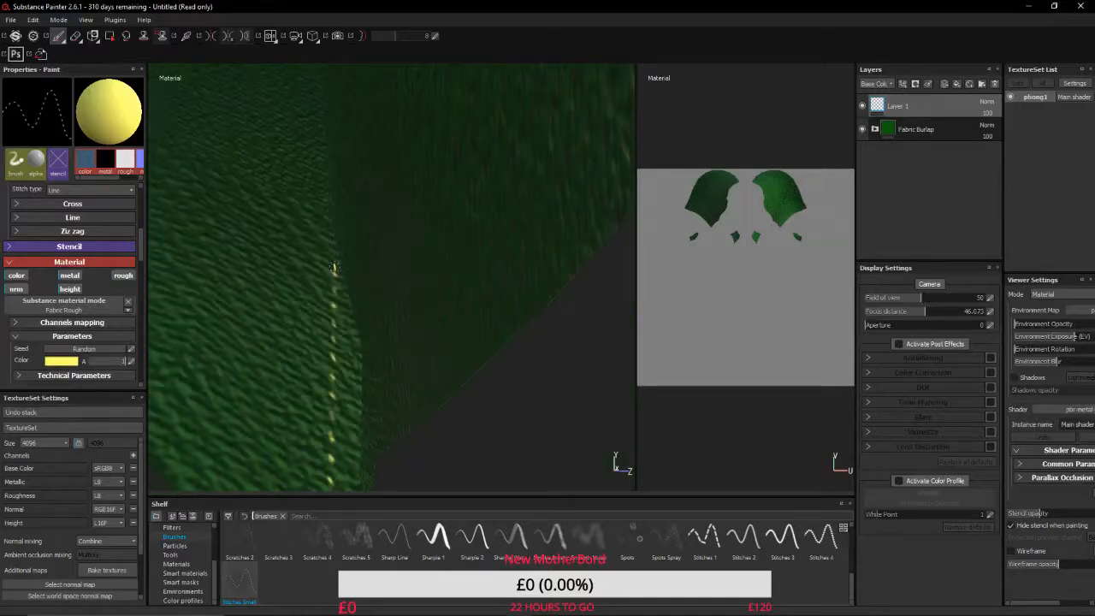
Continue the stitching from the upper end of the near-vertical line with a straight diagonal line rising across the hood's side.
{"action": "middle_click_drag", "start_coordinate": [333, 273], "coordinate": [230, 375], "text": "alt"}
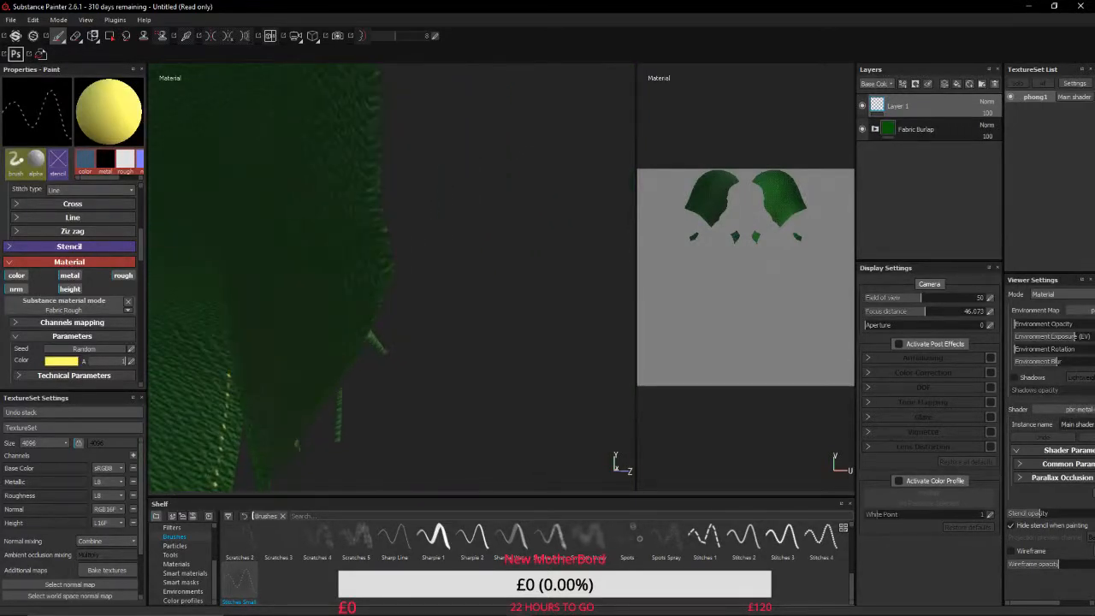
{"action": "left_click", "coordinate": [230, 372], "text": "shift"}
{"action": "middle_click_drag", "start_coordinate": [356, 315], "coordinate": [332, 373], "text": "alt"}
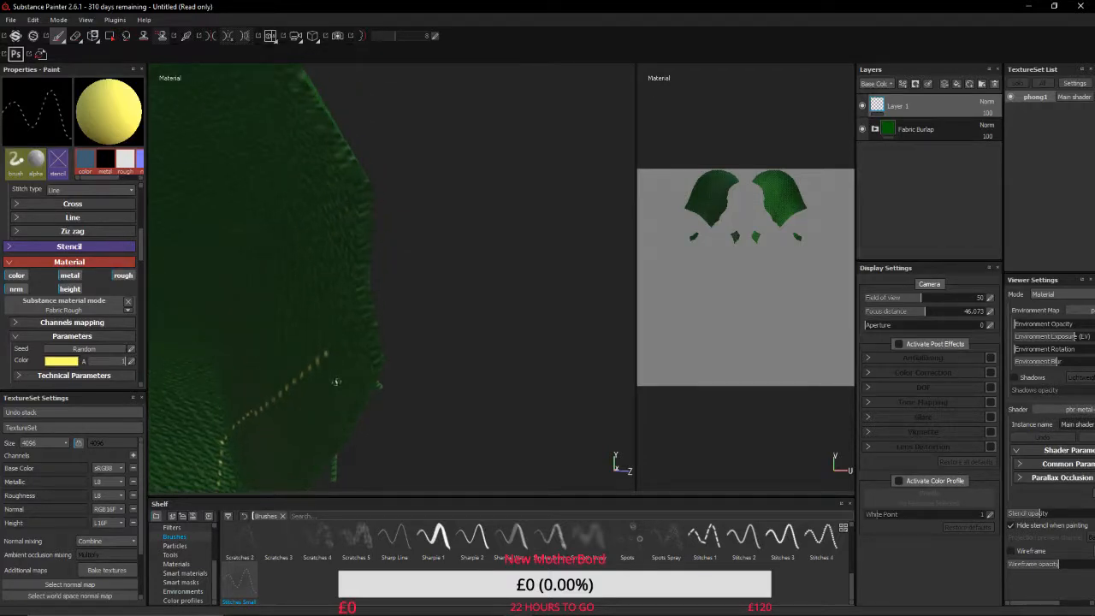
Try to fill the gap in the diagonal stitch line with a freehand stroke, and undo it.
{"action": "left_click_drag", "start_coordinate": [332, 373], "coordinate": [472, 354], "text": "alt"}
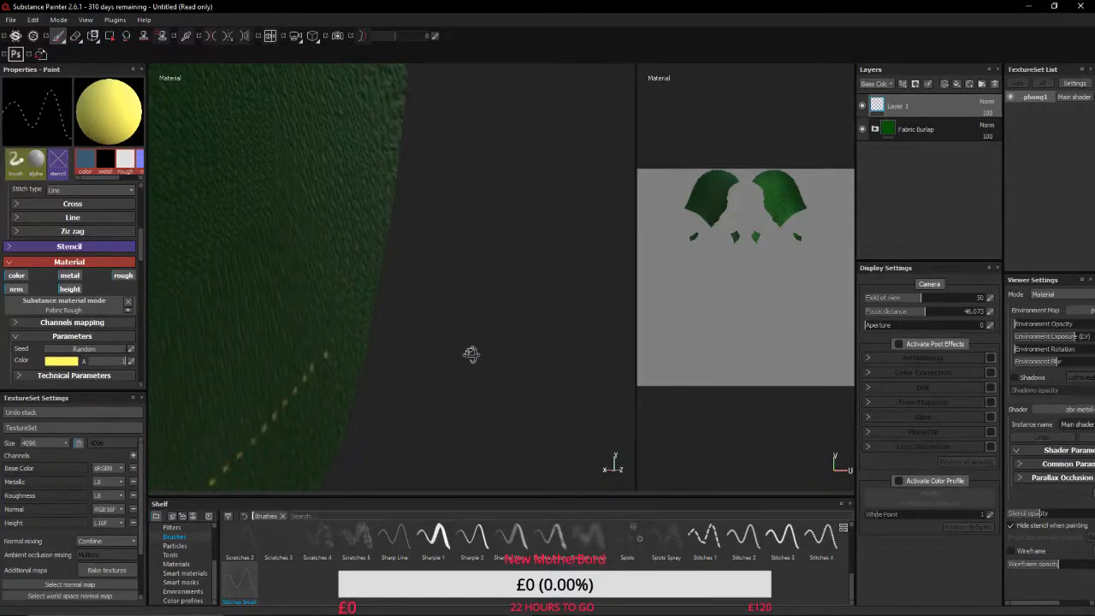
{"action": "mouse_move", "coordinate": [296, 434]}
{"action": "middle_mouse_down", "text": "alt"}
{"action": "mouse_move", "coordinate": [425, 288]}
{"action": "mouse_move", "coordinate": [515, 288]}
{"action": "middle_mouse_up", "text": "alt"}
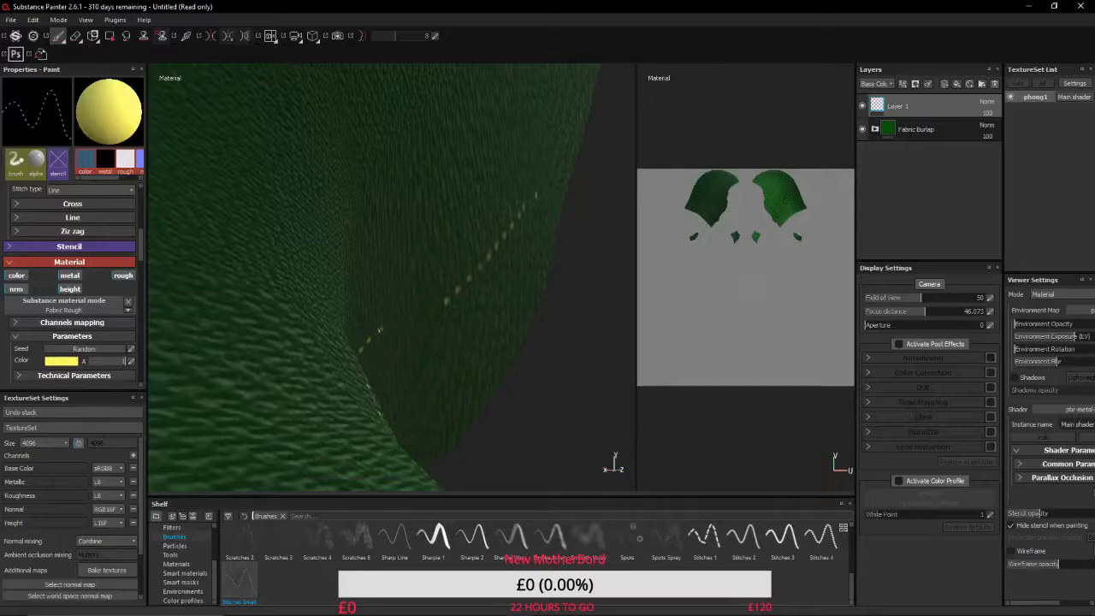
{"action": "left_click_drag", "start_coordinate": [380, 330], "coordinate": [455, 308]}
{"action": "scroll", "coordinate": [455, 318], "scroll_direction": "down", "scroll_amount": 3}
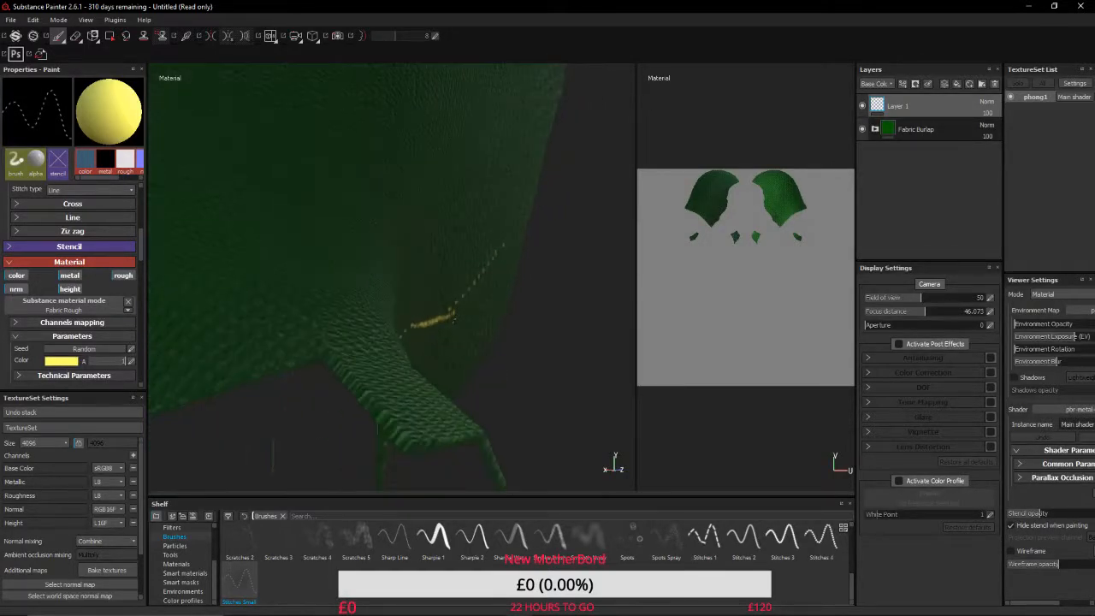
{"action": "scroll", "coordinate": [453, 318], "scroll_direction": "up", "scroll_amount": 6}
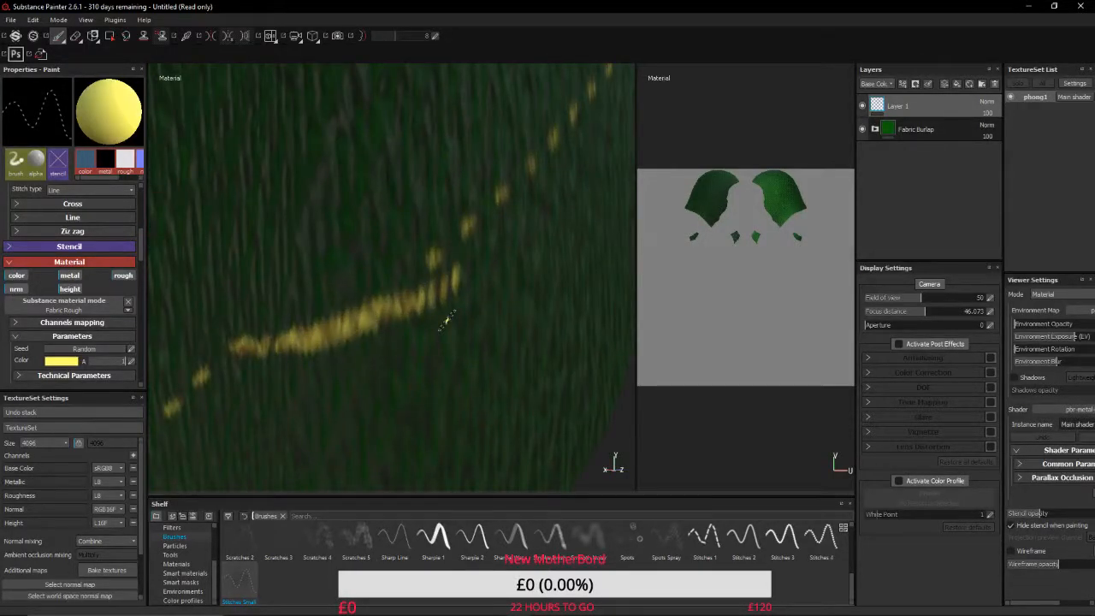
{"action": "key", "text": "ctrl+z"}
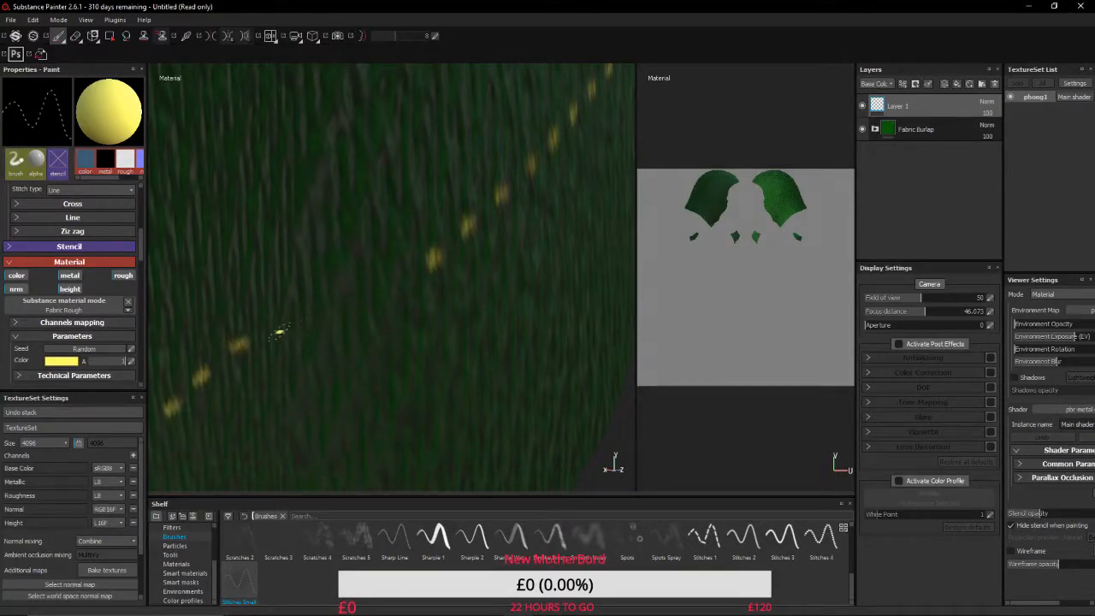
Fill the gap in the diagonal stitch line on the hood's side with a short freehand stroke of yellow stitches.
{"action": "scroll", "coordinate": [282, 336], "scroll_direction": "up", "scroll_amount": 5}
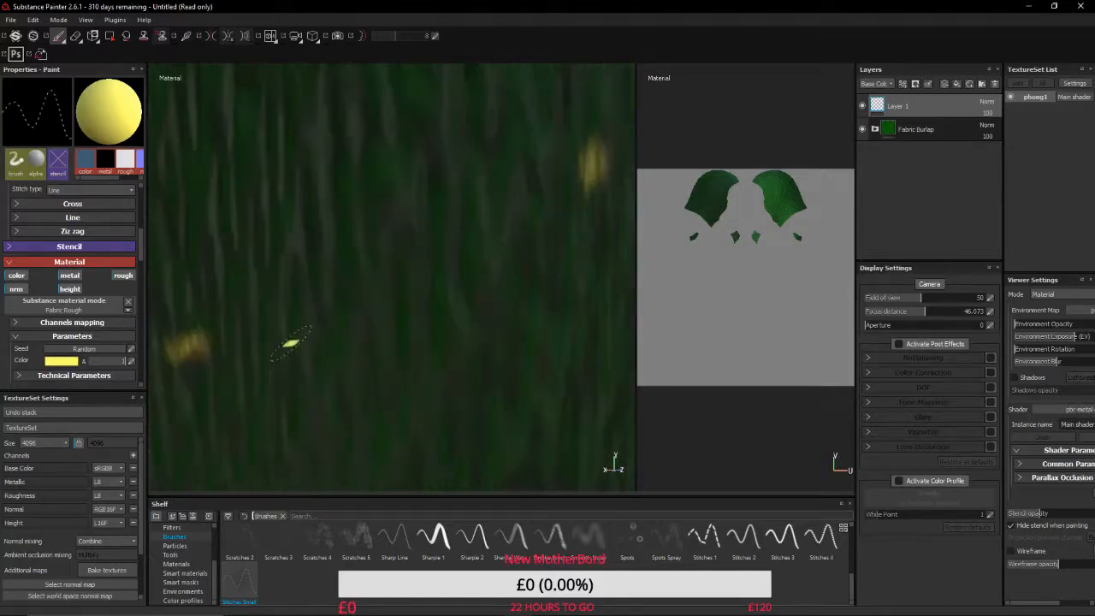
{"action": "mouse_move", "coordinate": [280, 340]}
{"action": "left_mouse_down", "text": "alt"}
{"action": "mouse_move", "coordinate": [142, 335]}
{"action": "mouse_move", "coordinate": [121, 346]}
{"action": "mouse_move", "coordinate": [277, 355]}
{"action": "left_mouse_up", "text": "alt"}
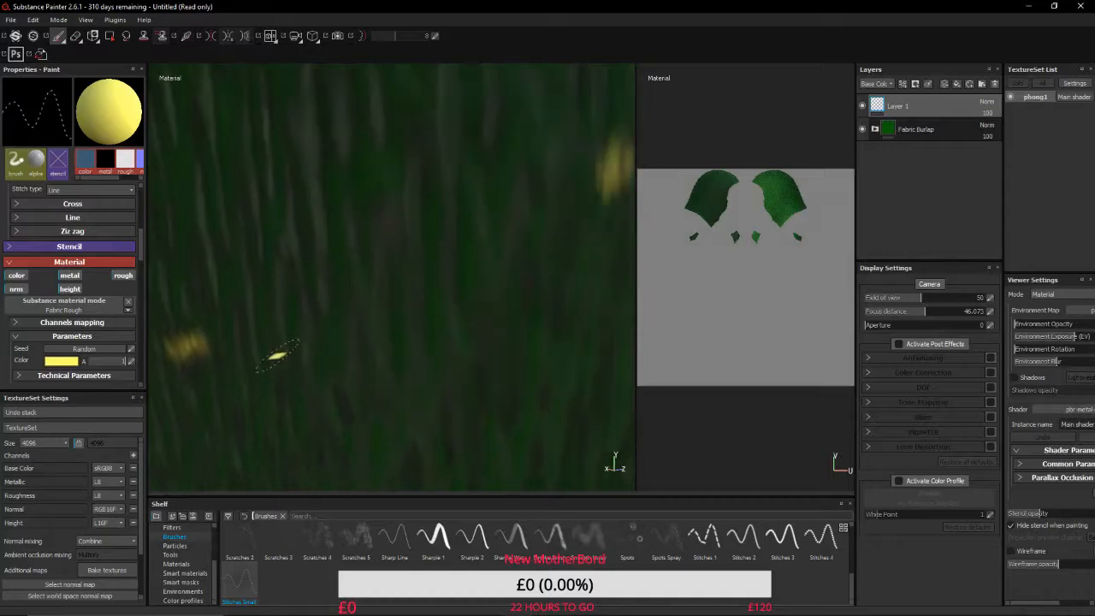
{"action": "scroll", "coordinate": [278, 354], "scroll_direction": "down", "scroll_amount": 3}
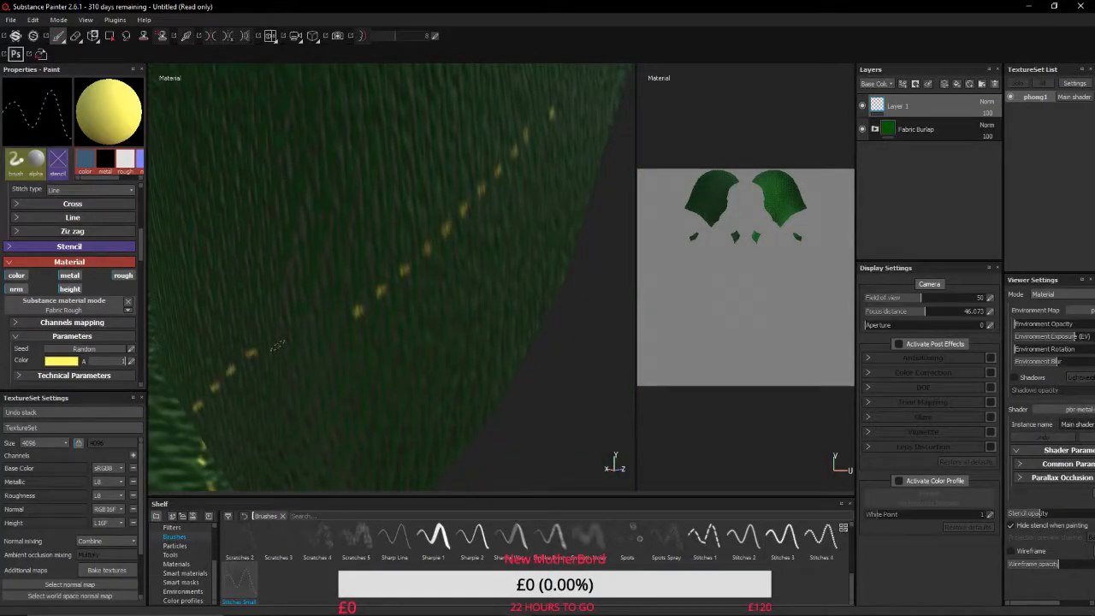
{"action": "left_click_drag", "start_coordinate": [284, 343], "coordinate": [324, 329]}
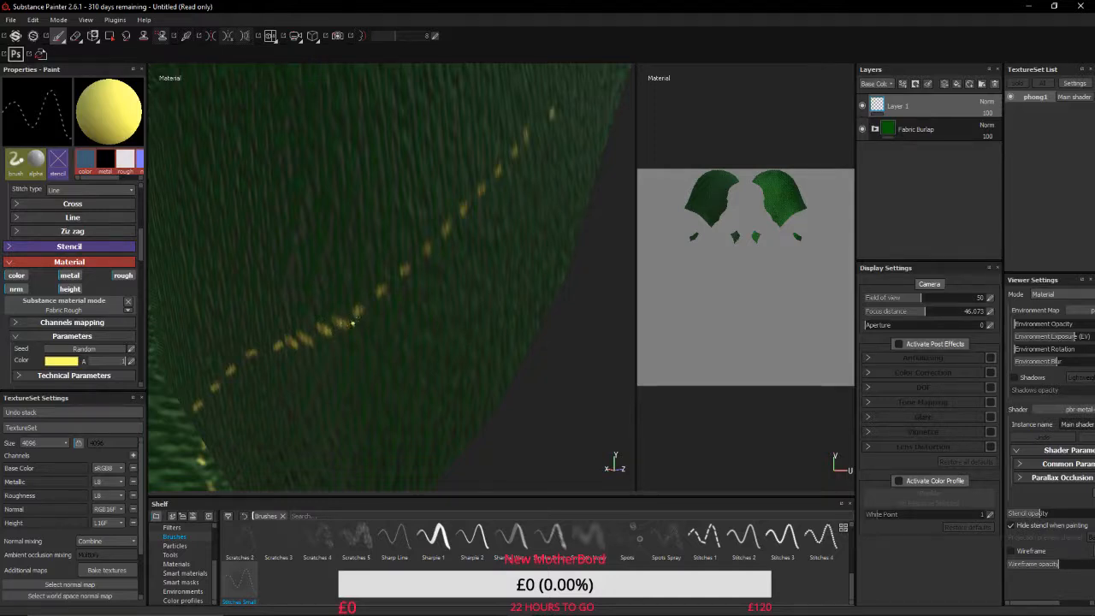
{"action": "scroll", "coordinate": [363, 358], "scroll_direction": "up", "scroll_amount": 1}
{"action": "scroll", "coordinate": [365, 356], "scroll_direction": "down", "scroll_amount": 2}
{"action": "scroll", "coordinate": [365, 356], "scroll_direction": "up", "scroll_amount": 2}
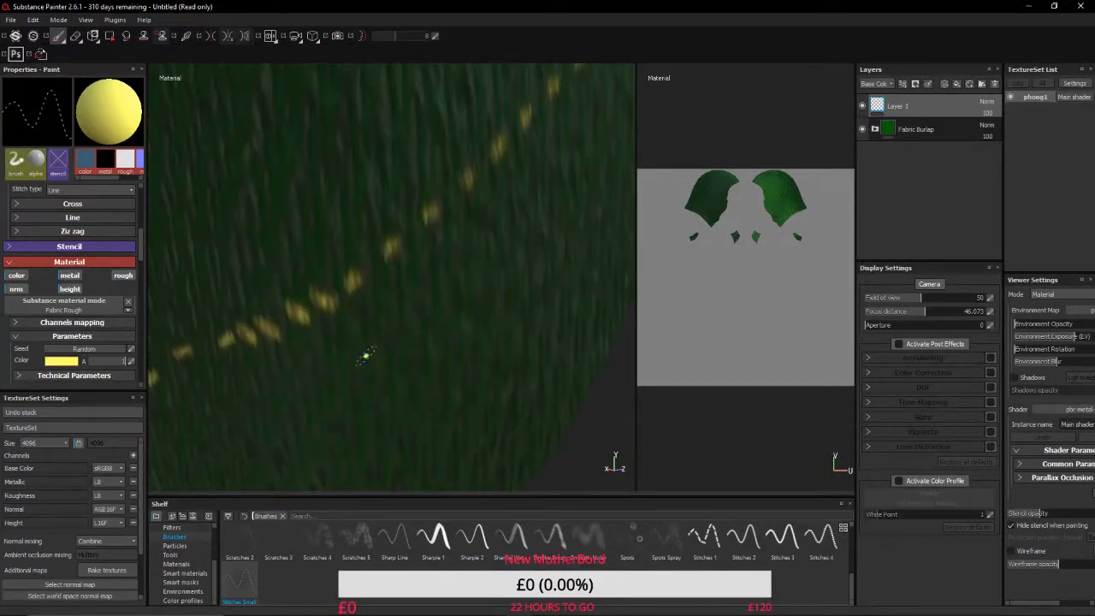
Continue the stitching from the upper end of the diagonal line with a straight, near-vertical line up along the hood's front edge.
{"action": "middle_click_drag", "start_coordinate": [364, 356], "coordinate": [227, 472], "text": "alt"}
{"action": "scroll", "coordinate": [356, 307], "scroll_direction": "up", "scroll_amount": 2}
{"action": "scroll", "coordinate": [356, 306], "scroll_direction": "down", "scroll_amount": 2}
{"action": "middle_click_drag", "start_coordinate": [368, 299], "coordinate": [257, 458], "text": "alt"}
{"action": "middle_click_drag", "start_coordinate": [308, 296], "coordinate": [268, 360], "text": "alt"}
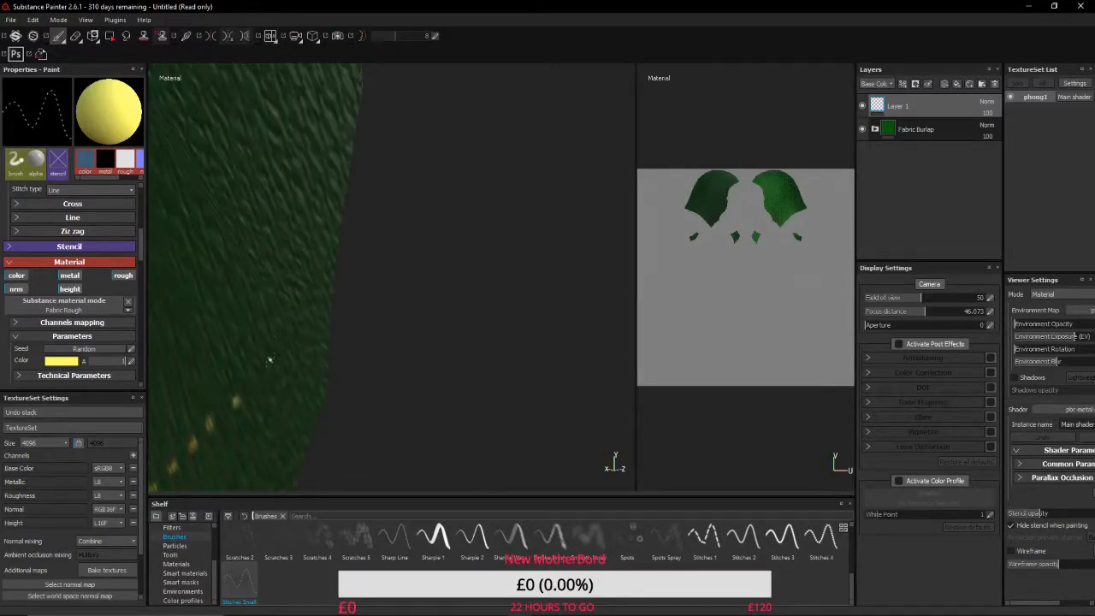
{"action": "left_click_drag", "start_coordinate": [268, 359], "coordinate": [240, 348], "text": "alt"}
{"action": "scroll", "coordinate": [243, 347], "scroll_direction": "down", "scroll_amount": 3}
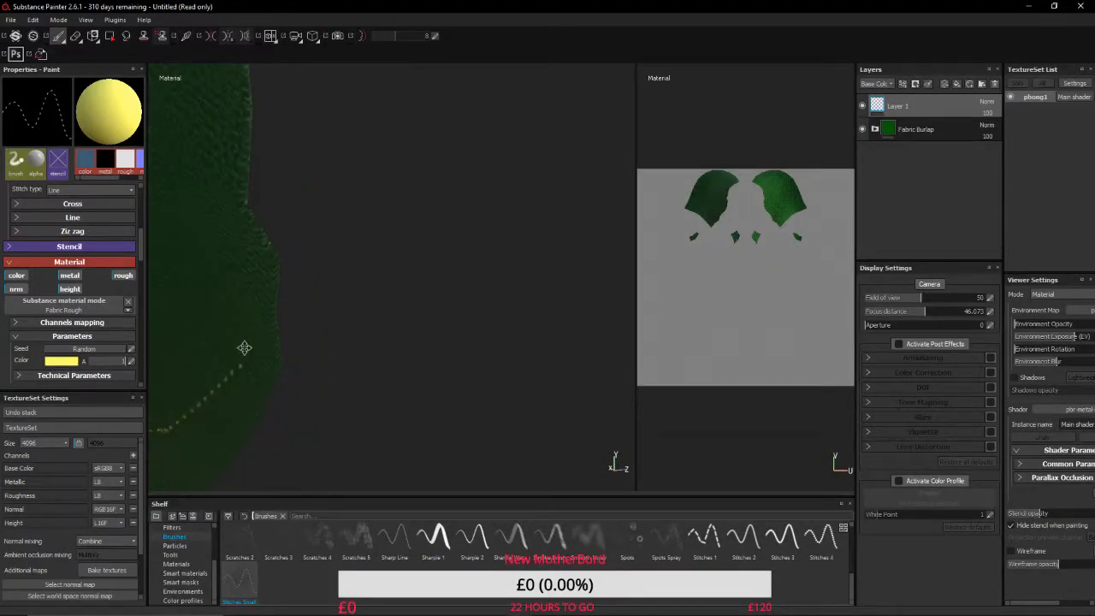
{"action": "middle_click_drag", "start_coordinate": [244, 348], "coordinate": [392, 341], "text": "alt"}
{"action": "key", "text": "ctrl"}
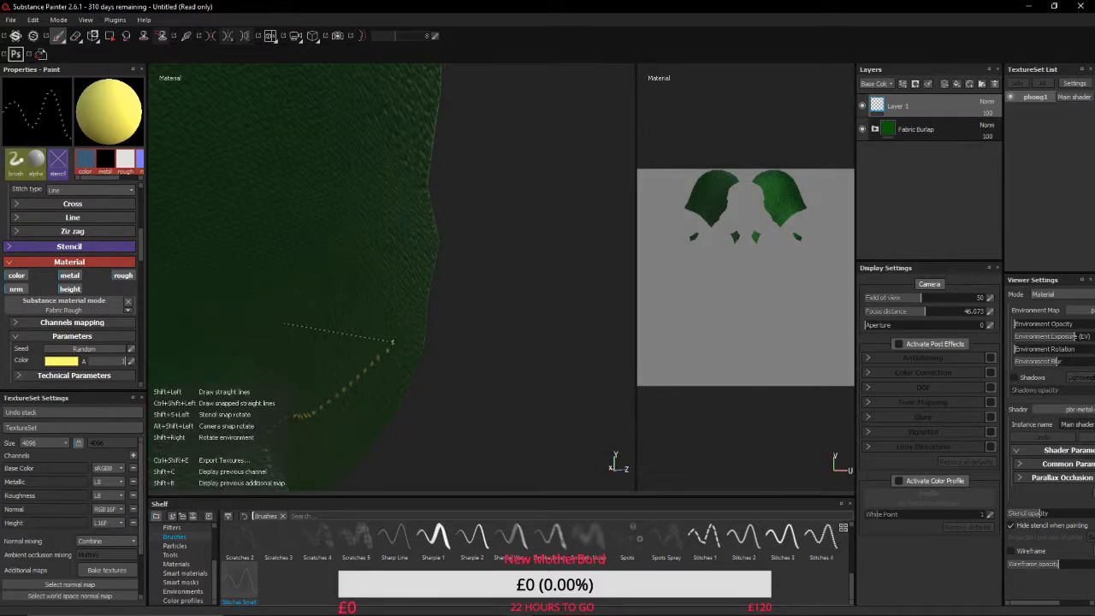
{"action": "key", "text": "shift"}
{"action": "left_click", "coordinate": [387, 74], "text": "shift"}
Extend the front-edge stitching upward with two more straight lines, reaching the peak of the hood opening.
{"action": "middle_click_drag", "start_coordinate": [386, 89], "coordinate": [396, 334], "text": "alt"}
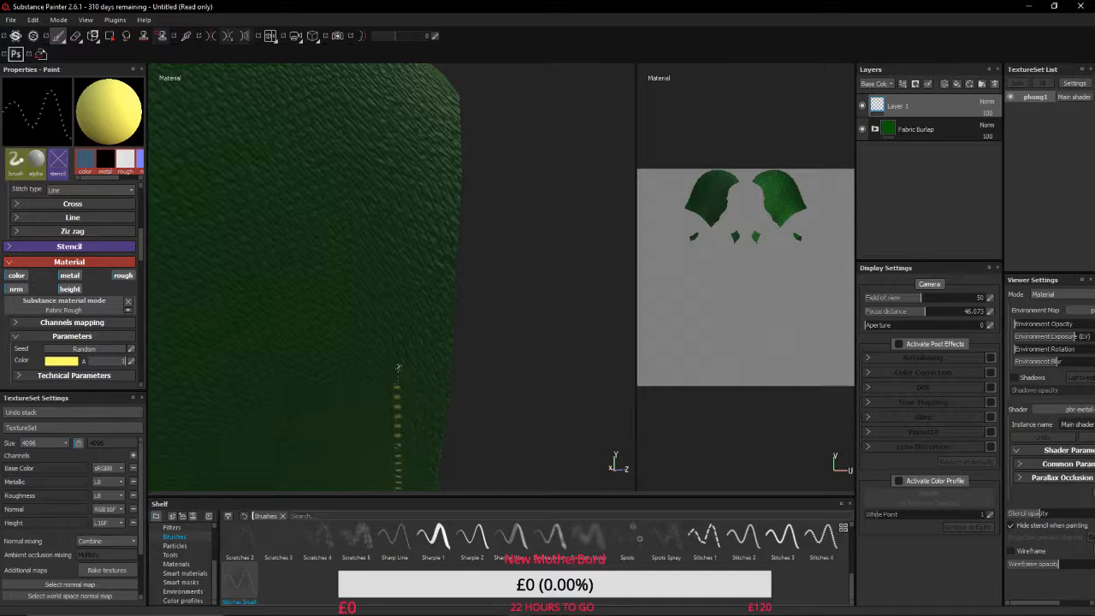
{"action": "left_click", "coordinate": [410, 78], "text": "shift"}
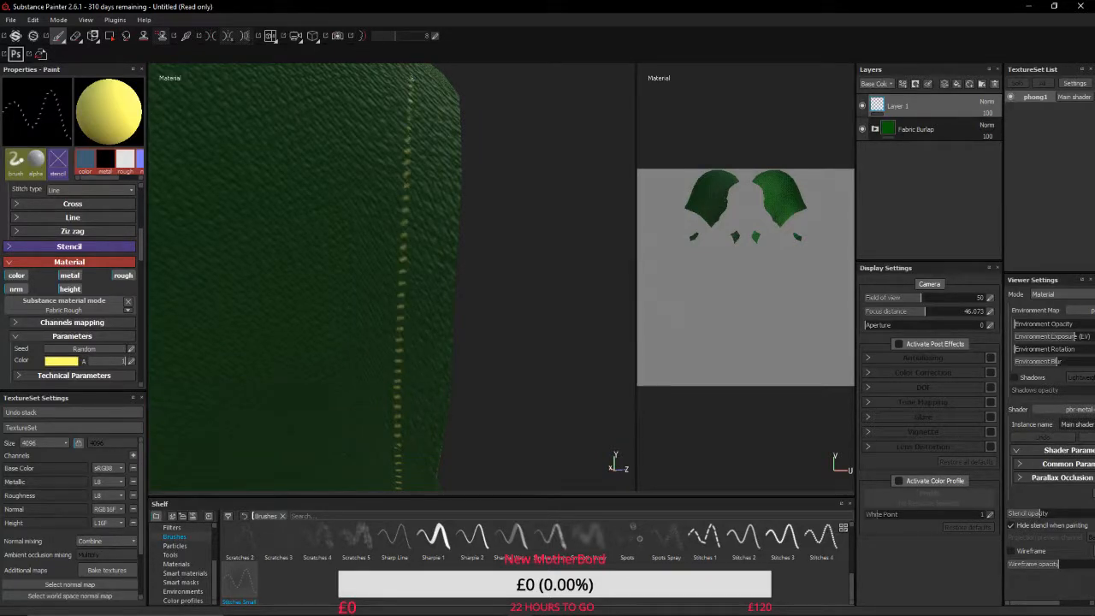
{"action": "left_click_drag", "start_coordinate": [410, 78], "coordinate": [261, 250], "text": "alt"}
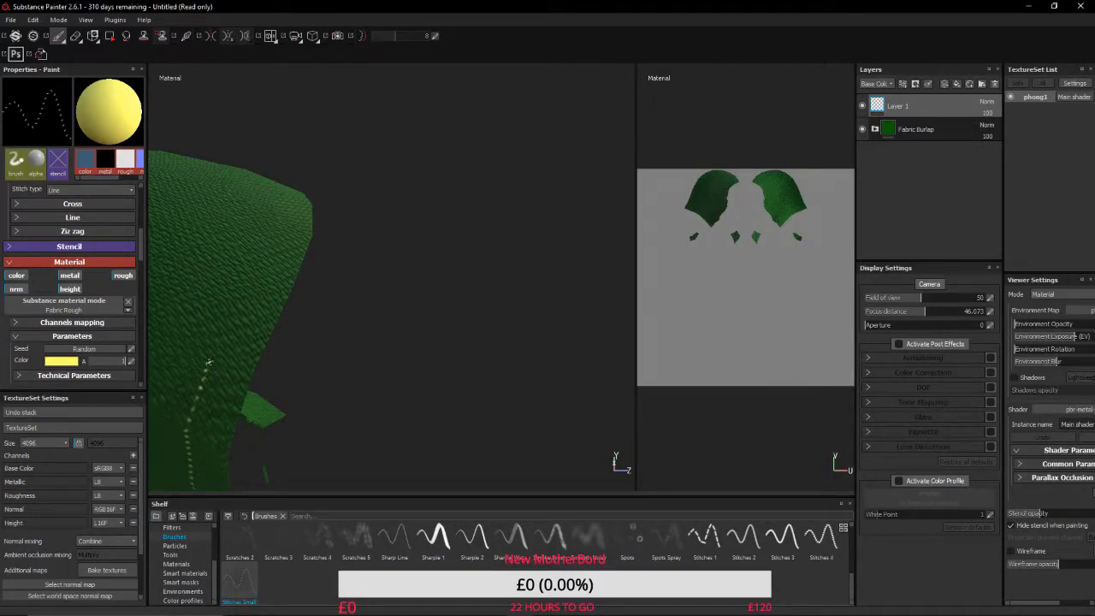
{"action": "key", "text": "shift"}
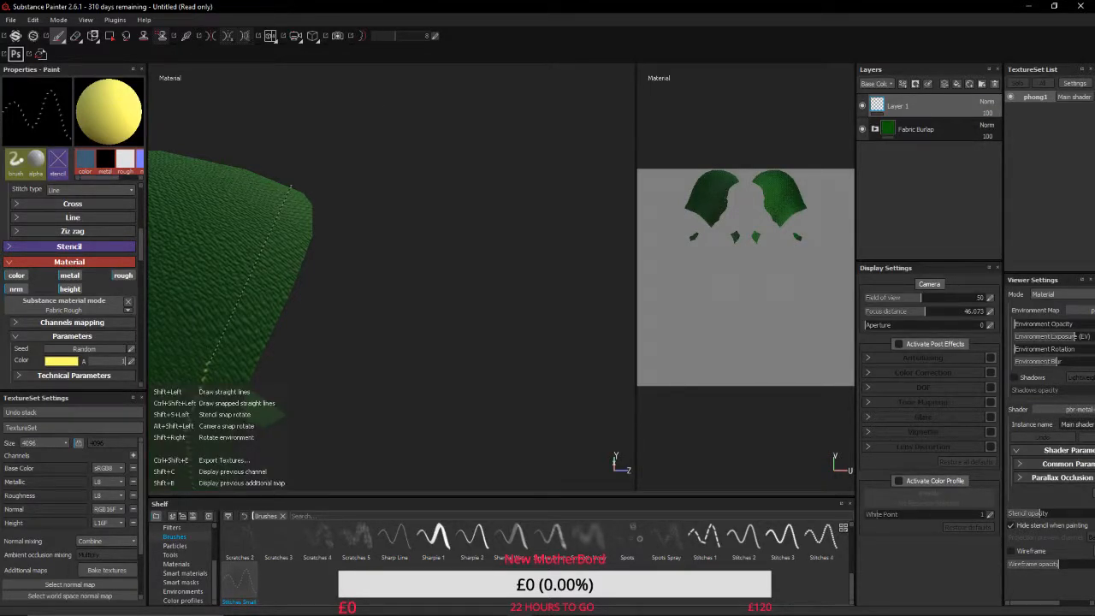
{"action": "left_click", "coordinate": [291, 193], "text": "shift"}
Carry the stitching in a straight line from the peak along the front rim onto the hood's opposite side.
{"action": "middle_click_drag", "start_coordinate": [310, 236], "coordinate": [242, 352], "text": "alt"}
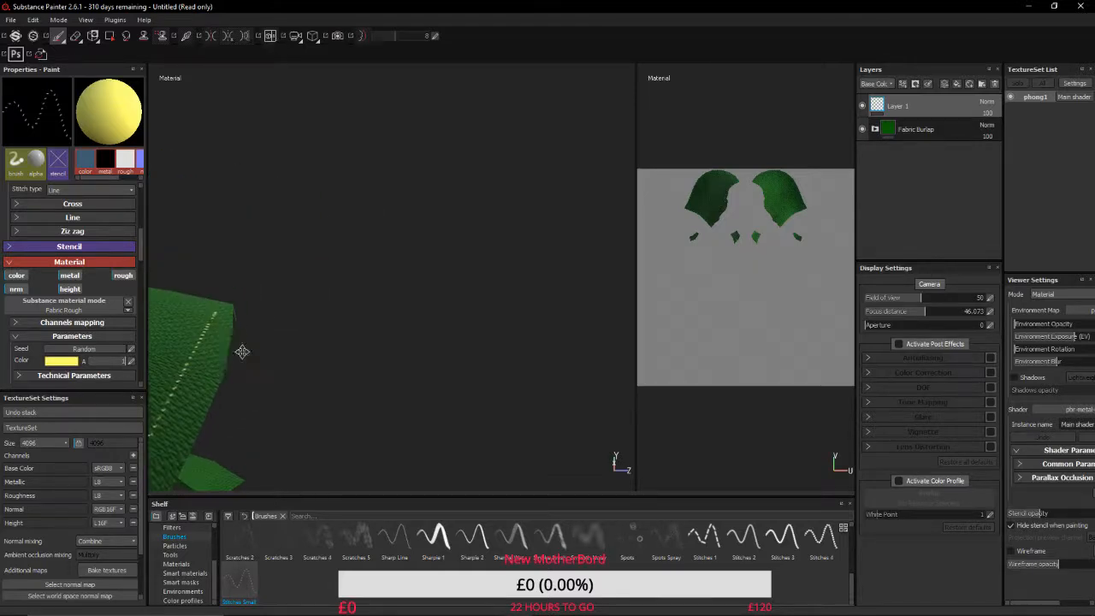
{"action": "left_click_drag", "start_coordinate": [242, 351], "coordinate": [142, 405], "text": "alt"}
{"action": "middle_click_drag", "start_coordinate": [338, 434], "coordinate": [291, 215], "text": "alt"}
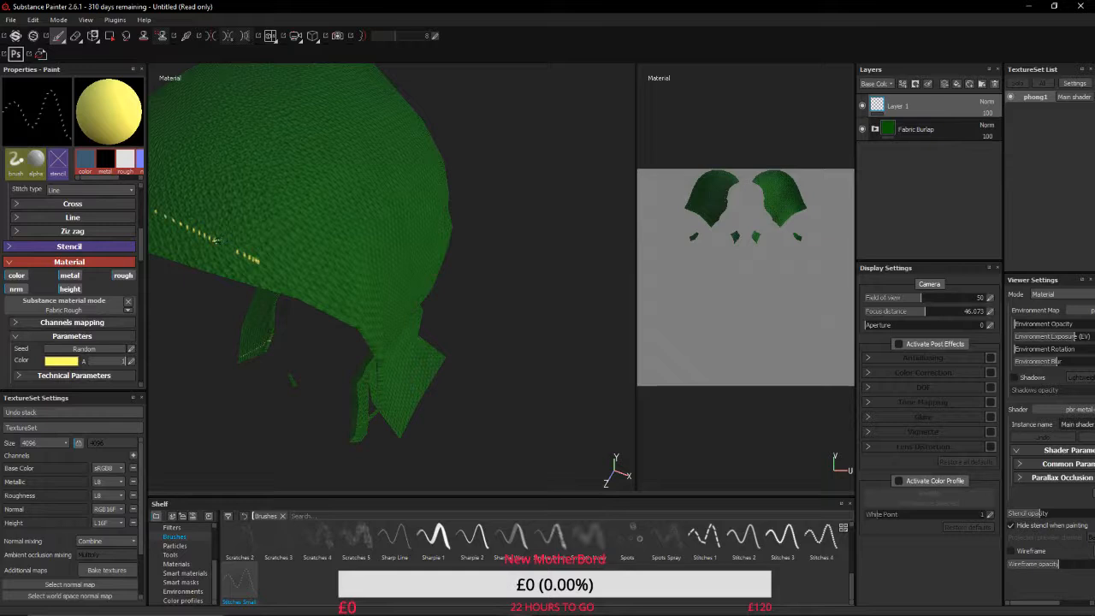
{"action": "key", "text": "shift"}
{"action": "left_click", "coordinate": [255, 259], "text": "shift"}
{"action": "key", "text": "shift"}
{"action": "left_click_drag", "start_coordinate": [376, 325], "coordinate": [179, 228], "text": "alt"}
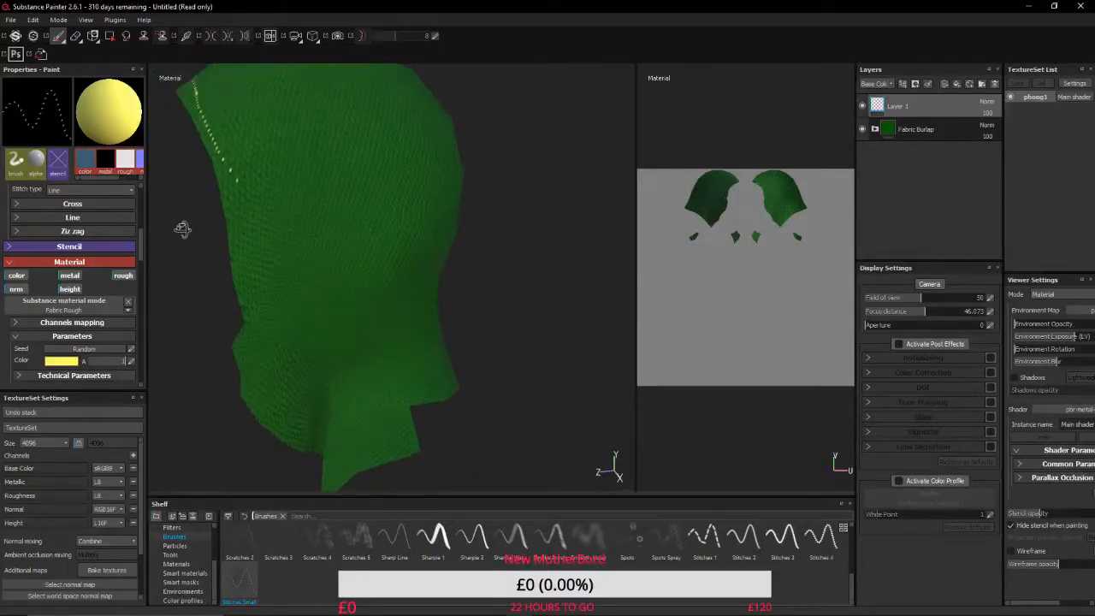
Switch to the music player, try to play the track "Peace in the meadows copy", and minimize the player.
{"action": "left_click", "coordinate": [629, 605]}
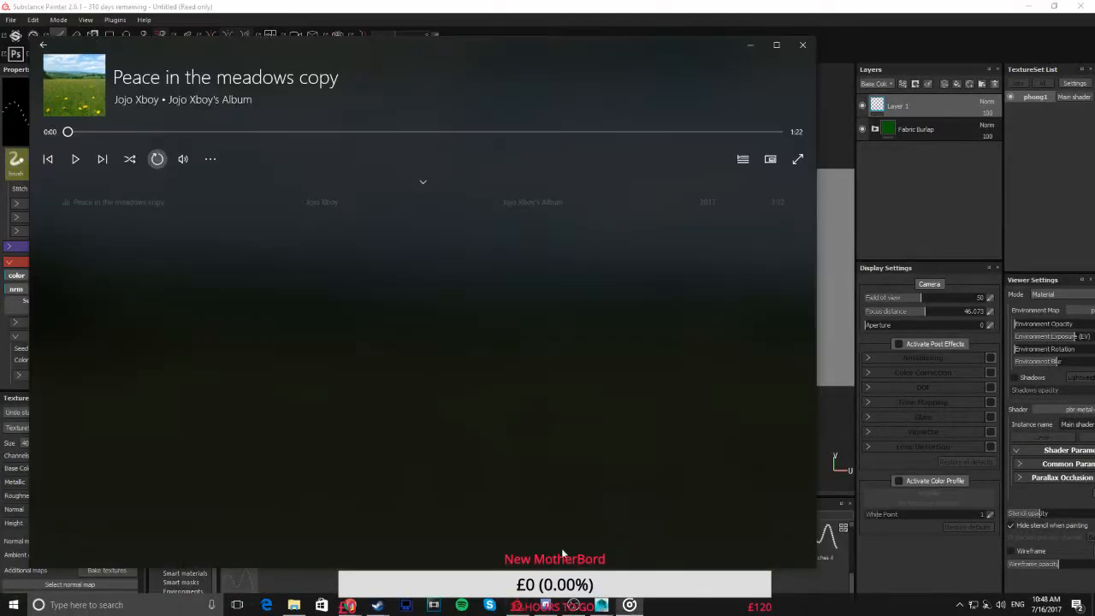
{"action": "left_click", "coordinate": [74, 160]}
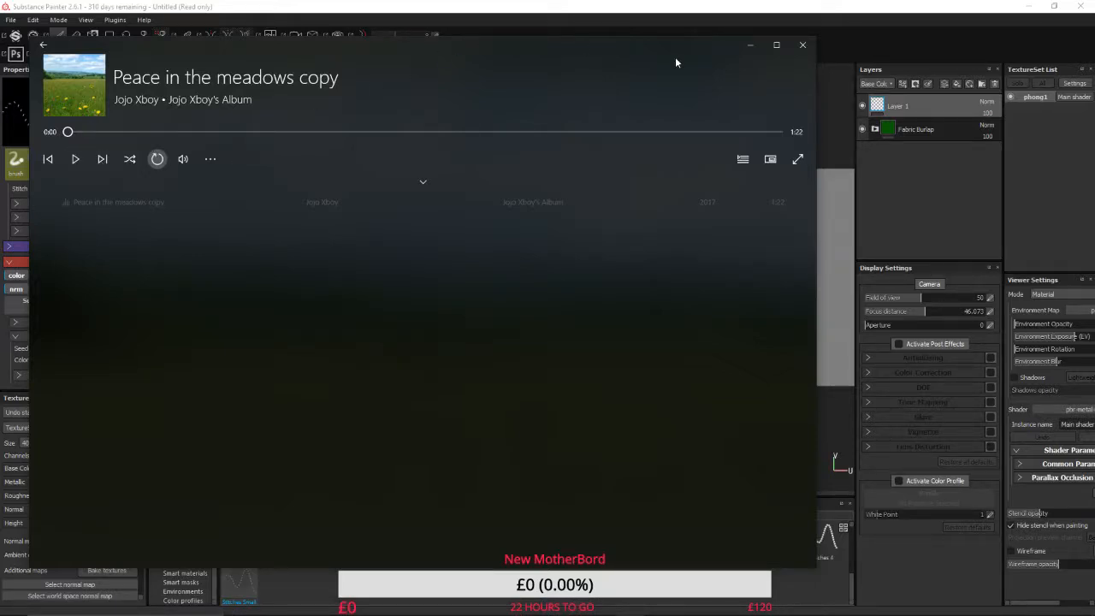
{"action": "left_click", "coordinate": [747, 45]}
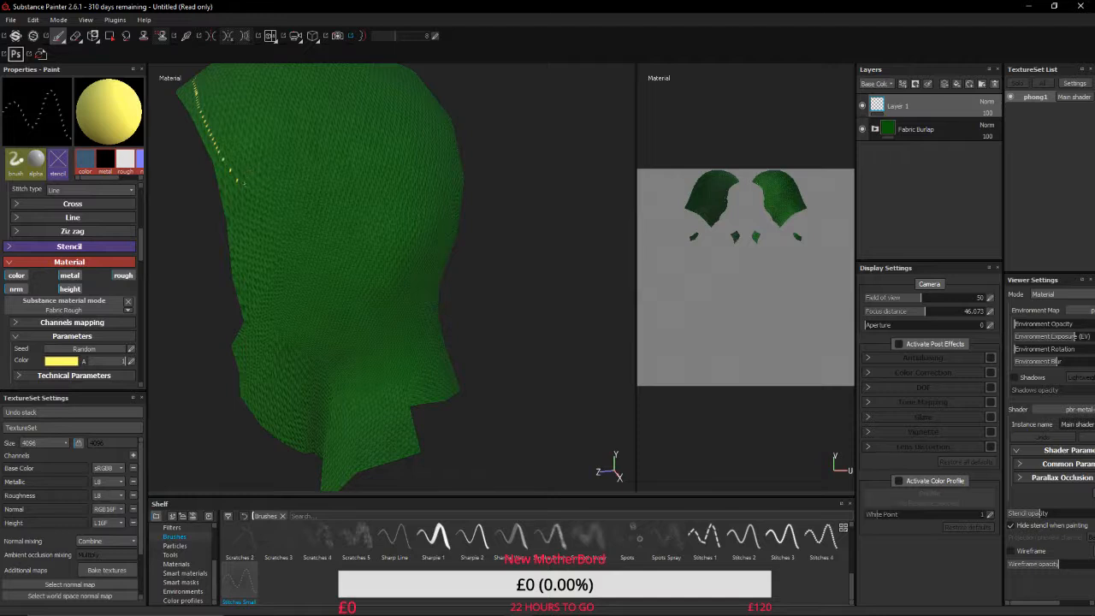
Paint connected straight stitch lines down the opposite front edge, diagonally across the neck, and down to the lower pointed corner.
{"action": "key", "text": "ctrl"}
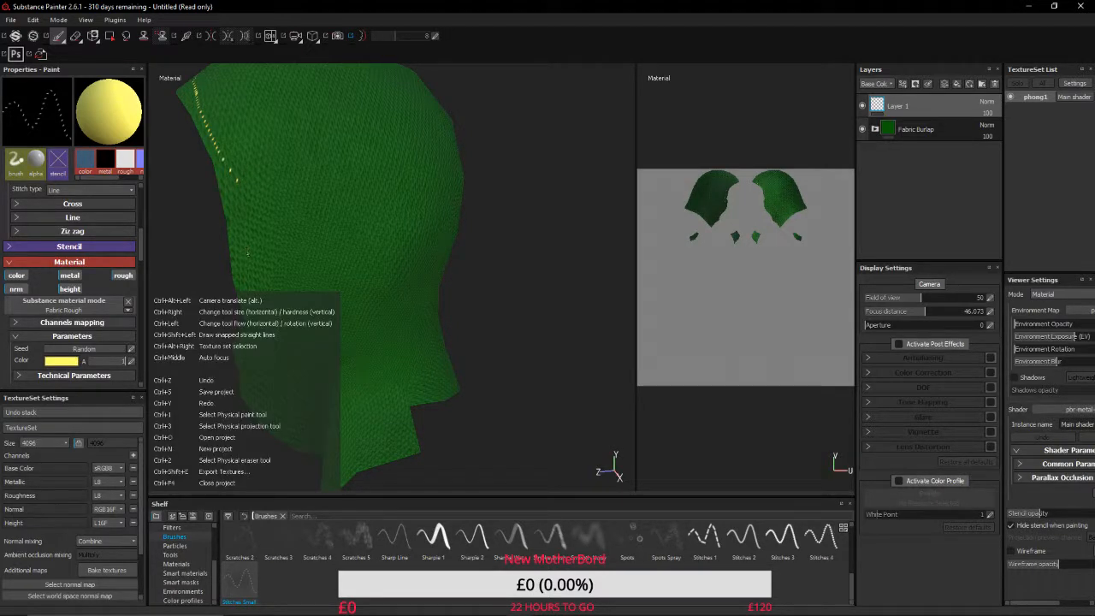
{"action": "key", "text": "shift"}
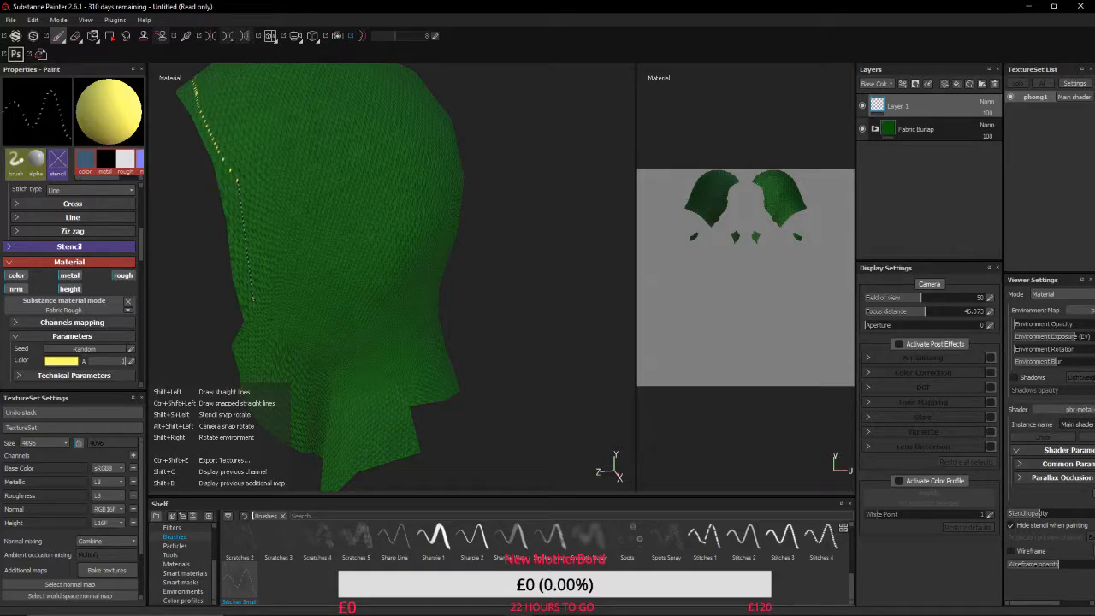
{"action": "left_click", "coordinate": [253, 298], "text": "shift"}
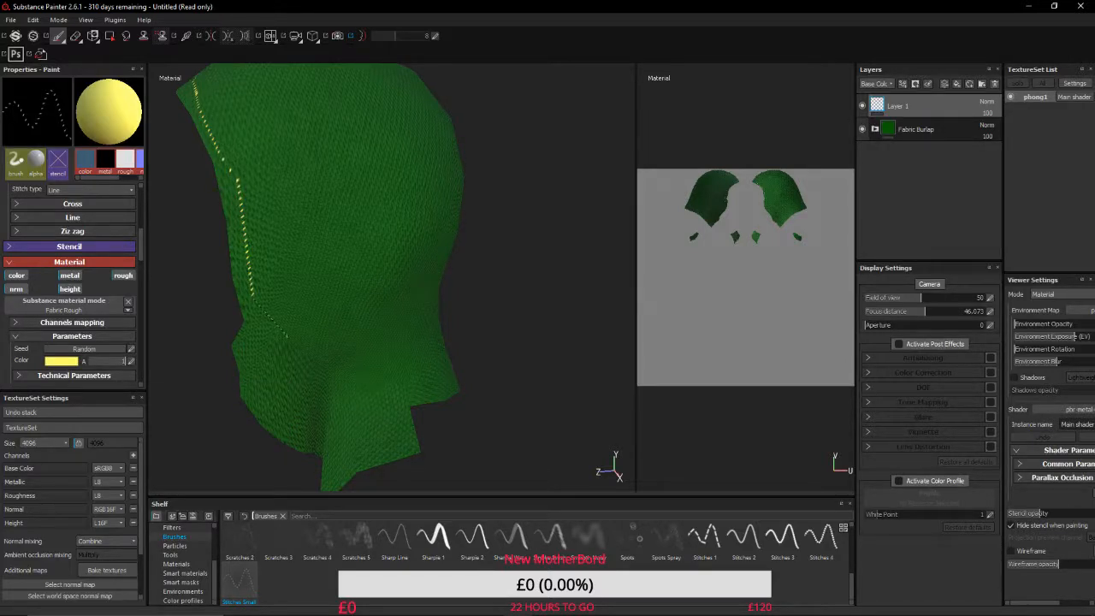
{"action": "left_click", "coordinate": [342, 374], "text": "shift"}
{"action": "key", "text": "shift"}
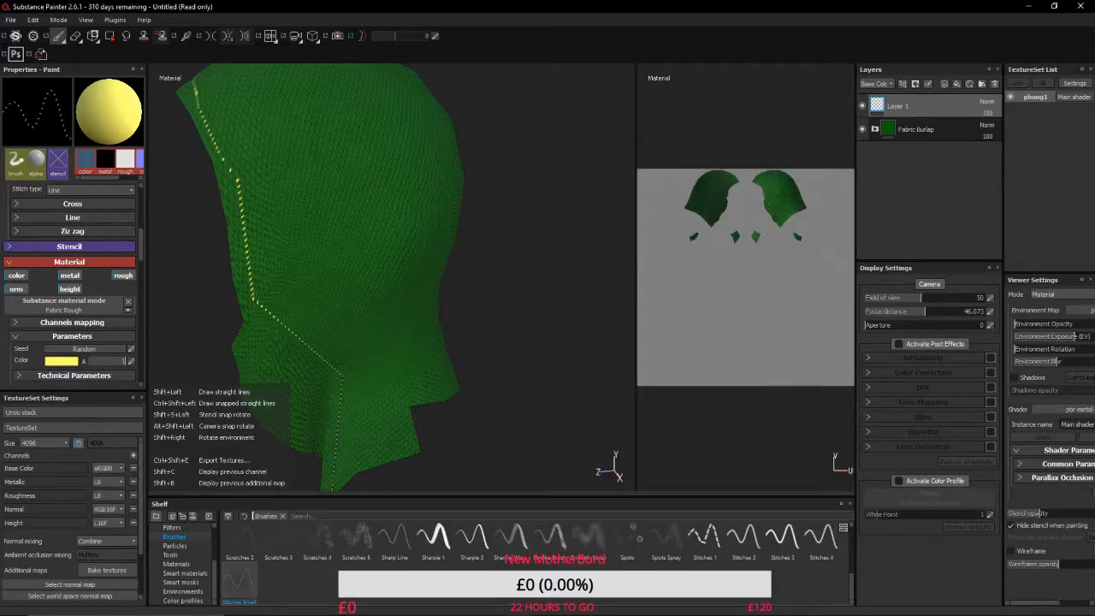
{"action": "left_click", "coordinate": [329, 489], "text": "shift"}
Examine the finished stitch line around the hood opening and lower corners from both sides.
{"action": "middle_click_drag", "start_coordinate": [394, 412], "coordinate": [464, 247], "text": "alt"}
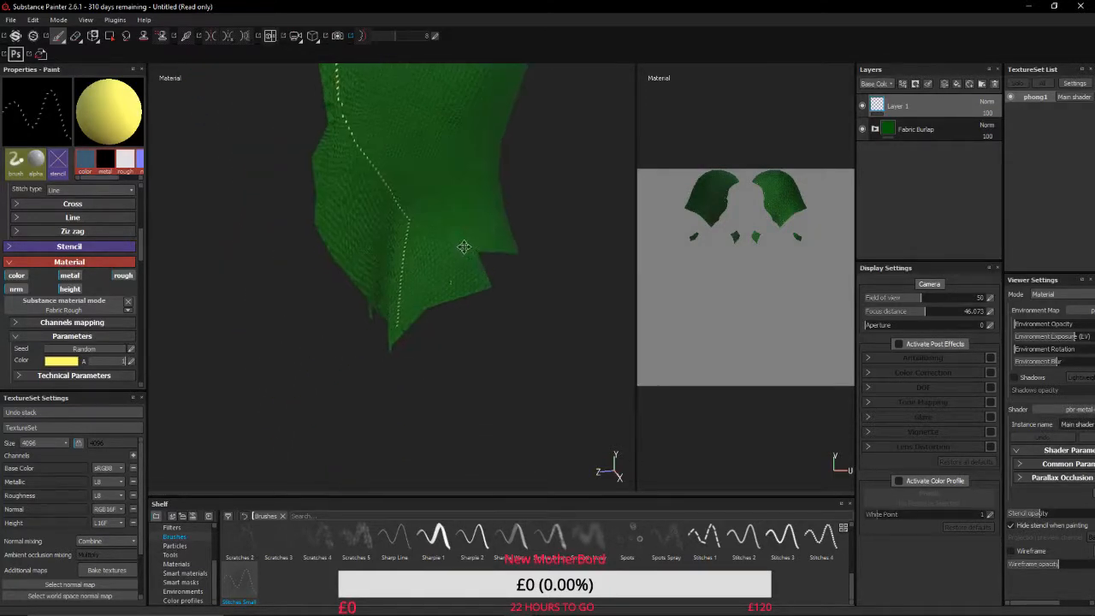
{"action": "scroll", "coordinate": [464, 247], "scroll_direction": "up", "scroll_amount": 2}
{"action": "middle_click_drag", "start_coordinate": [377, 346], "coordinate": [471, 402], "text": "alt"}
{"action": "scroll", "coordinate": [479, 404], "scroll_direction": "down", "scroll_amount": 3}
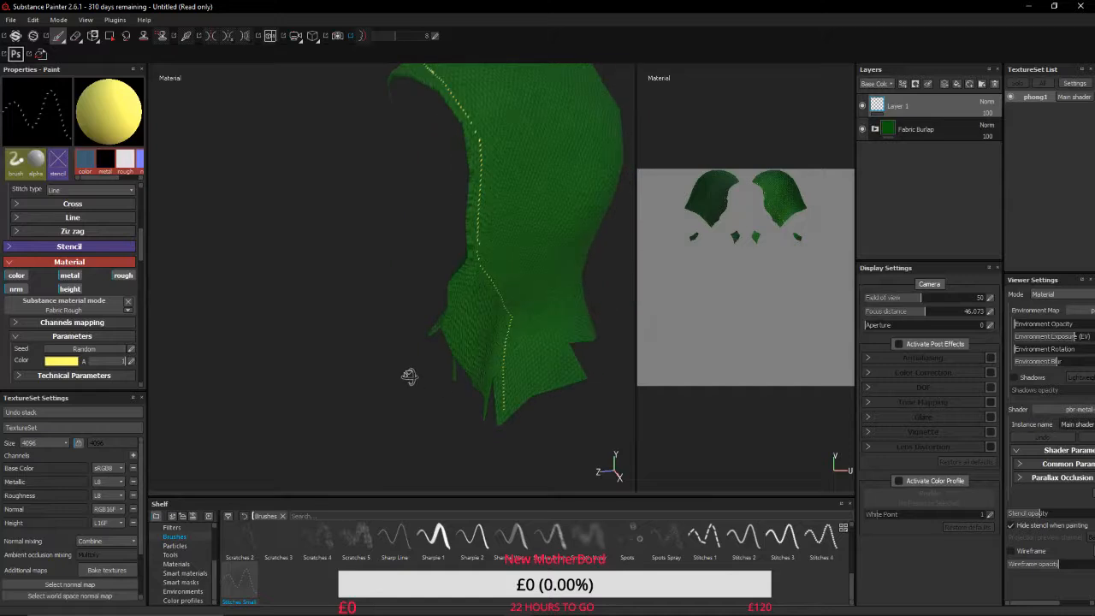
{"action": "left_click_drag", "start_coordinate": [411, 376], "coordinate": [565, 396], "text": "alt"}
{"action": "scroll", "coordinate": [462, 373], "scroll_direction": "down", "scroll_amount": 3}
{"action": "left_click_drag", "start_coordinate": [422, 369], "coordinate": [417, 398], "text": "alt"}
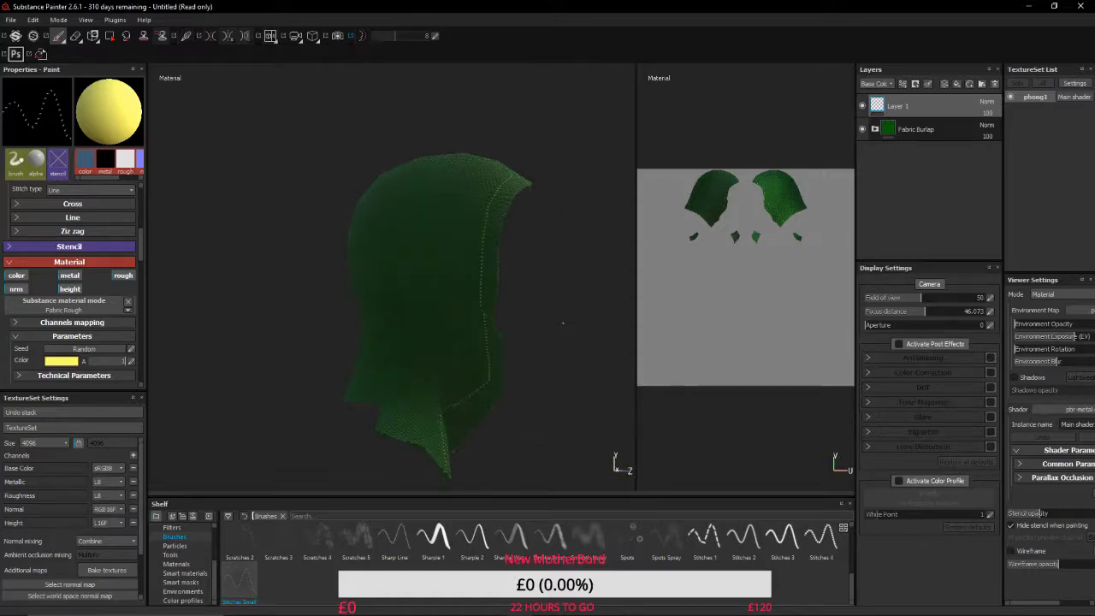
{"action": "left_click_drag", "start_coordinate": [499, 302], "coordinate": [335, 348], "text": "alt"}
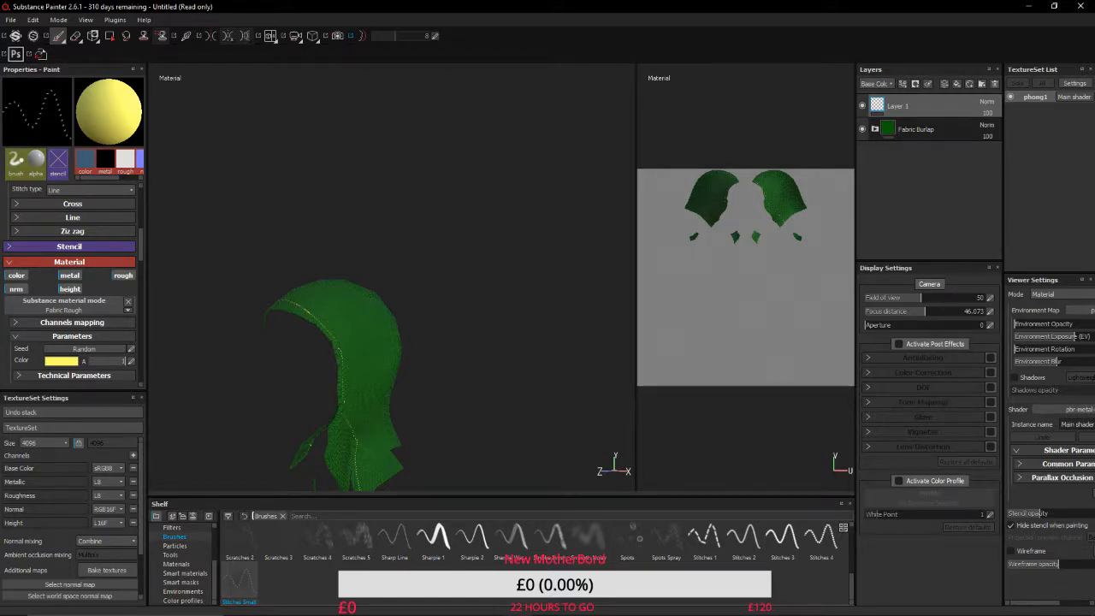
{"action": "left_click_drag", "start_coordinate": [367, 248], "coordinate": [325, 387], "text": "alt"}
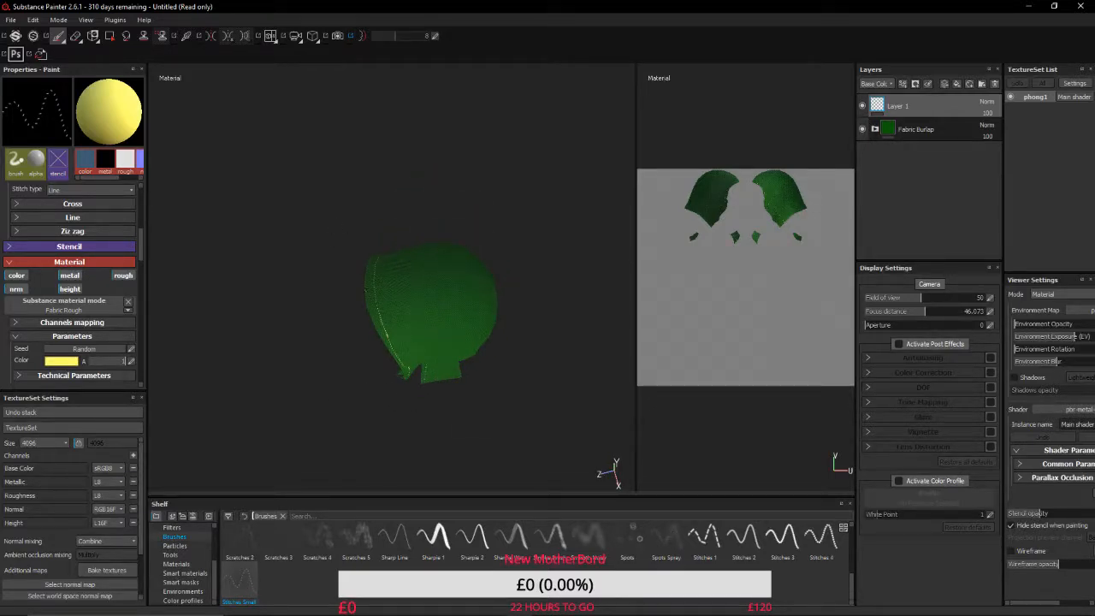
{"action": "middle_click_drag", "start_coordinate": [366, 290], "coordinate": [501, 259], "text": "alt"}
{"action": "left_click_drag", "start_coordinate": [501, 259], "coordinate": [536, 239], "text": "alt"}
{"action": "scroll", "coordinate": [535, 239], "scroll_direction": "down", "scroll_amount": 3}
{"action": "scroll", "coordinate": [536, 239], "scroll_direction": "up", "scroll_amount": 6}
{"action": "middle_click_drag", "start_coordinate": [536, 239], "coordinate": [304, 257], "text": "alt"}
{"action": "left_click_drag", "start_coordinate": [303, 257], "coordinate": [355, 269], "text": "alt"}
{"action": "middle_click_drag", "start_coordinate": [340, 269], "coordinate": [428, 346], "text": "alt"}
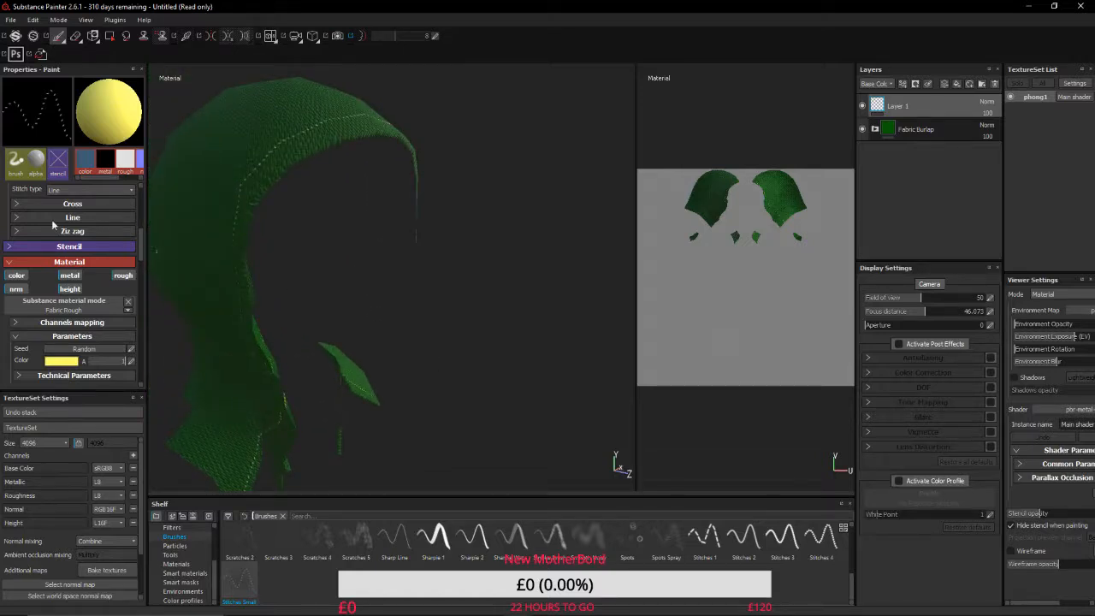
Start a texture export and browse for its destination to the textures folder inside 3d modling/Chariter on the My Passport drive.
{"action": "left_click", "coordinate": [11, 22]}
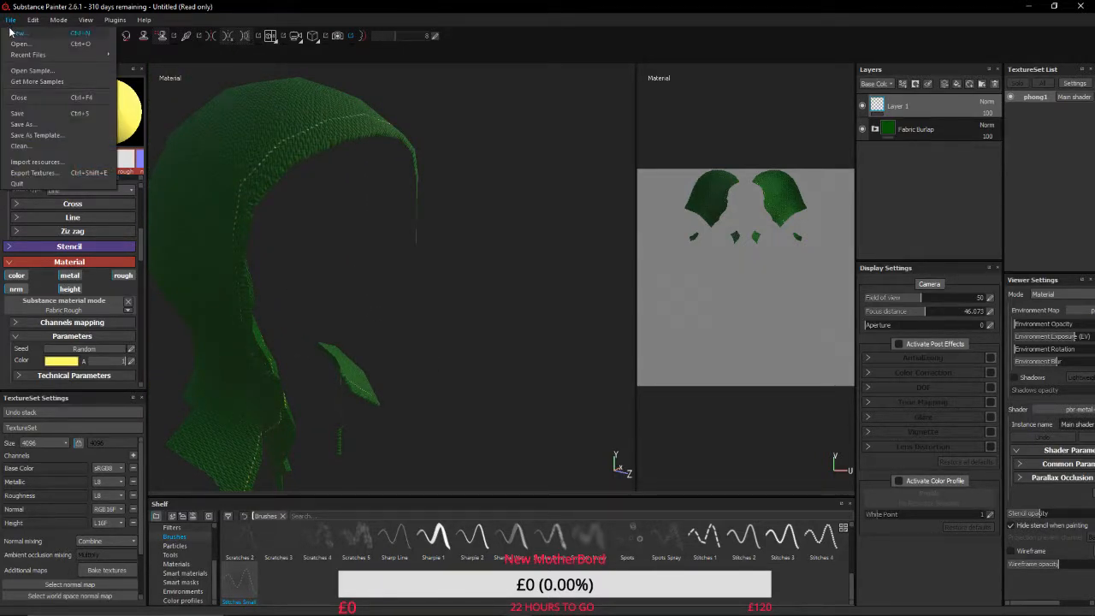
{"action": "left_click", "coordinate": [36, 173]}
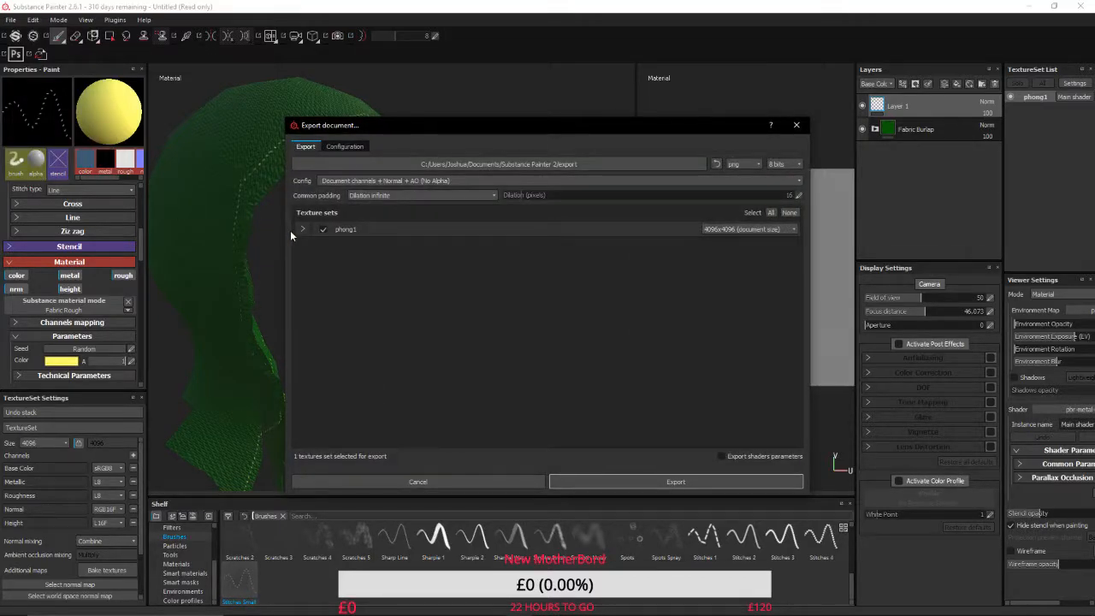
{"action": "left_click", "coordinate": [672, 159]}
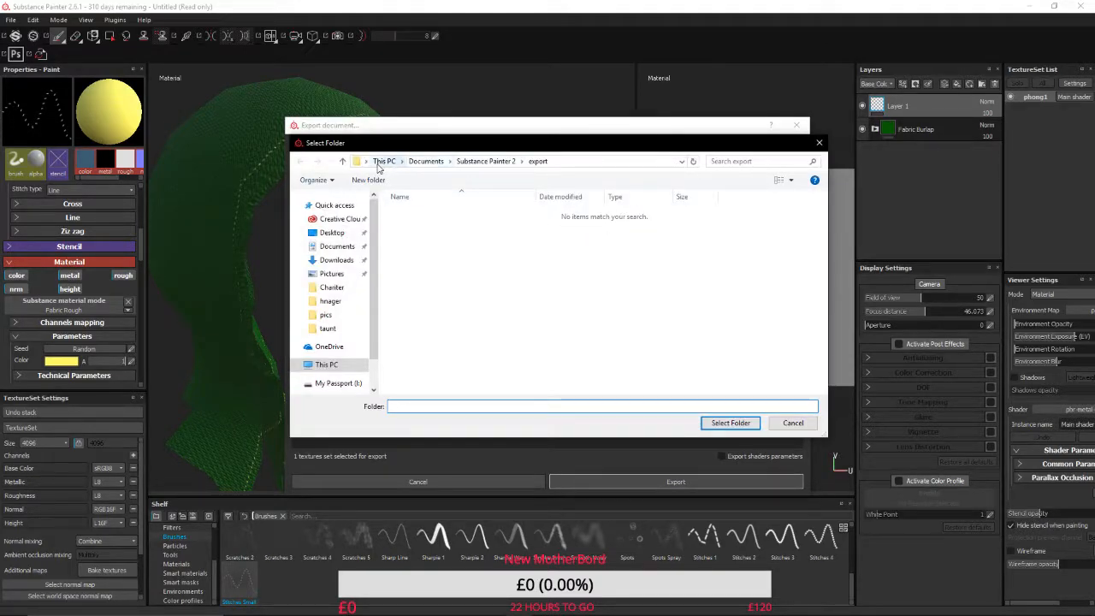
{"action": "left_click", "coordinate": [334, 384]}
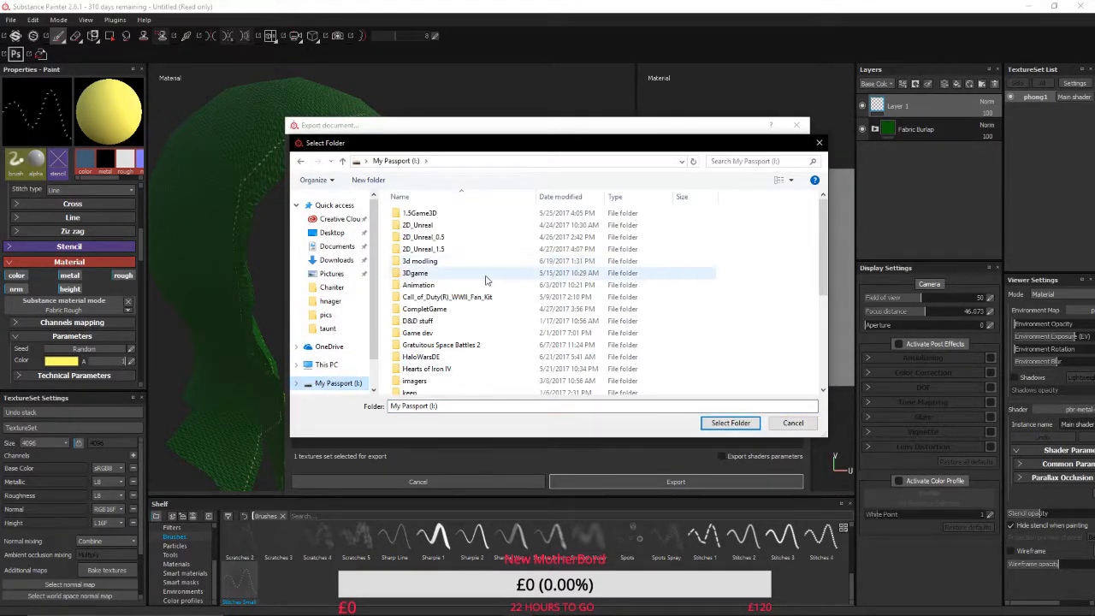
{"action": "double_click", "coordinate": [480, 262]}
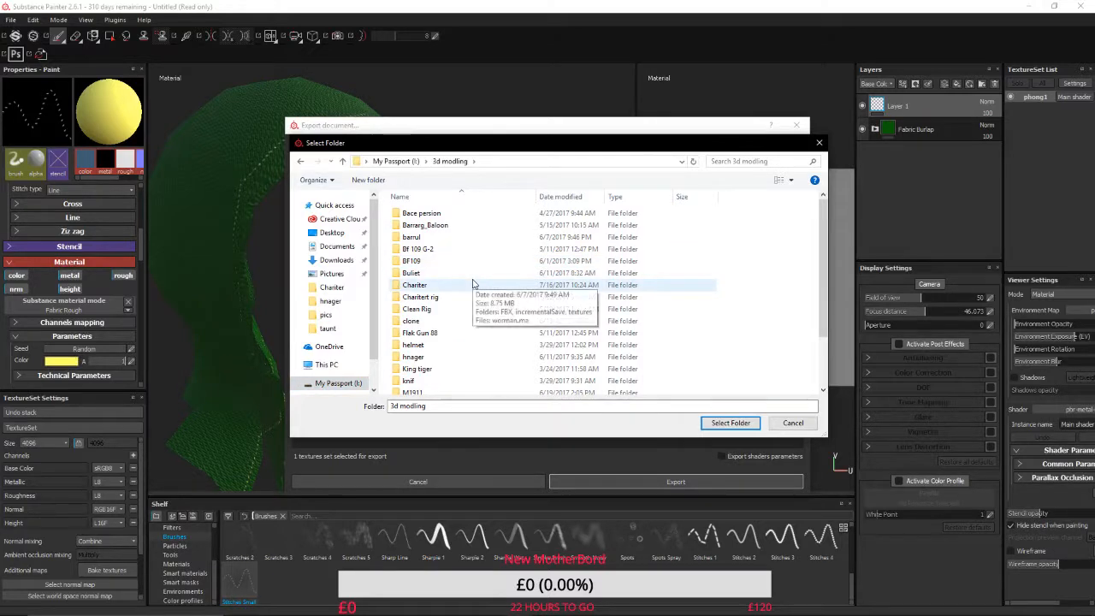
{"action": "double_click", "coordinate": [475, 284]}
{"action": "double_click", "coordinate": [463, 214]}
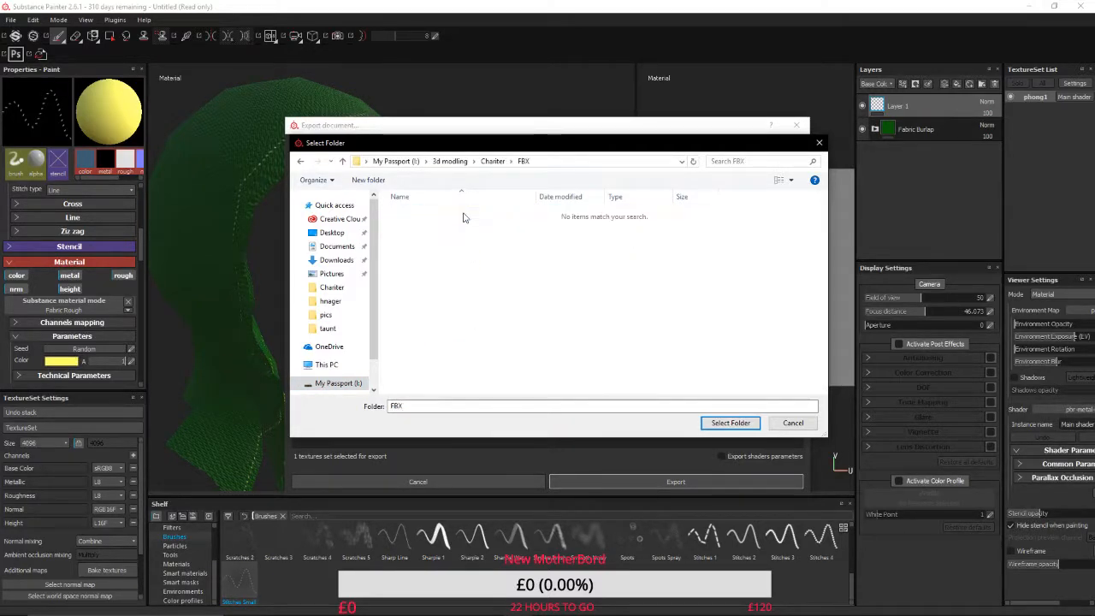
{"action": "left_click", "coordinate": [487, 167]}
{"action": "double_click", "coordinate": [457, 238]}
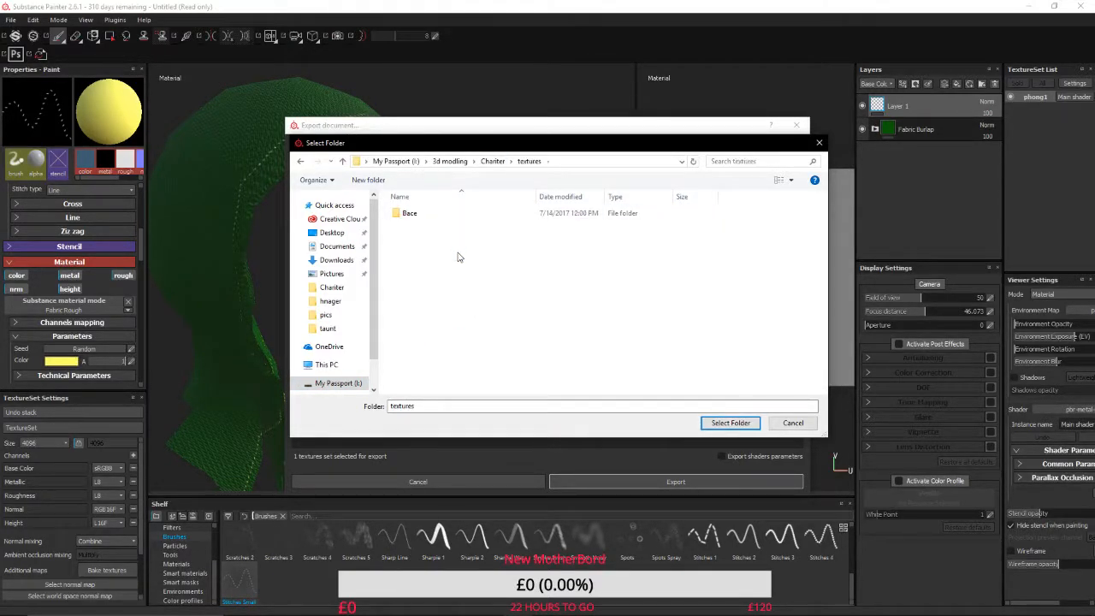
Create a folder named Hood inside the textures folder and choose it as the export destination.
{"action": "left_click", "coordinate": [368, 180]}
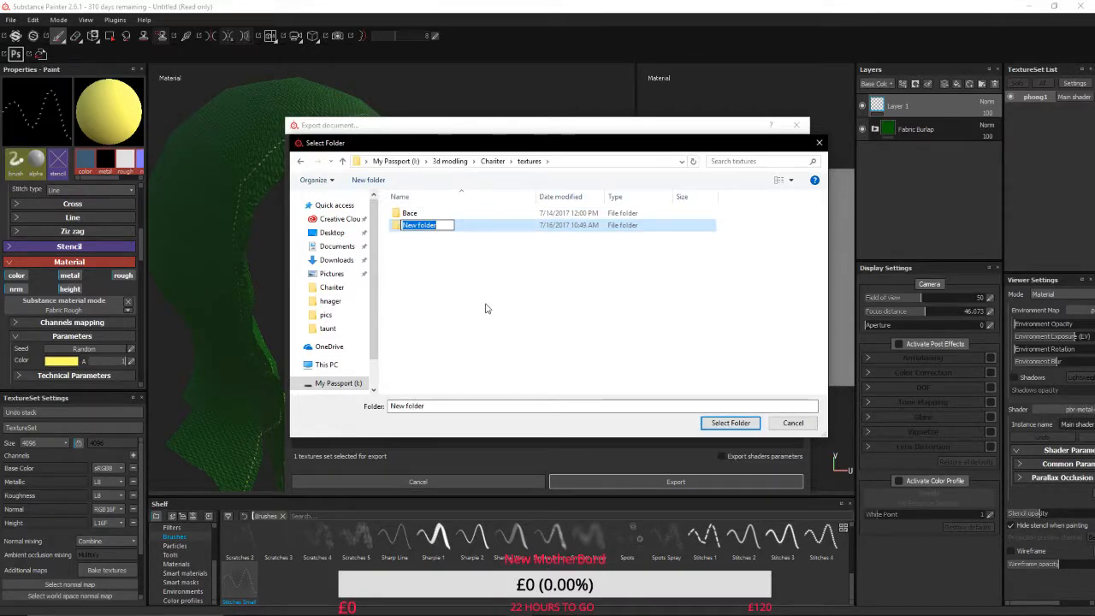
{"action": "type", "text": "Hood"}
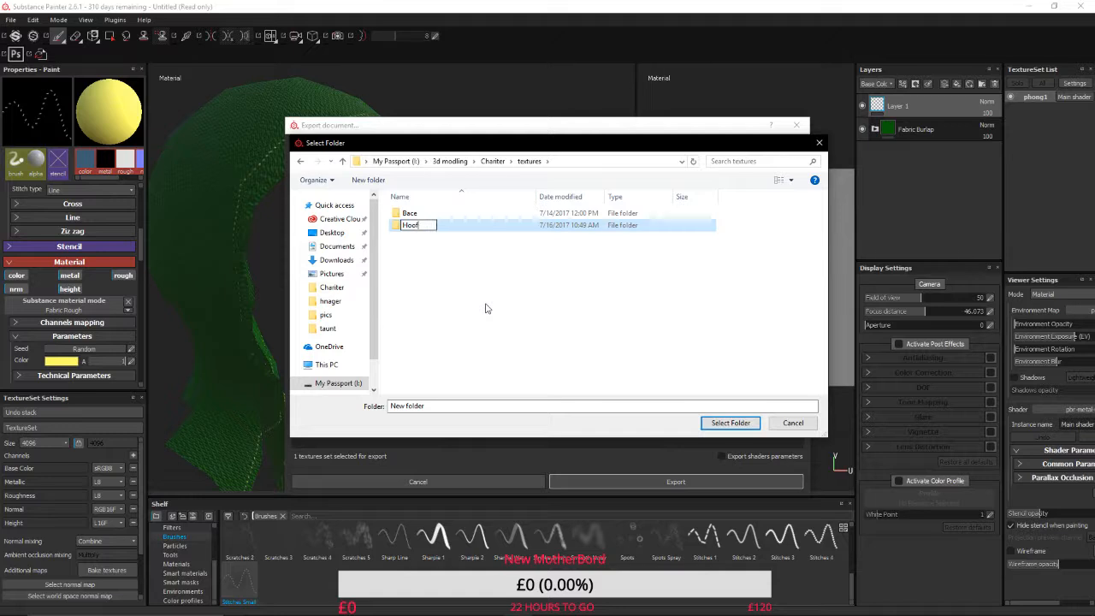
{"action": "key", "text": "Return"}
{"action": "key", "text": "Return"}
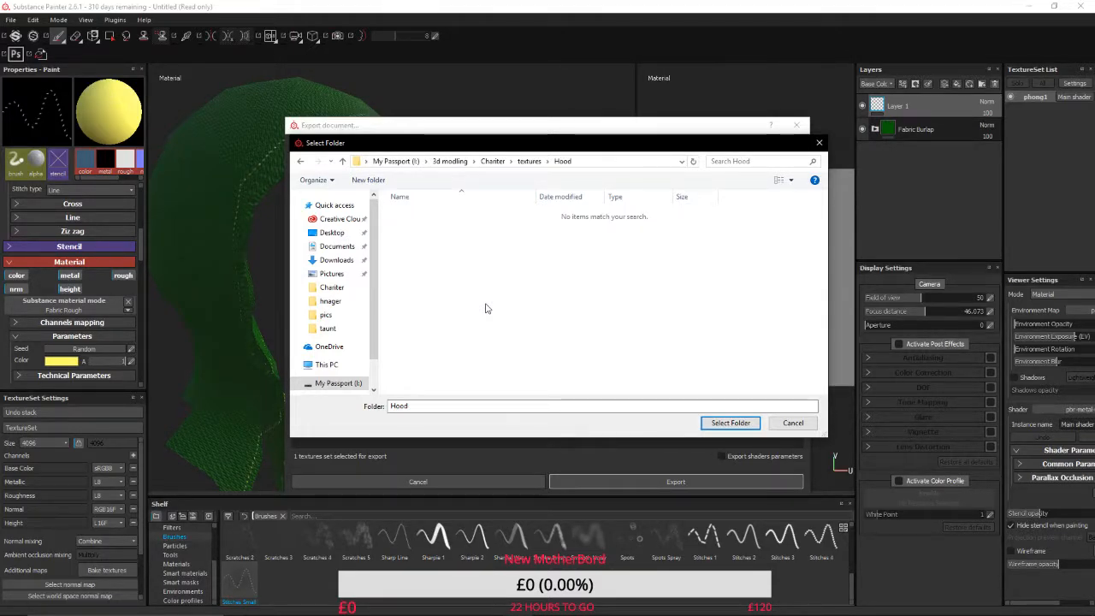
{"action": "left_click", "coordinate": [718, 424]}
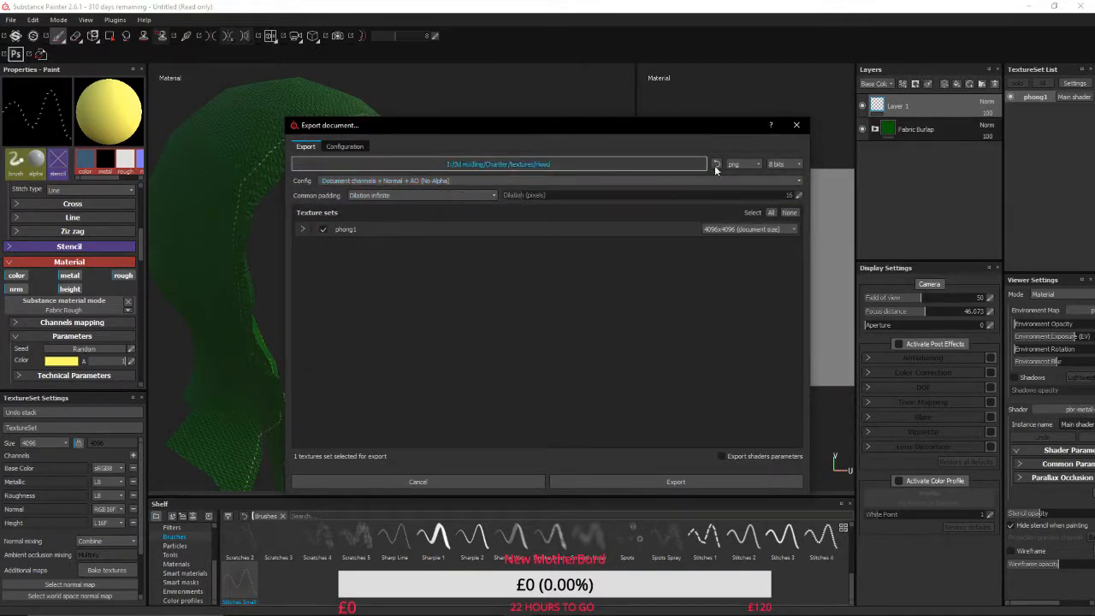
Set the export bit depth to 16 bits, export the hood textures as PNG, and dismiss the completion message.
{"action": "left_click", "coordinate": [779, 164]}
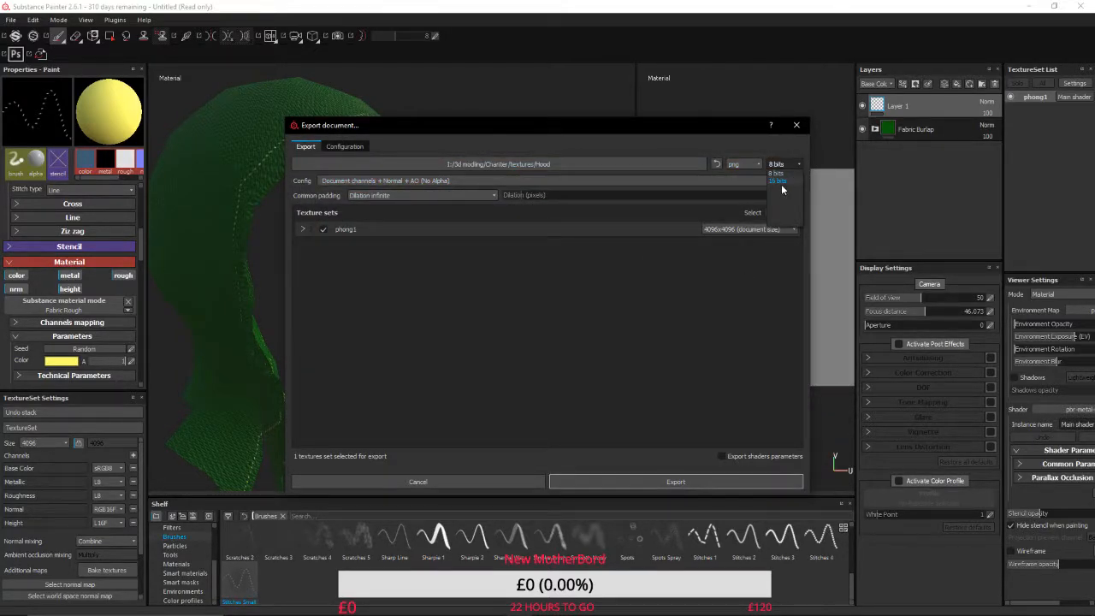
{"action": "left_click", "coordinate": [780, 182]}
{"action": "left_click", "coordinate": [663, 482]}
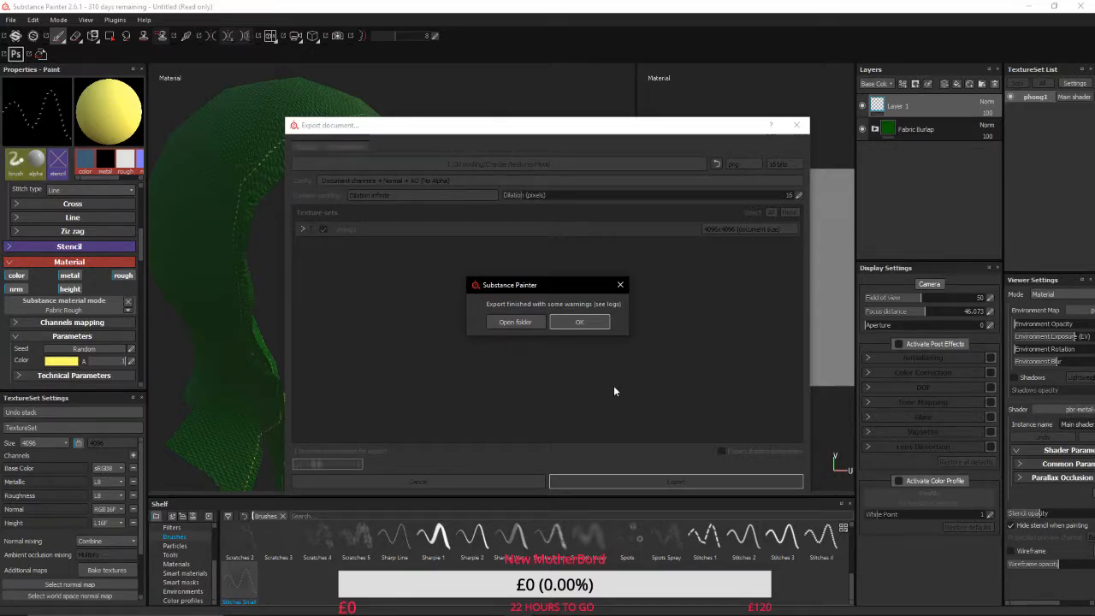
{"action": "left_click", "coordinate": [577, 322]}
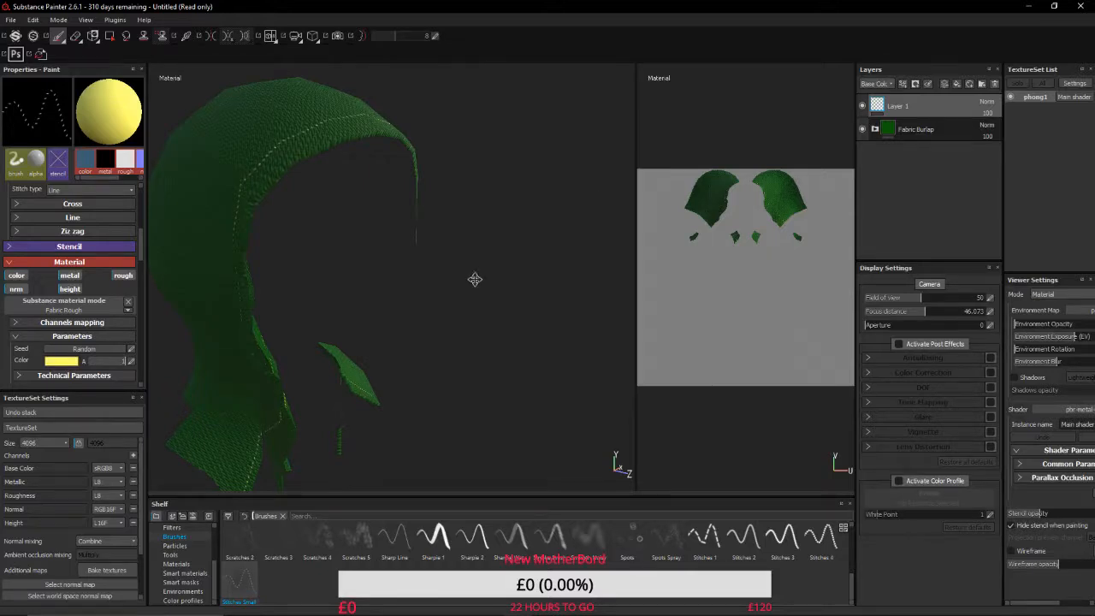
Switch to the browser's YouTube live dashboard, check the stream's viewers and chat, and minimize the browser.
{"action": "left_click_drag", "start_coordinate": [474, 276], "coordinate": [399, 322], "text": "alt"}
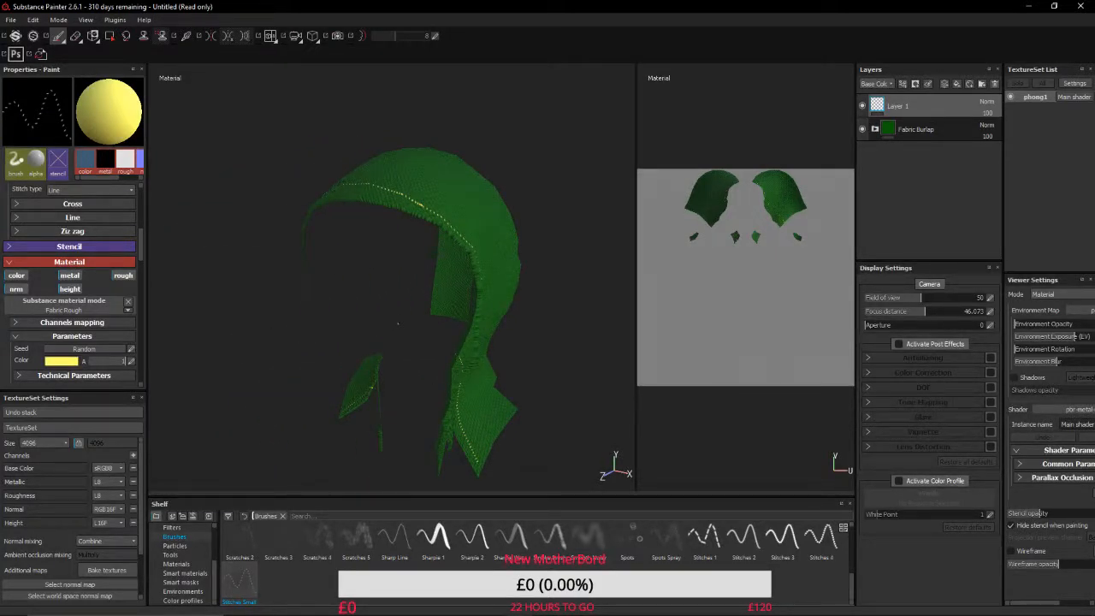
{"action": "mouse_move", "coordinate": [556, 609]}
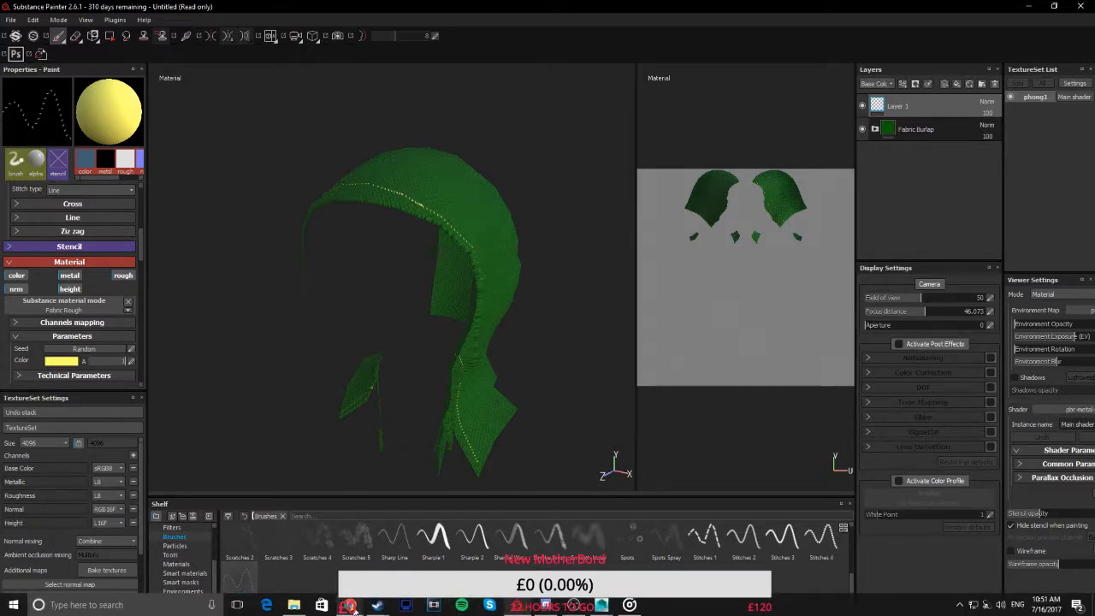
{"action": "mouse_move", "coordinate": [348, 605]}
{"action": "left_click", "coordinate": [272, 575]}
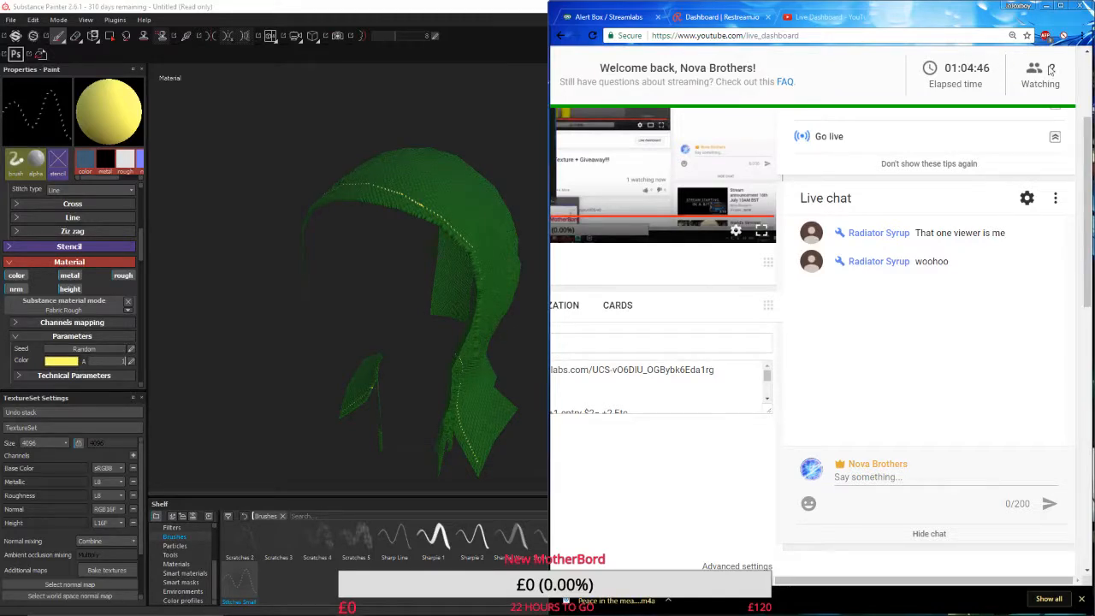
{"action": "left_click", "coordinate": [1047, 6]}
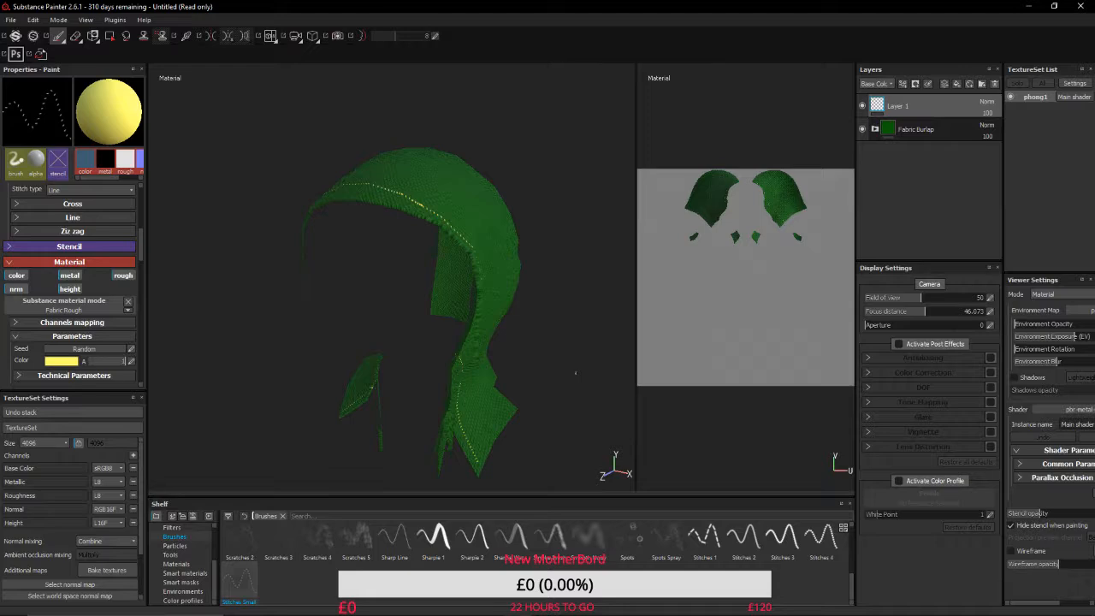
Close Substance Painter with the hood project, relaunch it, and dismiss the welcome window.
{"action": "left_click", "coordinate": [1077, 6]}
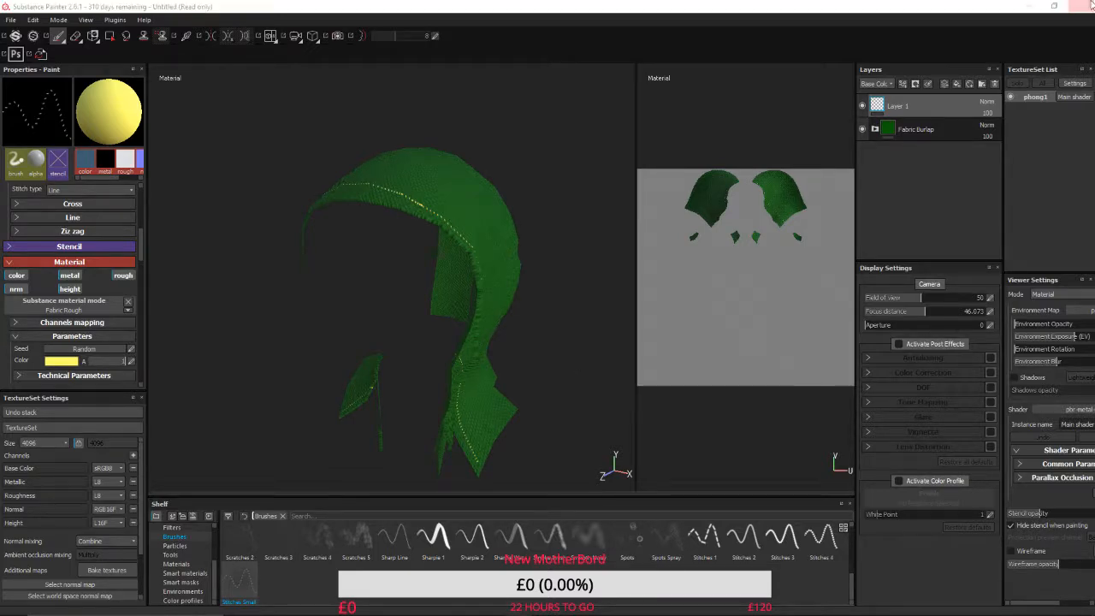
{"action": "left_click", "coordinate": [503, 331]}
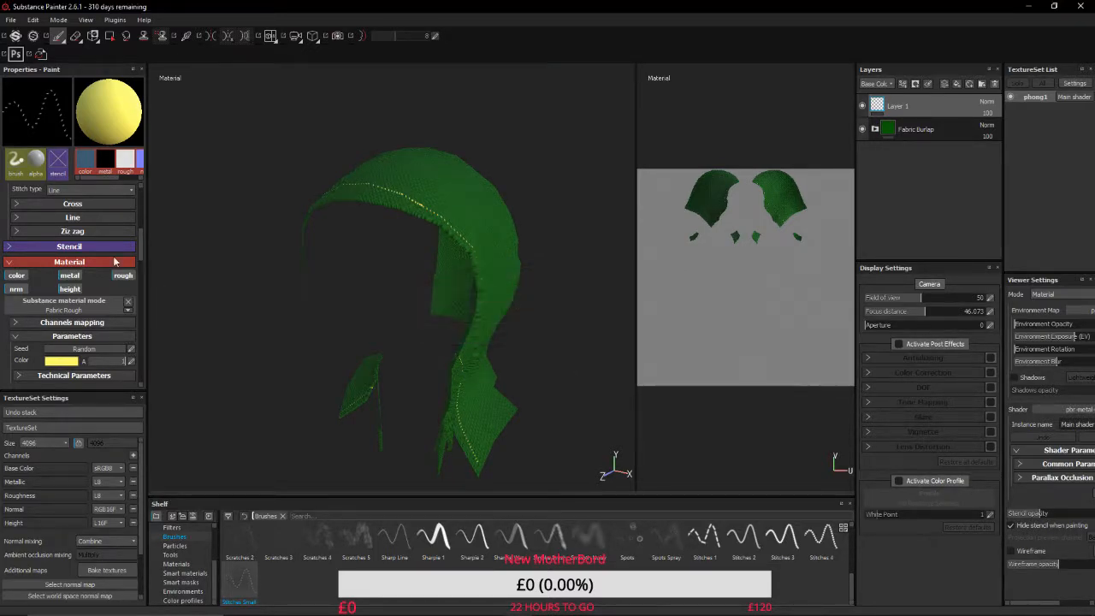
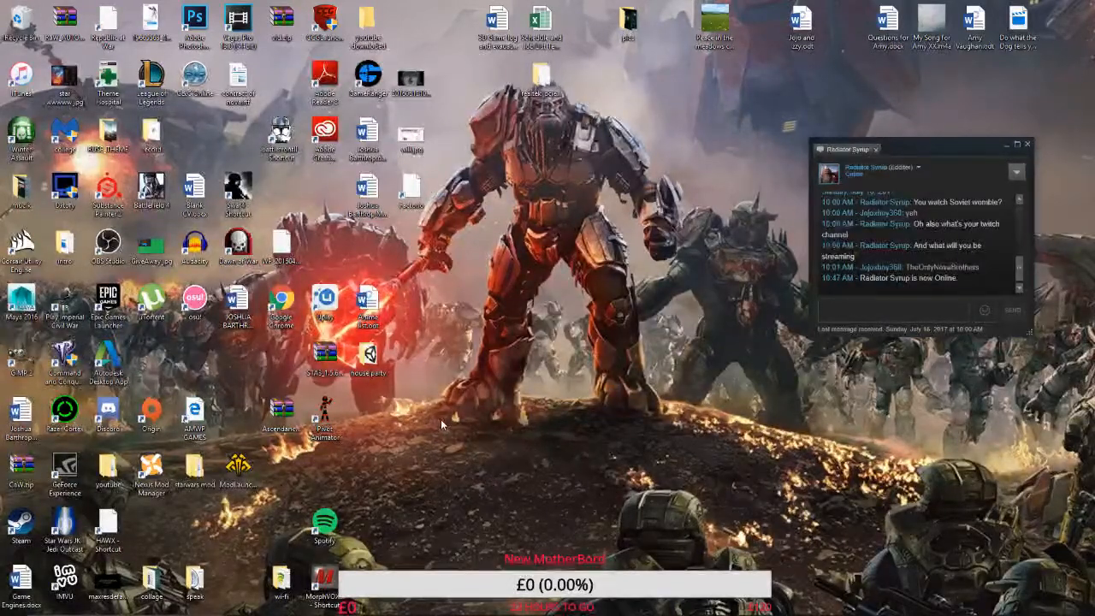
{"action": "mouse_move", "coordinate": [509, 609]}
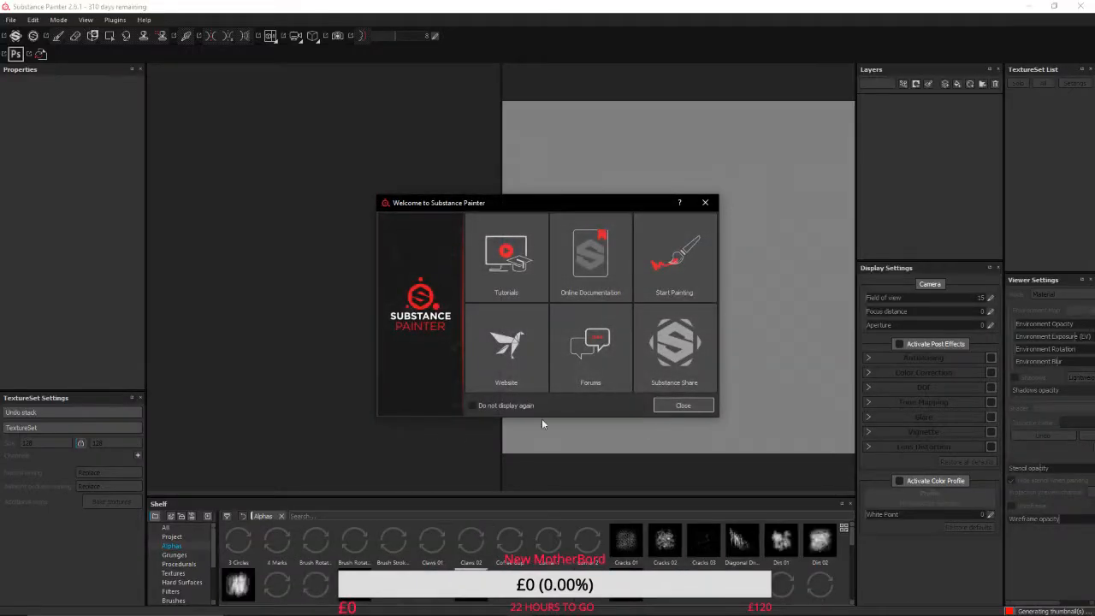
{"action": "left_click", "coordinate": [681, 408]}
Create a new project using the Top.fbx mesh from the Chariter FBX folder.
{"action": "left_click", "coordinate": [11, 20]}
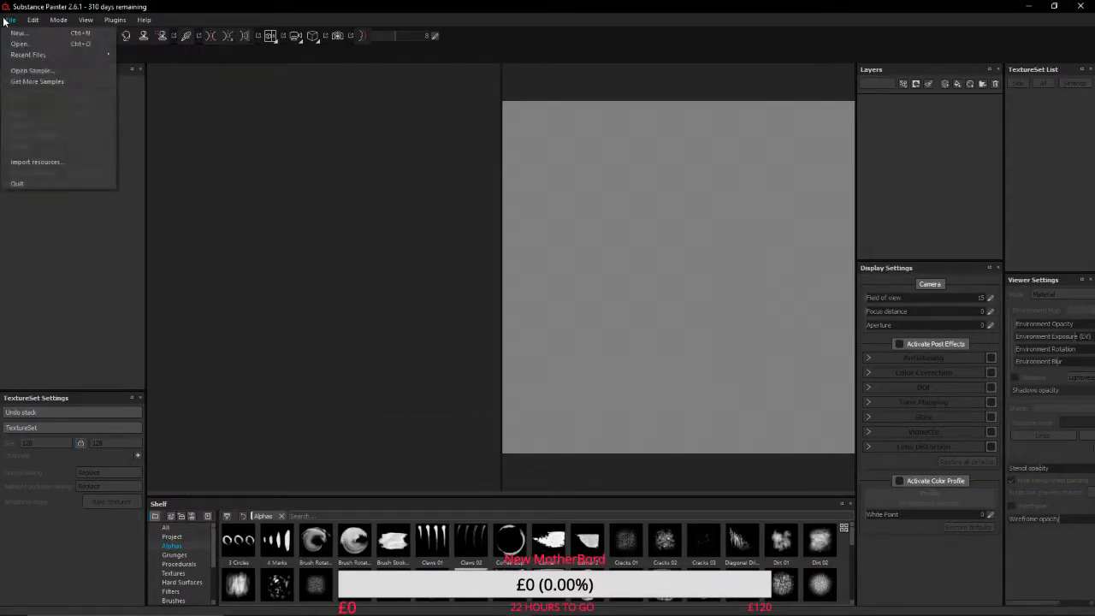
{"action": "left_click", "coordinate": [32, 35]}
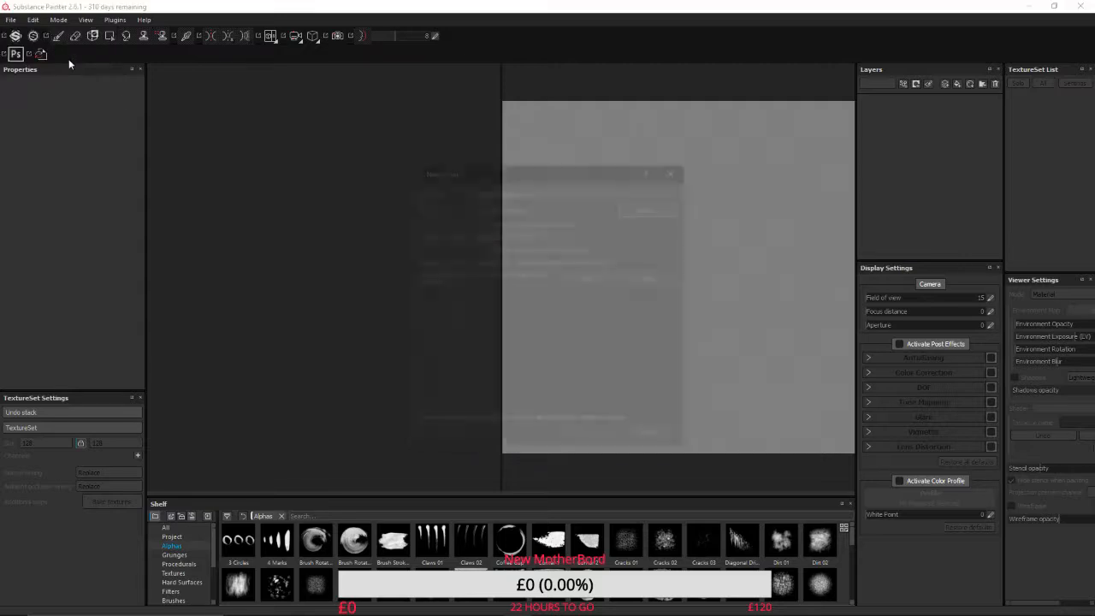
{"action": "left_click", "coordinate": [647, 208]}
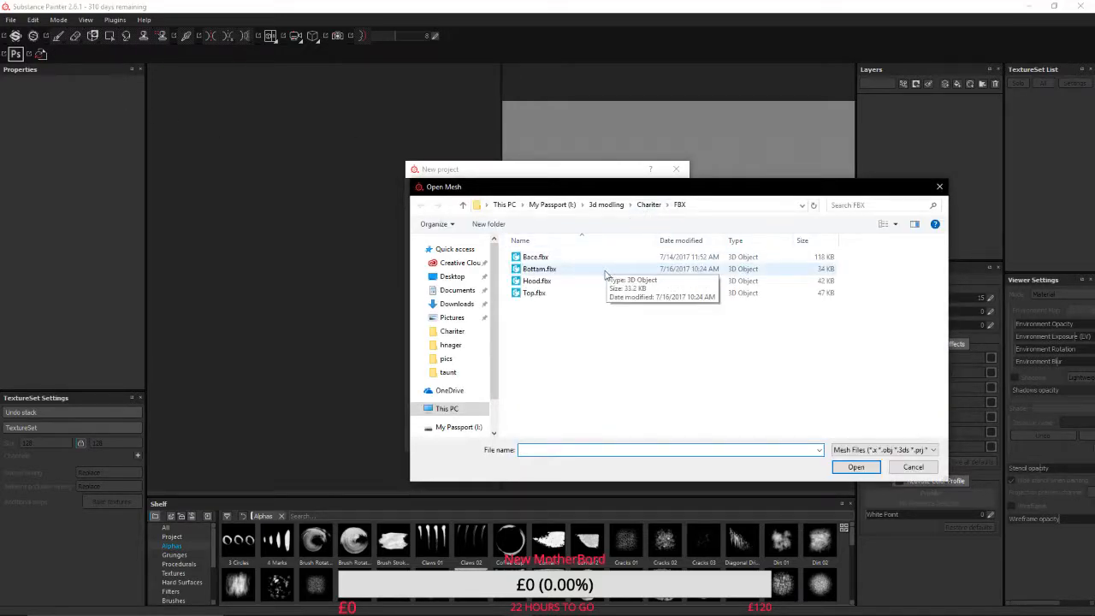
{"action": "left_click", "coordinate": [601, 293]}
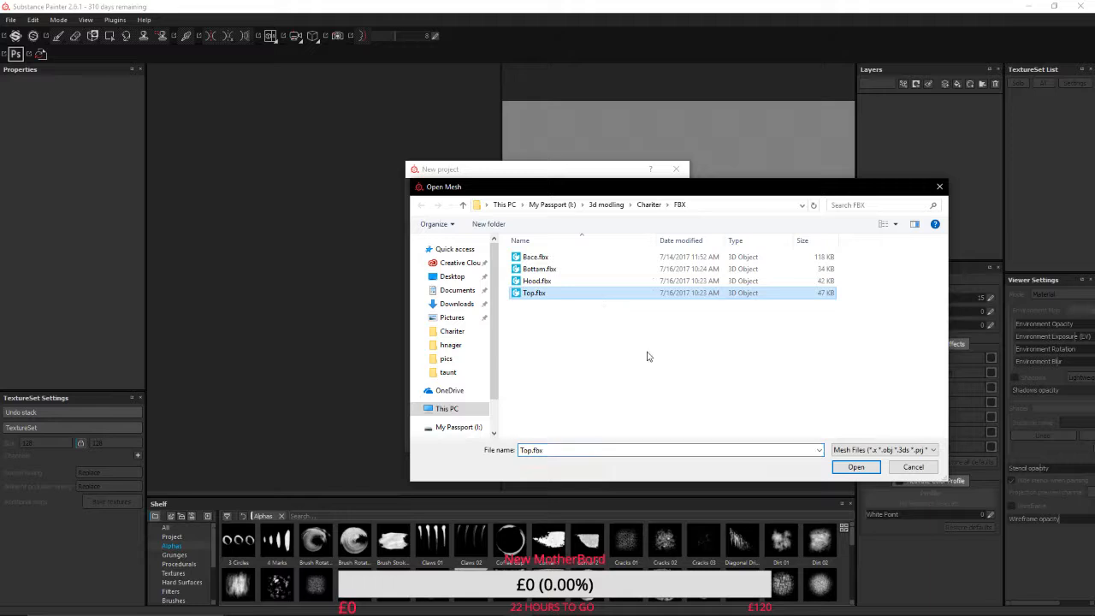
{"action": "left_click", "coordinate": [847, 469]}
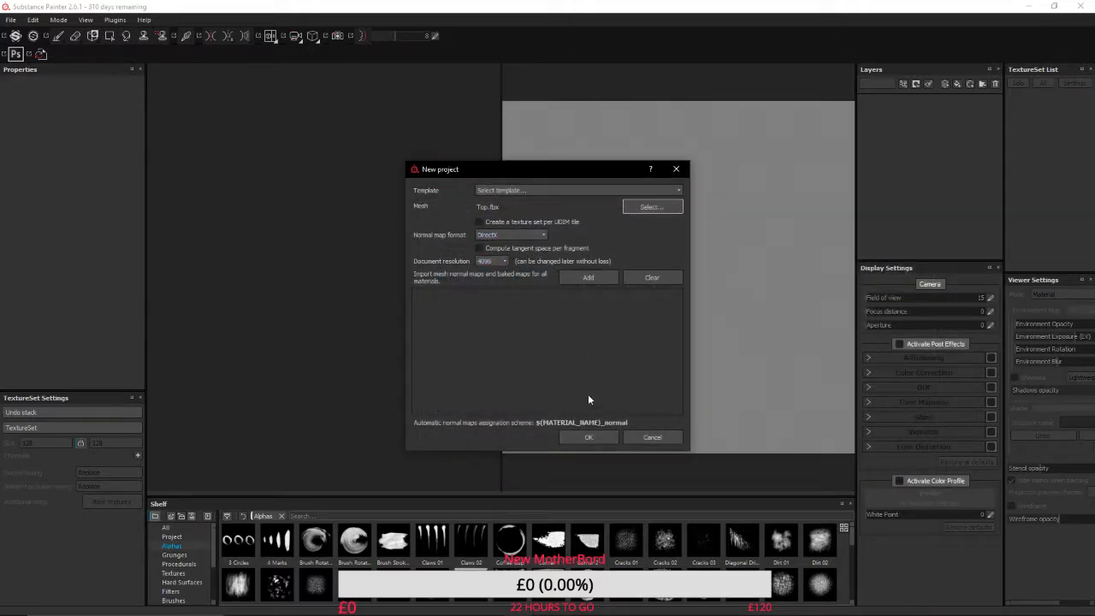
{"action": "left_click", "coordinate": [590, 437]}
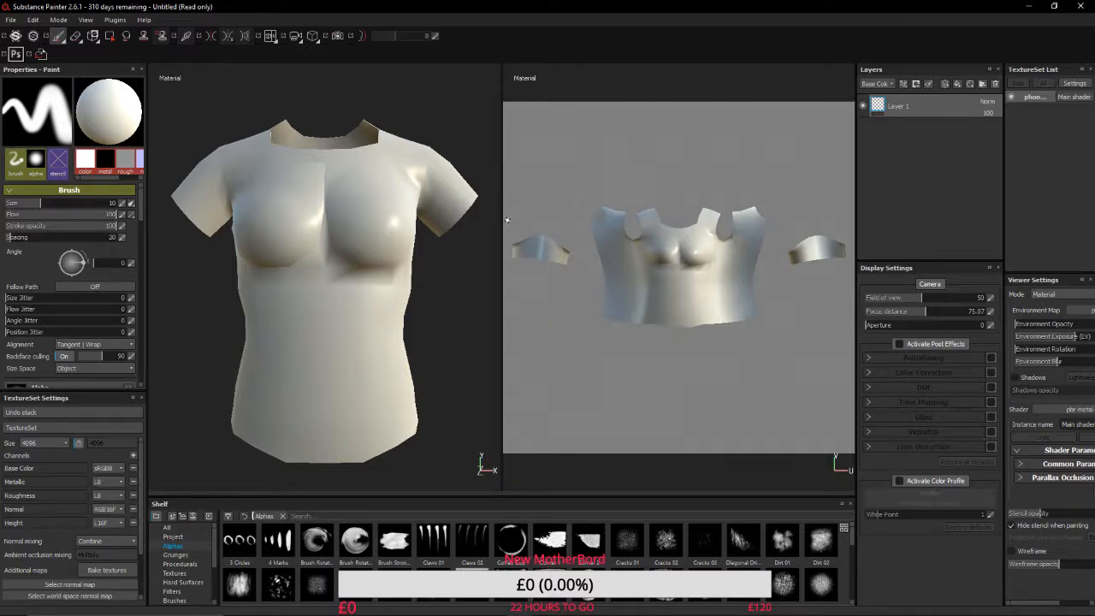
Widen the 3D viewport against the UV view, and check the new message in the Steam chat window.
{"action": "left_click_drag", "start_coordinate": [504, 221], "coordinate": [754, 230]}
{"action": "left_click_drag", "start_coordinate": [620, 245], "coordinate": [544, 374], "text": "alt"}
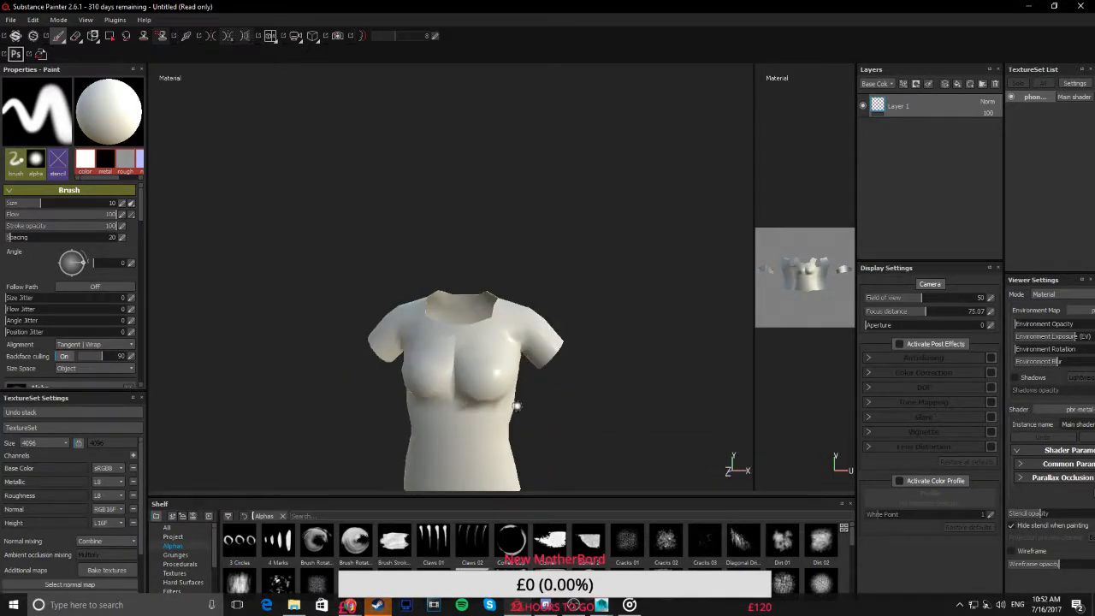
{"action": "left_click", "coordinate": [386, 608]}
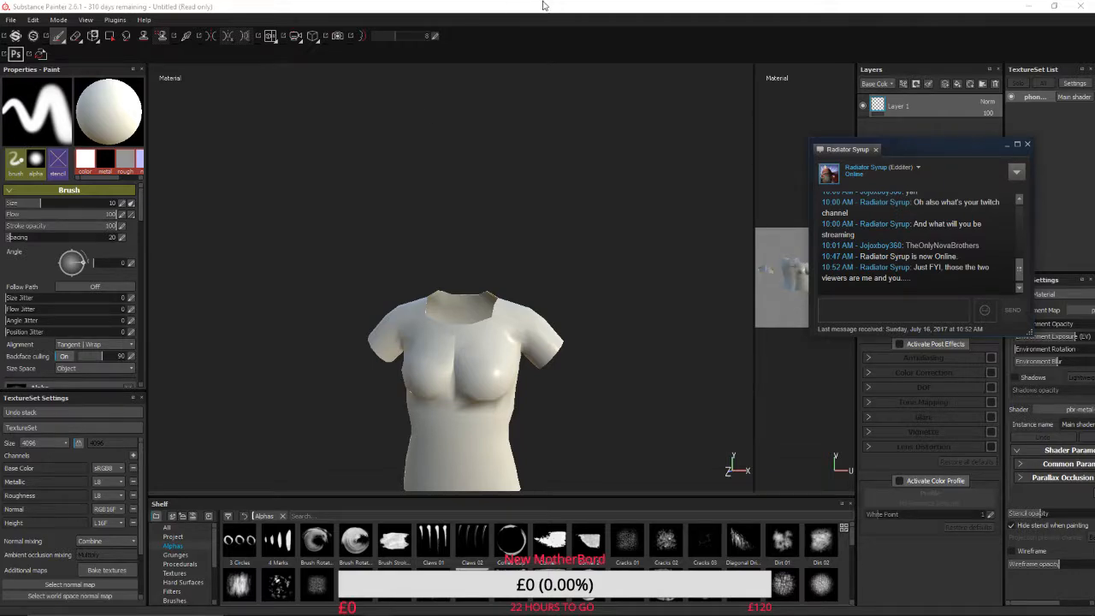
{"action": "left_click", "coordinate": [529, 368]}
Add the Fabric Burlap smart material to the top's layer stack, directly beneath Layer 1.
{"action": "left_click_drag", "start_coordinate": [530, 369], "coordinate": [508, 447], "text": "alt"}
{"action": "scroll", "coordinate": [526, 382], "scroll_direction": "up", "scroll_amount": 3}
{"action": "middle_click_drag", "start_coordinate": [509, 447], "coordinate": [550, 247], "text": "alt"}
{"action": "middle_click_drag", "start_coordinate": [547, 256], "coordinate": [543, 320], "text": "alt"}
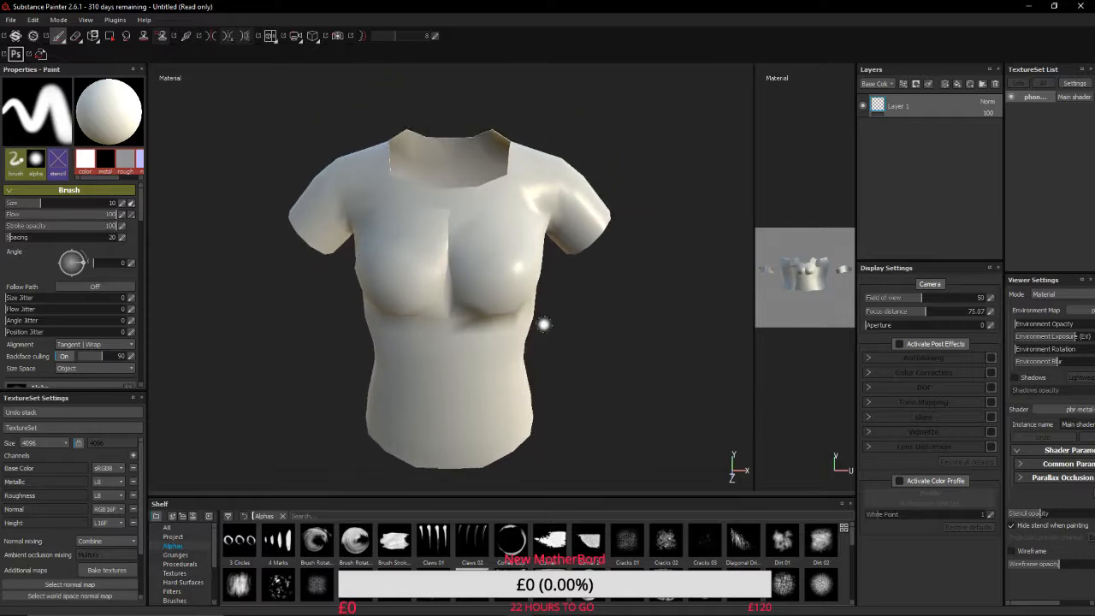
{"action": "left_click", "coordinate": [186, 574]}
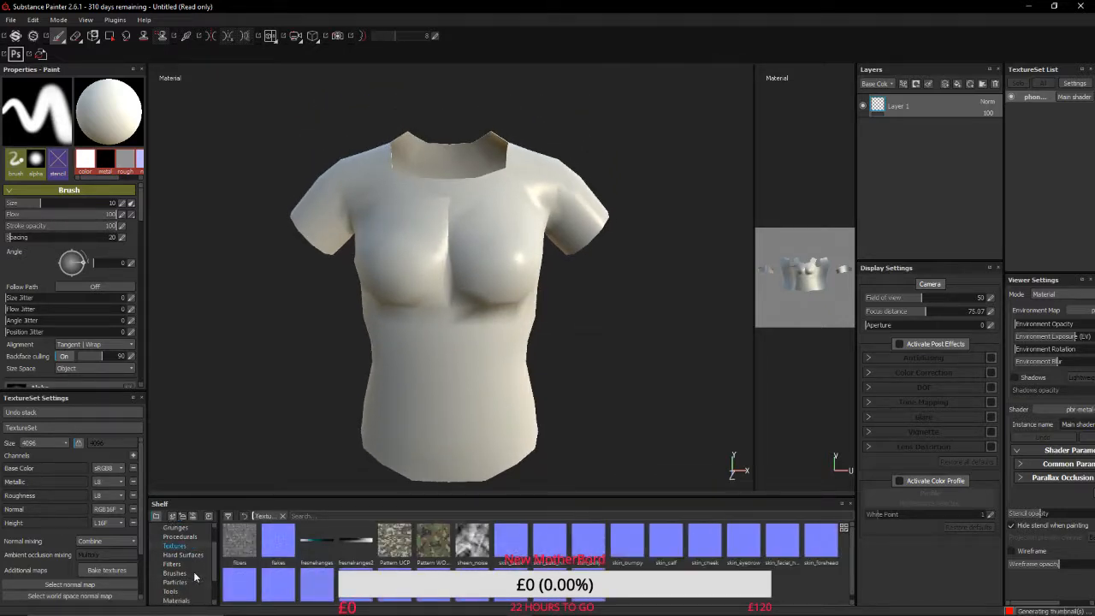
{"action": "scroll", "coordinate": [195, 579], "scroll_direction": "down", "scroll_amount": 2}
{"action": "left_click", "coordinate": [194, 577]}
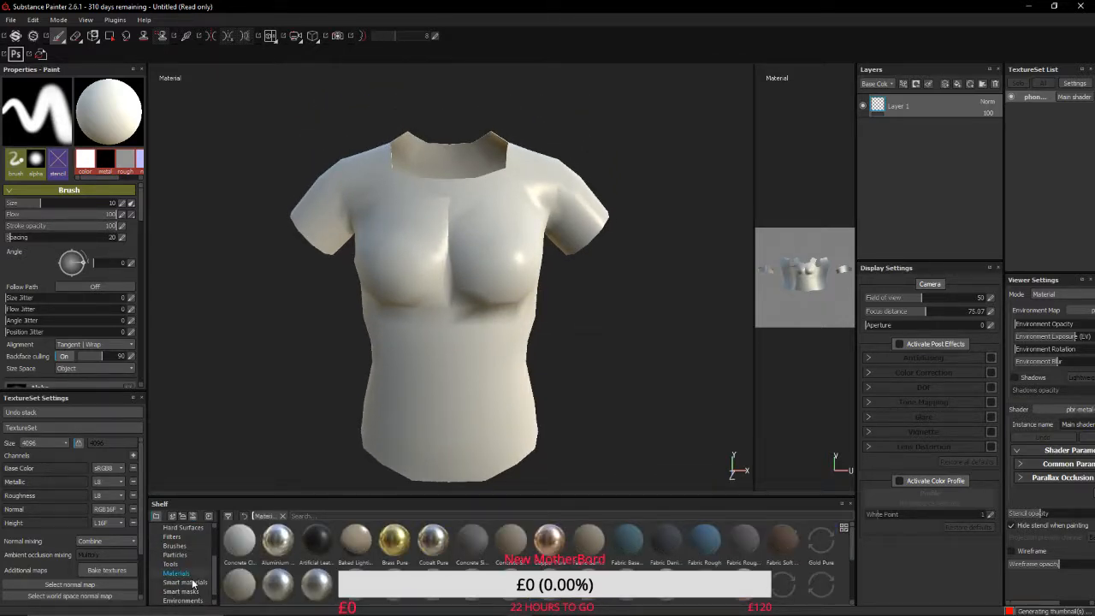
{"action": "left_click", "coordinate": [185, 582]}
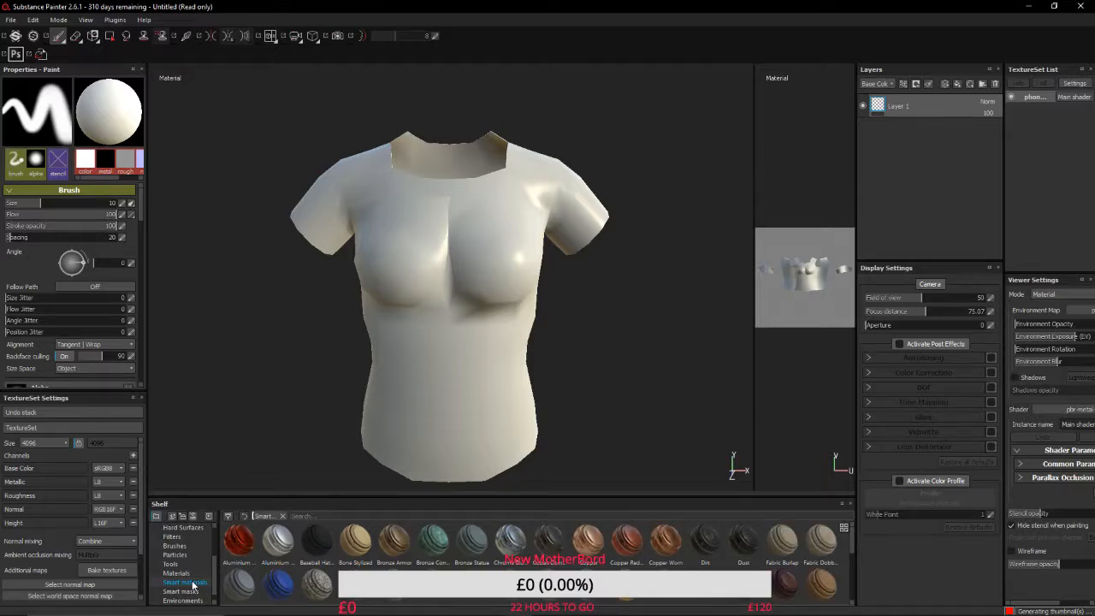
{"action": "mouse_move", "coordinate": [503, 535]}
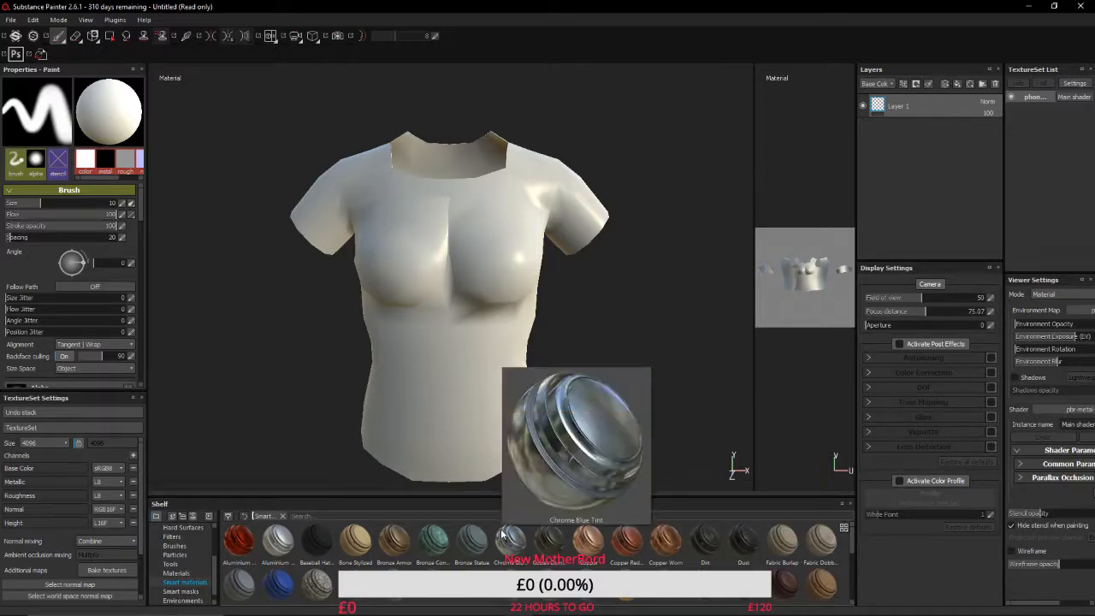
{"action": "mouse_move", "coordinate": [773, 535]}
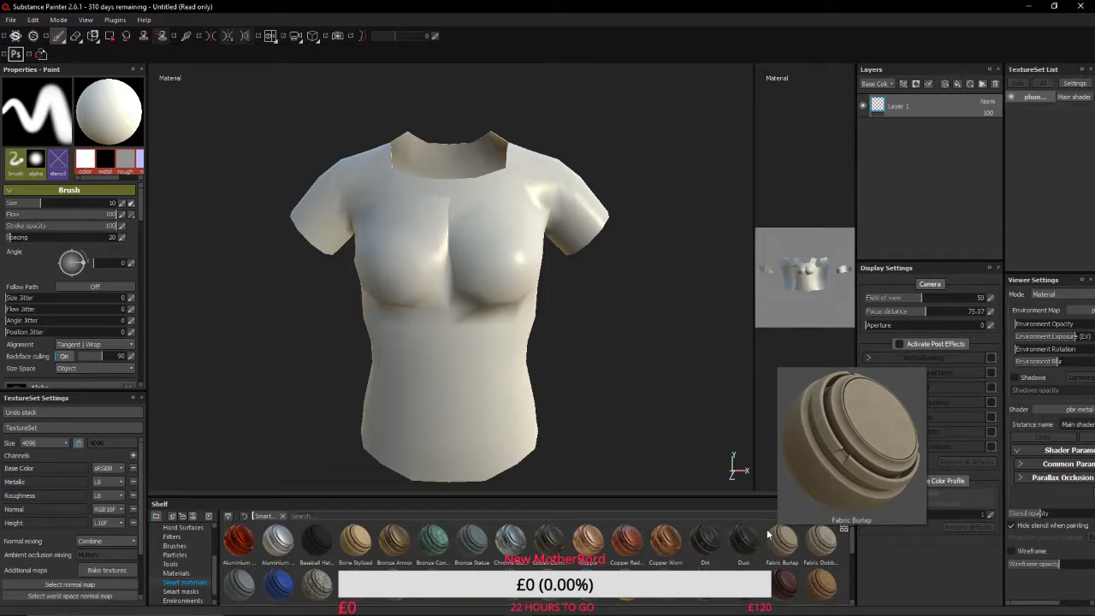
{"action": "left_click_drag", "start_coordinate": [770, 534], "coordinate": [921, 192]}
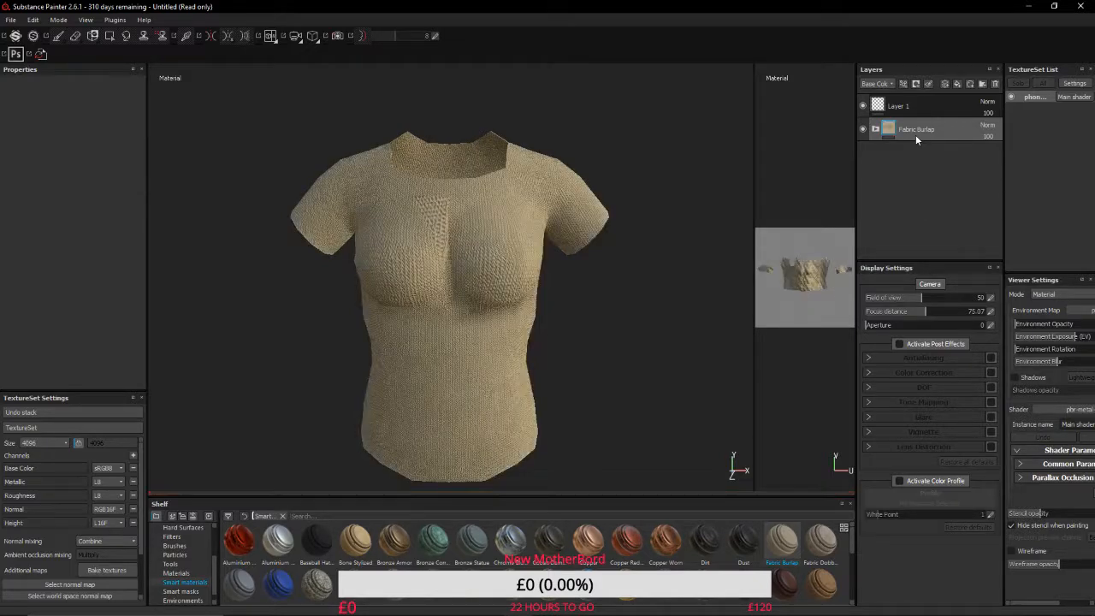
Inspect the burlap weave up close on the chest patch and around the sleeves, neckline and torso of the top.
{"action": "scroll", "coordinate": [436, 215], "scroll_direction": "up", "scroll_amount": 10}
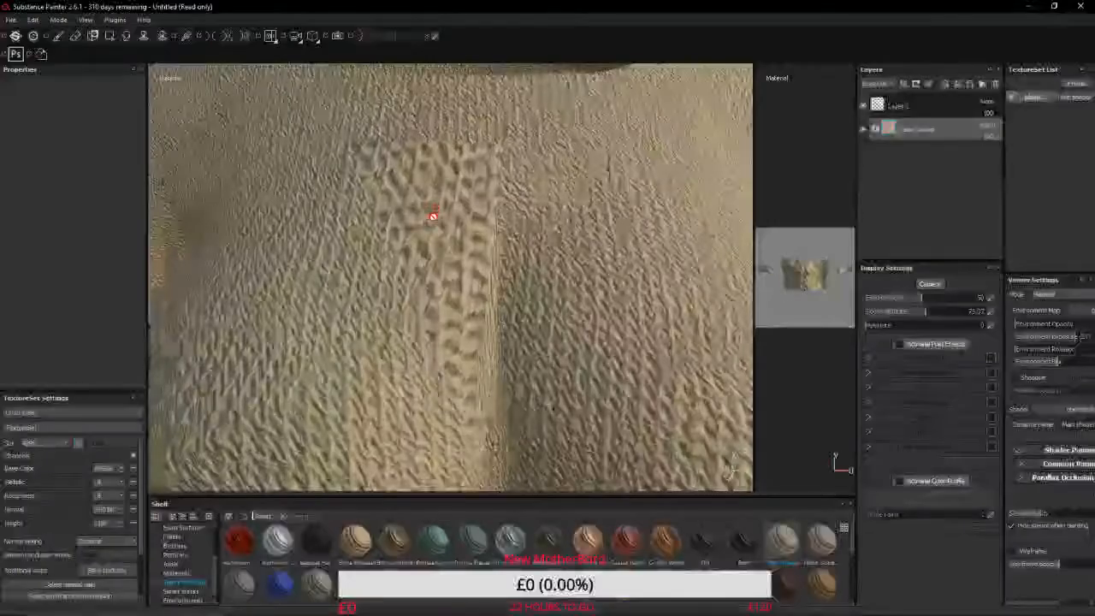
{"action": "left_click_drag", "start_coordinate": [433, 216], "coordinate": [442, 248], "text": "alt"}
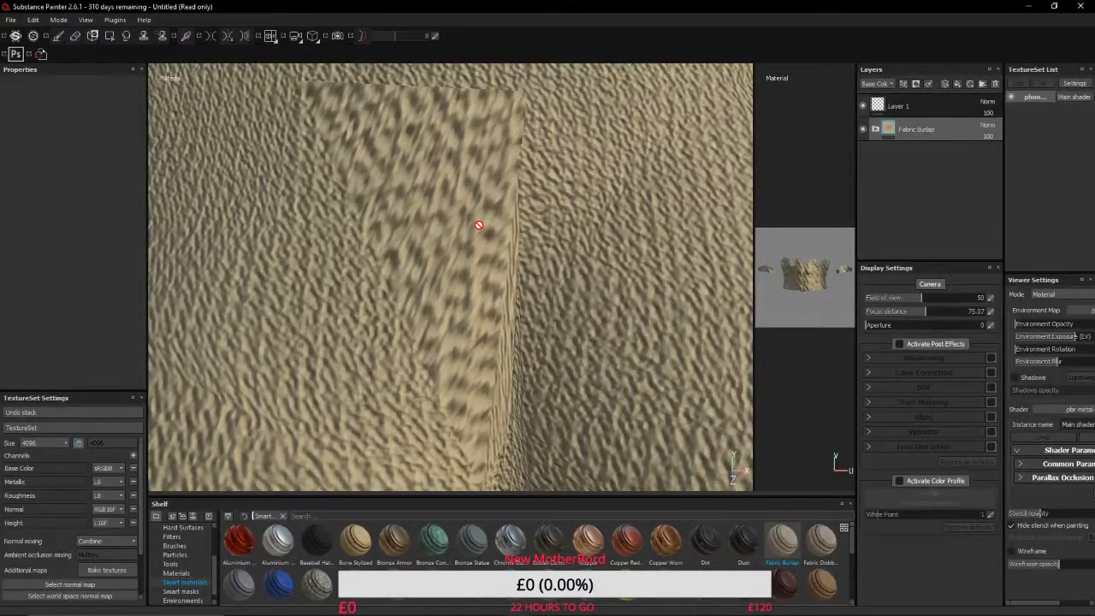
{"action": "scroll", "coordinate": [478, 225], "scroll_direction": "up", "scroll_amount": 3}
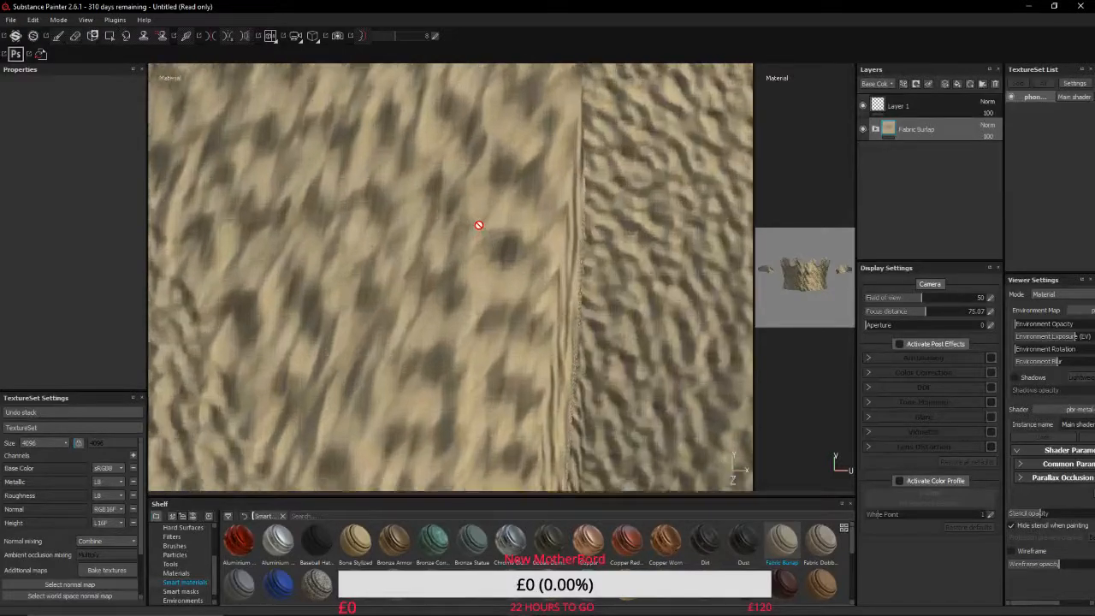
{"action": "scroll", "coordinate": [479, 225], "scroll_direction": "down", "scroll_amount": 4}
{"action": "scroll", "coordinate": [488, 208], "scroll_direction": "down", "scroll_amount": 6}
{"action": "left_click_drag", "start_coordinate": [501, 316], "coordinate": [749, 300], "text": "alt"}
{"action": "left_click_drag", "start_coordinate": [462, 415], "coordinate": [675, 379], "text": "alt"}
{"action": "scroll", "coordinate": [645, 372], "scroll_direction": "down", "scroll_amount": 4}
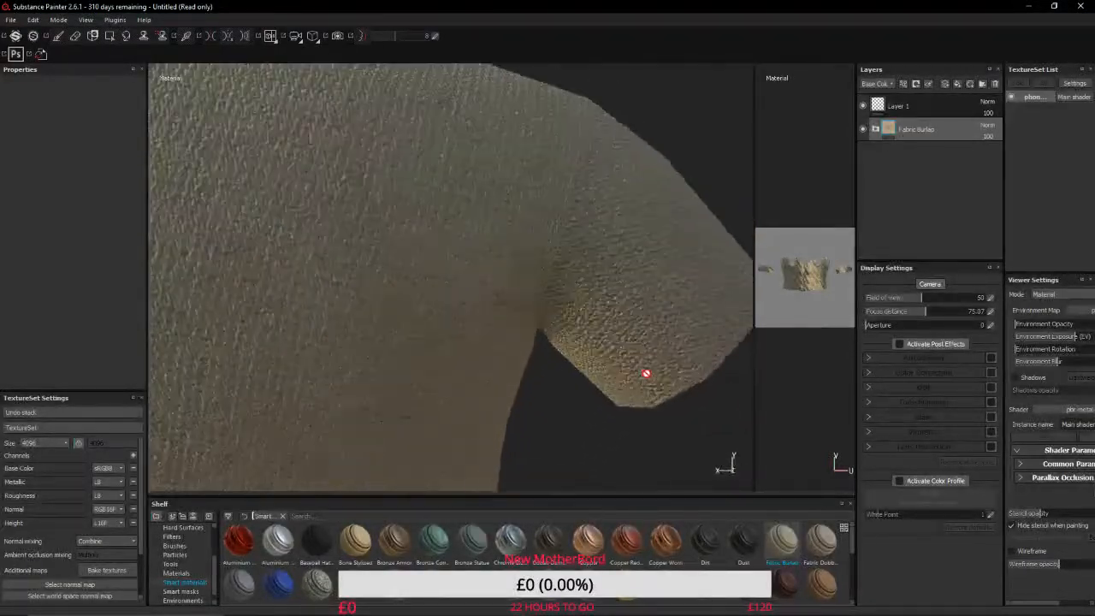
{"action": "scroll", "coordinate": [602, 386], "scroll_direction": "down", "scroll_amount": 3}
{"action": "left_click_drag", "start_coordinate": [602, 386], "coordinate": [181, 450], "text": "alt"}
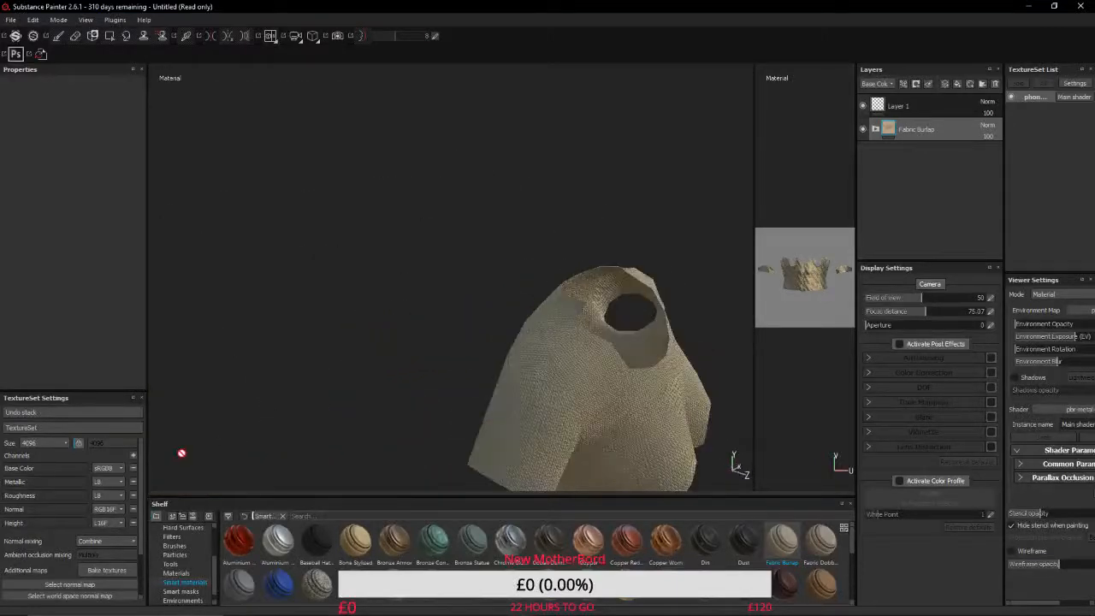
{"action": "scroll", "coordinate": [584, 430], "scroll_direction": "up", "scroll_amount": 4}
{"action": "scroll", "coordinate": [584, 430], "scroll_direction": "up", "scroll_amount": 4}
{"action": "left_click_drag", "start_coordinate": [584, 431], "coordinate": [443, 414], "text": "alt"}
{"action": "scroll", "coordinate": [462, 380], "scroll_direction": "down", "scroll_amount": 3}
{"action": "middle_click_drag", "start_coordinate": [615, 476], "coordinate": [435, 120], "text": "alt"}
{"action": "left_click_drag", "start_coordinate": [436, 120], "coordinate": [457, 200], "text": "alt"}
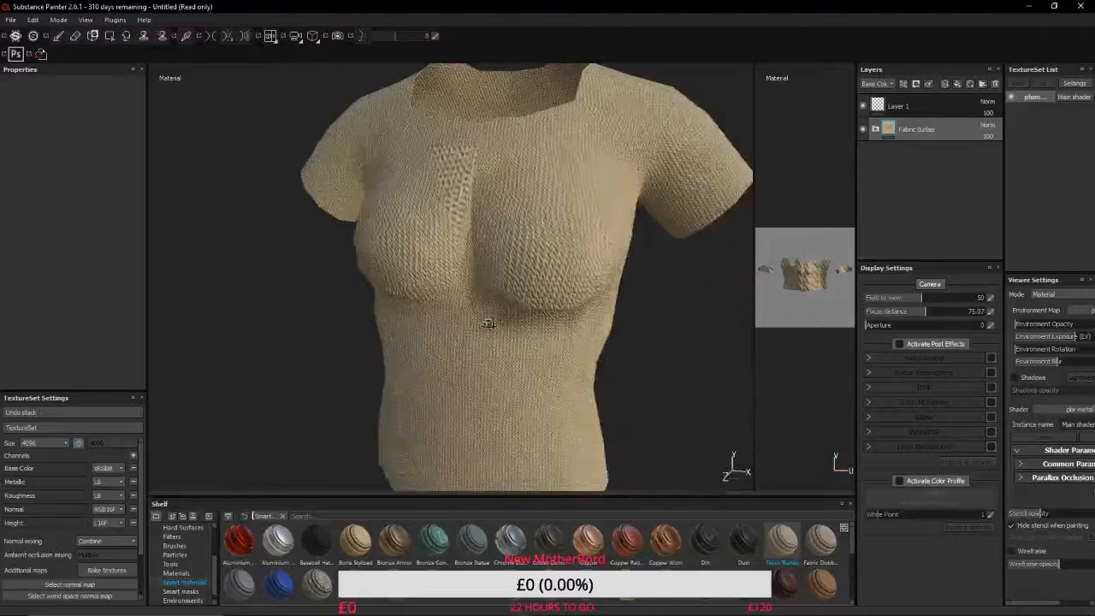
{"action": "left_click_drag", "start_coordinate": [489, 325], "coordinate": [547, 477], "text": "alt"}
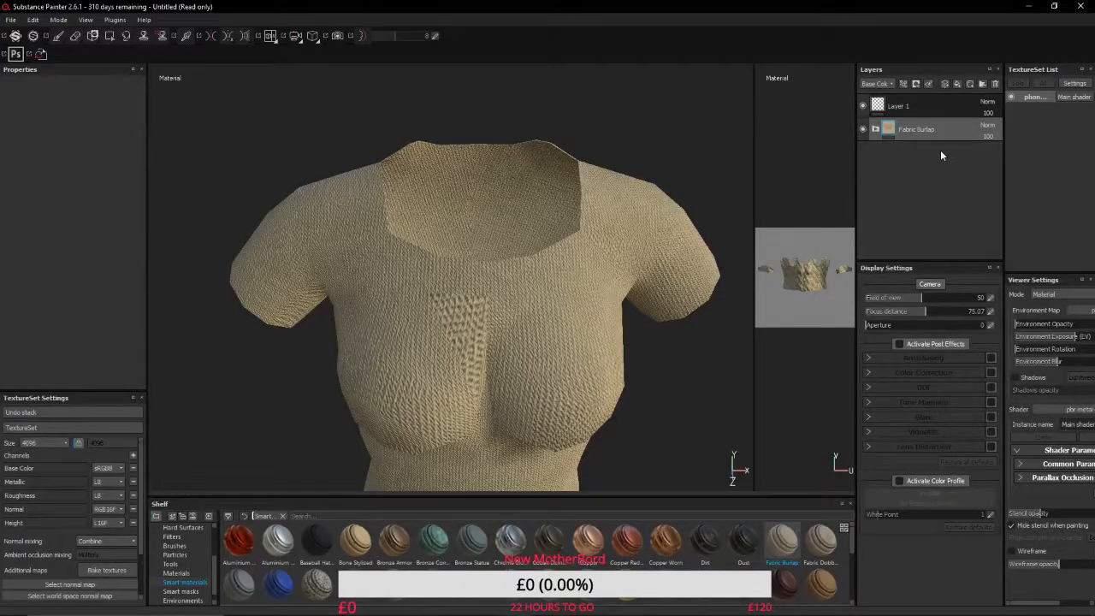
Set the Base Color fill inside the Fabric Burlap group to dark green with RGB 0.001, 0.064, 0.000.
{"action": "left_click", "coordinate": [876, 129]}
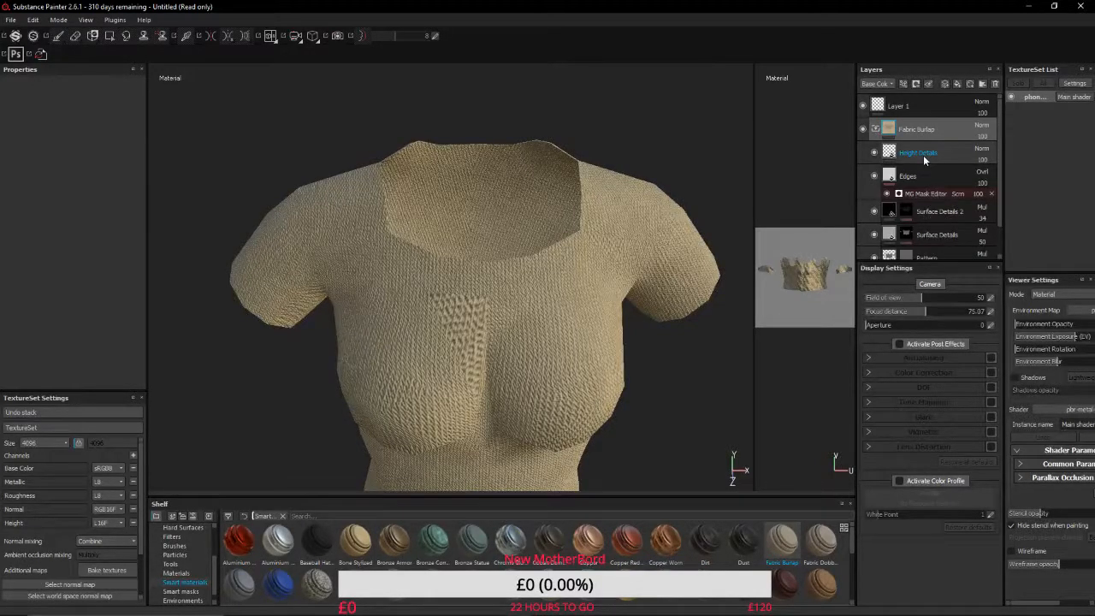
{"action": "scroll", "coordinate": [924, 160], "scroll_direction": "down", "scroll_amount": 1}
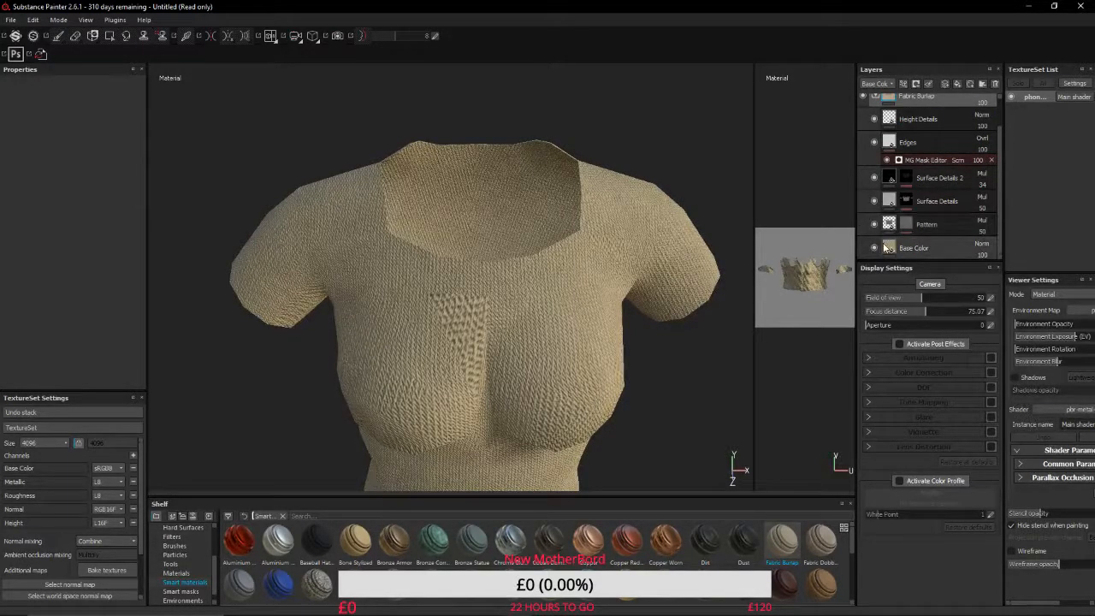
{"action": "left_click", "coordinate": [885, 247]}
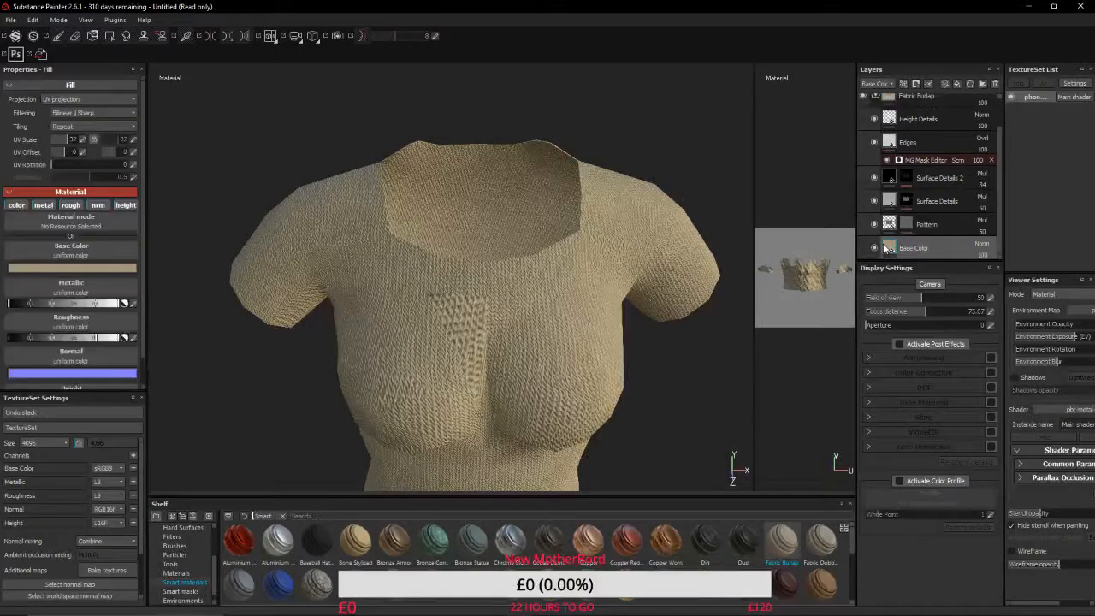
{"action": "left_click", "coordinate": [84, 266]}
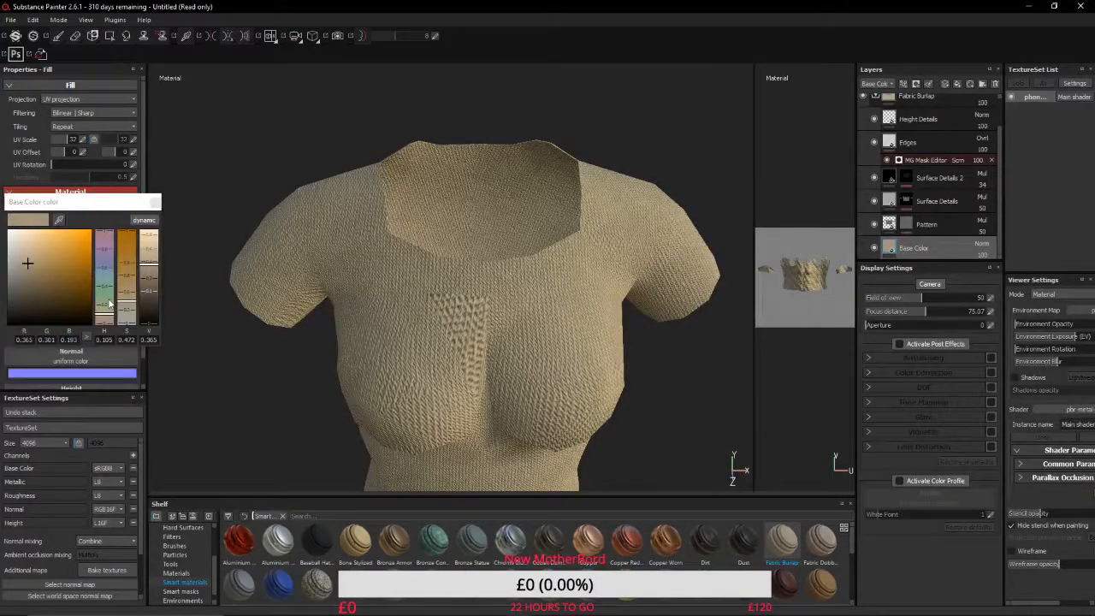
{"action": "left_click", "coordinate": [107, 297]}
{"action": "left_click_drag", "start_coordinate": [47, 279], "coordinate": [81, 295]}
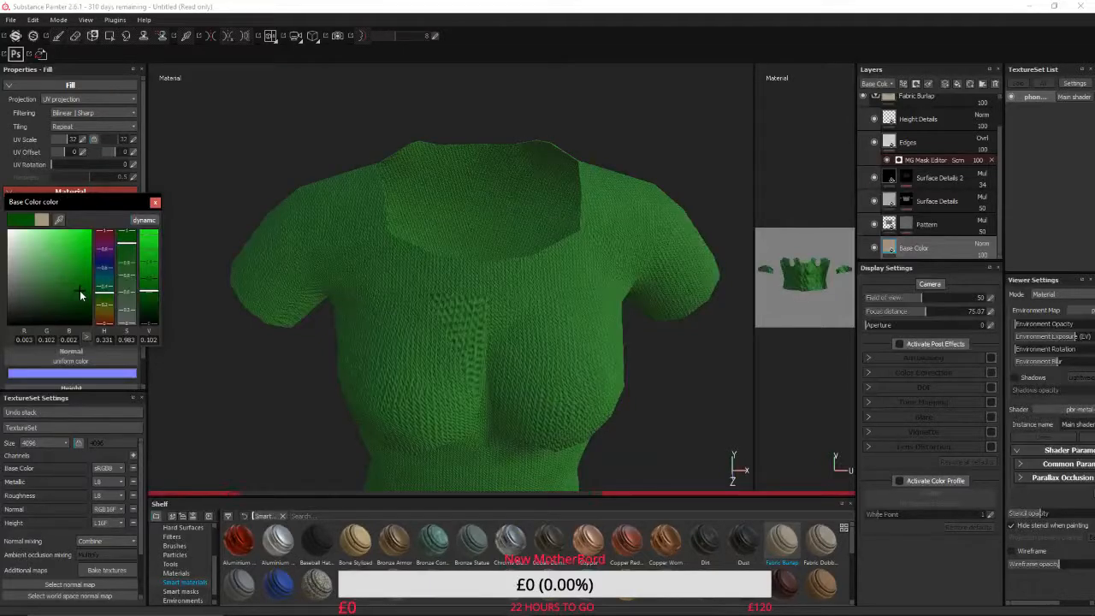
{"action": "left_click_drag", "start_coordinate": [80, 295], "coordinate": [85, 301]}
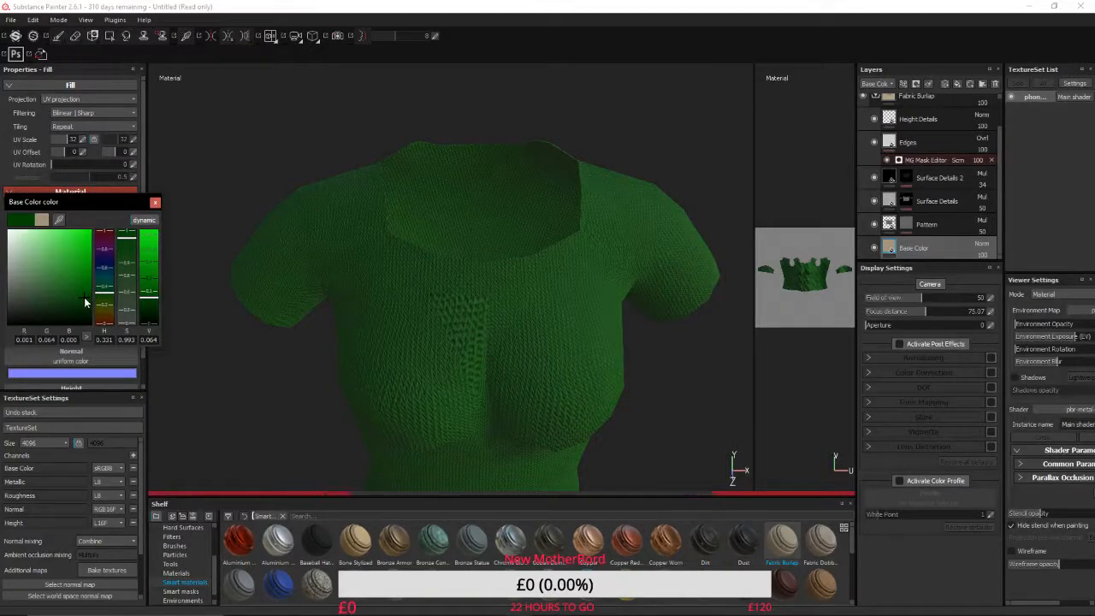
{"action": "left_click", "coordinate": [156, 203]}
{"action": "left_click_drag", "start_coordinate": [229, 156], "coordinate": [404, 142], "text": "alt"}
{"action": "left_click_drag", "start_coordinate": [412, 268], "coordinate": [378, 266], "text": "alt"}
{"action": "key", "text": "f"}
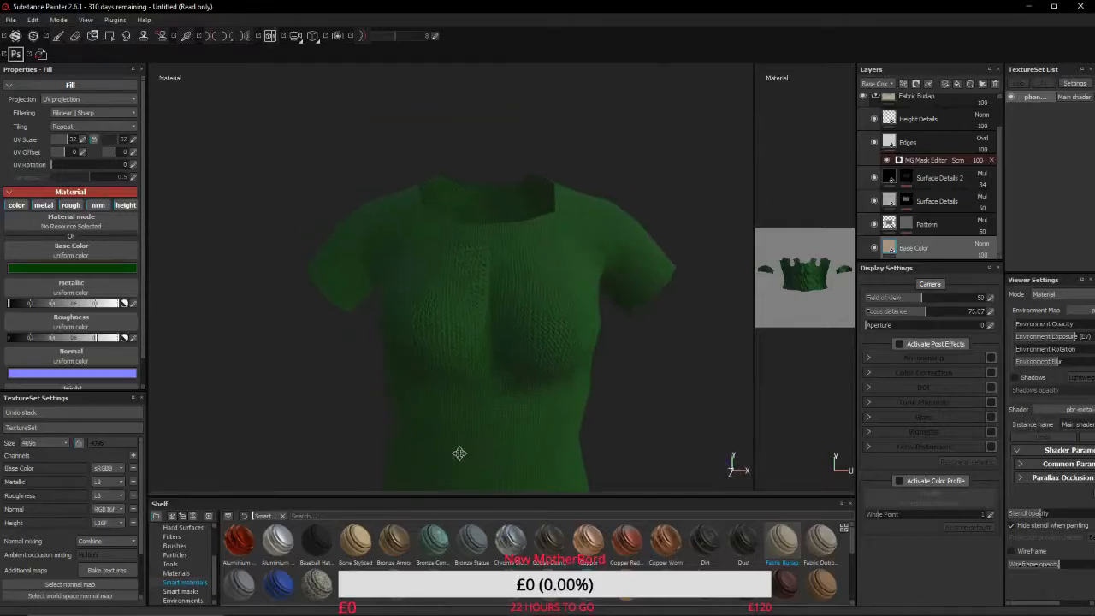
Look through the shelf's brush and particle presets, including Electric Circuit and Veins Small, for detail suited to the top.
{"action": "left_click", "coordinate": [175, 554]}
{"action": "left_click", "coordinate": [176, 546]}
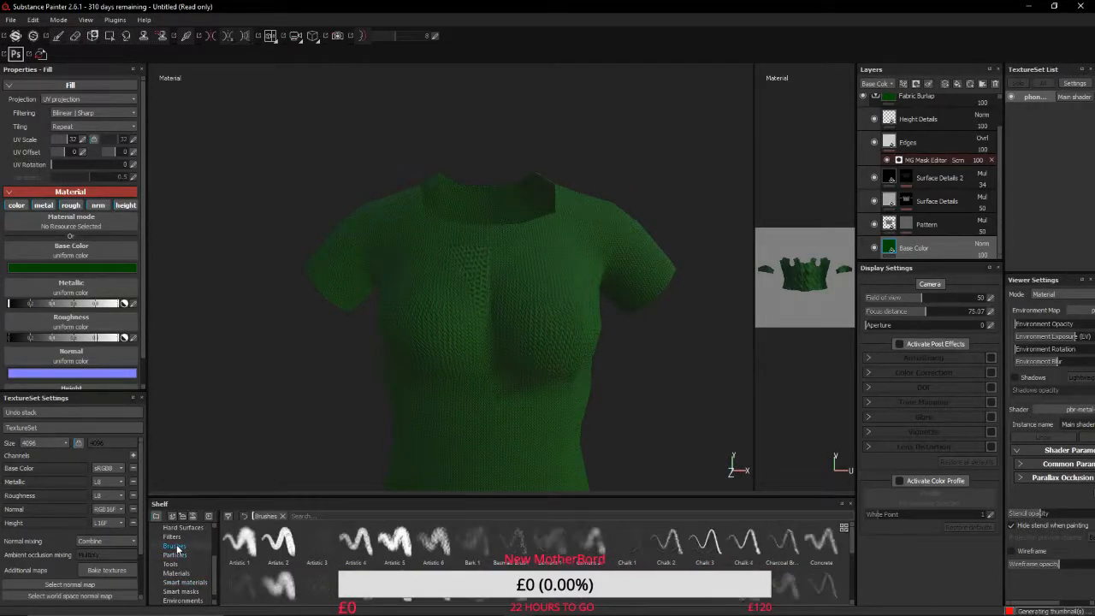
{"action": "scroll", "coordinate": [287, 544], "scroll_direction": "down", "scroll_amount": 5}
{"action": "mouse_move", "coordinate": [287, 550]}
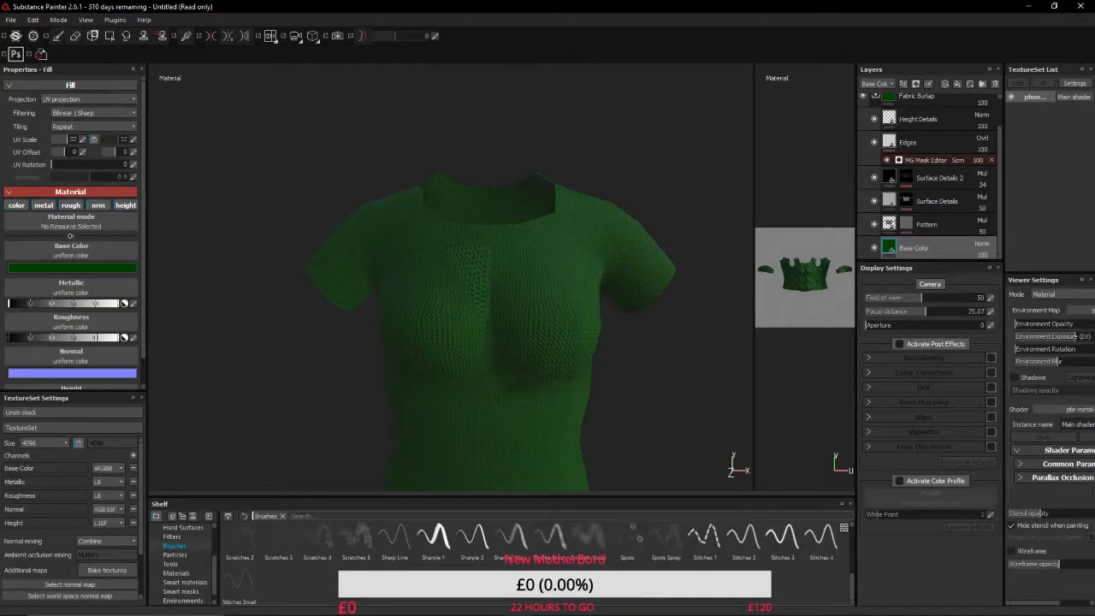
{"action": "scroll", "coordinate": [530, 556], "scroll_direction": "up", "scroll_amount": 5}
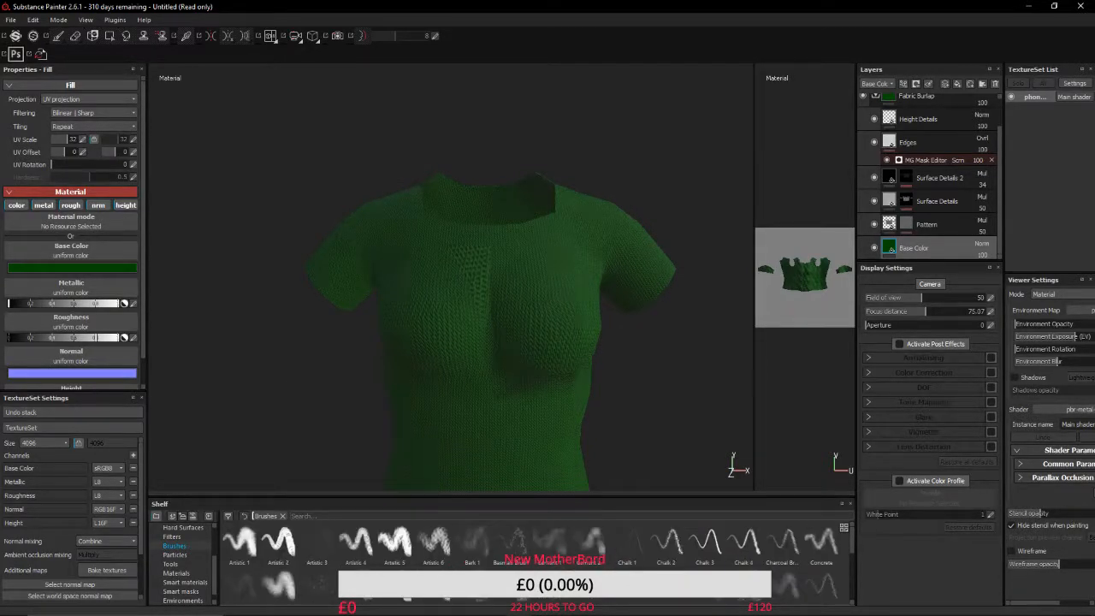
{"action": "left_click", "coordinate": [174, 555]}
{"action": "mouse_move", "coordinate": [307, 559]}
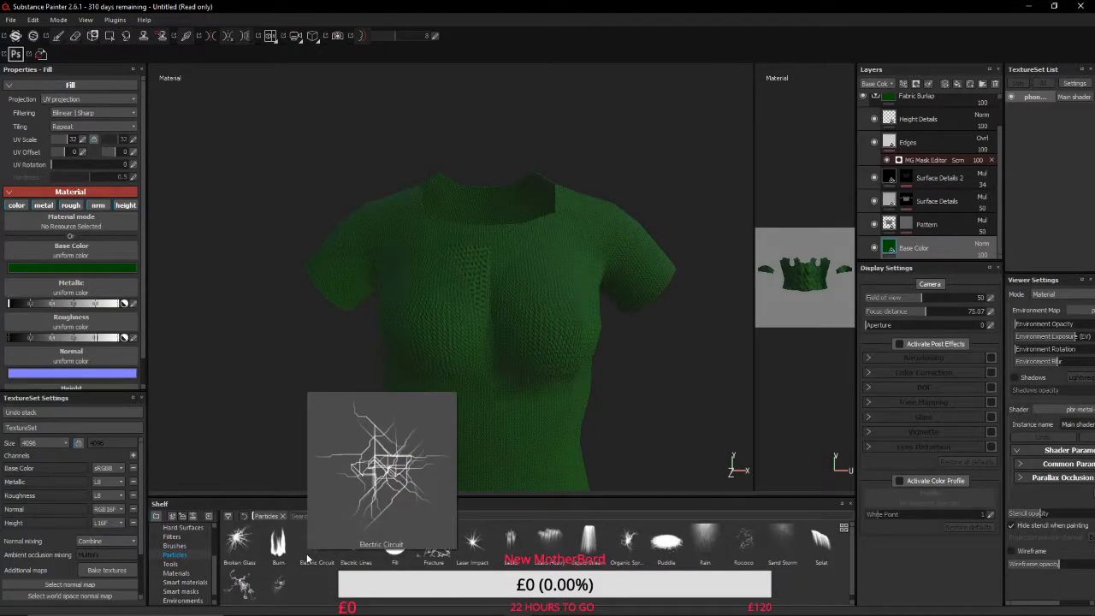
{"action": "mouse_move", "coordinate": [344, 559]}
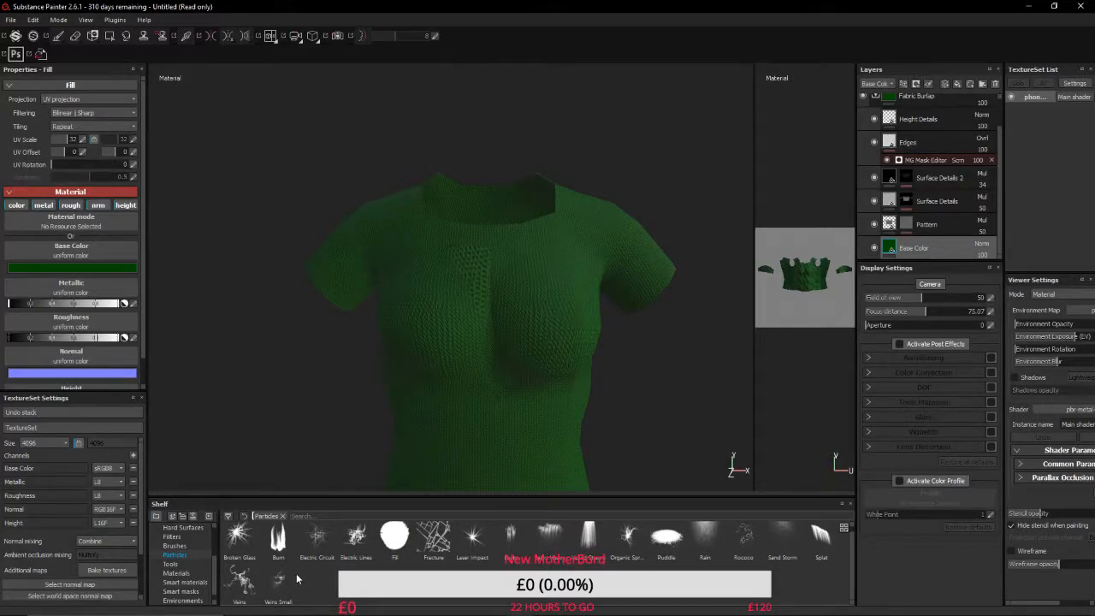
{"action": "mouse_move", "coordinate": [287, 582]}
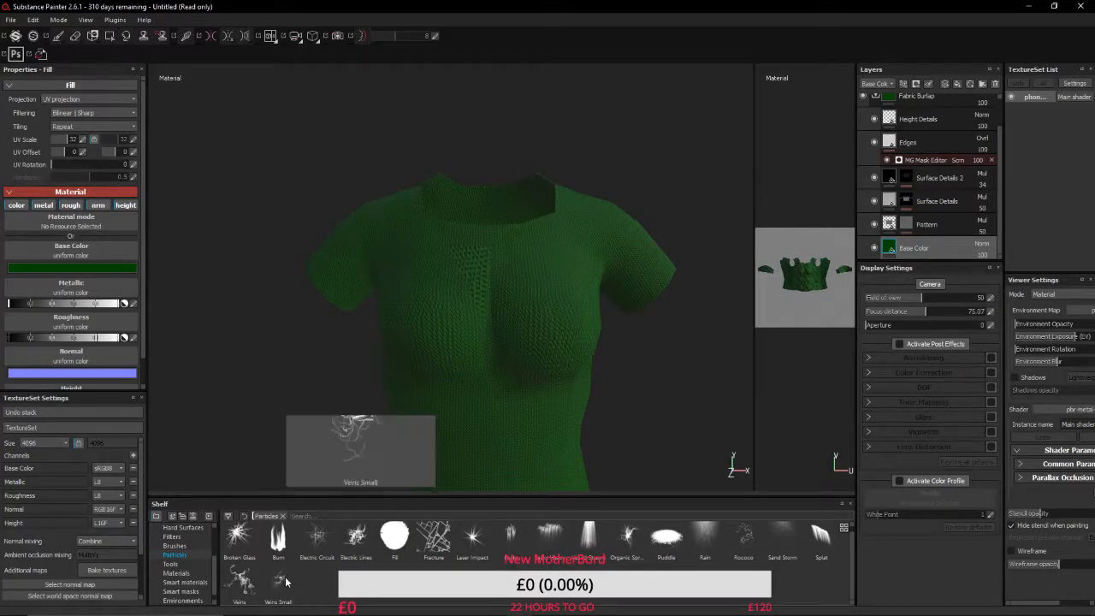
Preview brushes such as Road Stripes, Rice Brush, Fur 1 and Fingerprint, and examine the Filters and Hard Surfaces presets.
{"action": "left_click", "coordinate": [174, 546]}
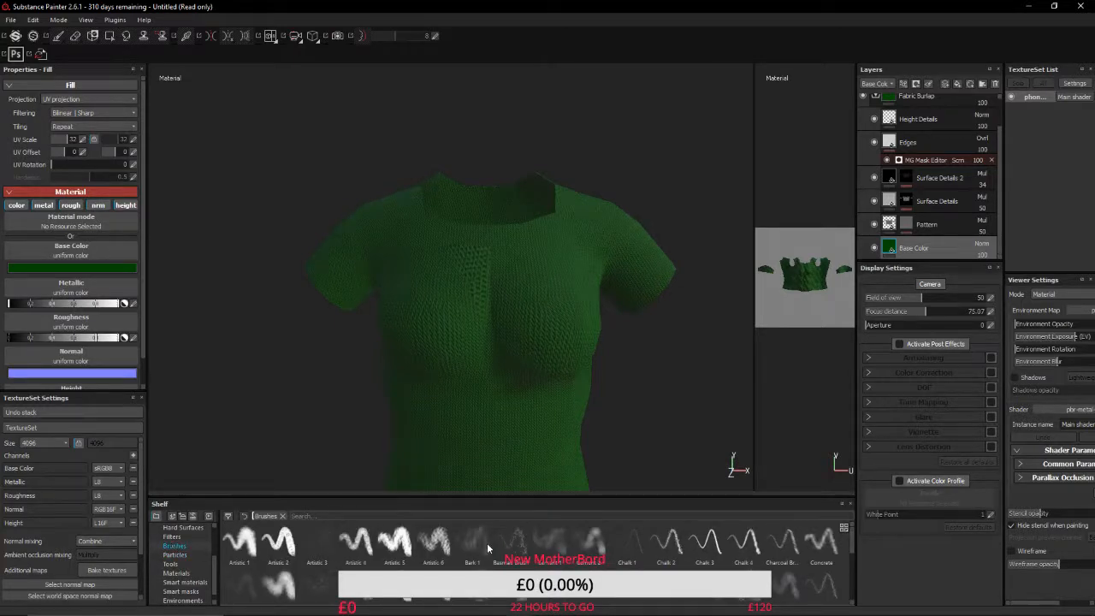
{"action": "scroll", "coordinate": [487, 542], "scroll_direction": "down", "scroll_amount": 2}
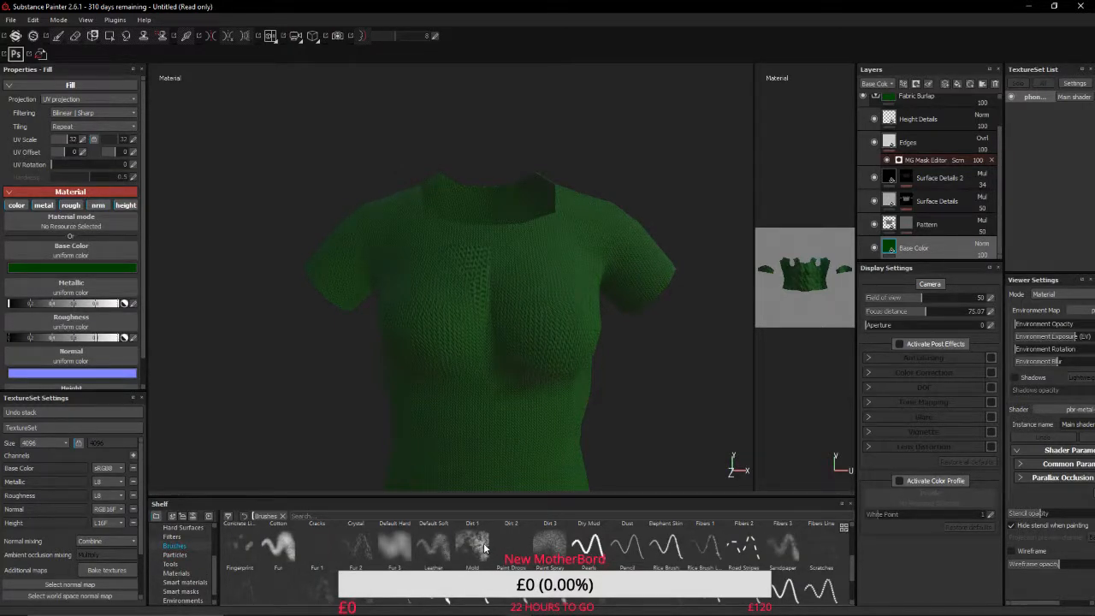
{"action": "mouse_move", "coordinate": [749, 558]}
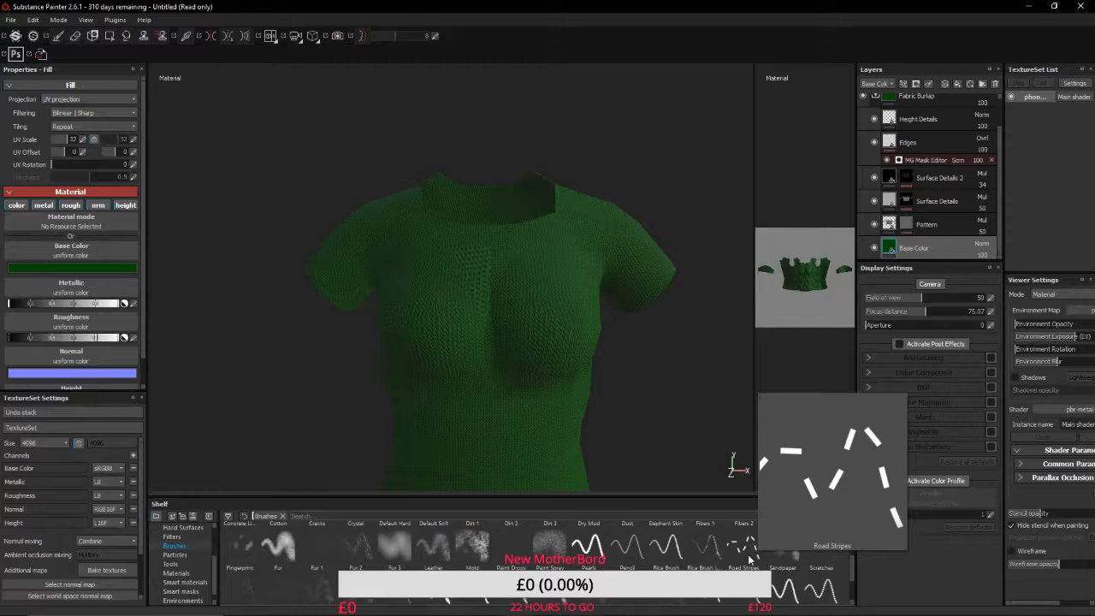
{"action": "mouse_move", "coordinate": [670, 554]}
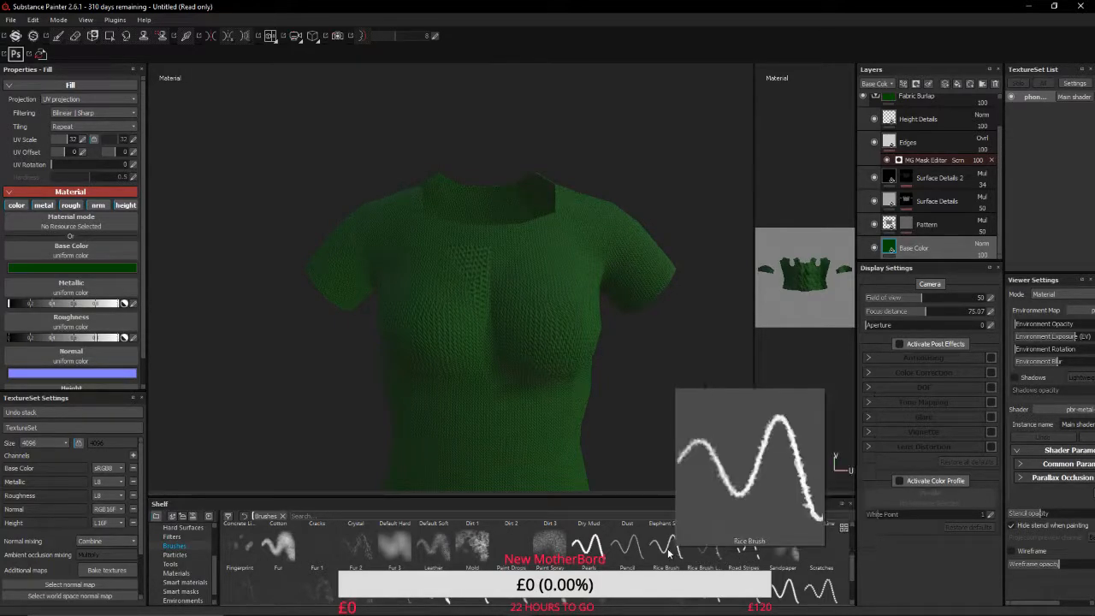
{"action": "mouse_move", "coordinate": [565, 546]}
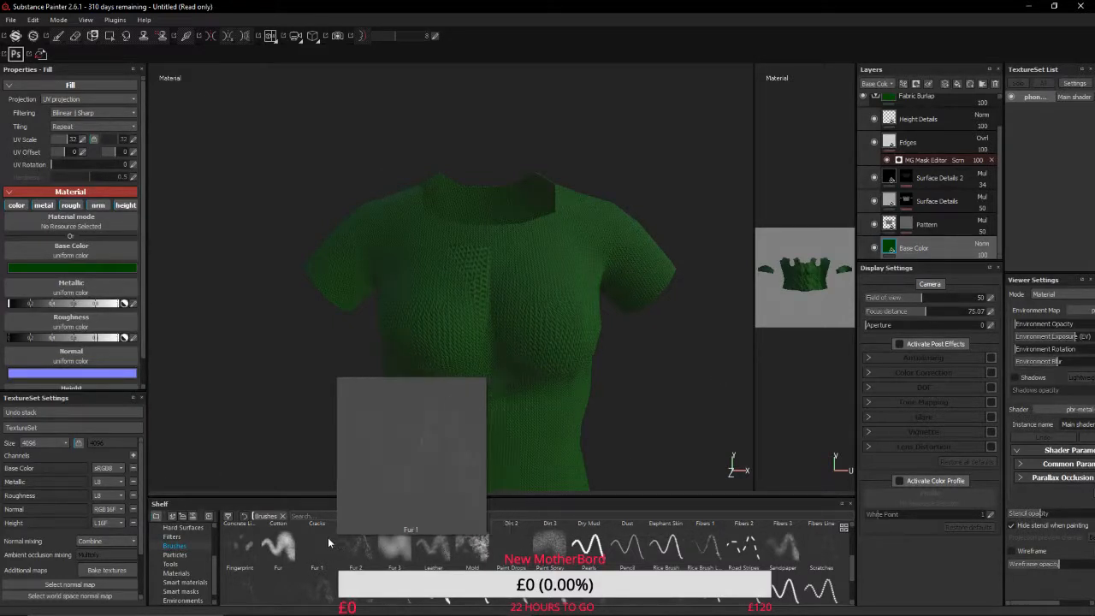
{"action": "mouse_move", "coordinate": [253, 541]}
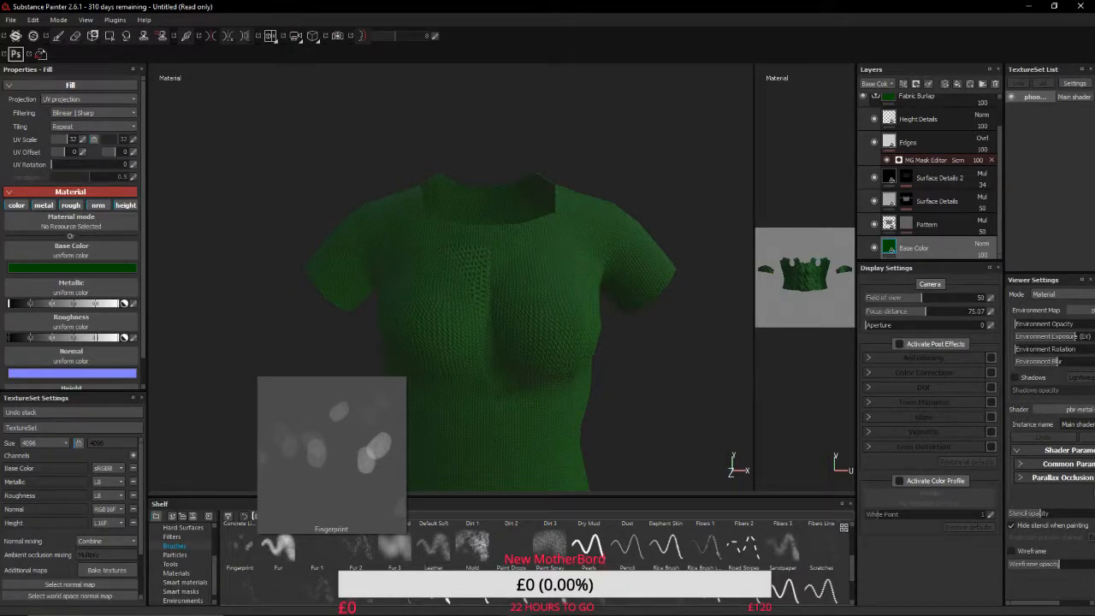
{"action": "scroll", "coordinate": [537, 552], "scroll_direction": "up", "scroll_amount": 3}
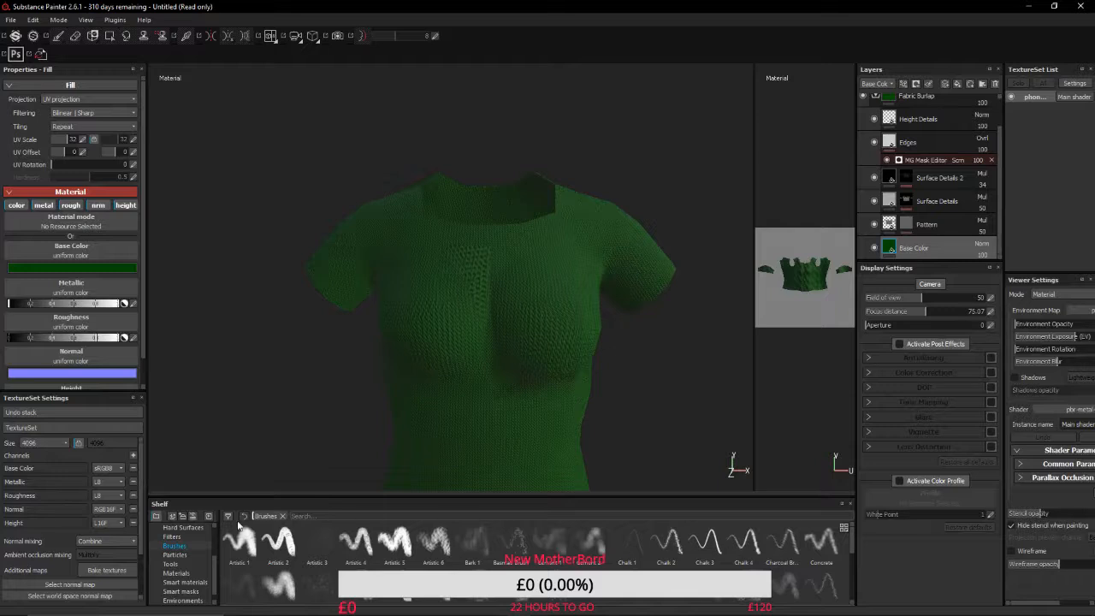
{"action": "left_click", "coordinate": [173, 536]}
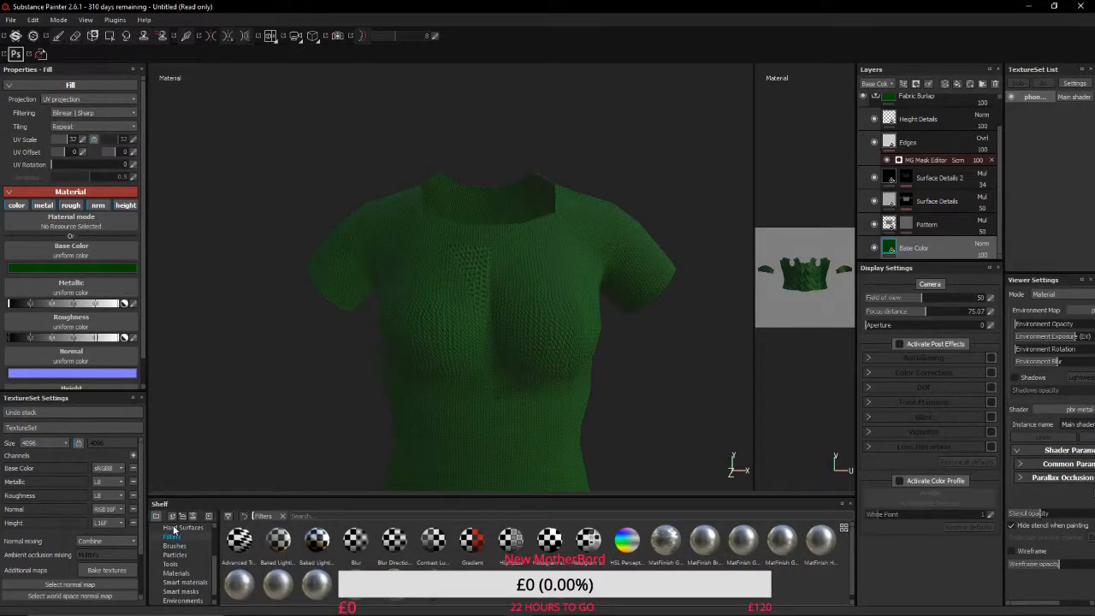
{"action": "left_click", "coordinate": [174, 529]}
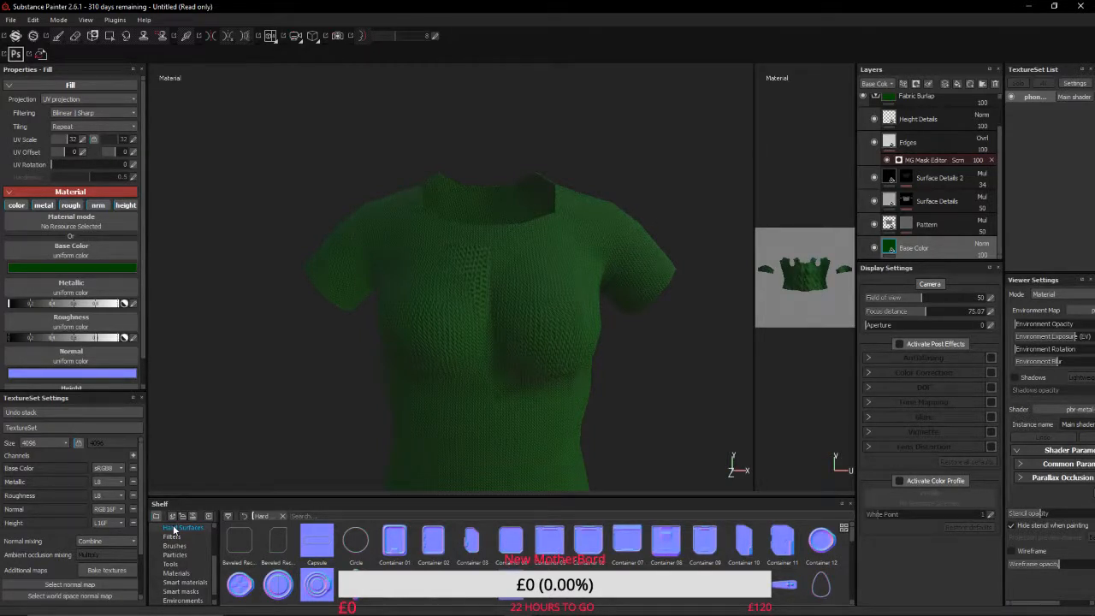
{"action": "scroll", "coordinate": [401, 598], "scroll_direction": "down", "scroll_amount": 5}
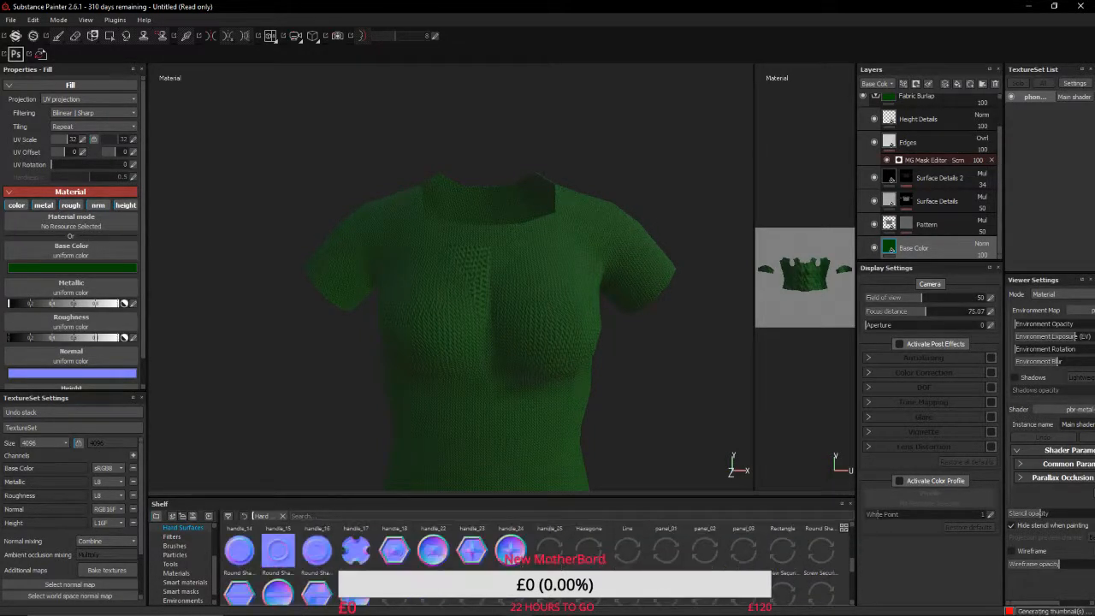
{"action": "scroll", "coordinate": [514, 556], "scroll_direction": "up", "scroll_amount": 5}
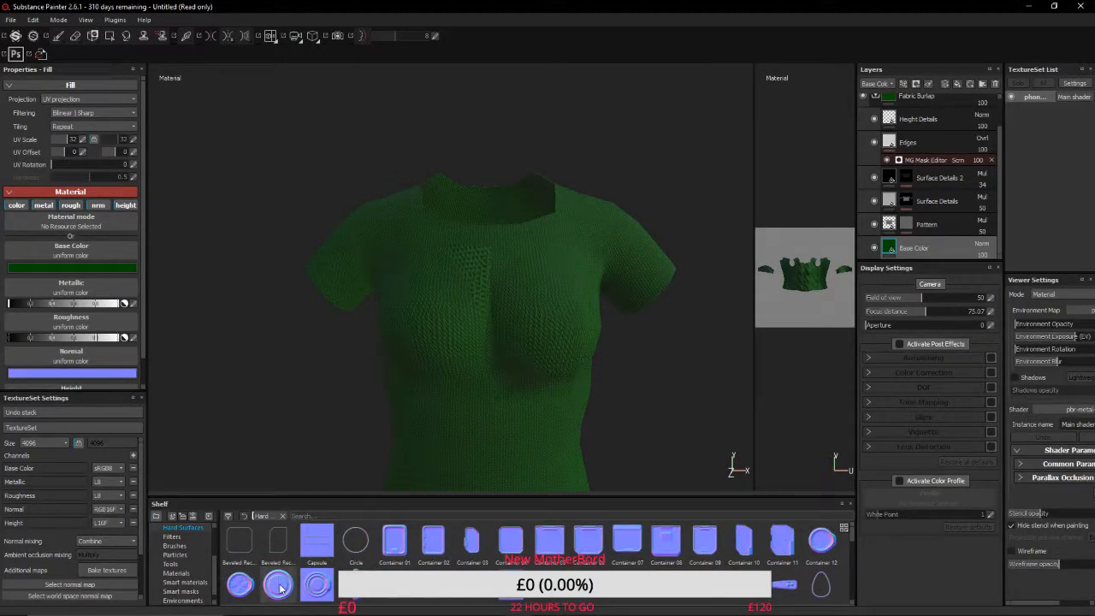
Select Layer 1 above the Fabric Burlap group for painting.
{"action": "scroll", "coordinate": [284, 590], "scroll_direction": "up", "scroll_amount": 1}
{"action": "scroll", "coordinate": [478, 264], "scroll_direction": "up", "scroll_amount": 5}
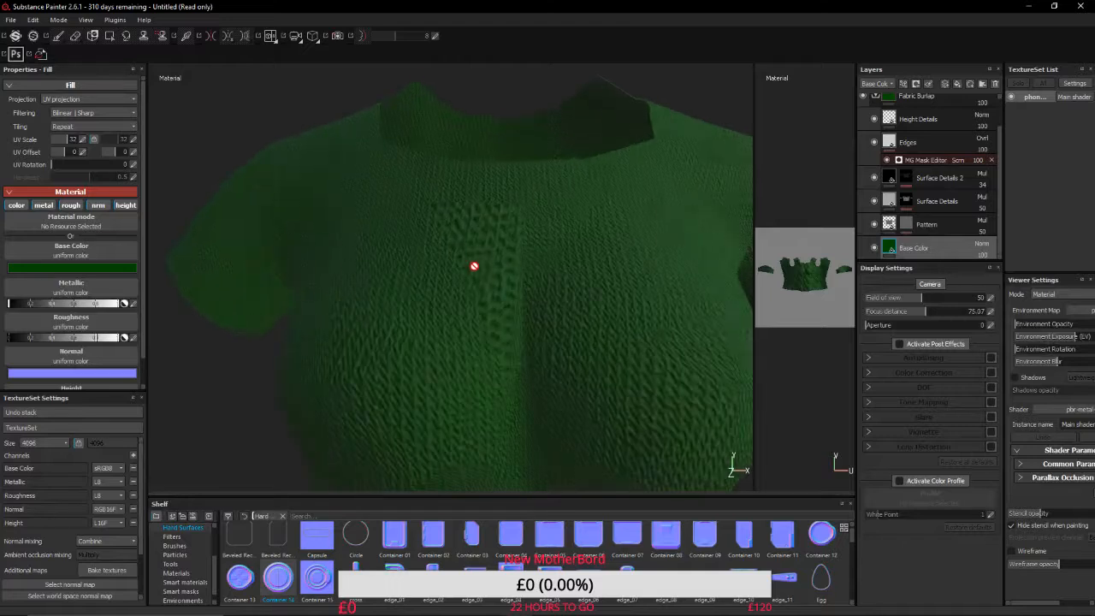
{"action": "scroll", "coordinate": [532, 220], "scroll_direction": "down", "scroll_amount": 2}
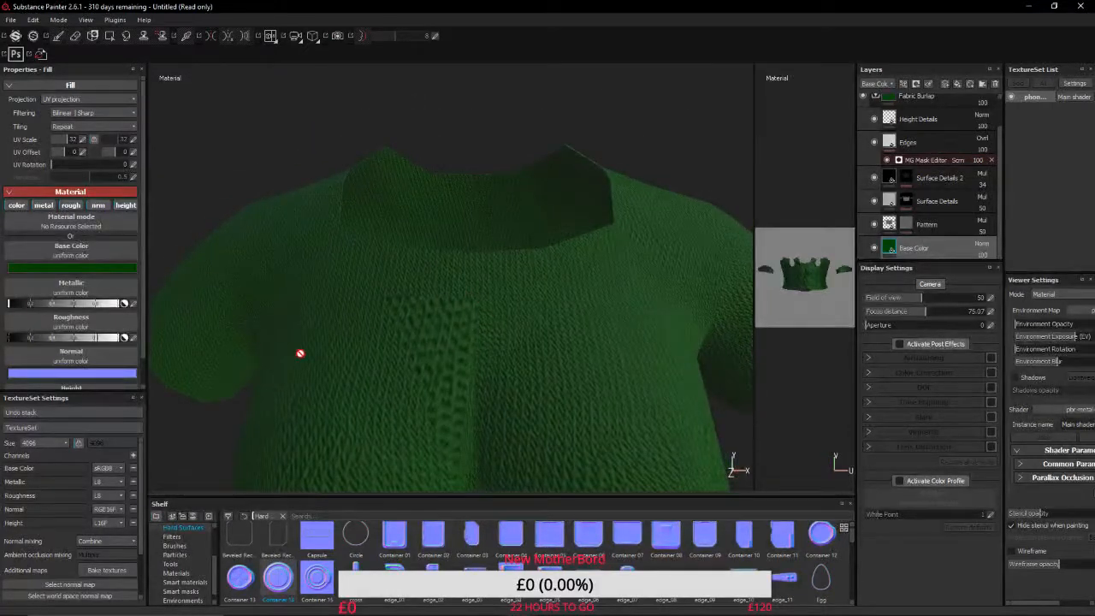
{"action": "scroll", "coordinate": [905, 192], "scroll_direction": "up", "scroll_amount": 2}
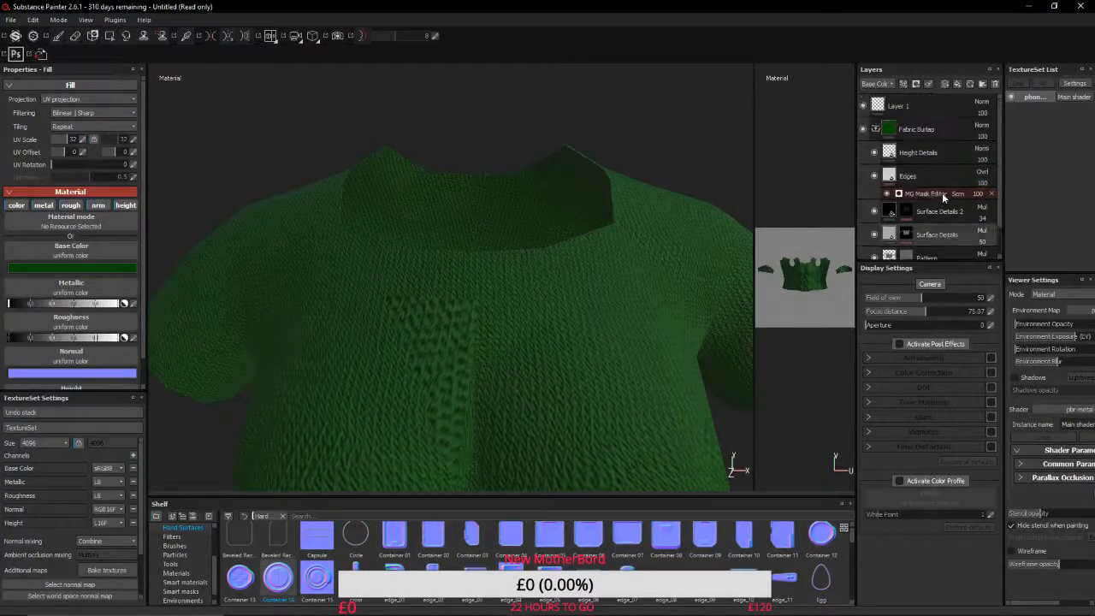
{"action": "left_click", "coordinate": [925, 108]}
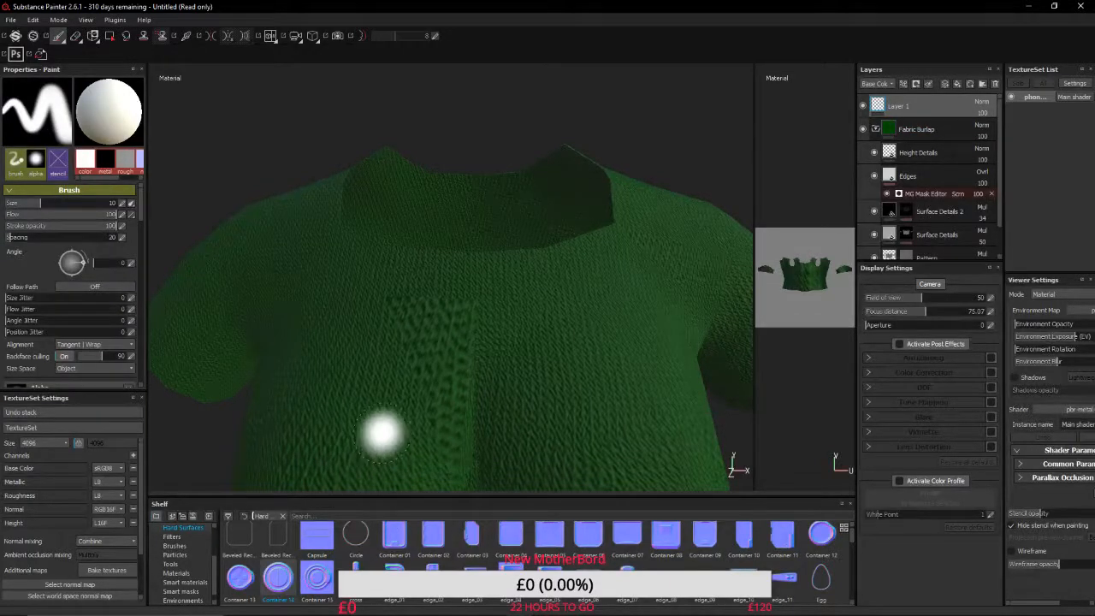
Try a white dab, and a vertical stroke with Container 14 picked, below the neckline on Layer 1, undoing both.
{"action": "left_click", "coordinate": [478, 274]}
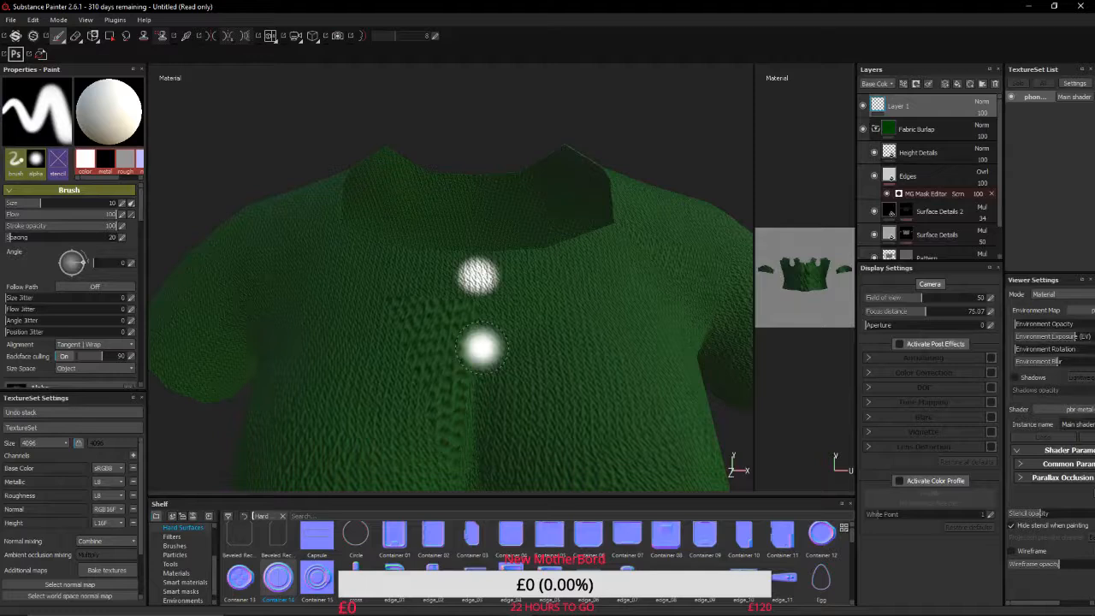
{"action": "key", "text": "ctrl+z"}
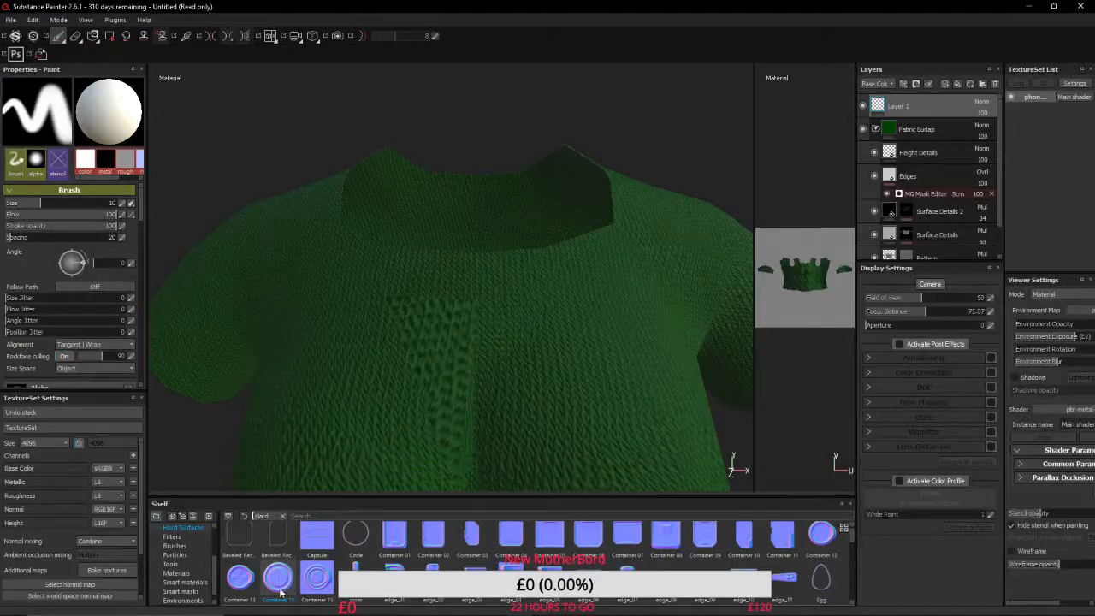
{"action": "mouse_move", "coordinate": [279, 581]}
{"action": "left_mouse_down"}
{"action": "mouse_move", "coordinate": [498, 317]}
{"action": "mouse_move", "coordinate": [478, 291]}
{"action": "mouse_move", "coordinate": [961, 229]}
{"action": "mouse_move", "coordinate": [933, 96]}
{"action": "mouse_move", "coordinate": [1030, 171]}
{"action": "mouse_move", "coordinate": [35, 146]}
{"action": "mouse_move", "coordinate": [114, 175]}
{"action": "mouse_move", "coordinate": [116, 132]}
{"action": "mouse_move", "coordinate": [272, 549]}
{"action": "left_mouse_up"}
{"action": "right_click", "coordinate": [282, 582]}
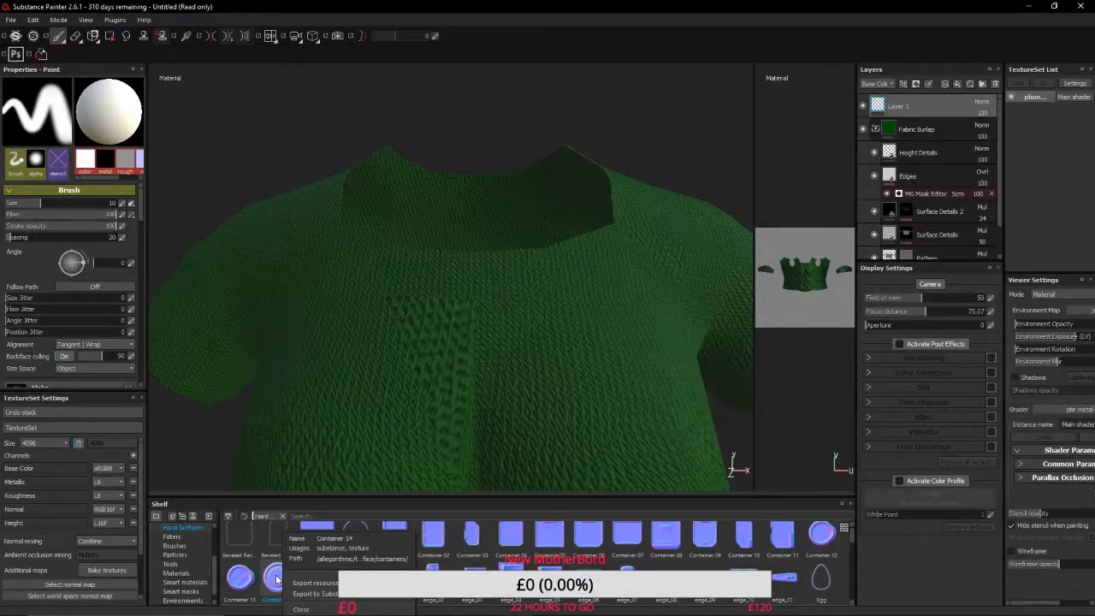
{"action": "left_click", "coordinate": [270, 583]}
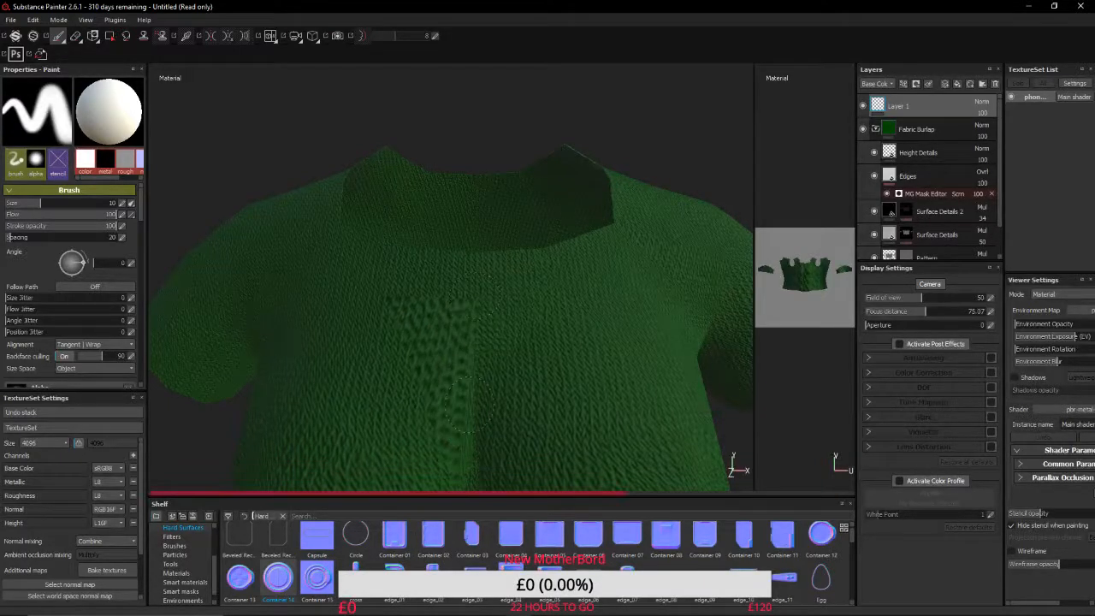
{"action": "left_click_drag", "start_coordinate": [471, 276], "coordinate": [469, 400]}
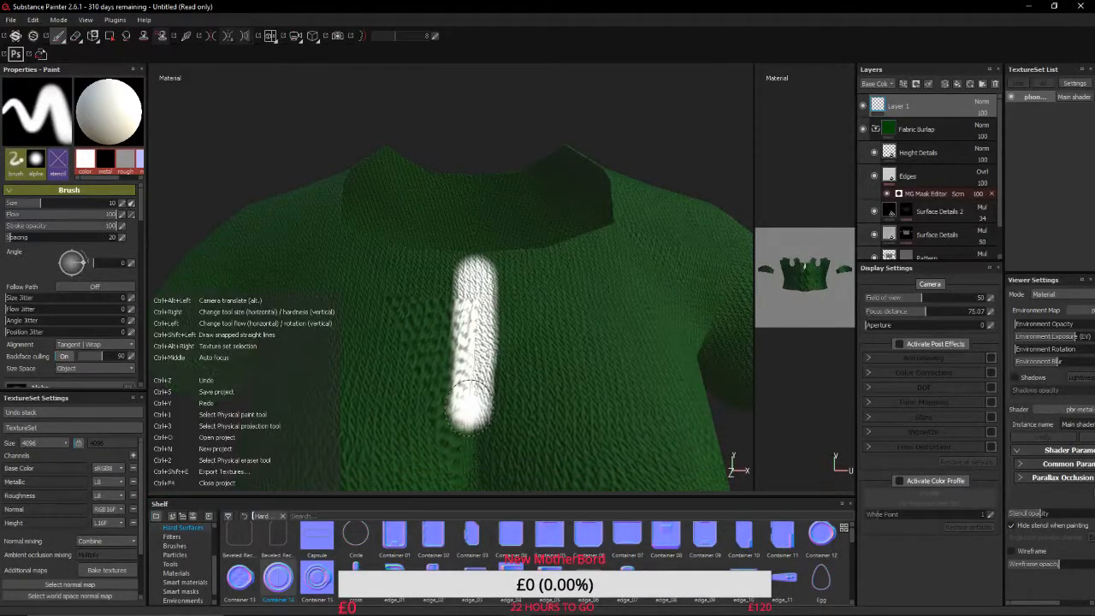
{"action": "key", "text": "ctrl+z"}
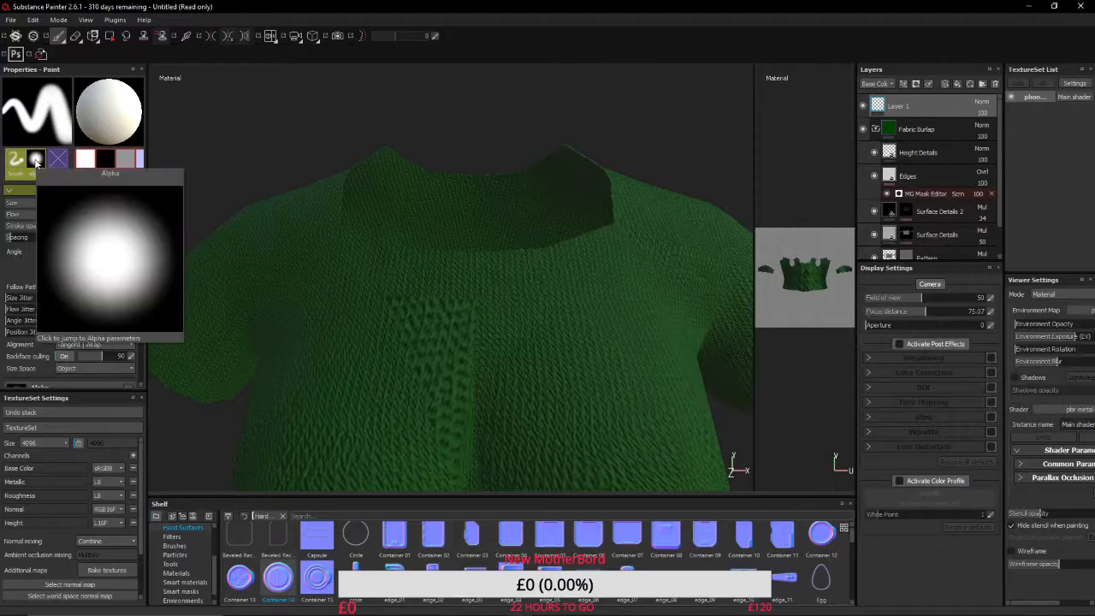
Look through the stencil's procedural and alpha resources, from dirt and grunge maps to shapes and signs, for detail suited to the top.
{"action": "left_click", "coordinate": [58, 161]}
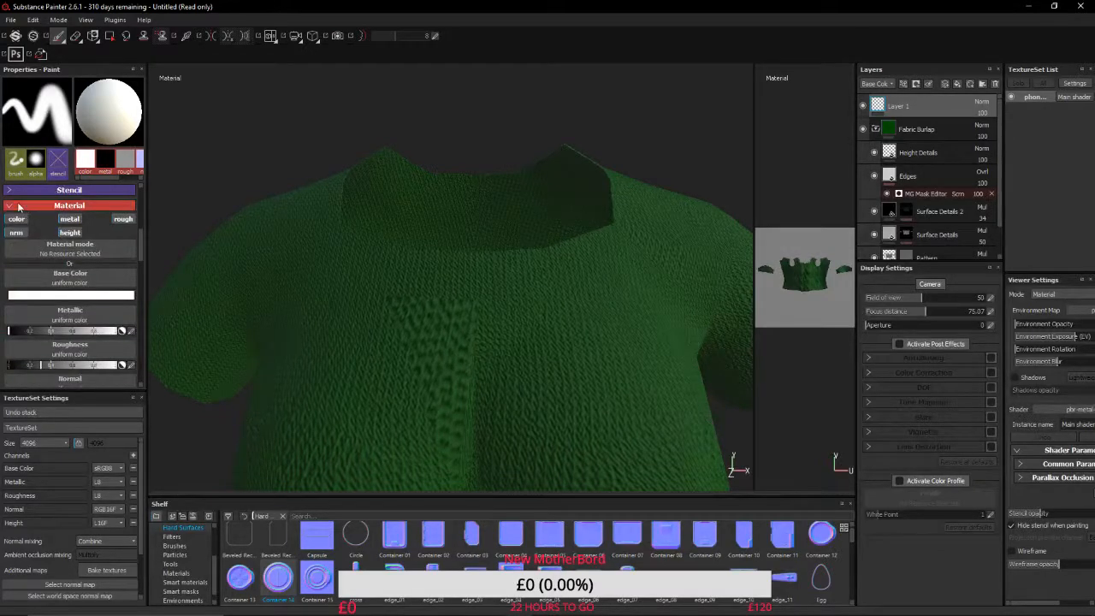
{"action": "left_click", "coordinate": [49, 212]}
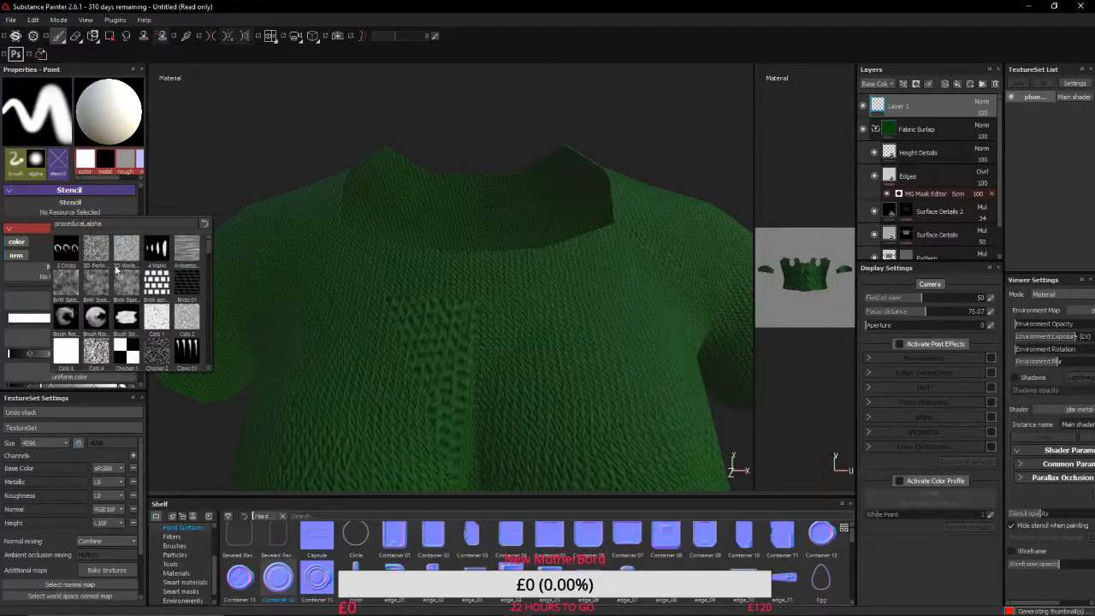
{"action": "scroll", "coordinate": [129, 310], "scroll_direction": "down", "scroll_amount": 3}
{"action": "scroll", "coordinate": [129, 310], "scroll_direction": "down", "scroll_amount": 6}
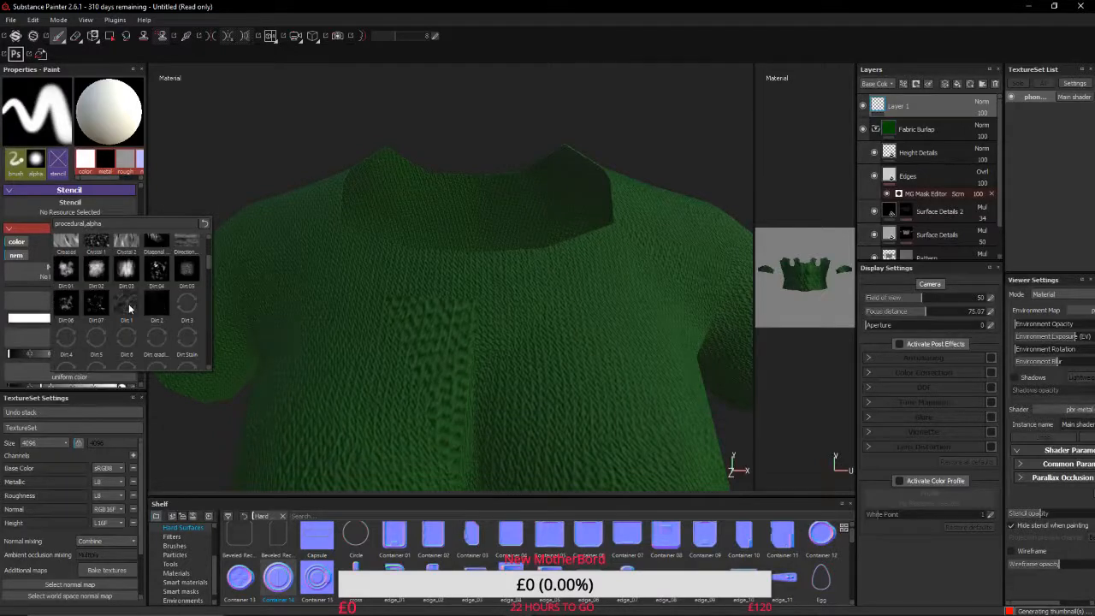
{"action": "scroll", "coordinate": [129, 310], "scroll_direction": "down", "scroll_amount": 3}
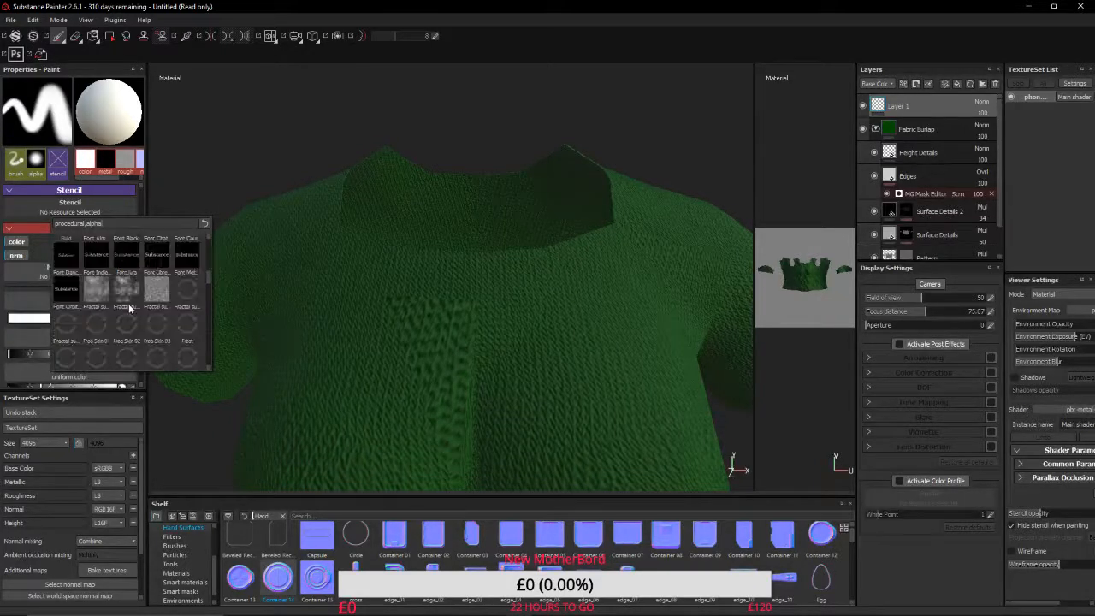
{"action": "scroll", "coordinate": [129, 310], "scroll_direction": "down", "scroll_amount": 3}
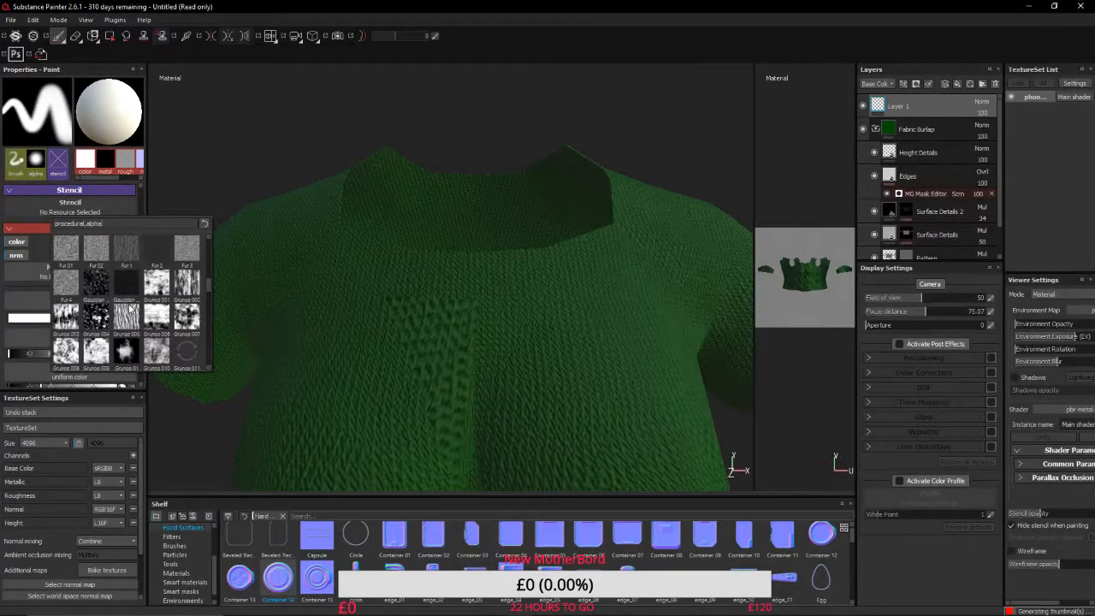
{"action": "scroll", "coordinate": [129, 310], "scroll_direction": "down", "scroll_amount": 3}
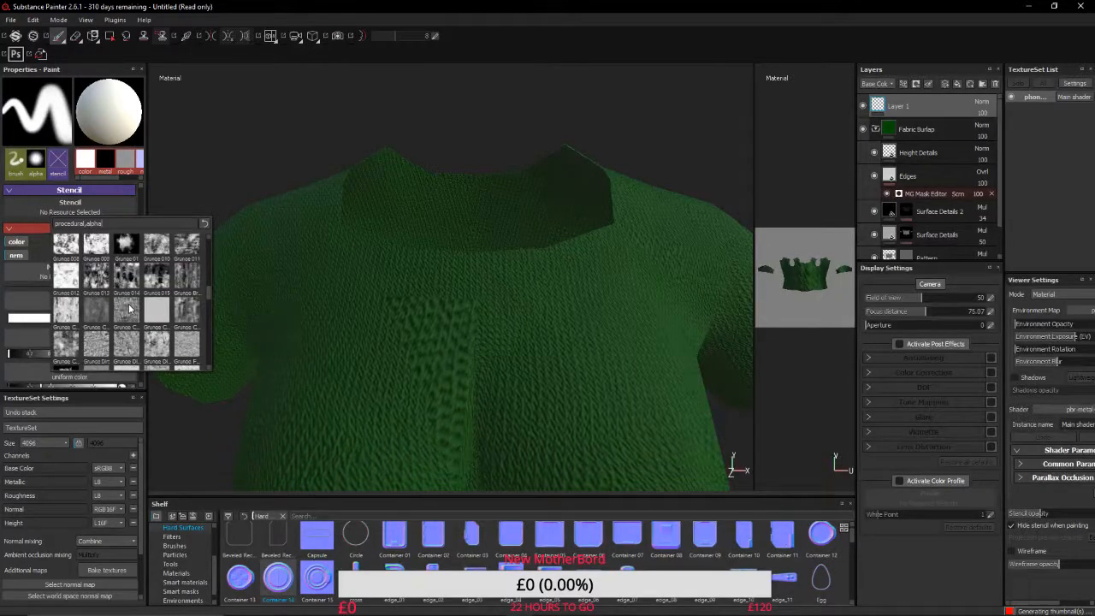
{"action": "scroll", "coordinate": [129, 310], "scroll_direction": "down", "scroll_amount": 3}
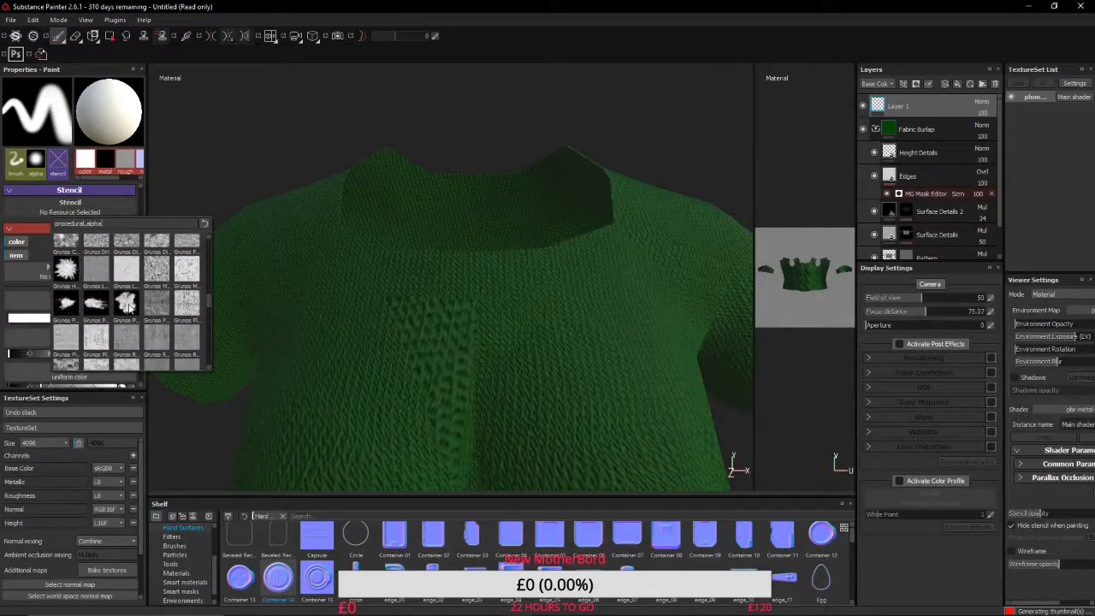
{"action": "scroll", "coordinate": [129, 308], "scroll_direction": "down", "scroll_amount": 3}
{"action": "scroll", "coordinate": [129, 308], "scroll_direction": "down", "scroll_amount": 3}
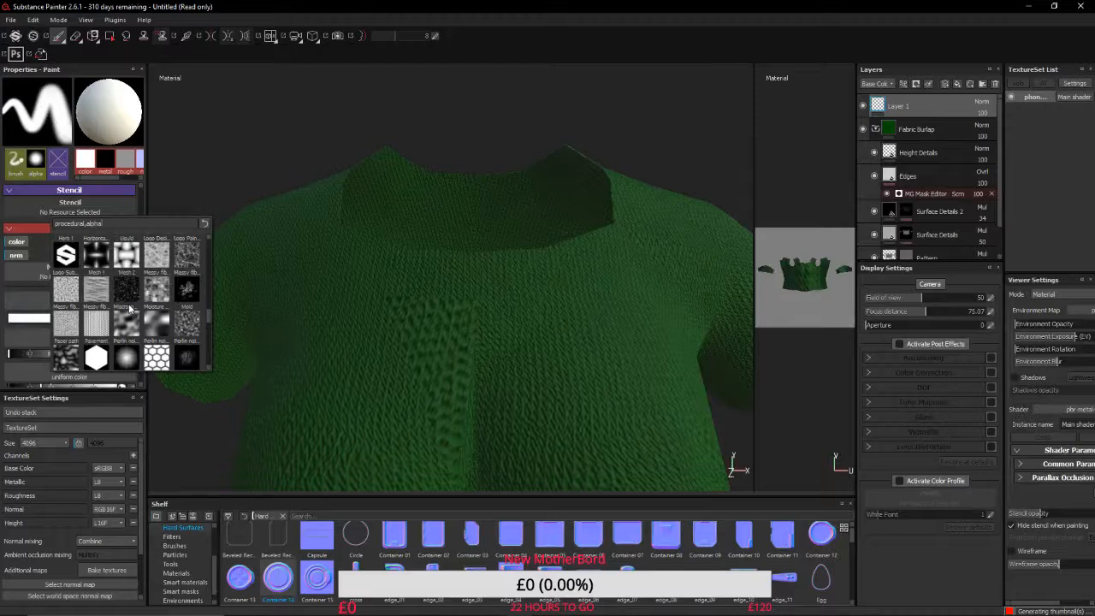
{"action": "scroll", "coordinate": [129, 308], "scroll_direction": "down", "scroll_amount": 3}
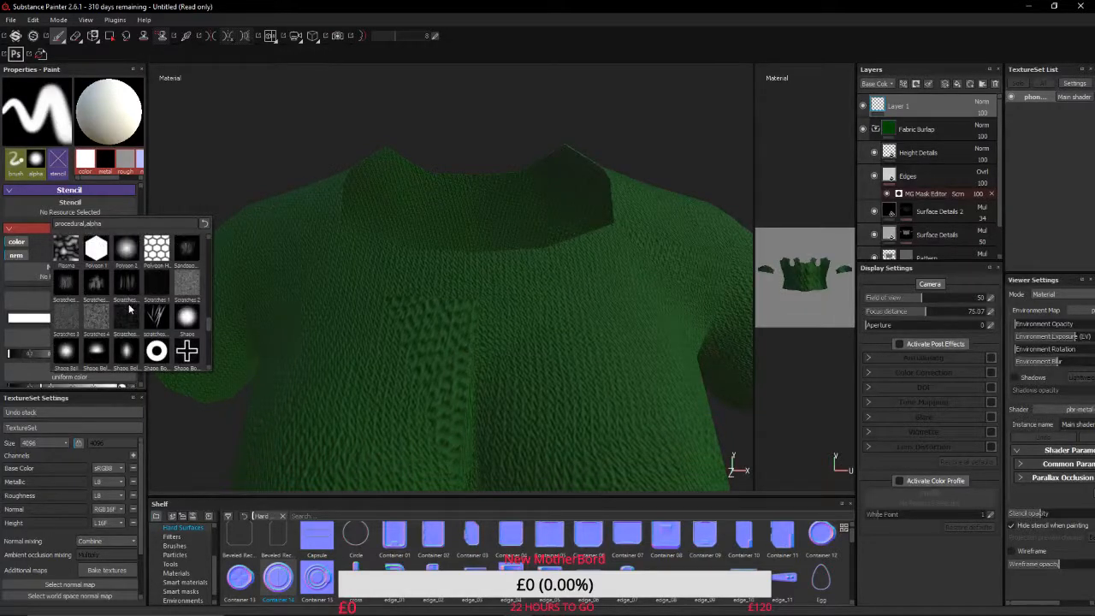
{"action": "scroll", "coordinate": [129, 310], "scroll_direction": "down", "scroll_amount": 3}
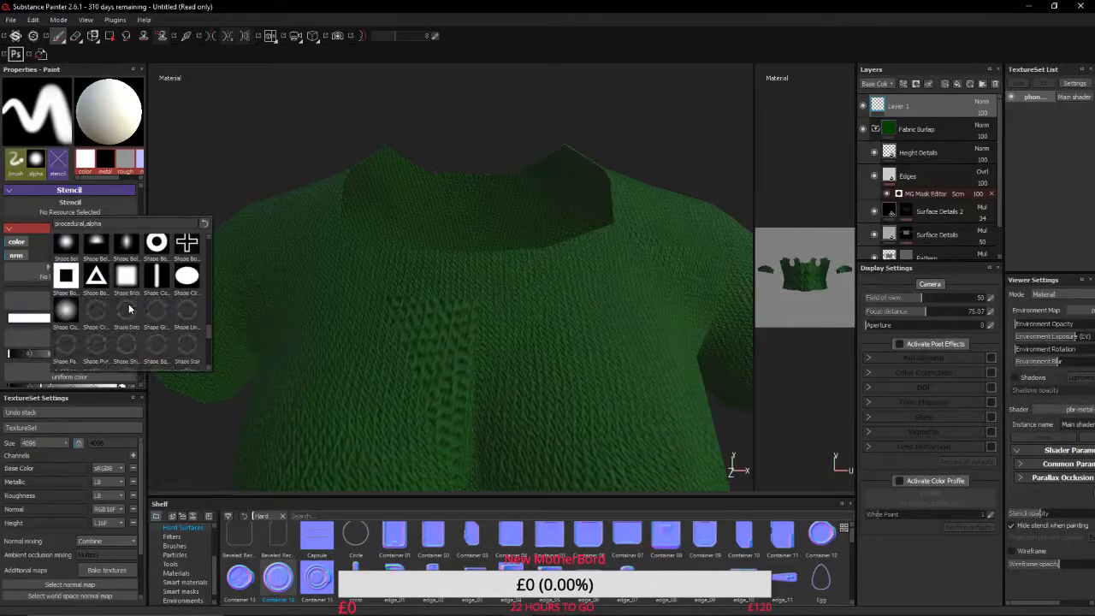
{"action": "scroll", "coordinate": [129, 310], "scroll_direction": "down", "scroll_amount": 3}
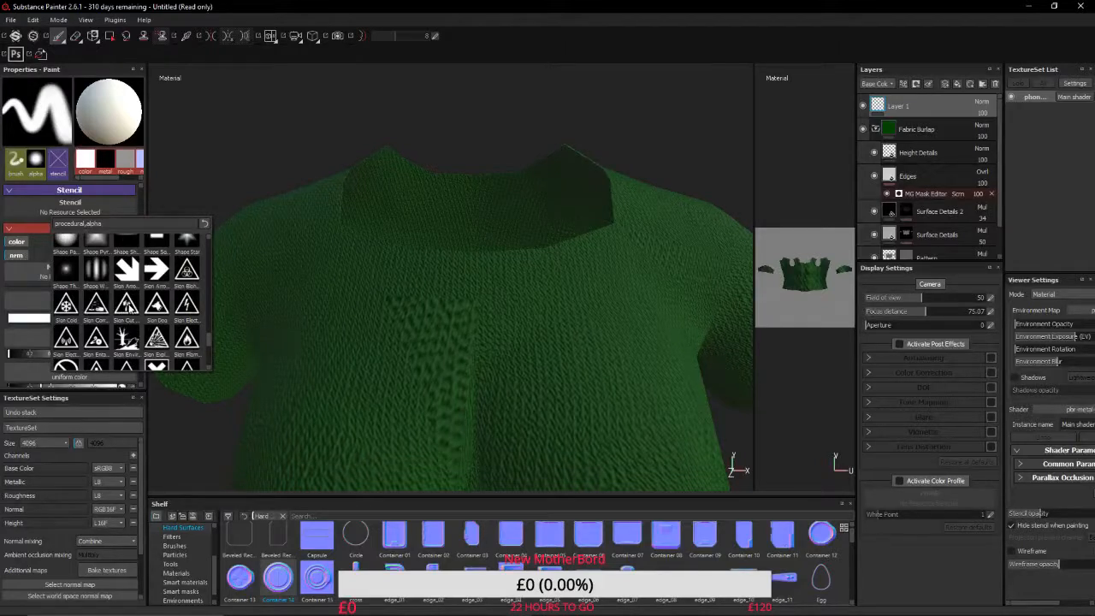
{"action": "scroll", "coordinate": [129, 310], "scroll_direction": "down", "scroll_amount": 5}
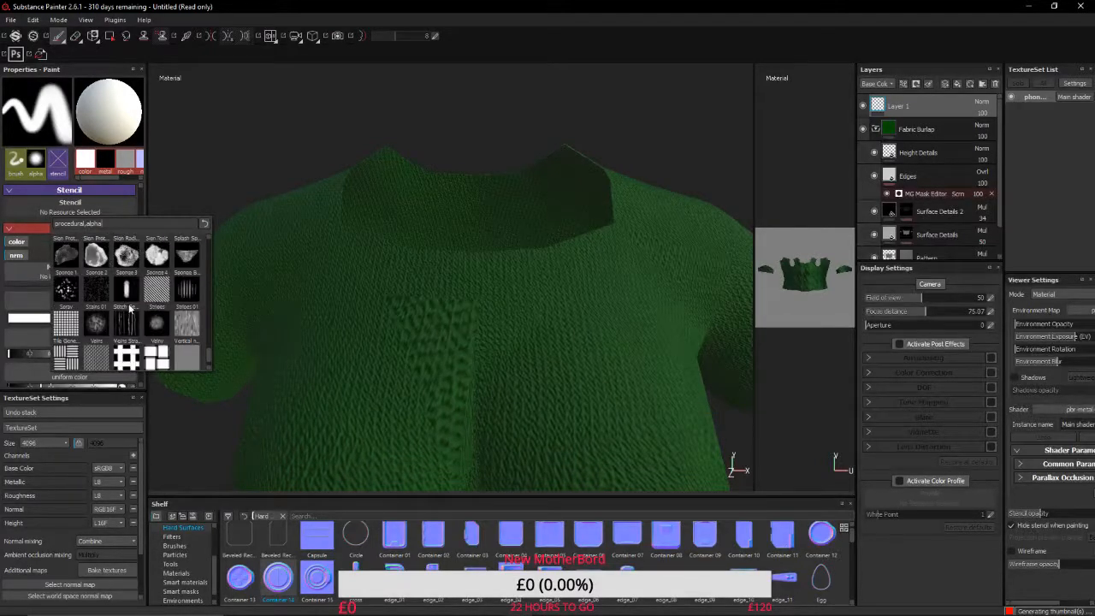
{"action": "scroll", "coordinate": [129, 310], "scroll_direction": "down", "scroll_amount": 2}
{"action": "scroll", "coordinate": [129, 310], "scroll_direction": "up", "scroll_amount": 15}
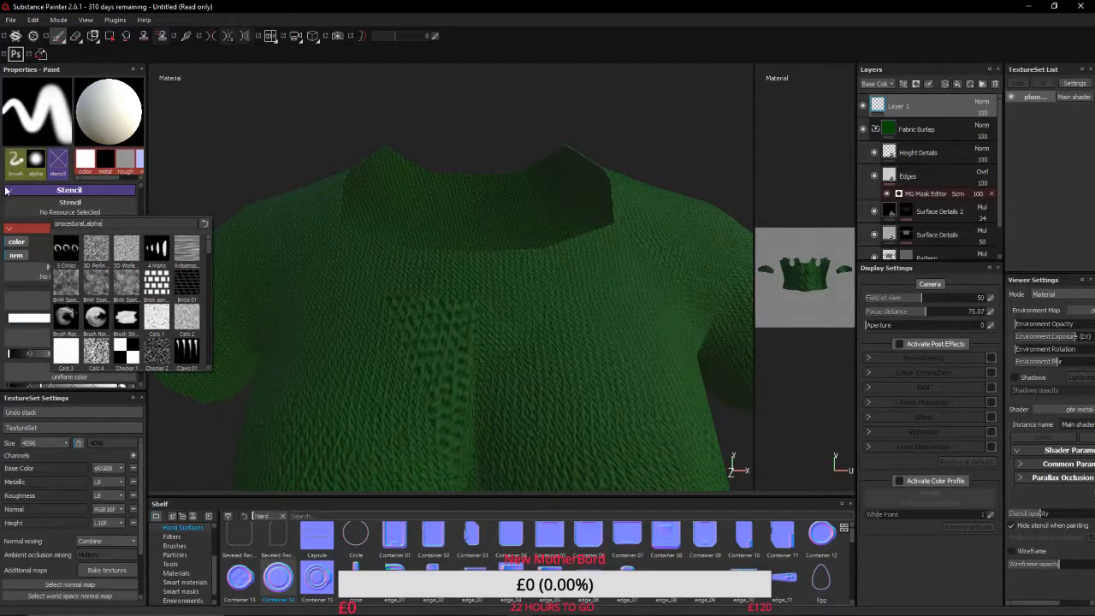
Look through the brush's alpha shapes and review the brush, stencil and material settings.
{"action": "left_click", "coordinate": [41, 165]}
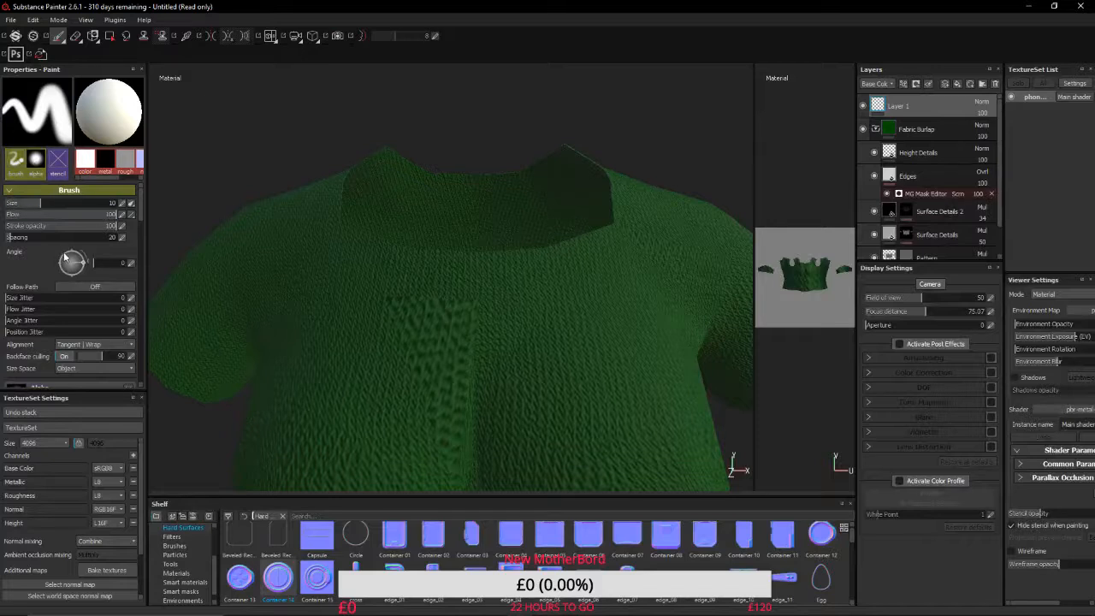
{"action": "scroll", "coordinate": [63, 251], "scroll_direction": "down", "scroll_amount": 1}
{"action": "left_click", "coordinate": [62, 365]}
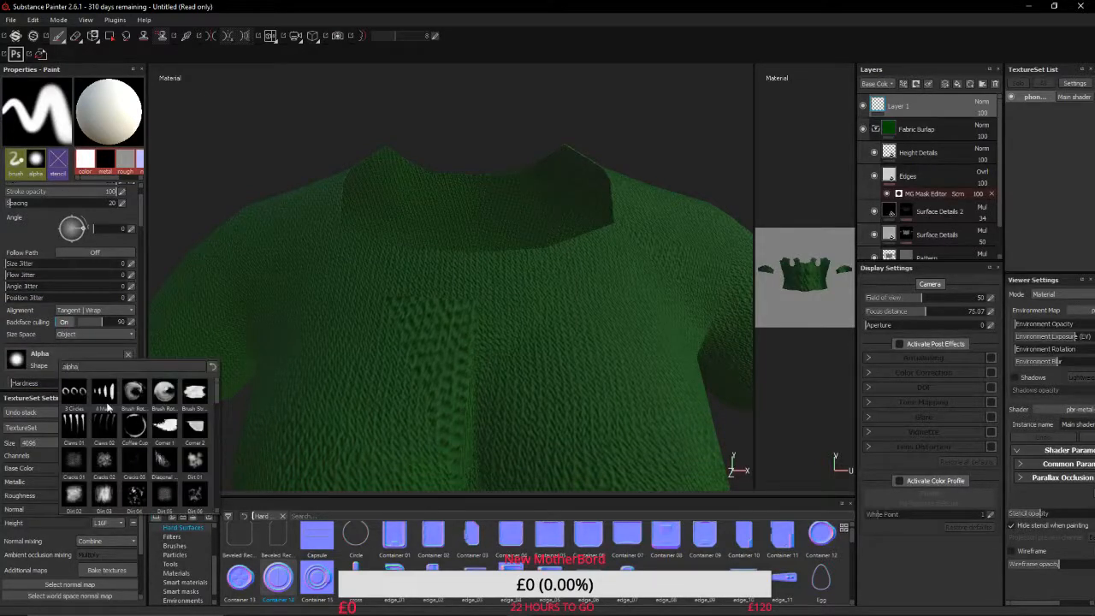
{"action": "scroll", "coordinate": [147, 436], "scroll_direction": "down", "scroll_amount": 3}
{"action": "scroll", "coordinate": [147, 437], "scroll_direction": "down", "scroll_amount": 12}
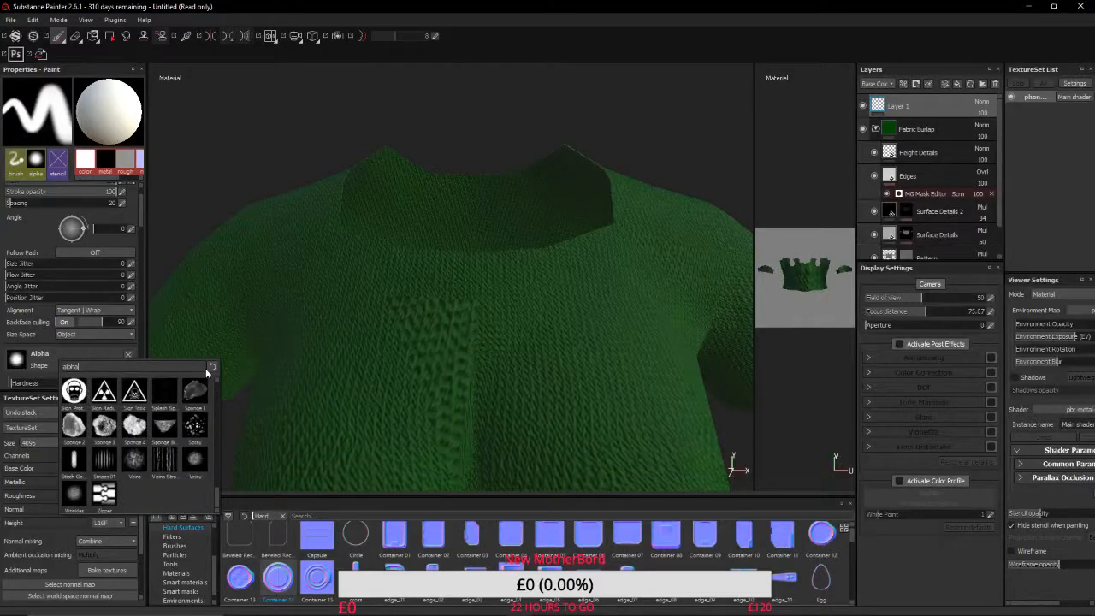
{"action": "left_click", "coordinate": [15, 161]}
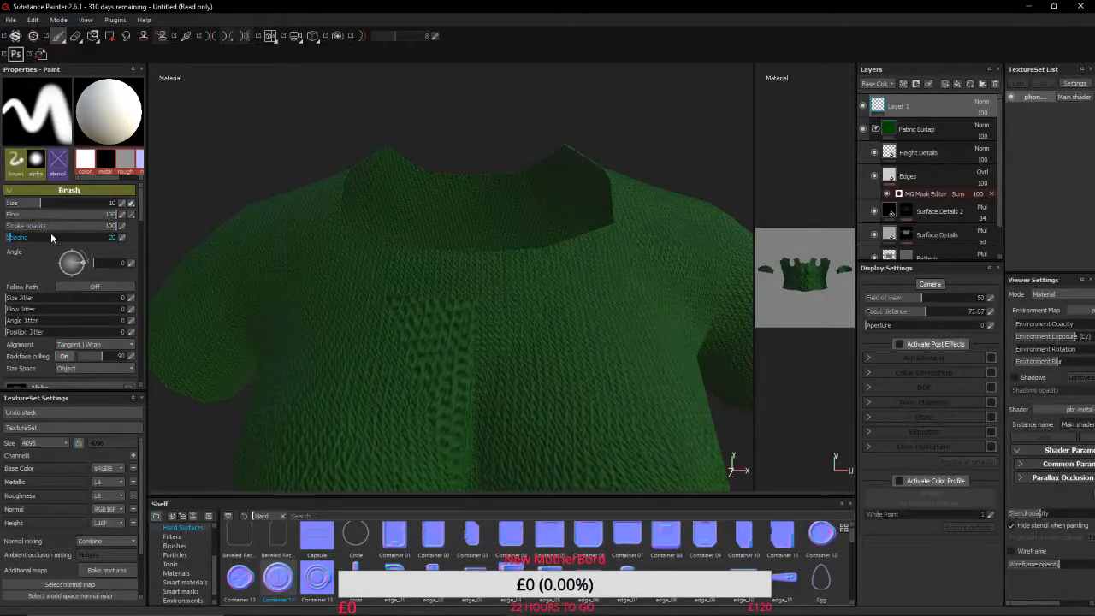
{"action": "scroll", "coordinate": [51, 233], "scroll_direction": "down", "scroll_amount": 5}
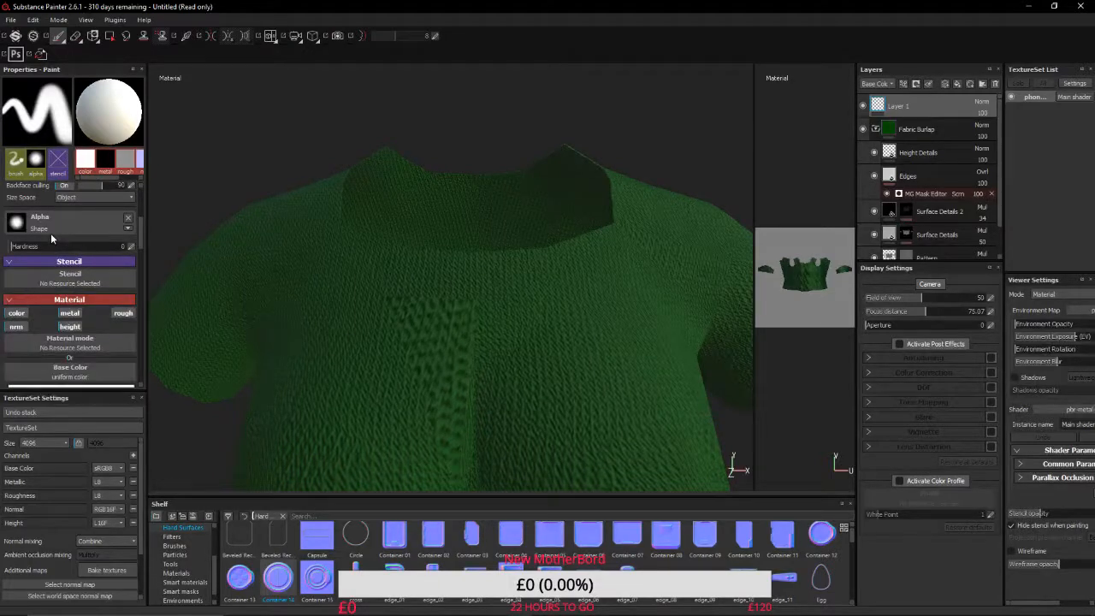
{"action": "scroll", "coordinate": [50, 238], "scroll_direction": "down", "scroll_amount": 1}
{"action": "scroll", "coordinate": [50, 233], "scroll_direction": "up", "scroll_amount": 6}
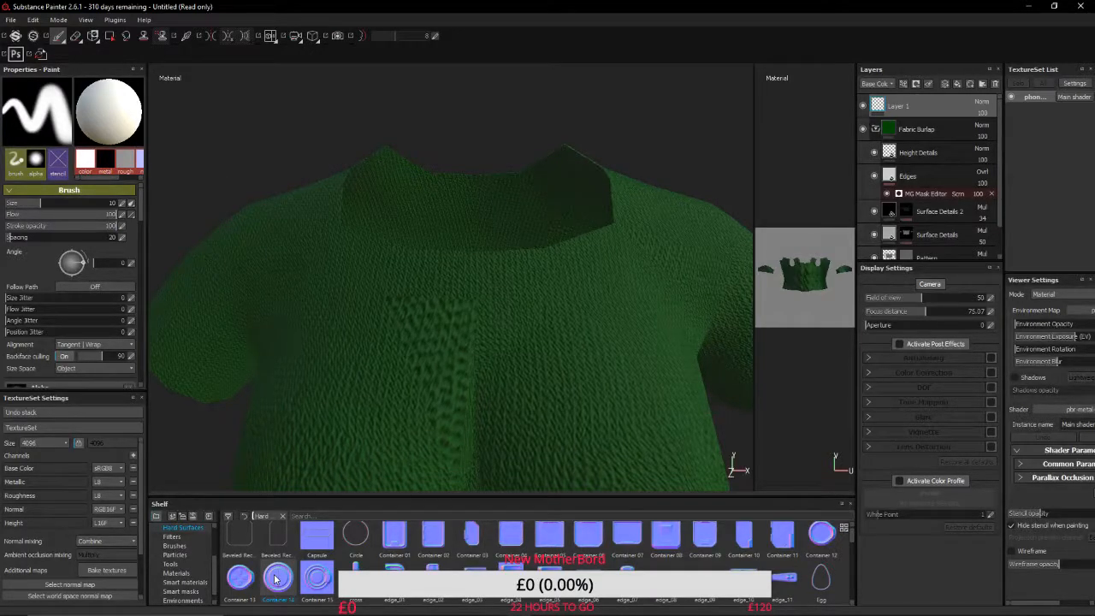
Examine the shelf's Hard Surfaces, Textures, Procedurals and Grunges resources for detail to put on the top.
{"action": "scroll", "coordinate": [275, 579], "scroll_direction": "down", "scroll_amount": 3}
{"action": "scroll", "coordinate": [274, 579], "scroll_direction": "down", "scroll_amount": 5}
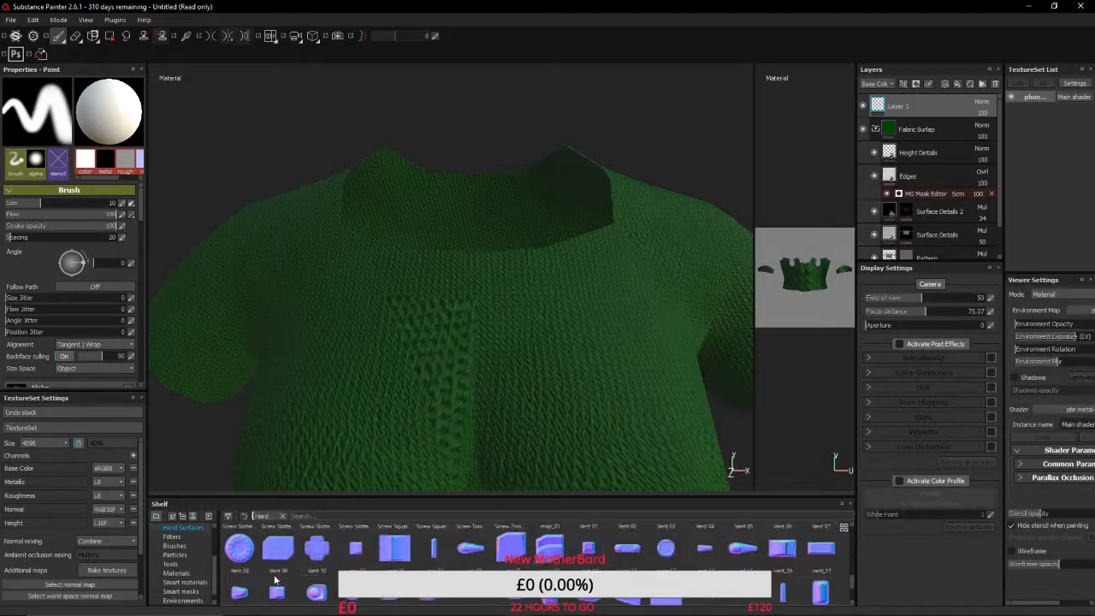
{"action": "scroll", "coordinate": [275, 579], "scroll_direction": "up", "scroll_amount": 10}
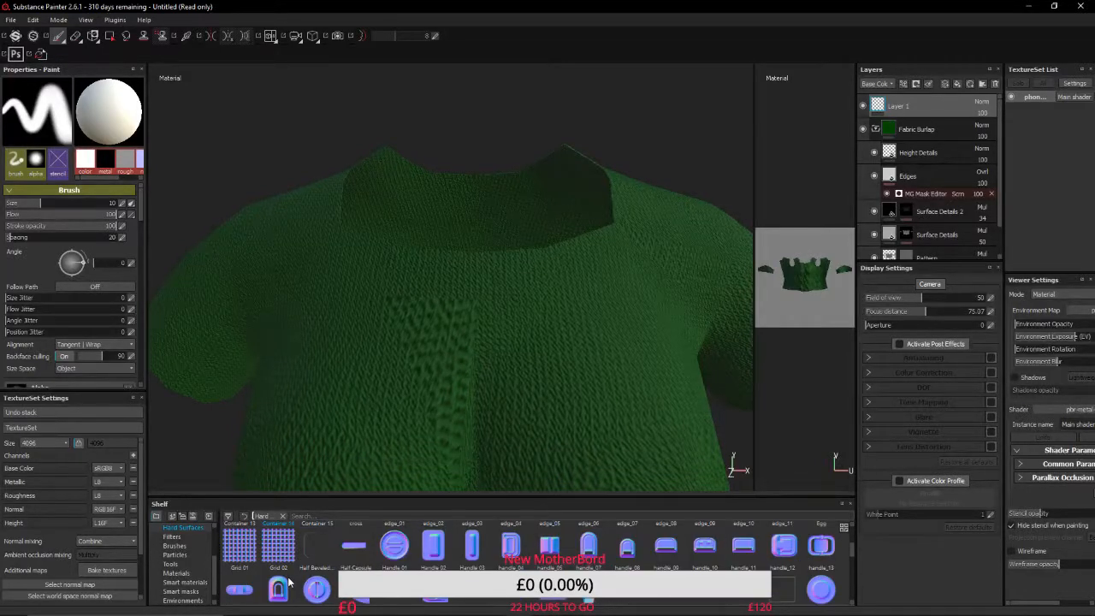
{"action": "left_click_drag", "start_coordinate": [282, 589], "coordinate": [356, 412]}
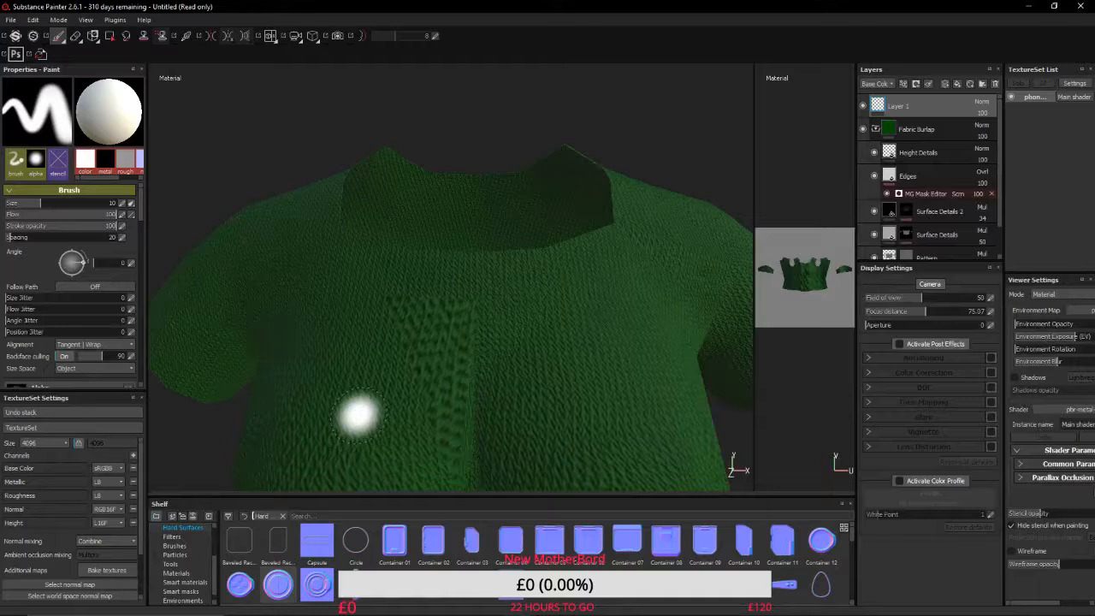
{"action": "scroll", "coordinate": [190, 561], "scroll_direction": "up", "scroll_amount": 1}
{"action": "left_click", "coordinate": [175, 546]}
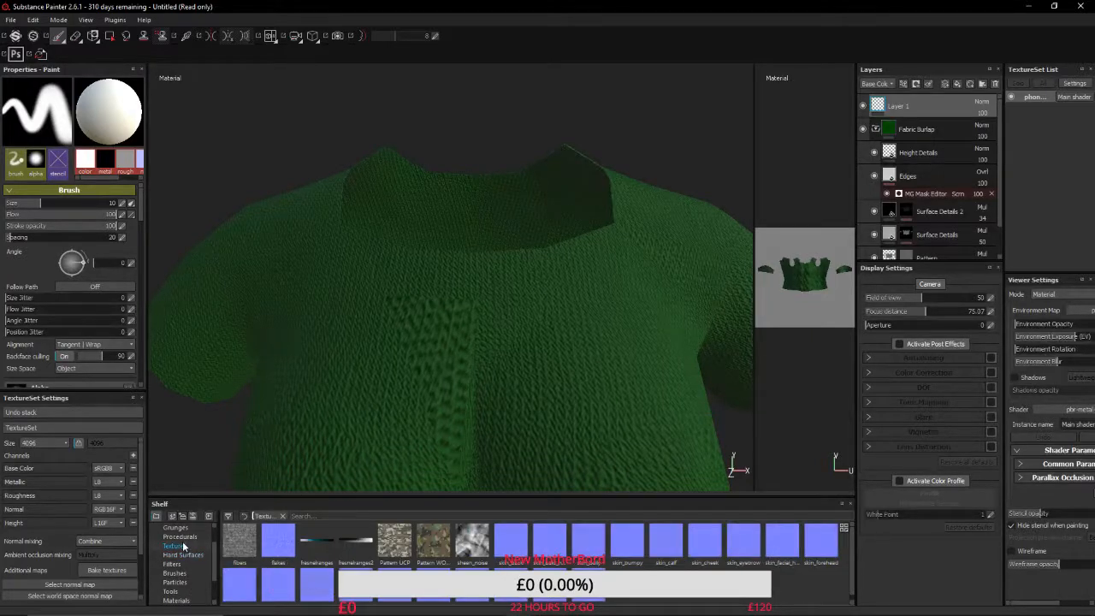
{"action": "left_click", "coordinate": [182, 537]}
{"action": "scroll", "coordinate": [182, 537], "scroll_direction": "up", "scroll_amount": 1}
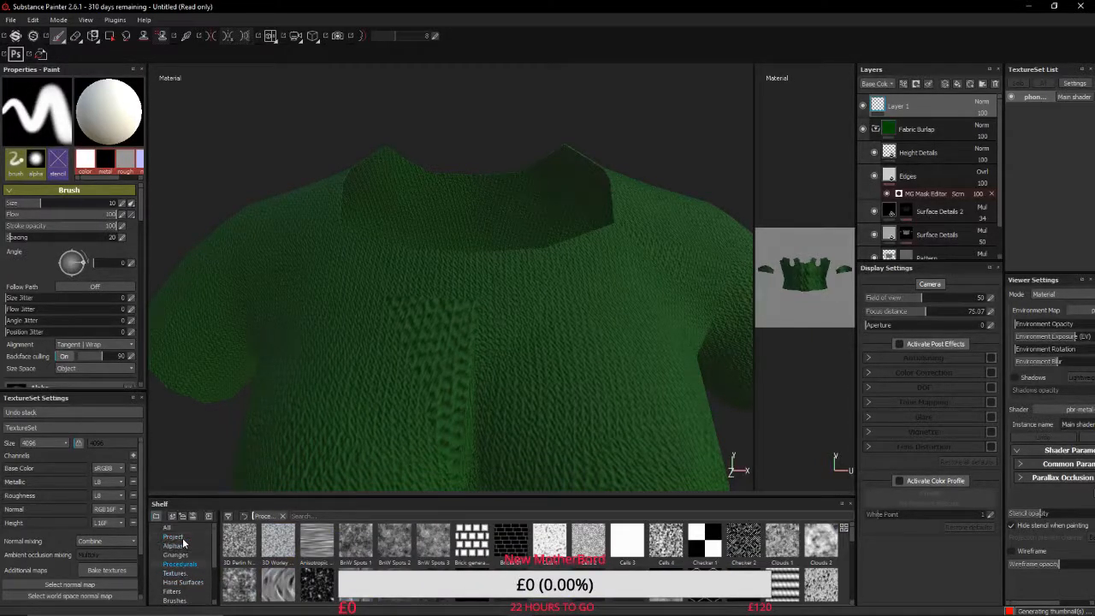
{"action": "left_click", "coordinate": [181, 545]}
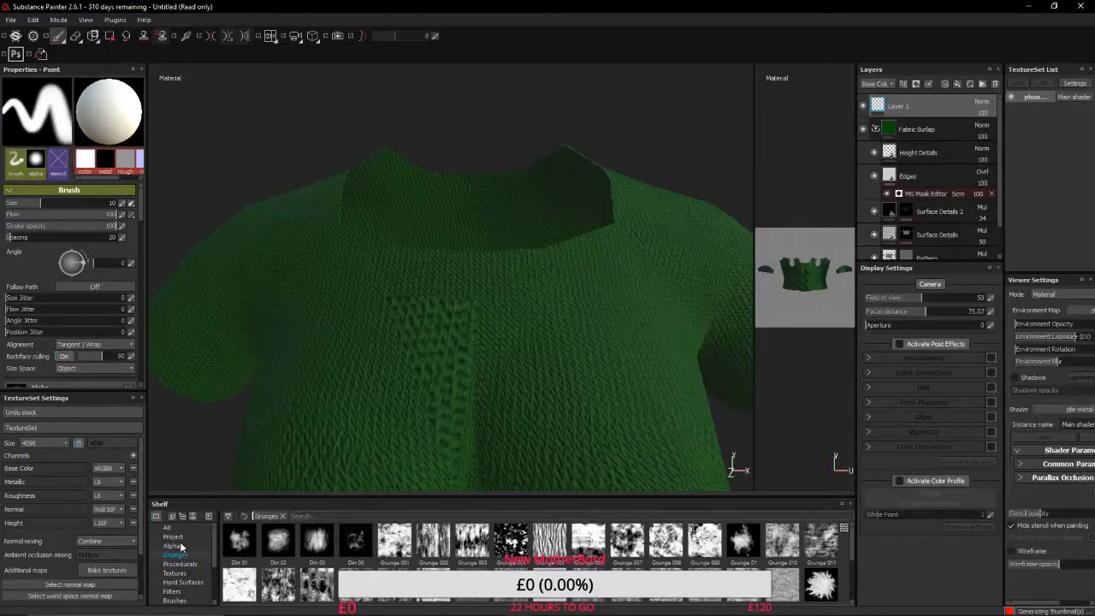
{"action": "left_click", "coordinate": [180, 530]}
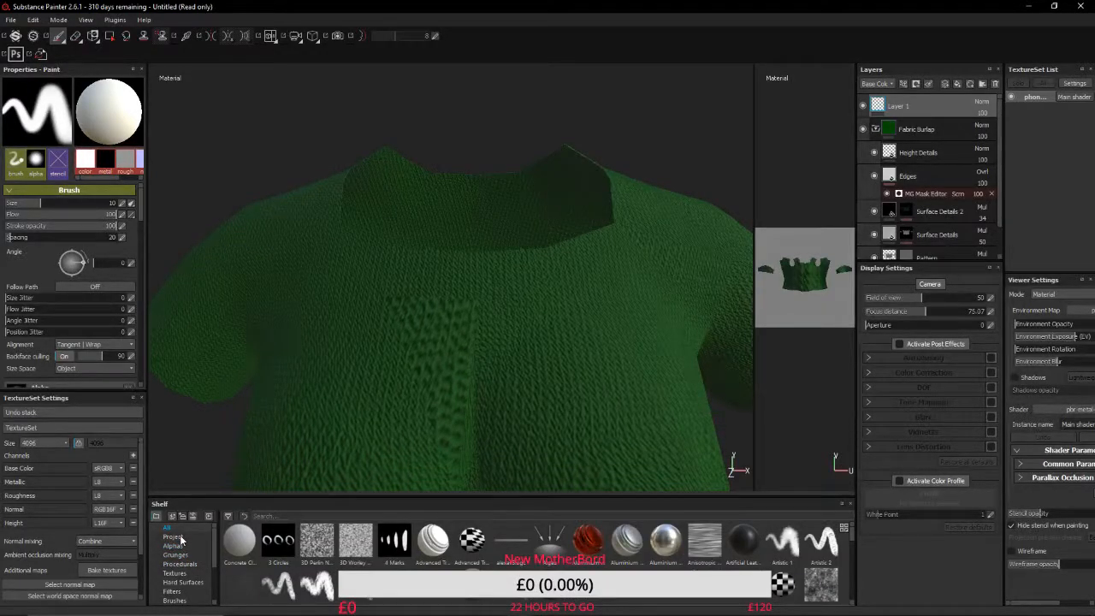
Examine the shelf's Environments, Smart masks, Smart materials and Materials for something usable on the top.
{"action": "scroll", "coordinate": [180, 539], "scroll_direction": "down", "scroll_amount": 3}
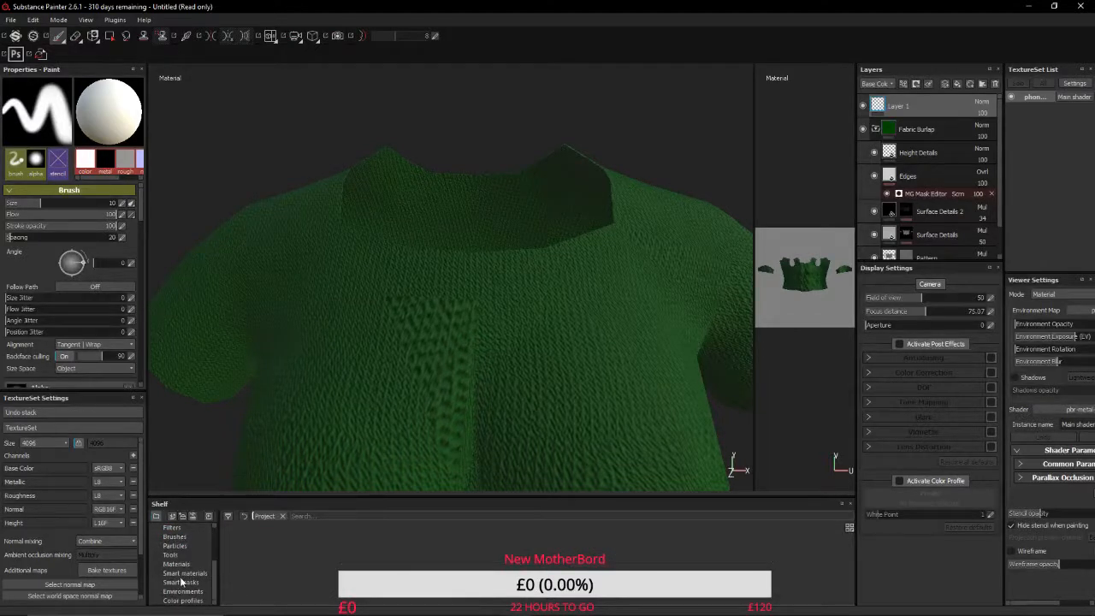
{"action": "left_click", "coordinate": [181, 600]}
{"action": "left_click", "coordinate": [181, 594]}
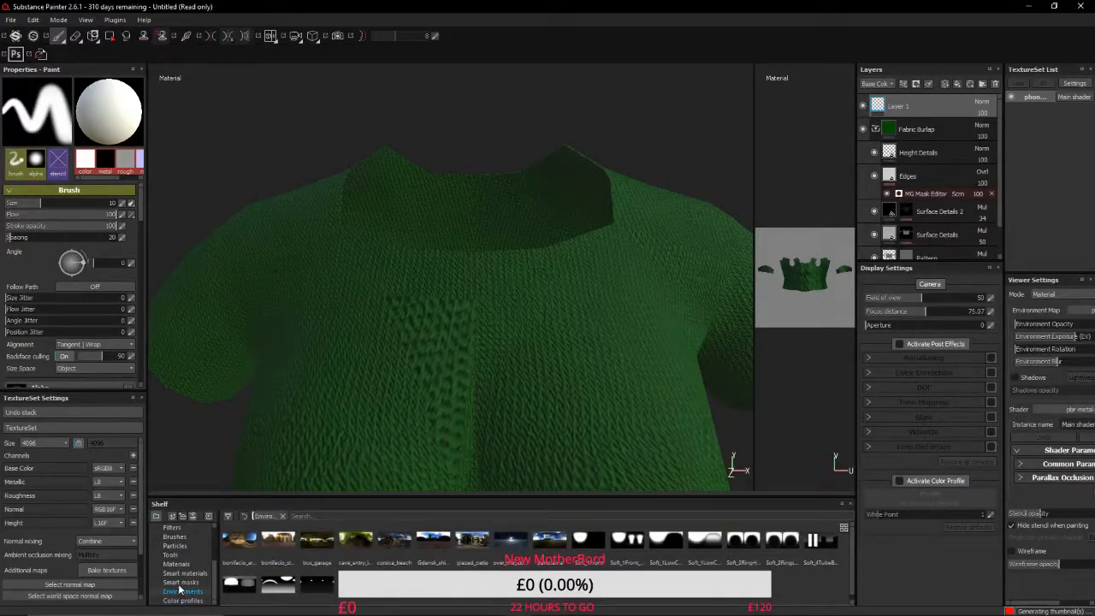
{"action": "left_click", "coordinate": [180, 582]}
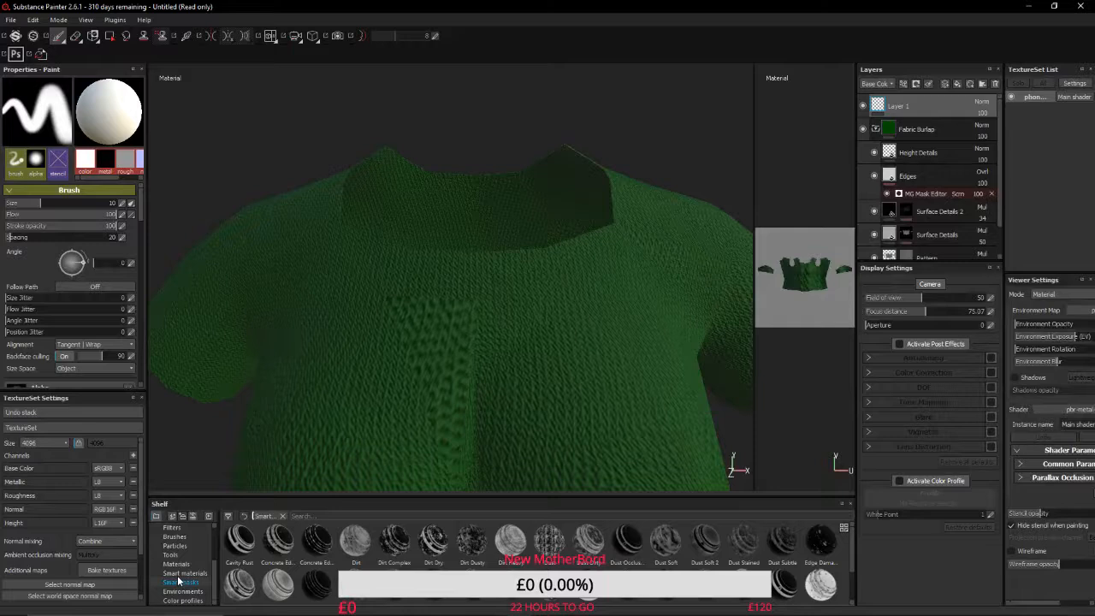
{"action": "left_click", "coordinate": [179, 577]}
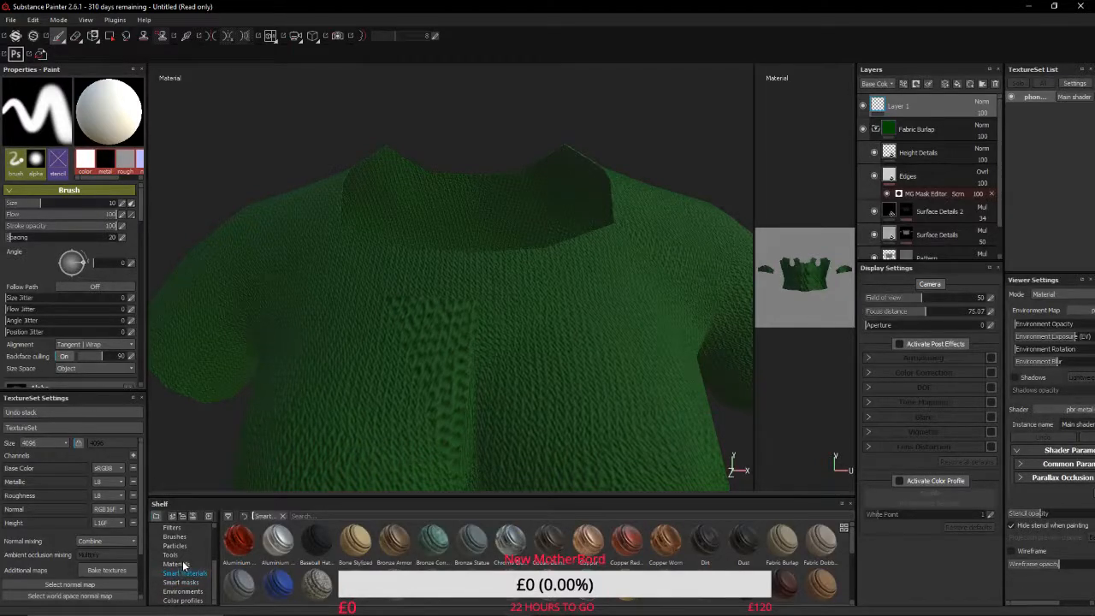
{"action": "left_click", "coordinate": [177, 564]}
Pick the Zipper tool preset for painting on Layer 1 and adjust its brush angle just below the neckline.
{"action": "left_click", "coordinate": [192, 555]}
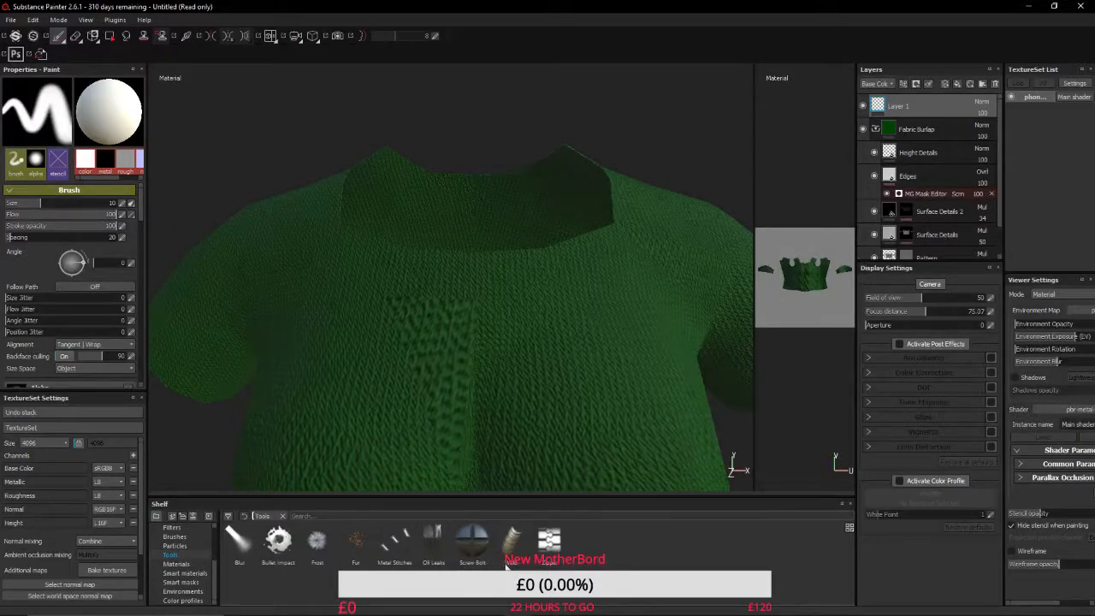
{"action": "left_click", "coordinate": [552, 548]}
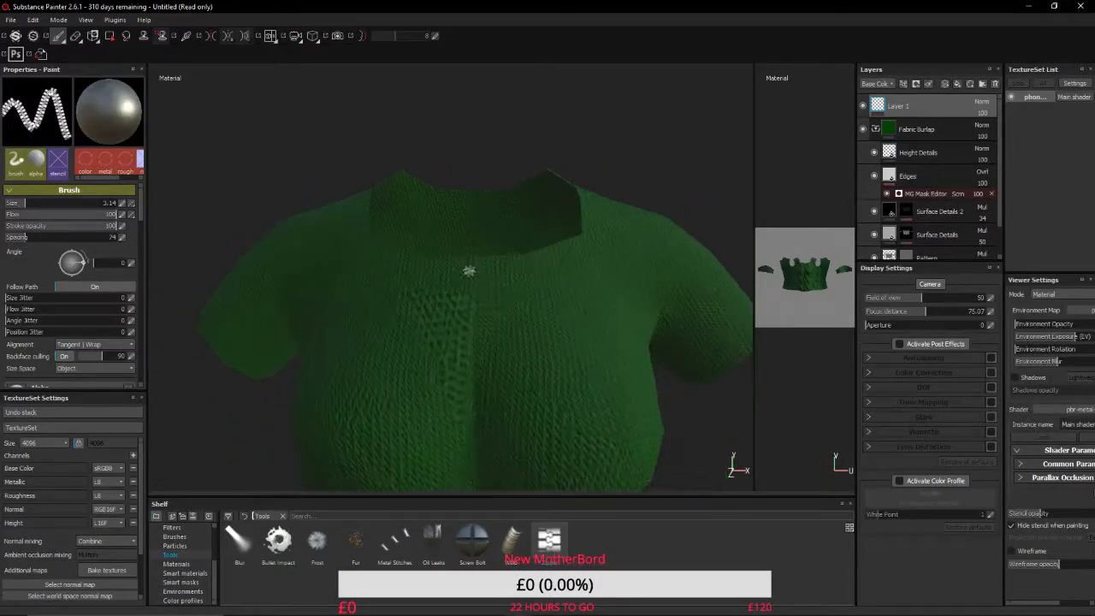
{"action": "scroll", "coordinate": [469, 271], "scroll_direction": "up", "scroll_amount": 5}
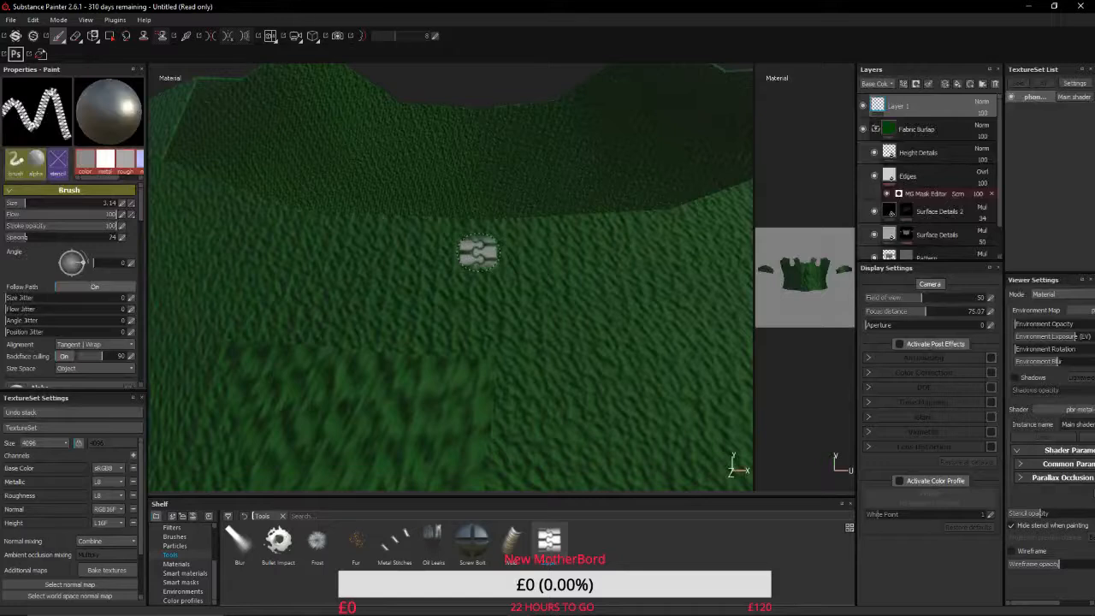
{"action": "mouse_move", "coordinate": [478, 252]}
{"action": "left_mouse_down", "text": "ctrl"}
{"action": "mouse_move", "coordinate": [479, 267]}
{"action": "mouse_move", "coordinate": [478, 254]}
{"action": "left_mouse_up", "text": "ctrl"}
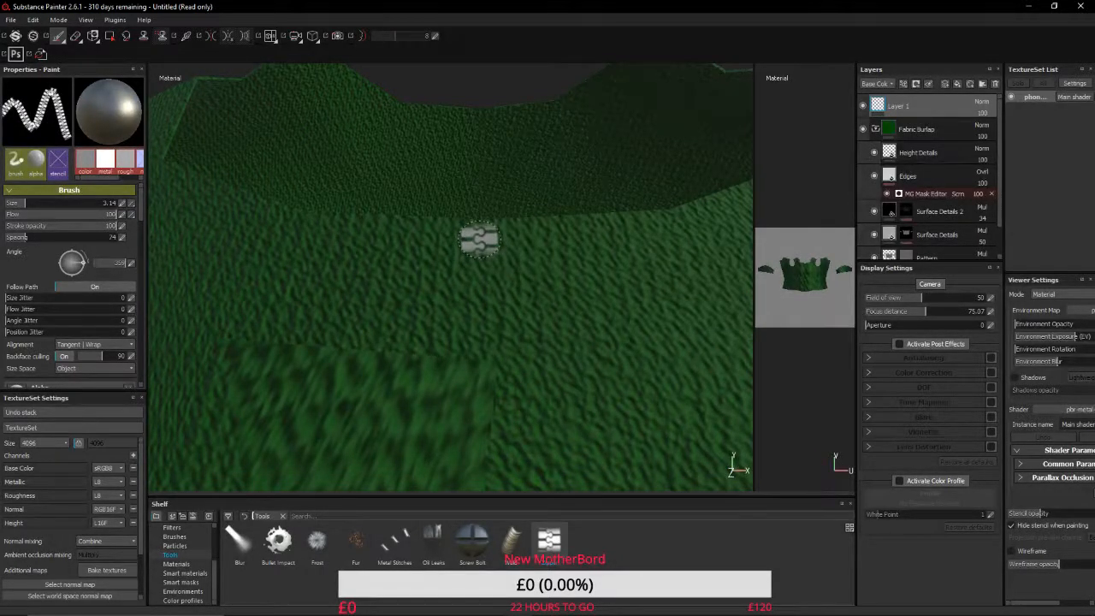
{"action": "scroll", "coordinate": [479, 239], "scroll_direction": "down", "scroll_amount": 5}
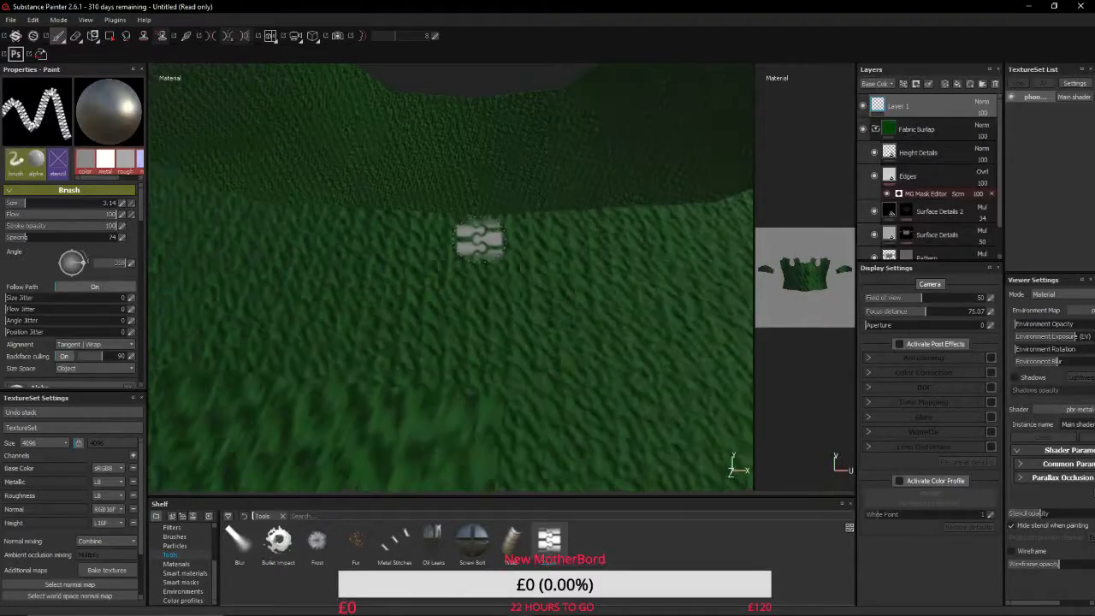
Paint a straight zipper line down the centre front of the top from just below the neckline to the hem.
{"action": "scroll", "coordinate": [479, 239], "scroll_direction": "down", "scroll_amount": 5}
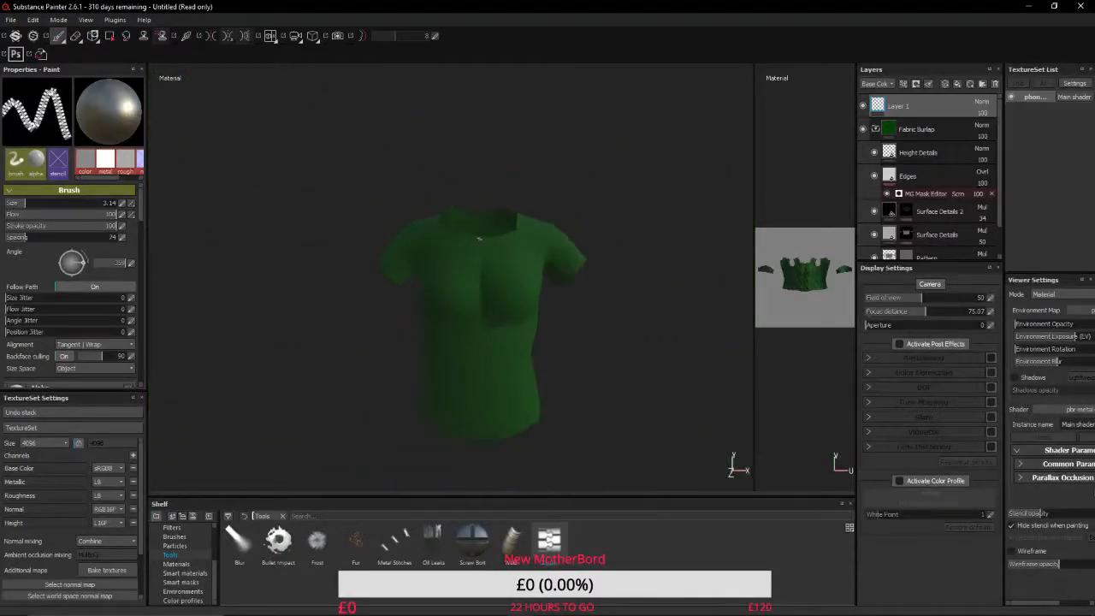
{"action": "key", "text": "shift"}
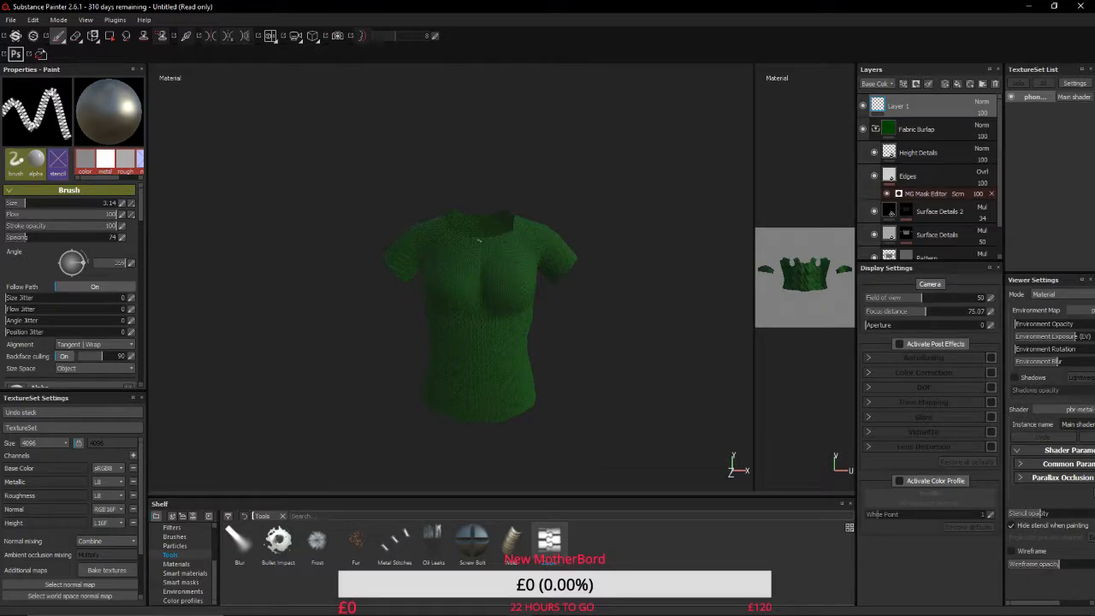
{"action": "key", "text": "shift"}
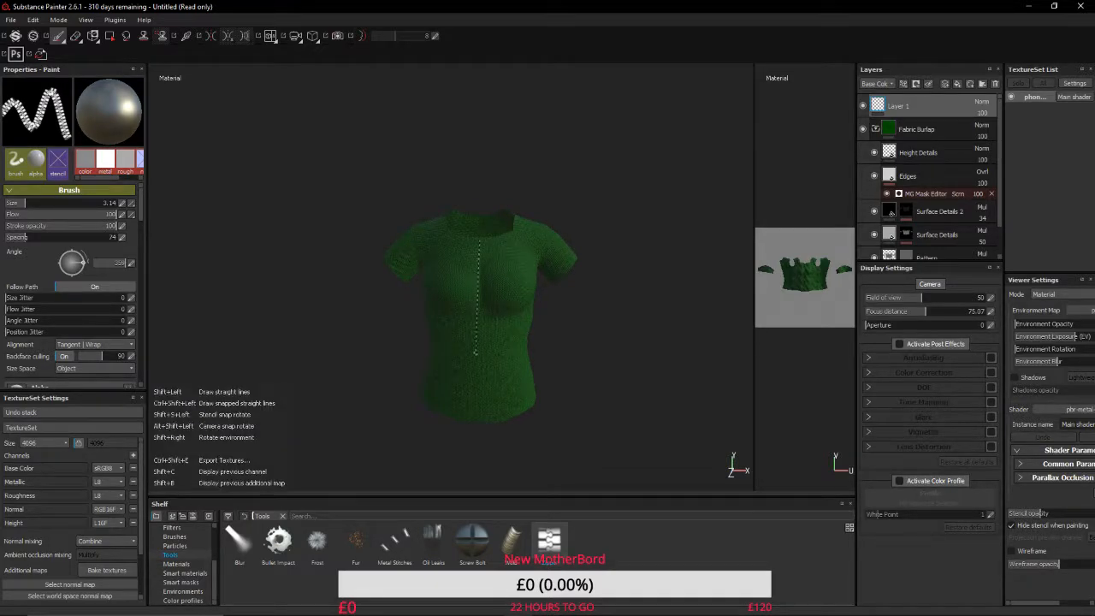
{"action": "left_click", "coordinate": [481, 422], "text": "shift"}
{"action": "scroll", "coordinate": [482, 423], "scroll_direction": "down", "scroll_amount": 2}
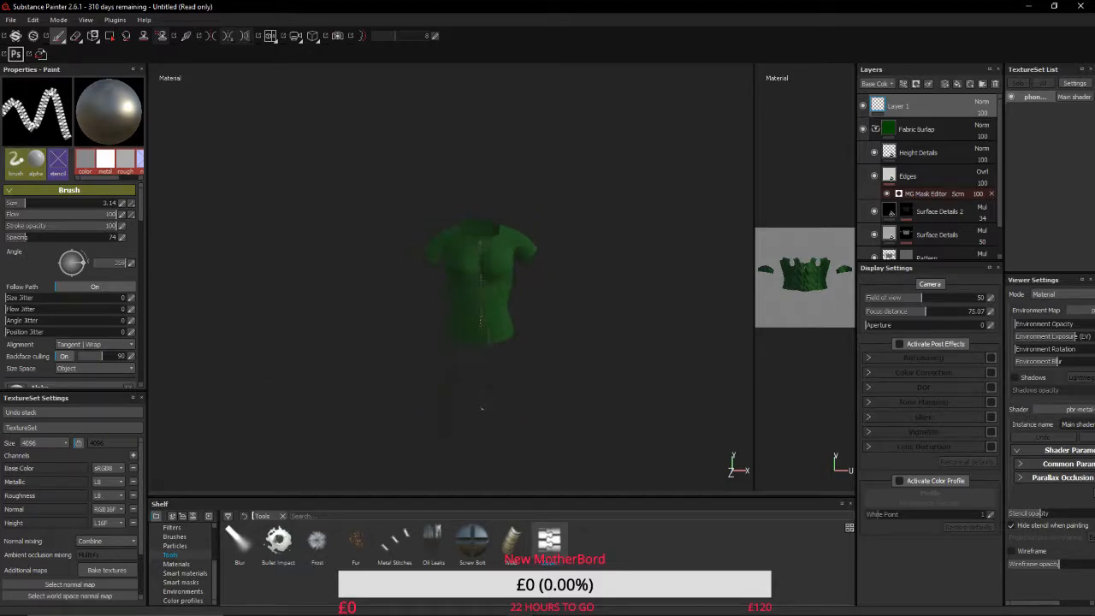
Examine the painted zipper from hem to neckline, including how its teeth follow the chest from different angles.
{"action": "scroll", "coordinate": [481, 423], "scroll_direction": "up", "scroll_amount": 6}
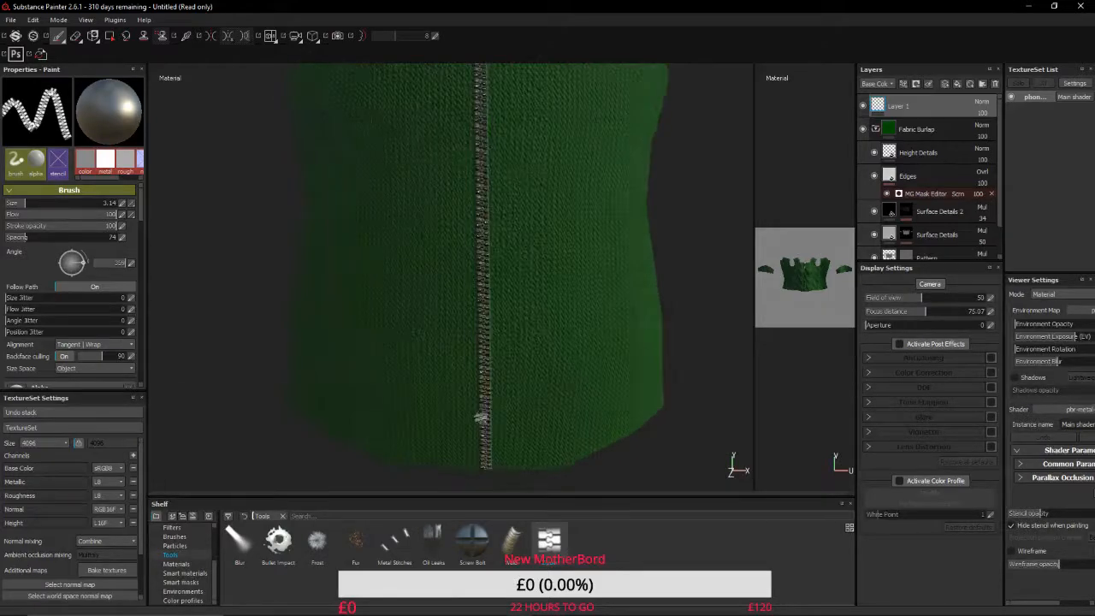
{"action": "scroll", "coordinate": [482, 419], "scroll_direction": "up", "scroll_amount": 8}
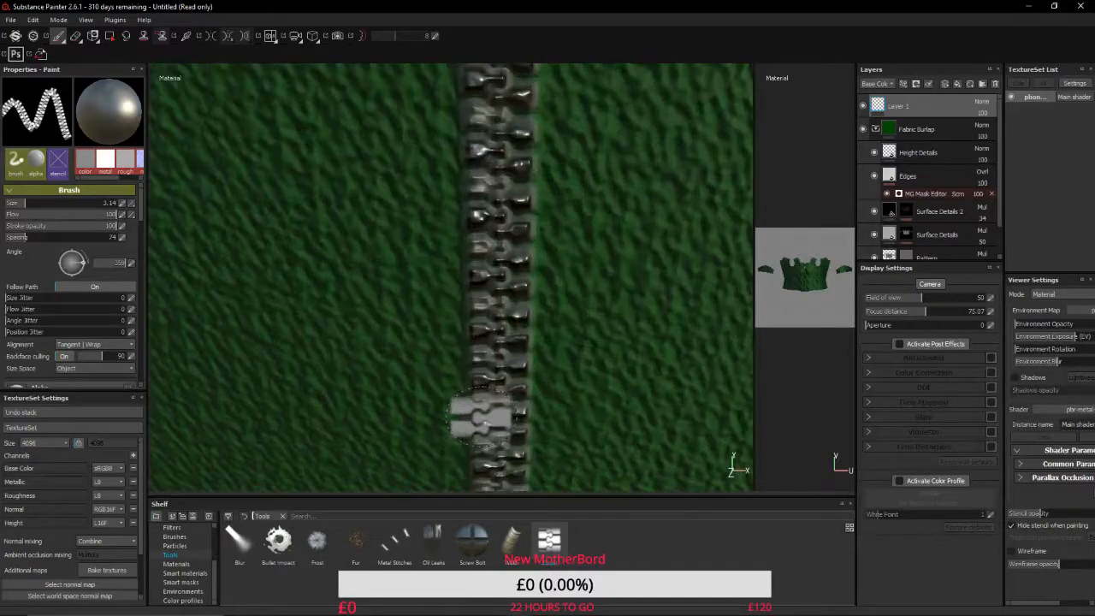
{"action": "scroll", "coordinate": [482, 413], "scroll_direction": "down", "scroll_amount": 8}
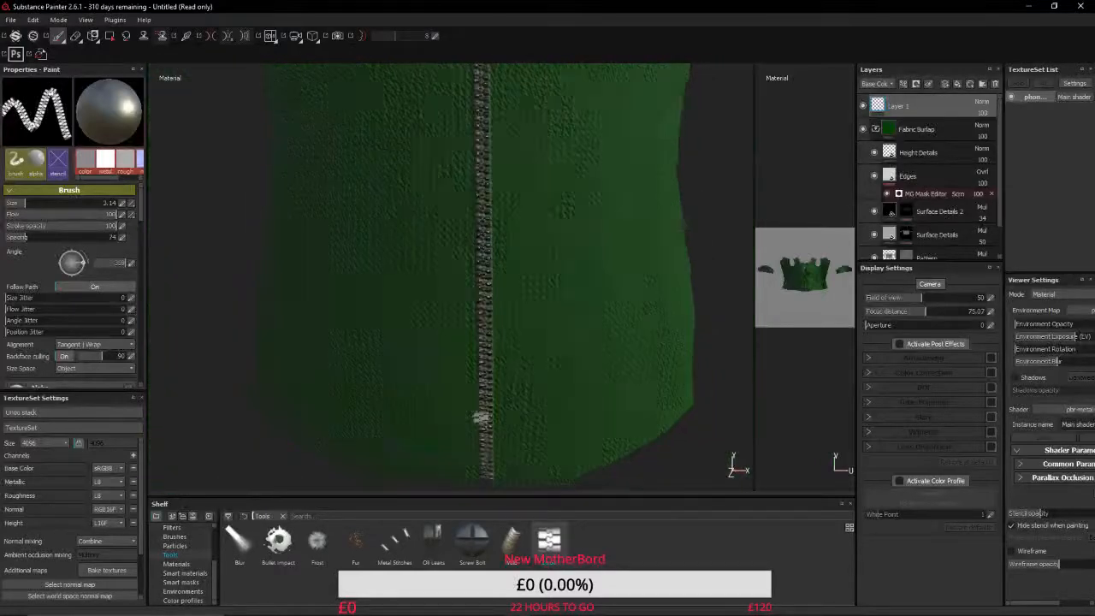
{"action": "scroll", "coordinate": [447, 416], "scroll_direction": "down", "scroll_amount": 6}
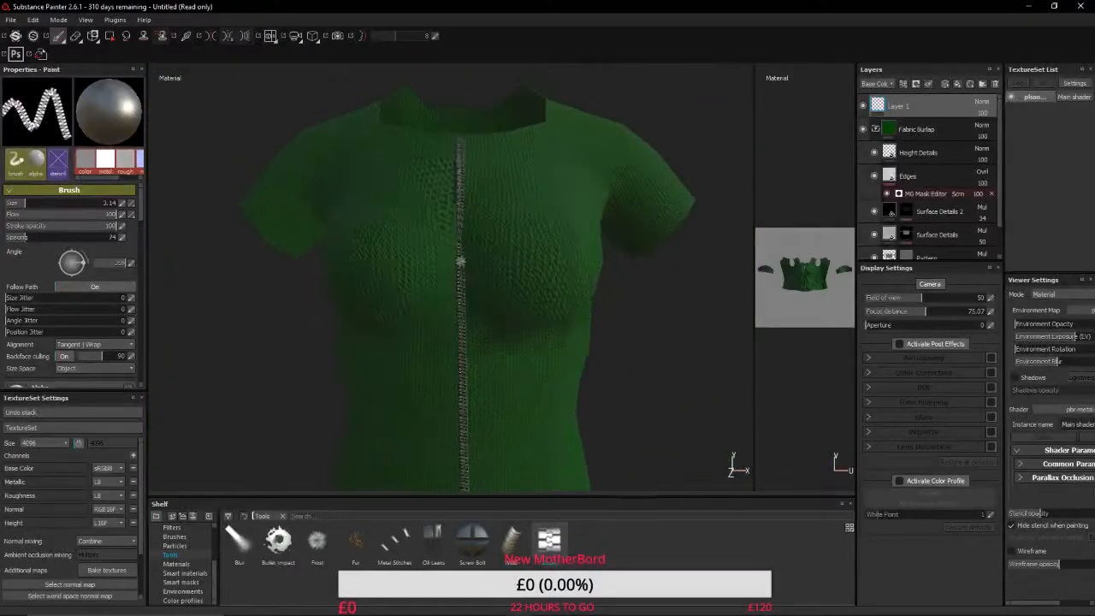
{"action": "scroll", "coordinate": [466, 370], "scroll_direction": "up", "scroll_amount": 5}
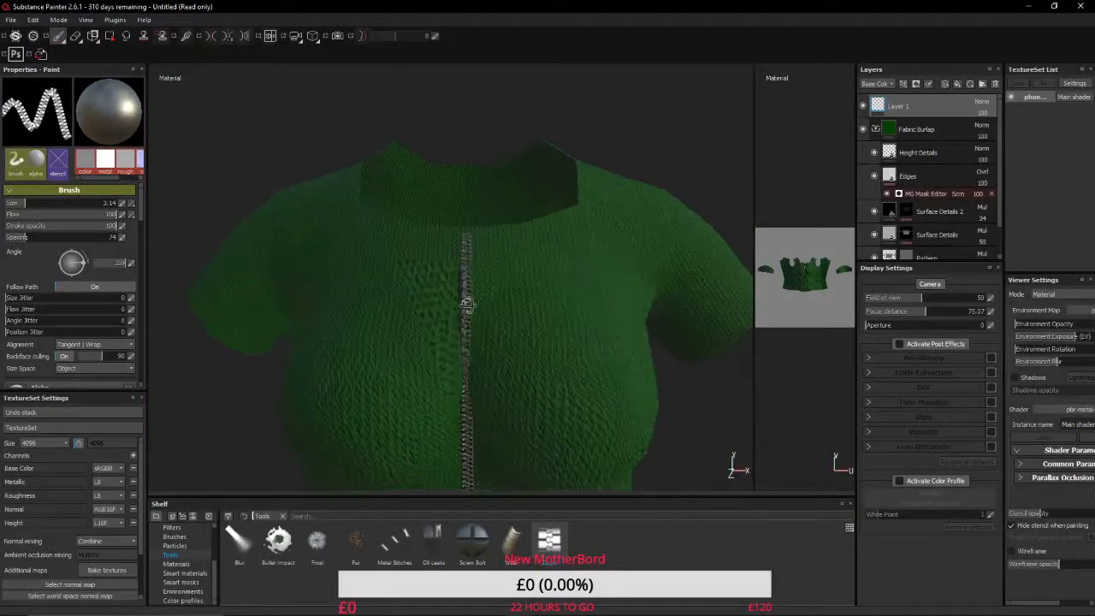
{"action": "left_click_drag", "start_coordinate": [467, 303], "coordinate": [472, 391], "text": "alt"}
{"action": "scroll", "coordinate": [472, 391], "scroll_direction": "up", "scroll_amount": 5}
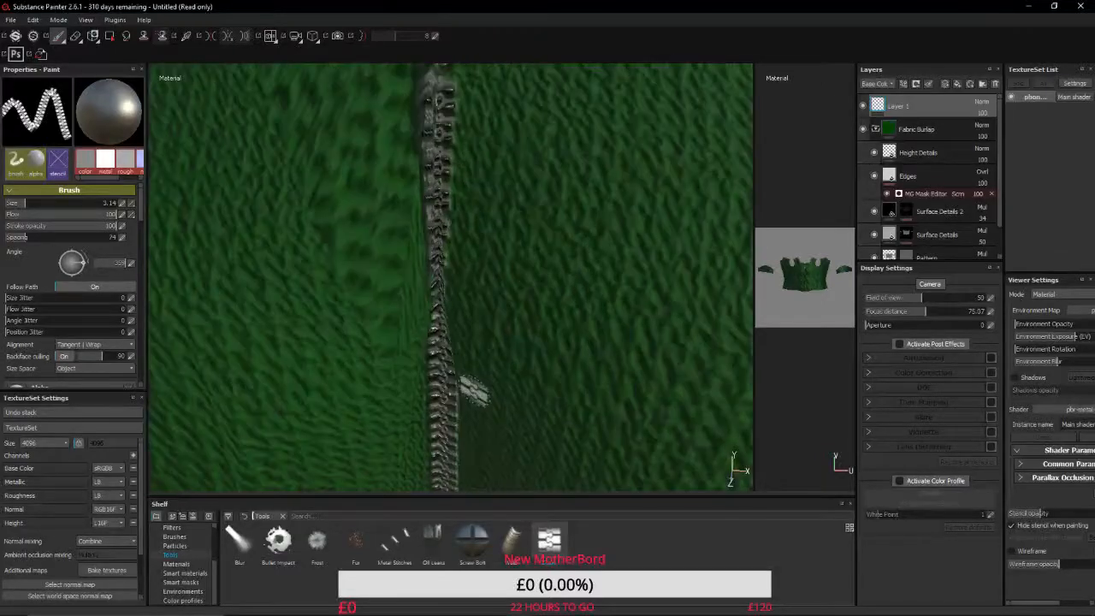
{"action": "middle_click_drag", "start_coordinate": [474, 390], "coordinate": [615, 323], "text": "alt"}
{"action": "left_click_drag", "start_coordinate": [615, 323], "coordinate": [603, 303], "text": "alt"}
{"action": "scroll", "coordinate": [603, 303], "scroll_direction": "down", "scroll_amount": 8}
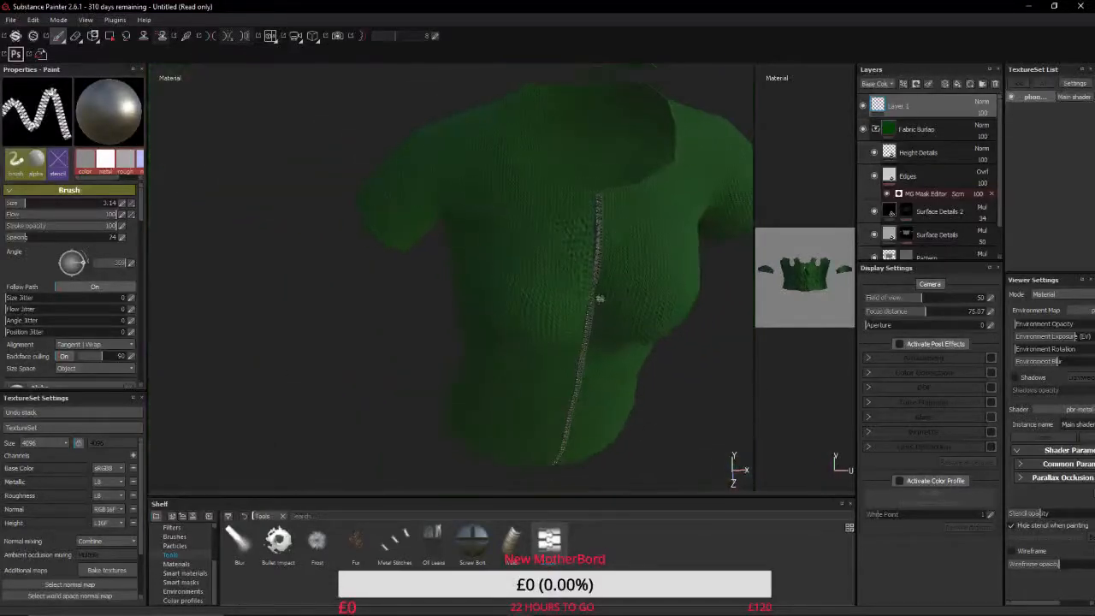
{"action": "middle_click_drag", "start_coordinate": [599, 299], "coordinate": [450, 164], "text": "alt"}
{"action": "left_click_drag", "start_coordinate": [450, 164], "coordinate": [478, 249], "text": "alt"}
Extend the zipper's upper end to the neckline edge with extra teeth, undoing the first misplaced stamp.
{"action": "scroll", "coordinate": [478, 244], "scroll_direction": "up", "scroll_amount": 10}
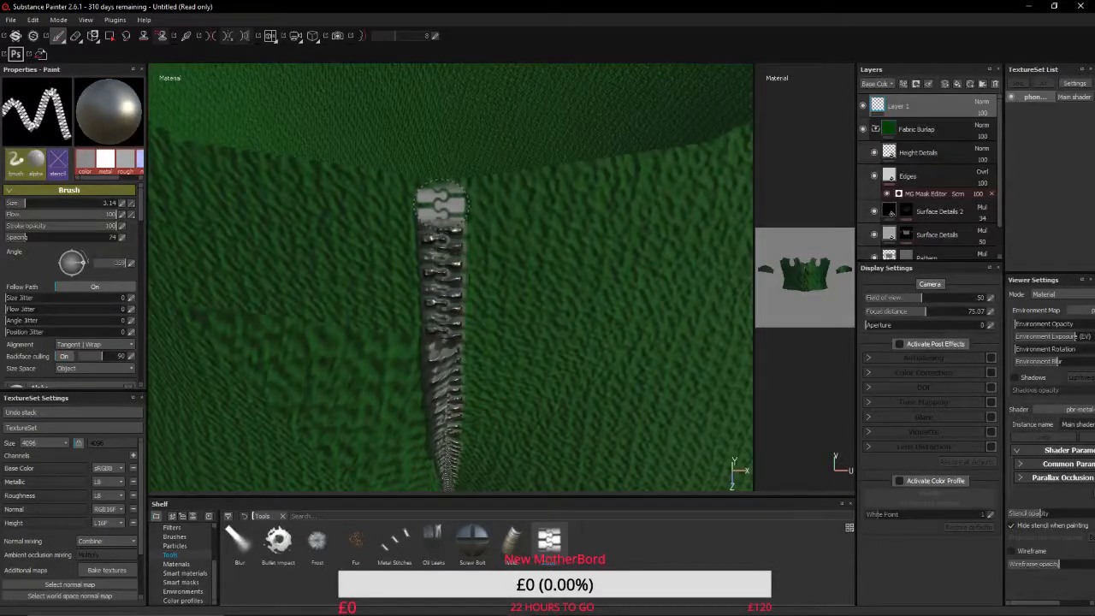
{"action": "left_click", "coordinate": [443, 197]}
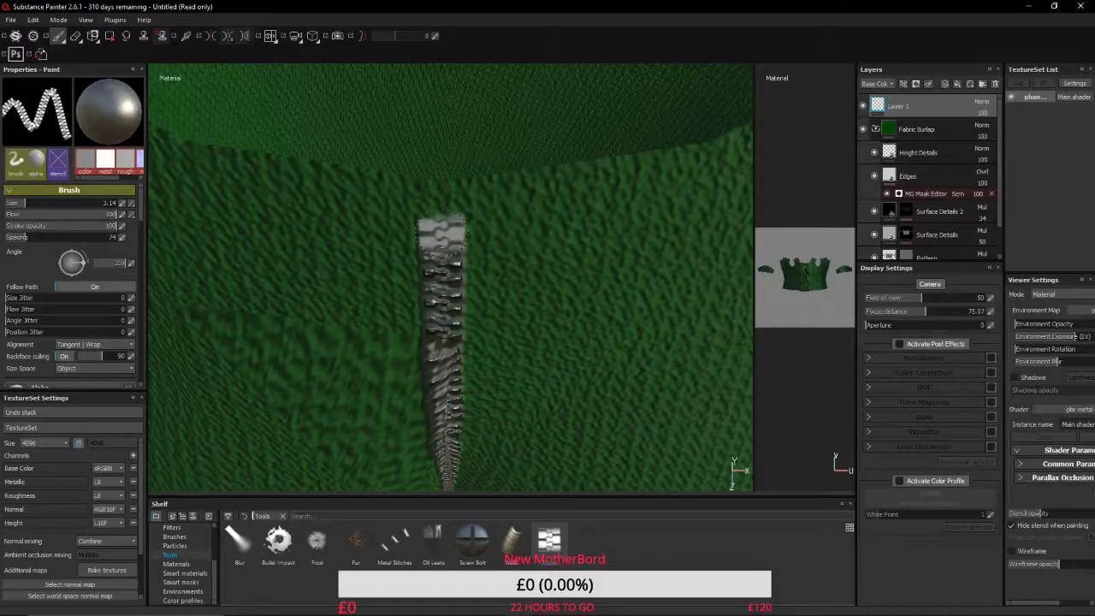
{"action": "key", "text": "ctrl+z"}
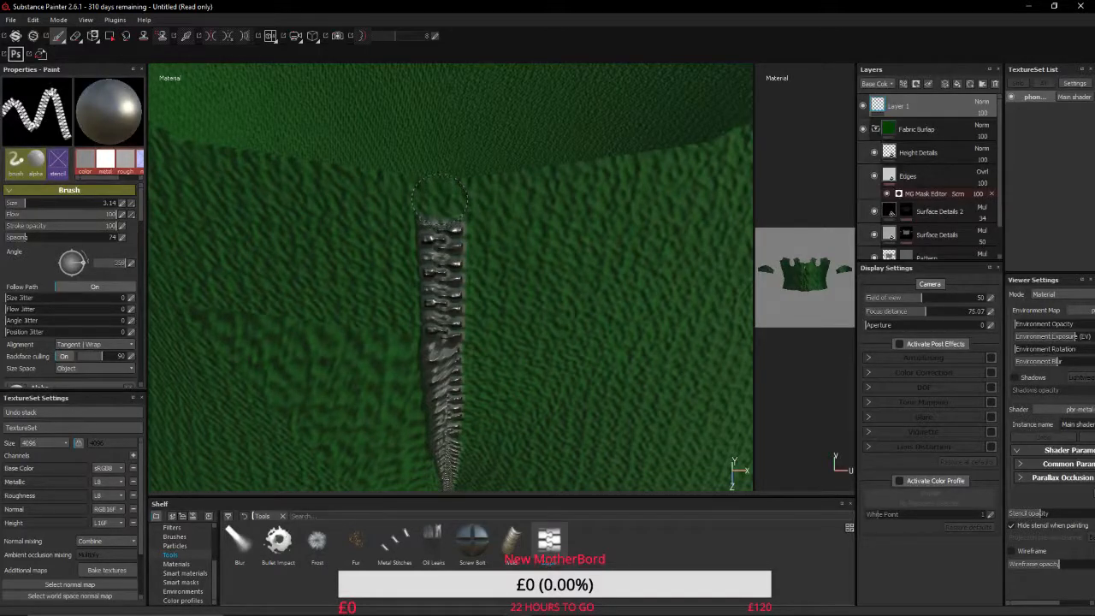
{"action": "scroll", "coordinate": [472, 276], "scroll_direction": "up", "scroll_amount": 10}
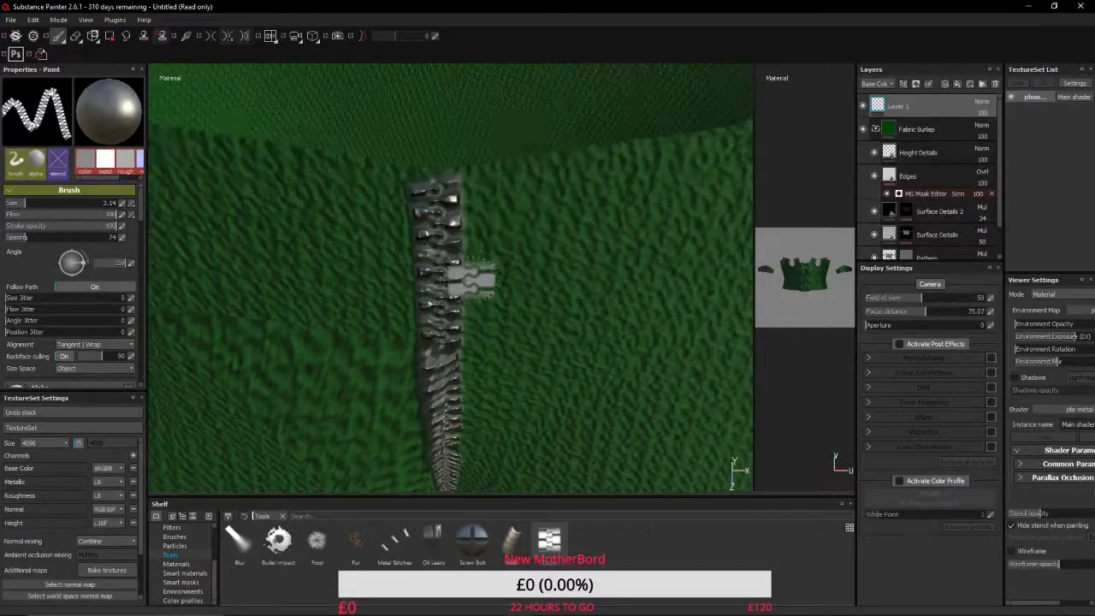
Check the extended zipper at the neckline and between the breasts, and review the whole top from several angles.
{"action": "scroll", "coordinate": [471, 286], "scroll_direction": "down", "scroll_amount": 8}
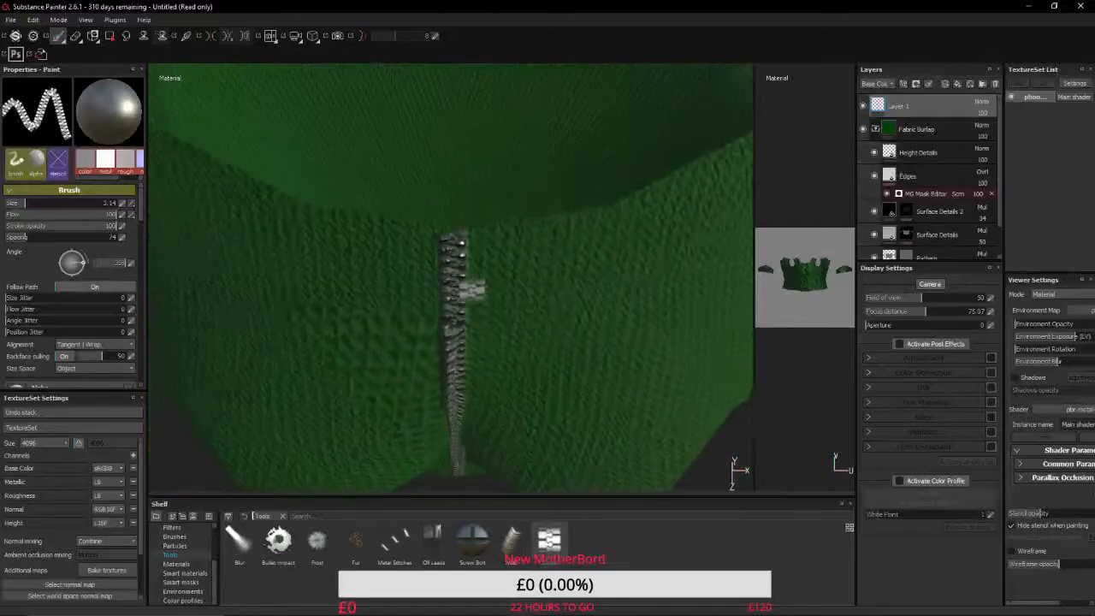
{"action": "mouse_move", "coordinate": [474, 291]}
{"action": "left_mouse_down", "text": "alt"}
{"action": "mouse_move", "coordinate": [456, 101]}
{"action": "mouse_move", "coordinate": [438, 161]}
{"action": "mouse_move", "coordinate": [286, 149]}
{"action": "mouse_move", "coordinate": [474, 184]}
{"action": "left_mouse_up", "text": "alt"}
{"action": "scroll", "coordinate": [438, 161], "scroll_direction": "up", "scroll_amount": 6}
{"action": "scroll", "coordinate": [289, 210], "scroll_direction": "up", "scroll_amount": 3}
{"action": "scroll", "coordinate": [295, 205], "scroll_direction": "down", "scroll_amount": 8}
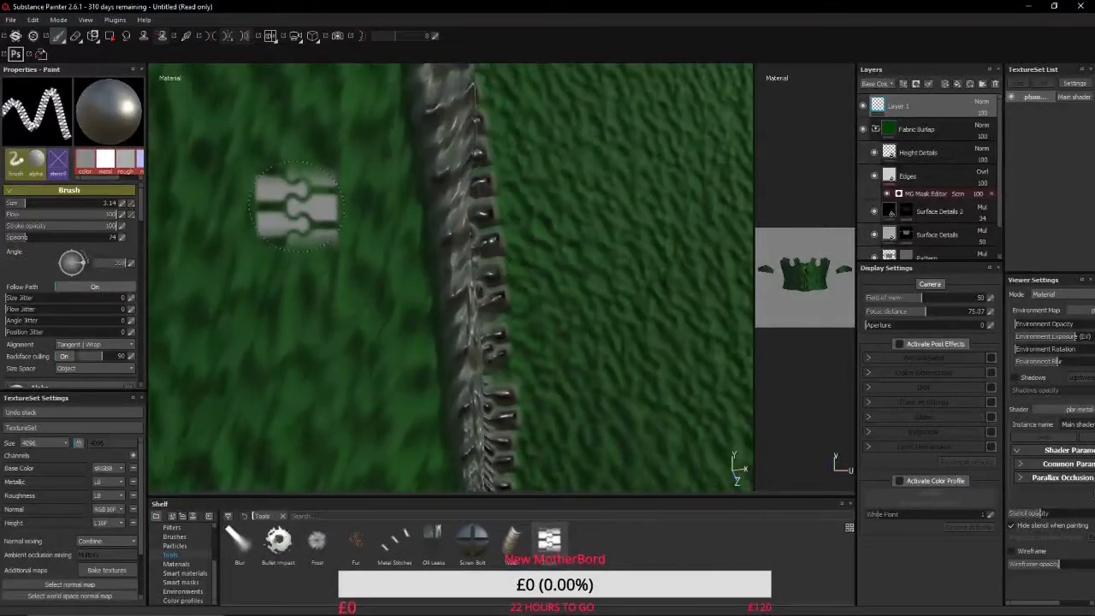
{"action": "scroll", "coordinate": [385, 297], "scroll_direction": "down", "scroll_amount": 8}
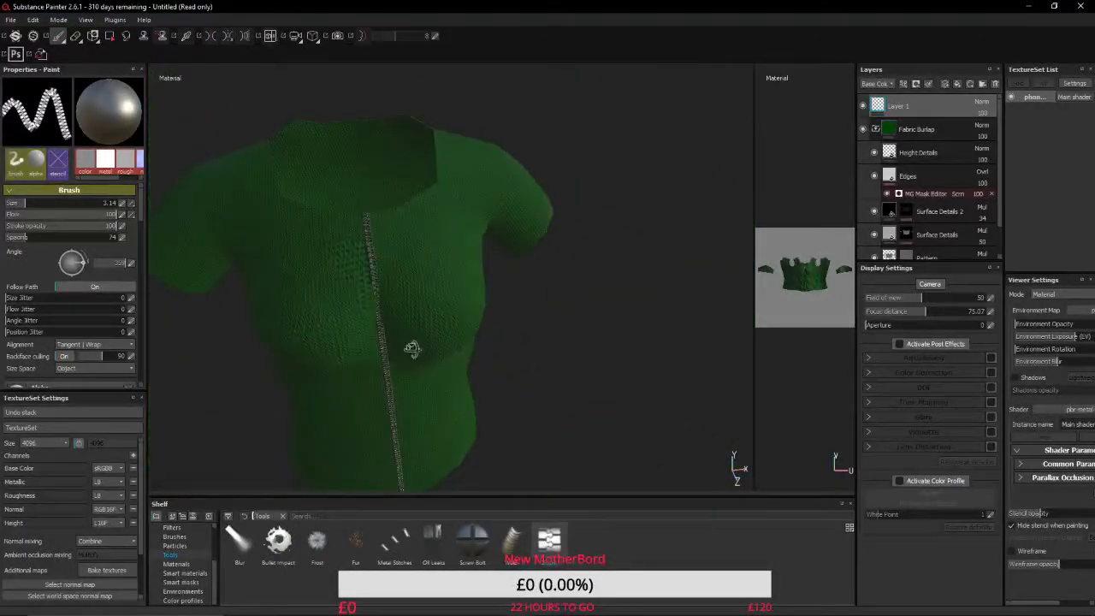
{"action": "scroll", "coordinate": [469, 231], "scroll_direction": "up", "scroll_amount": 8}
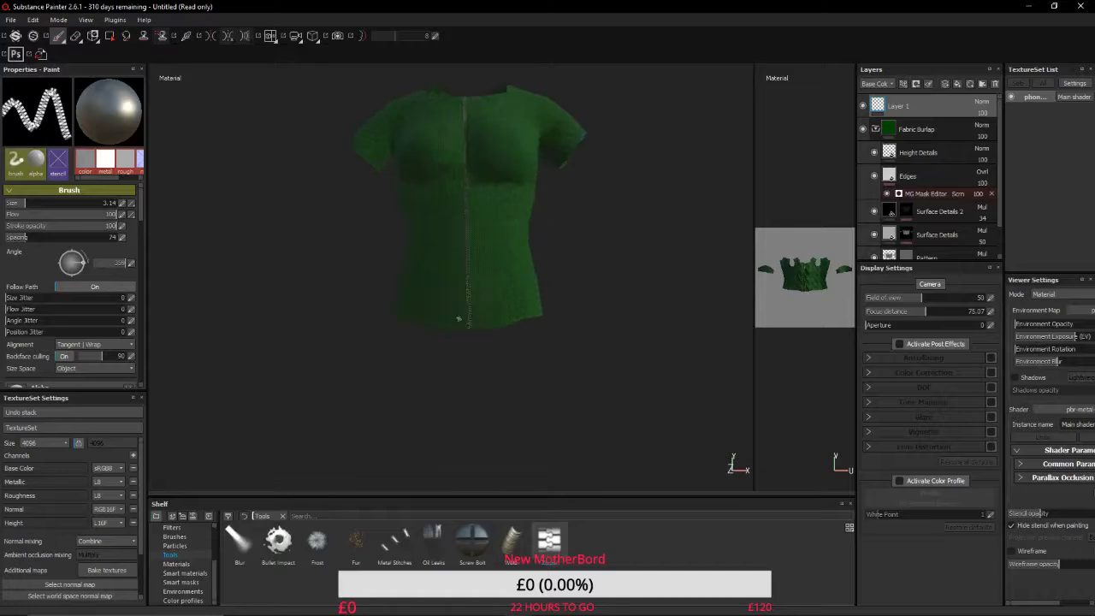
{"action": "middle_click_drag", "start_coordinate": [493, 226], "coordinate": [476, 325], "text": "alt"}
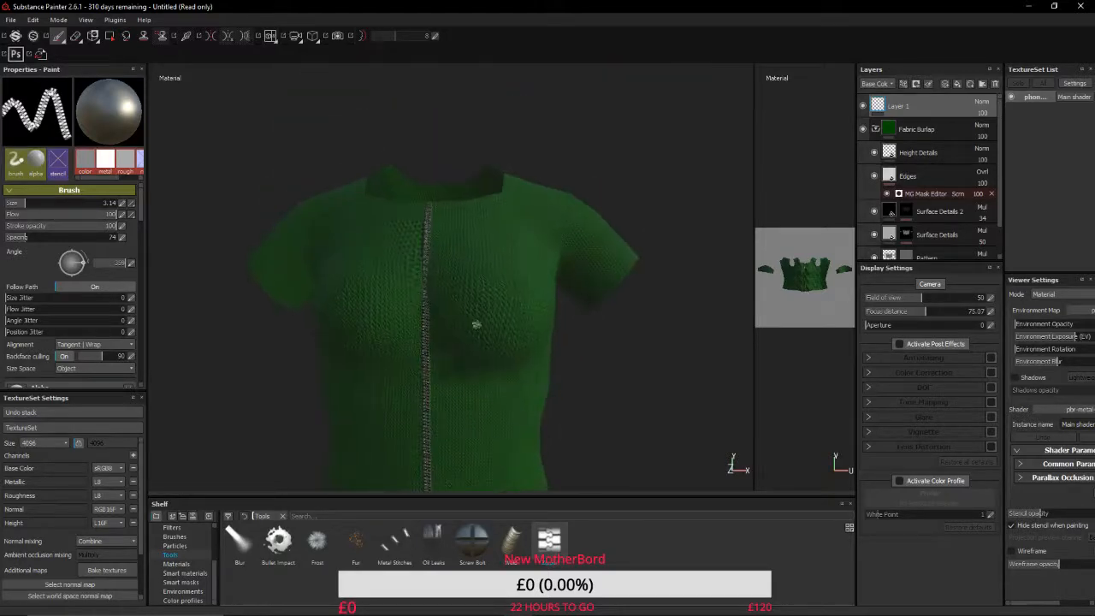
{"action": "left_click_drag", "start_coordinate": [474, 273], "coordinate": [373, 330], "text": "alt"}
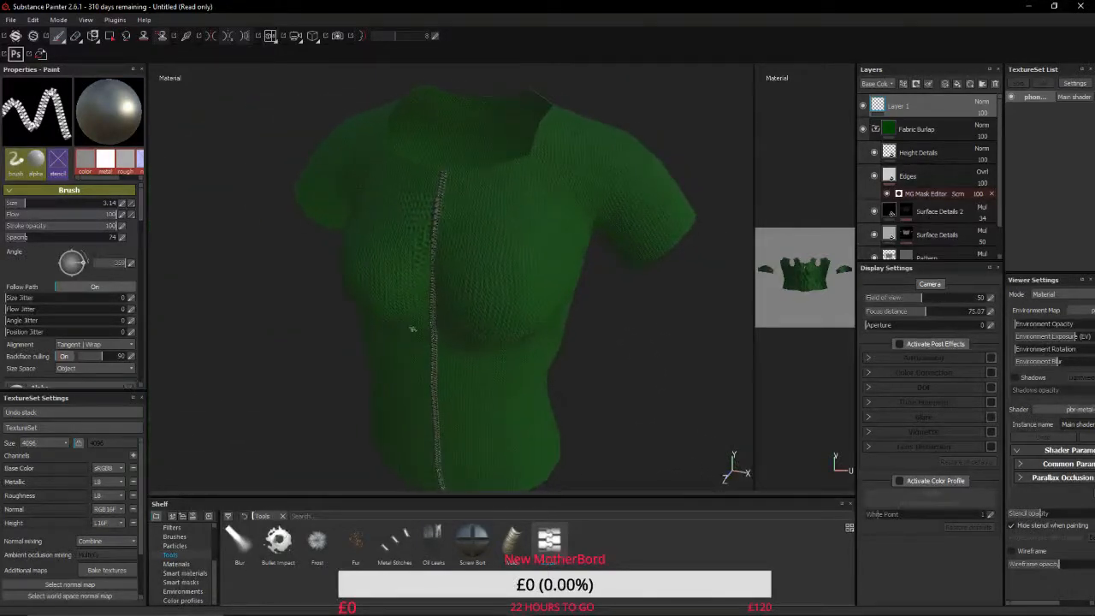
Start a texture export and browse to the 3d modling/Chariter/textures folder on the My Passport drive for its output.
{"action": "left_click", "coordinate": [11, 21]}
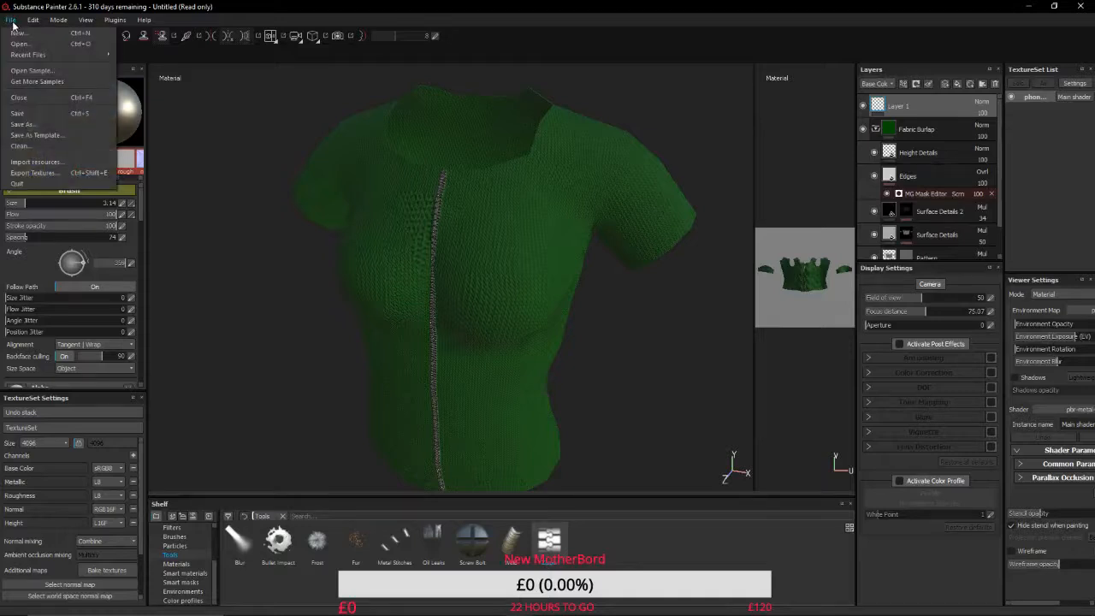
{"action": "left_click", "coordinate": [47, 175]}
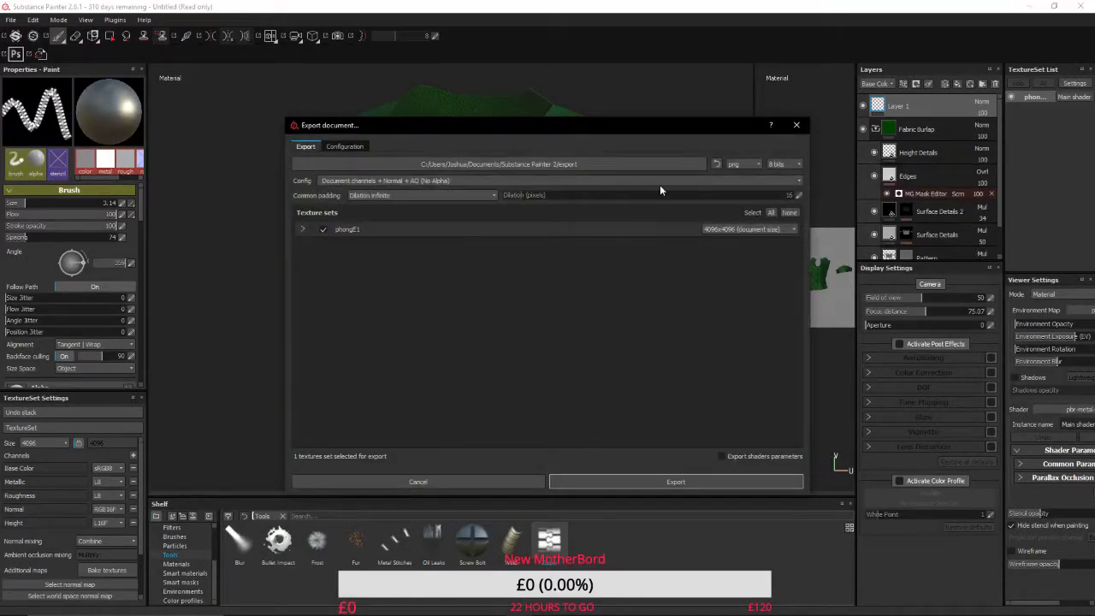
{"action": "left_click", "coordinate": [630, 163]}
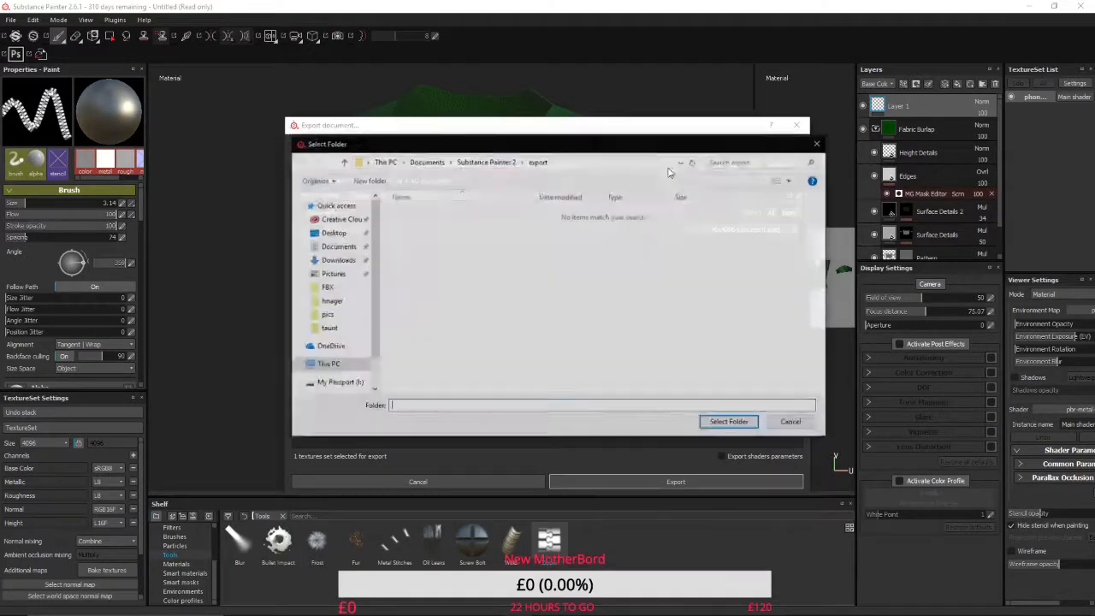
{"action": "left_click", "coordinate": [334, 384]}
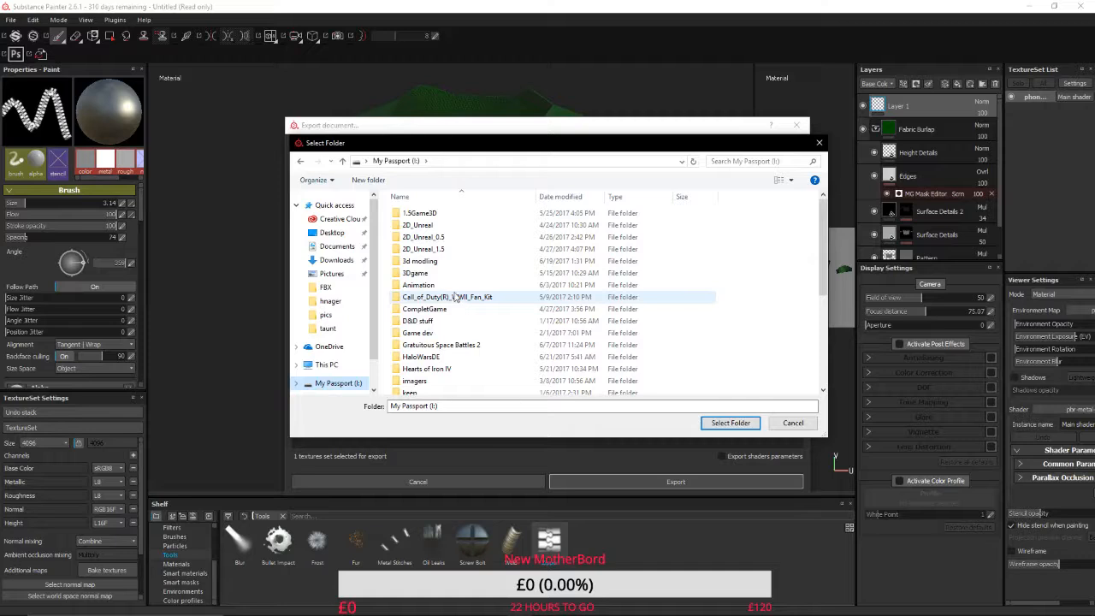
{"action": "double_click", "coordinate": [446, 261]}
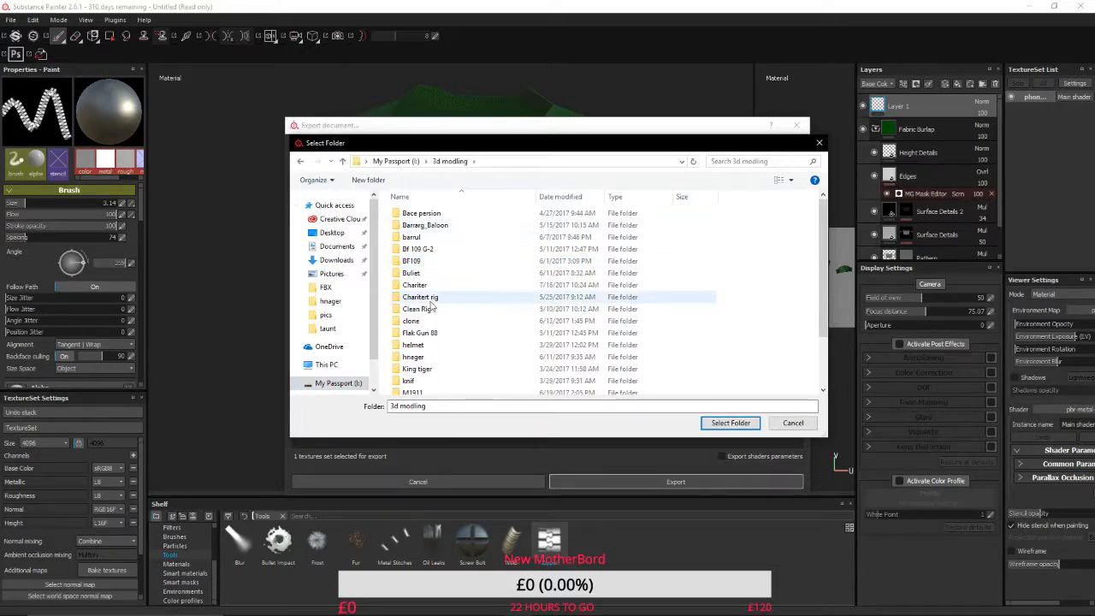
{"action": "double_click", "coordinate": [432, 298]}
{"action": "left_click", "coordinate": [449, 160]}
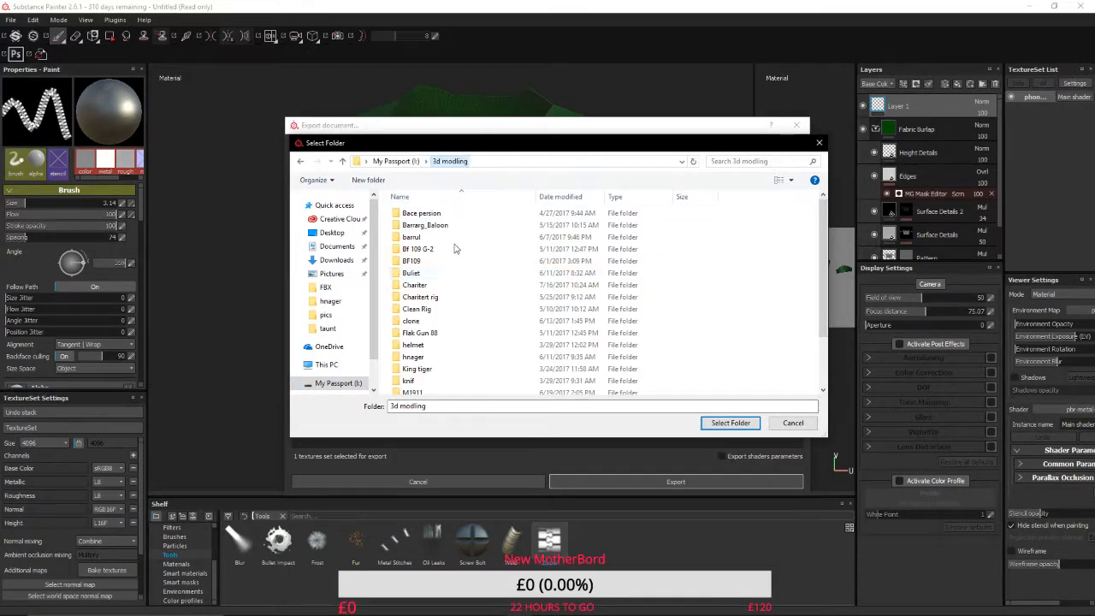
{"action": "double_click", "coordinate": [450, 282]}
{"action": "double_click", "coordinate": [445, 241]}
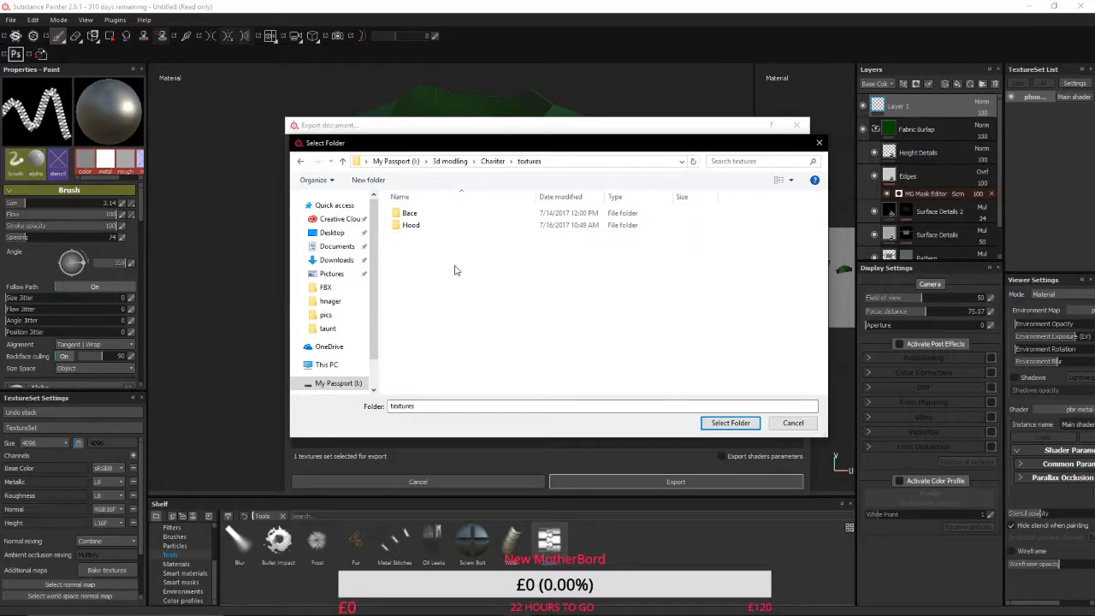
Create a new folder named Top inside textures and choose it as the export destination.
{"action": "left_click", "coordinate": [368, 180]}
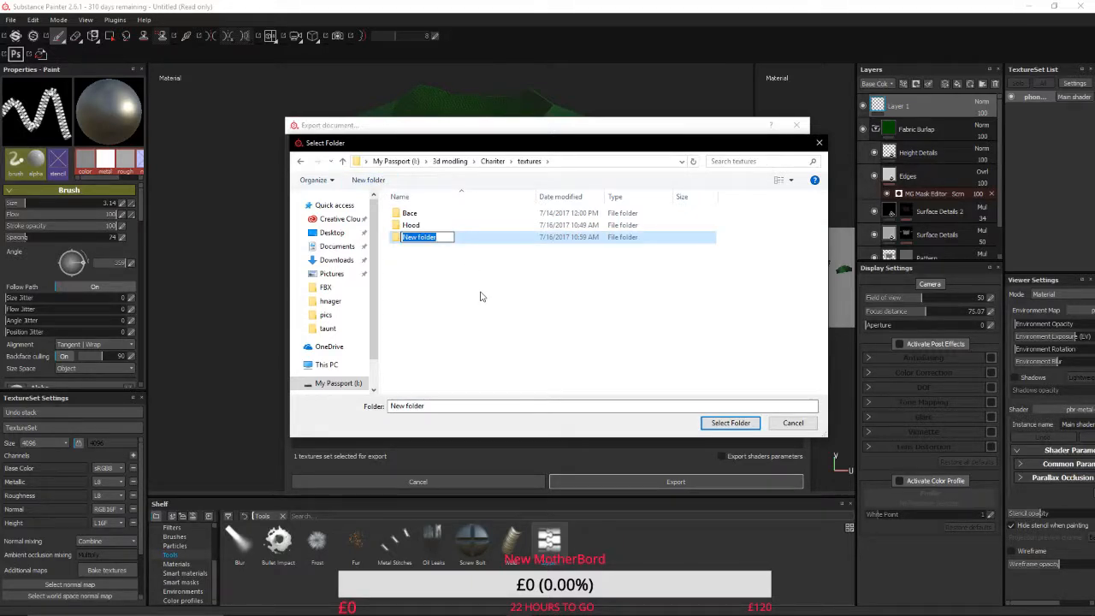
{"action": "type", "text": "Top"}
{"action": "key", "text": "Return"}
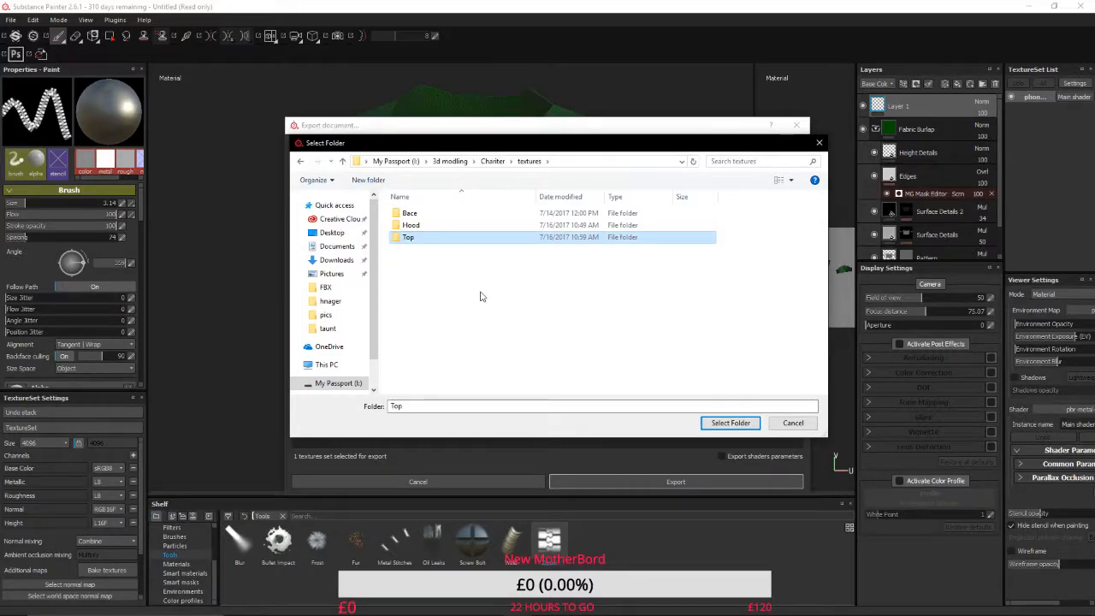
{"action": "double_click", "coordinate": [462, 239]}
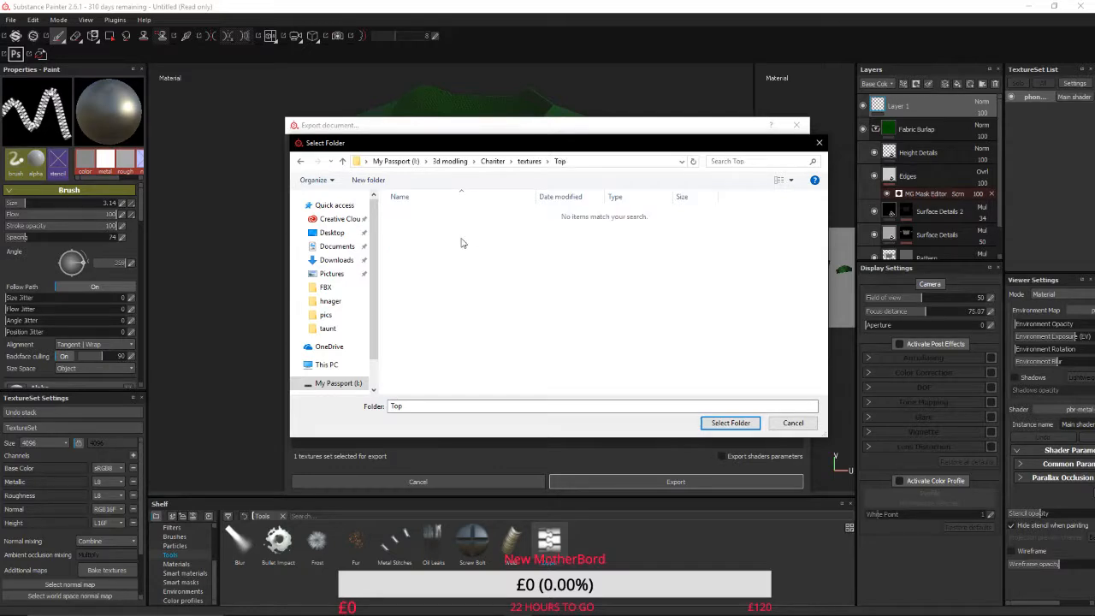
{"action": "left_click", "coordinate": [729, 423]}
Set the bit depth to 16 bits and export the phongE1 texture set as png with infinite dilation padding.
{"action": "left_click", "coordinate": [783, 163]}
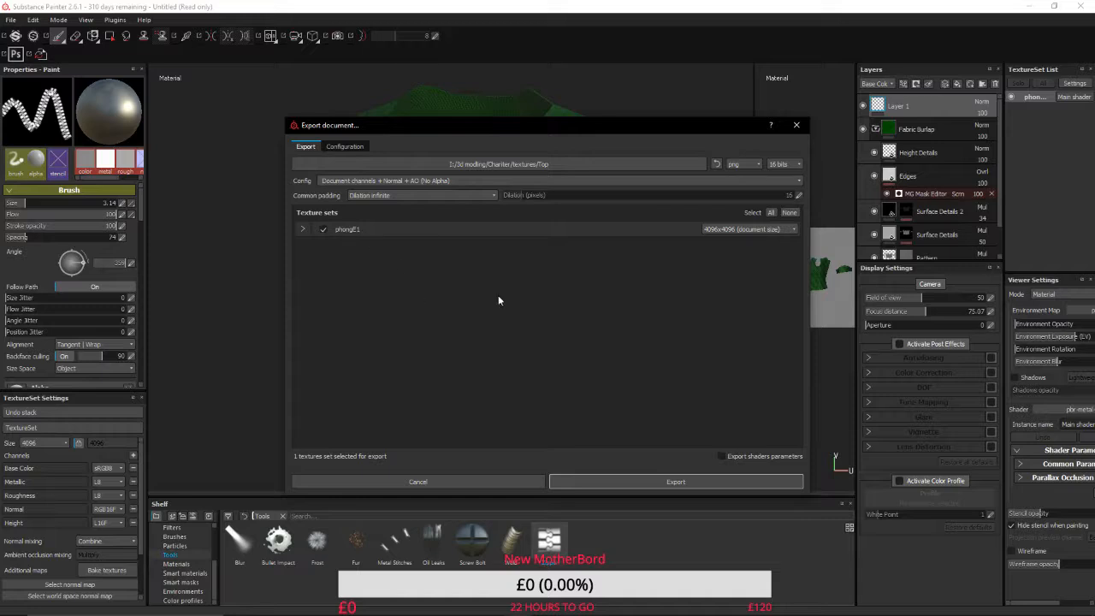
{"action": "left_click", "coordinate": [443, 197]}
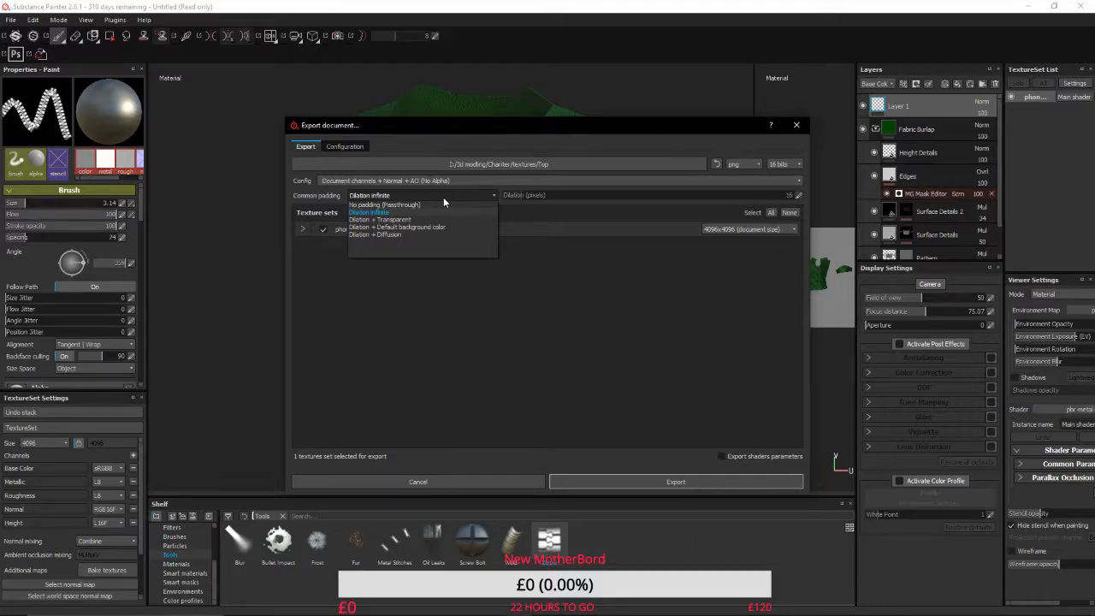
{"action": "left_click", "coordinate": [443, 197]}
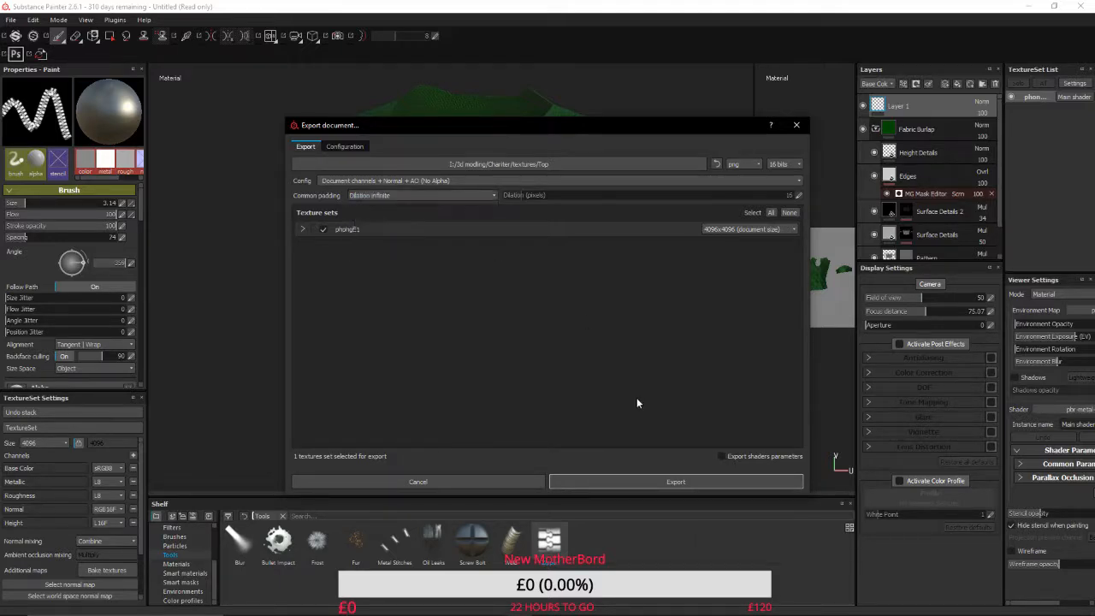
{"action": "left_click", "coordinate": [686, 480]}
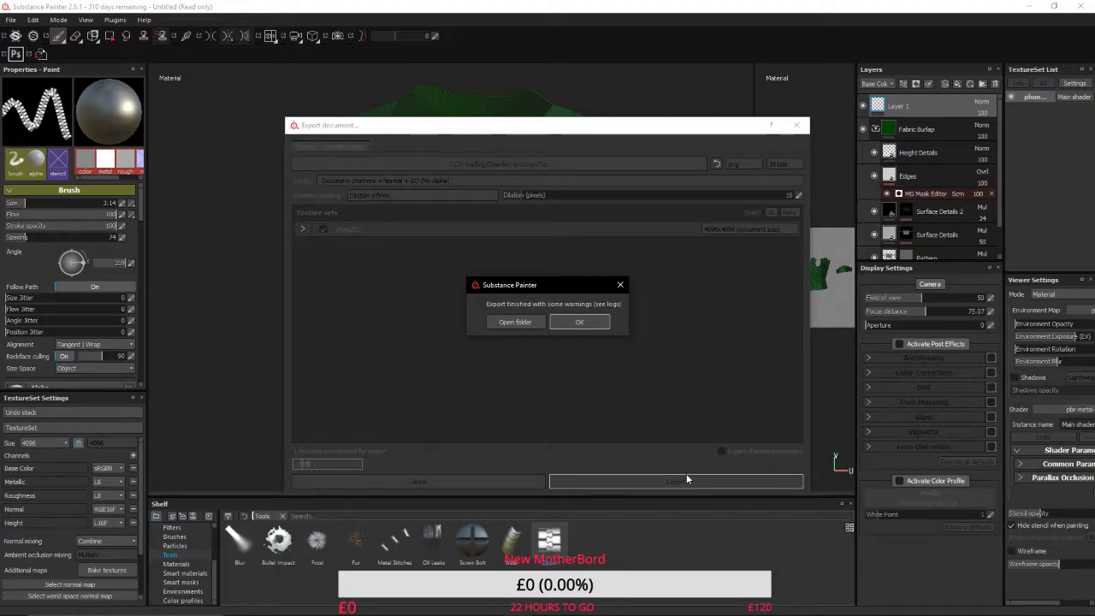
Dismiss the export report, check the finished green top, and close the project, discarding its unsaved changes.
{"action": "left_click", "coordinate": [582, 323]}
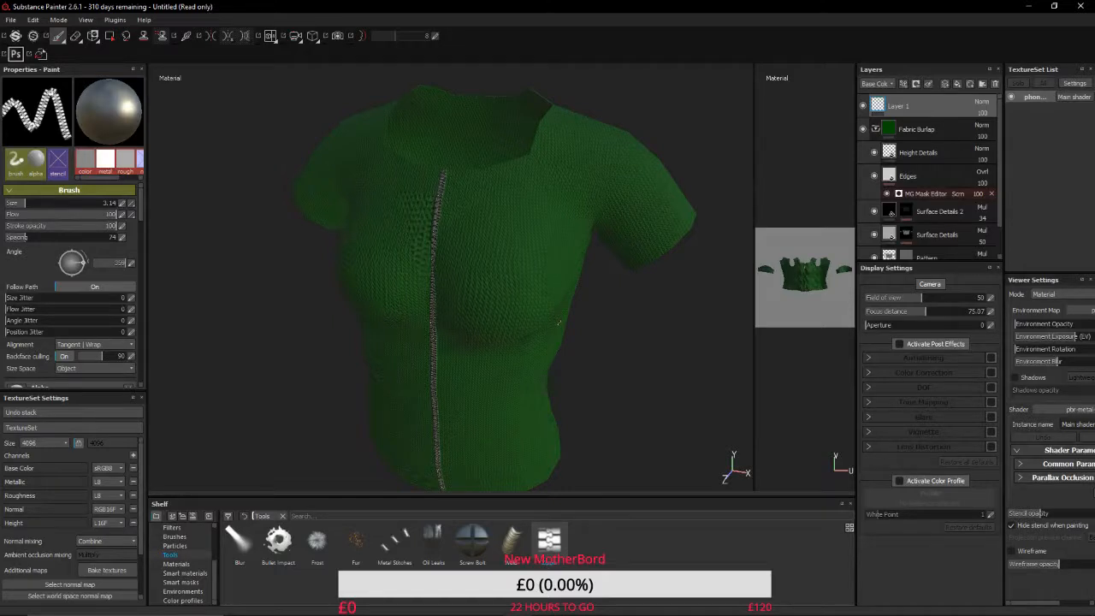
{"action": "middle_click_drag", "start_coordinate": [520, 275], "coordinate": [548, 279], "text": "alt"}
{"action": "left_click_drag", "start_coordinate": [547, 279], "coordinate": [611, 283], "text": "alt"}
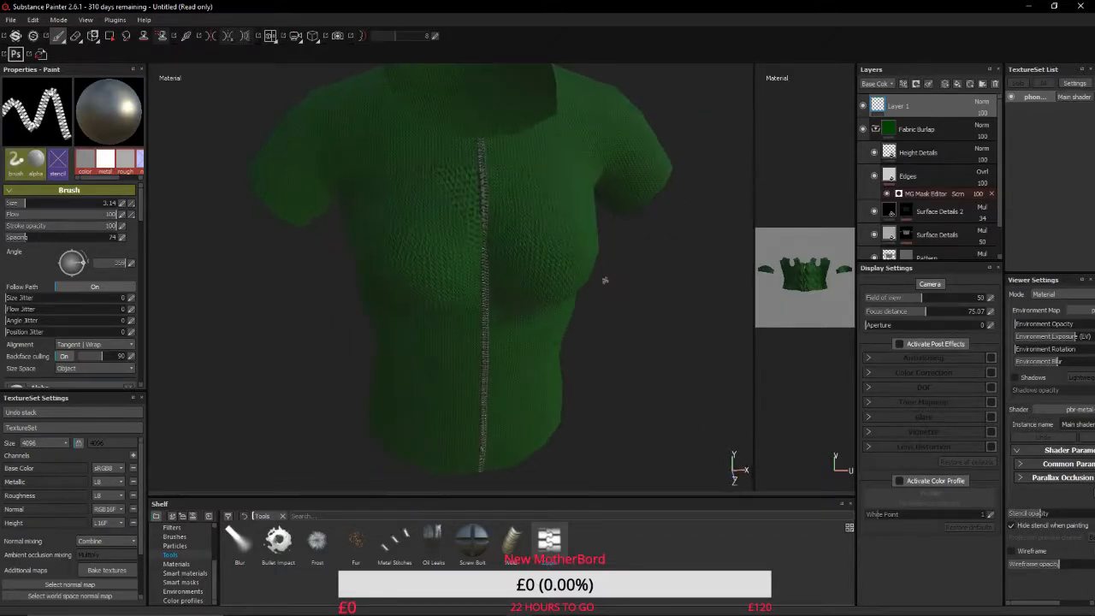
{"action": "middle_click_drag", "start_coordinate": [604, 282], "coordinate": [557, 342], "text": "alt"}
{"action": "left_click", "coordinate": [1075, 6]}
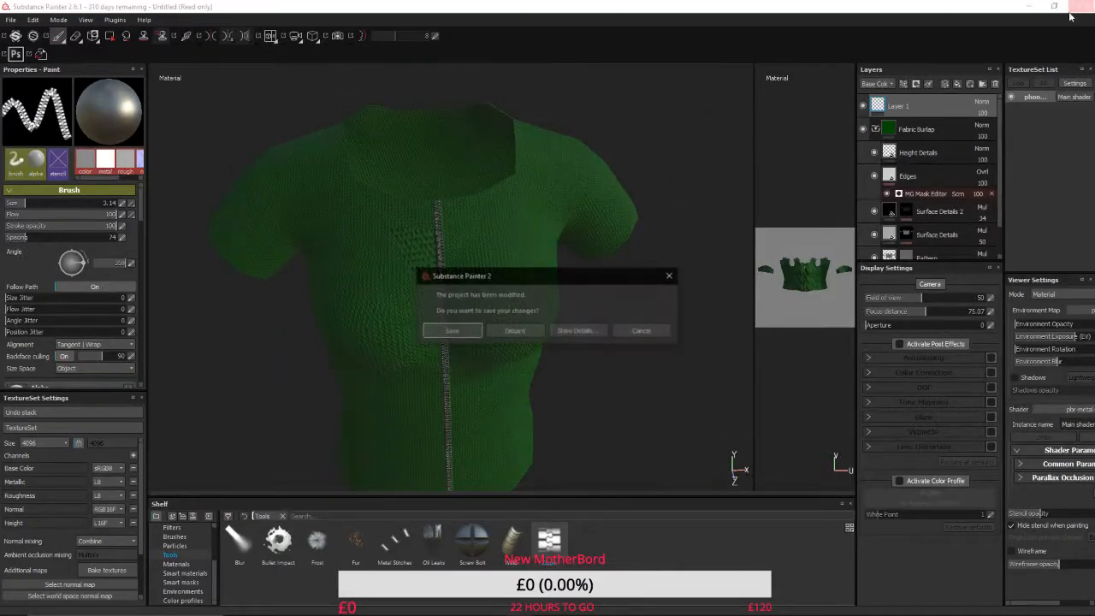
{"action": "left_click", "coordinate": [515, 332]}
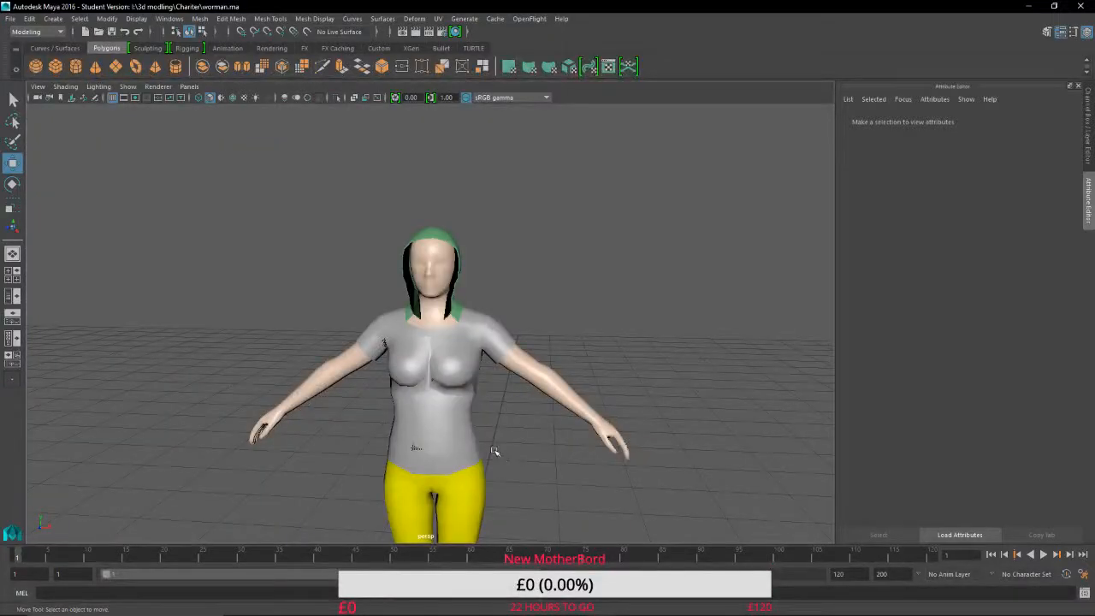
Switch to Maya and examine the character's body mesh around the face, neck, hood and arms in worman.ma.
{"action": "scroll", "coordinate": [495, 452], "scroll_direction": "up", "scroll_amount": 5}
{"action": "left_click", "coordinate": [655, 436]}
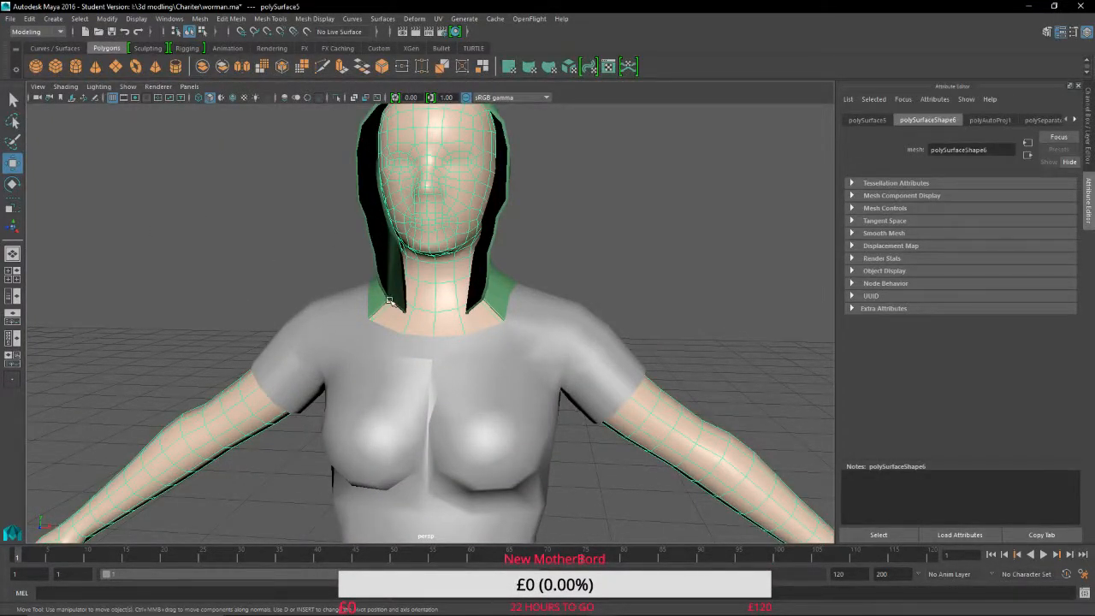
{"action": "left_click_drag", "start_coordinate": [417, 305], "coordinate": [414, 252], "text": "alt"}
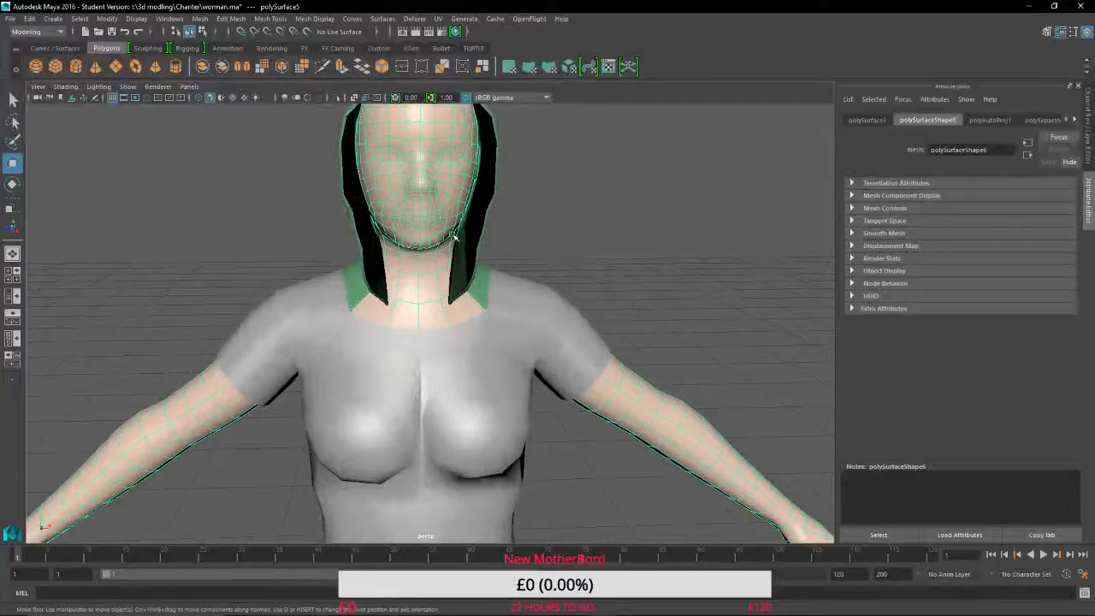
{"action": "left_click", "coordinate": [658, 183]}
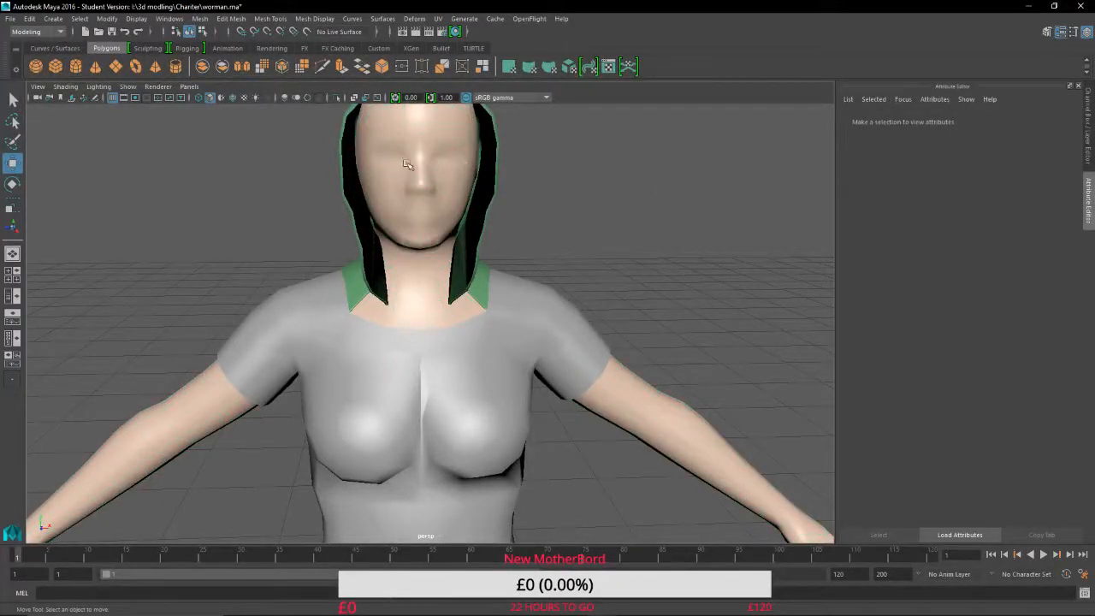
{"action": "left_click", "coordinate": [407, 231]}
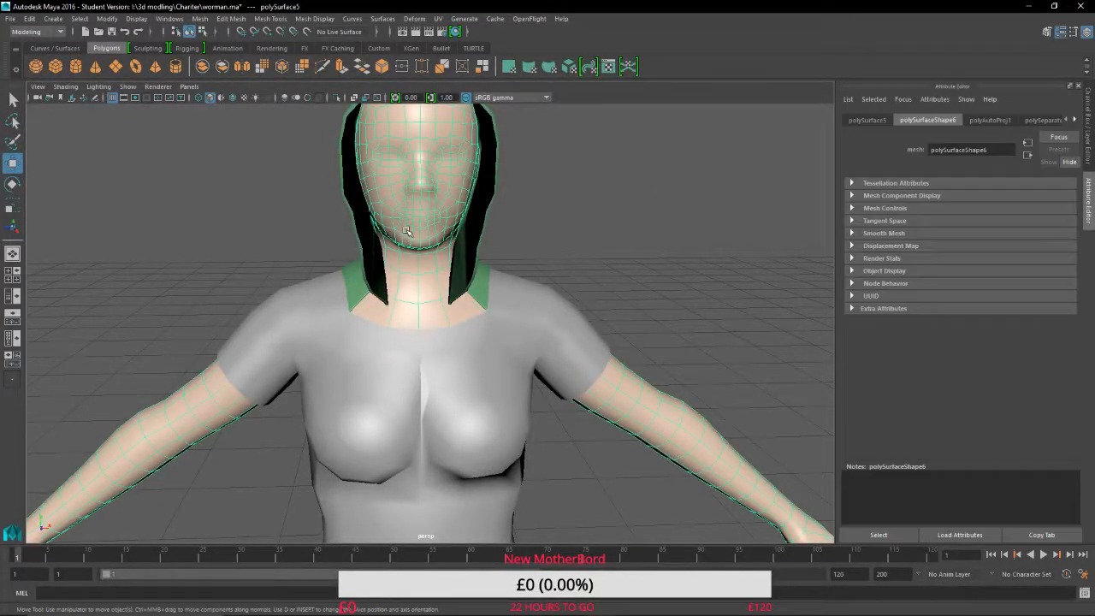
{"action": "scroll", "coordinate": [407, 232], "scroll_direction": "up", "scroll_amount": 3}
{"action": "middle_click_drag", "start_coordinate": [407, 231], "coordinate": [388, 416], "text": "alt"}
{"action": "scroll", "coordinate": [388, 416], "scroll_direction": "down", "scroll_amount": 3}
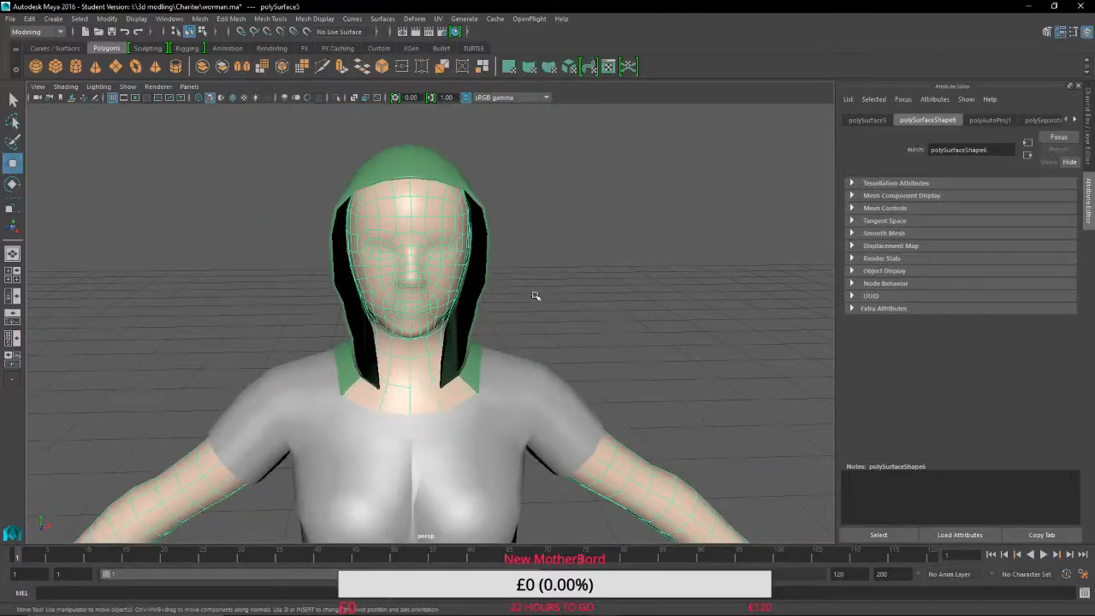
{"action": "left_click", "coordinate": [535, 296]}
{"action": "left_click", "coordinate": [390, 305]}
{"action": "scroll", "coordinate": [394, 329], "scroll_direction": "up", "scroll_amount": 4}
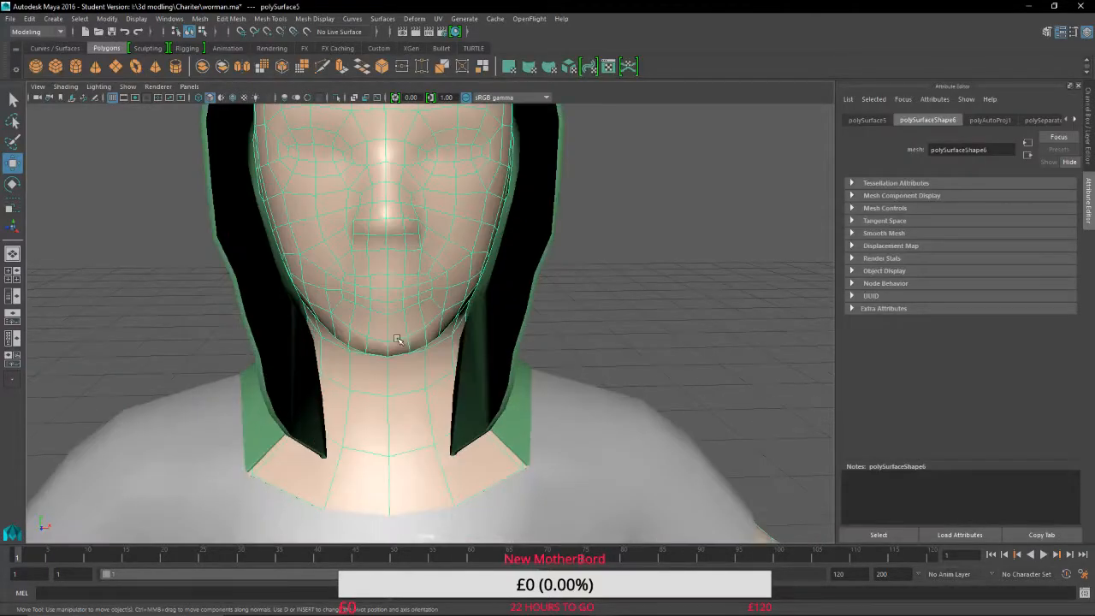
{"action": "left_click_drag", "start_coordinate": [362, 386], "coordinate": [320, 394], "text": "alt"}
{"action": "scroll", "coordinate": [320, 433], "scroll_direction": "down", "scroll_amount": 3}
{"action": "middle_click_drag", "start_coordinate": [376, 366], "coordinate": [509, 264], "text": "alt"}
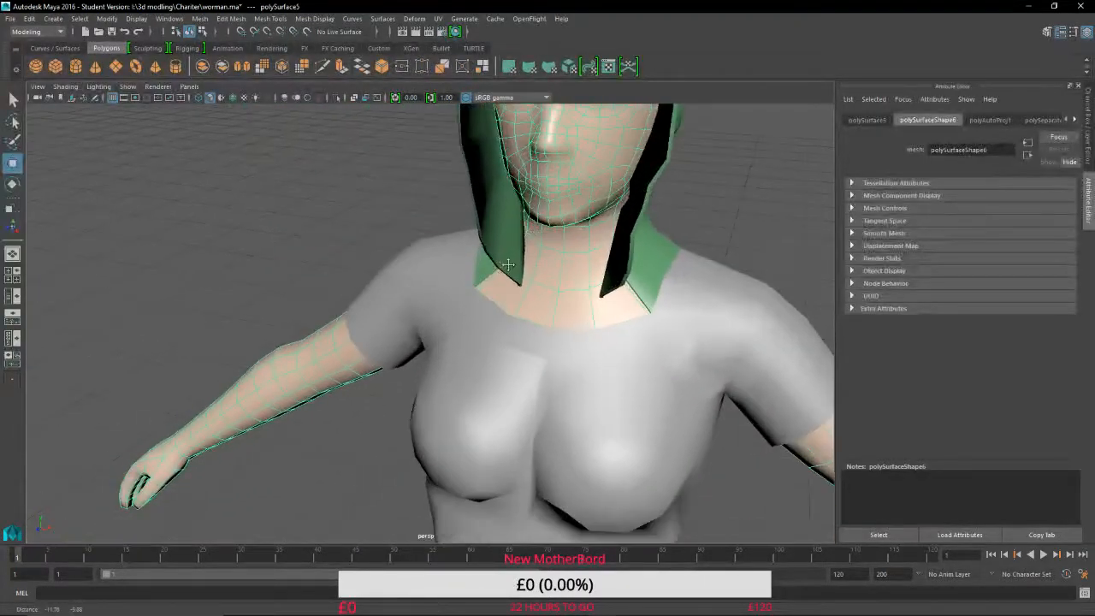
{"action": "left_click_drag", "start_coordinate": [508, 264], "coordinate": [396, 350], "text": "alt"}
{"action": "scroll", "coordinate": [452, 379], "scroll_direction": "down", "scroll_amount": 7}
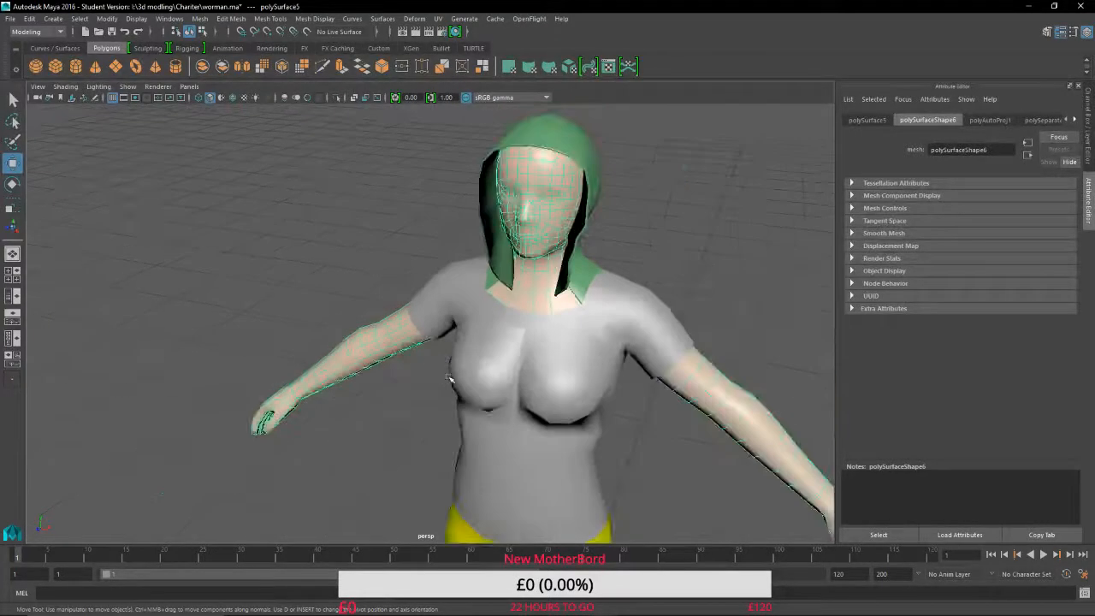
{"action": "scroll", "coordinate": [456, 435], "scroll_direction": "up", "scroll_amount": 3}
{"action": "scroll", "coordinate": [453, 432], "scroll_direction": "up", "scroll_amount": 4}
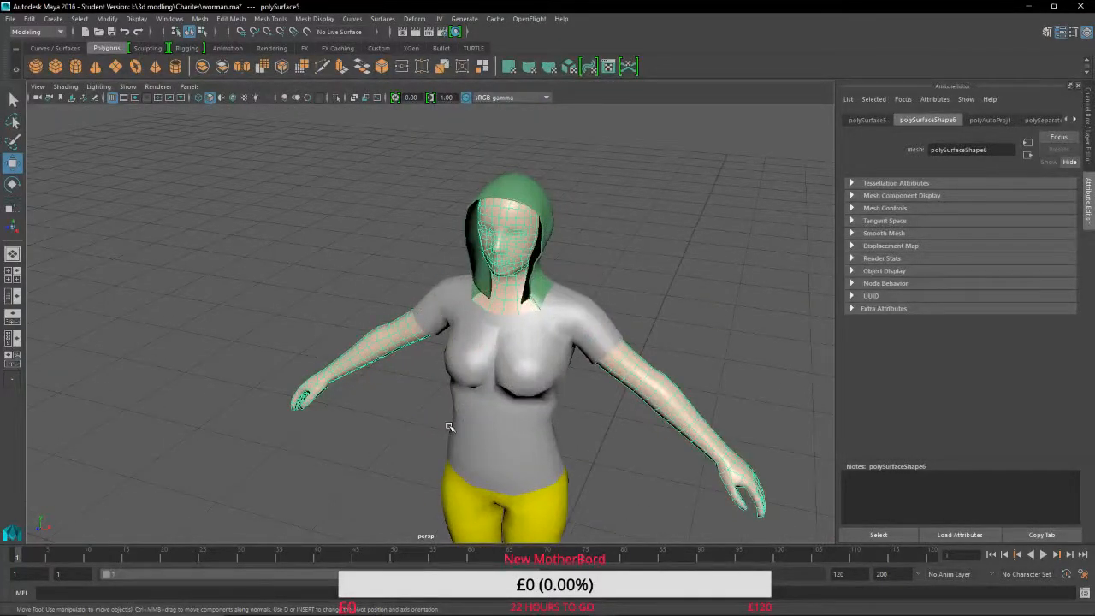
{"action": "left_click_drag", "start_coordinate": [343, 386], "coordinate": [375, 377], "text": "alt"}
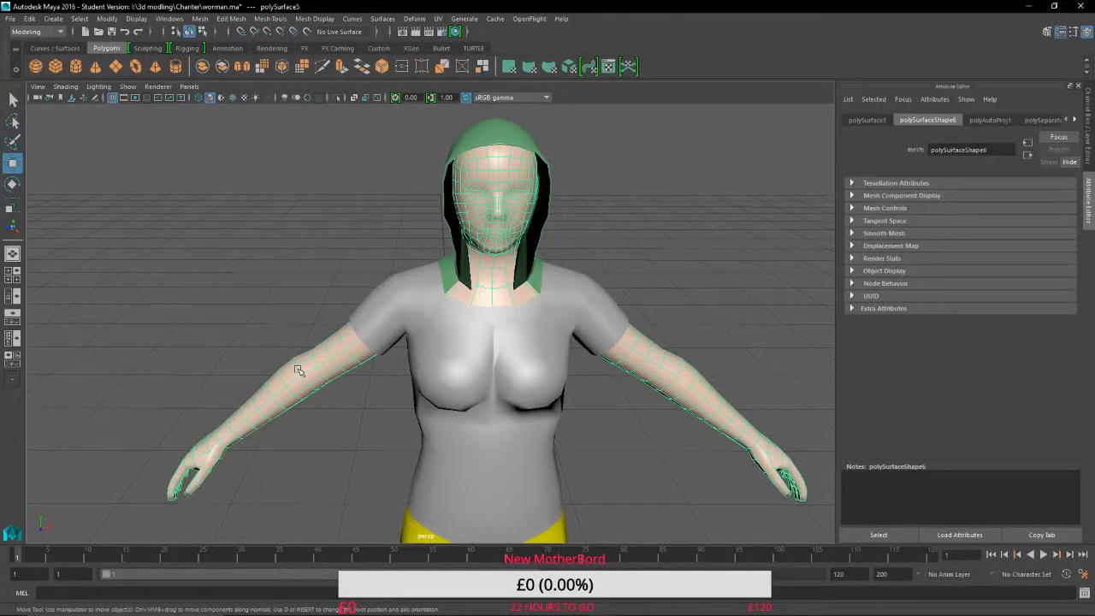
Open the Hypershade and set its viewport to shaded display with textures and lighting.
{"action": "left_click", "coordinate": [454, 32]}
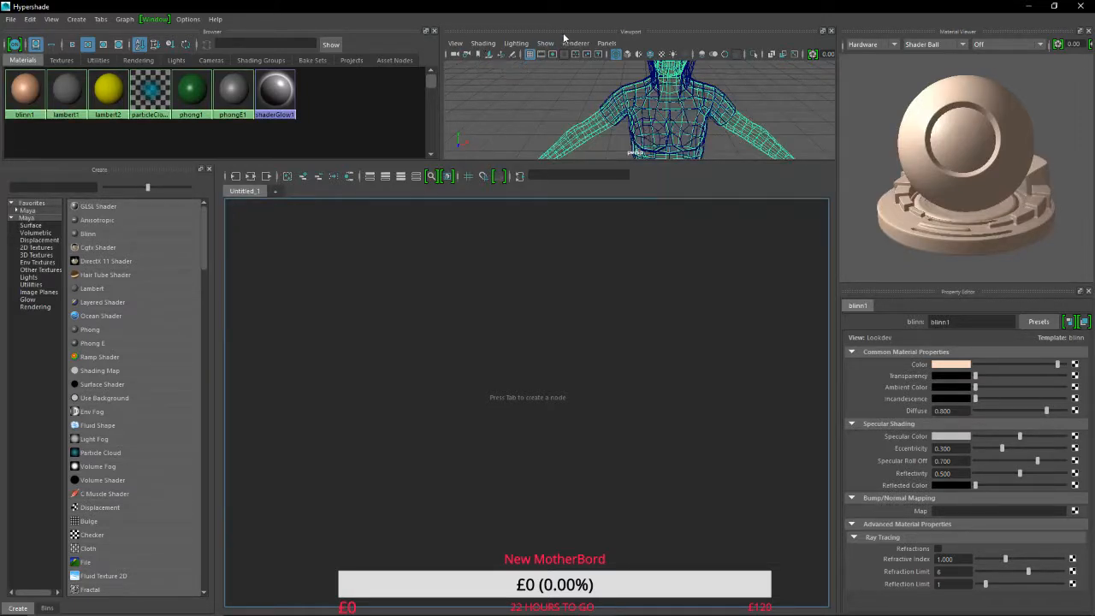
{"action": "left_click", "coordinate": [627, 55]}
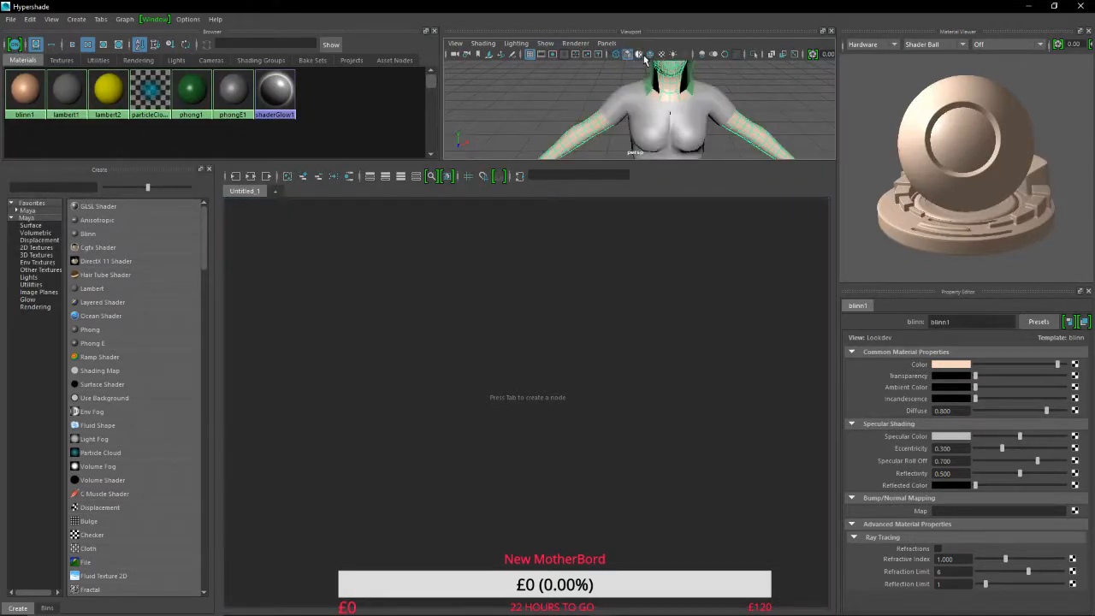
{"action": "left_click", "coordinate": [663, 54]}
{"action": "left_click", "coordinate": [673, 54]}
Look through the Hypershade's full list of creatable nodes for a suitable shader for the exported textures.
{"action": "scroll", "coordinate": [156, 316], "scroll_direction": "down", "scroll_amount": 1}
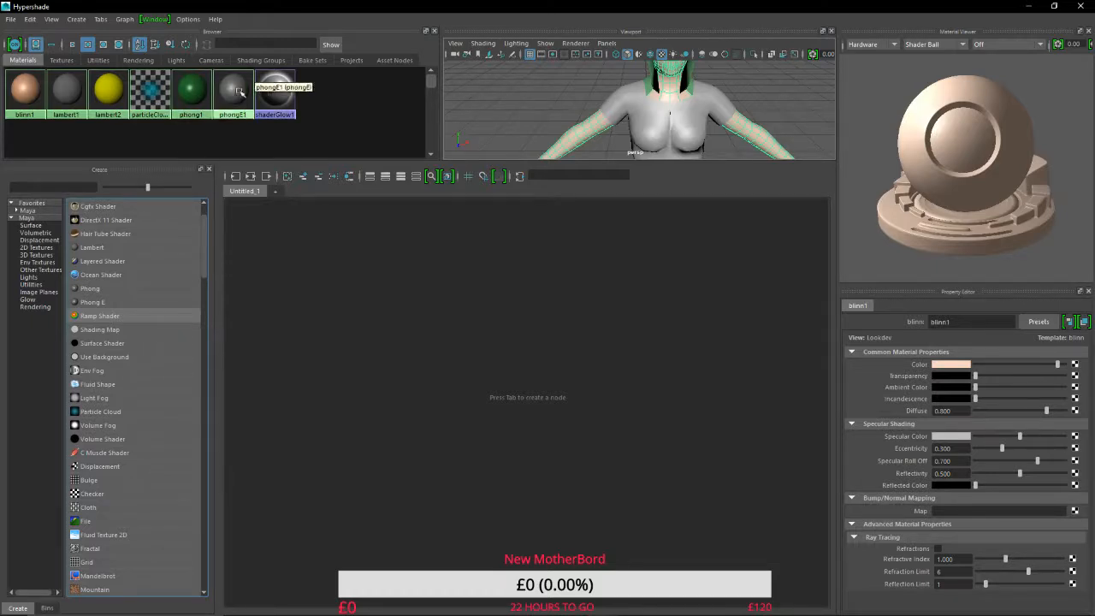
{"action": "scroll", "coordinate": [124, 312], "scroll_direction": "down", "scroll_amount": 1}
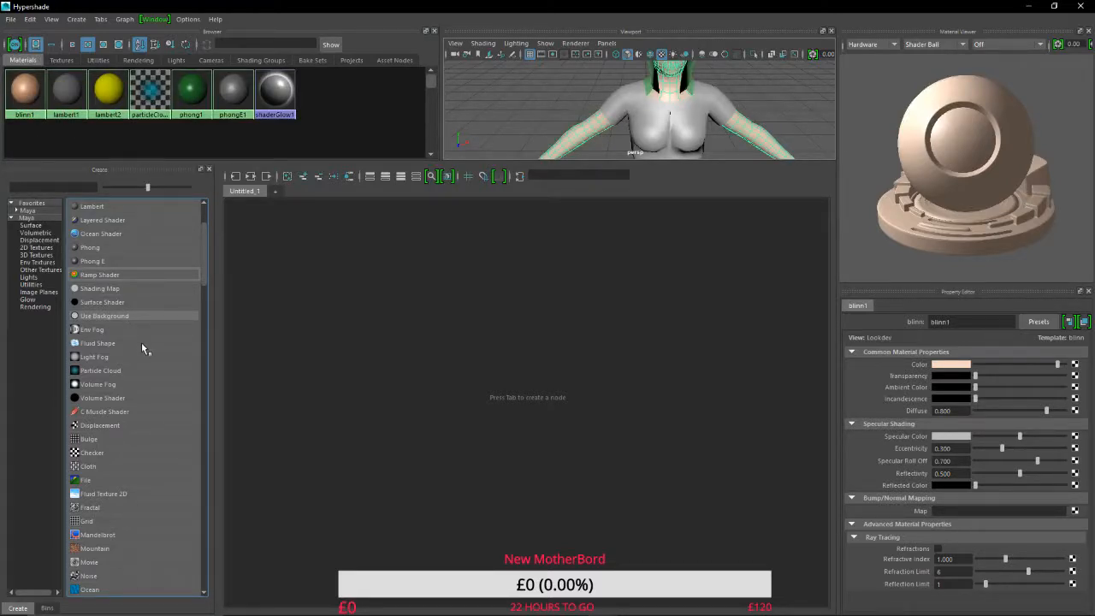
{"action": "scroll", "coordinate": [141, 339], "scroll_direction": "down", "scroll_amount": 5}
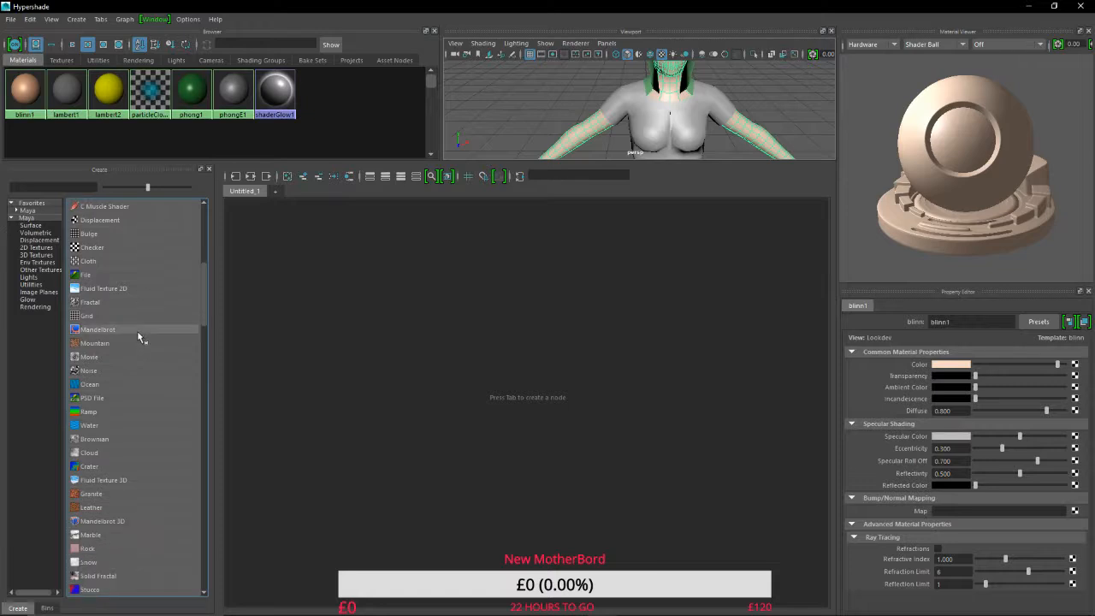
{"action": "scroll", "coordinate": [138, 335], "scroll_direction": "down", "scroll_amount": 9}
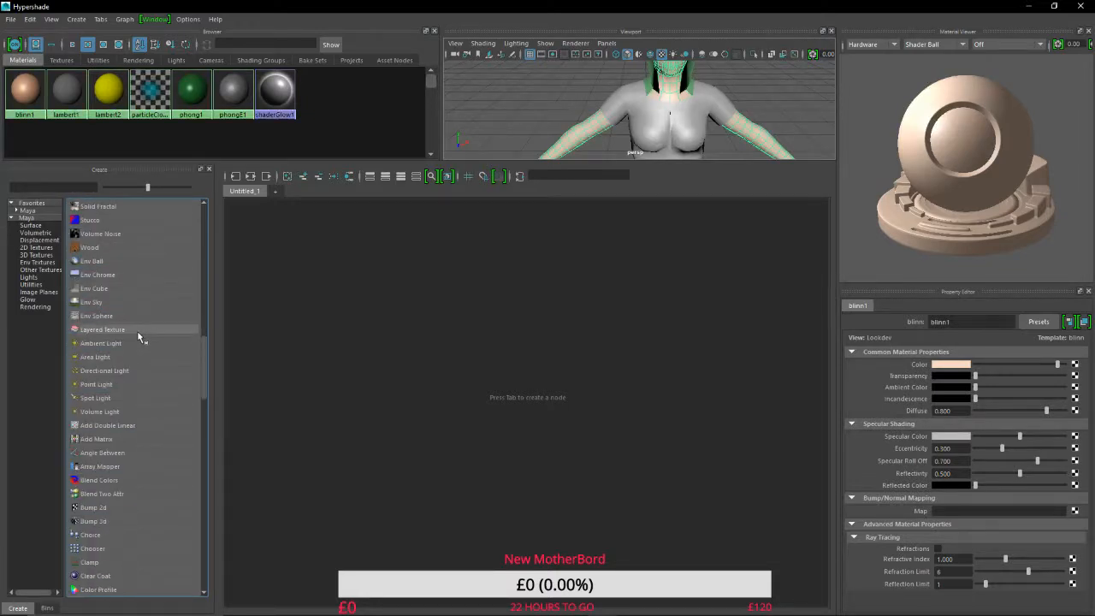
{"action": "scroll", "coordinate": [137, 330], "scroll_direction": "down", "scroll_amount": 12}
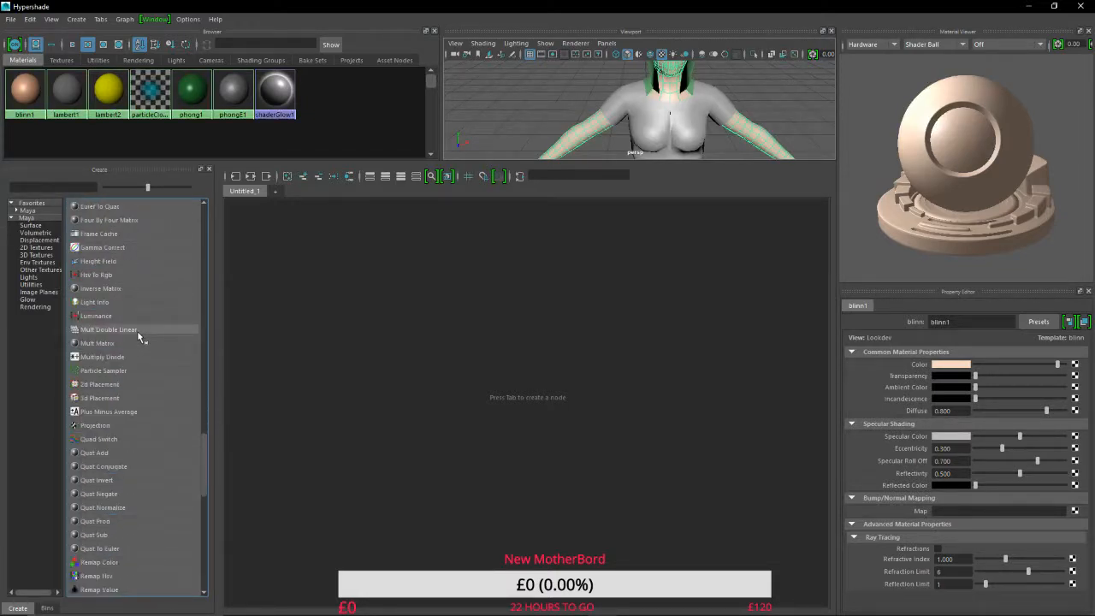
{"action": "scroll", "coordinate": [137, 330], "scroll_direction": "down", "scroll_amount": 10}
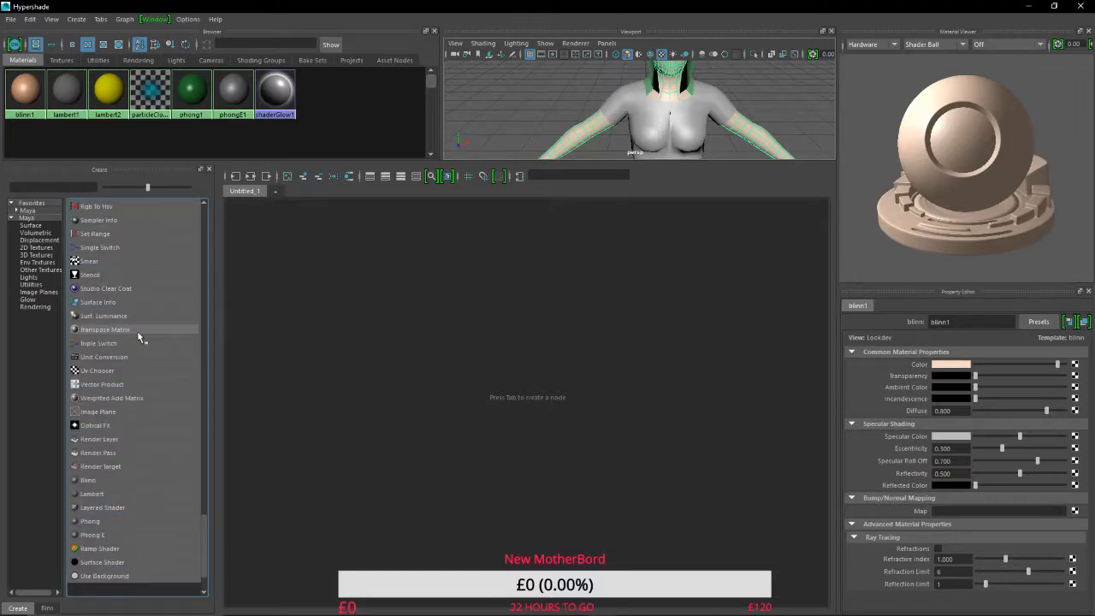
{"action": "scroll", "coordinate": [138, 334], "scroll_direction": "up", "scroll_amount": 15}
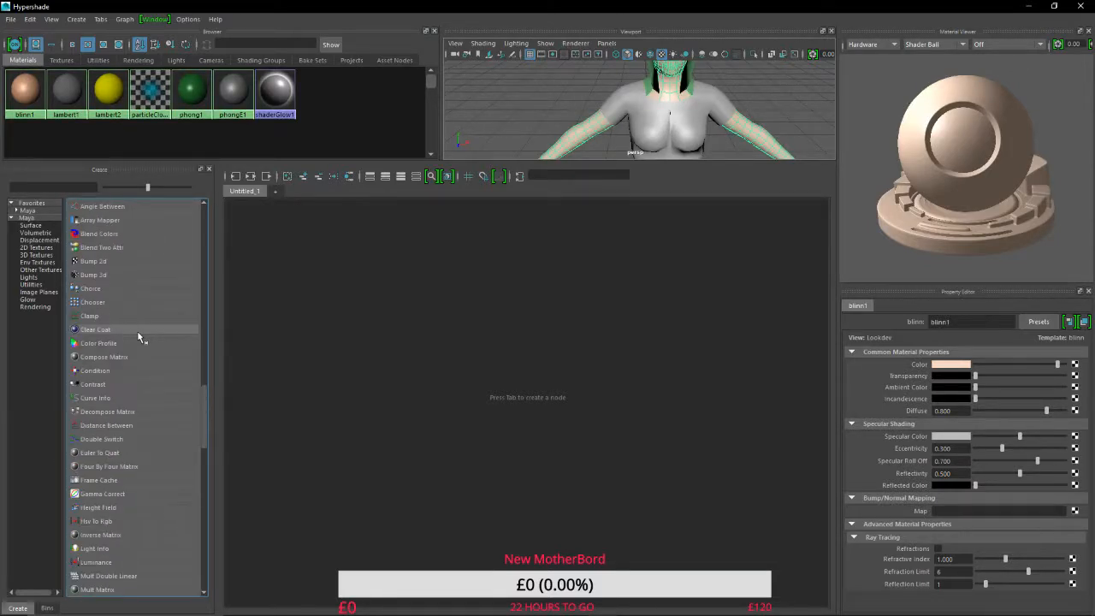
{"action": "scroll", "coordinate": [138, 335], "scroll_direction": "up", "scroll_amount": 4}
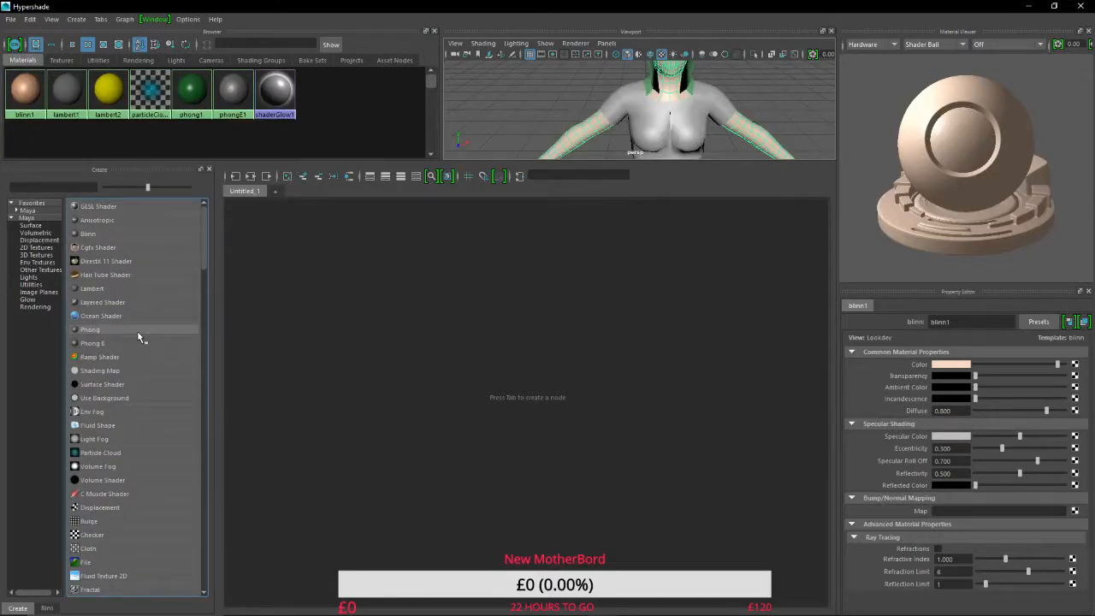
{"action": "scroll", "coordinate": [137, 330], "scroll_direction": "down", "scroll_amount": 10}
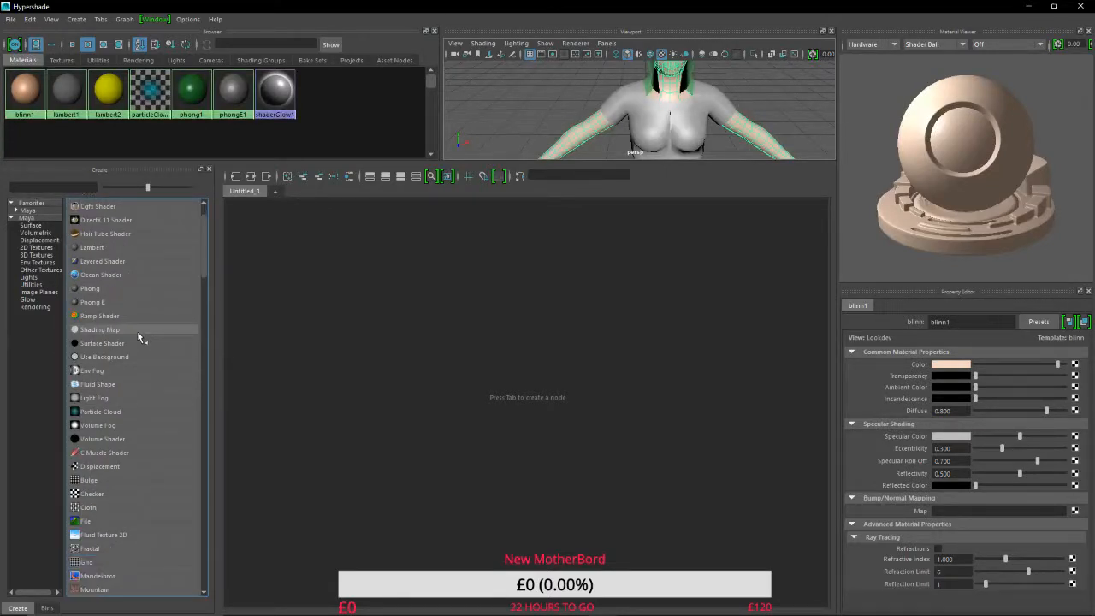
{"action": "scroll", "coordinate": [136, 331], "scroll_direction": "down", "scroll_amount": 3}
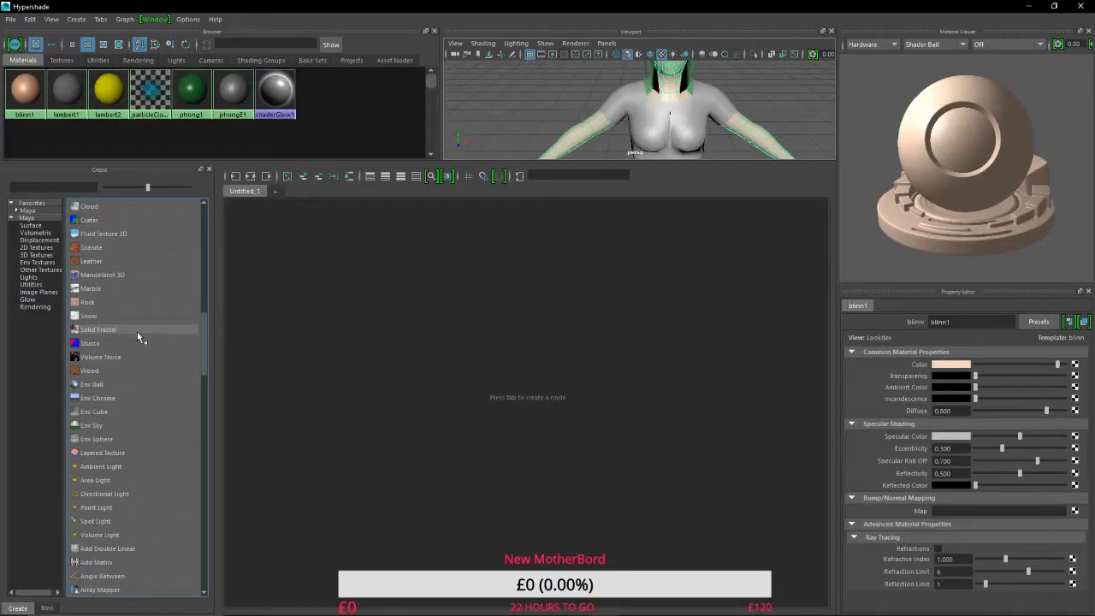
{"action": "scroll", "coordinate": [137, 331], "scroll_direction": "down", "scroll_amount": 14}
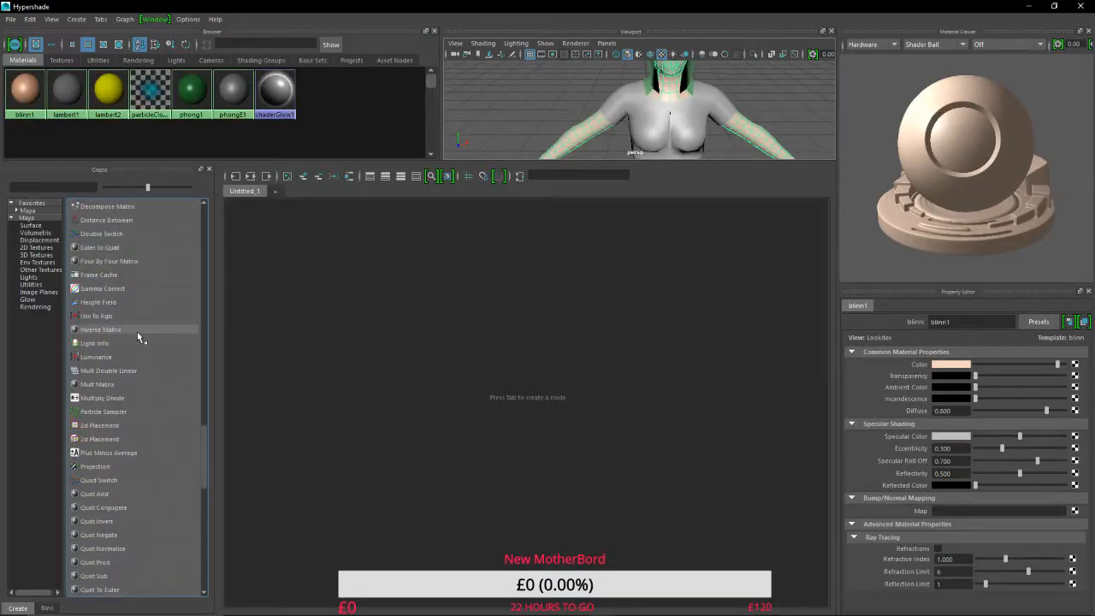
{"action": "scroll", "coordinate": [137, 331], "scroll_direction": "down", "scroll_amount": 2}
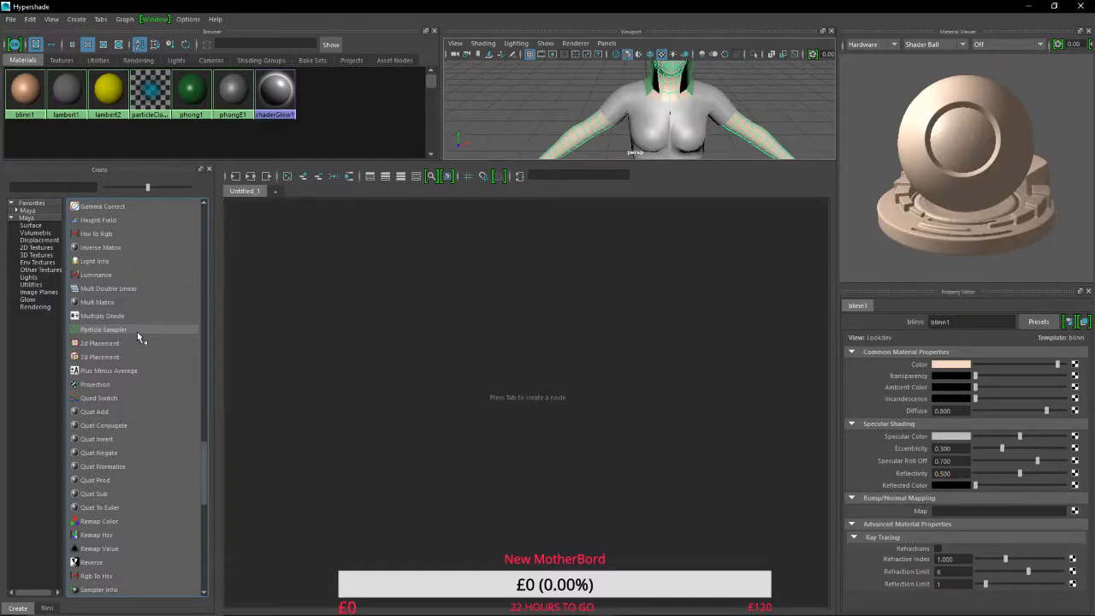
{"action": "scroll", "coordinate": [137, 331], "scroll_direction": "down", "scroll_amount": 4}
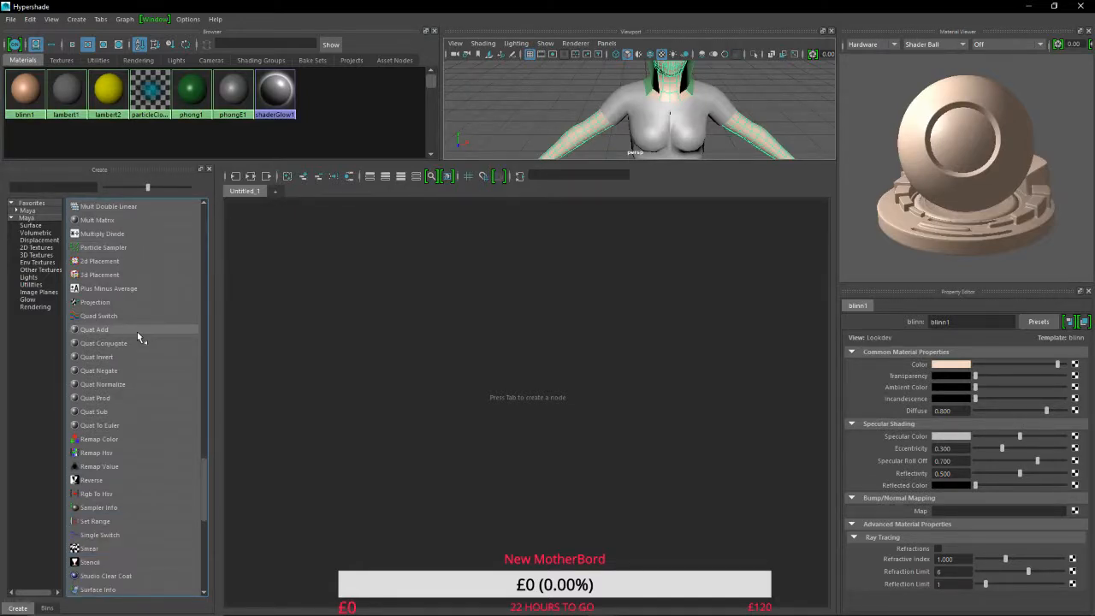
{"action": "scroll", "coordinate": [137, 331], "scroll_direction": "down", "scroll_amount": 6}
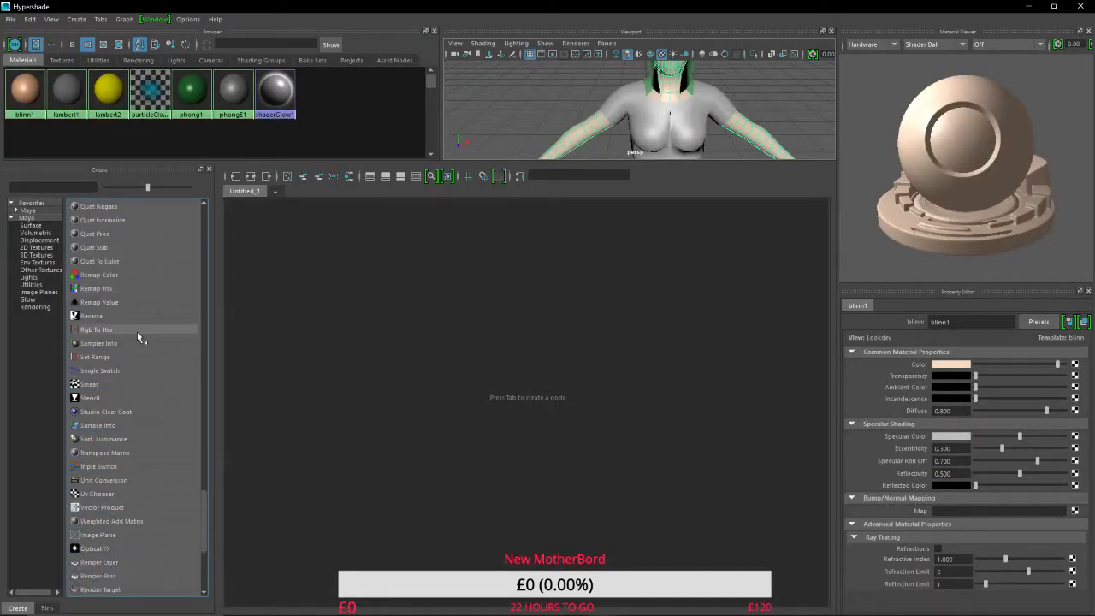
{"action": "scroll", "coordinate": [136, 331], "scroll_direction": "up", "scroll_amount": 20}
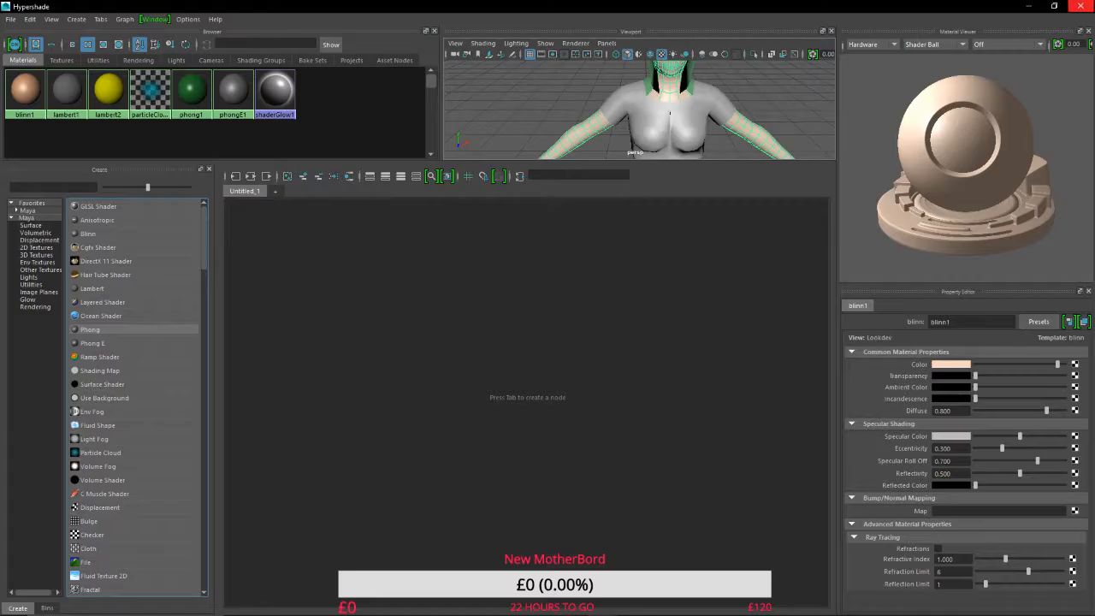
Close the Hypershade and enable loading and auto load for all plug-ins in the Maya2016/bin/plug-ins group of the Plug-in Manager.
{"action": "left_click", "coordinate": [1077, 6]}
{"action": "left_click", "coordinate": [11, 18]}
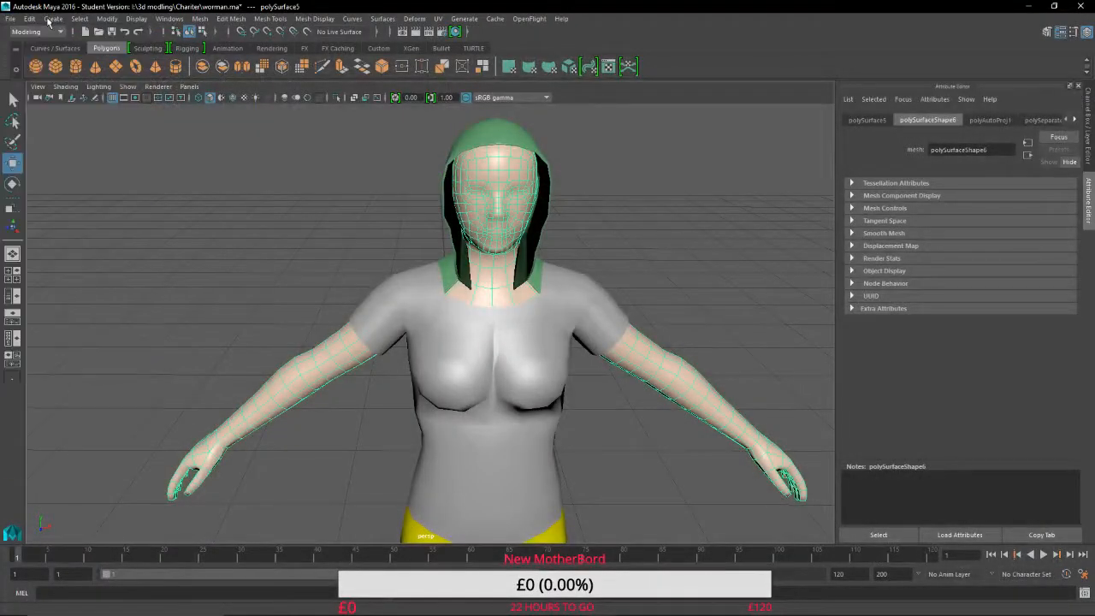
{"action": "left_click", "coordinate": [169, 17]}
{"action": "mouse_move", "coordinate": [203, 94]}
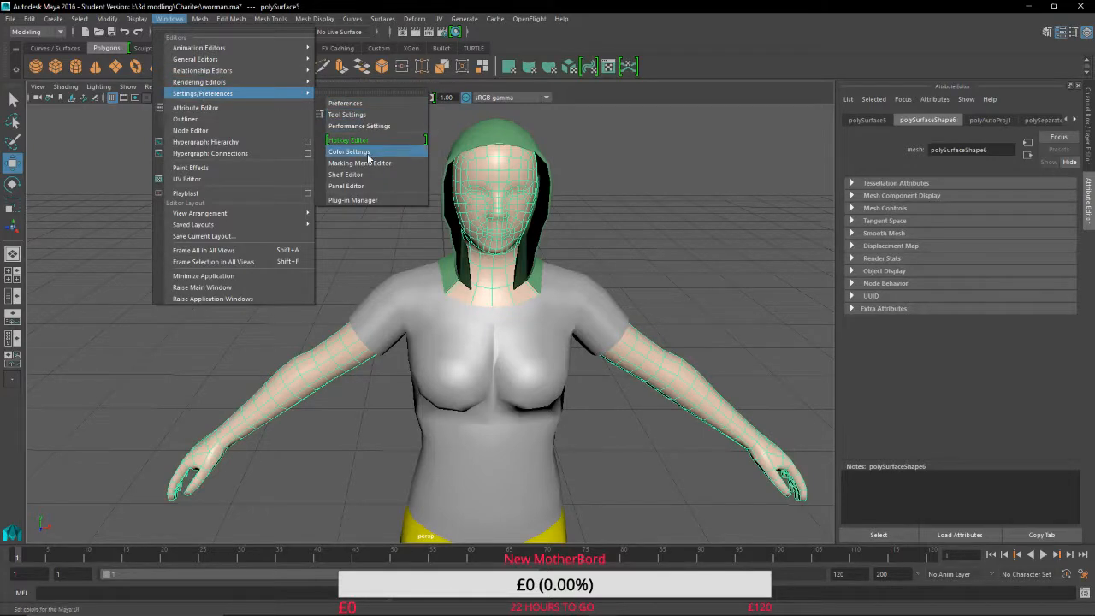
{"action": "left_click", "coordinate": [367, 194]}
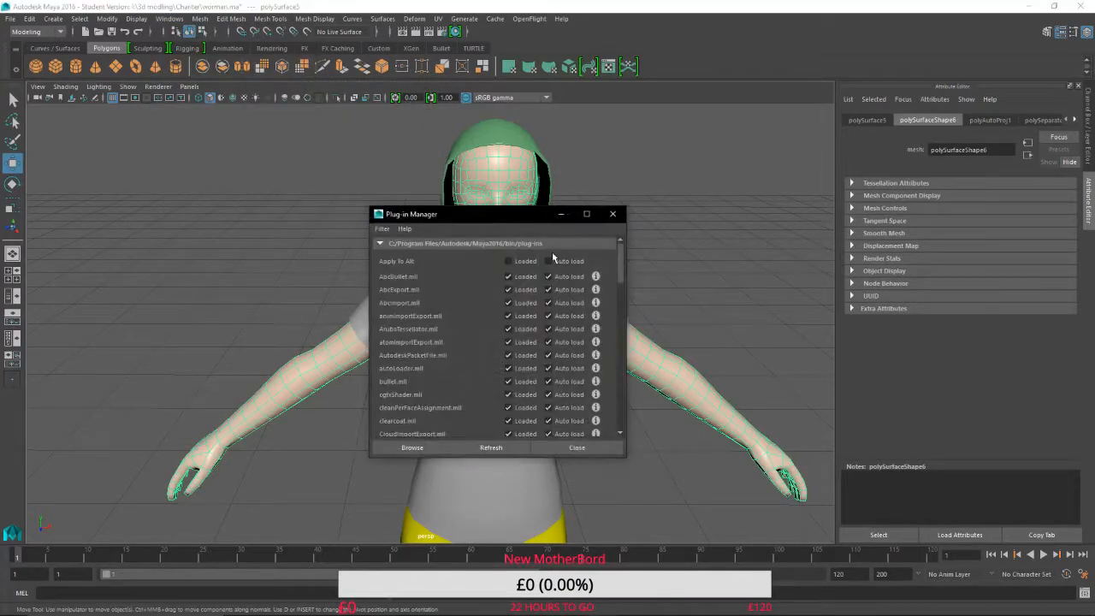
{"action": "left_click", "coordinate": [549, 261]}
{"action": "left_click", "coordinate": [553, 261]}
{"action": "left_click", "coordinate": [575, 447]}
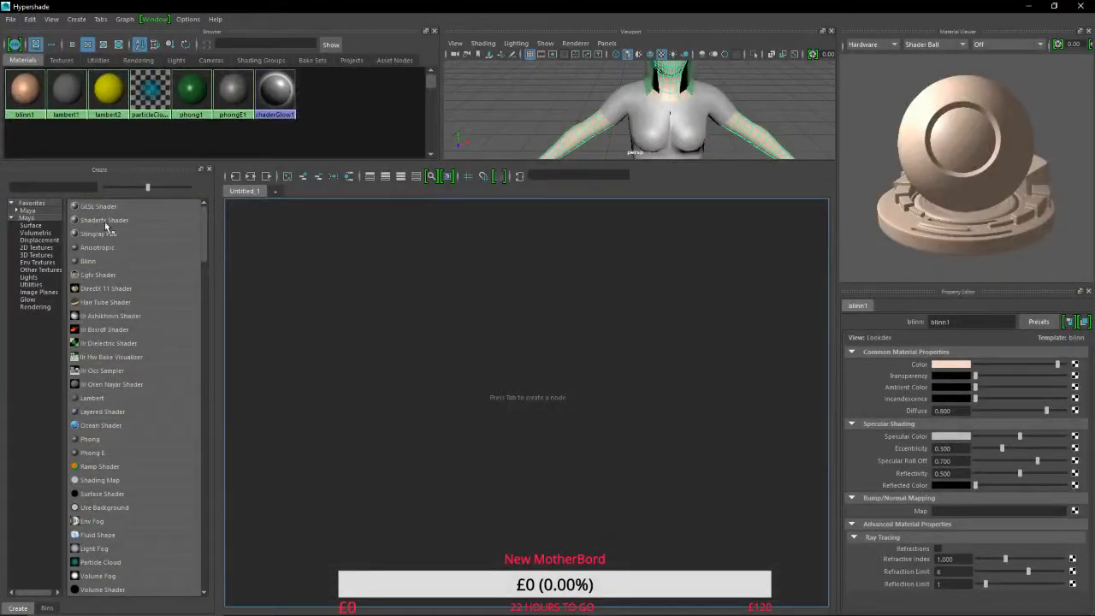
Create a Stingray PBS material and move its shading group node up beside the material node.
{"action": "left_click", "coordinate": [110, 234]}
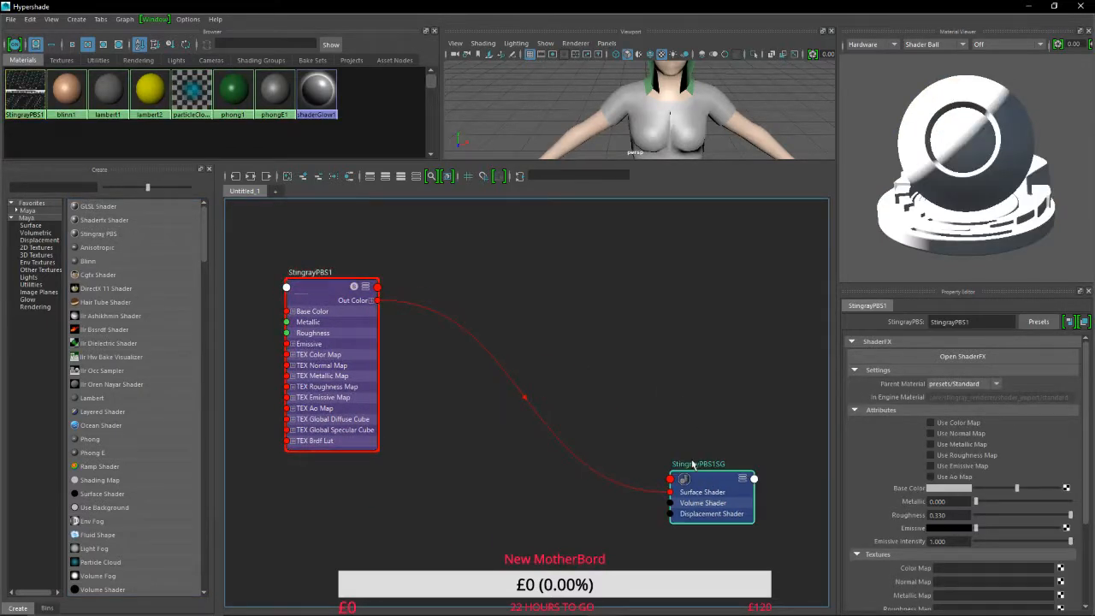
{"action": "left_click_drag", "start_coordinate": [710, 477], "coordinate": [554, 274]}
{"action": "left_click", "coordinate": [327, 296]}
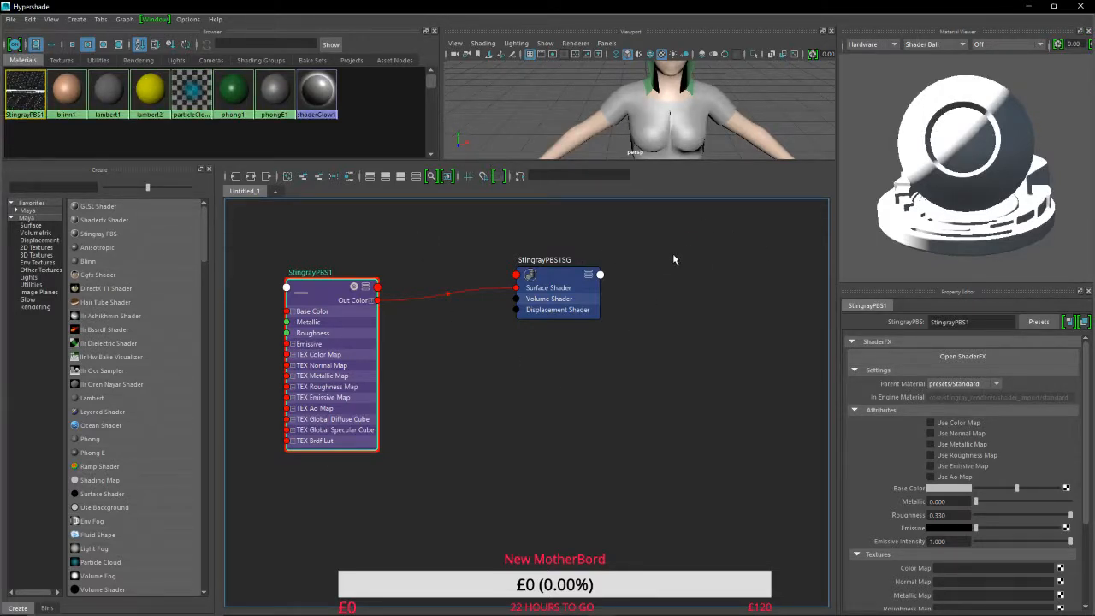
Enable the color, normal and roughness maps on StingrayPBS1, leaving the metallic map off.
{"action": "left_click", "coordinate": [963, 424]}
{"action": "left_click", "coordinate": [967, 434]}
{"action": "left_click", "coordinate": [971, 445]}
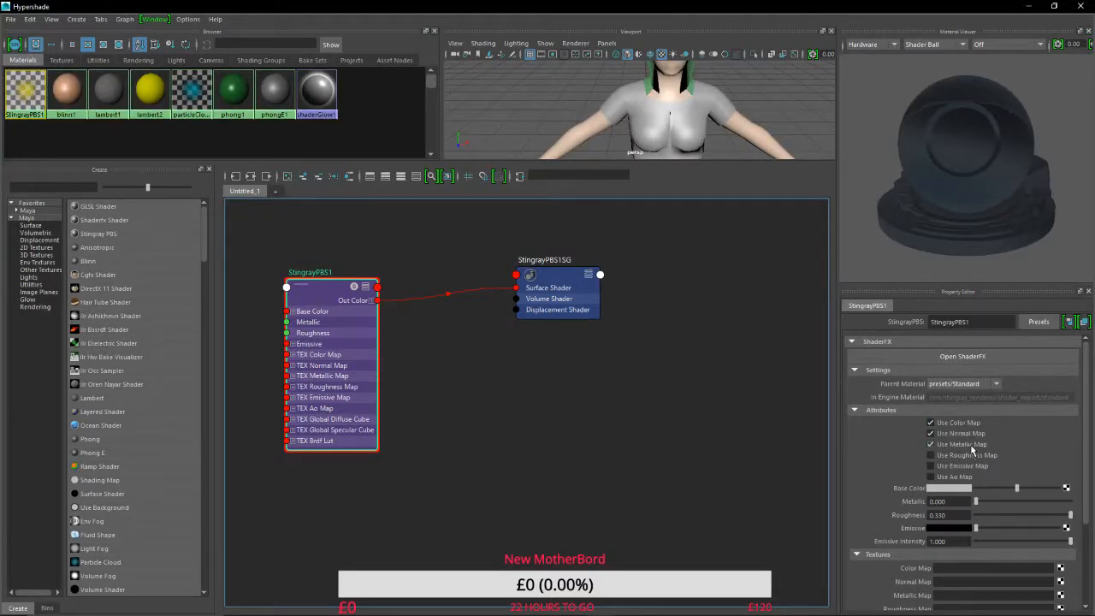
{"action": "left_click", "coordinate": [972, 444]}
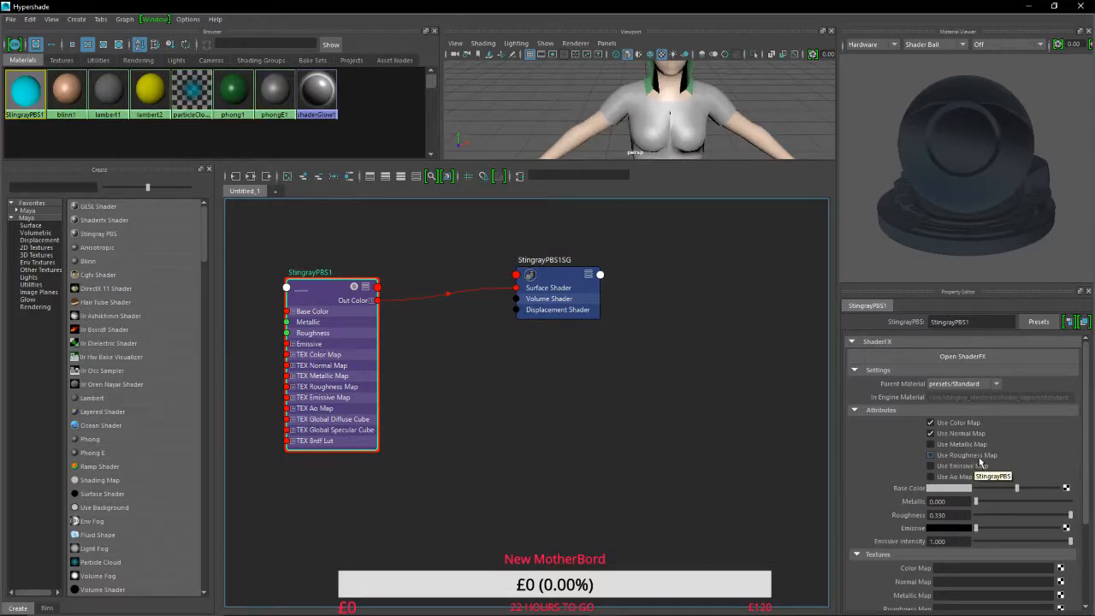
{"action": "left_click", "coordinate": [979, 455]}
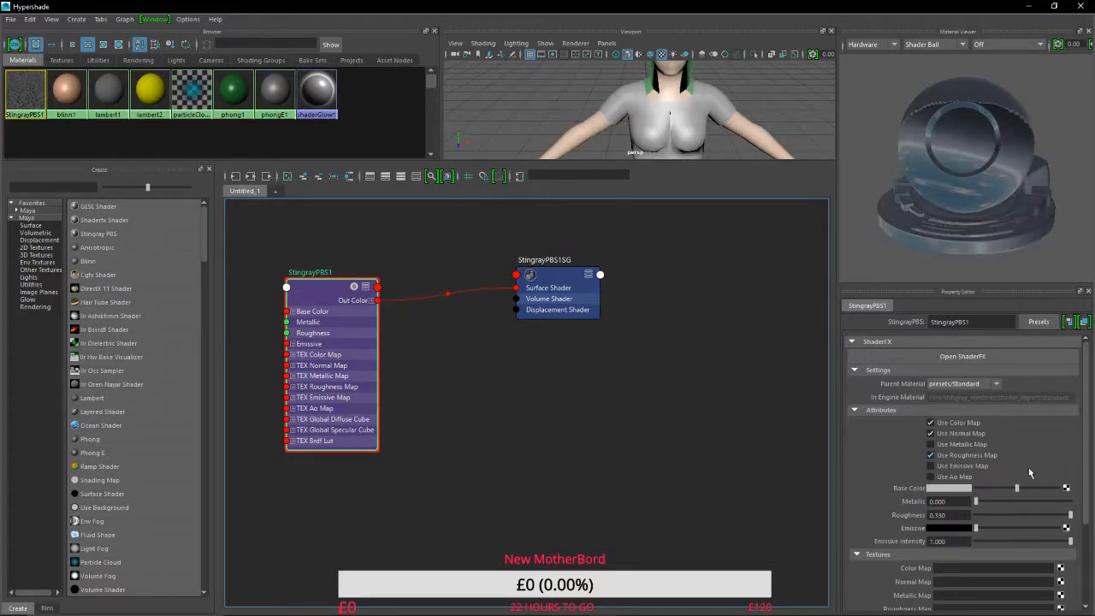
Add a file texture to StingrayPBS1's color map and browse for its image in the Chariter\textures\Bace folder.
{"action": "scroll", "coordinate": [1031, 472], "scroll_direction": "down", "scroll_amount": 3}
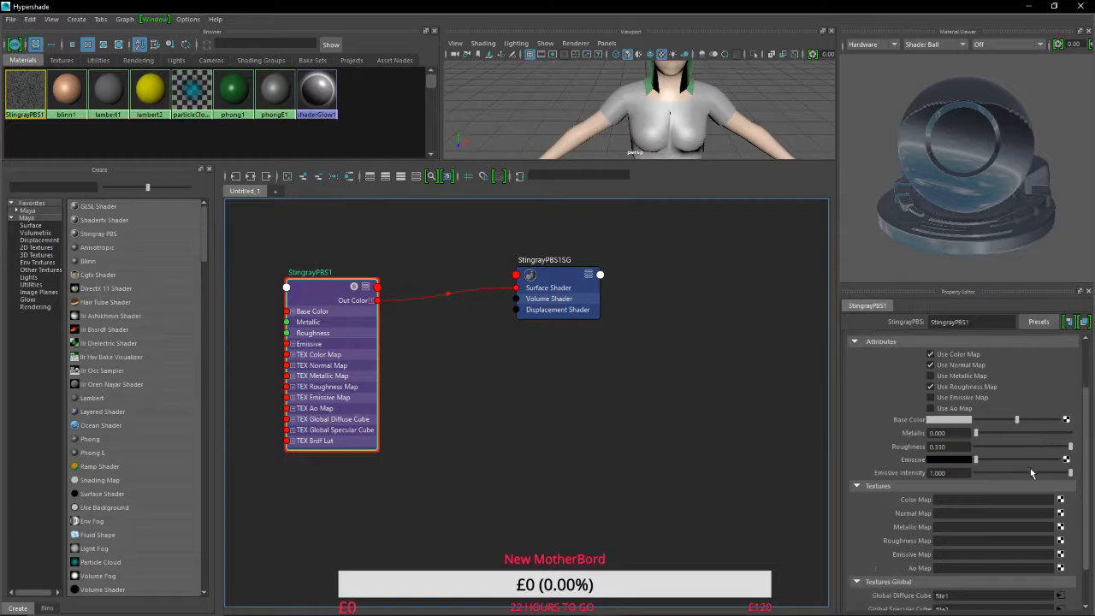
{"action": "left_click", "coordinate": [1060, 467]}
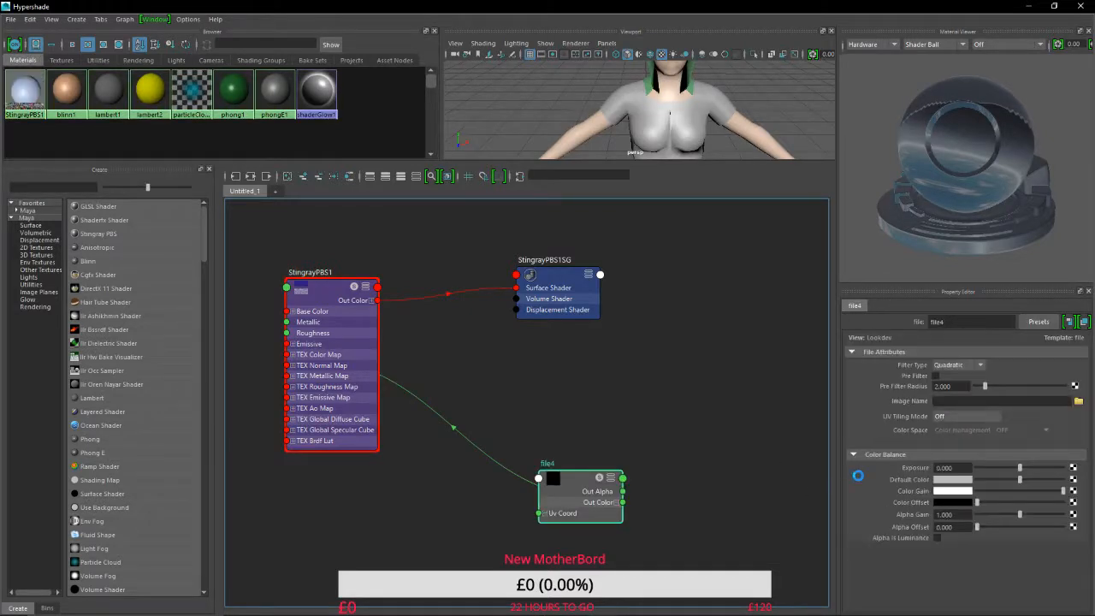
{"action": "left_click", "coordinate": [523, 323]}
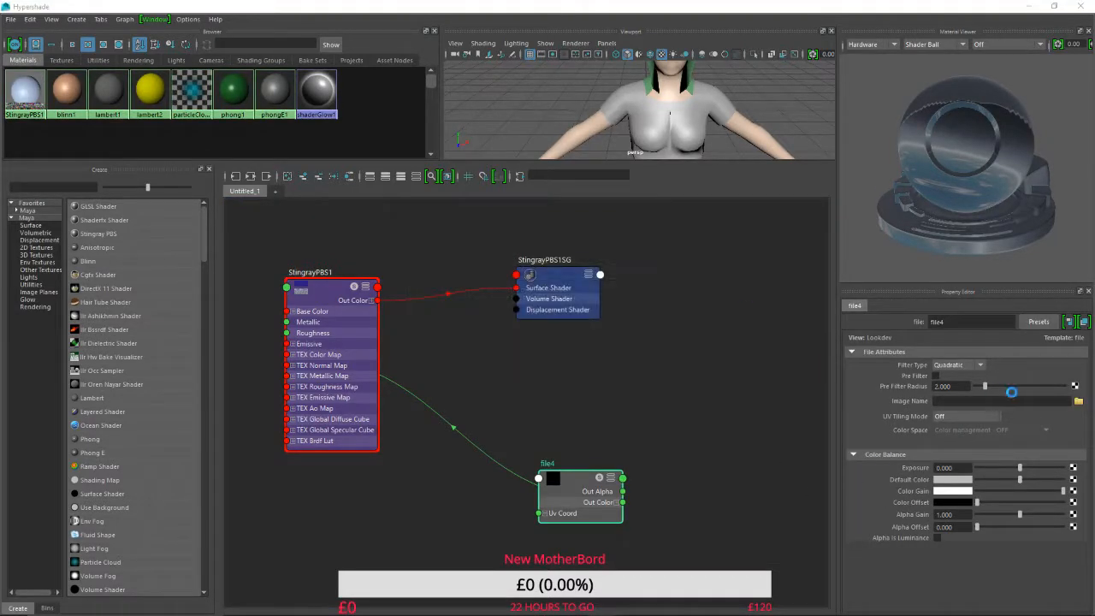
{"action": "left_click", "coordinate": [1078, 403]}
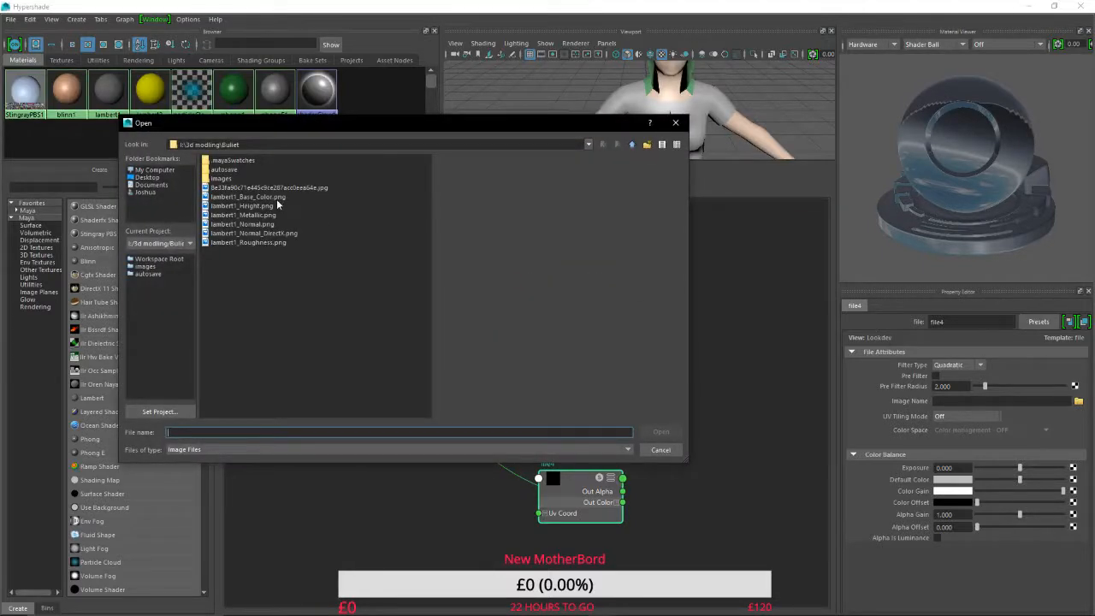
{"action": "left_click", "coordinate": [632, 145]}
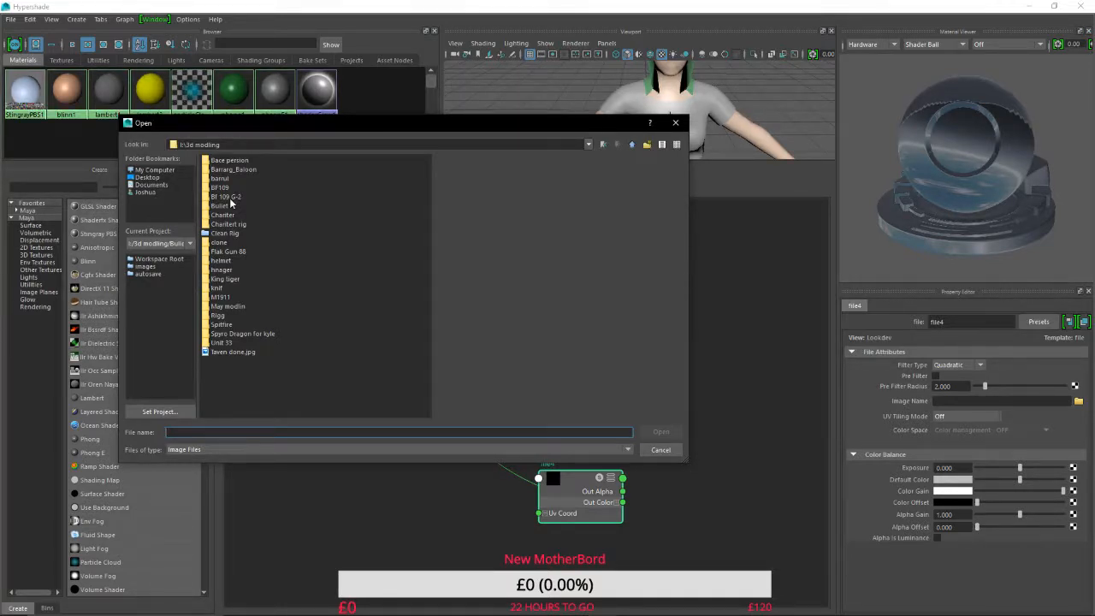
{"action": "double_click", "coordinate": [230, 216]}
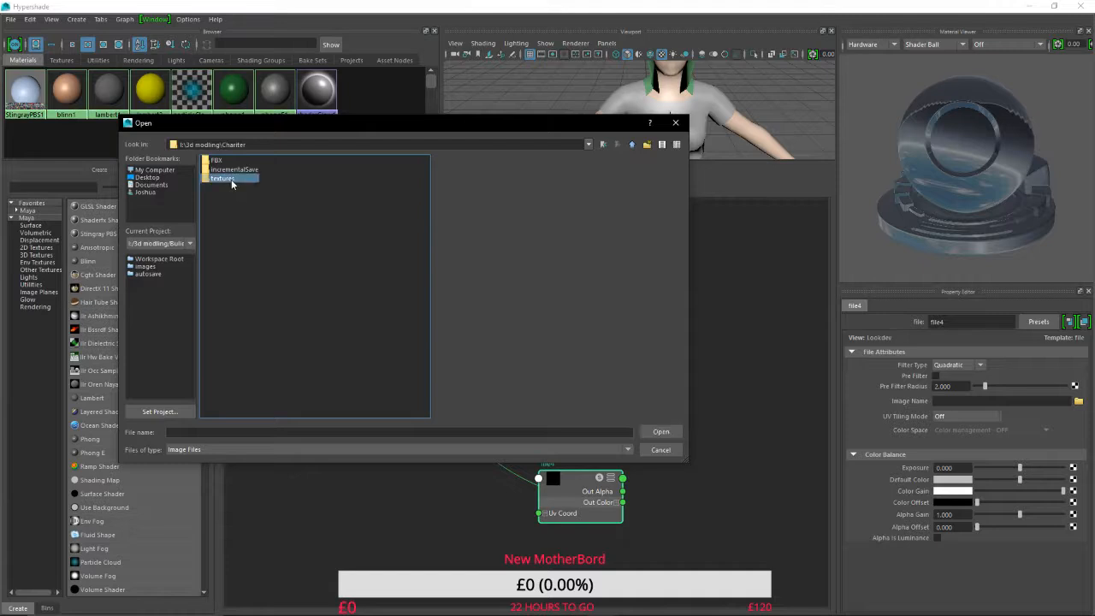
{"action": "double_click", "coordinate": [231, 179]}
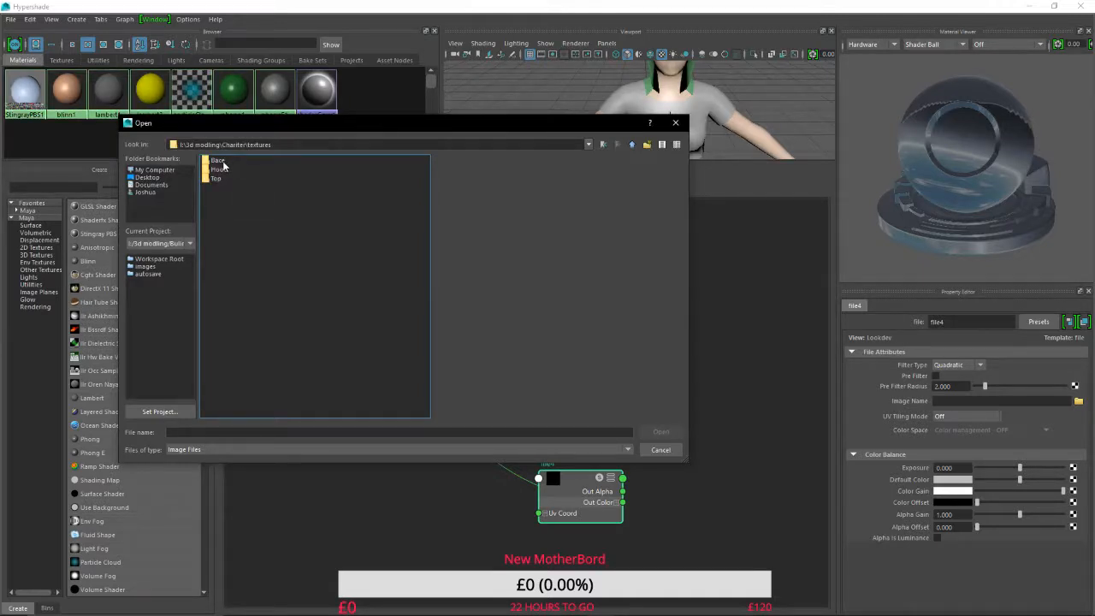
{"action": "double_click", "coordinate": [220, 162]}
Preview the exported blinn1 and Default_Material images to compare which texture set belongs to the body.
{"action": "left_click", "coordinate": [231, 161]}
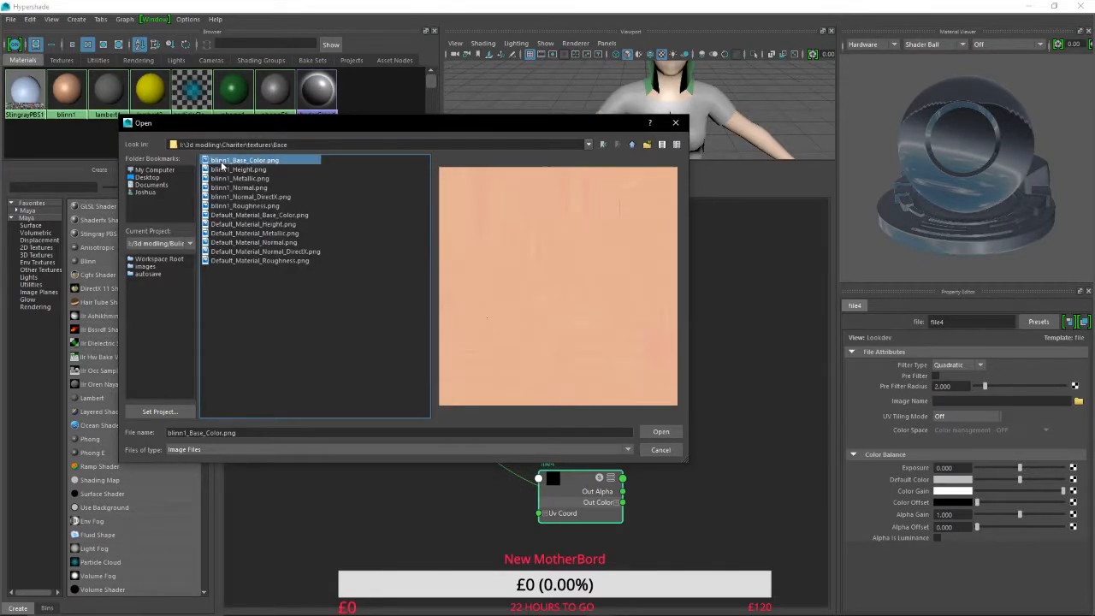
{"action": "left_click", "coordinate": [288, 217]}
{"action": "left_click", "coordinate": [287, 225]}
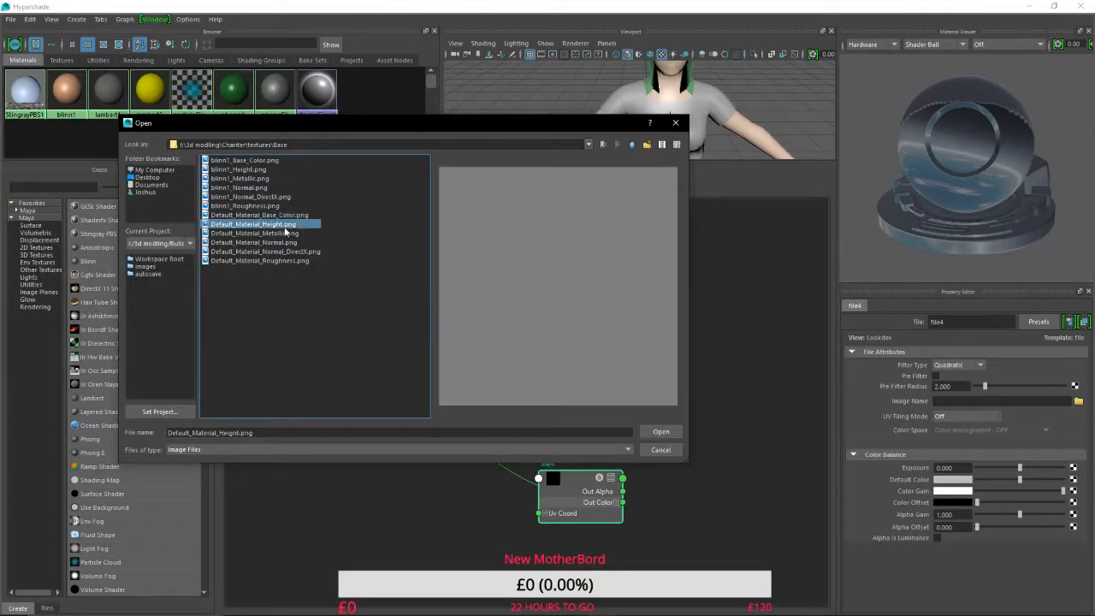
{"action": "left_click", "coordinate": [287, 234]}
{"action": "left_click", "coordinate": [286, 243]}
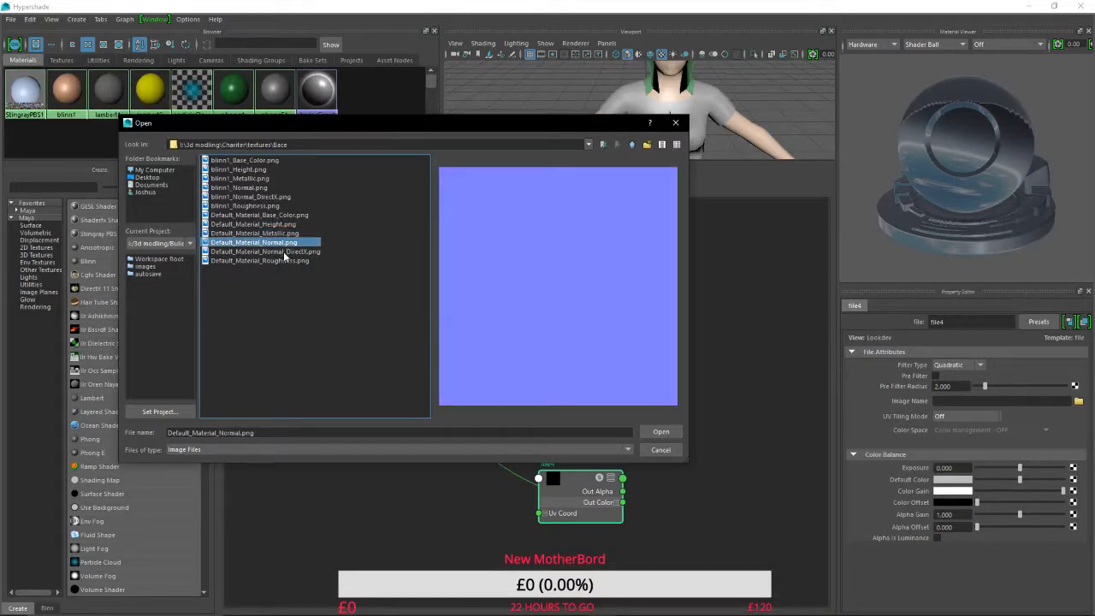
{"action": "left_click", "coordinate": [282, 261]}
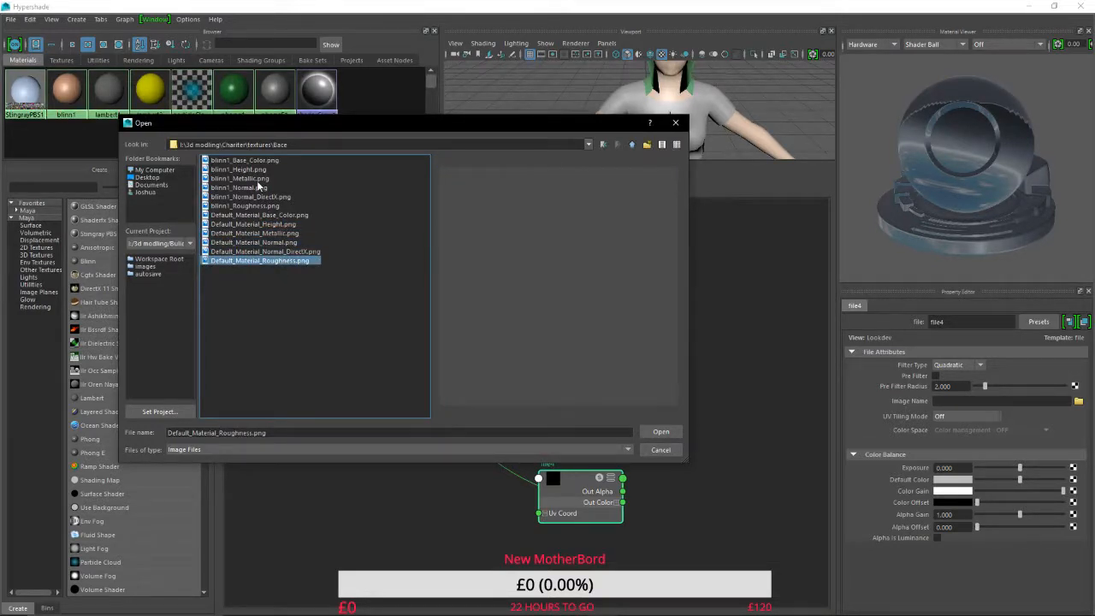
{"action": "left_click", "coordinate": [256, 179]}
{"action": "left_click", "coordinate": [255, 205]}
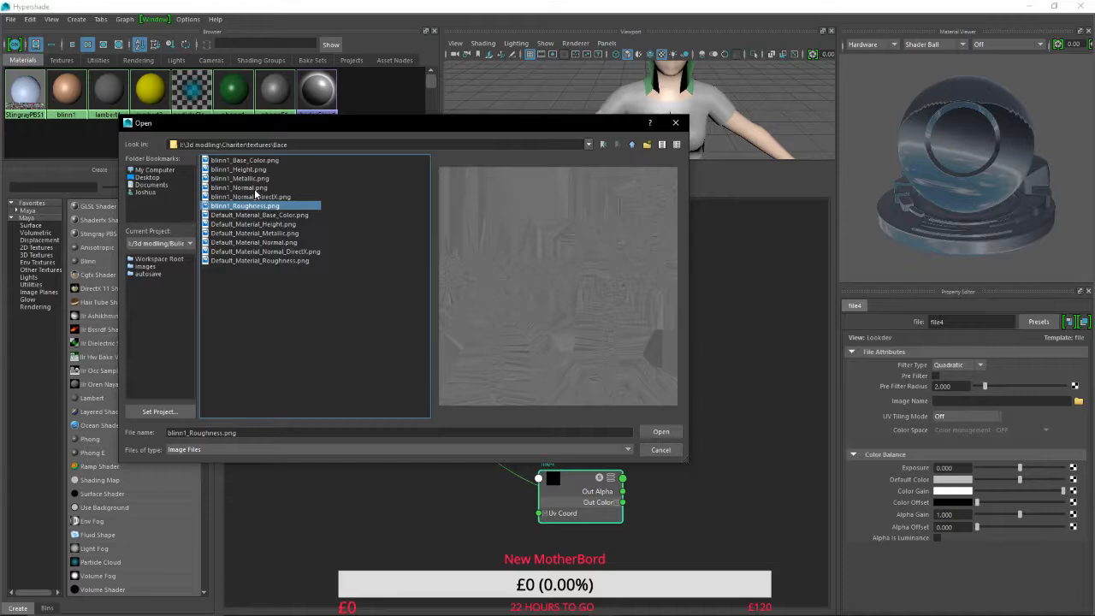
{"action": "left_click", "coordinate": [257, 188]}
{"action": "left_click", "coordinate": [253, 180]}
{"action": "left_click", "coordinate": [251, 169]}
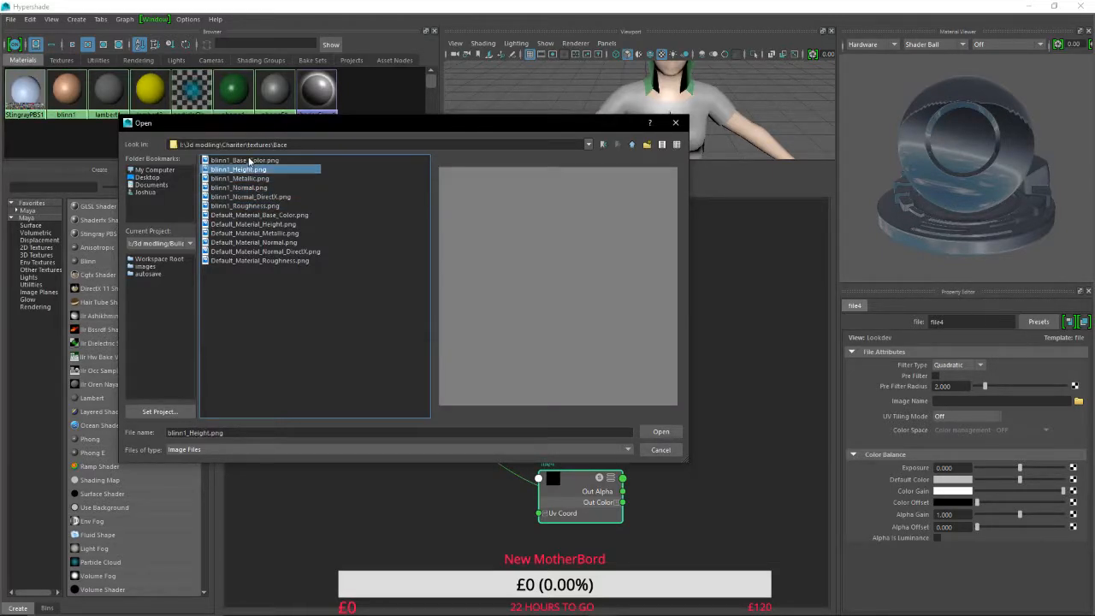
Load blinn1_Base_Color.png into the color map's file node and place that node beneath the shading group.
{"action": "left_click", "coordinate": [250, 161]}
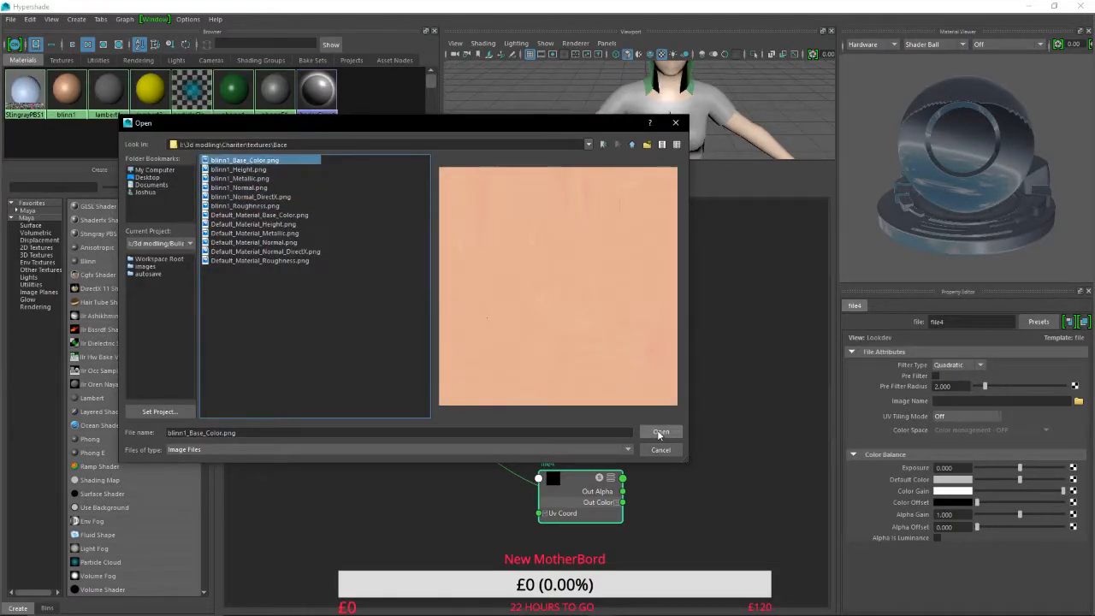
{"action": "left_click", "coordinate": [660, 433]}
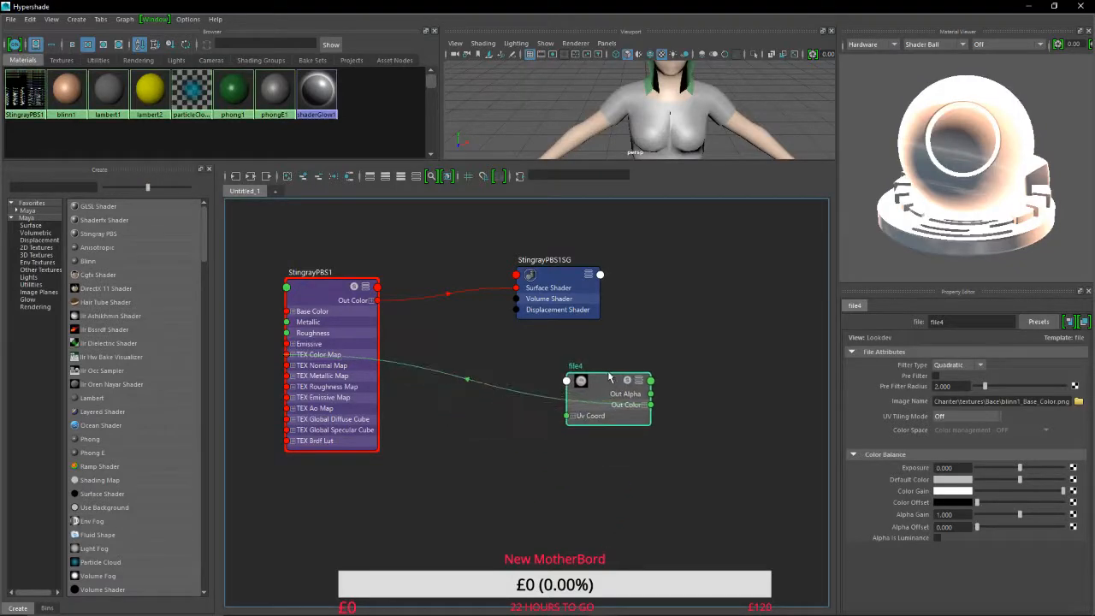
{"action": "left_click_drag", "start_coordinate": [609, 378], "coordinate": [611, 342]}
Add a file texture with blinn1_Normal_DirectX.png to the normal map and place its node below the color map's file node.
{"action": "left_click", "coordinate": [330, 301]}
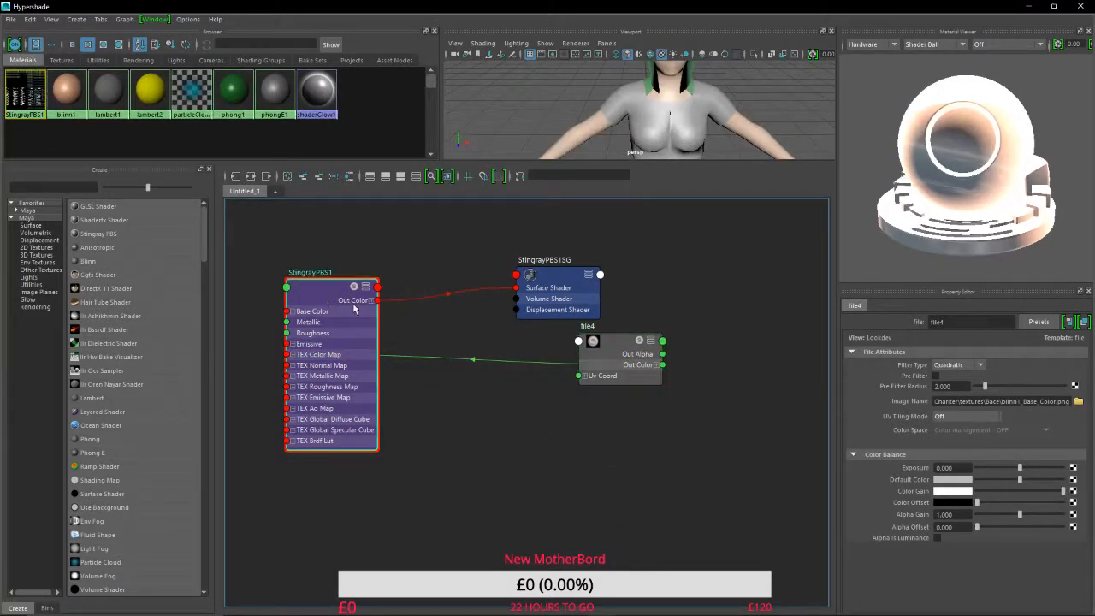
{"action": "left_click", "coordinate": [1060, 480]}
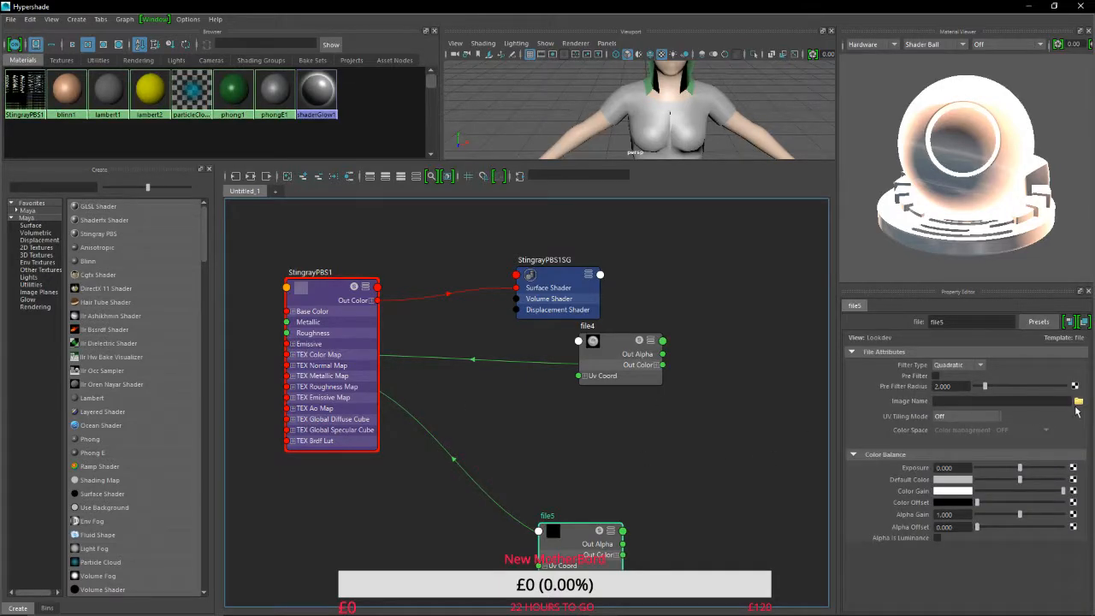
{"action": "left_click", "coordinate": [1078, 401]}
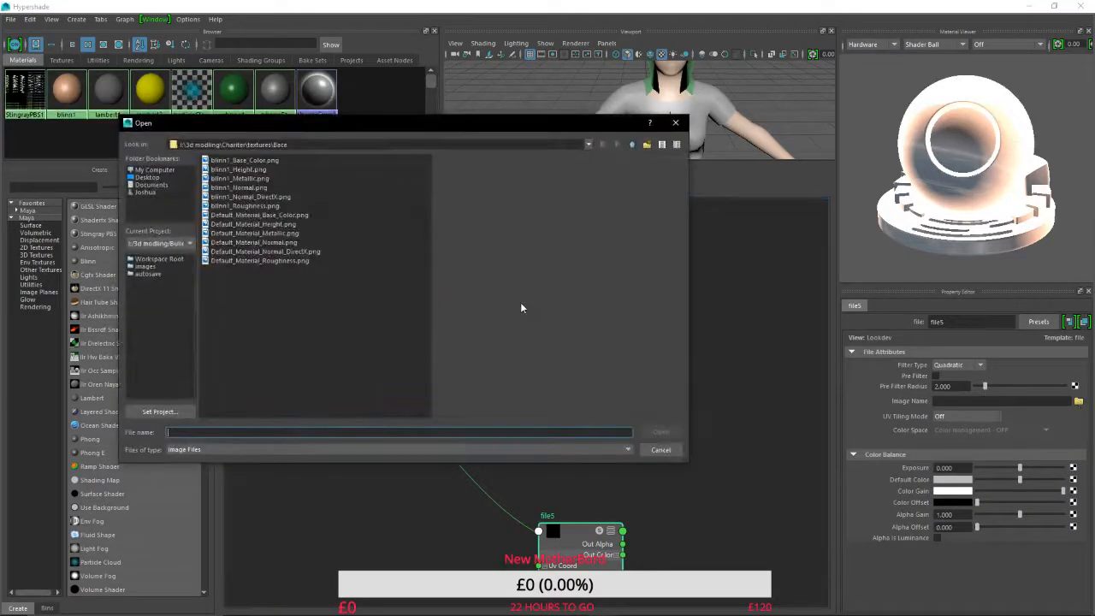
{"action": "left_click", "coordinate": [250, 170]}
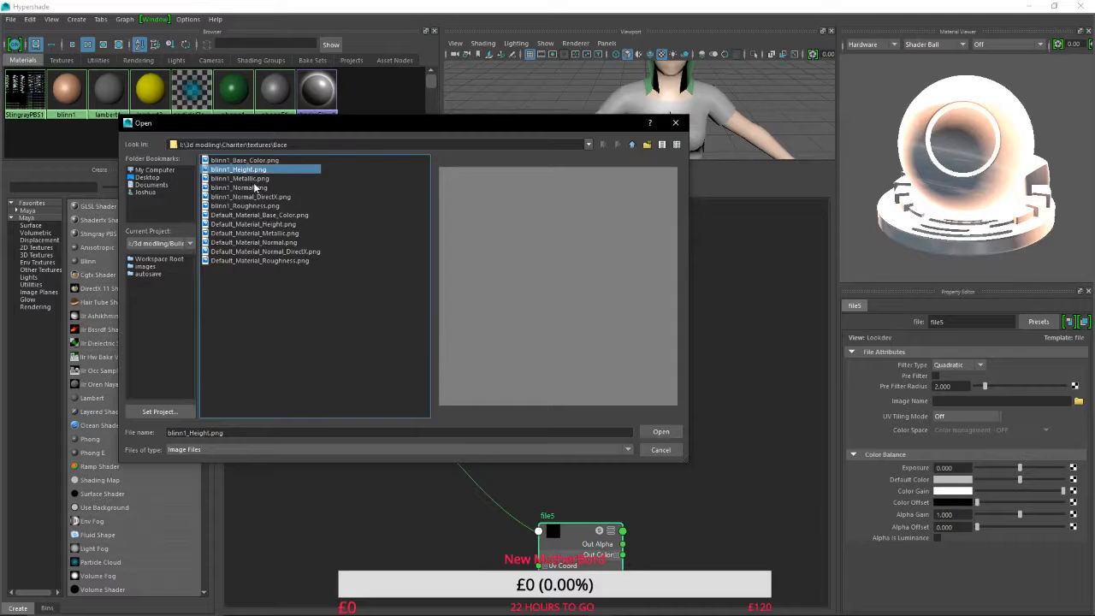
{"action": "left_click", "coordinate": [264, 189]}
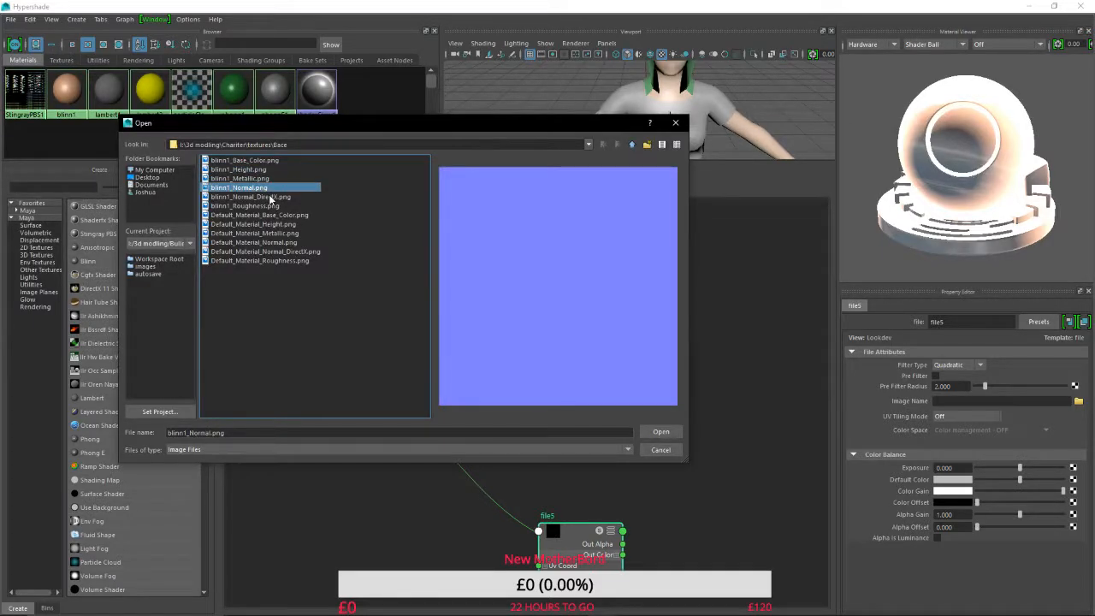
{"action": "left_click", "coordinate": [271, 198]}
{"action": "left_click", "coordinate": [659, 431]}
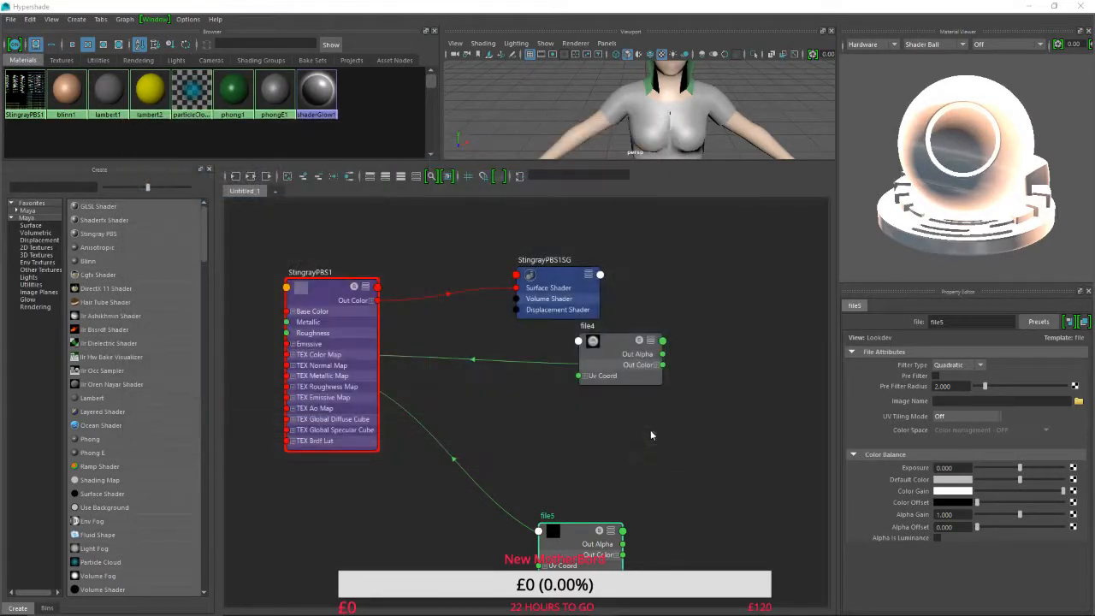
{"action": "left_click_drag", "start_coordinate": [567, 538], "coordinate": [616, 413]}
Add a file texture to StingrayPBS1's metallic map and load blinn1_Metallic.png into it.
{"action": "left_click", "coordinate": [326, 291]}
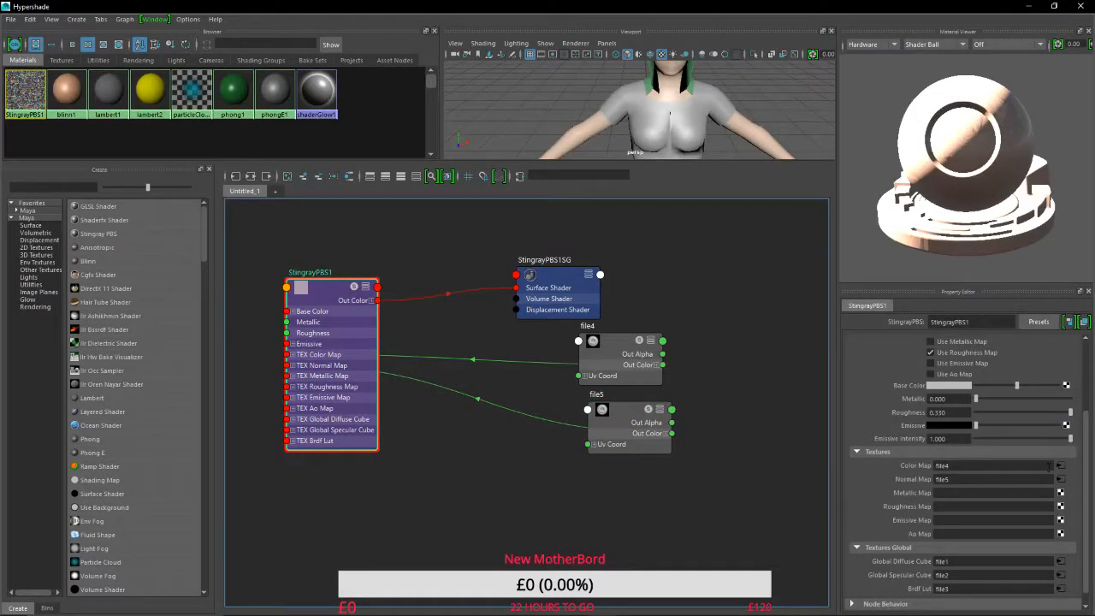
{"action": "left_click", "coordinate": [1060, 493]}
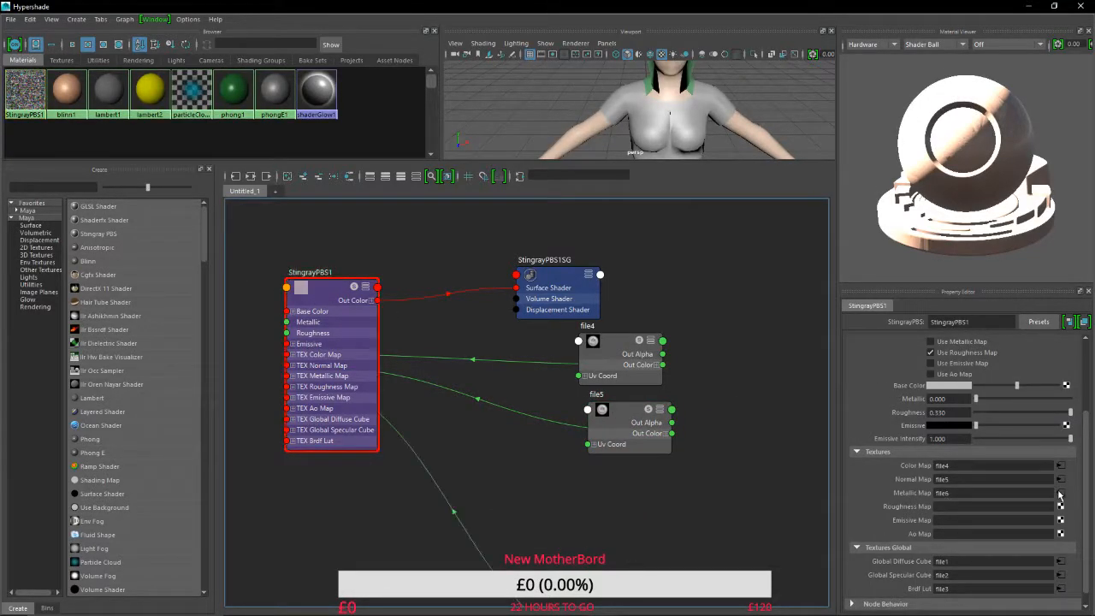
{"action": "left_click", "coordinate": [1078, 401]}
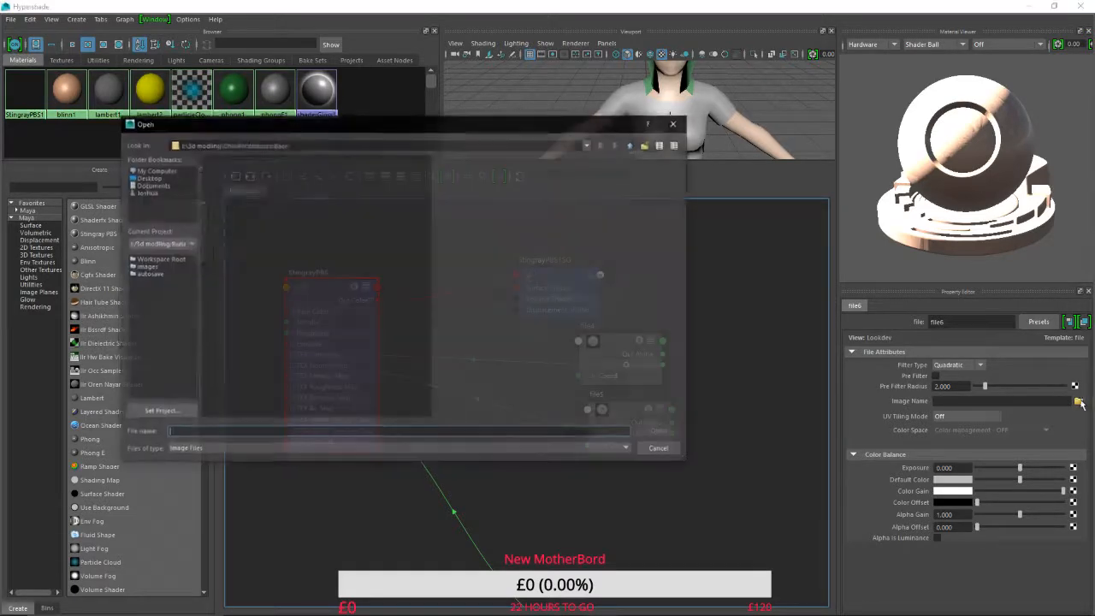
{"action": "left_click", "coordinate": [243, 179]}
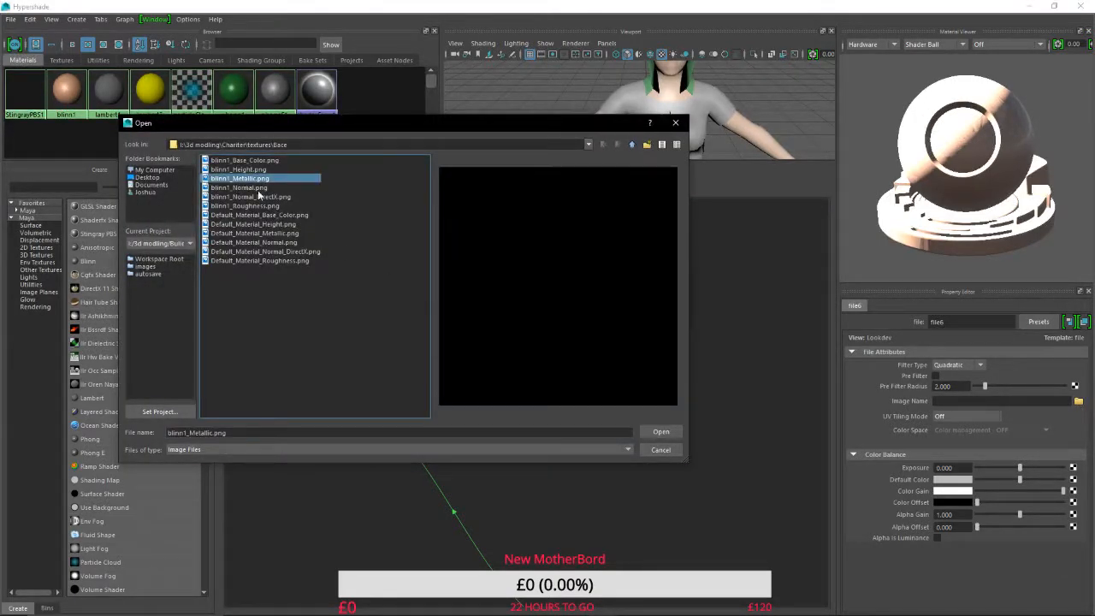
{"action": "left_click", "coordinate": [659, 432]}
Add a file texture to StingrayPBS1's roughness map and load blinn1_Roughness.png into it.
{"action": "left_click", "coordinate": [320, 291]}
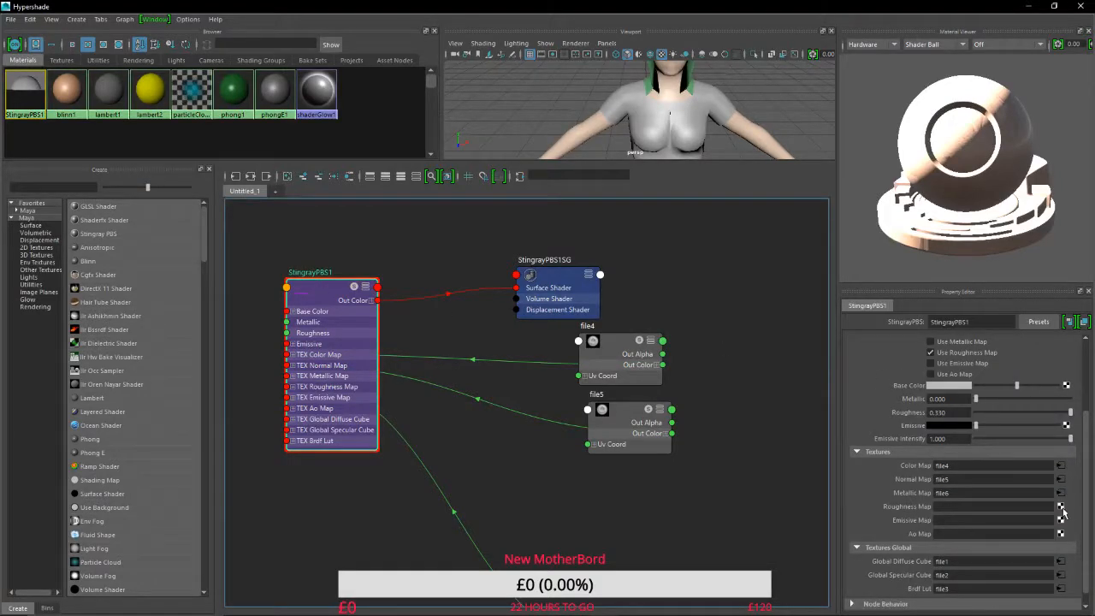
{"action": "left_click", "coordinate": [1061, 507]}
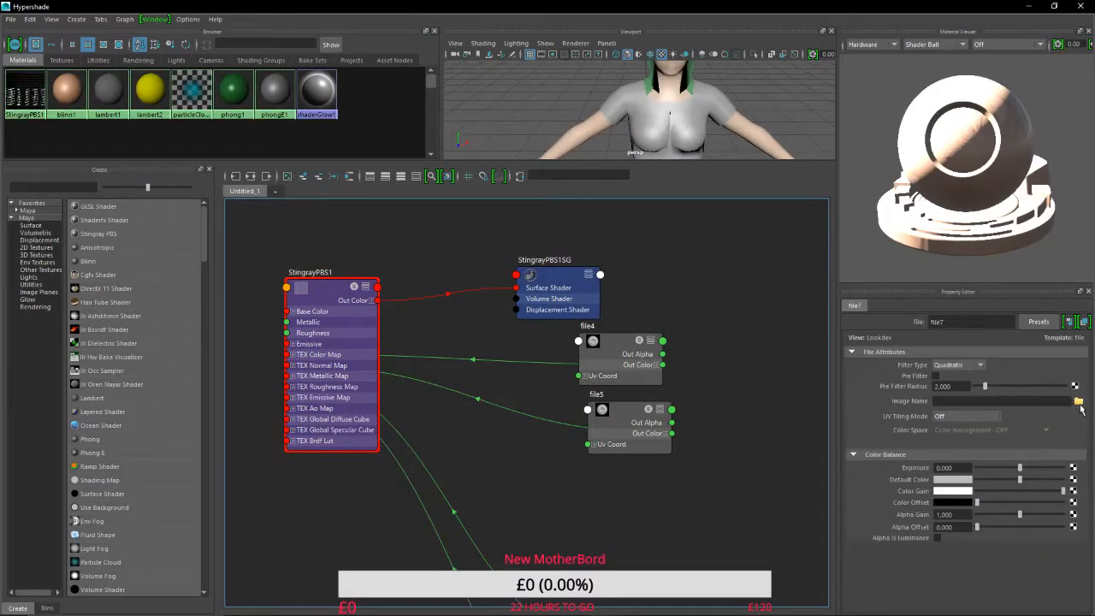
{"action": "left_click", "coordinate": [1078, 401]}
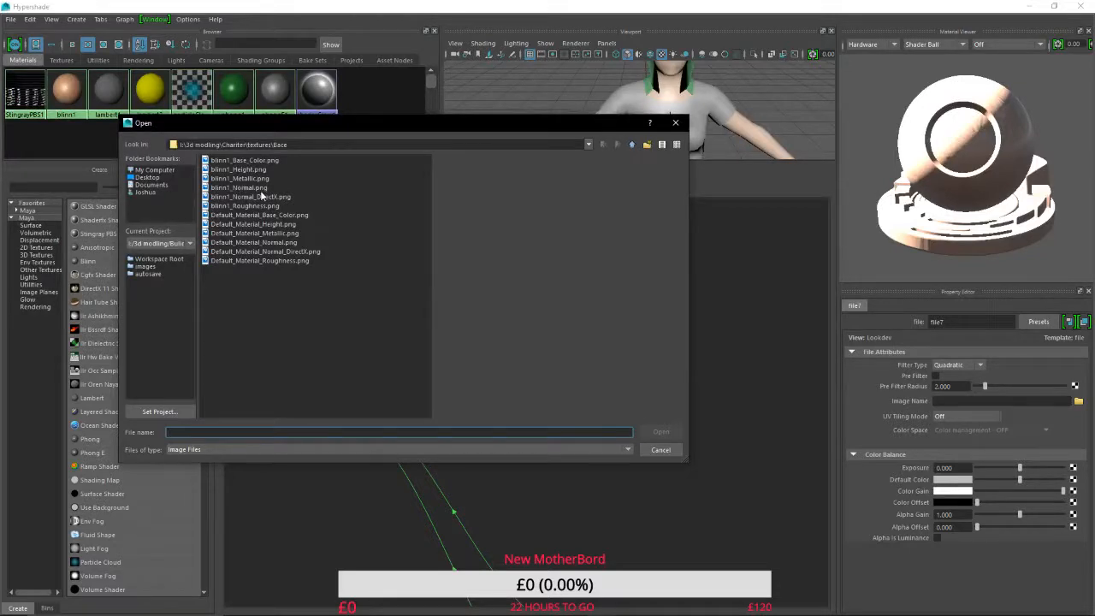
{"action": "left_click", "coordinate": [266, 207]}
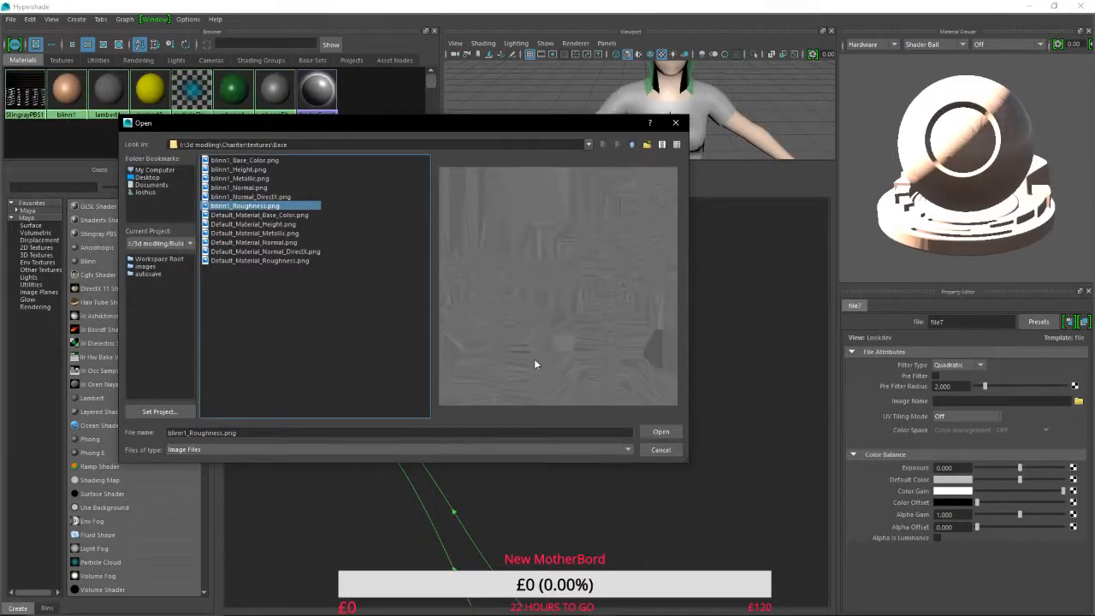
{"action": "left_click", "coordinate": [666, 434]}
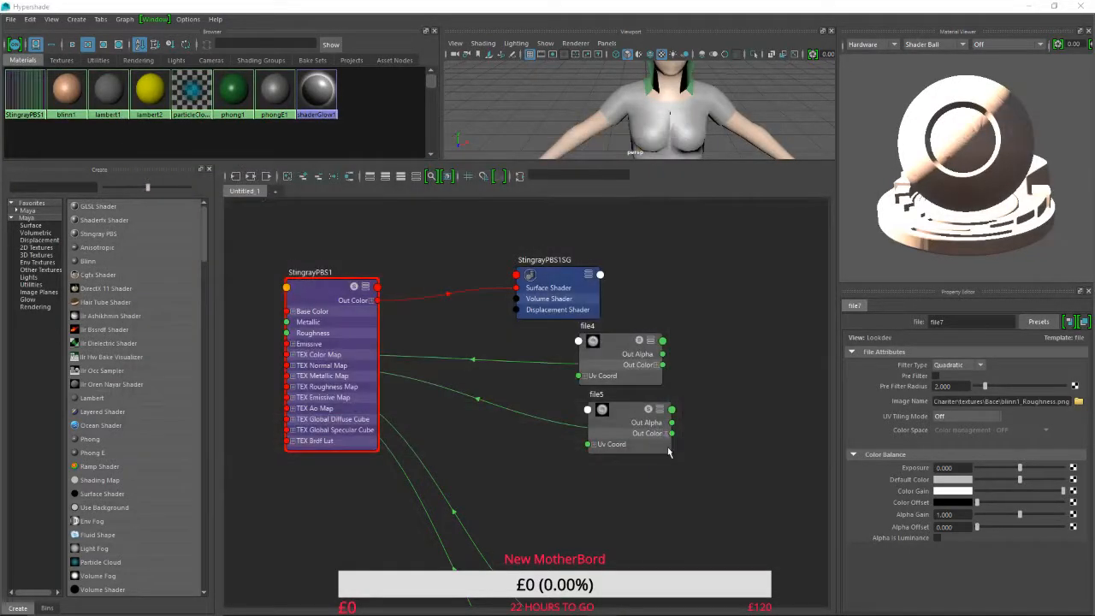
Rename the StingrayPBS1 shader to Skin and close the Hypershade.
{"action": "scroll", "coordinate": [669, 454], "scroll_direction": "down", "scroll_amount": 3}
{"action": "scroll", "coordinate": [669, 453], "scroll_direction": "up", "scroll_amount": 3}
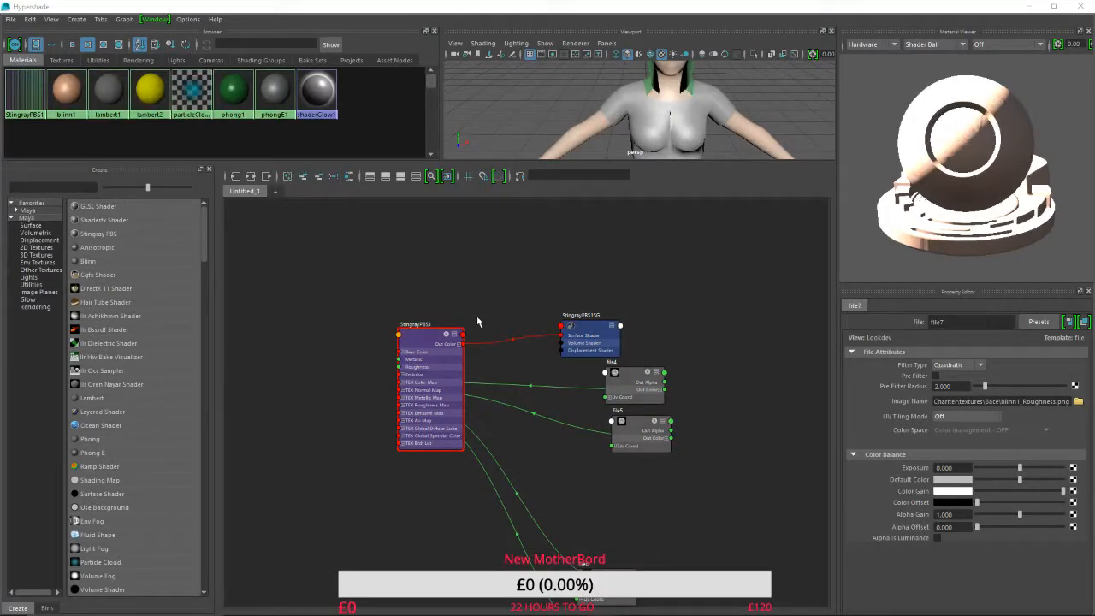
{"action": "left_click", "coordinate": [432, 345]}
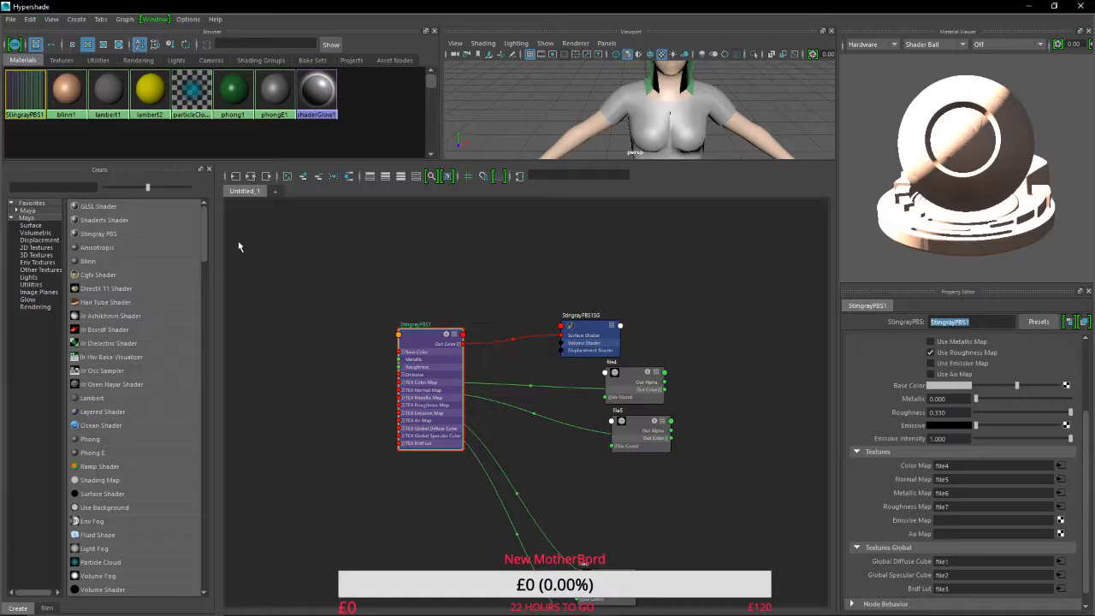
{"action": "type", "text": "s"}
{"action": "key", "text": "Return"}
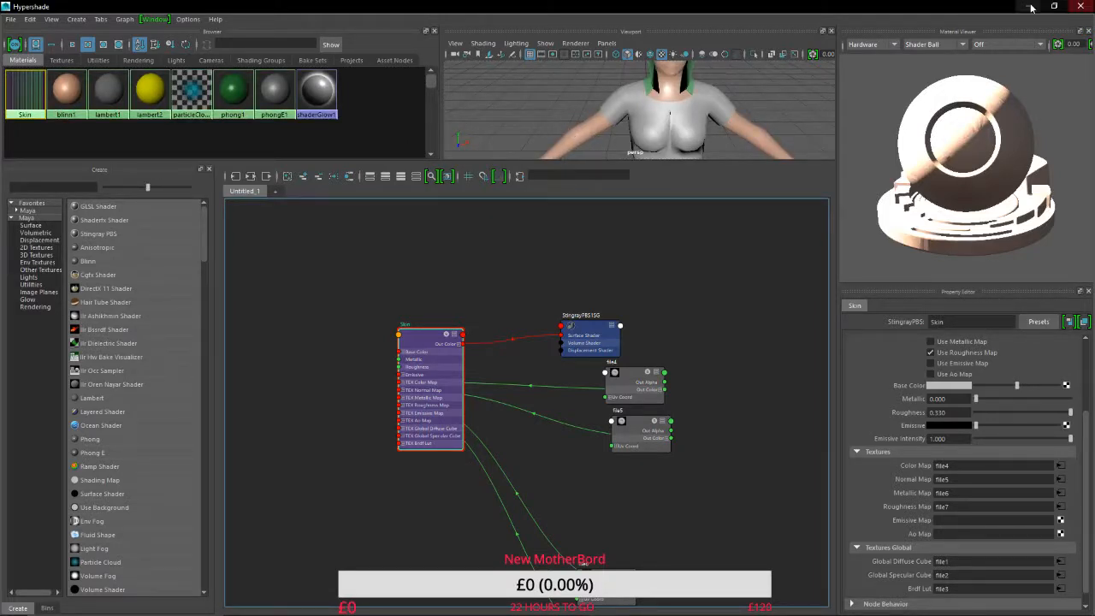
{"action": "left_click", "coordinate": [1076, 6]}
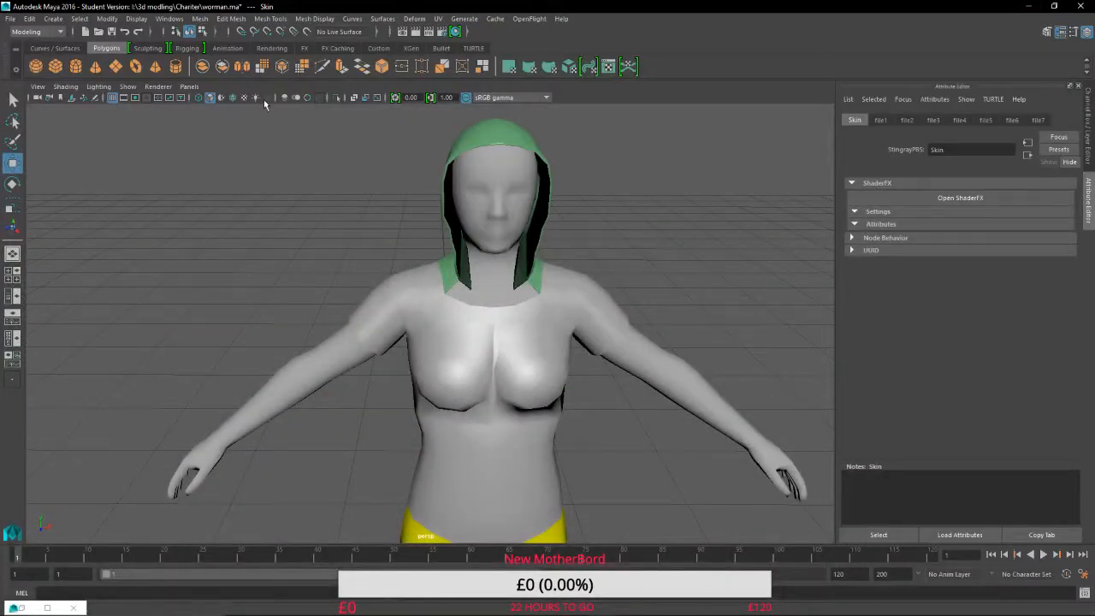
Turn on textured display in the perspective view and inspect the skin on the character's neck and arms.
{"action": "left_click", "coordinate": [239, 99]}
{"action": "scroll", "coordinate": [528, 342], "scroll_direction": "up", "scroll_amount": 3}
{"action": "scroll", "coordinate": [528, 342], "scroll_direction": "up", "scroll_amount": 3}
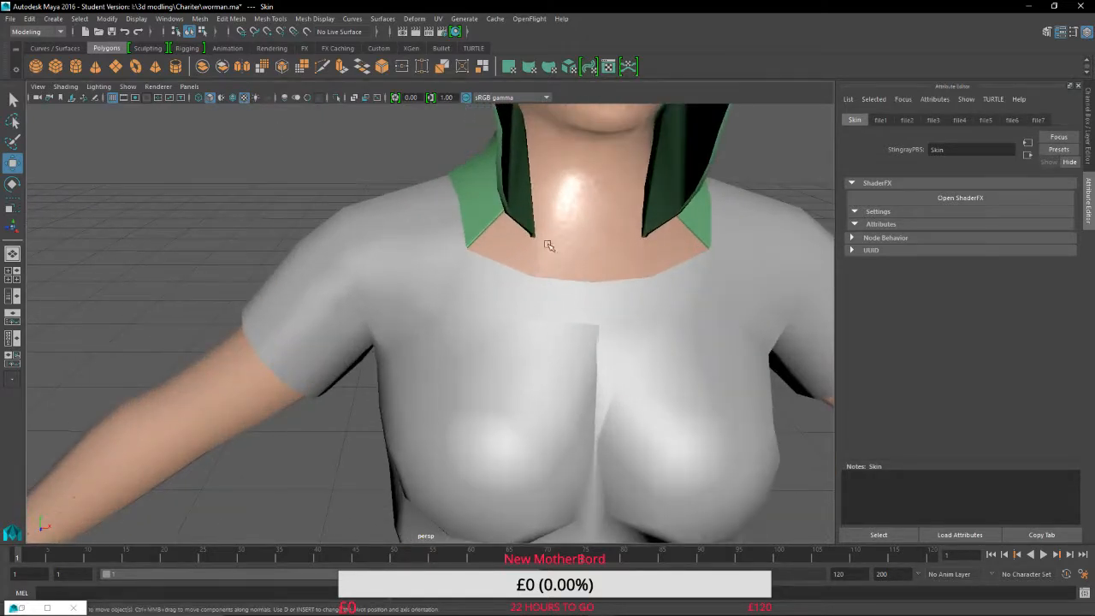
{"action": "middle_click_drag", "start_coordinate": [554, 230], "coordinate": [4, 296], "text": "alt"}
{"action": "middle_click_drag", "start_coordinate": [294, 374], "coordinate": [2, 69], "text": "alt"}
{"action": "right_click_drag", "start_coordinate": [296, 288], "coordinate": [459, 310], "text": "alt"}
{"action": "middle_click_drag", "start_coordinate": [577, 310], "coordinate": [175, 103], "text": "alt"}
{"action": "right_click_drag", "start_coordinate": [505, 303], "coordinate": [520, 305], "text": "alt"}
{"action": "scroll", "coordinate": [521, 304], "scroll_direction": "down", "scroll_amount": 3}
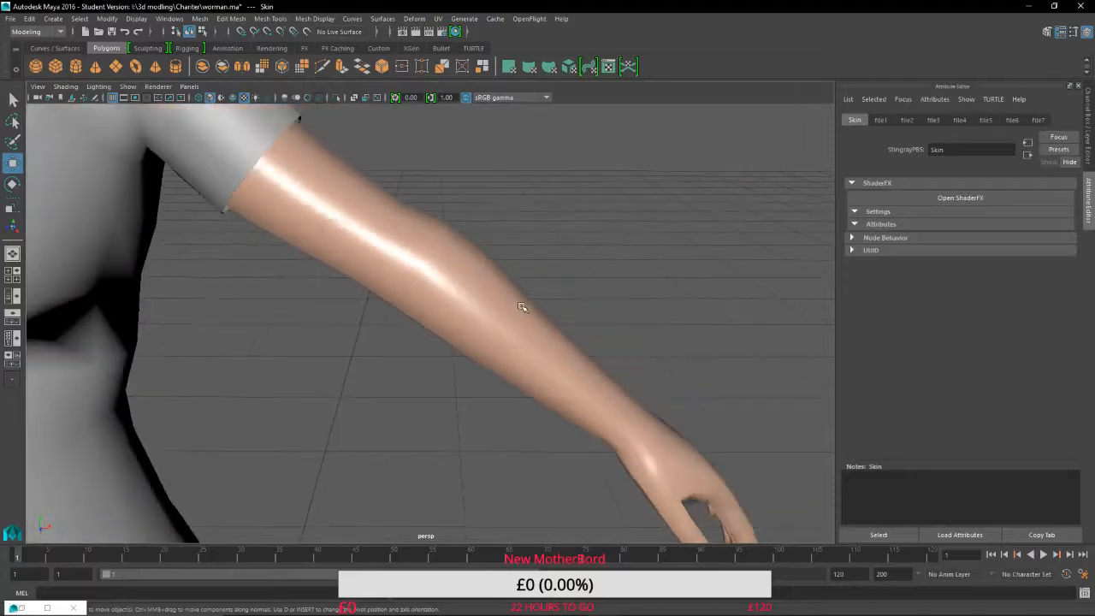
{"action": "middle_click_drag", "start_coordinate": [521, 305], "coordinate": [337, 339], "text": "alt"}
{"action": "left_click_drag", "start_coordinate": [337, 339], "coordinate": [221, 355], "text": "alt"}
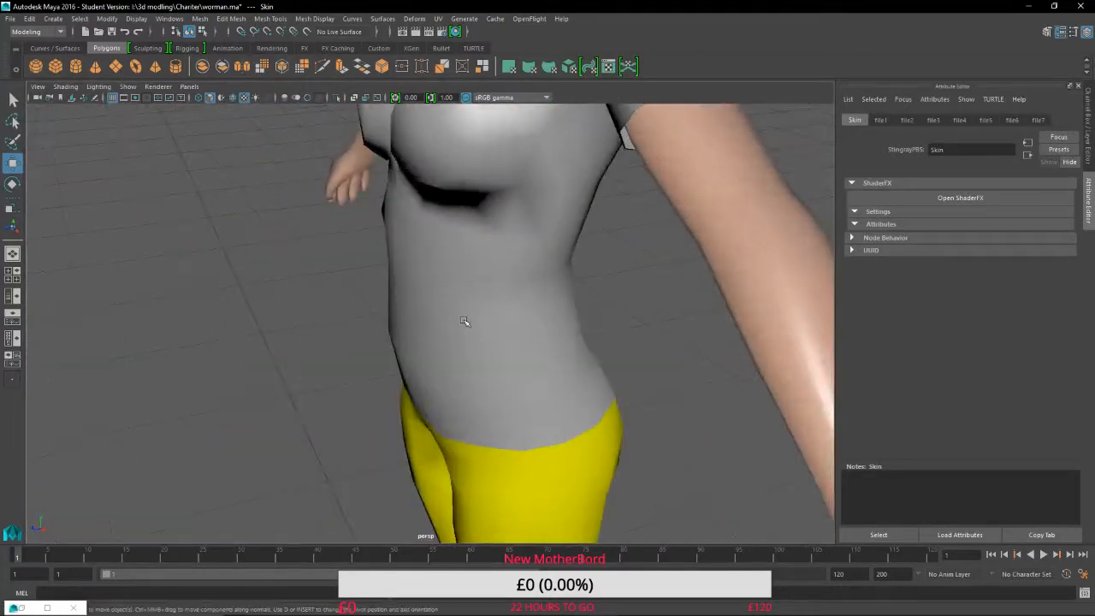
Examine the skin texture on the upper arm and elbow from the side and close up.
{"action": "middle_click_drag", "start_coordinate": [465, 323], "coordinate": [60, 275], "text": "alt"}
{"action": "left_click_drag", "start_coordinate": [470, 338], "coordinate": [575, 306], "text": "alt"}
{"action": "middle_click_drag", "start_coordinate": [420, 382], "coordinate": [523, 19], "text": "alt"}
{"action": "left_click_drag", "start_coordinate": [573, 362], "coordinate": [386, 355], "text": "alt"}
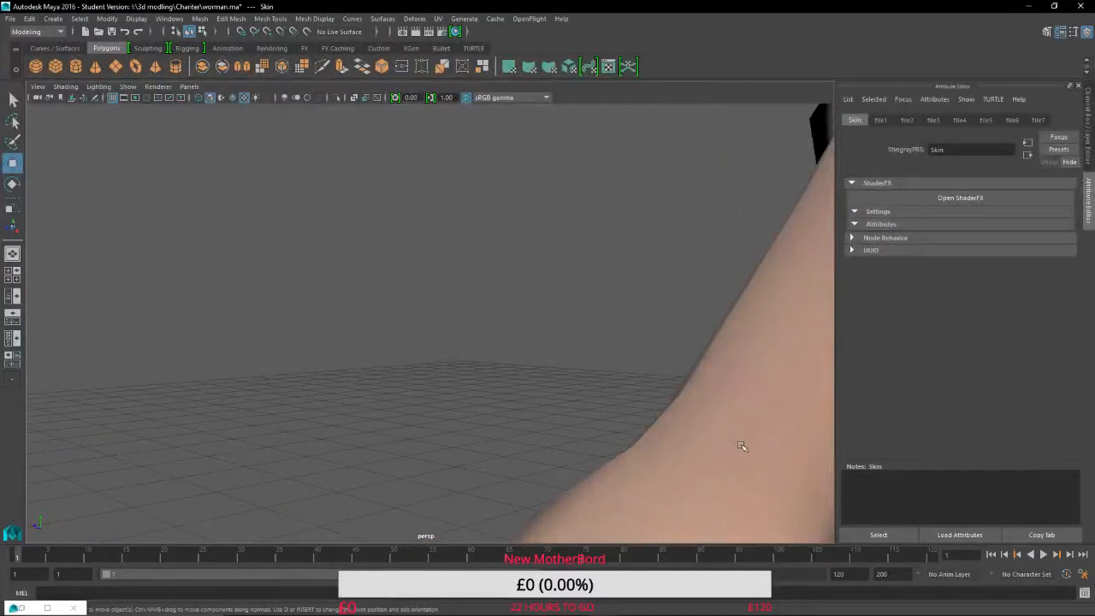
{"action": "scroll", "coordinate": [735, 442], "scroll_direction": "down", "scroll_amount": 5}
{"action": "middle_click_drag", "start_coordinate": [641, 318], "coordinate": [206, 483], "text": "alt"}
{"action": "left_click_drag", "start_coordinate": [206, 483], "coordinate": [571, 424], "text": "alt"}
{"action": "middle_click_drag", "start_coordinate": [571, 425], "coordinate": [550, 381], "text": "alt"}
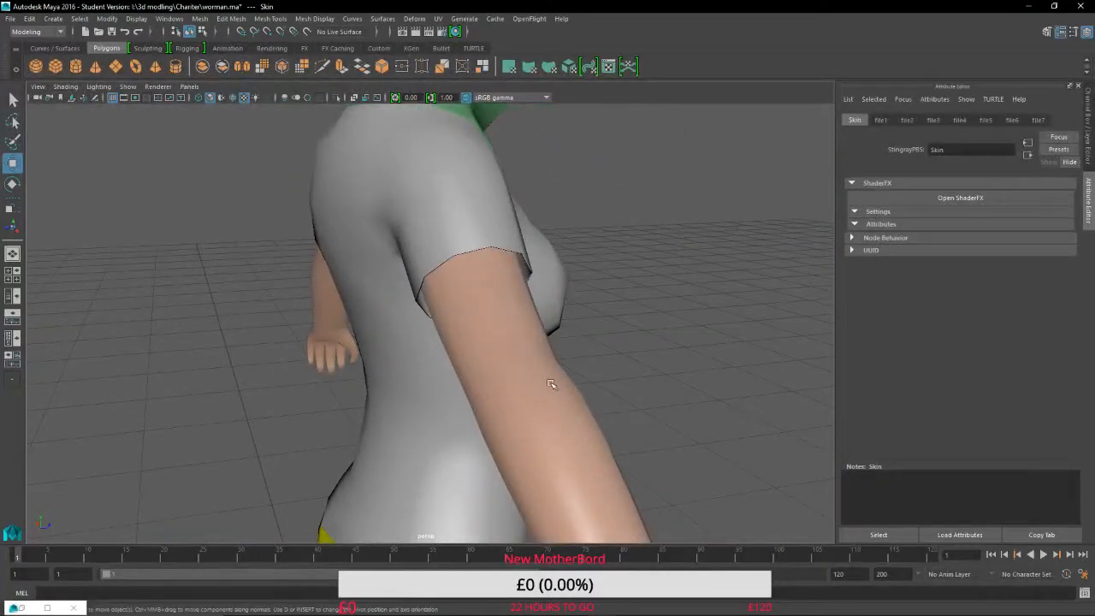
{"action": "scroll", "coordinate": [548, 382], "scroll_direction": "up", "scroll_amount": 5}
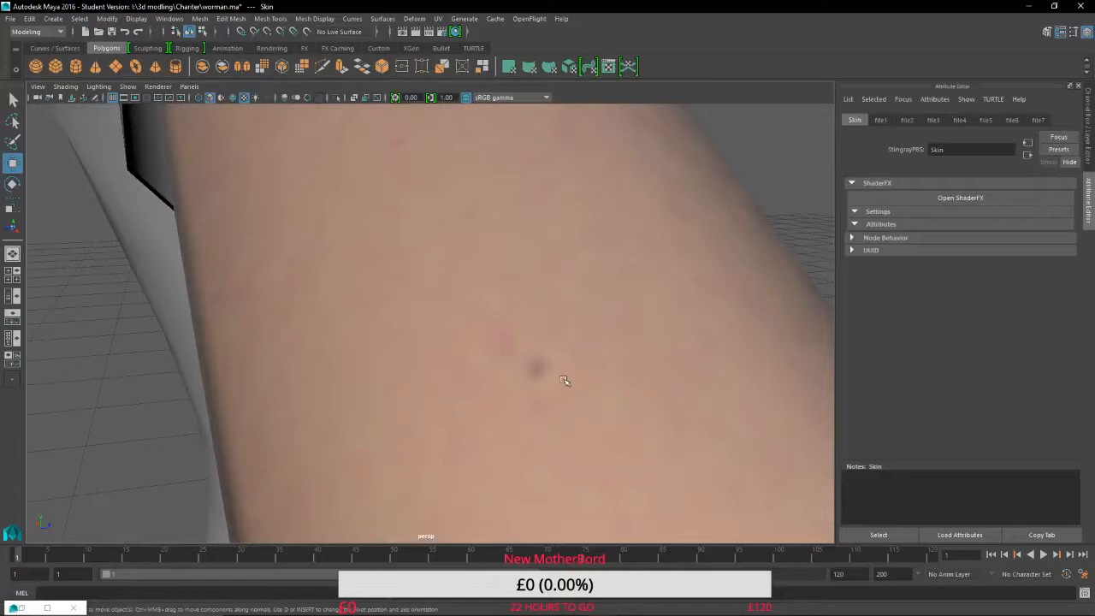
{"action": "scroll", "coordinate": [545, 374], "scroll_direction": "down", "scroll_amount": 4}
{"action": "scroll", "coordinate": [428, 323], "scroll_direction": "down", "scroll_amount": 2}
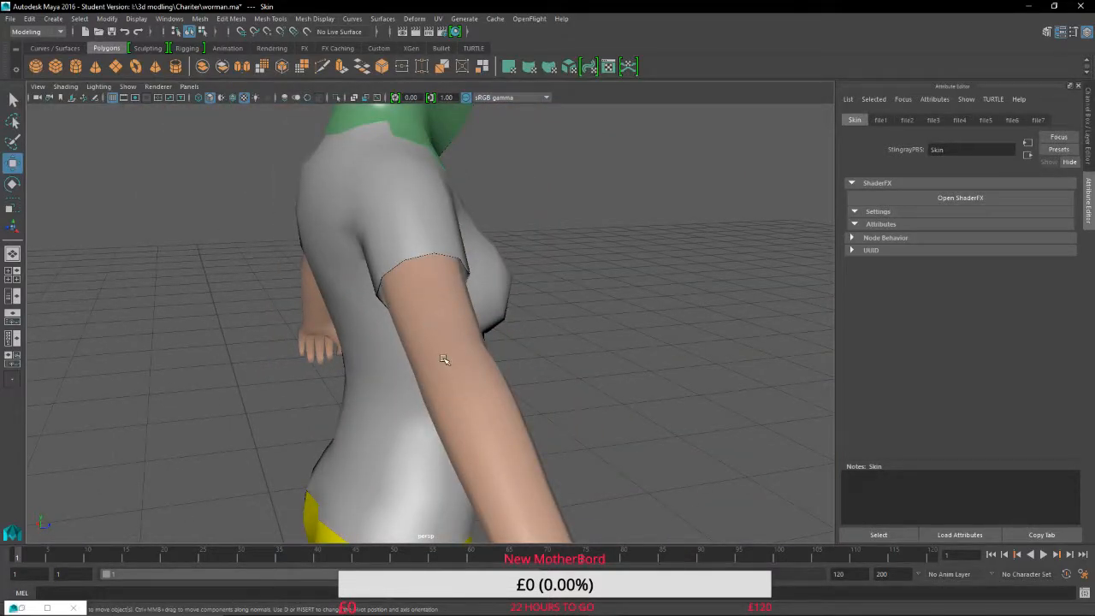
Examine the skin texture and highlights on the face and neck from the front and side.
{"action": "left_click_drag", "start_coordinate": [477, 334], "coordinate": [427, 323], "text": "alt"}
{"action": "scroll", "coordinate": [460, 301], "scroll_direction": "up", "scroll_amount": 5}
{"action": "scroll", "coordinate": [524, 273], "scroll_direction": "up", "scroll_amount": 4}
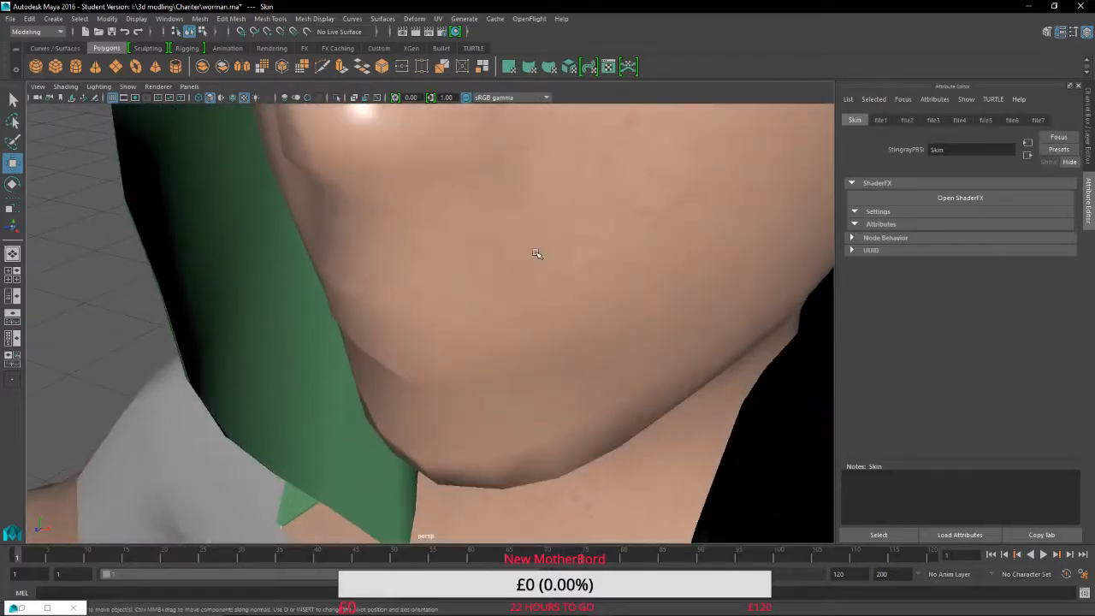
{"action": "left_click_drag", "start_coordinate": [537, 253], "coordinate": [487, 254], "text": "alt"}
{"action": "middle_click_drag", "start_coordinate": [486, 254], "coordinate": [462, 353], "text": "alt"}
{"action": "left_click_drag", "start_coordinate": [462, 352], "coordinate": [488, 359], "text": "alt"}
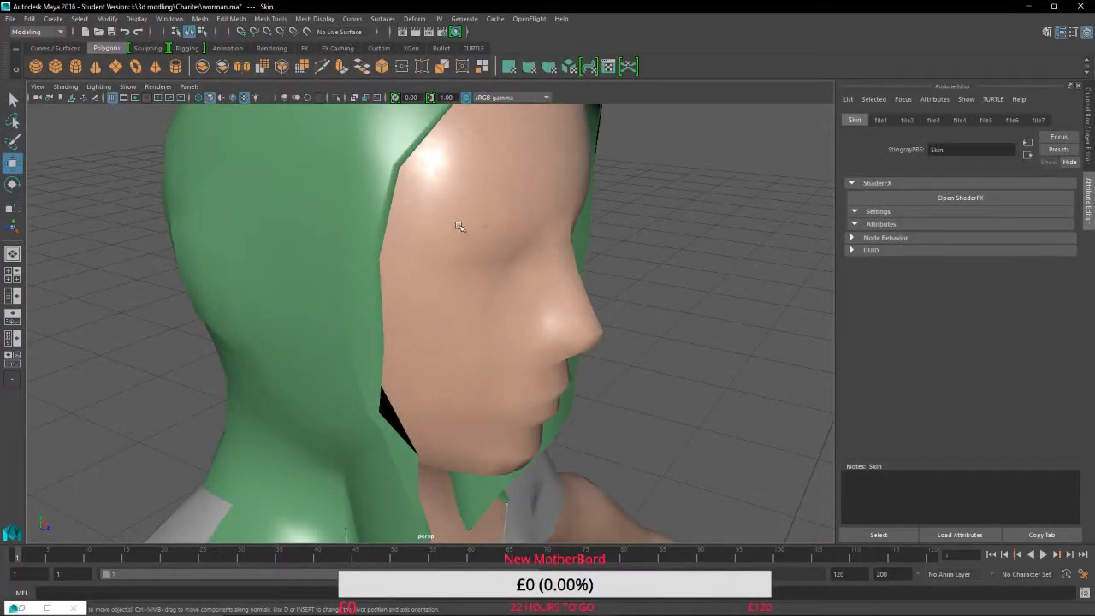
{"action": "left_click_drag", "start_coordinate": [459, 227], "coordinate": [308, 275], "text": "alt"}
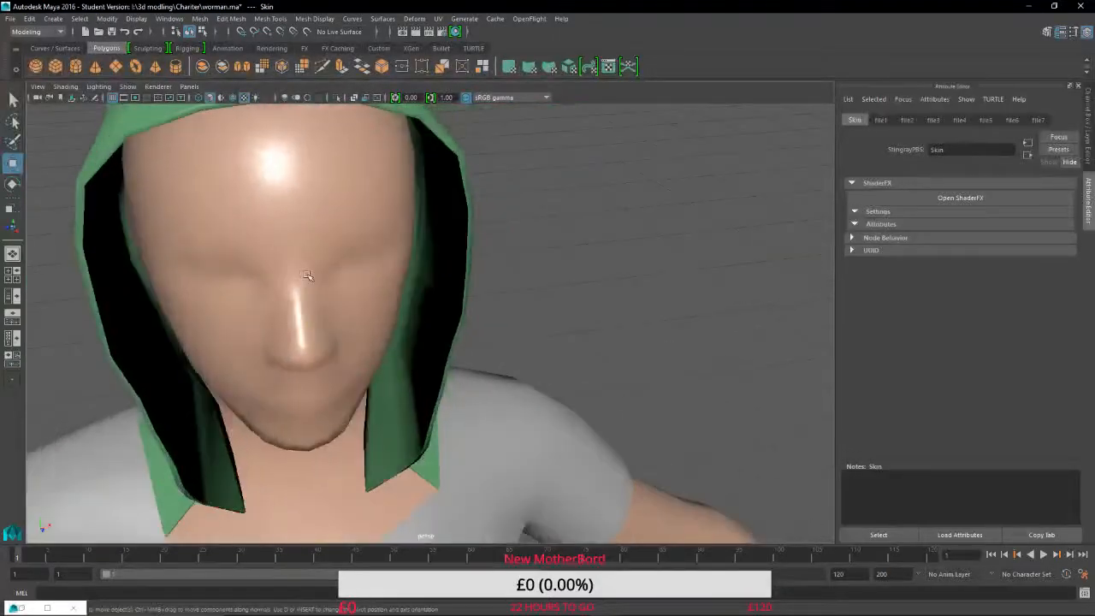
{"action": "scroll", "coordinate": [308, 275], "scroll_direction": "down", "scroll_amount": 1}
{"action": "middle_click_drag", "start_coordinate": [307, 275], "coordinate": [464, 139], "text": "alt"}
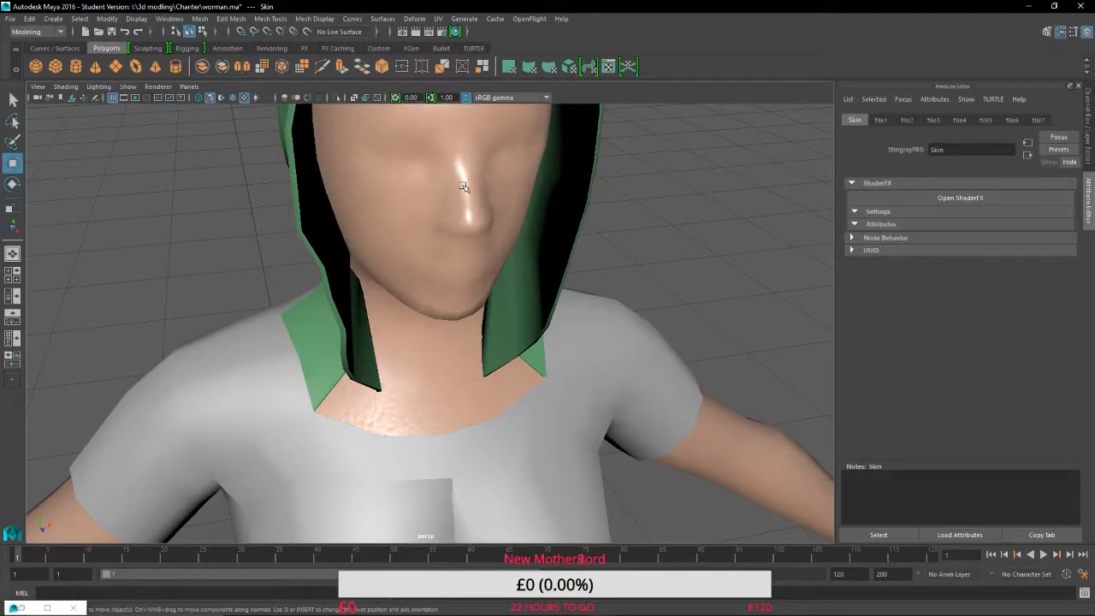
{"action": "scroll", "coordinate": [463, 186], "scroll_direction": "down", "scroll_amount": 5}
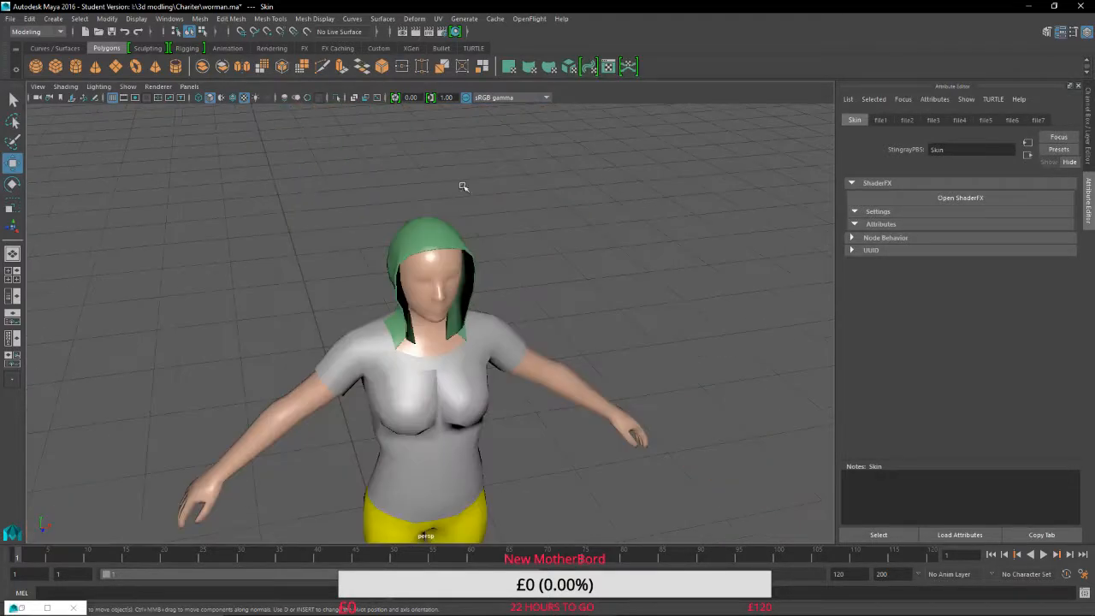
{"action": "scroll", "coordinate": [536, 403], "scroll_direction": "up", "scroll_amount": 10}
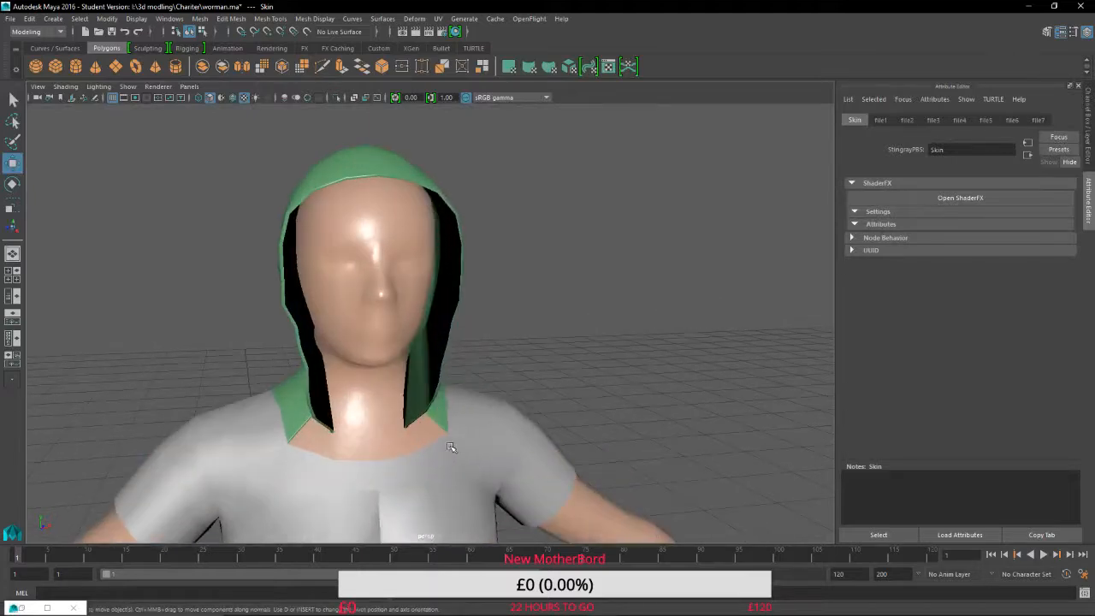
Move the shirt vertex at the sharp corner of the upper chest fold out onto the adjacent surface.
{"action": "left_click", "coordinate": [497, 343]}
{"action": "scroll", "coordinate": [454, 411], "scroll_direction": "up", "scroll_amount": 6}
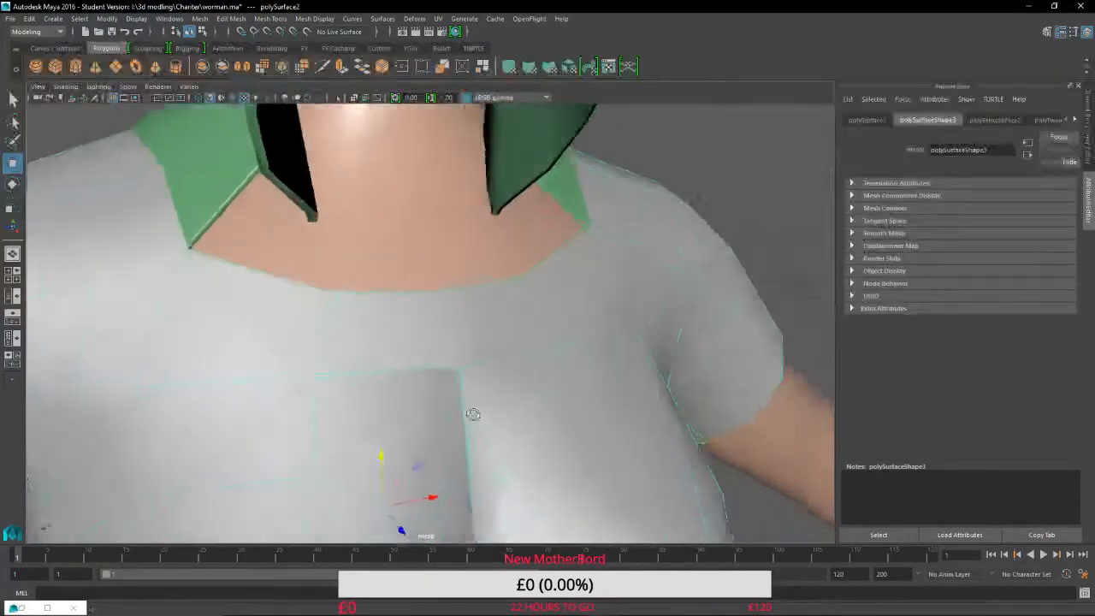
{"action": "left_click_drag", "start_coordinate": [473, 414], "coordinate": [525, 436], "text": "alt"}
{"action": "scroll", "coordinate": [347, 396], "scroll_direction": "up", "scroll_amount": 4}
{"action": "middle_click_drag", "start_coordinate": [347, 396], "coordinate": [805, 309], "text": "alt"}
{"action": "scroll", "coordinate": [453, 343], "scroll_direction": "up", "scroll_amount": 2}
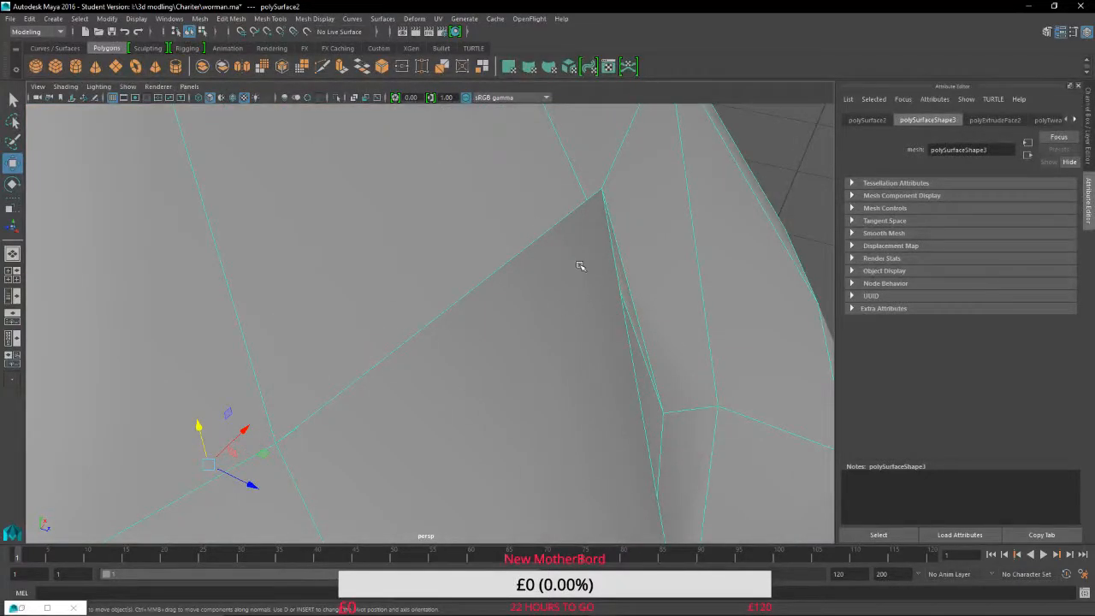
{"action": "left_click_drag", "start_coordinate": [630, 275], "coordinate": [658, 450], "text": "alt"}
{"action": "scroll", "coordinate": [658, 450], "scroll_direction": "down", "scroll_amount": 1}
{"action": "middle_click_drag", "start_coordinate": [643, 418], "coordinate": [622, 383], "text": "alt"}
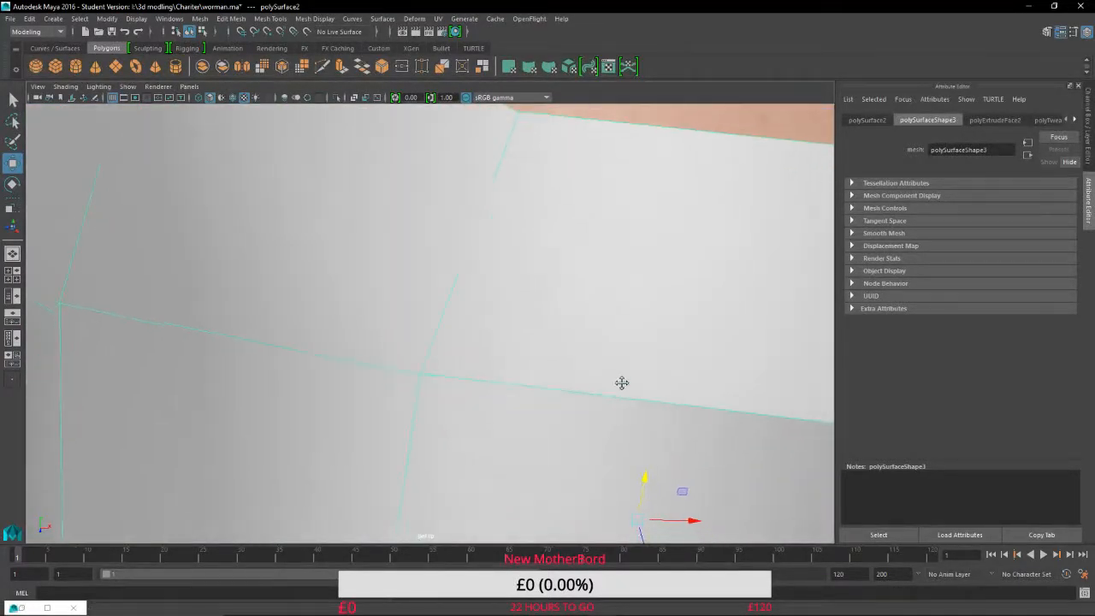
{"action": "left_click_drag", "start_coordinate": [622, 383], "coordinate": [340, 325], "text": "alt"}
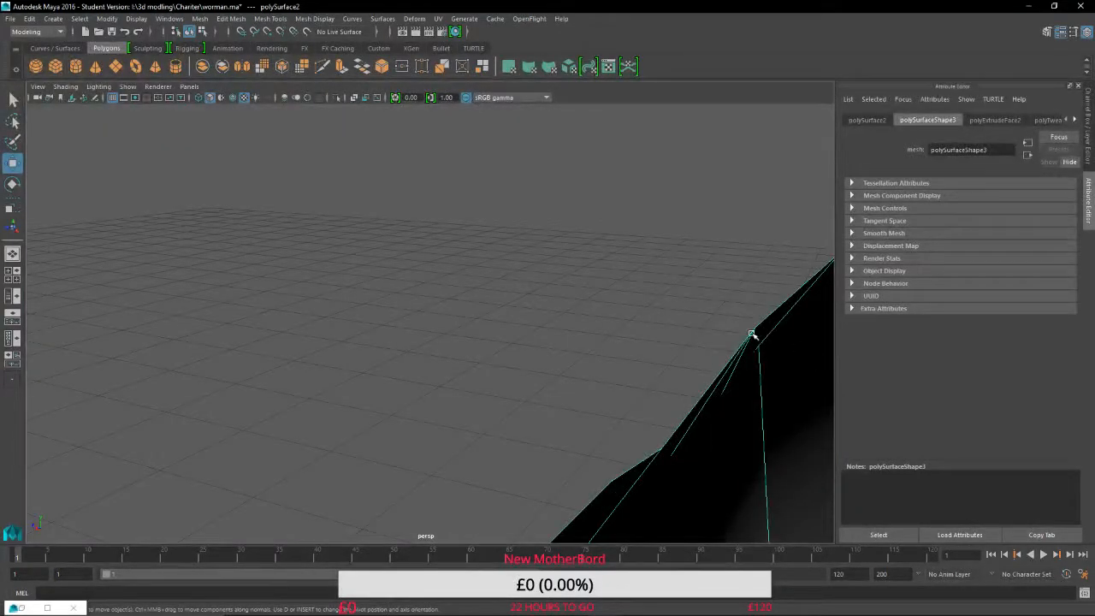
{"action": "left_click_drag", "start_coordinate": [745, 397], "coordinate": [553, 334], "text": "alt"}
{"action": "right_click_drag", "start_coordinate": [522, 287], "coordinate": [465, 289]}
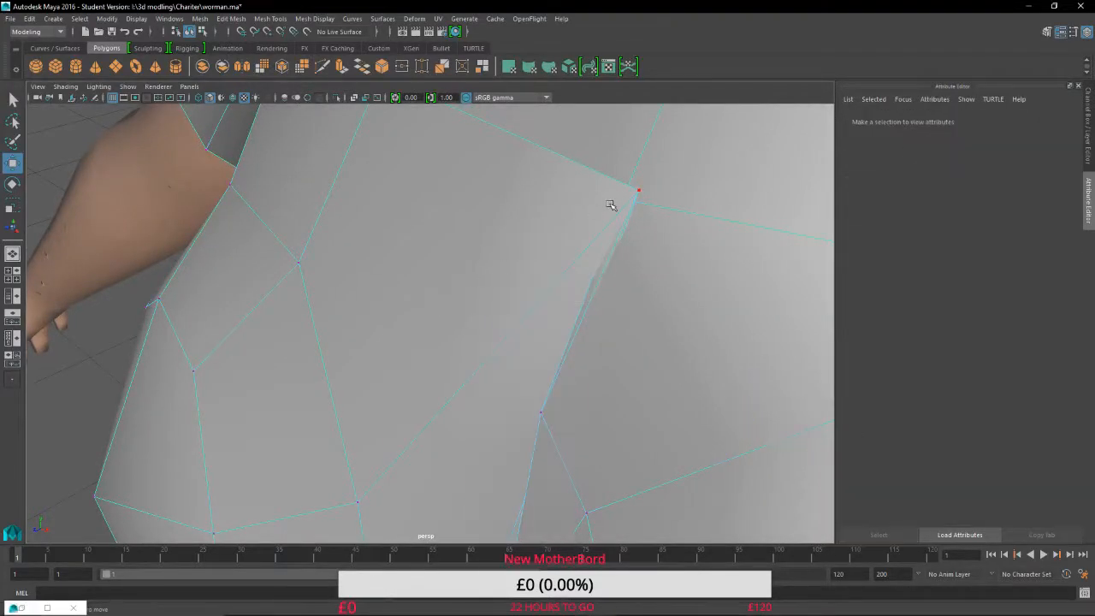
{"action": "left_click", "coordinate": [637, 192]}
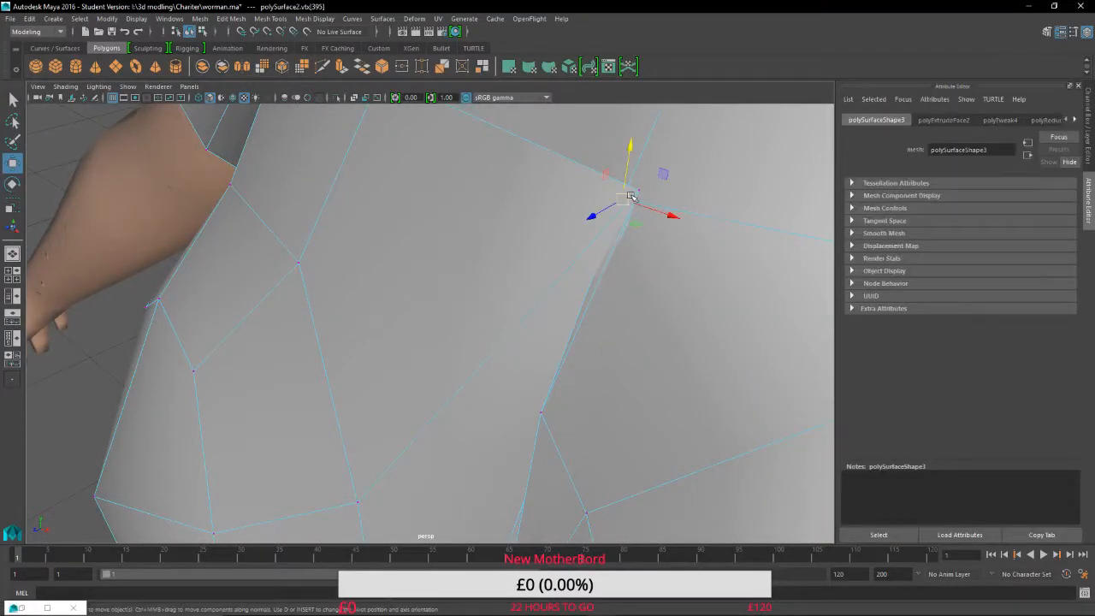
{"action": "left_click", "coordinate": [638, 191]}
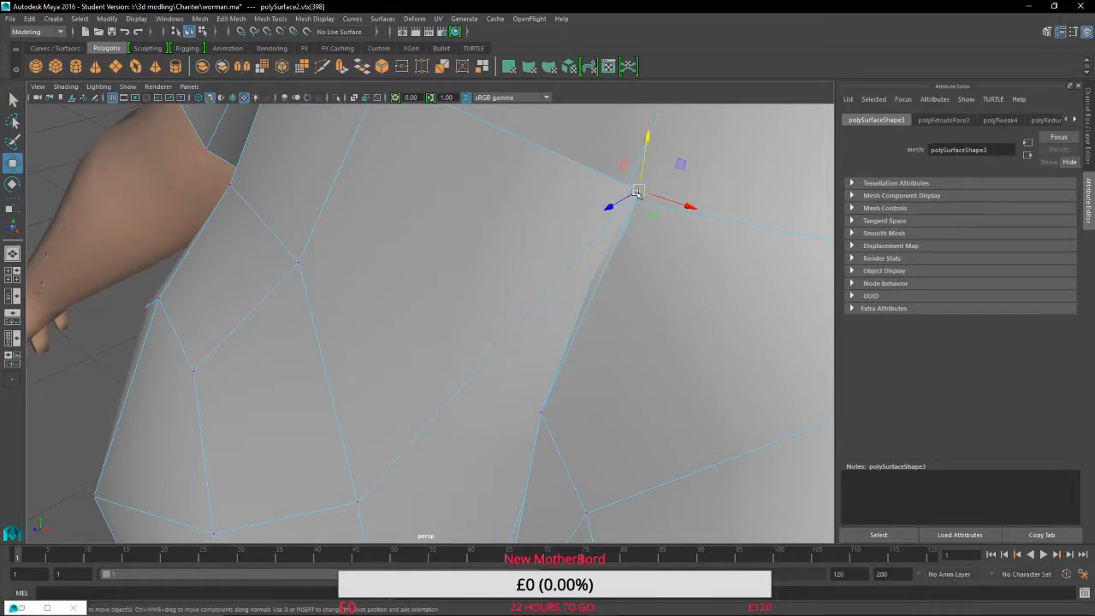
{"action": "left_click_drag", "start_coordinate": [637, 193], "coordinate": [372, 282]}
Reposition the same shirt vertex on the upper chest to reduce the fold.
{"action": "middle_click_drag", "start_coordinate": [411, 363], "coordinate": [550, 345], "text": "alt"}
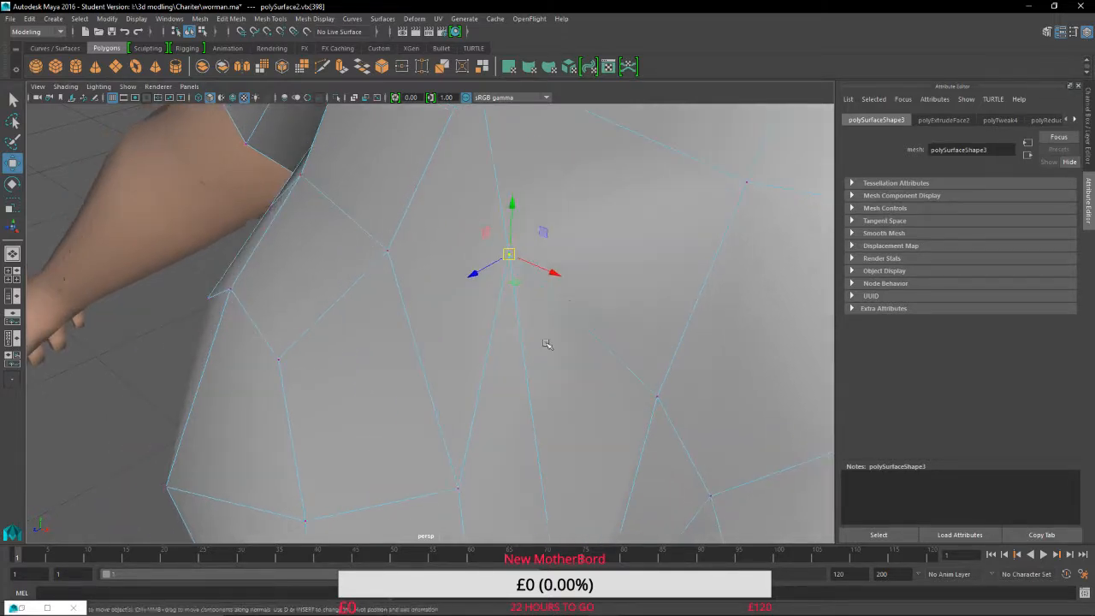
{"action": "left_click_drag", "start_coordinate": [551, 345], "coordinate": [225, 345], "text": "alt"}
{"action": "middle_click_drag", "start_coordinate": [439, 220], "coordinate": [461, 423], "text": "alt"}
{"action": "left_click_drag", "start_coordinate": [514, 270], "coordinate": [473, 190]}
Inspect the chest fold and move the selected shirt vertex down beside the centre line between the breasts.
{"action": "middle_click_drag", "start_coordinate": [438, 266], "coordinate": [484, 376], "text": "alt"}
{"action": "left_click_drag", "start_coordinate": [491, 384], "coordinate": [574, 350], "text": "alt"}
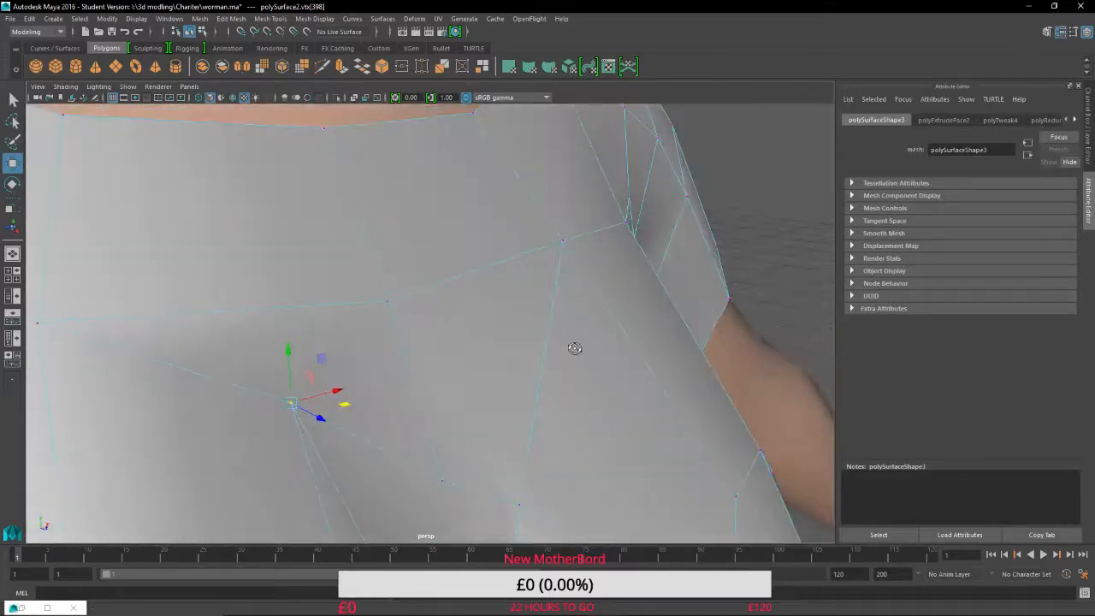
{"action": "middle_click_drag", "start_coordinate": [498, 442], "coordinate": [774, 310], "text": "alt"}
{"action": "left_click_drag", "start_coordinate": [558, 408], "coordinate": [598, 410], "text": "alt"}
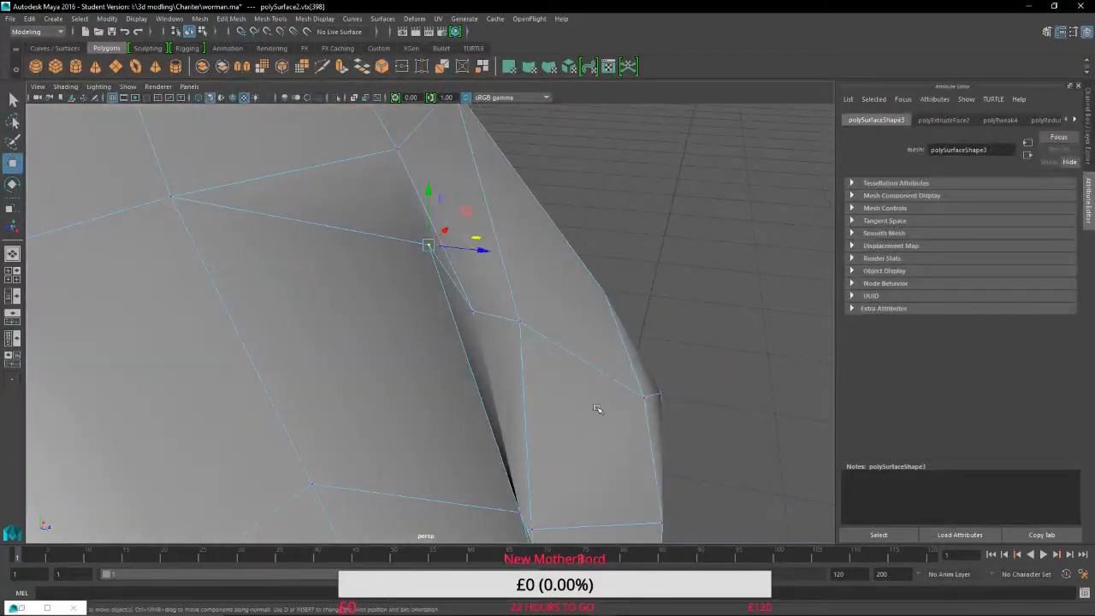
{"action": "middle_click_drag", "start_coordinate": [598, 410], "coordinate": [552, 498], "text": "alt"}
{"action": "left_click_drag", "start_coordinate": [552, 499], "coordinate": [455, 493], "text": "alt"}
{"action": "scroll", "coordinate": [485, 455], "scroll_direction": "down", "scroll_amount": 2}
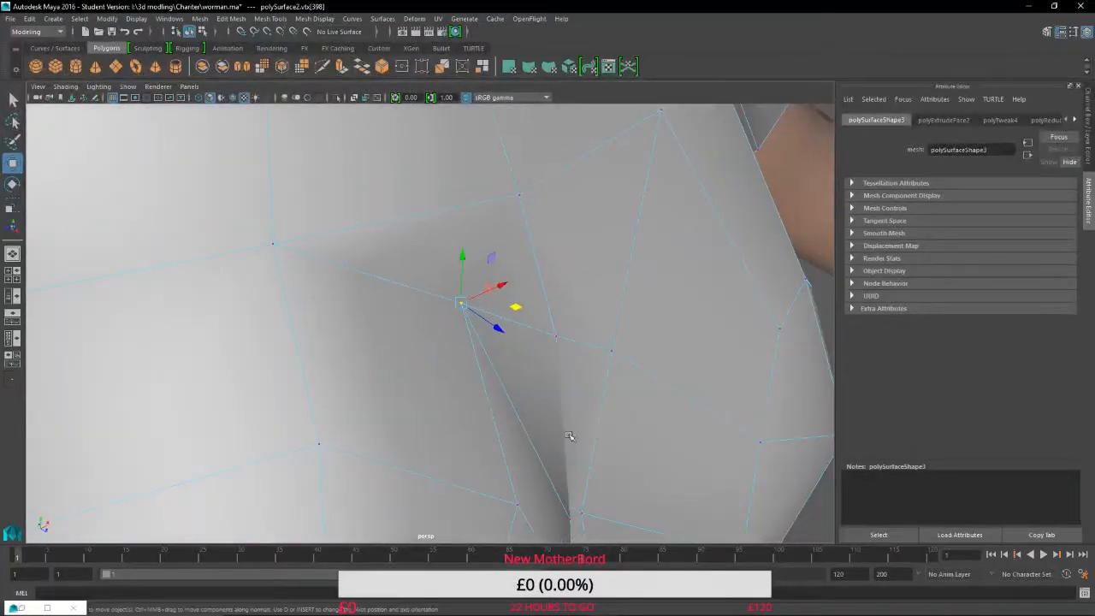
{"action": "middle_click_drag", "start_coordinate": [570, 434], "coordinate": [282, 371], "text": "alt"}
{"action": "left_click_drag", "start_coordinate": [282, 371], "coordinate": [213, 376], "text": "alt"}
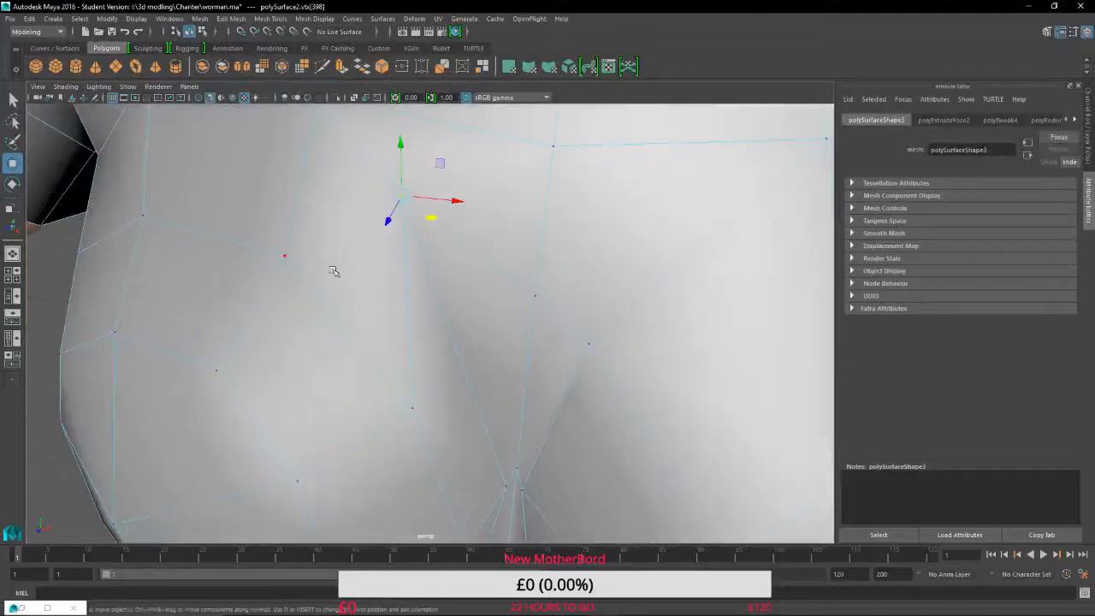
{"action": "left_click_drag", "start_coordinate": [402, 198], "coordinate": [404, 206]}
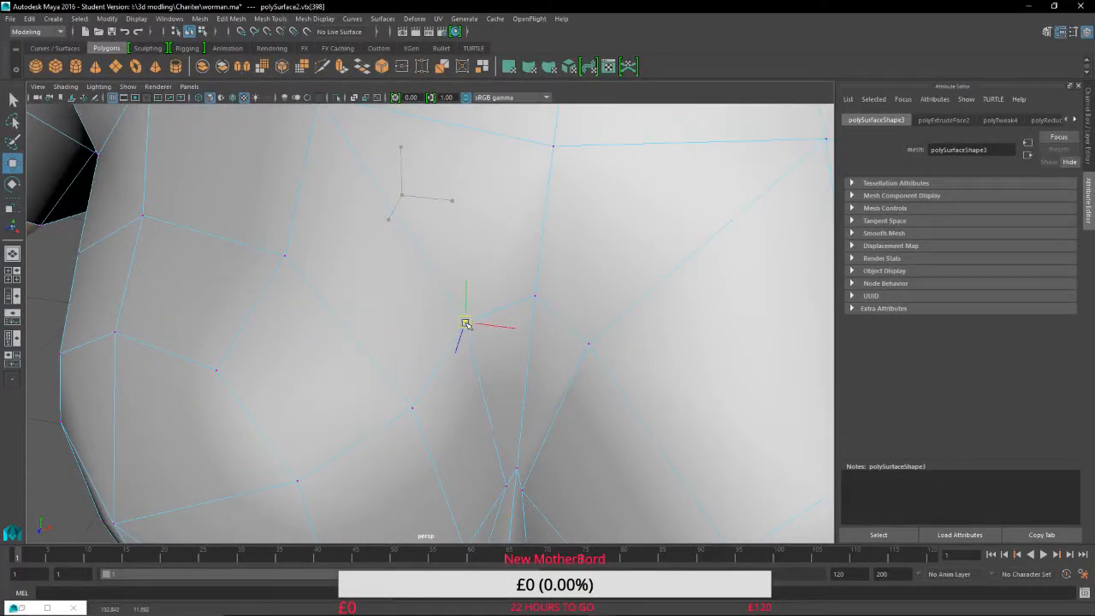
Push the selected vertex beside the chest's centre line back toward the body.
{"action": "left_click_drag", "start_coordinate": [474, 321], "coordinate": [394, 385], "text": "alt"}
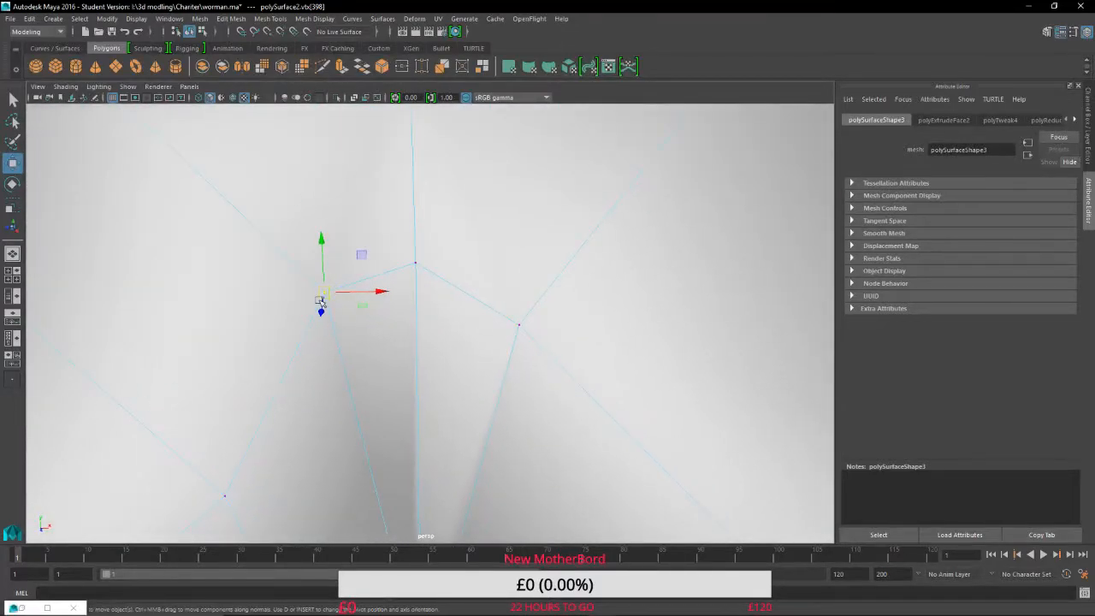
{"action": "left_click_drag", "start_coordinate": [317, 330], "coordinate": [410, 327], "text": "alt"}
{"action": "left_click_drag", "start_coordinate": [385, 219], "coordinate": [390, 165]}
{"action": "middle_click_drag", "start_coordinate": [425, 180], "coordinate": [458, 355], "text": "alt"}
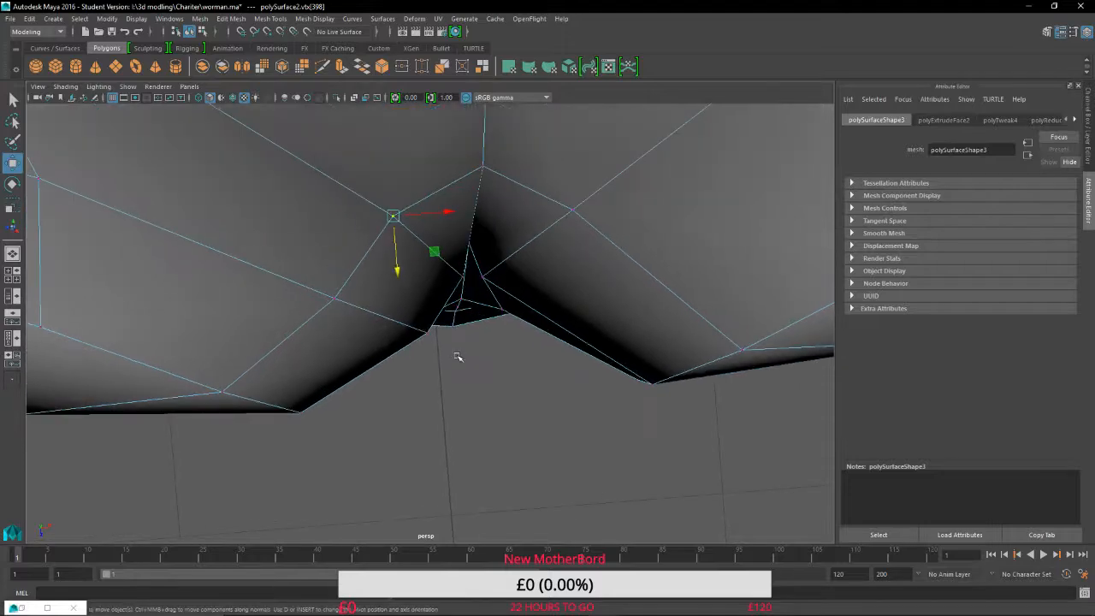
Deselect the vertex, check the shirt's chest shape and return the shirt mesh to object mode.
{"action": "left_click_drag", "start_coordinate": [457, 356], "coordinate": [437, 297], "text": "alt"}
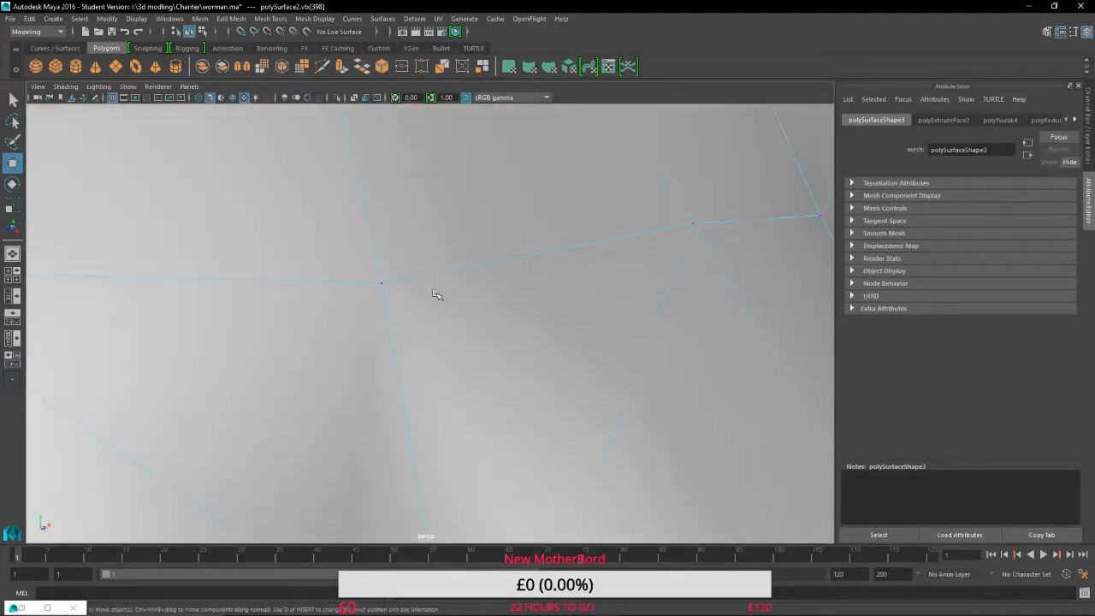
{"action": "scroll", "coordinate": [450, 333], "scroll_direction": "down", "scroll_amount": 2}
{"action": "scroll", "coordinate": [450, 333], "scroll_direction": "down", "scroll_amount": 3}
{"action": "left_click_drag", "start_coordinate": [467, 369], "coordinate": [440, 391], "text": "alt"}
{"action": "scroll", "coordinate": [442, 389], "scroll_direction": "down", "scroll_amount": 4}
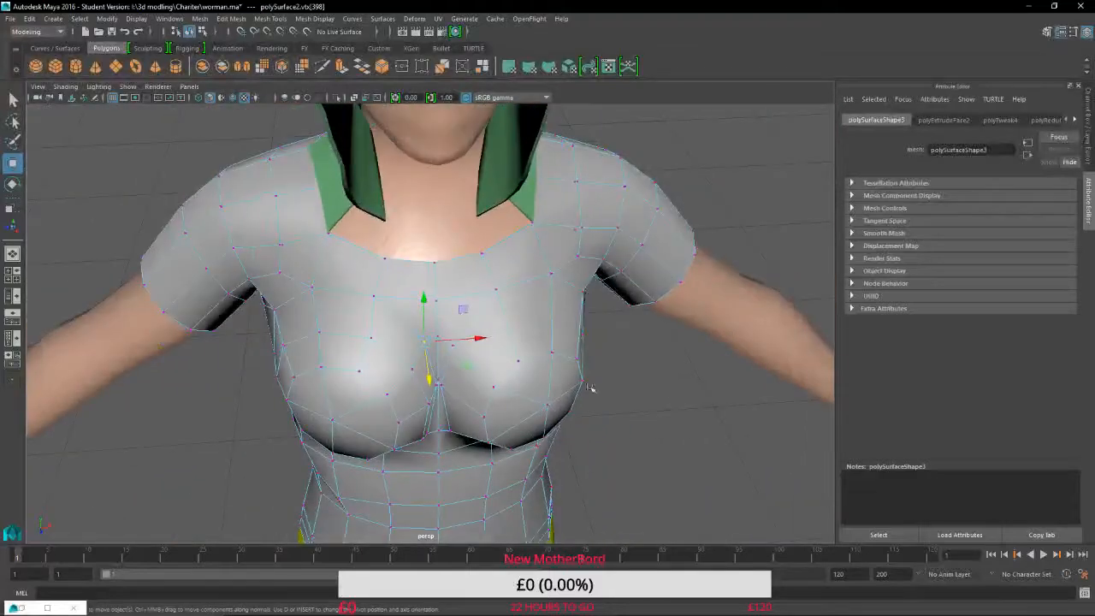
{"action": "left_click", "coordinate": [695, 408]}
{"action": "right_click", "coordinate": [452, 286]}
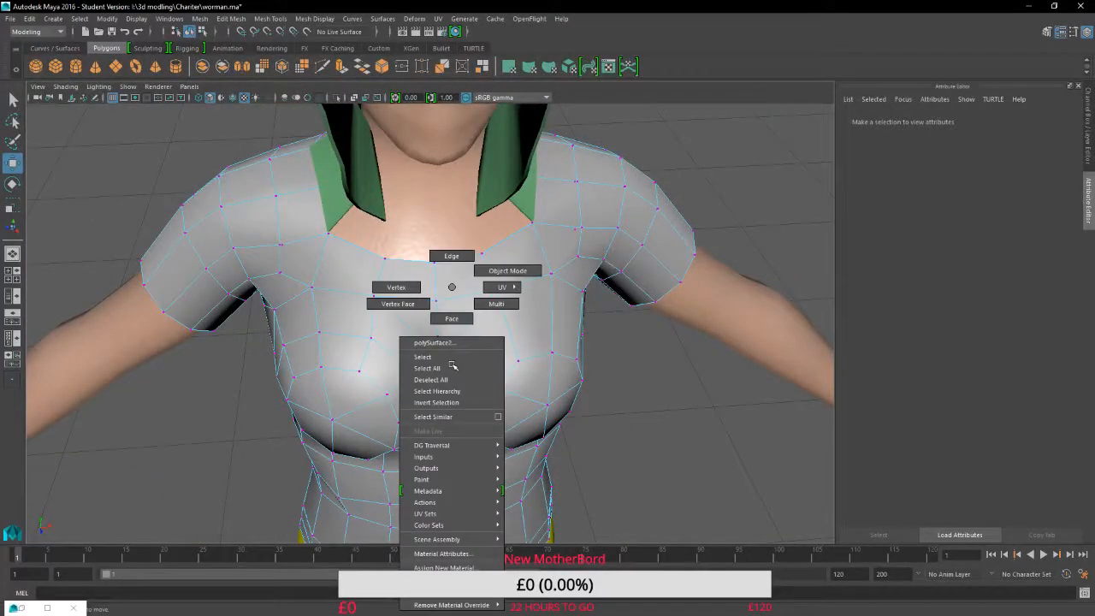
{"action": "left_click", "coordinate": [507, 271]}
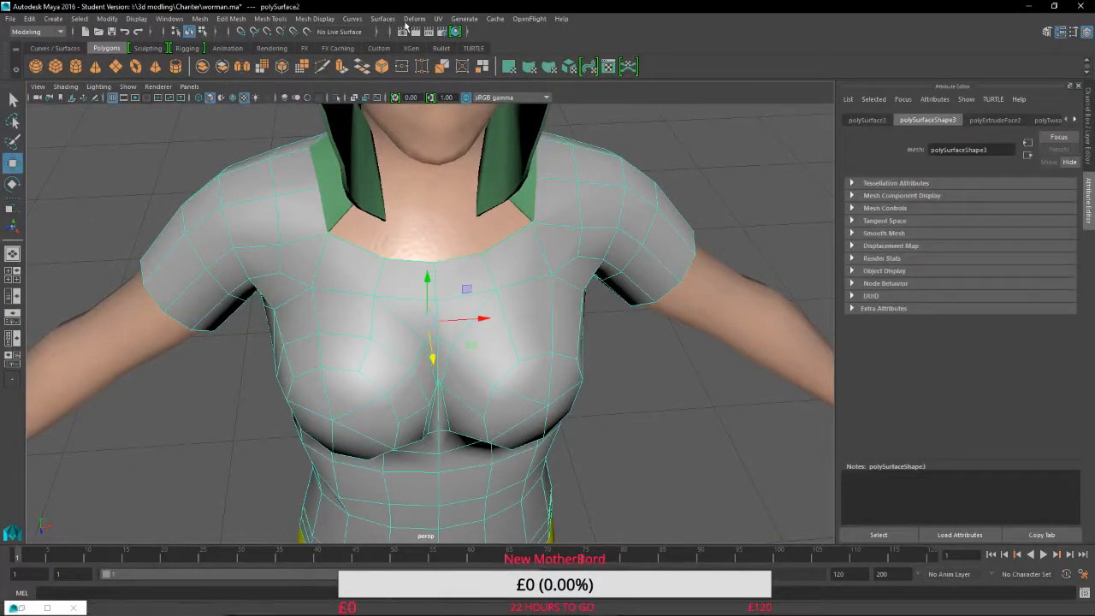
Open the Hypershade, clear the node graph and create a second Stingray PBS material.
{"action": "left_click", "coordinate": [454, 31]}
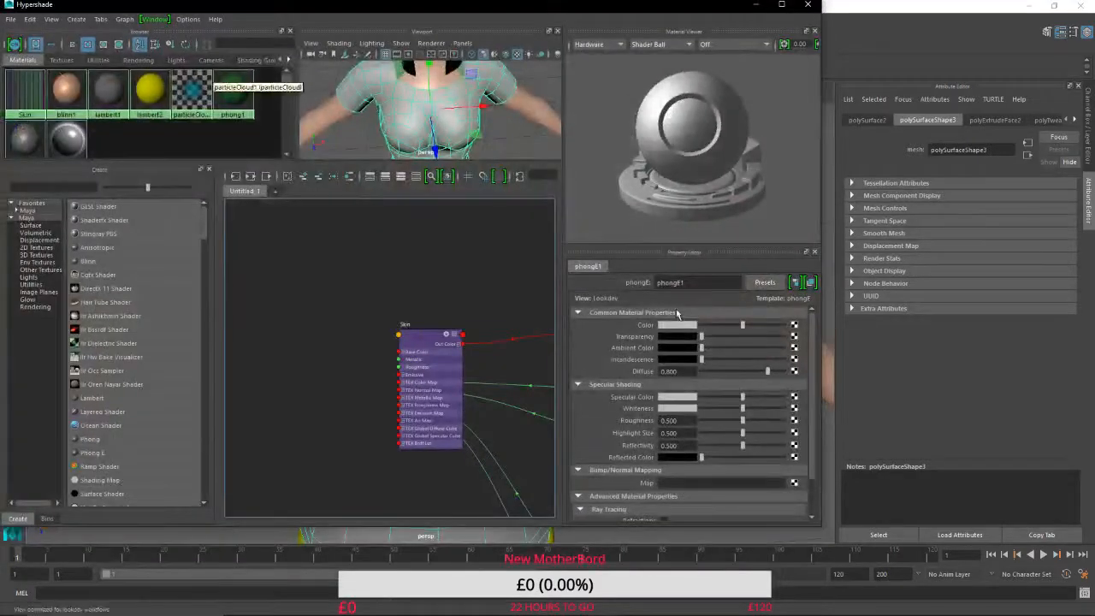
{"action": "left_click", "coordinate": [288, 176]}
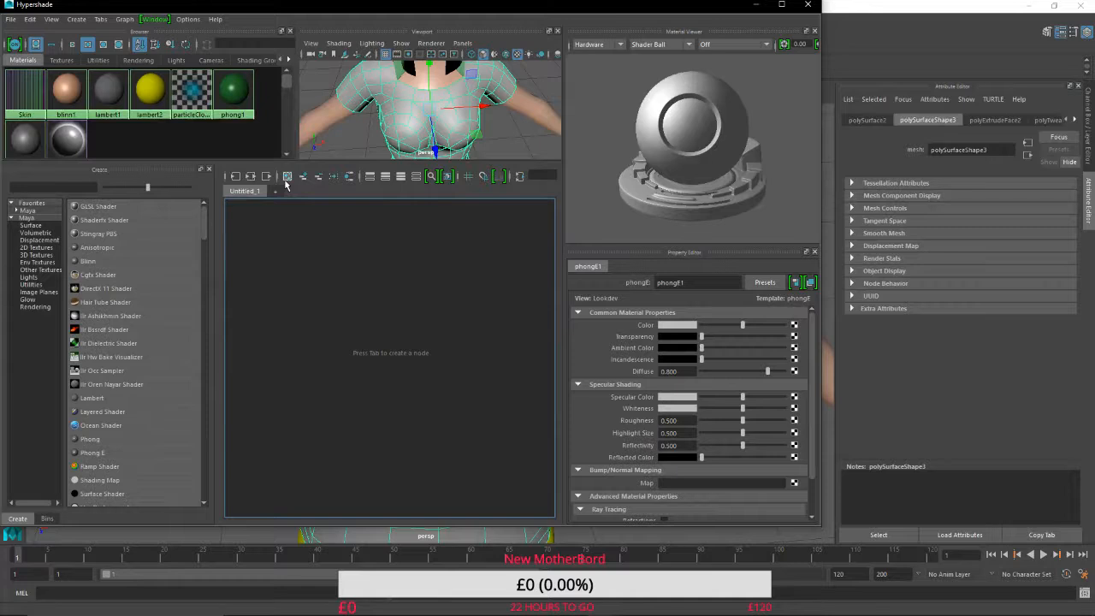
{"action": "left_click", "coordinate": [139, 235]}
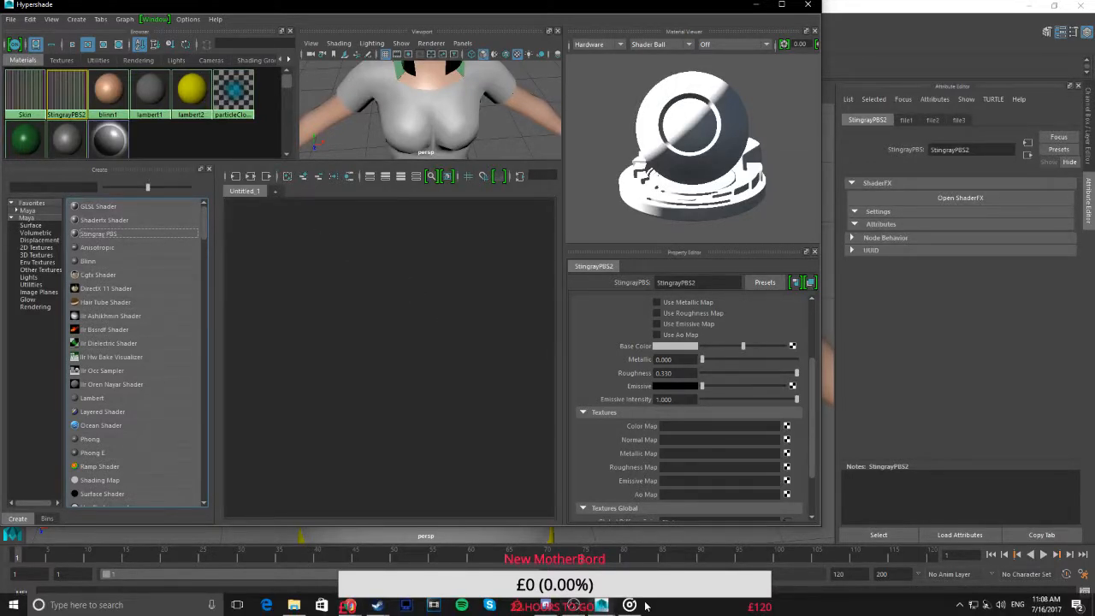
{"action": "left_click", "coordinate": [602, 613]}
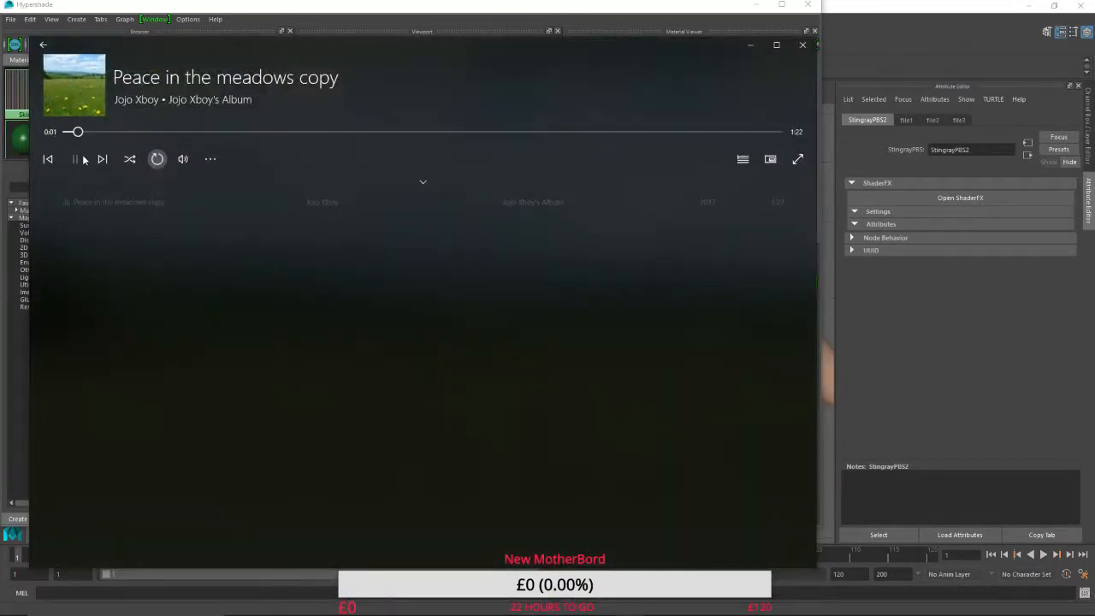
Return to Hypershade and enable the color, normal, metallic and roughness maps on the StingrayPBS2 material.
{"action": "left_click", "coordinate": [761, 49]}
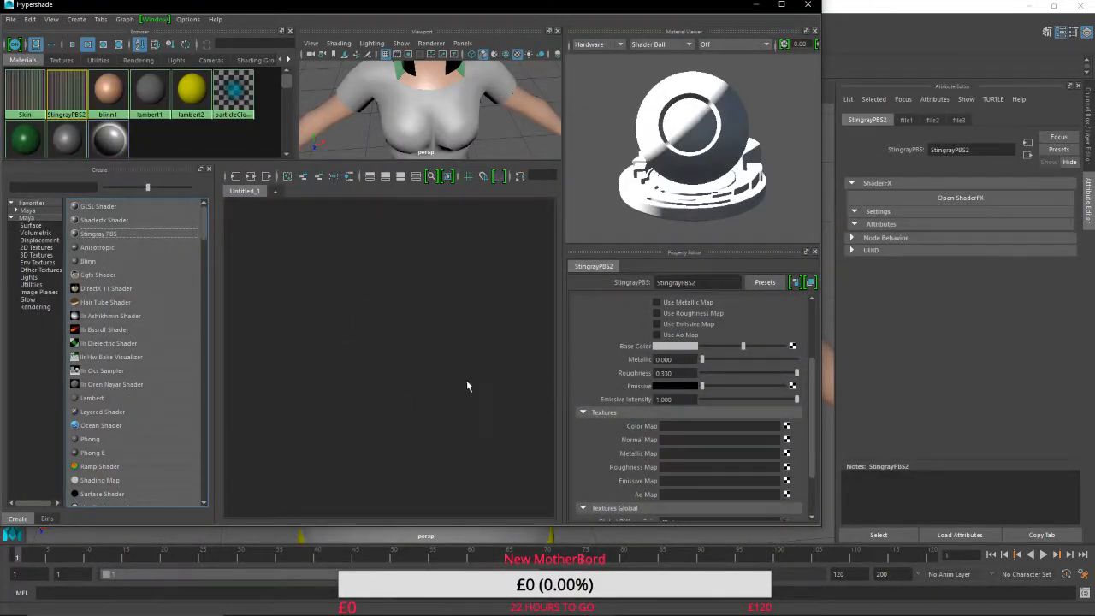
{"action": "mouse_move", "coordinate": [455, 386]}
{"action": "left_mouse_down"}
{"action": "mouse_move", "coordinate": [371, 342]}
{"action": "mouse_move", "coordinate": [439, 397]}
{"action": "left_mouse_up"}
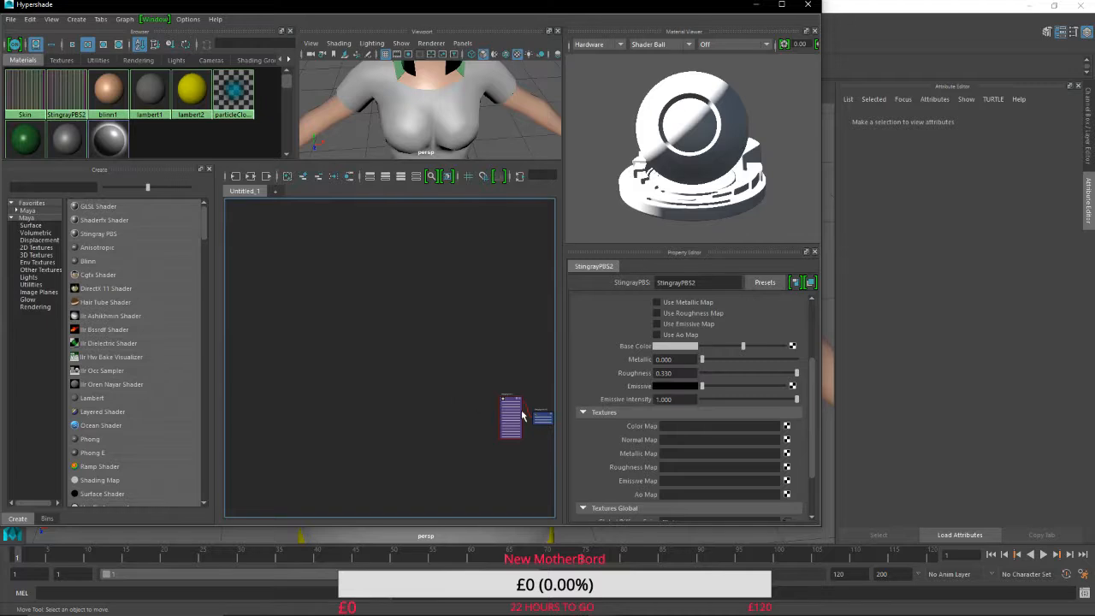
{"action": "left_click_drag", "start_coordinate": [514, 405], "coordinate": [392, 327]}
{"action": "scroll", "coordinate": [411, 351], "scroll_direction": "up", "scroll_amount": 6}
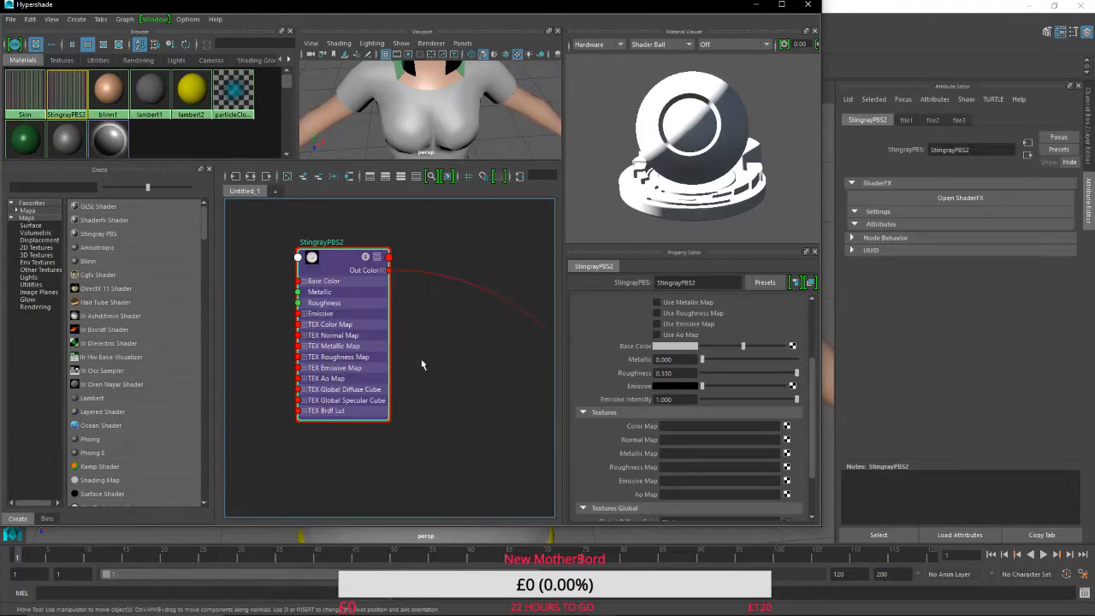
{"action": "scroll", "coordinate": [659, 334], "scroll_direction": "up", "scroll_amount": 3}
{"action": "left_click", "coordinate": [682, 384]}
{"action": "left_click", "coordinate": [677, 395]}
{"action": "left_click", "coordinate": [671, 405]}
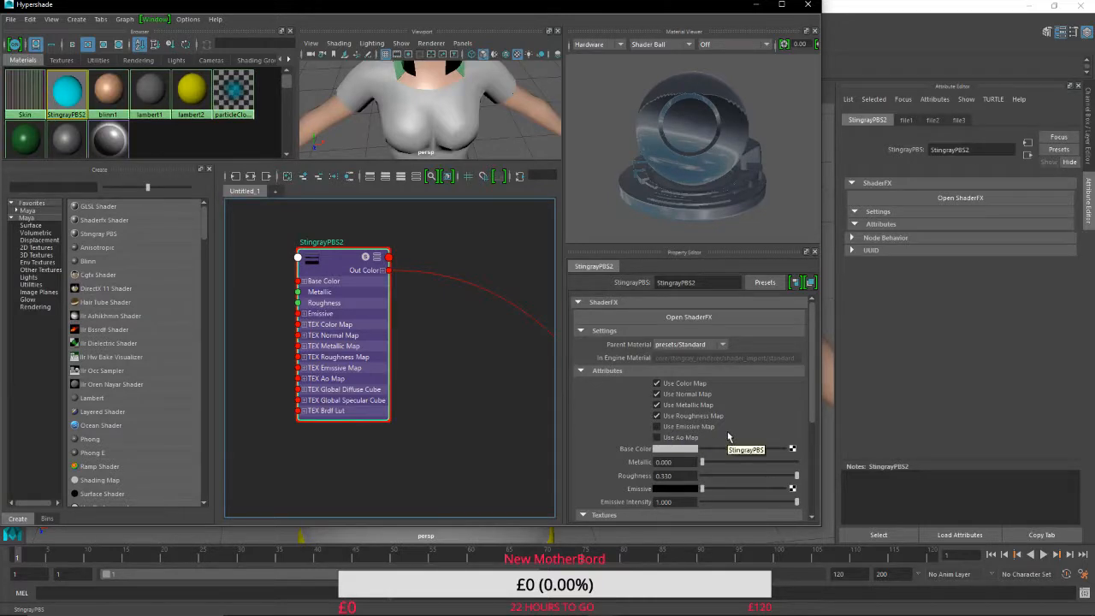
Load phongE1_Base_Color.png from the textures' Top folder as the StingrayPBS2 material's color map.
{"action": "scroll", "coordinate": [741, 420], "scroll_direction": "down", "scroll_amount": 5}
{"action": "left_click", "coordinate": [787, 361]}
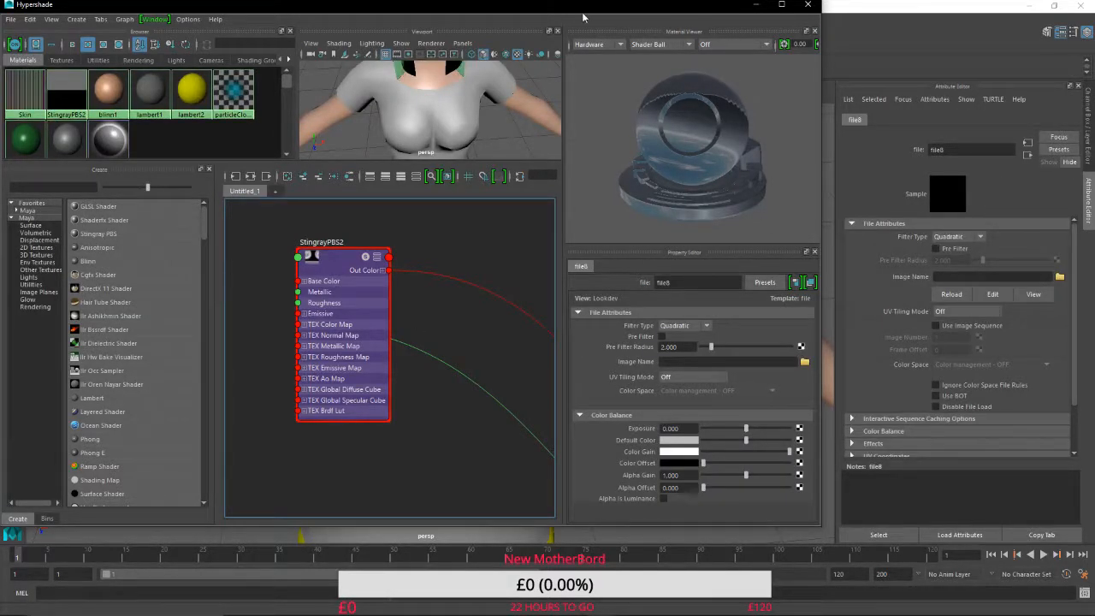
{"action": "mouse_move", "coordinate": [581, 10]}
{"action": "left_mouse_down"}
{"action": "mouse_move", "coordinate": [675, 360]}
{"action": "mouse_move", "coordinate": [599, 1]}
{"action": "left_mouse_up"}
{"action": "left_click", "coordinate": [1078, 402]}
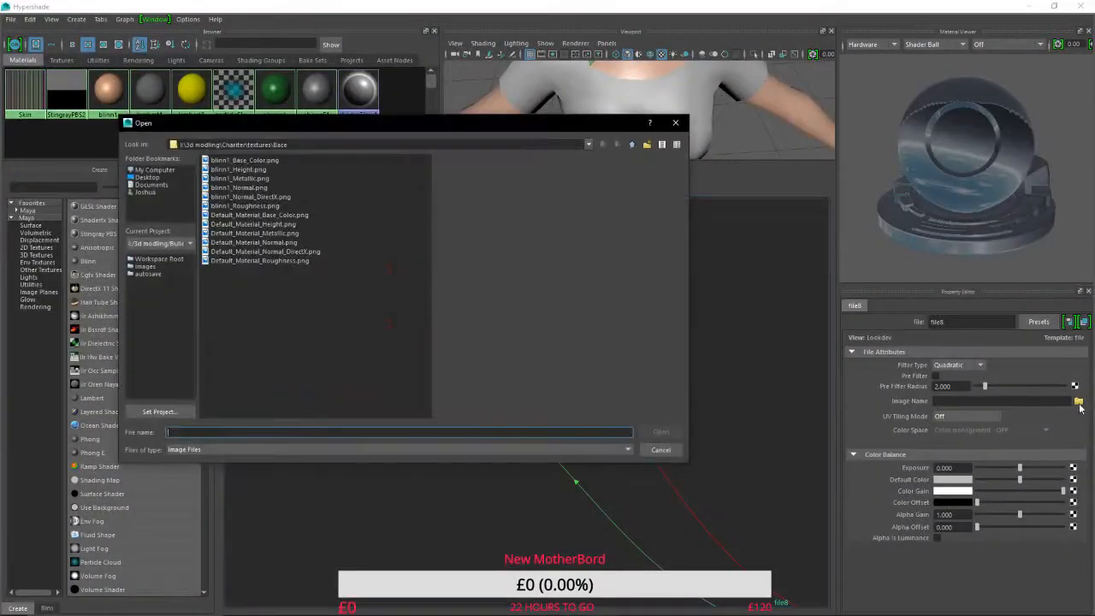
{"action": "left_click", "coordinate": [248, 160]}
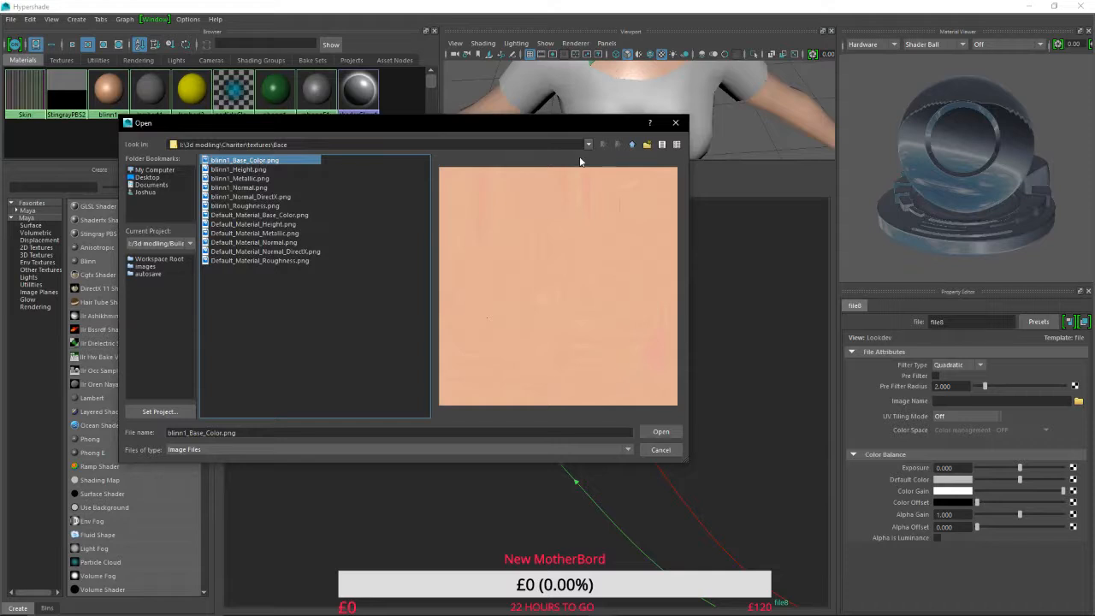
{"action": "left_click", "coordinate": [632, 145]}
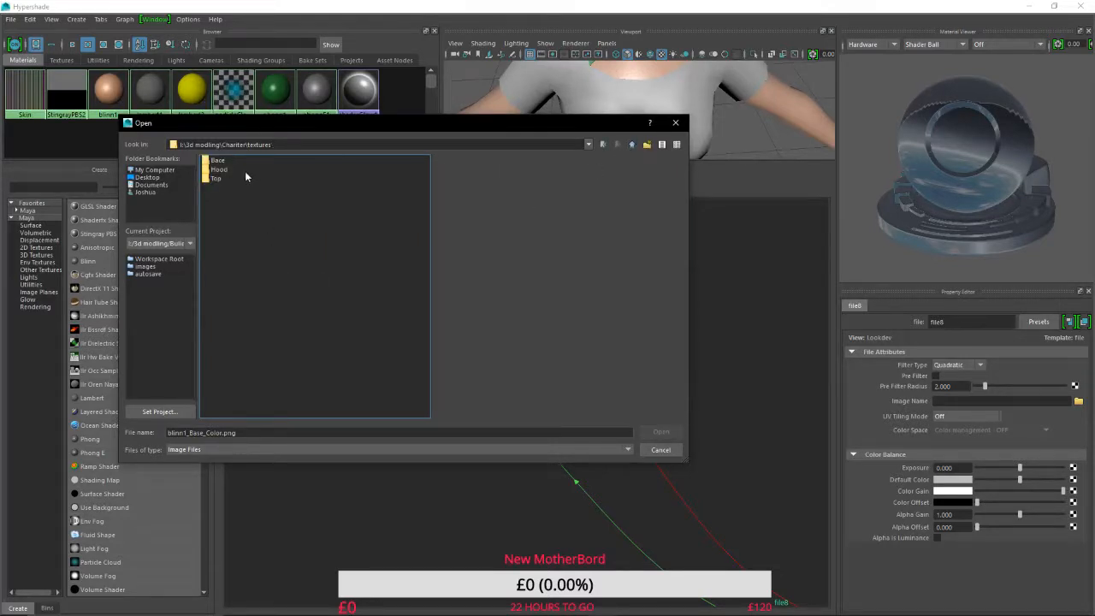
{"action": "double_click", "coordinate": [216, 178]}
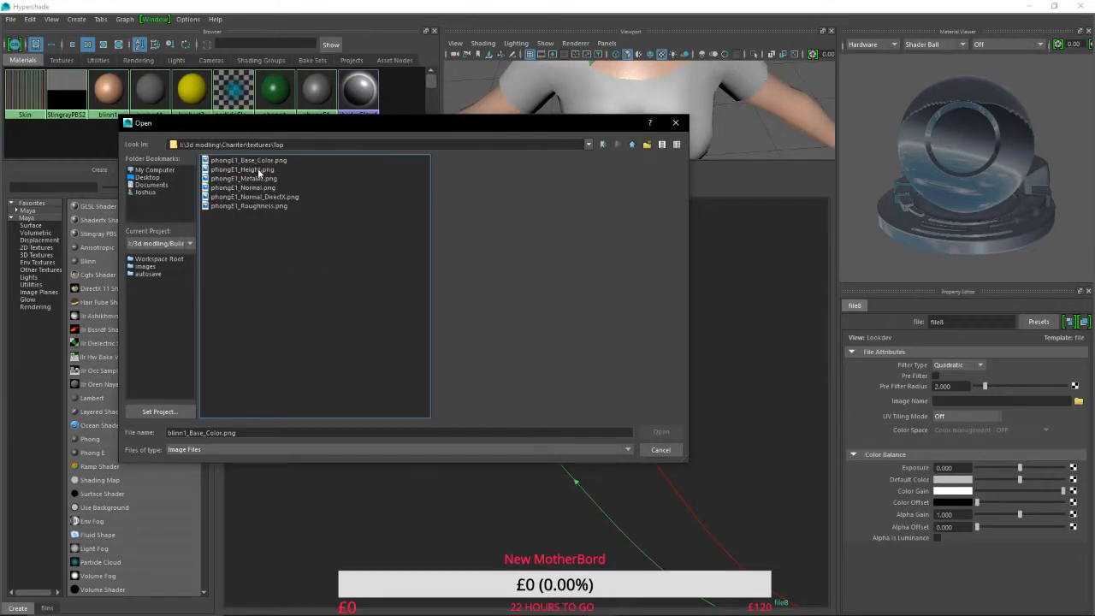
{"action": "key", "text": "Down"}
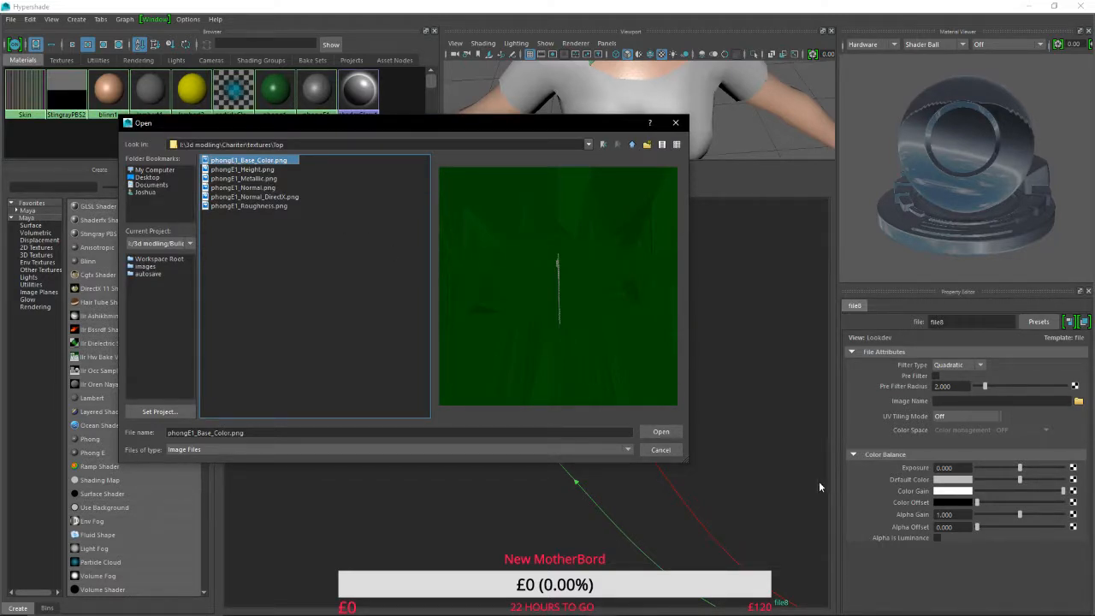
{"action": "left_click", "coordinate": [660, 431]}
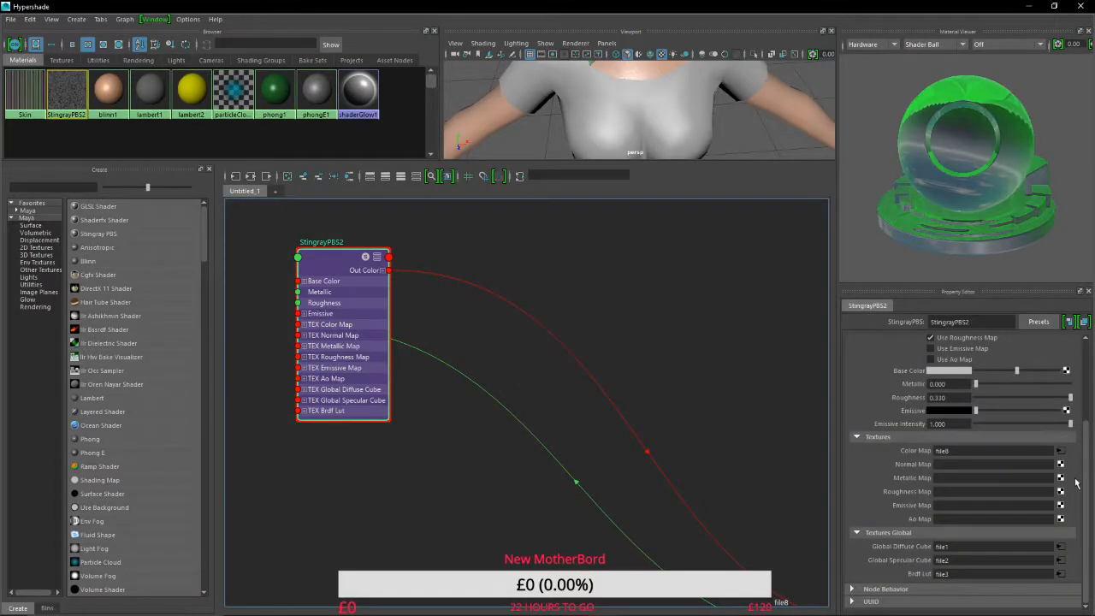
Load phongE1_Normal.png from the Top folder as the material's normal map.
{"action": "left_click", "coordinate": [1061, 464]}
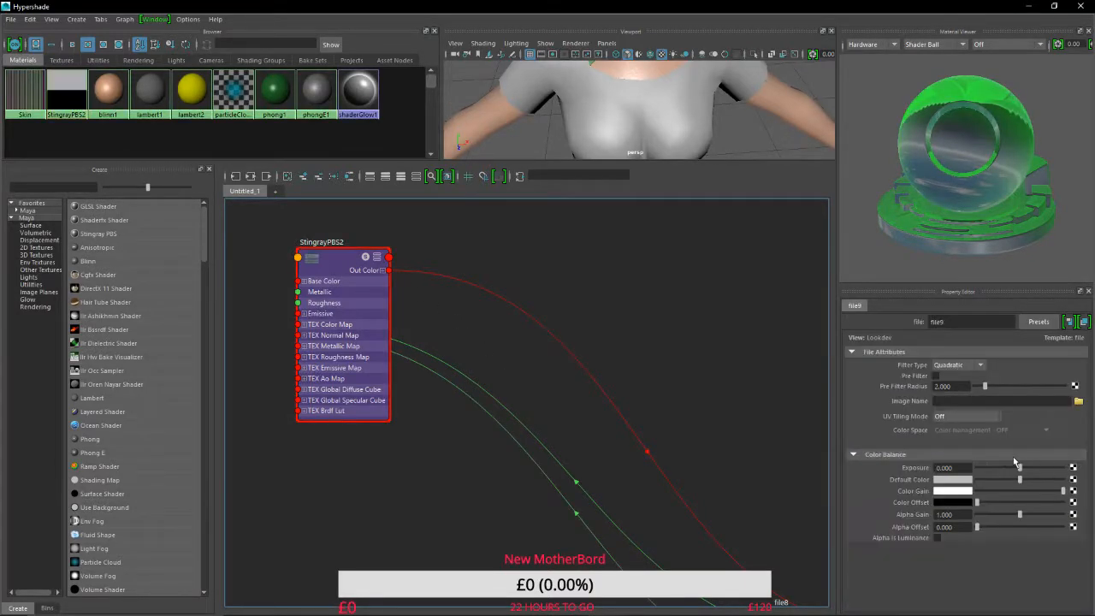
{"action": "left_click", "coordinate": [1078, 402]}
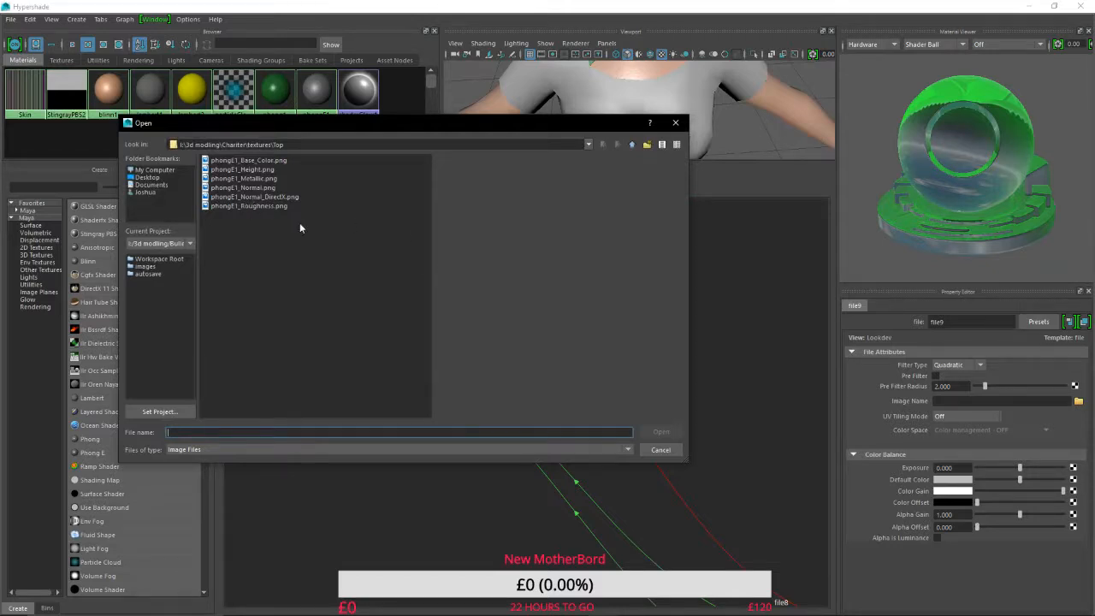
{"action": "left_click", "coordinate": [243, 187]}
{"action": "left_click", "coordinate": [661, 431]}
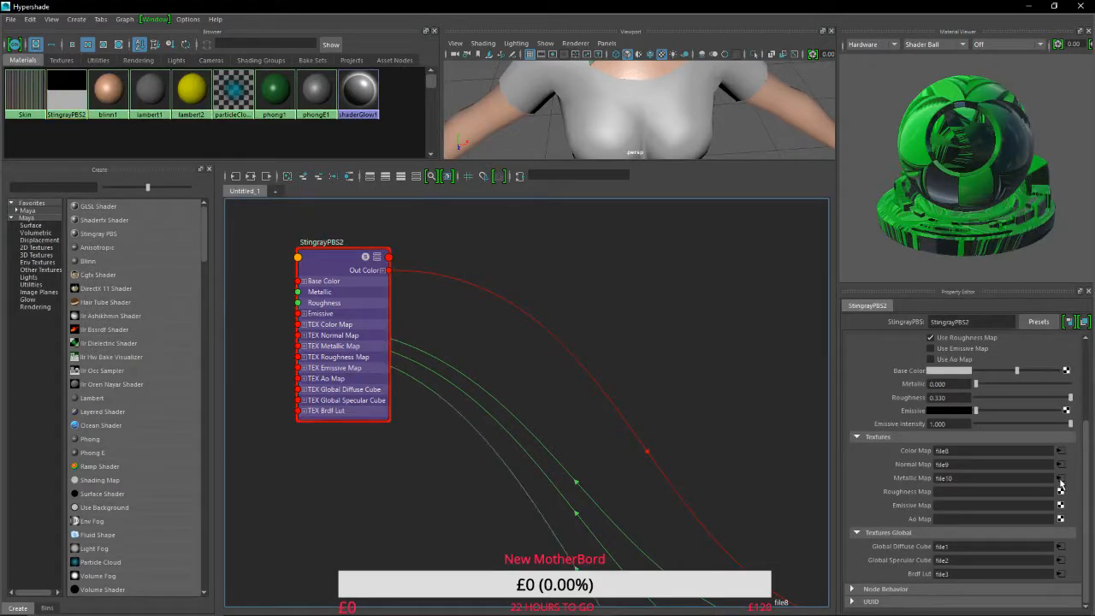
Load phongE1_Metallic.png from the Top folder as the material's metallic map.
{"action": "left_click", "coordinate": [1061, 479]}
{"action": "left_click", "coordinate": [1079, 401]}
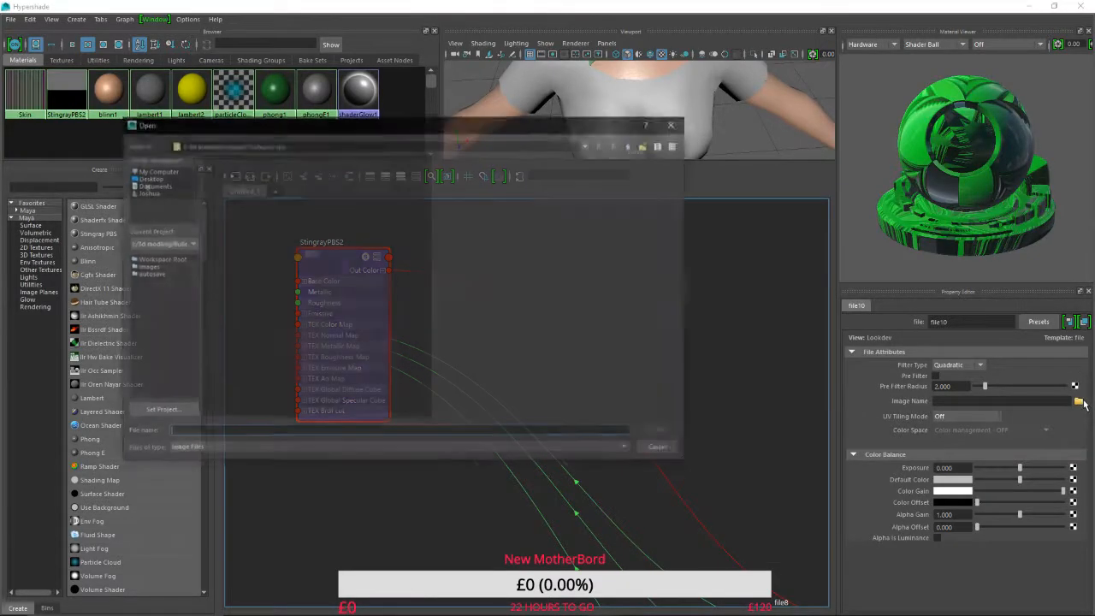
{"action": "left_click", "coordinate": [274, 179]}
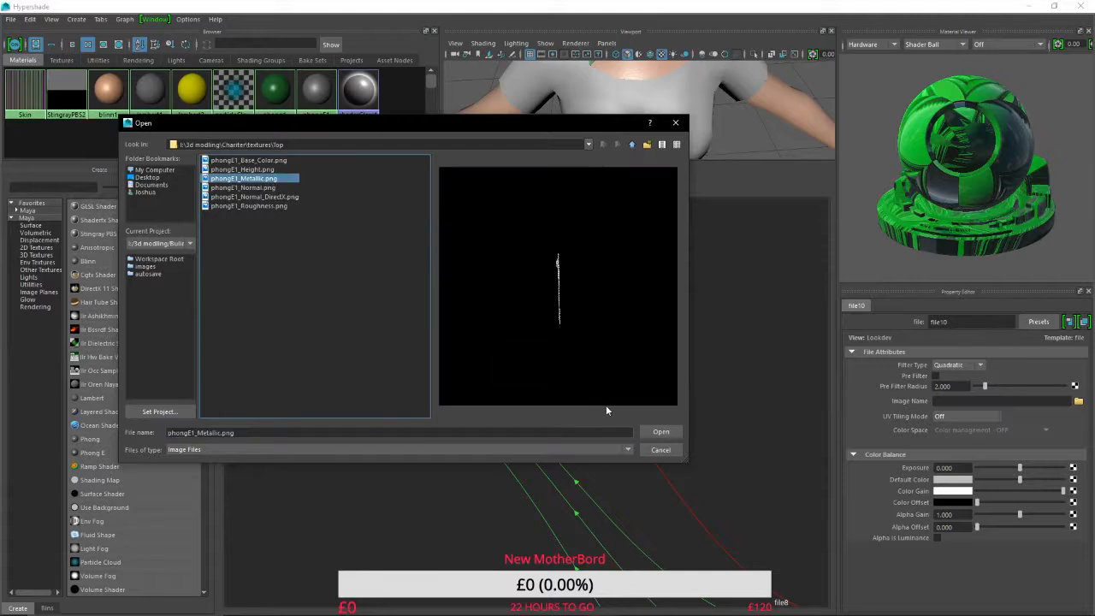
{"action": "left_click", "coordinate": [659, 432]}
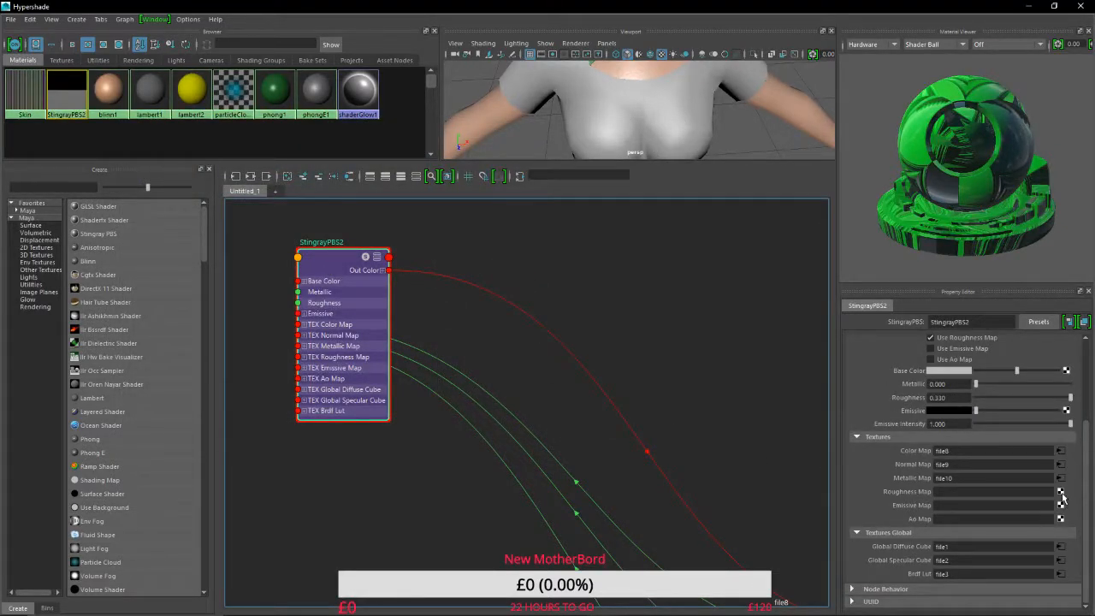
Load phongE1_Roughness.png from the Top folder as the material's roughness map.
{"action": "left_click", "coordinate": [1062, 492]}
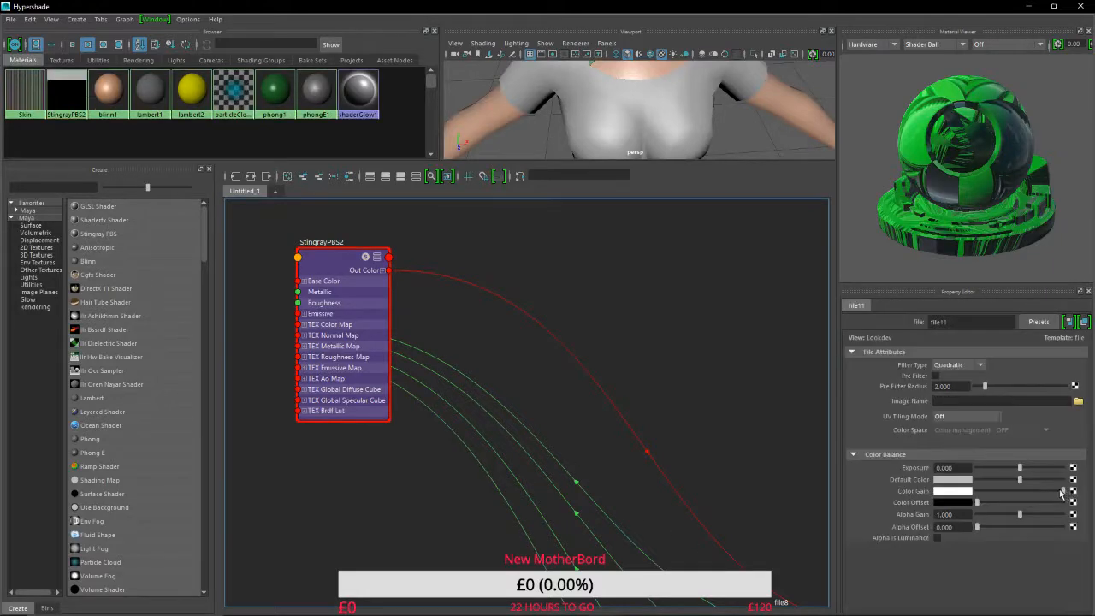
{"action": "left_click", "coordinate": [1078, 401]}
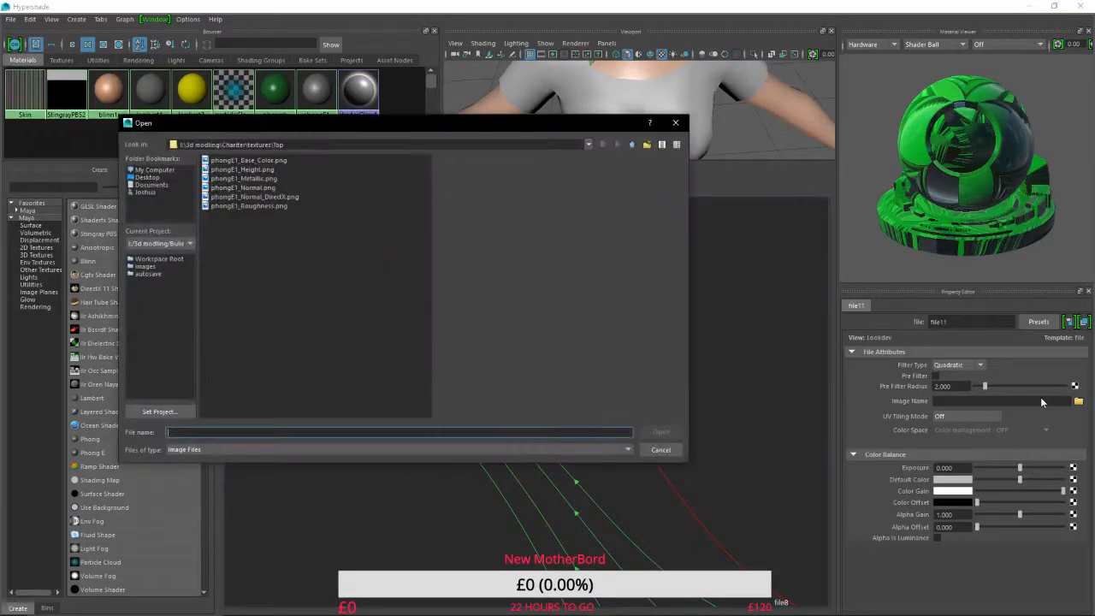
{"action": "left_click", "coordinate": [232, 207]}
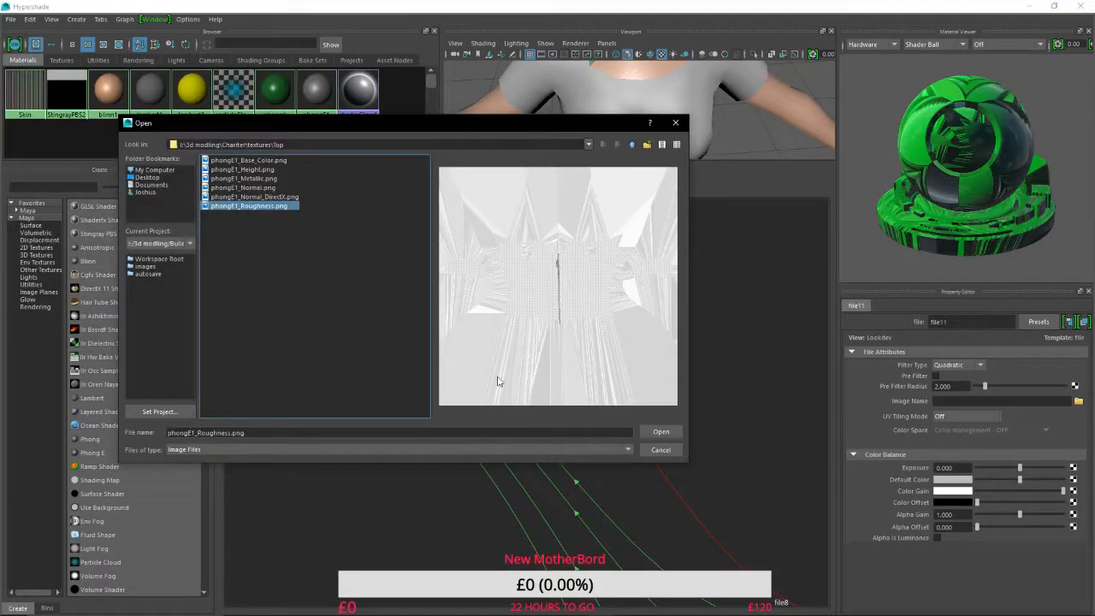
{"action": "left_click", "coordinate": [657, 433]}
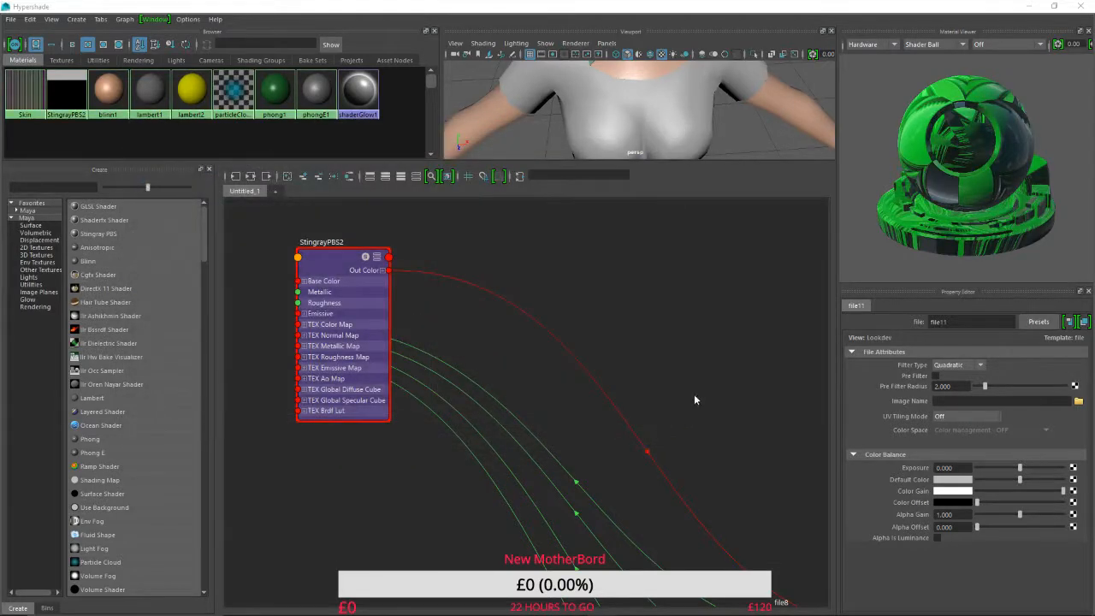
Rename the StingrayPBS2 material to Top and assign it to the character's shirt, then return to the main scene view.
{"action": "left_click", "coordinate": [347, 263]}
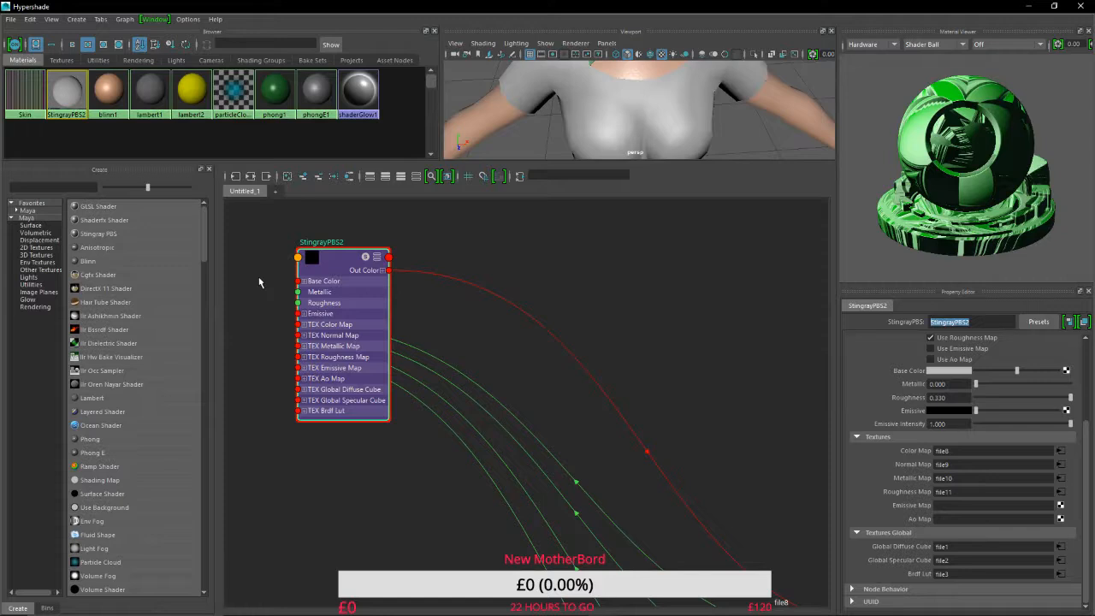
{"action": "type", "text": "T"}
{"action": "key", "text": "Return"}
{"action": "key", "text": "Return"}
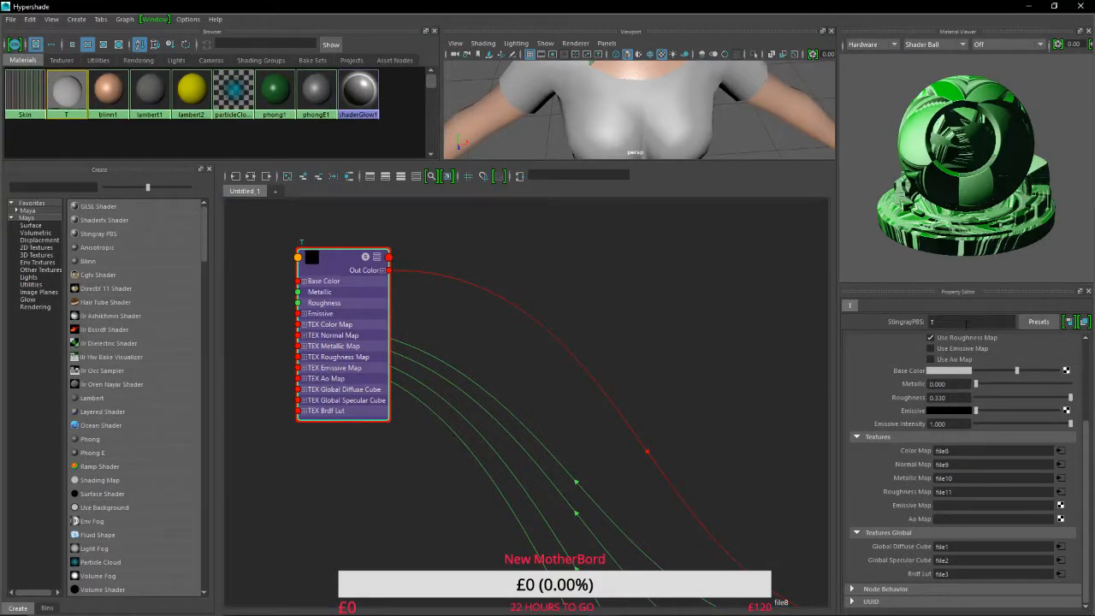
{"action": "key", "text": "Return"}
{"action": "left_click", "coordinate": [609, 258]}
{"action": "middle_click_drag", "start_coordinate": [38, 98], "coordinate": [615, 114]}
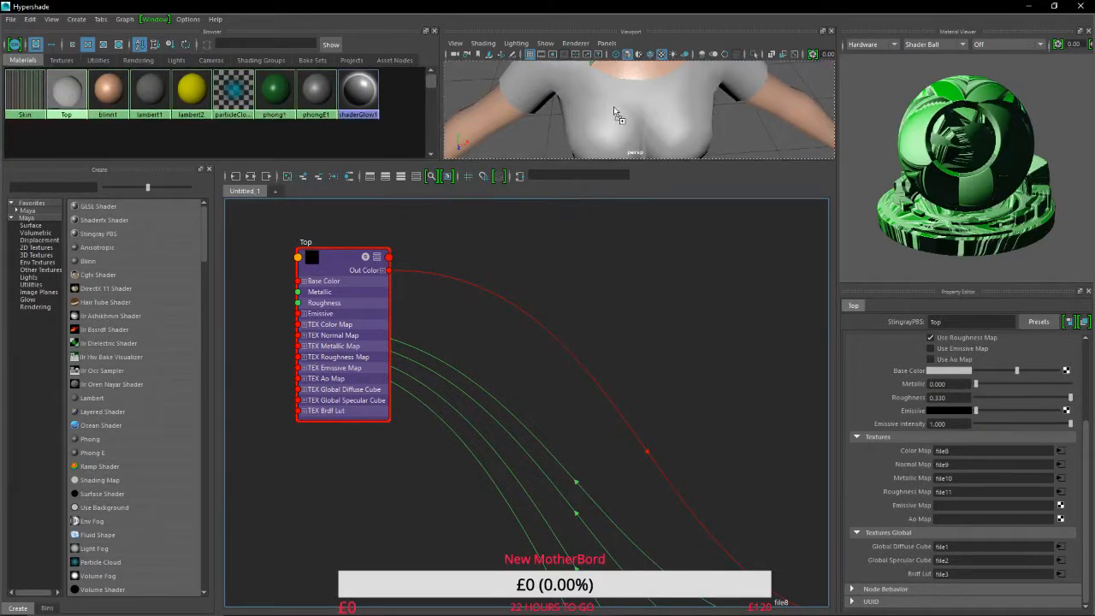
{"action": "left_click", "coordinate": [1029, 6]}
Examine the fabric and zipper texture on the character's shirt from the neckline down to the hem.
{"action": "scroll", "coordinate": [492, 369], "scroll_direction": "up", "scroll_amount": 10}
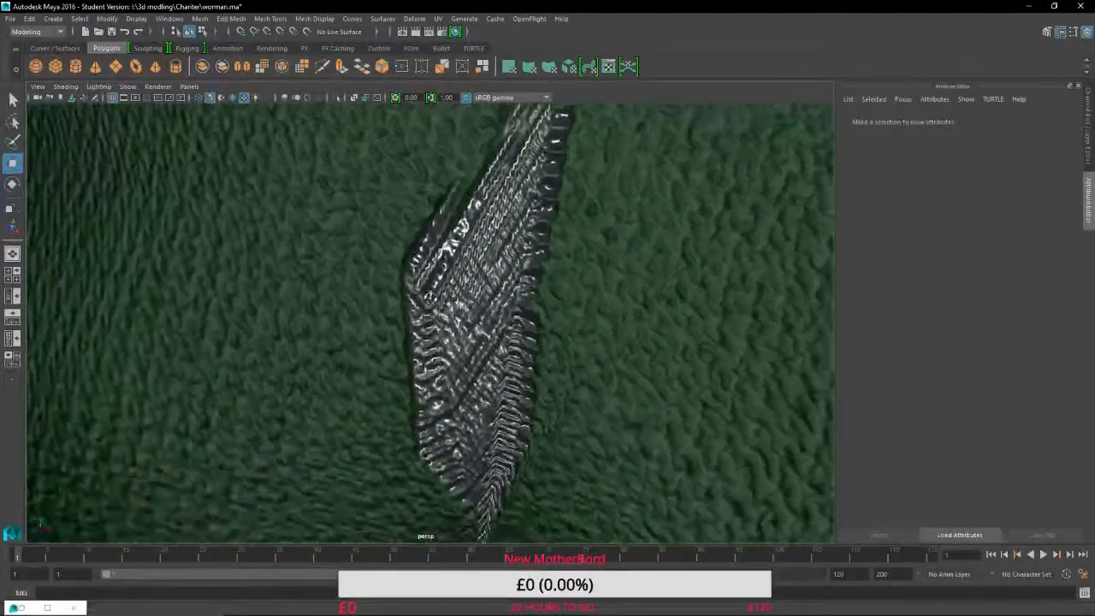
{"action": "left_click_drag", "start_coordinate": [430, 297], "coordinate": [487, 274], "text": "alt"}
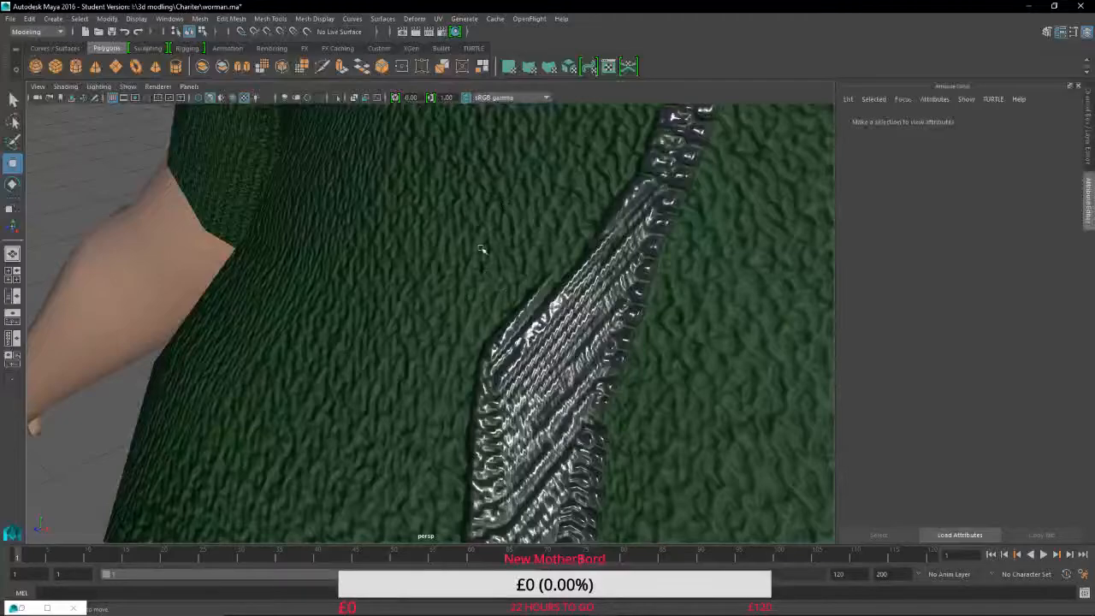
{"action": "scroll", "coordinate": [399, 411], "scroll_direction": "down", "scroll_amount": 5}
{"action": "scroll", "coordinate": [403, 403], "scroll_direction": "up", "scroll_amount": 5}
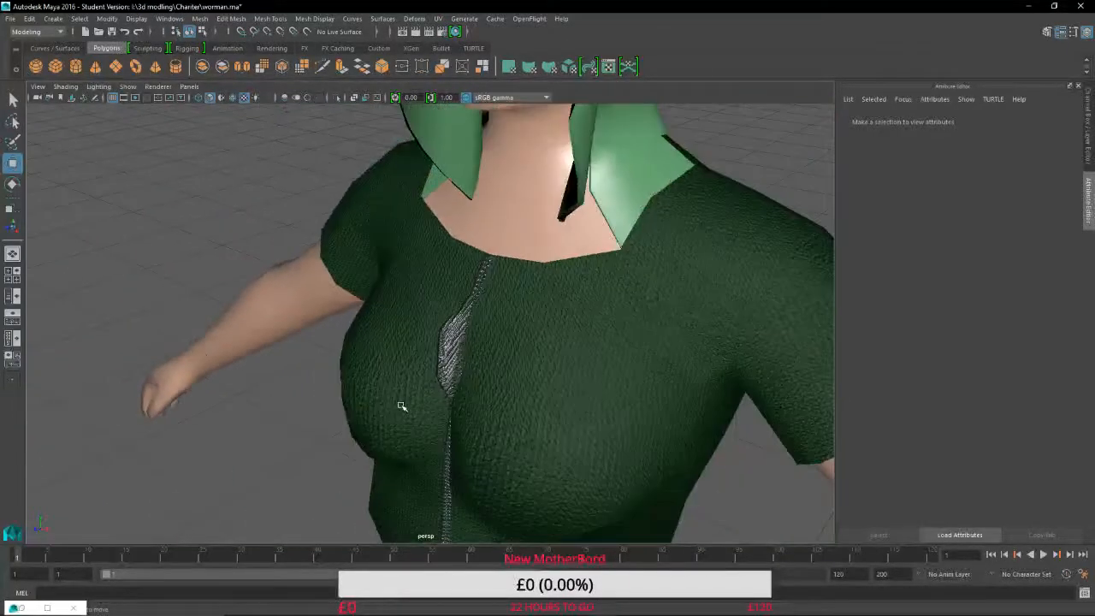
{"action": "left_click_drag", "start_coordinate": [409, 402], "coordinate": [498, 262], "text": "alt"}
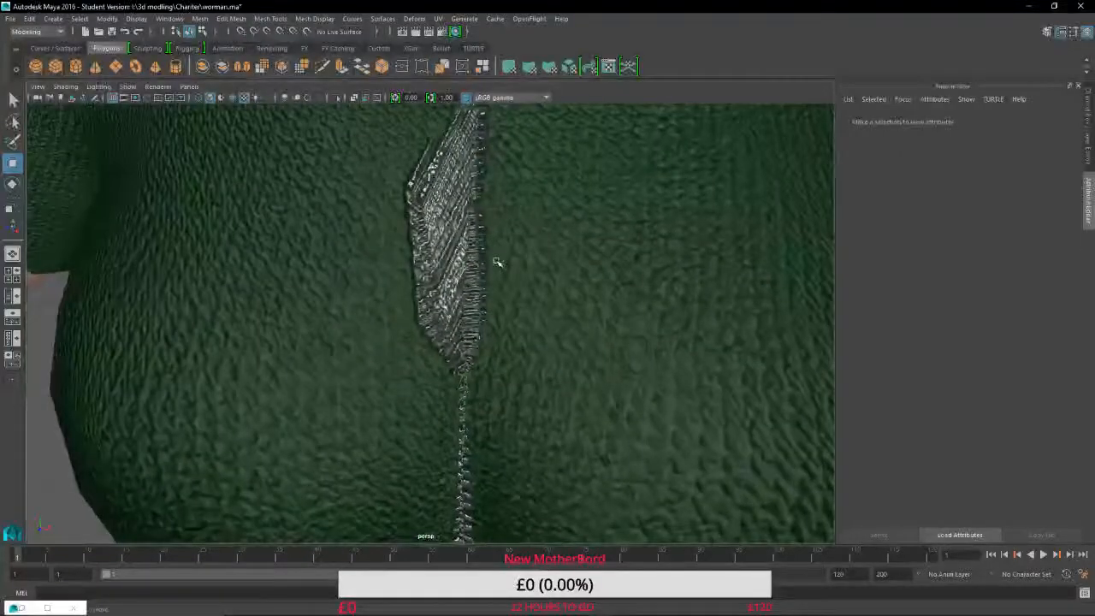
{"action": "scroll", "coordinate": [497, 261], "scroll_direction": "up", "scroll_amount": 5}
{"action": "scroll", "coordinate": [398, 403], "scroll_direction": "down", "scroll_amount": 5}
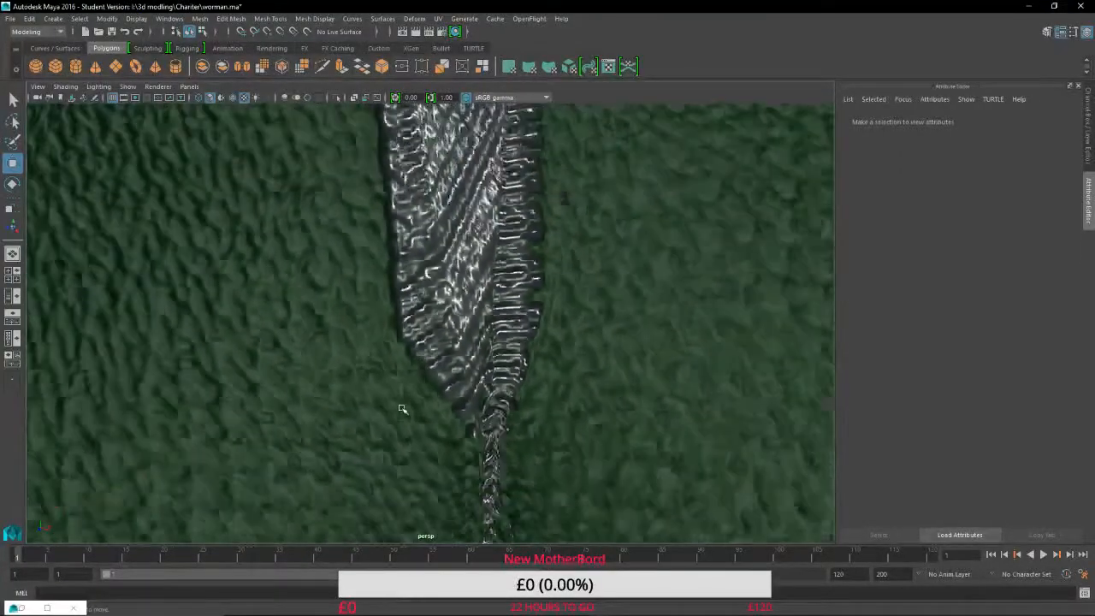
{"action": "middle_click_drag", "start_coordinate": [525, 207], "coordinate": [499, 462], "text": "alt"}
{"action": "scroll", "coordinate": [477, 398], "scroll_direction": "up", "scroll_amount": 7}
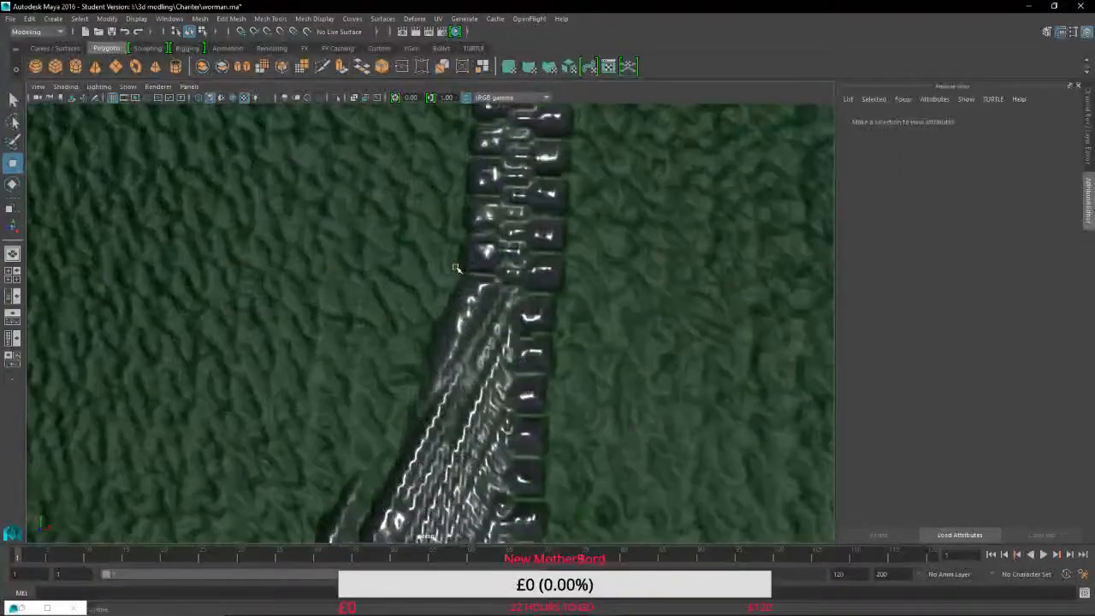
{"action": "scroll", "coordinate": [477, 398], "scroll_direction": "down", "scroll_amount": 4}
{"action": "scroll", "coordinate": [477, 398], "scroll_direction": "down", "scroll_amount": 6}
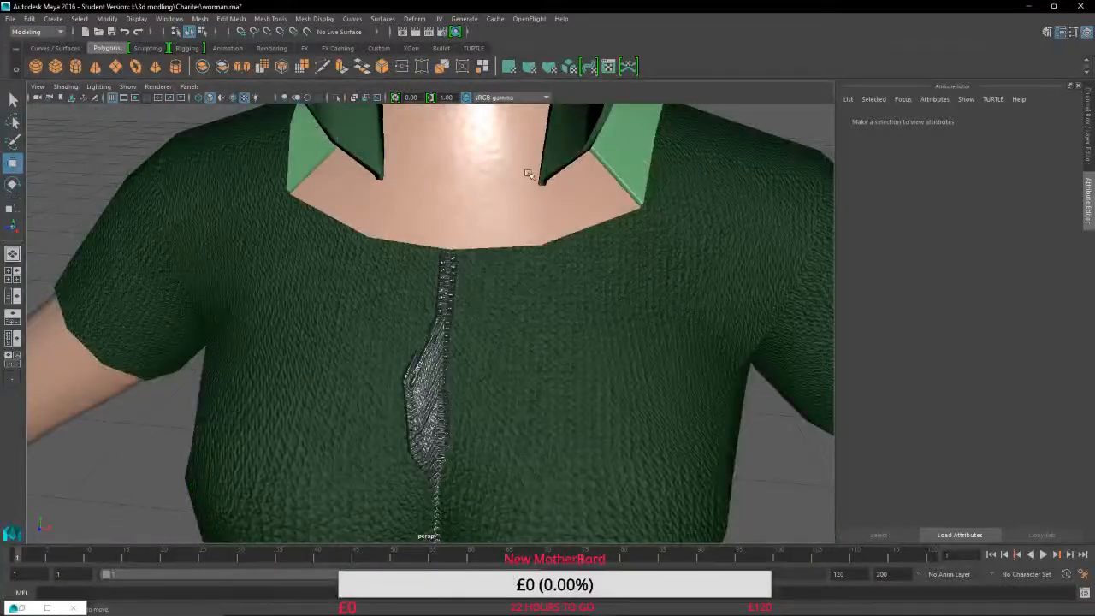
{"action": "middle_click_drag", "start_coordinate": [539, 377], "coordinate": [556, 171], "text": "alt"}
{"action": "scroll", "coordinate": [535, 364], "scroll_direction": "down", "scroll_amount": 4}
{"action": "middle_click_drag", "start_coordinate": [538, 371], "coordinate": [537, 268], "text": "alt"}
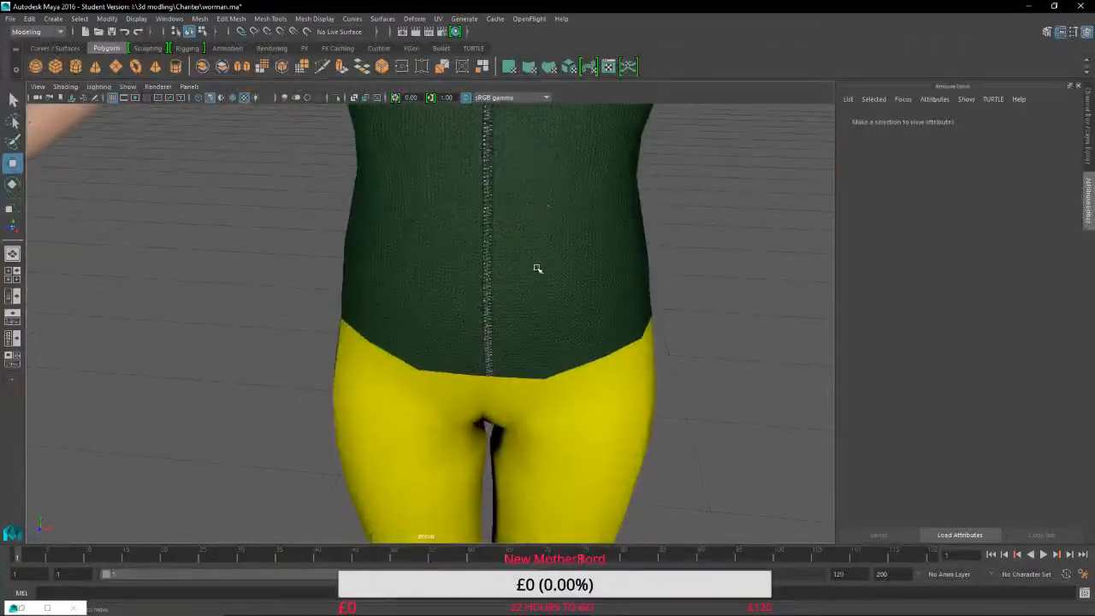
{"action": "scroll", "coordinate": [537, 269], "scroll_direction": "up", "scroll_amount": 4}
{"action": "middle_click_drag", "start_coordinate": [550, 340], "coordinate": [538, 288], "text": "alt"}
{"action": "mouse_move", "coordinate": [538, 289]}
{"action": "left_mouse_down", "text": "alt"}
{"action": "mouse_move", "coordinate": [572, 217]}
{"action": "mouse_move", "coordinate": [544, 269]}
{"action": "left_mouse_up", "text": "alt"}
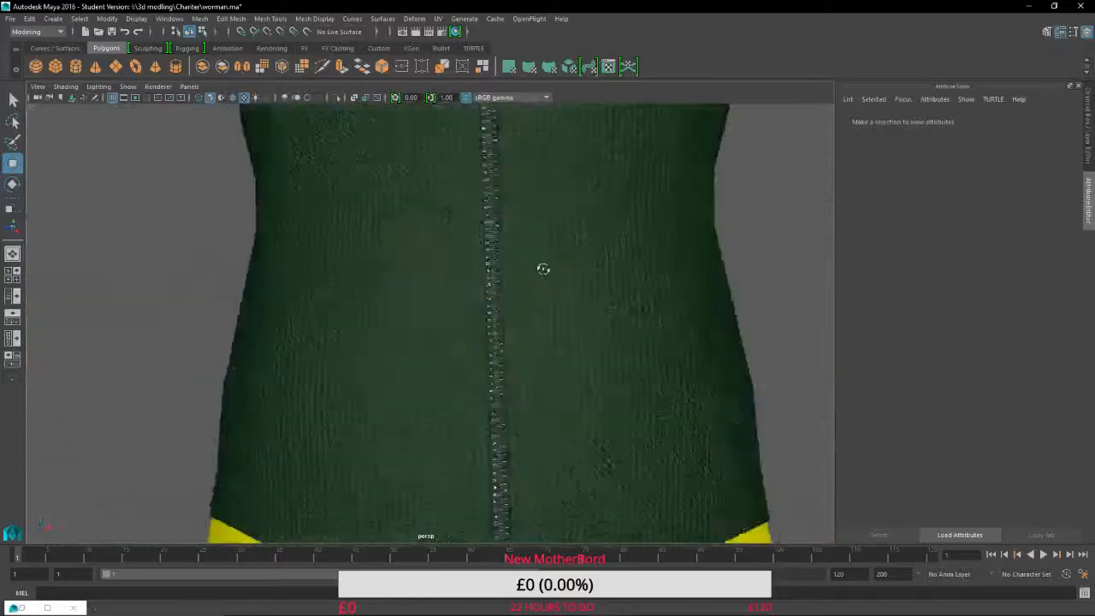
{"action": "scroll", "coordinate": [543, 268], "scroll_direction": "down", "scroll_amount": 5}
{"action": "middle_click_drag", "start_coordinate": [557, 235], "coordinate": [516, 299], "text": "alt"}
{"action": "scroll", "coordinate": [517, 232], "scroll_direction": "down", "scroll_amount": 3}
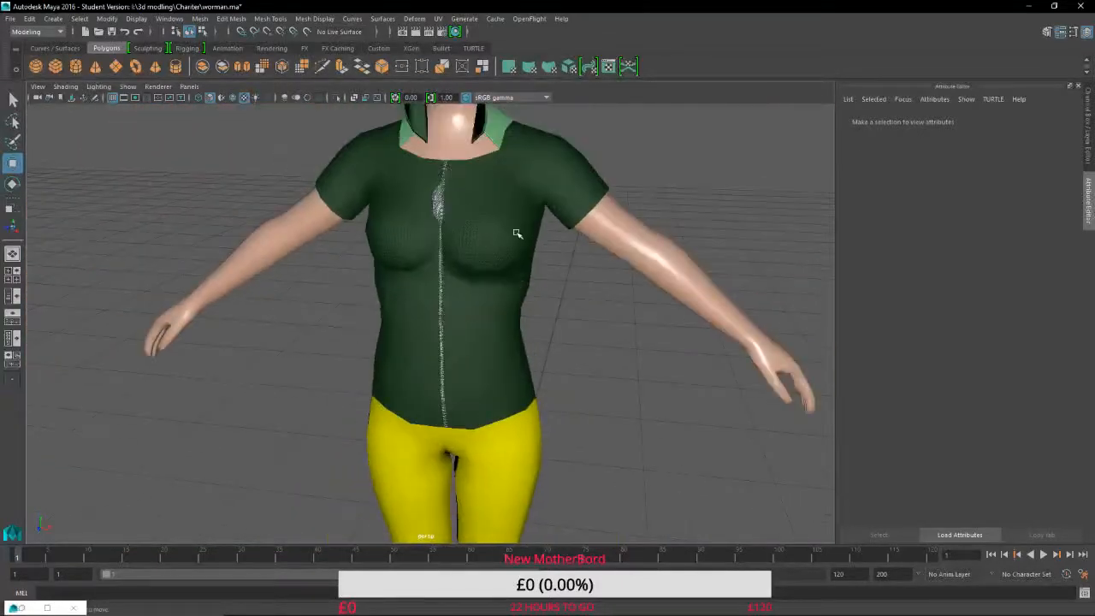
{"action": "middle_click_drag", "start_coordinate": [517, 233], "coordinate": [442, 350], "text": "alt"}
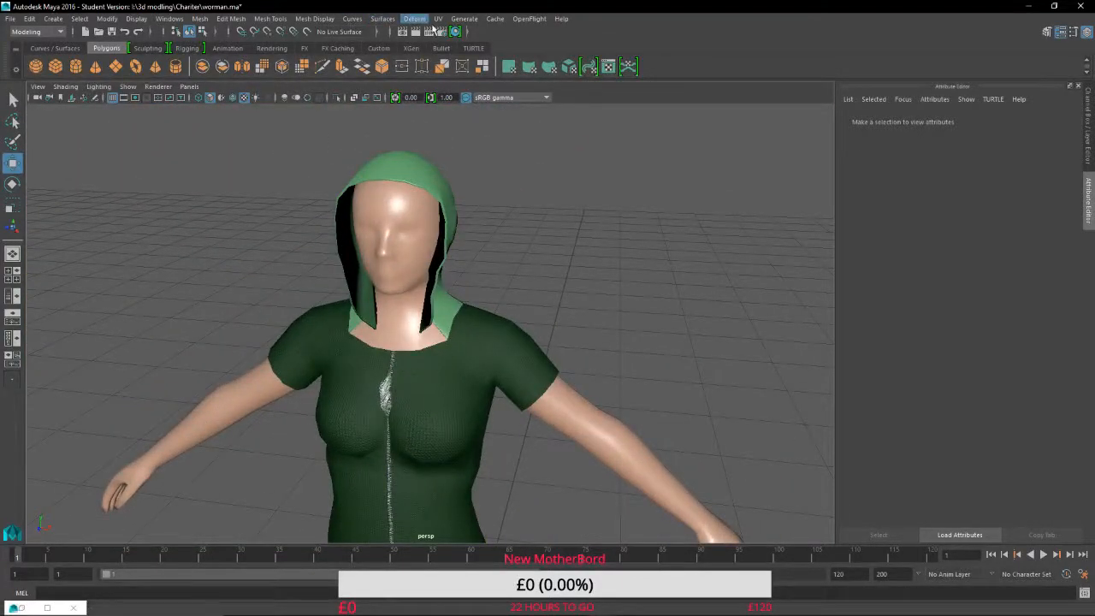
Reopen the Hypershade, clear the previous node graph and create a new Stingray PBS material.
{"action": "left_click", "coordinate": [455, 30]}
{"action": "left_click", "coordinate": [287, 176]}
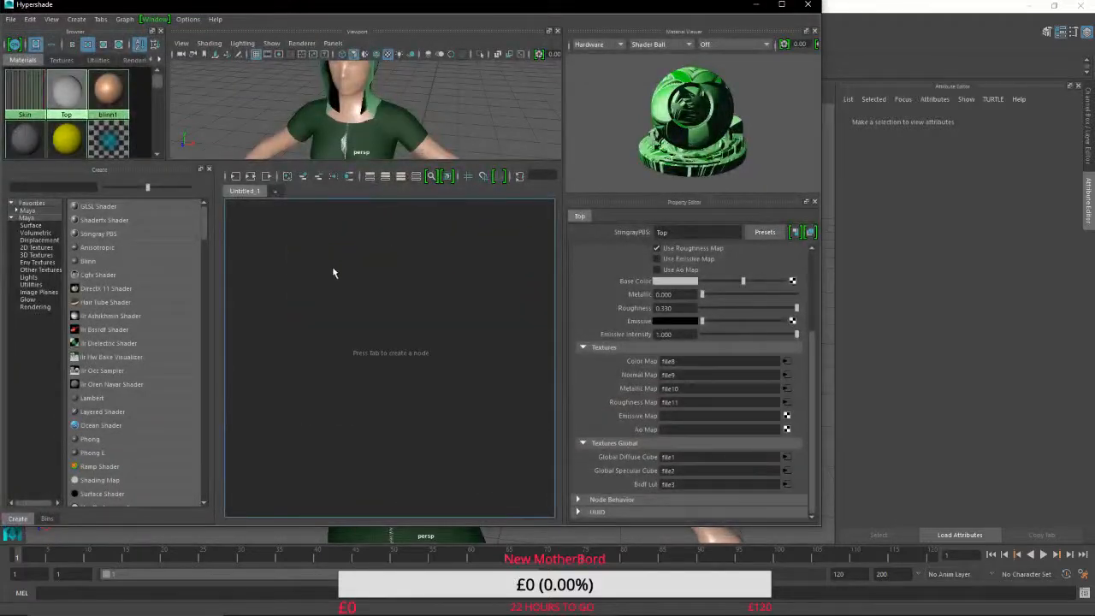
{"action": "left_click", "coordinate": [125, 242]}
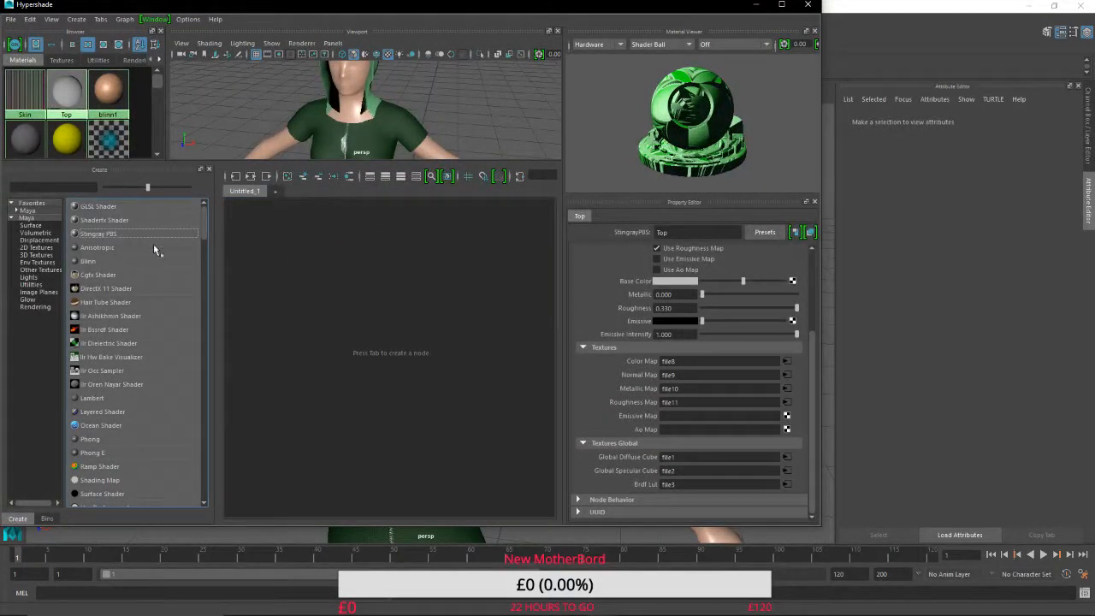
{"action": "left_click", "coordinate": [106, 233]}
{"action": "scroll", "coordinate": [373, 329], "scroll_direction": "up", "scroll_amount": 10}
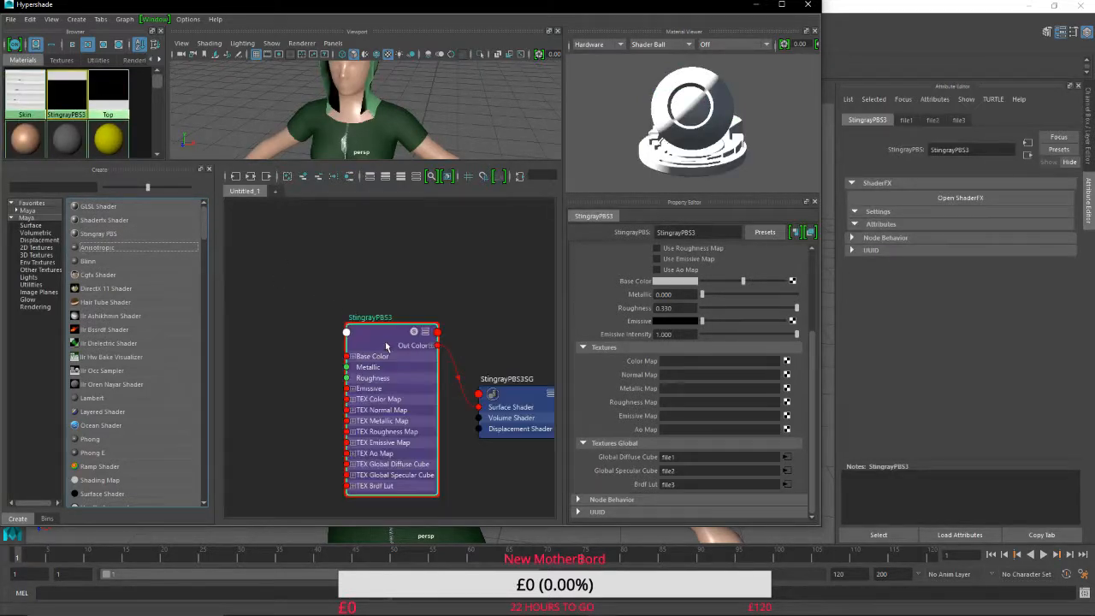
{"action": "middle_click_drag", "start_coordinate": [417, 261], "coordinate": [362, 218]}
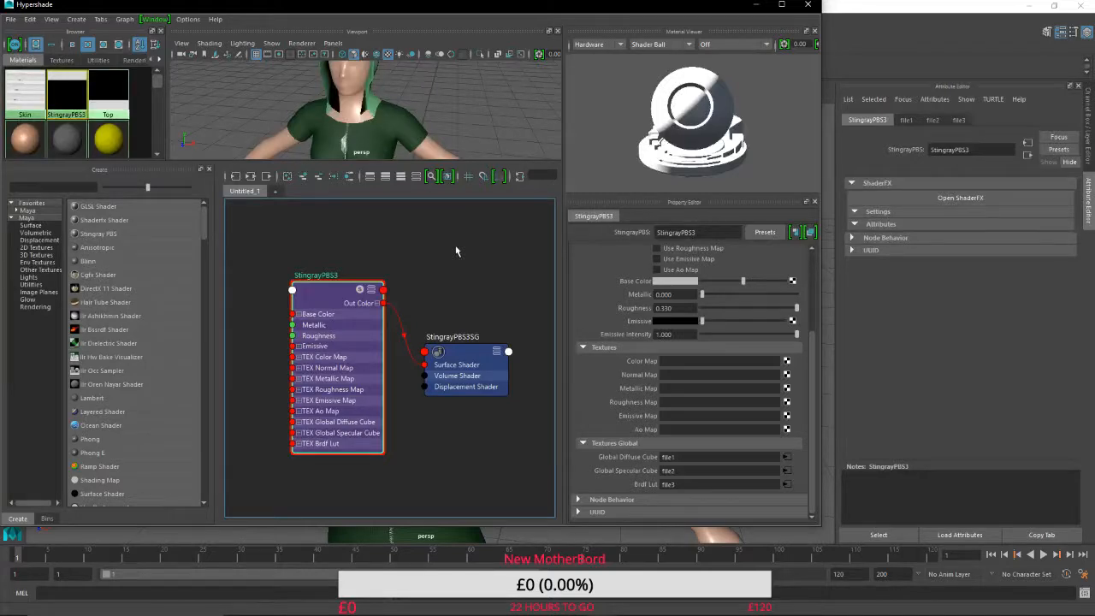
Add a file texture to the new material's color map and enable its texture map options, including color and roughness.
{"action": "left_click", "coordinate": [787, 361]}
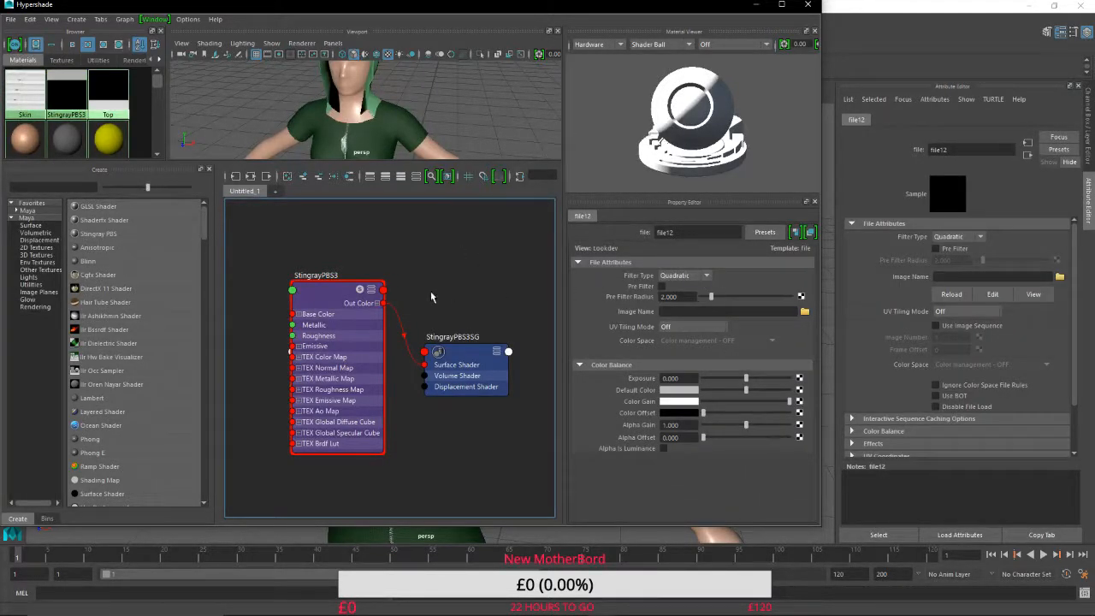
{"action": "left_click", "coordinate": [343, 292]}
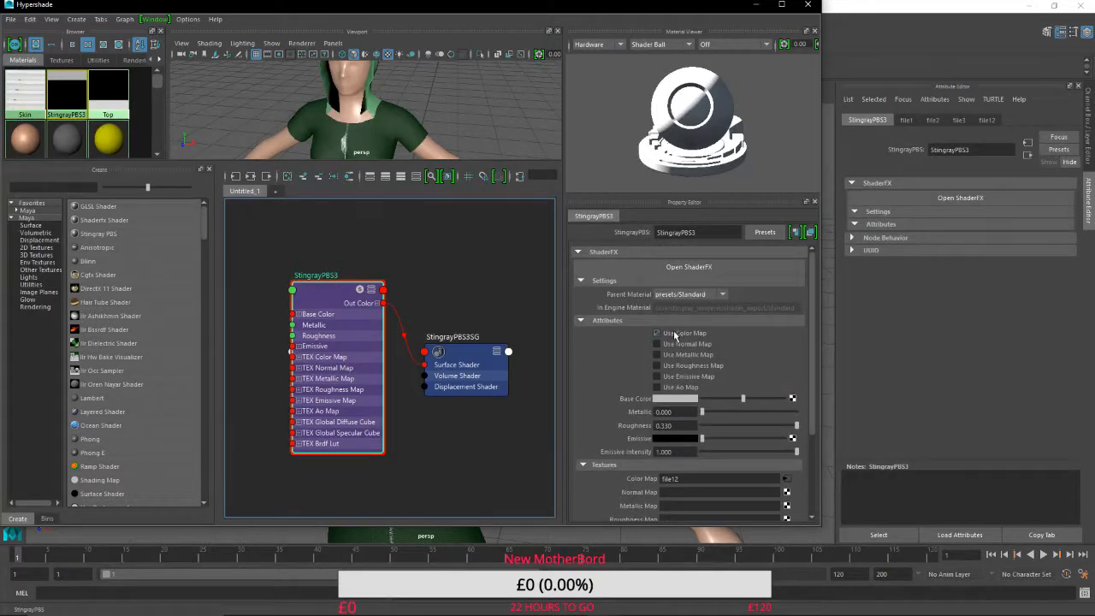
{"action": "left_click", "coordinate": [679, 366]}
{"action": "scroll", "coordinate": [678, 367], "scroll_direction": "down", "scroll_amount": 3}
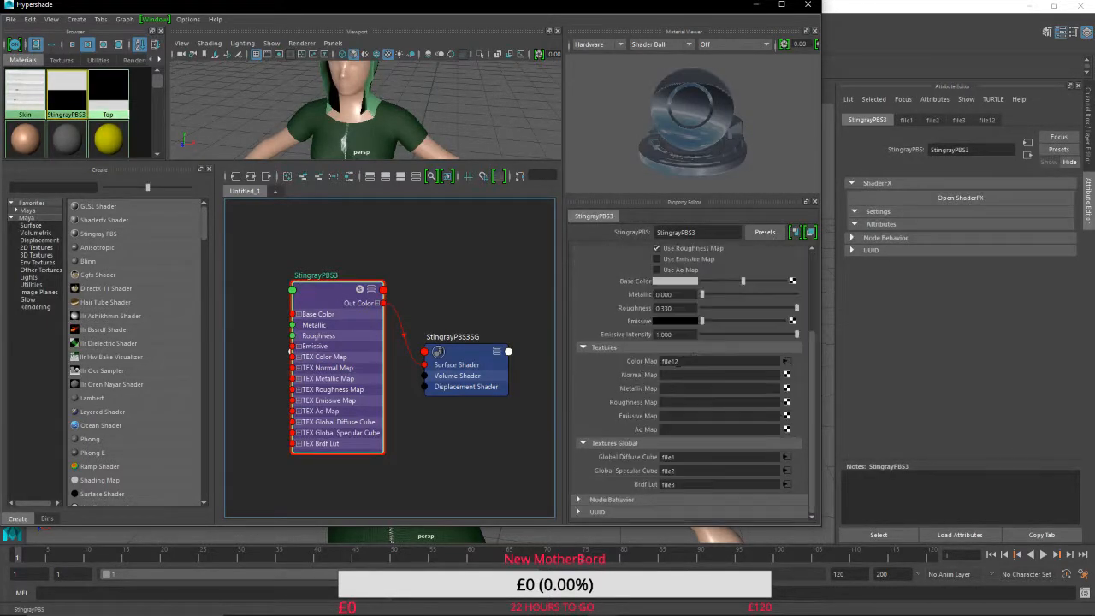
Load phong1_Base_Color.png from the Hood folder as the color map and spread the overlapping material and file nodes apart.
{"action": "left_click", "coordinate": [786, 362]}
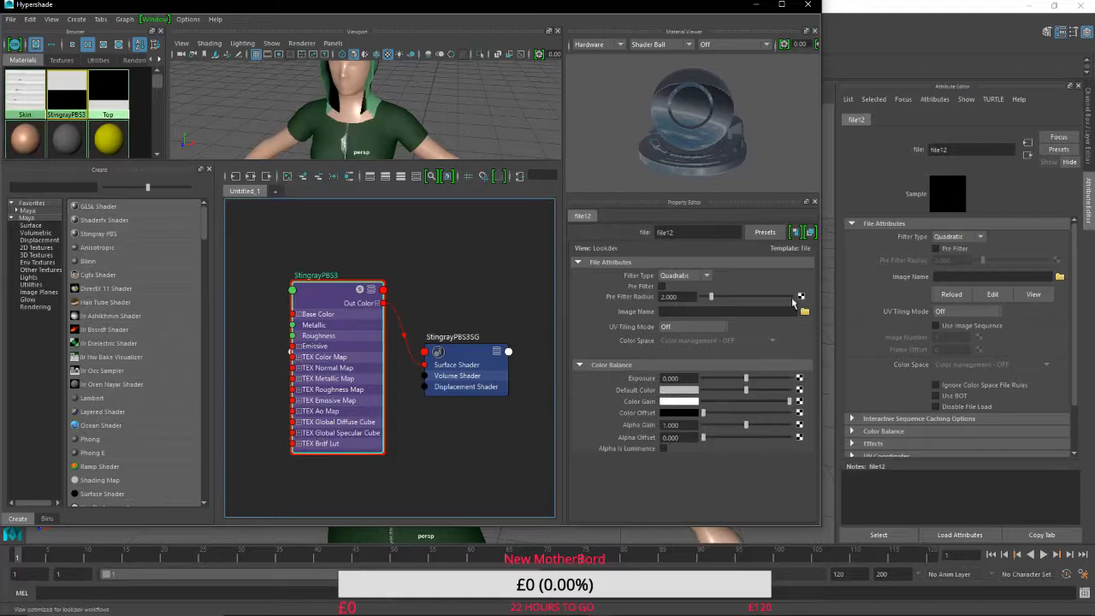
{"action": "left_click", "coordinate": [804, 312]}
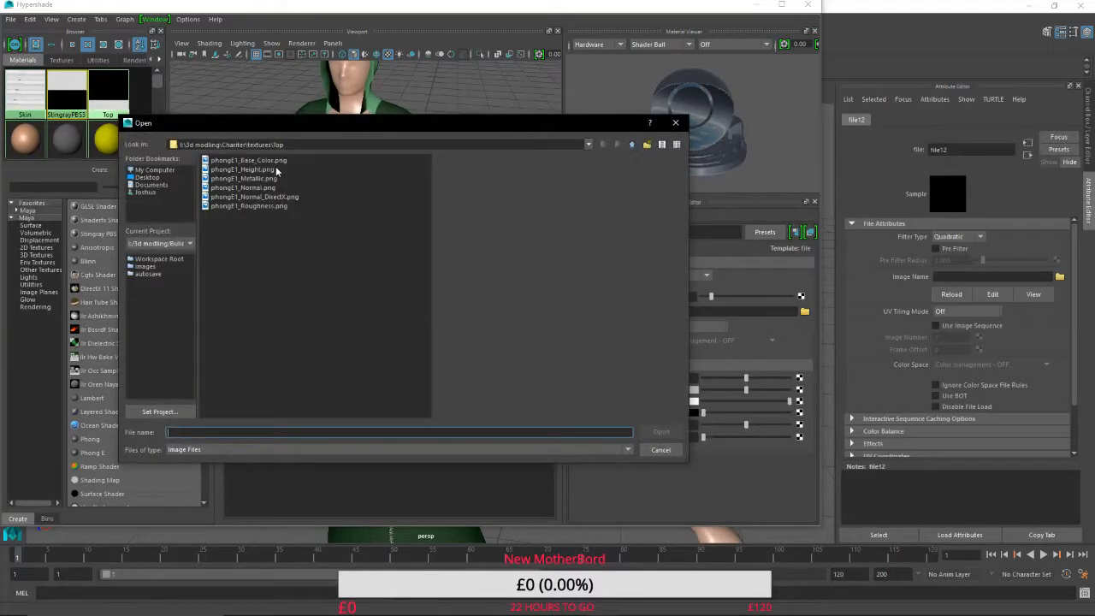
{"action": "left_click", "coordinate": [274, 170]}
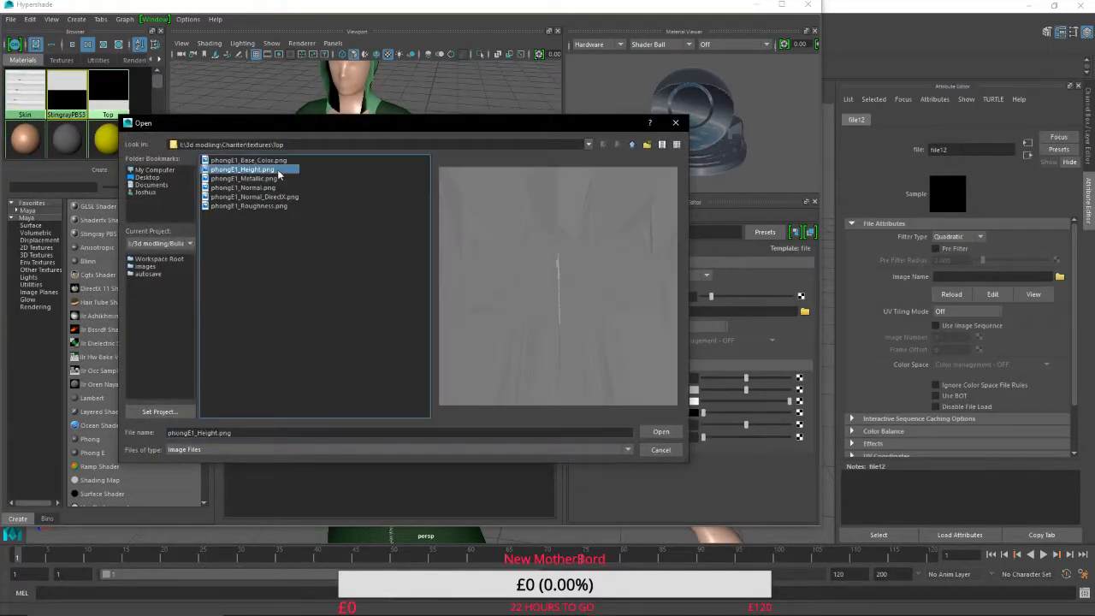
{"action": "left_click", "coordinate": [632, 145]}
{"action": "double_click", "coordinate": [222, 170]}
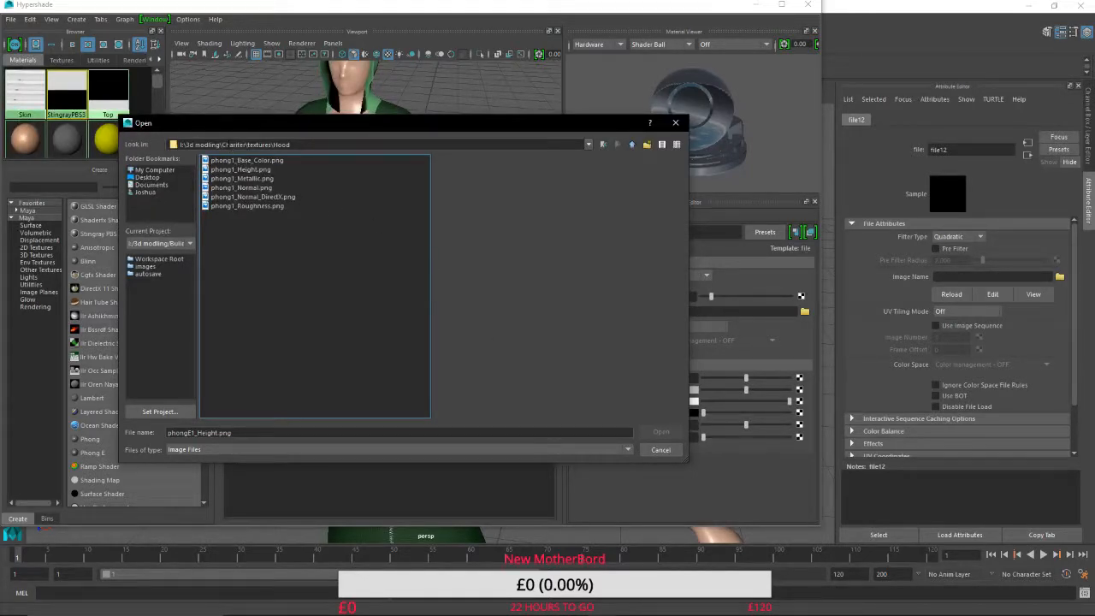
{"action": "left_click", "coordinate": [238, 161]}
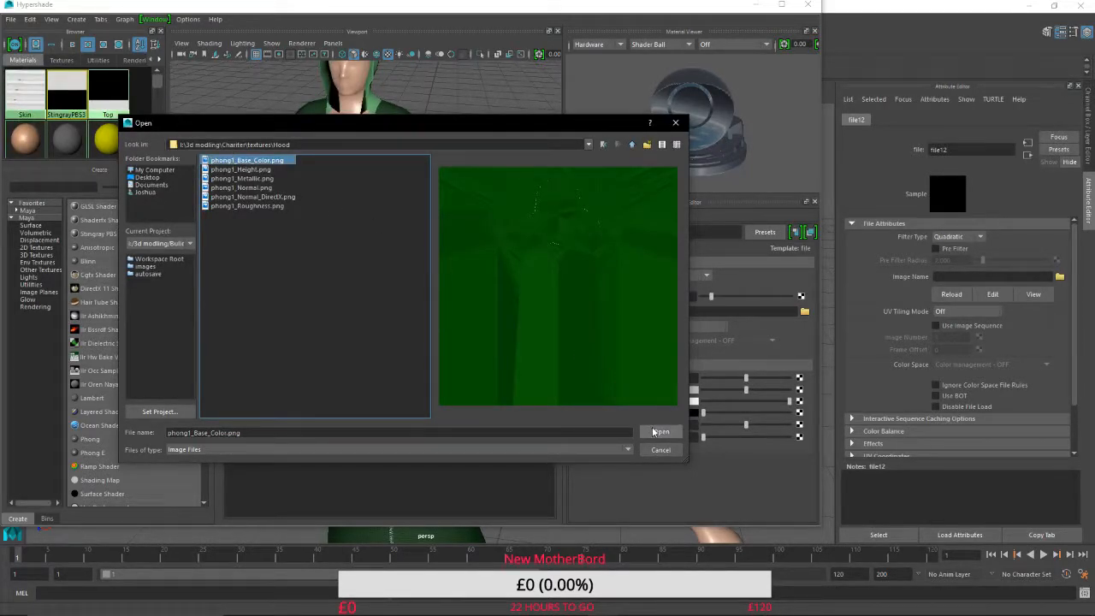
{"action": "left_click", "coordinate": [654, 432]}
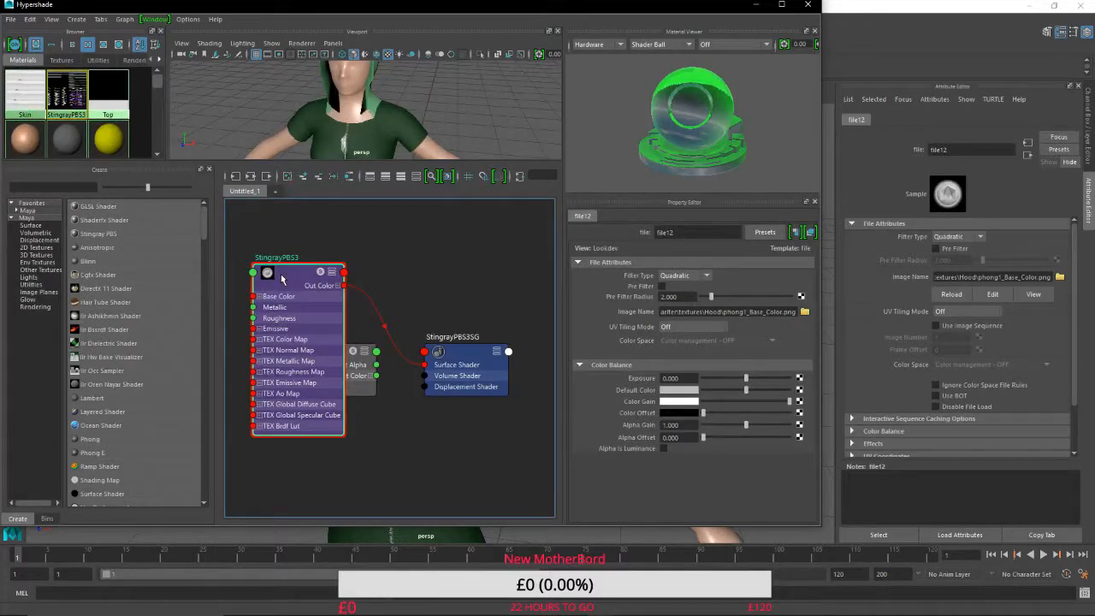
{"action": "left_click_drag", "start_coordinate": [281, 279], "coordinate": [299, 222]}
{"action": "left_click_drag", "start_coordinate": [335, 390], "coordinate": [274, 482]}
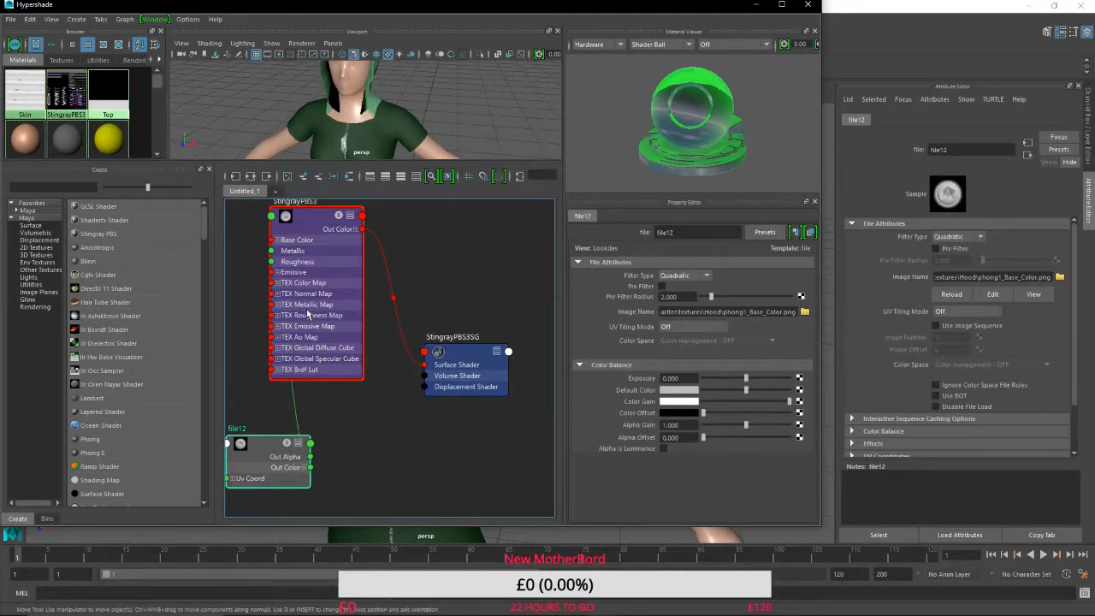
Load phong1_Normal_DirectX.png from the Hood folder as the material's normal map.
{"action": "left_click", "coordinate": [326, 233]}
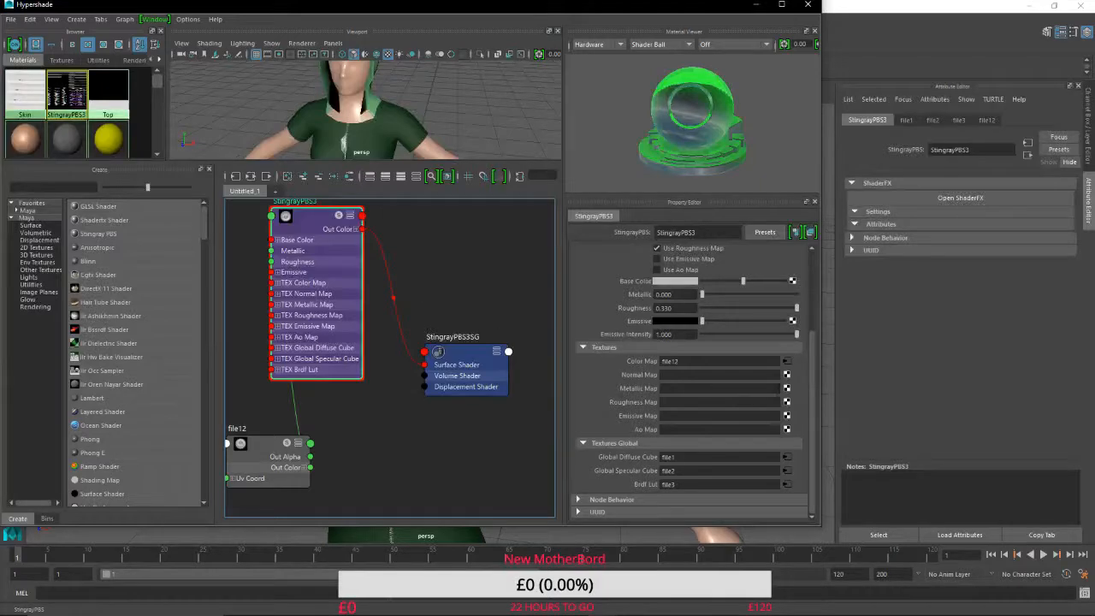
{"action": "left_click", "coordinate": [786, 376]}
{"action": "left_click", "coordinate": [804, 314]}
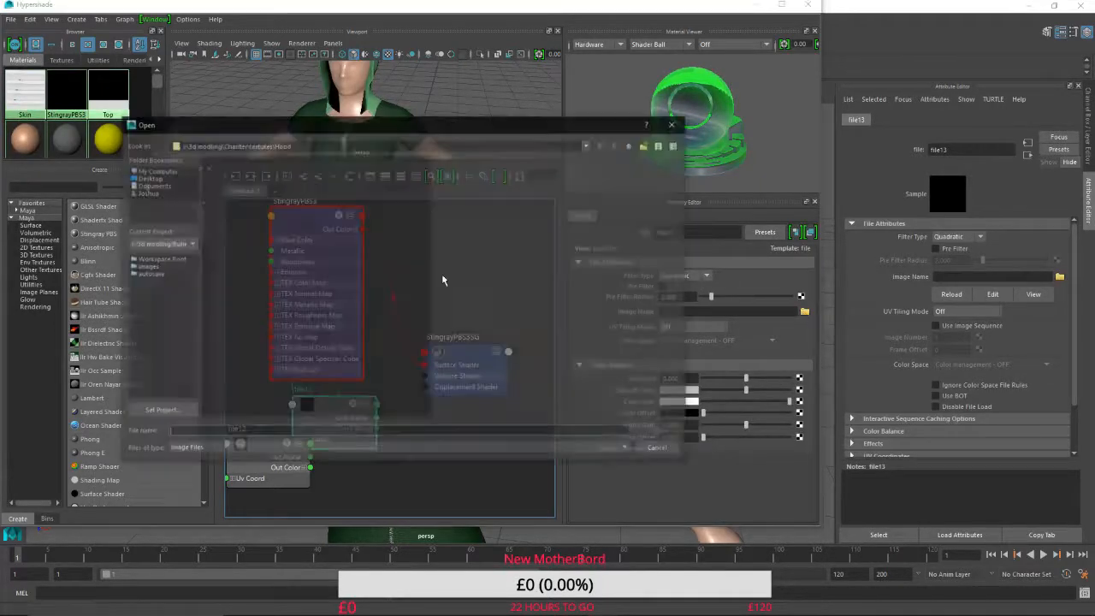
{"action": "left_click", "coordinate": [253, 197]}
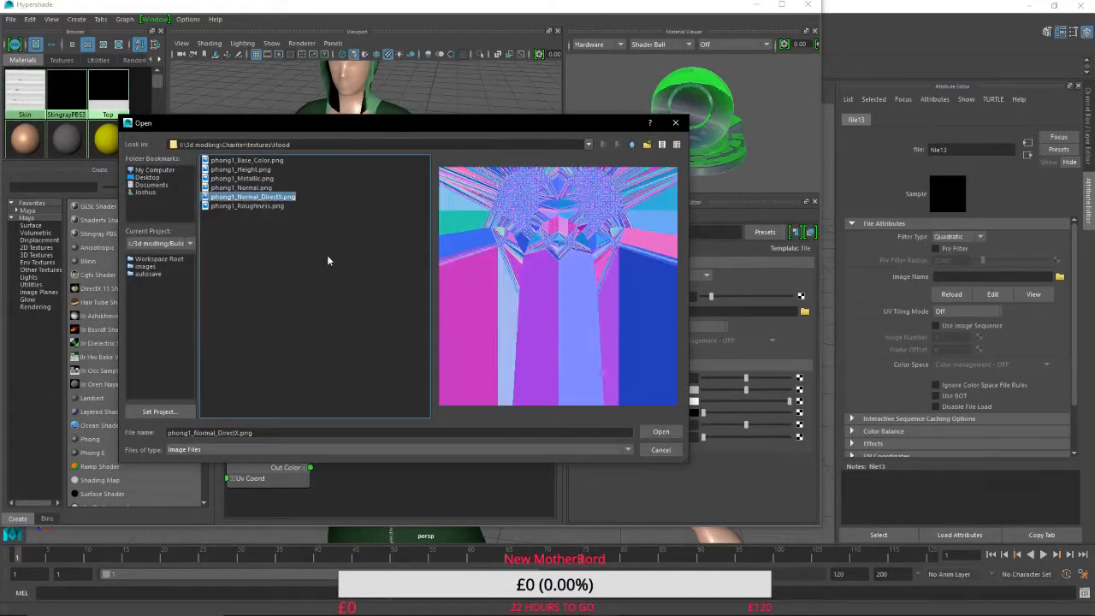
{"action": "left_click", "coordinate": [661, 432]}
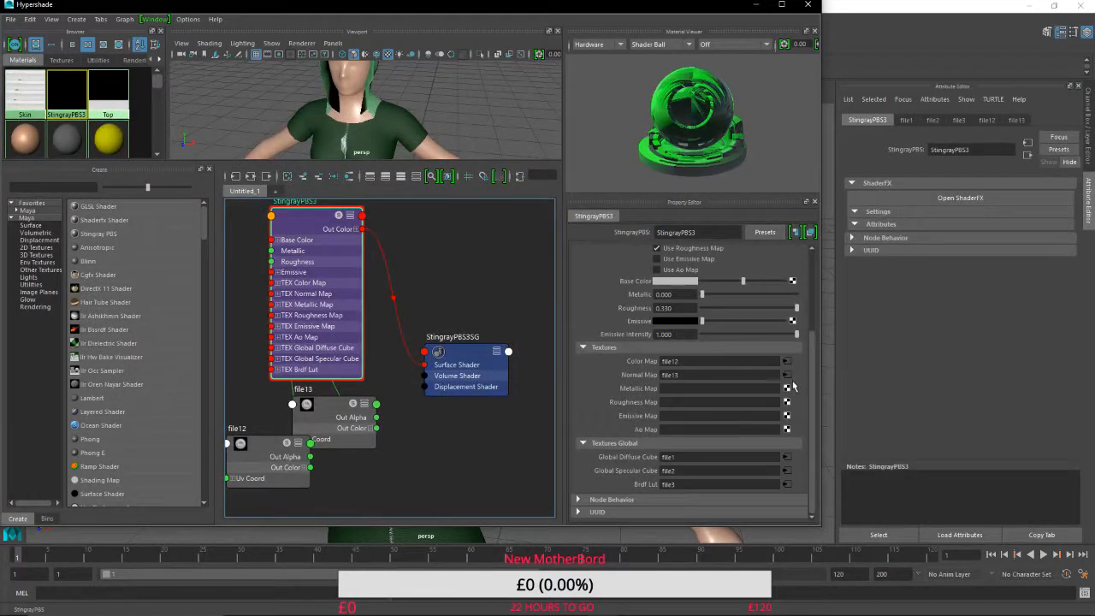
Load phong1_Metallic.png from the Hood folder as the material's metallic map.
{"action": "left_click", "coordinate": [788, 387]}
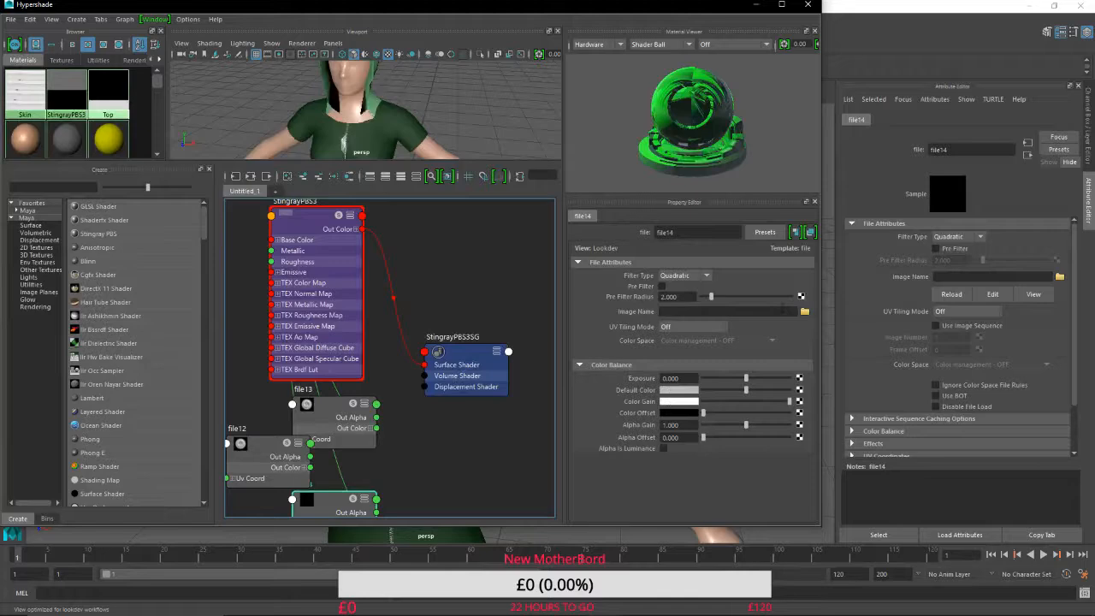
{"action": "left_click", "coordinate": [804, 311]}
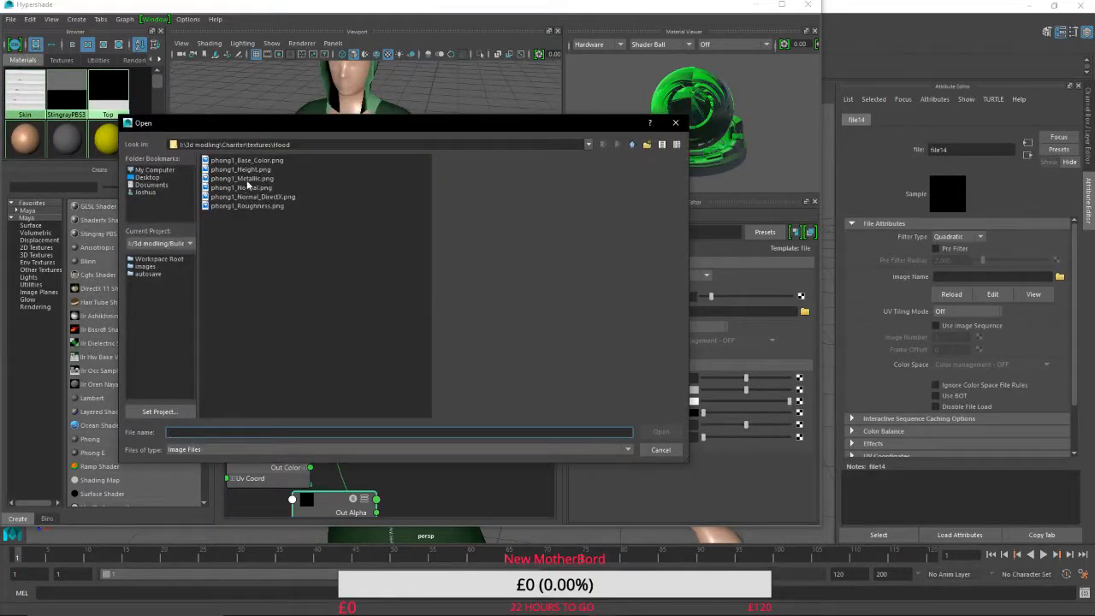
{"action": "left_click", "coordinate": [244, 179]}
{"action": "left_click", "coordinate": [661, 431]}
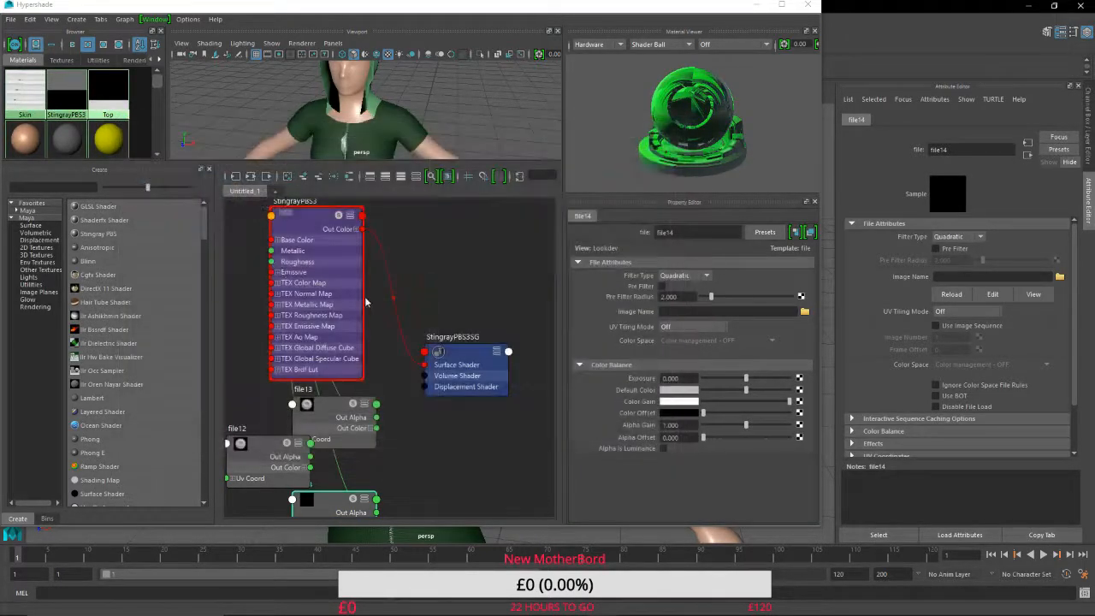
Load phong1_Roughness.png from the Hood folder as the material's roughness map.
{"action": "left_click", "coordinate": [300, 227]}
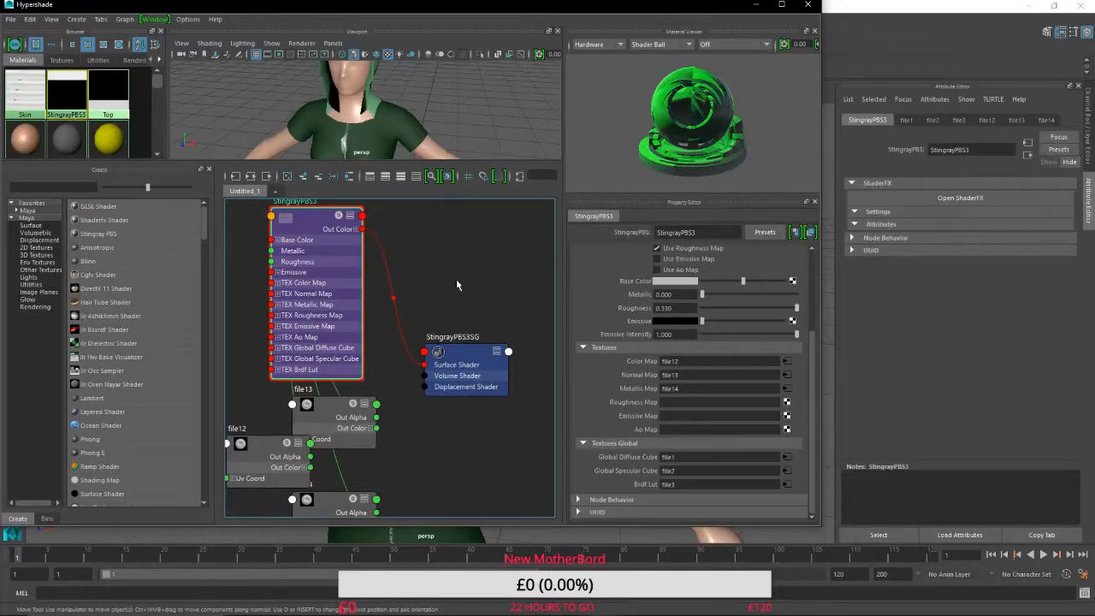
{"action": "left_click", "coordinate": [786, 403]}
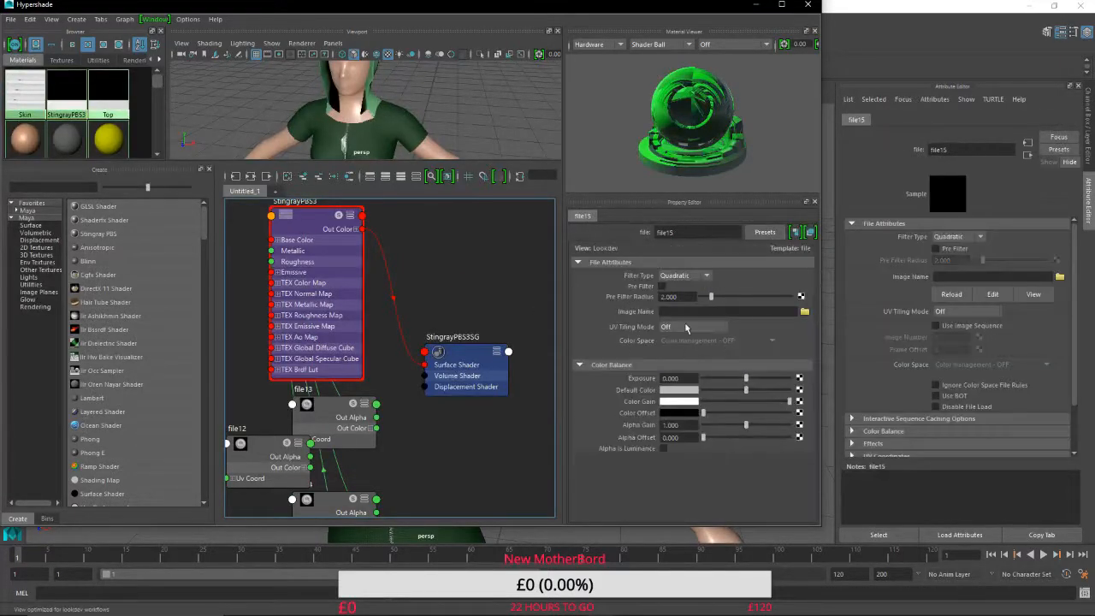
{"action": "left_click", "coordinate": [804, 312]}
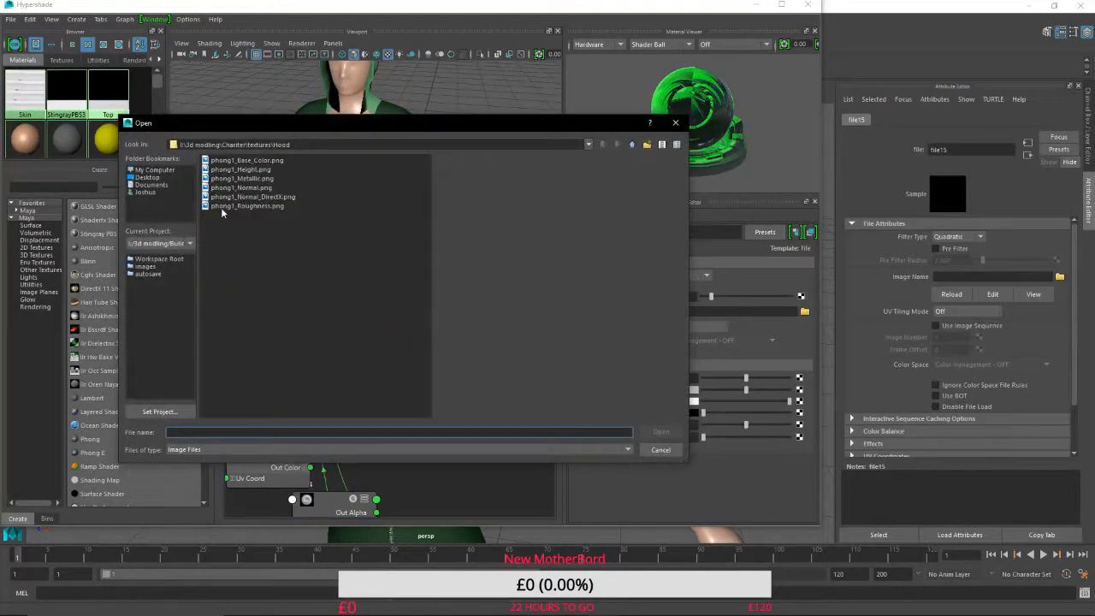
{"action": "left_click", "coordinate": [224, 207]}
{"action": "left_click", "coordinate": [660, 431]}
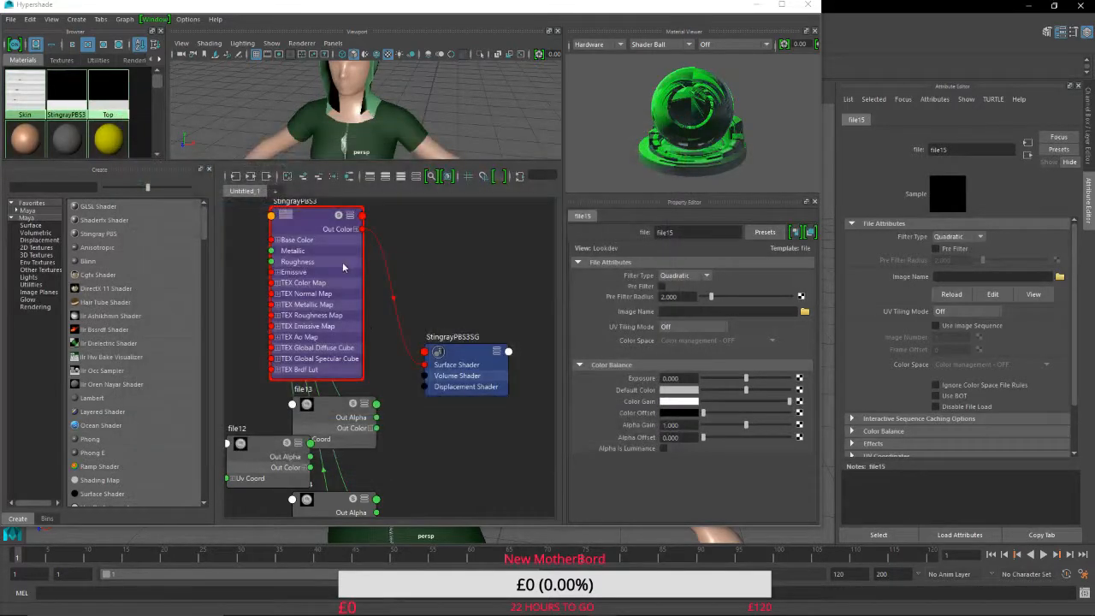
Rename the StingrayPBS3 material to Hood, assign it to the character's hood, then clear the node graph and close the Hypershade.
{"action": "left_click_drag", "start_coordinate": [698, 232], "coordinate": [254, 231]}
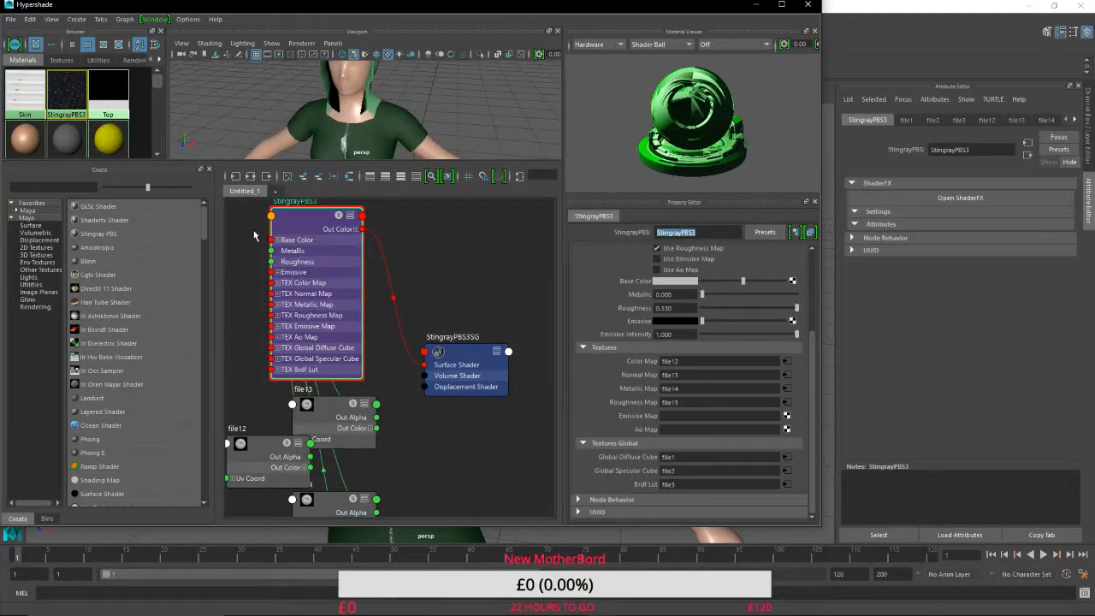
{"action": "type", "text": "Hood"}
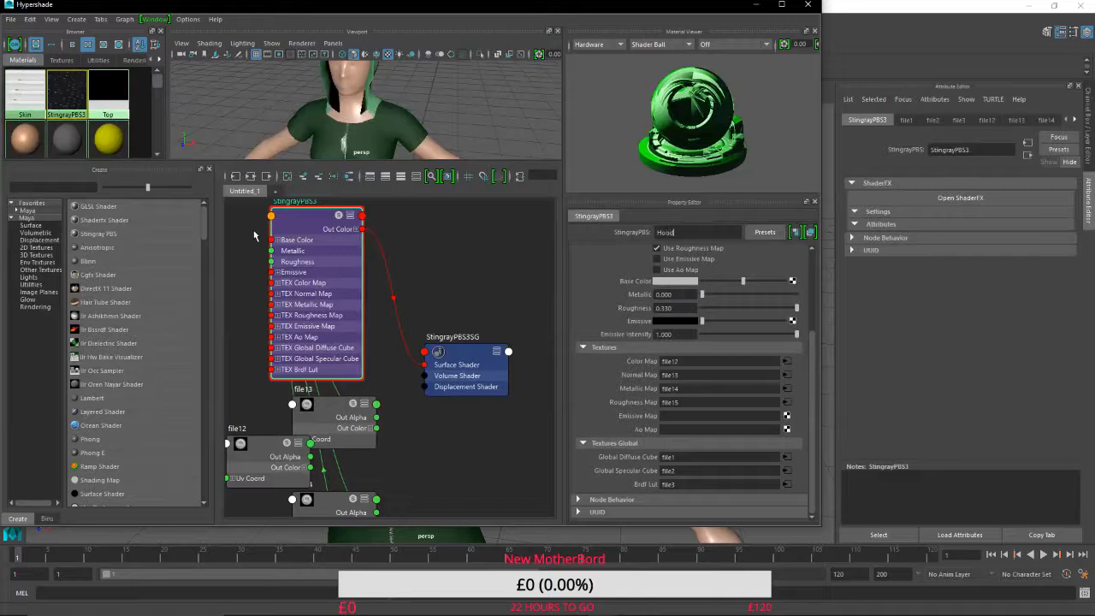
{"action": "key", "text": "Return"}
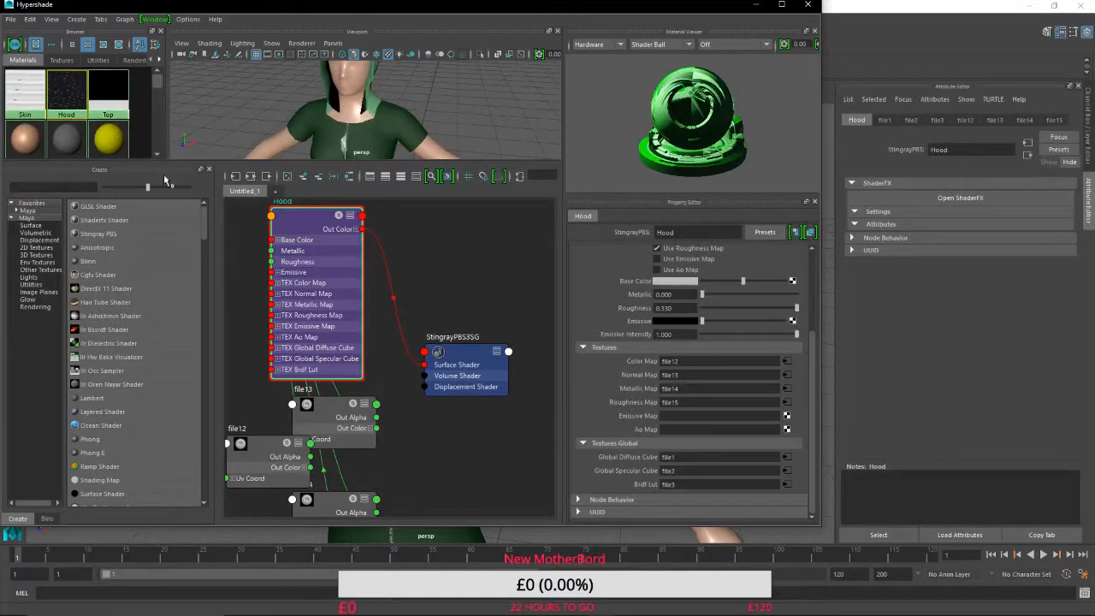
{"action": "left_click", "coordinate": [430, 250]}
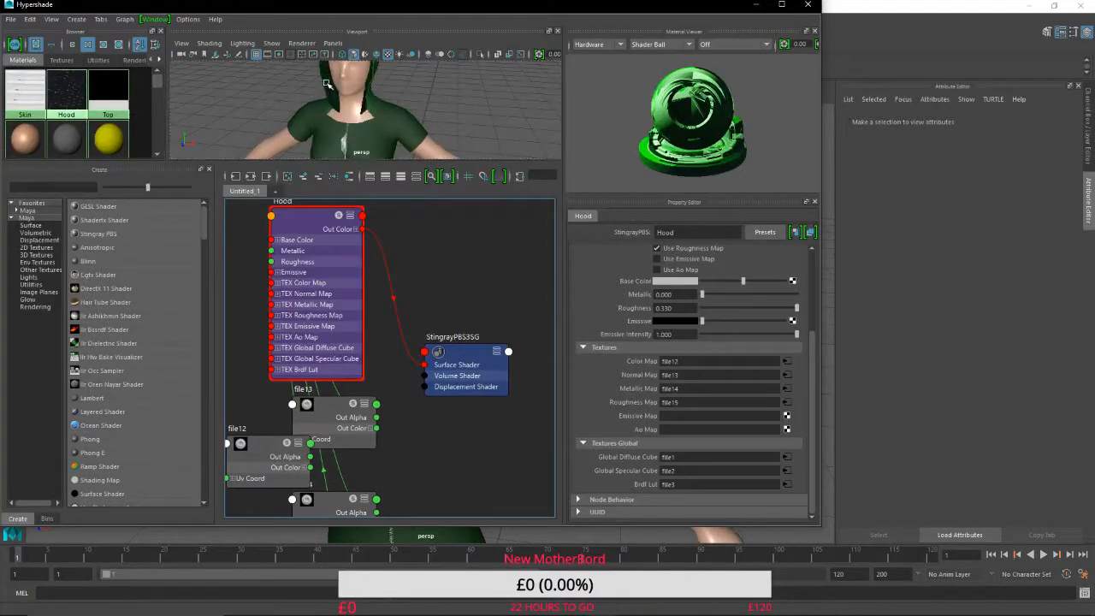
{"action": "scroll", "coordinate": [485, 125], "scroll_direction": "up", "scroll_amount": 4}
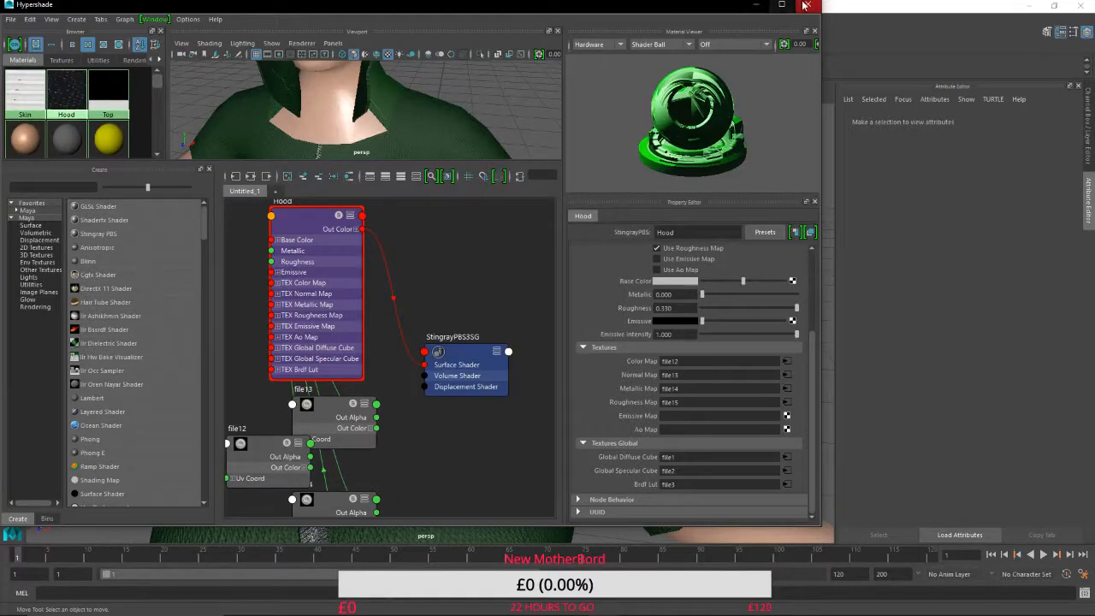
{"action": "left_click", "coordinate": [287, 176]}
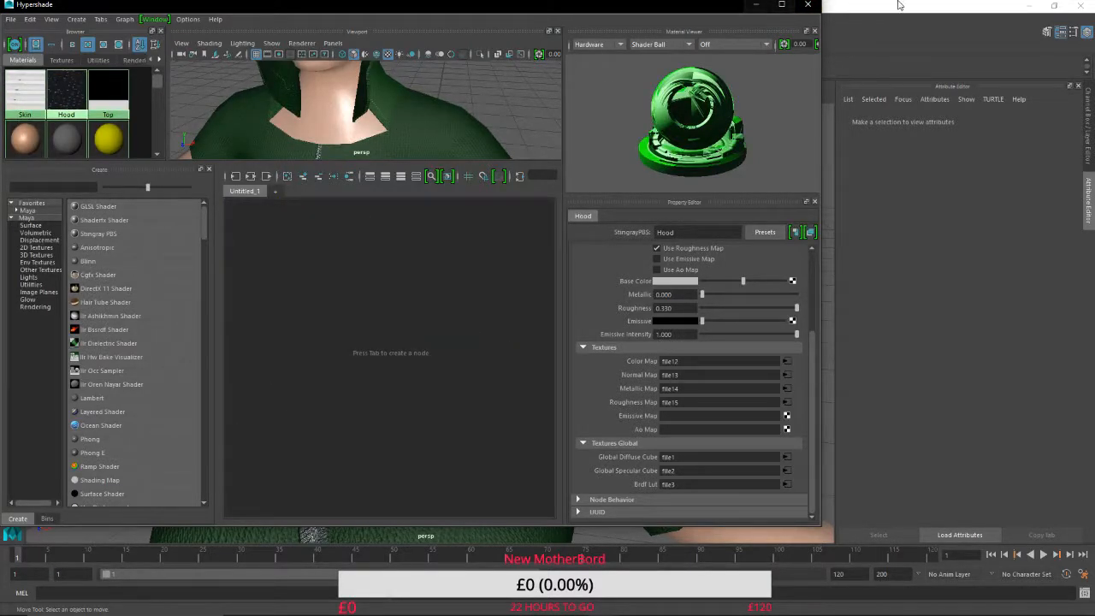
{"action": "left_click", "coordinate": [816, 6]}
Examine the textured hood and shirt on the character close up, from a raised angle and from farther away.
{"action": "left_click_drag", "start_coordinate": [548, 293], "coordinate": [281, 397], "text": "alt"}
{"action": "scroll", "coordinate": [509, 424], "scroll_direction": "down", "scroll_amount": 5}
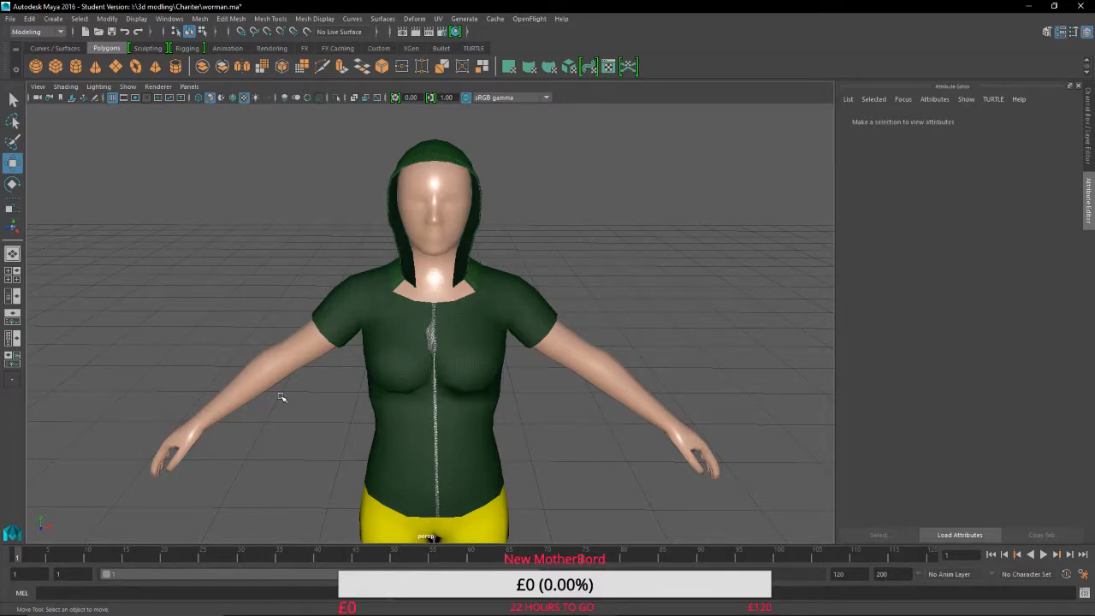
{"action": "left_click_drag", "start_coordinate": [302, 379], "coordinate": [379, 320], "text": "alt"}
{"action": "scroll", "coordinate": [378, 329], "scroll_direction": "down", "scroll_amount": 1}
{"action": "middle_click_drag", "start_coordinate": [373, 337], "coordinate": [357, 218], "text": "alt"}
{"action": "left_click_drag", "start_coordinate": [356, 218], "coordinate": [369, 340], "text": "alt"}
{"action": "middle_click_drag", "start_coordinate": [369, 340], "coordinate": [381, 311], "text": "alt"}
{"action": "scroll", "coordinate": [382, 312], "scroll_direction": "down", "scroll_amount": 4}
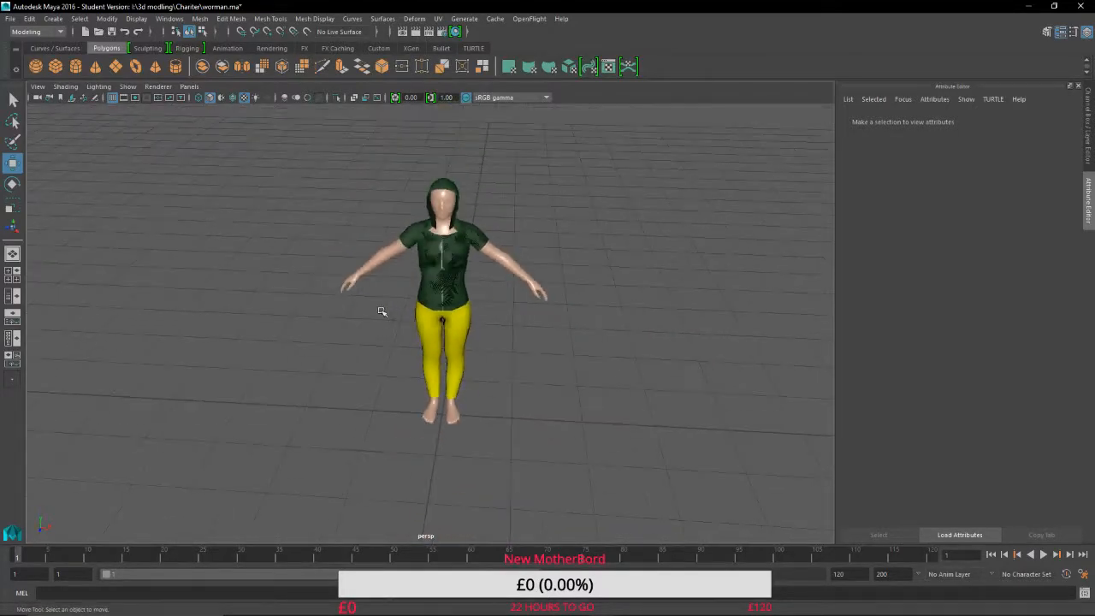
{"action": "scroll", "coordinate": [382, 311], "scroll_direction": "down", "scroll_amount": 6}
{"action": "scroll", "coordinate": [382, 311], "scroll_direction": "up", "scroll_amount": 6}
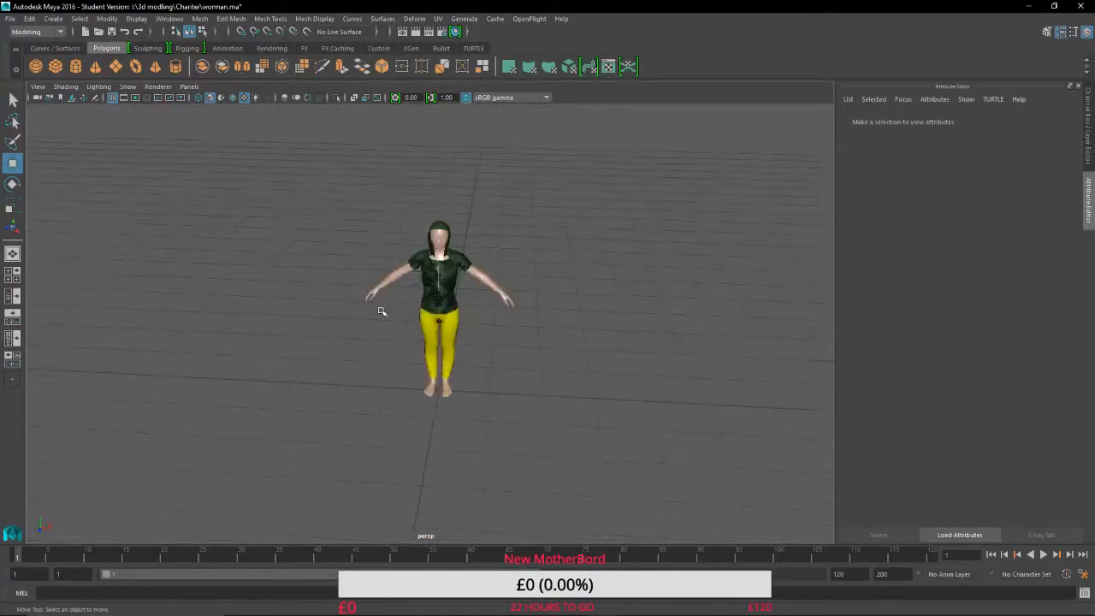
{"action": "scroll", "coordinate": [382, 310], "scroll_direction": "down", "scroll_amount": 10}
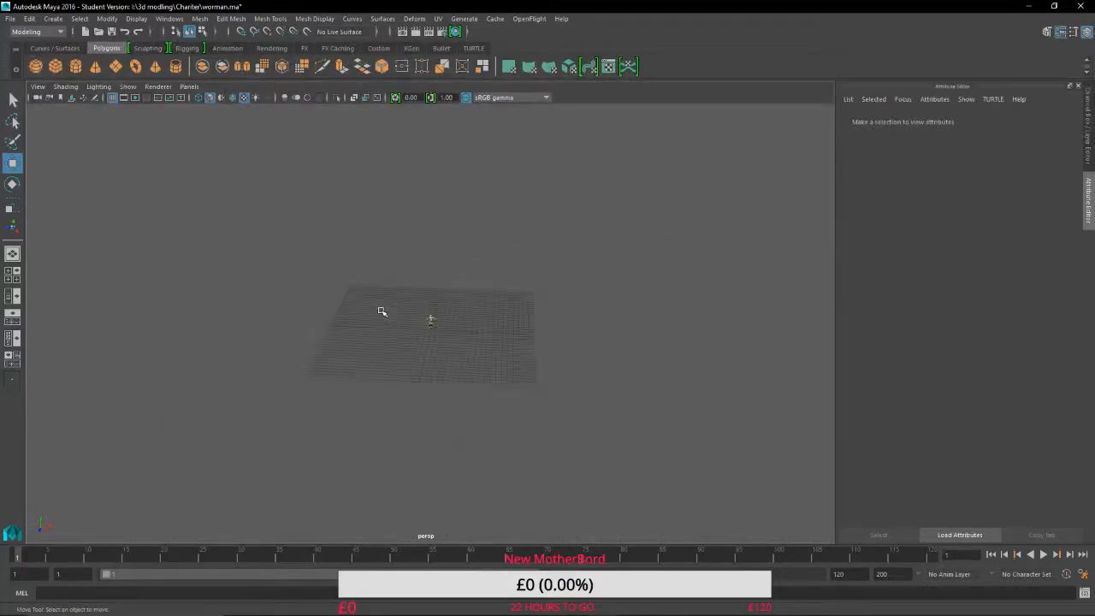
Select the perspective view's camera and raise its Far Clip Plane to a much larger value.
{"action": "scroll", "coordinate": [382, 310], "scroll_direction": "up", "scroll_amount": 4}
{"action": "scroll", "coordinate": [382, 311], "scroll_direction": "up", "scroll_amount": 10}
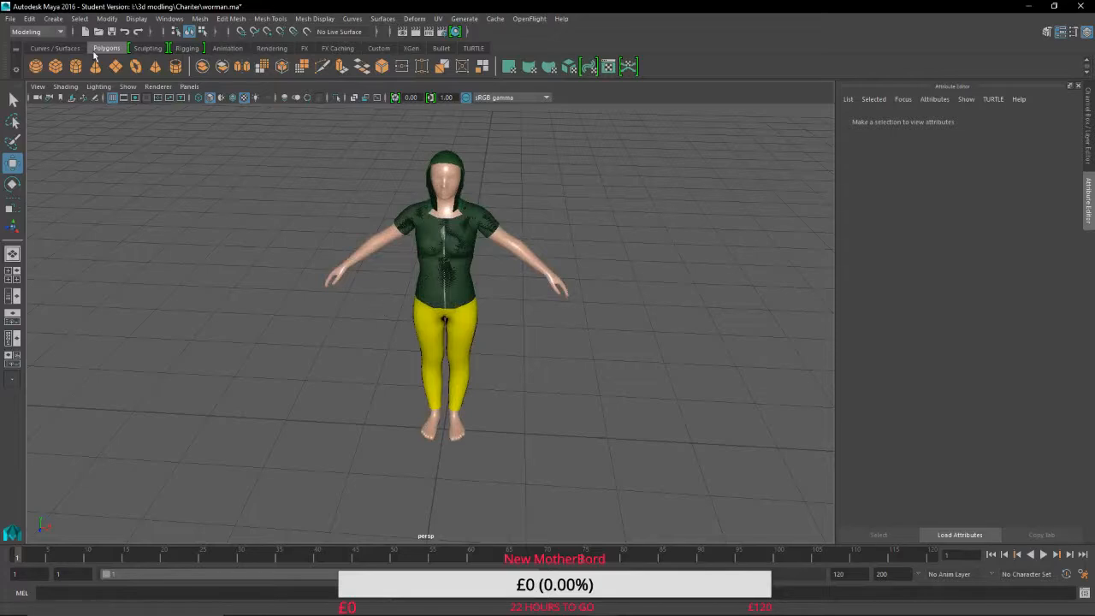
{"action": "left_click", "coordinate": [38, 86]}
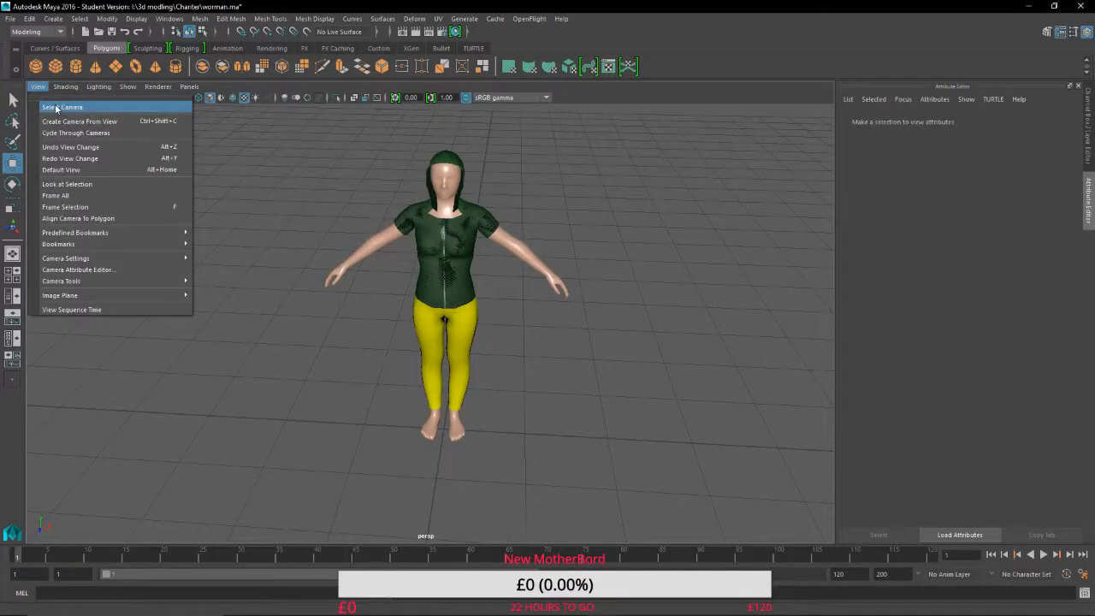
{"action": "left_click", "coordinate": [56, 108]}
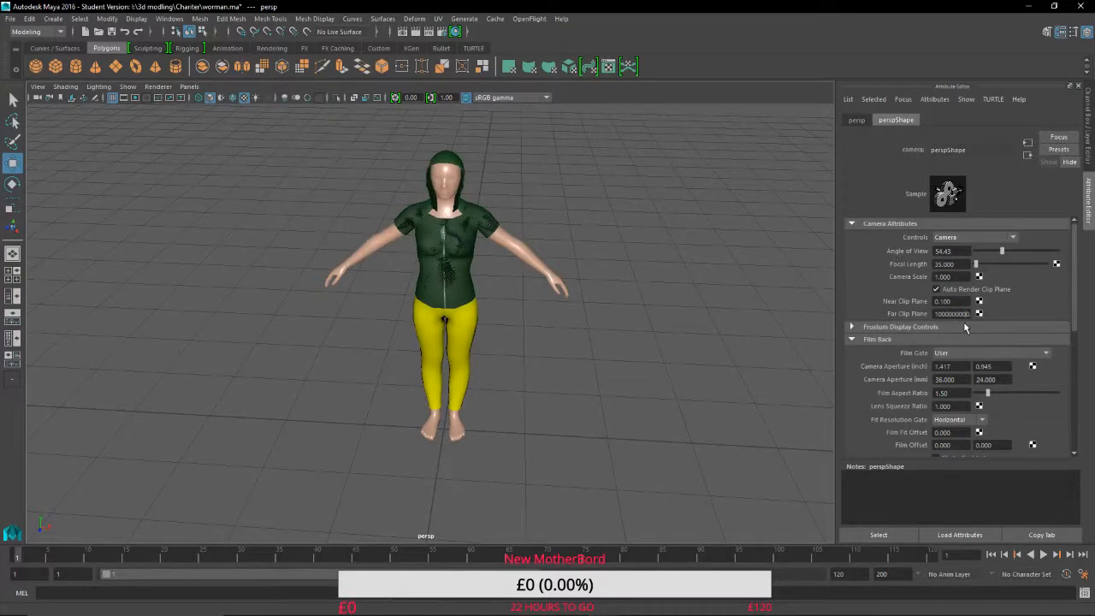
{"action": "type", "text": "00"}
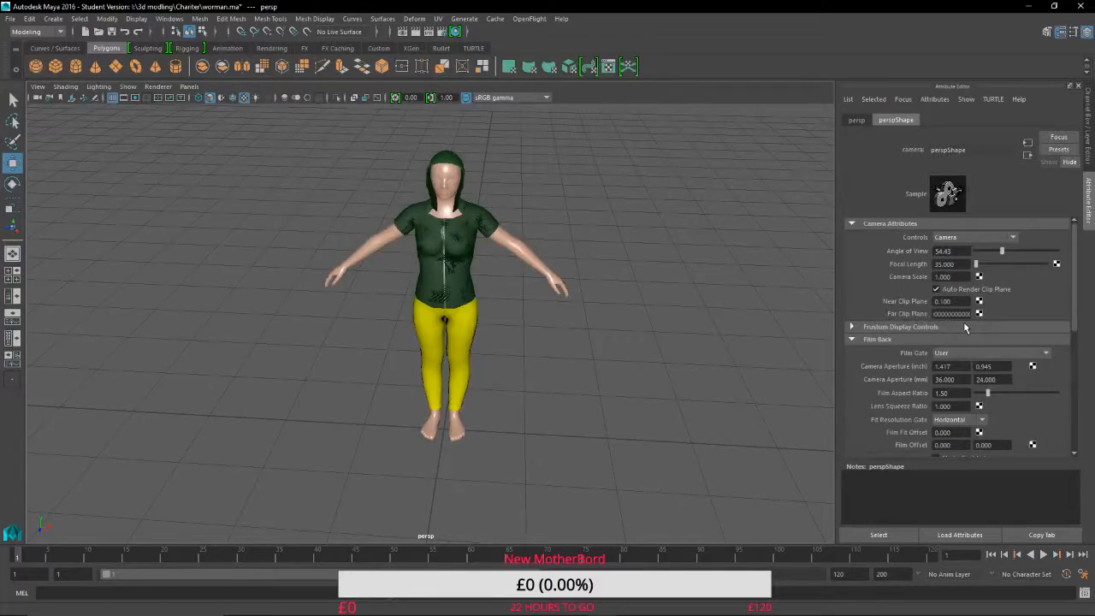
{"action": "left_click", "coordinate": [539, 350]}
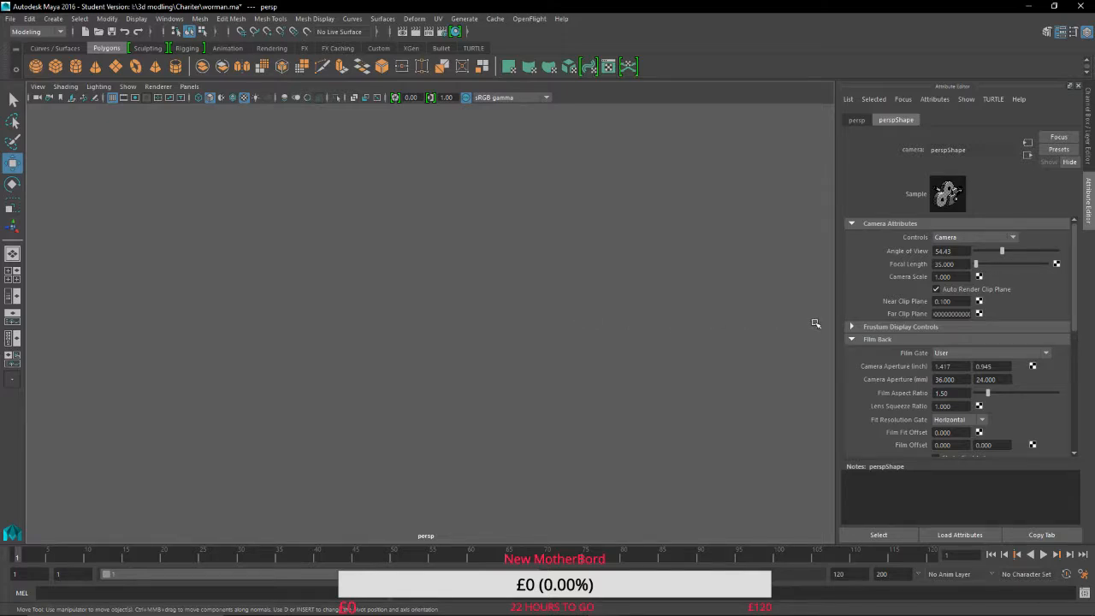
Undo the last action and try to locate the model in the empty perspective view by selecting the woman object in the Outliner.
{"action": "key", "text": "ctrl+z"}
{"action": "left_click_drag", "start_coordinate": [540, 221], "coordinate": [316, 391]}
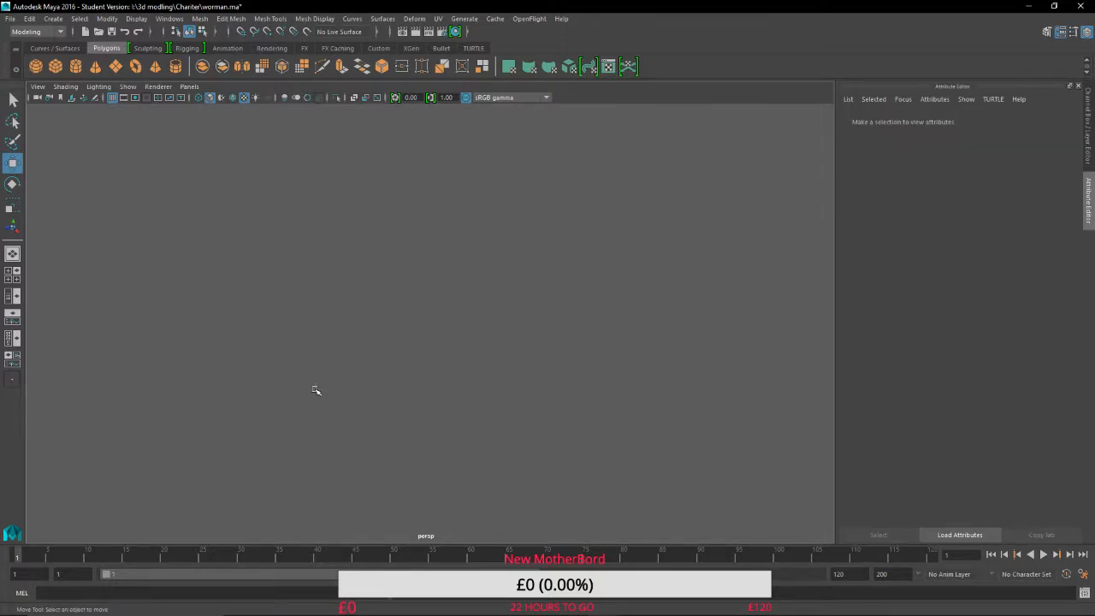
{"action": "left_click", "coordinate": [79, 18]}
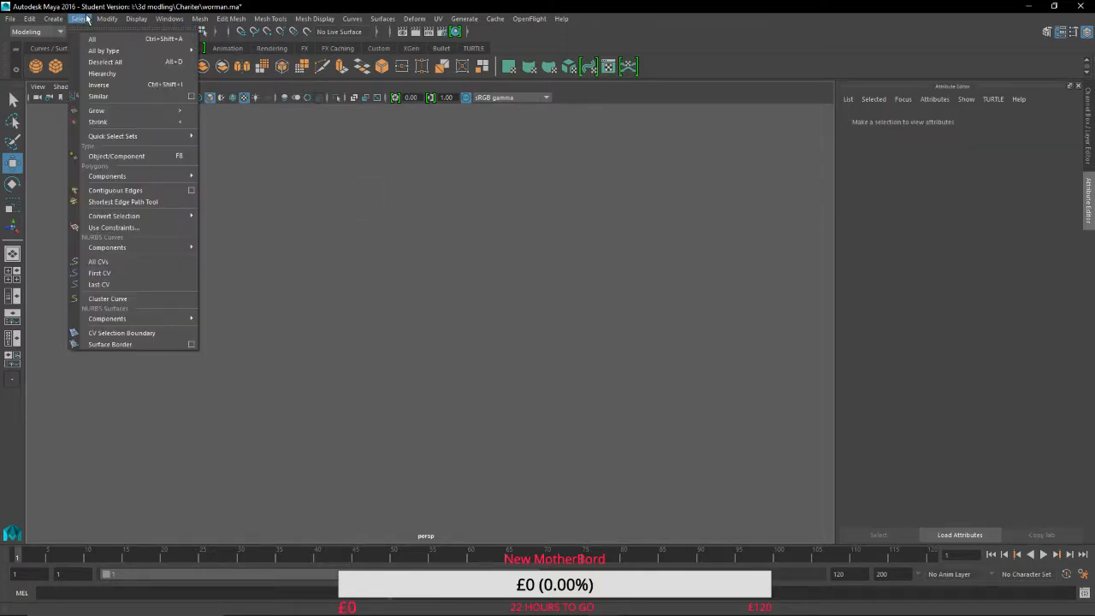
{"action": "mouse_move", "coordinate": [169, 21]}
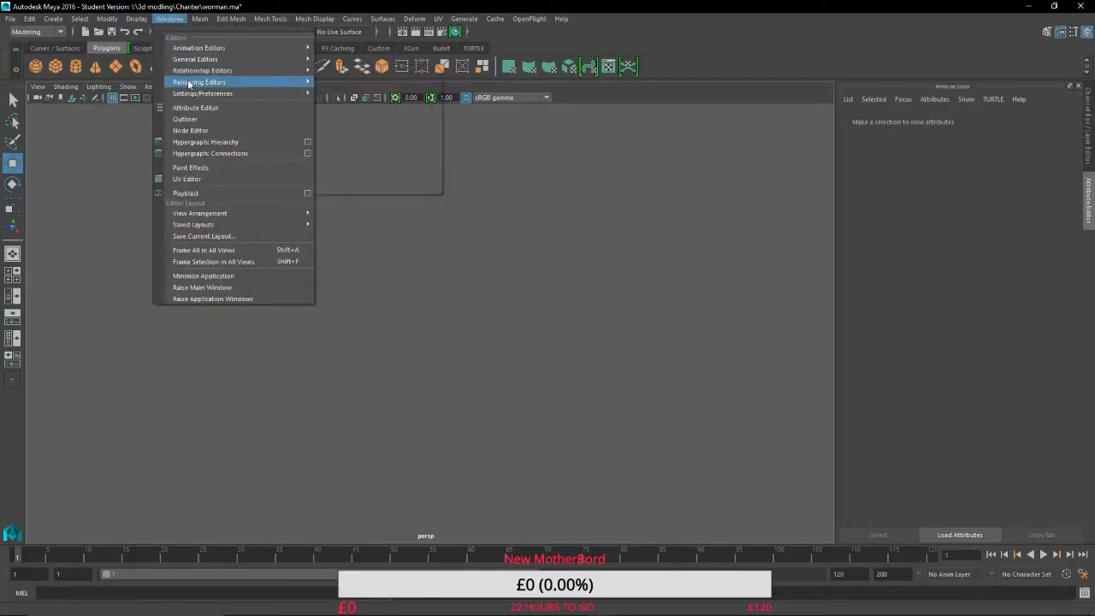
{"action": "mouse_move", "coordinate": [199, 94]}
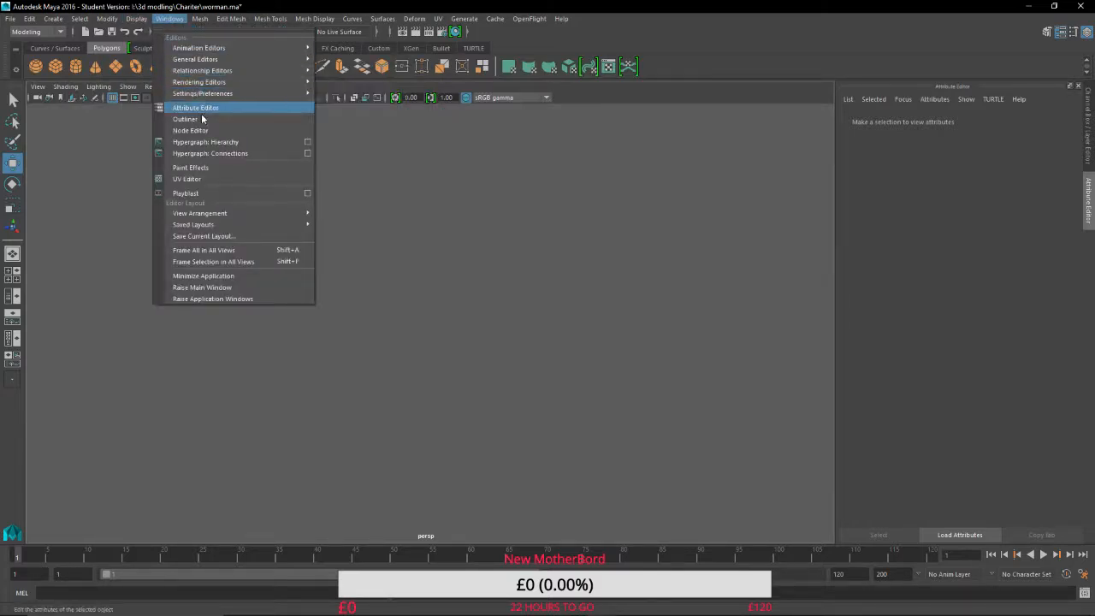
{"action": "left_click", "coordinate": [220, 119]}
{"action": "left_click", "coordinate": [599, 97]}
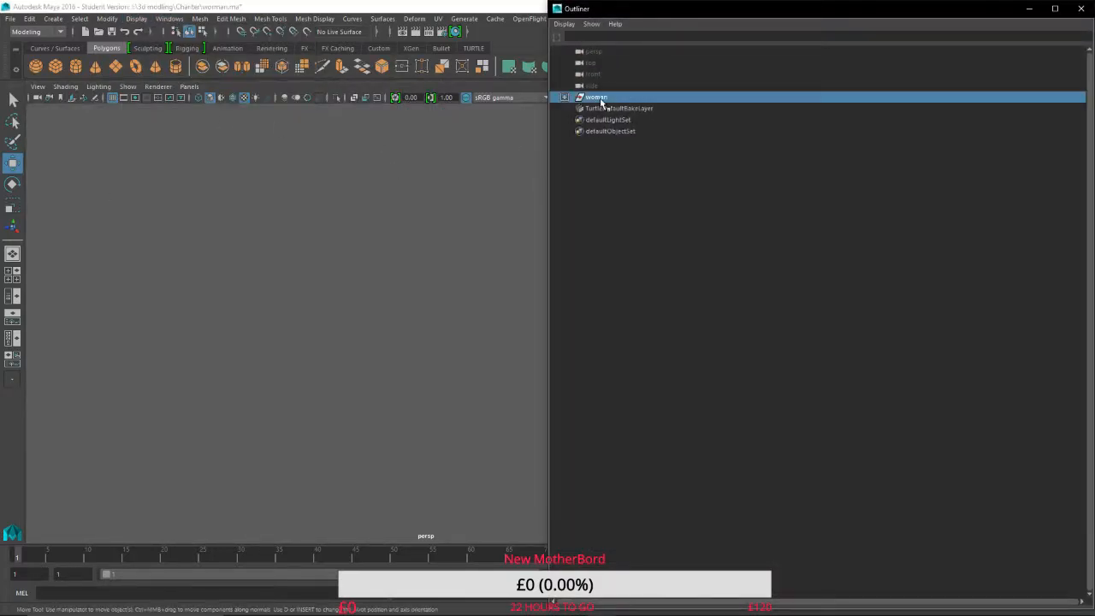
{"action": "left_click", "coordinate": [376, 249]}
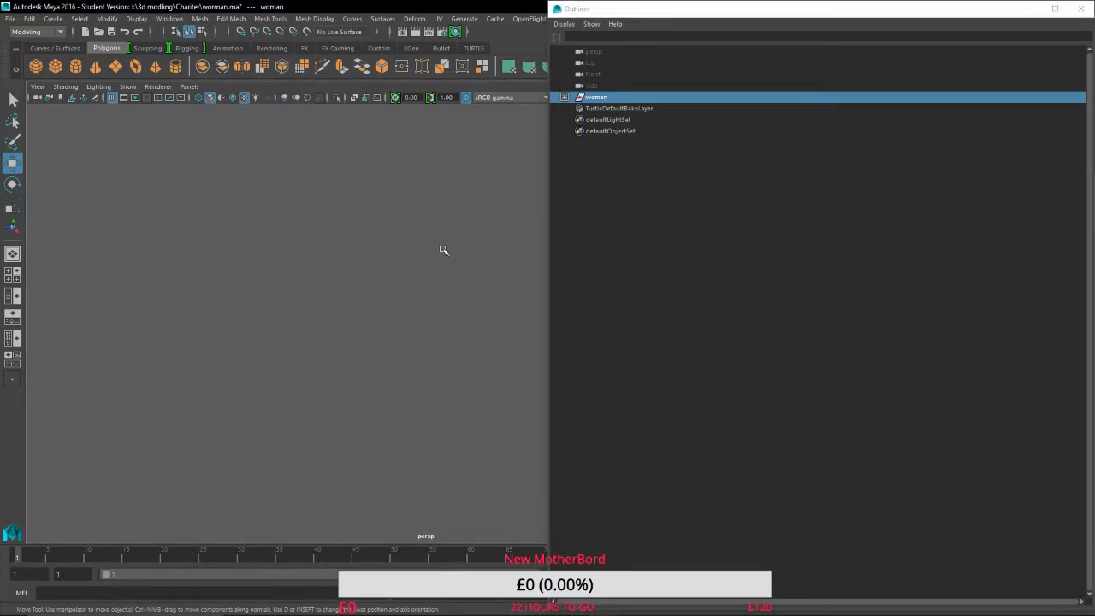
{"action": "left_click", "coordinate": [1083, 9]}
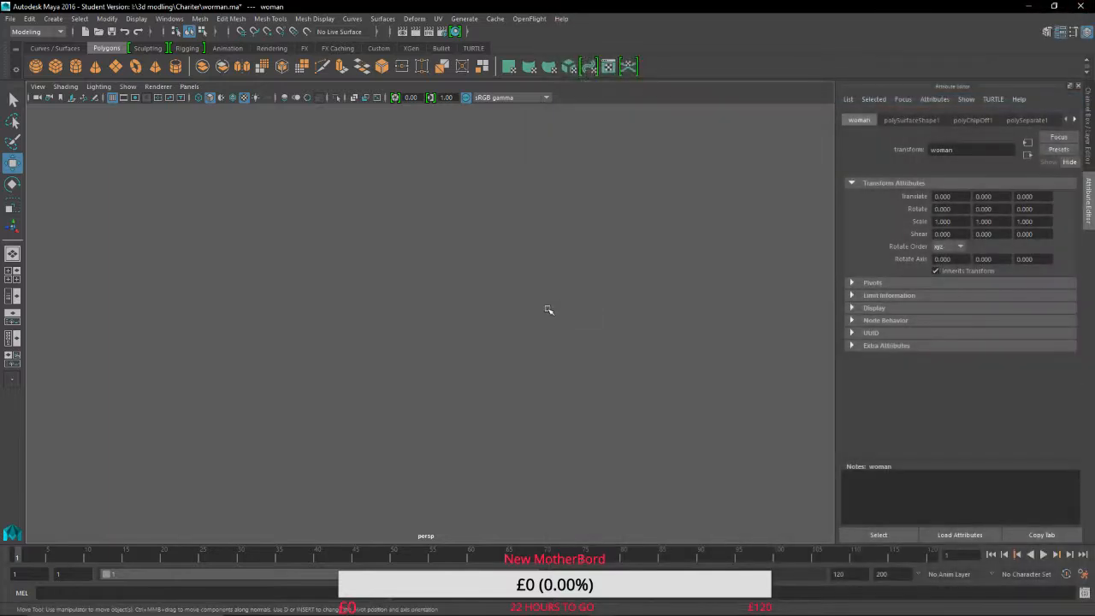
{"action": "left_click", "coordinate": [548, 309]}
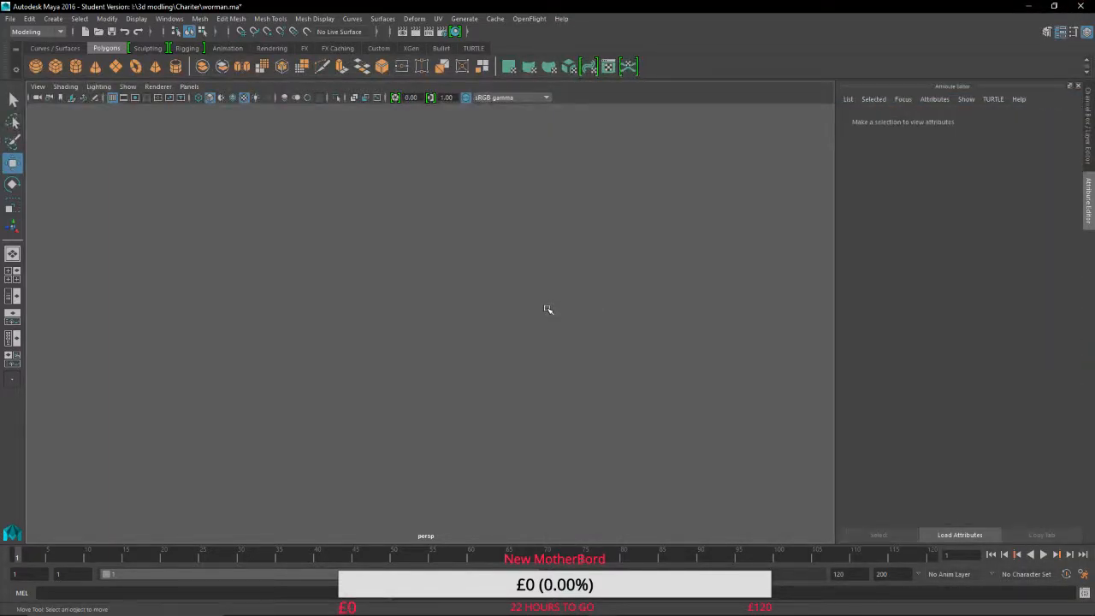
Select the hood mesh in the top view and compare the top and perspective views, both enlarged and in the four-view layout.
{"action": "key", "text": "space"}
{"action": "scroll", "coordinate": [220, 288], "scroll_direction": "down", "scroll_amount": 3}
{"action": "left_click", "coordinate": [219, 250]}
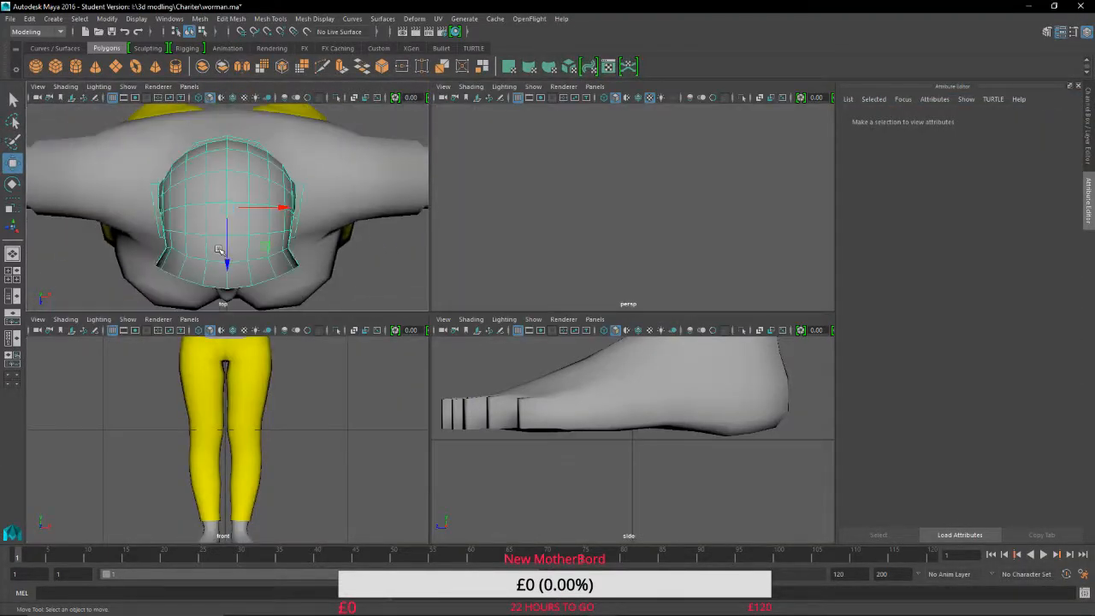
{"action": "scroll", "coordinate": [219, 249], "scroll_direction": "up", "scroll_amount": 2}
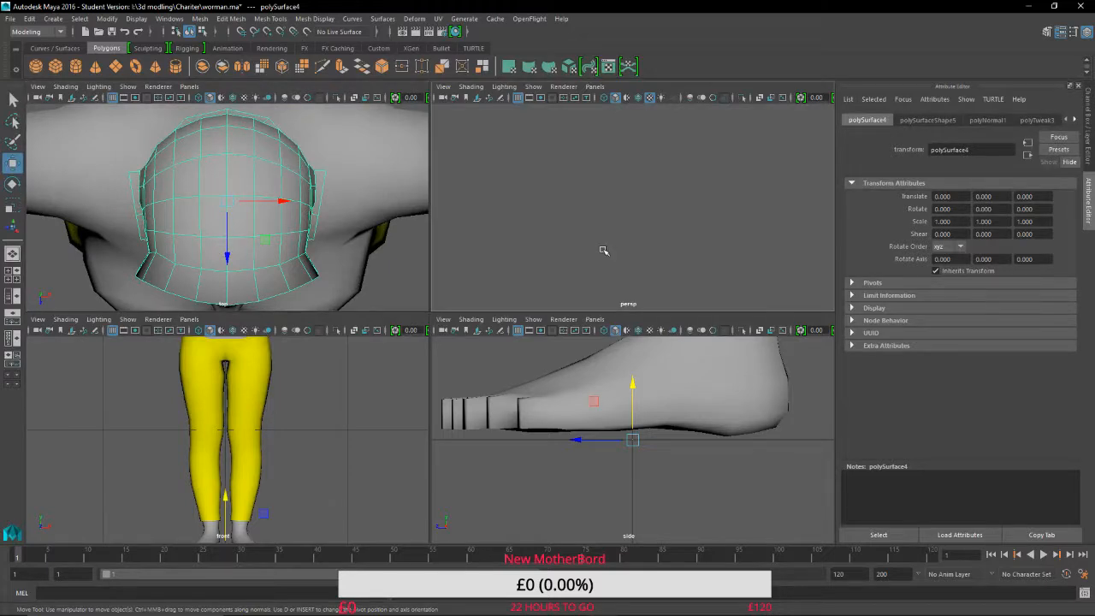
{"action": "key", "text": "space"}
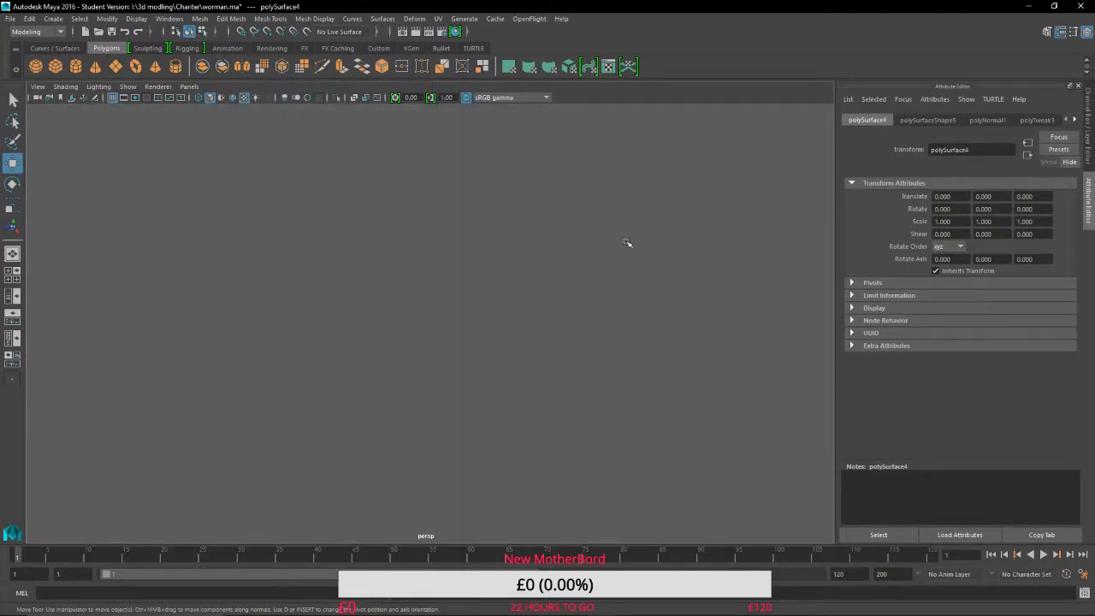
{"action": "key", "text": "space"}
{"action": "key", "text": "space"}
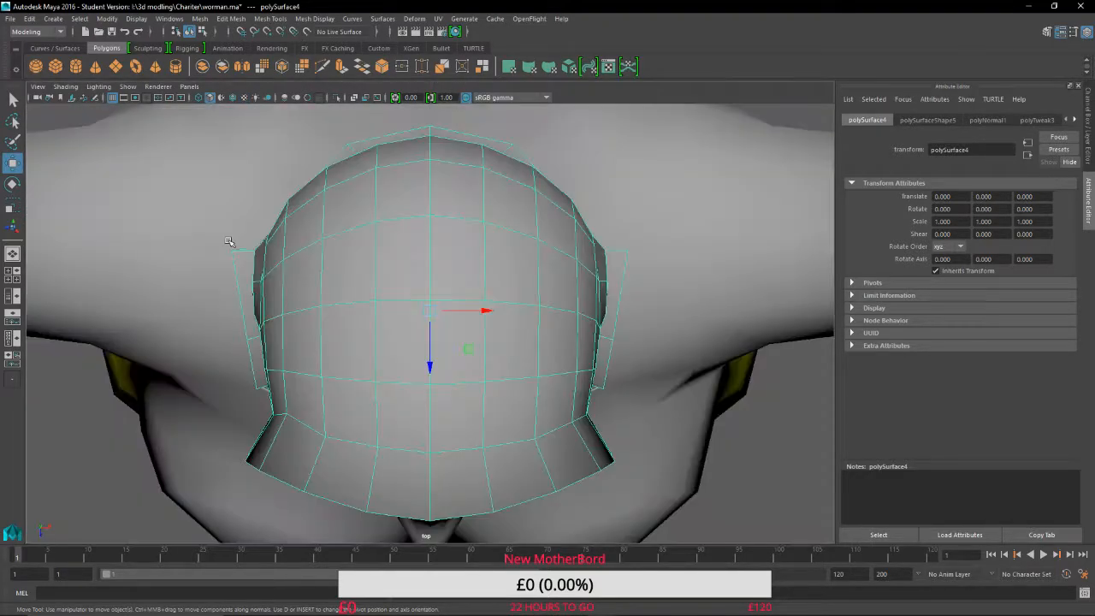
{"action": "scroll", "coordinate": [424, 385], "scroll_direction": "down", "scroll_amount": 5}
{"action": "key", "text": "space"}
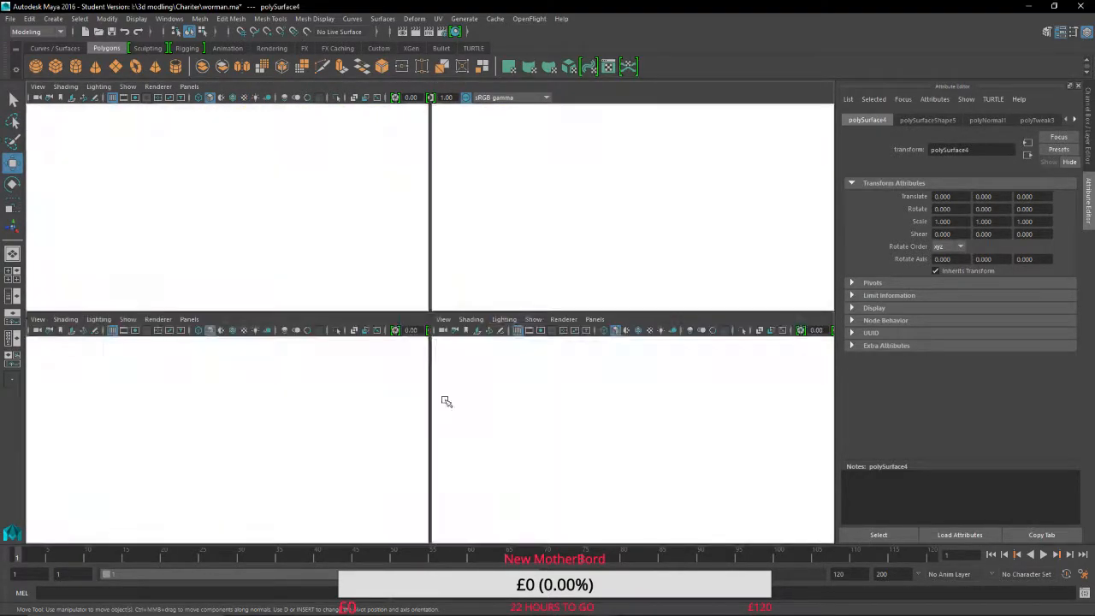
Try moving the hood down about 40 units in the side view, undo the move, and return to the full perspective view.
{"action": "scroll", "coordinate": [625, 444], "scroll_direction": "down", "scroll_amount": 5}
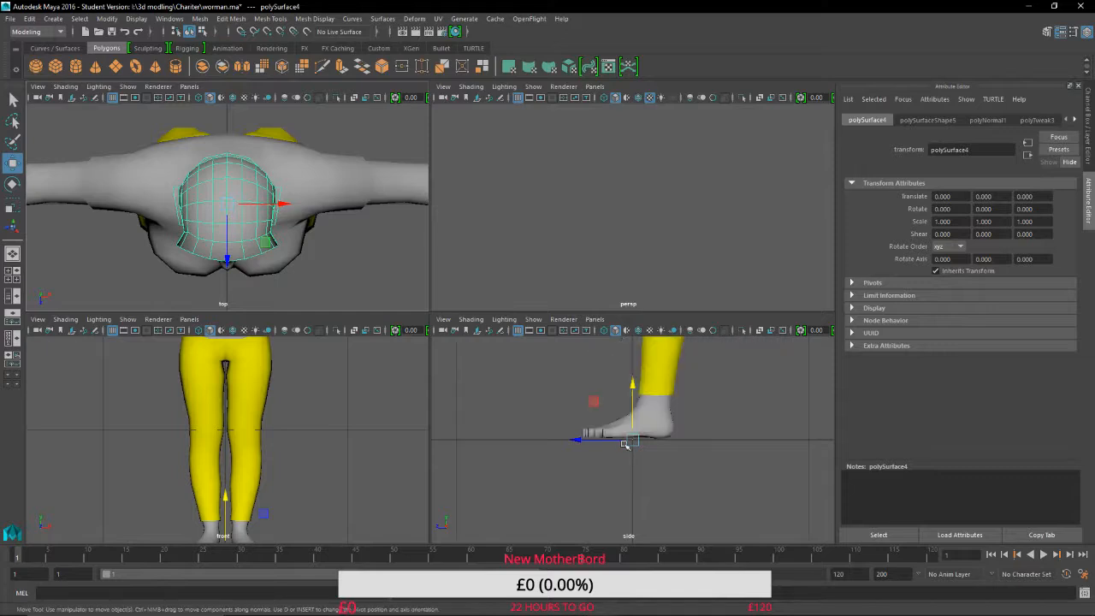
{"action": "left_click_drag", "start_coordinate": [632, 406], "coordinate": [629, 494]}
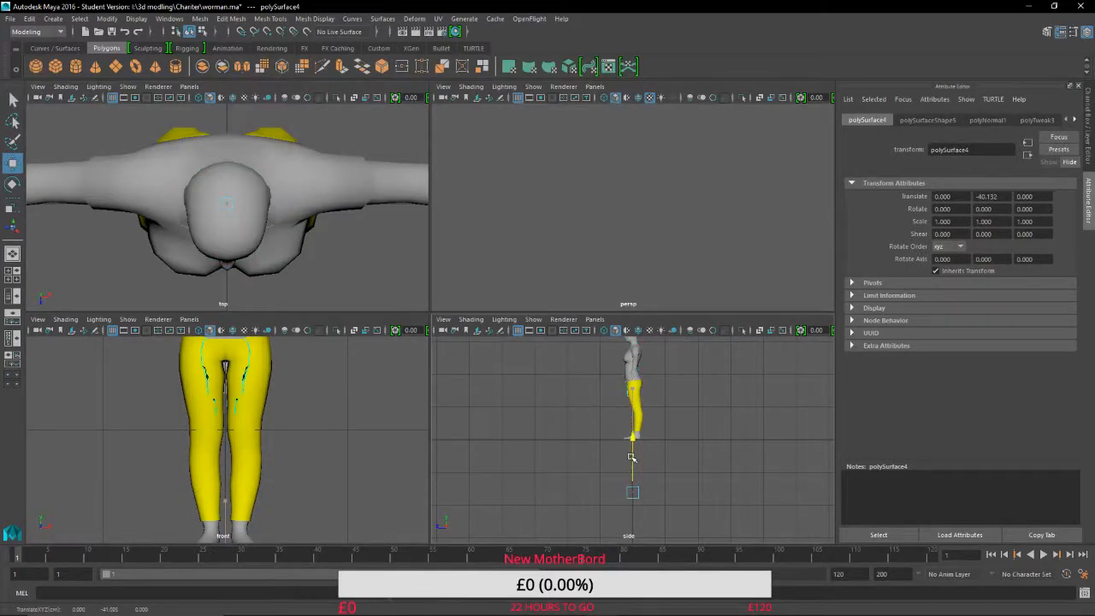
{"action": "key", "text": "ctrl+z"}
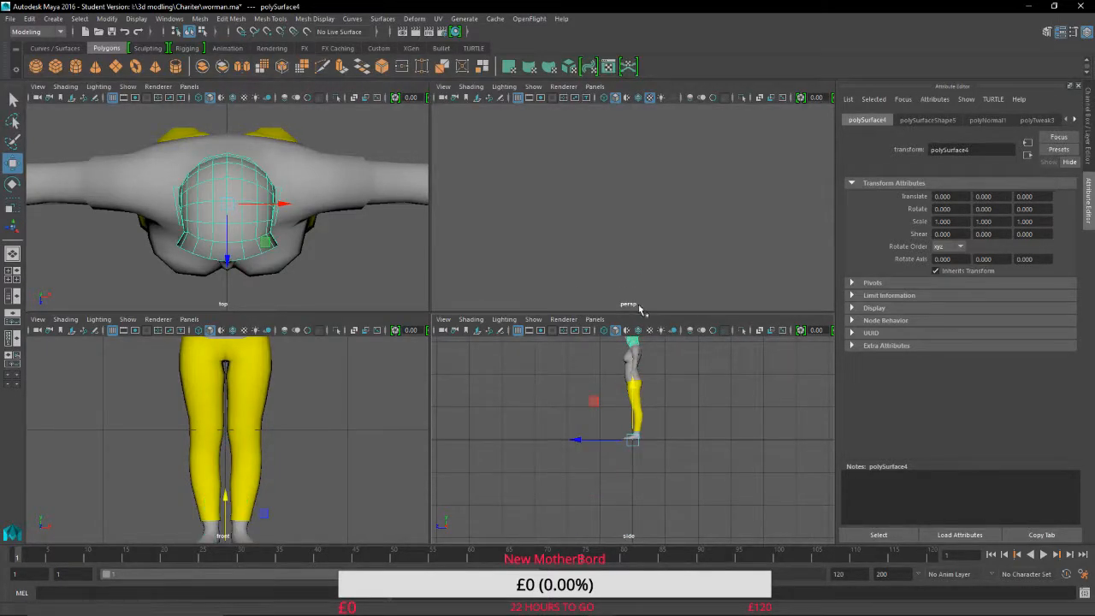
{"action": "left_click", "coordinate": [636, 274]}
{"action": "key", "text": "space"}
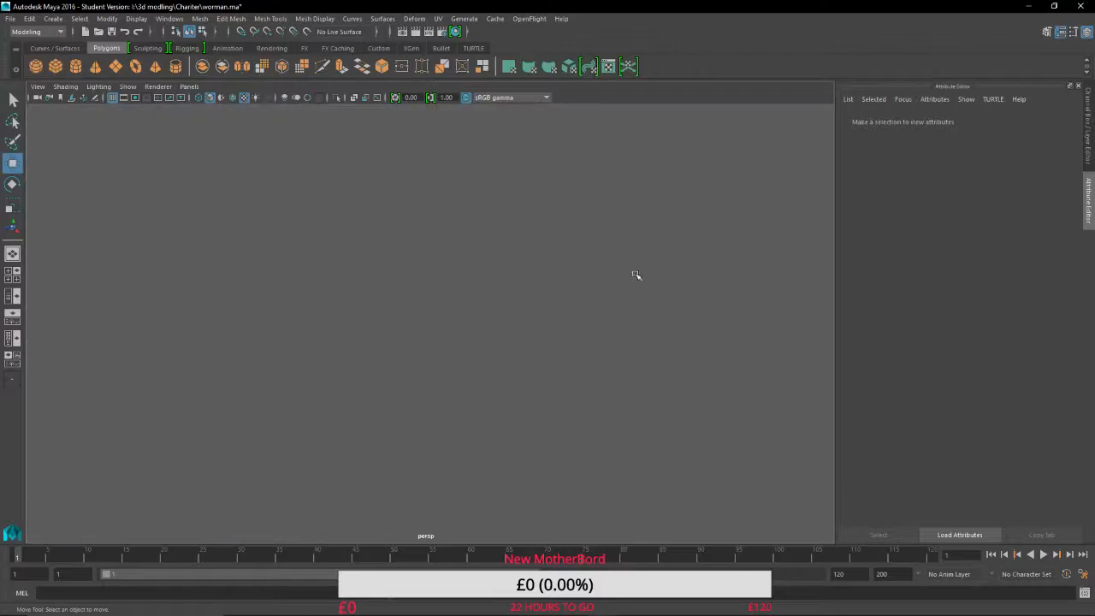
Try to bring the character back into the perspective view by repeatedly undoing the view changes.
{"action": "left_click", "coordinate": [43, 88]}
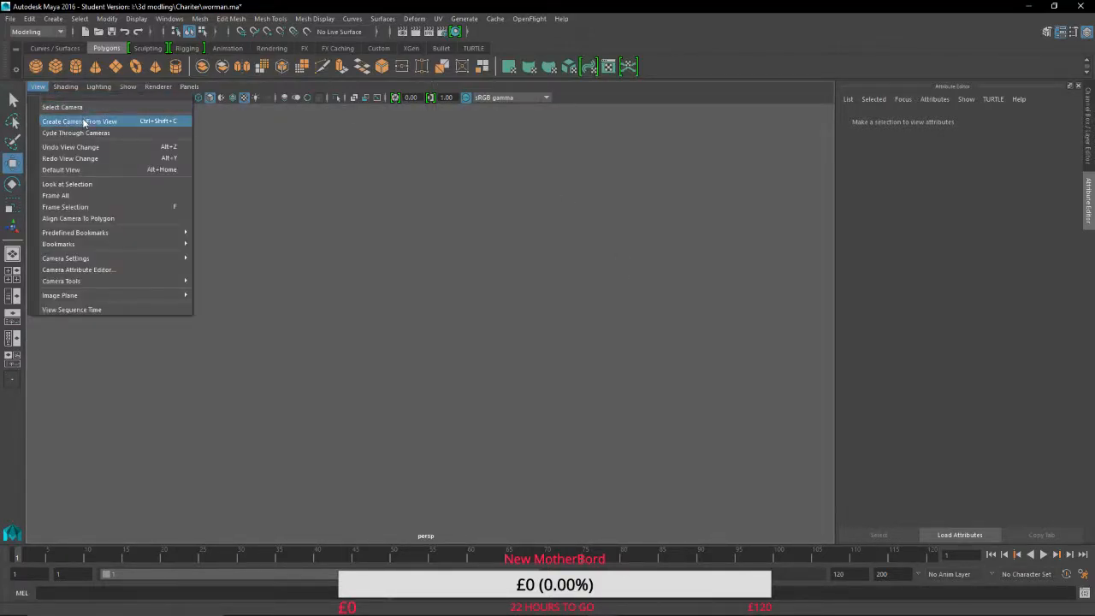
{"action": "left_click", "coordinate": [98, 147]}
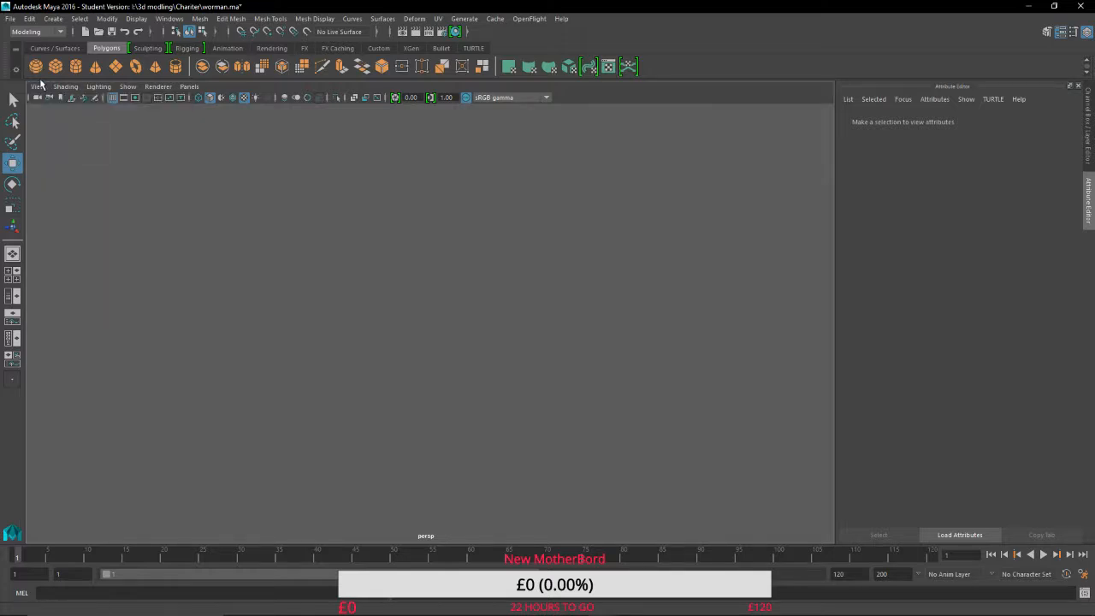
{"action": "left_click", "coordinate": [37, 87]}
{"action": "left_click", "coordinate": [91, 148]}
{"action": "left_click", "coordinate": [37, 87]}
{"action": "left_click", "coordinate": [83, 147]}
{"action": "left_click", "coordinate": [37, 86]}
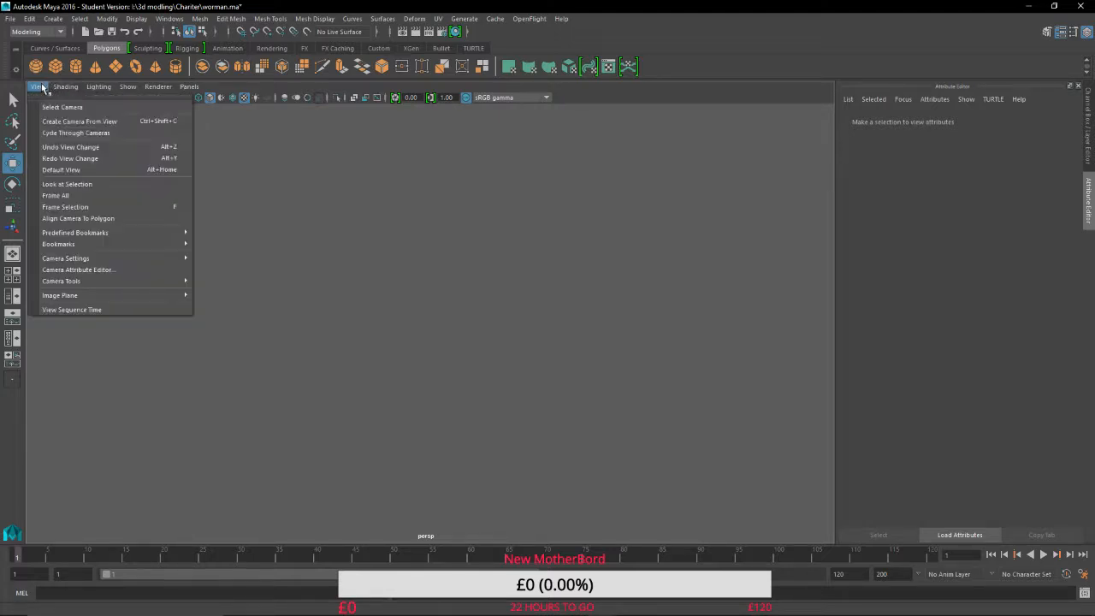
{"action": "left_click", "coordinate": [72, 147]}
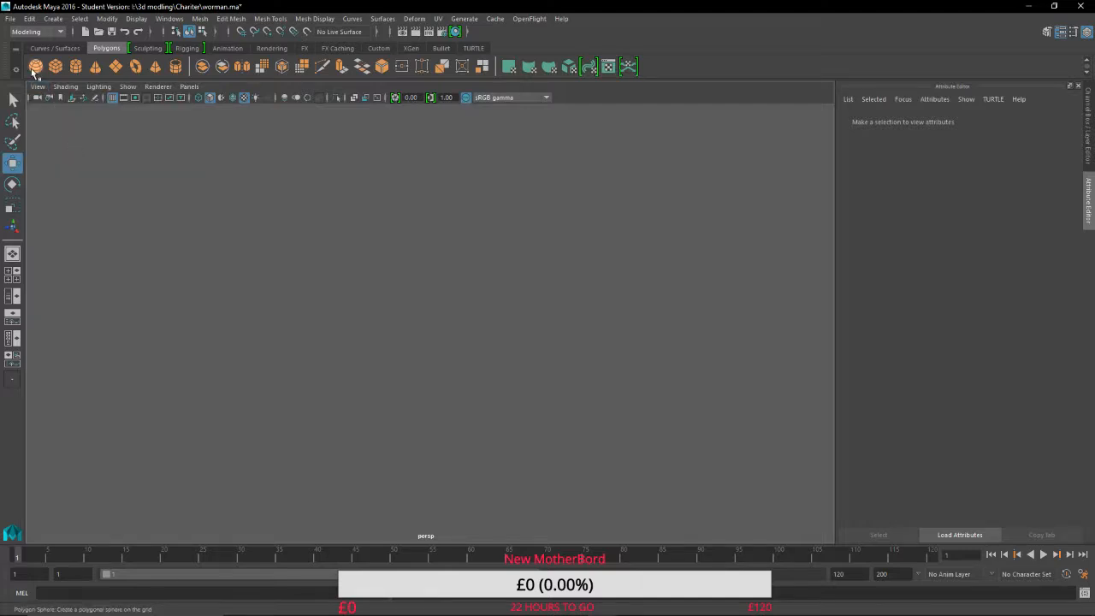
{"action": "left_click", "coordinate": [41, 89]}
{"action": "left_click", "coordinate": [92, 147]}
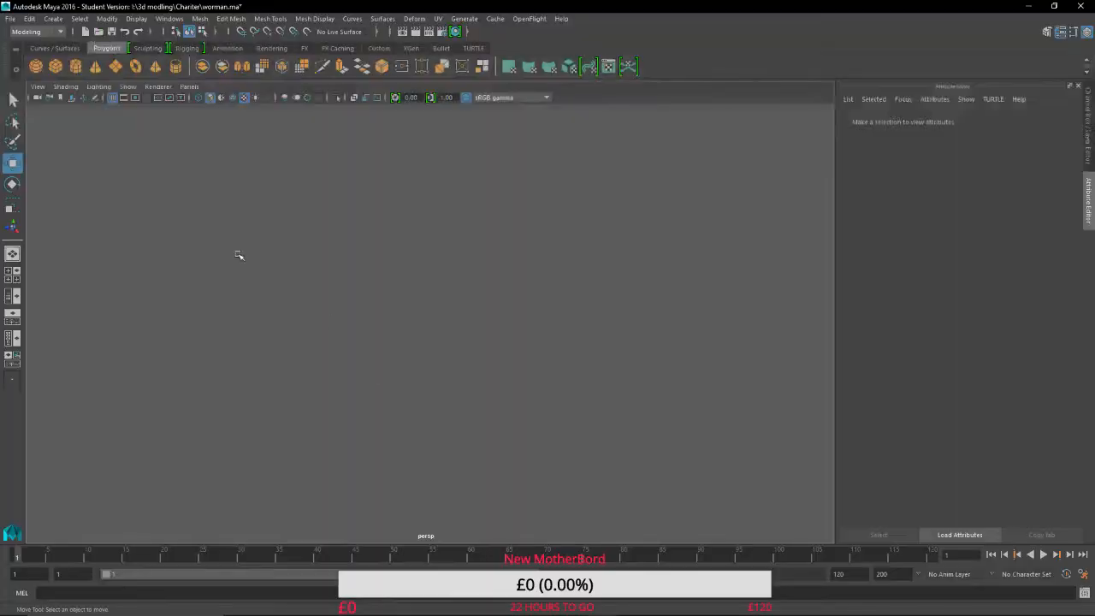
{"action": "key", "text": "alt+z"}
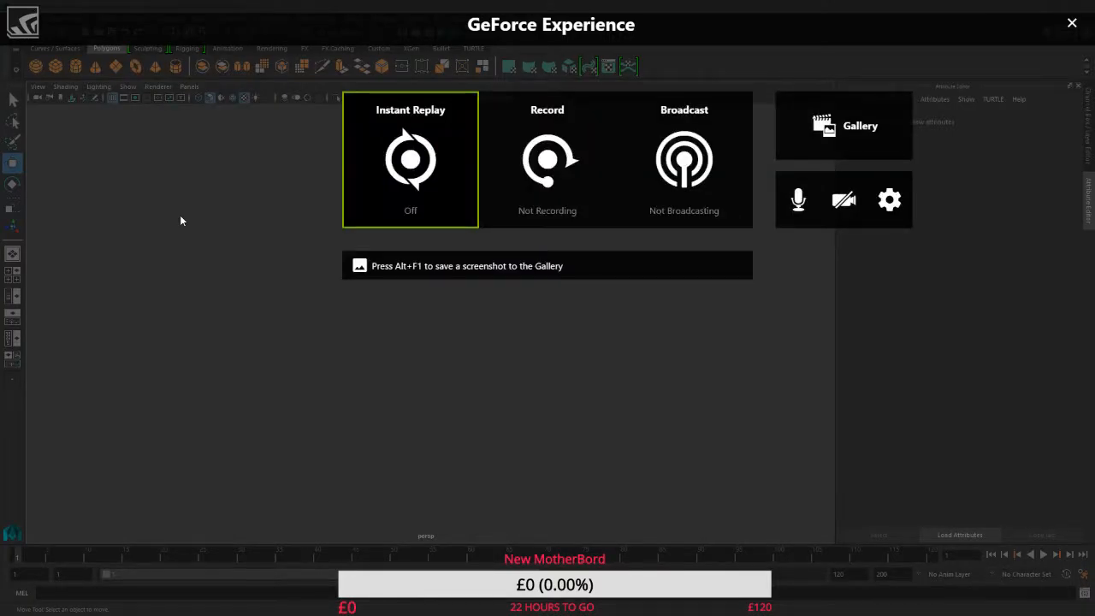
{"action": "left_click", "coordinate": [1071, 24]}
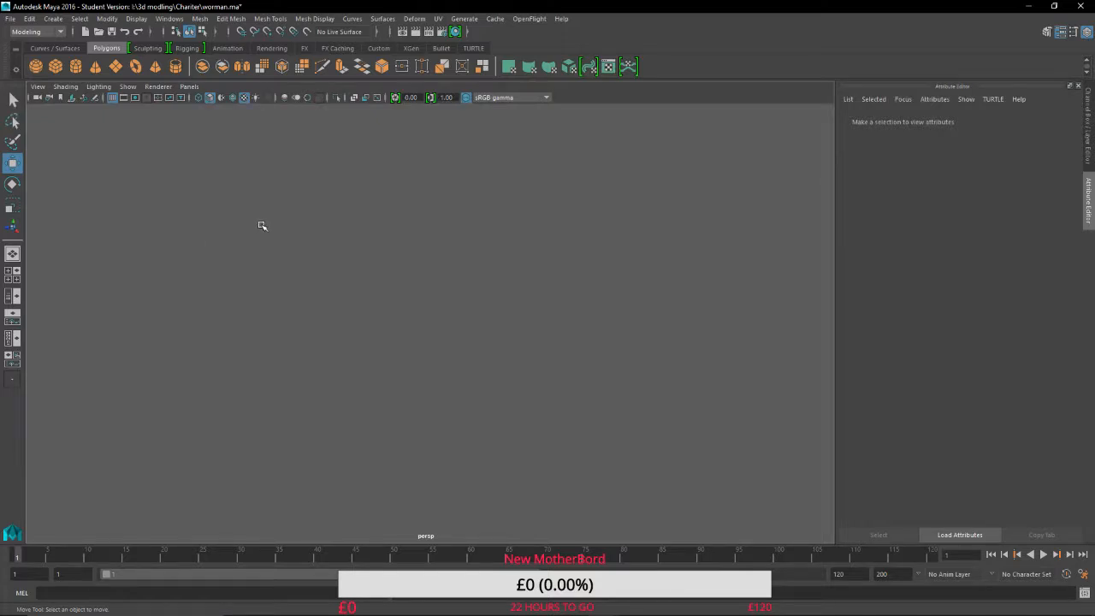
Select the perspective camera and examine its transform and perspShape attributes, keeping the Controls option on Camera.
{"action": "left_click", "coordinate": [38, 86]}
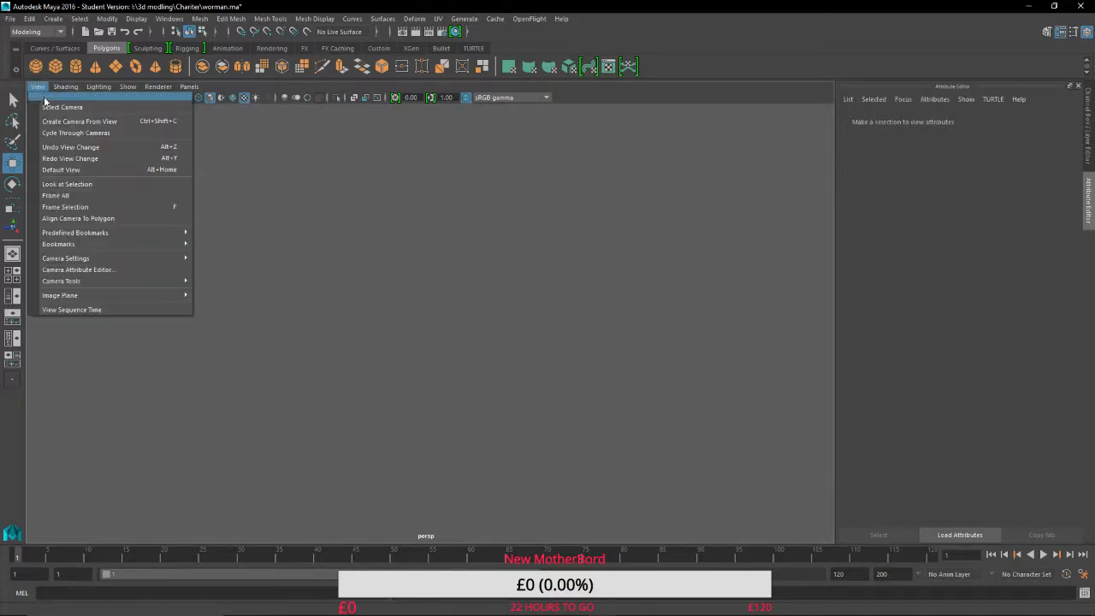
{"action": "left_click", "coordinate": [51, 105]}
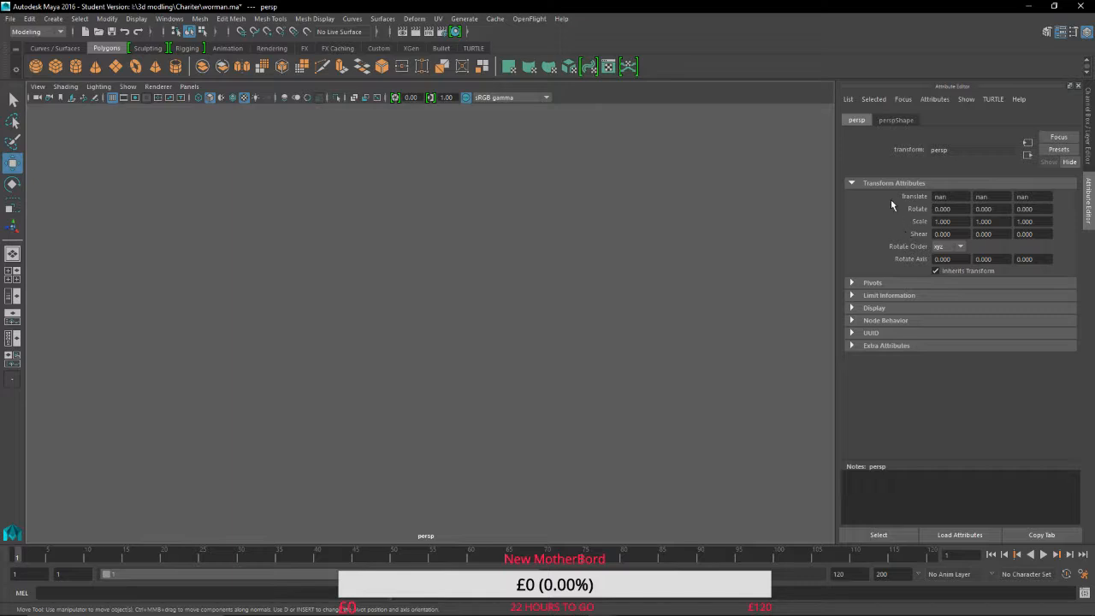
{"action": "left_click", "coordinate": [892, 121]}
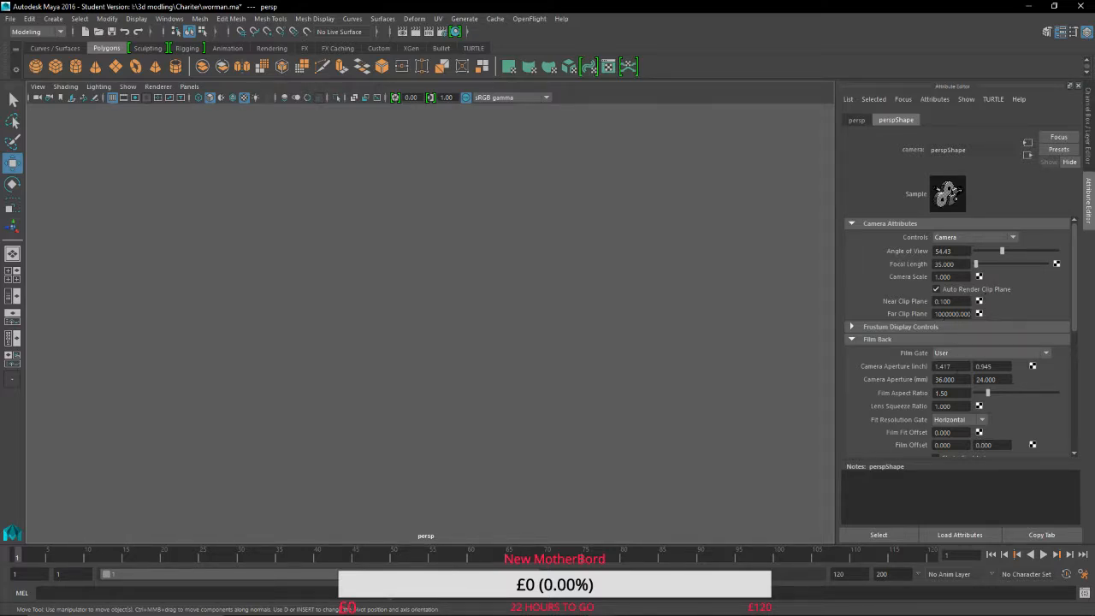
{"action": "scroll", "coordinate": [956, 366], "scroll_direction": "down", "scroll_amount": 3}
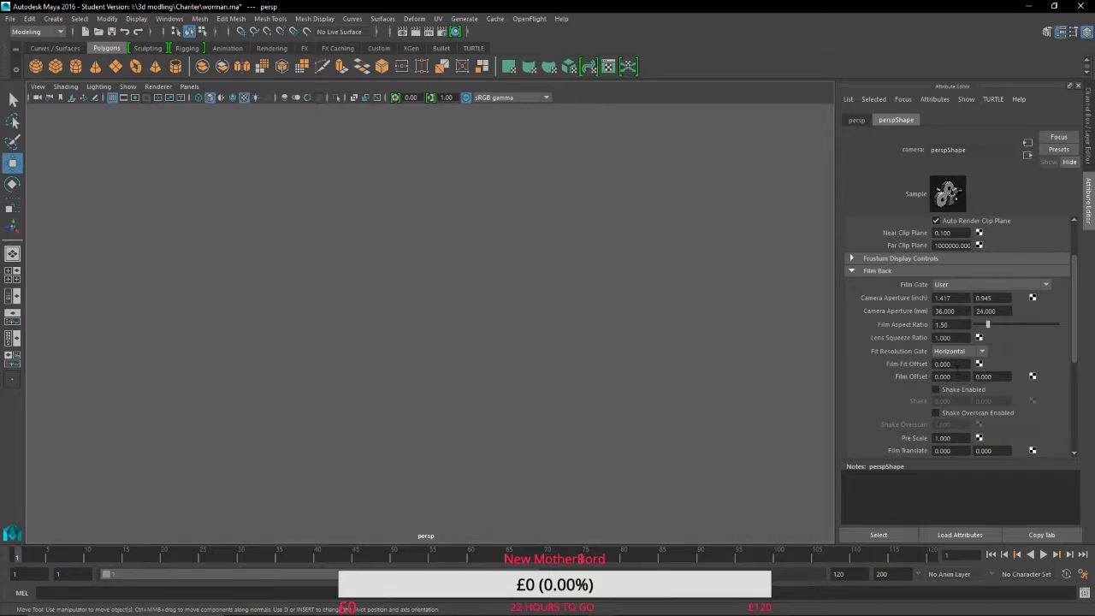
{"action": "scroll", "coordinate": [956, 371], "scroll_direction": "down", "scroll_amount": 2}
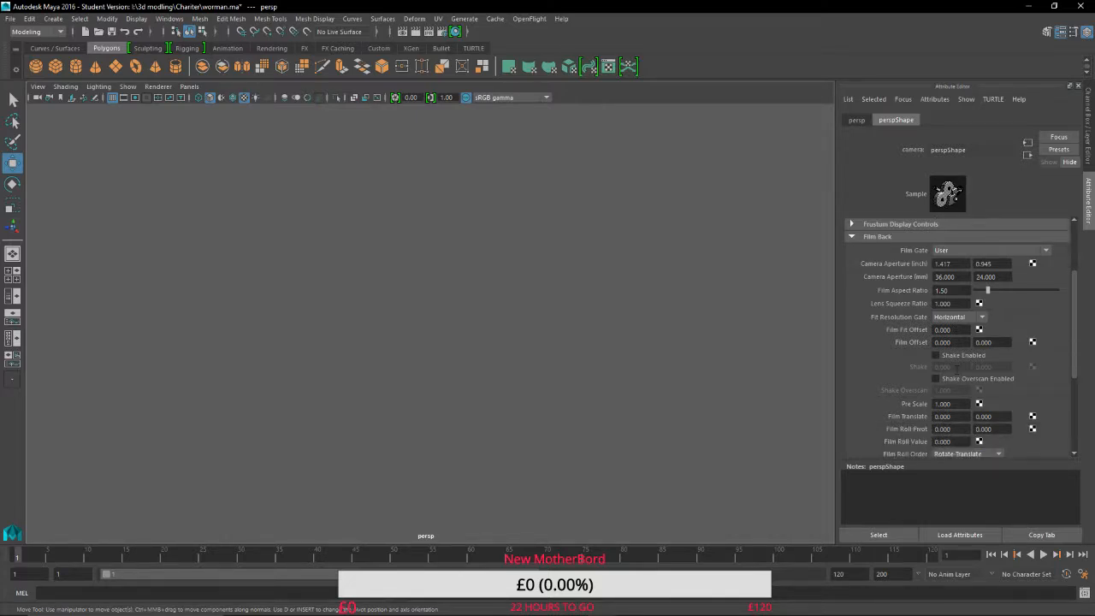
{"action": "scroll", "coordinate": [957, 342], "scroll_direction": "down", "scroll_amount": 2}
{"action": "scroll", "coordinate": [956, 369], "scroll_direction": "down", "scroll_amount": 5}
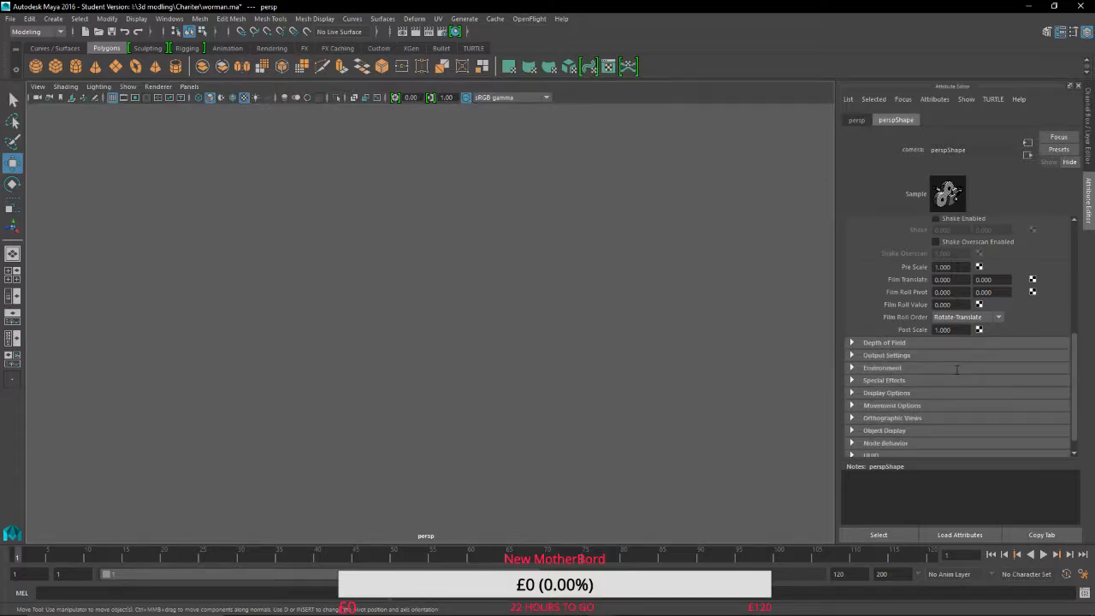
{"action": "scroll", "coordinate": [956, 369], "scroll_direction": "down", "scroll_amount": 1}
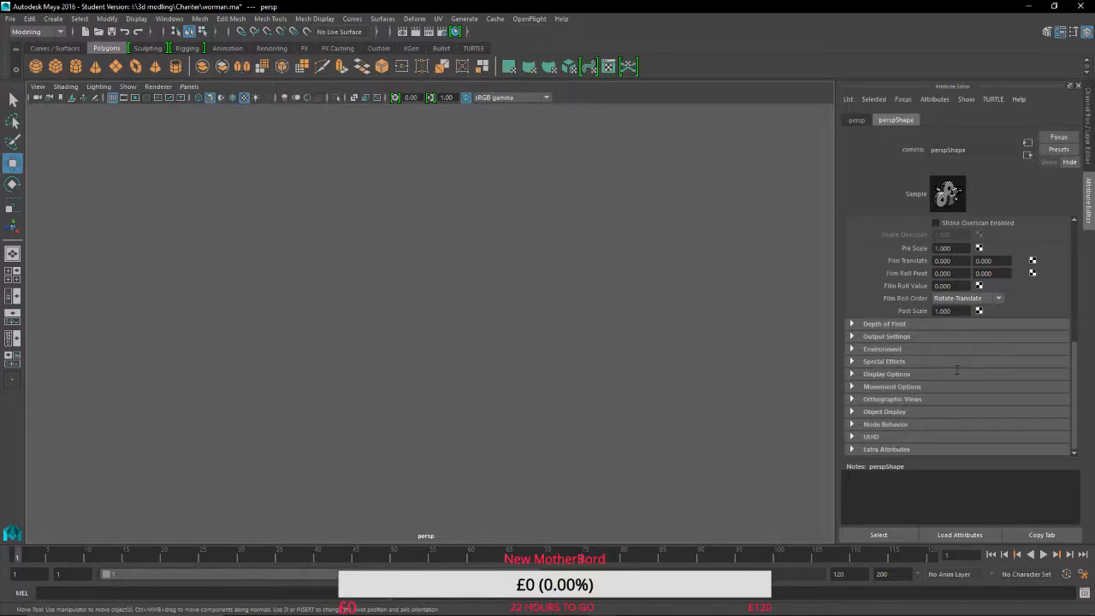
{"action": "scroll", "coordinate": [957, 359], "scroll_direction": "up", "scroll_amount": 13}
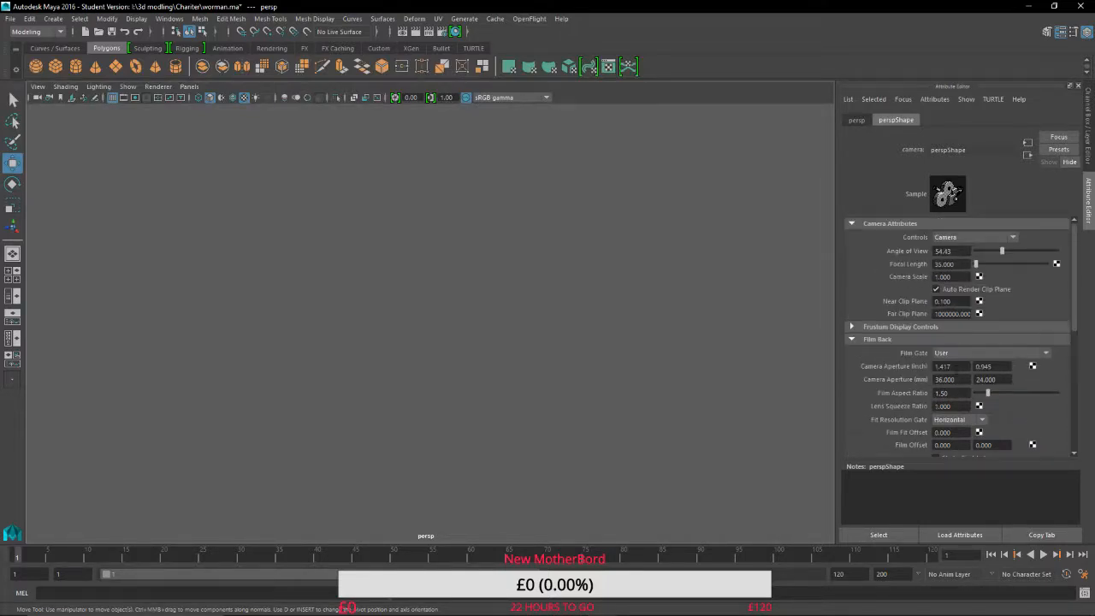
{"action": "left_click", "coordinate": [968, 239]}
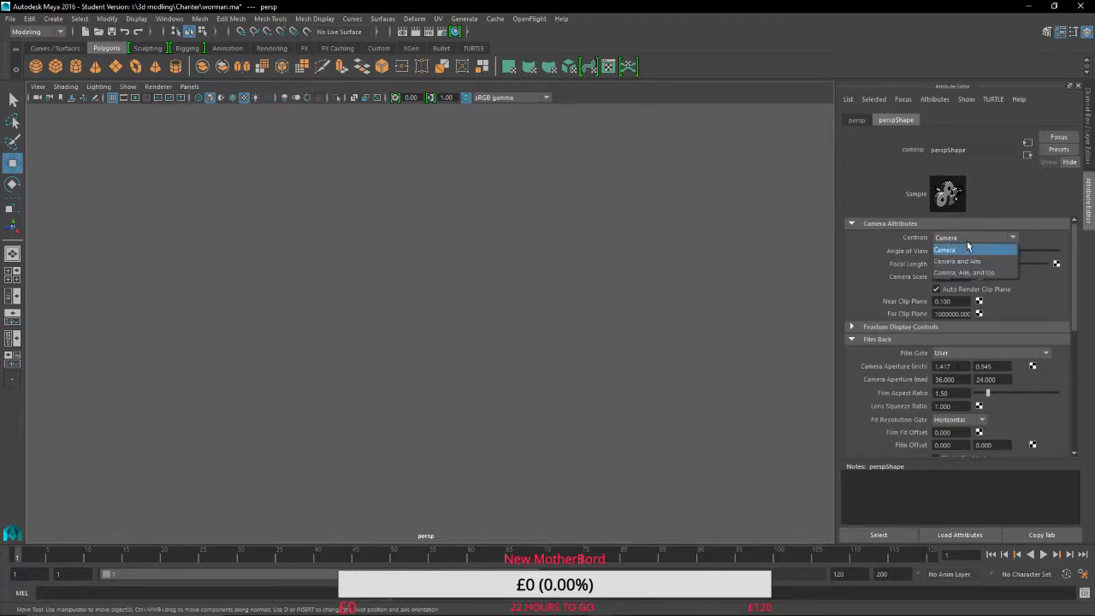
{"action": "left_click", "coordinate": [967, 249]}
Save the scene, continuing past the student version notice, and reactivate the Move tool.
{"action": "key", "text": "ctrl+s"}
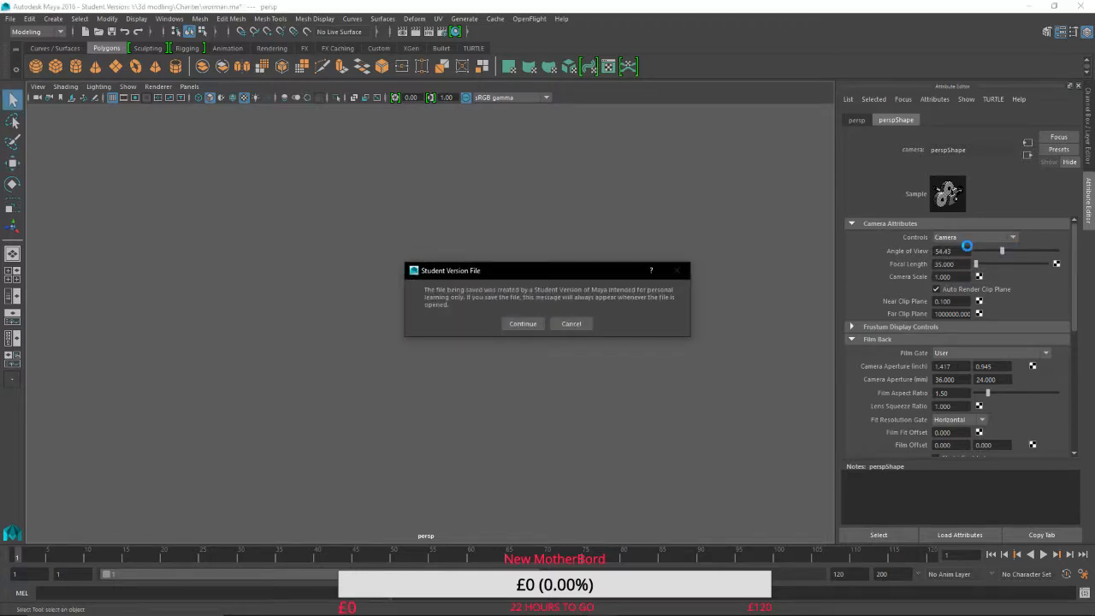
{"action": "left_click", "coordinate": [522, 324]}
{"action": "key", "text": "w"}
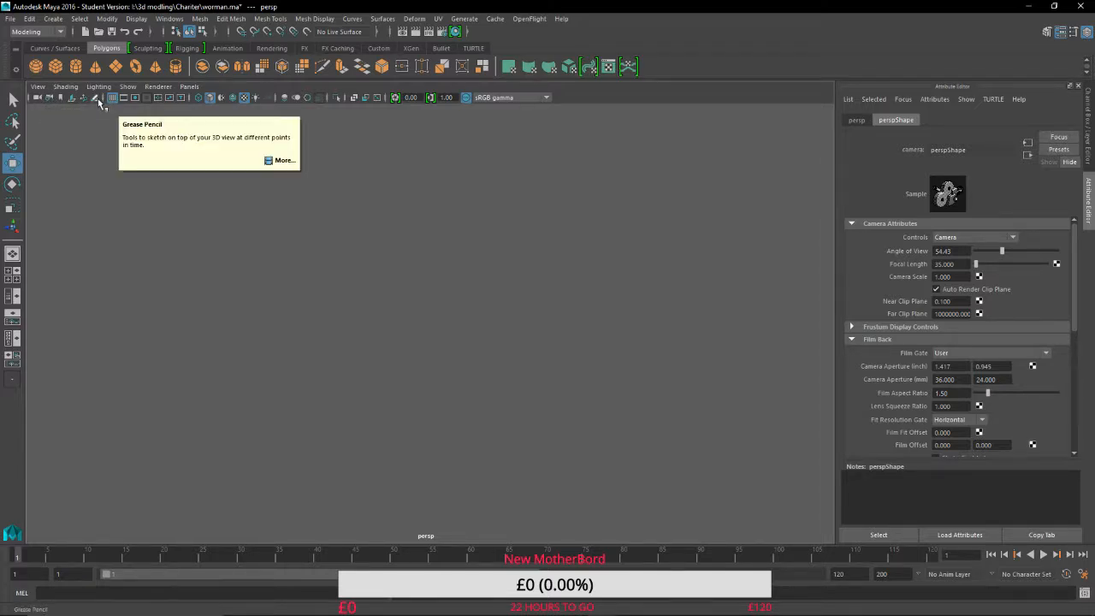
Try Look at Selection in the perspective view, check the bookmark and camera settings options, and deselect the camera.
{"action": "left_click", "coordinate": [39, 87]}
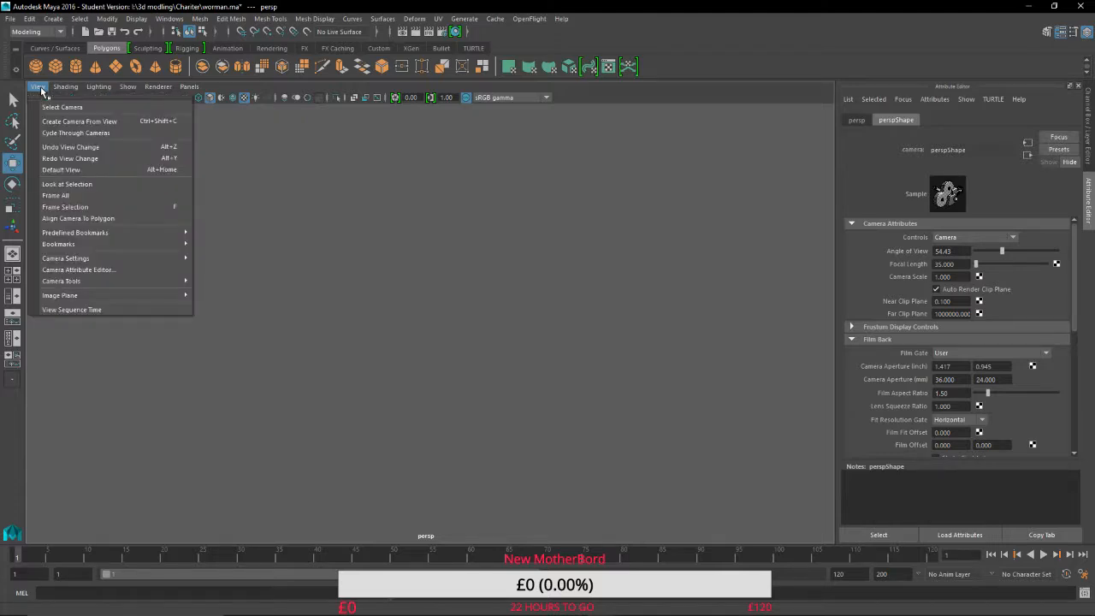
{"action": "left_click", "coordinate": [82, 185]}
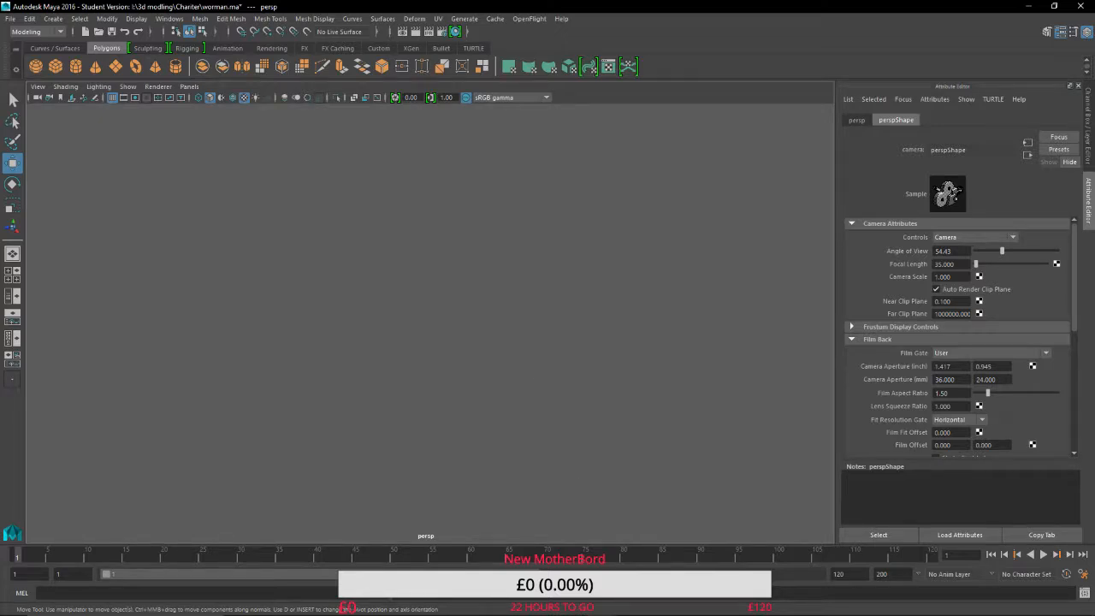
{"action": "mouse_move", "coordinate": [489, 611]}
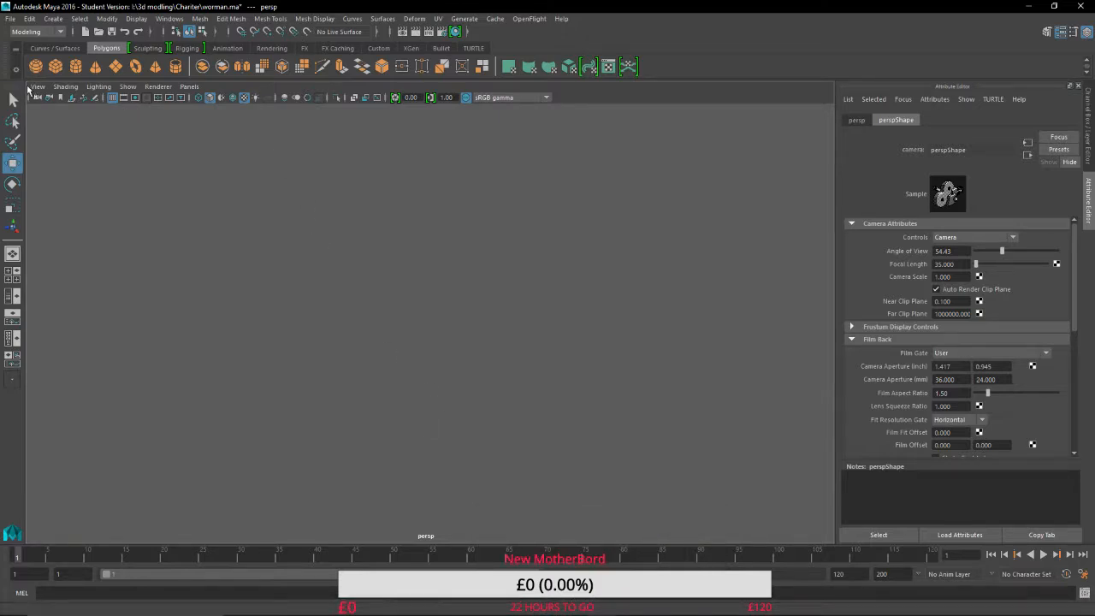
{"action": "left_click", "coordinate": [32, 89]}
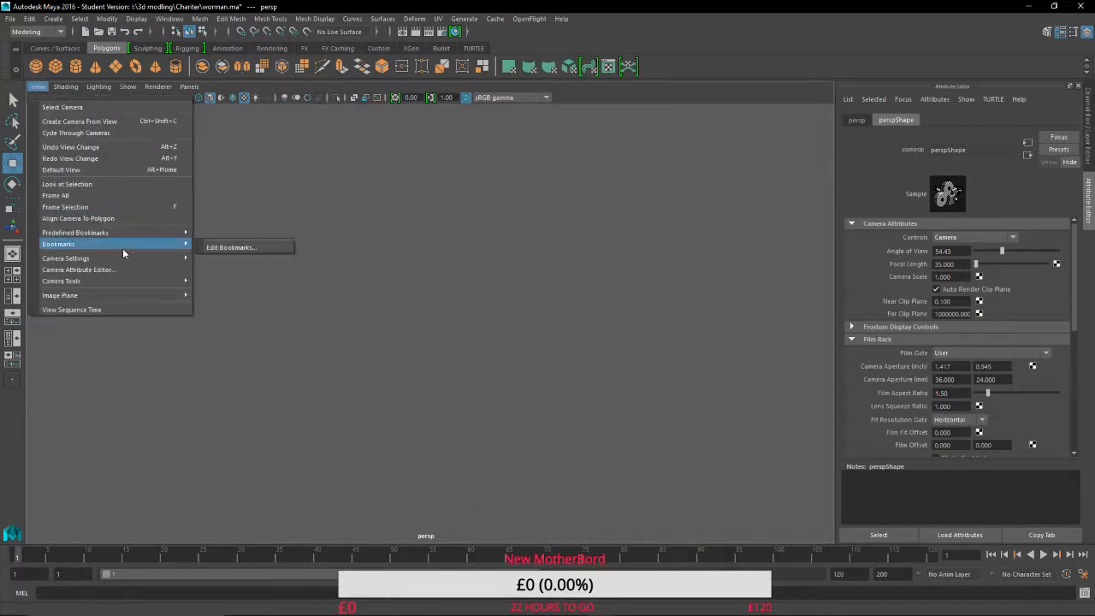
{"action": "mouse_move", "coordinate": [109, 235]}
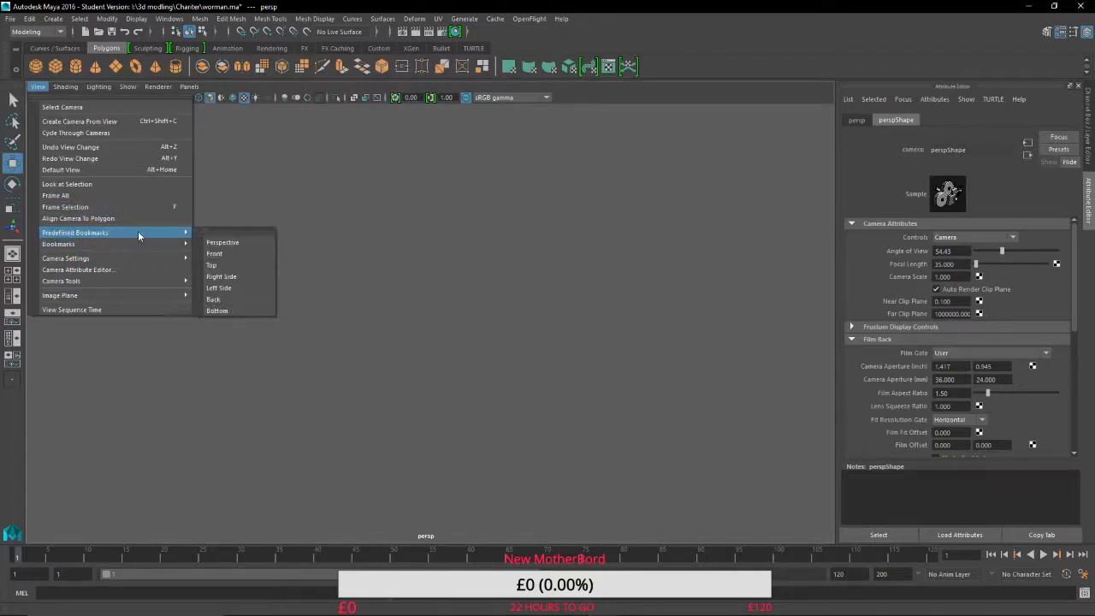
{"action": "mouse_move", "coordinate": [151, 256]}
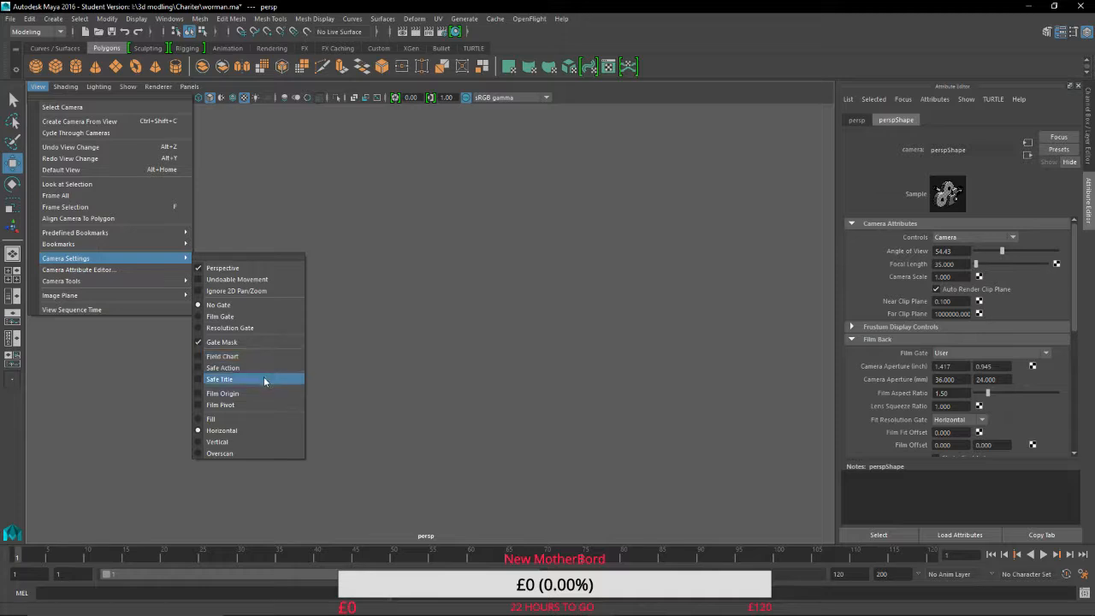
{"action": "mouse_move", "coordinate": [106, 285]}
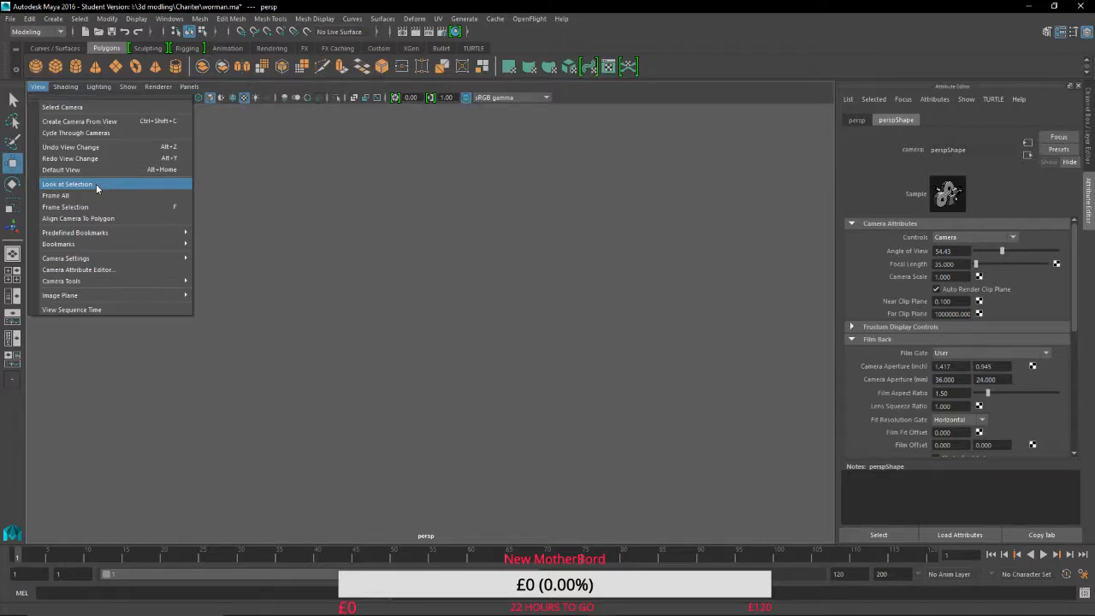
{"action": "left_click", "coordinate": [549, 207]}
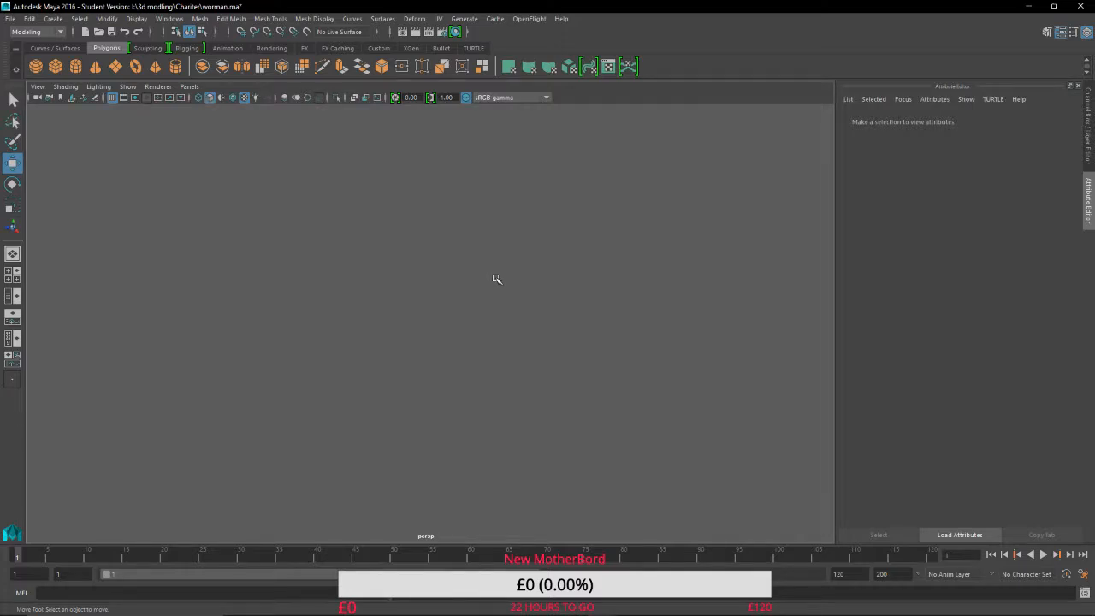
Review the camera creation options and create a new standard camera with focal length 35 and far clip plane 10000.
{"action": "left_click", "coordinate": [15, 20]}
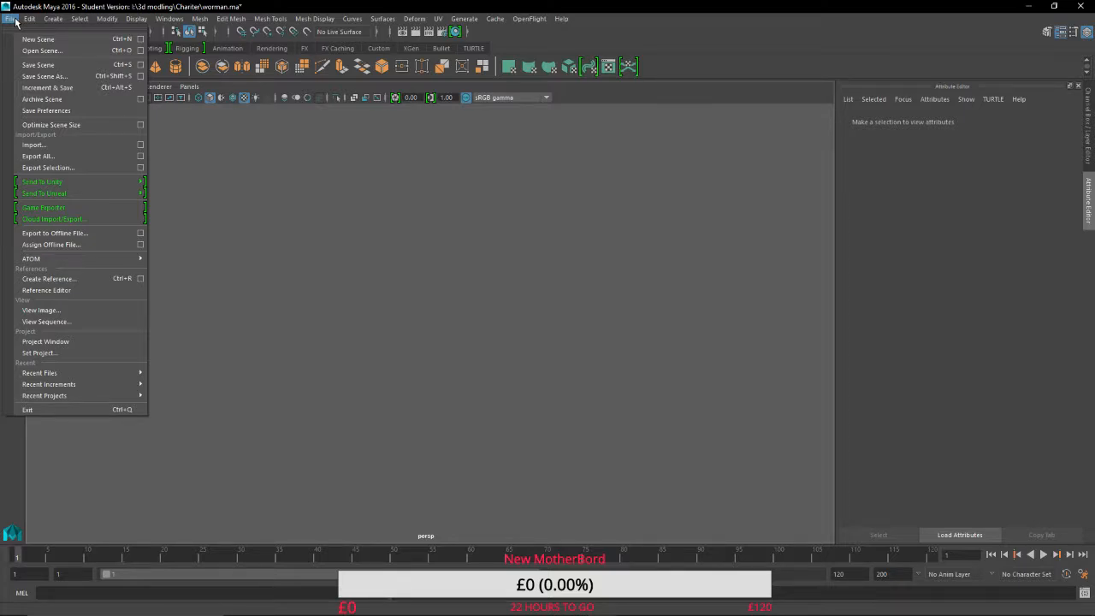
{"action": "left_click", "coordinate": [15, 20]}
{"action": "left_click", "coordinate": [16, 20]}
{"action": "mouse_move", "coordinate": [52, 20]}
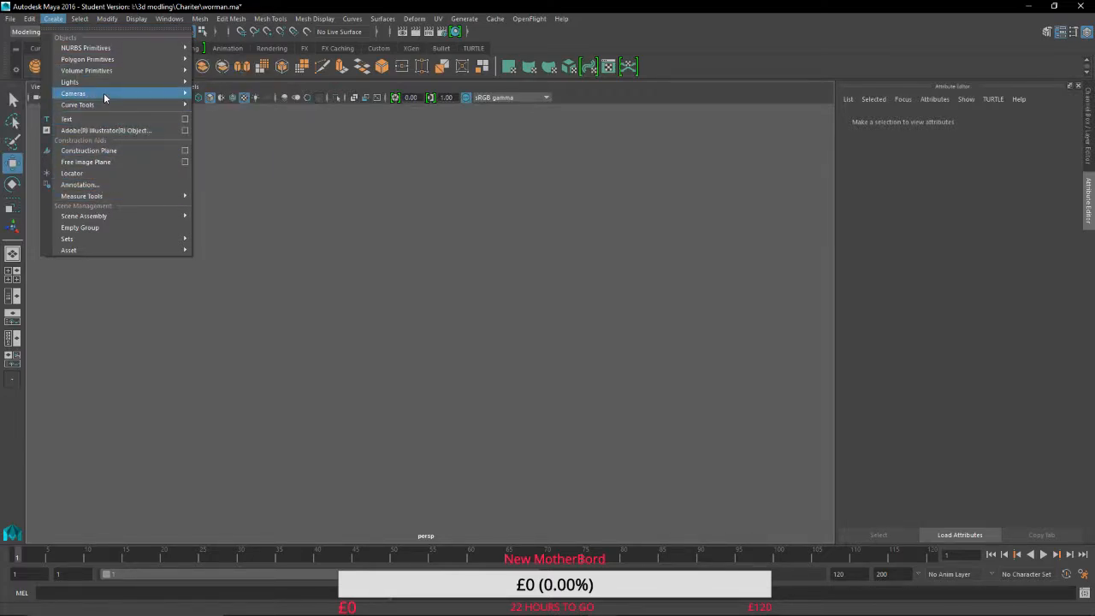
{"action": "mouse_move", "coordinate": [103, 93]}
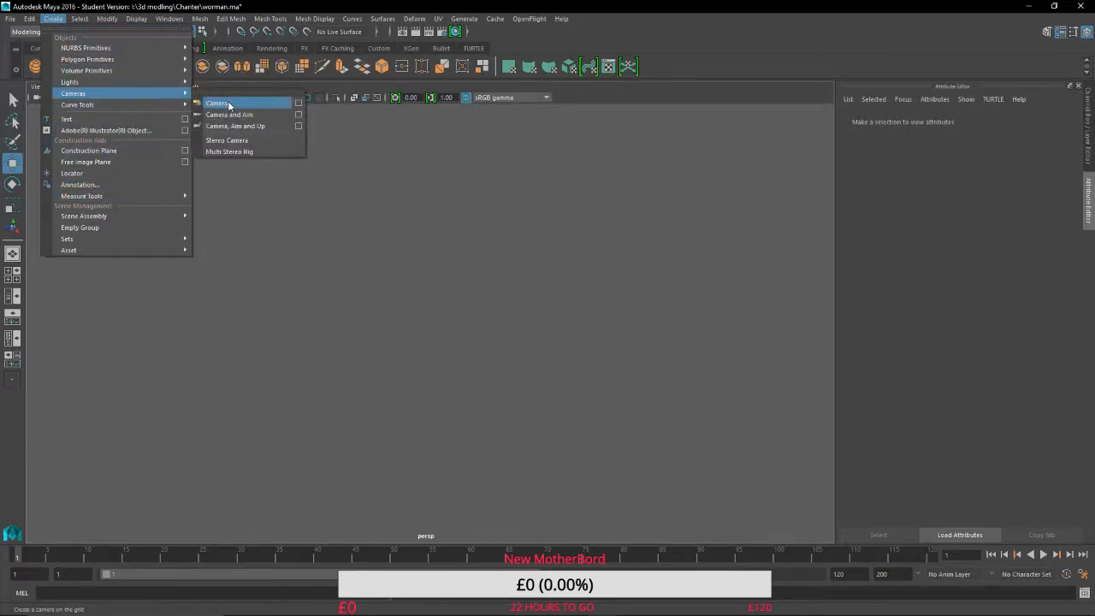
{"action": "left_click", "coordinate": [299, 103]}
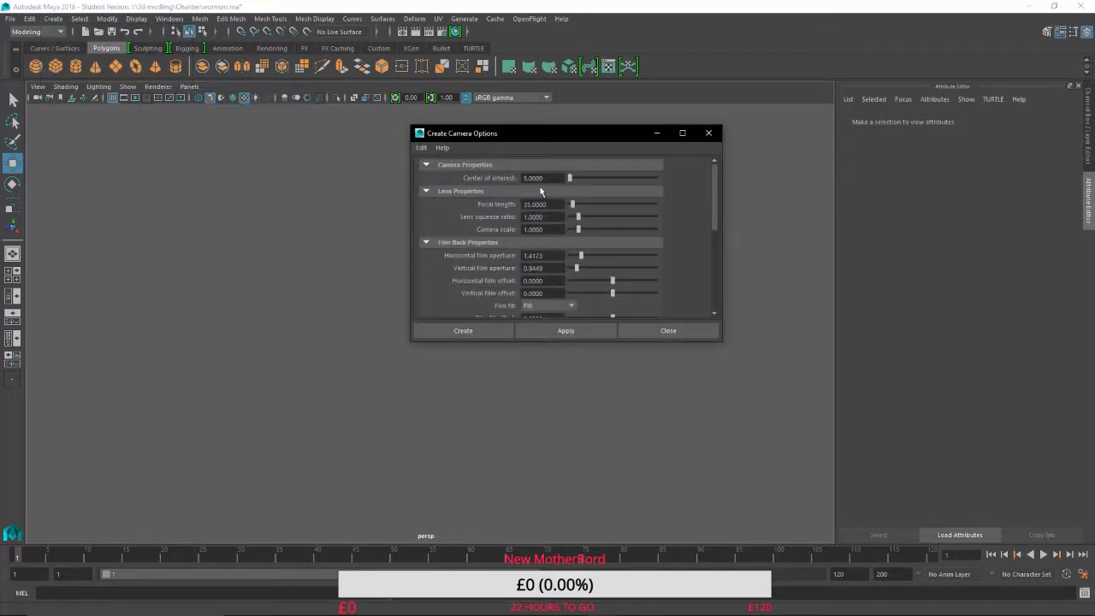
{"action": "scroll", "coordinate": [630, 203], "scroll_direction": "down", "scroll_amount": 1}
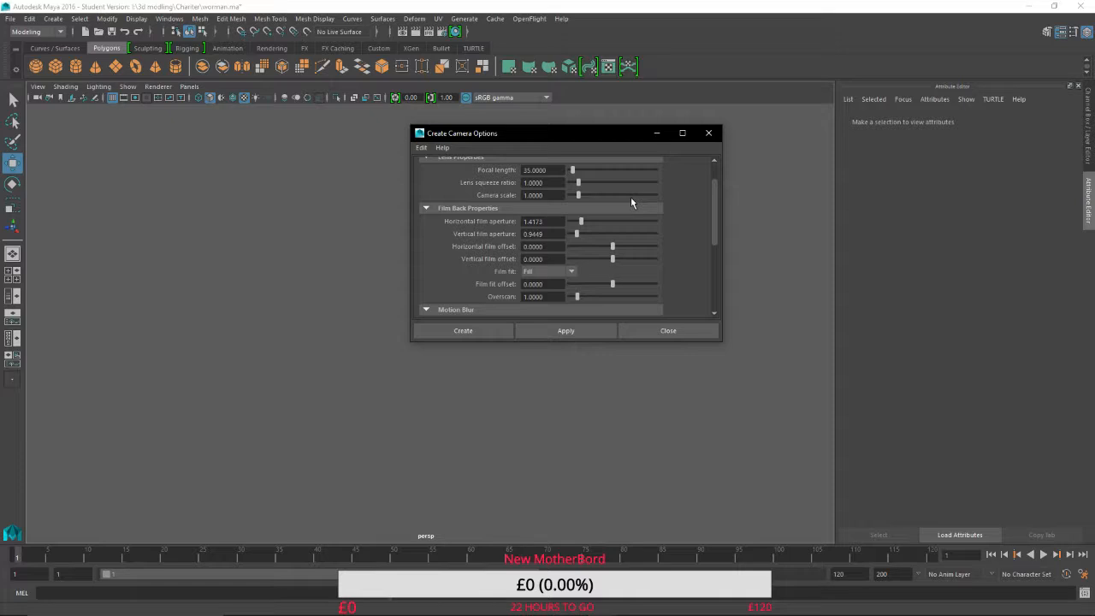
{"action": "scroll", "coordinate": [631, 203], "scroll_direction": "up", "scroll_amount": 1}
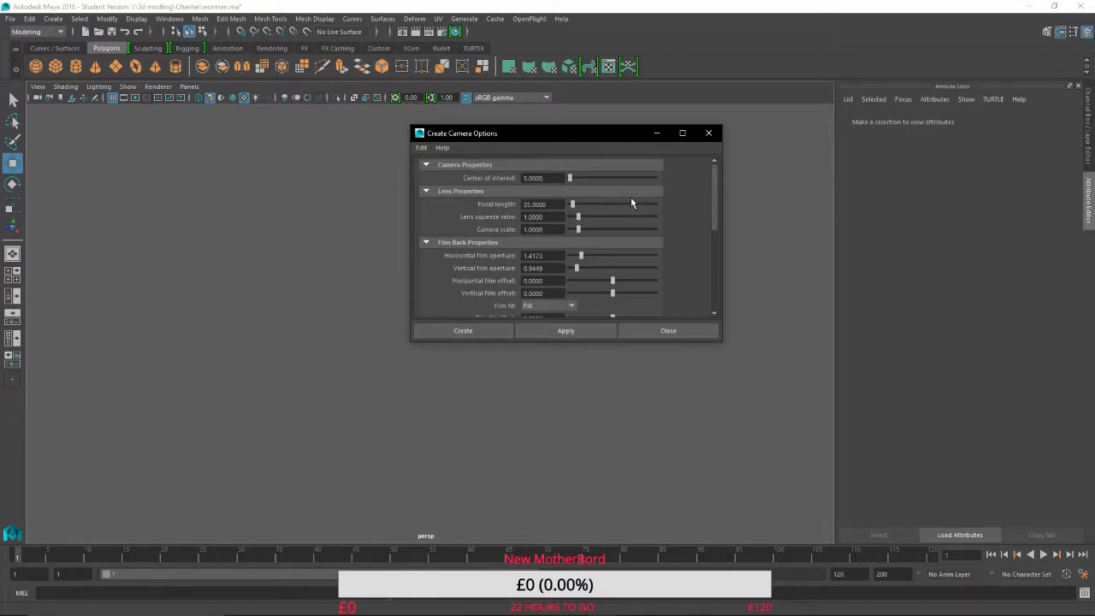
{"action": "scroll", "coordinate": [632, 203], "scroll_direction": "down", "scroll_amount": 3}
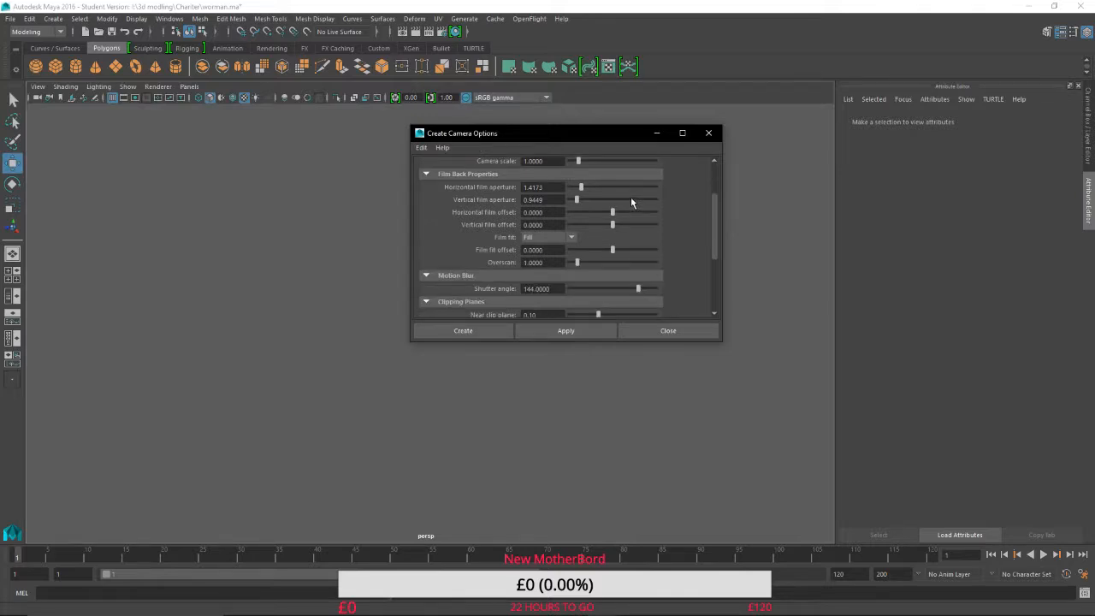
{"action": "scroll", "coordinate": [632, 203], "scroll_direction": "down", "scroll_amount": 3}
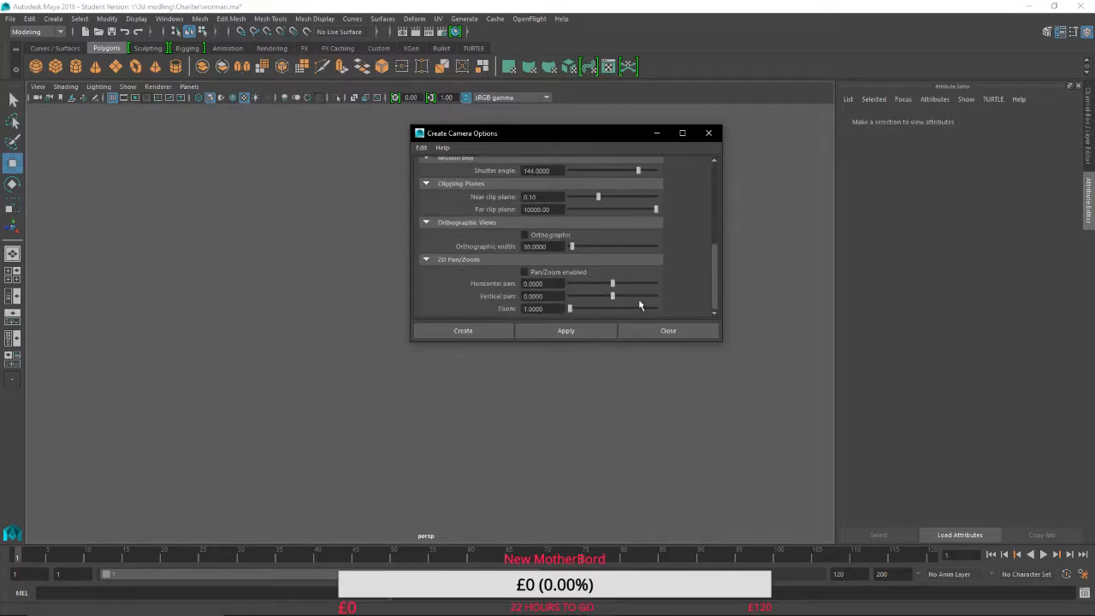
{"action": "left_click", "coordinate": [463, 330]}
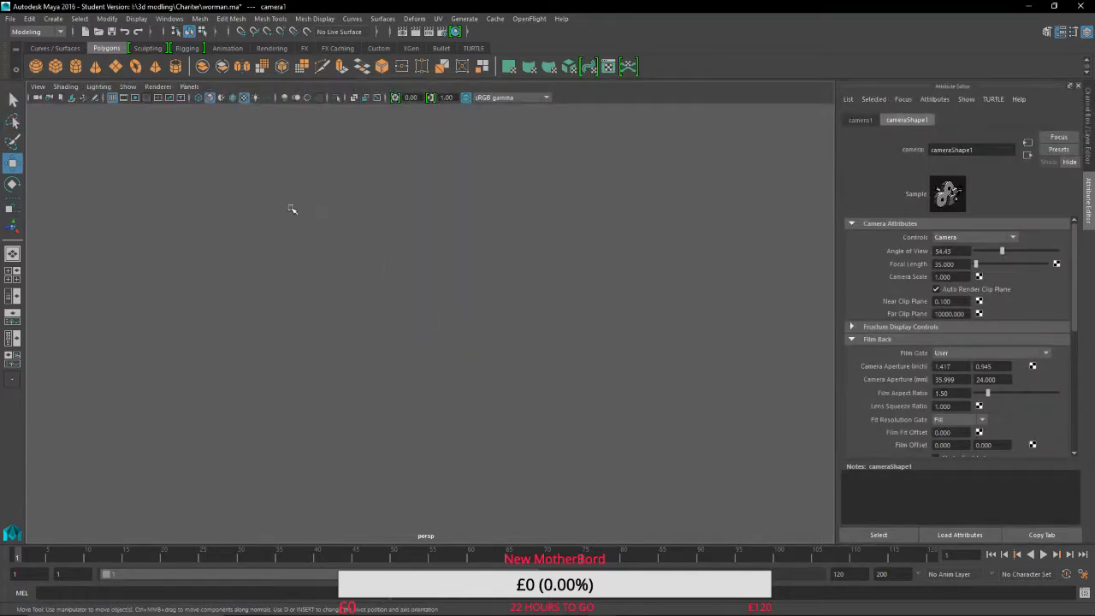
Switch the viewport from the persp camera to camera1 and inspect the character's clothing through it.
{"action": "left_click", "coordinate": [38, 86]}
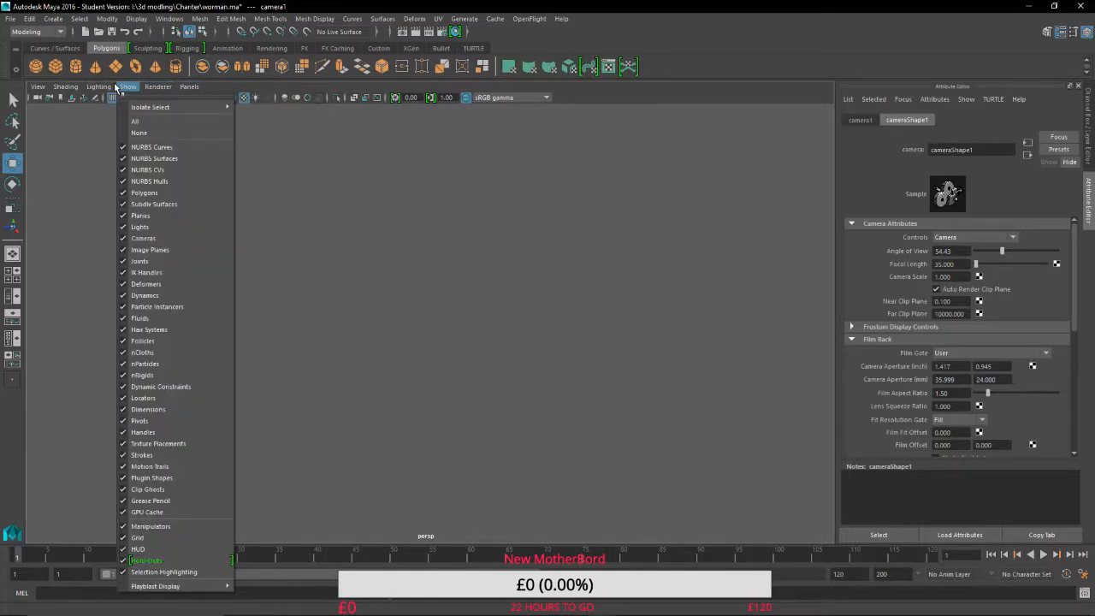
{"action": "left_click", "coordinate": [66, 87]}
{"action": "left_click", "coordinate": [189, 86]}
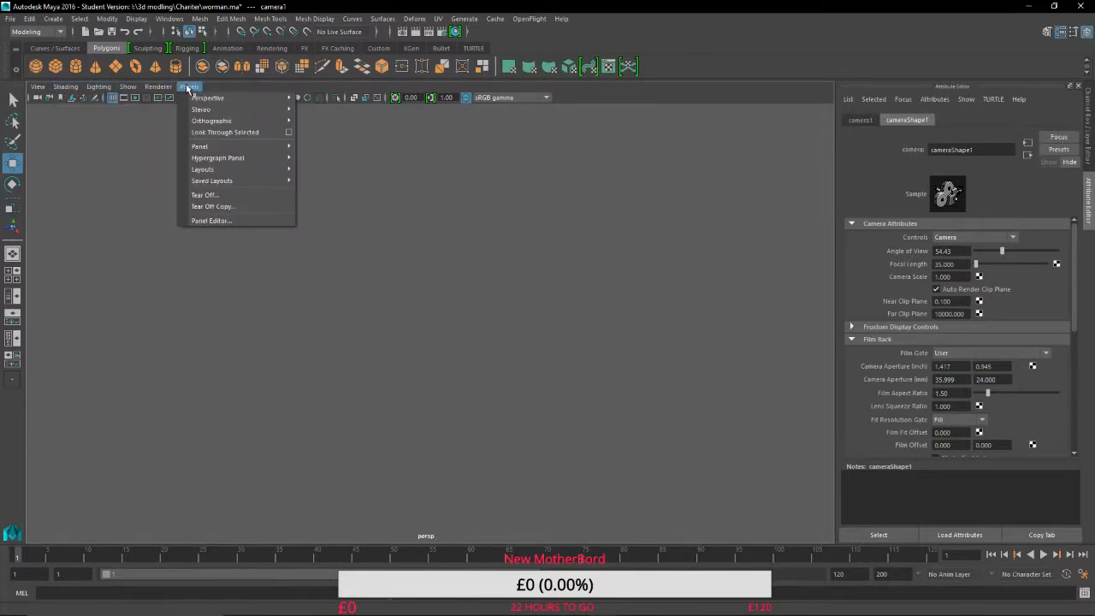
{"action": "mouse_move", "coordinate": [229, 112]}
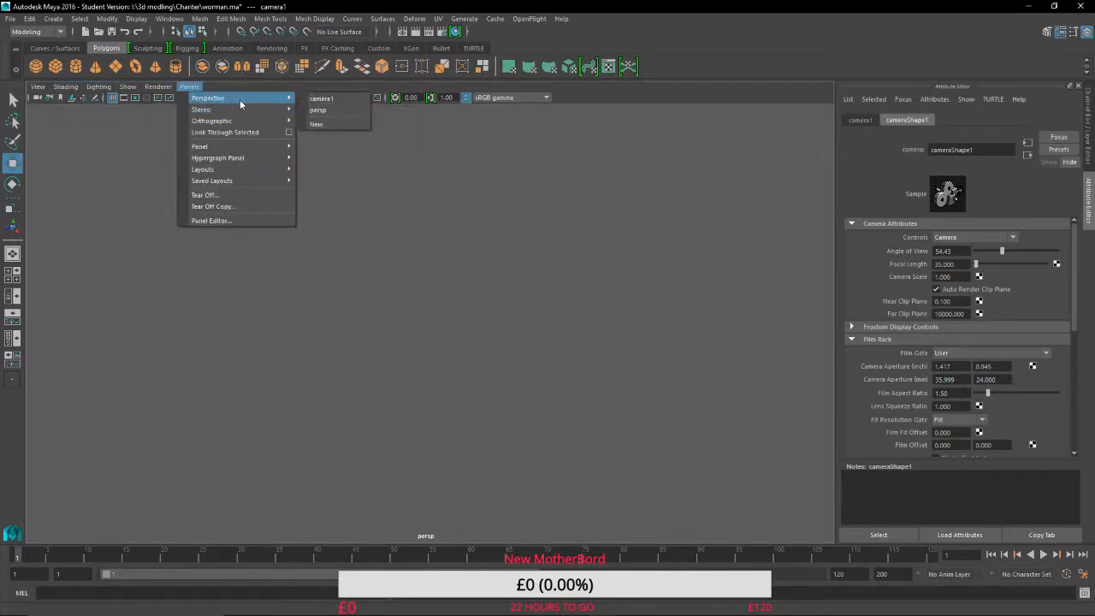
{"action": "left_click", "coordinate": [321, 98]}
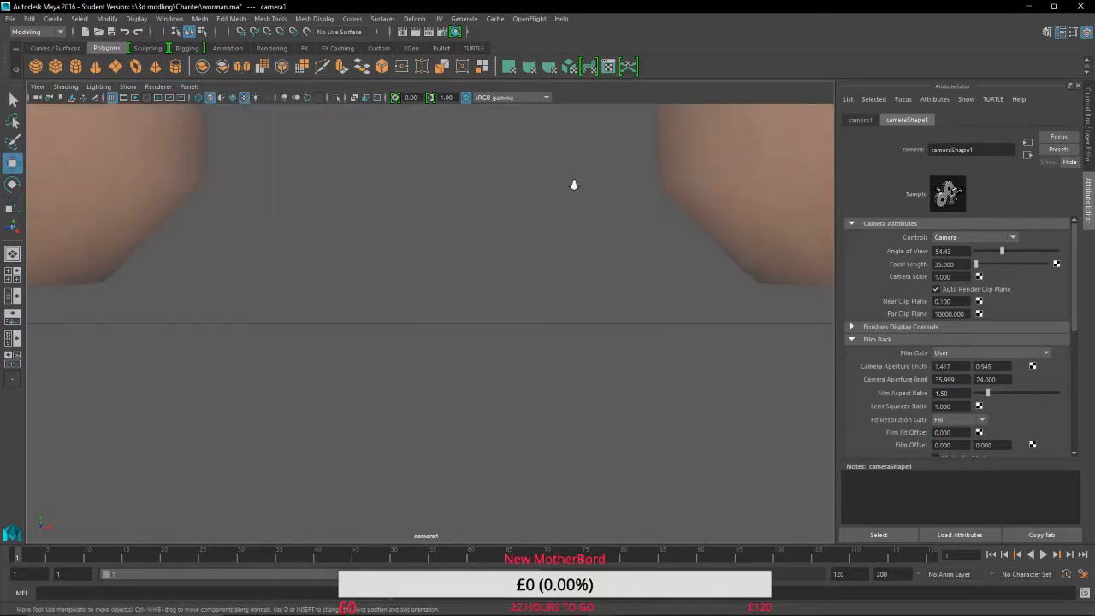
{"action": "scroll", "coordinate": [569, 214], "scroll_direction": "down", "scroll_amount": 10}
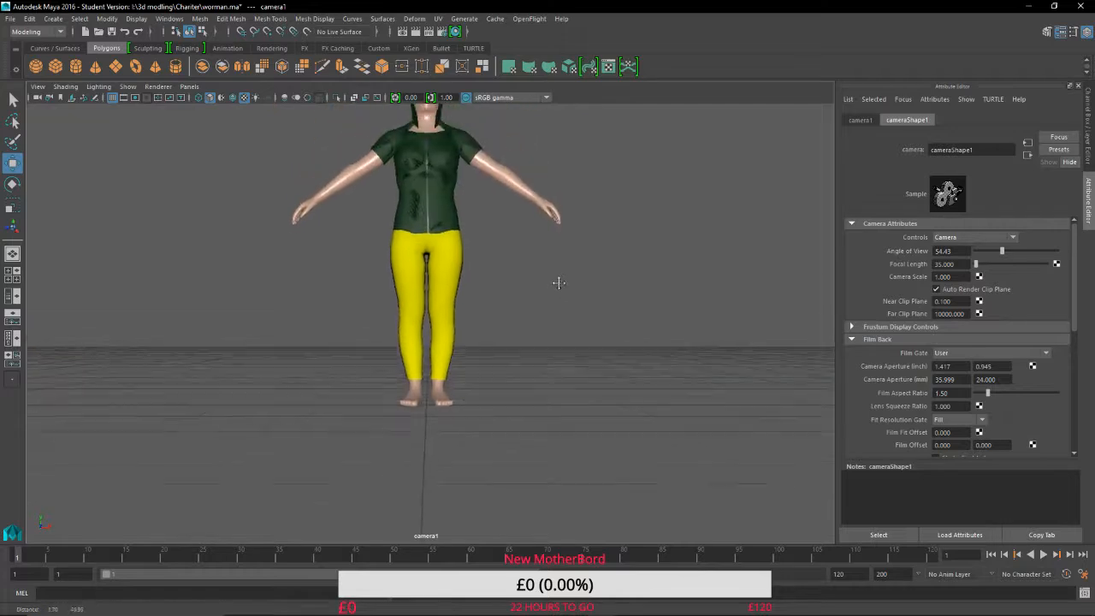
{"action": "left_click_drag", "start_coordinate": [558, 282], "coordinate": [506, 369], "text": "alt"}
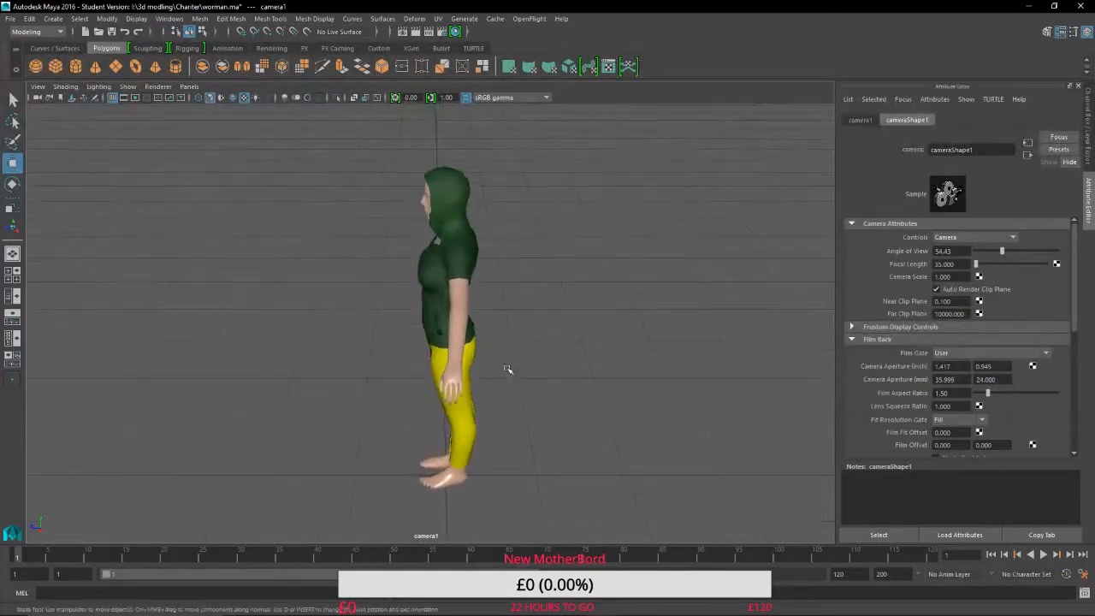
{"action": "scroll", "coordinate": [482, 319], "scroll_direction": "up", "scroll_amount": 5}
{"action": "left_click_drag", "start_coordinate": [482, 320], "coordinate": [593, 335], "text": "alt"}
{"action": "scroll", "coordinate": [584, 327], "scroll_direction": "up", "scroll_amount": 5}
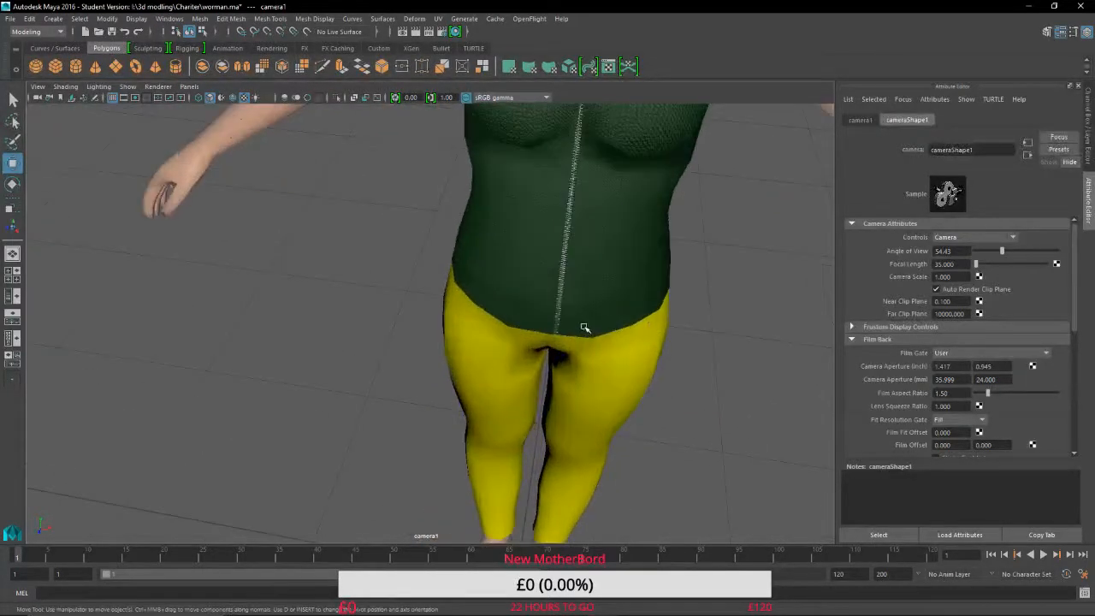
Inspect the character's clothing through camera1 from near and far, and look over the camera's film back attributes.
{"action": "middle_click_drag", "start_coordinate": [584, 327], "coordinate": [397, 399], "text": "alt"}
{"action": "left_click_drag", "start_coordinate": [397, 398], "coordinate": [406, 362], "text": "alt"}
{"action": "middle_click_drag", "start_coordinate": [426, 288], "coordinate": [408, 393], "text": "alt"}
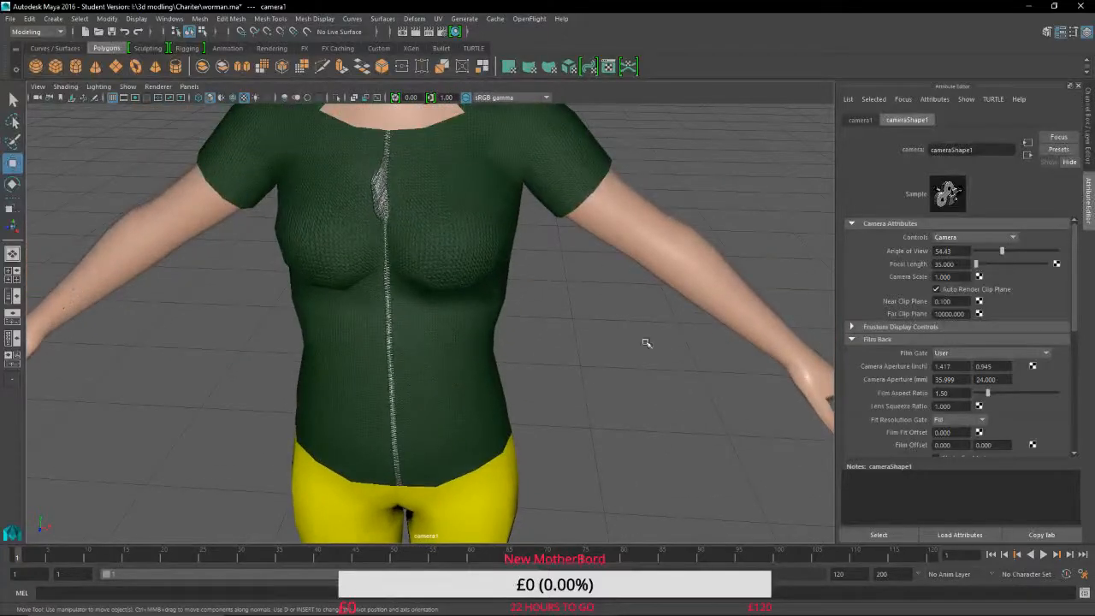
{"action": "scroll", "coordinate": [987, 357], "scroll_direction": "down", "scroll_amount": 2}
{"action": "scroll", "coordinate": [680, 328], "scroll_direction": "down", "scroll_amount": 10}
{"action": "scroll", "coordinate": [497, 310], "scroll_direction": "up", "scroll_amount": 2}
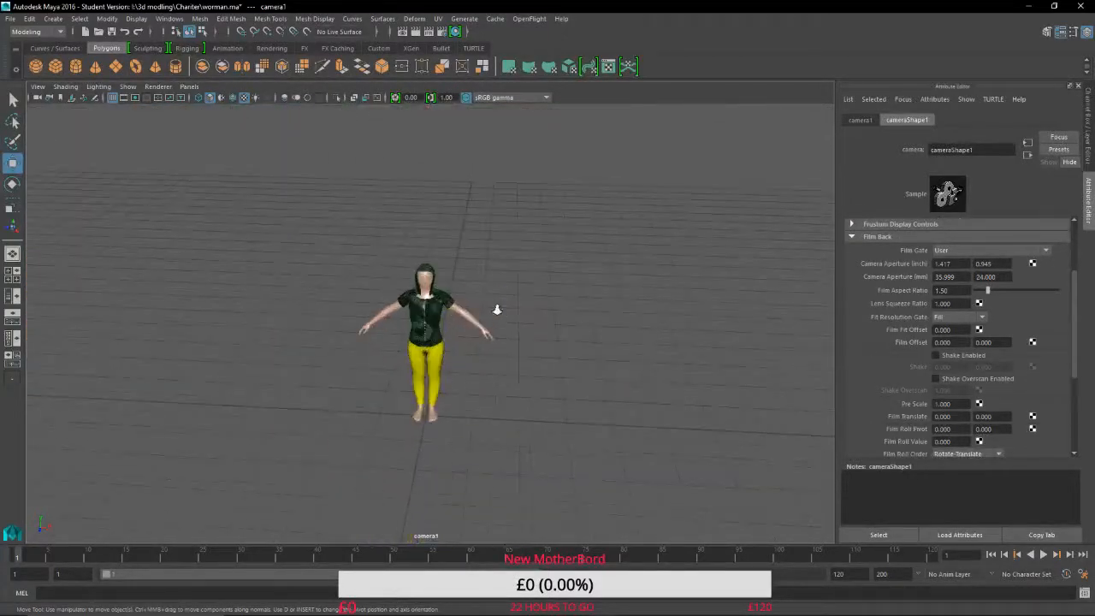
{"action": "scroll", "coordinate": [498, 309], "scroll_direction": "up", "scroll_amount": 4}
{"action": "scroll", "coordinate": [851, 346], "scroll_direction": "down", "scroll_amount": 3}
{"action": "scroll", "coordinate": [972, 329], "scroll_direction": "down", "scroll_amount": 2}
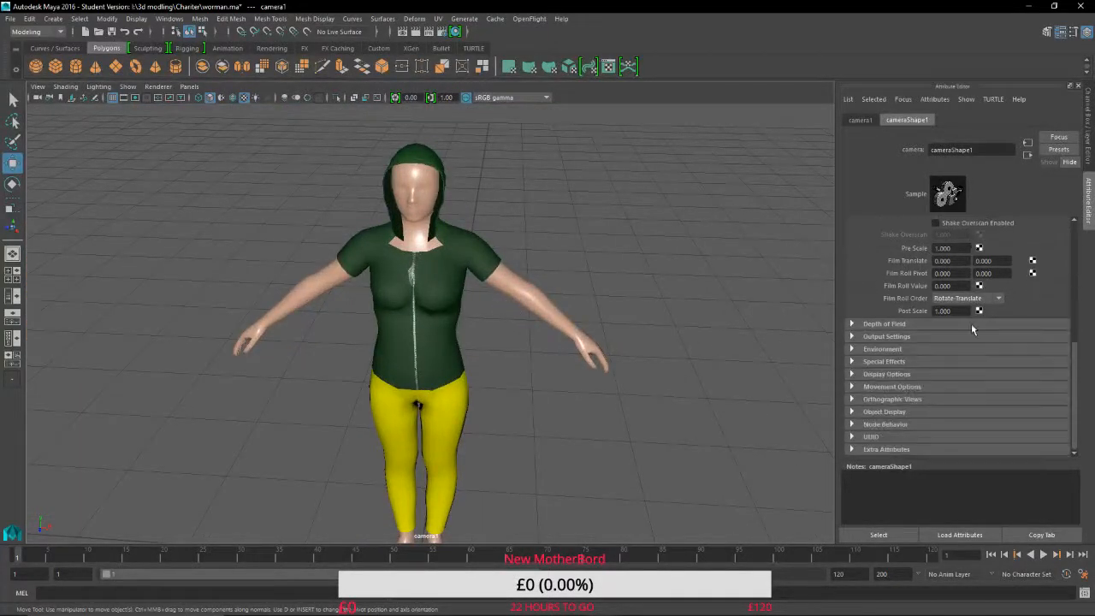
Try far clip plane values of 1000000, 1000 and 100000 on camera1, checking the clothing at different distances.
{"action": "scroll", "coordinate": [972, 330], "scroll_direction": "up", "scroll_amount": 5}
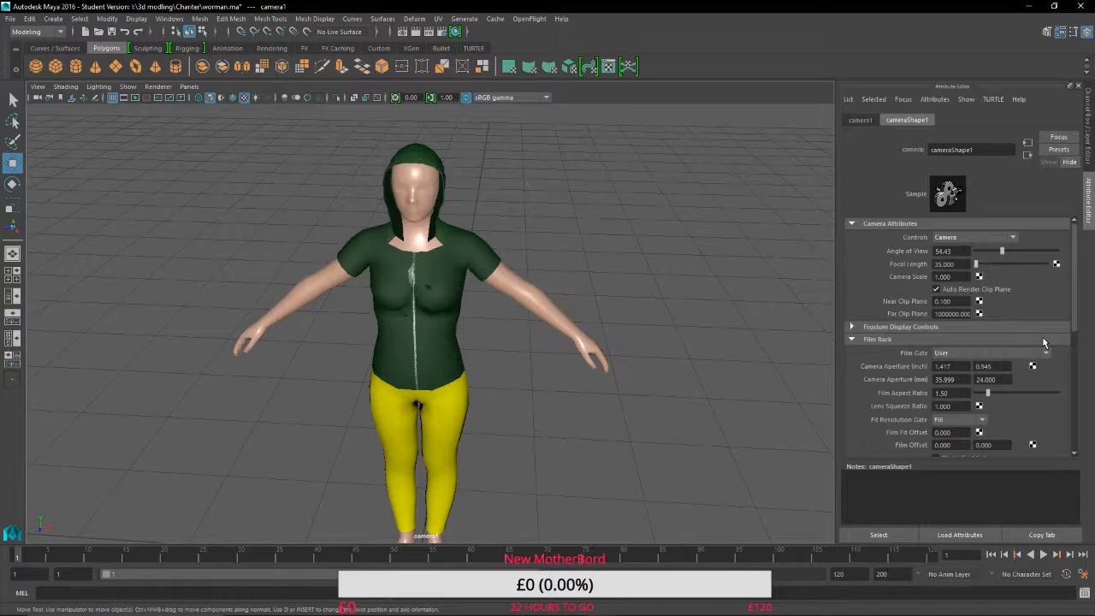
{"action": "scroll", "coordinate": [377, 294], "scroll_direction": "up", "scroll_amount": 3}
{"action": "scroll", "coordinate": [435, 285], "scroll_direction": "down", "scroll_amount": 10}
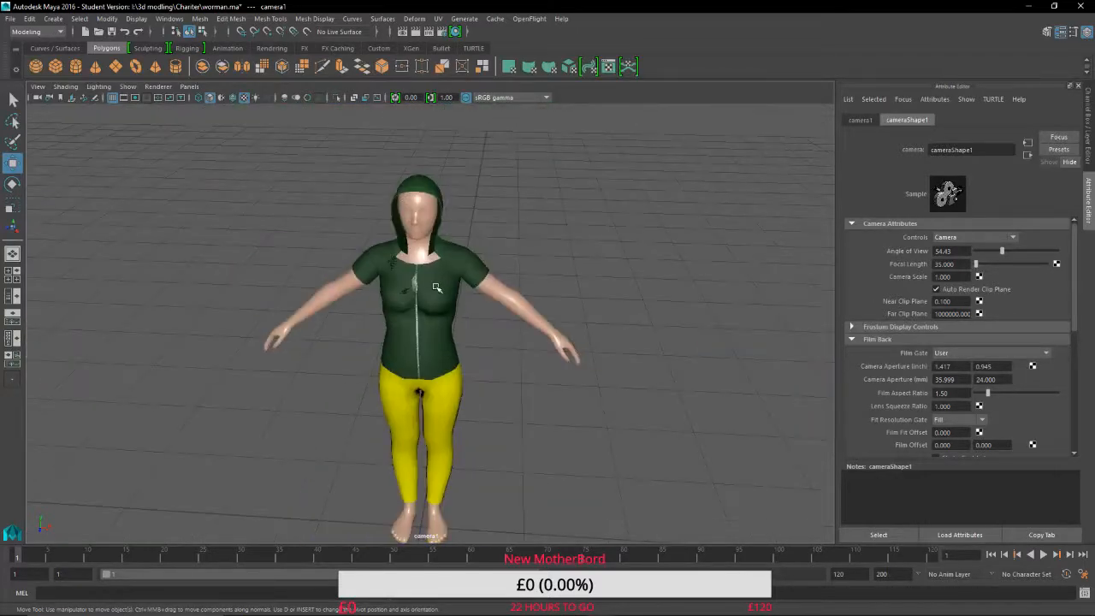
{"action": "scroll", "coordinate": [435, 286], "scroll_direction": "up", "scroll_amount": 8}
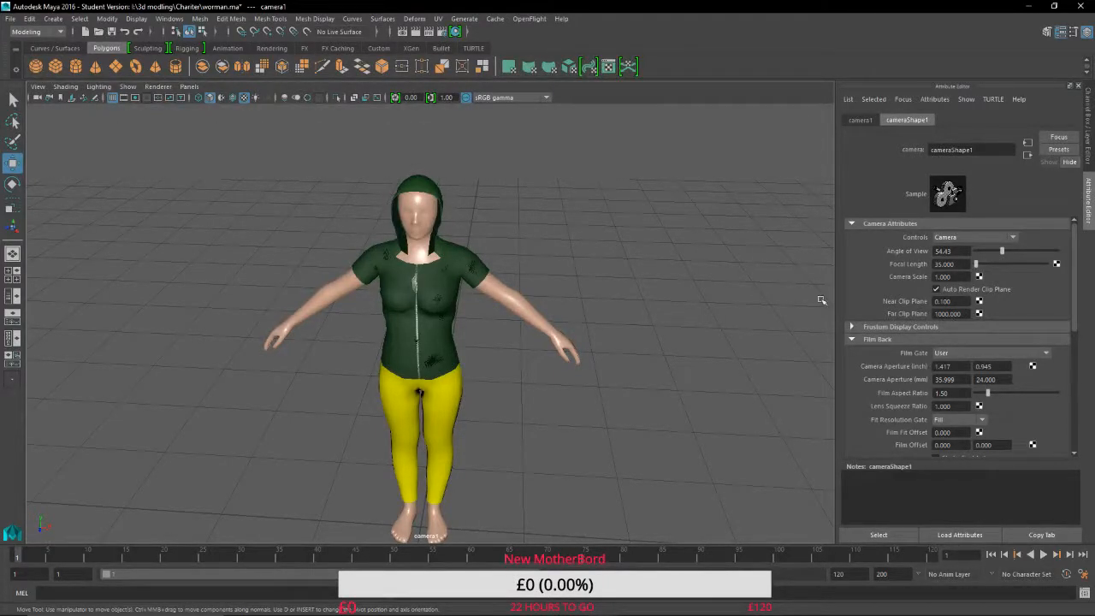
{"action": "scroll", "coordinate": [500, 334], "scroll_direction": "down", "scroll_amount": 10}
{"action": "scroll", "coordinate": [500, 333], "scroll_direction": "up", "scroll_amount": 6}
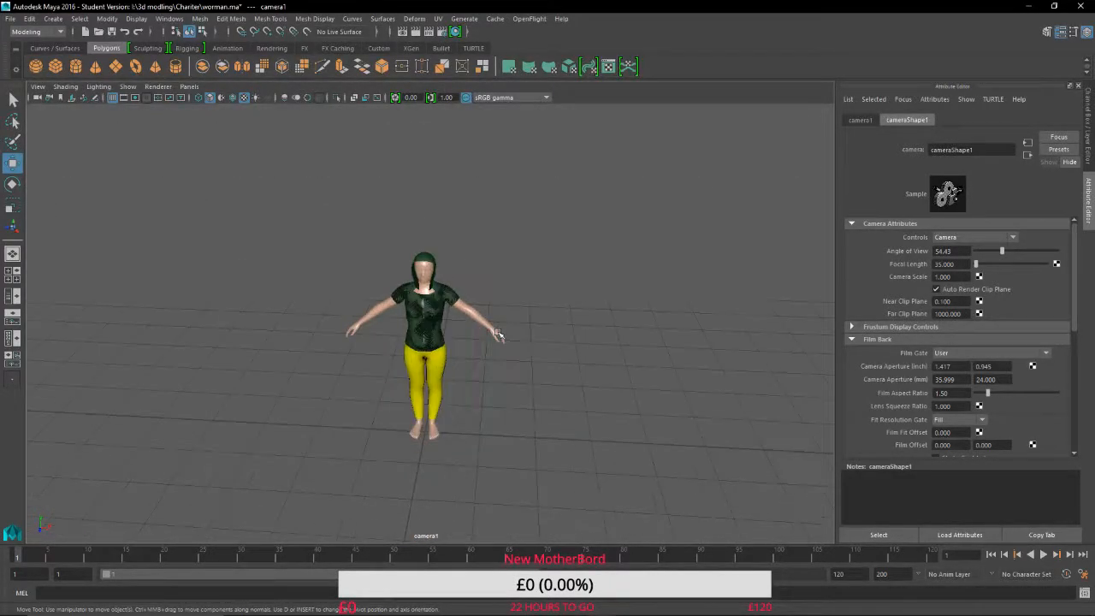
{"action": "scroll", "coordinate": [499, 334], "scroll_direction": "up", "scroll_amount": 4}
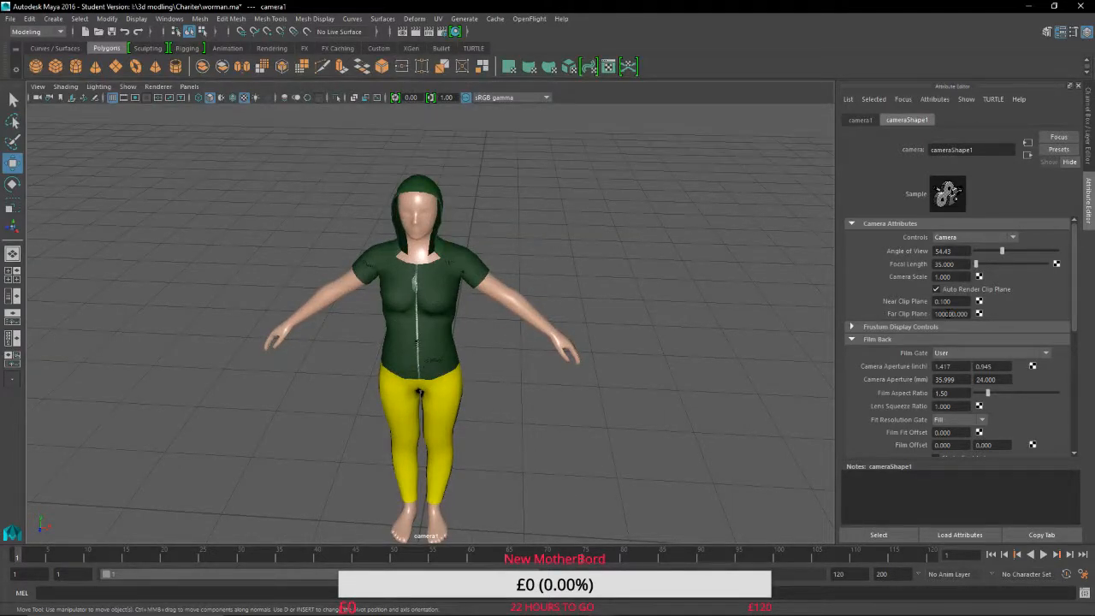
{"action": "scroll", "coordinate": [645, 276], "scroll_direction": "down", "scroll_amount": 6}
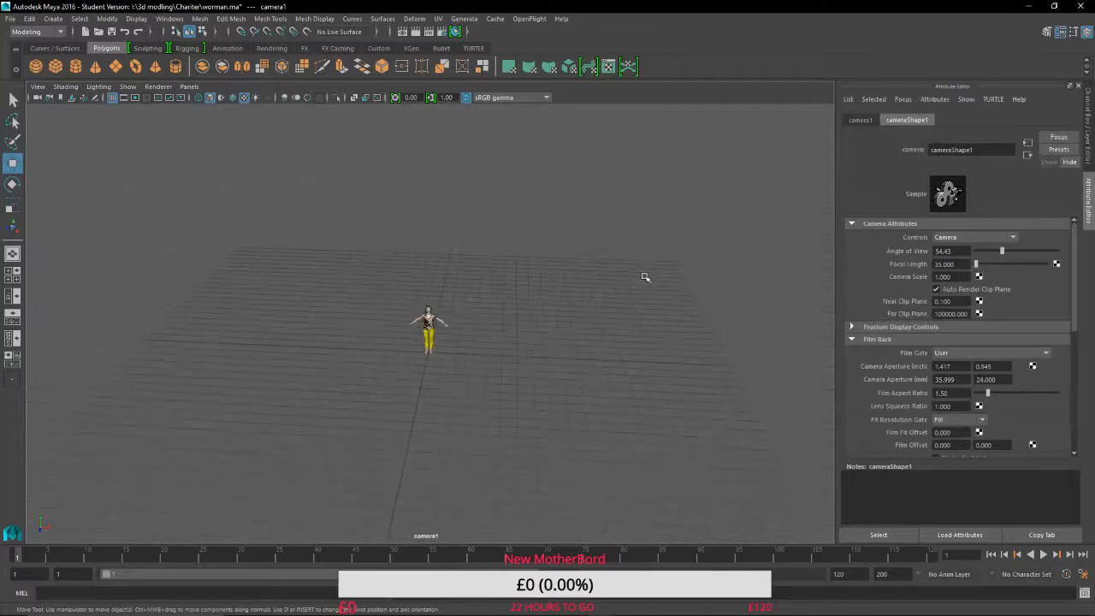
Set camera1's far clip plane to 10000000, deselect the camera, and check the clothing from the front and back.
{"action": "scroll", "coordinate": [645, 276], "scroll_direction": "up", "scroll_amount": 8}
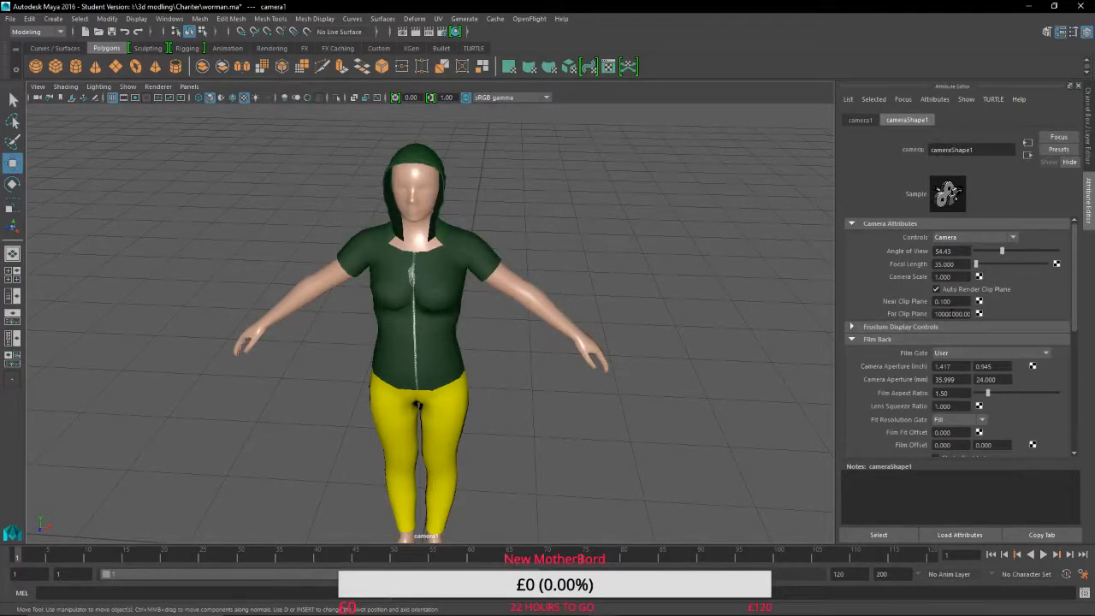
{"action": "scroll", "coordinate": [516, 427], "scroll_direction": "down", "scroll_amount": 5}
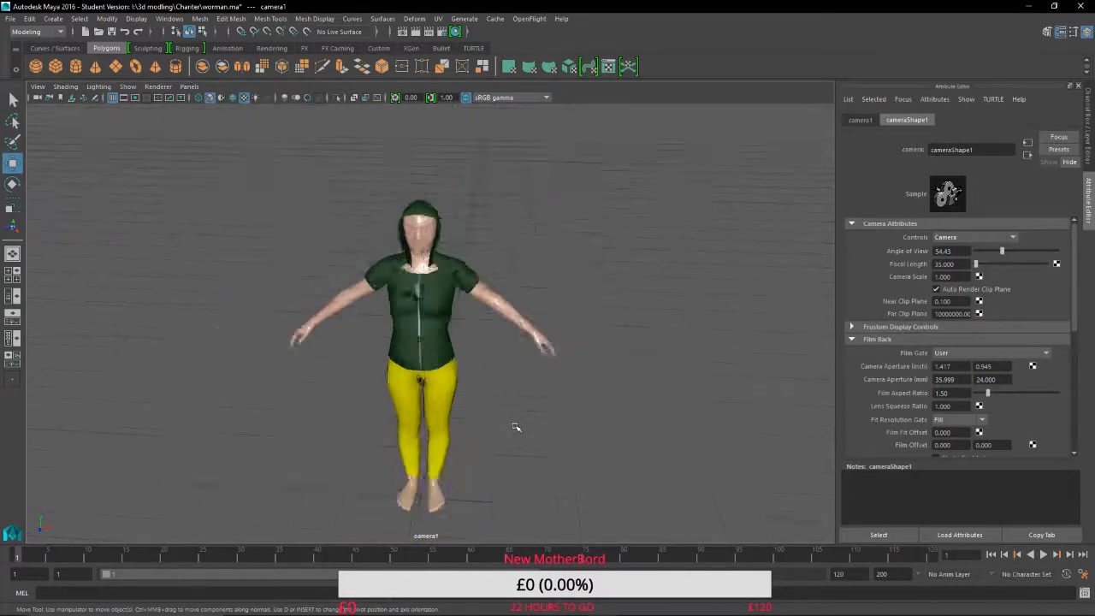
{"action": "scroll", "coordinate": [516, 425], "scroll_direction": "up", "scroll_amount": 6}
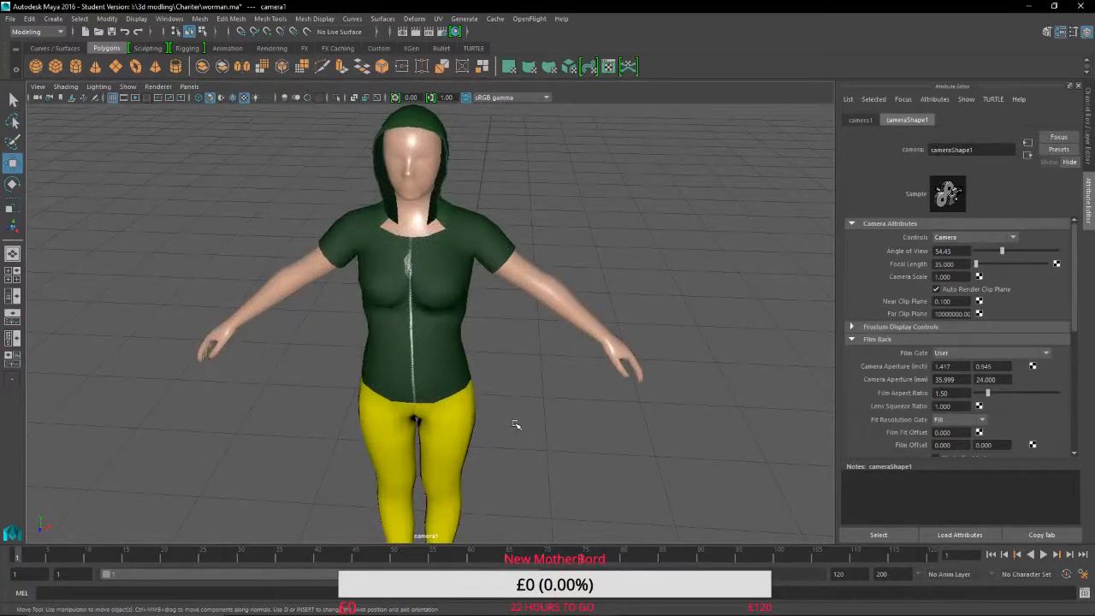
{"action": "left_click", "coordinate": [533, 373]}
{"action": "left_click_drag", "start_coordinate": [533, 374], "coordinate": [798, 369], "text": "alt"}
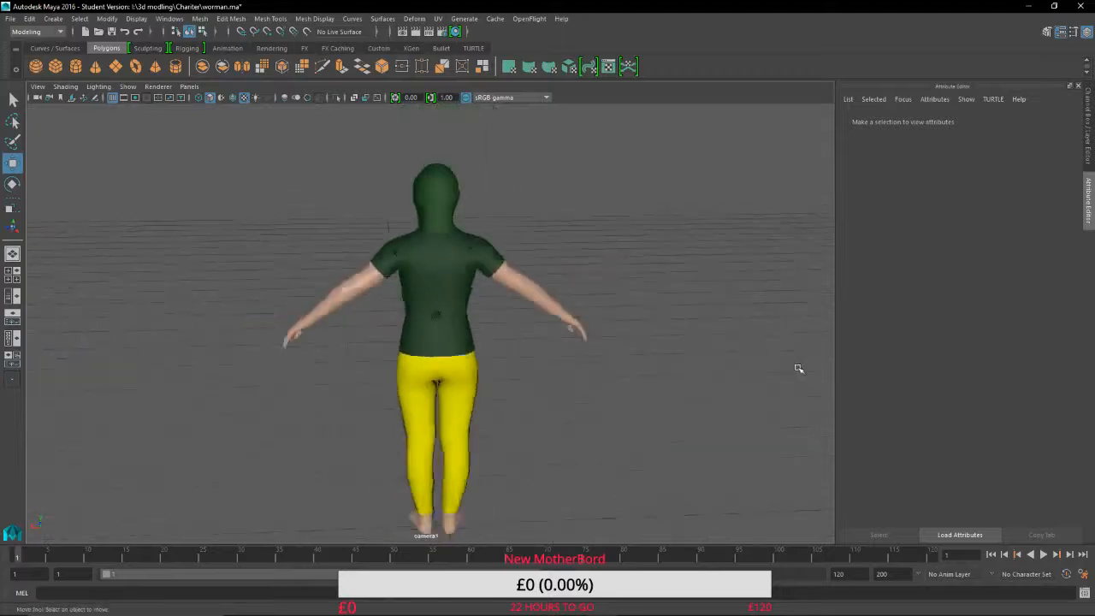
{"action": "scroll", "coordinate": [799, 369], "scroll_direction": "down", "scroll_amount": 5}
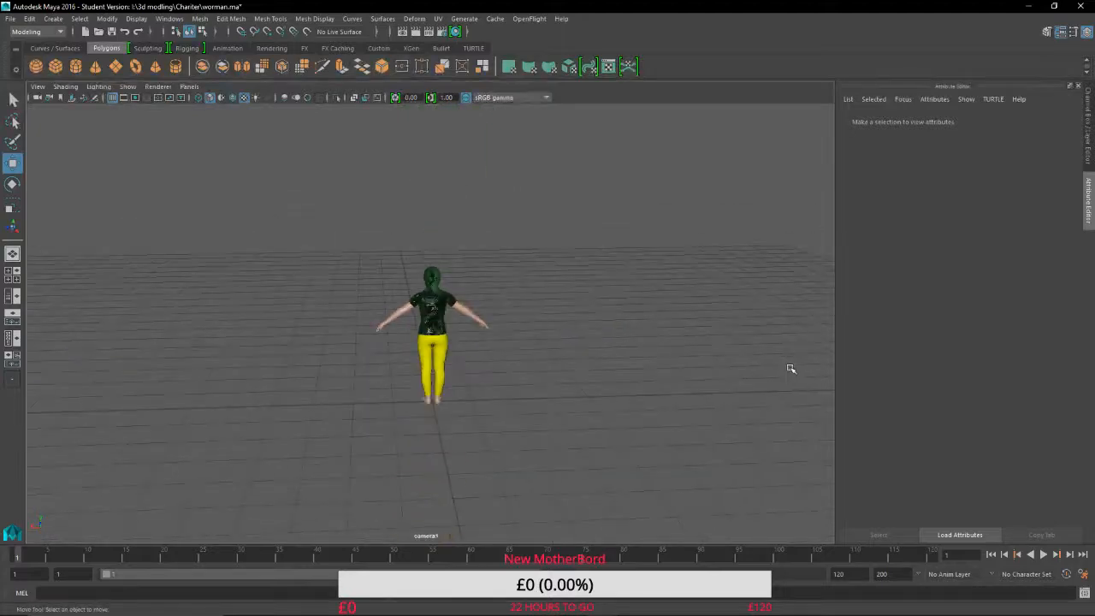
Render the character's back view with Maya Software and with Maya Hardware 2.0, examining the clothing in each render.
{"action": "left_click", "coordinate": [436, 78]}
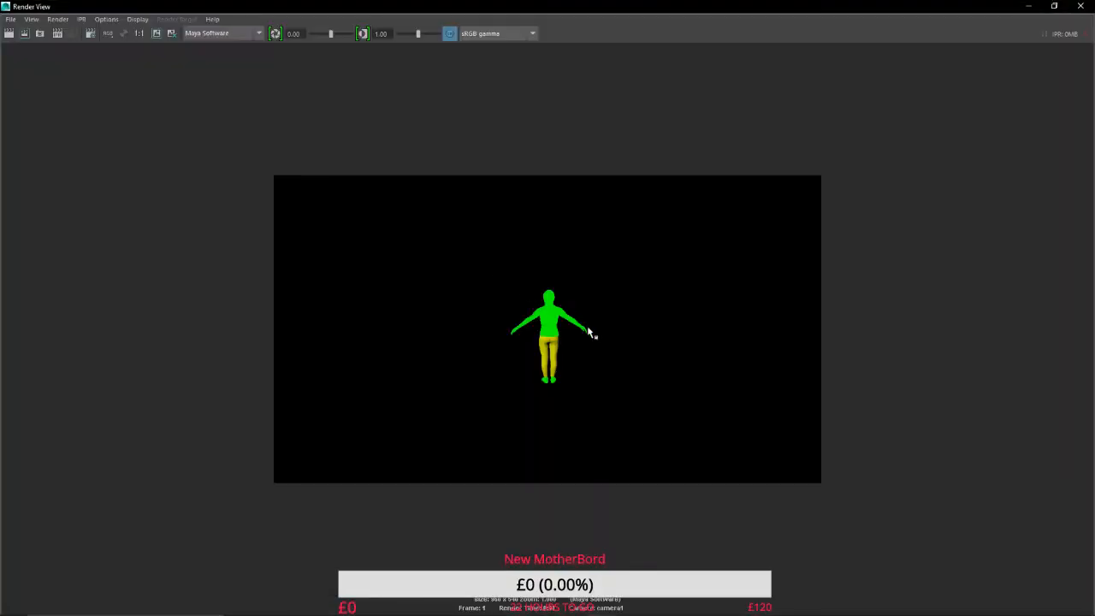
{"action": "scroll", "coordinate": [591, 333], "scroll_direction": "up", "scroll_amount": 6}
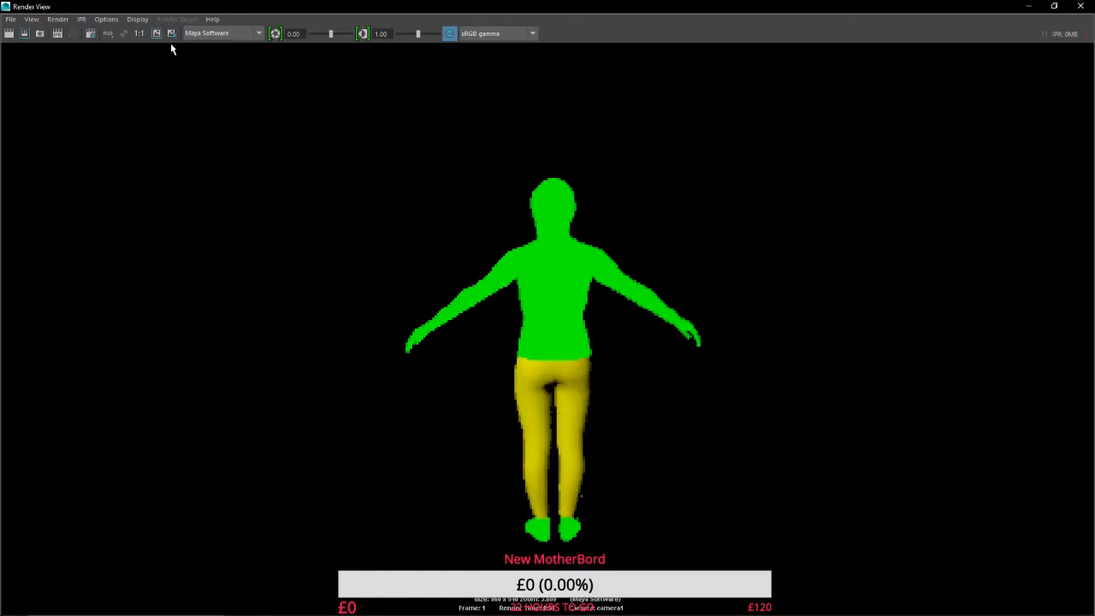
{"action": "left_click", "coordinate": [218, 32]}
{"action": "left_click", "coordinate": [211, 74]}
{"action": "left_click", "coordinate": [9, 34]}
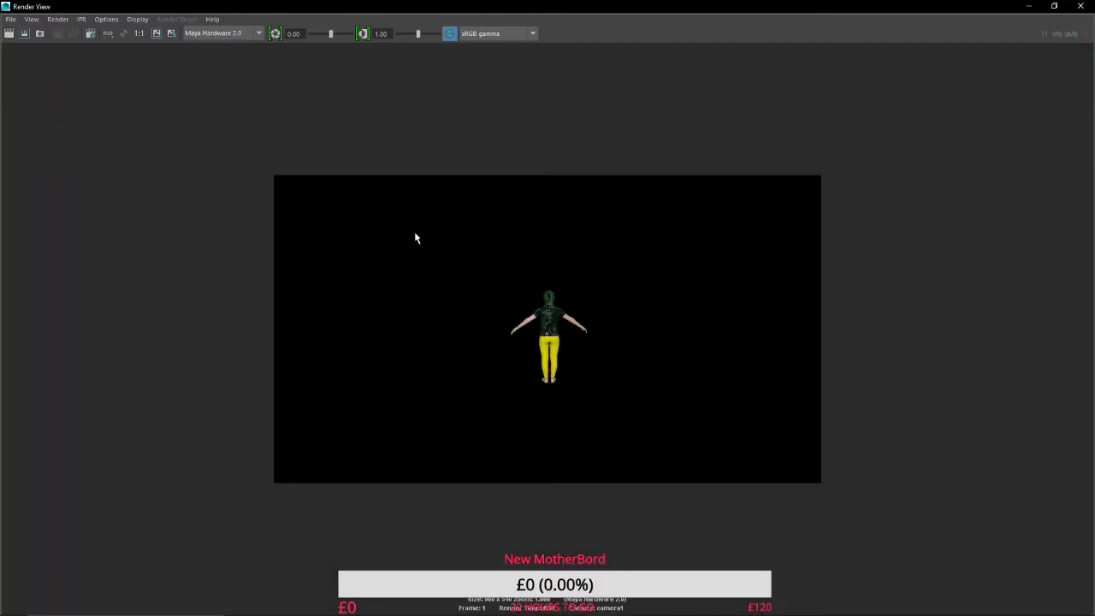
{"action": "scroll", "coordinate": [577, 323], "scroll_direction": "up", "scroll_amount": 6}
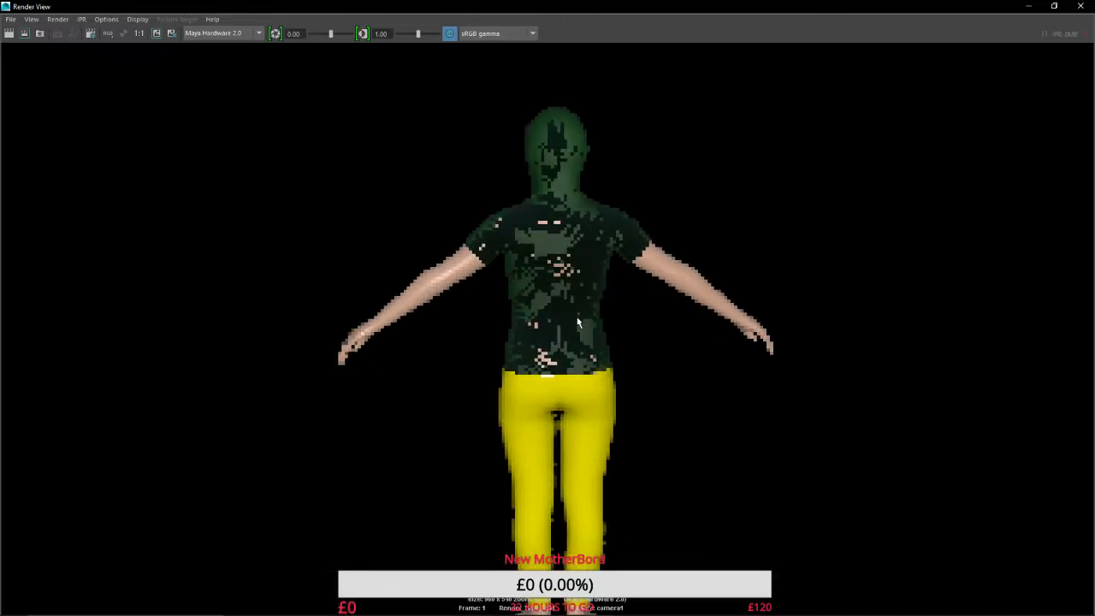
{"action": "scroll", "coordinate": [577, 323], "scroll_direction": "down", "scroll_amount": 1}
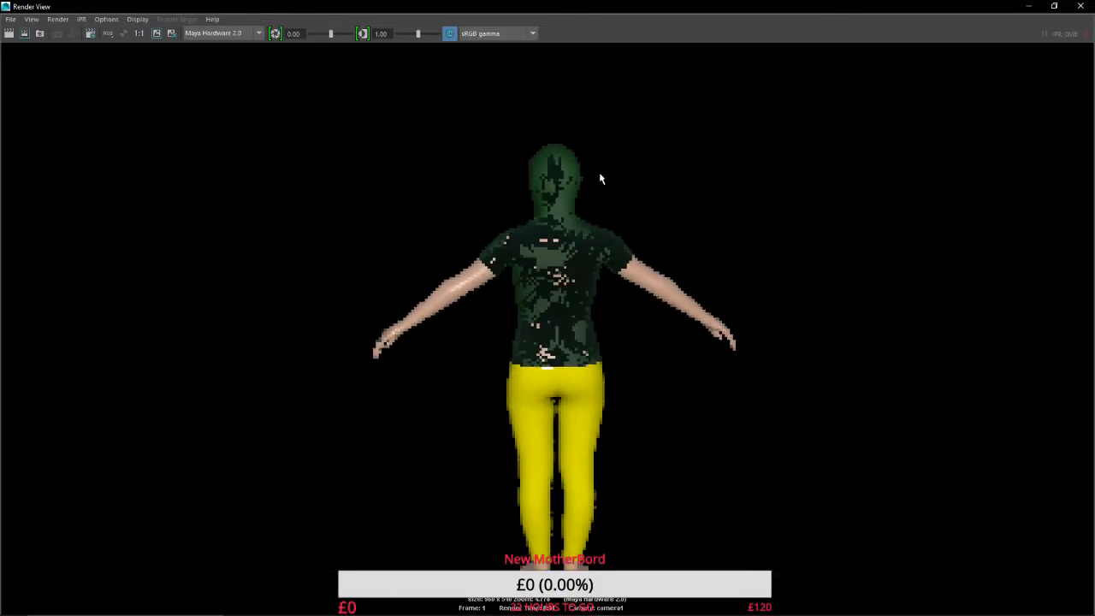
Render the same view with Maya Hardware and with Maya Vector for comparison.
{"action": "left_click", "coordinate": [213, 33]}
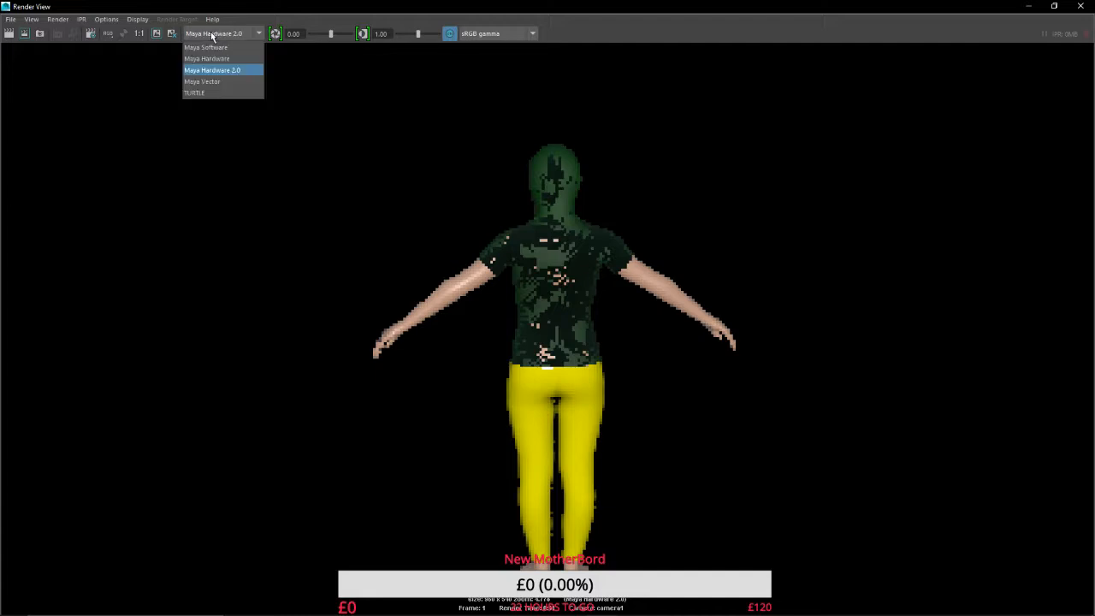
{"action": "left_click", "coordinate": [212, 59]}
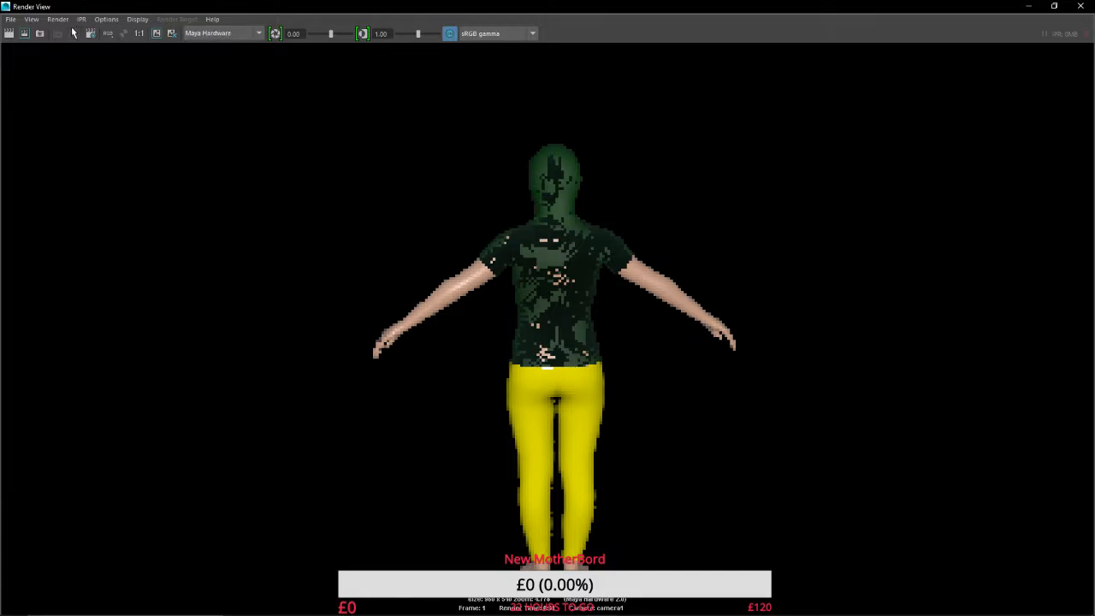
{"action": "left_click", "coordinate": [8, 33]}
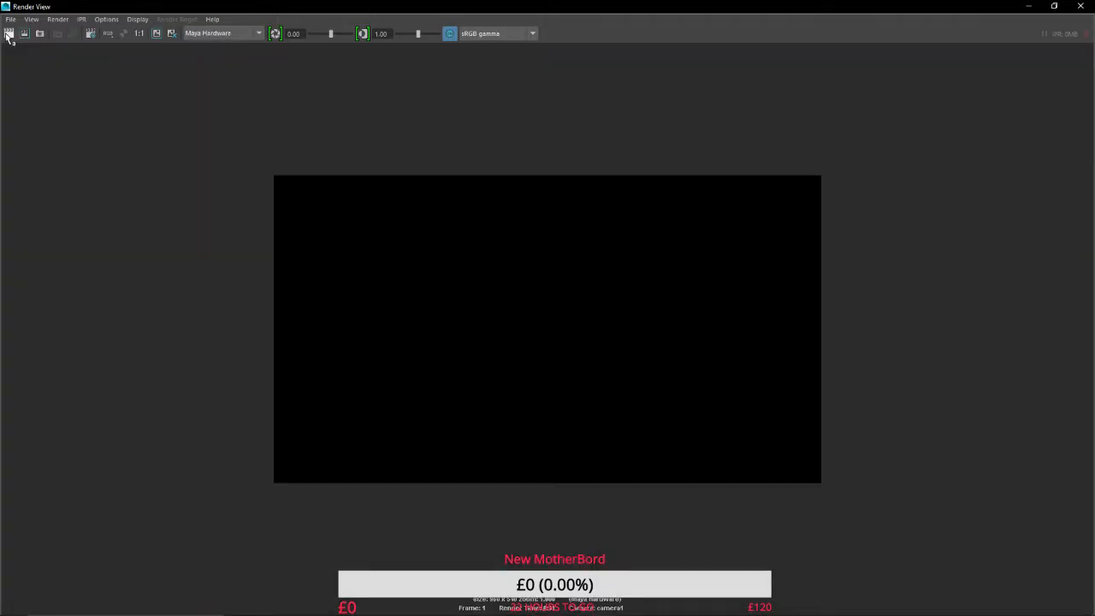
{"action": "left_click", "coordinate": [210, 34]}
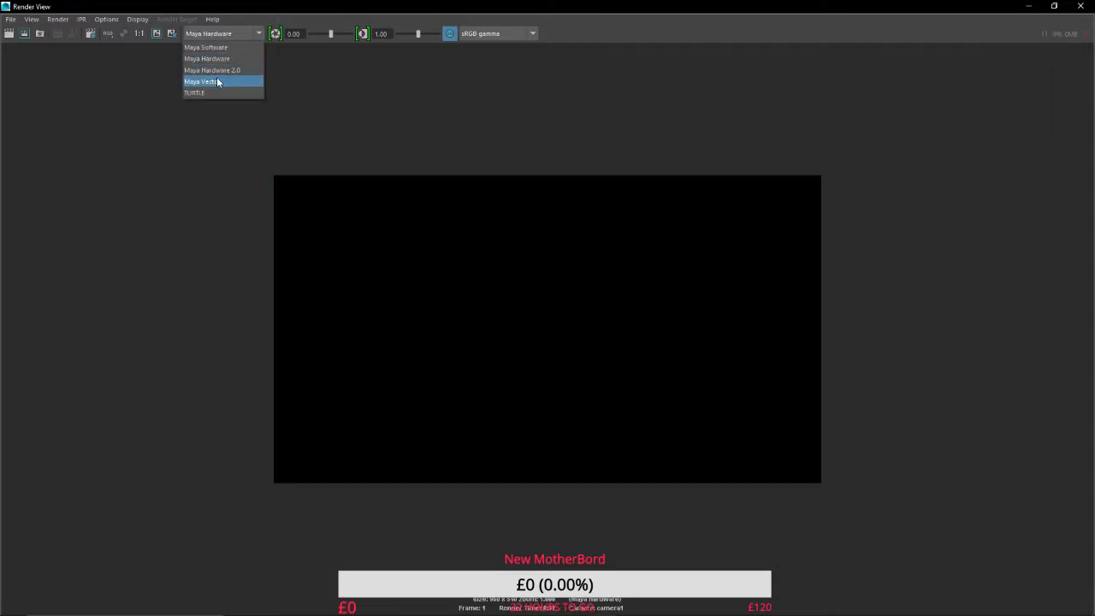
{"action": "left_click", "coordinate": [217, 82]}
{"action": "left_click", "coordinate": [8, 33]}
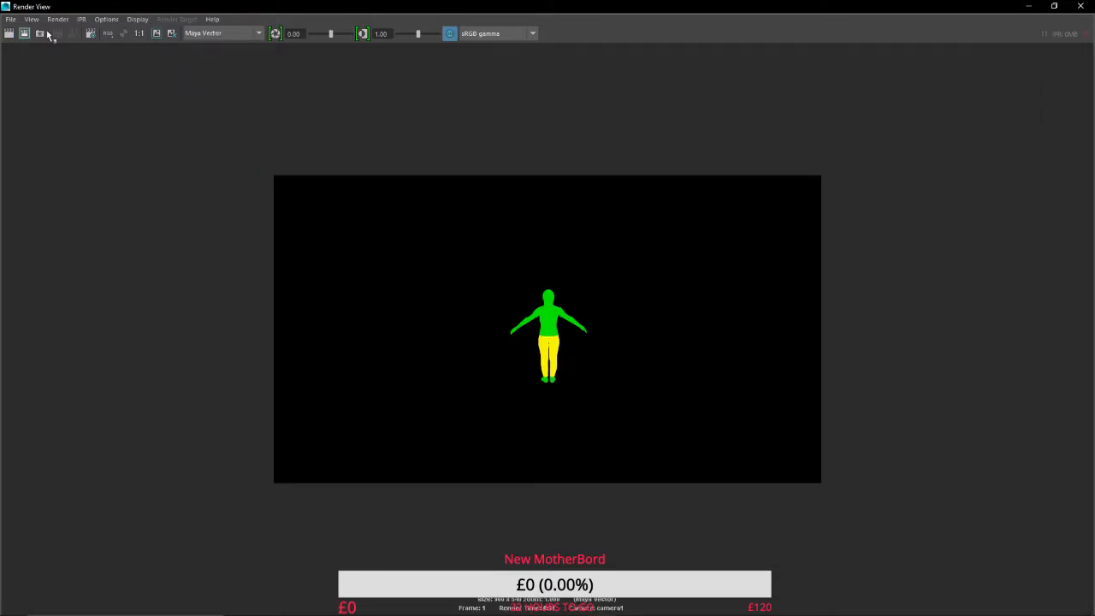
Switch the renderer back to Maya Hardware 2.0, render again, examine the shirt closely, and close the render window.
{"action": "left_click", "coordinate": [222, 33]}
{"action": "left_click", "coordinate": [220, 76]}
{"action": "left_click", "coordinate": [9, 33]}
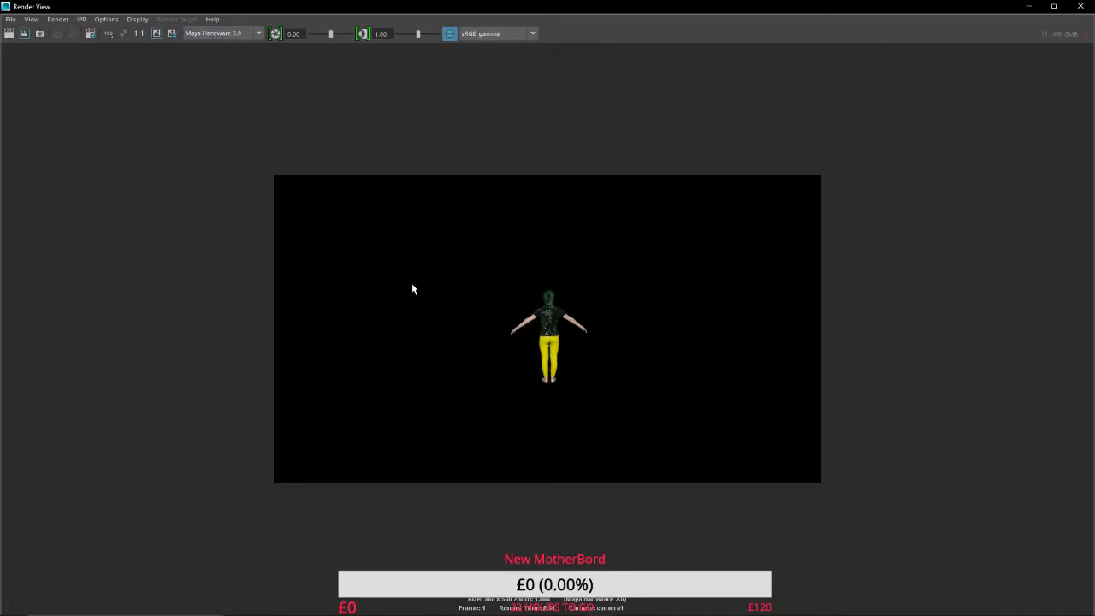
{"action": "scroll", "coordinate": [550, 313], "scroll_direction": "up", "scroll_amount": 4}
{"action": "scroll", "coordinate": [550, 313], "scroll_direction": "up", "scroll_amount": 3}
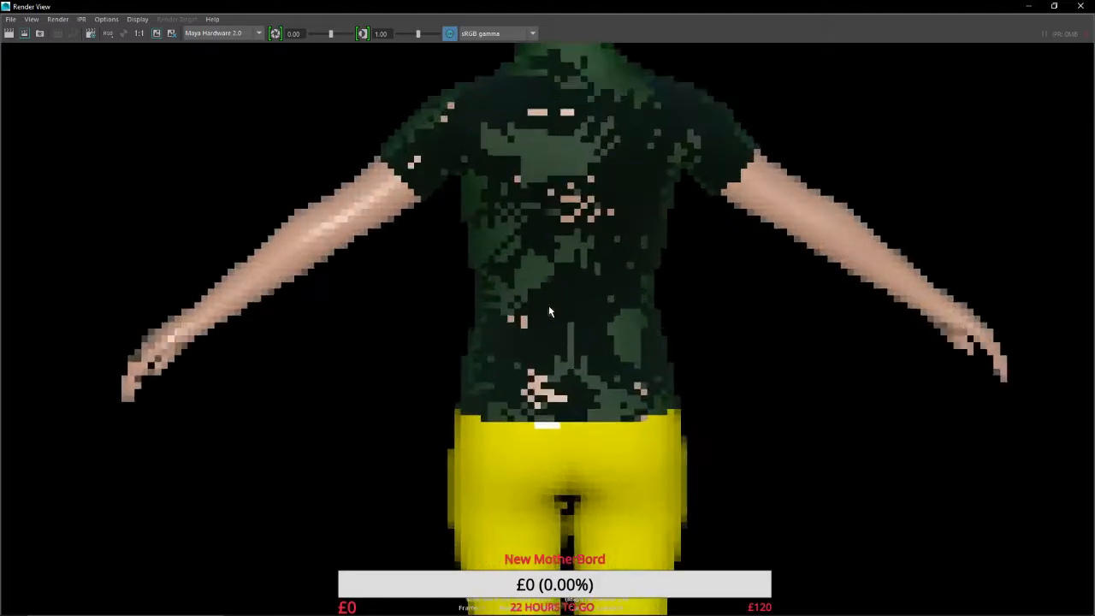
{"action": "left_click", "coordinate": [1081, 6]}
Inspect the character from the back, front and above, including the feet against the grid.
{"action": "scroll", "coordinate": [508, 311], "scroll_direction": "up", "scroll_amount": 8}
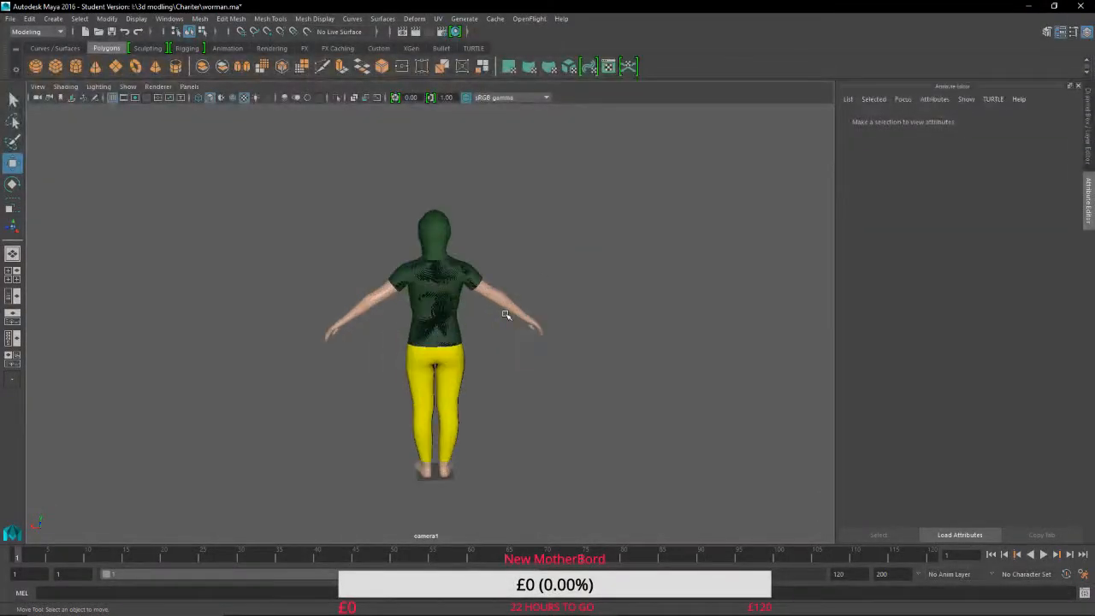
{"action": "left_click_drag", "start_coordinate": [505, 315], "coordinate": [714, 351], "text": "alt"}
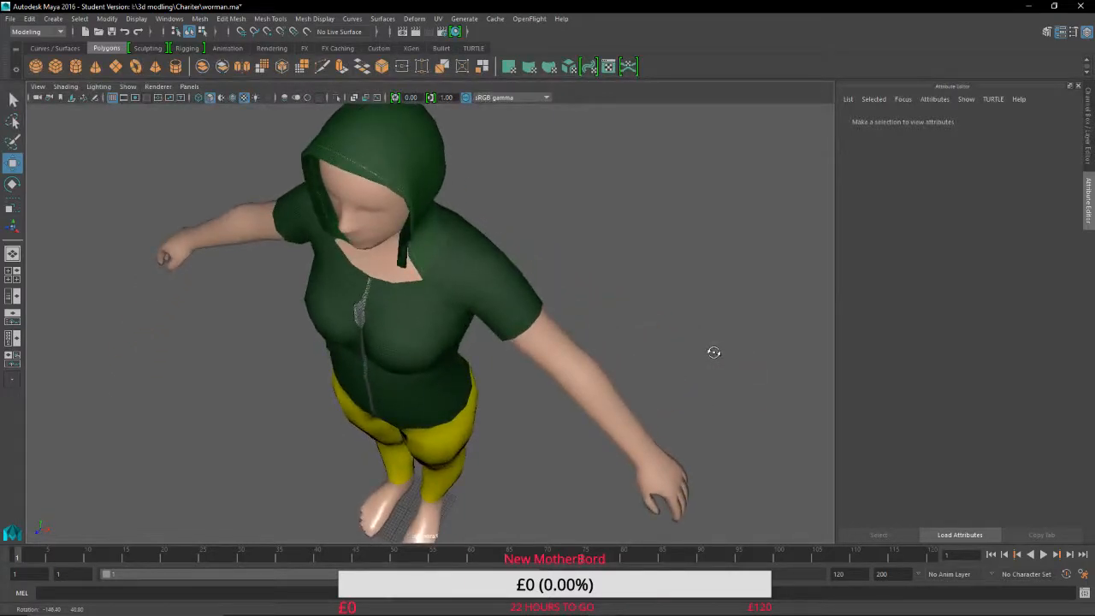
{"action": "scroll", "coordinate": [673, 331], "scroll_direction": "down", "scroll_amount": 5}
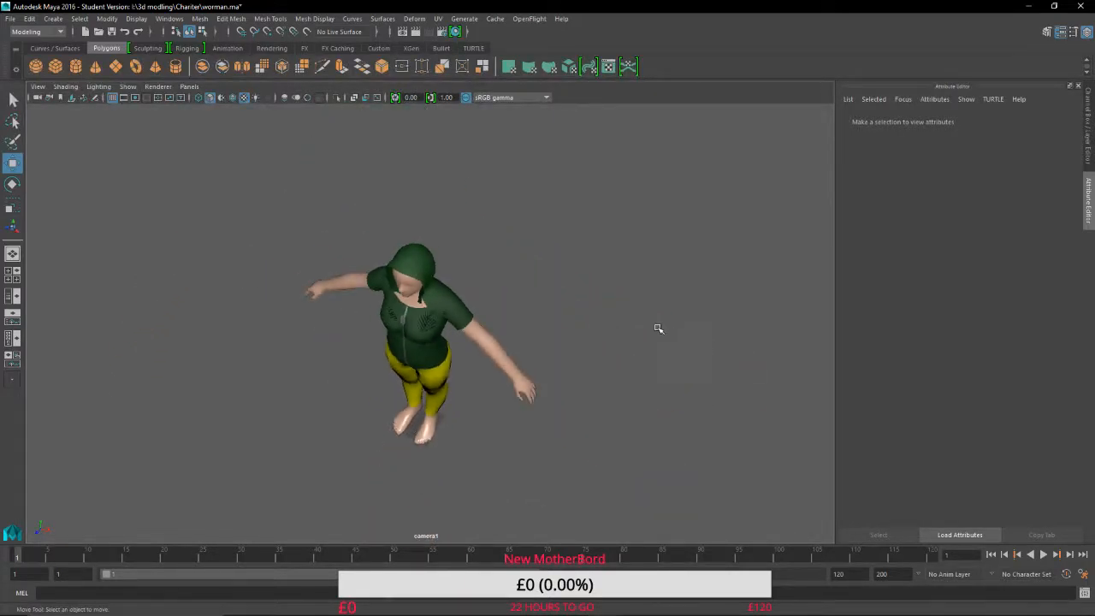
{"action": "middle_click_drag", "start_coordinate": [351, 460], "coordinate": [424, 304], "text": "alt"}
{"action": "scroll", "coordinate": [478, 299], "scroll_direction": "up", "scroll_amount": 6}
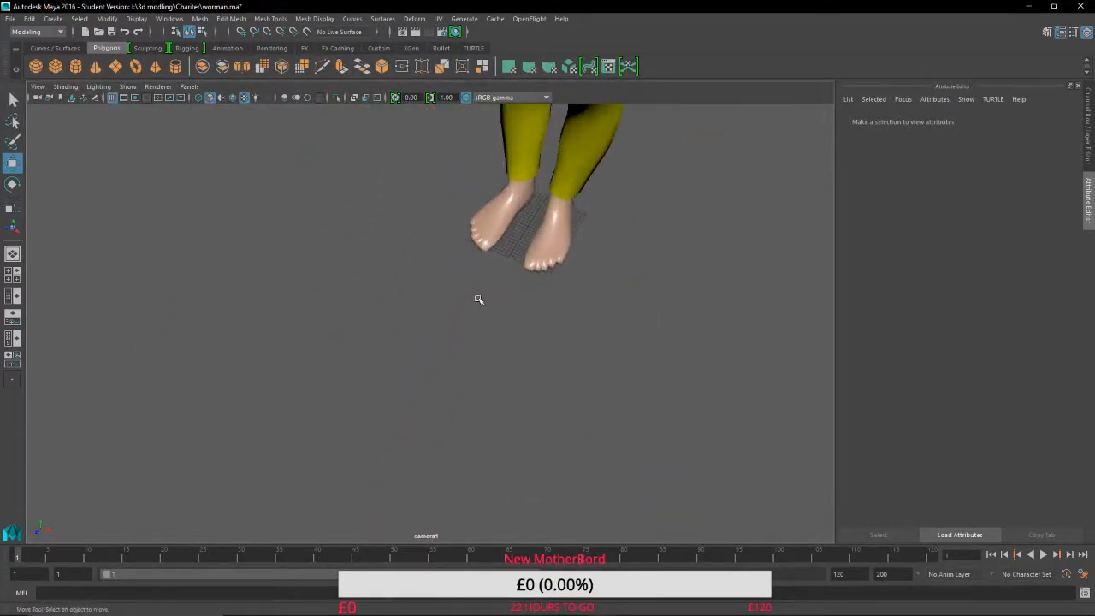
{"action": "scroll", "coordinate": [478, 300], "scroll_direction": "down", "scroll_amount": 7}
Select all of the character's body and clothing meshes and try scaling them uniformly.
{"action": "left_click_drag", "start_coordinate": [511, 141], "coordinate": [395, 335]}
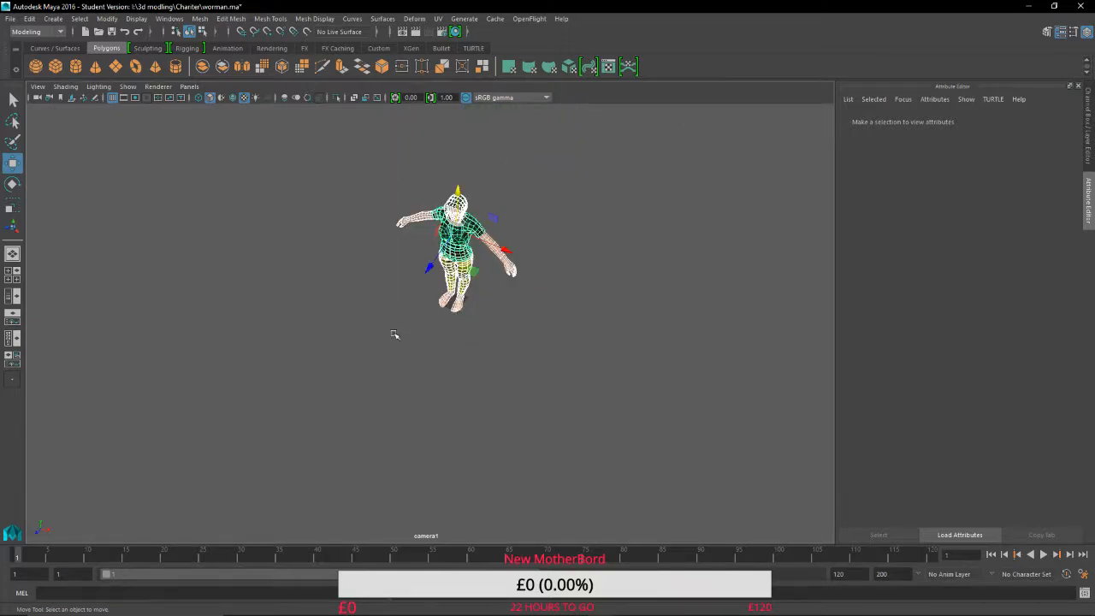
{"action": "scroll", "coordinate": [394, 334], "scroll_direction": "up", "scroll_amount": 3}
{"action": "scroll", "coordinate": [394, 335], "scroll_direction": "up", "scroll_amount": 2}
{"action": "middle_click_drag", "start_coordinate": [394, 334], "coordinate": [347, 391], "text": "alt"}
{"action": "left_click_drag", "start_coordinate": [348, 391], "coordinate": [408, 341], "text": "alt"}
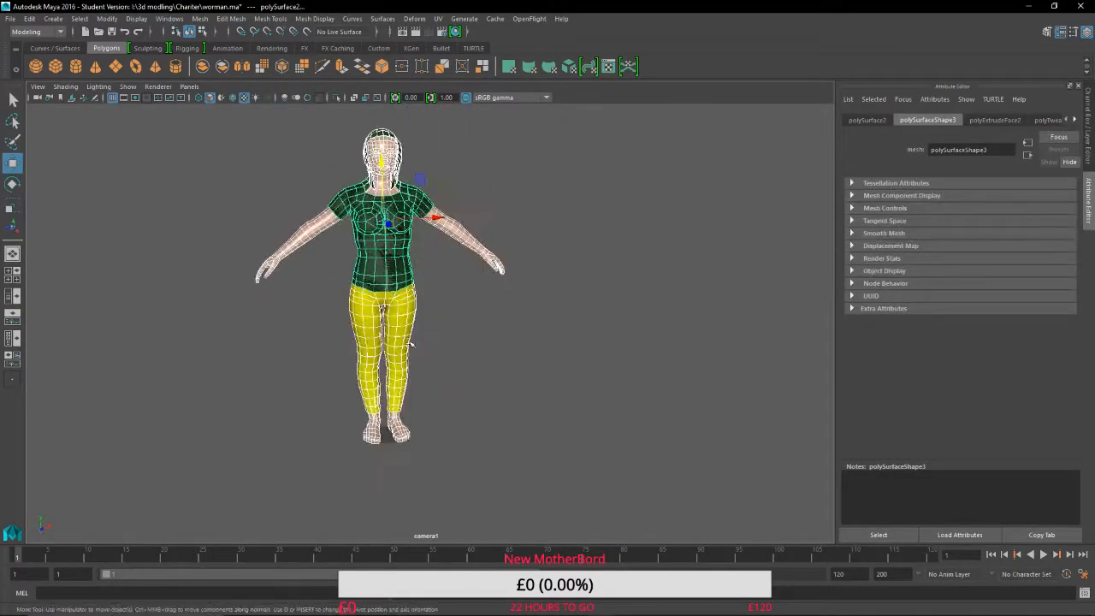
{"action": "left_click", "coordinate": [11, 205]}
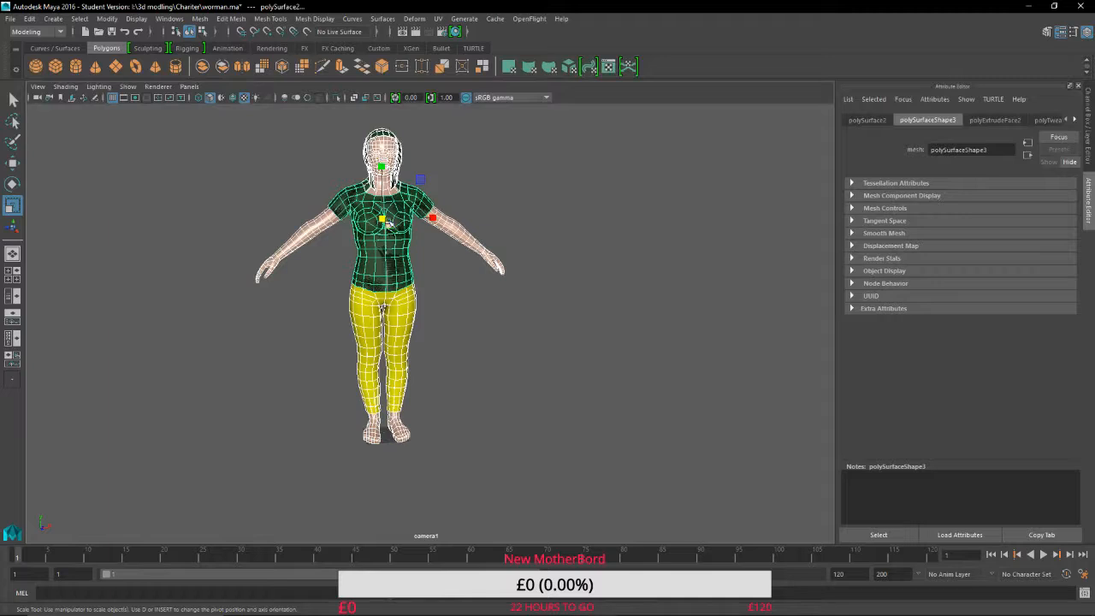
{"action": "left_click_drag", "start_coordinate": [385, 221], "coordinate": [387, 311]}
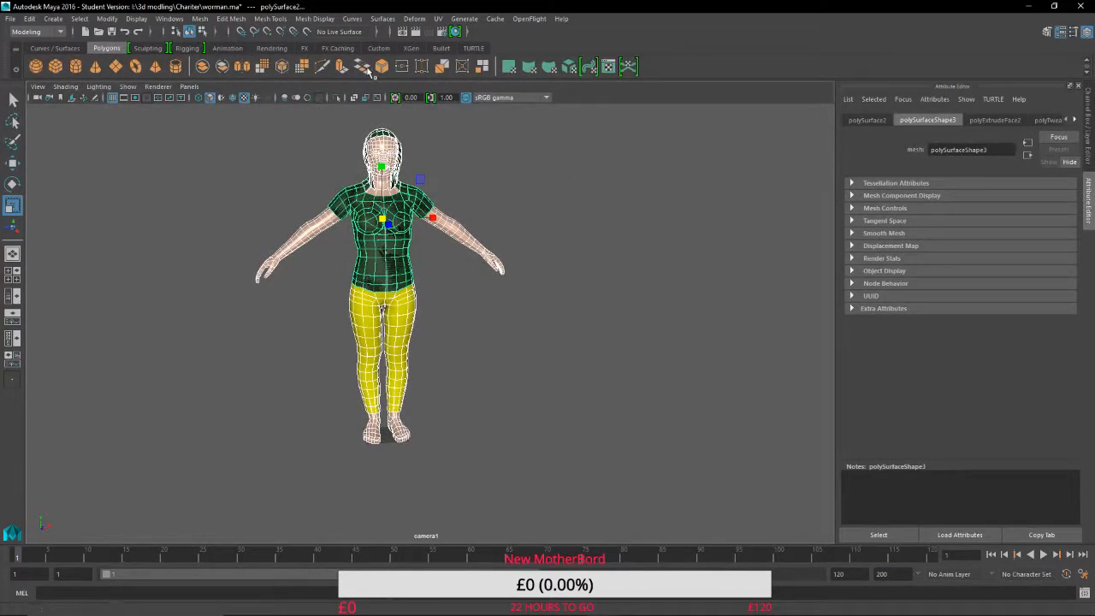
Combine the selected body and clothing meshes into one object, scale it uniformly to 0.03, and deselect it.
{"action": "left_click", "coordinate": [199, 19]}
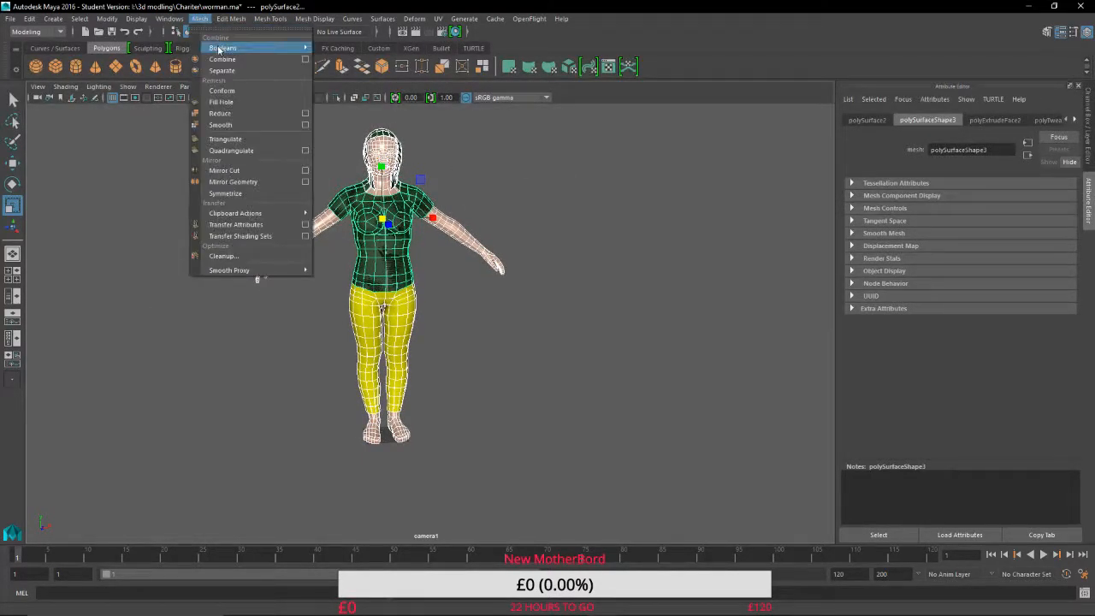
{"action": "left_click", "coordinate": [221, 59]}
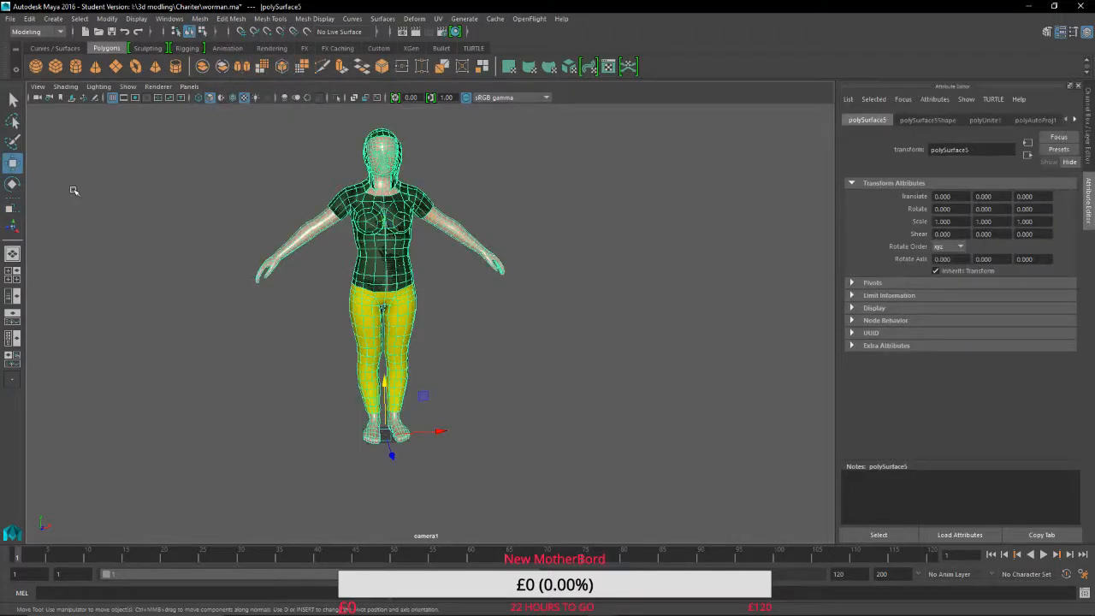
{"action": "key", "text": "r"}
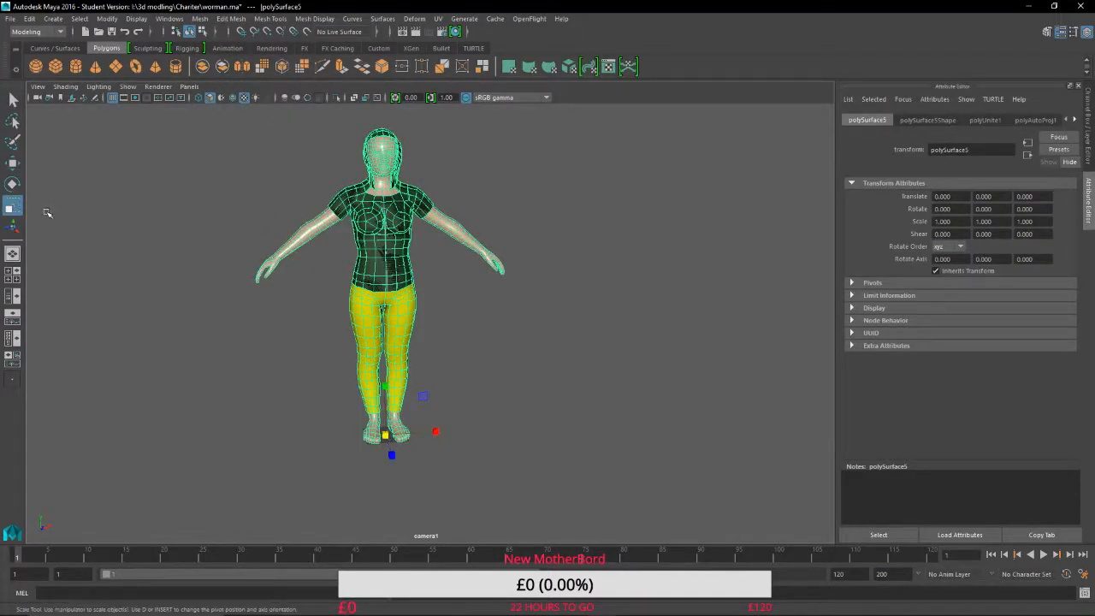
{"action": "left_click_drag", "start_coordinate": [386, 434], "coordinate": [75, 579]}
{"action": "right_click_drag", "start_coordinate": [269, 530], "coordinate": [349, 456], "text": "alt"}
{"action": "middle_click_drag", "start_coordinate": [349, 456], "coordinate": [420, 134], "text": "alt"}
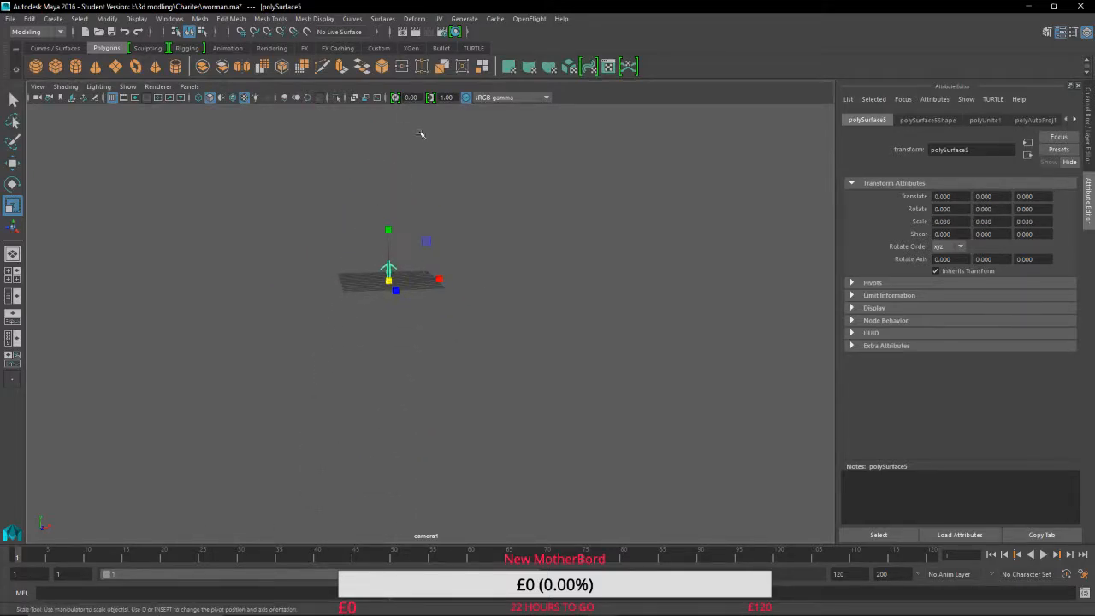
{"action": "scroll", "coordinate": [362, 288], "scroll_direction": "up", "scroll_amount": 7}
{"action": "middle_click_drag", "start_coordinate": [448, 384], "coordinate": [505, 456], "text": "alt"}
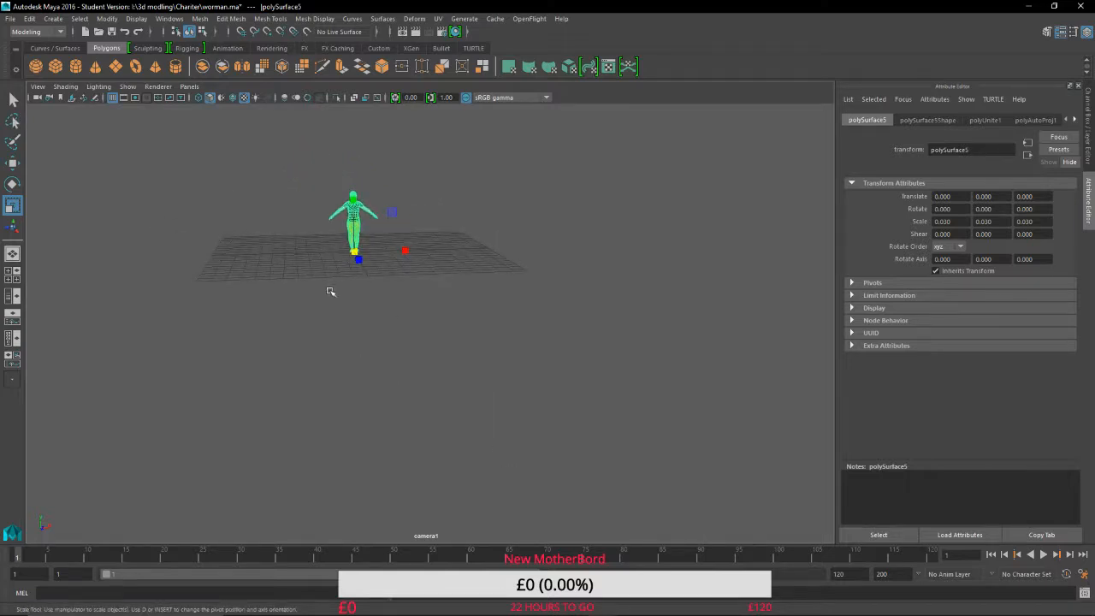
{"action": "left_click", "coordinate": [420, 296]}
Inspect the scaled-down character against the grid from near and far.
{"action": "scroll", "coordinate": [411, 285], "scroll_direction": "up", "scroll_amount": 4}
{"action": "left_click_drag", "start_coordinate": [402, 282], "coordinate": [364, 264], "text": "alt"}
{"action": "scroll", "coordinate": [365, 264], "scroll_direction": "down", "scroll_amount": 3}
{"action": "scroll", "coordinate": [364, 264], "scroll_direction": "down", "scroll_amount": 8}
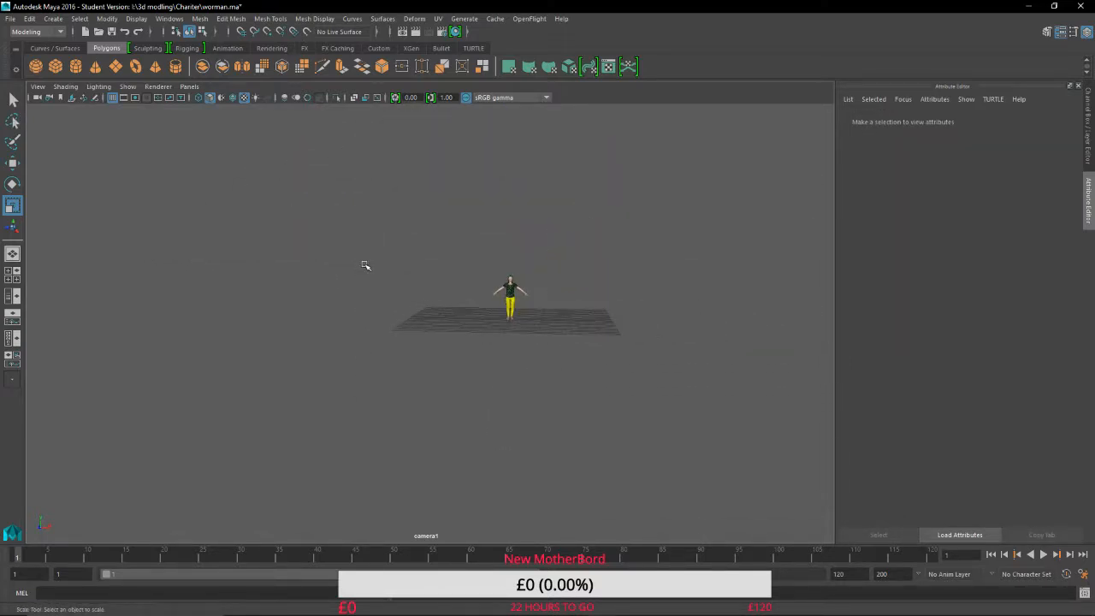
{"action": "scroll", "coordinate": [501, 337], "scroll_direction": "up", "scroll_amount": 8}
{"action": "scroll", "coordinate": [498, 330], "scroll_direction": "up", "scroll_amount": 1}
{"action": "middle_click_drag", "start_coordinate": [499, 330], "coordinate": [208, 333], "text": "alt"}
{"action": "left_click_drag", "start_coordinate": [347, 315], "coordinate": [367, 314], "text": "alt"}
{"action": "scroll", "coordinate": [318, 296], "scroll_direction": "up", "scroll_amount": 10}
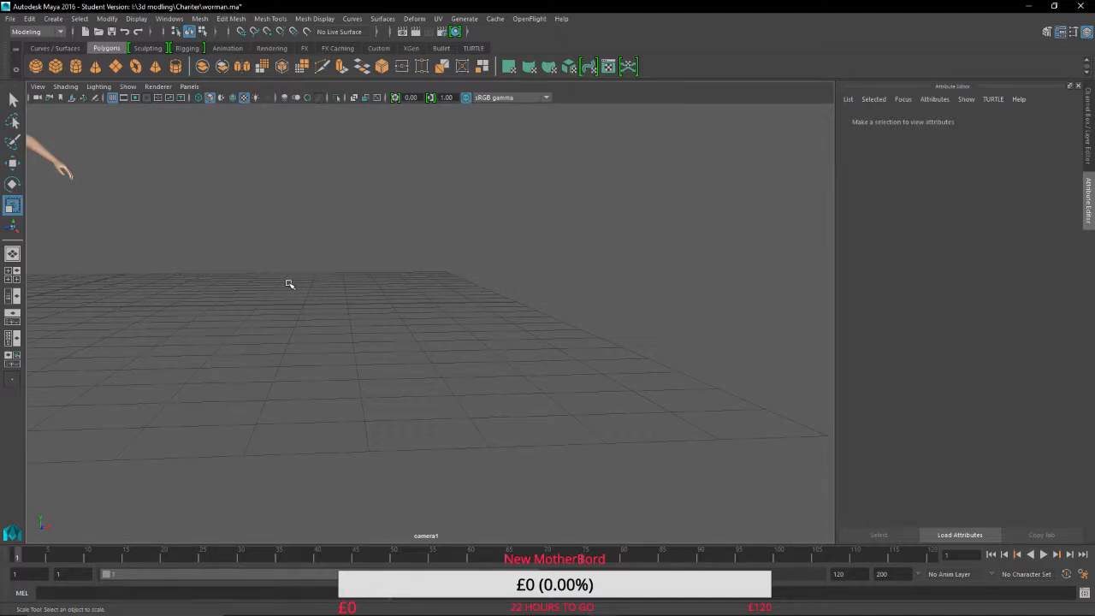
{"action": "middle_click_drag", "start_coordinate": [305, 257], "coordinate": [645, 453], "text": "alt"}
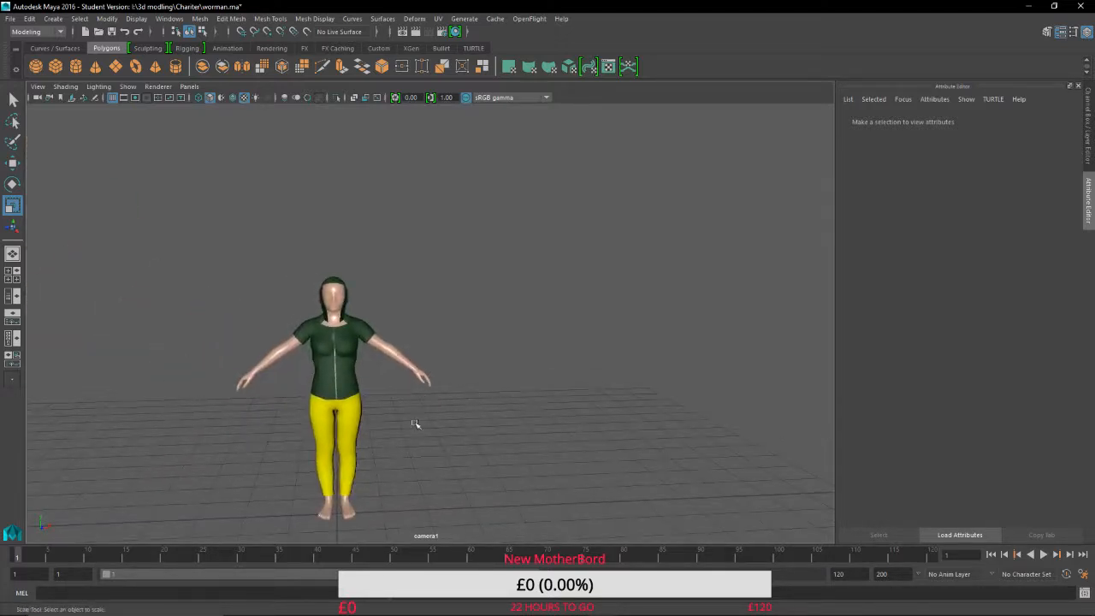
Examine the shirt front, the forearm skin and the head and hood of the scaled-down character up close.
{"action": "middle_click_drag", "start_coordinate": [416, 425], "coordinate": [499, 362], "text": "alt"}
{"action": "scroll", "coordinate": [499, 362], "scroll_direction": "up", "scroll_amount": 3}
{"action": "left_click_drag", "start_coordinate": [491, 365], "coordinate": [462, 364], "text": "alt"}
{"action": "middle_click_drag", "start_coordinate": [462, 364], "coordinate": [355, 406], "text": "alt"}
{"action": "scroll", "coordinate": [518, 386], "scroll_direction": "up", "scroll_amount": 3}
{"action": "scroll", "coordinate": [518, 386], "scroll_direction": "up", "scroll_amount": 3}
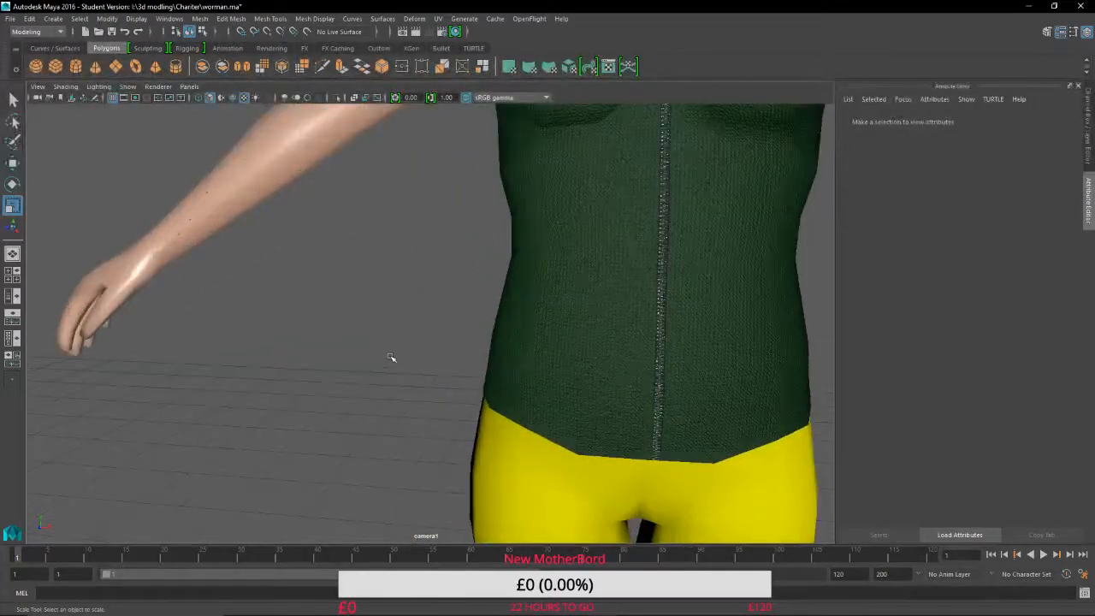
{"action": "middle_click_drag", "start_coordinate": [264, 300], "coordinate": [374, 355], "text": "alt"}
{"action": "scroll", "coordinate": [350, 337], "scroll_direction": "up", "scroll_amount": 6}
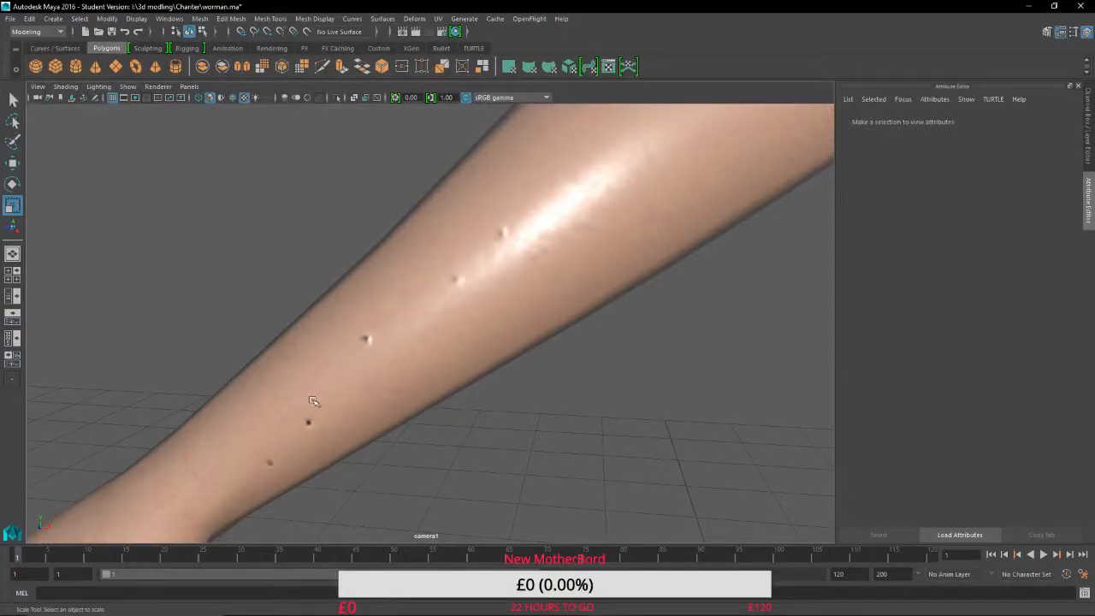
{"action": "scroll", "coordinate": [469, 293], "scroll_direction": "down", "scroll_amount": 10}
{"action": "middle_click_drag", "start_coordinate": [617, 372], "coordinate": [291, 417], "text": "alt"}
{"action": "left_click_drag", "start_coordinate": [368, 313], "coordinate": [374, 366], "text": "alt"}
{"action": "middle_click_drag", "start_coordinate": [406, 269], "coordinate": [460, 391], "text": "alt"}
{"action": "left_click_drag", "start_coordinate": [459, 391], "coordinate": [440, 335], "text": "alt"}
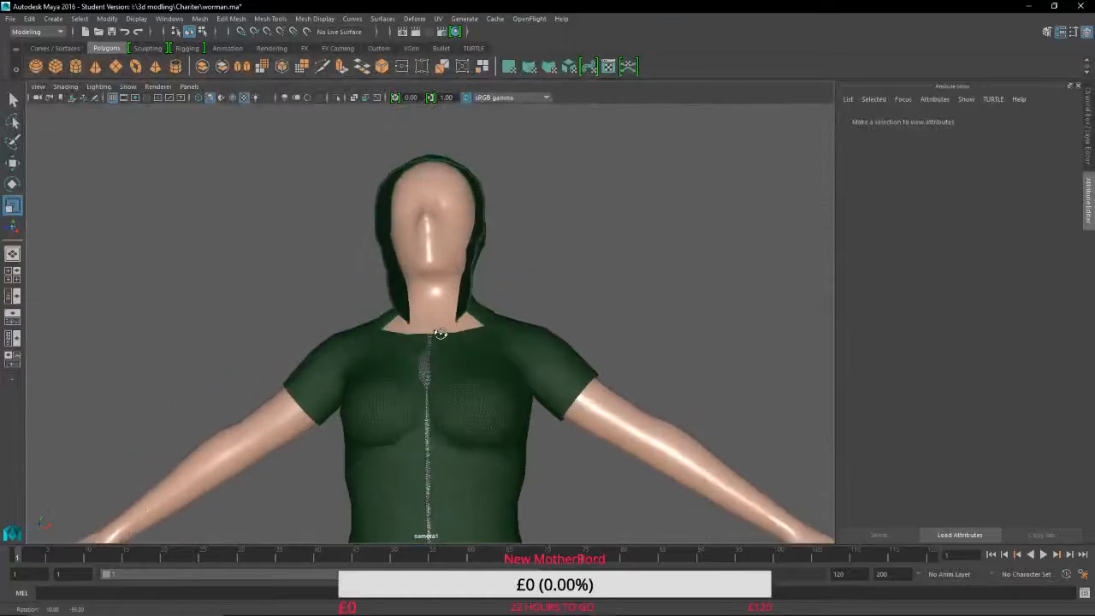
{"action": "scroll", "coordinate": [445, 346], "scroll_direction": "up", "scroll_amount": 1}
{"action": "scroll", "coordinate": [445, 359], "scroll_direction": "down", "scroll_amount": 6}
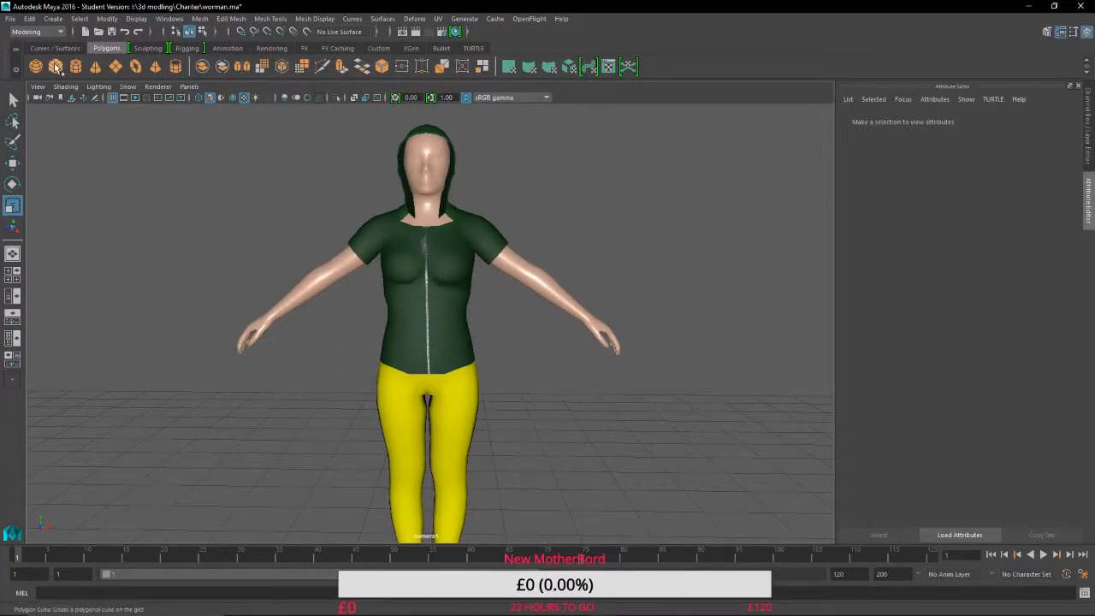
Switch to the Rigging menu set, save the scene, and bring up the Rigging shelf.
{"action": "left_click", "coordinate": [47, 32]}
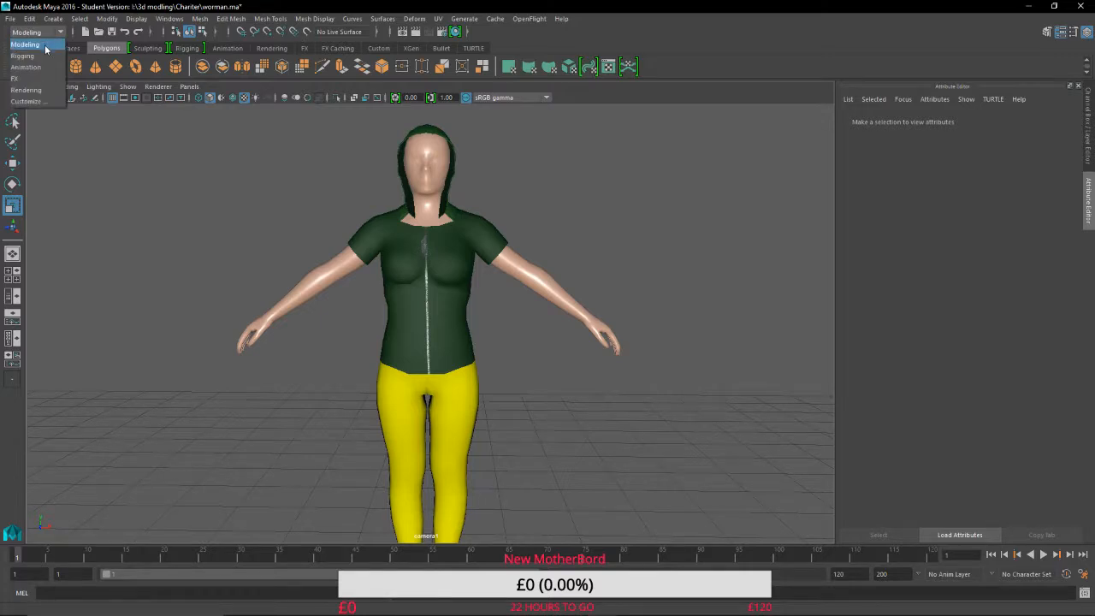
{"action": "left_click", "coordinate": [41, 54]}
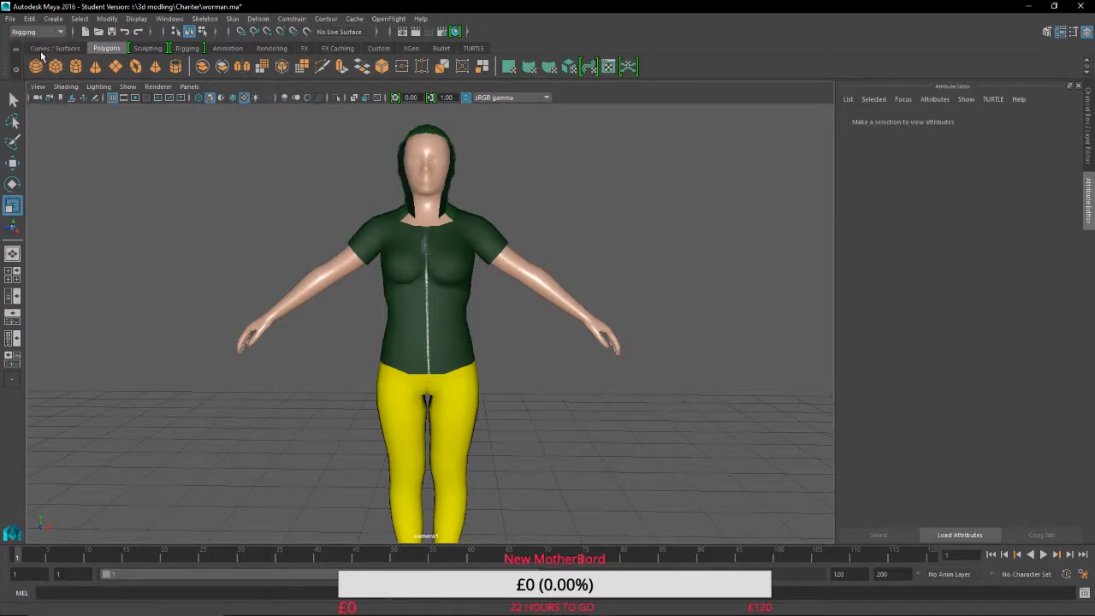
{"action": "key", "text": "ctrl+s"}
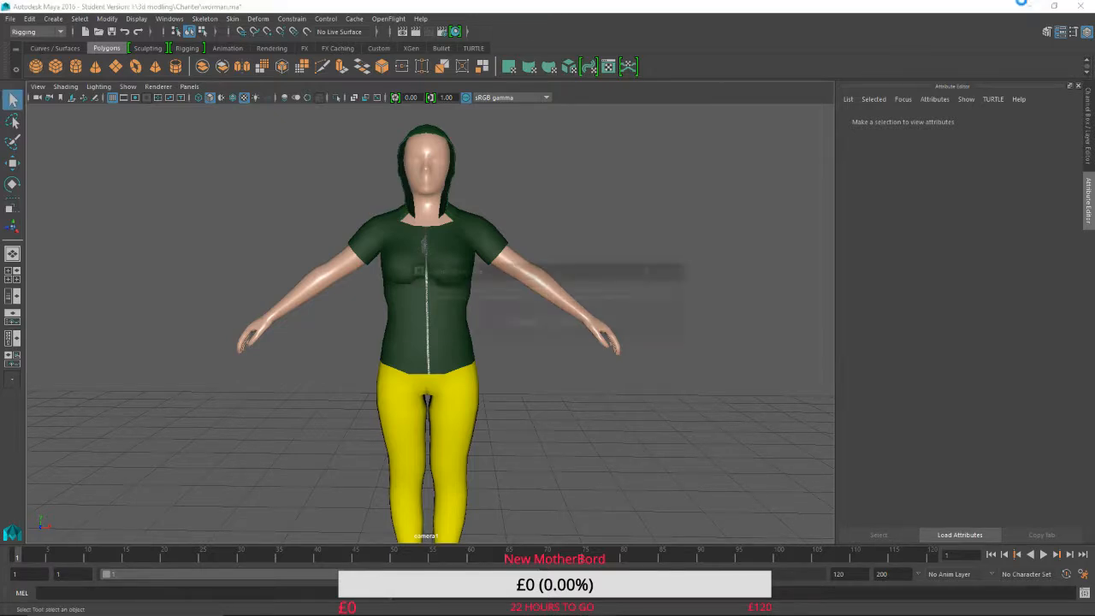
{"action": "left_click", "coordinate": [524, 324]}
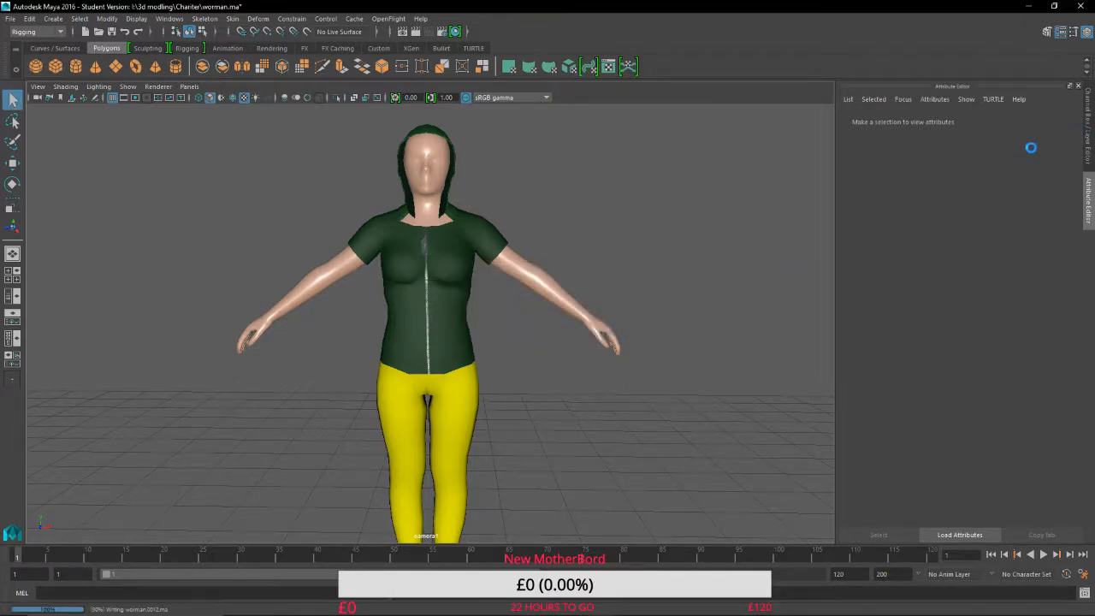
{"action": "key", "text": "r"}
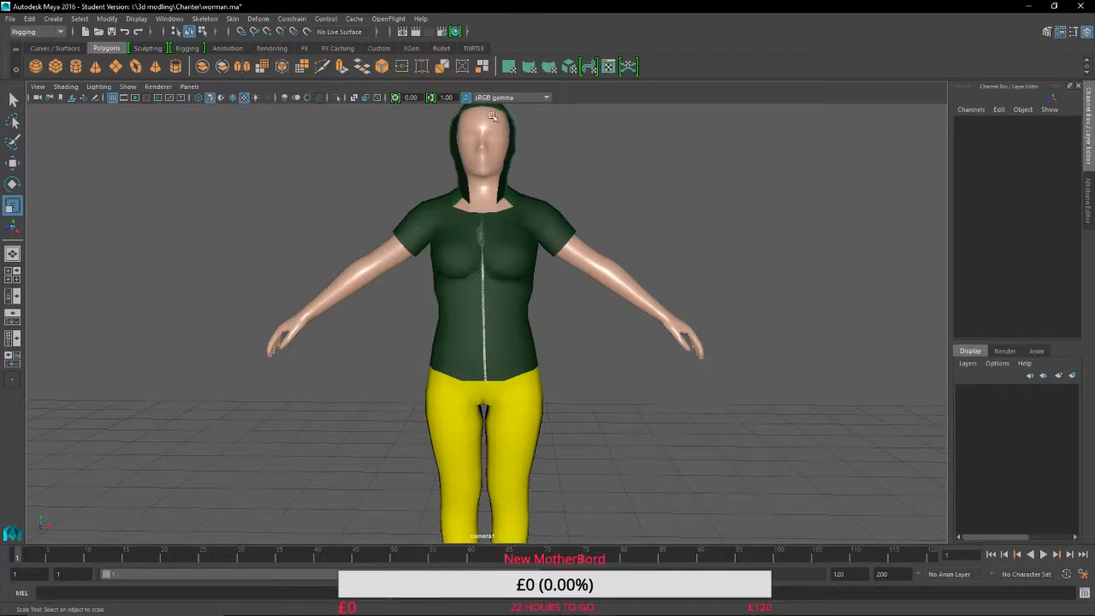
{"action": "left_click", "coordinate": [183, 48]}
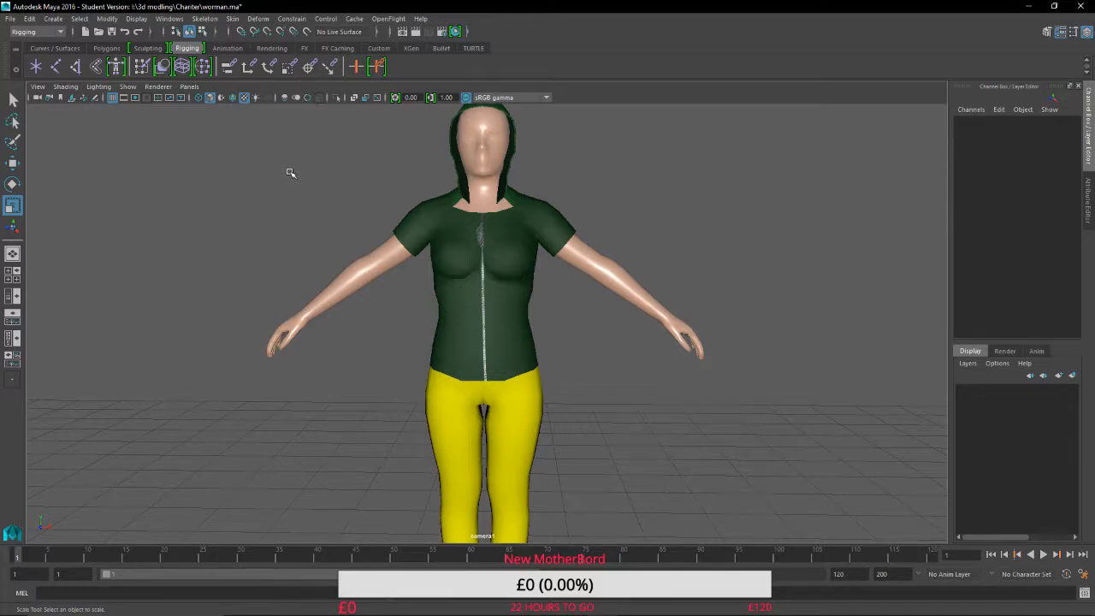
Select the faces of one hand and wrist, try moving them forward, and undo the move.
{"action": "left_click", "coordinate": [330, 306]}
{"action": "scroll", "coordinate": [275, 367], "scroll_direction": "up", "scroll_amount": 5}
{"action": "middle_click_drag", "start_coordinate": [275, 368], "coordinate": [432, 416], "text": "alt"}
{"action": "left_click_drag", "start_coordinate": [432, 416], "coordinate": [479, 402], "text": "alt"}
{"action": "key", "text": "w"}
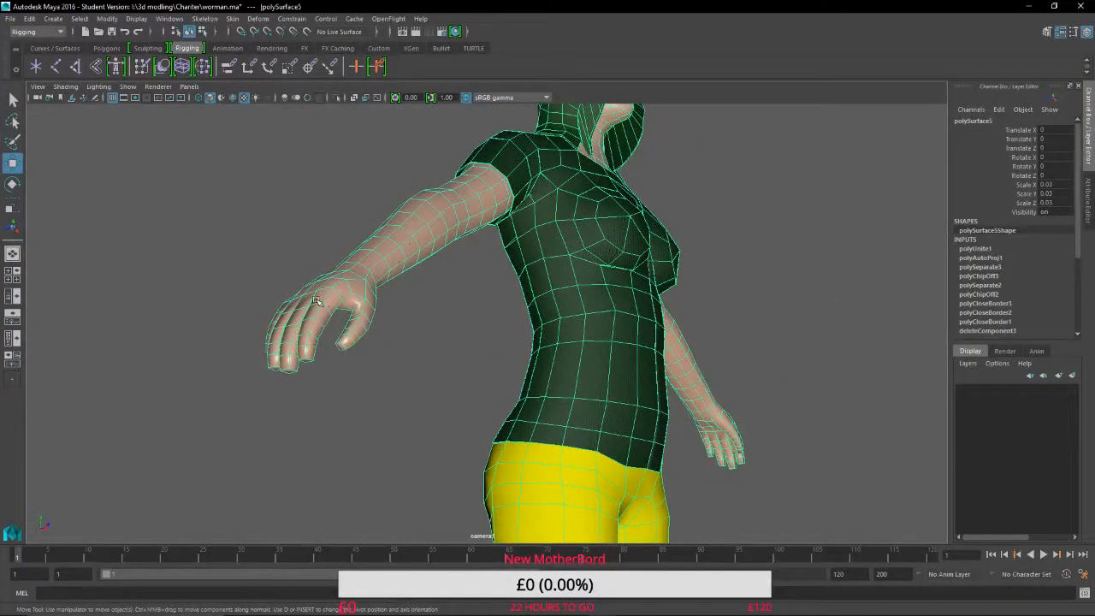
{"action": "right_click_drag", "start_coordinate": [324, 251], "coordinate": [324, 283]}
{"action": "left_click_drag", "start_coordinate": [241, 252], "coordinate": [368, 321]}
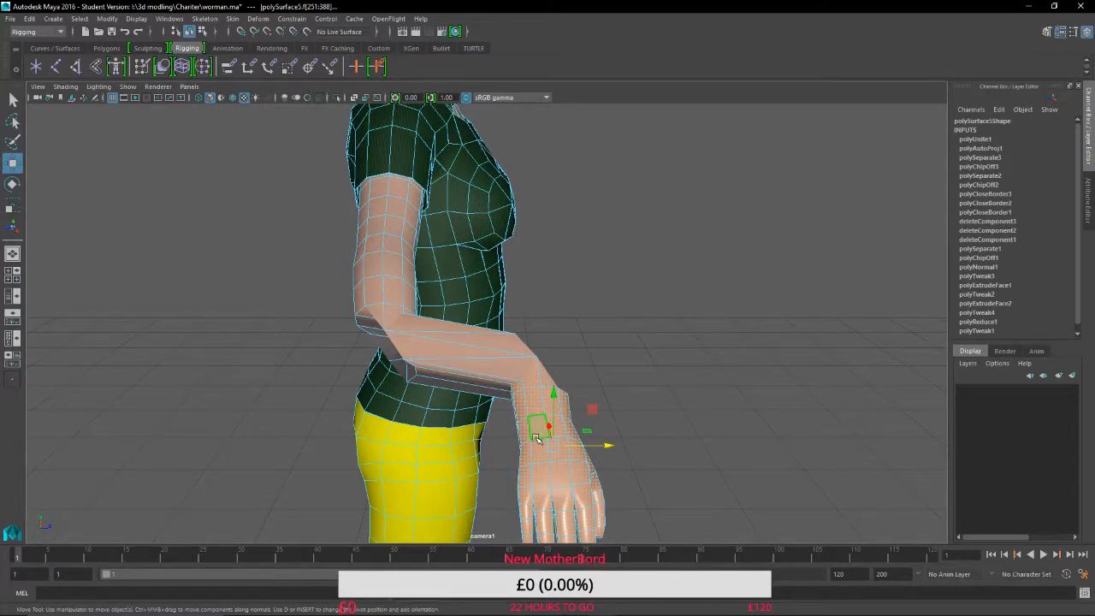
{"action": "key", "text": "ctrl+z"}
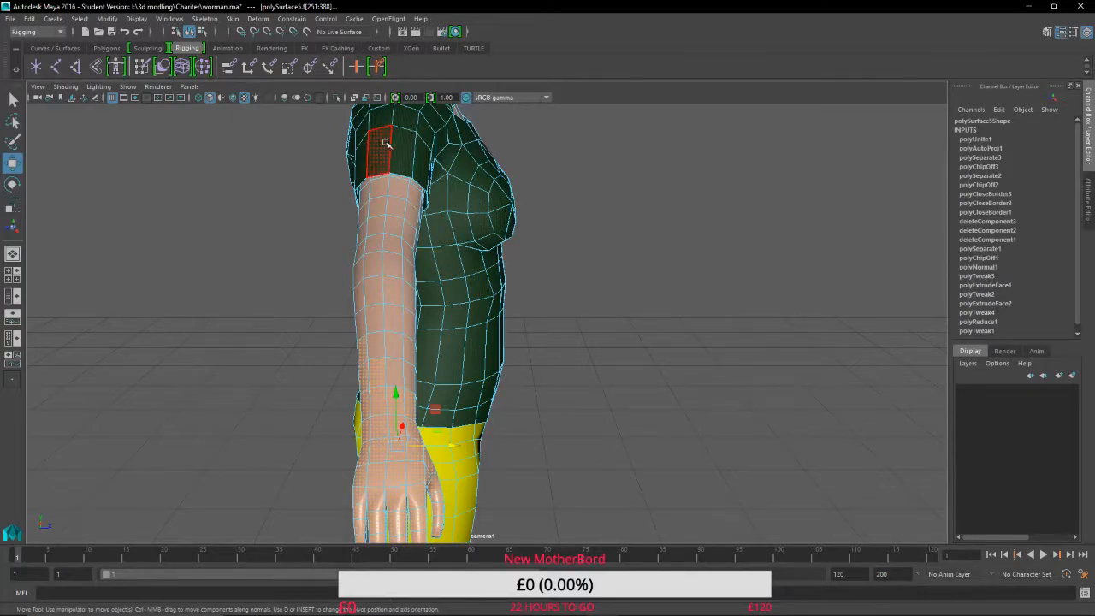
Clear the face selection, return to object mode and select the whole character mesh.
{"action": "left_click", "coordinate": [397, 134]}
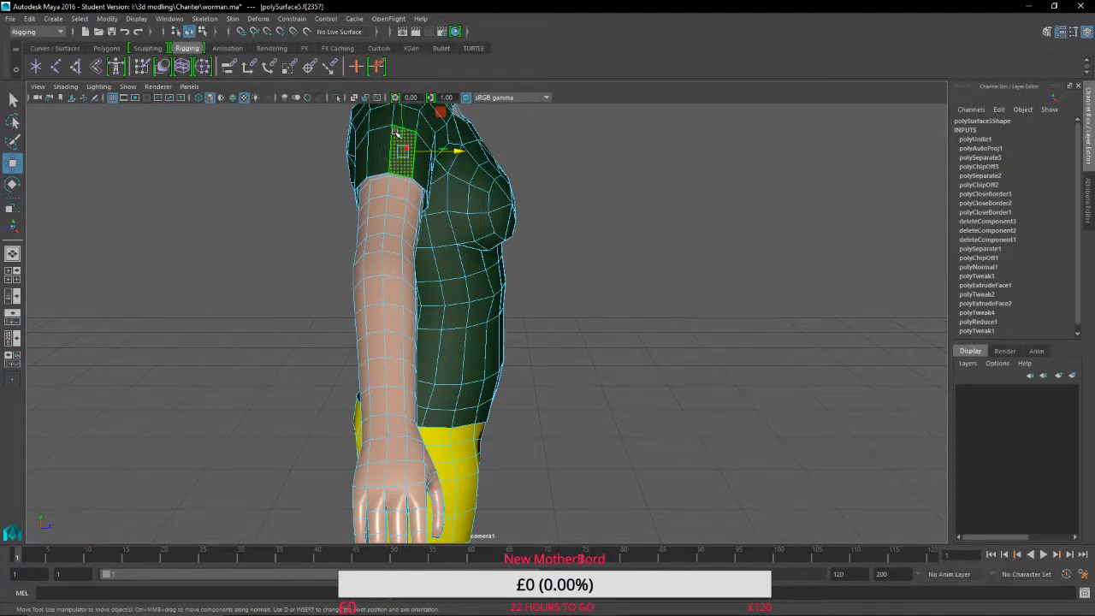
{"action": "left_click", "coordinate": [665, 308]}
{"action": "left_click_drag", "start_coordinate": [665, 308], "coordinate": [416, 364], "text": "alt"}
{"action": "left_click_drag", "start_coordinate": [416, 449], "coordinate": [488, 303], "text": "alt"}
{"action": "middle_click_drag", "start_coordinate": [489, 303], "coordinate": [371, 478], "text": "alt"}
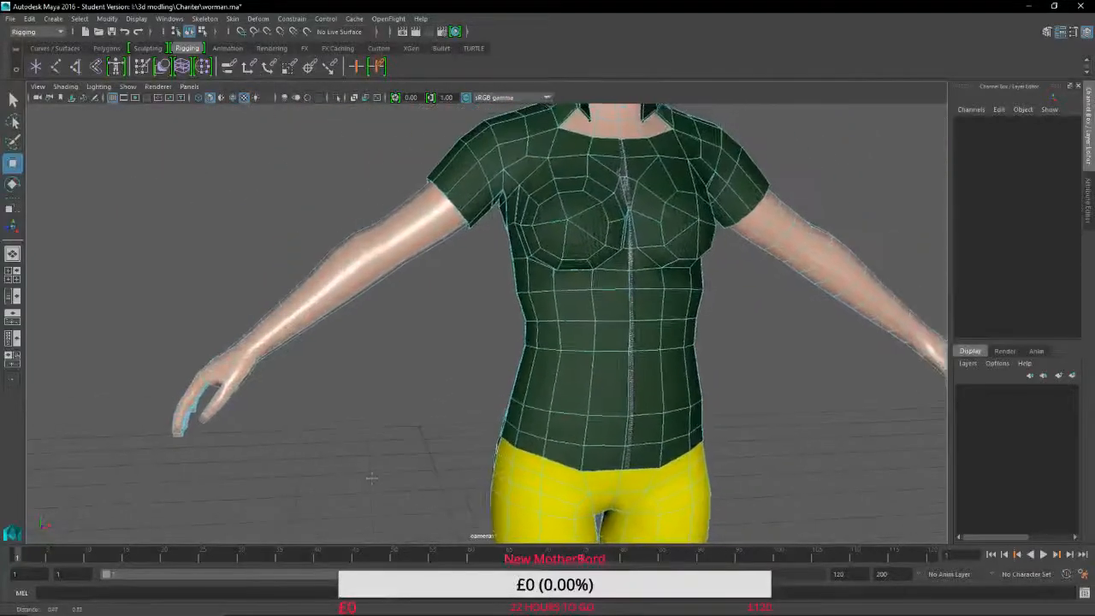
{"action": "left_click_drag", "start_coordinate": [389, 337], "coordinate": [367, 348], "text": "alt"}
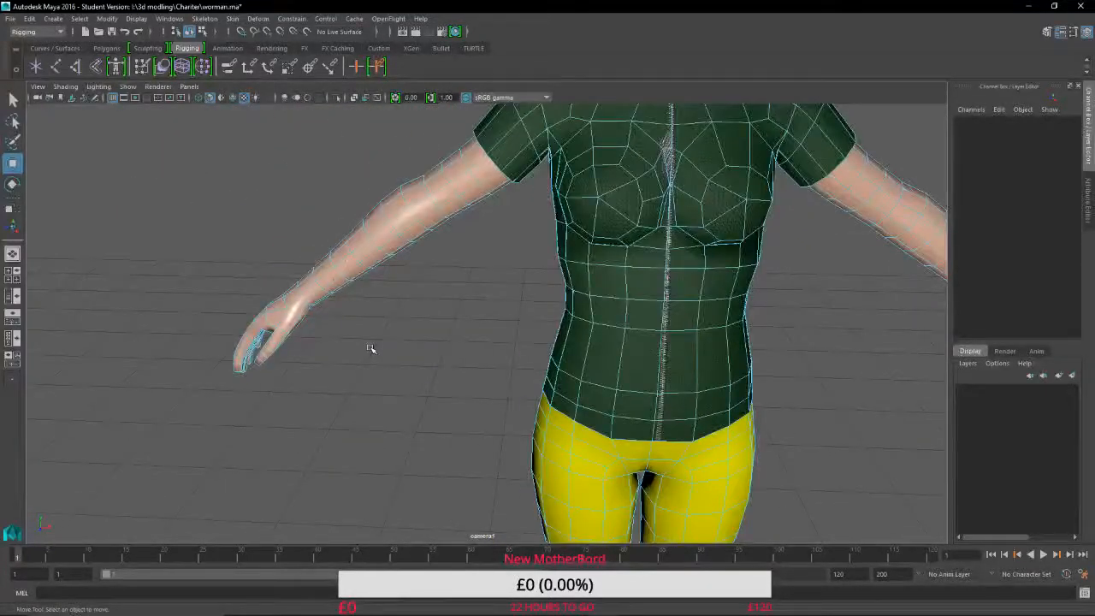
{"action": "scroll", "coordinate": [368, 286], "scroll_direction": "down", "scroll_amount": 3}
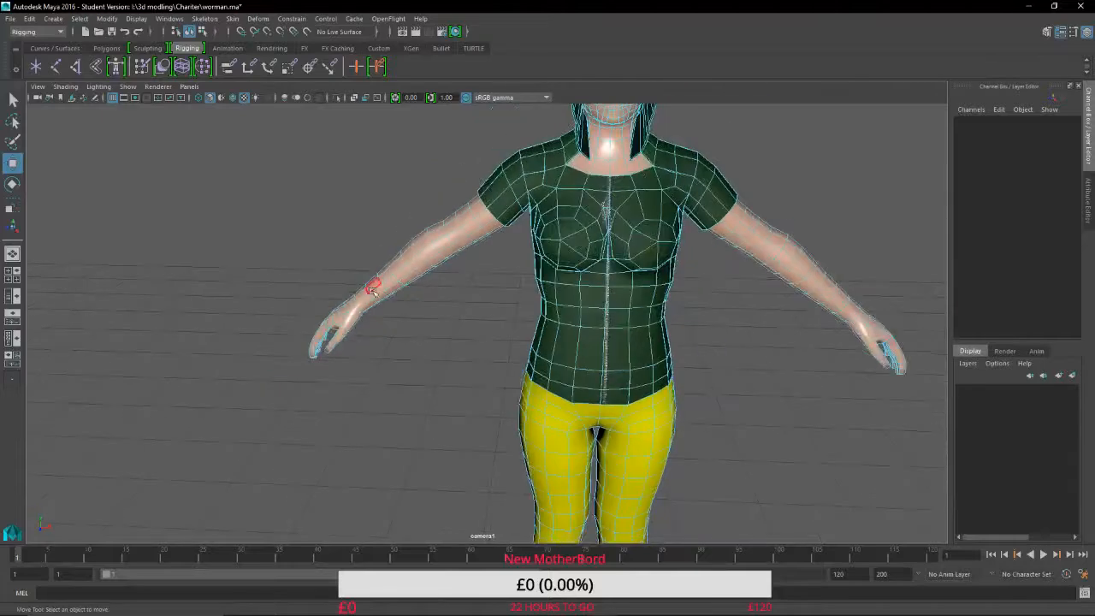
{"action": "middle_click_drag", "start_coordinate": [528, 346], "coordinate": [384, 435], "text": "alt"}
{"action": "right_click_drag", "start_coordinate": [388, 411], "coordinate": [459, 273]}
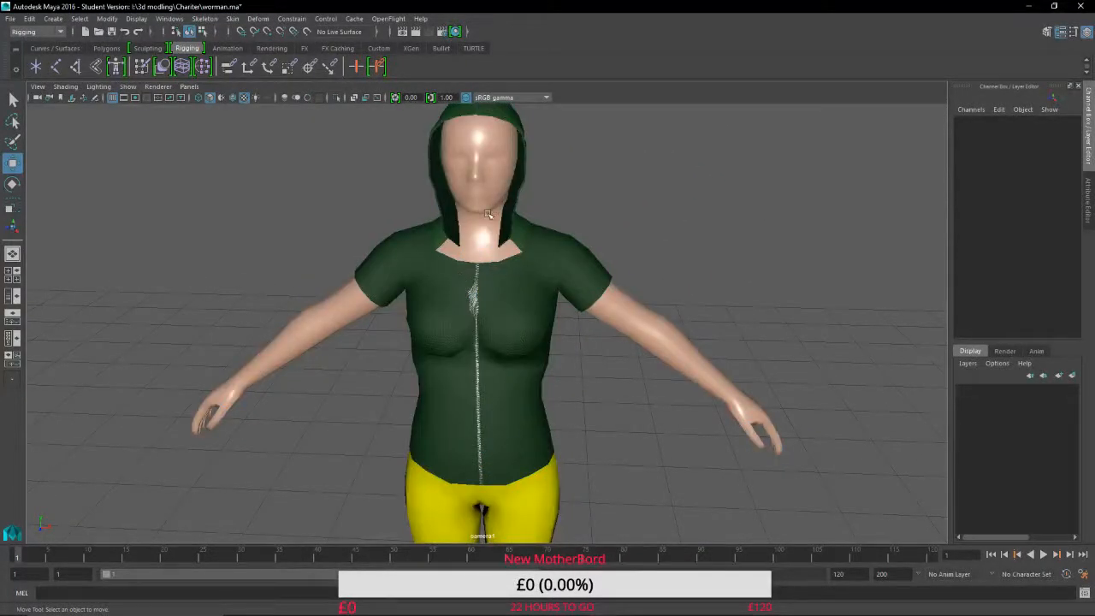
{"action": "left_click", "coordinate": [485, 254]}
{"action": "key", "text": "f"}
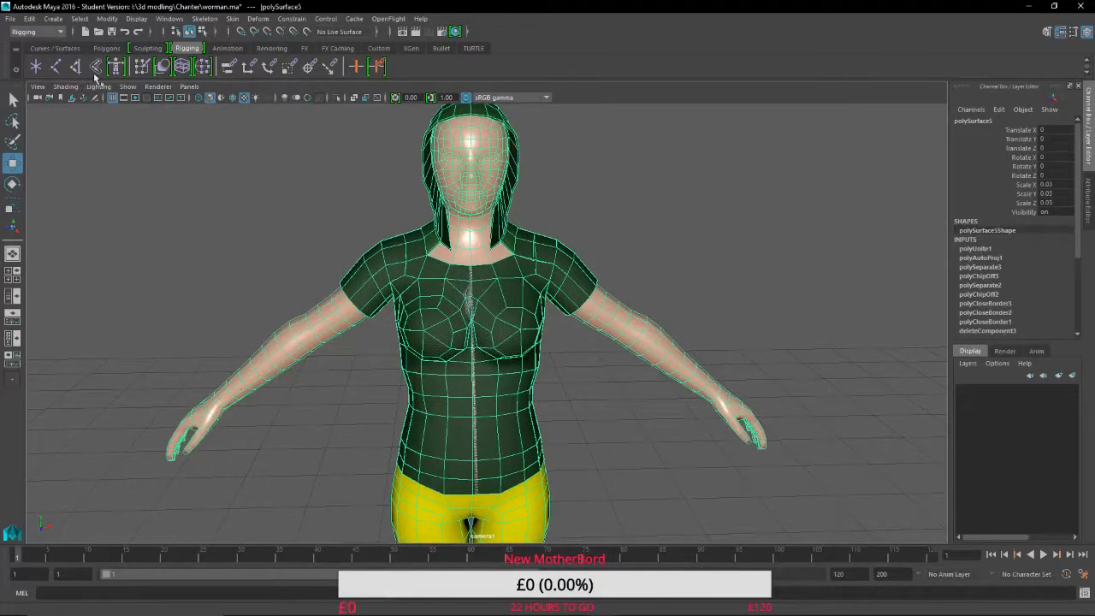
Open the HumanIK character controls and create a new skeleton, cancelling the control rig creation.
{"action": "left_click", "coordinate": [206, 21]}
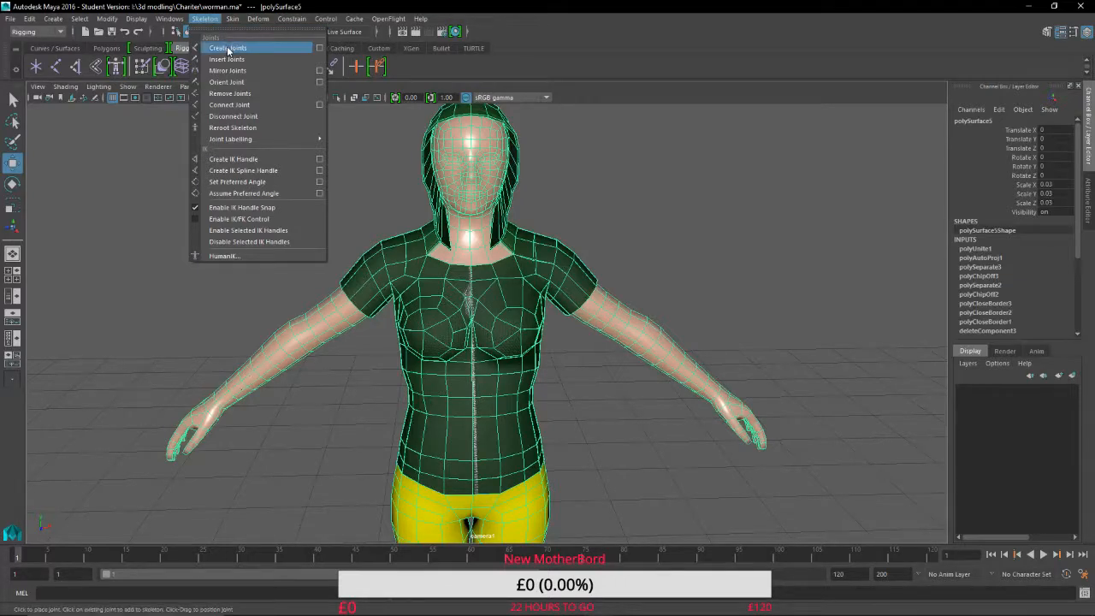
{"action": "left_click", "coordinate": [248, 257]}
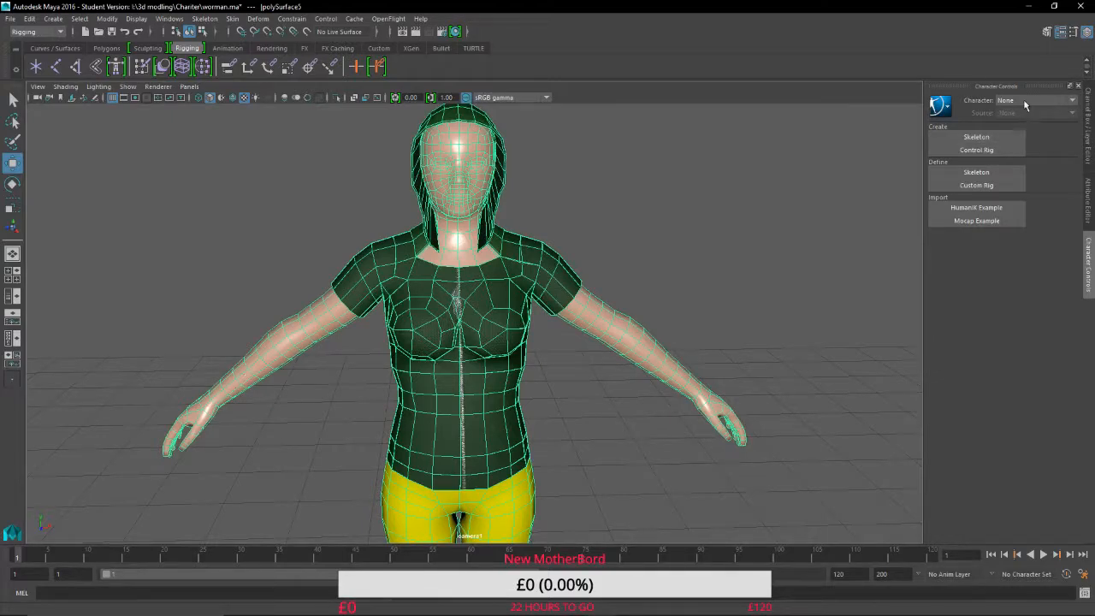
{"action": "left_click", "coordinate": [1004, 149]}
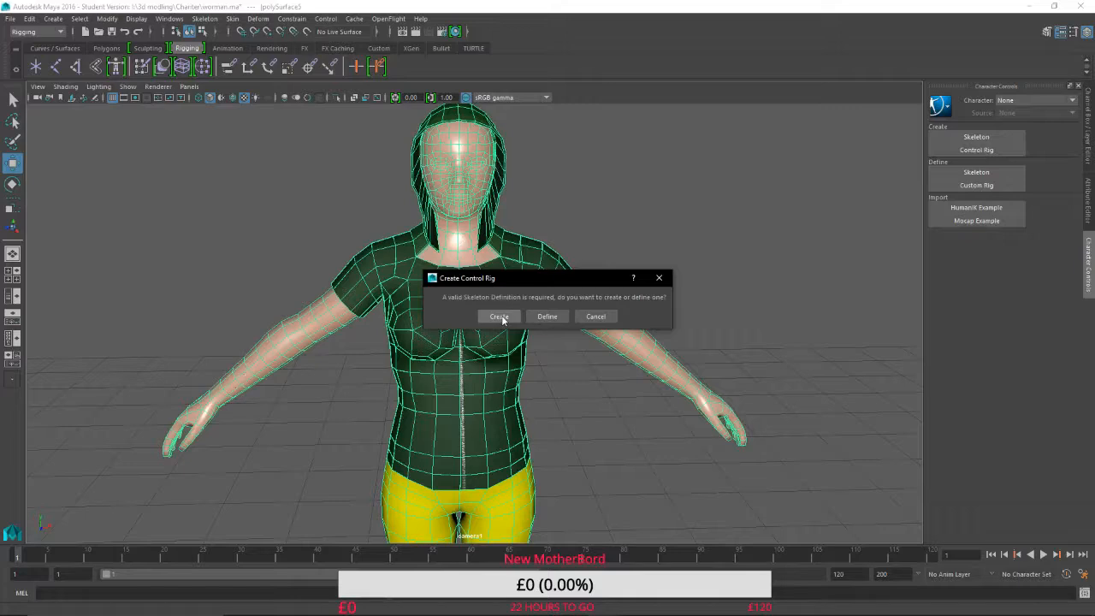
{"action": "left_click", "coordinate": [595, 317]}
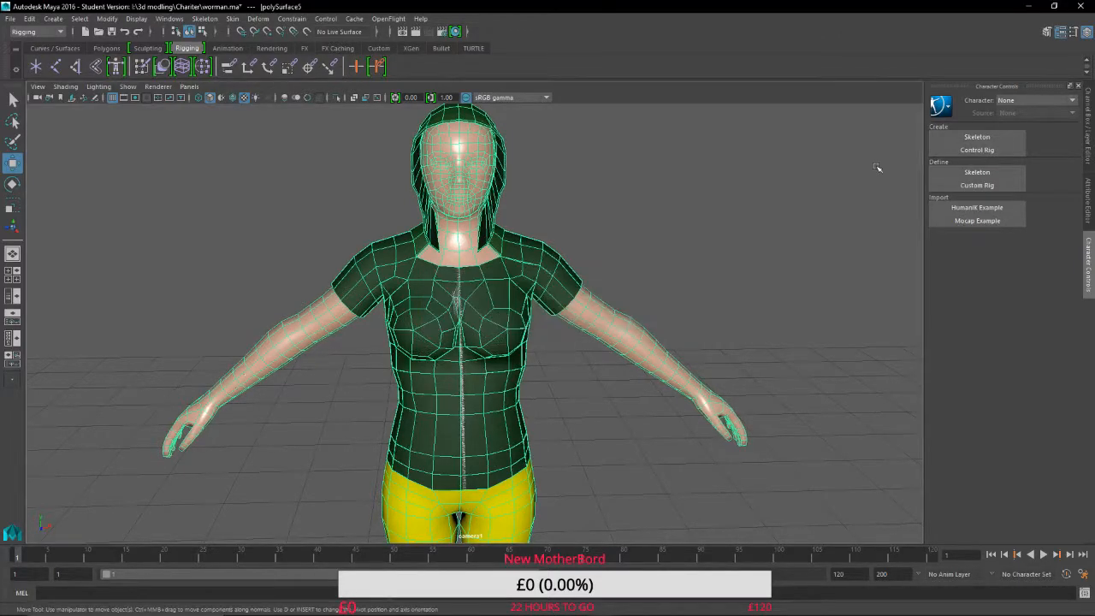
{"action": "left_click", "coordinate": [956, 138]}
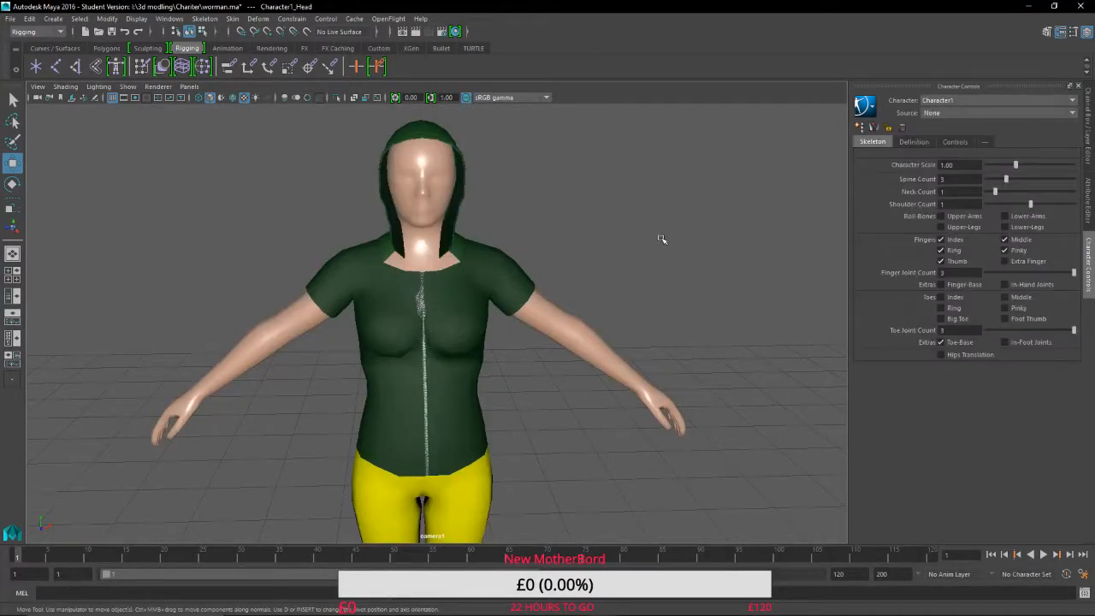
Try to scale the new skeleton uniformly from its head joint.
{"action": "scroll", "coordinate": [625, 232], "scroll_direction": "down", "scroll_amount": 10}
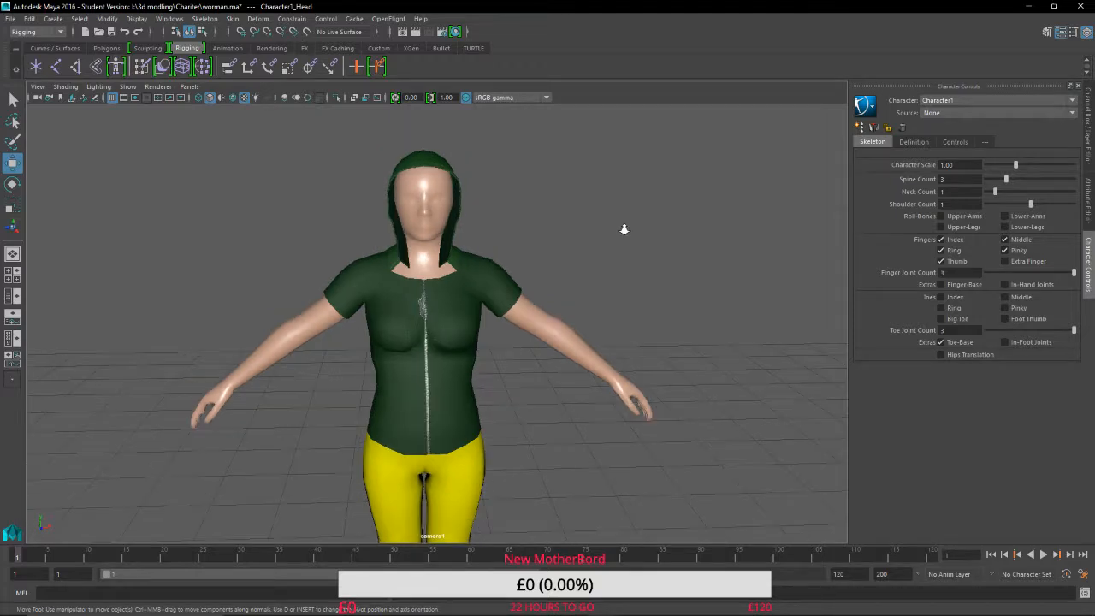
{"action": "scroll", "coordinate": [626, 231], "scroll_direction": "down", "scroll_amount": 5}
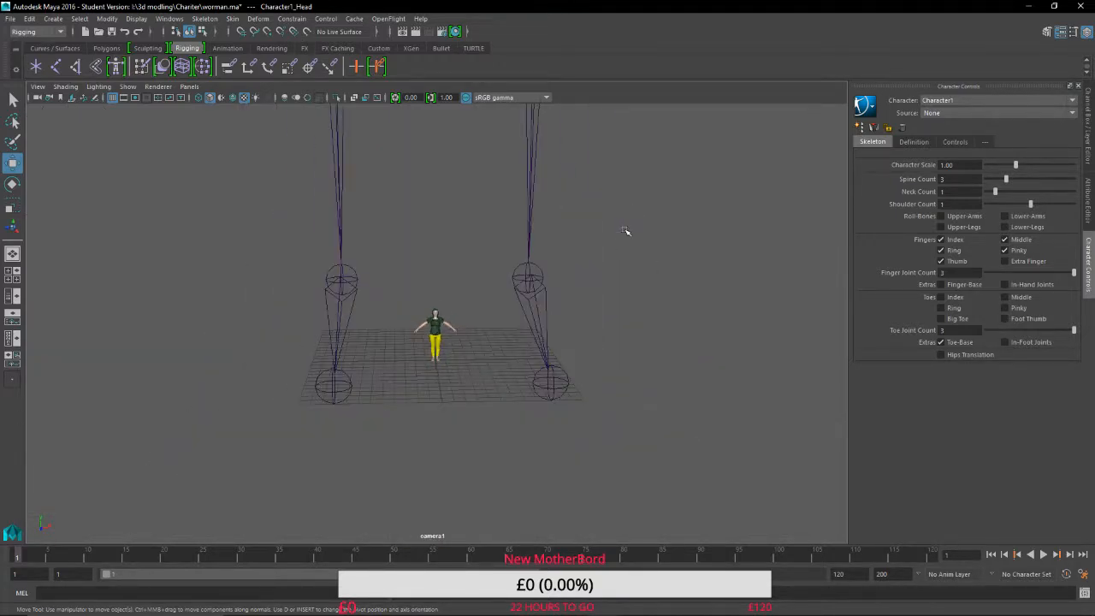
{"action": "scroll", "coordinate": [550, 271], "scroll_direction": "down", "scroll_amount": 5}
{"action": "left_click", "coordinate": [12, 205]}
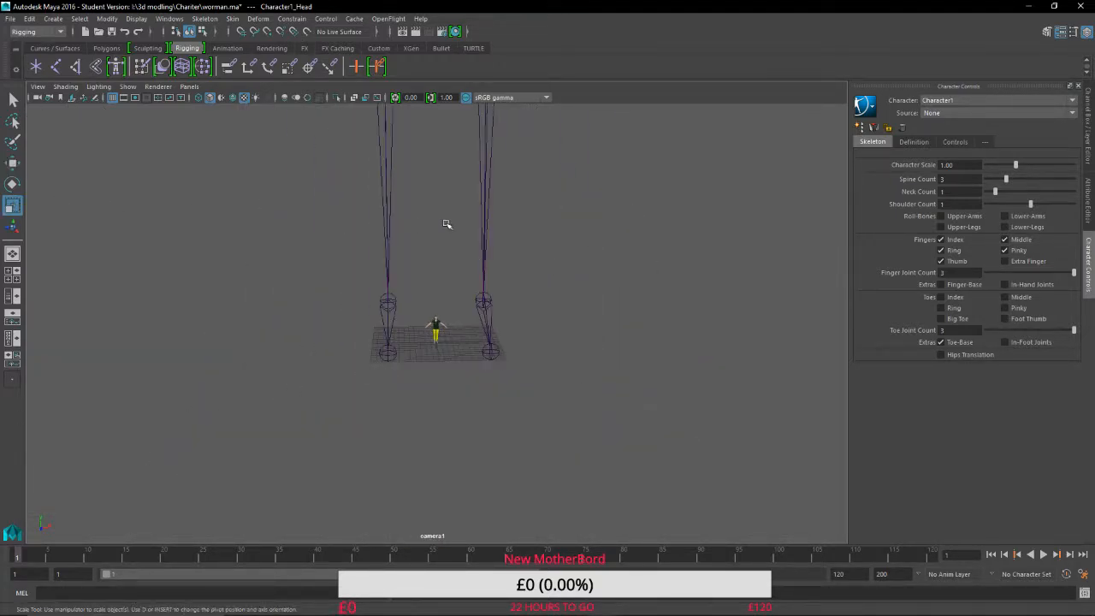
{"action": "scroll", "coordinate": [448, 222], "scroll_direction": "down", "scroll_amount": 8}
{"action": "scroll", "coordinate": [501, 224], "scroll_direction": "up", "scroll_amount": 2}
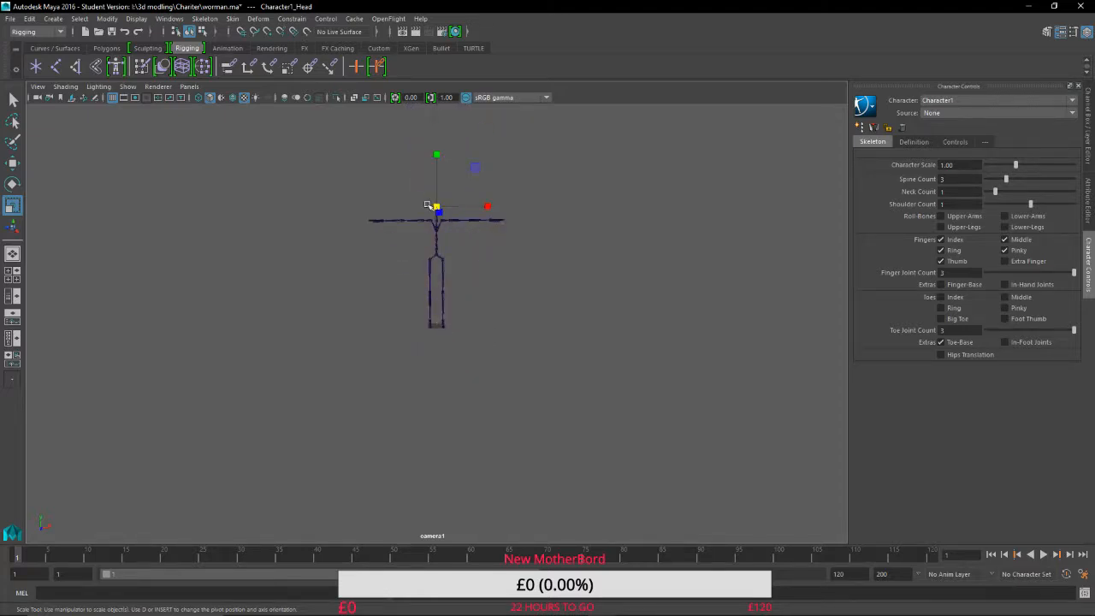
{"action": "left_click_drag", "start_coordinate": [437, 210], "coordinate": [526, 263]}
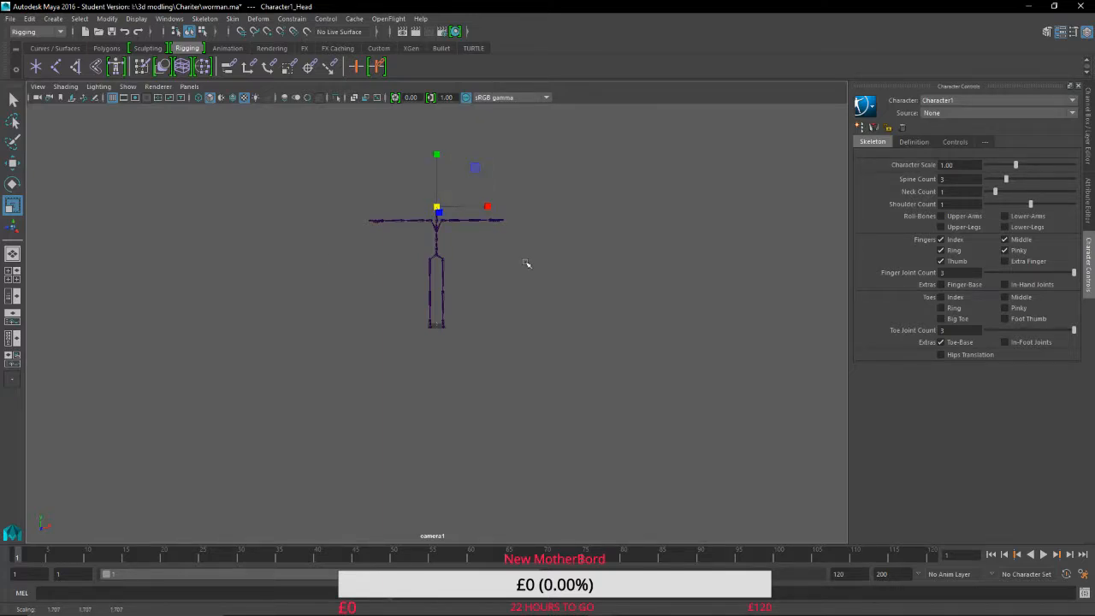
Select the hips joint and try scaling the skeleton from it, undoing the first attempt and trying a uniform reduction.
{"action": "left_click", "coordinate": [437, 255]}
{"action": "scroll", "coordinate": [454, 248], "scroll_direction": "up", "scroll_amount": 2}
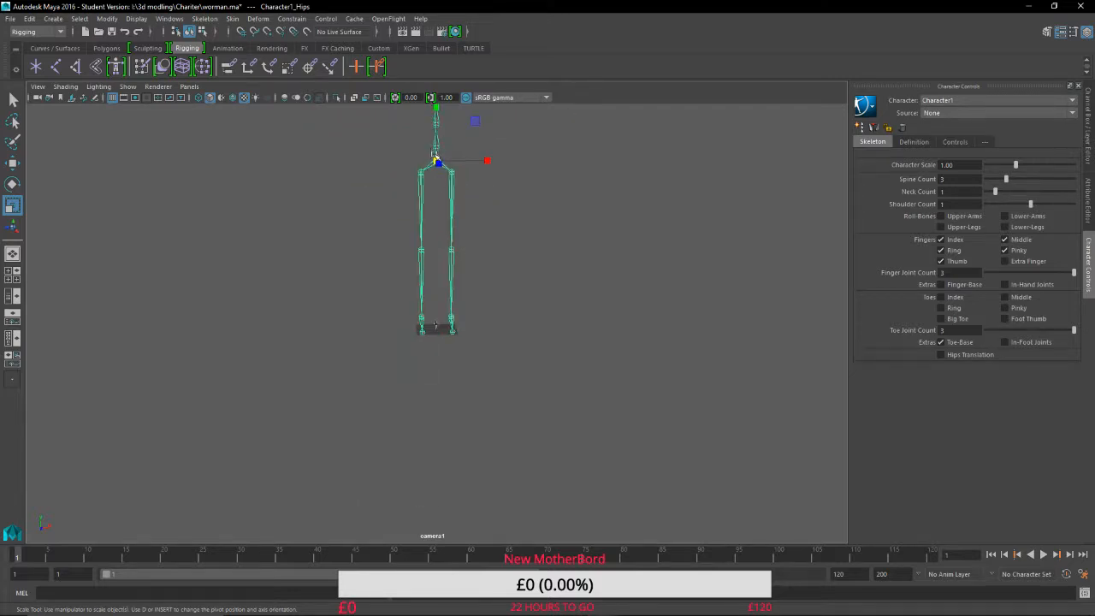
{"action": "left_click_drag", "start_coordinate": [436, 160], "coordinate": [310, 233]}
{"action": "key", "text": "w"}
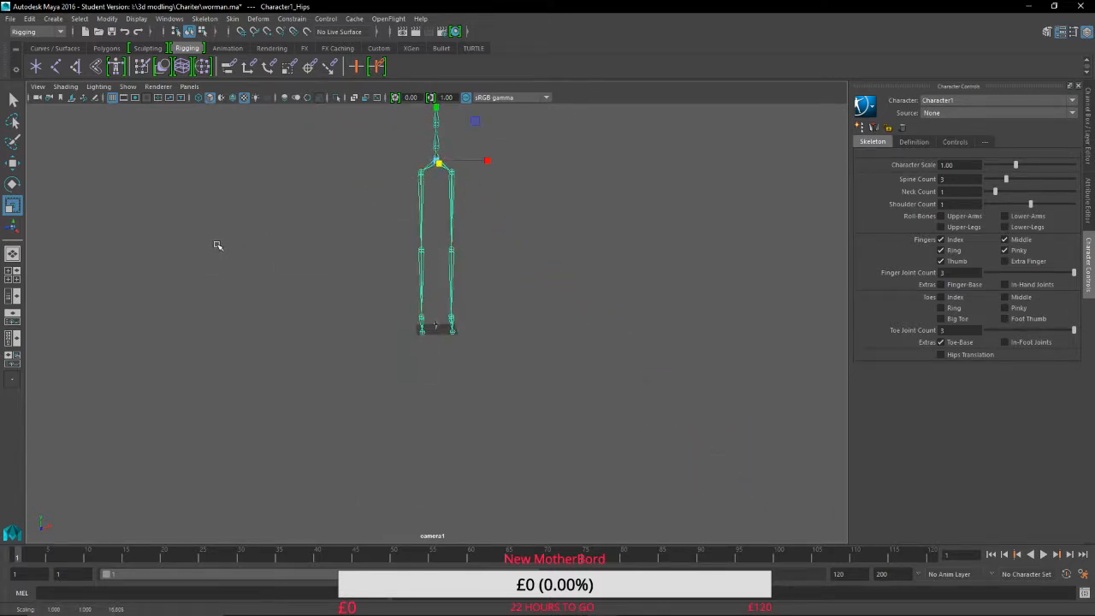
{"action": "key", "text": "ctrl+z"}
{"action": "left_click_drag", "start_coordinate": [254, 304], "coordinate": [372, 262], "text": "alt"}
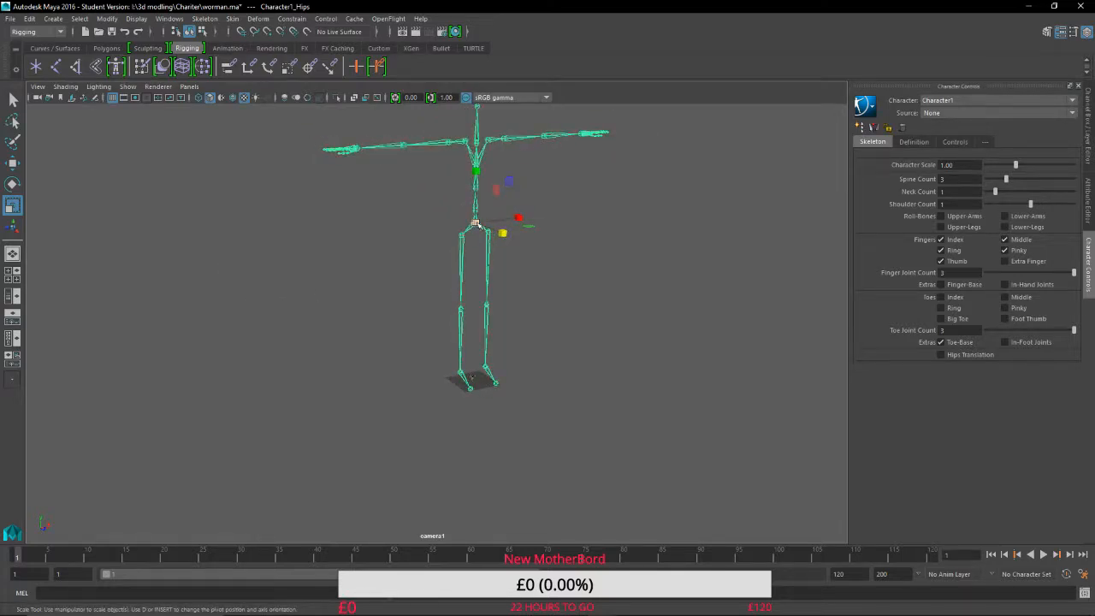
{"action": "mouse_move", "coordinate": [473, 224]}
{"action": "left_mouse_down"}
{"action": "mouse_move", "coordinate": [411, 286]}
{"action": "mouse_move", "coordinate": [305, 362]}
{"action": "mouse_move", "coordinate": [268, 375]}
{"action": "mouse_move", "coordinate": [516, 330]}
{"action": "mouse_move", "coordinate": [299, 386]}
{"action": "mouse_move", "coordinate": [587, 276]}
{"action": "mouse_move", "coordinate": [553, 314]}
{"action": "mouse_move", "coordinate": [186, 303]}
{"action": "mouse_move", "coordinate": [574, 318]}
{"action": "mouse_move", "coordinate": [162, 259]}
{"action": "mouse_move", "coordinate": [297, 224]}
{"action": "mouse_move", "coordinate": [237, 237]}
{"action": "mouse_move", "coordinate": [477, 231]}
{"action": "left_mouse_up"}
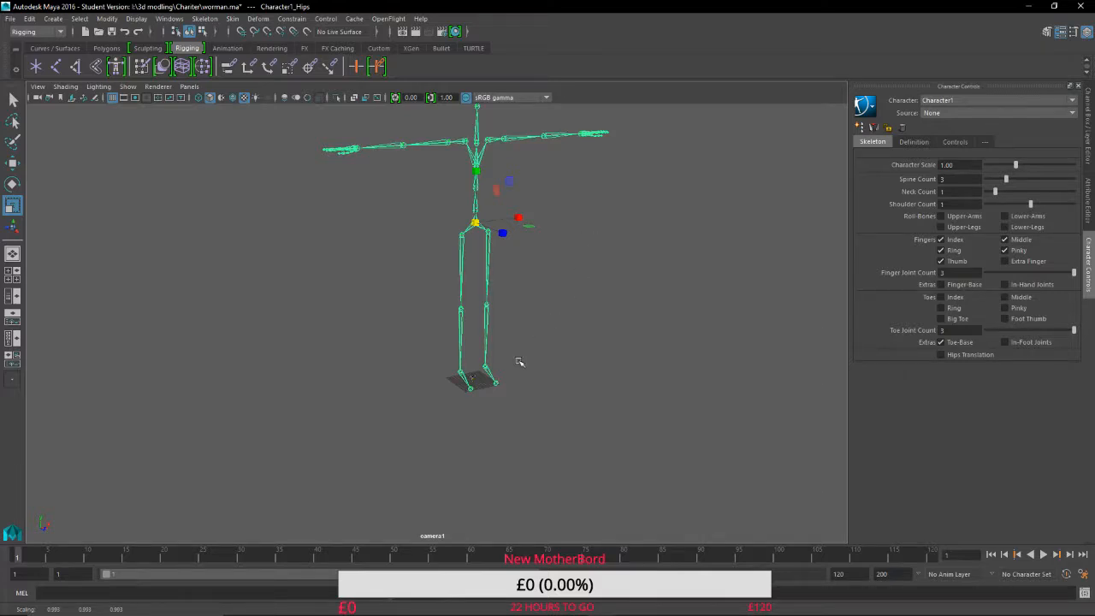
Select the tiny character mesh between the skeleton's feet and scale it up uniformly to nearly the skeleton's size.
{"action": "scroll", "coordinate": [531, 383], "scroll_direction": "up", "scroll_amount": 5}
{"action": "left_click", "coordinate": [518, 443]}
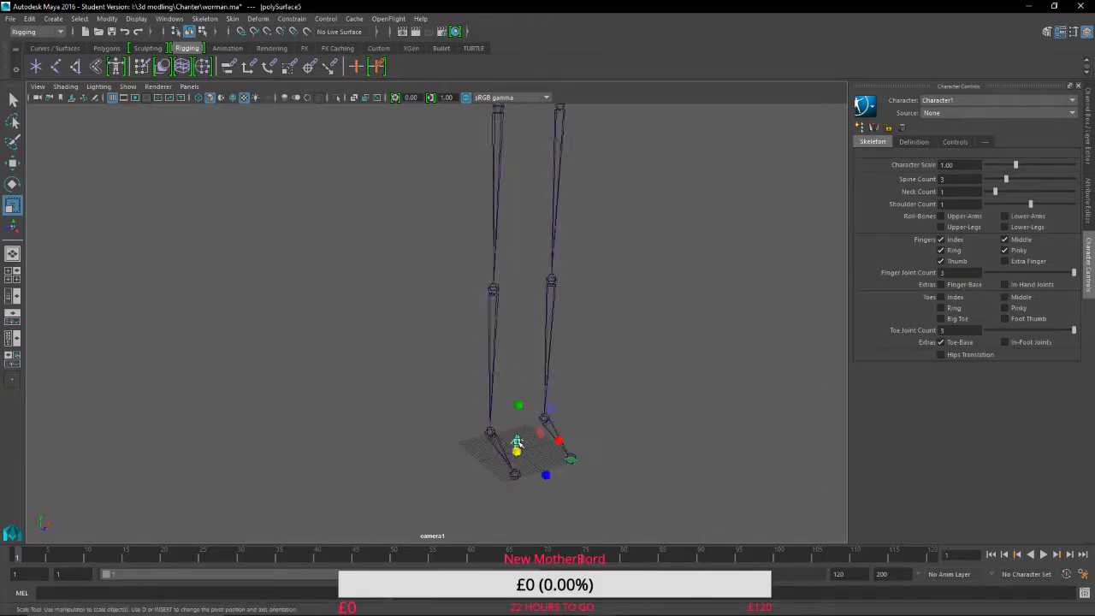
{"action": "left_click_drag", "start_coordinate": [516, 451], "coordinate": [1070, 375]}
{"action": "middle_click_drag", "start_coordinate": [715, 253], "coordinate": [391, 399], "text": "alt"}
{"action": "scroll", "coordinate": [390, 392], "scroll_direction": "down", "scroll_amount": 1}
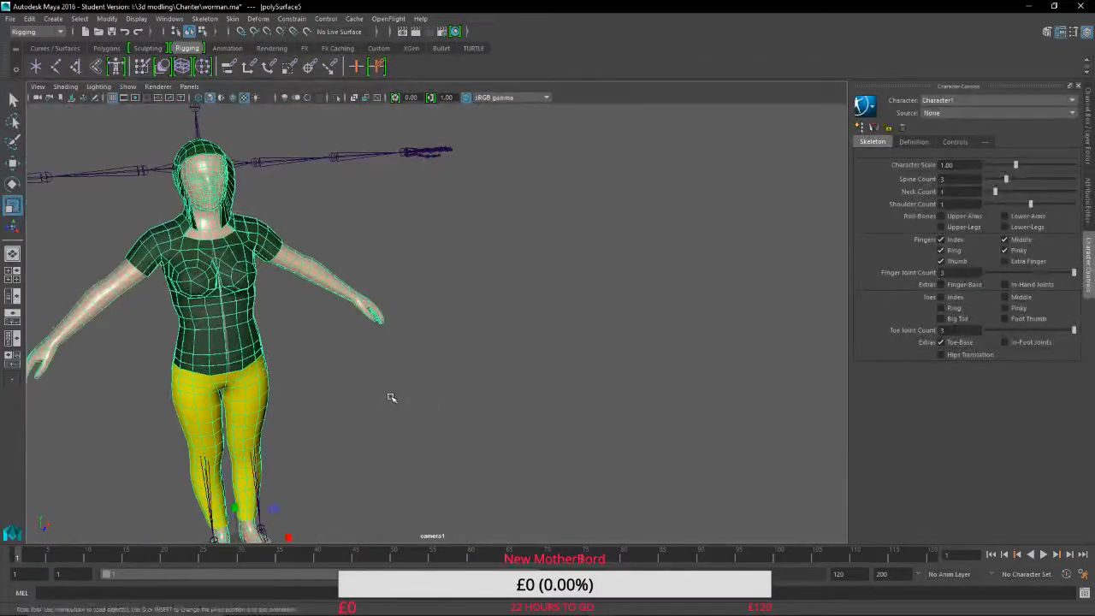
{"action": "left_click_drag", "start_coordinate": [391, 399], "coordinate": [340, 411], "text": "alt"}
{"action": "middle_click_drag", "start_coordinate": [374, 411], "coordinate": [481, 355], "text": "alt"}
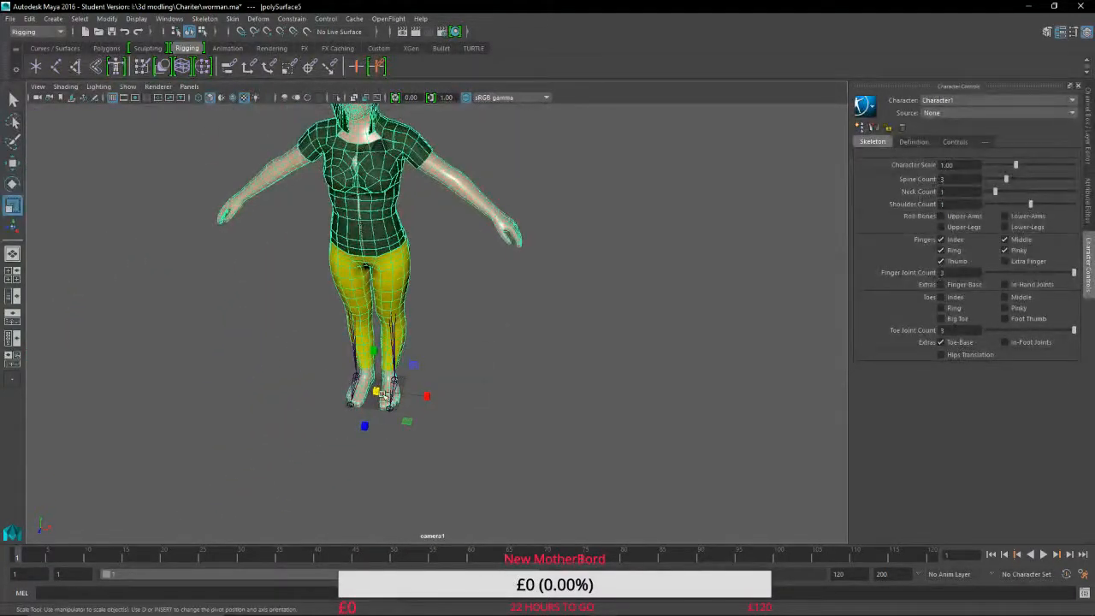
Fine-tune the character mesh's uniform scale to match the skeleton's height and body proportions.
{"action": "left_click_drag", "start_coordinate": [377, 392], "coordinate": [545, 311]}
{"action": "middle_click_drag", "start_coordinate": [547, 359], "coordinate": [549, 396], "text": "alt"}
{"action": "scroll", "coordinate": [552, 441], "scroll_direction": "down", "scroll_amount": 4}
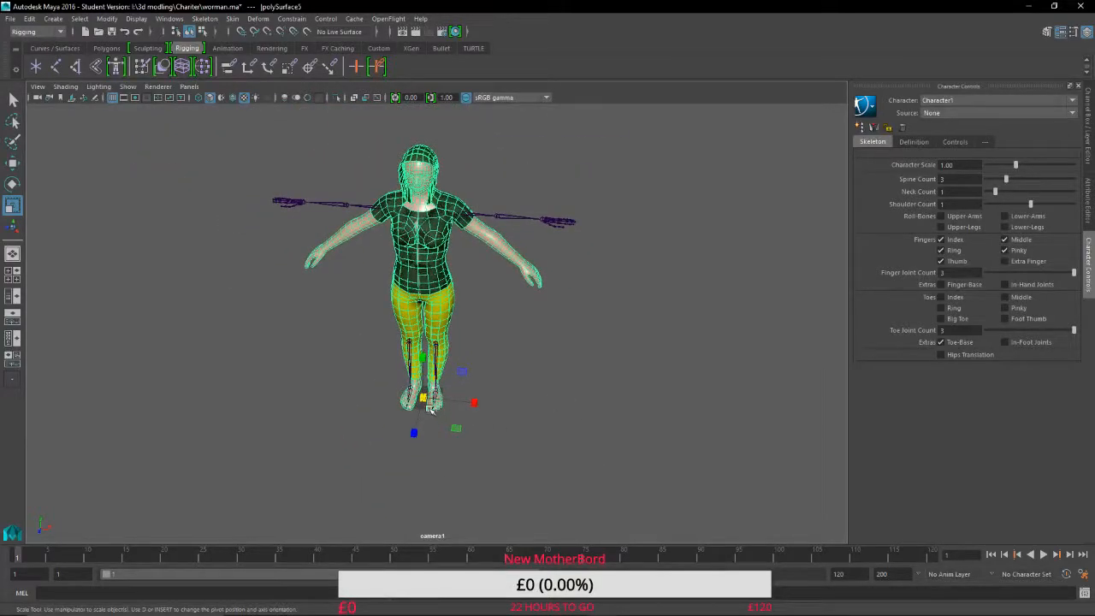
{"action": "mouse_move", "coordinate": [426, 399]}
{"action": "left_mouse_down"}
{"action": "mouse_move", "coordinate": [505, 404]}
{"action": "mouse_move", "coordinate": [423, 403]}
{"action": "left_mouse_up"}
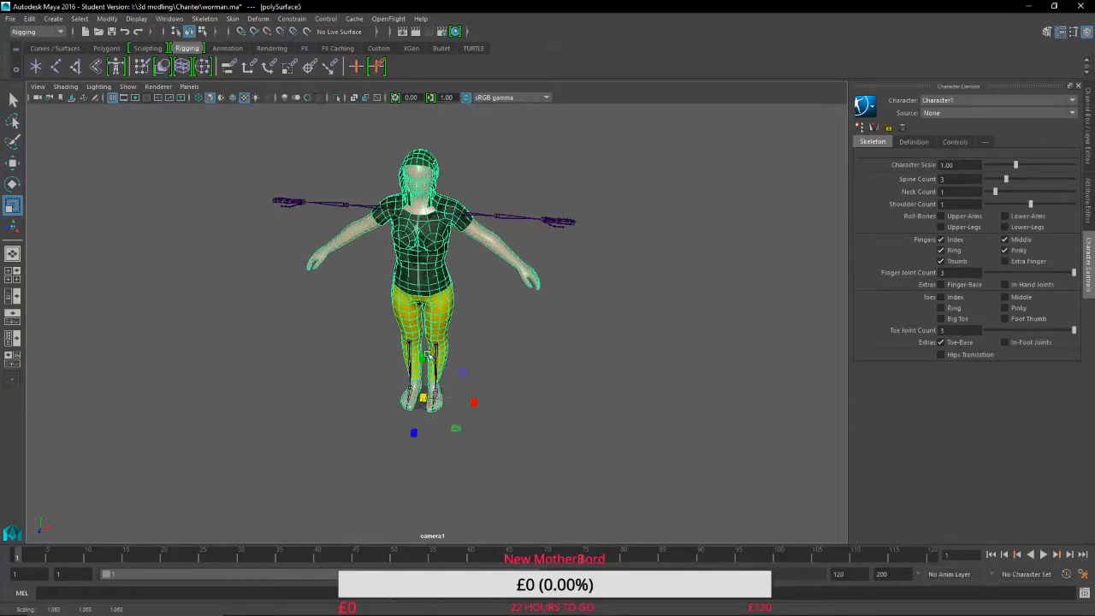
{"action": "scroll", "coordinate": [462, 267], "scroll_direction": "up", "scroll_amount": 5}
{"action": "middle_click_drag", "start_coordinate": [473, 262], "coordinate": [414, 356], "text": "alt"}
{"action": "mouse_move", "coordinate": [440, 335]}
{"action": "left_mouse_down", "text": "alt"}
{"action": "mouse_move", "coordinate": [298, 325]}
{"action": "mouse_move", "coordinate": [298, 308]}
{"action": "mouse_move", "coordinate": [420, 325]}
{"action": "left_mouse_up", "text": "alt"}
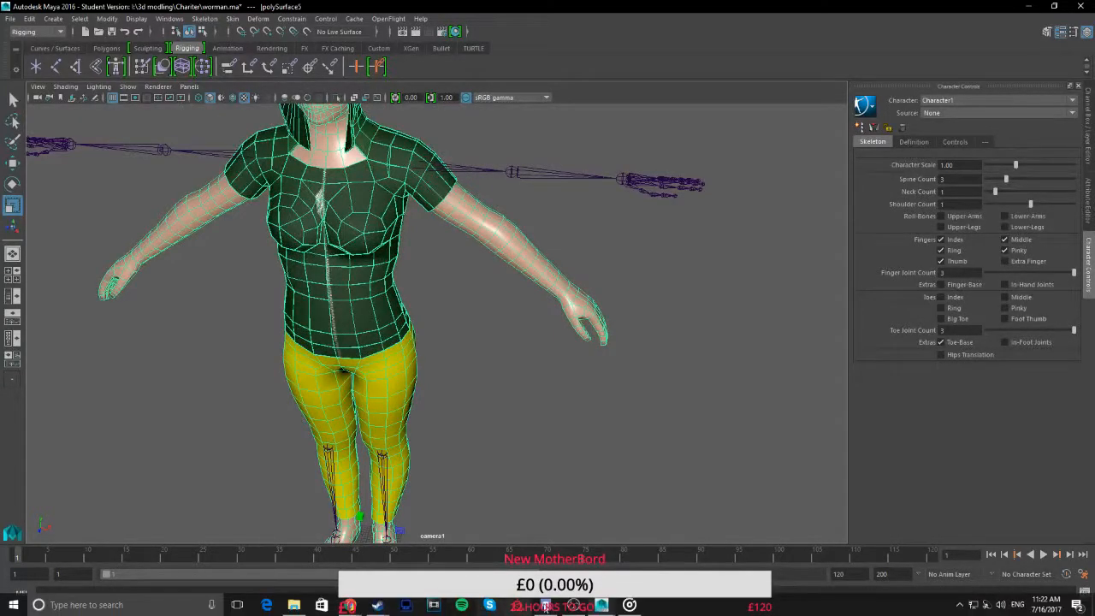
Switch to the music player and minimise it again.
{"action": "left_click", "coordinate": [630, 611]}
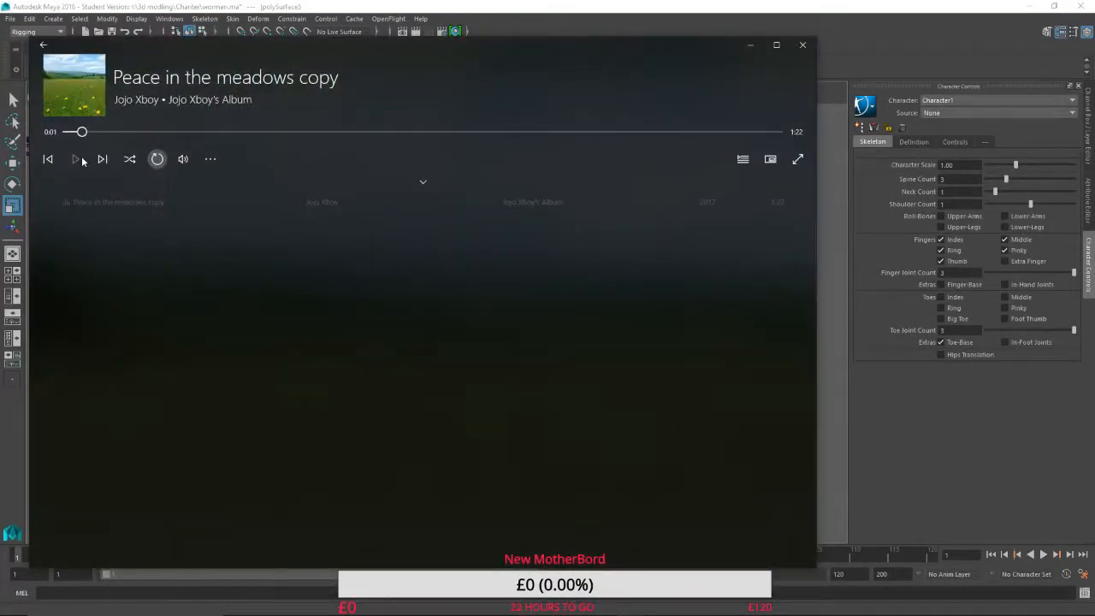
{"action": "left_click", "coordinate": [751, 44]}
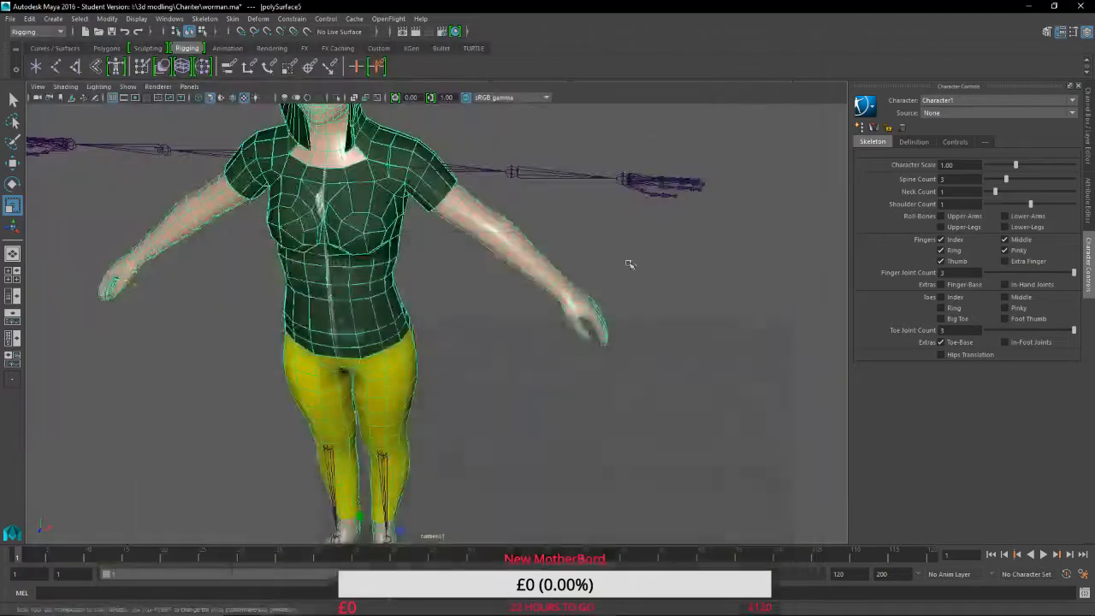
Show the scene in wireframe and move the hips joint slightly backward inside the pelvis.
{"action": "left_click", "coordinate": [203, 99]}
{"action": "scroll", "coordinate": [480, 385], "scroll_direction": "up", "scroll_amount": 6}
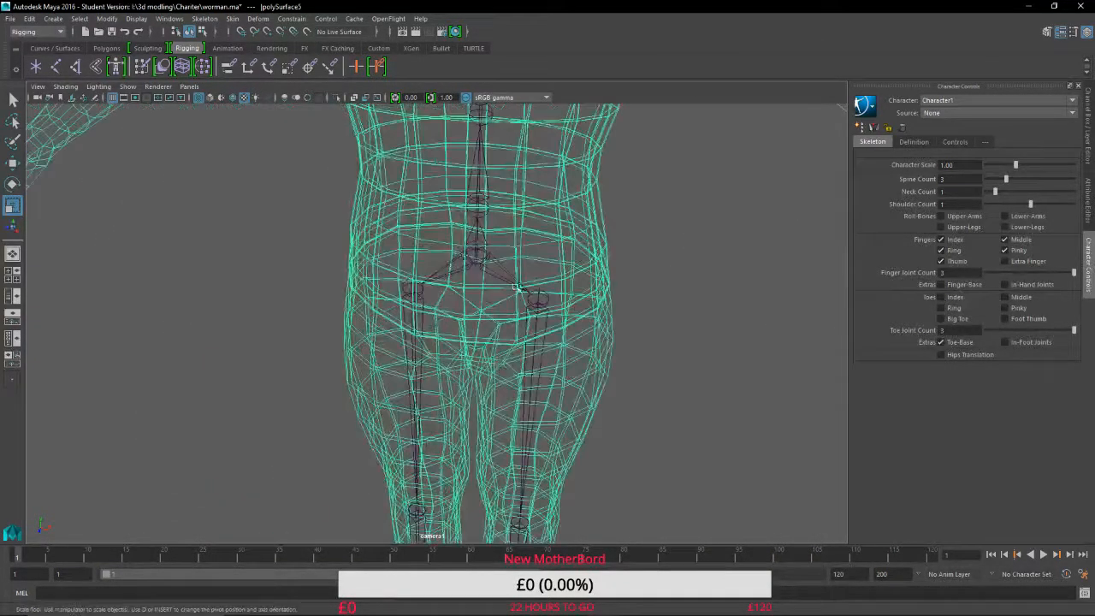
{"action": "left_click", "coordinate": [478, 257]}
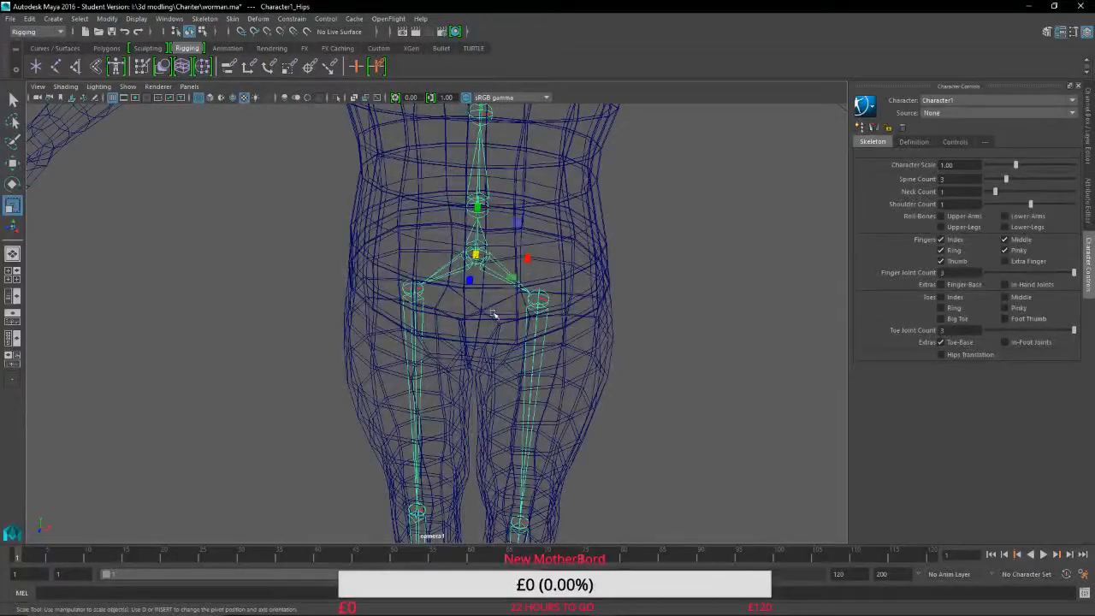
{"action": "key", "text": "e"}
{"action": "key", "text": "w"}
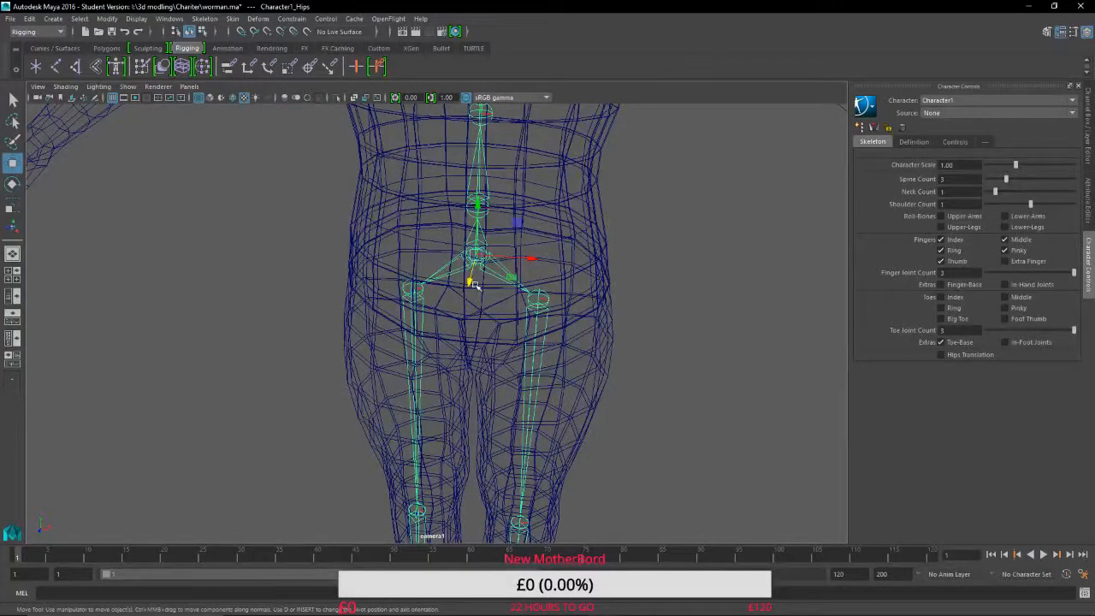
{"action": "left_click_drag", "start_coordinate": [469, 278], "coordinate": [472, 275]}
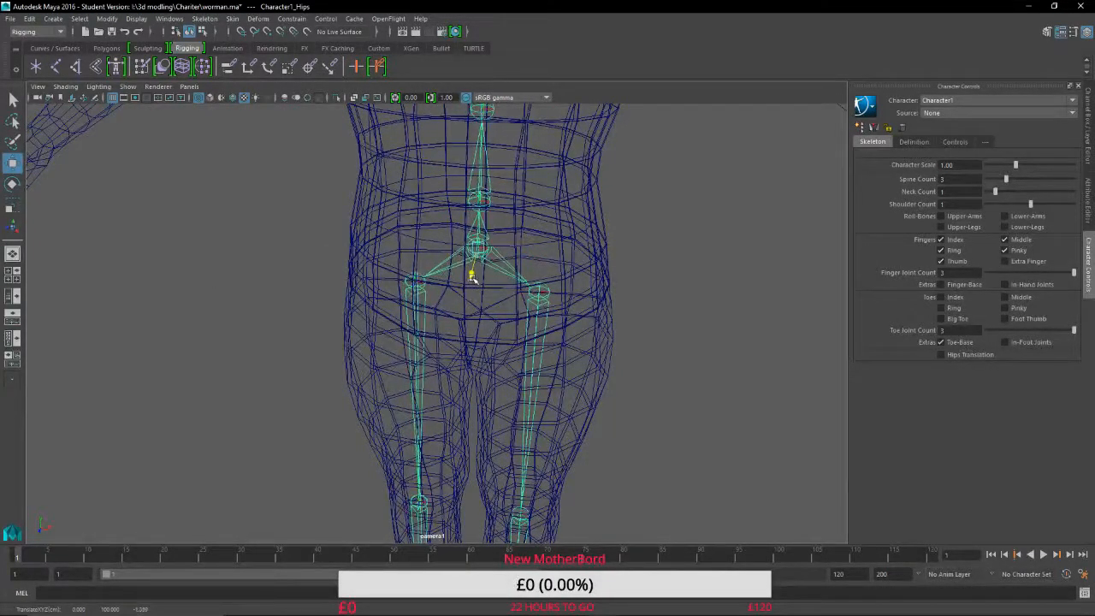
Check the skeleton from the side and move the hips joint farther back to about -3.23 in Z.
{"action": "middle_click_drag", "start_coordinate": [682, 282], "coordinate": [313, 480], "text": "alt"}
{"action": "left_click_drag", "start_coordinate": [313, 374], "coordinate": [171, 317], "text": "alt"}
{"action": "left_click_drag", "start_coordinate": [348, 309], "coordinate": [520, 453], "text": "alt"}
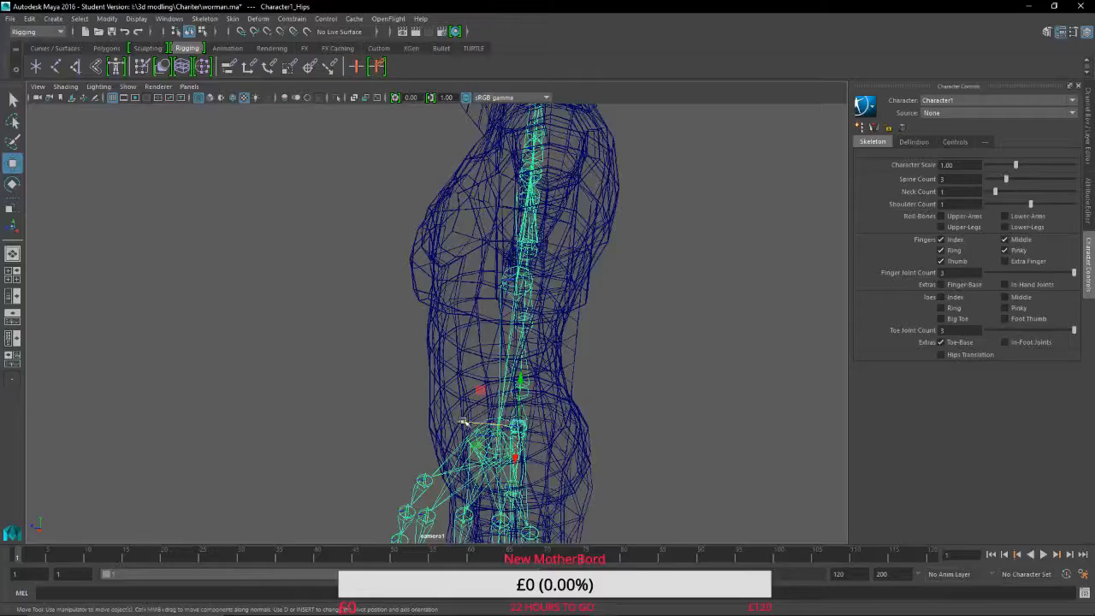
{"action": "left_click_drag", "start_coordinate": [462, 422], "coordinate": [469, 422]}
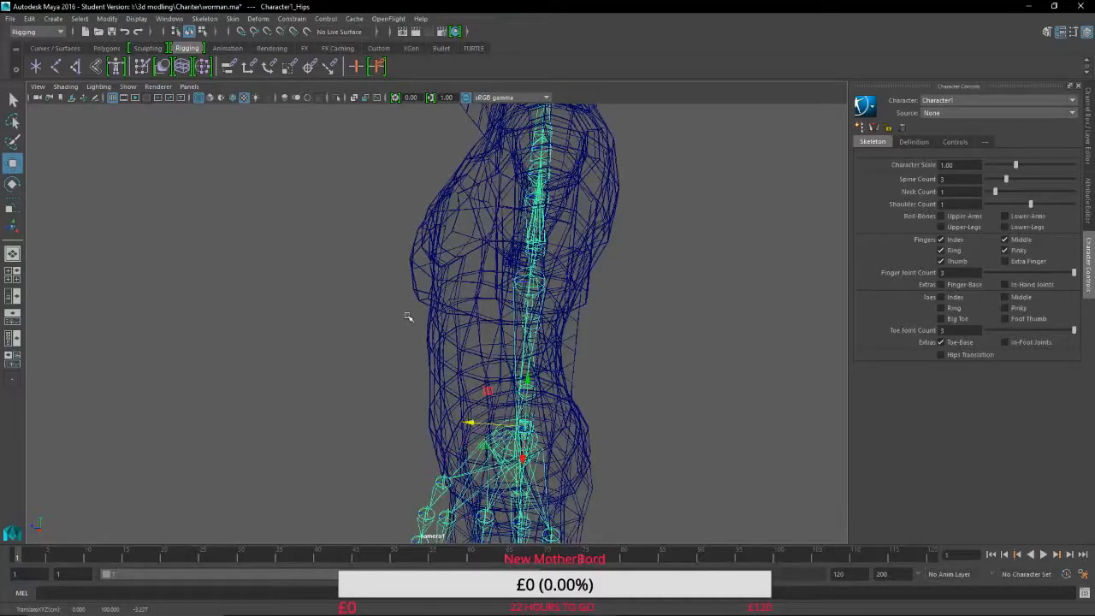
Move the left shoulder joint outward and lower the left upper-arm joint into the top of the mesh's sleeve.
{"action": "left_click_drag", "start_coordinate": [408, 317], "coordinate": [324, 439], "text": "alt"}
{"action": "left_click", "coordinate": [229, 207]}
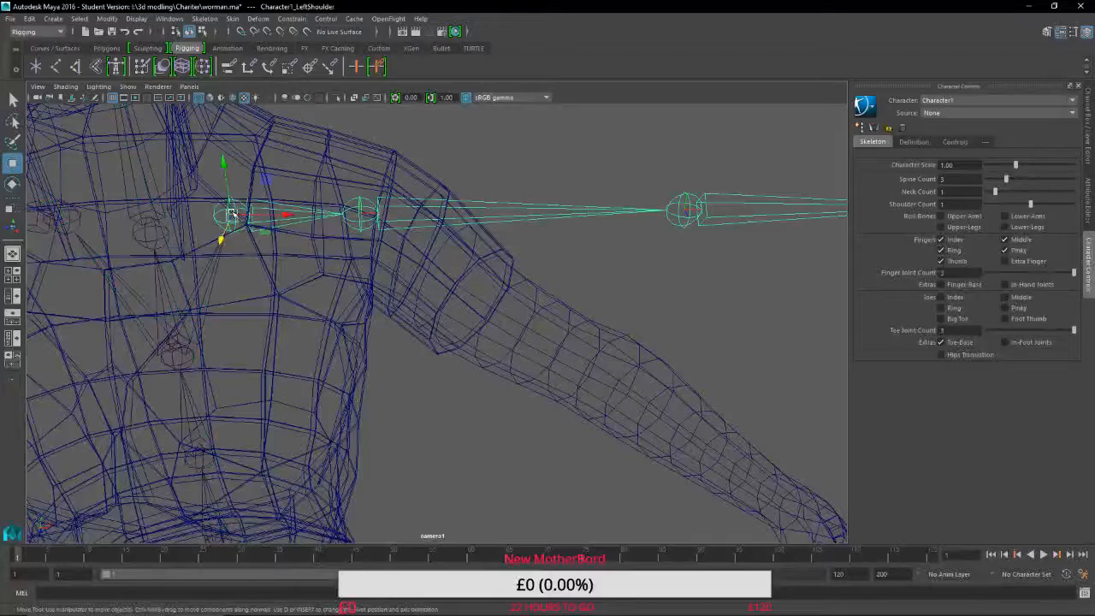
{"action": "left_click_drag", "start_coordinate": [267, 218], "coordinate": [323, 224]}
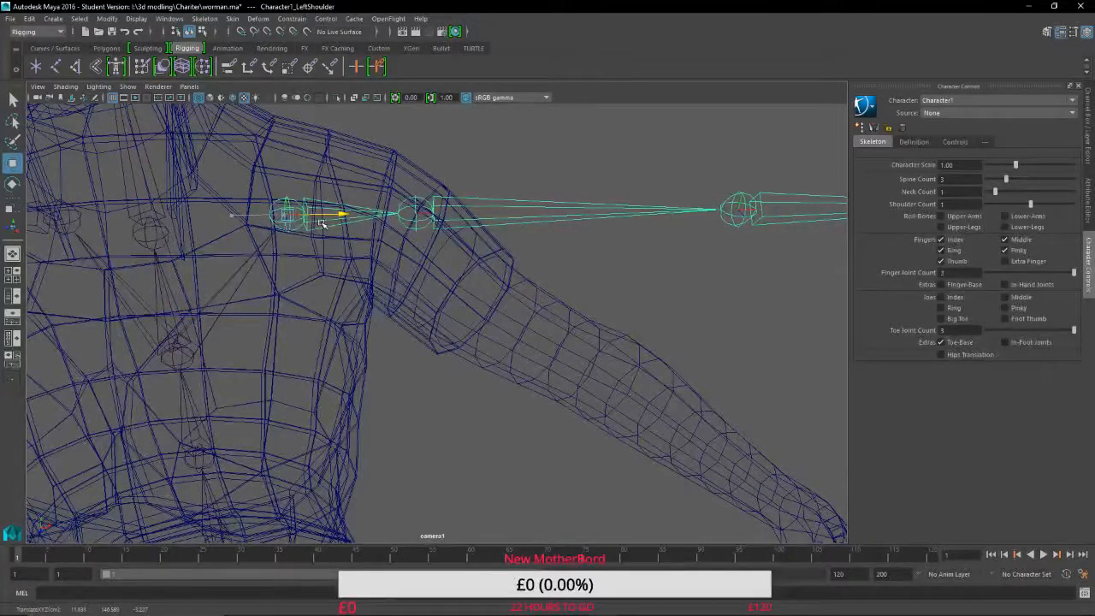
{"action": "left_click", "coordinate": [413, 213]}
{"action": "left_click_drag", "start_coordinate": [418, 169], "coordinate": [421, 202]}
Move the left forearm joint down to the elbow inside the mesh's arm.
{"action": "middle_click_drag", "start_coordinate": [594, 333], "coordinate": [174, 285], "text": "alt"}
{"action": "left_click", "coordinate": [467, 205]}
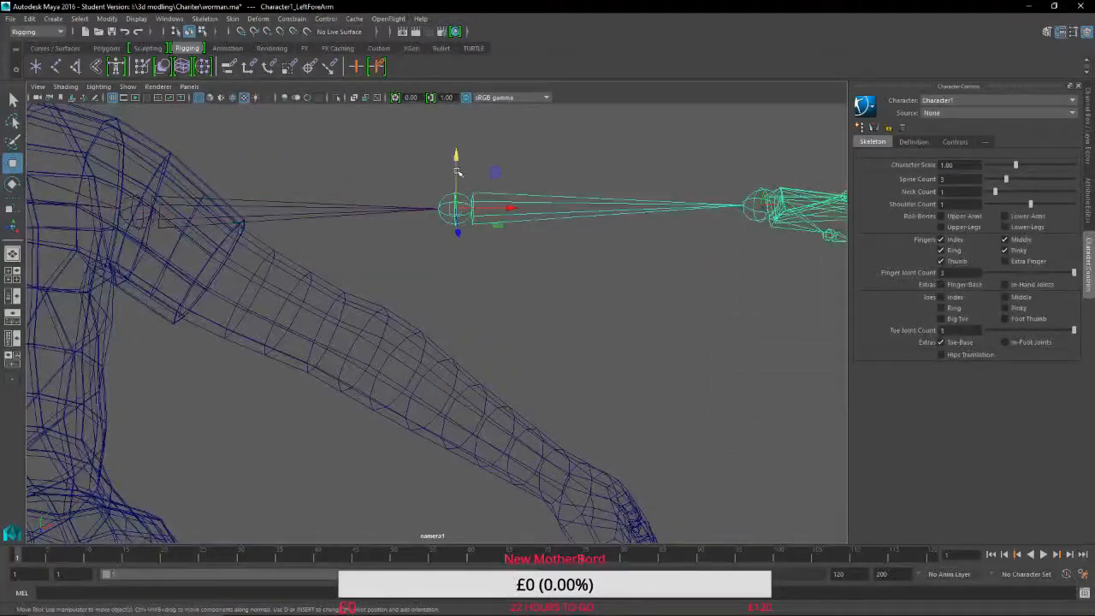
{"action": "left_click_drag", "start_coordinate": [456, 171], "coordinate": [425, 382]}
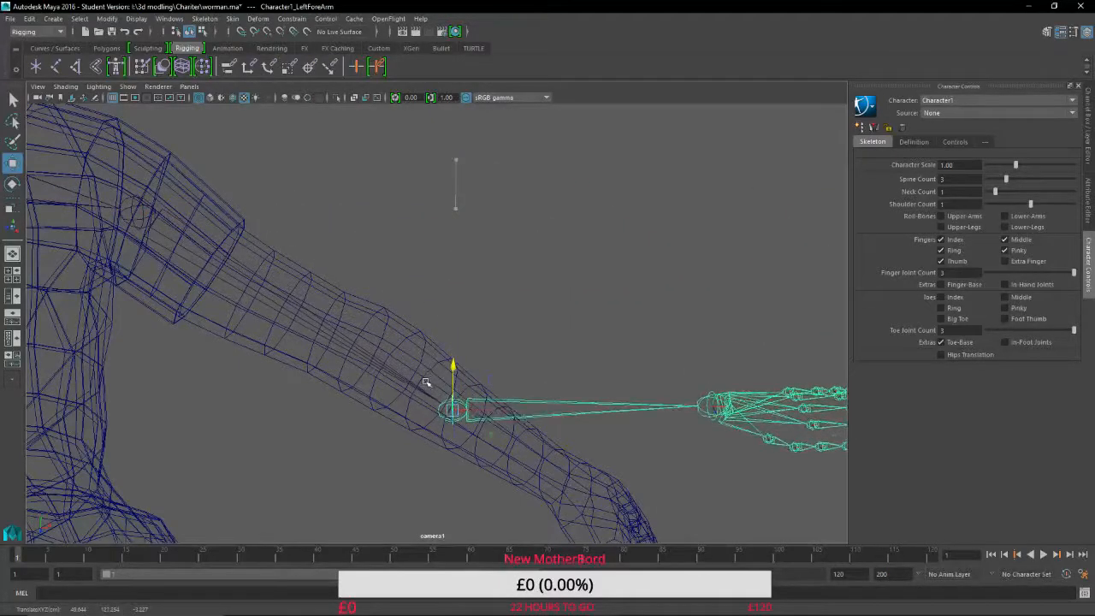
Move the left hand joint to the mesh's wrist and rotate it downward to align the finger bones with the hand.
{"action": "middle_click_drag", "start_coordinate": [685, 391], "coordinate": [169, 213], "text": "alt"}
{"action": "left_click", "coordinate": [393, 290]}
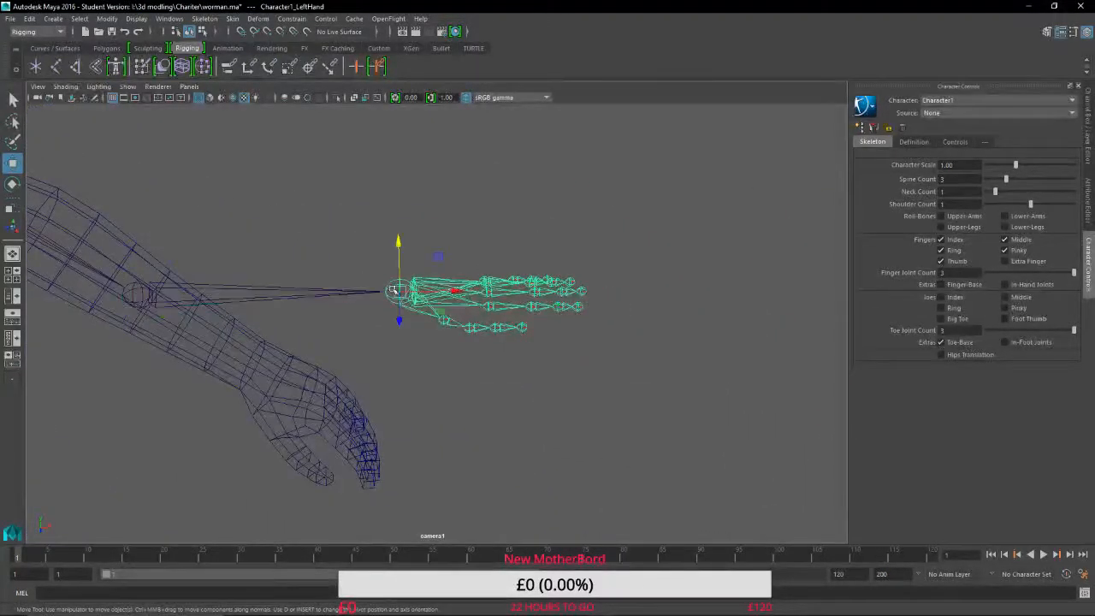
{"action": "left_click_drag", "start_coordinate": [399, 249], "coordinate": [231, 312]}
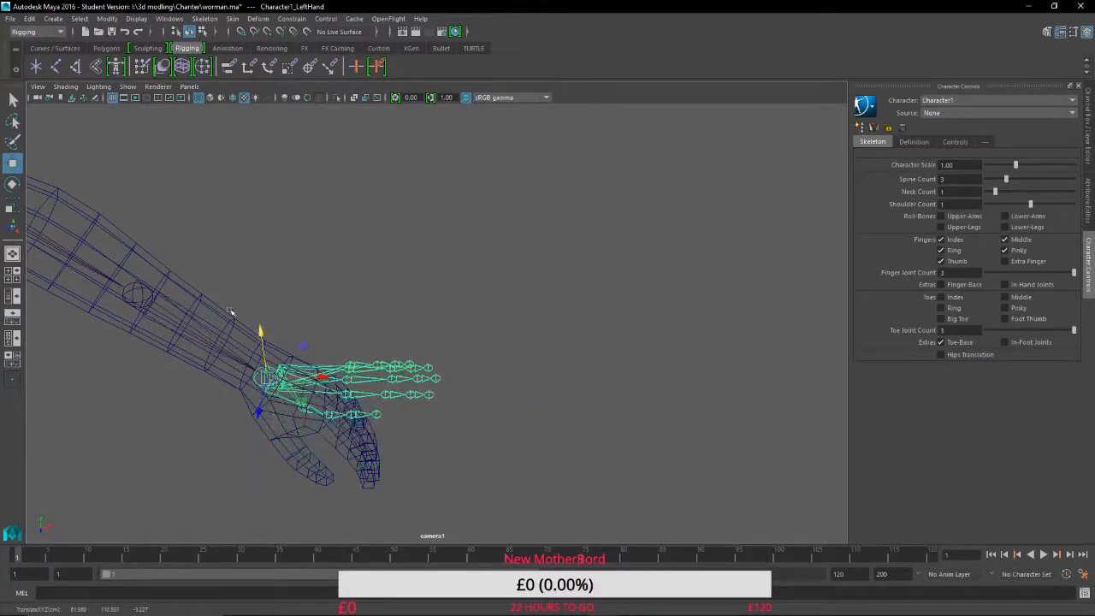
{"action": "left_click", "coordinate": [13, 183]}
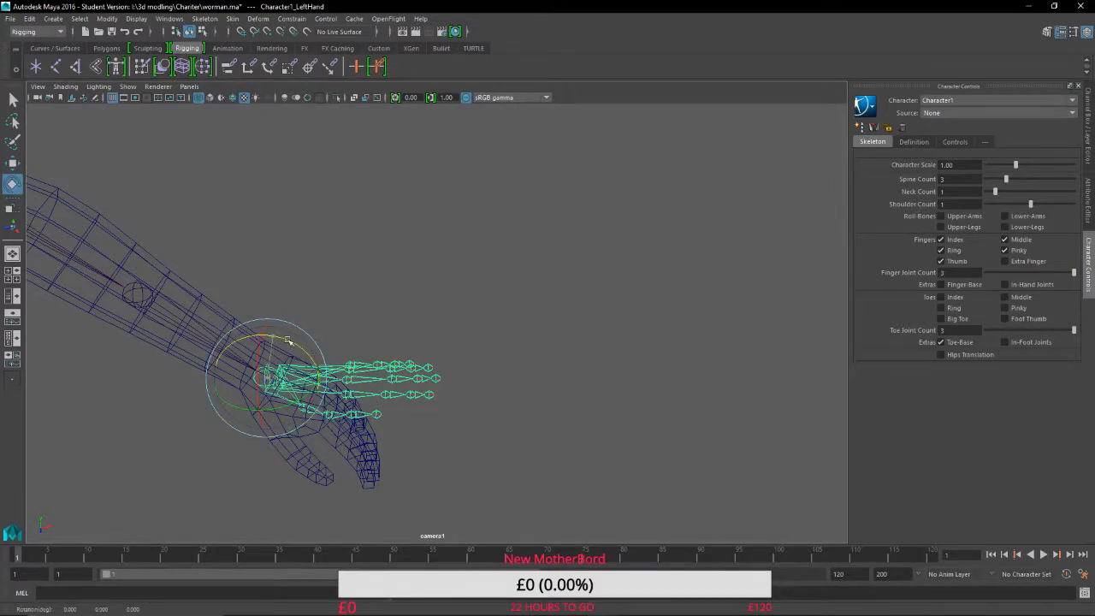
{"action": "left_click_drag", "start_coordinate": [289, 341], "coordinate": [312, 346]}
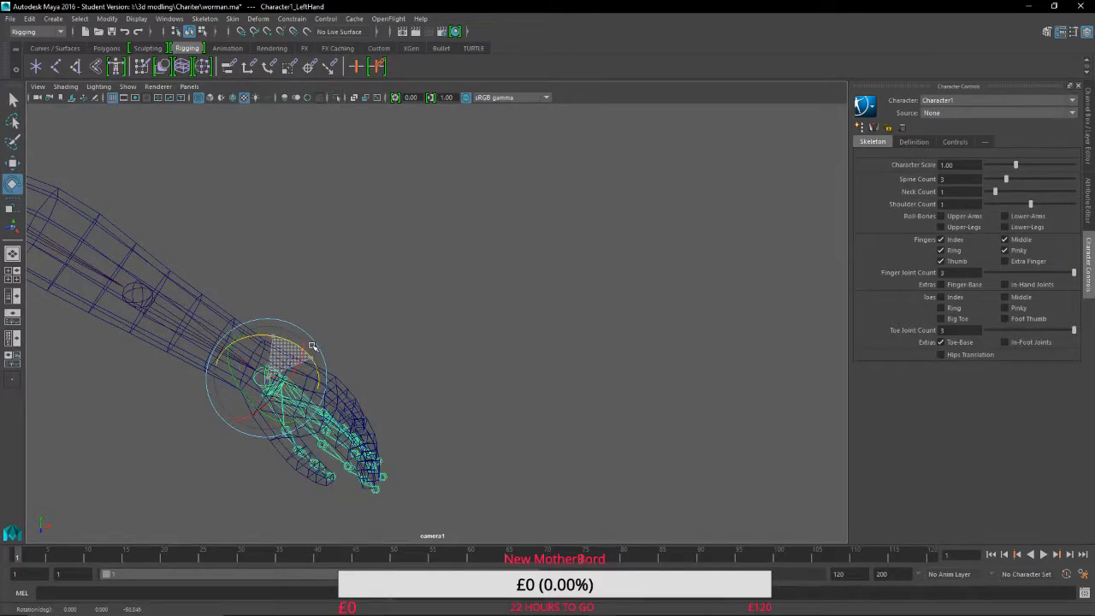
Move the left thumb's base joint forward and up so the thumb bones sit inside the mesh's thumb.
{"action": "left_click", "coordinate": [415, 361]}
{"action": "left_click_drag", "start_coordinate": [416, 362], "coordinate": [21, 96], "text": "alt"}
{"action": "middle_click_drag", "start_coordinate": [611, 357], "coordinate": [376, 295], "text": "alt"}
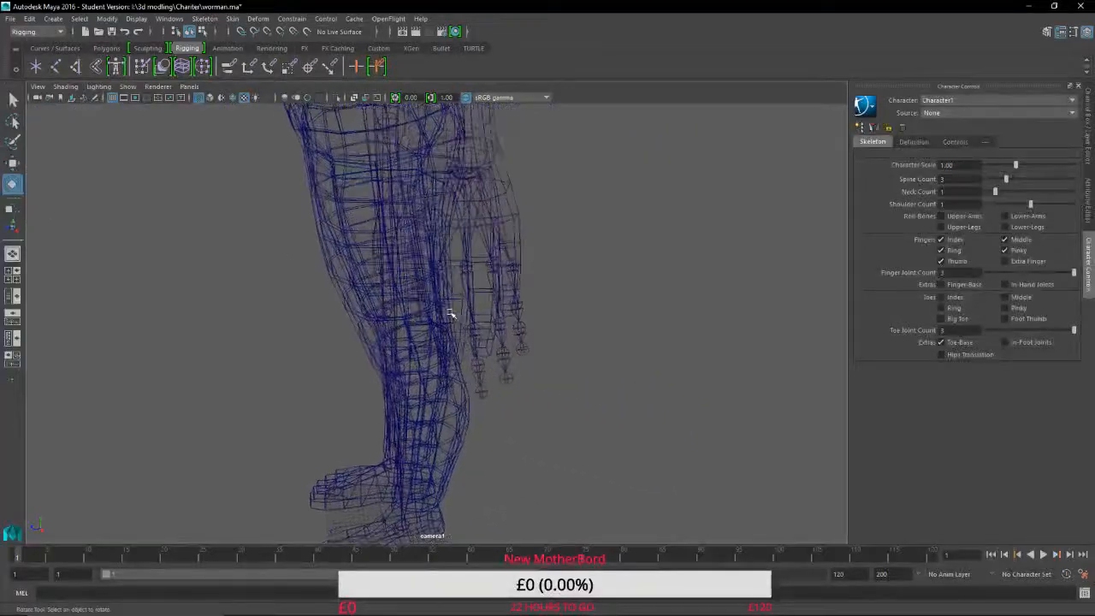
{"action": "mouse_move", "coordinate": [450, 315]}
{"action": "left_mouse_down", "text": "alt"}
{"action": "mouse_move", "coordinate": [444, 296]}
{"action": "mouse_move", "coordinate": [453, 335]}
{"action": "left_mouse_up", "text": "alt"}
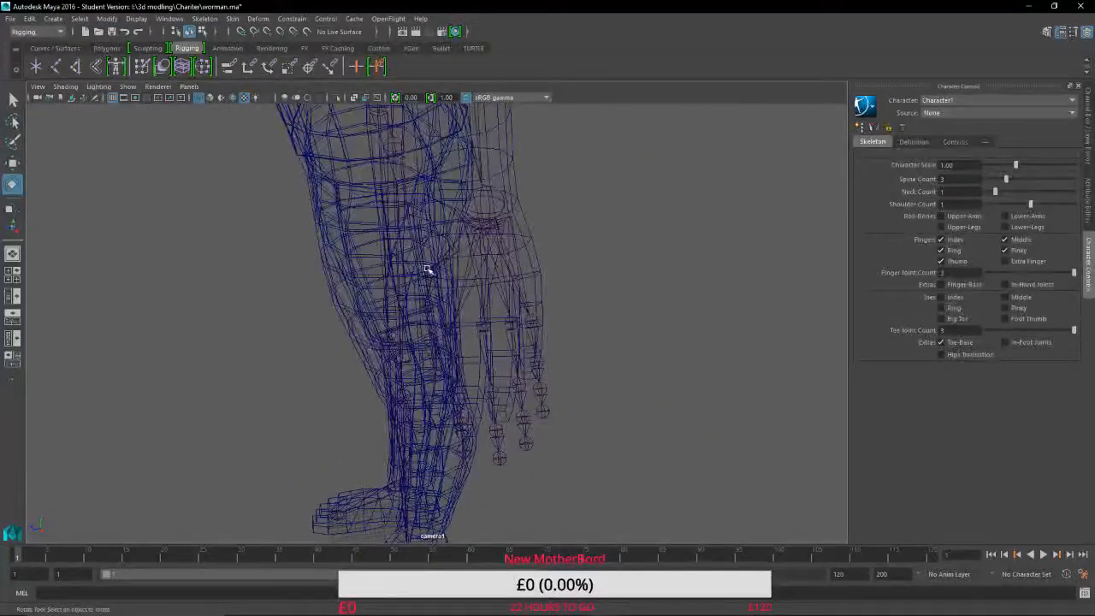
{"action": "left_click", "coordinate": [428, 270]}
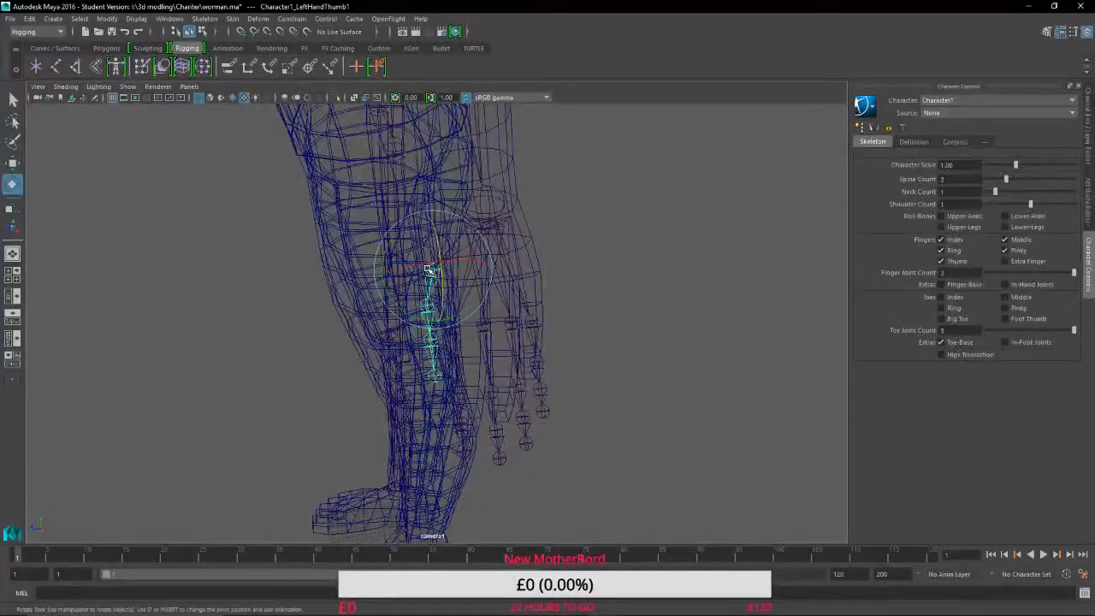
{"action": "left_click_drag", "start_coordinate": [427, 272], "coordinate": [496, 419], "text": "alt"}
{"action": "middle_click_drag", "start_coordinate": [496, 419], "coordinate": [822, 518], "text": "alt"}
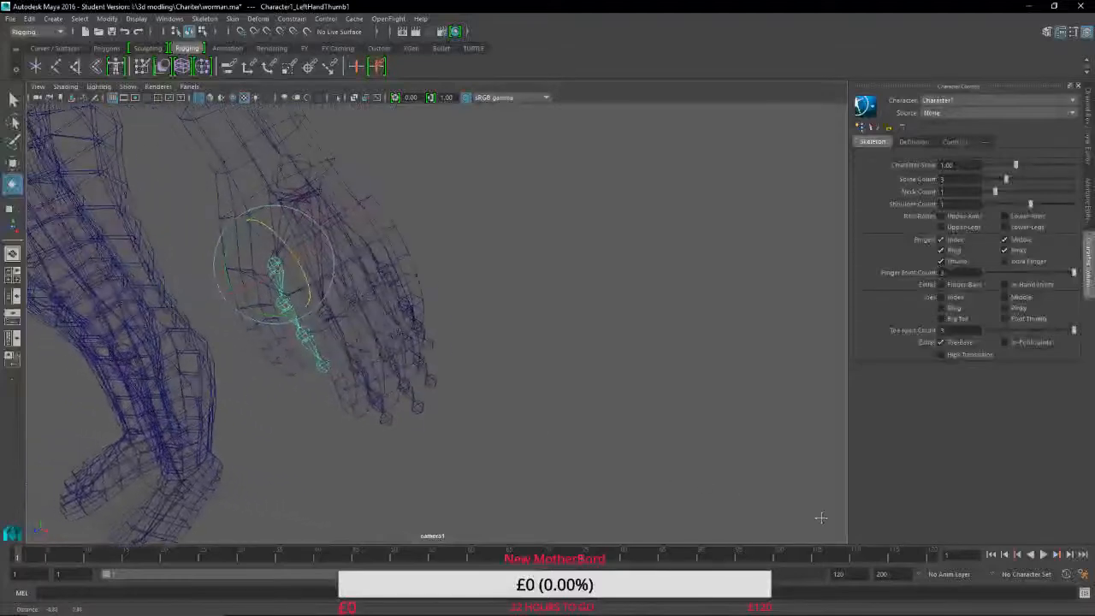
{"action": "scroll", "coordinate": [303, 325], "scroll_direction": "up", "scroll_amount": 4}
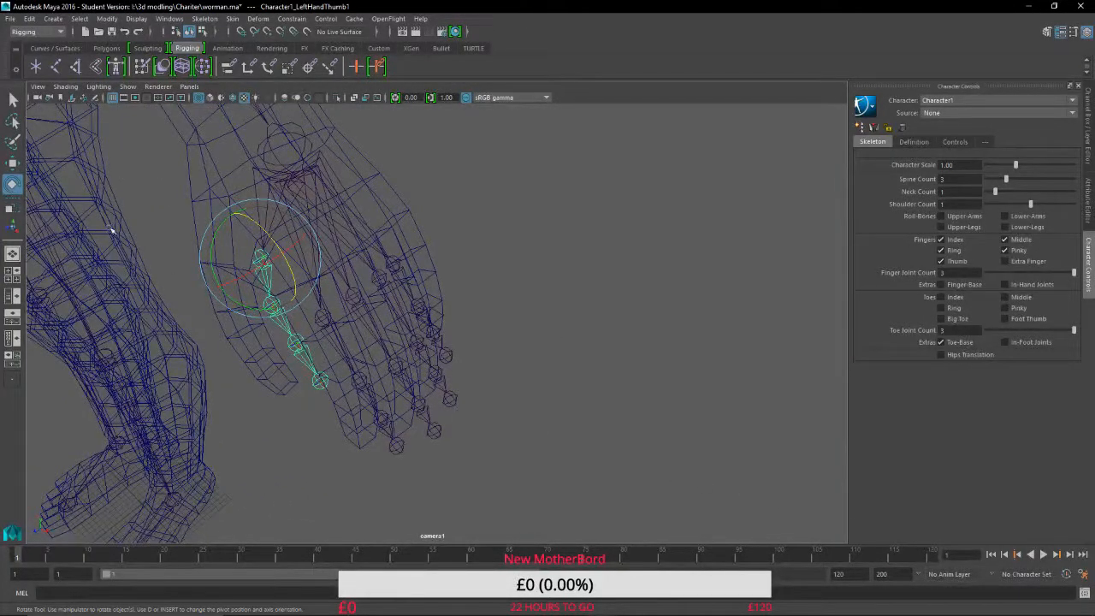
{"action": "left_click", "coordinate": [12, 163]}
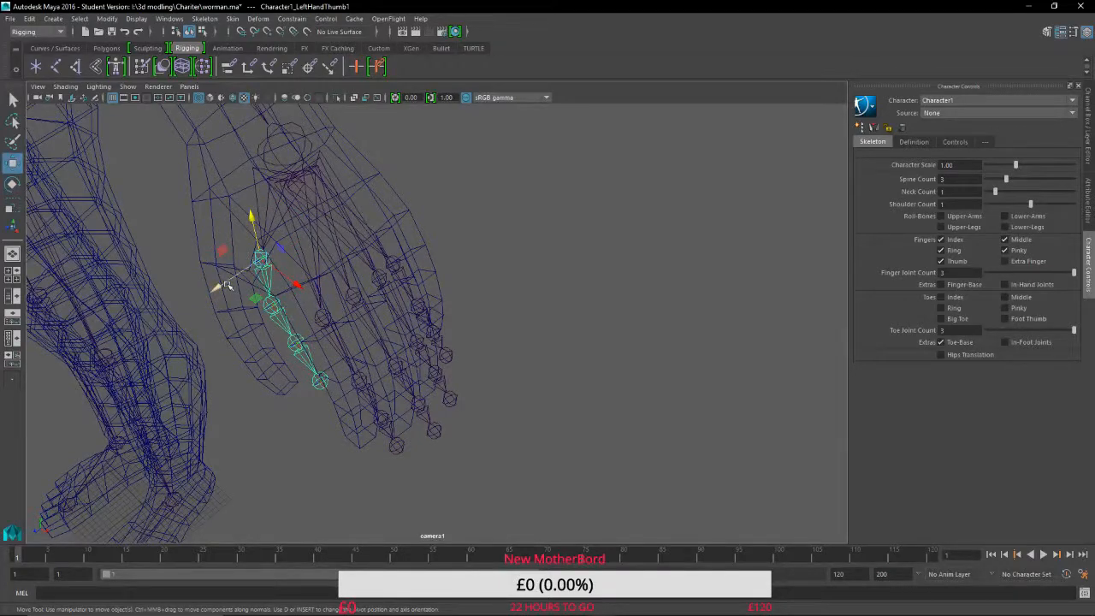
{"action": "left_click_drag", "start_coordinate": [228, 286], "coordinate": [193, 306]}
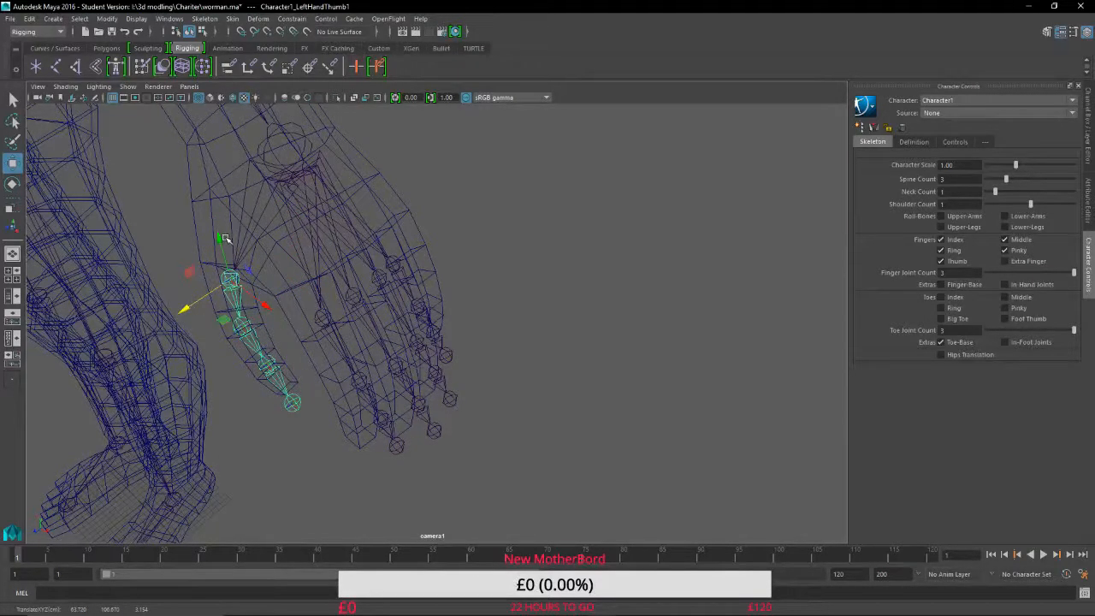
{"action": "left_click_drag", "start_coordinate": [219, 239], "coordinate": [198, 206]}
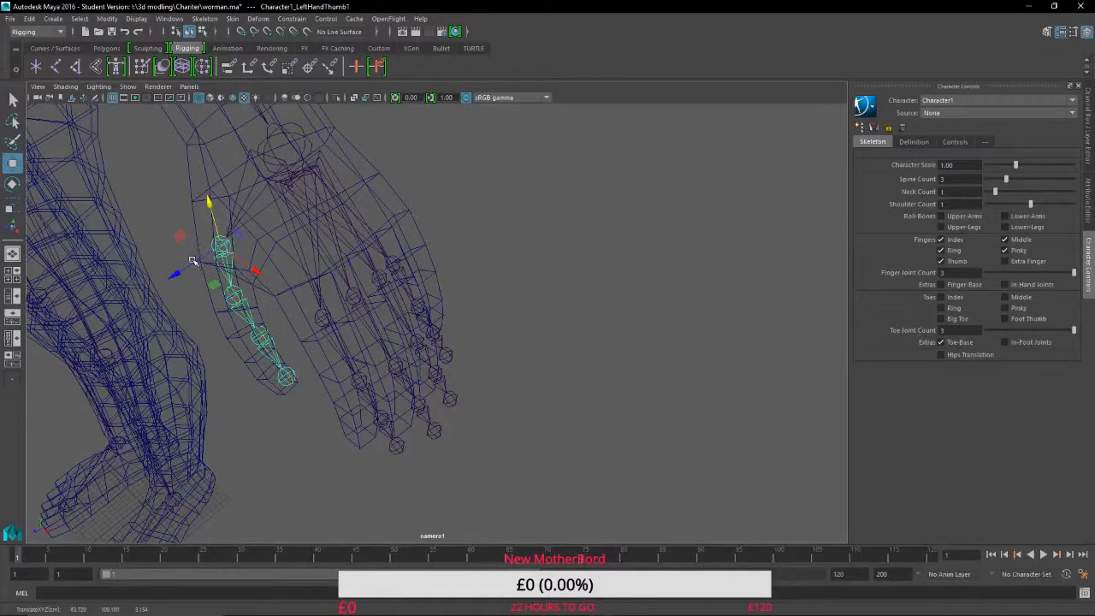
{"action": "left_click_drag", "start_coordinate": [183, 268], "coordinate": [170, 272]}
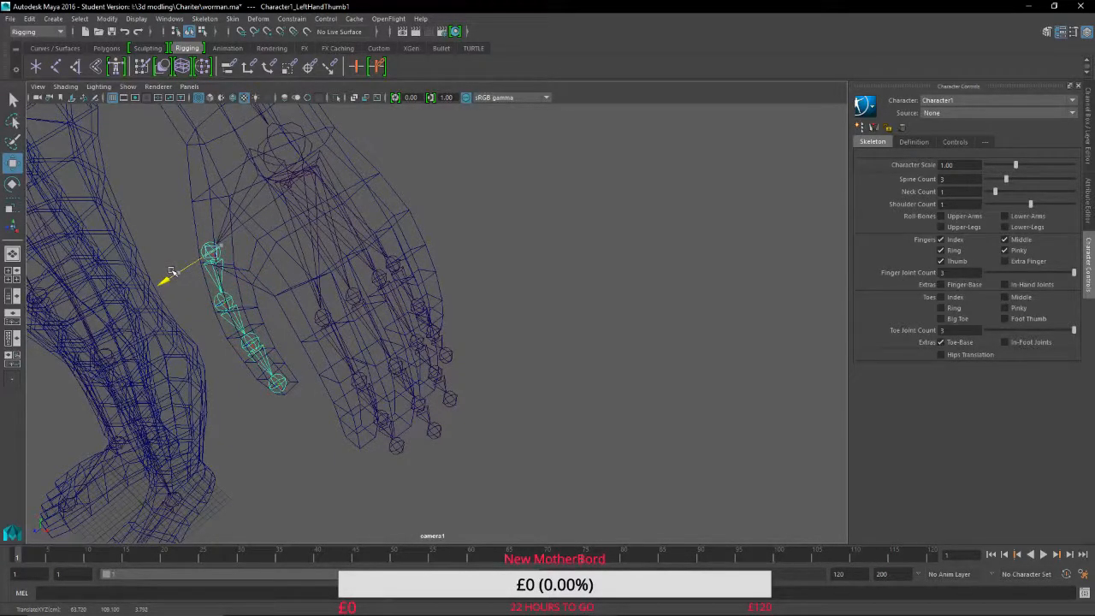
Refine the left thumb base joint's position from the side, shifting it slightly inward and back, and check the hand in shaded display.
{"action": "left_click_drag", "start_coordinate": [216, 383], "coordinate": [312, 386], "text": "alt"}
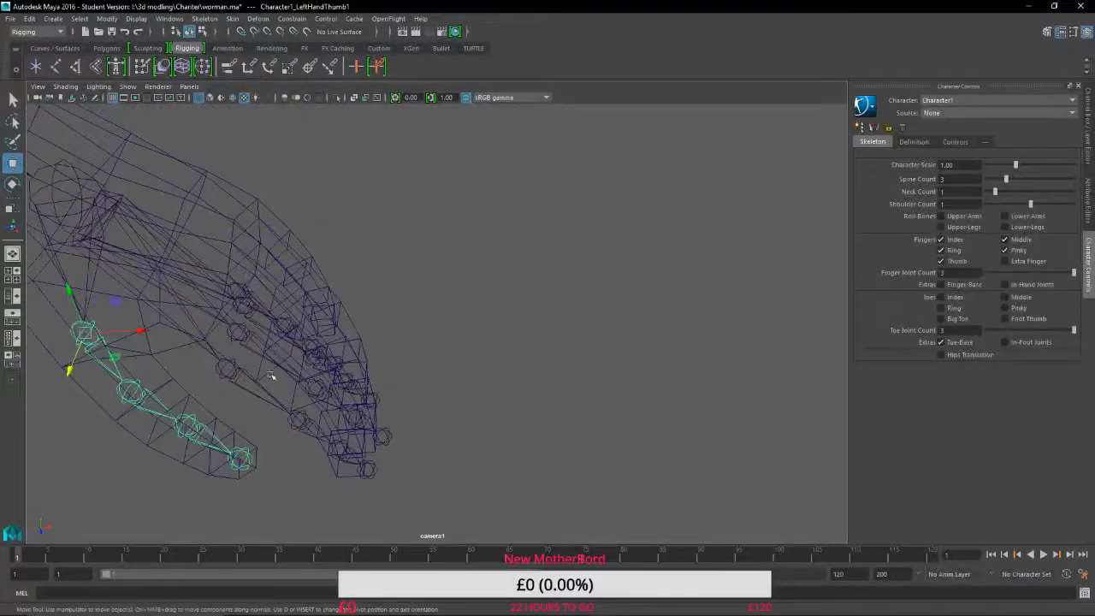
{"action": "middle_click_drag", "start_coordinate": [273, 376], "coordinate": [924, 256], "text": "alt"}
{"action": "left_click_drag", "start_coordinate": [103, 435], "coordinate": [148, 431], "text": "alt"}
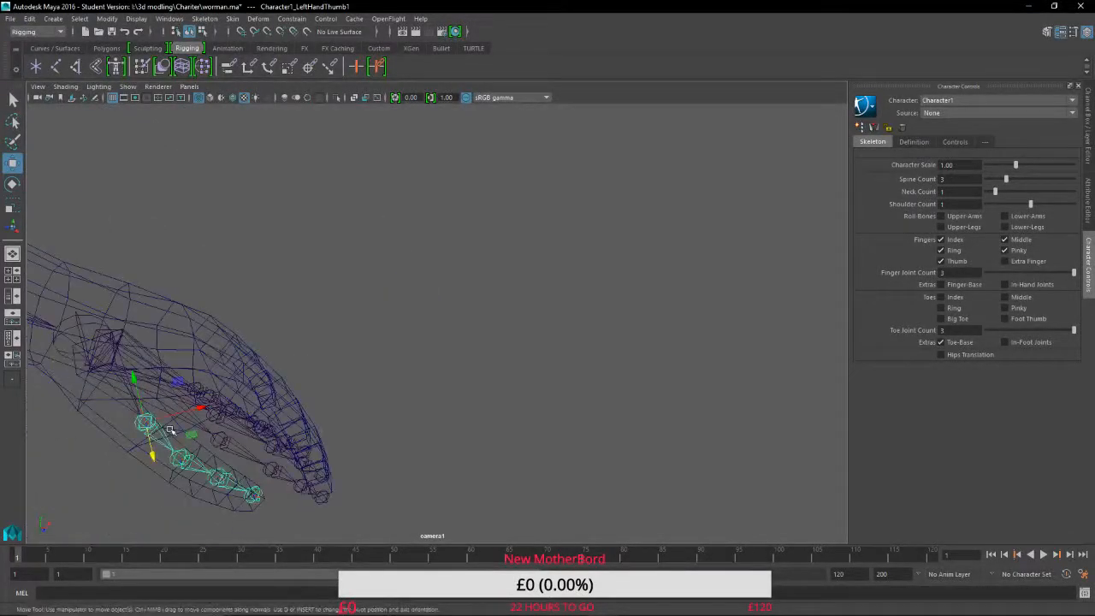
{"action": "middle_click_drag", "start_coordinate": [170, 429], "coordinate": [628, 337], "text": "alt"}
{"action": "scroll", "coordinate": [506, 386], "scroll_direction": "up", "scroll_amount": 4}
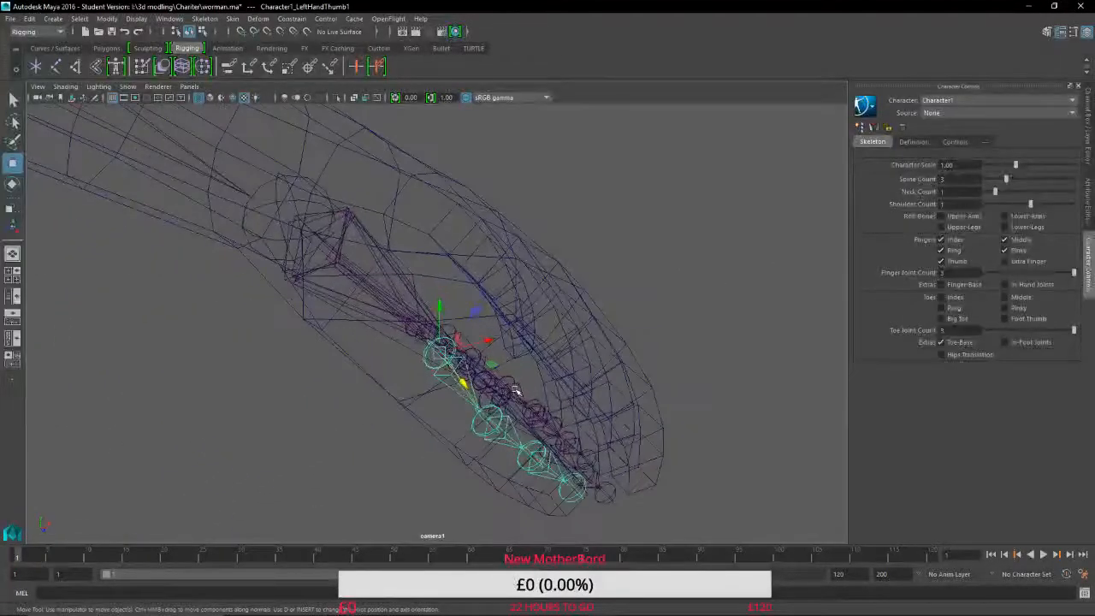
{"action": "left_click_drag", "start_coordinate": [516, 390], "coordinate": [504, 396], "text": "alt"}
{"action": "middle_click_drag", "start_coordinate": [504, 396], "coordinate": [262, 463], "text": "alt"}
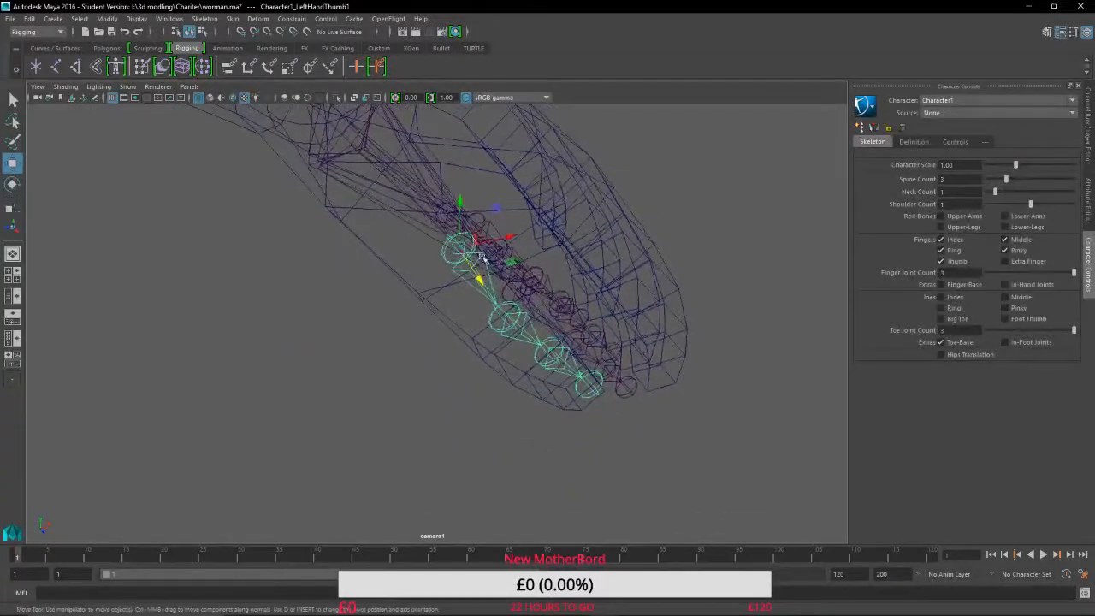
{"action": "mouse_move", "coordinate": [511, 236]}
{"action": "left_mouse_down"}
{"action": "mouse_move", "coordinate": [483, 244]}
{"action": "mouse_move", "coordinate": [497, 246]}
{"action": "left_mouse_up"}
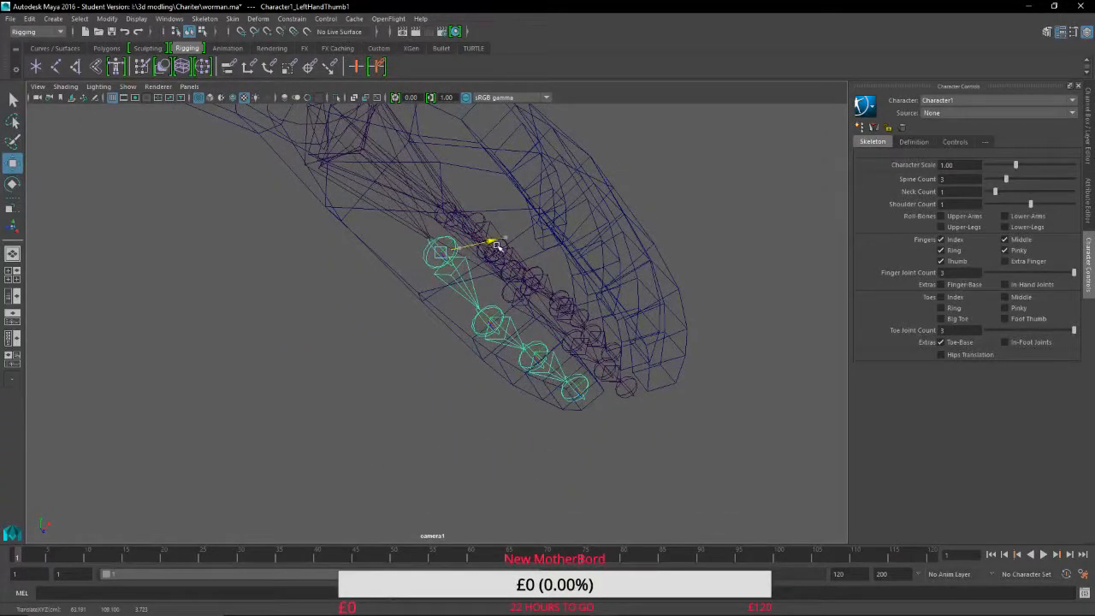
{"action": "left_click_drag", "start_coordinate": [460, 286], "coordinate": [456, 283]}
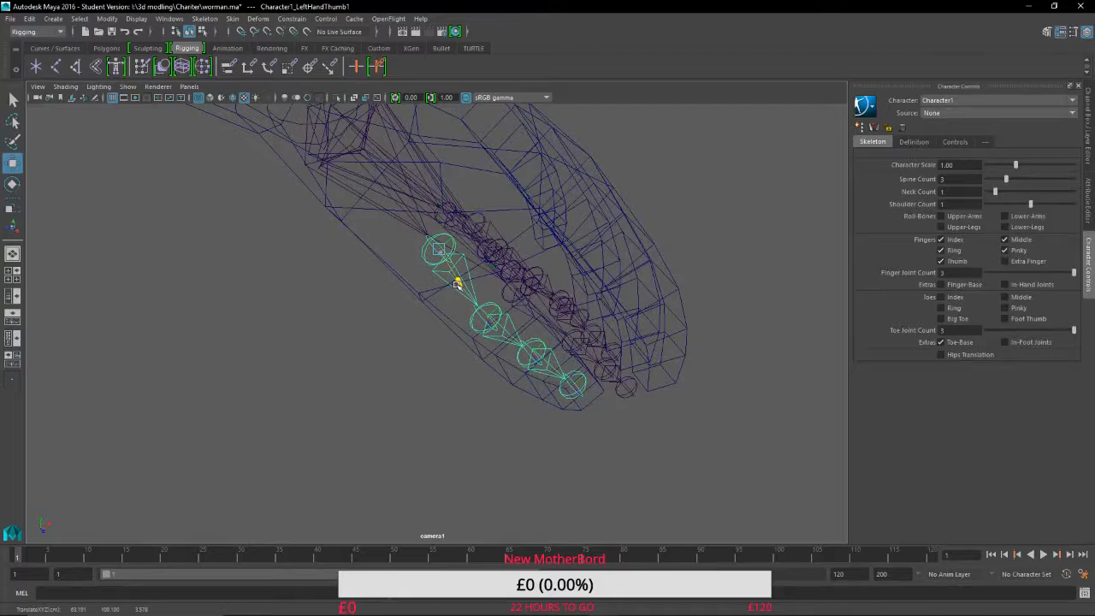
{"action": "left_click", "coordinate": [215, 100]}
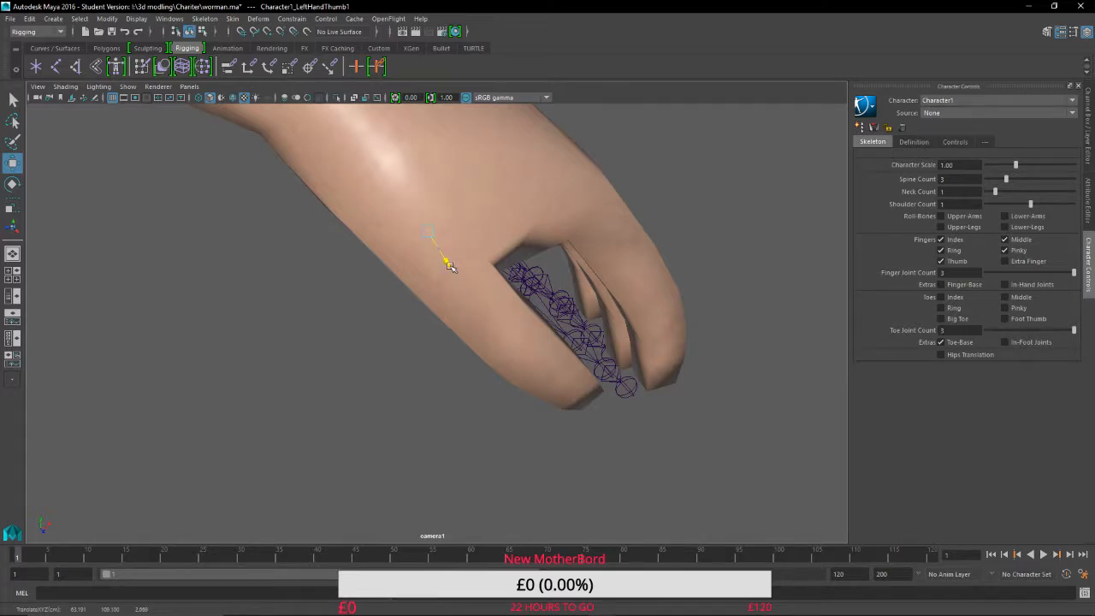
{"action": "left_click", "coordinate": [199, 98]}
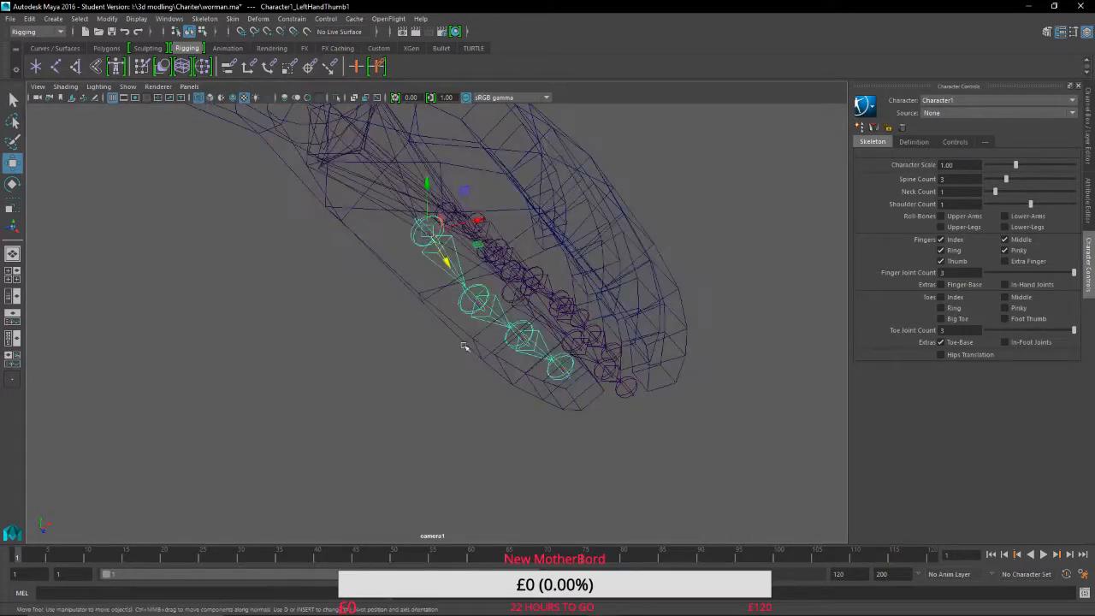
Save the scene.
{"action": "left_click_drag", "start_coordinate": [460, 341], "coordinate": [300, 323], "text": "alt"}
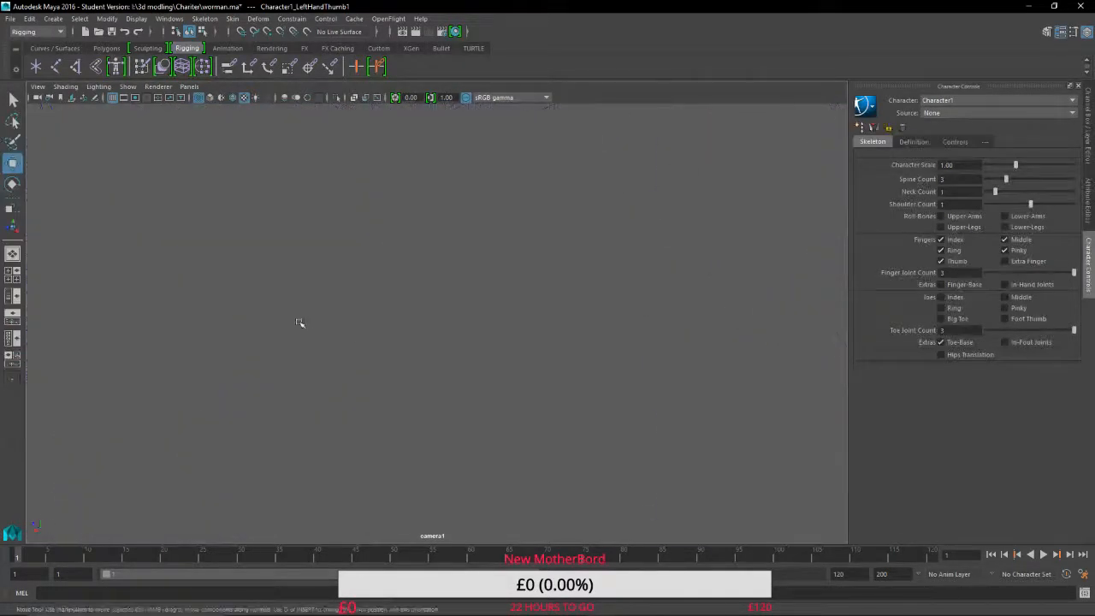
{"action": "key", "text": "ctrl+s"}
{"action": "left_click", "coordinate": [526, 327]}
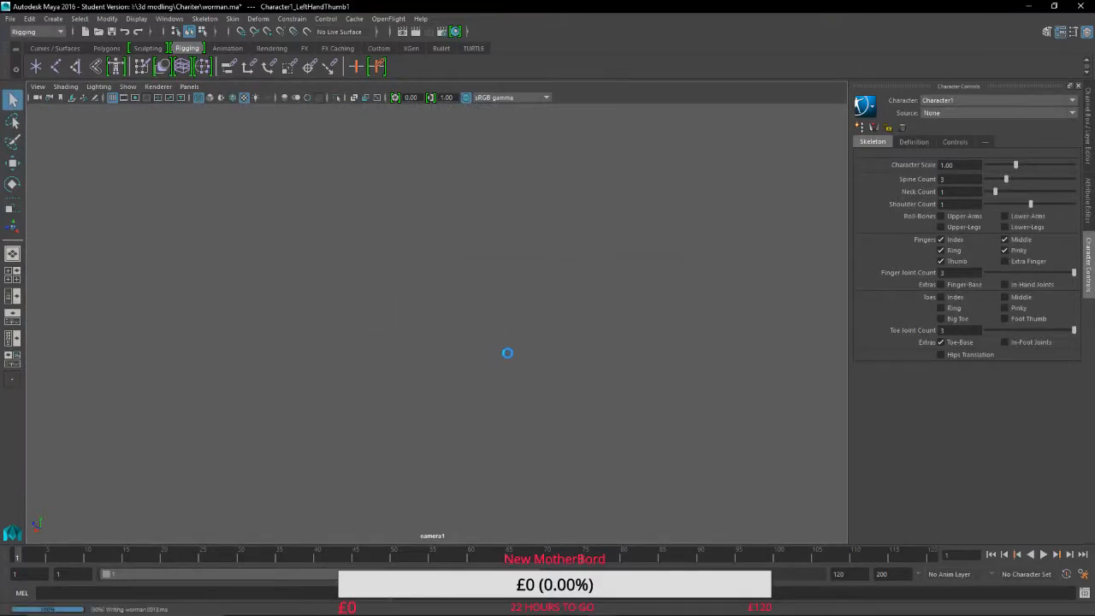
Rotate the left thumb's second joint so its bones follow the direction of the mesh's thumb.
{"action": "middle_click_drag", "start_coordinate": [595, 356], "coordinate": [548, 348], "text": "alt"}
{"action": "left_click_drag", "start_coordinate": [547, 348], "coordinate": [604, 349], "text": "alt"}
{"action": "middle_click_drag", "start_coordinate": [604, 349], "coordinate": [118, 336], "text": "alt"}
{"action": "left_click_drag", "start_coordinate": [453, 249], "coordinate": [478, 246], "text": "alt"}
{"action": "middle_click_drag", "start_coordinate": [577, 323], "coordinate": [494, 169], "text": "alt"}
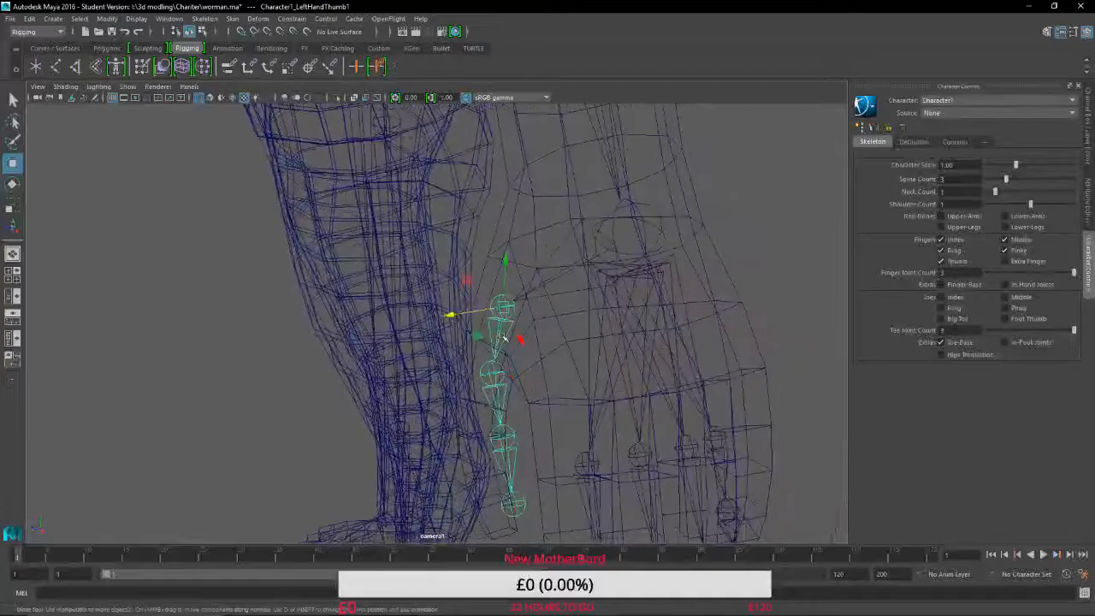
{"action": "left_click_drag", "start_coordinate": [479, 337], "coordinate": [503, 336], "text": "alt"}
{"action": "middle_click_drag", "start_coordinate": [550, 377], "coordinate": [364, 239], "text": "alt"}
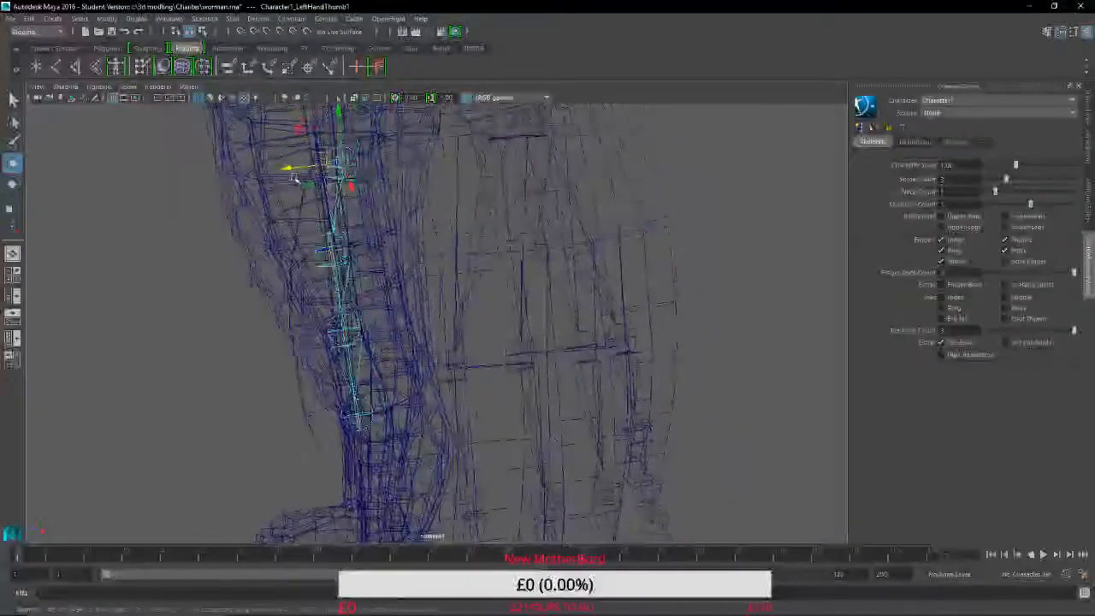
{"action": "left_click", "coordinate": [335, 258]}
{"action": "left_click", "coordinate": [343, 254]}
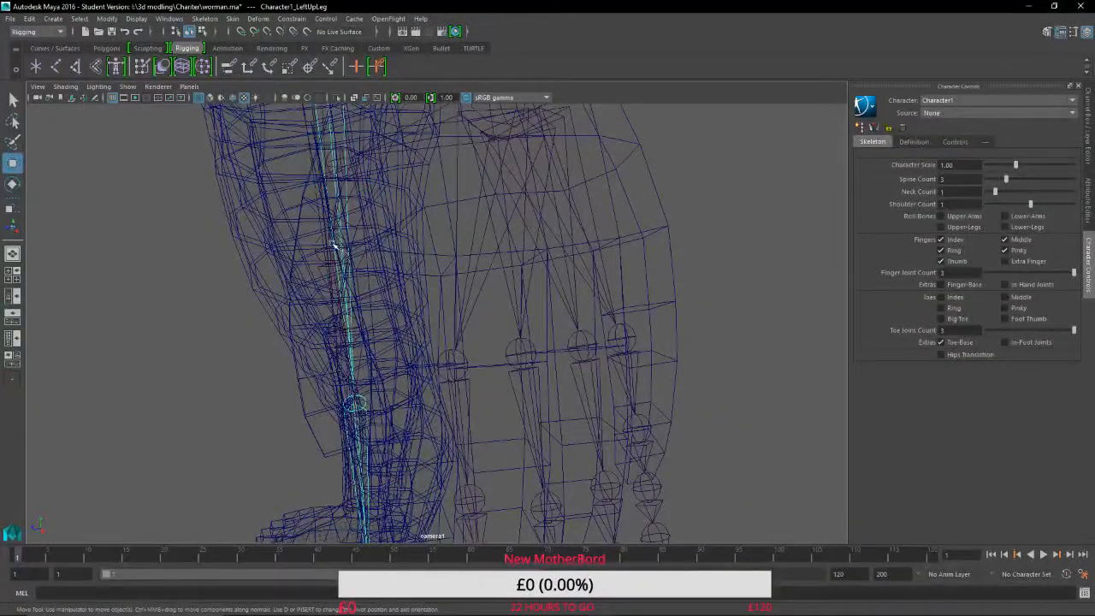
{"action": "left_click", "coordinate": [322, 246]}
{"action": "left_click", "coordinate": [316, 248]}
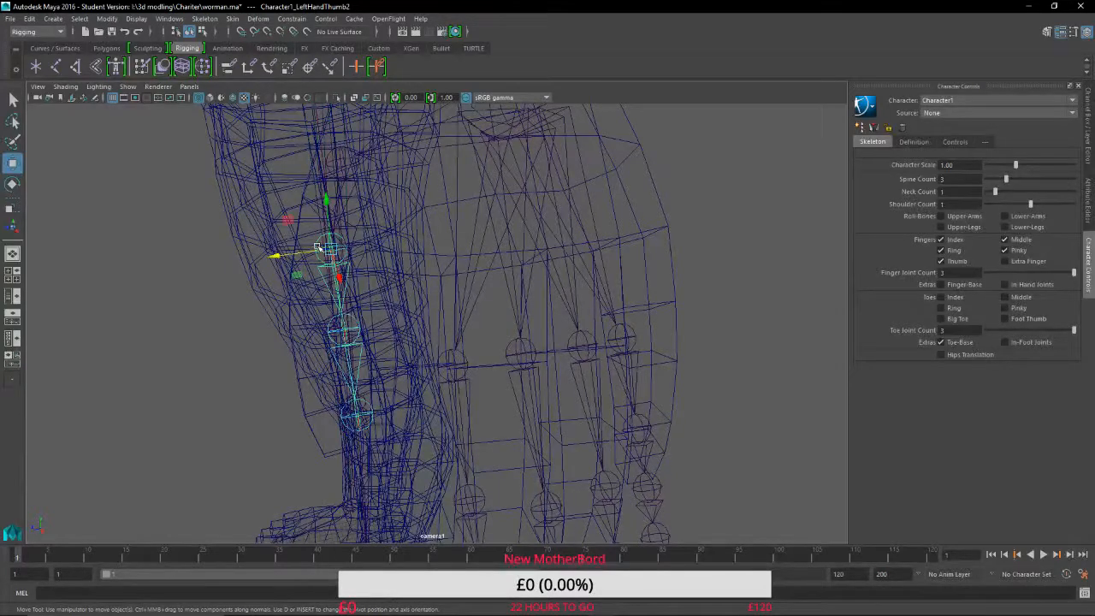
{"action": "left_click", "coordinate": [12, 184]}
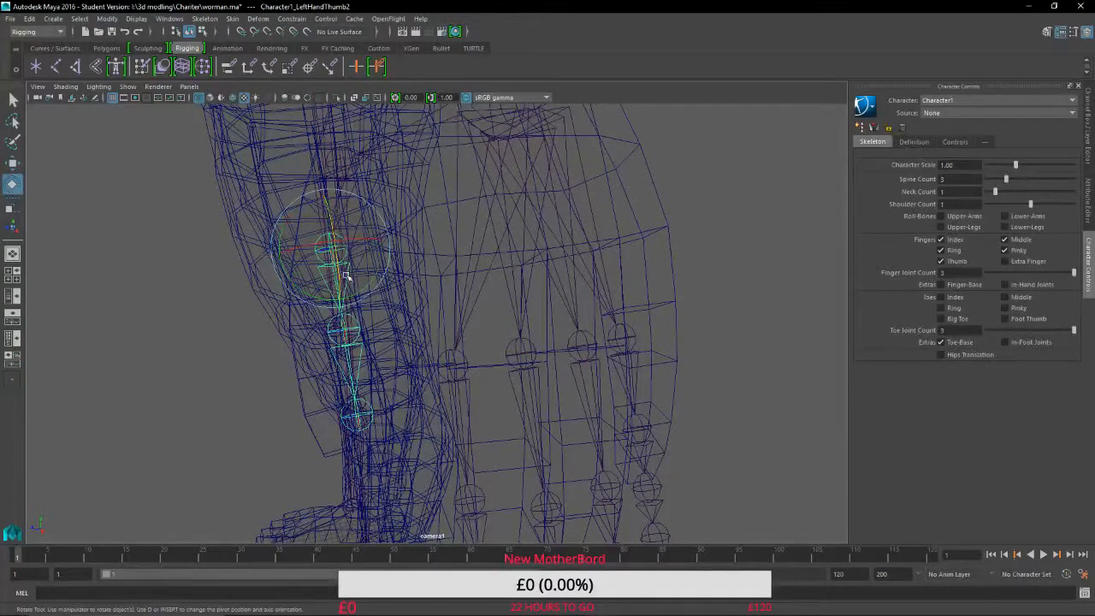
{"action": "left_click_drag", "start_coordinate": [312, 293], "coordinate": [310, 357], "text": "alt"}
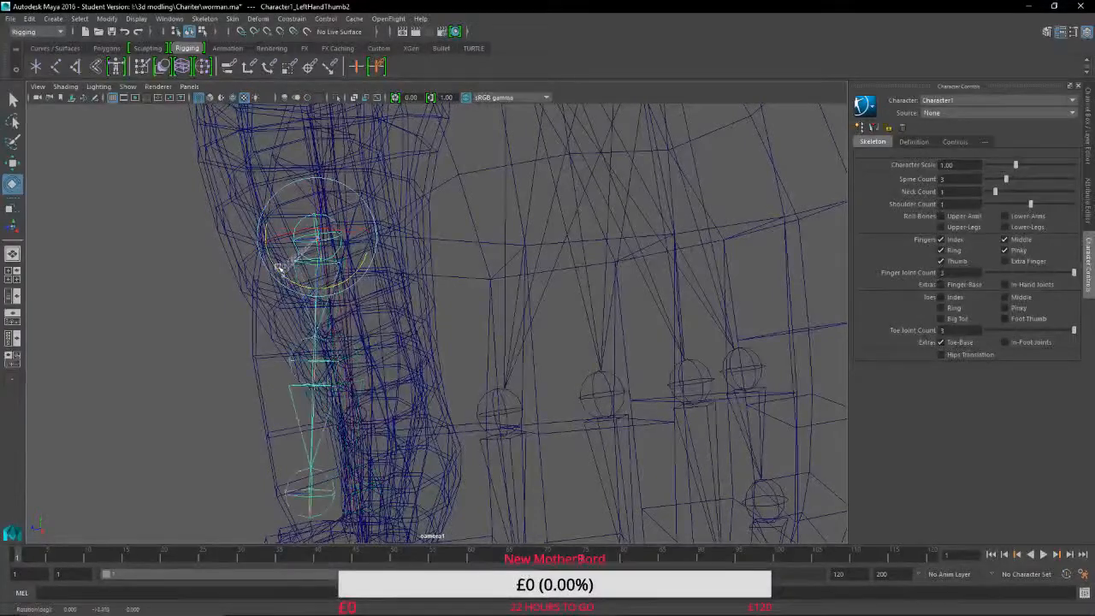
{"action": "mouse_move", "coordinate": [276, 264]}
{"action": "left_mouse_down"}
{"action": "mouse_move", "coordinate": [272, 250]}
{"action": "mouse_move", "coordinate": [278, 262]}
{"action": "left_mouse_up"}
Rotate the left thumb's third joint to align the thumb tip with the mesh.
{"action": "middle_click_drag", "start_coordinate": [233, 311], "coordinate": [590, 203], "text": "alt"}
{"action": "left_click", "coordinate": [526, 308]}
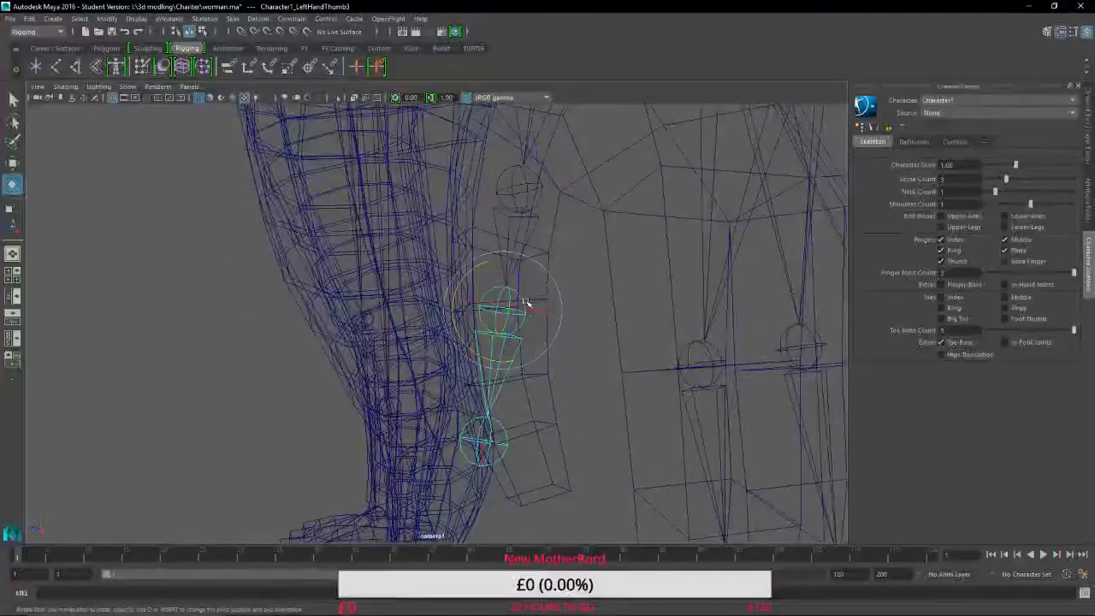
{"action": "left_click_drag", "start_coordinate": [468, 276], "coordinate": [459, 291]}
Move the left index finger's base joint up and forward toward the mesh's index knuckle.
{"action": "left_click_drag", "start_coordinate": [655, 353], "coordinate": [336, 521], "text": "alt"}
{"action": "left_click", "coordinate": [417, 441]}
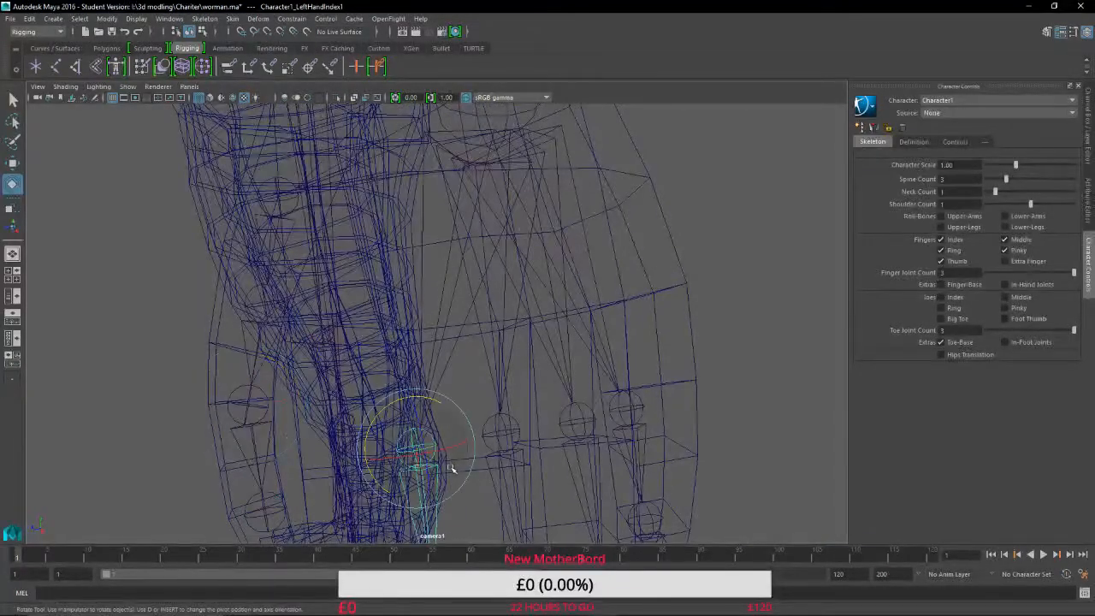
{"action": "left_click_drag", "start_coordinate": [451, 464], "coordinate": [436, 246], "text": "alt"}
{"action": "key", "text": "w"}
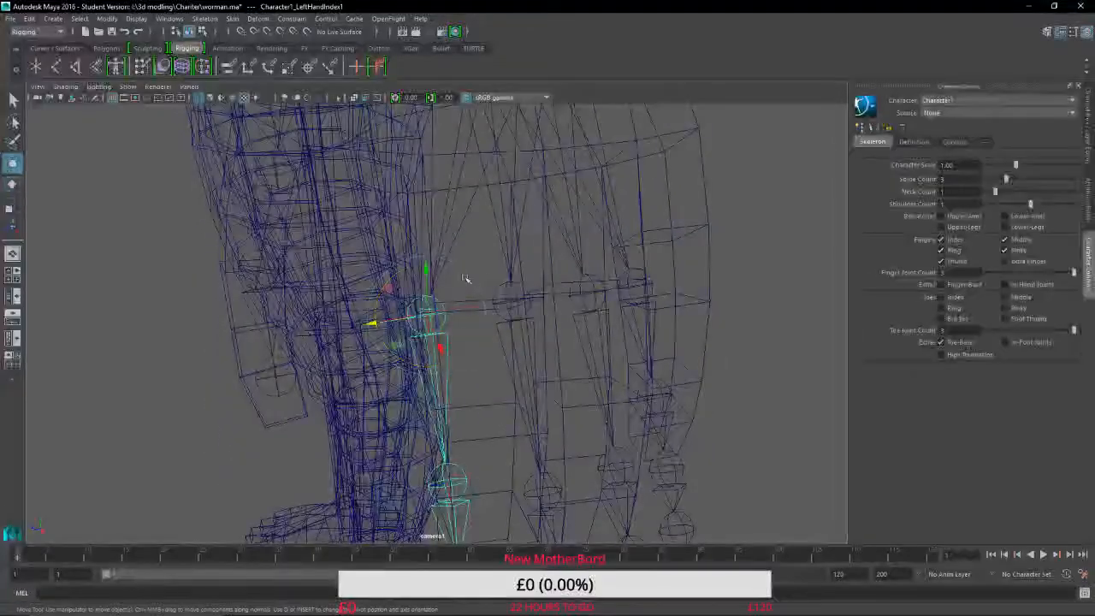
{"action": "left_click_drag", "start_coordinate": [428, 321], "coordinate": [391, 225]}
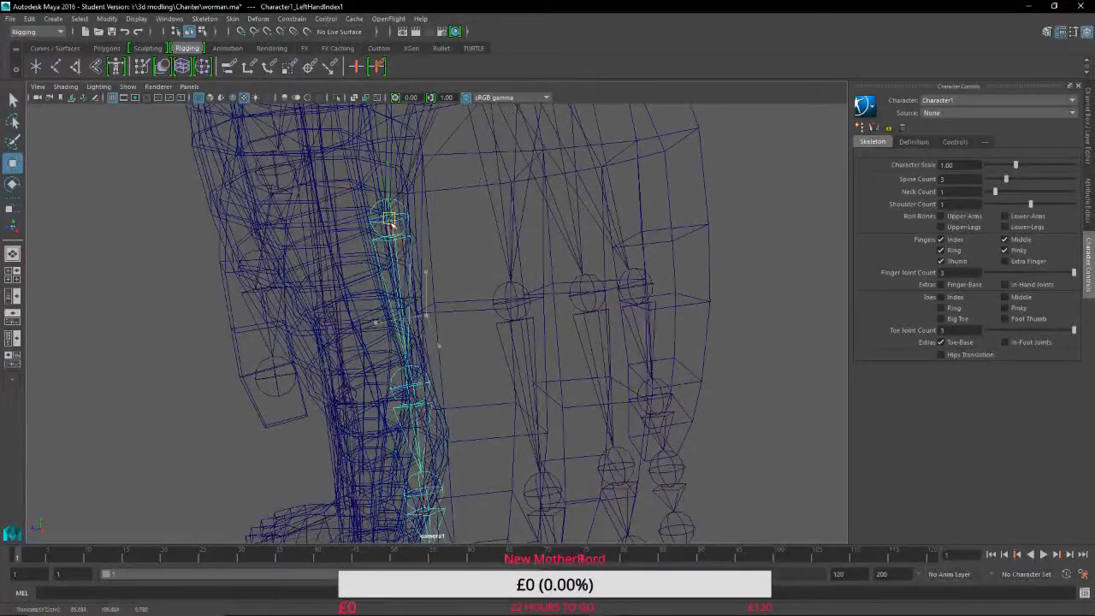
Position the left index finger's base joint inside the mesh's index knuckle, adjusting its height and depth.
{"action": "left_click_drag", "start_coordinate": [466, 317], "coordinate": [539, 377], "text": "alt"}
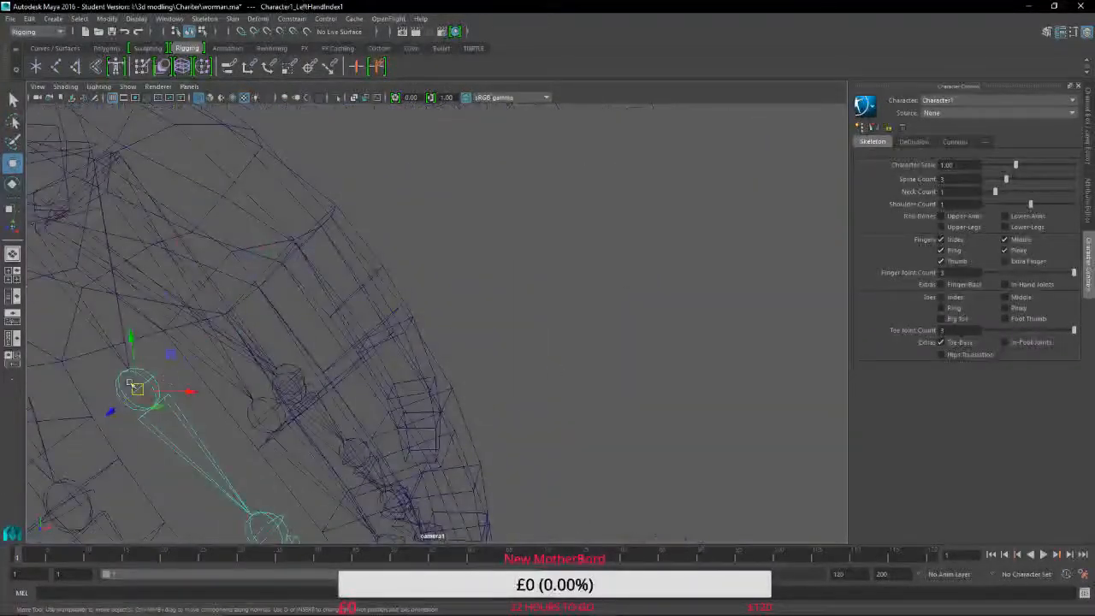
{"action": "left_click_drag", "start_coordinate": [183, 391], "coordinate": [298, 313]}
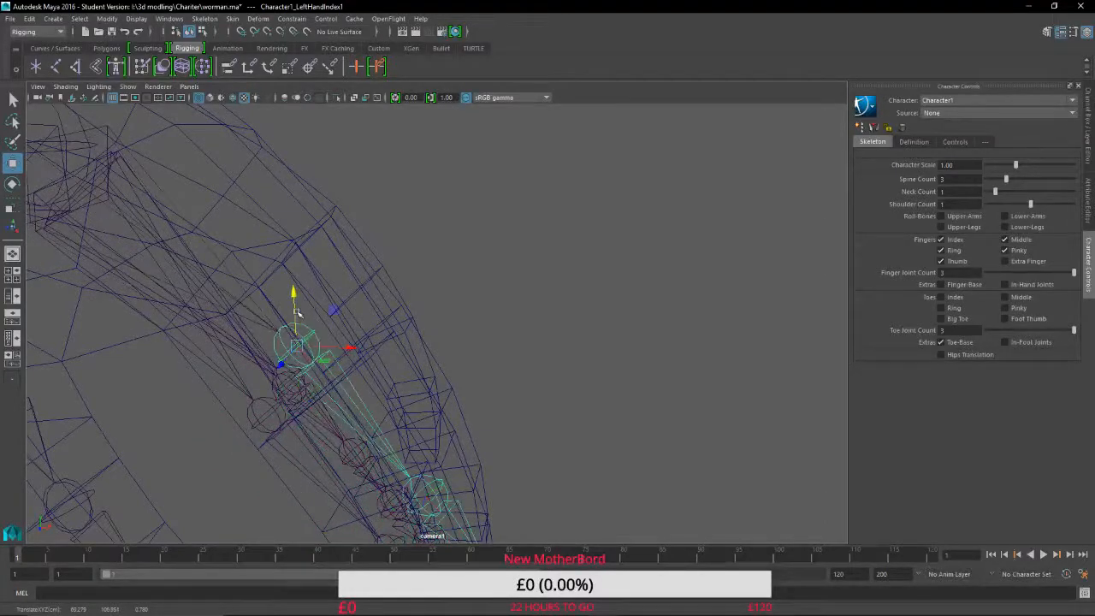
{"action": "left_click_drag", "start_coordinate": [352, 351], "coordinate": [294, 348]}
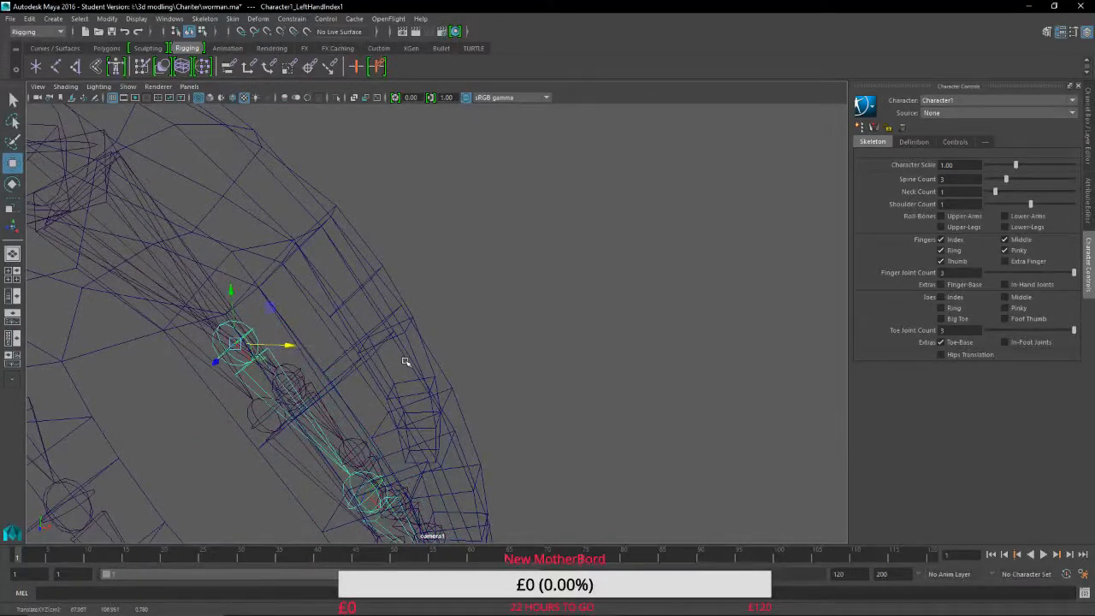
{"action": "left_click_drag", "start_coordinate": [406, 361], "coordinate": [350, 296], "text": "alt"}
{"action": "left_click_drag", "start_coordinate": [481, 161], "coordinate": [599, 316]}
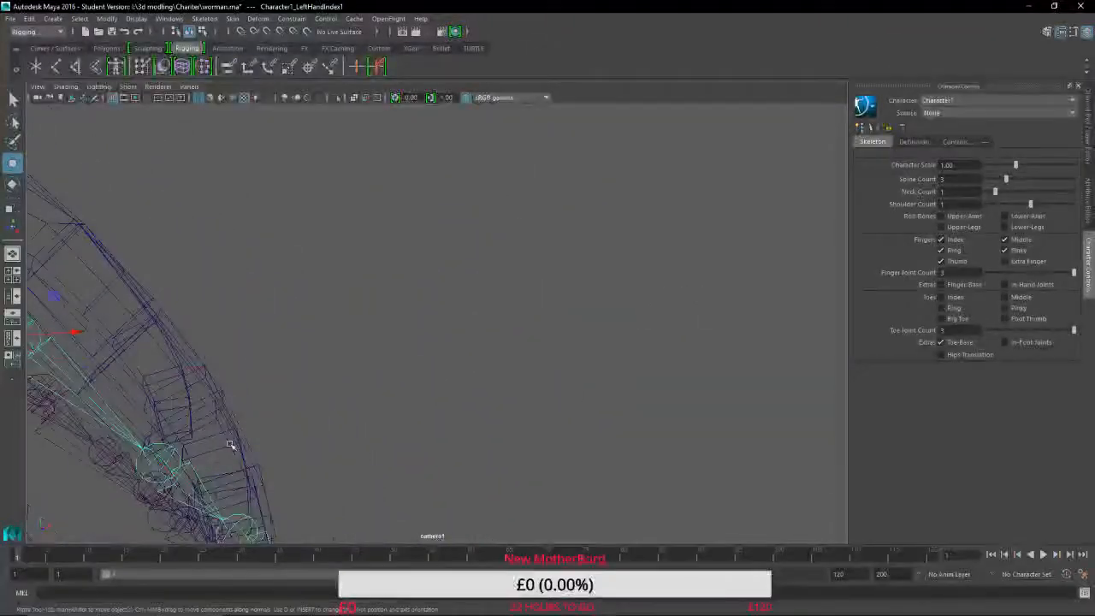
{"action": "left_click_drag", "start_coordinate": [232, 448], "coordinate": [496, 471], "text": "alt"}
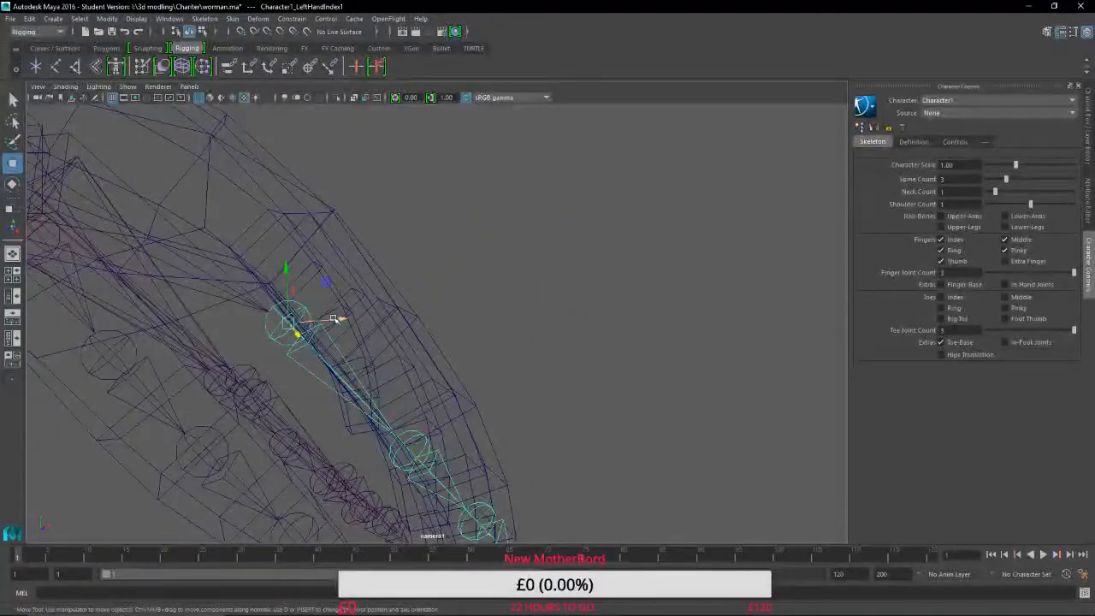
{"action": "left_click_drag", "start_coordinate": [333, 319], "coordinate": [389, 314]}
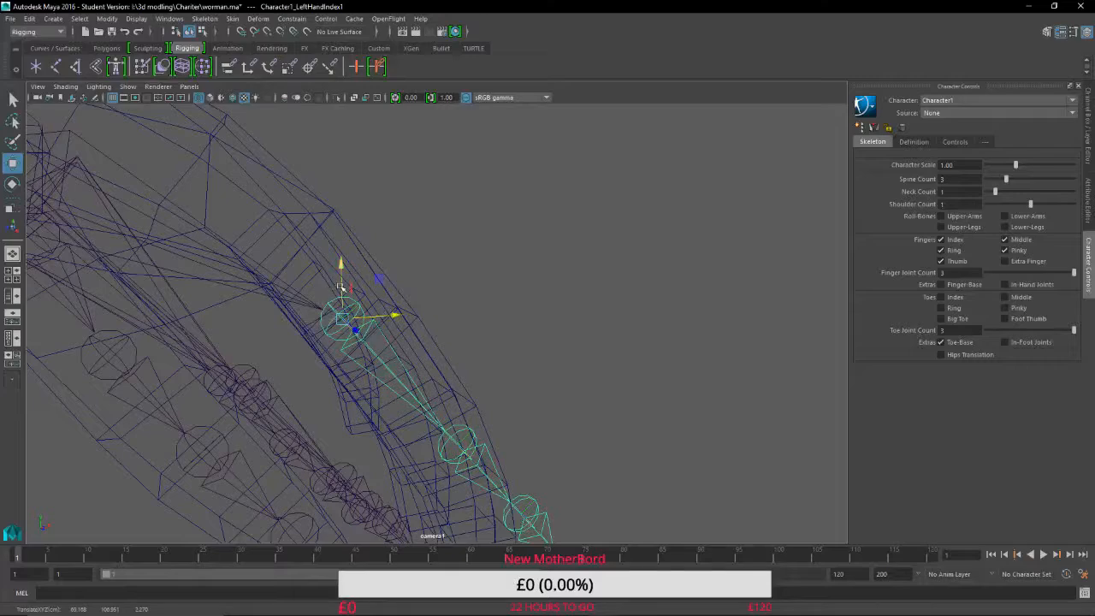
{"action": "left_click_drag", "start_coordinate": [340, 288], "coordinate": [337, 248]}
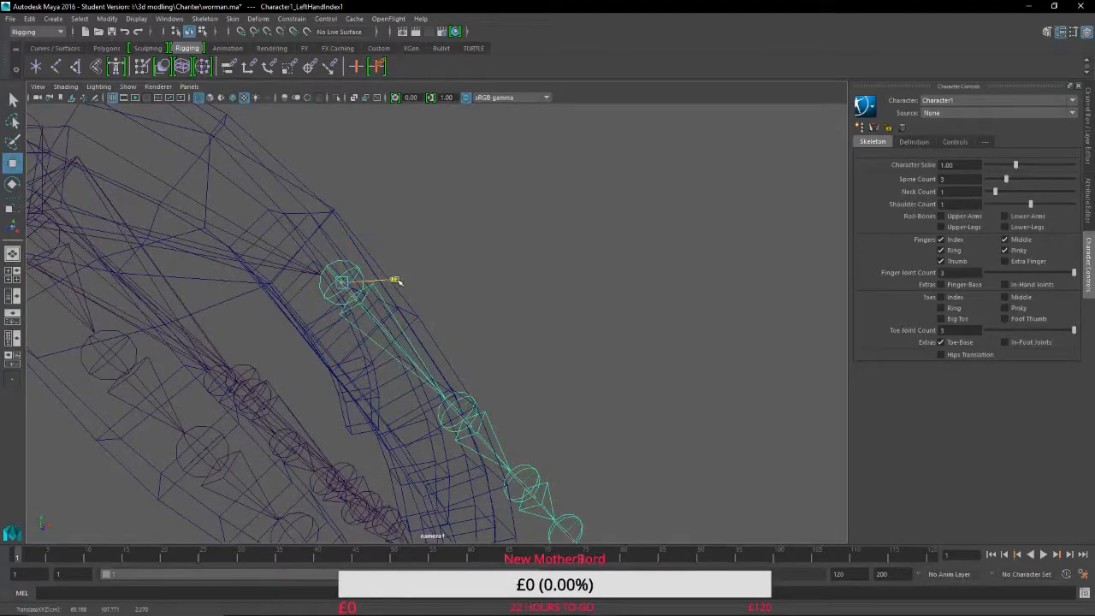
{"action": "left_click_drag", "start_coordinate": [396, 280], "coordinate": [377, 279]}
Rotate the left index finger's second joint so its bones bend down along the mesh's index finger.
{"action": "middle_click_drag", "start_coordinate": [398, 315], "coordinate": [268, 454], "text": "alt"}
{"action": "left_click_drag", "start_coordinate": [238, 457], "coordinate": [97, 482], "text": "alt"}
{"action": "left_click_drag", "start_coordinate": [428, 432], "coordinate": [435, 252], "text": "alt"}
{"action": "left_click", "coordinate": [408, 305]}
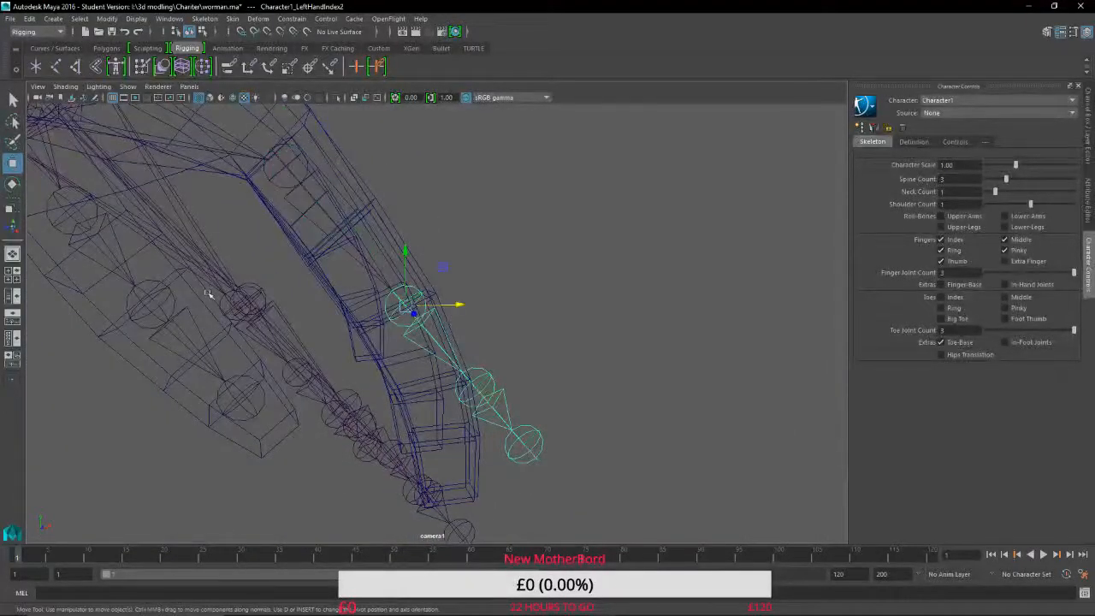
{"action": "left_click", "coordinate": [13, 184]}
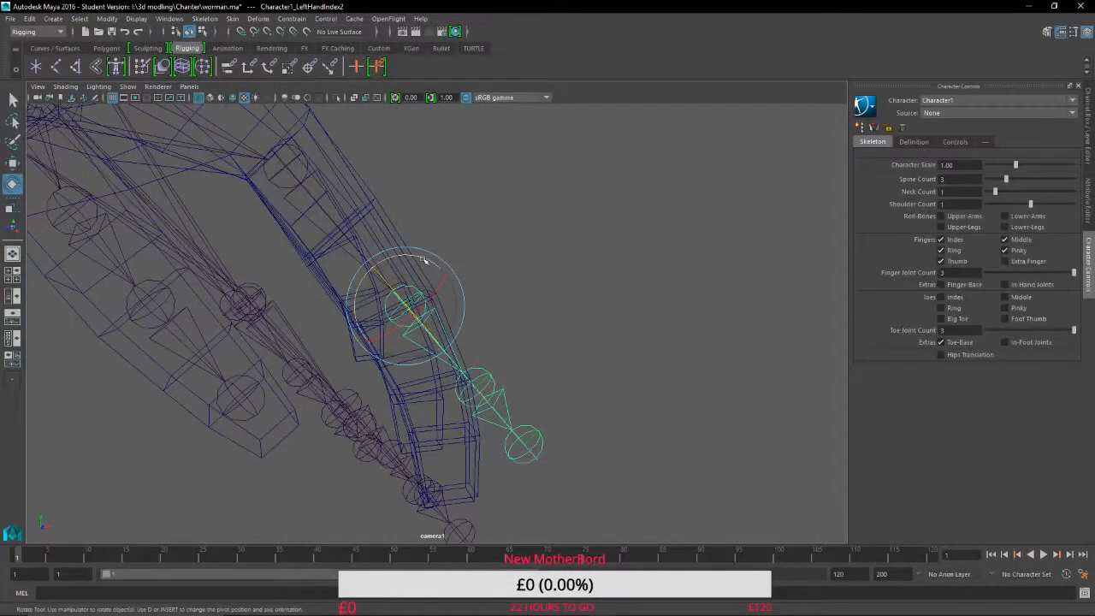
{"action": "left_click_drag", "start_coordinate": [423, 260], "coordinate": [445, 266]}
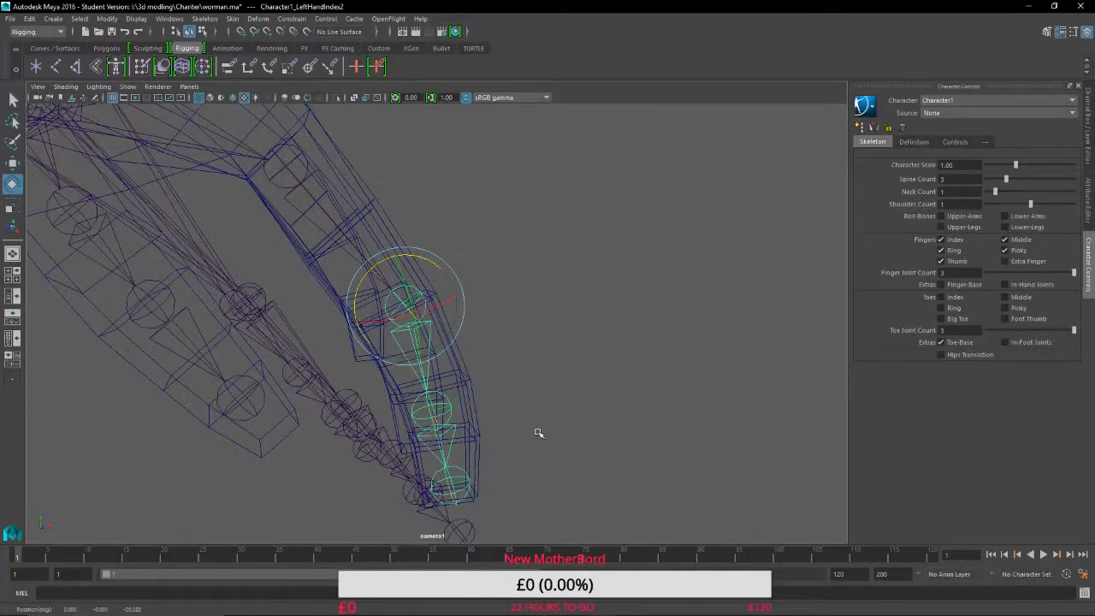
{"action": "left_click_drag", "start_coordinate": [539, 433], "coordinate": [519, 429], "text": "alt"}
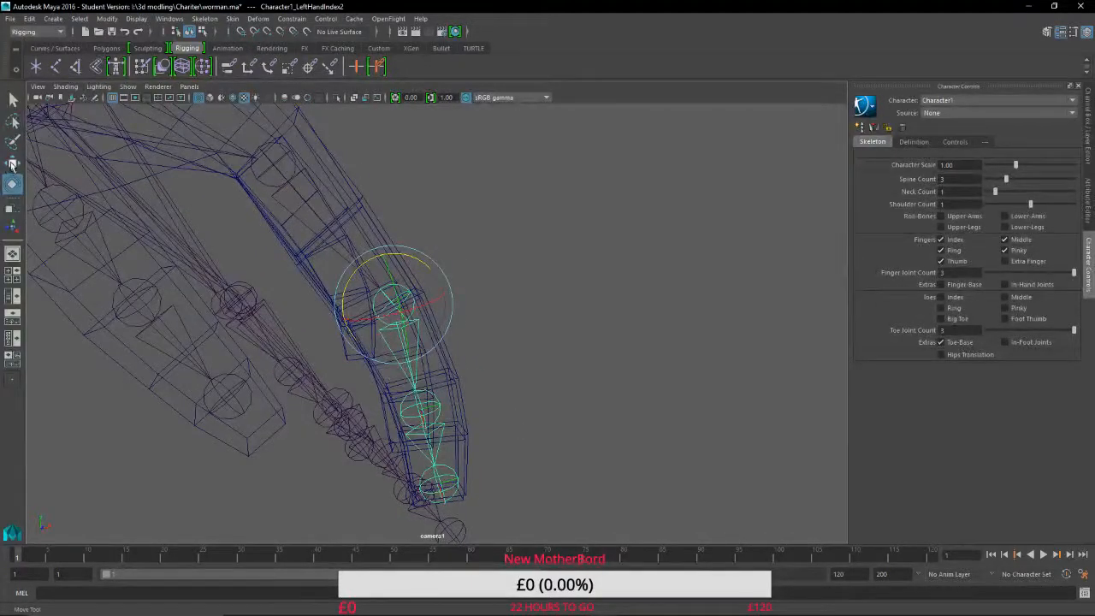
Move the left index finger's second joint back toward the base joint, inside the mesh's finger.
{"action": "left_click", "coordinate": [13, 163]}
{"action": "middle_click_drag", "start_coordinate": [529, 278], "coordinate": [498, 352], "text": "alt"}
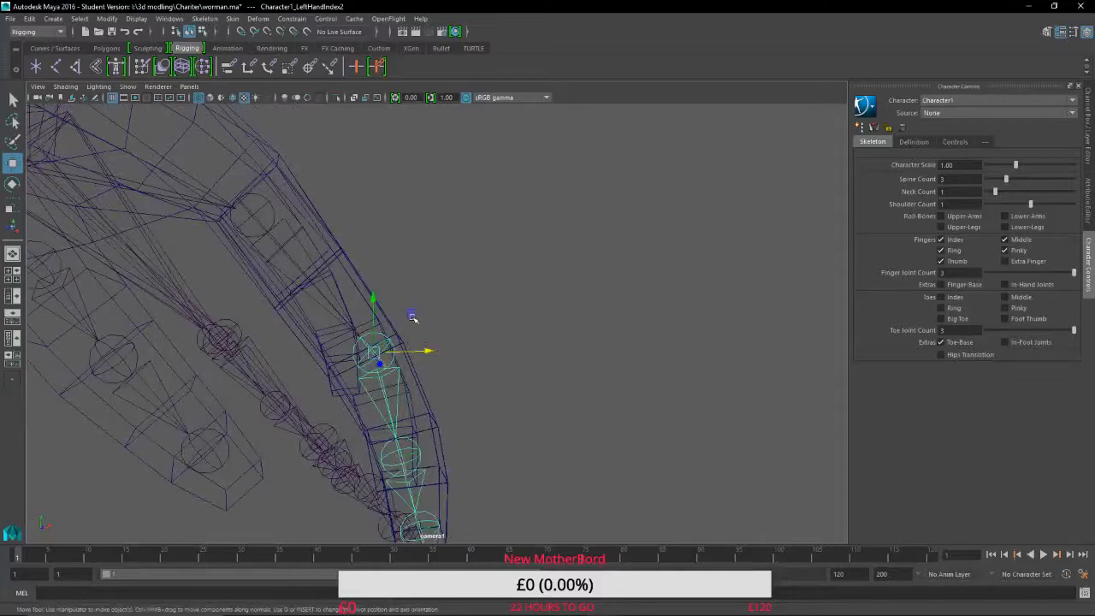
{"action": "middle_click_drag", "start_coordinate": [411, 316], "coordinate": [378, 283]}
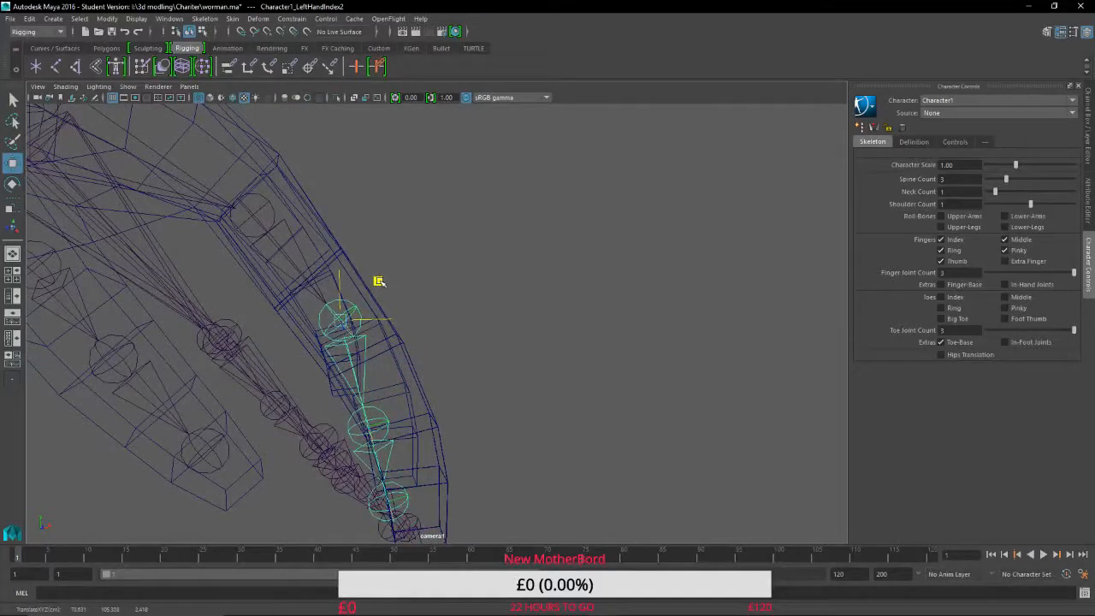
Rotate the left index finger's second and third joints so the bones follow the curve of the mesh's finger.
{"action": "left_click", "coordinate": [13, 183]}
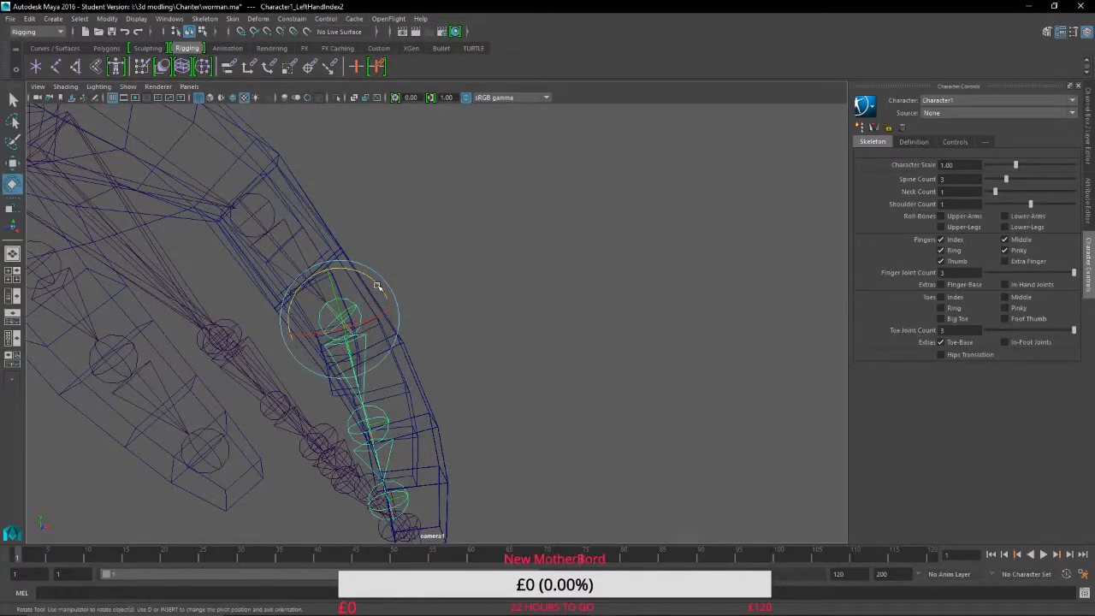
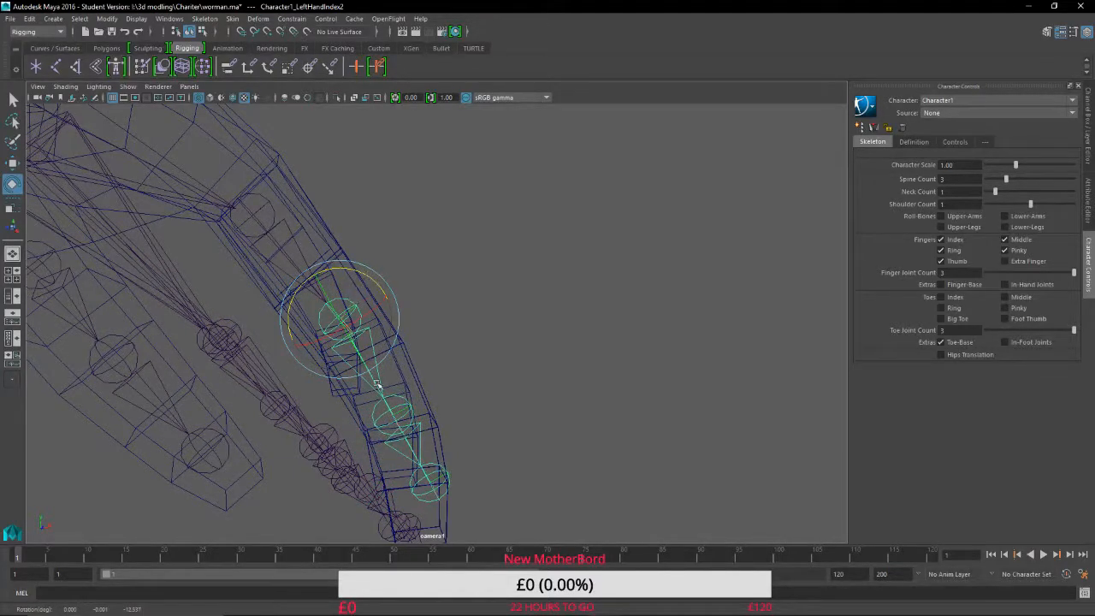
{"action": "left_click", "coordinate": [409, 411]}
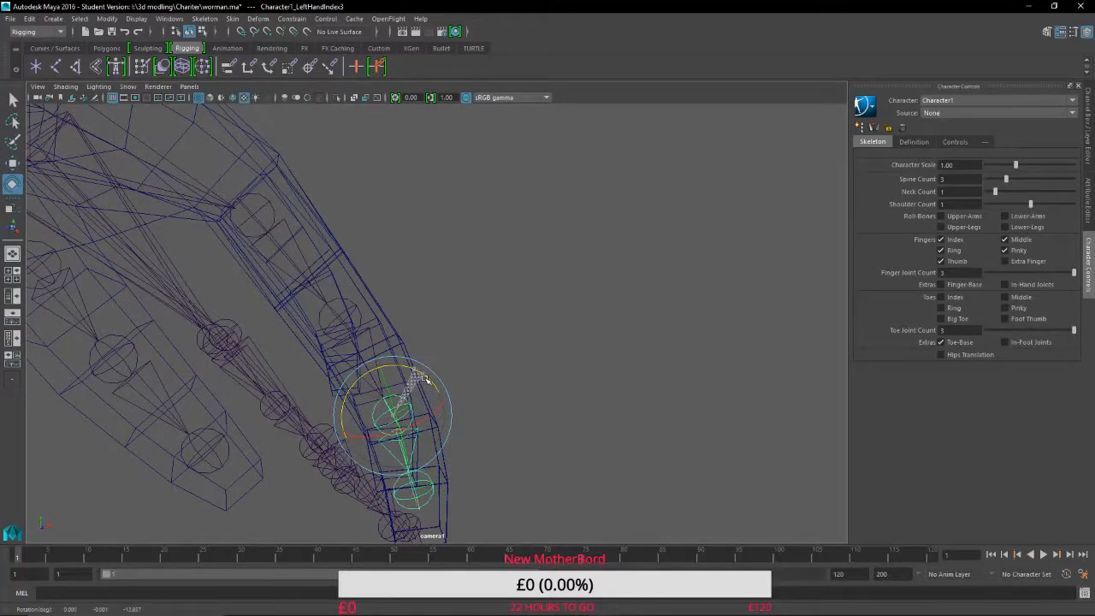
{"action": "left_click_drag", "start_coordinate": [532, 433], "coordinate": [429, 425], "text": "alt"}
Move the left middle finger's base joint up and forward into the mesh's middle knuckle.
{"action": "left_click", "coordinate": [432, 428]}
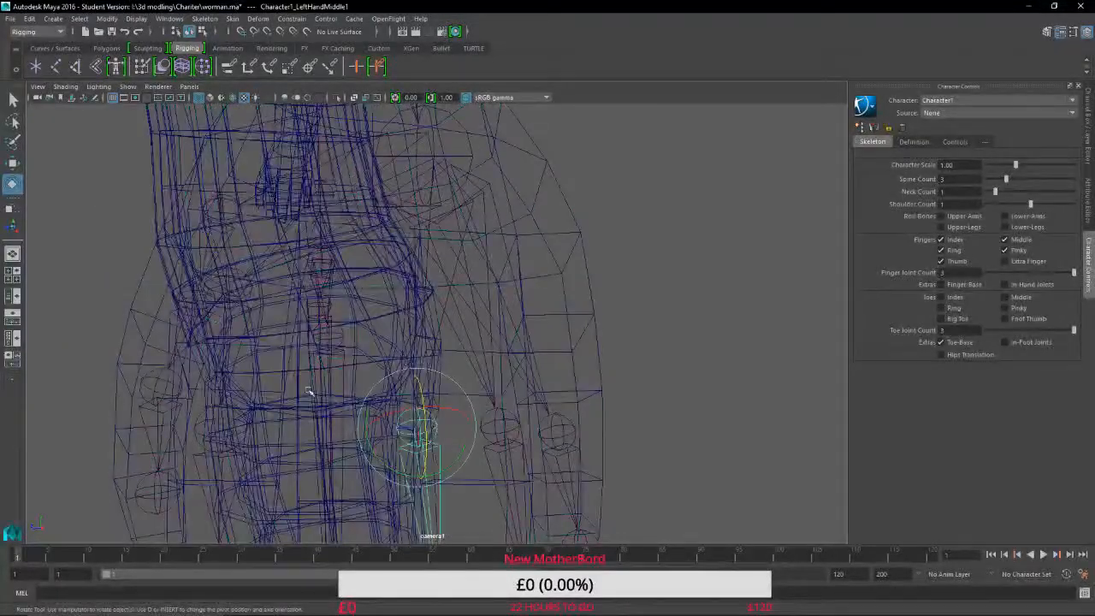
{"action": "left_click_drag", "start_coordinate": [419, 430], "coordinate": [256, 447]}
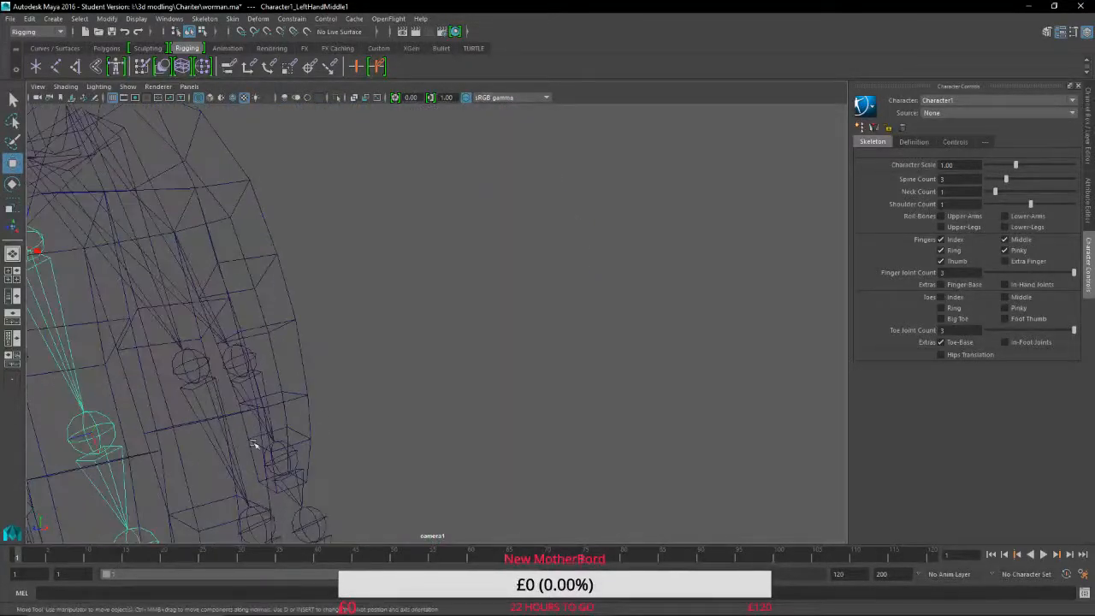
{"action": "middle_click_drag", "start_coordinate": [256, 448], "coordinate": [671, 419], "text": "alt"}
{"action": "left_click_drag", "start_coordinate": [670, 419], "coordinate": [316, 329], "text": "alt"}
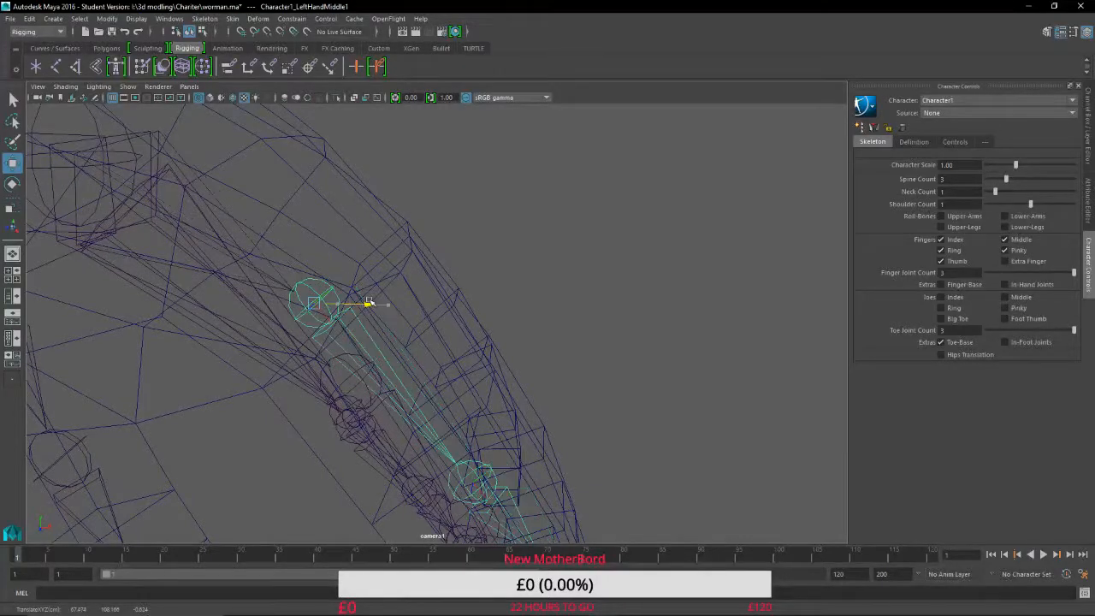
Move the left middle finger's second joint to center it inside the mesh's middle finger.
{"action": "left_click_drag", "start_coordinate": [390, 328], "coordinate": [461, 406], "text": "alt"}
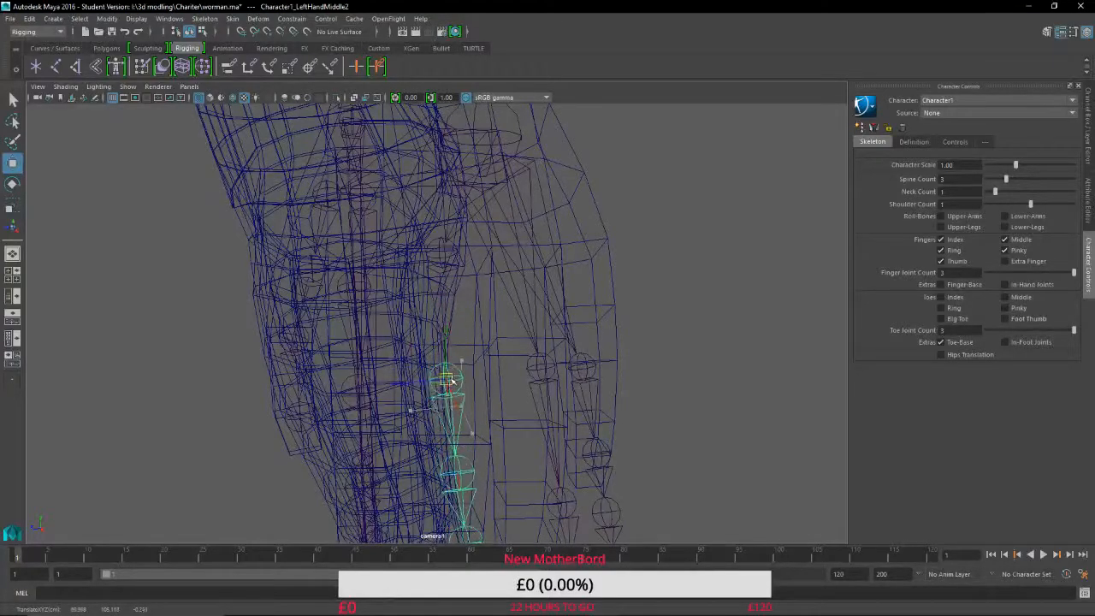
{"action": "left_click_drag", "start_coordinate": [452, 381], "coordinate": [451, 378]}
{"action": "mouse_move", "coordinate": [440, 455]}
{"action": "left_mouse_down", "text": "alt"}
{"action": "mouse_move", "coordinate": [437, 431]}
{"action": "mouse_move", "coordinate": [438, 461]}
{"action": "left_mouse_up", "text": "alt"}
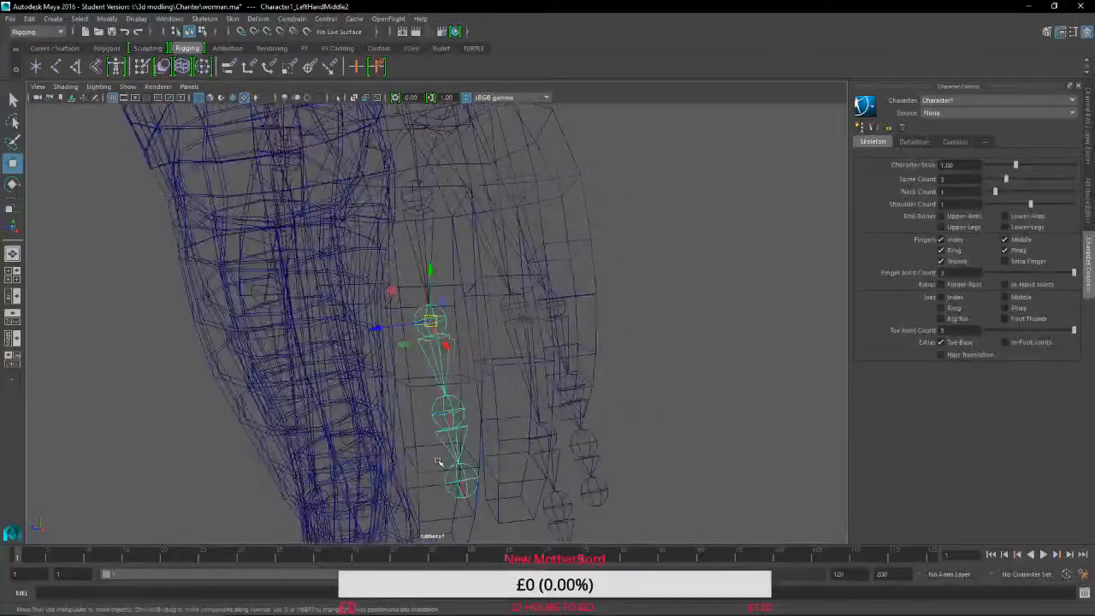
{"action": "scroll", "coordinate": [411, 408], "scroll_direction": "up", "scroll_amount": 3}
{"action": "left_click_drag", "start_coordinate": [412, 409], "coordinate": [521, 390], "text": "alt"}
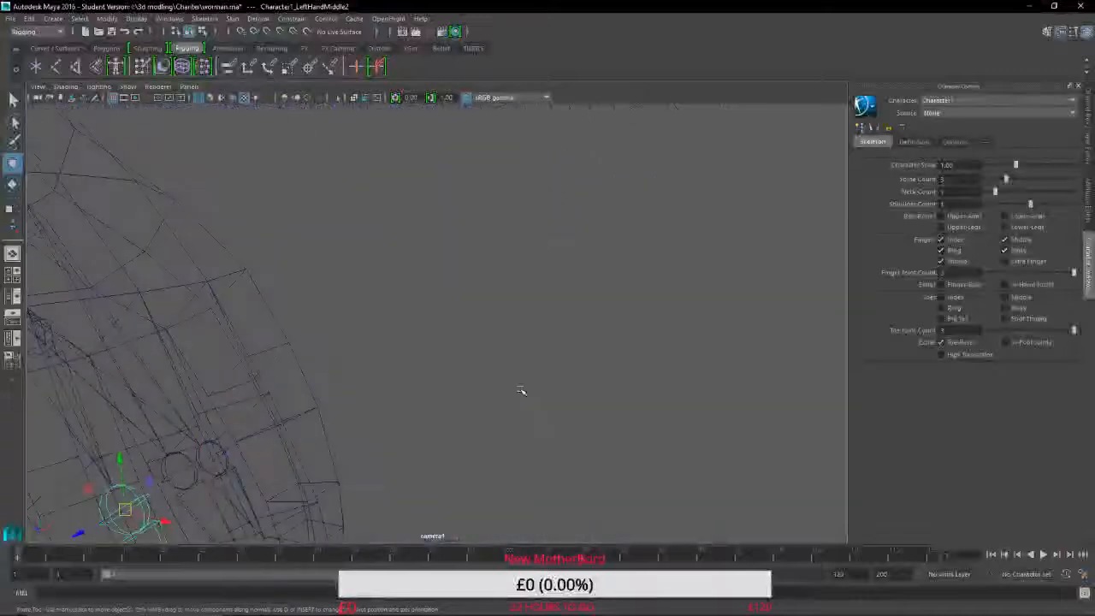
Raise the left index finger's base joint closer to the wrist and refine its position across and through the hand mesh.
{"action": "middle_click_drag", "start_coordinate": [210, 458], "coordinate": [1024, 330], "text": "alt"}
{"action": "middle_click_drag", "start_coordinate": [454, 427], "coordinate": [221, 501], "text": "alt"}
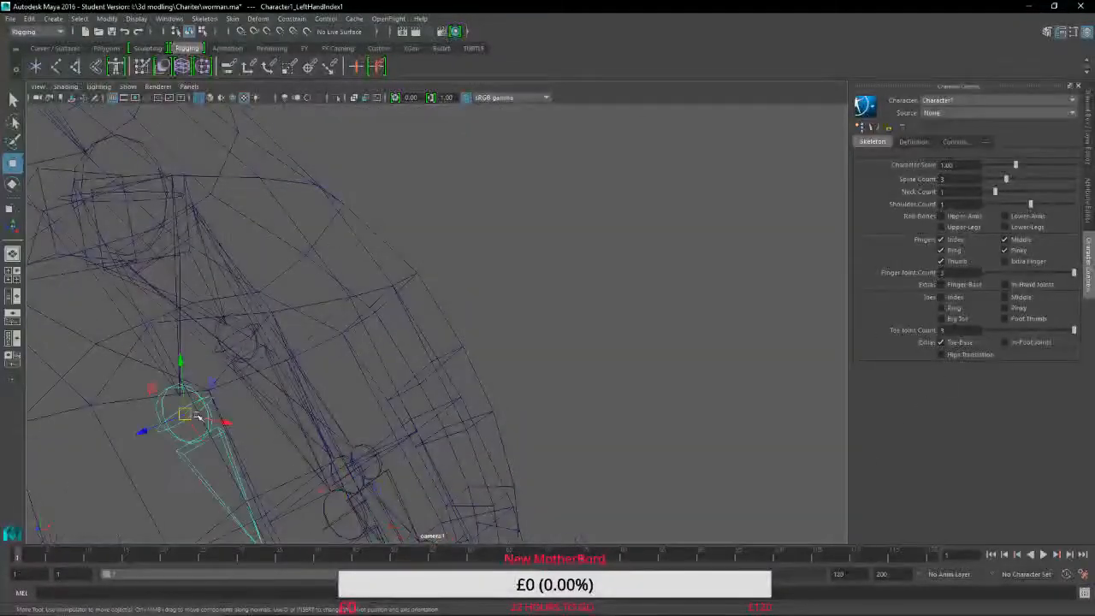
{"action": "left_click_drag", "start_coordinate": [183, 414], "coordinate": [148, 357]}
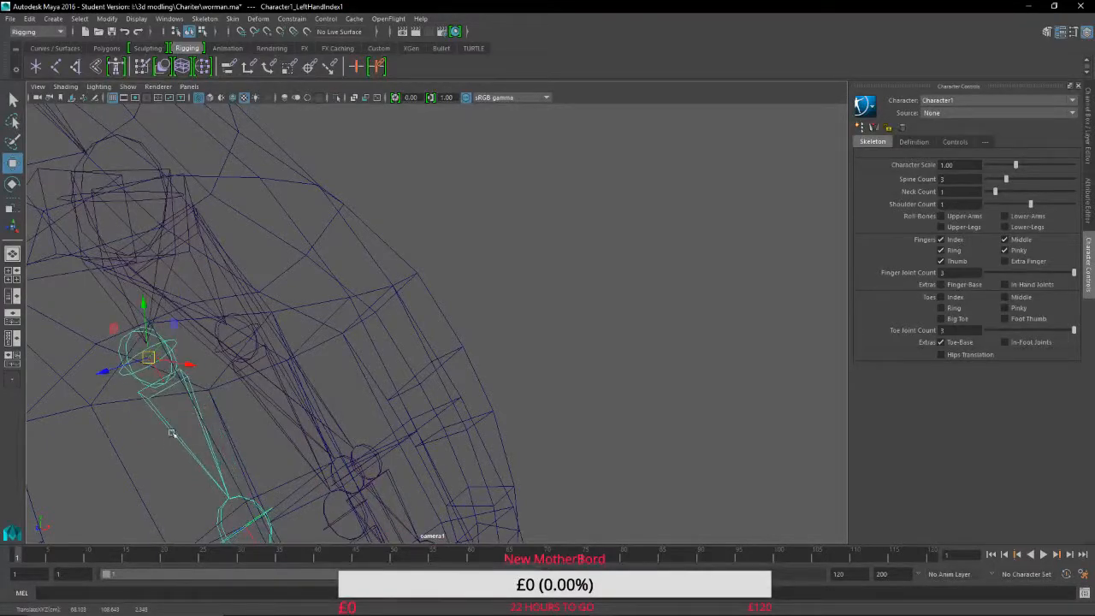
{"action": "middle_click_drag", "start_coordinate": [174, 435], "coordinate": [455, 369], "text": "alt"}
{"action": "left_click_drag", "start_coordinate": [455, 369], "coordinate": [248, 411], "text": "alt"}
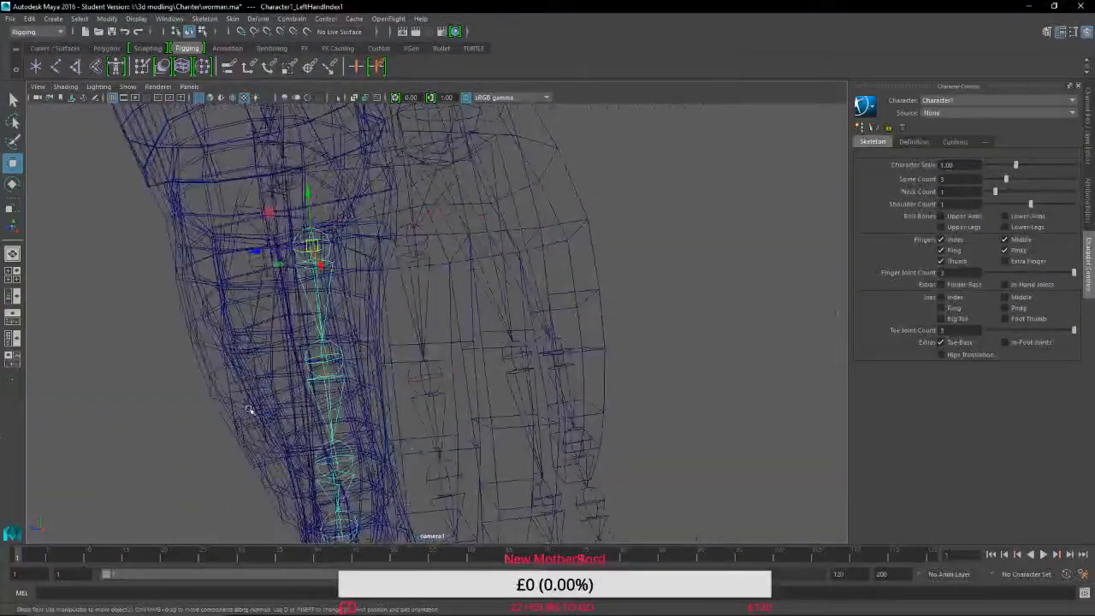
{"action": "left_click_drag", "start_coordinate": [256, 251], "coordinate": [259, 251]}
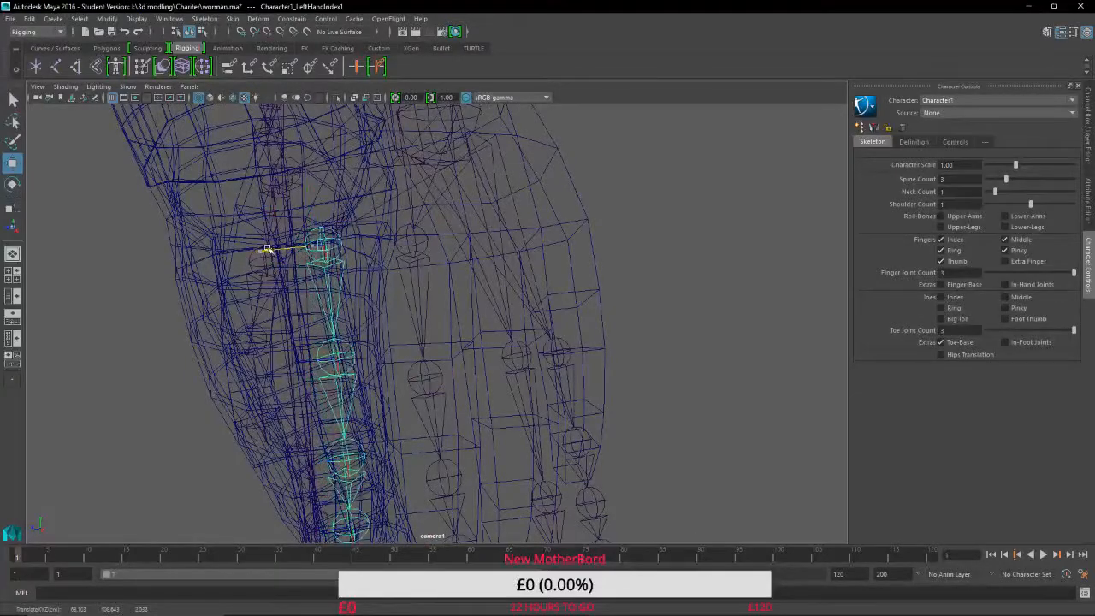
{"action": "left_click_drag", "start_coordinate": [405, 381], "coordinate": [232, 313], "text": "alt"}
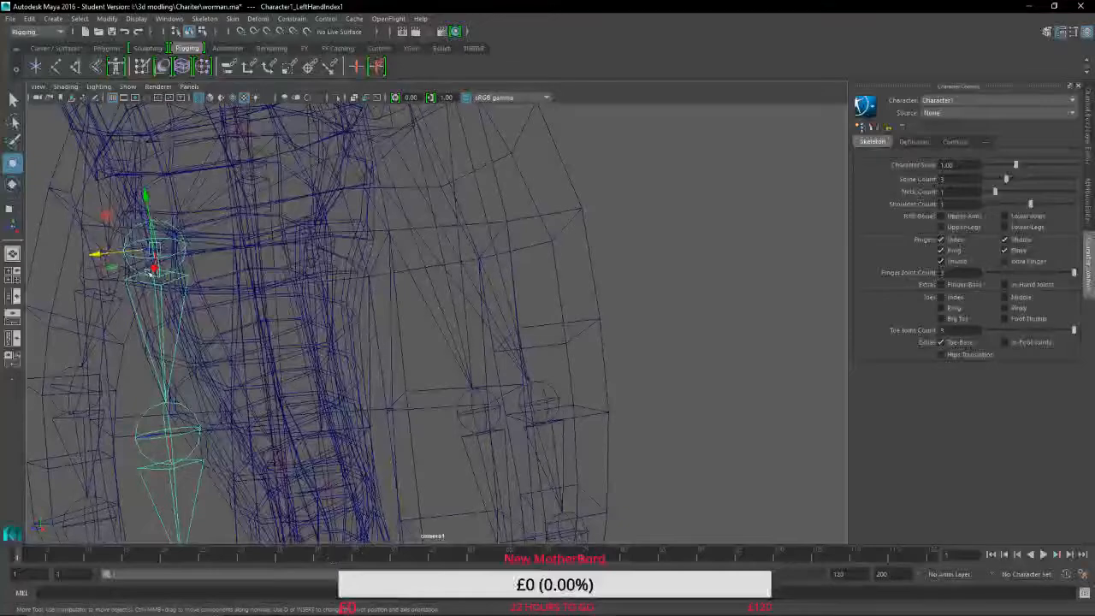
{"action": "left_click_drag", "start_coordinate": [152, 271], "coordinate": [154, 257]}
{"action": "middle_click_drag", "start_coordinate": [208, 405], "coordinate": [166, 335], "text": "alt"}
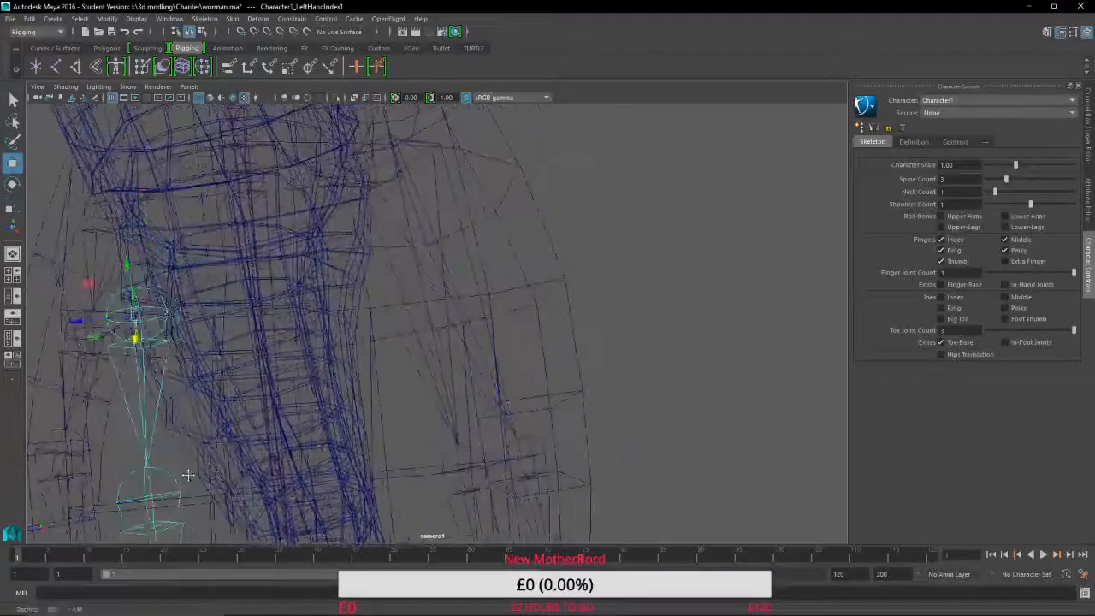
{"action": "left_click_drag", "start_coordinate": [166, 335], "coordinate": [184, 317], "text": "alt"}
Nudge the left middle finger's base joint sideways to sit within the hand mesh.
{"action": "left_click", "coordinate": [238, 232]}
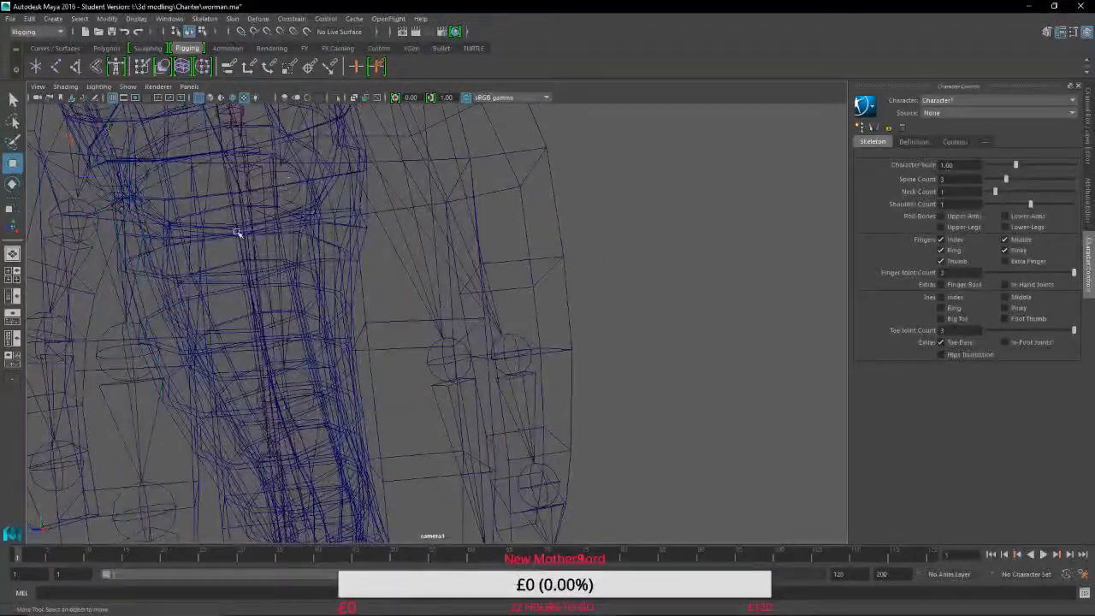
{"action": "left_click", "coordinate": [247, 179]}
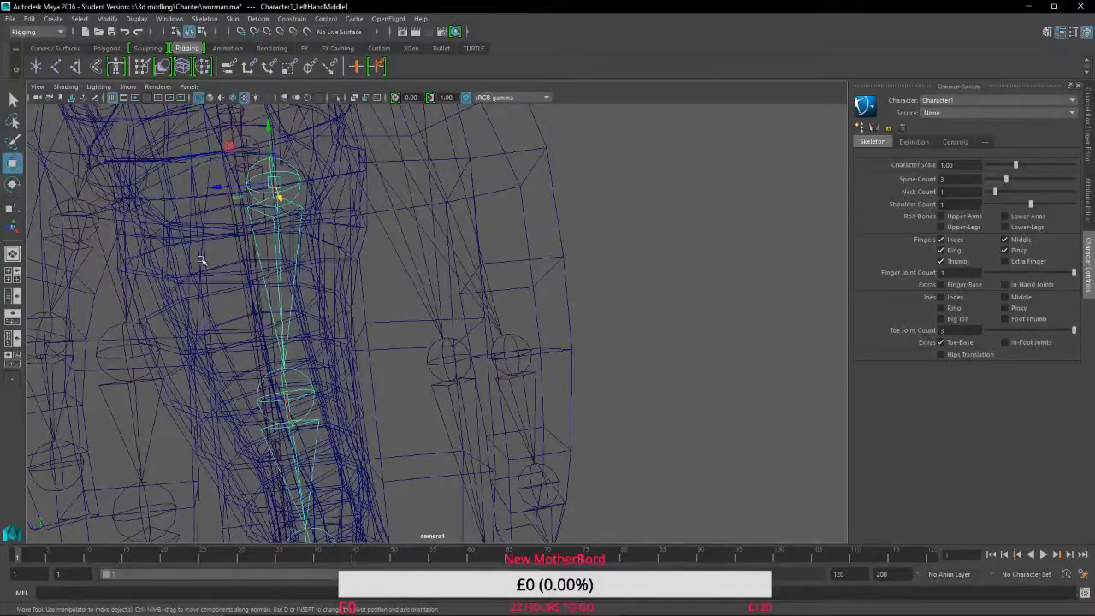
{"action": "left_click_drag", "start_coordinate": [201, 260], "coordinate": [611, 403], "text": "alt"}
{"action": "scroll", "coordinate": [422, 448], "scroll_direction": "up", "scroll_amount": 3}
{"action": "left_click_drag", "start_coordinate": [423, 447], "coordinate": [432, 422], "text": "alt"}
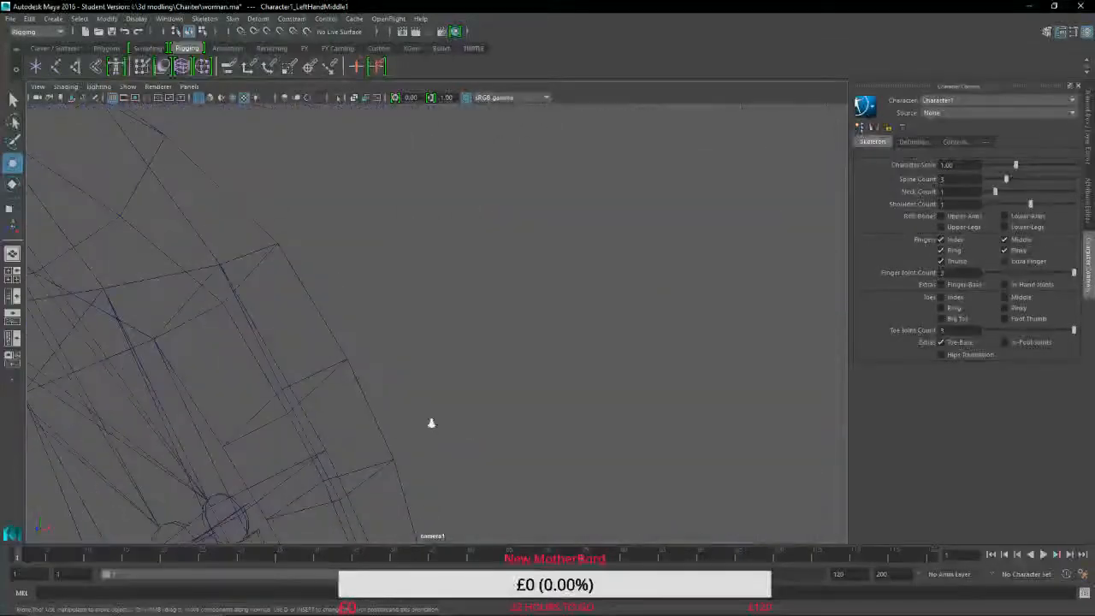
{"action": "right_click_drag", "start_coordinate": [432, 423], "coordinate": [269, 422], "text": "alt"}
{"action": "left_click_drag", "start_coordinate": [261, 351], "coordinate": [259, 349]}
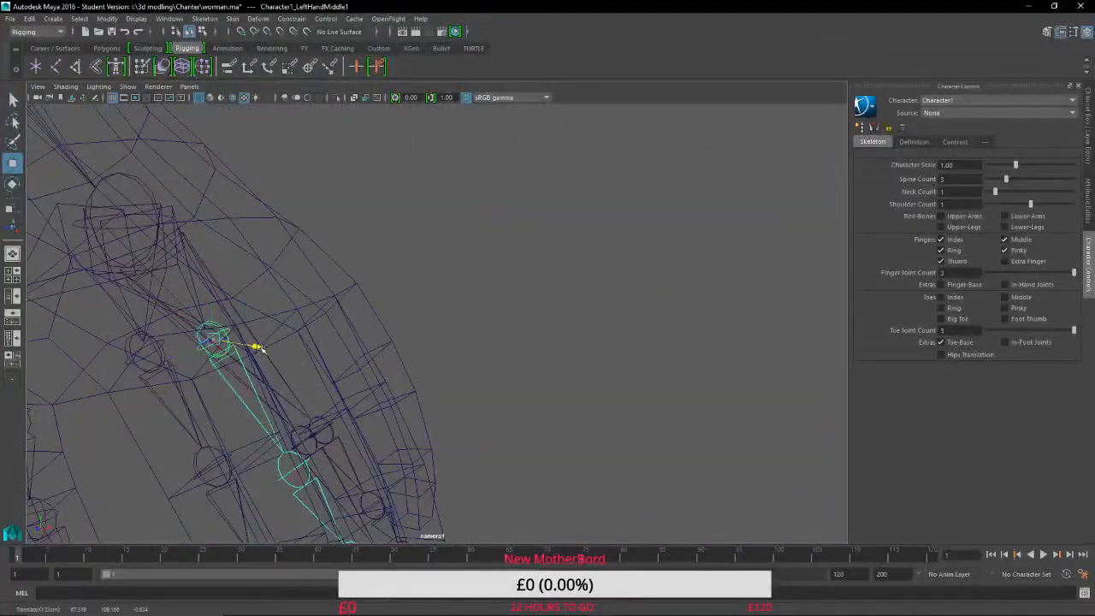
Rotate the left middle finger's second joint to align its bones with the mesh's middle finger.
{"action": "middle_click_drag", "start_coordinate": [318, 442], "coordinate": [494, 197], "text": "alt"}
{"action": "scroll", "coordinate": [488, 210], "scroll_direction": "up", "scroll_amount": 3}
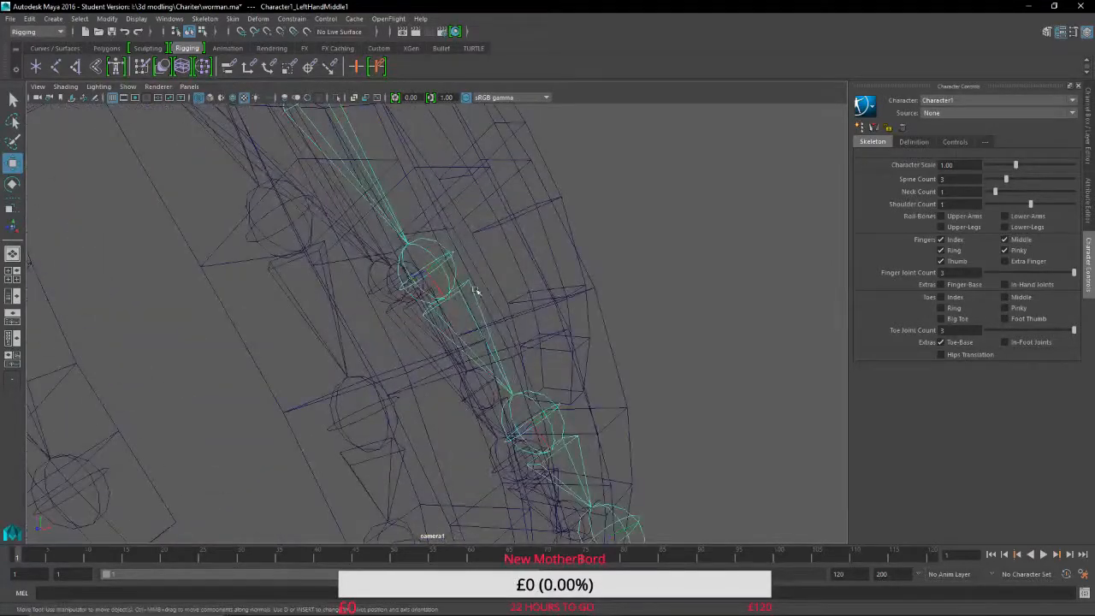
{"action": "middle_click_drag", "start_coordinate": [476, 291], "coordinate": [217, 378], "text": "alt"}
{"action": "left_click", "coordinate": [265, 316]}
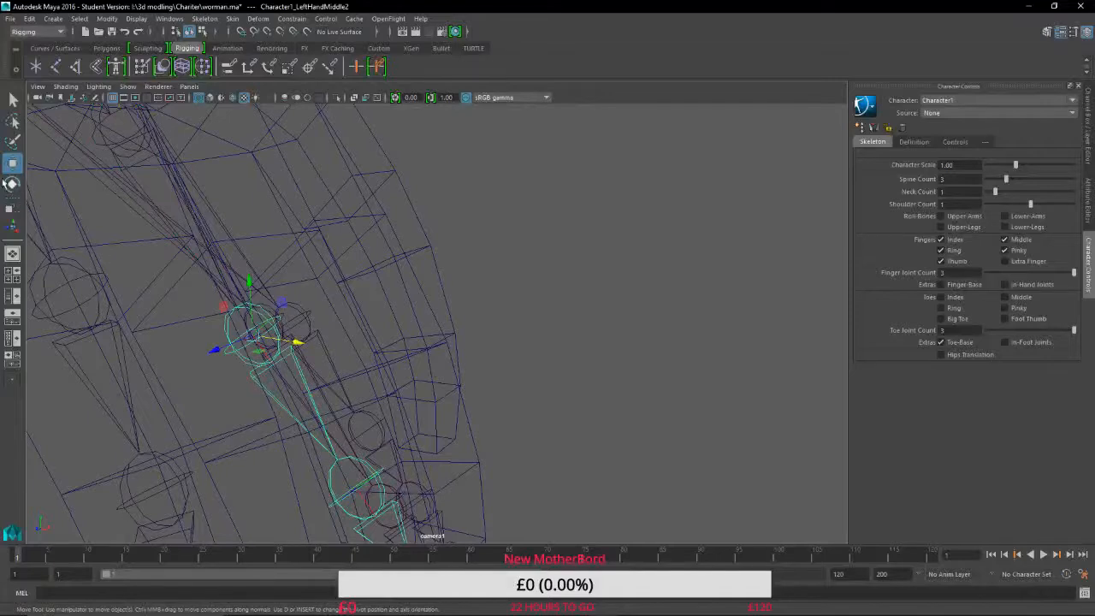
{"action": "left_click", "coordinate": [11, 183]}
{"action": "left_click_drag", "start_coordinate": [279, 297], "coordinate": [275, 305]}
Rotate the left middle finger's second and third joints to follow the bend of the mesh's middle finger.
{"action": "left_click_drag", "start_coordinate": [394, 450], "coordinate": [326, 295], "text": "alt"}
{"action": "left_click", "coordinate": [318, 328]}
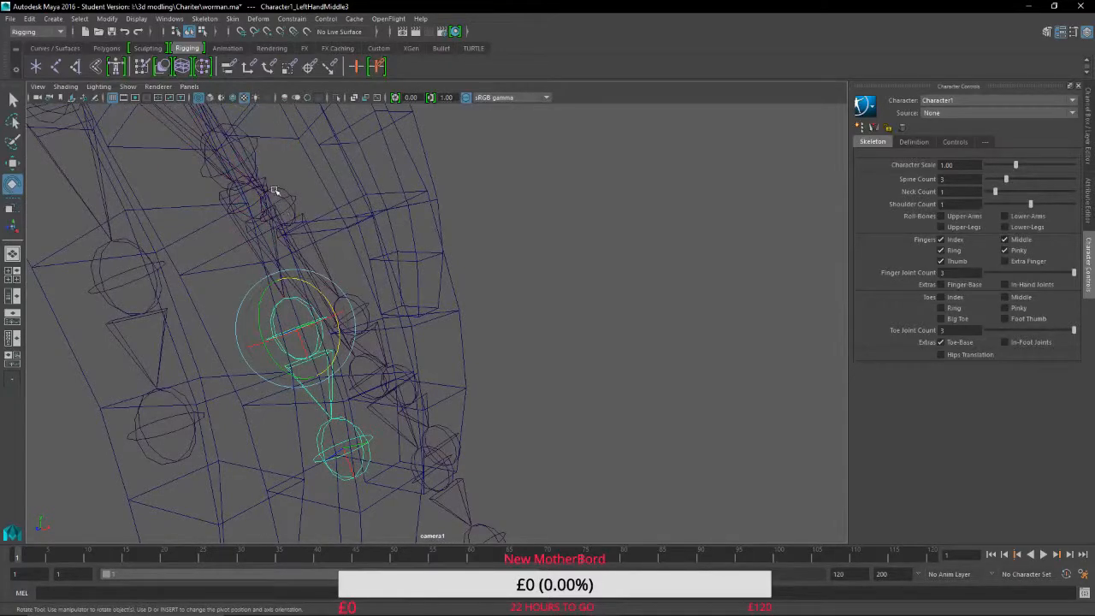
{"action": "left_click", "coordinate": [249, 152]}
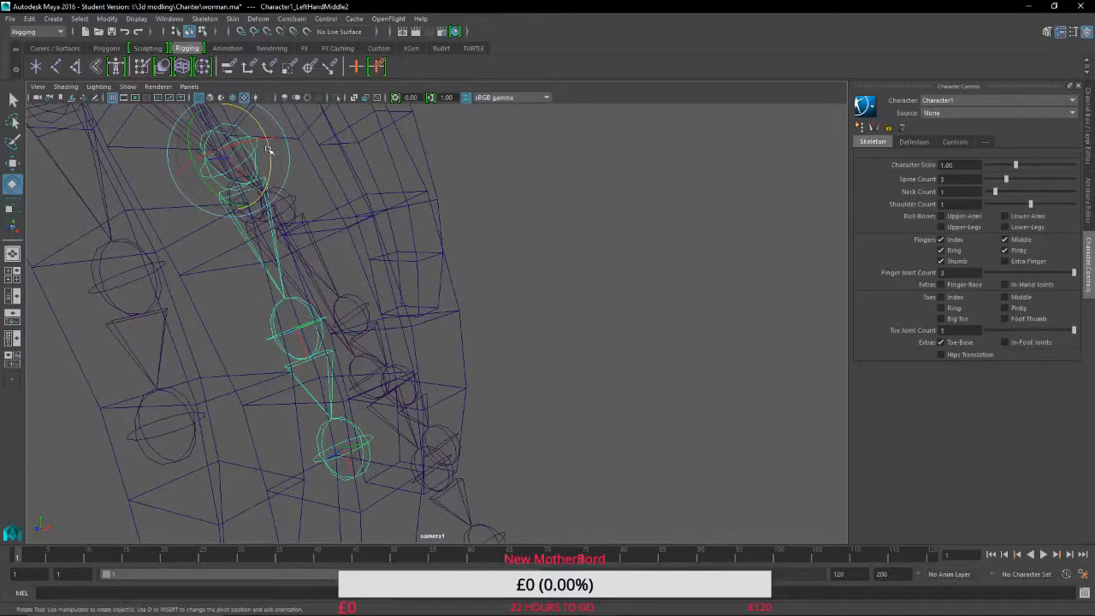
{"action": "left_click_drag", "start_coordinate": [427, 456], "coordinate": [301, 256], "text": "alt"}
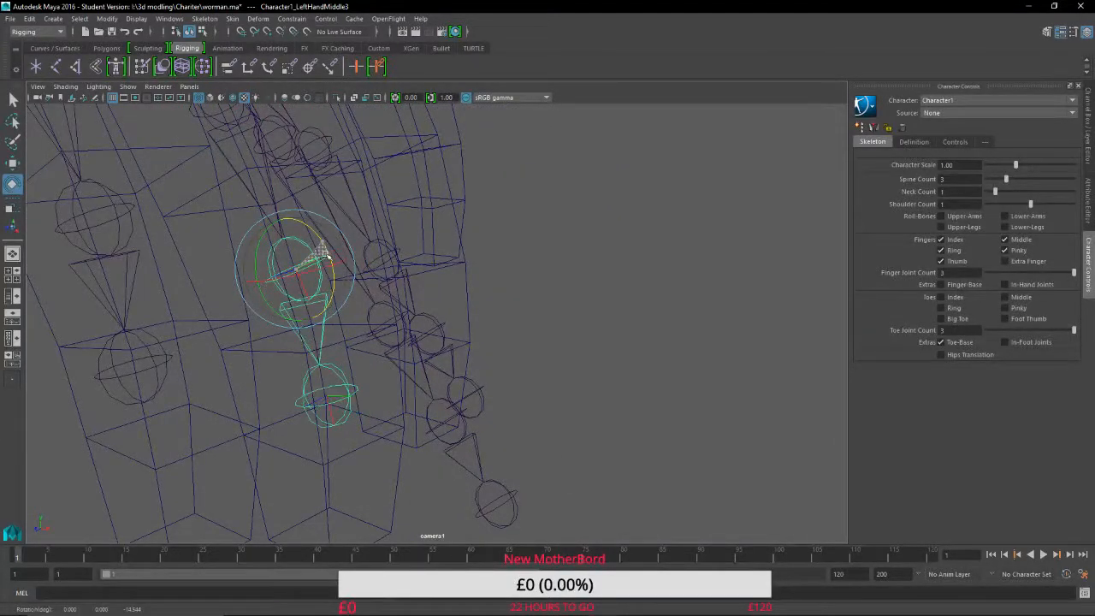
Rotate the left index finger's third joint slightly to align its end bone with the mesh's index finger.
{"action": "scroll", "coordinate": [385, 422], "scroll_direction": "down", "scroll_amount": 3}
{"action": "left_click", "coordinate": [538, 362]}
{"action": "left_click_drag", "start_coordinate": [538, 362], "coordinate": [848, 430], "text": "alt"}
{"action": "left_click_drag", "start_coordinate": [277, 495], "coordinate": [458, 368], "text": "alt"}
{"action": "left_click", "coordinate": [488, 308]}
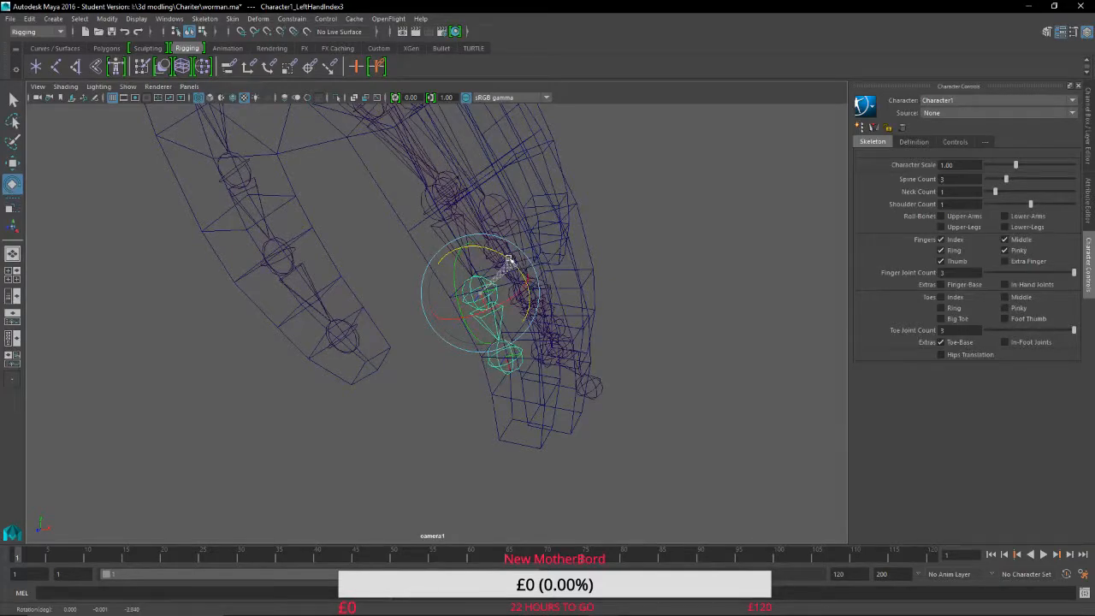
Raise the left ring finger's base joint toward the wrist to reach the mesh's ring finger knuckle.
{"action": "left_click_drag", "start_coordinate": [630, 322], "coordinate": [443, 332], "text": "alt"}
{"action": "left_click", "coordinate": [435, 302]}
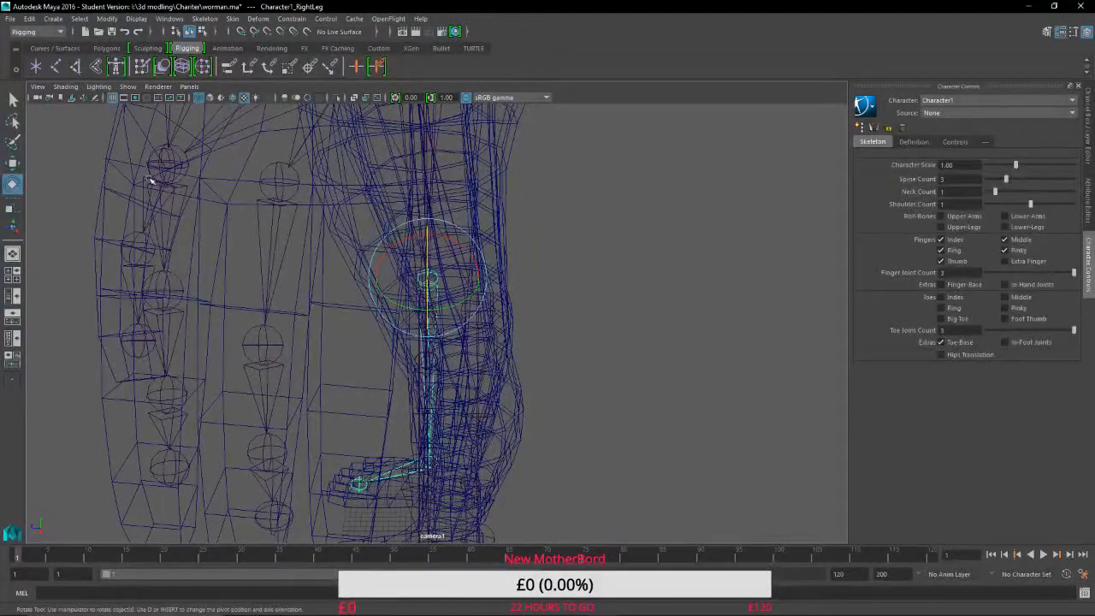
{"action": "left_click_drag", "start_coordinate": [401, 360], "coordinate": [505, 356], "text": "alt"}
{"action": "left_click", "coordinate": [656, 340]}
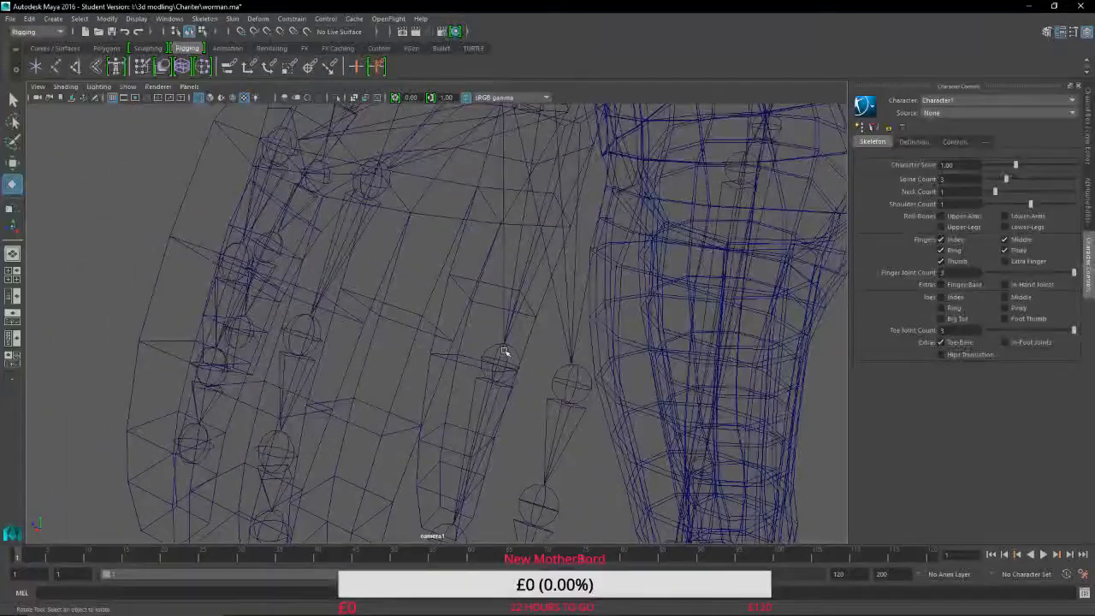
{"action": "left_click", "coordinate": [508, 351]}
{"action": "left_click_drag", "start_coordinate": [335, 328], "coordinate": [64, 183], "text": "alt"}
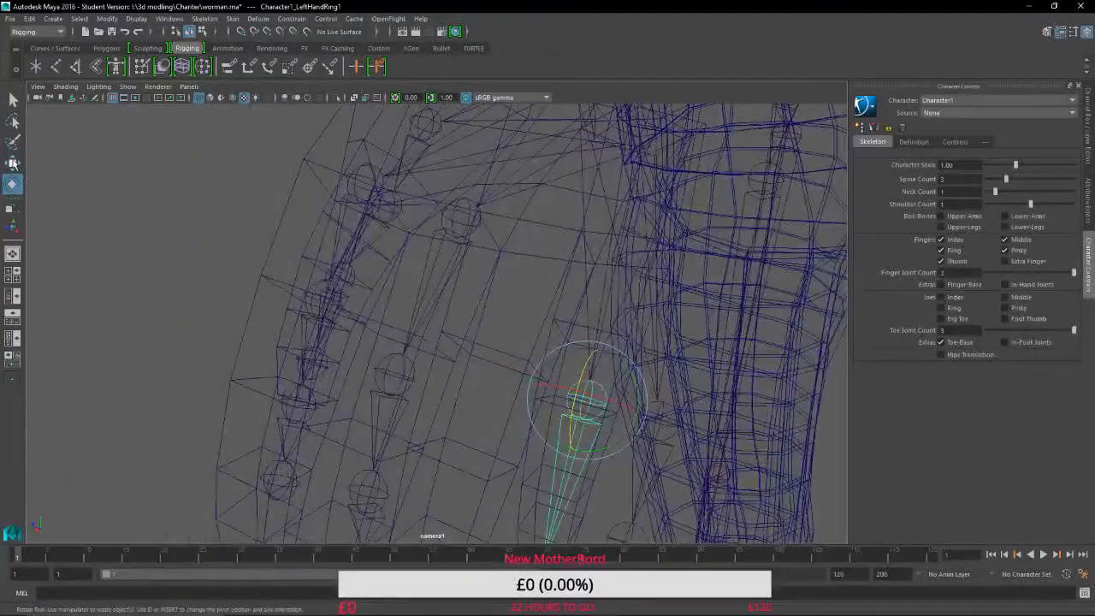
{"action": "key", "text": "w"}
{"action": "left_click_drag", "start_coordinate": [554, 355], "coordinate": [504, 198]}
Fine-tune the left ring finger's base joint sideways and vertically to center it in the hand mesh's knuckle.
{"action": "middle_click_drag", "start_coordinate": [504, 379], "coordinate": [625, 362], "text": "alt"}
{"action": "left_click_drag", "start_coordinate": [625, 362], "coordinate": [843, 332], "text": "alt"}
{"action": "middle_click_drag", "start_coordinate": [495, 322], "coordinate": [616, 345], "text": "alt"}
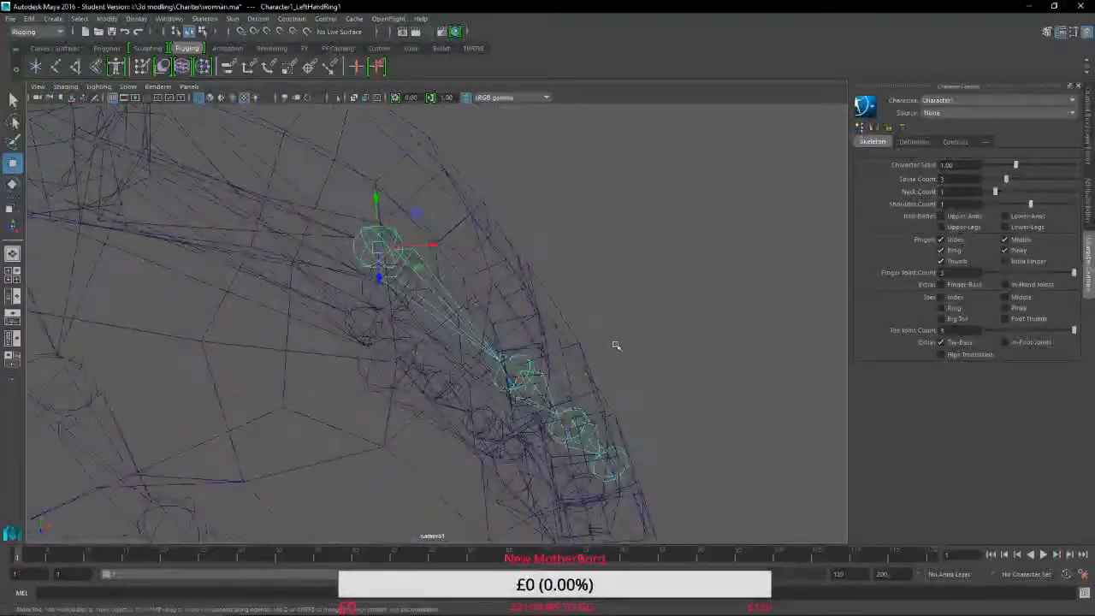
{"action": "scroll", "coordinate": [459, 285], "scroll_direction": "up", "scroll_amount": 4}
{"action": "middle_click_drag", "start_coordinate": [448, 332], "coordinate": [471, 440], "text": "alt"}
{"action": "left_click_drag", "start_coordinate": [472, 440], "coordinate": [464, 408], "text": "alt"}
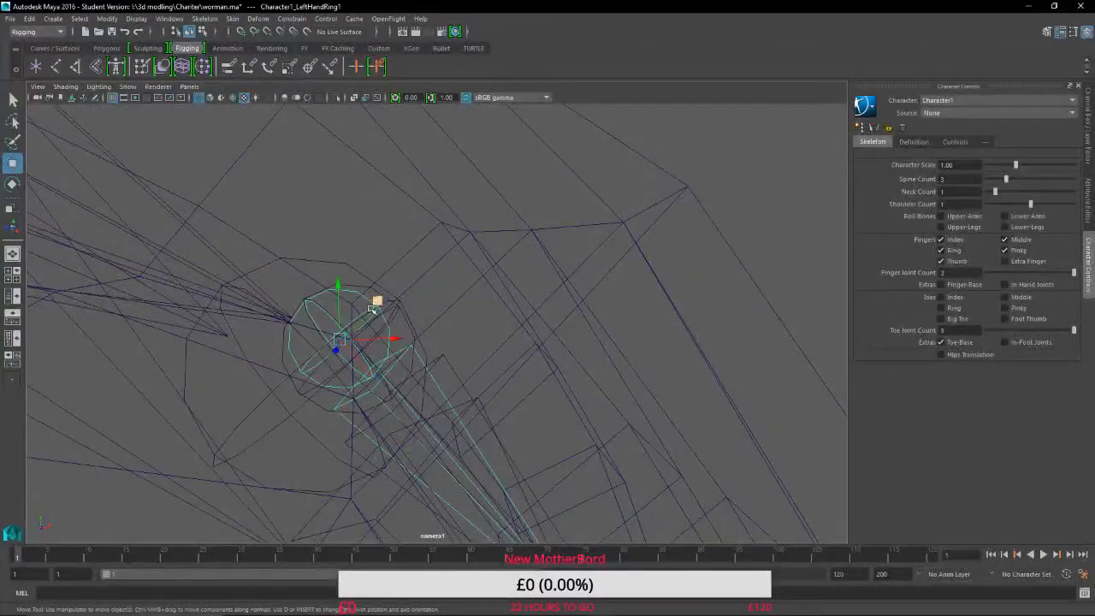
{"action": "left_click_drag", "start_coordinate": [386, 339], "coordinate": [395, 339]}
{"action": "left_click_drag", "start_coordinate": [345, 293], "coordinate": [346, 279]}
Rotate the left ring finger's second joint to align its bones with the mesh's ring finger.
{"action": "middle_click_drag", "start_coordinate": [494, 374], "coordinate": [166, 57], "text": "alt"}
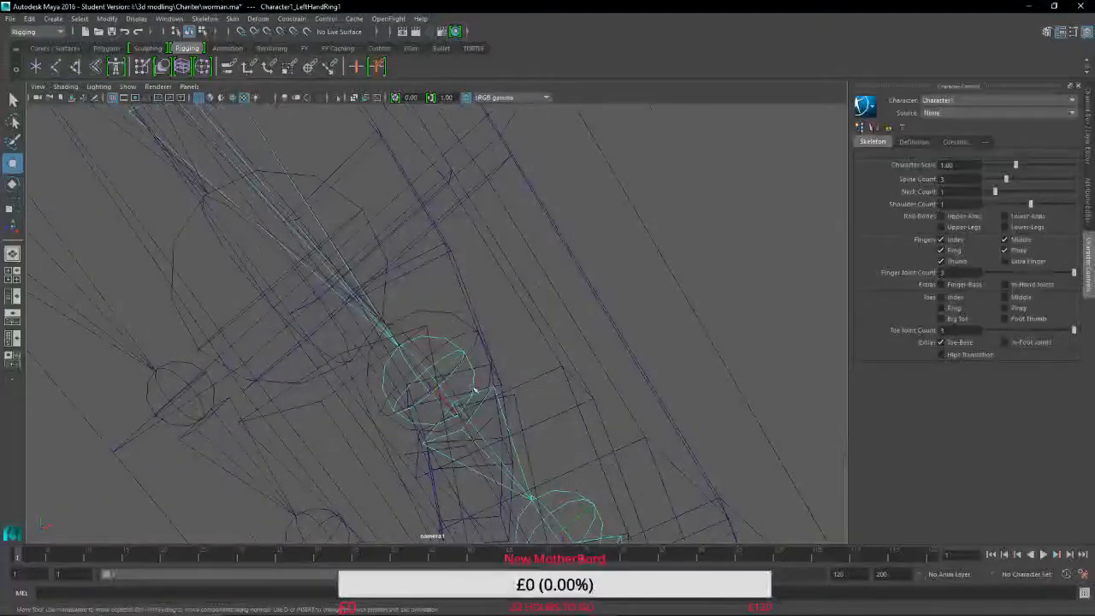
{"action": "left_click", "coordinate": [472, 367]}
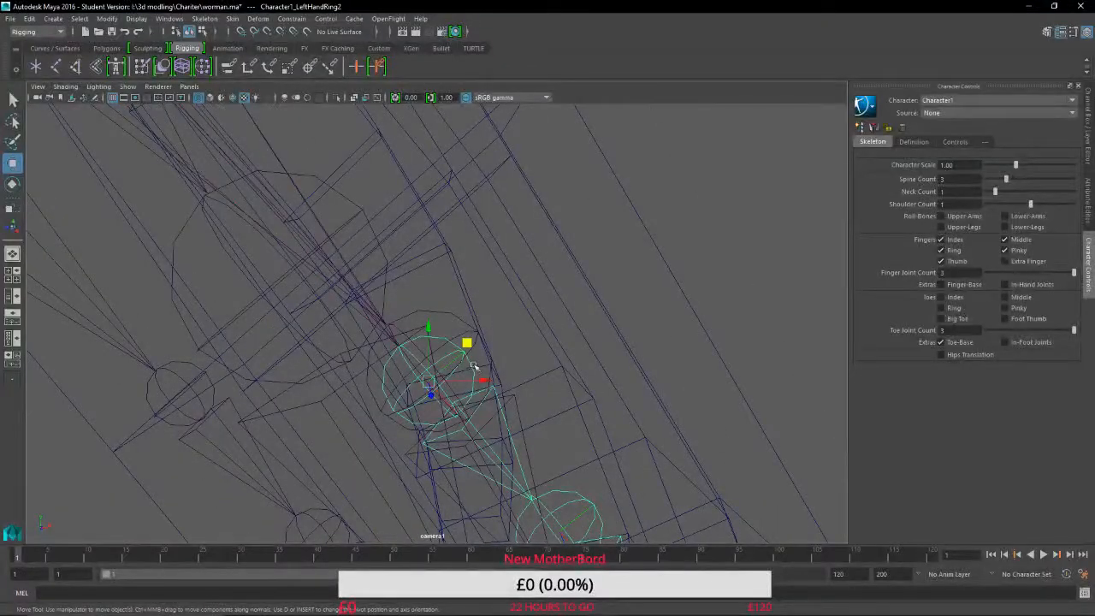
{"action": "left_click", "coordinate": [13, 184]}
{"action": "left_click_drag", "start_coordinate": [466, 345], "coordinate": [473, 349]}
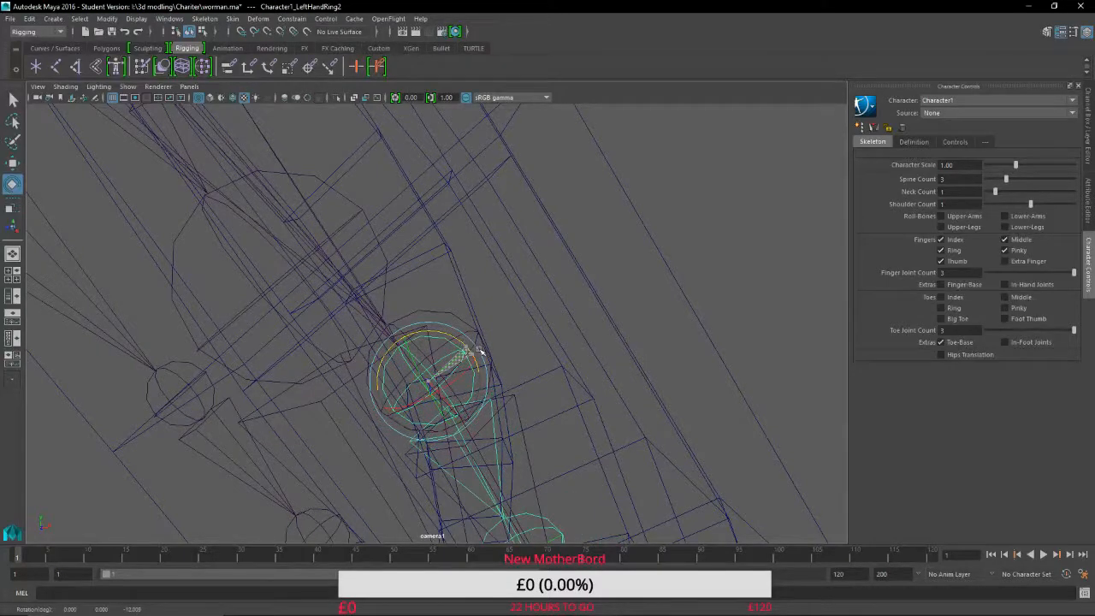
{"action": "middle_click_drag", "start_coordinate": [559, 438], "coordinate": [399, 267], "text": "alt"}
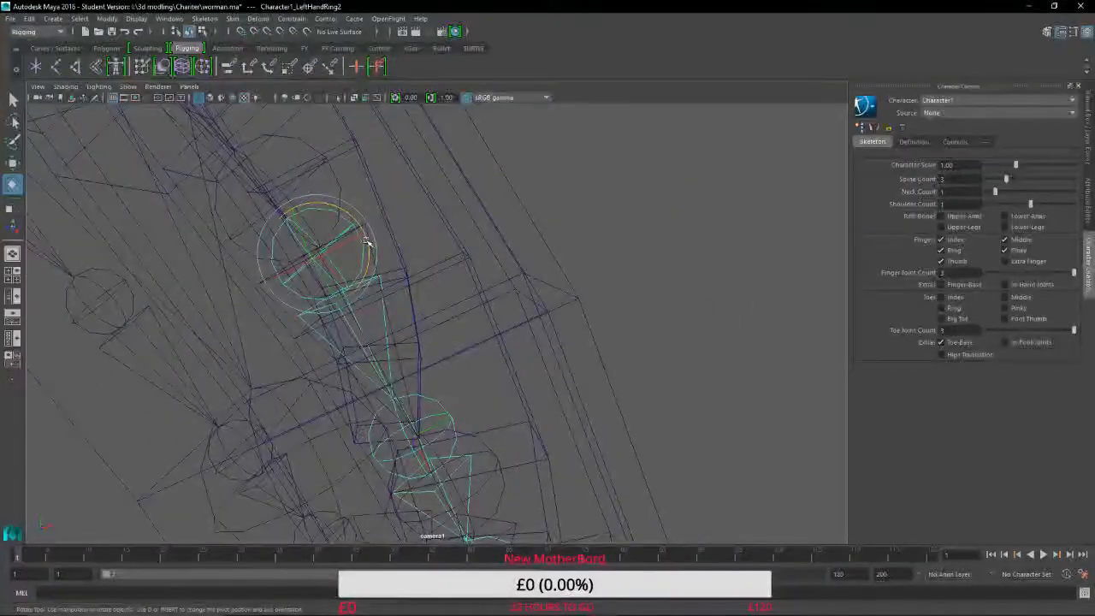
{"action": "left_click_drag", "start_coordinate": [366, 232], "coordinate": [454, 322]}
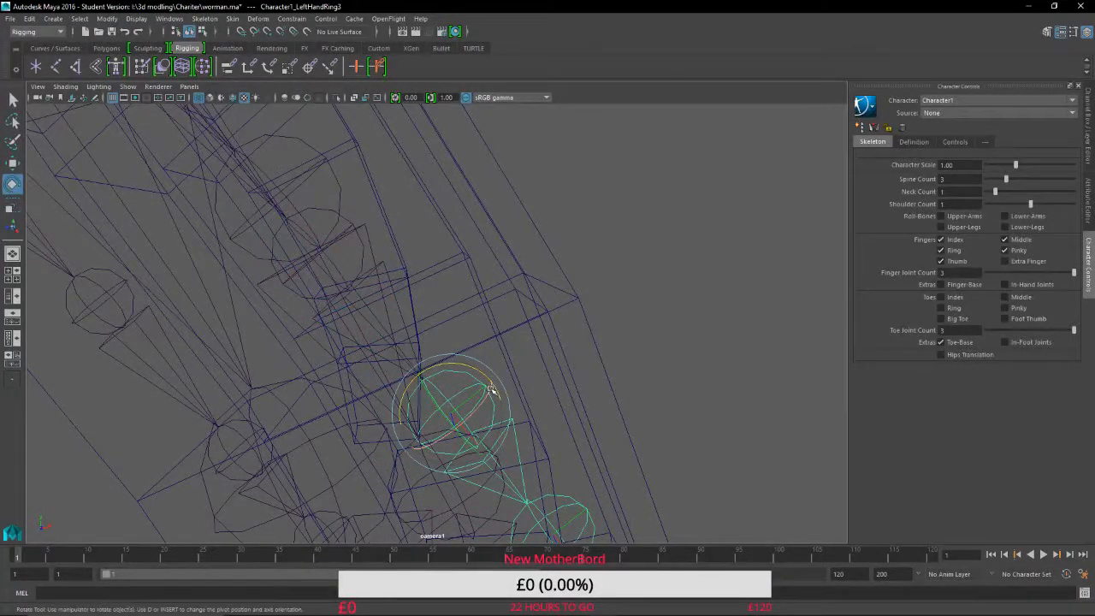
Move the left ring finger's third joint sideways to sit inside the mesh's ring finger.
{"action": "left_click_drag", "start_coordinate": [604, 399], "coordinate": [196, 431], "text": "alt"}
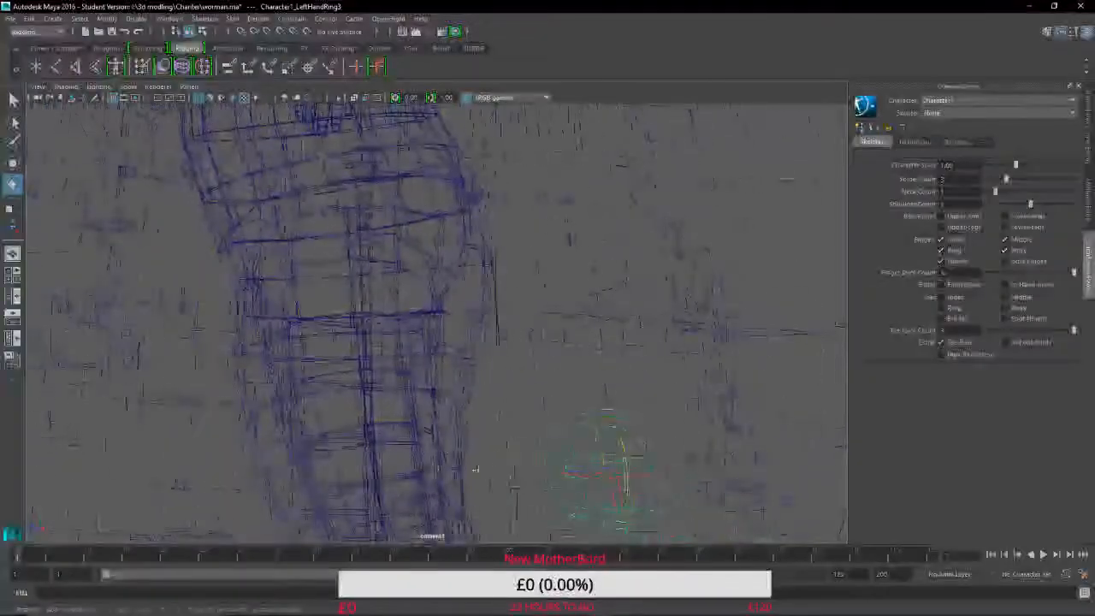
{"action": "middle_click_drag", "start_coordinate": [474, 469], "coordinate": [27, 462], "text": "alt"}
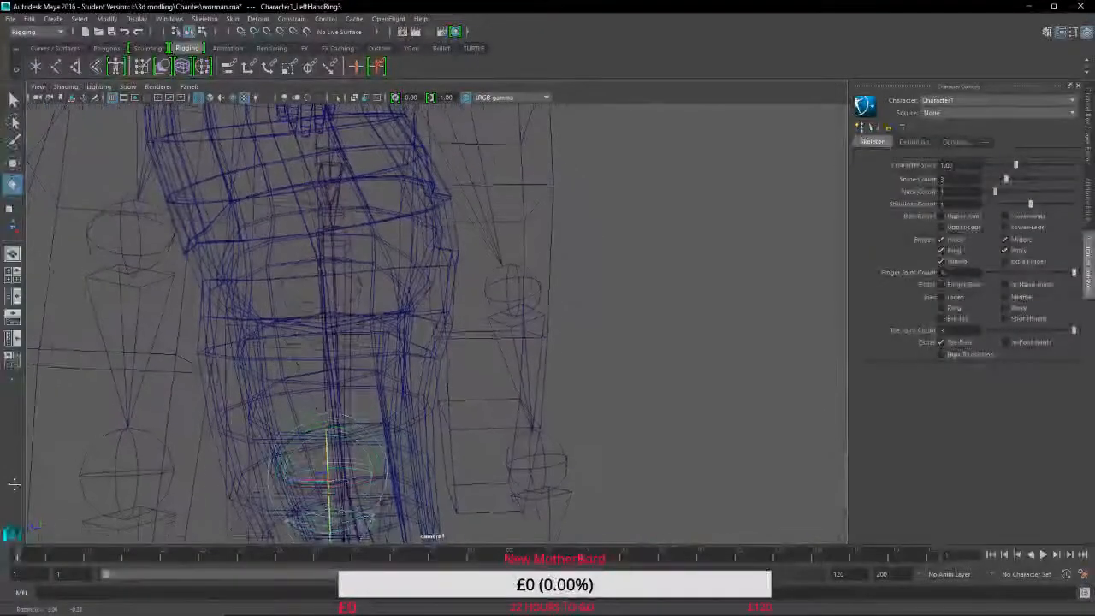
{"action": "left_click", "coordinate": [12, 162]}
{"action": "left_click_drag", "start_coordinate": [284, 482], "coordinate": [279, 481]}
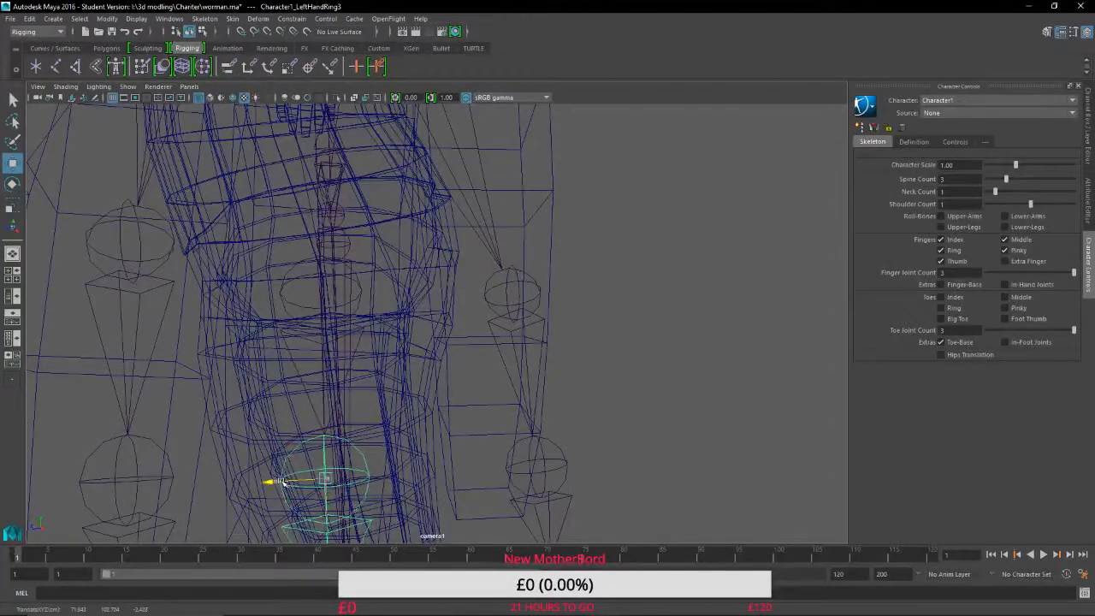
Raise the left pinky's base joint up toward the hand mesh's pinky knuckle.
{"action": "scroll", "coordinate": [503, 459], "scroll_direction": "down", "scroll_amount": 2}
{"action": "middle_click_drag", "start_coordinate": [590, 411], "coordinate": [391, 277], "text": "alt"}
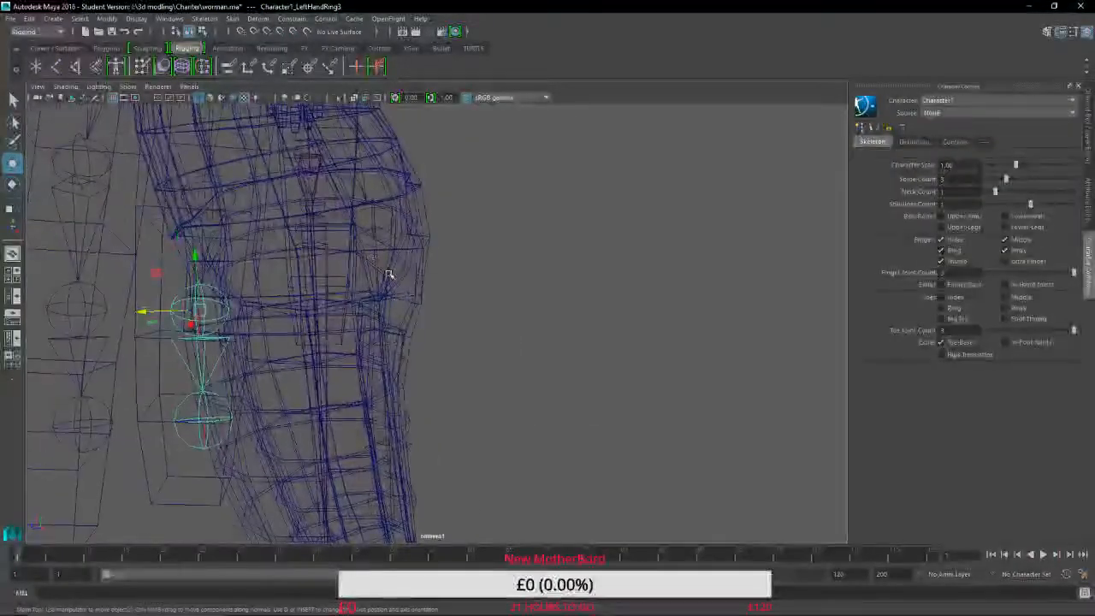
{"action": "scroll", "coordinate": [394, 283], "scroll_direction": "up", "scroll_amount": 2}
{"action": "left_click_drag", "start_coordinate": [398, 299], "coordinate": [383, 422], "text": "alt"}
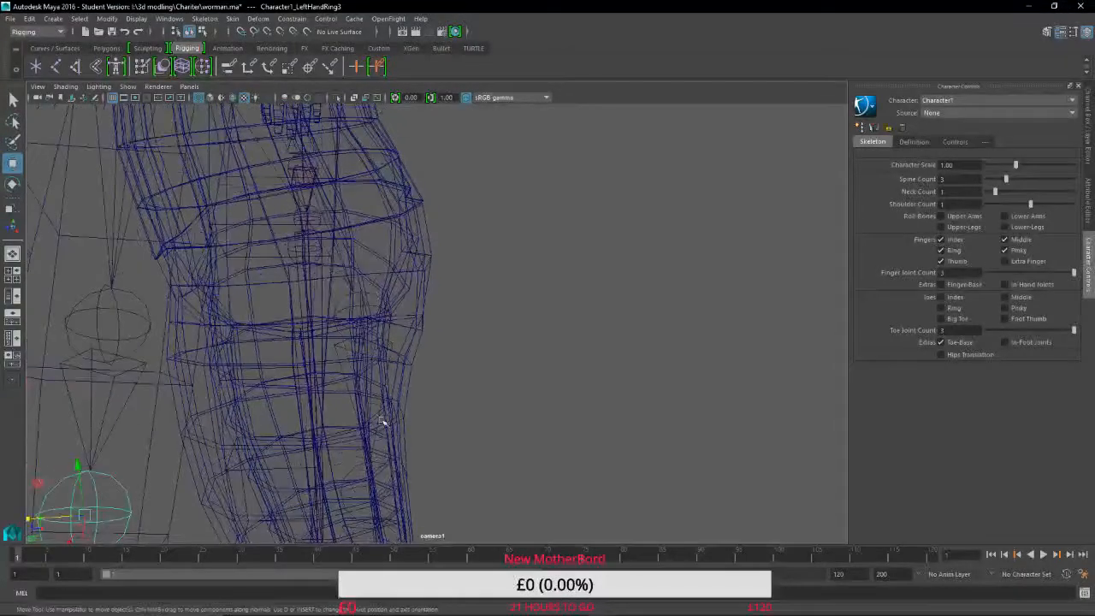
{"action": "left_click", "coordinate": [375, 322]}
{"action": "left_click", "coordinate": [373, 302]}
{"action": "left_click", "coordinate": [362, 313]}
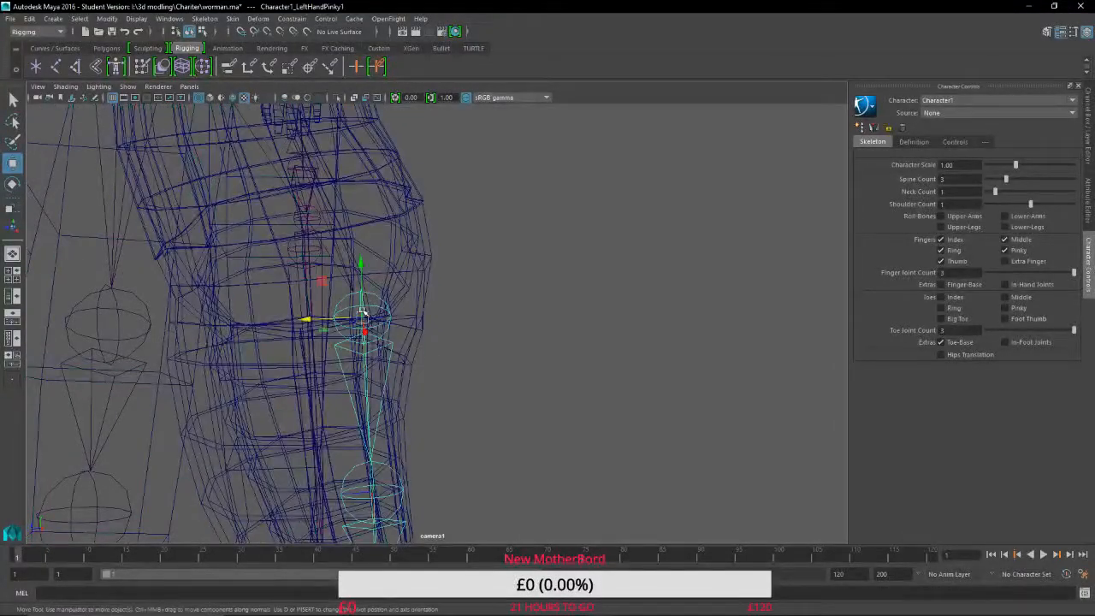
{"action": "middle_click_drag", "start_coordinate": [429, 323], "coordinate": [525, 594], "text": "alt"}
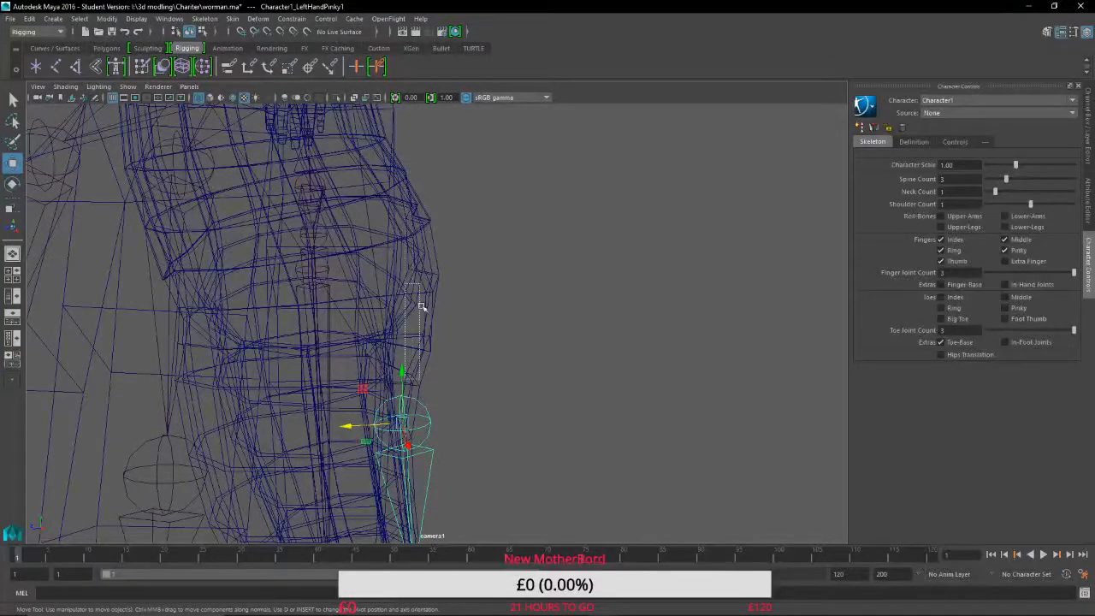
{"action": "left_click_drag", "start_coordinate": [403, 374], "coordinate": [421, 149]}
Move the left pinky's base joint diagonally up and outward to line up with the neighbouring finger joints.
{"action": "middle_click_drag", "start_coordinate": [599, 394], "coordinate": [547, 590], "text": "alt"}
{"action": "left_click_drag", "start_coordinate": [531, 426], "coordinate": [582, 485], "text": "alt"}
{"action": "middle_click_drag", "start_coordinate": [582, 485], "coordinate": [493, 447], "text": "alt"}
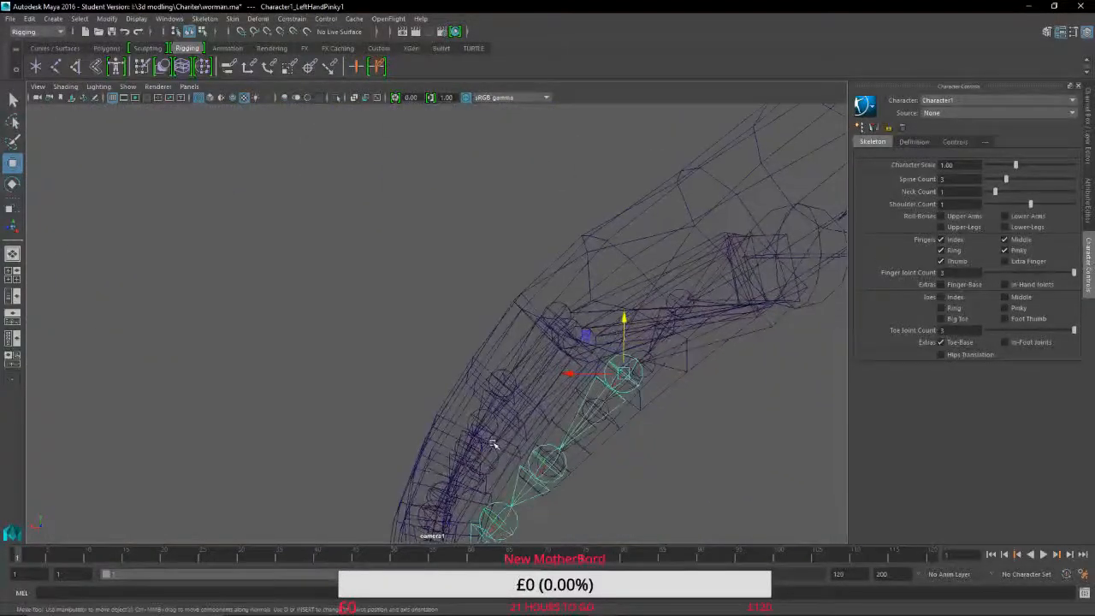
{"action": "right_click_drag", "start_coordinate": [494, 448], "coordinate": [556, 462], "text": "alt"}
{"action": "middle_click_drag", "start_coordinate": [555, 462], "coordinate": [249, 362], "text": "alt"}
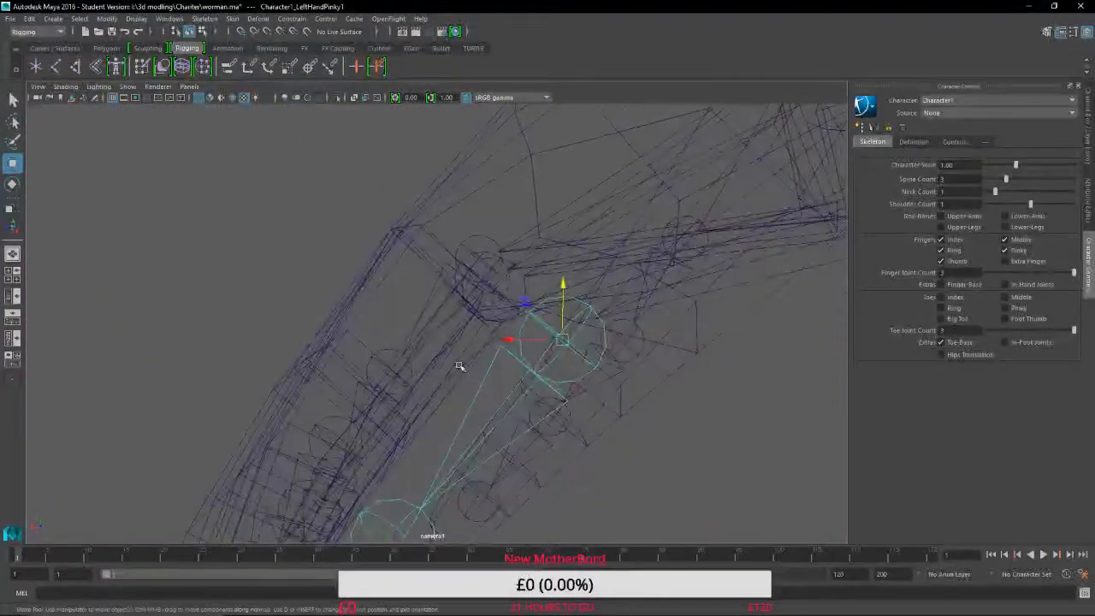
{"action": "left_click_drag", "start_coordinate": [525, 301], "coordinate": [463, 260]}
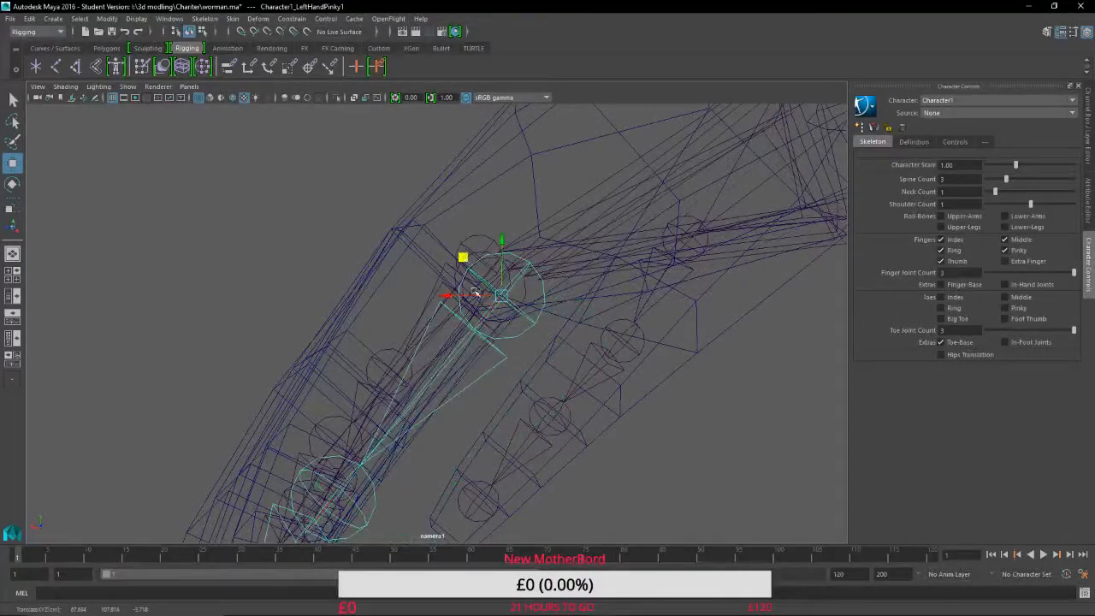
Shift the left pinky's base joint across the hand to adjust its position within the mesh.
{"action": "middle_click_drag", "start_coordinate": [477, 437], "coordinate": [792, 610], "text": "alt"}
{"action": "left_click_drag", "start_coordinate": [563, 485], "coordinate": [310, 261], "text": "alt"}
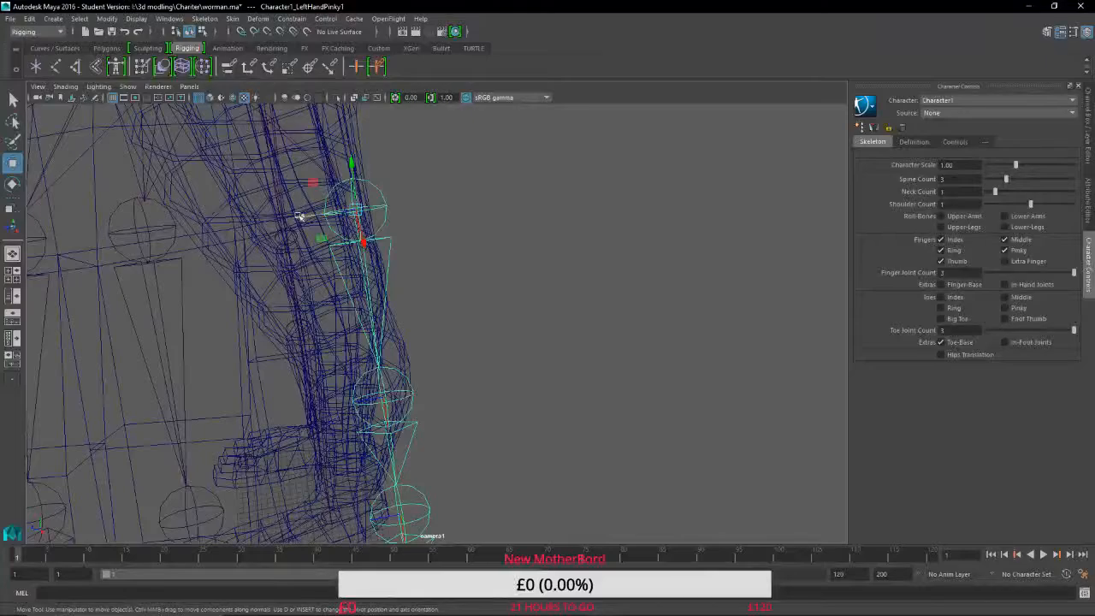
{"action": "left_click_drag", "start_coordinate": [299, 216], "coordinate": [236, 224]}
Rotate the left pinky's third joint to point its end bone along the mesh's pinky.
{"action": "left_click_drag", "start_coordinate": [462, 362], "coordinate": [492, 484], "text": "alt"}
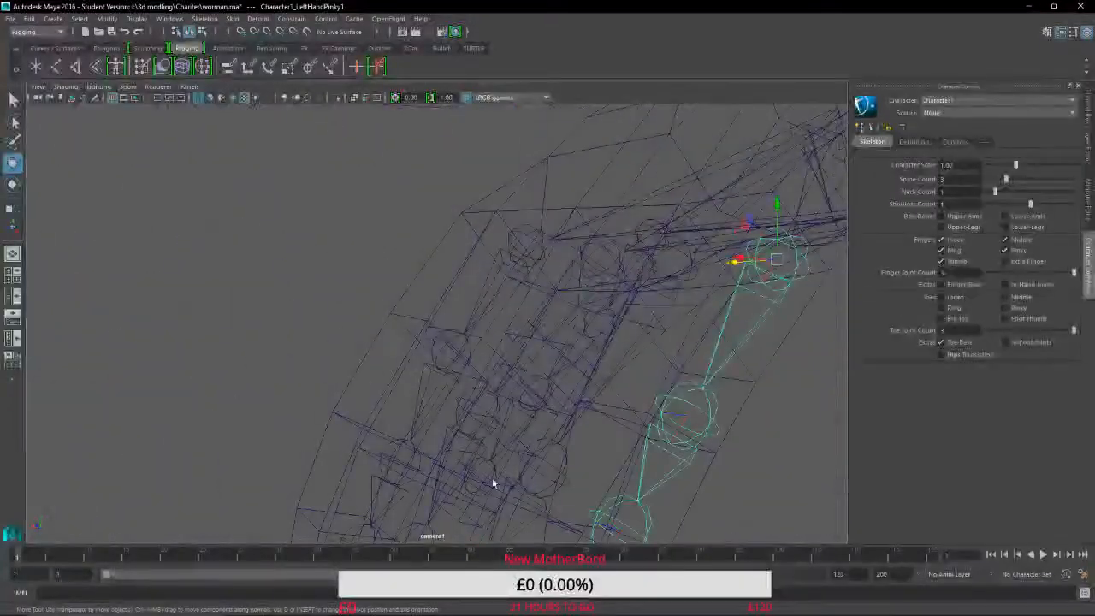
{"action": "left_click_drag", "start_coordinate": [417, 366], "coordinate": [358, 385], "text": "alt"}
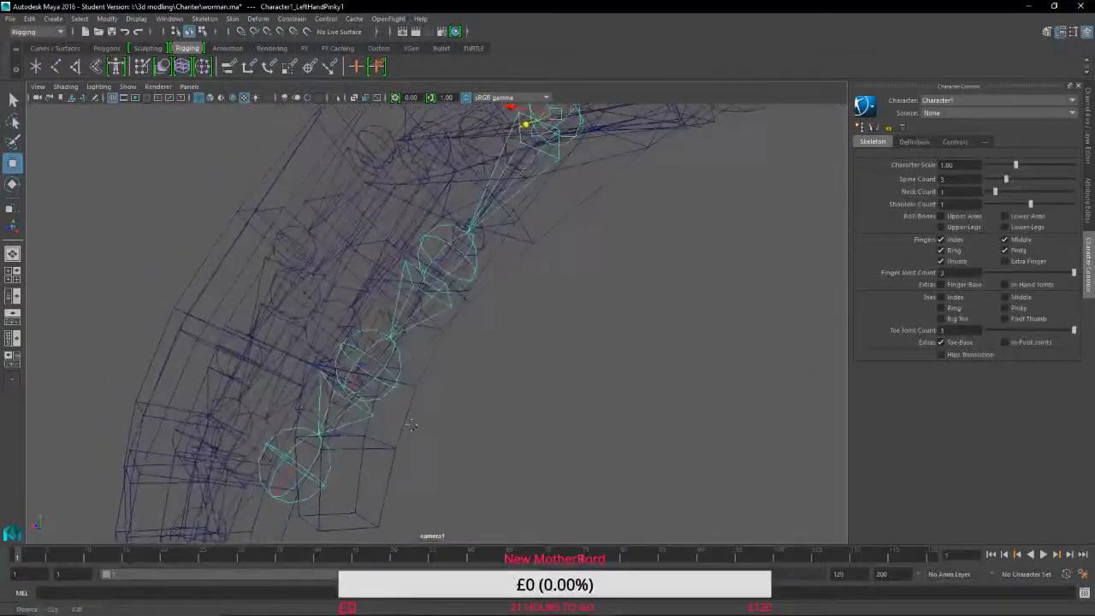
{"action": "left_click", "coordinate": [363, 367]}
{"action": "left_click", "coordinate": [390, 385]}
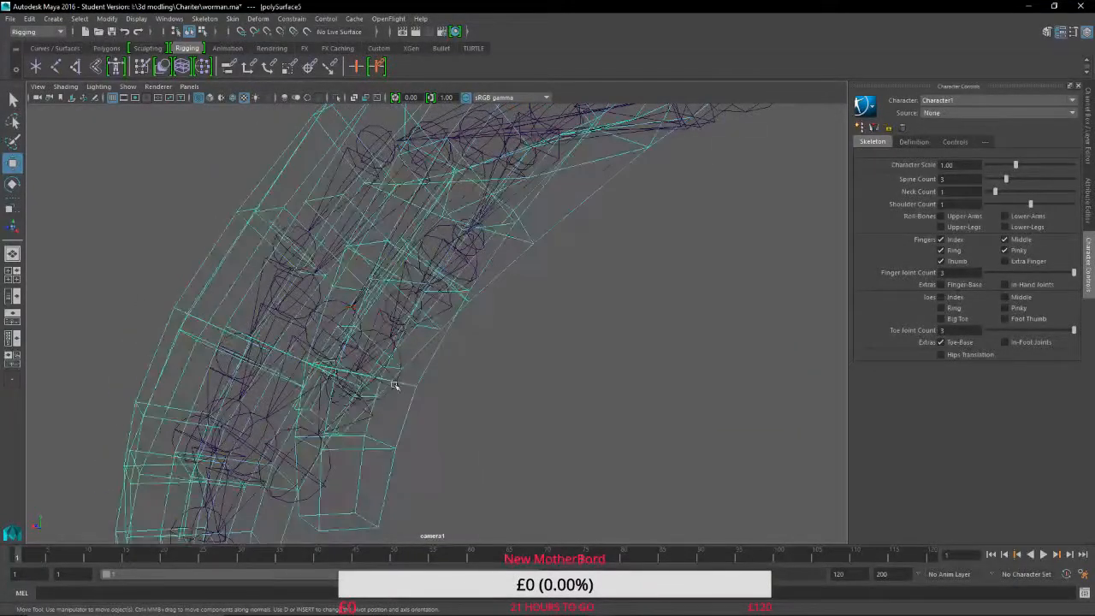
{"action": "left_click", "coordinate": [396, 386]}
{"action": "key", "text": "e"}
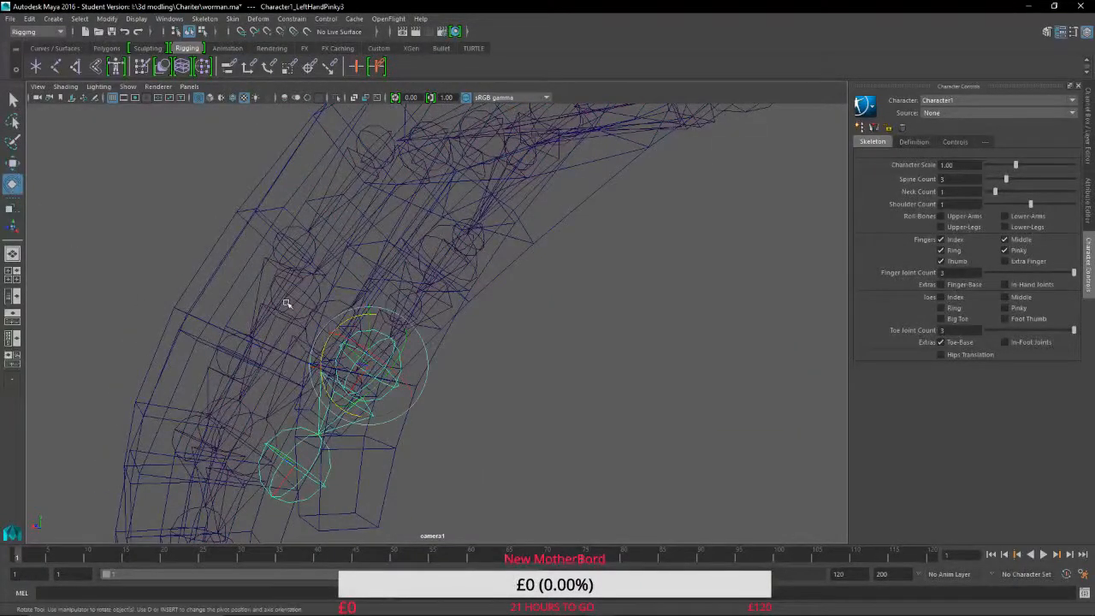
{"action": "left_click_drag", "start_coordinate": [325, 342], "coordinate": [322, 367]}
Move the left pinky's third joint sideways to center it inside the mesh's pinky.
{"action": "left_click", "coordinate": [567, 459]}
{"action": "left_click_drag", "start_coordinate": [567, 459], "coordinate": [805, 454], "text": "alt"}
{"action": "left_click_drag", "start_coordinate": [559, 350], "coordinate": [562, 487], "text": "alt"}
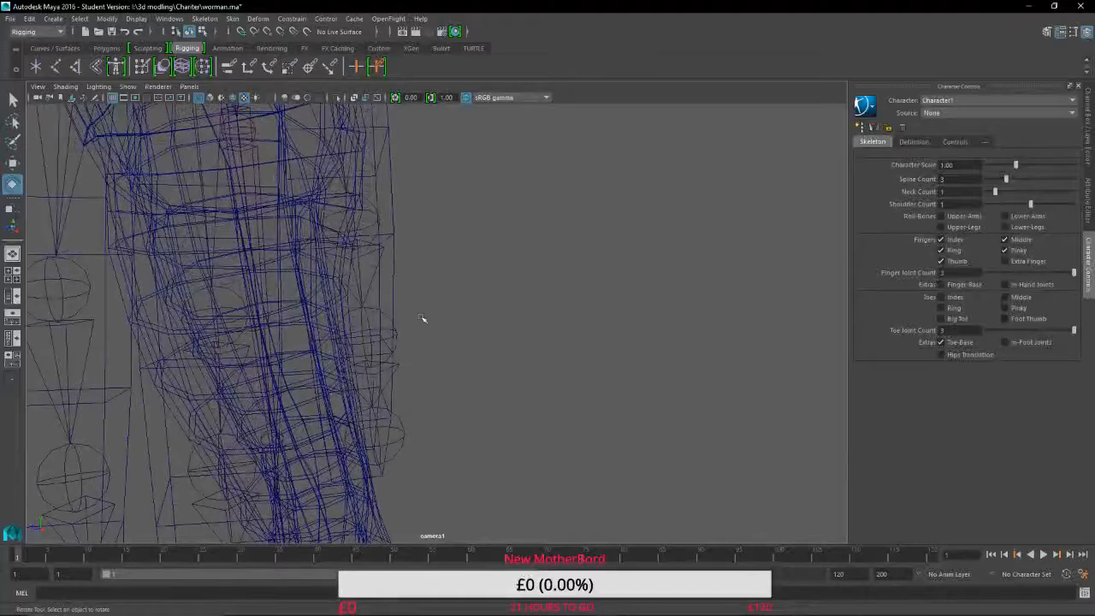
{"action": "left_click", "coordinate": [380, 315]}
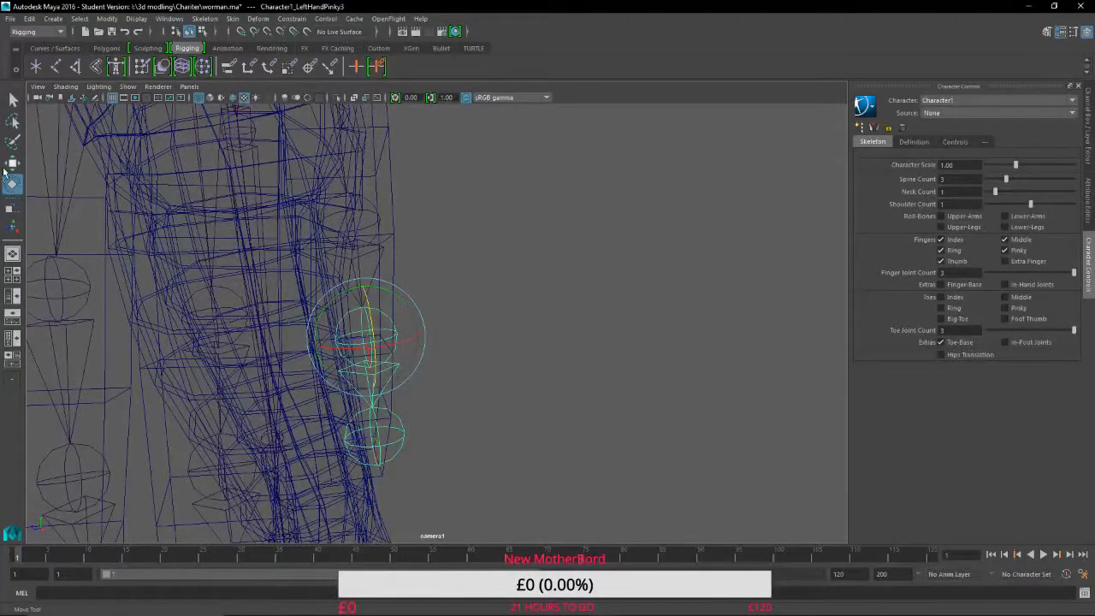
{"action": "key", "text": "w"}
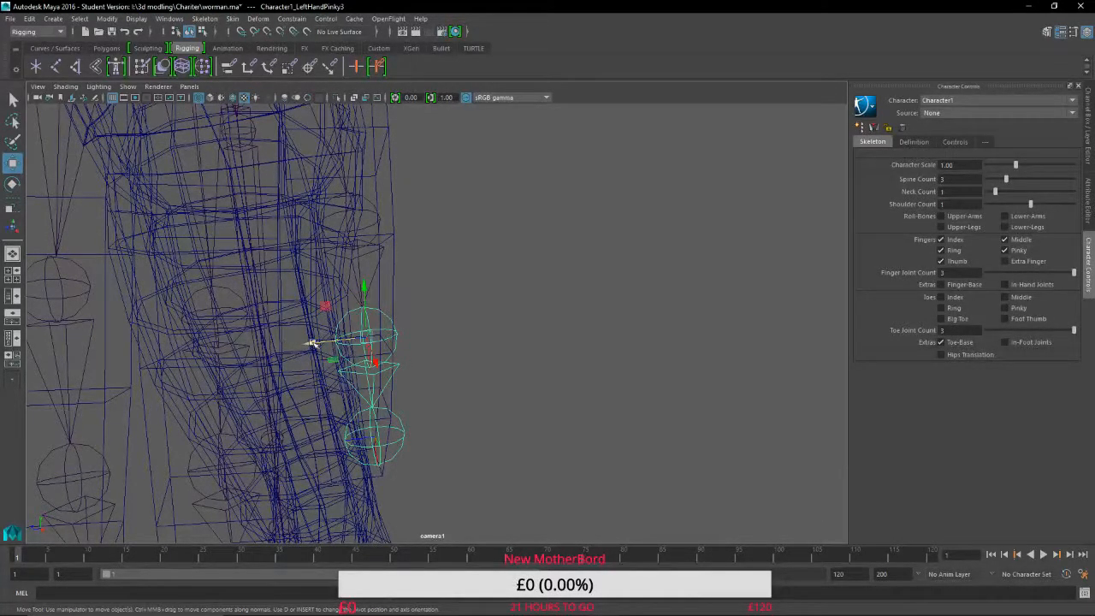
{"action": "left_click", "coordinate": [511, 380]}
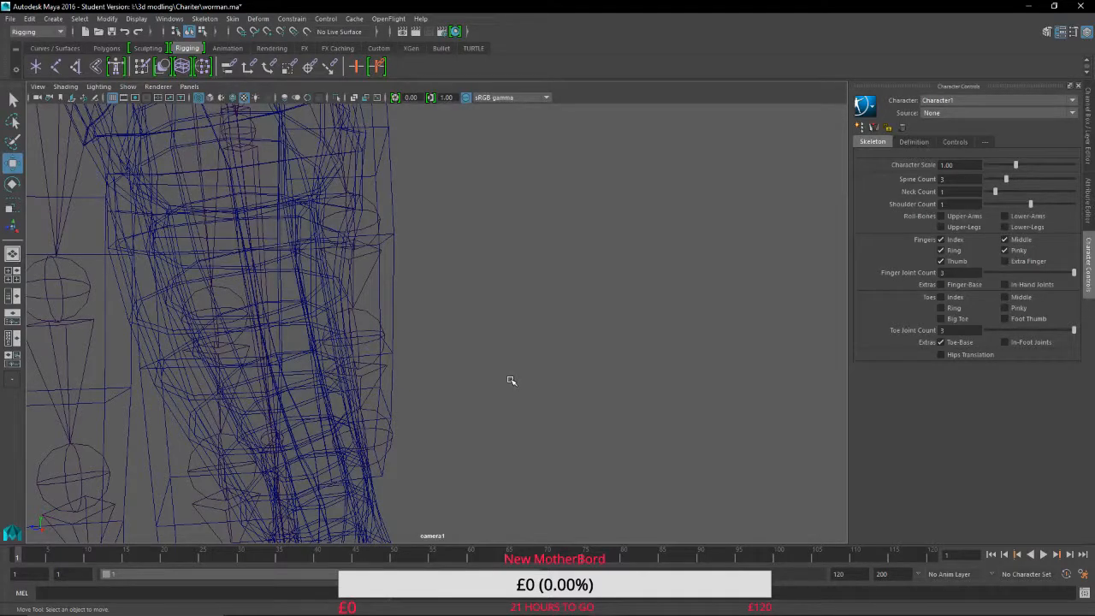
Select the right shoulder joint of the skeleton and save the scene.
{"action": "scroll", "coordinate": [497, 374], "scroll_direction": "down", "scroll_amount": 4}
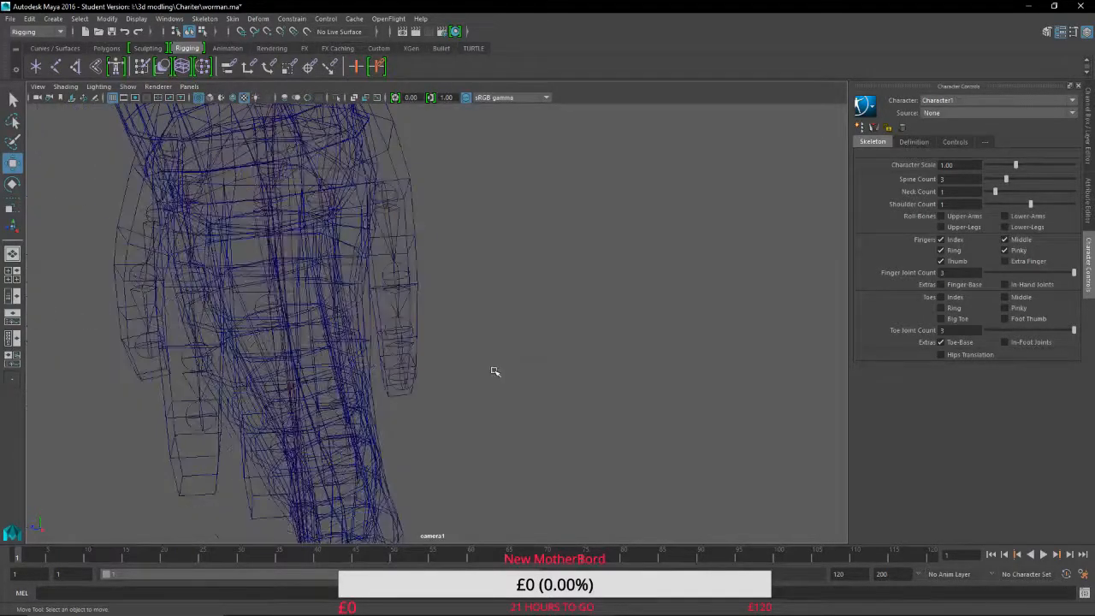
{"action": "left_click_drag", "start_coordinate": [494, 372], "coordinate": [468, 371], "text": "alt"}
{"action": "left_click_drag", "start_coordinate": [164, 399], "coordinate": [845, 345], "text": "alt"}
{"action": "scroll", "coordinate": [263, 403], "scroll_direction": "down", "scroll_amount": 3}
{"action": "scroll", "coordinate": [229, 414], "scroll_direction": "down", "scroll_amount": 3}
{"action": "scroll", "coordinate": [239, 396], "scroll_direction": "up", "scroll_amount": 2}
{"action": "middle_click_drag", "start_coordinate": [241, 396], "coordinate": [231, 543], "text": "alt"}
{"action": "scroll", "coordinate": [445, 409], "scroll_direction": "up", "scroll_amount": 5}
{"action": "middle_click_drag", "start_coordinate": [694, 348], "coordinate": [533, 472], "text": "alt"}
{"action": "left_click_drag", "start_coordinate": [533, 472], "coordinate": [616, 263], "text": "alt"}
{"action": "left_click", "coordinate": [612, 261]}
{"action": "middle_click_drag", "start_coordinate": [394, 316], "coordinate": [619, 300], "text": "alt"}
{"action": "key", "text": "ctrl+s"}
{"action": "left_click", "coordinate": [522, 324]}
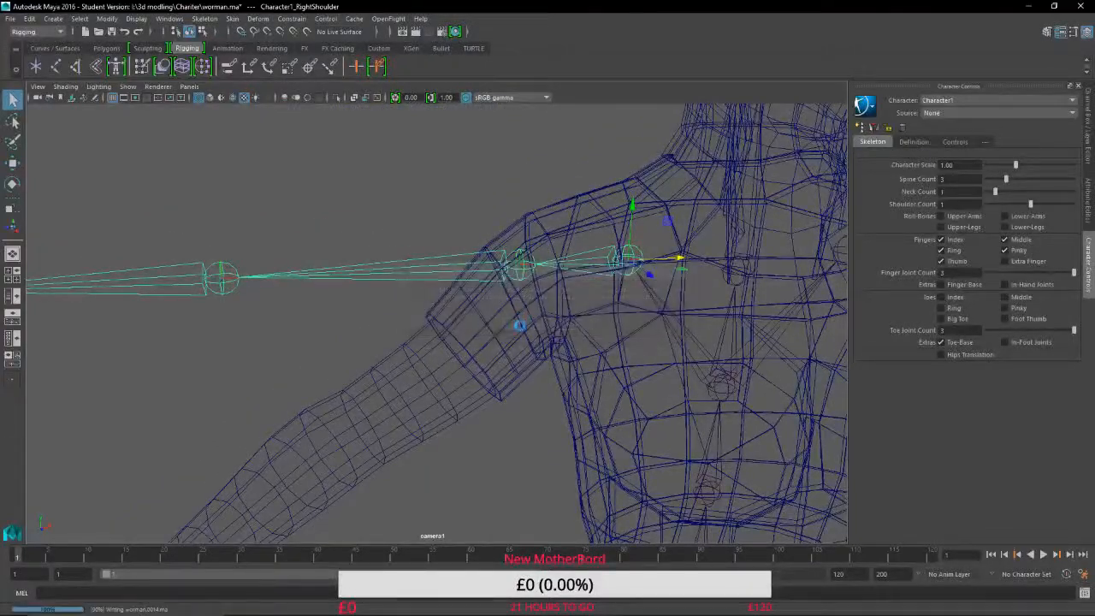
Position the right upper-arm joint inside the mesh's shoulder and rotate it to bring the arm chain down along the mesh's arm.
{"action": "left_click_drag", "start_coordinate": [521, 318], "coordinate": [745, 377], "text": "alt"}
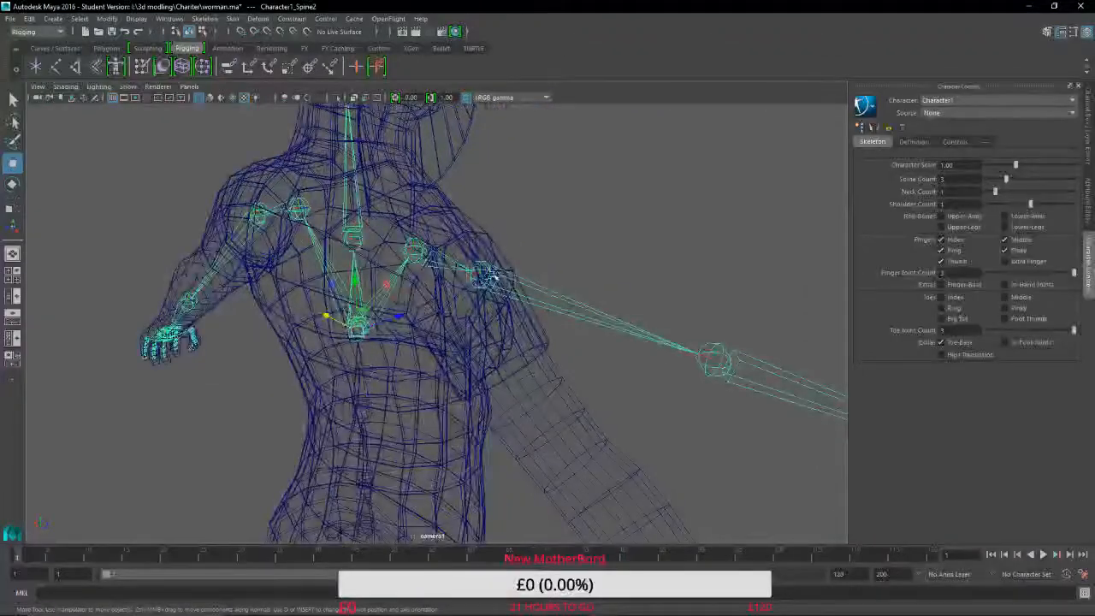
{"action": "left_click", "coordinate": [485, 274]}
{"action": "left_click_drag", "start_coordinate": [484, 230], "coordinate": [483, 262]}
{"action": "middle_click_drag", "start_coordinate": [604, 302], "coordinate": [282, 191], "text": "alt"}
{"action": "left_click_drag", "start_coordinate": [280, 190], "coordinate": [282, 176]}
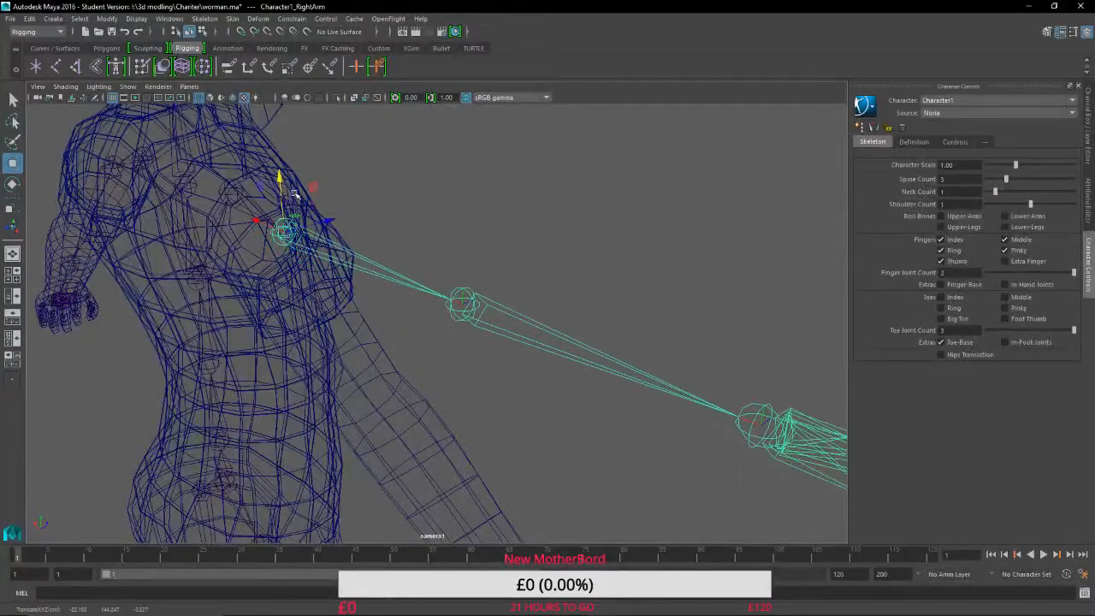
{"action": "left_click", "coordinate": [14, 185]}
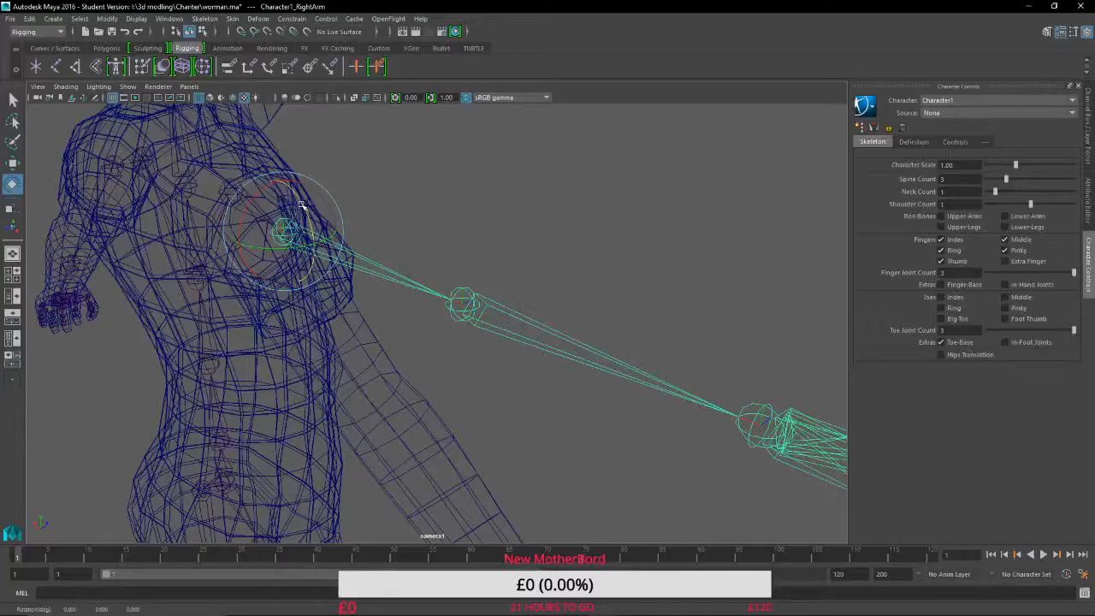
{"action": "left_click_drag", "start_coordinate": [301, 204], "coordinate": [328, 236]}
Shift the right forearm joint sideways into the mesh's elbow and rotate it slightly to follow the mesh's forearm.
{"action": "middle_click_drag", "start_coordinate": [428, 255], "coordinate": [329, 93], "text": "alt"}
{"action": "left_click_drag", "start_coordinate": [398, 279], "coordinate": [330, 286], "text": "alt"}
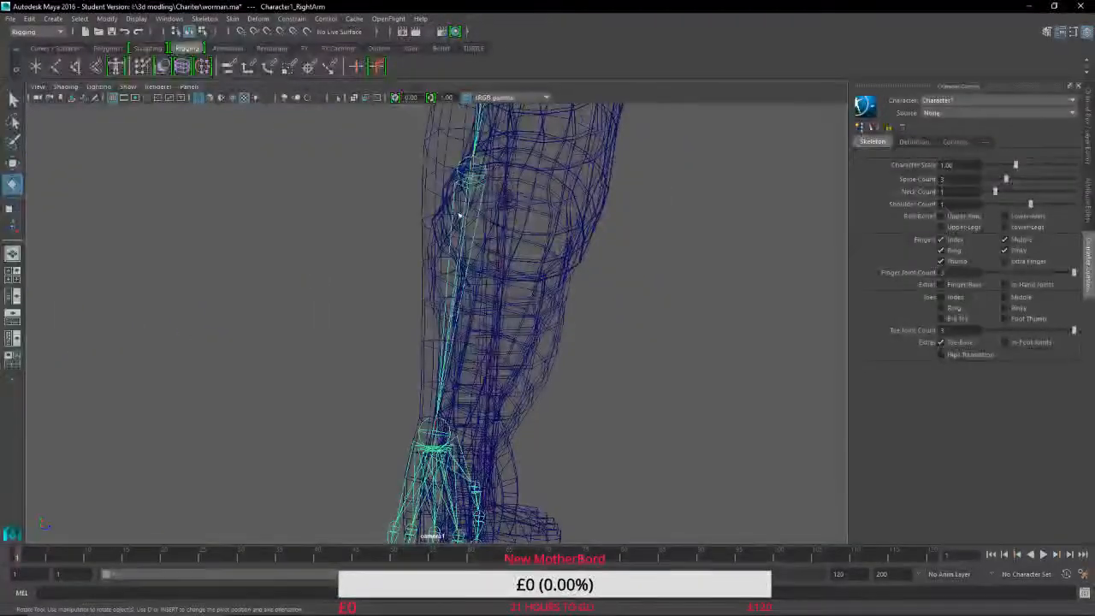
{"action": "left_click", "coordinate": [10, 166]}
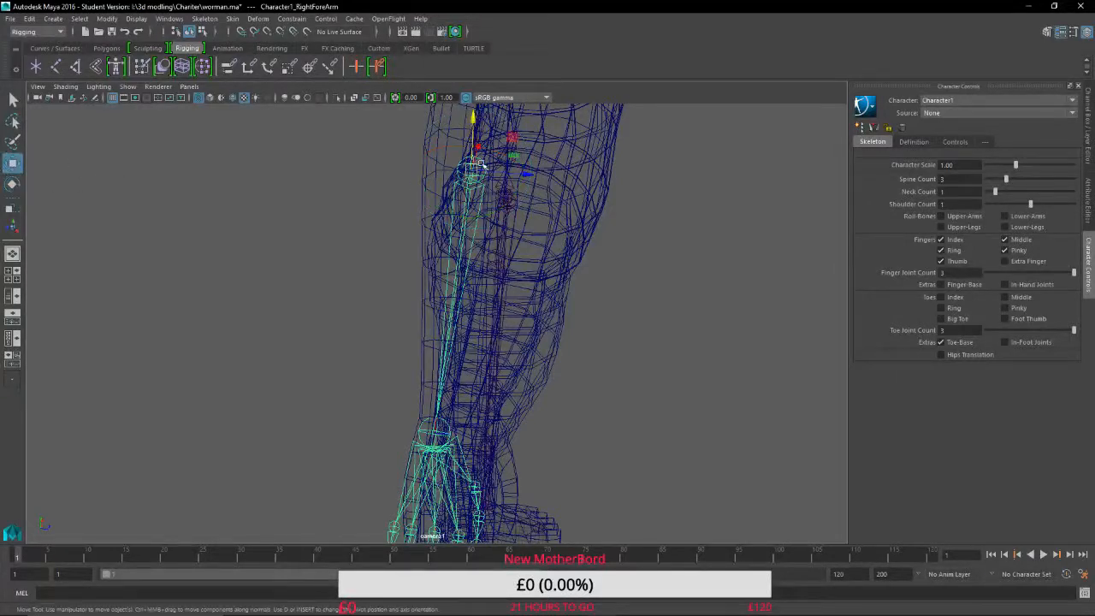
{"action": "left_click_drag", "start_coordinate": [532, 177], "coordinate": [520, 174]}
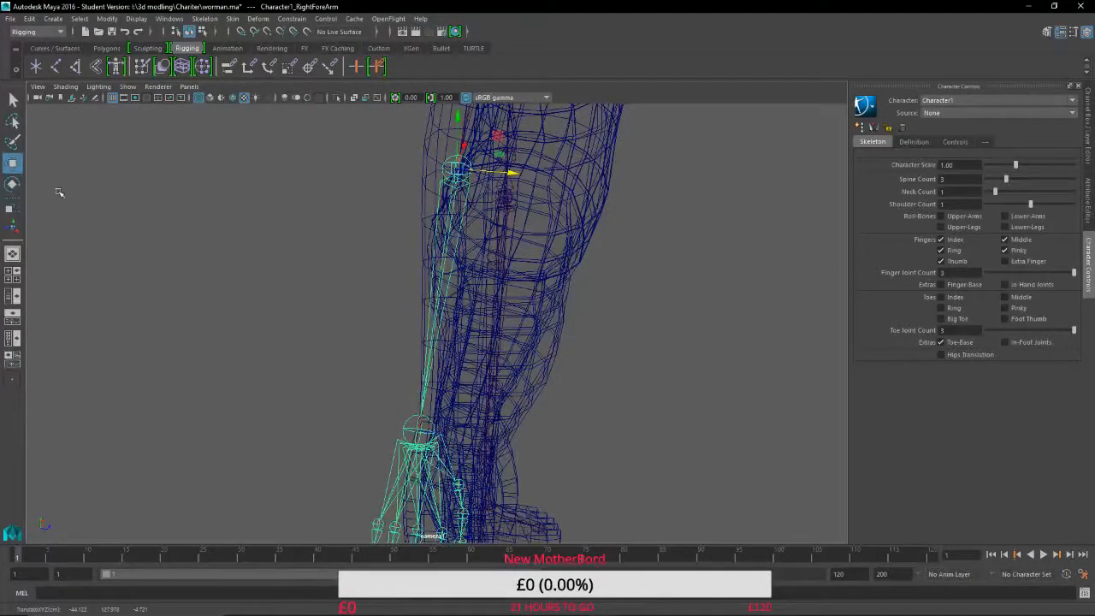
{"action": "left_click", "coordinate": [13, 186]}
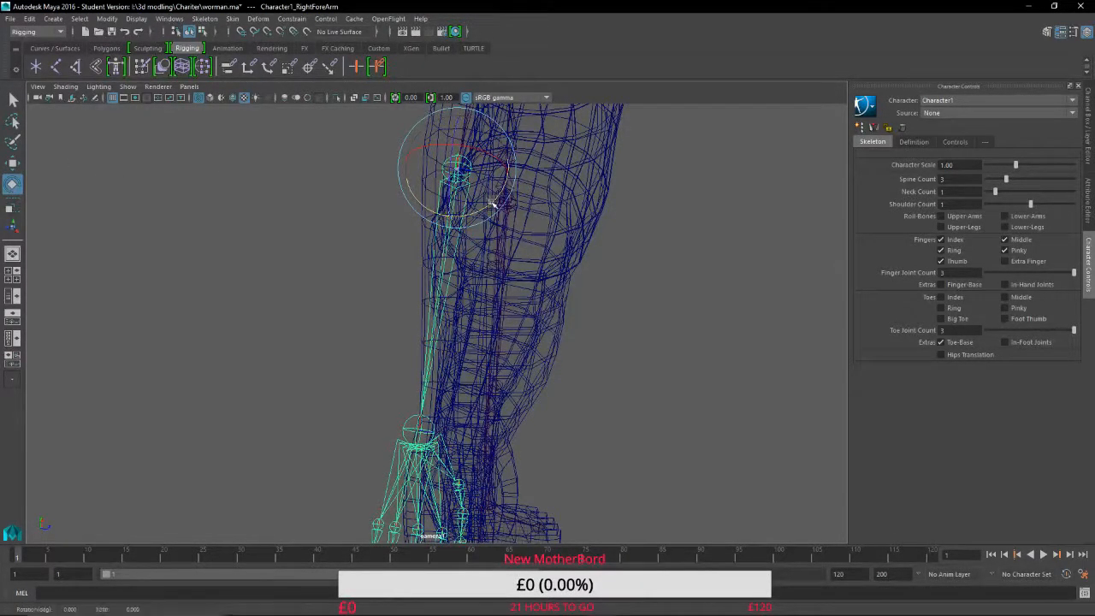
{"action": "left_click_drag", "start_coordinate": [494, 203], "coordinate": [494, 202]}
{"action": "left_click", "coordinate": [707, 386]}
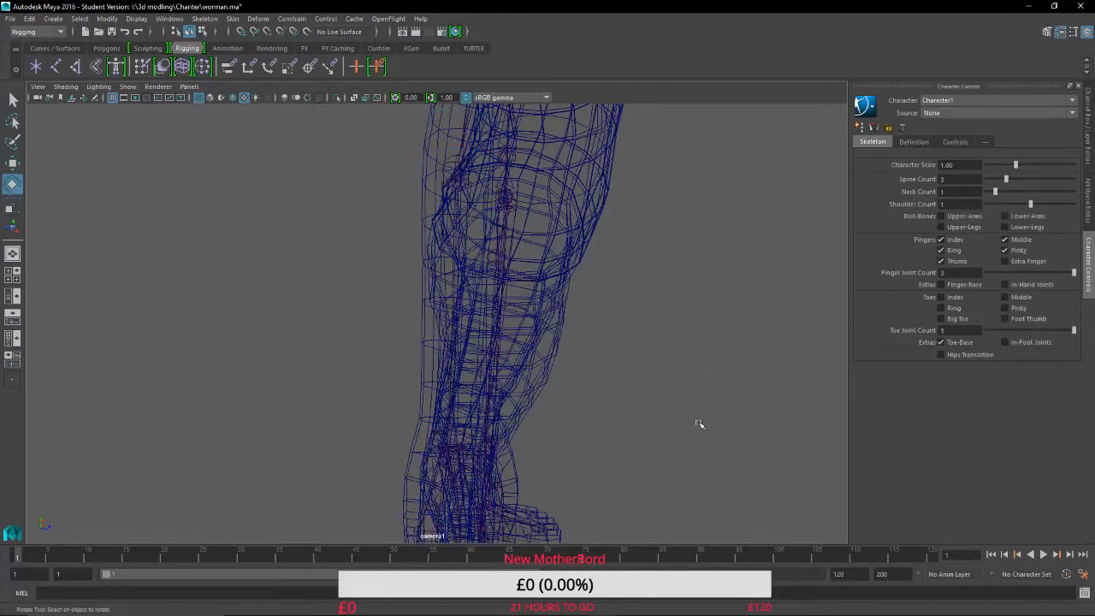
Move the right hand joint up the forearm and sideways to fit it inside the mesh's wrist.
{"action": "left_click_drag", "start_coordinate": [699, 423], "coordinate": [582, 205], "text": "alt"}
{"action": "left_click_drag", "start_coordinate": [512, 343], "coordinate": [633, 415], "text": "alt"}
{"action": "left_click", "coordinate": [462, 267]}
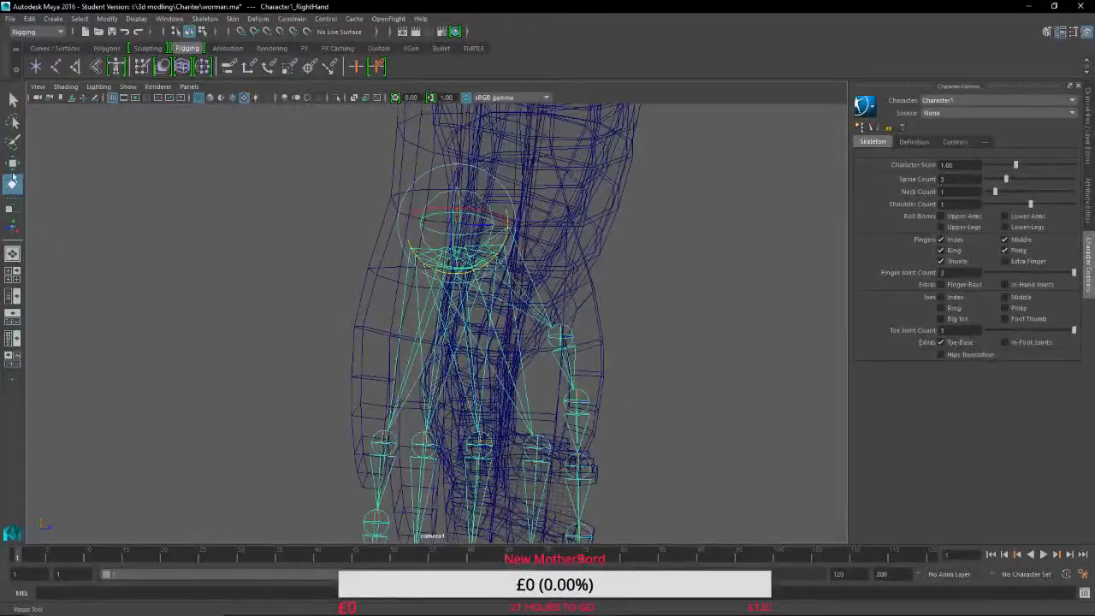
{"action": "left_click", "coordinate": [13, 164]}
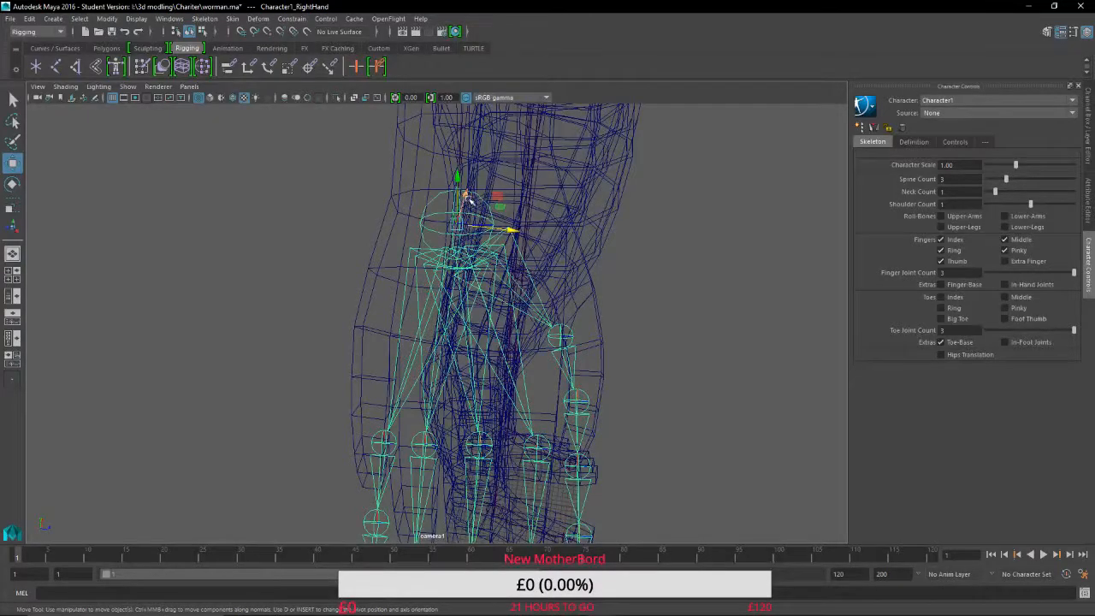
{"action": "left_click_drag", "start_coordinate": [468, 198], "coordinate": [476, 152]}
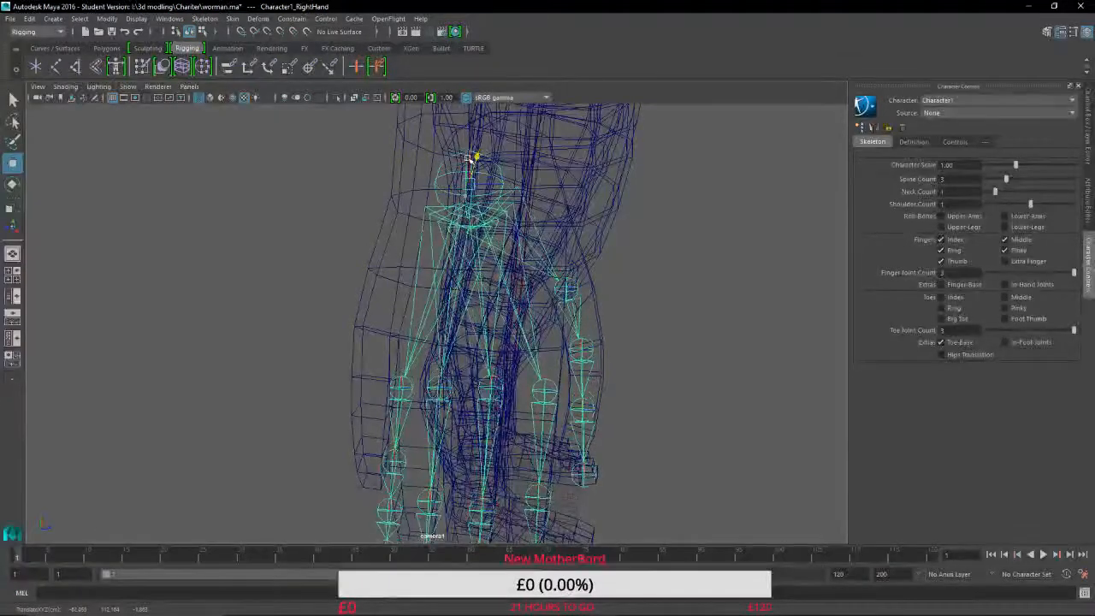
{"action": "middle_click_drag", "start_coordinate": [534, 341], "coordinate": [572, 340], "text": "alt"}
{"action": "left_click_drag", "start_coordinate": [572, 386], "coordinate": [739, 354], "text": "alt"}
{"action": "middle_click_drag", "start_coordinate": [739, 355], "coordinate": [629, 471], "text": "alt"}
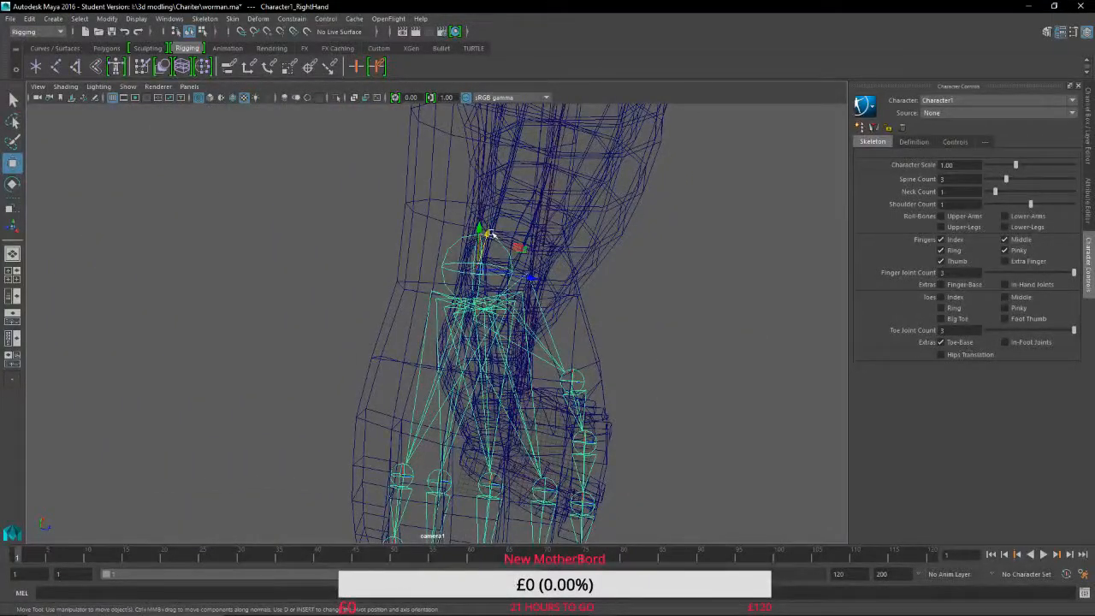
{"action": "left_click_drag", "start_coordinate": [538, 261], "coordinate": [521, 257]}
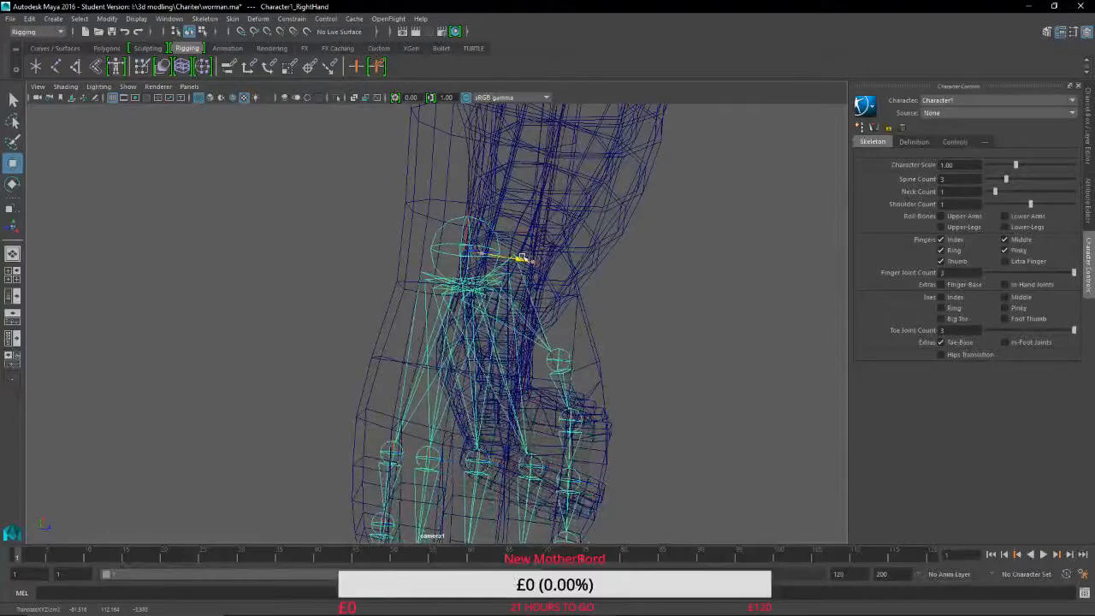
Move the right thumb's base joint outward across the hand to place it inside the base of the mesh's thumb.
{"action": "left_click", "coordinate": [12, 185]}
{"action": "left_click_drag", "start_coordinate": [586, 233], "coordinate": [147, 165], "text": "alt"}
{"action": "middle_click_drag", "start_coordinate": [612, 342], "coordinate": [601, 147], "text": "alt"}
{"action": "middle_click_drag", "start_coordinate": [528, 217], "coordinate": [534, 239], "text": "alt"}
{"action": "left_click_drag", "start_coordinate": [534, 238], "coordinate": [480, 413], "text": "alt"}
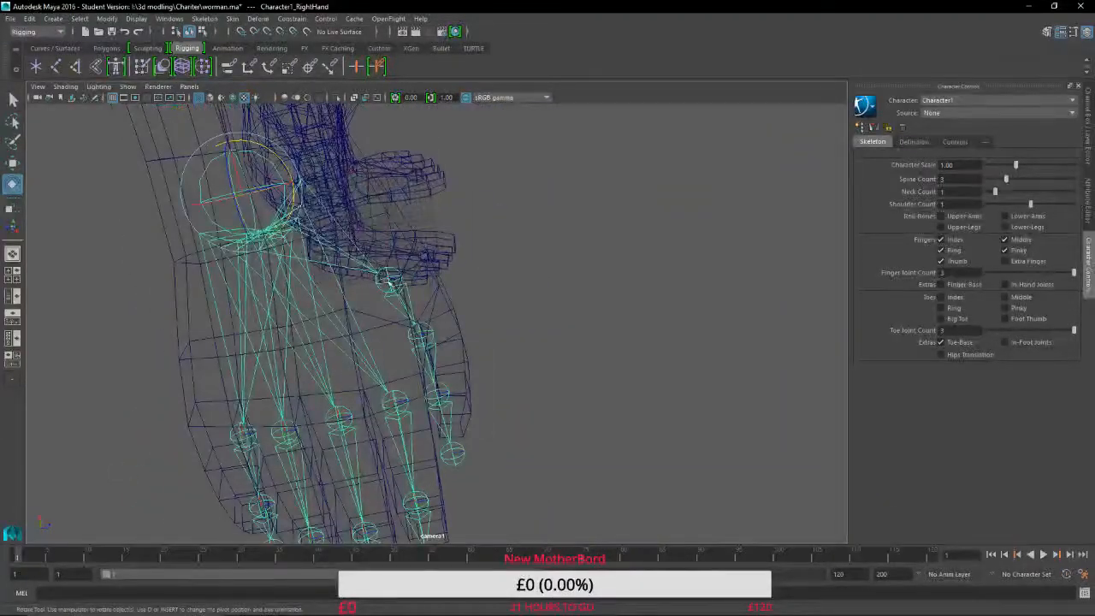
{"action": "left_click", "coordinate": [390, 283]}
{"action": "scroll", "coordinate": [394, 283], "scroll_direction": "up", "scroll_amount": 5}
{"action": "middle_click_drag", "start_coordinate": [465, 190], "coordinate": [513, 410], "text": "alt"}
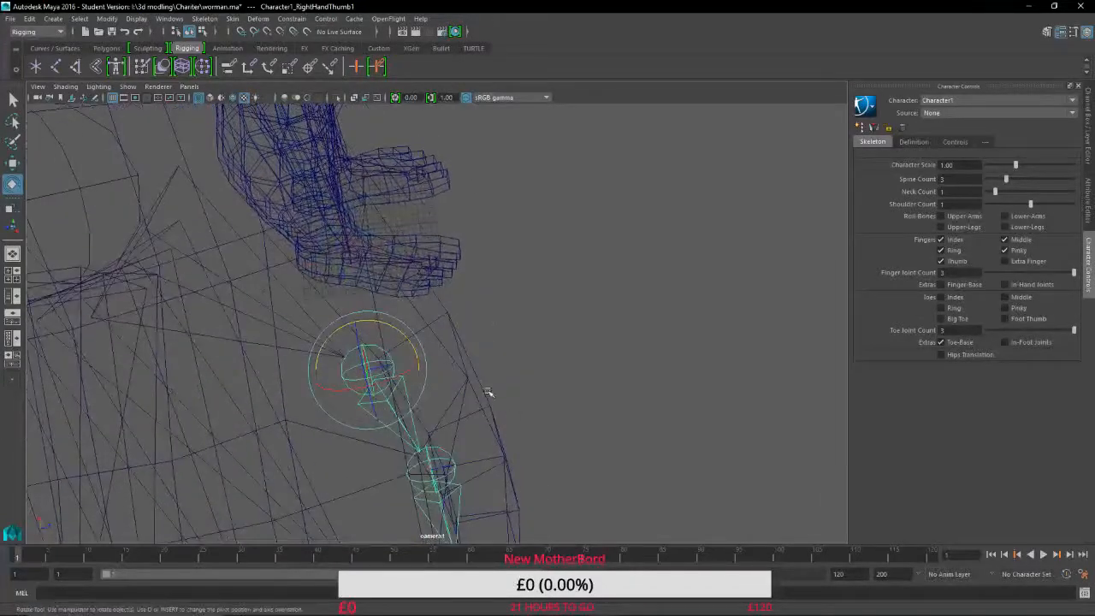
{"action": "left_click", "coordinate": [19, 164]}
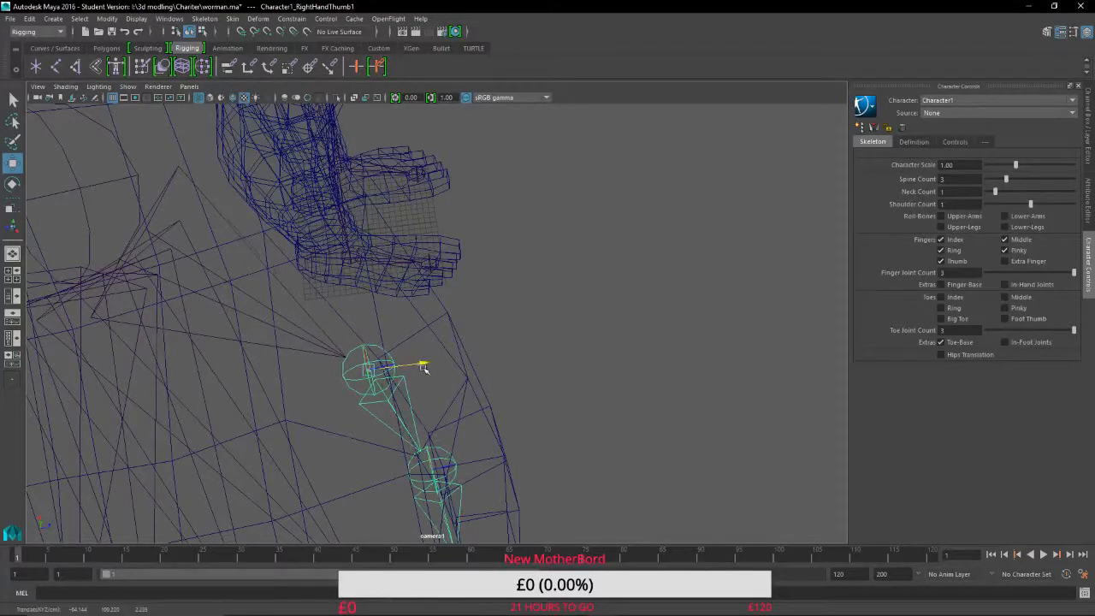
{"action": "scroll", "coordinate": [477, 362], "scroll_direction": "up", "scroll_amount": 1}
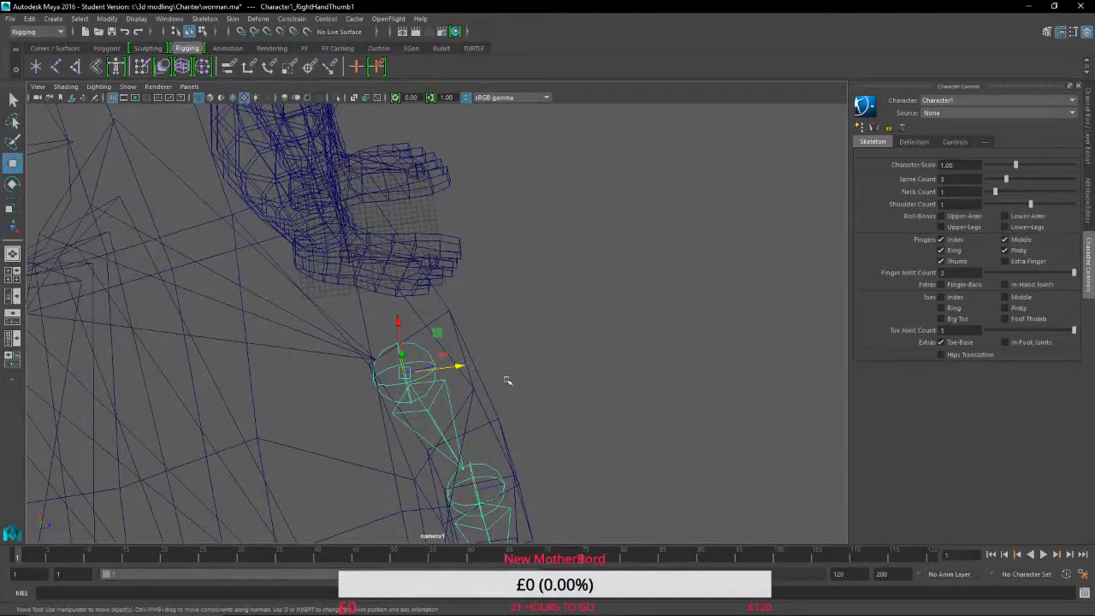
{"action": "left_click_drag", "start_coordinate": [508, 380], "coordinate": [655, 78], "text": "alt"}
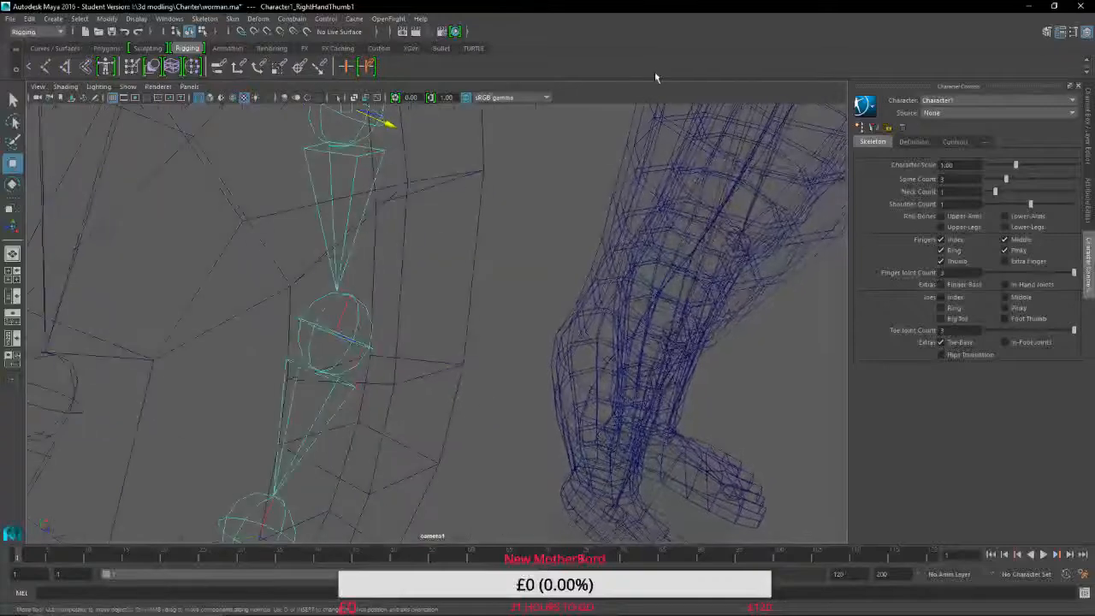
Move the right thumb's base joint so the thumb chain lies closer to the thumb mesh.
{"action": "left_click_drag", "start_coordinate": [518, 328], "coordinate": [478, 234], "text": "alt"}
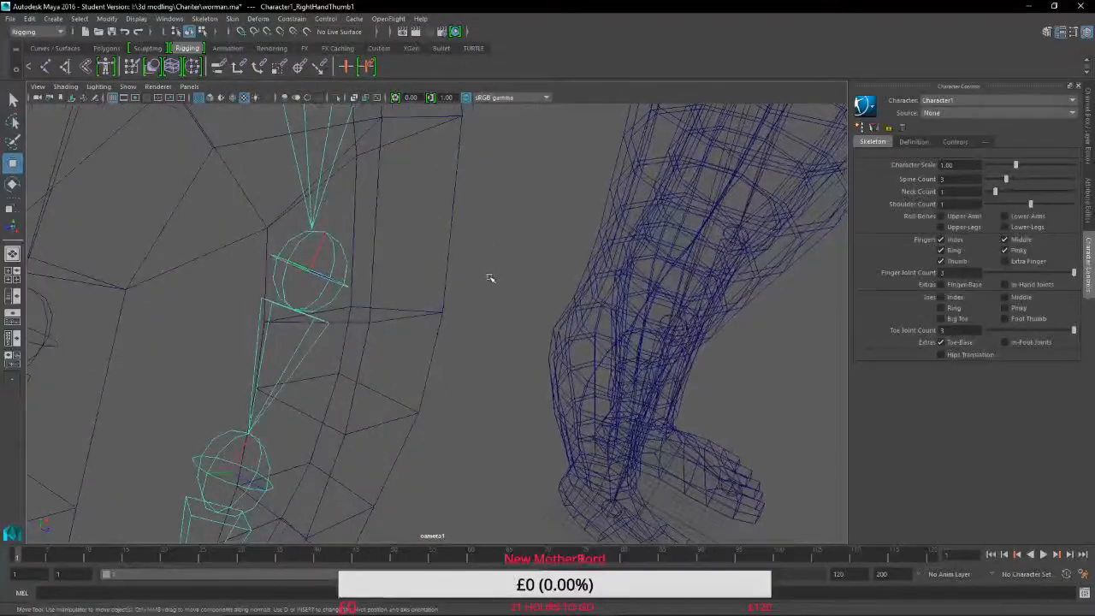
{"action": "left_click_drag", "start_coordinate": [490, 278], "coordinate": [707, 190], "text": "alt"}
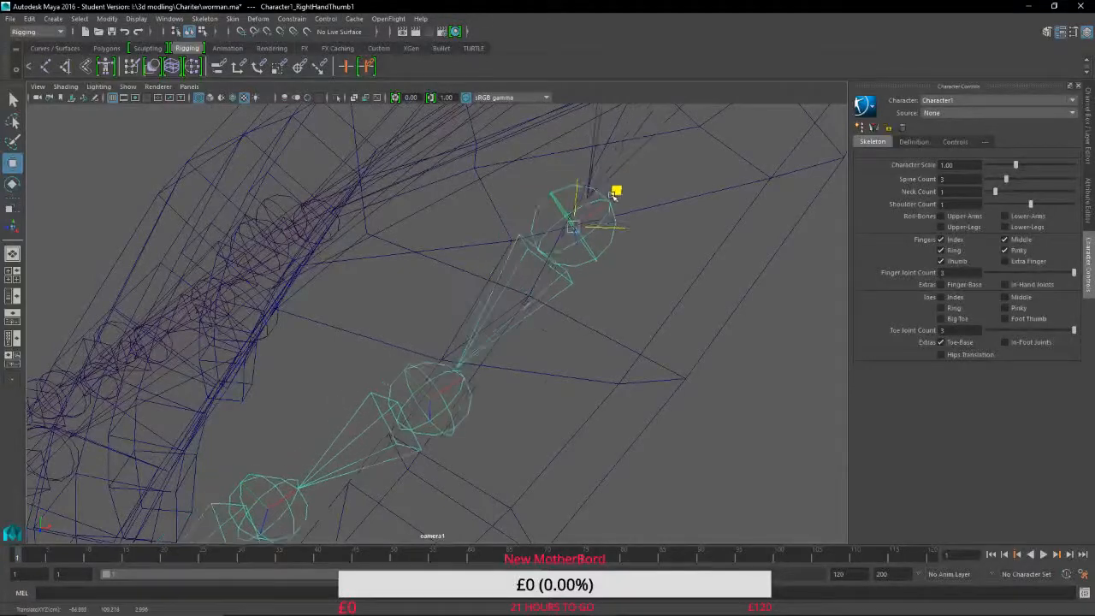
{"action": "left_click_drag", "start_coordinate": [619, 191], "coordinate": [838, 120], "text": "alt"}
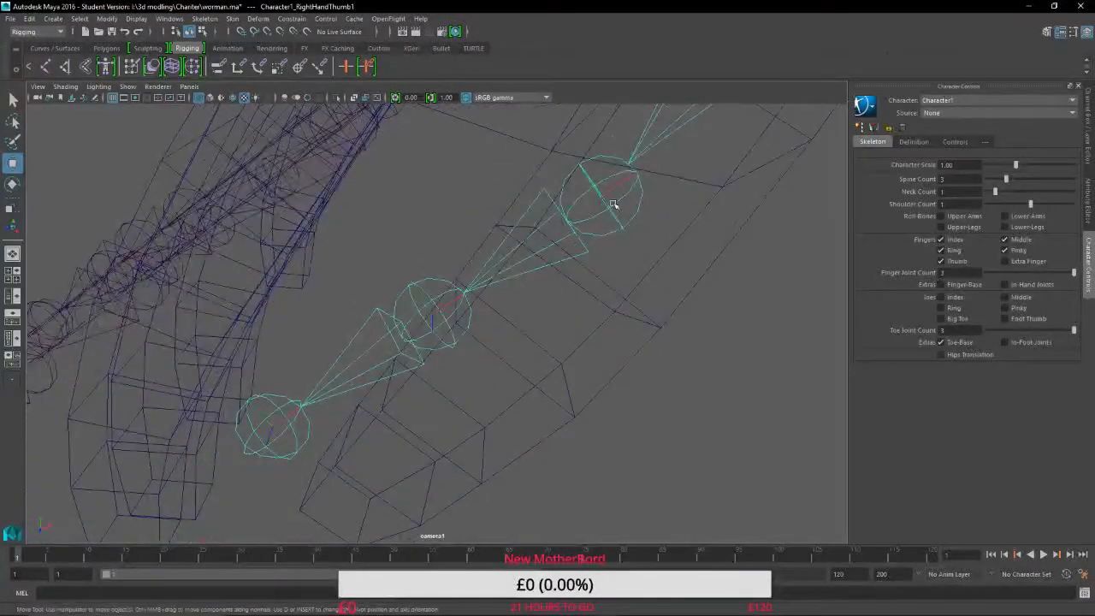
Rotate the right thumb's second joint so the rest of the chain runs down inside the thumb mesh.
{"action": "left_click", "coordinate": [12, 183]}
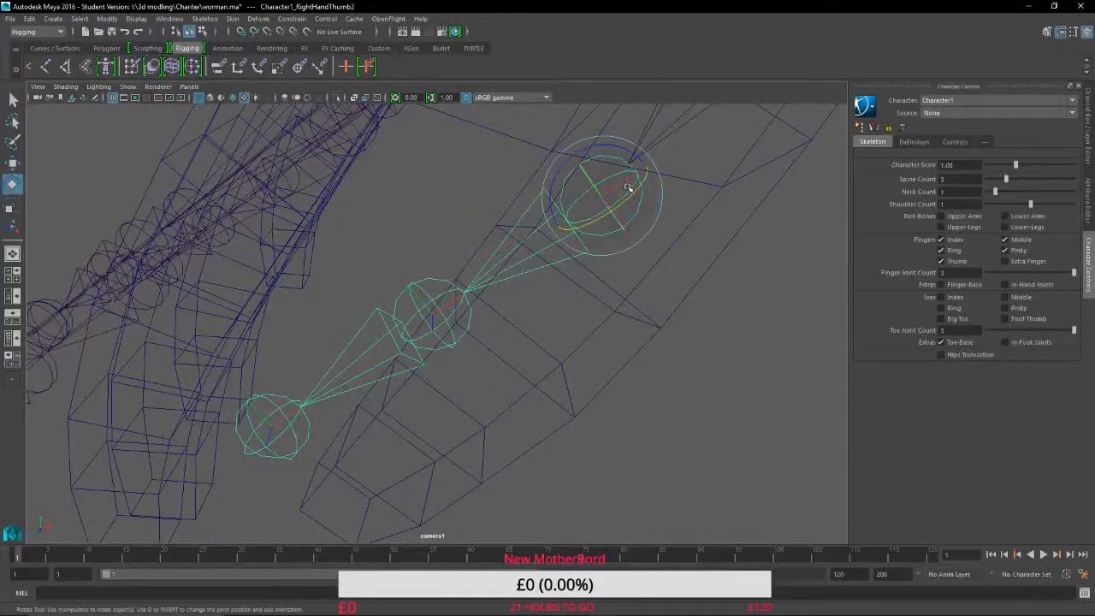
{"action": "mouse_move", "coordinate": [591, 224]}
{"action": "left_mouse_down"}
{"action": "mouse_move", "coordinate": [610, 221]}
{"action": "mouse_move", "coordinate": [594, 211]}
{"action": "left_mouse_up"}
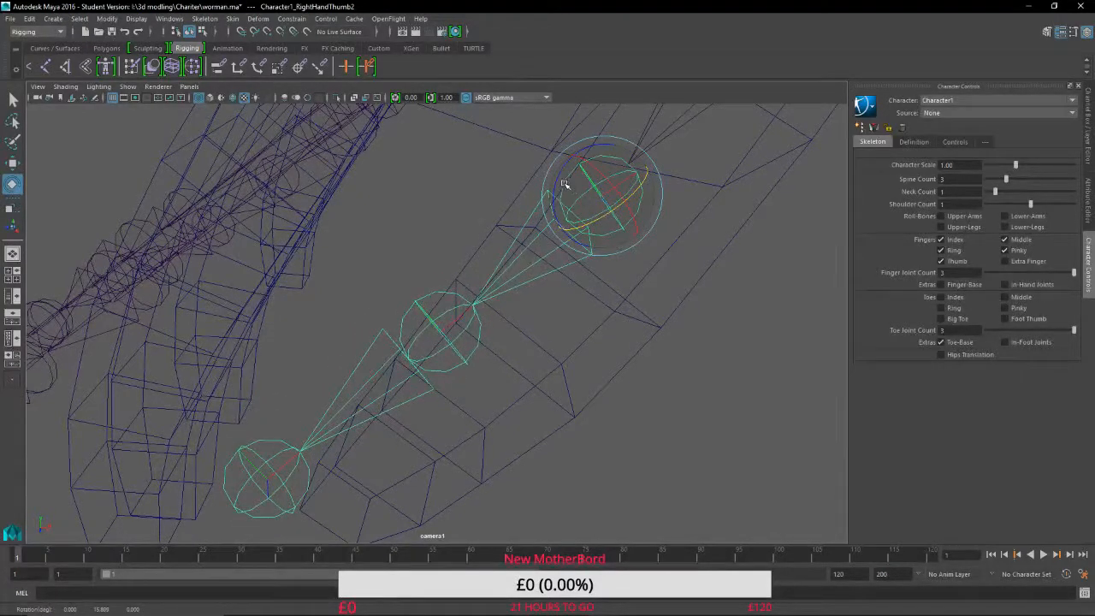
{"action": "left_click_drag", "start_coordinate": [560, 177], "coordinate": [550, 188]}
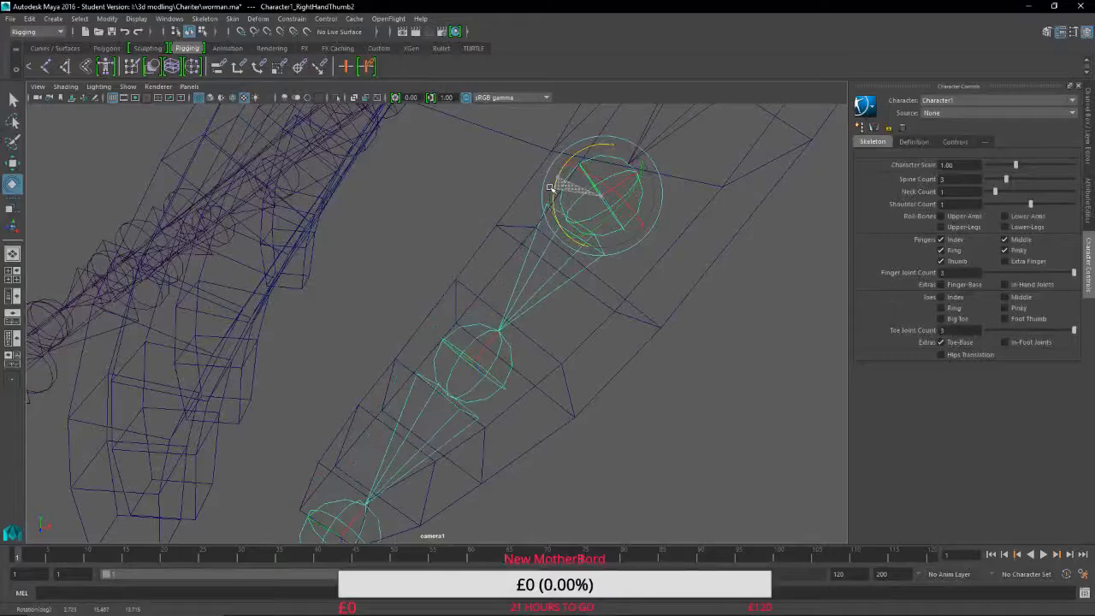
Rotate the right thumb's third joint about -32 degrees around Y, toward the direction of the thumb tip.
{"action": "middle_click_drag", "start_coordinate": [622, 379], "coordinate": [674, 352], "text": "alt"}
{"action": "left_click_drag", "start_coordinate": [462, 414], "coordinate": [599, 423], "text": "alt"}
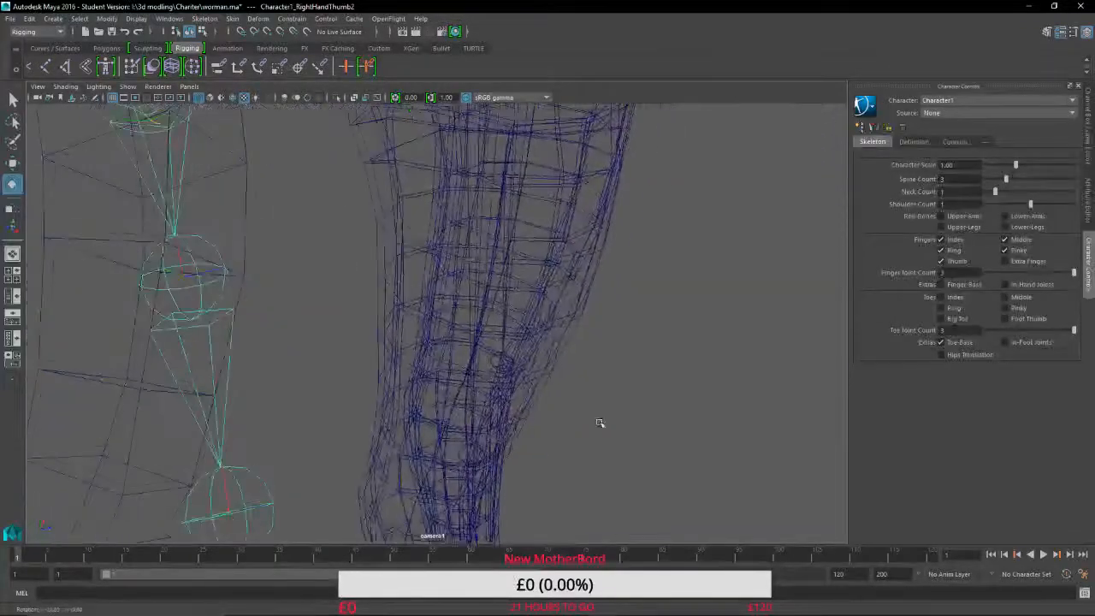
{"action": "middle_click_drag", "start_coordinate": [481, 436], "coordinate": [517, 437], "text": "alt"}
{"action": "left_click_drag", "start_coordinate": [517, 436], "coordinate": [485, 322], "text": "alt"}
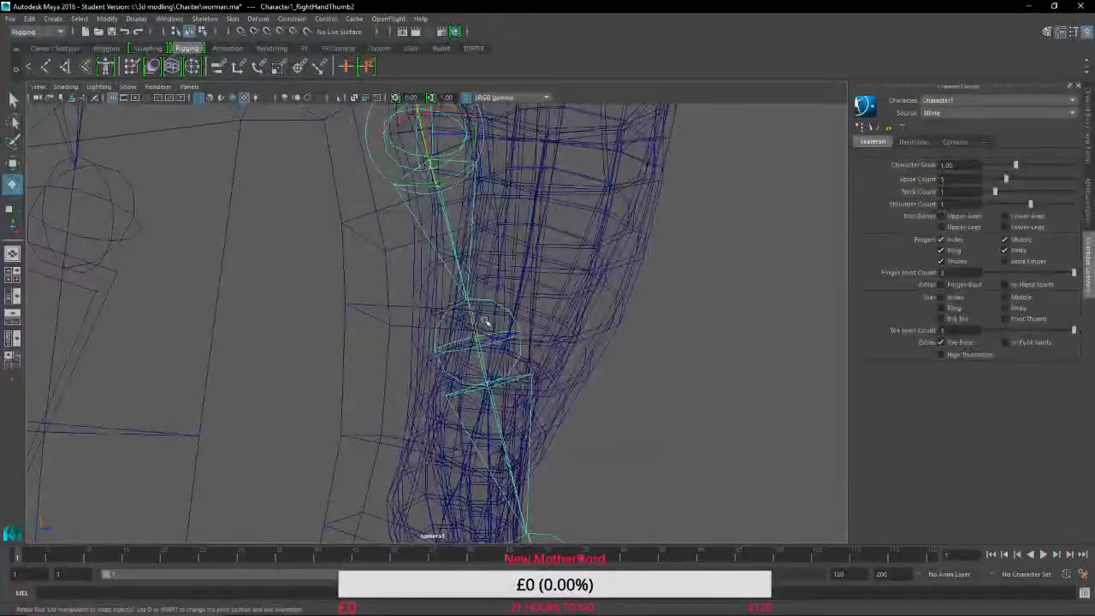
{"action": "left_click", "coordinate": [500, 311]}
{"action": "left_click", "coordinate": [520, 333]}
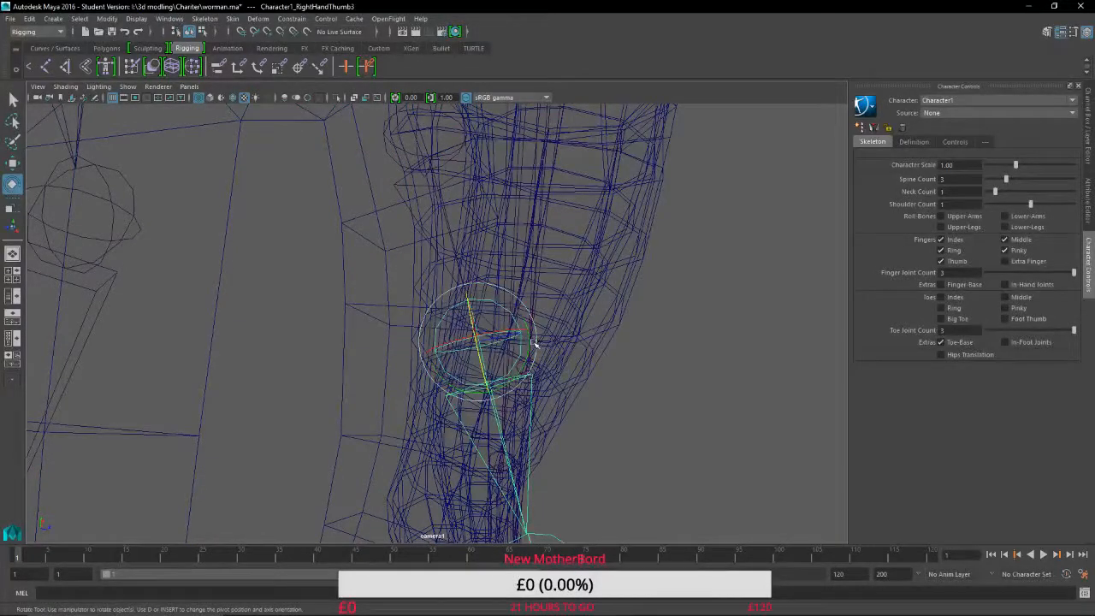
{"action": "left_click_drag", "start_coordinate": [531, 345], "coordinate": [524, 374]}
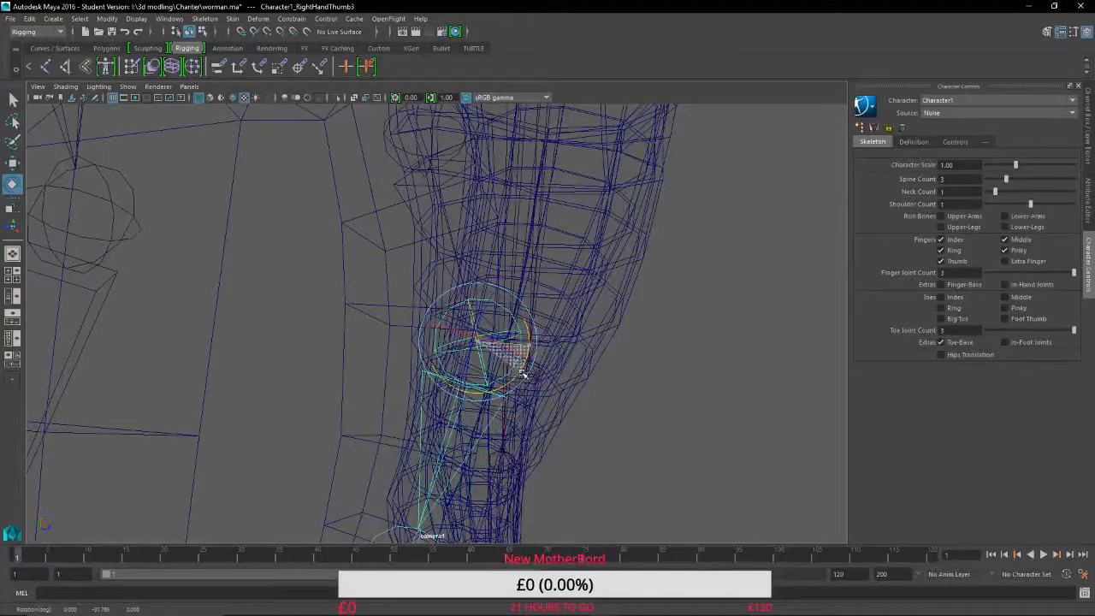
Shift the right thumb's third joint sideways into the thumb mesh and rotate it to align with the tip.
{"action": "middle_click_drag", "start_coordinate": [568, 404], "coordinate": [570, 363], "text": "alt"}
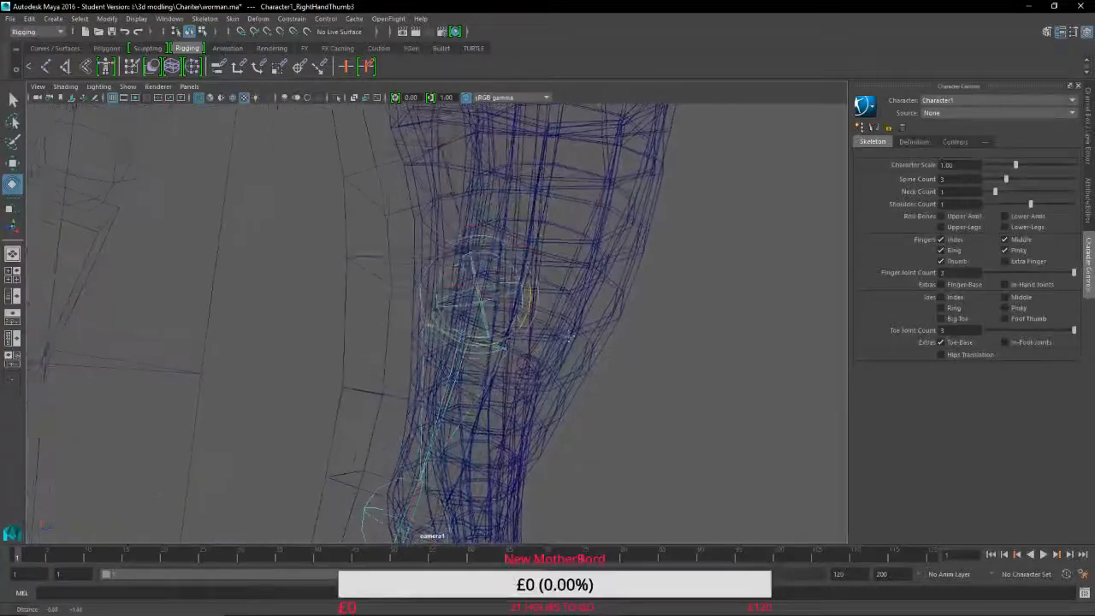
{"action": "left_click", "coordinate": [13, 163]}
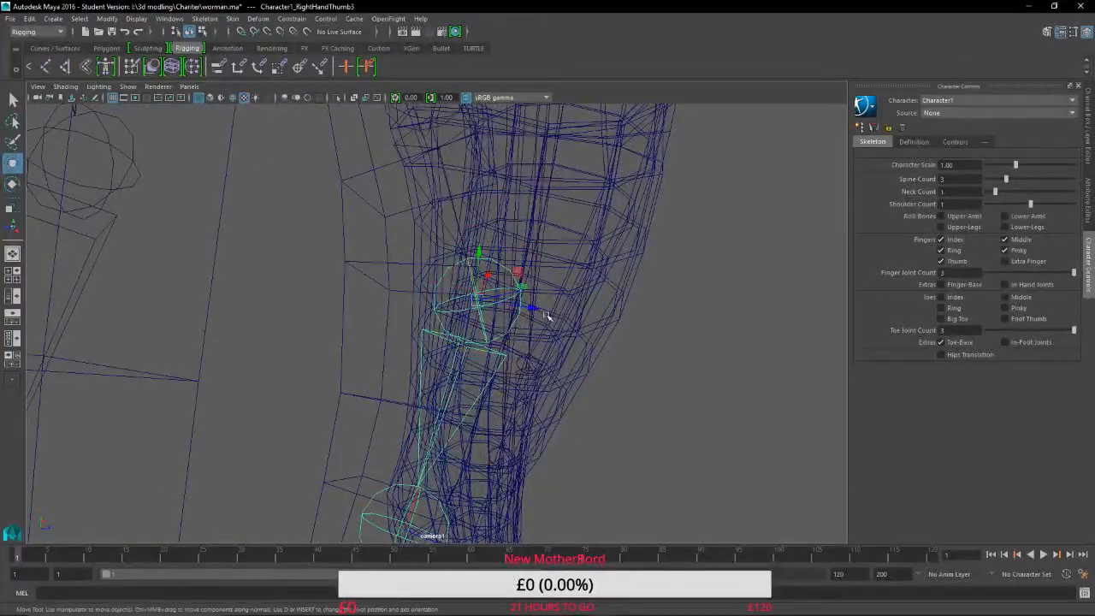
{"action": "left_click_drag", "start_coordinate": [532, 306], "coordinate": [477, 300]}
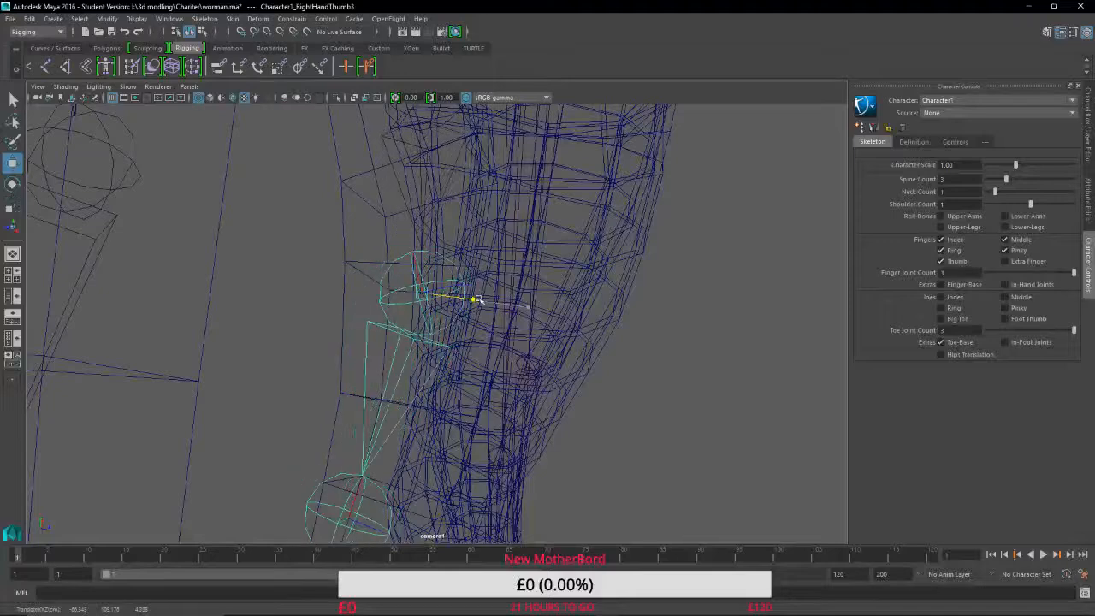
{"action": "left_click", "coordinate": [13, 184]}
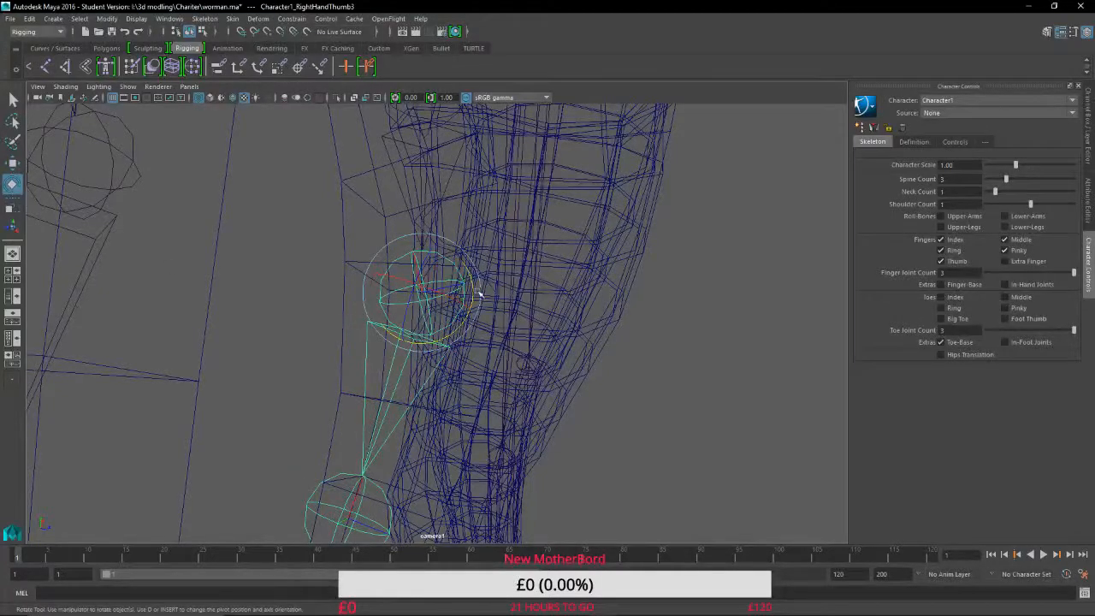
{"action": "left_click_drag", "start_coordinate": [470, 292], "coordinate": [474, 291]}
{"action": "left_click_drag", "start_coordinate": [597, 363], "coordinate": [447, 237], "text": "alt"}
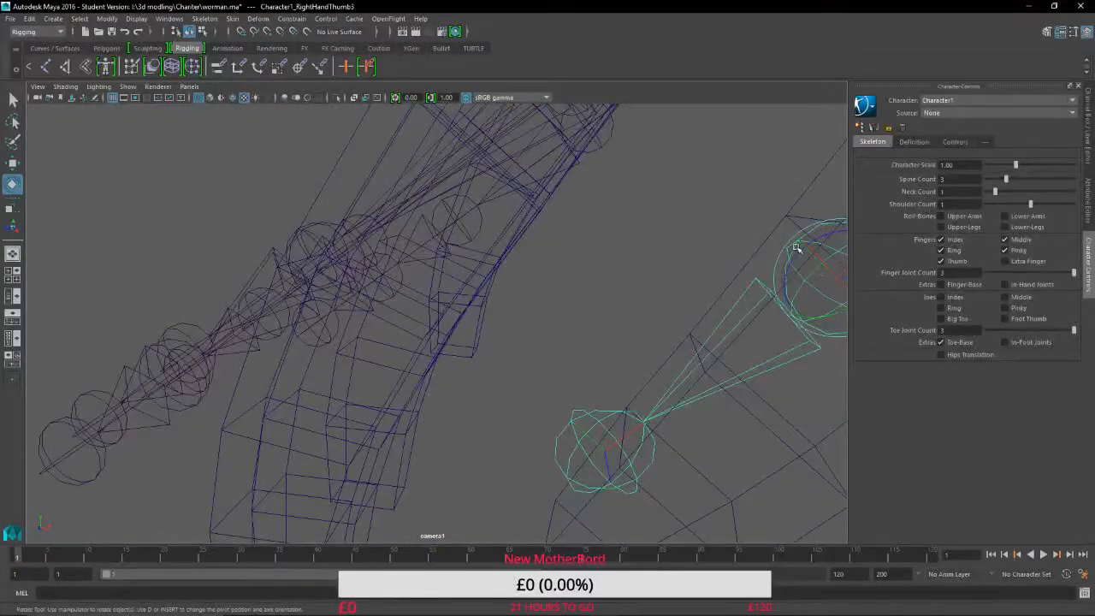
{"action": "left_click_drag", "start_coordinate": [800, 251], "coordinate": [786, 255]}
{"action": "left_click", "coordinate": [605, 315]}
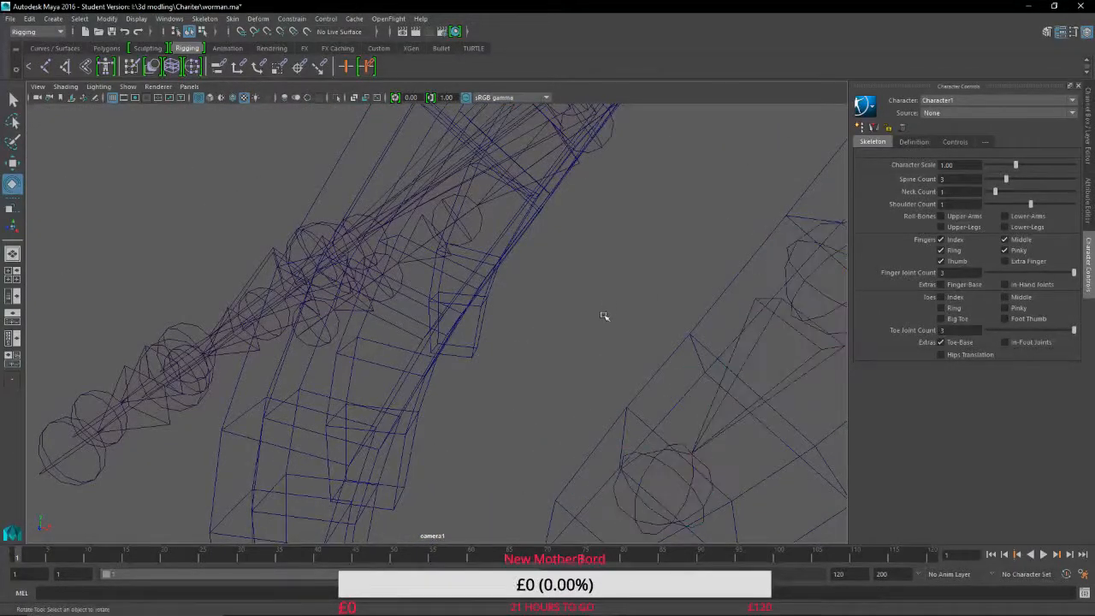
Move the base joints of the right hand's fingers together into the knuckles and rotate them about 21 degrees to follow the finger meshes.
{"action": "scroll", "coordinate": [604, 316], "scroll_direction": "down", "scroll_amount": 3}
{"action": "left_click_drag", "start_coordinate": [570, 320], "coordinate": [511, 334], "text": "alt"}
{"action": "scroll", "coordinate": [621, 352], "scroll_direction": "down", "scroll_amount": 5}
{"action": "left_click_drag", "start_coordinate": [621, 352], "coordinate": [489, 331], "text": "alt"}
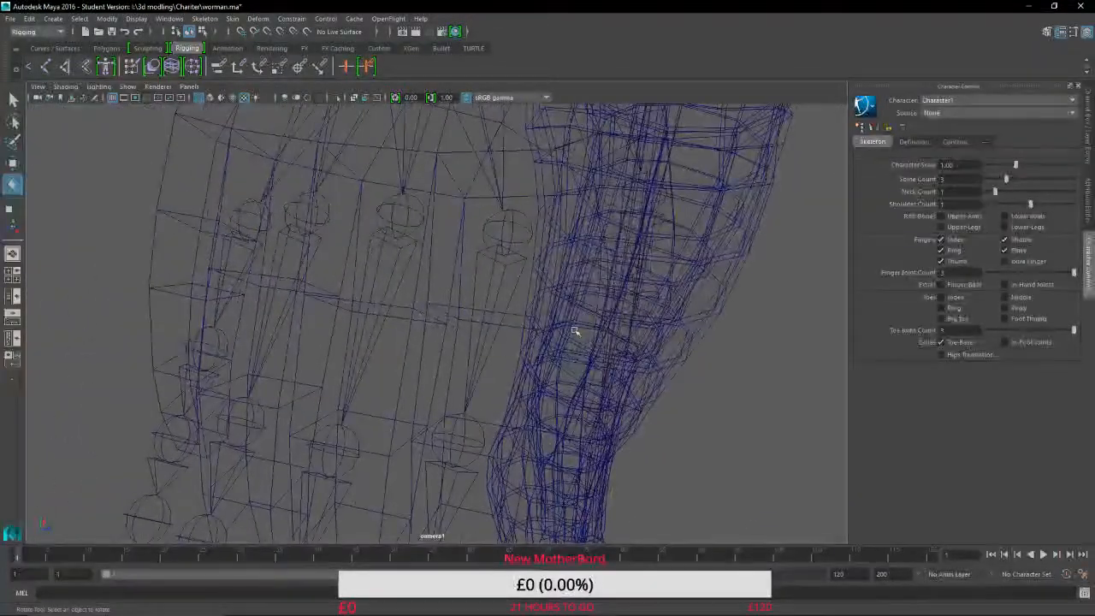
{"action": "left_click_drag", "start_coordinate": [635, 270], "coordinate": [342, 222], "text": "alt"}
{"action": "middle_click_drag", "start_coordinate": [670, 297], "coordinate": [440, 359], "text": "alt"}
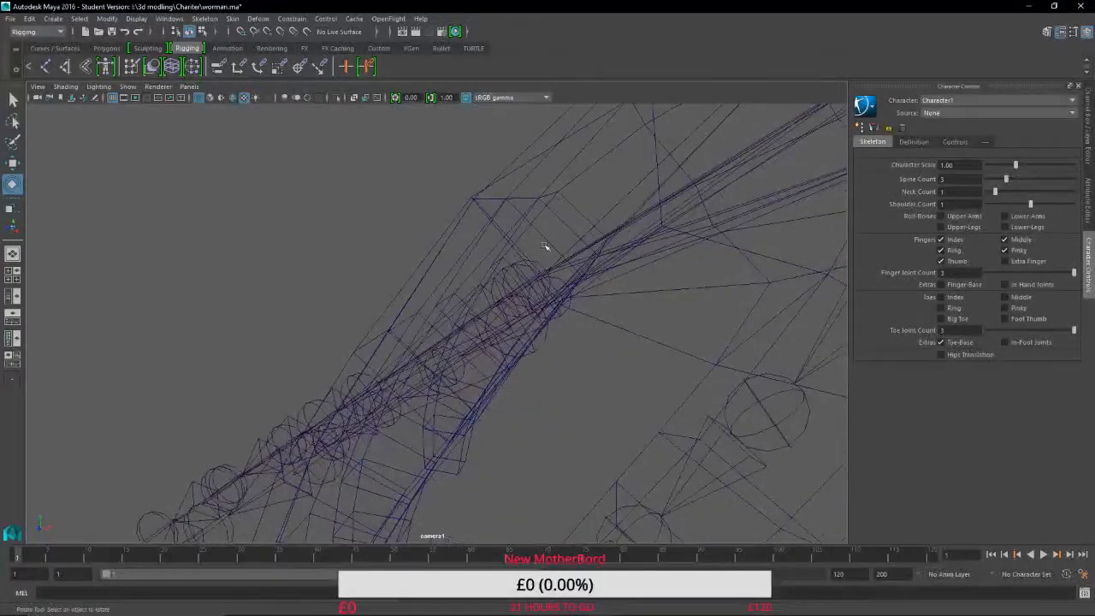
{"action": "left_click_drag", "start_coordinate": [517, 368], "coordinate": [599, 370]}
{"action": "left_click", "coordinate": [557, 379]}
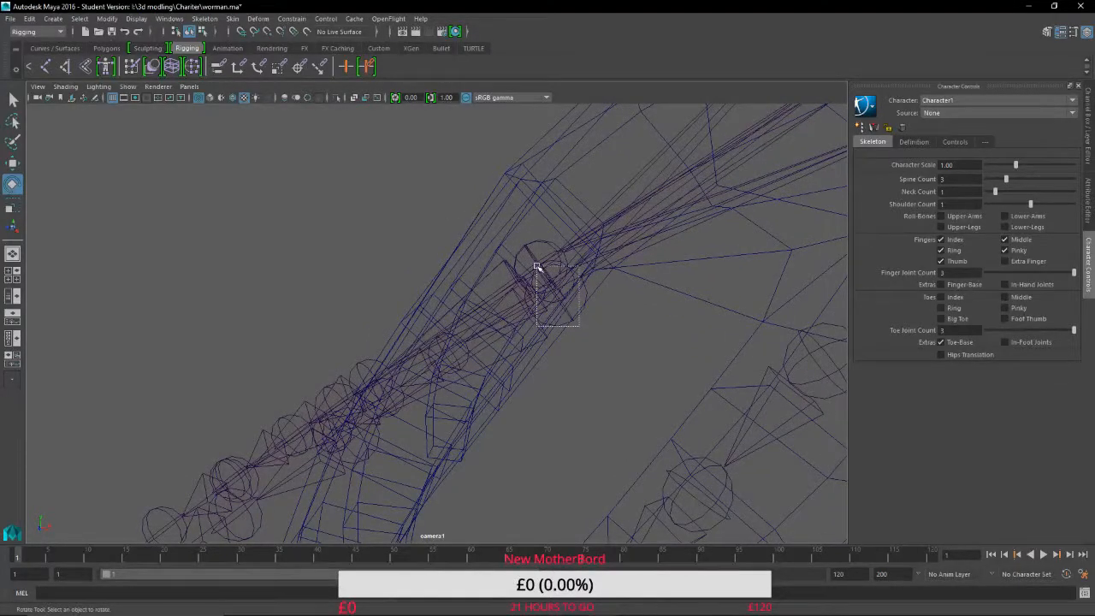
{"action": "left_click_drag", "start_coordinate": [537, 267], "coordinate": [537, 272]}
{"action": "left_click", "coordinate": [561, 332]}
{"action": "left_click_drag", "start_coordinate": [565, 345], "coordinate": [642, 411], "text": "alt"}
{"action": "left_click", "coordinate": [13, 162]}
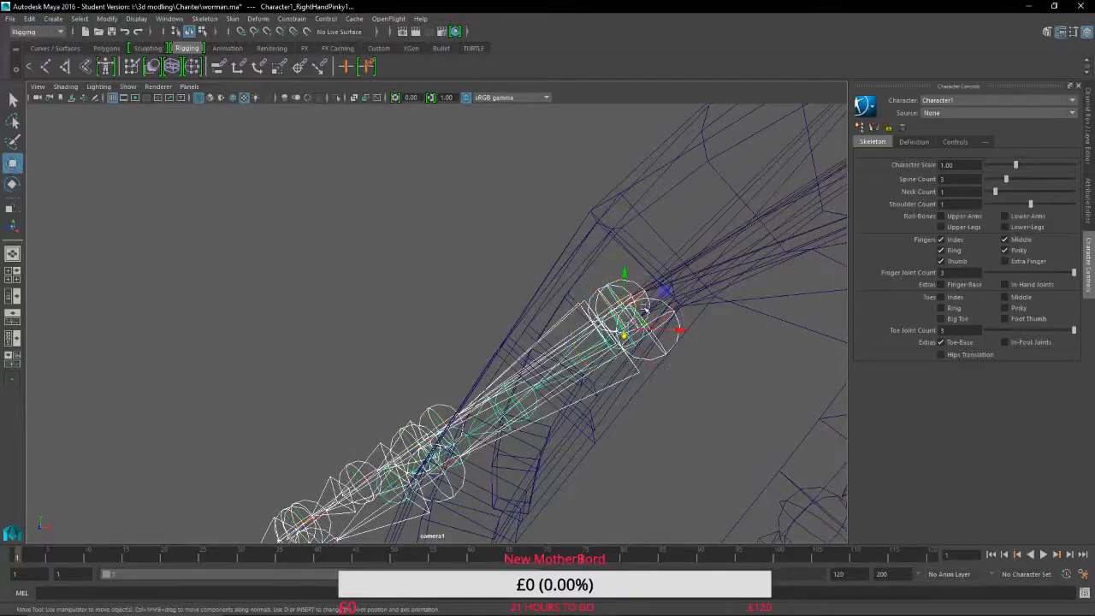
{"action": "left_click_drag", "start_coordinate": [663, 293], "coordinate": [652, 266]}
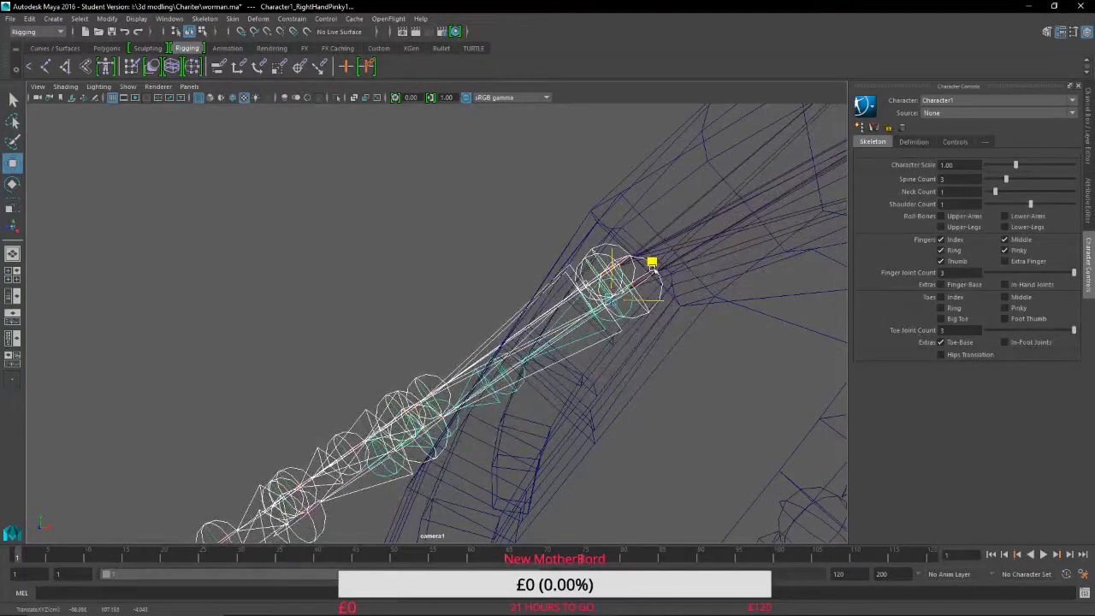
{"action": "left_click", "coordinate": [13, 184]}
{"action": "left_click_drag", "start_coordinate": [565, 283], "coordinate": [558, 297]}
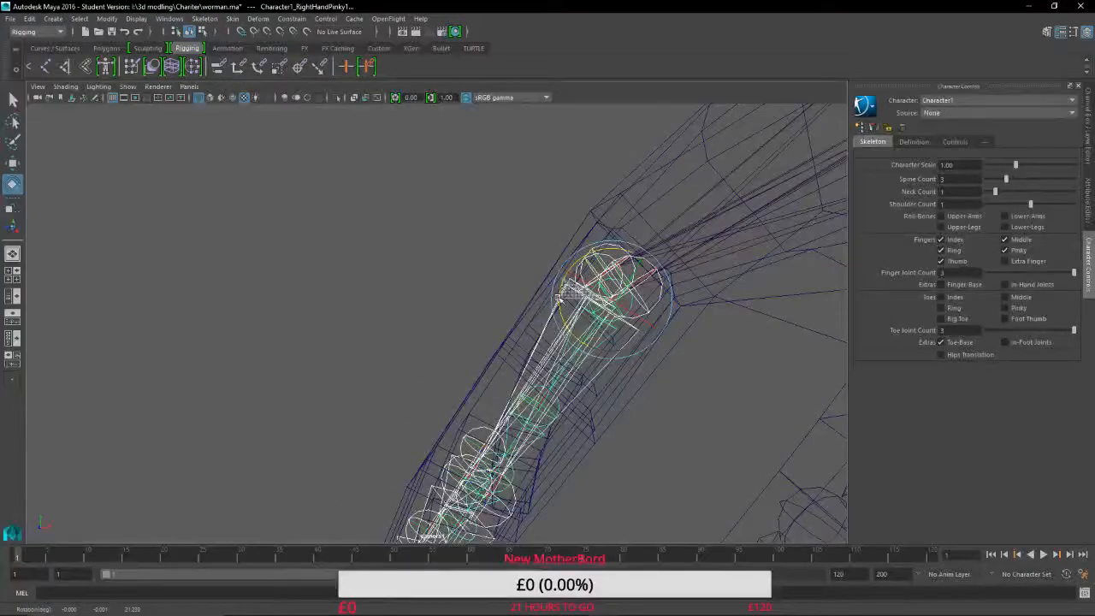
Rotate the right index finger's third joint so its end segment follows the fingertip mesh.
{"action": "left_click_drag", "start_coordinate": [387, 277], "coordinate": [459, 260], "text": "alt"}
{"action": "middle_click_drag", "start_coordinate": [460, 260], "coordinate": [613, 268], "text": "alt"}
{"action": "scroll", "coordinate": [616, 272], "scroll_direction": "up", "scroll_amount": 4}
{"action": "left_click_drag", "start_coordinate": [619, 274], "coordinate": [389, 128], "text": "alt"}
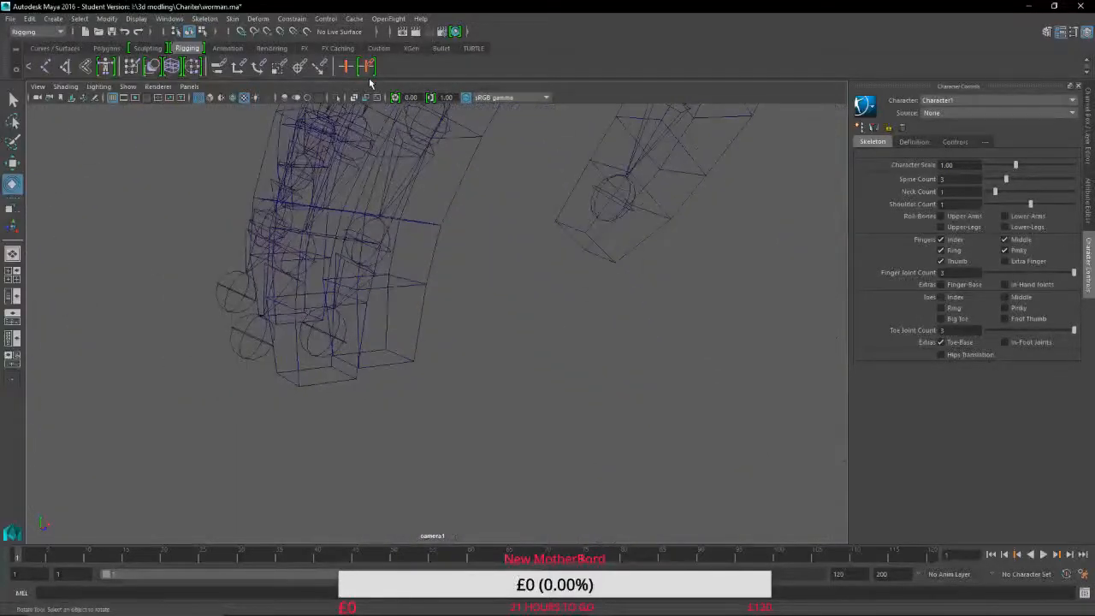
{"action": "left_click", "coordinate": [389, 238]}
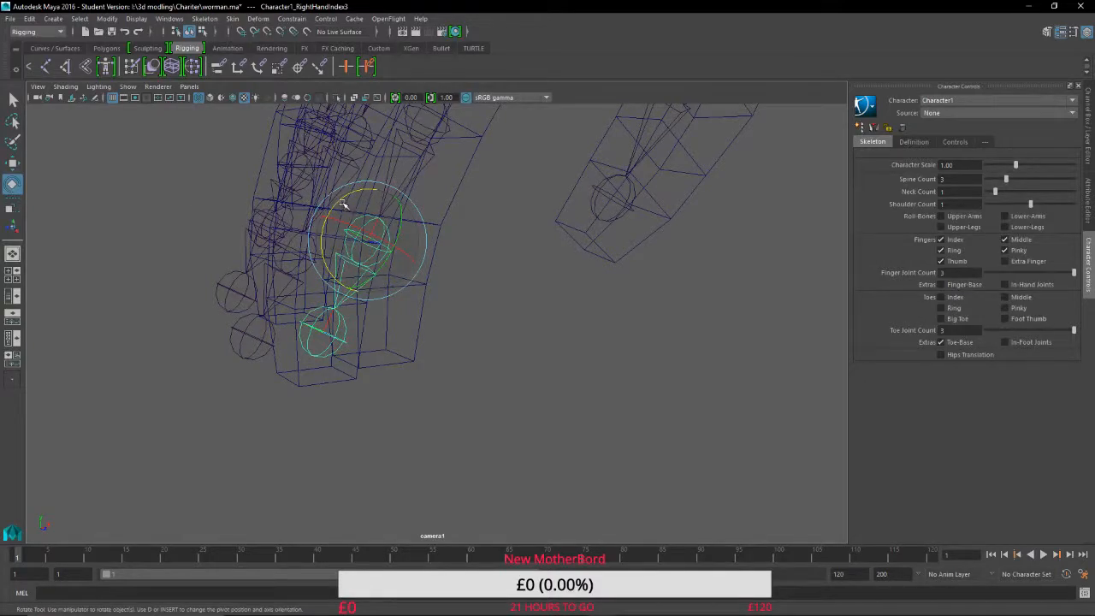
{"action": "left_click_drag", "start_coordinate": [342, 200], "coordinate": [323, 229]}
Rotate the right middle finger's third joint so its end segment points down into the fingertip.
{"action": "middle_click_drag", "start_coordinate": [321, 286], "coordinate": [637, 306], "text": "alt"}
{"action": "left_click", "coordinate": [606, 256]}
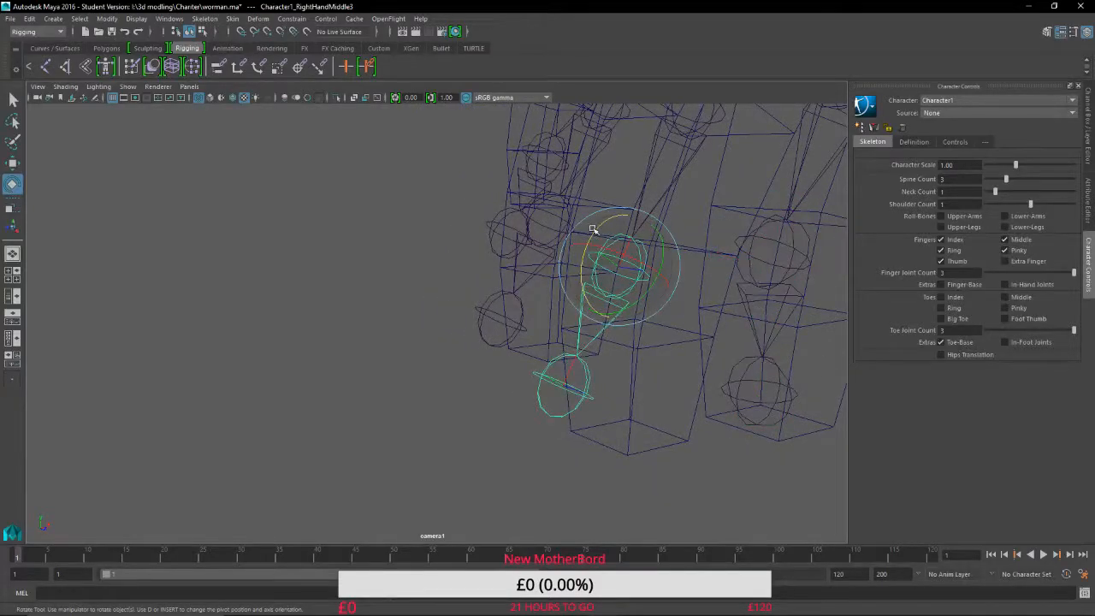
{"action": "left_click_drag", "start_coordinate": [593, 229], "coordinate": [651, 322]}
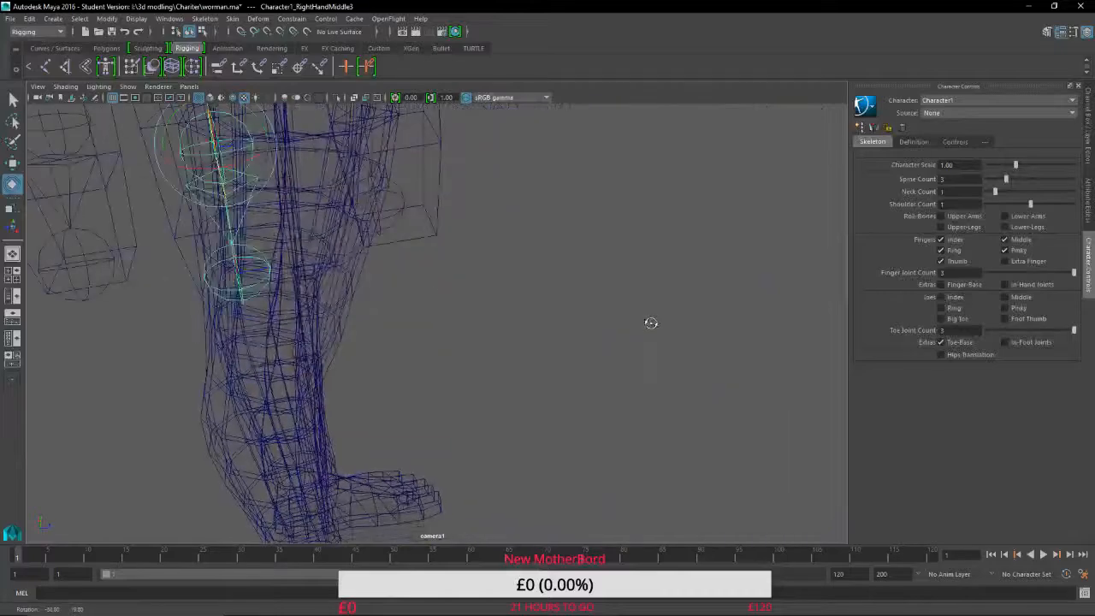
{"action": "left_click_drag", "start_coordinate": [457, 303], "coordinate": [433, 320], "text": "alt"}
Rotate the right ring finger's third joint toward the fingertip and move it sideways into the ring finger mesh.
{"action": "left_click_drag", "start_coordinate": [202, 318], "coordinate": [676, 514], "text": "alt"}
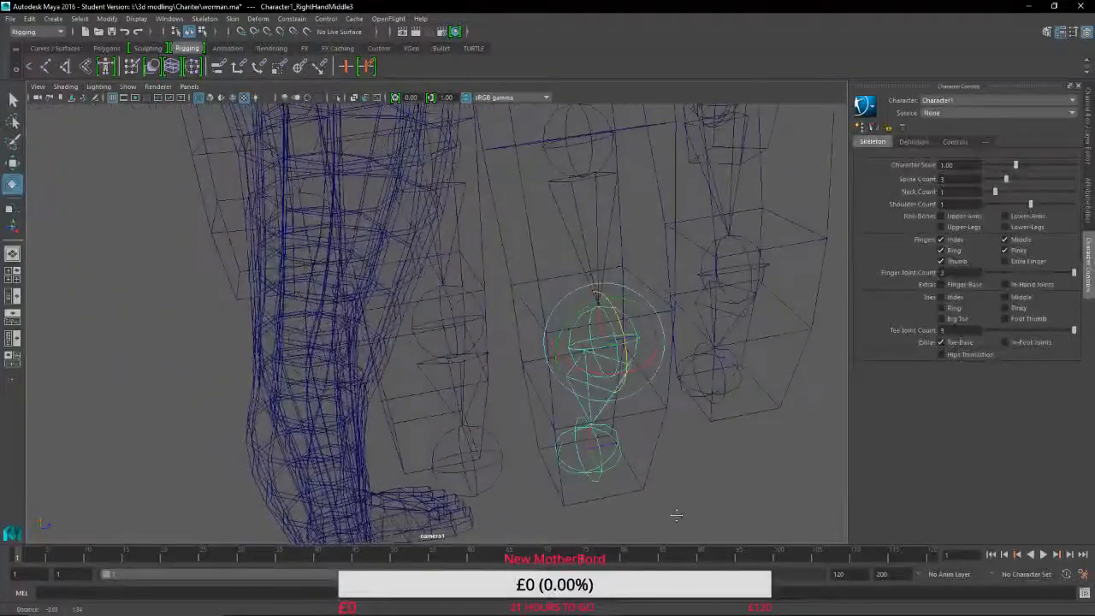
{"action": "left_click_drag", "start_coordinate": [403, 367], "coordinate": [1049, 191], "text": "alt"}
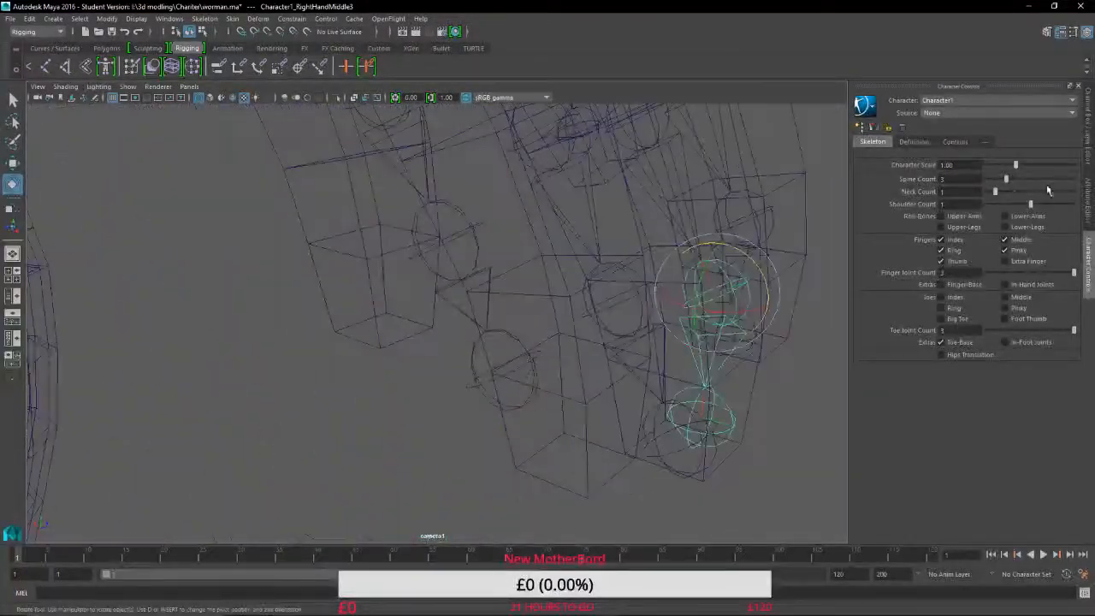
{"action": "left_click", "coordinate": [644, 294]}
{"action": "left_click_drag", "start_coordinate": [643, 273], "coordinate": [662, 284]}
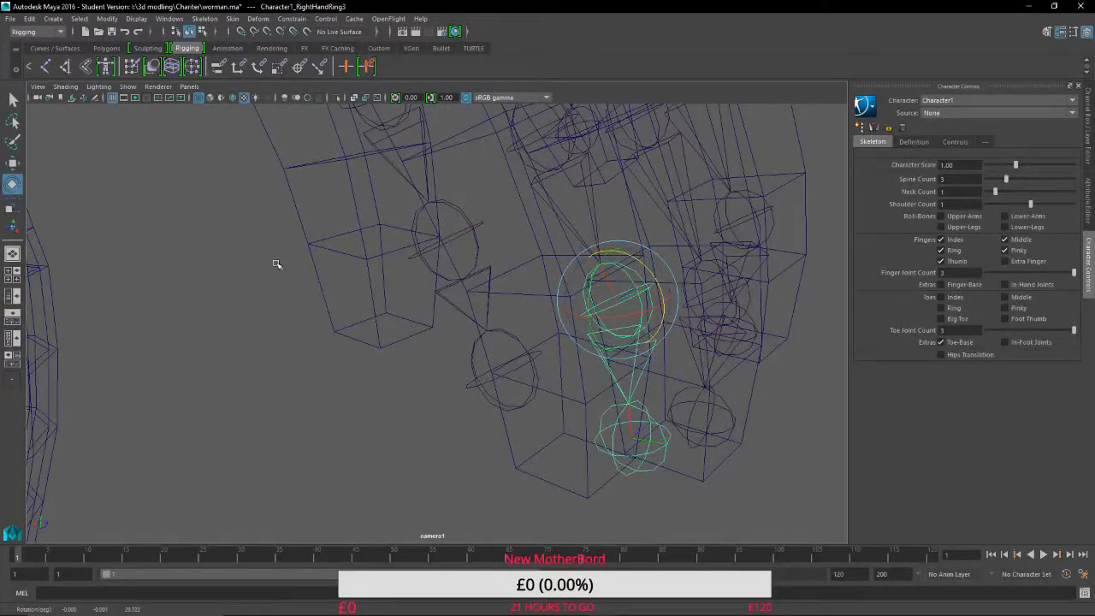
{"action": "left_click", "coordinate": [13, 163]}
{"action": "left_click_drag", "start_coordinate": [591, 293], "coordinate": [540, 276]}
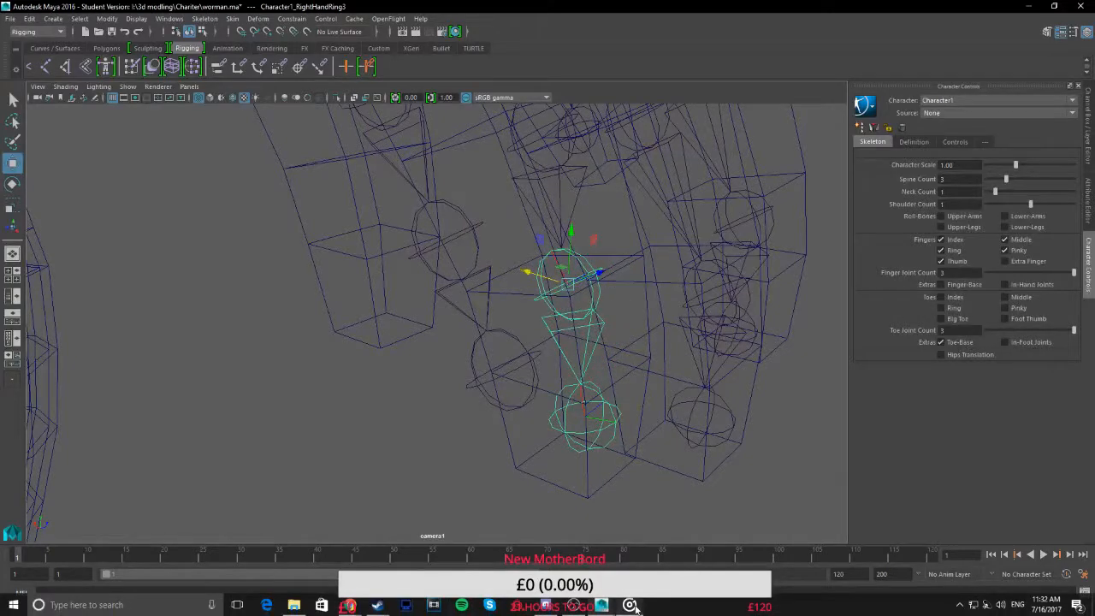
Rotate the right pinky's third joint about 19 degrees so its end segment turns toward the fingertip.
{"action": "left_click", "coordinate": [634, 605]}
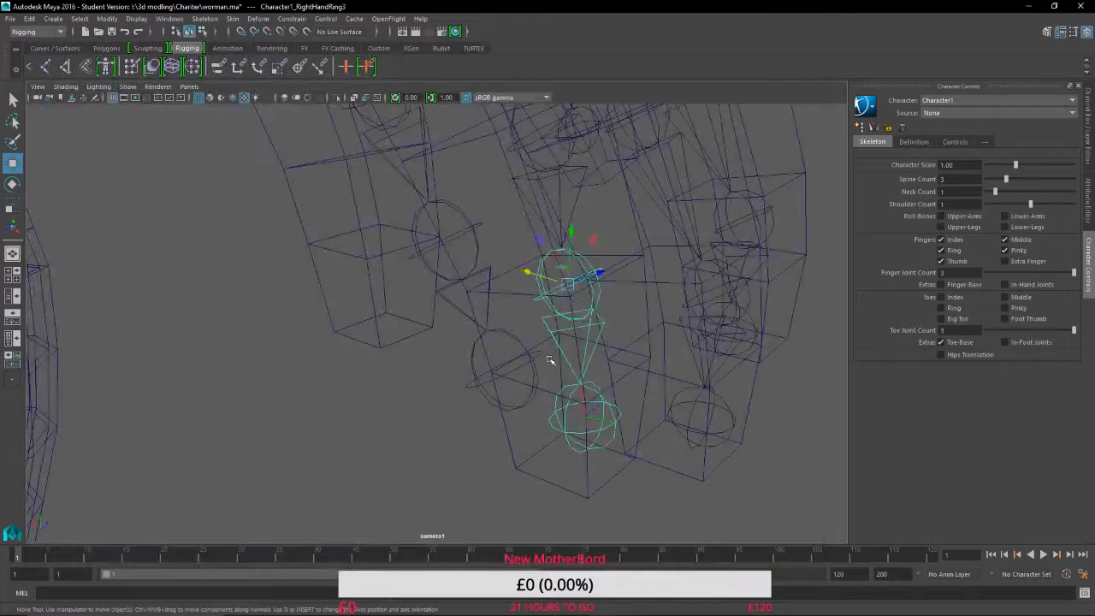
{"action": "scroll", "coordinate": [562, 372], "scroll_direction": "up", "scroll_amount": 2}
{"action": "middle_click_drag", "start_coordinate": [436, 381], "coordinate": [510, 451], "text": "alt"}
{"action": "scroll", "coordinate": [396, 304], "scroll_direction": "down", "scroll_amount": 2}
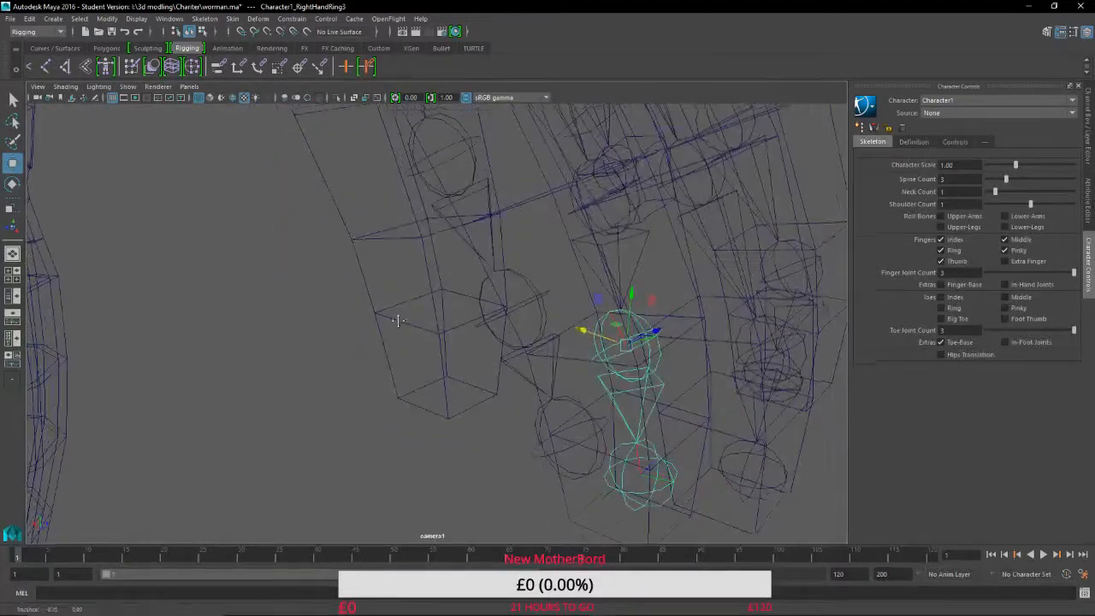
{"action": "middle_click_drag", "start_coordinate": [396, 318], "coordinate": [409, 402], "text": "alt"}
{"action": "left_click", "coordinate": [512, 363]}
{"action": "left_click", "coordinate": [533, 373]}
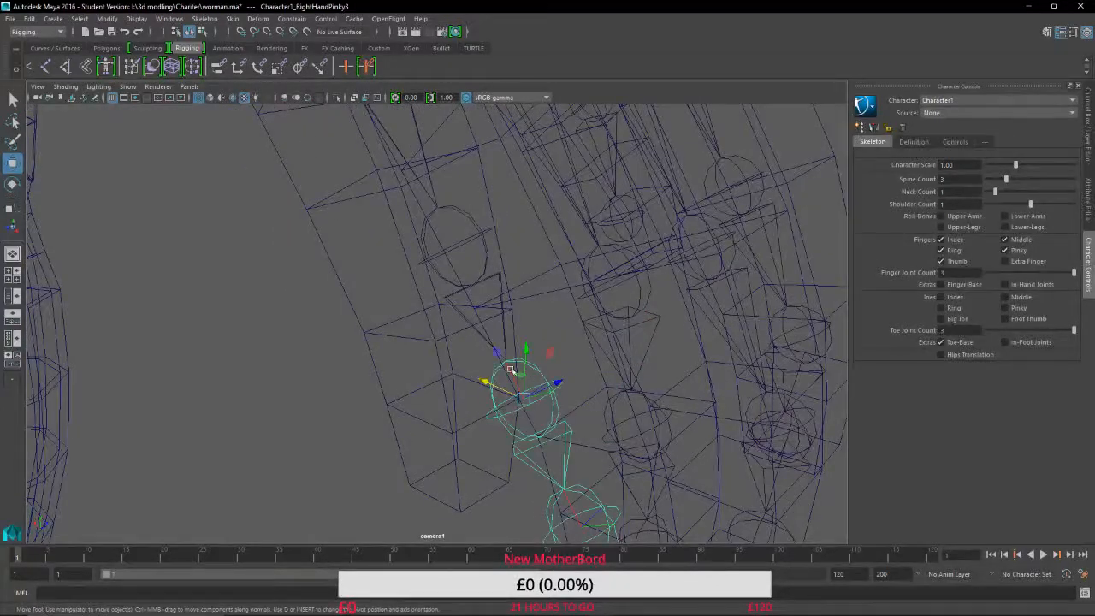
{"action": "left_click", "coordinate": [11, 184]}
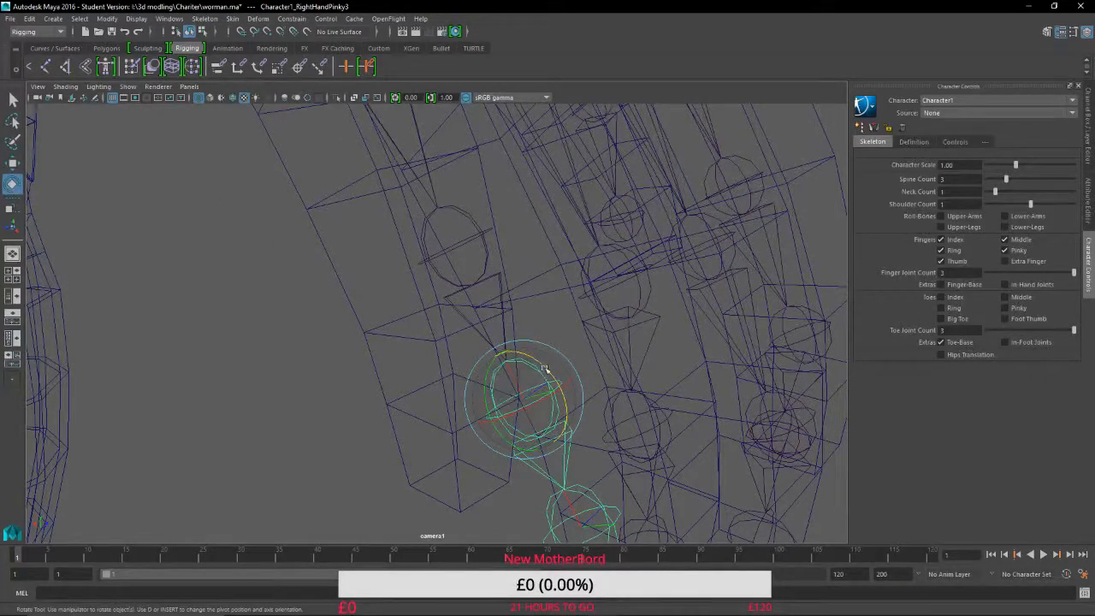
{"action": "left_click_drag", "start_coordinate": [546, 367], "coordinate": [569, 372]}
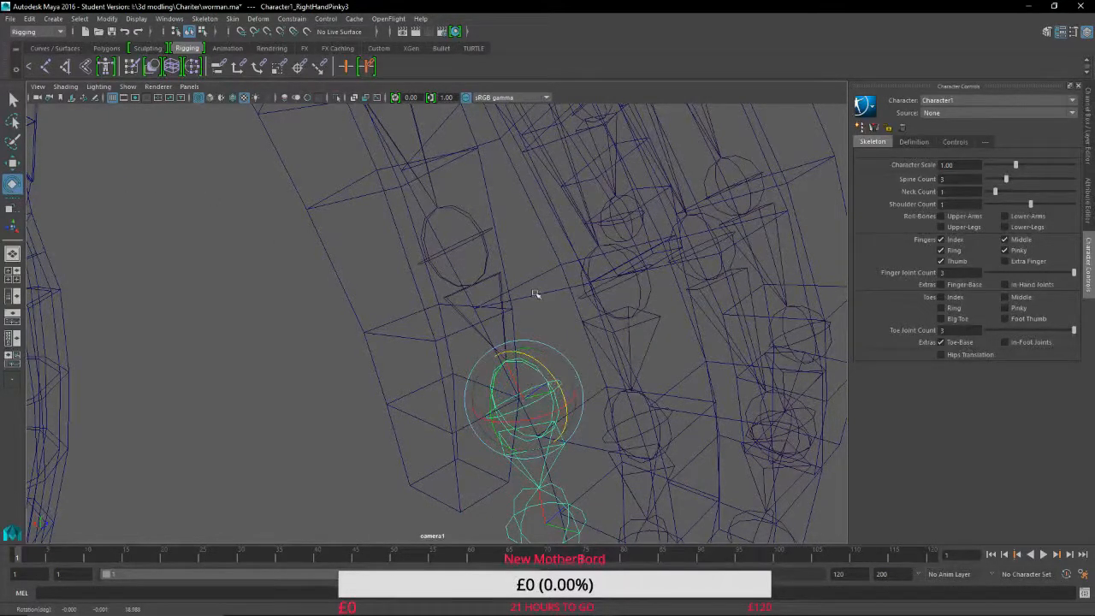
{"action": "left_click", "coordinate": [471, 217]}
{"action": "key", "text": "w"}
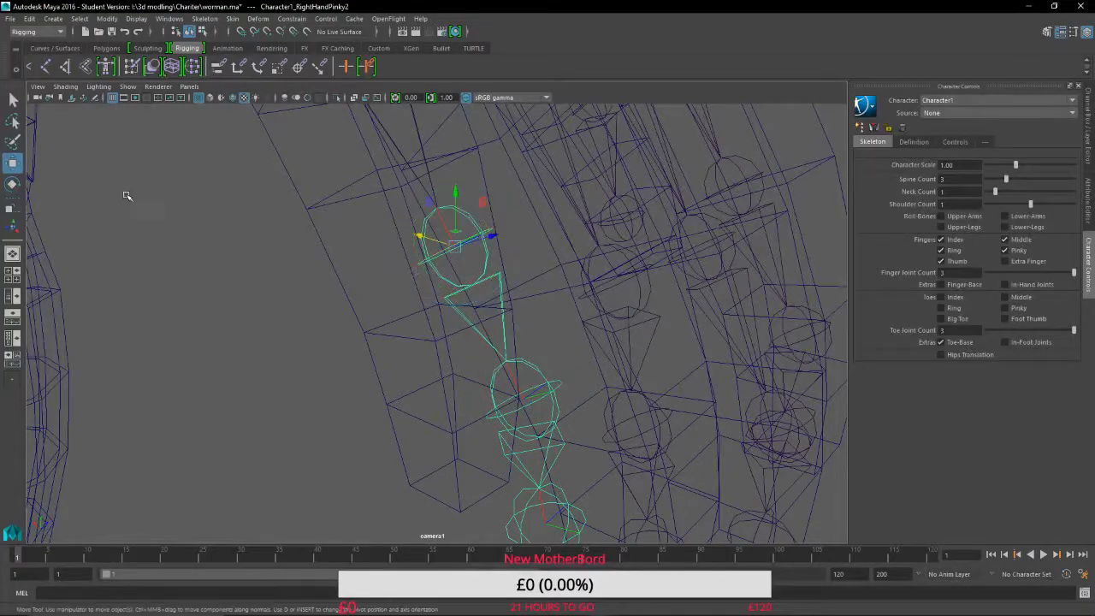
{"action": "left_click_drag", "start_coordinate": [420, 237], "coordinate": [306, 353], "text": "alt"}
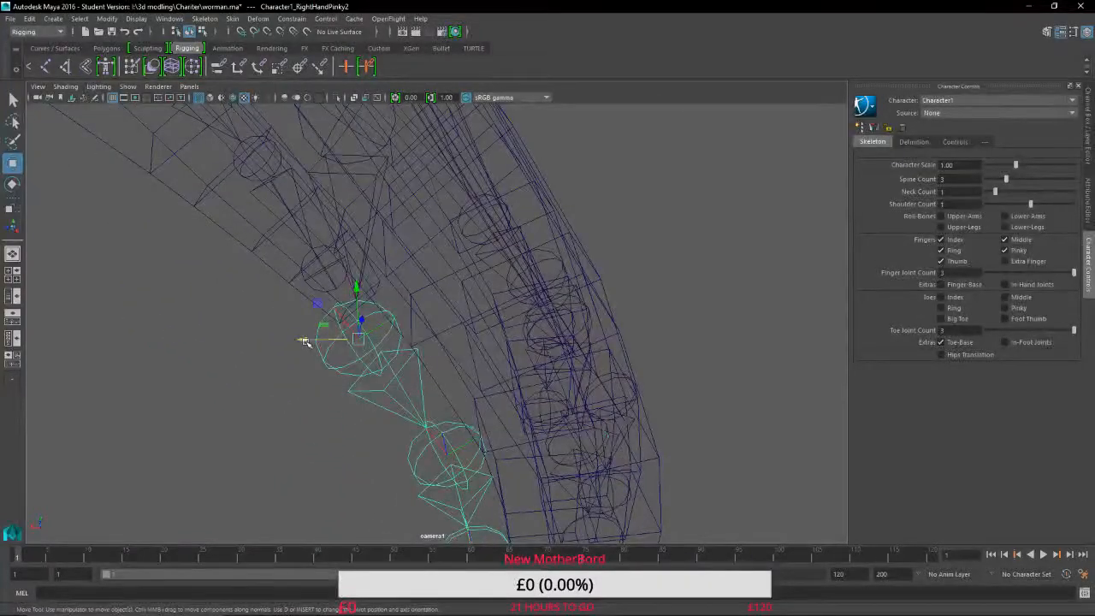
{"action": "key", "text": "ctrl+z"}
Move the right pinky's third joint sideways into the centre of the pinky fingertip mesh.
{"action": "middle_click_drag", "start_coordinate": [354, 397], "coordinate": [125, 110], "text": "alt"}
{"action": "middle_click_drag", "start_coordinate": [537, 302], "coordinate": [277, 347], "text": "alt"}
{"action": "left_click", "coordinate": [282, 343]}
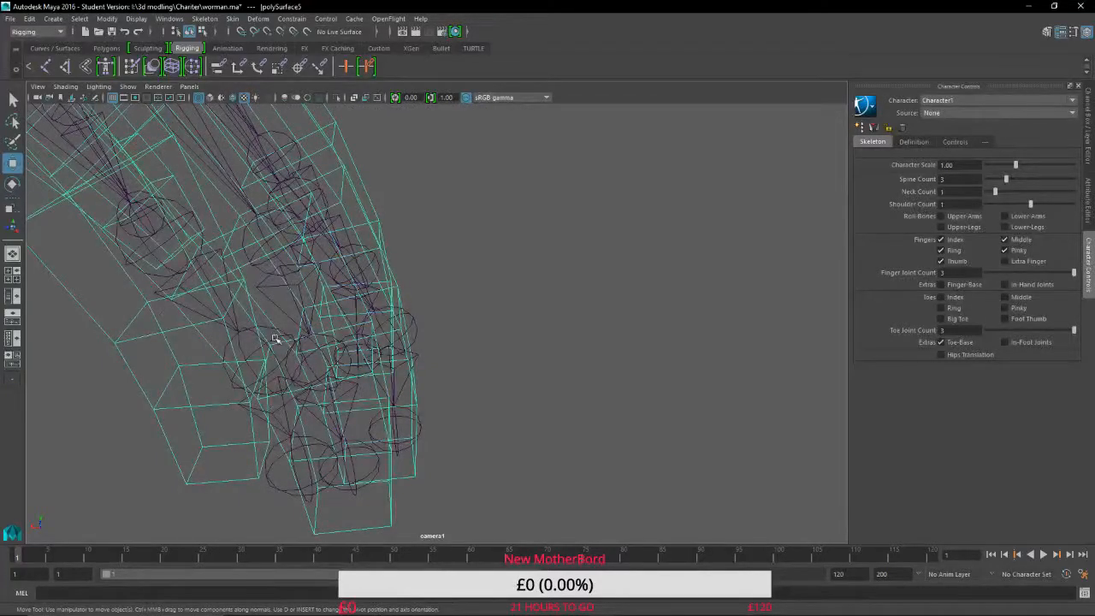
{"action": "left_click", "coordinate": [269, 332]}
{"action": "left_click_drag", "start_coordinate": [237, 363], "coordinate": [171, 360]}
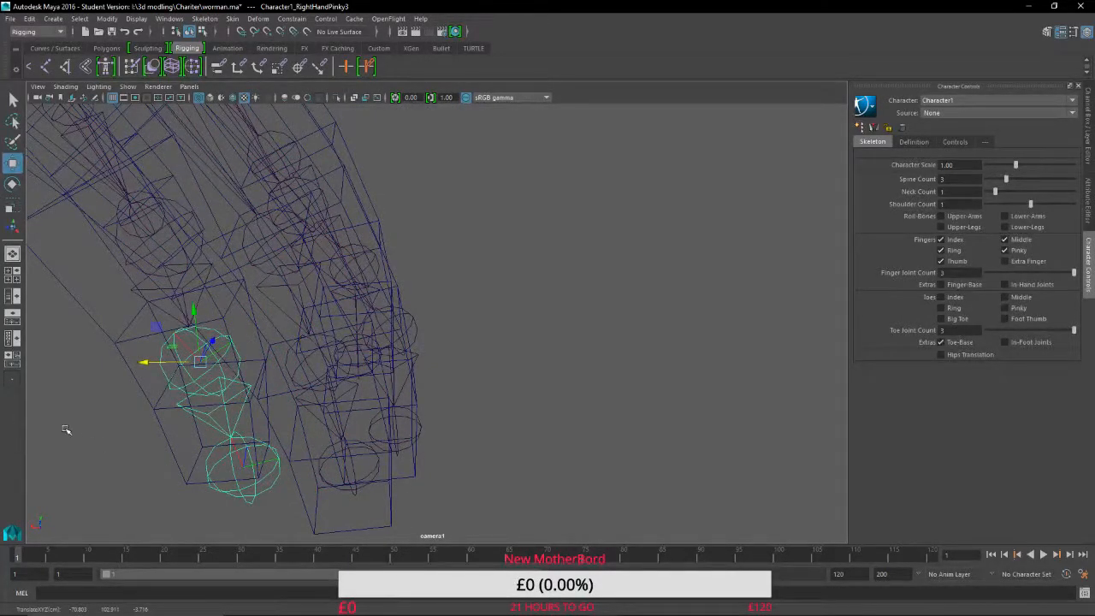
Move the right pinky's first joint along the depth axis so the whole pinky chain lines up inside the finger mesh.
{"action": "left_click_drag", "start_coordinate": [65, 429], "coordinate": [171, 531], "text": "alt"}
{"action": "middle_click_drag", "start_coordinate": [359, 465], "coordinate": [161, 503], "text": "alt"}
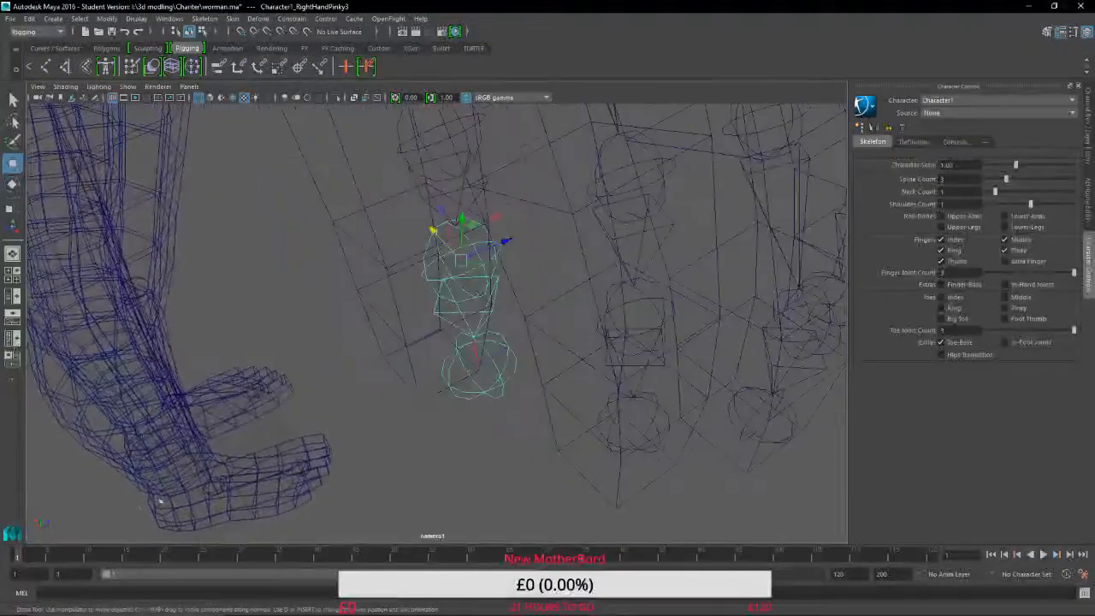
{"action": "middle_click_drag", "start_coordinate": [471, 429], "coordinate": [310, 442], "text": "alt"}
{"action": "left_click_drag", "start_coordinate": [310, 442], "coordinate": [264, 425], "text": "alt"}
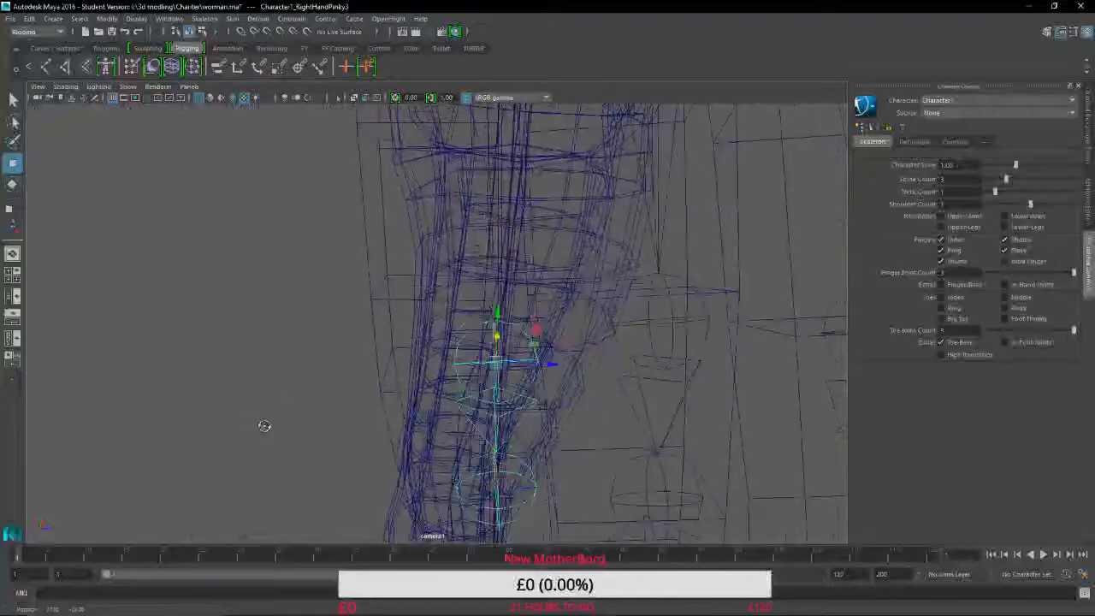
{"action": "left_click", "coordinate": [462, 237]}
{"action": "scroll", "coordinate": [465, 235], "scroll_direction": "down", "scroll_amount": 2}
{"action": "left_click", "coordinate": [485, 236]}
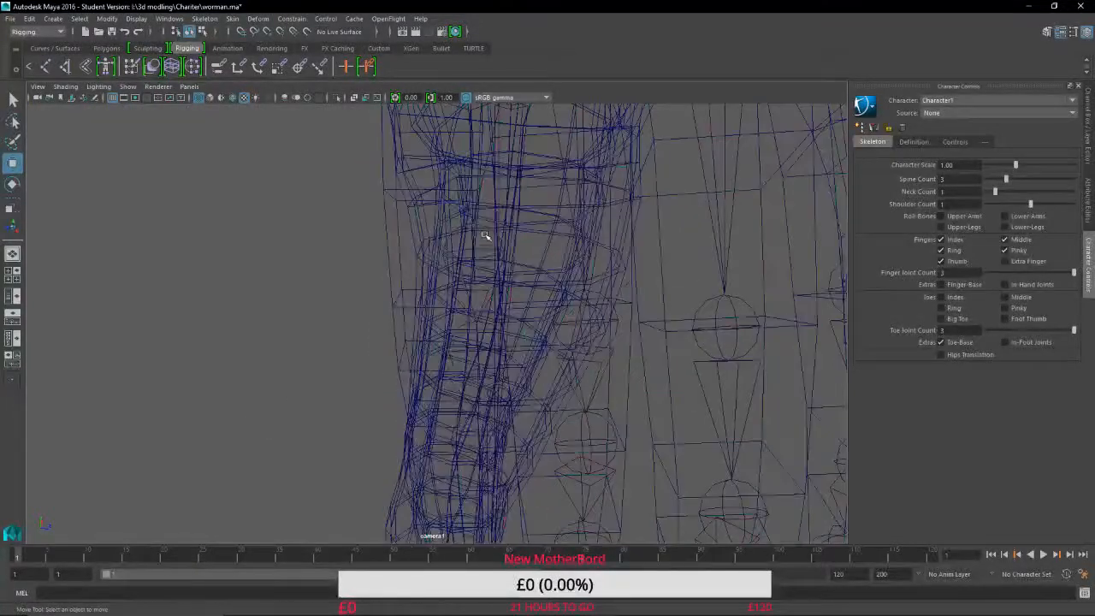
{"action": "left_click", "coordinate": [488, 232]}
{"action": "left_click_drag", "start_coordinate": [442, 270], "coordinate": [560, 240], "text": "alt"}
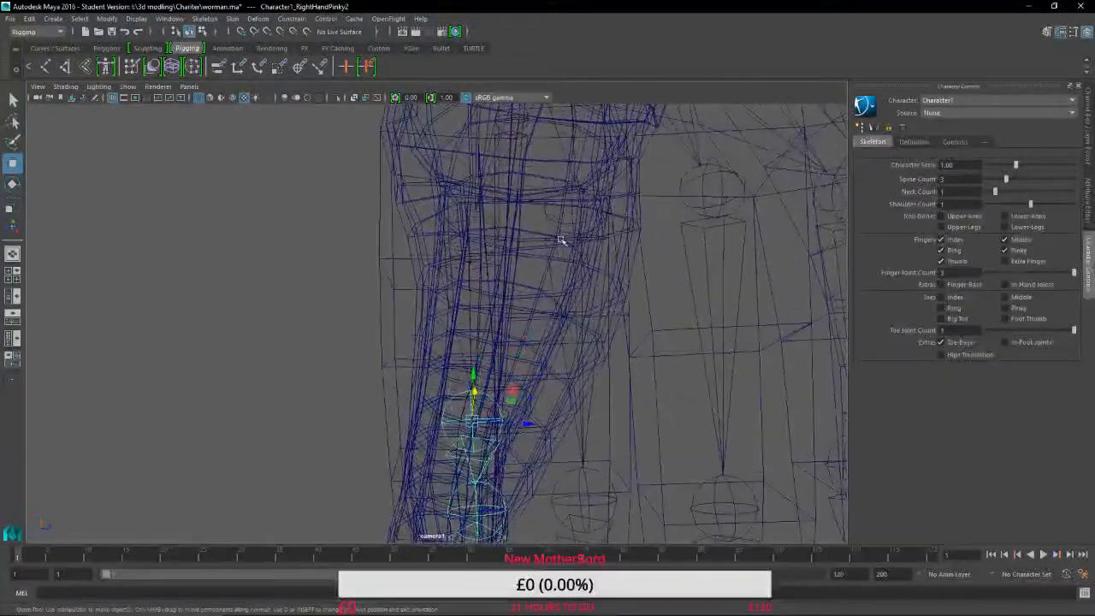
{"action": "left_click", "coordinate": [490, 239]}
{"action": "left_click", "coordinate": [500, 233]}
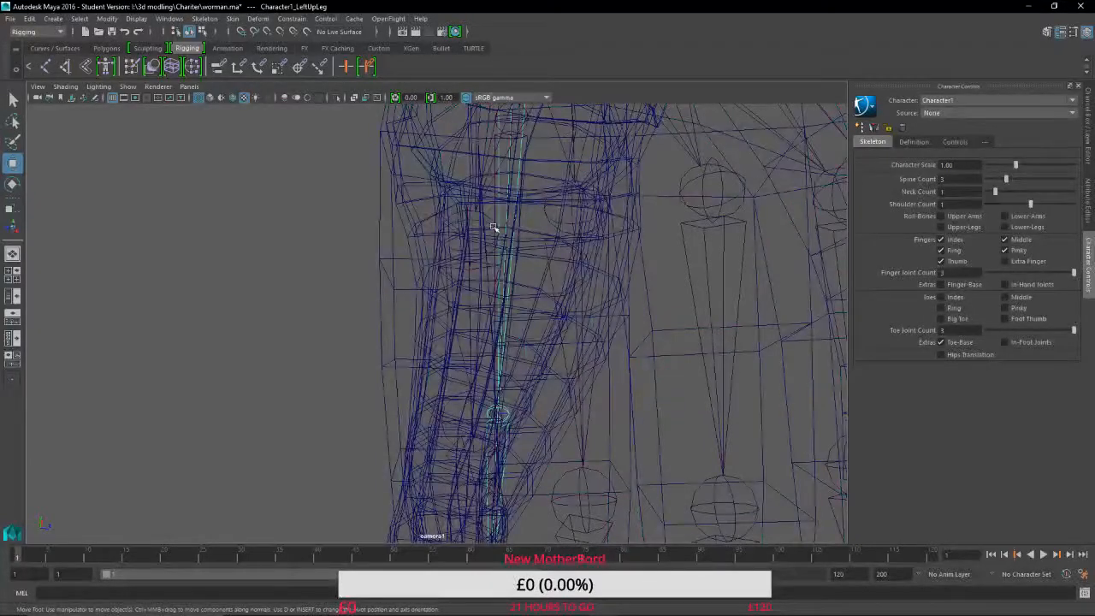
{"action": "left_click", "coordinate": [491, 223]}
{"action": "left_click_drag", "start_coordinate": [525, 239], "coordinate": [521, 240]}
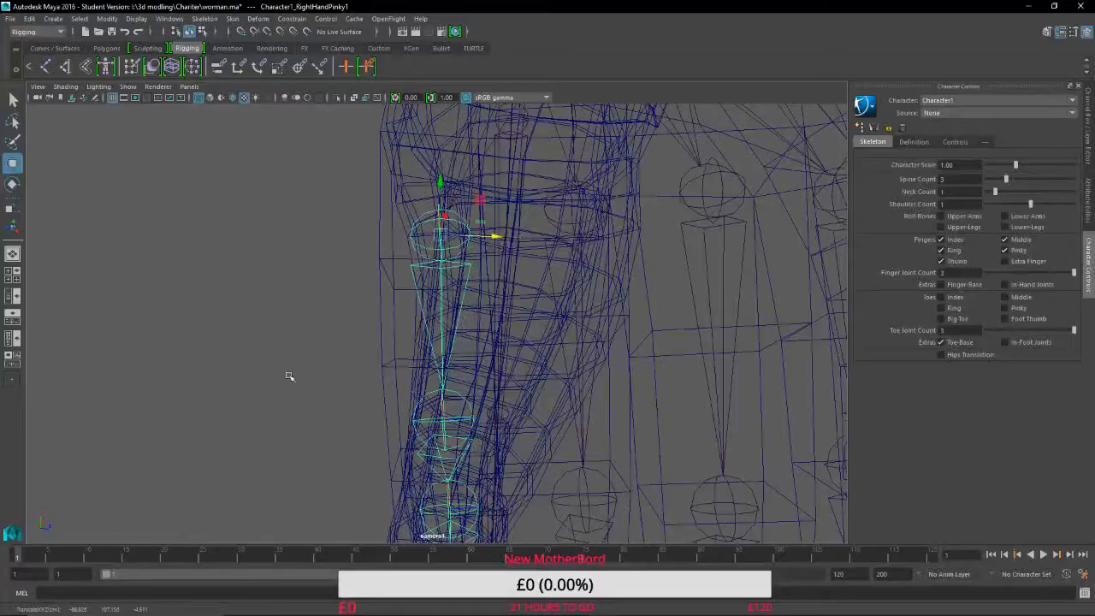
Examine the right hand's finger joints from several angles to check how they fit inside the finger meshes.
{"action": "scroll", "coordinate": [289, 375], "scroll_direction": "down", "scroll_amount": 3}
{"action": "middle_click_drag", "start_coordinate": [290, 376], "coordinate": [286, 164], "text": "alt"}
{"action": "scroll", "coordinate": [274, 277], "scroll_direction": "up", "scroll_amount": 6}
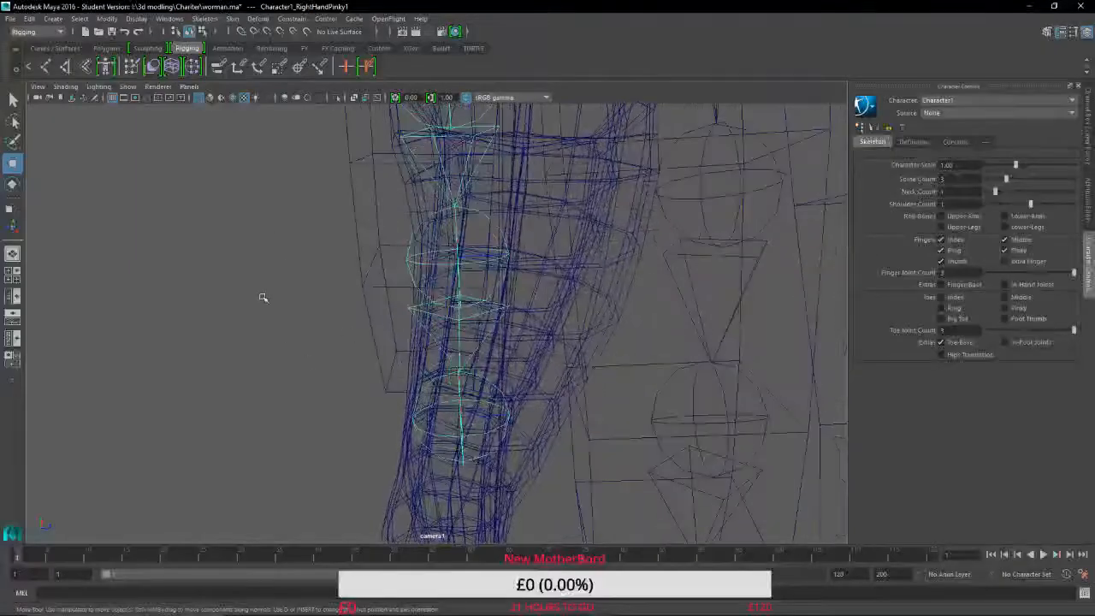
{"action": "left_click_drag", "start_coordinate": [263, 298], "coordinate": [703, 334], "text": "alt"}
{"action": "left_click_drag", "start_coordinate": [508, 359], "coordinate": [628, 343], "text": "alt"}
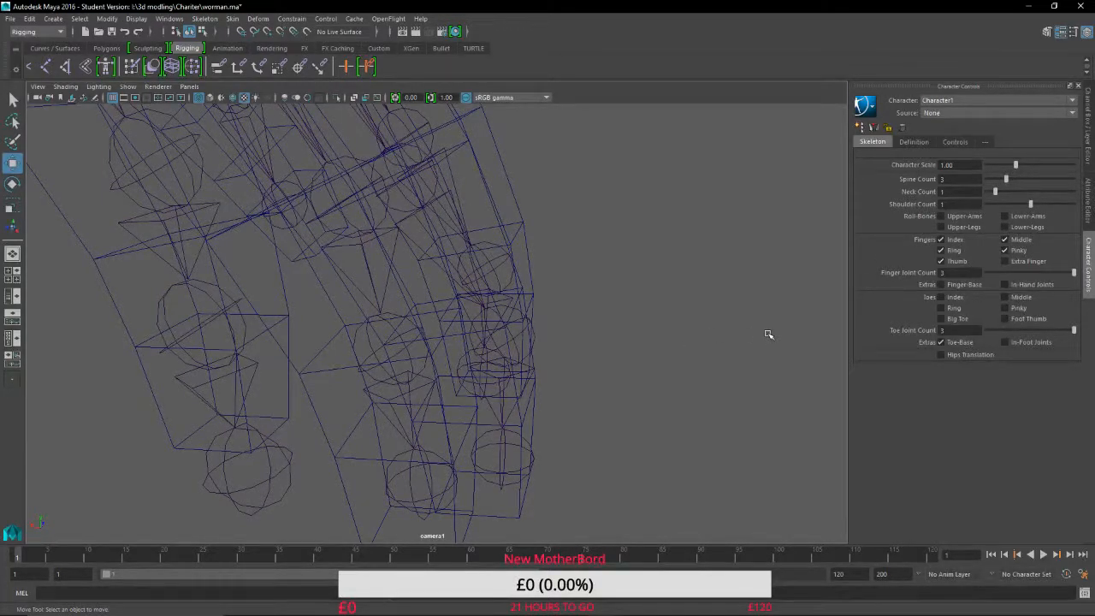
{"action": "scroll", "coordinate": [769, 333], "scroll_direction": "down", "scroll_amount": 3}
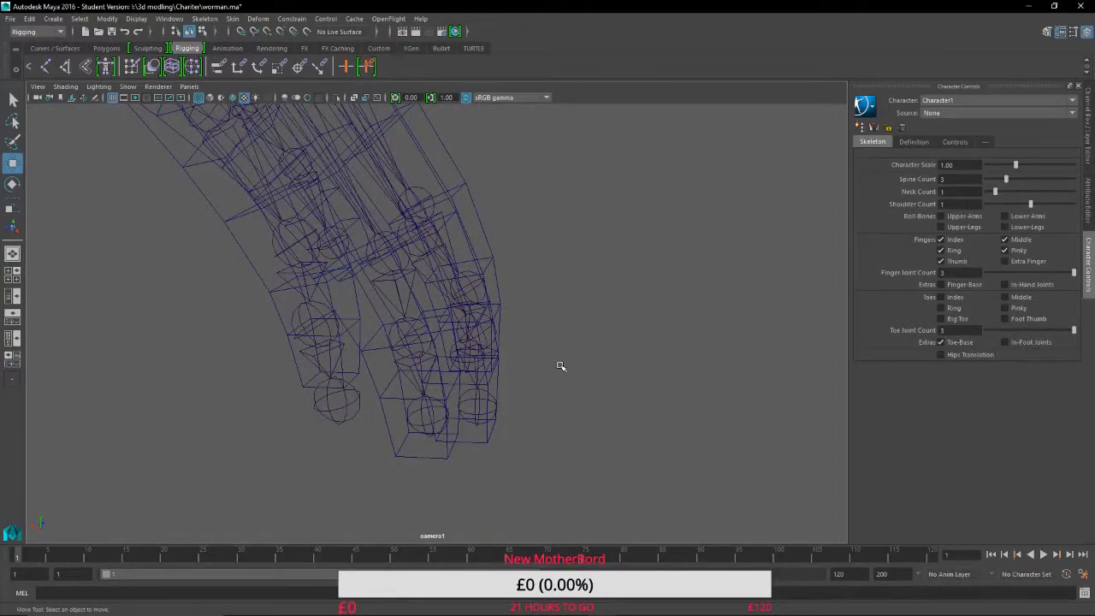
{"action": "left_click_drag", "start_coordinate": [587, 337], "coordinate": [395, 352], "text": "alt"}
{"action": "scroll", "coordinate": [491, 354], "scroll_direction": "down", "scroll_amount": 5}
{"action": "middle_click_drag", "start_coordinate": [513, 343], "coordinate": [402, 120], "text": "alt"}
{"action": "scroll", "coordinate": [481, 359], "scroll_direction": "up", "scroll_amount": 2}
{"action": "scroll", "coordinate": [481, 359], "scroll_direction": "up", "scroll_amount": 1}
{"action": "left_click_drag", "start_coordinate": [424, 333], "coordinate": [727, 311], "text": "alt"}
{"action": "left_click_drag", "start_coordinate": [511, 334], "coordinate": [394, 425], "text": "alt"}
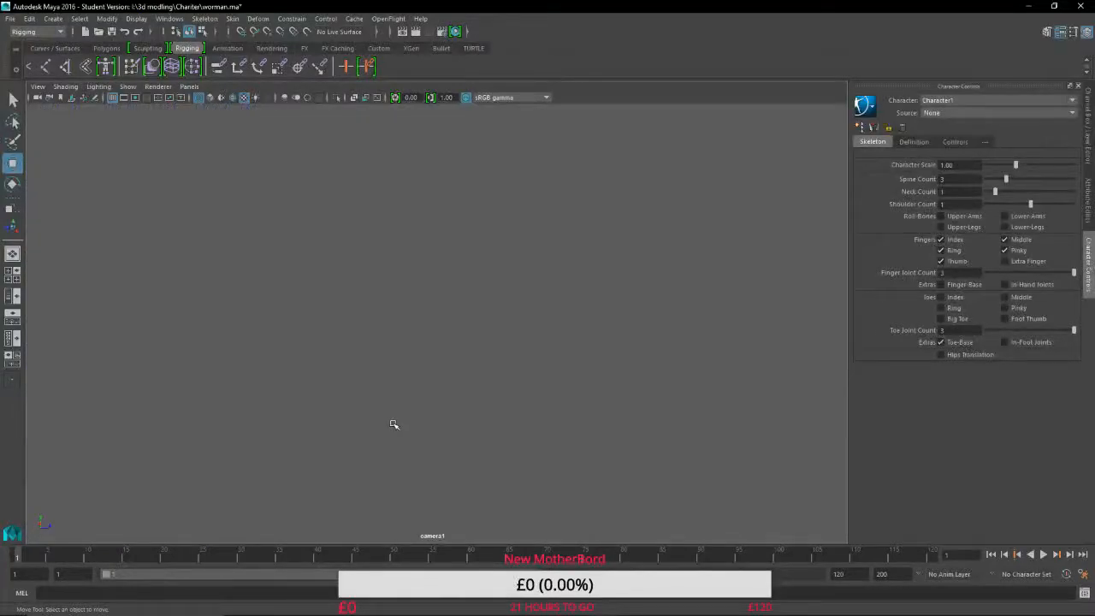
{"action": "left_click_drag", "start_coordinate": [308, 410], "coordinate": [237, 403], "text": "alt"}
Save the scene and accept the student version notice.
{"action": "key", "text": "q"}
{"action": "key", "text": "ctrl+s"}
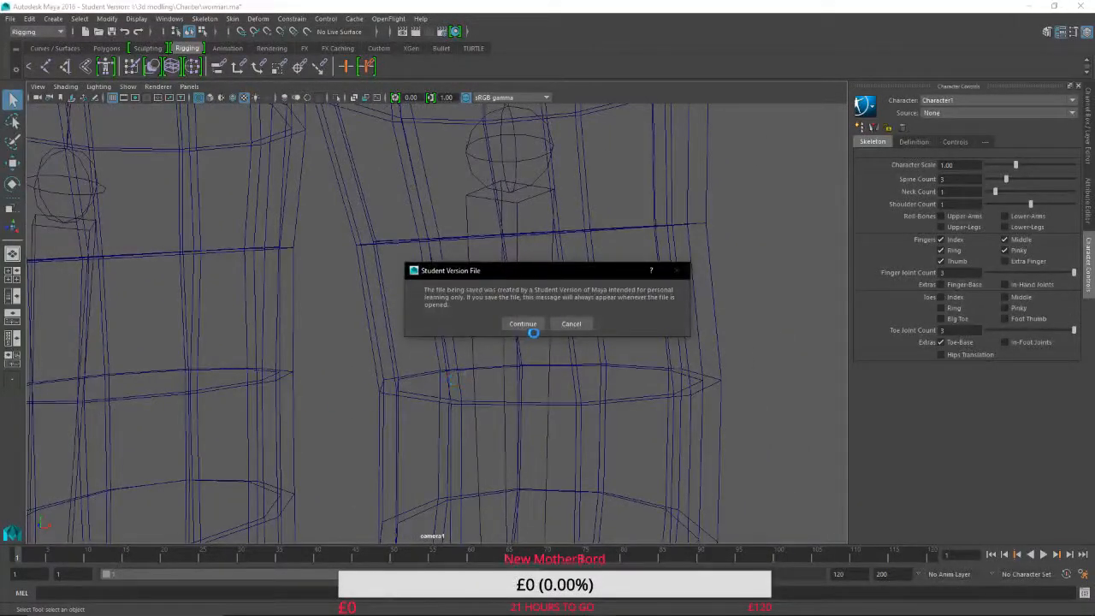
{"action": "left_click", "coordinate": [535, 325]}
Raise the right knee joint along the vertical axis toward the knee area of the right leg mesh.
{"action": "key", "text": "w"}
{"action": "middle_click_drag", "start_coordinate": [362, 397], "coordinate": [508, 430], "text": "alt"}
{"action": "left_click", "coordinate": [484, 427]}
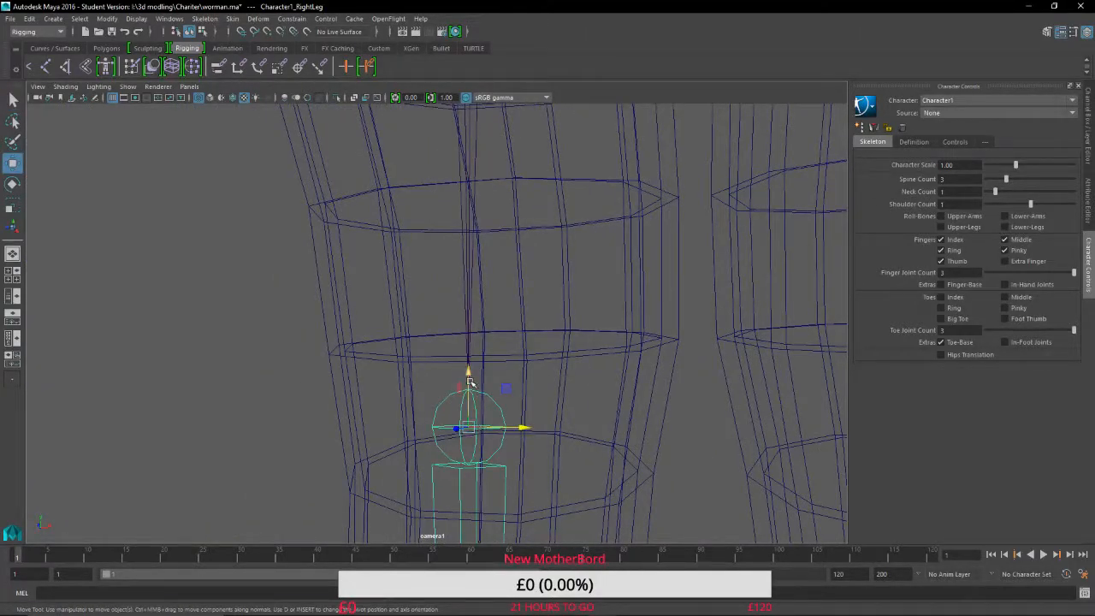
{"action": "left_click_drag", "start_coordinate": [469, 382], "coordinate": [477, 224]}
Raise the left knee joint along the vertical axis toward the knee area of the left leg mesh.
{"action": "left_click_drag", "start_coordinate": [665, 362], "coordinate": [382, 391], "text": "alt"}
{"action": "middle_click_drag", "start_coordinate": [352, 425], "coordinate": [474, 360], "text": "alt"}
{"action": "left_click", "coordinate": [474, 395]}
{"action": "left_click", "coordinate": [498, 382]}
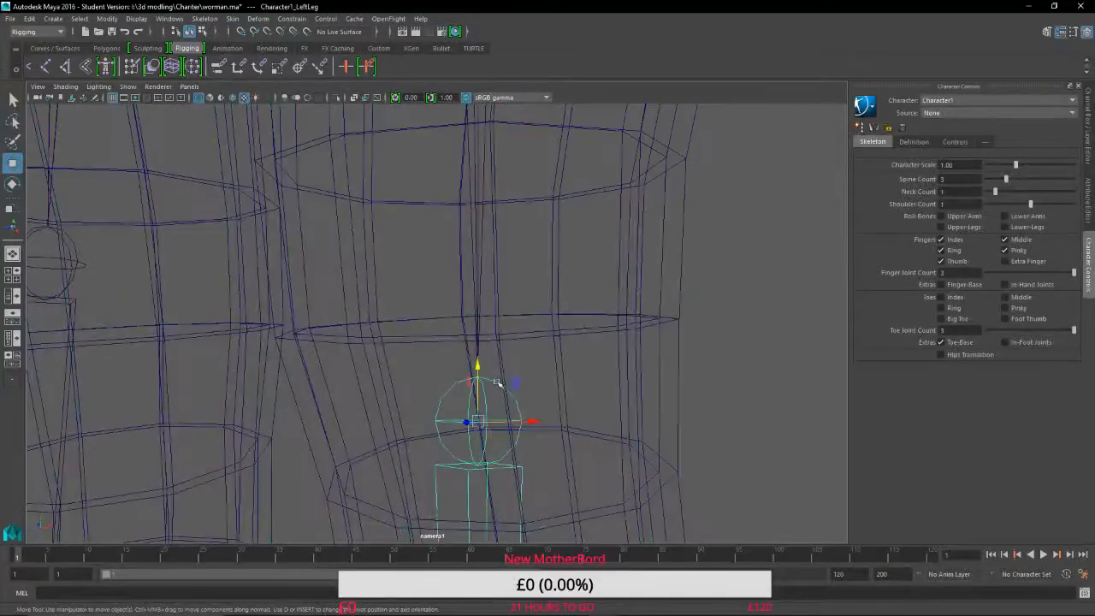
{"action": "left_click_drag", "start_coordinate": [477, 369], "coordinate": [488, 212]}
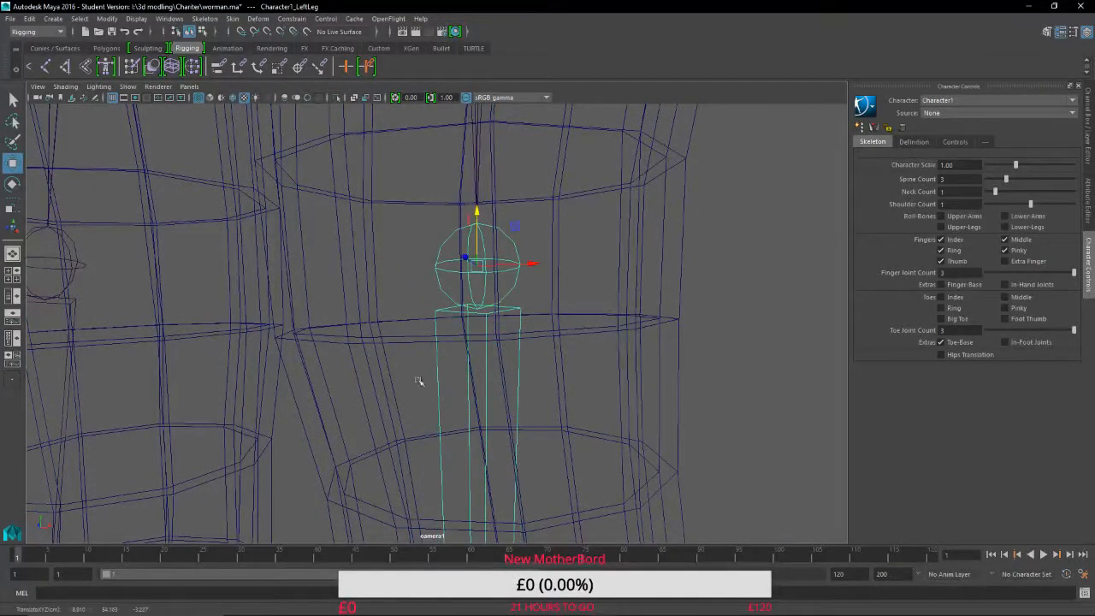
Move the left ankle joint backward and down into the heel area of the left foot mesh.
{"action": "scroll", "coordinate": [425, 411], "scroll_direction": "down", "scroll_amount": 5}
{"action": "middle_click_drag", "start_coordinate": [431, 439], "coordinate": [606, 78], "text": "alt"}
{"action": "middle_click_drag", "start_coordinate": [540, 533], "coordinate": [568, 291], "text": "alt"}
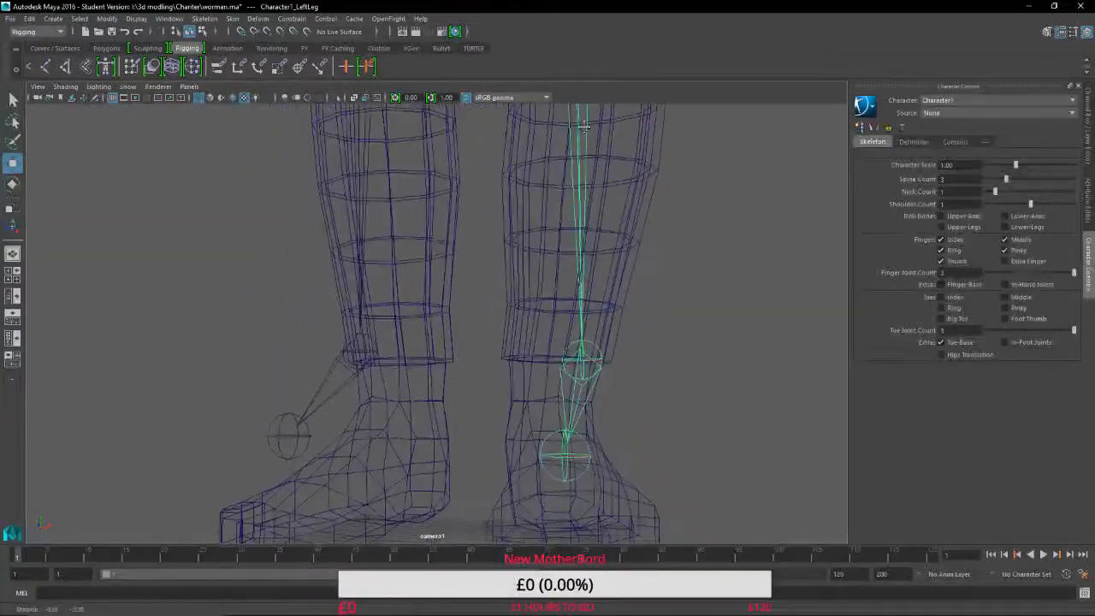
{"action": "scroll", "coordinate": [619, 394], "scroll_direction": "up", "scroll_amount": 4}
{"action": "middle_click_drag", "start_coordinate": [556, 372], "coordinate": [427, 328], "text": "alt"}
{"action": "left_click_drag", "start_coordinate": [553, 416], "coordinate": [430, 433], "text": "alt"}
{"action": "scroll", "coordinate": [438, 434], "scroll_direction": "down", "scroll_amount": 3}
{"action": "scroll", "coordinate": [438, 435], "scroll_direction": "down", "scroll_amount": 5}
{"action": "middle_click_drag", "start_coordinate": [556, 425], "coordinate": [188, 415], "text": "alt"}
{"action": "left_click", "coordinate": [403, 295]}
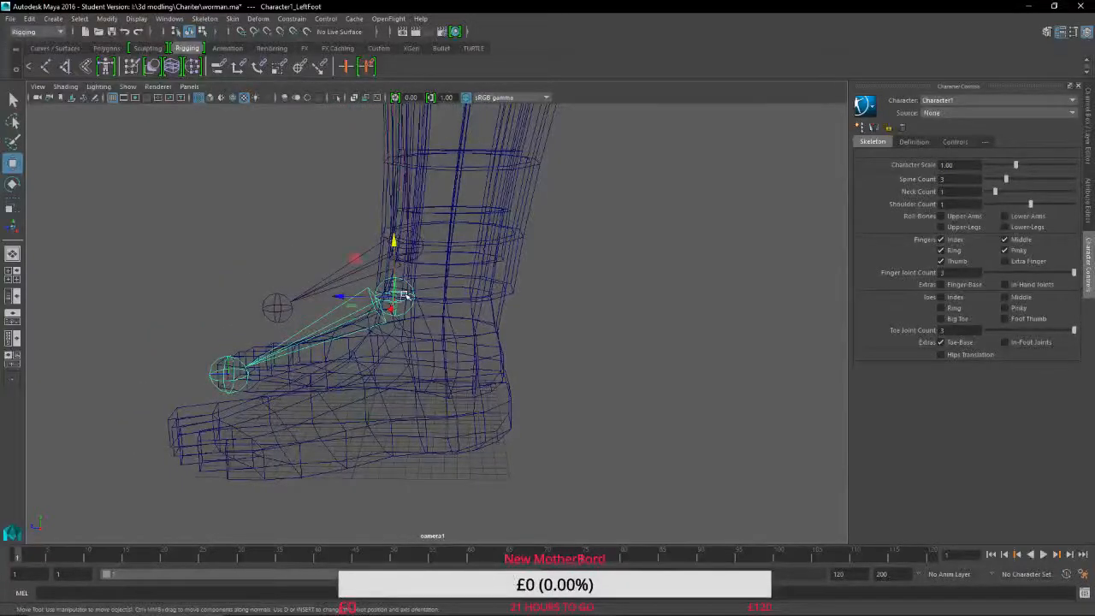
{"action": "left_click_drag", "start_coordinate": [356, 296], "coordinate": [403, 296]}
{"action": "left_click_drag", "start_coordinate": [443, 255], "coordinate": [452, 366]}
Centre the left ankle joint sideways in the ankle mesh and rotate it so the foot bone points along the foot.
{"action": "scroll", "coordinate": [454, 472], "scroll_direction": "up", "scroll_amount": 3}
{"action": "left_click_drag", "start_coordinate": [454, 471], "coordinate": [631, 448], "text": "alt"}
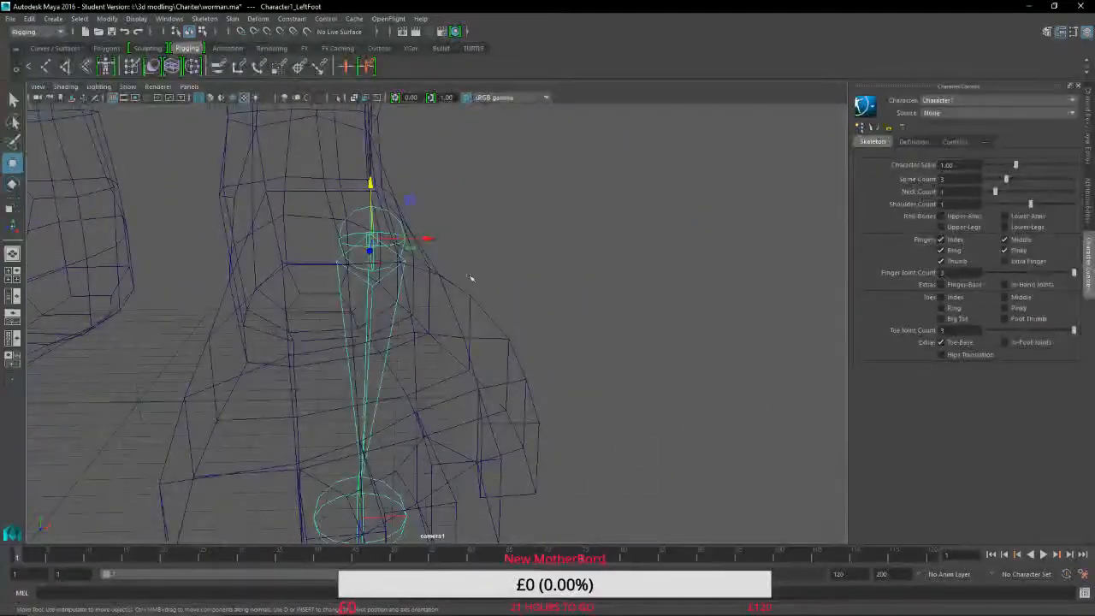
{"action": "left_click_drag", "start_coordinate": [435, 241], "coordinate": [296, 245]}
{"action": "left_click", "coordinate": [13, 183]}
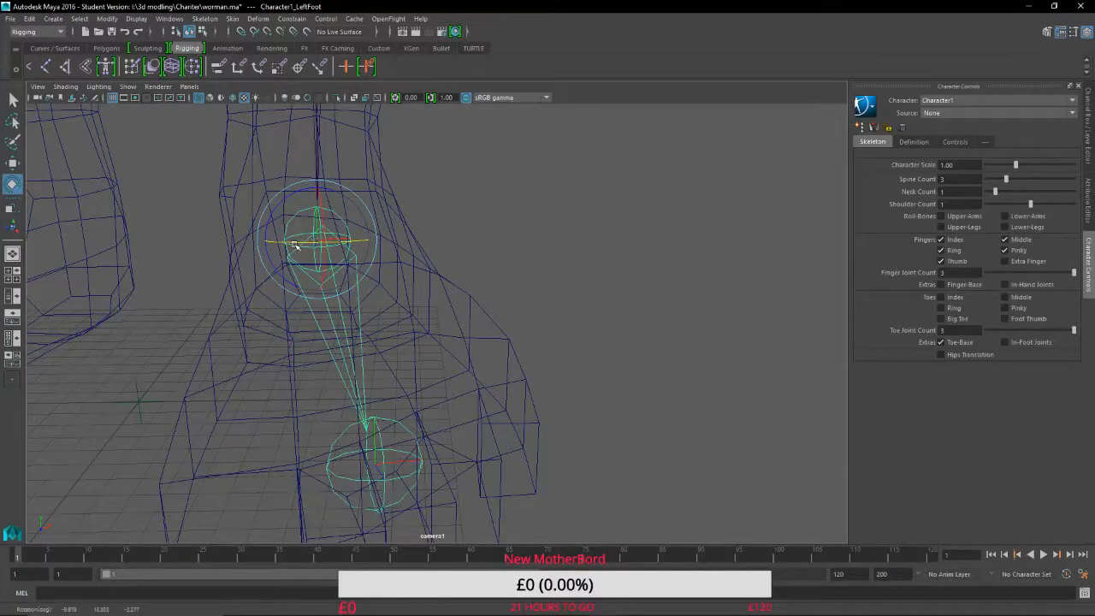
Move the left knee joint backward toward the middle of the left leg mesh.
{"action": "scroll", "coordinate": [381, 332], "scroll_direction": "down", "scroll_amount": 4}
{"action": "left_click_drag", "start_coordinate": [588, 323], "coordinate": [475, 341], "text": "alt"}
{"action": "middle_click_drag", "start_coordinate": [501, 341], "coordinate": [475, 509], "text": "alt"}
{"action": "middle_click_drag", "start_coordinate": [489, 385], "coordinate": [538, 316], "text": "alt"}
{"action": "left_click", "coordinate": [447, 297]}
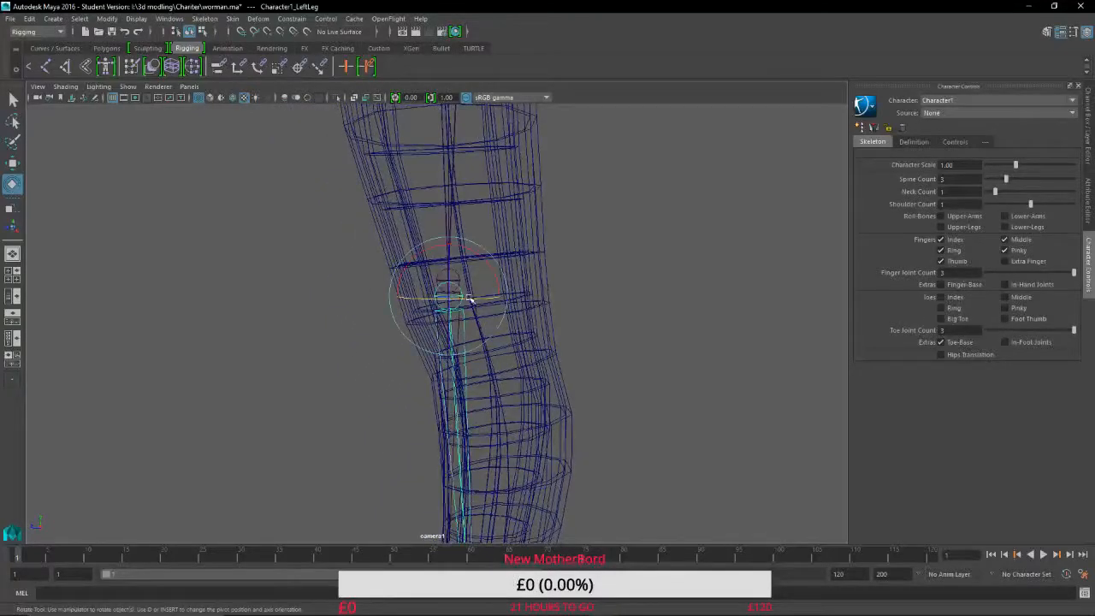
{"action": "left_click", "coordinate": [11, 163]}
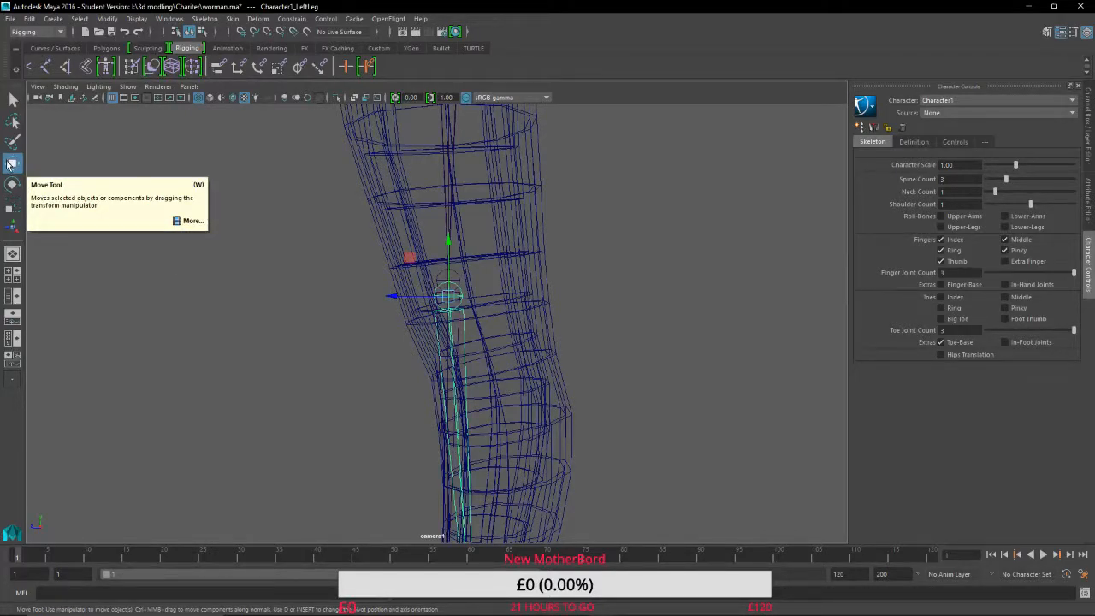
{"action": "left_click_drag", "start_coordinate": [400, 298], "coordinate": [426, 298]}
Shift the left ankle joint slightly forward inside the left foot mesh.
{"action": "middle_click_drag", "start_coordinate": [372, 439], "coordinate": [351, 4], "text": "alt"}
{"action": "left_click", "coordinate": [503, 439]}
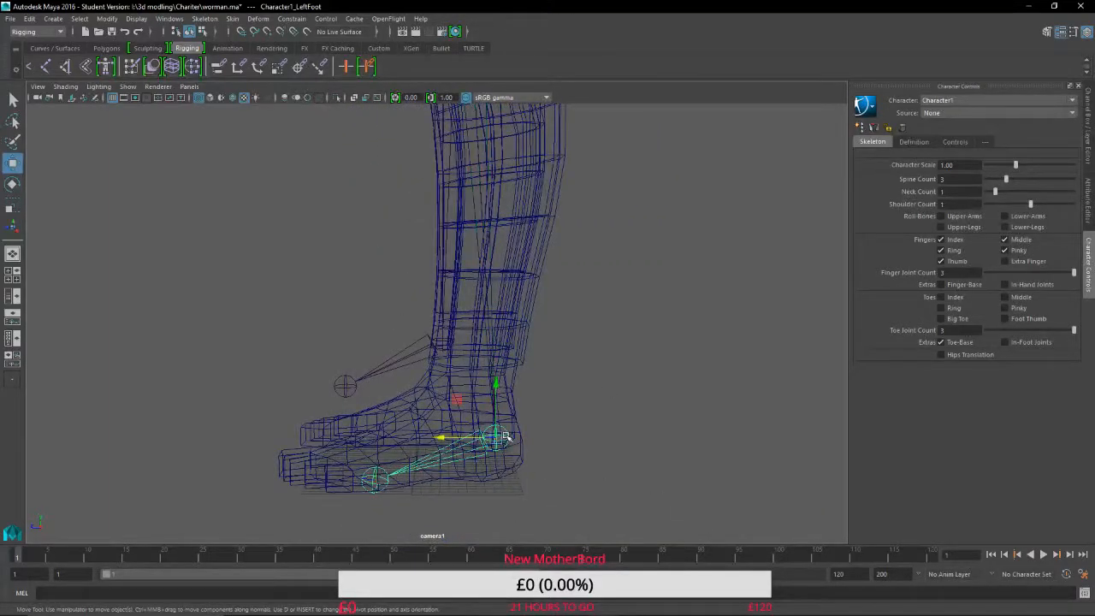
{"action": "left_click_drag", "start_coordinate": [457, 441], "coordinate": [443, 400]}
{"action": "left_click", "coordinate": [13, 184]}
Move the right knee joint backward toward the middle of the right leg mesh.
{"action": "left_click_drag", "start_coordinate": [251, 374], "coordinate": [545, 419], "text": "alt"}
{"action": "middle_click_drag", "start_coordinate": [545, 418], "coordinate": [728, 491], "text": "alt"}
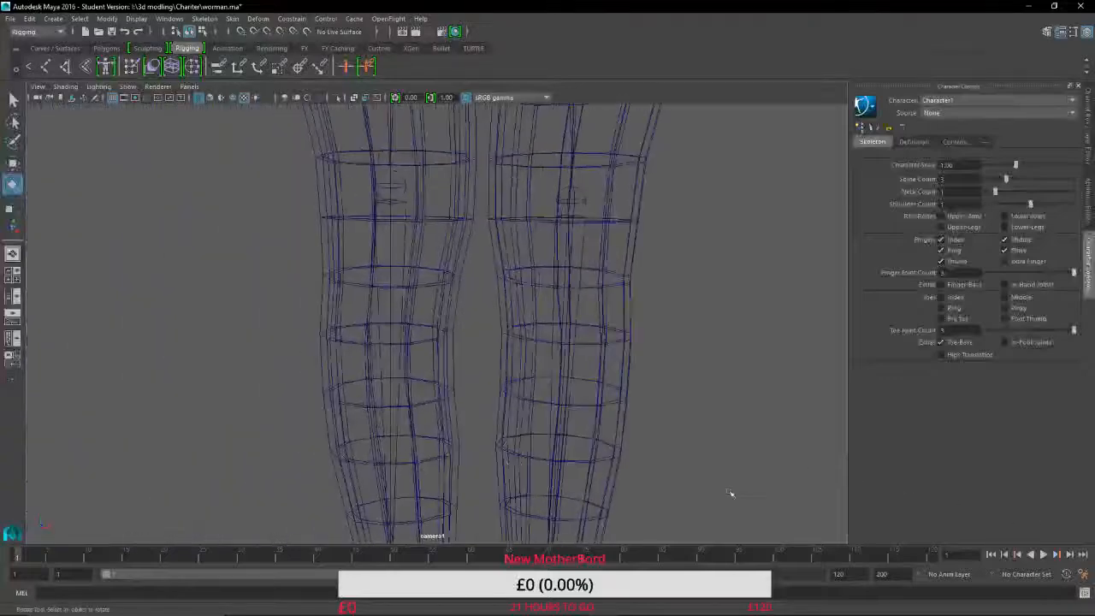
{"action": "left_click_drag", "start_coordinate": [306, 415], "coordinate": [436, 486], "text": "alt"}
{"action": "left_click", "coordinate": [320, 340]}
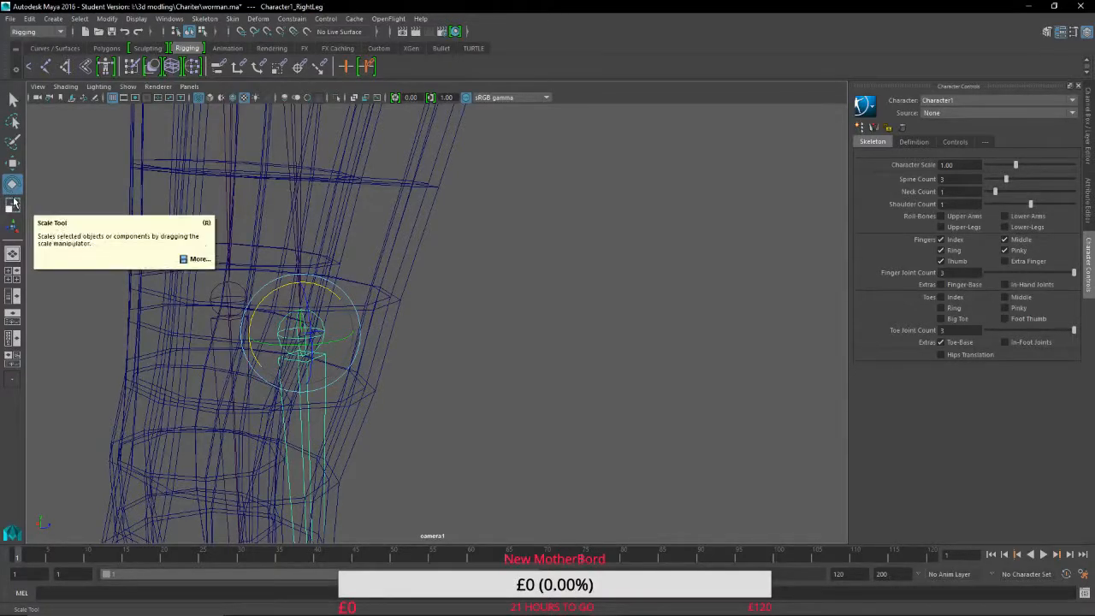
{"action": "left_click", "coordinate": [12, 162]}
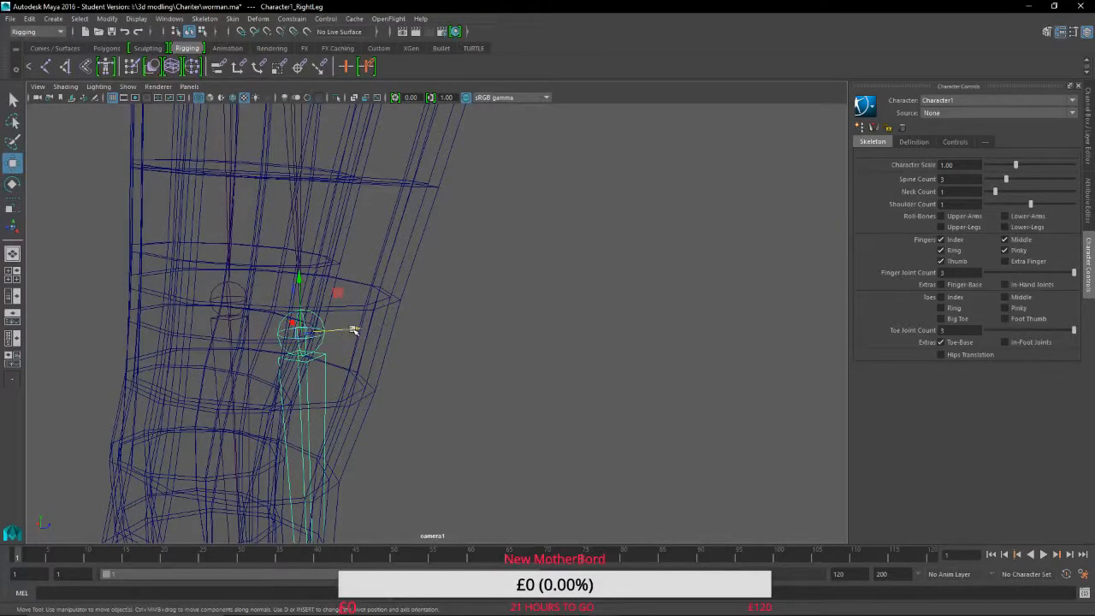
{"action": "left_click_drag", "start_coordinate": [355, 331], "coordinate": [321, 344]}
{"action": "left_click_drag", "start_coordinate": [440, 287], "coordinate": [417, 313], "text": "alt"}
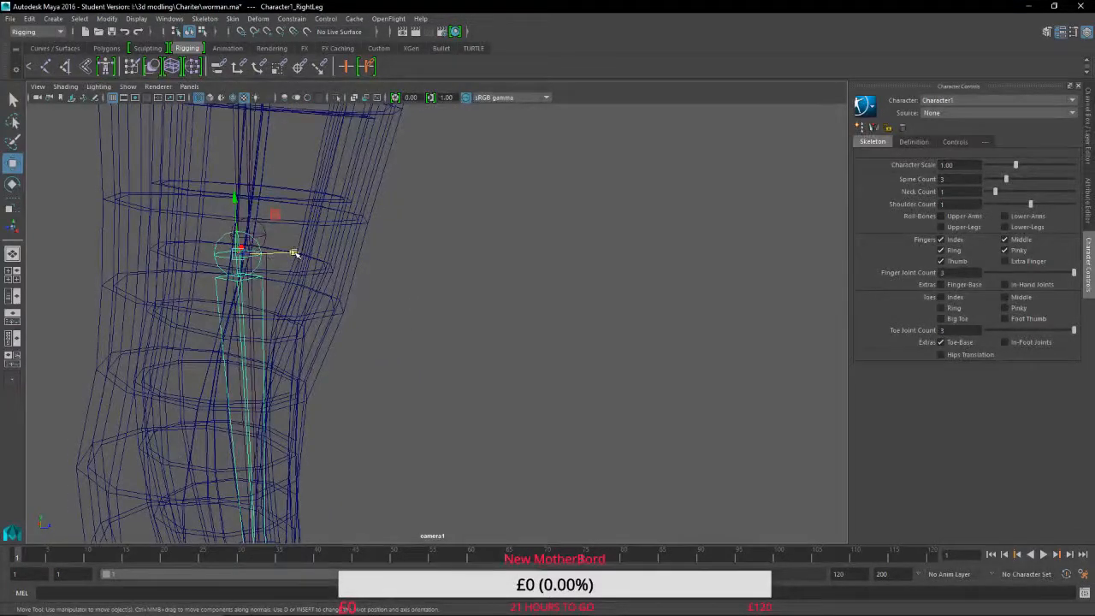
{"action": "left_click_drag", "start_coordinate": [294, 254], "coordinate": [291, 253]}
Lower the right ankle joint into the foot mesh and shift it sideways toward the centre of the ankle.
{"action": "scroll", "coordinate": [318, 394], "scroll_direction": "down", "scroll_amount": 3}
{"action": "middle_click_drag", "start_coordinate": [328, 402], "coordinate": [370, 109], "text": "alt"}
{"action": "middle_click_drag", "start_coordinate": [413, 195], "coordinate": [398, 285], "text": "alt"}
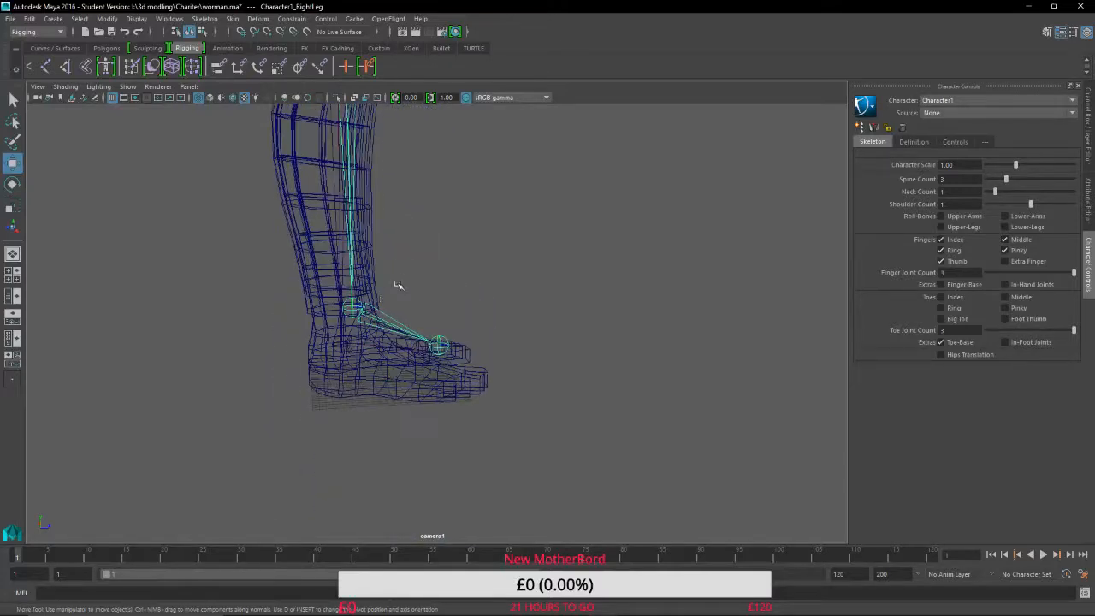
{"action": "left_click", "coordinate": [362, 310]}
{"action": "left_click_drag", "start_coordinate": [352, 257], "coordinate": [352, 288]}
{"action": "middle_click_drag", "start_coordinate": [536, 345], "coordinate": [505, 378], "text": "alt"}
{"action": "left_click_drag", "start_coordinate": [504, 377], "coordinate": [379, 370], "text": "alt"}
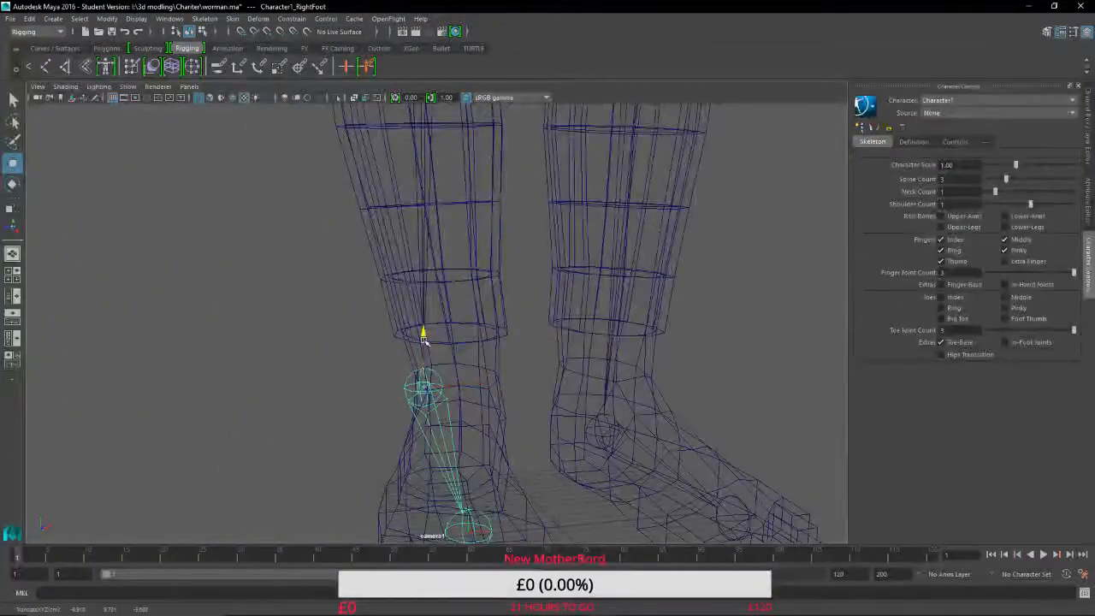
{"action": "left_click_drag", "start_coordinate": [424, 341], "coordinate": [423, 400]}
{"action": "left_click_drag", "start_coordinate": [467, 444], "coordinate": [489, 382]}
Rotate the right ankle joint upward so the toe-base joint lies inside the front of the right foot mesh.
{"action": "scroll", "coordinate": [489, 382], "scroll_direction": "up", "scroll_amount": 2}
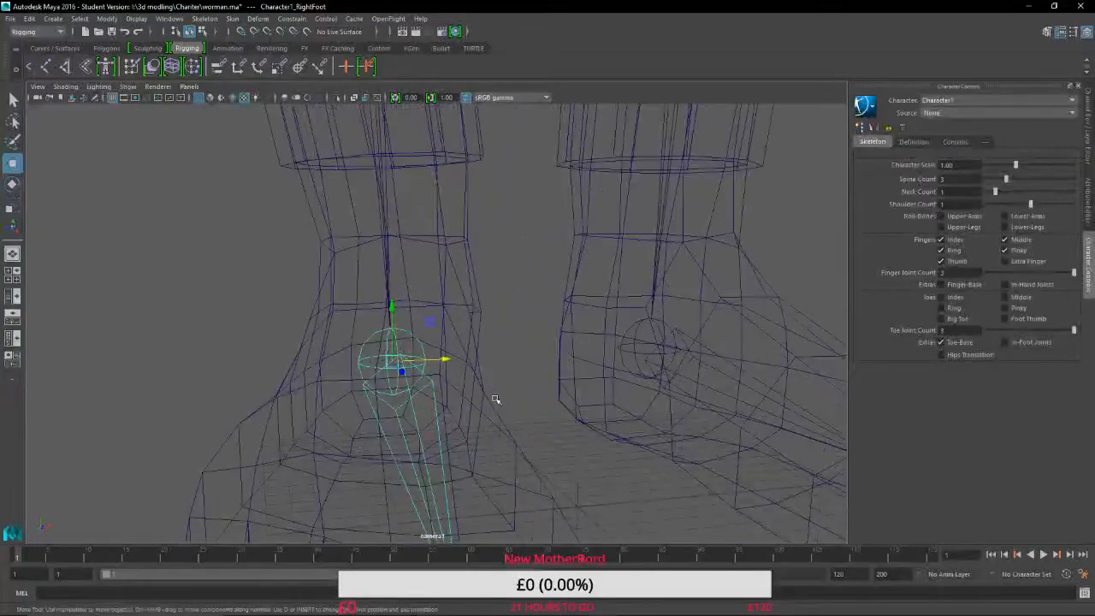
{"action": "middle_click_drag", "start_coordinate": [496, 399], "coordinate": [453, 205], "text": "alt"}
{"action": "left_click_drag", "start_coordinate": [457, 330], "coordinate": [362, 325], "text": "alt"}
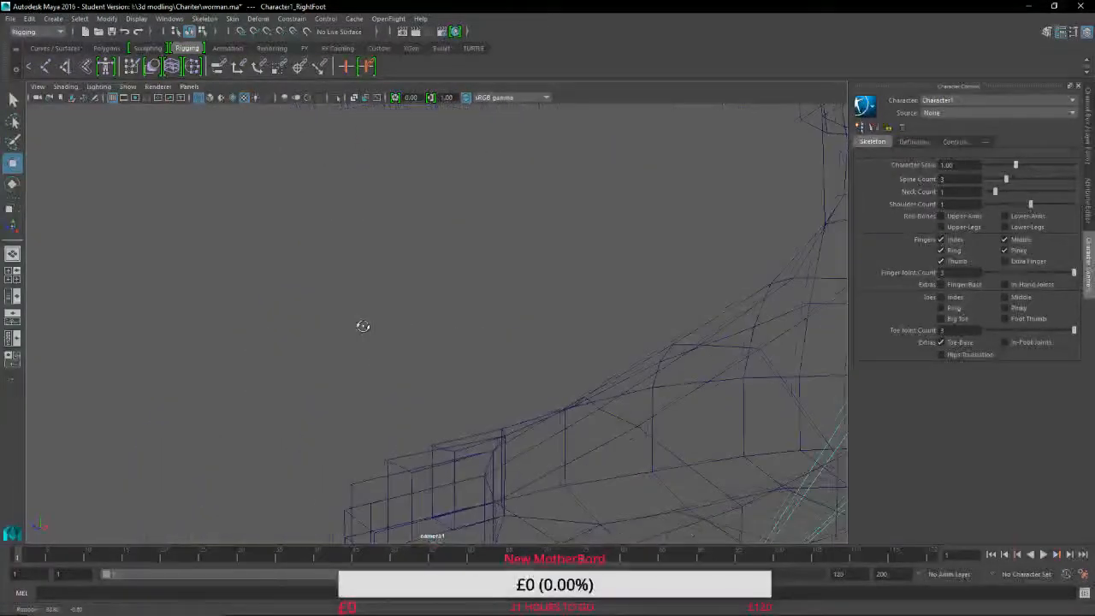
{"action": "middle_click_drag", "start_coordinate": [647, 410], "coordinate": [430, 360], "text": "alt"}
{"action": "scroll", "coordinate": [431, 360], "scroll_direction": "down", "scroll_amount": 2}
{"action": "middle_click_drag", "start_coordinate": [503, 350], "coordinate": [342, 343], "text": "alt"}
{"action": "left_click_drag", "start_coordinate": [342, 343], "coordinate": [279, 341], "text": "alt"}
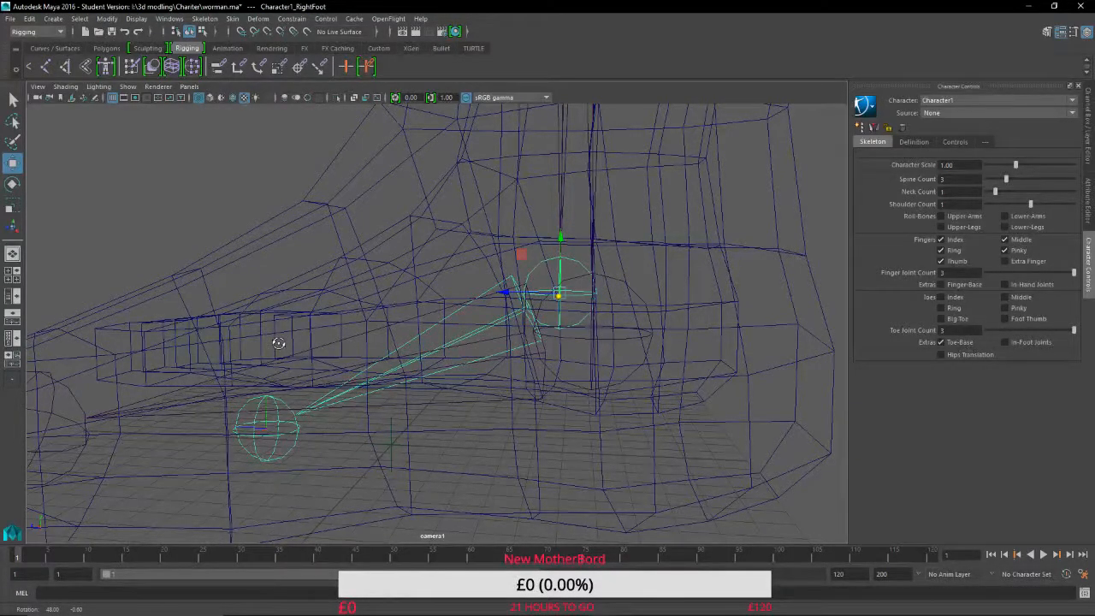
{"action": "left_click_drag", "start_coordinate": [278, 342], "coordinate": [521, 264], "text": "alt"}
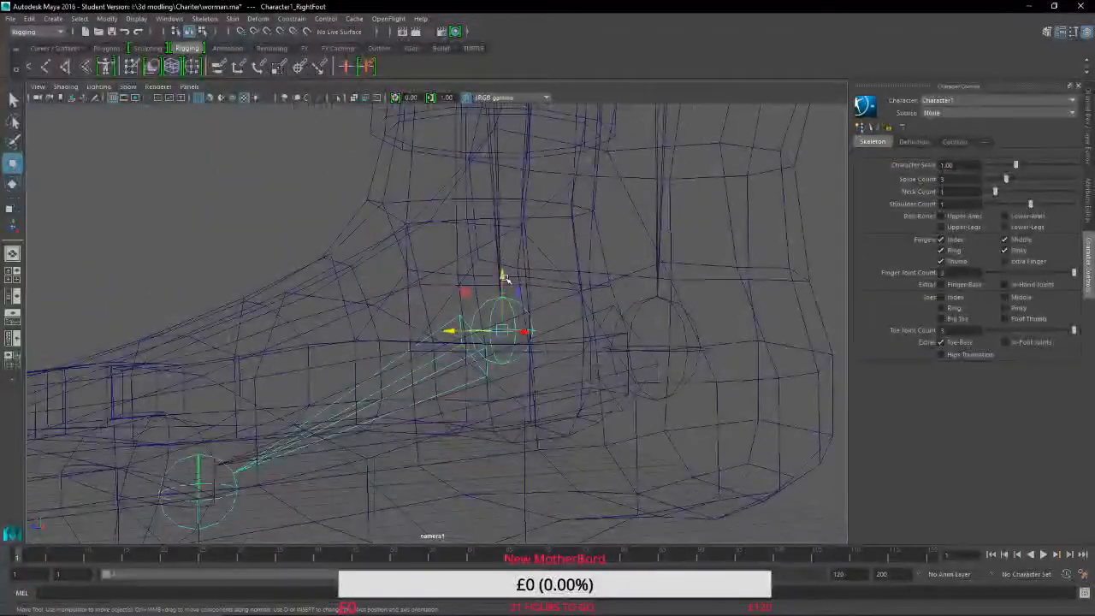
{"action": "left_click", "coordinate": [12, 183]}
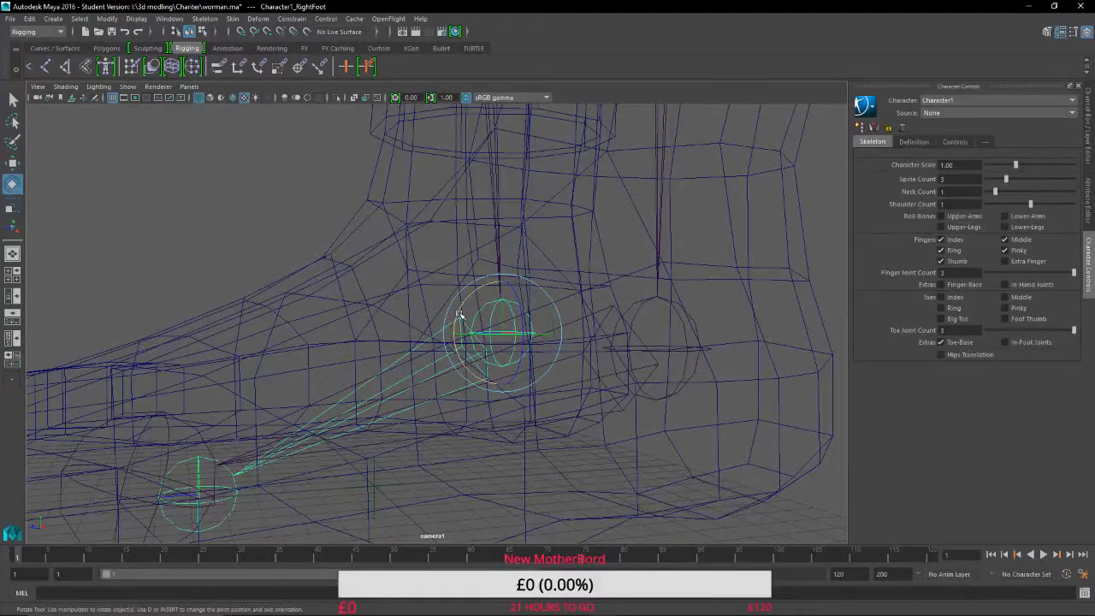
{"action": "left_click_drag", "start_coordinate": [460, 315], "coordinate": [448, 327]}
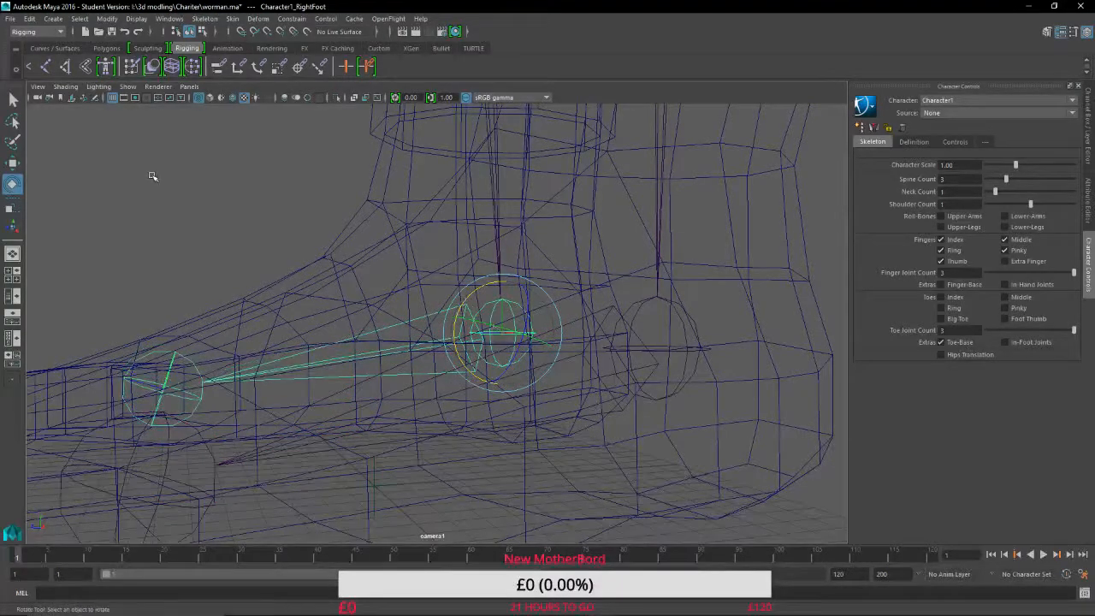
Swing the right ankle joint outward so the foot bone runs along the middle of the right foot mesh.
{"action": "left_click_drag", "start_coordinate": [151, 176], "coordinate": [362, 303], "text": "alt"}
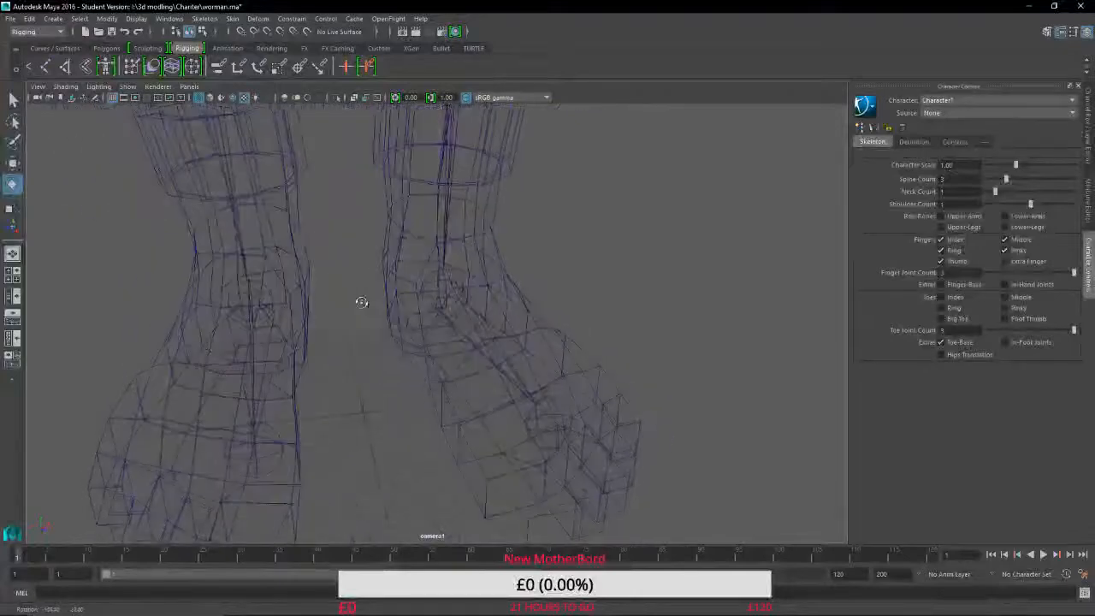
{"action": "left_click", "coordinate": [261, 303]}
{"action": "left_click_drag", "start_coordinate": [289, 301], "coordinate": [285, 303]}
{"action": "left_click", "coordinate": [137, 276]}
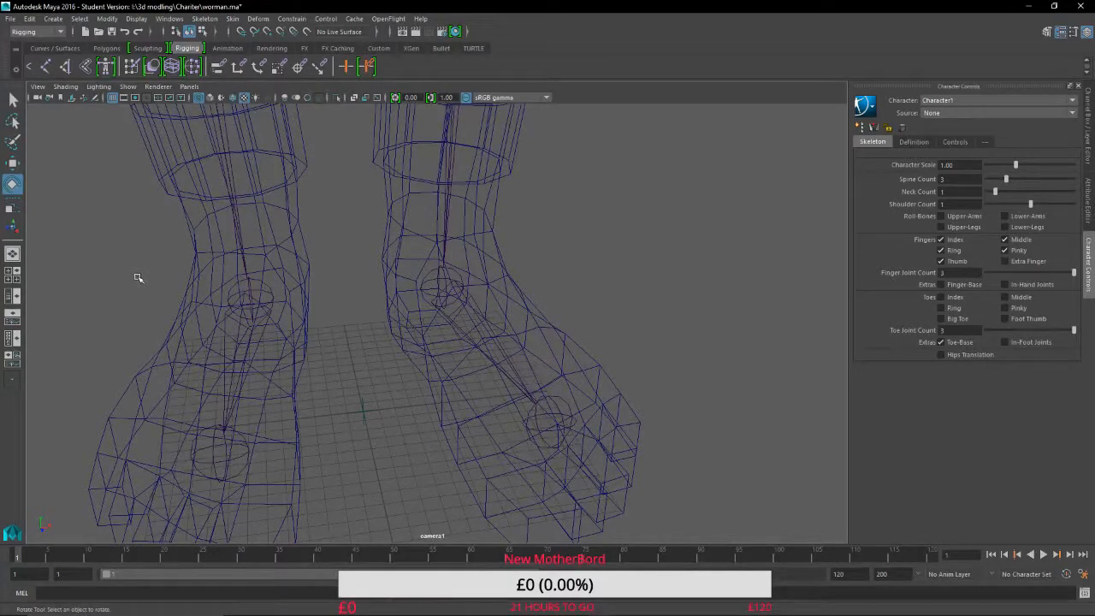
Bind the woman's body mesh to the skeleton with Bind Skin, using the hips joint as the root.
{"action": "scroll", "coordinate": [292, 227], "scroll_direction": "down", "scroll_amount": 5}
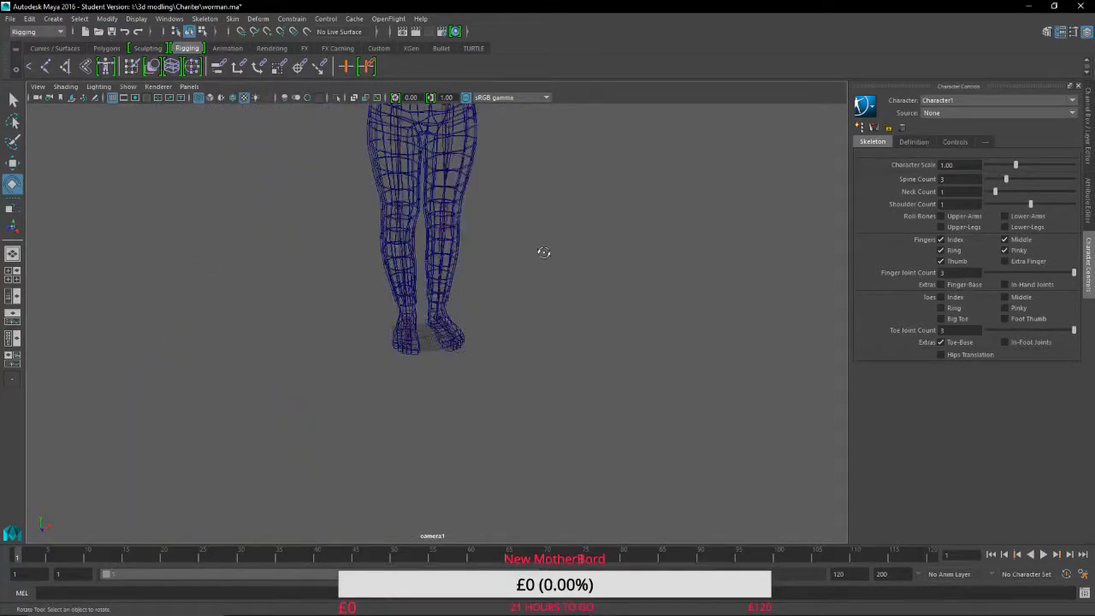
{"action": "mouse_move", "coordinate": [543, 252]}
{"action": "left_mouse_down", "text": "alt"}
{"action": "mouse_move", "coordinate": [539, 311]}
{"action": "mouse_move", "coordinate": [540, 264]}
{"action": "left_mouse_up", "text": "alt"}
{"action": "middle_click_drag", "start_coordinate": [539, 265], "coordinate": [538, 359], "text": "alt"}
{"action": "scroll", "coordinate": [543, 279], "scroll_direction": "up", "scroll_amount": 6}
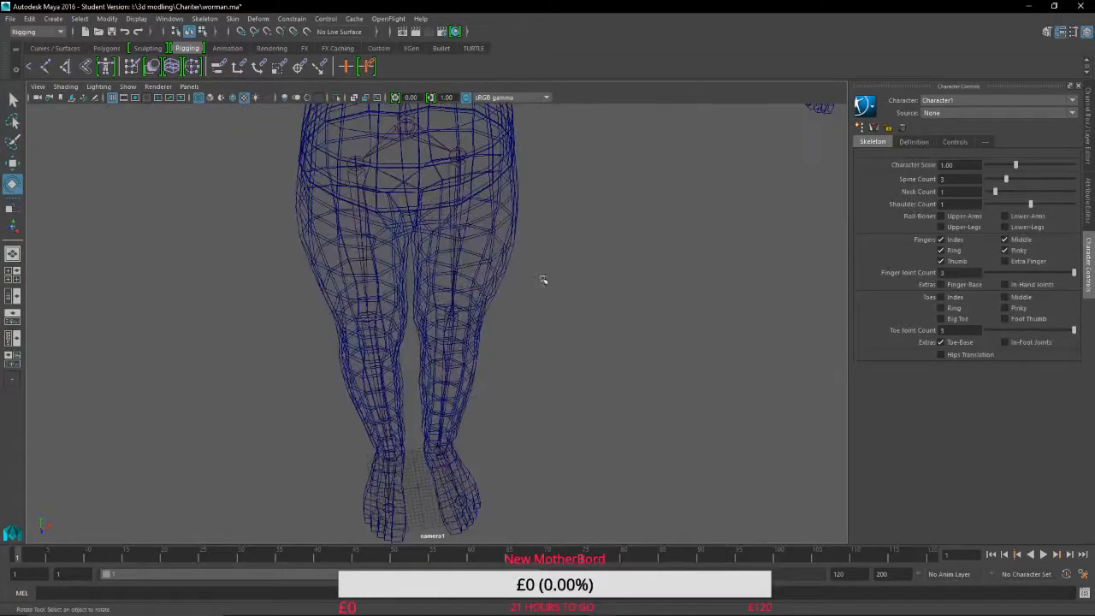
{"action": "left_click_drag", "start_coordinate": [542, 279], "coordinate": [430, 225], "text": "alt"}
{"action": "left_click", "coordinate": [419, 233]}
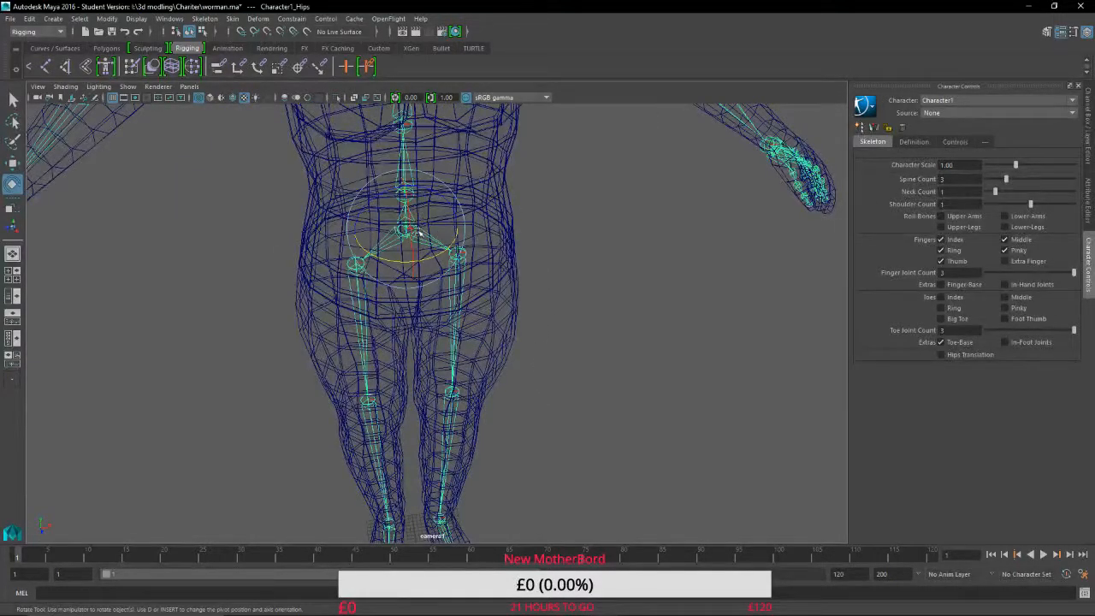
{"action": "left_click", "coordinate": [496, 196]}
{"action": "mouse_move", "coordinate": [599, 271]}
{"action": "left_mouse_down", "text": "alt"}
{"action": "mouse_move", "coordinate": [616, 291]}
{"action": "mouse_move", "coordinate": [619, 340]}
{"action": "mouse_move", "coordinate": [616, 284]}
{"action": "left_mouse_up", "text": "alt"}
{"action": "middle_click_drag", "start_coordinate": [616, 284], "coordinate": [602, 499], "text": "alt"}
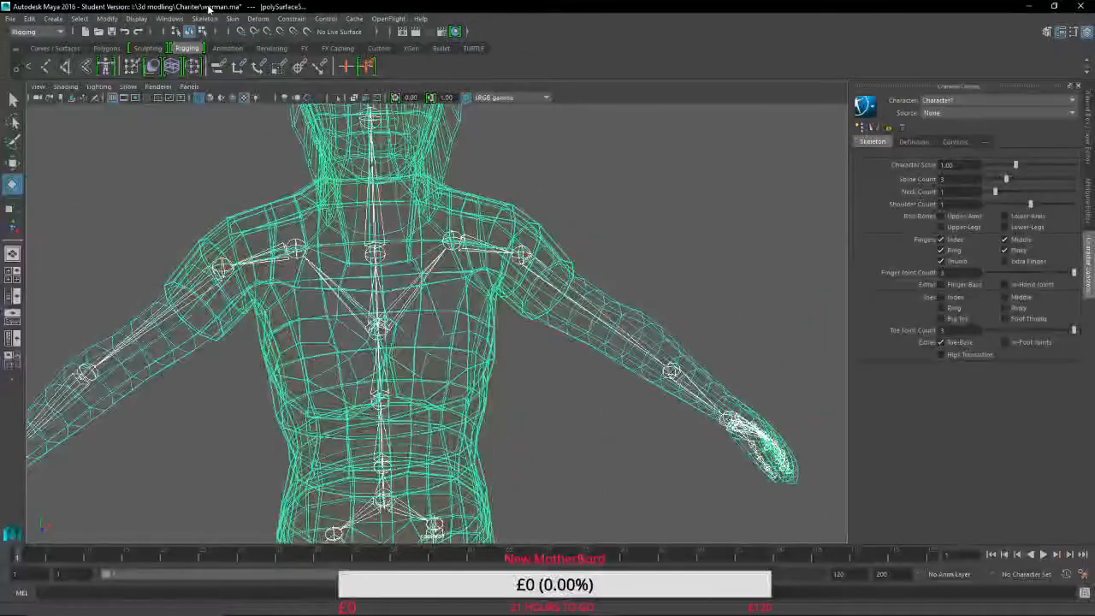
{"action": "left_click", "coordinate": [231, 21]}
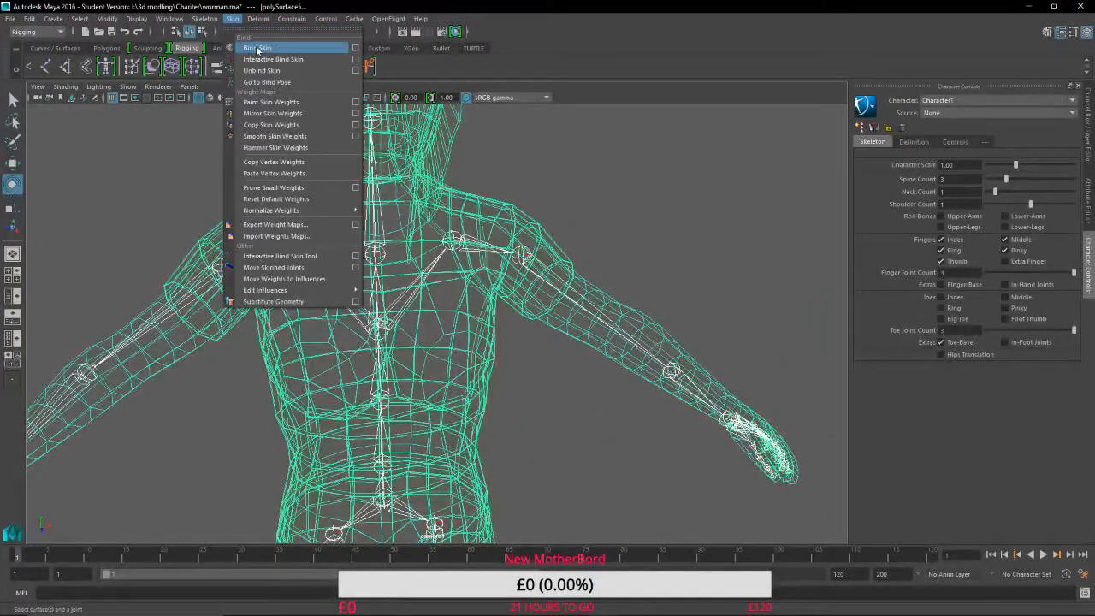
{"action": "left_click", "coordinate": [257, 48]}
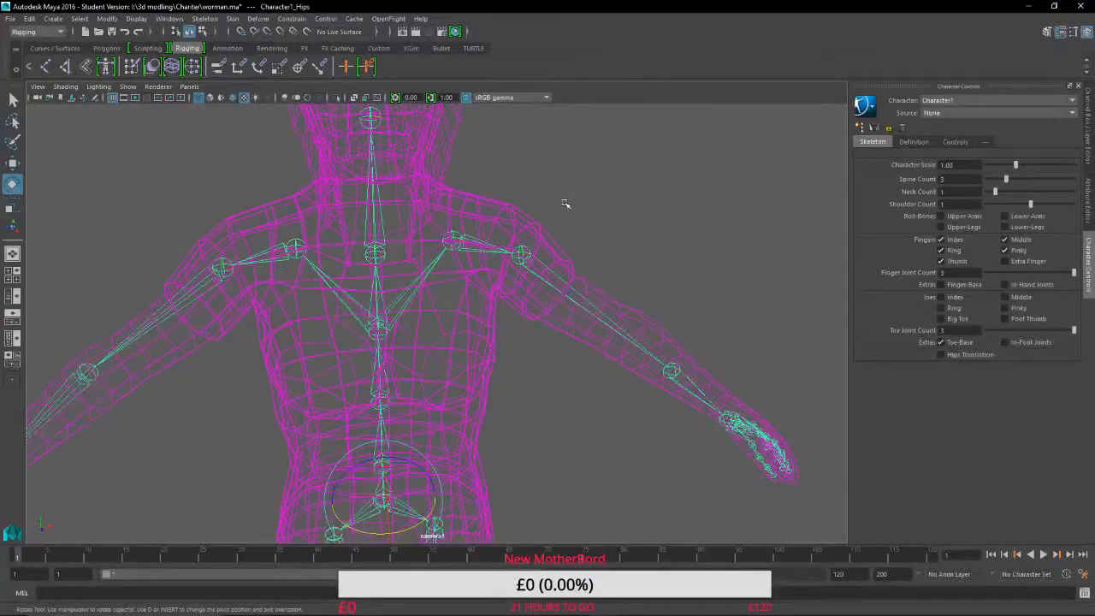
Rotate the left forearm joint at the elbow in shaded display to test how the skin deforms.
{"action": "left_click", "coordinate": [674, 372]}
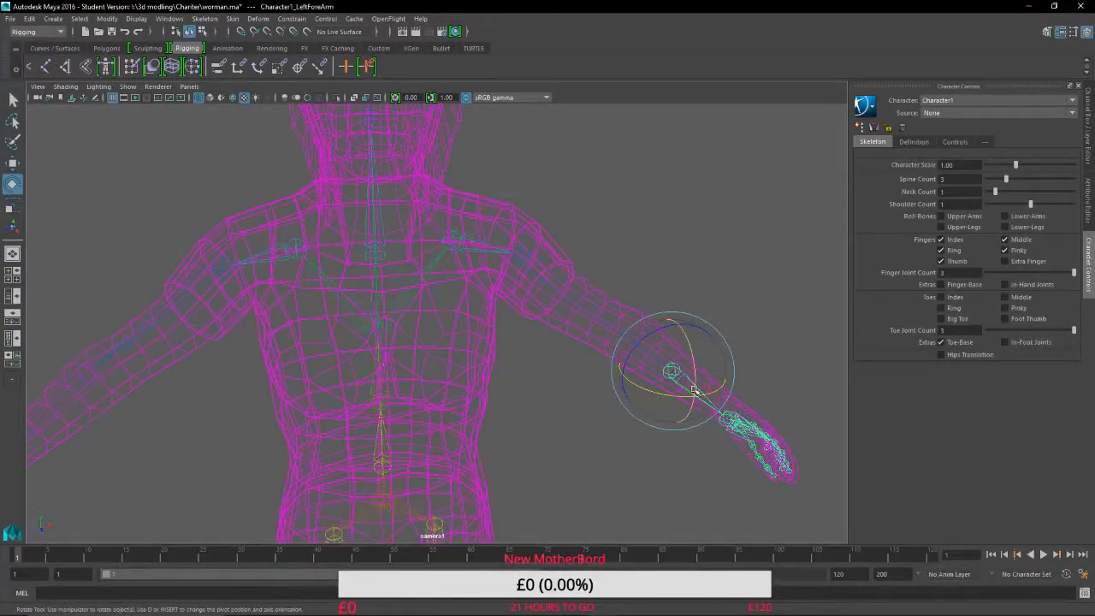
{"action": "left_click_drag", "start_coordinate": [713, 395], "coordinate": [667, 405]}
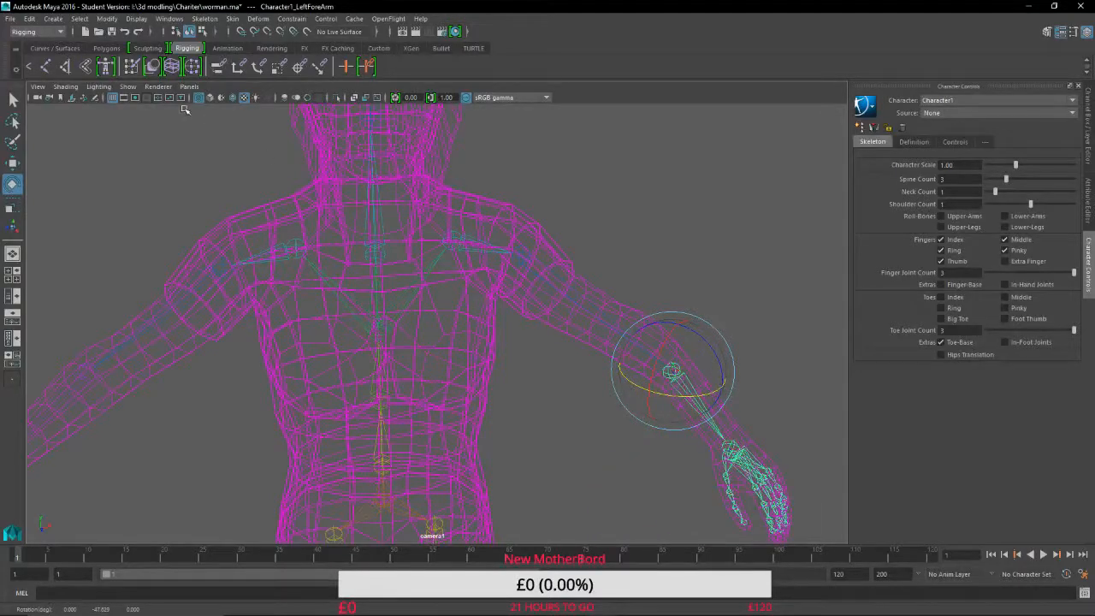
{"action": "left_click", "coordinate": [209, 97]}
{"action": "scroll", "coordinate": [546, 179], "scroll_direction": "up", "scroll_amount": 3}
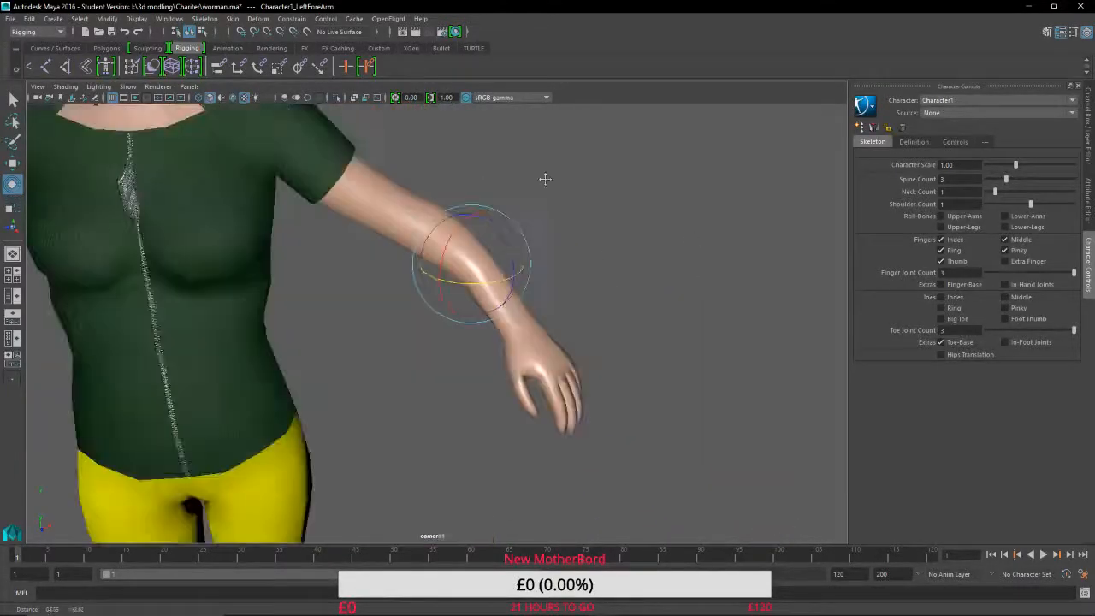
{"action": "middle_click_drag", "start_coordinate": [545, 178], "coordinate": [420, 182], "text": "alt"}
{"action": "left_click_drag", "start_coordinate": [273, 264], "coordinate": [398, 405]}
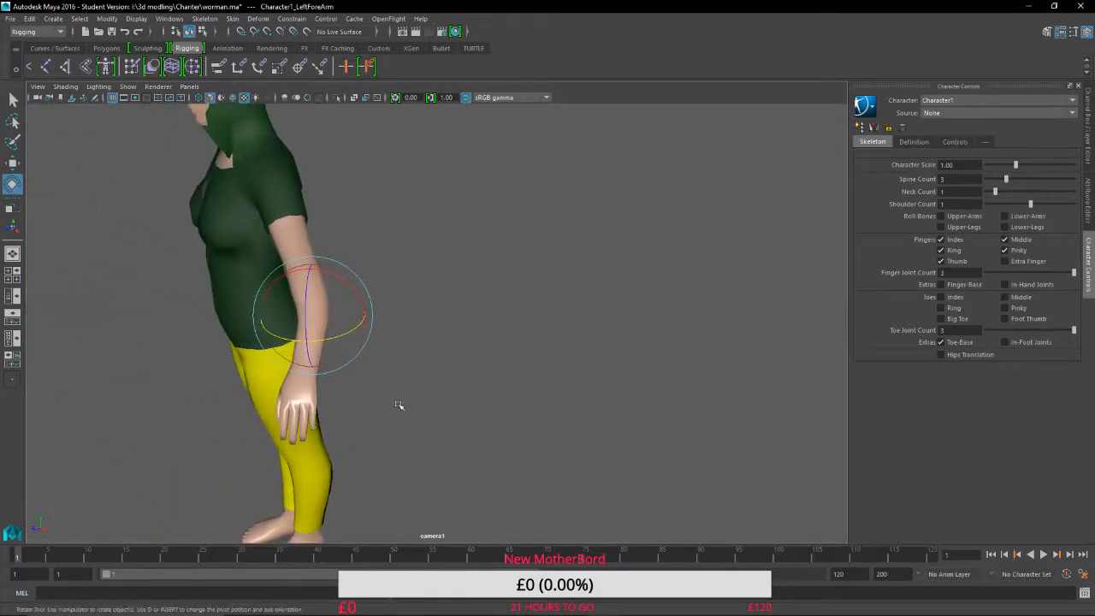
{"action": "left_click_drag", "start_coordinate": [339, 341], "coordinate": [678, 462]}
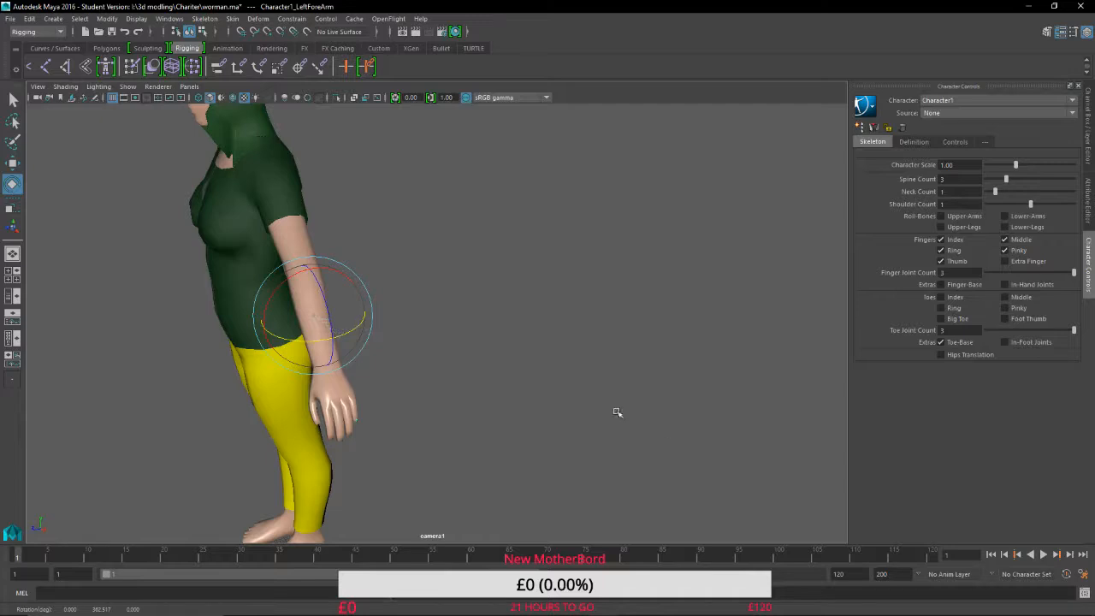
Undo the test rotations of the left forearm joint.
{"action": "left_click", "coordinate": [592, 397]}
{"action": "key", "text": "ctrl+z"}
{"action": "key", "text": "ctrl+z"}
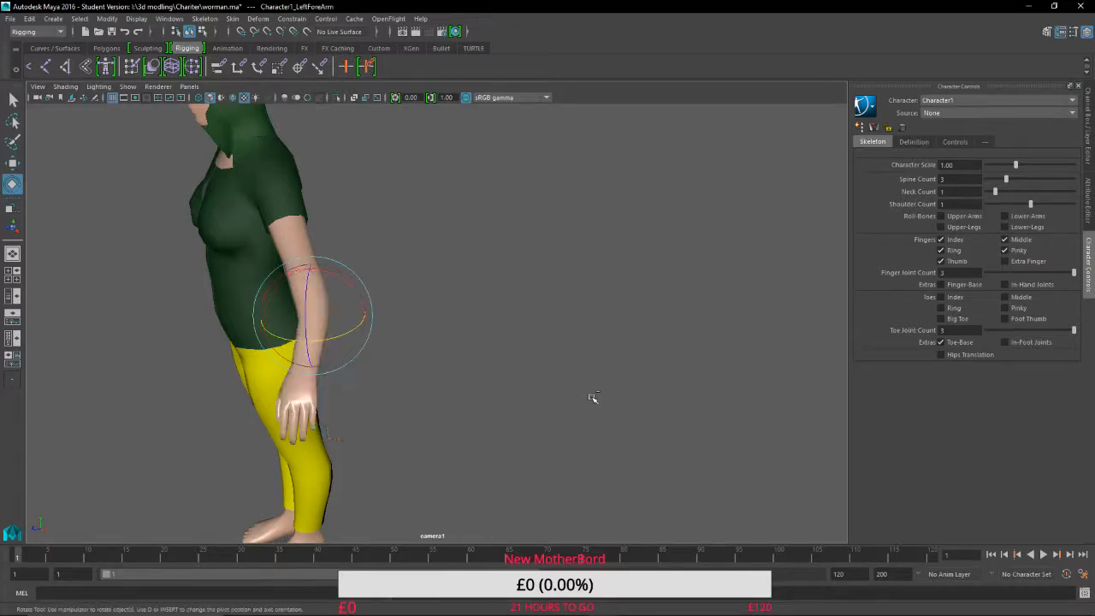
{"action": "key", "text": "ctrl+z"}
{"action": "key", "text": "ctrl+z"}
{"action": "key", "text": "ctrl+z"}
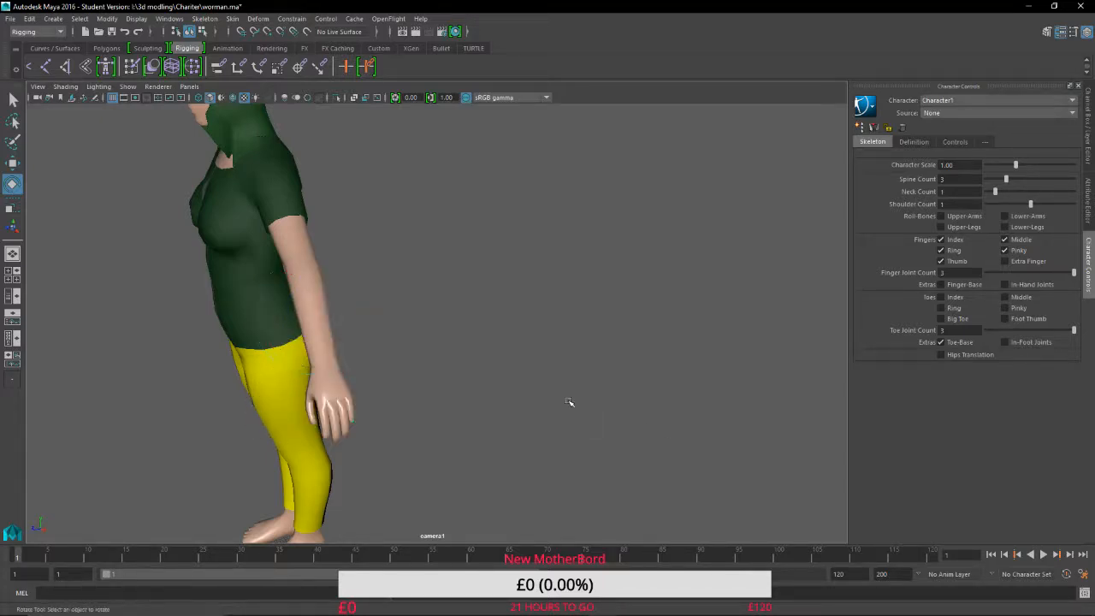
Raise the hips joint slightly in shaded display to test whether the bound mesh moves with the skeleton.
{"action": "left_click_drag", "start_coordinate": [519, 405], "coordinate": [560, 410], "text": "alt"}
{"action": "left_click", "coordinate": [423, 368]}
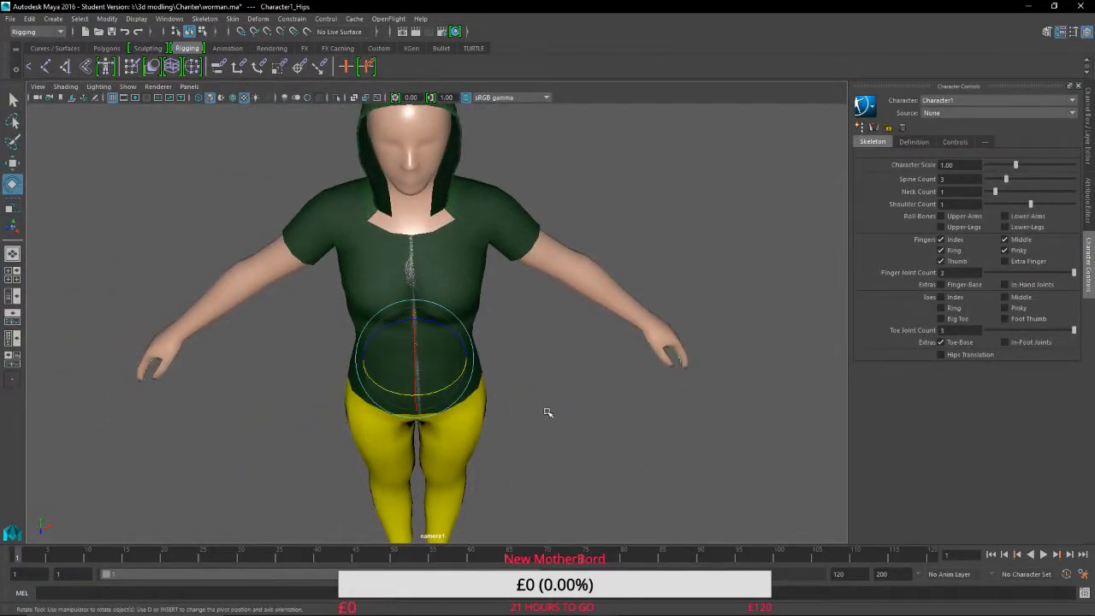
{"action": "left_click", "coordinate": [474, 423]}
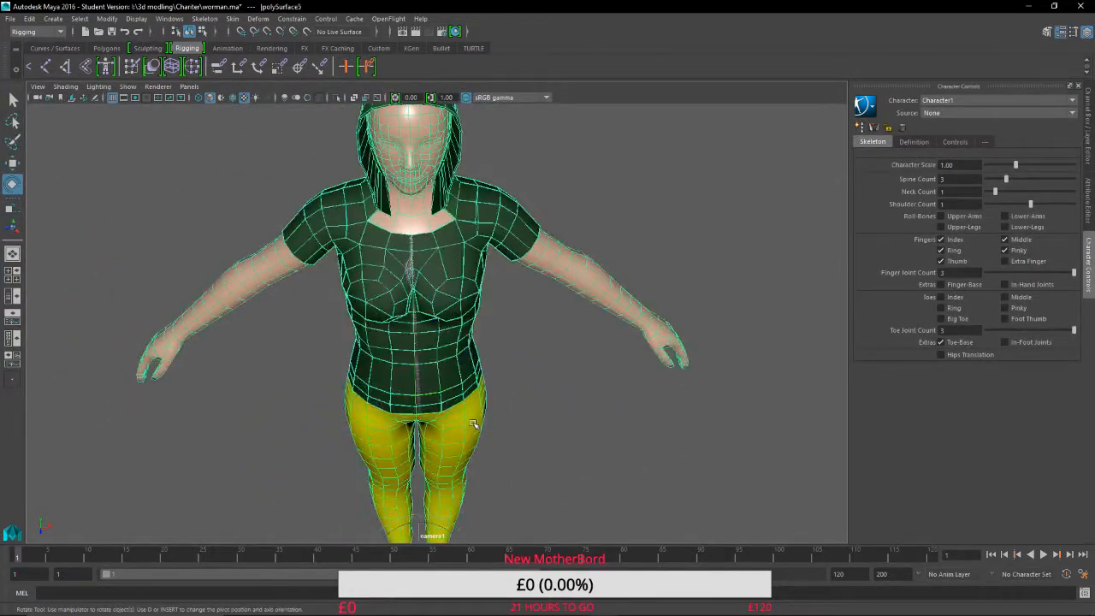
{"action": "left_click", "coordinate": [198, 96]}
{"action": "left_click", "coordinate": [407, 368]}
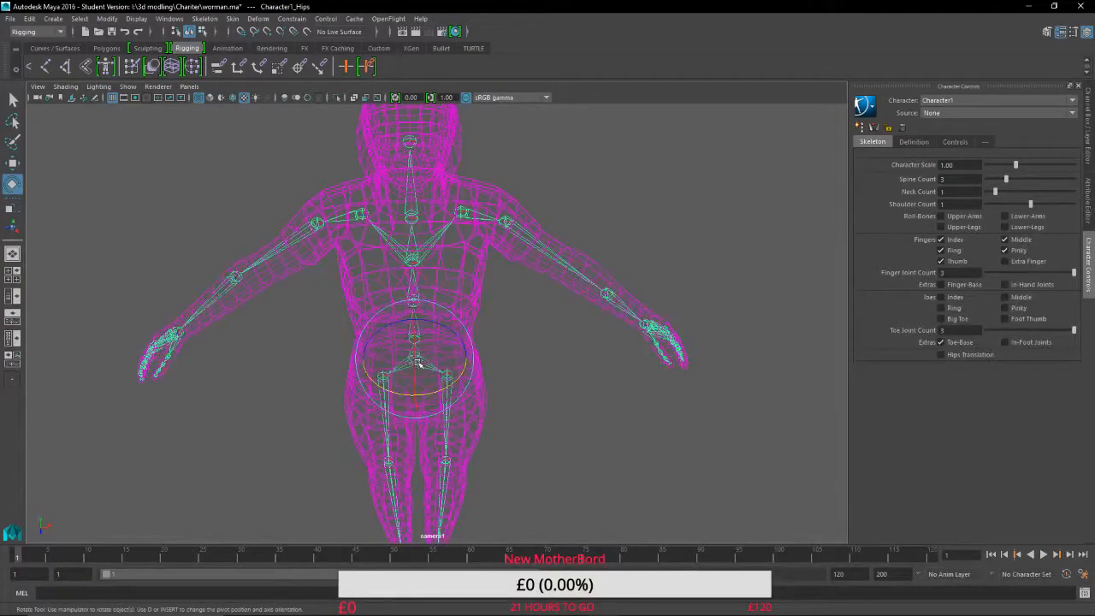
{"action": "left_click", "coordinate": [13, 162]}
{"action": "middle_click_drag", "start_coordinate": [567, 405], "coordinate": [560, 199], "text": "alt"}
{"action": "left_click_drag", "start_coordinate": [539, 317], "coordinate": [538, 255], "text": "alt"}
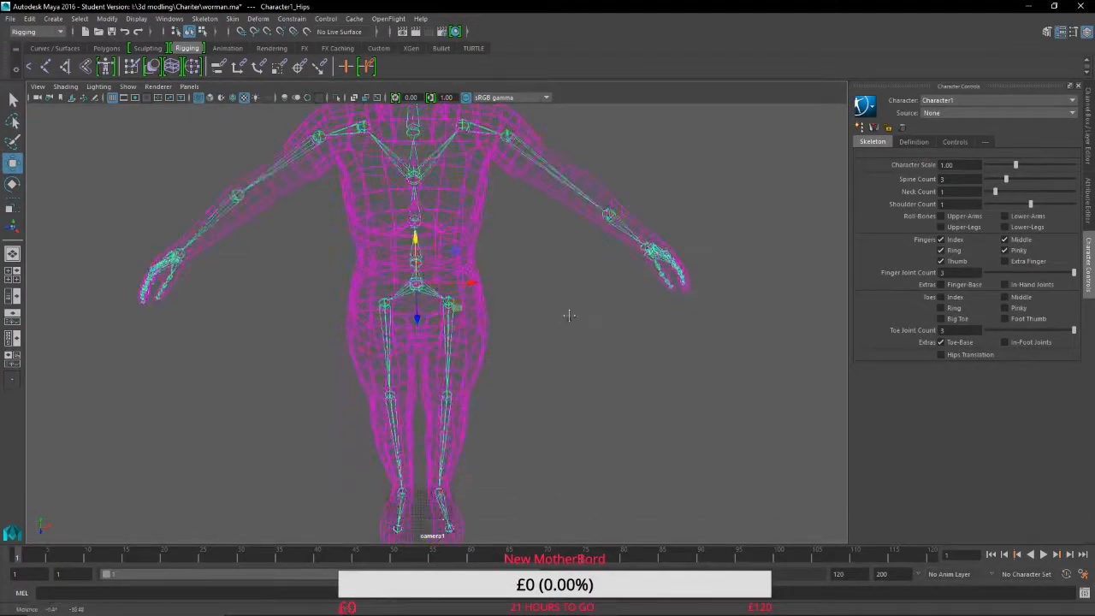
{"action": "middle_click_drag", "start_coordinate": [540, 257], "coordinate": [545, 287], "text": "alt"}
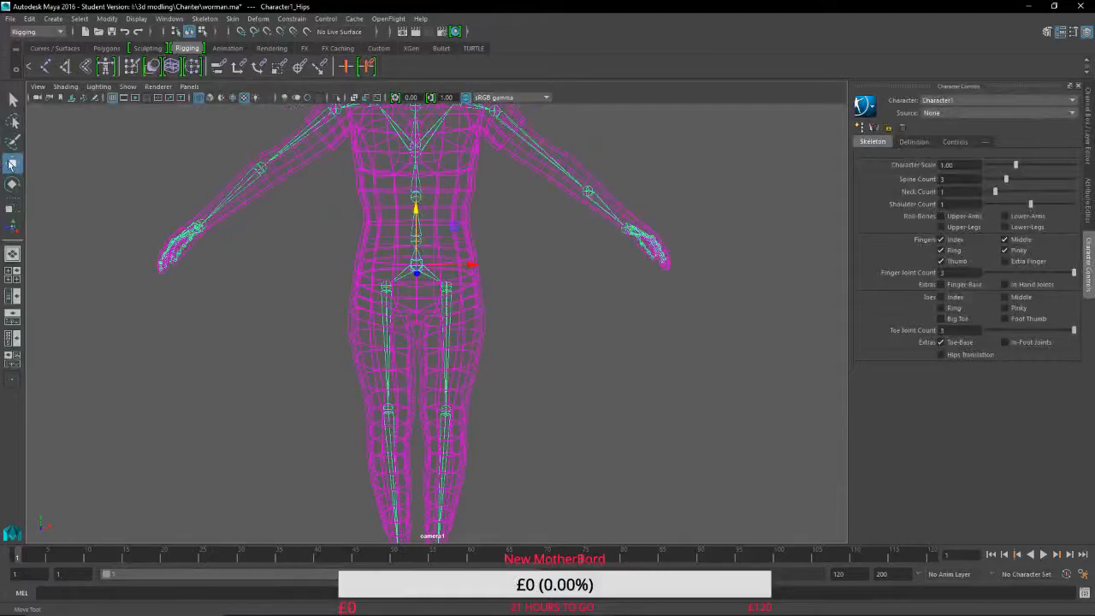
{"action": "left_click", "coordinate": [212, 98]}
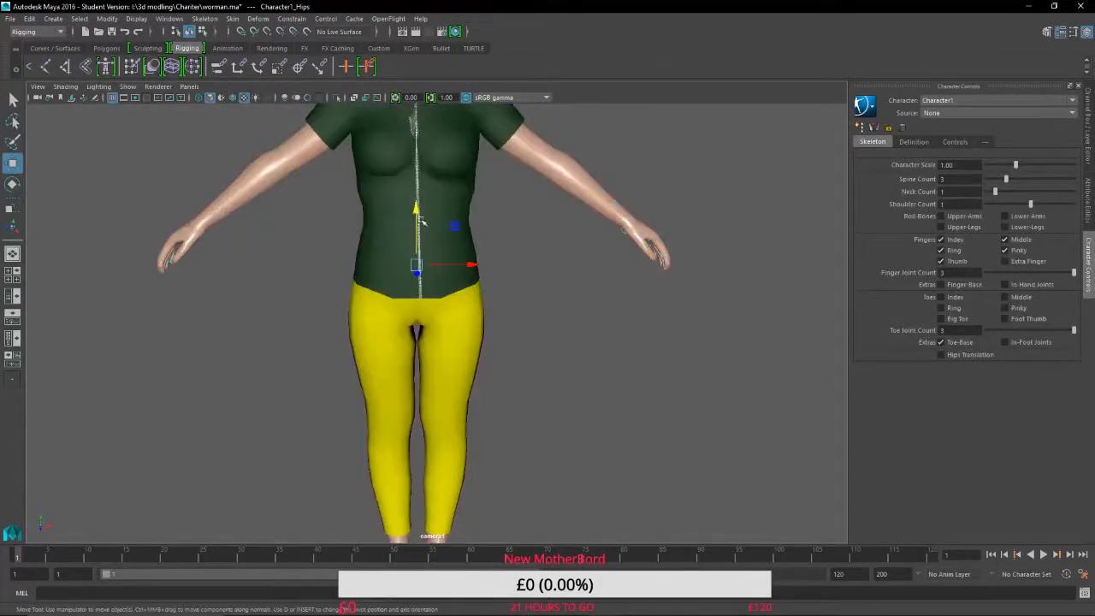
{"action": "left_click_drag", "start_coordinate": [417, 210], "coordinate": [388, 203]}
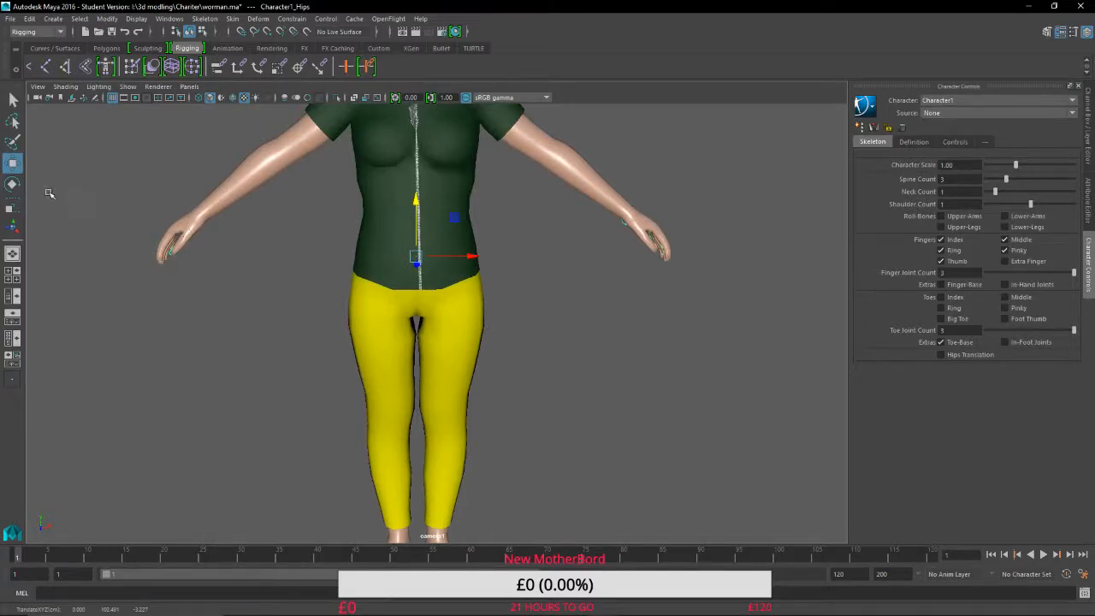
Try moving the lowest spine joint in wireframe display, and undo this and the hips movement.
{"action": "left_click", "coordinate": [199, 98]}
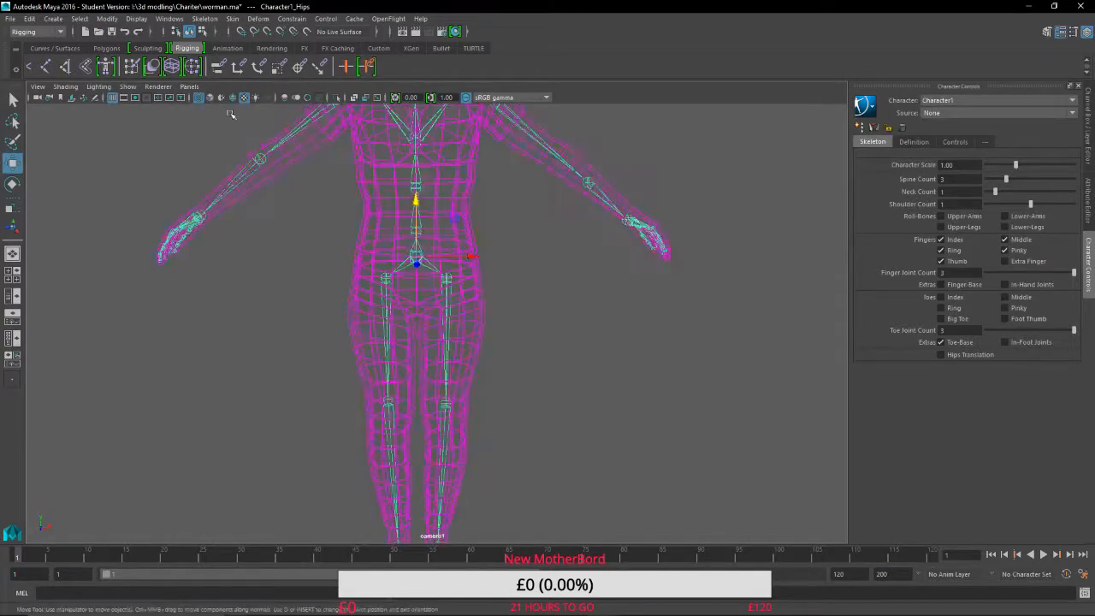
{"action": "left_click", "coordinate": [419, 233]}
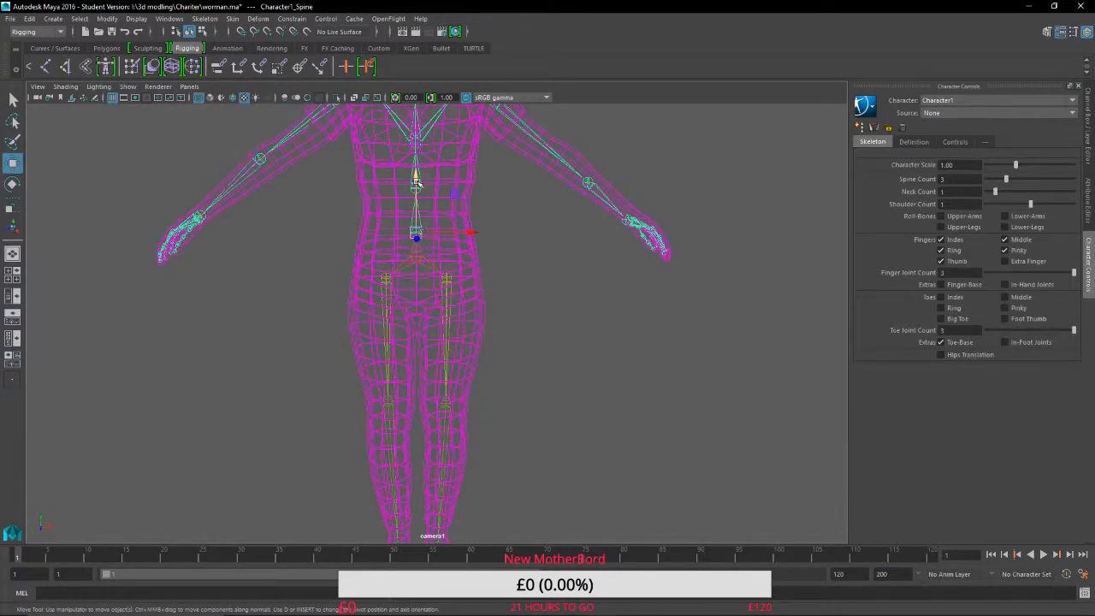
{"action": "left_click_drag", "start_coordinate": [417, 182], "coordinate": [543, 170]}
{"action": "middle_click_drag", "start_coordinate": [571, 201], "coordinate": [649, 315]}
{"action": "key", "text": "ctrl+z"}
{"action": "key", "text": "ctrl+z"}
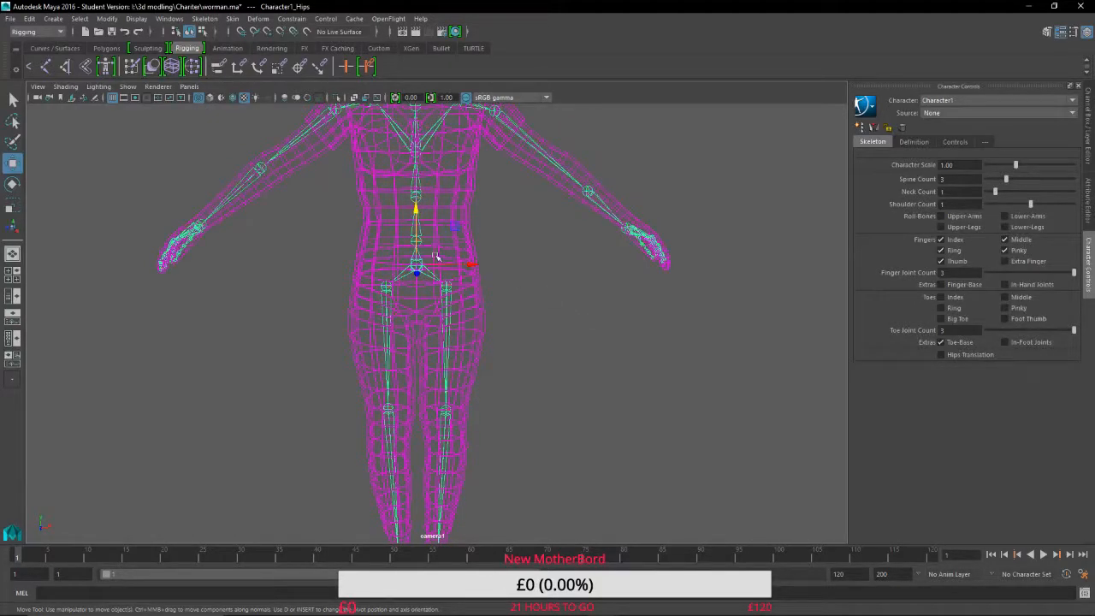
Try lowering the second spine joint to test the upper body's deformation, and undo the move.
{"action": "left_click", "coordinate": [420, 242]}
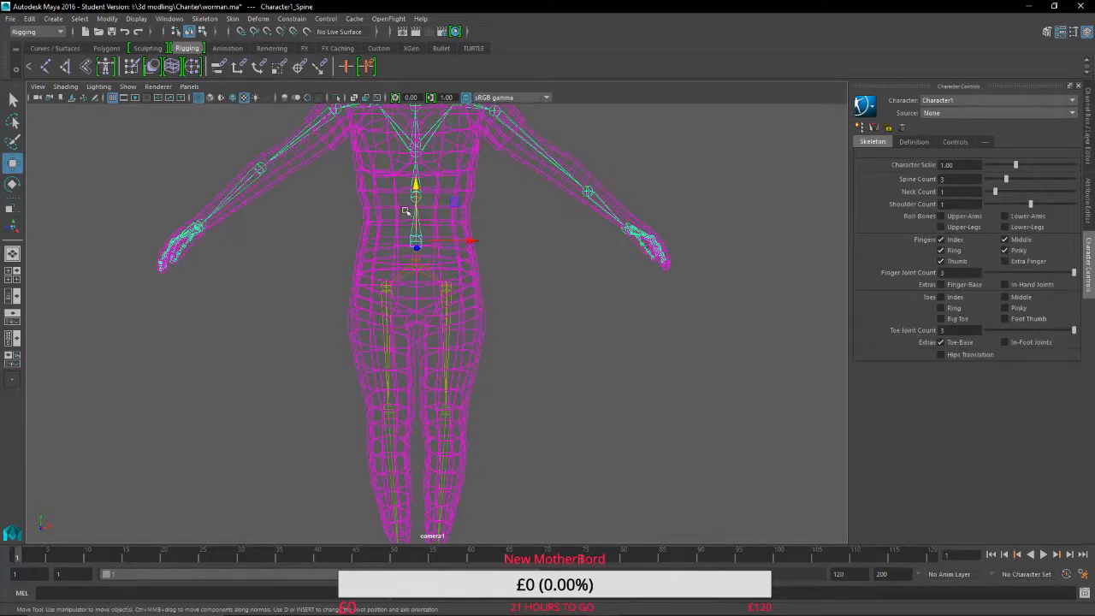
{"action": "left_click", "coordinate": [419, 199]}
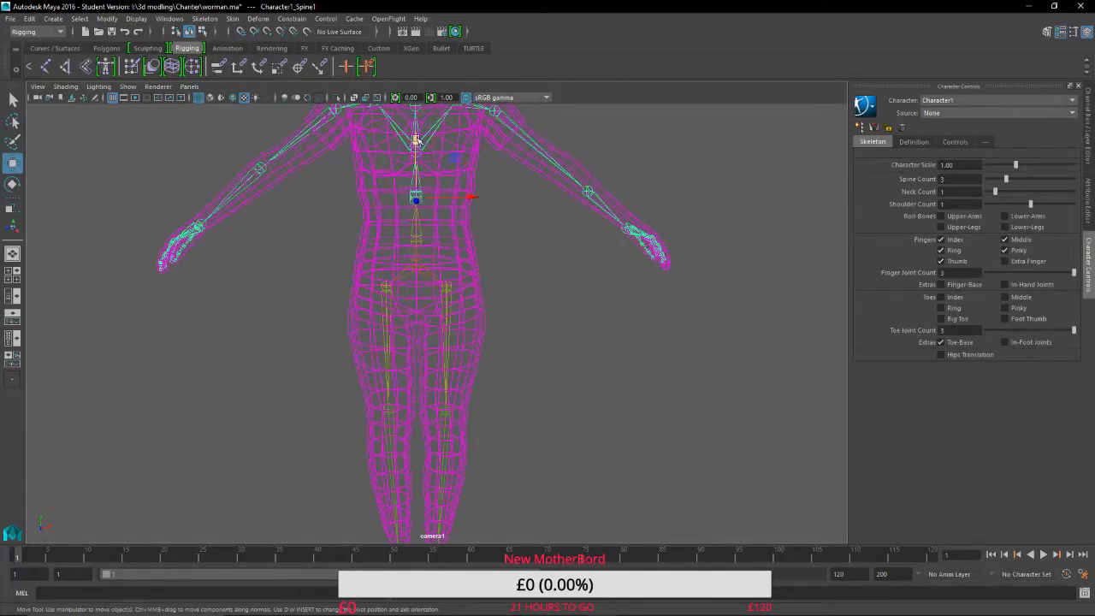
{"action": "left_click_drag", "start_coordinate": [417, 139], "coordinate": [435, 180]}
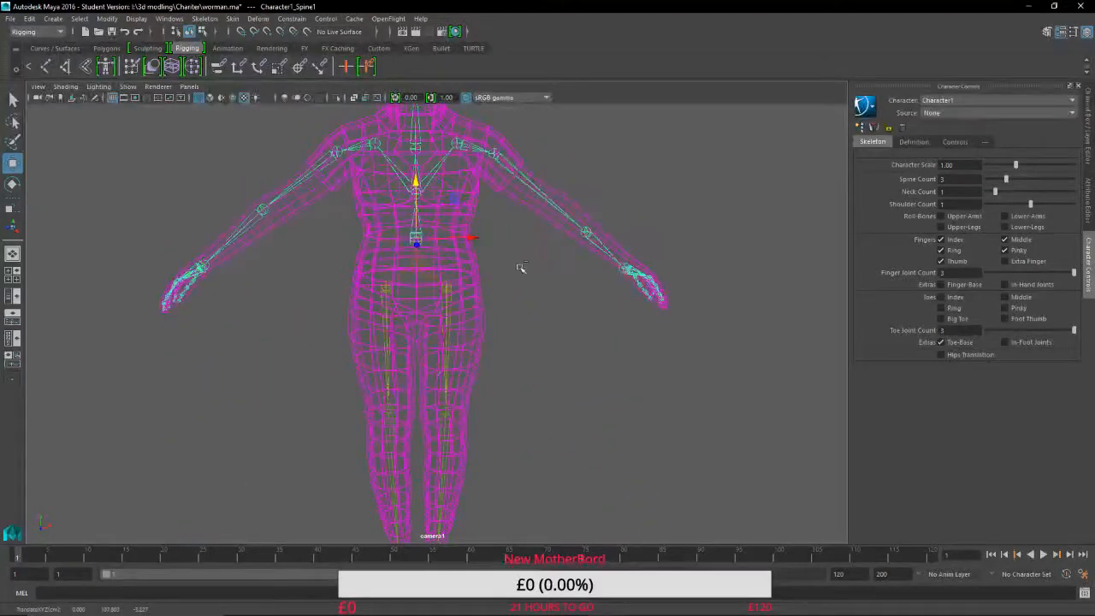
{"action": "key", "text": "ctrl+z"}
Try pulling the left forearm joint down to test the arm's deformation, and undo the move.
{"action": "left_click", "coordinate": [587, 192]}
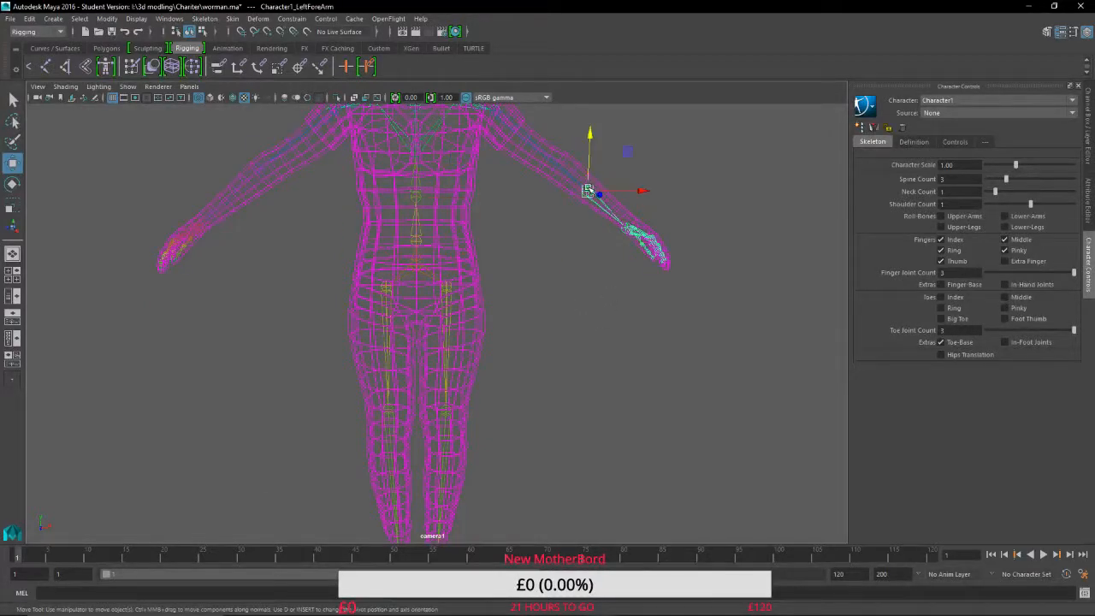
{"action": "left_click_drag", "start_coordinate": [591, 150], "coordinate": [531, 328]}
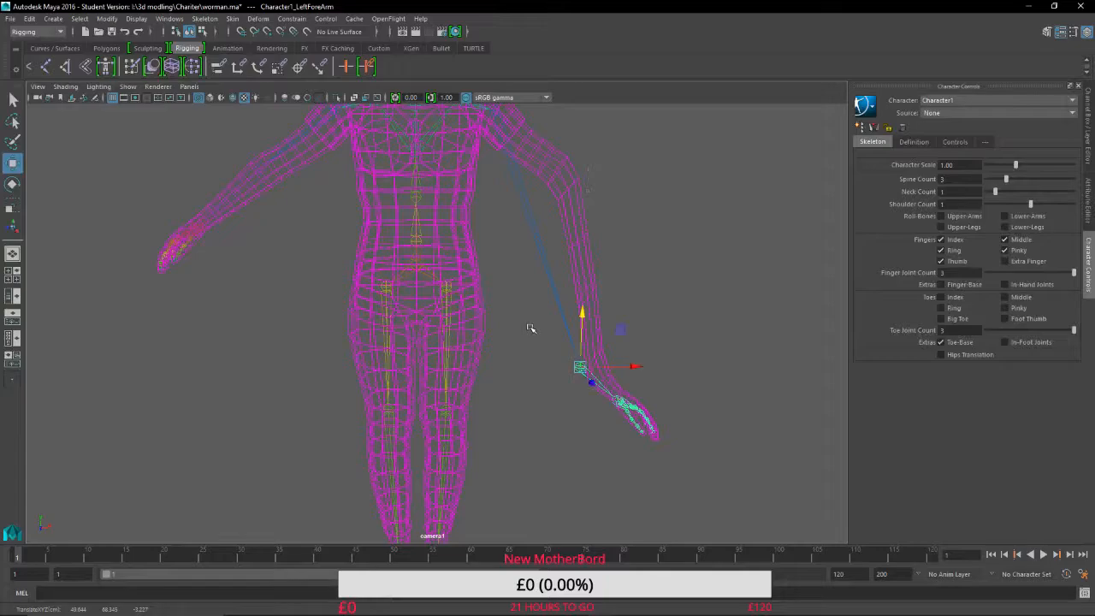
{"action": "key", "text": "ctrl+z"}
{"action": "left_click", "coordinate": [560, 308]}
Set the character's source to Control Rig and test moving the left wrist effector downward.
{"action": "left_click_drag", "start_coordinate": [559, 300], "coordinate": [527, 310], "text": "alt"}
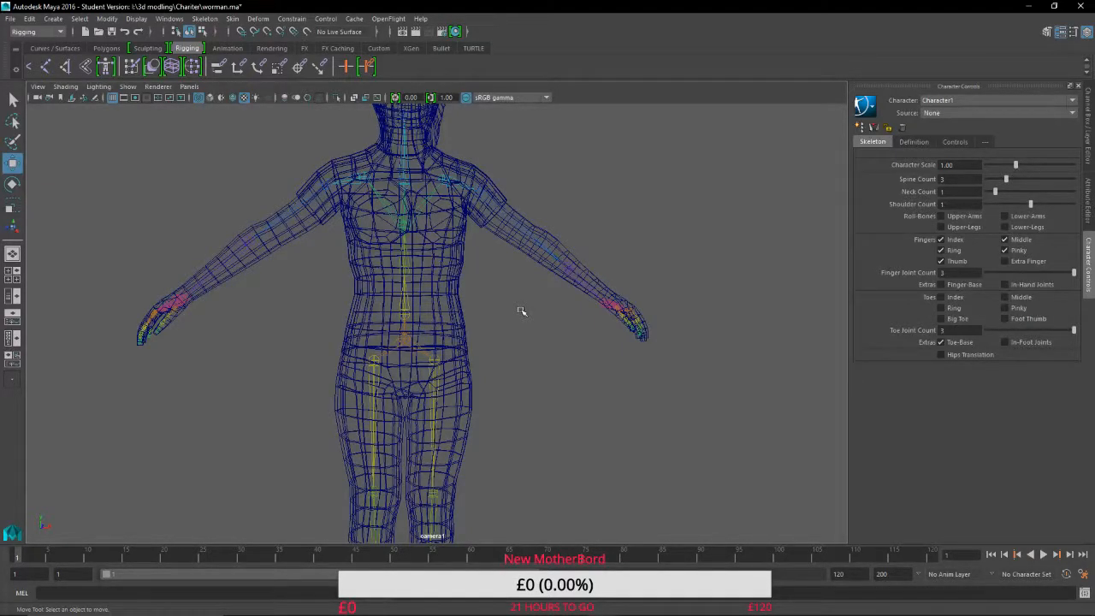
{"action": "left_click", "coordinate": [950, 113]}
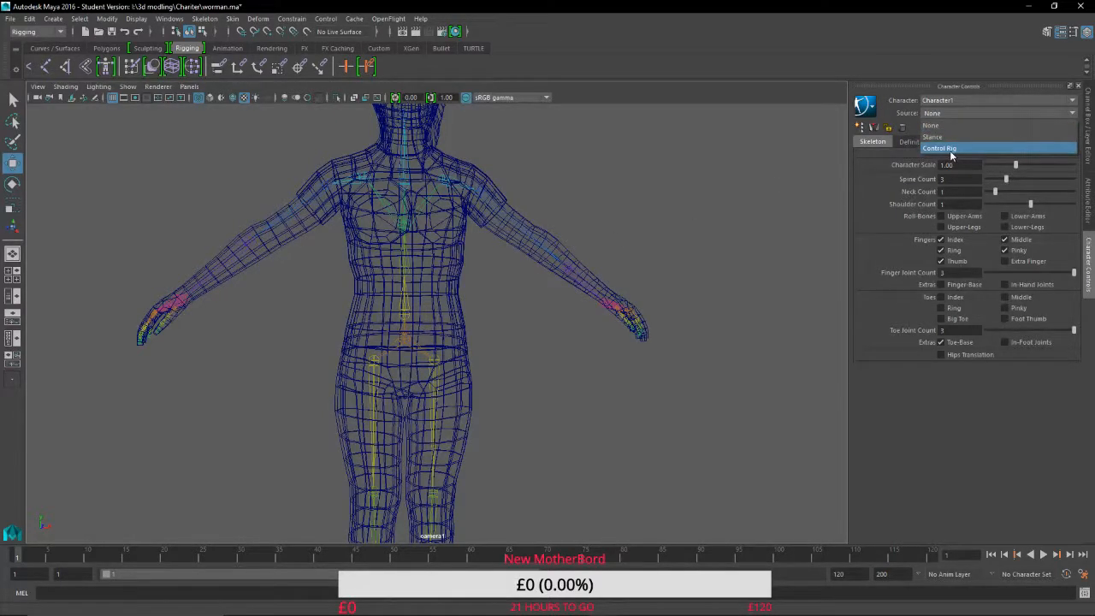
{"action": "left_click", "coordinate": [950, 149]}
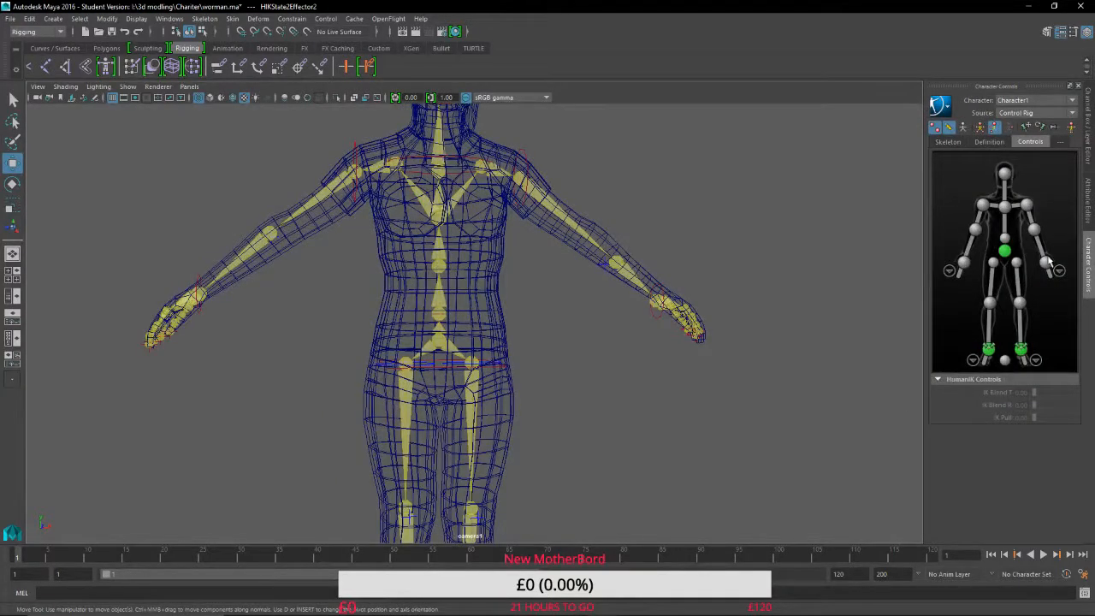
{"action": "left_click", "coordinate": [1047, 264]}
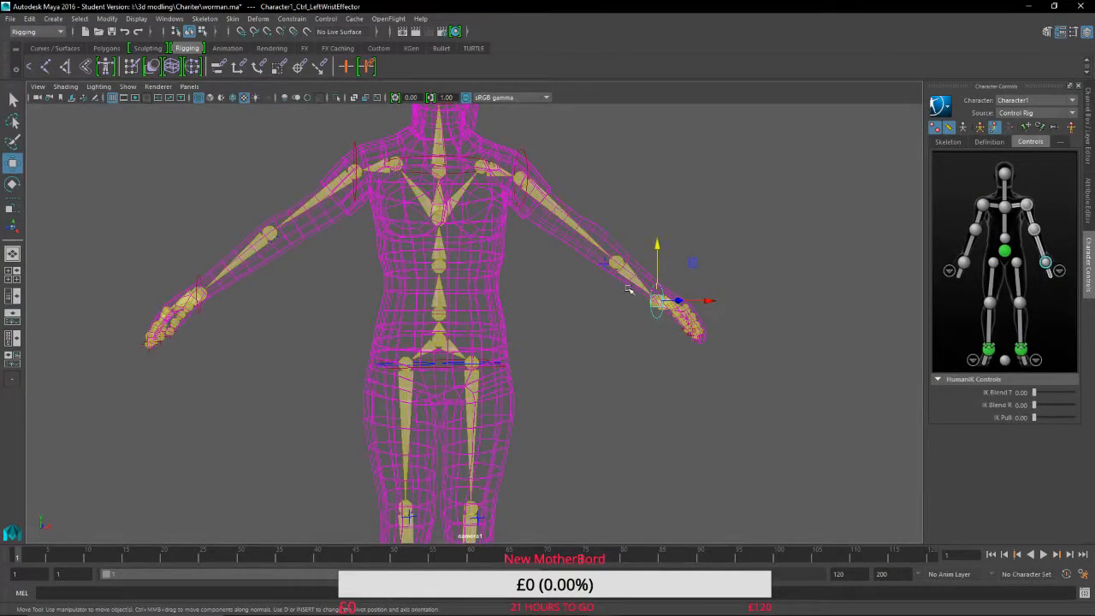
{"action": "left_click_drag", "start_coordinate": [655, 247], "coordinate": [645, 328]}
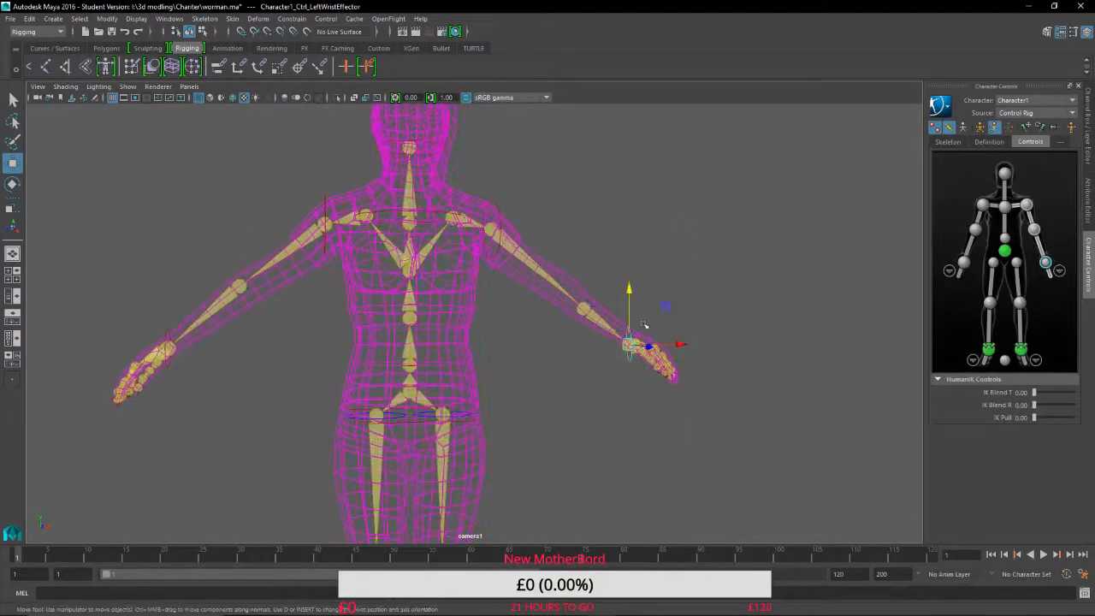
{"action": "left_click_drag", "start_coordinate": [555, 392], "coordinate": [540, 399], "text": "alt"}
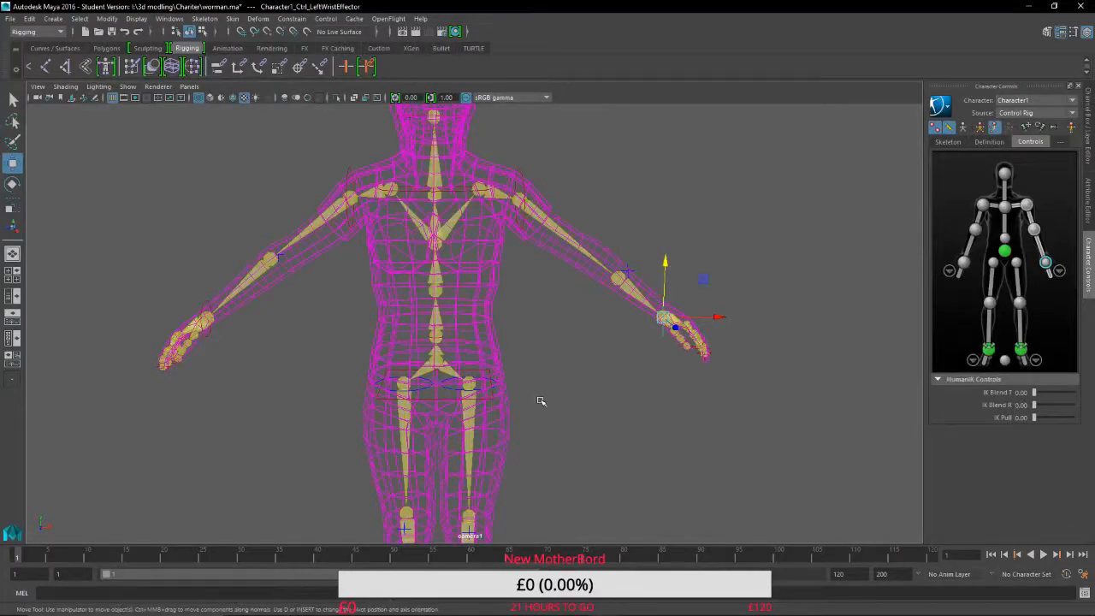
{"action": "left_click_drag", "start_coordinate": [562, 383], "coordinate": [396, 337], "text": "alt"}
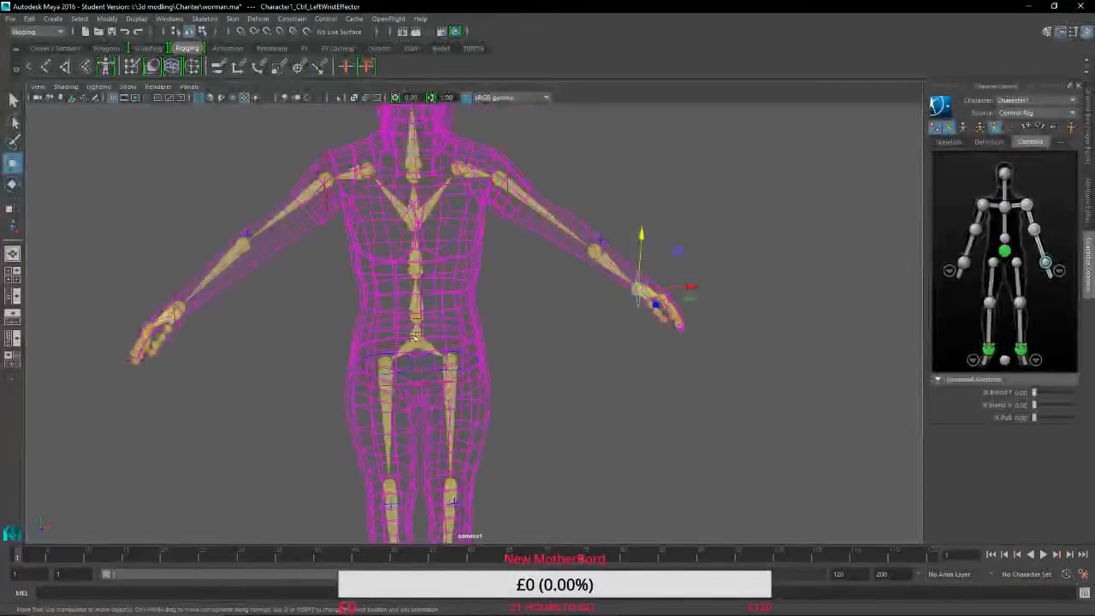
Lower the hips effector so the knees bend into a crouch, and rotate it to lean the upper body forward.
{"action": "left_click", "coordinate": [420, 341]}
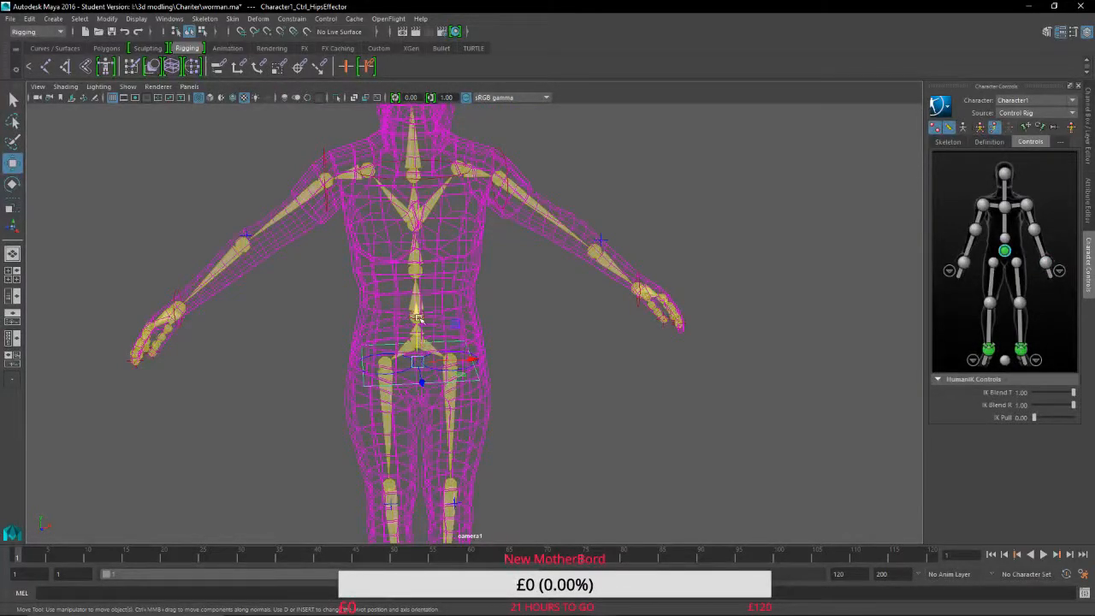
{"action": "left_click_drag", "start_coordinate": [418, 314], "coordinate": [419, 418]}
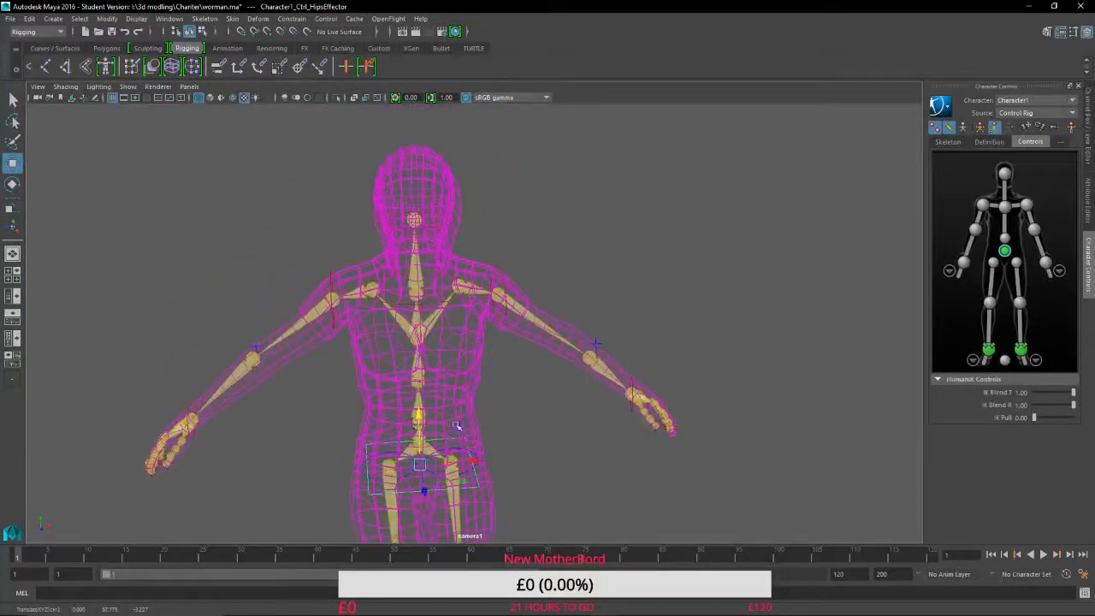
{"action": "middle_click_drag", "start_coordinate": [545, 428], "coordinate": [609, 121], "text": "alt"}
{"action": "left_click_drag", "start_coordinate": [609, 122], "coordinate": [345, 290], "text": "alt"}
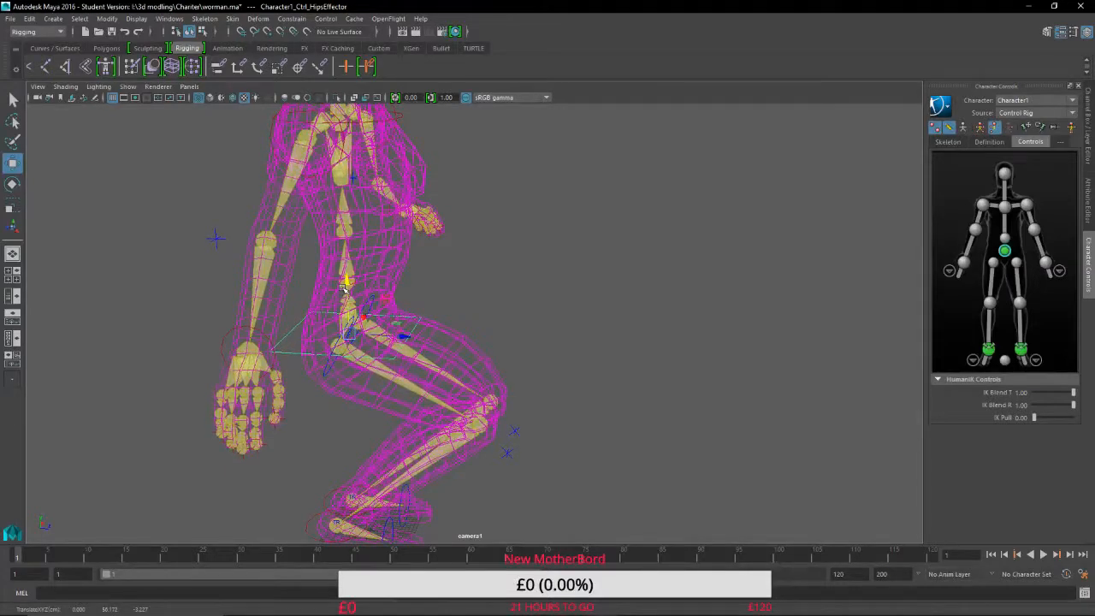
{"action": "left_click", "coordinate": [12, 183]}
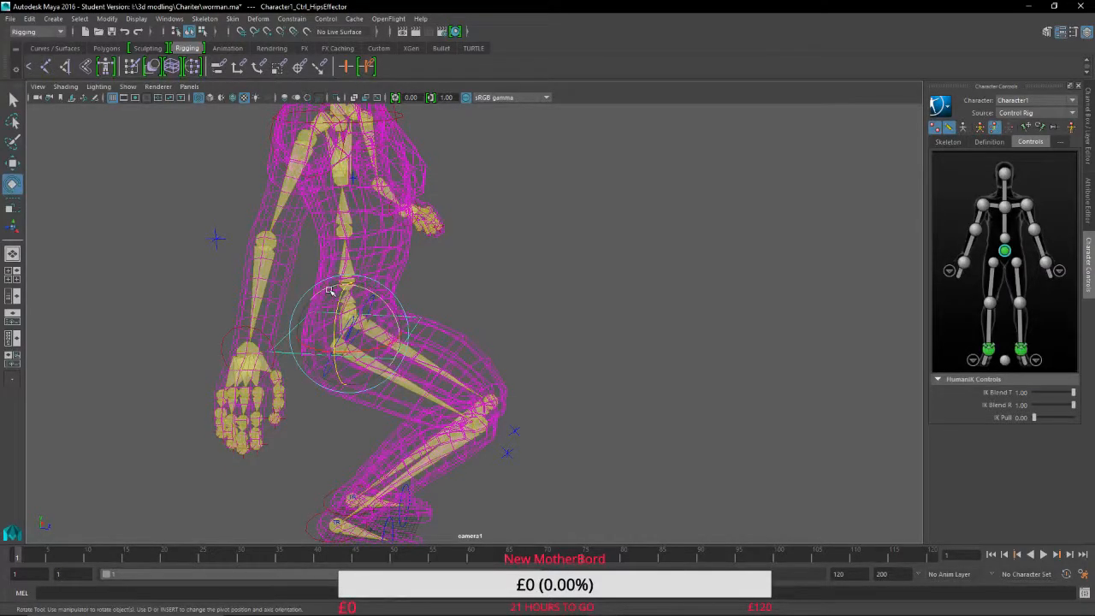
{"action": "left_click_drag", "start_coordinate": [330, 291], "coordinate": [350, 298]}
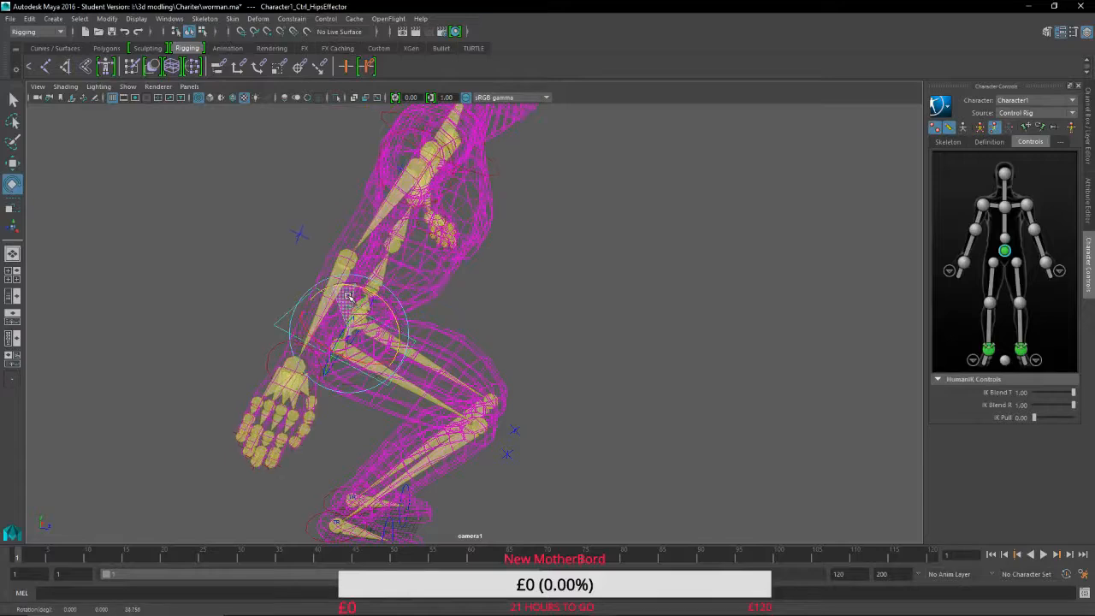
Show the model shaded and examine how the legs, arms, hoodie and zip deform in the crouched pose.
{"action": "left_click", "coordinate": [209, 97]}
{"action": "middle_click_drag", "start_coordinate": [658, 330], "coordinate": [582, 207], "text": "alt"}
{"action": "mouse_move", "coordinate": [565, 288]}
{"action": "left_mouse_down", "text": "alt"}
{"action": "mouse_move", "coordinate": [512, 272]}
{"action": "mouse_move", "coordinate": [496, 225]}
{"action": "left_mouse_up", "text": "alt"}
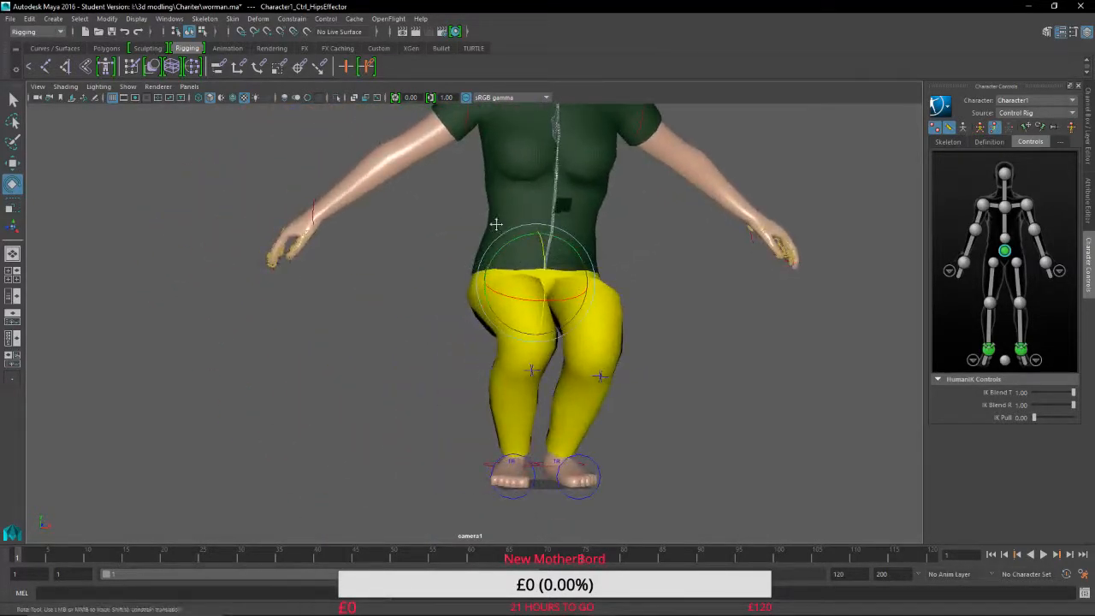
{"action": "middle_click_drag", "start_coordinate": [578, 267], "coordinate": [446, 399], "text": "alt"}
{"action": "left_click_drag", "start_coordinate": [534, 387], "coordinate": [501, 359], "text": "alt"}
{"action": "left_click_drag", "start_coordinate": [400, 352], "coordinate": [510, 365], "text": "alt"}
{"action": "scroll", "coordinate": [511, 366], "scroll_direction": "up", "scroll_amount": 5}
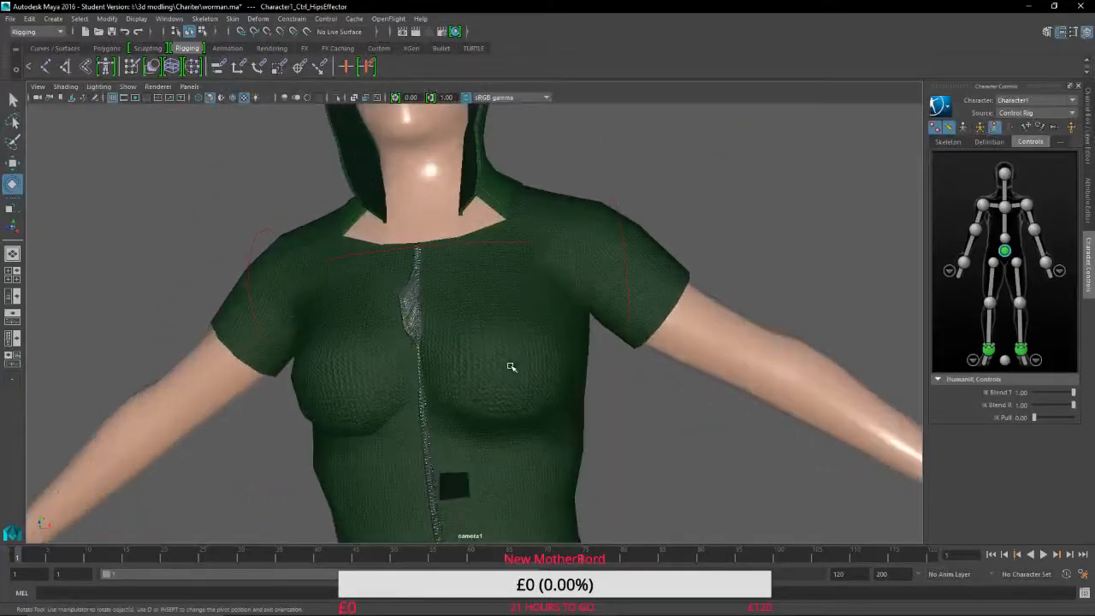
{"action": "scroll", "coordinate": [499, 465], "scroll_direction": "up", "scroll_amount": 1}
{"action": "middle_click_drag", "start_coordinate": [509, 354], "coordinate": [518, 177], "text": "alt"}
{"action": "scroll", "coordinate": [486, 359], "scroll_direction": "up", "scroll_amount": 6}
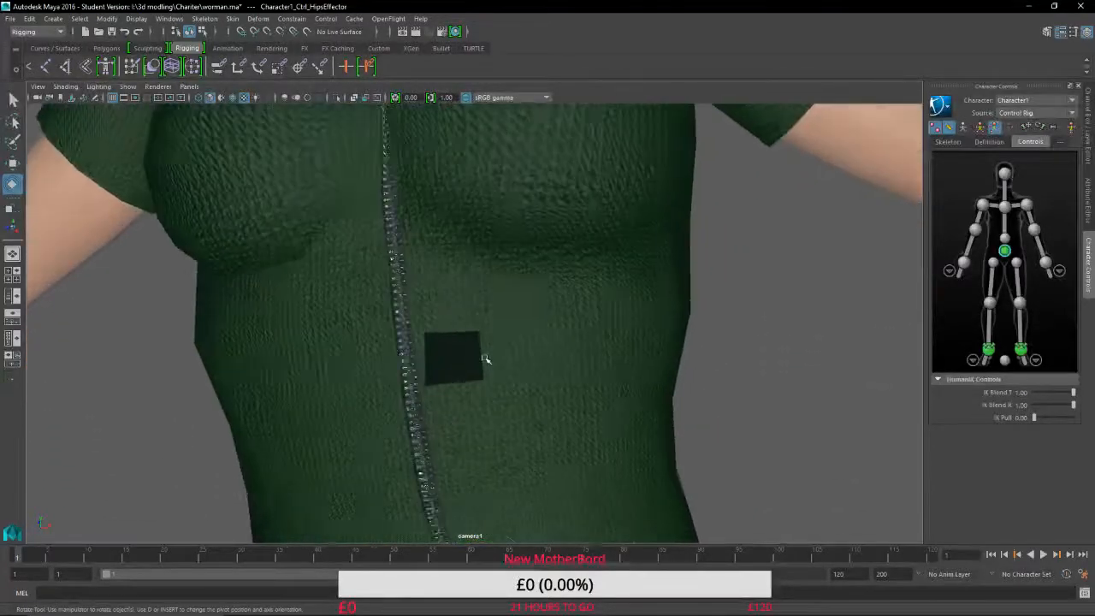
{"action": "scroll", "coordinate": [450, 377], "scroll_direction": "down", "scroll_amount": 4}
{"action": "scroll", "coordinate": [431, 366], "scroll_direction": "down", "scroll_amount": 5}
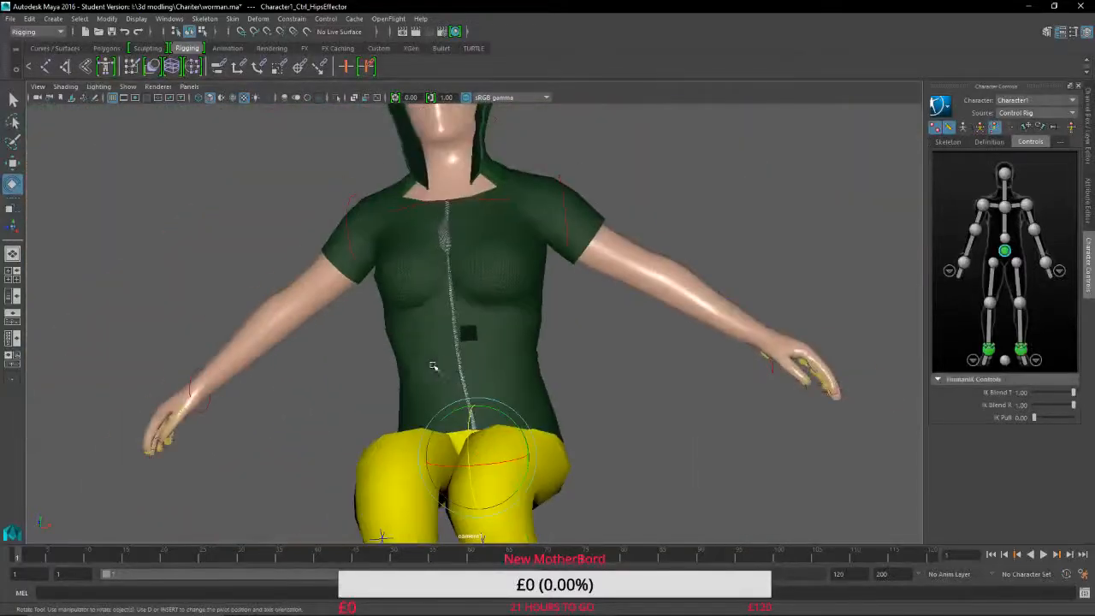
{"action": "scroll", "coordinate": [569, 351], "scroll_direction": "down", "scroll_amount": 6}
Save the scene, continuing past the student version notice.
{"action": "key", "text": "q"}
{"action": "key", "text": "ctrl+s"}
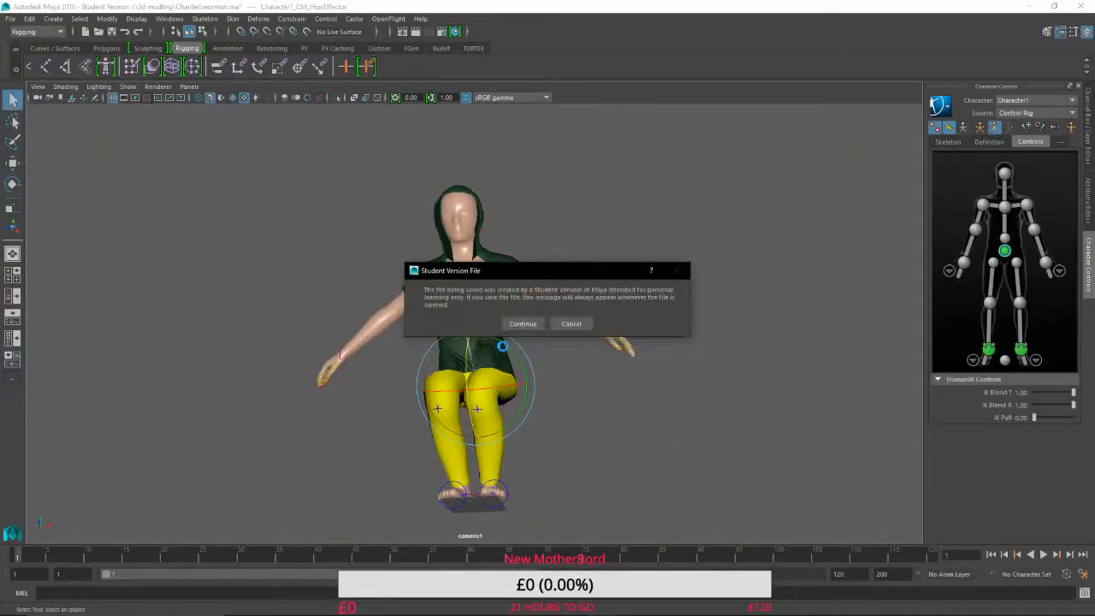
{"action": "left_click", "coordinate": [523, 323]}
Set the character's source to None so the skeleton is no longer driven by the control rig.
{"action": "key", "text": "e"}
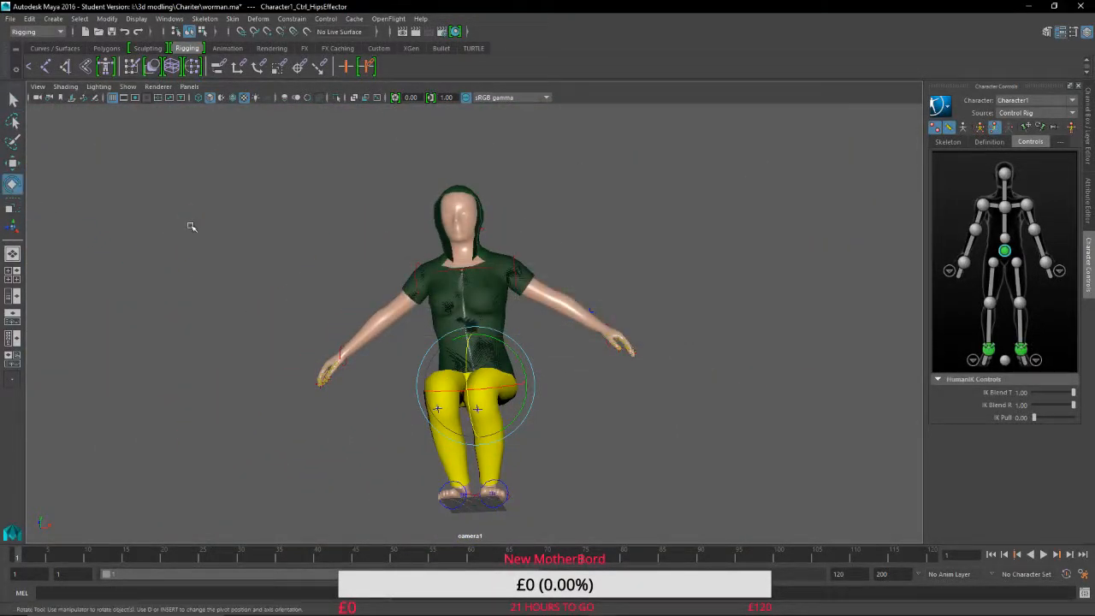
{"action": "left_click", "coordinate": [1059, 113]}
{"action": "left_click", "coordinate": [1022, 125]}
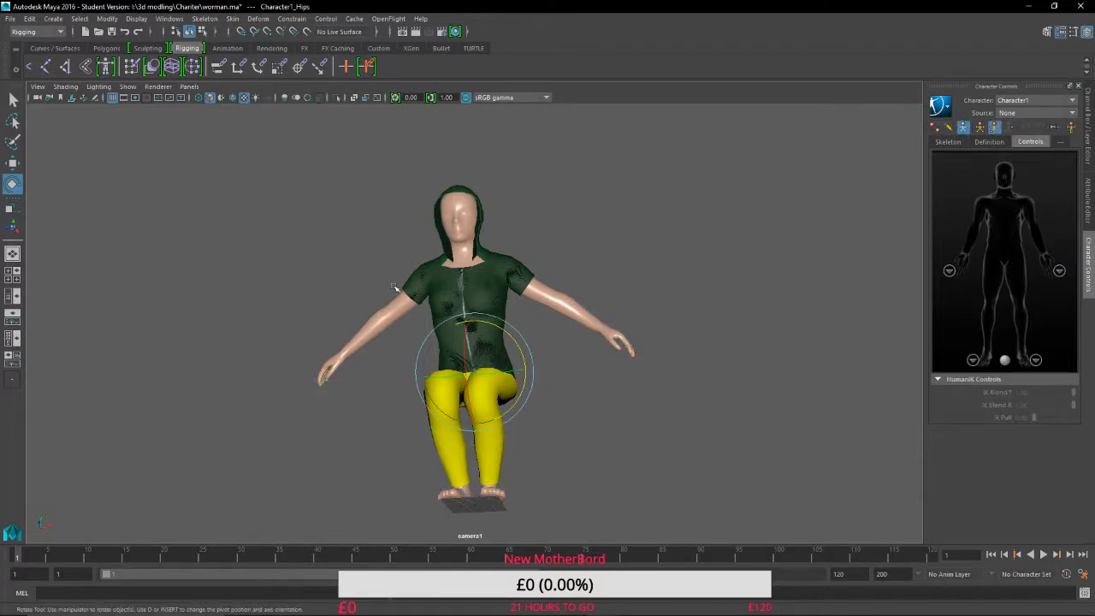
Try scaling the hips joint down uniformly to test the mesh, and undo the scaling.
{"action": "left_click", "coordinate": [12, 206]}
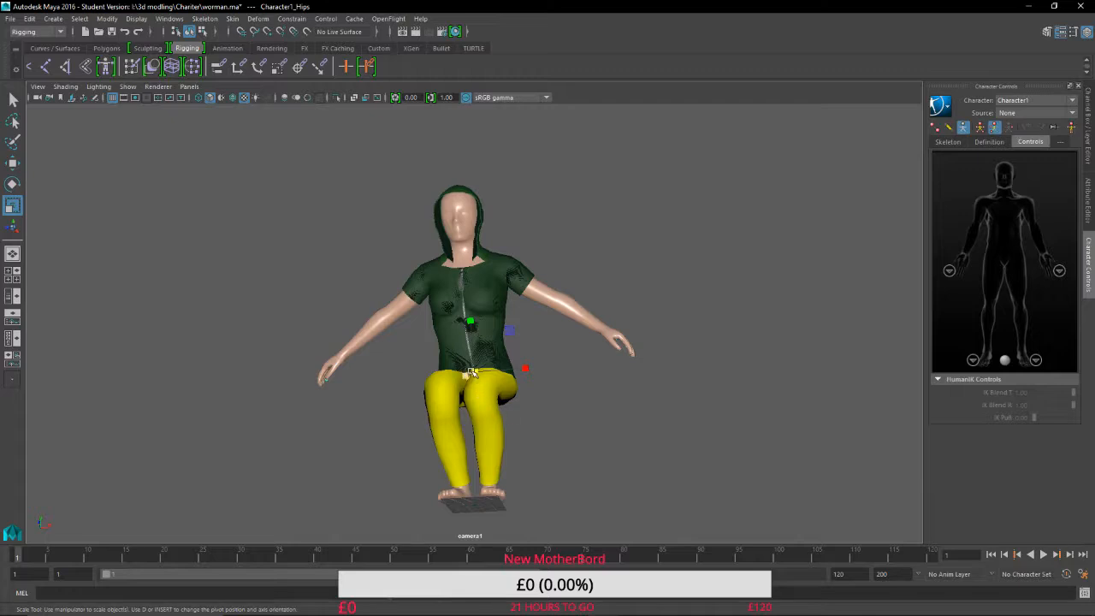
{"action": "left_click_drag", "start_coordinate": [475, 373], "coordinate": [2, 575]}
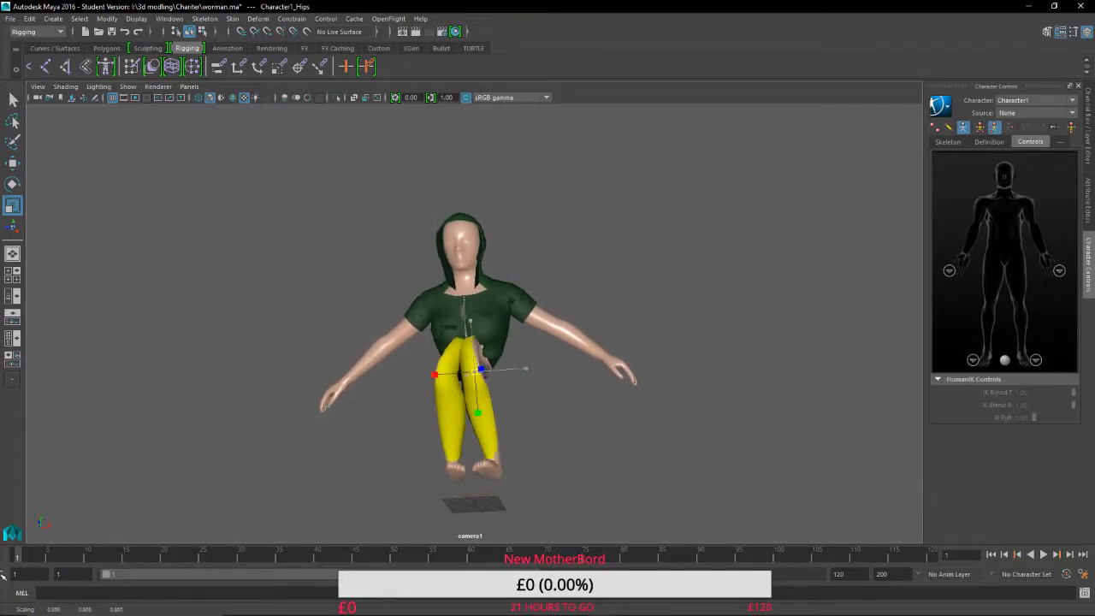
{"action": "key", "text": "ctrl+z"}
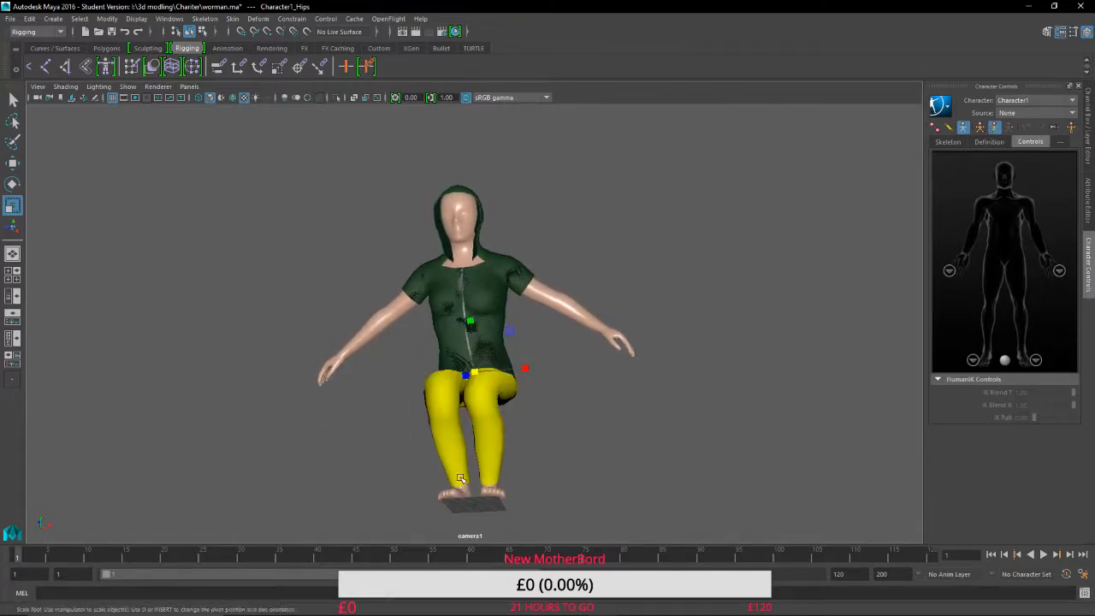
Try setting the hips joint's Scale X, Y and Z to -50 and view the distorted mesh from a distance.
{"action": "left_click", "coordinate": [1090, 111]}
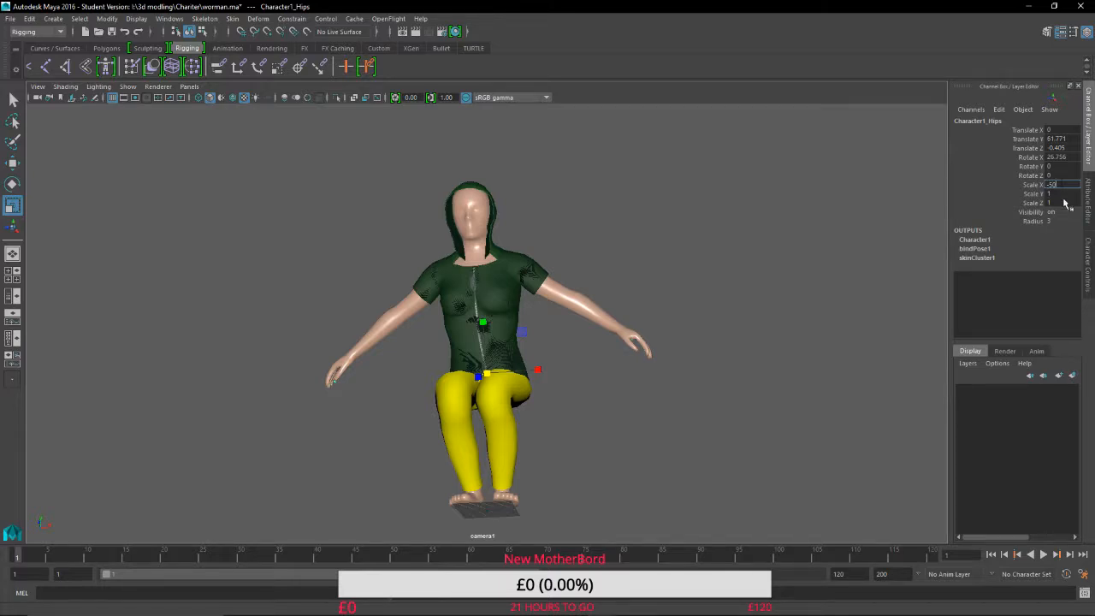
{"action": "key", "text": "Tab"}
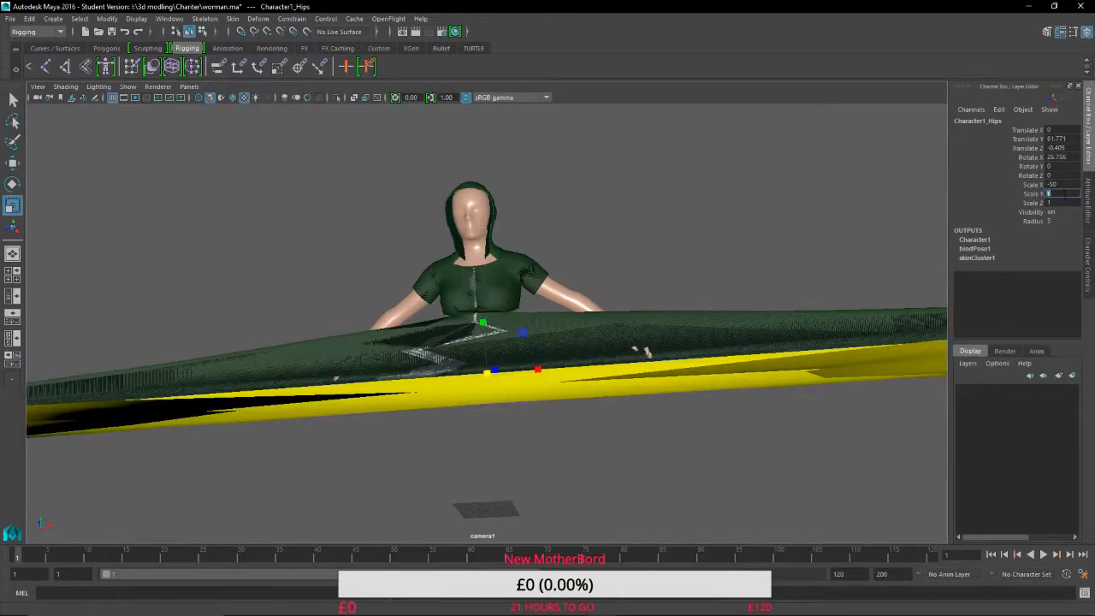
{"action": "key", "text": "Return"}
{"action": "left_click", "coordinate": [1066, 203]}
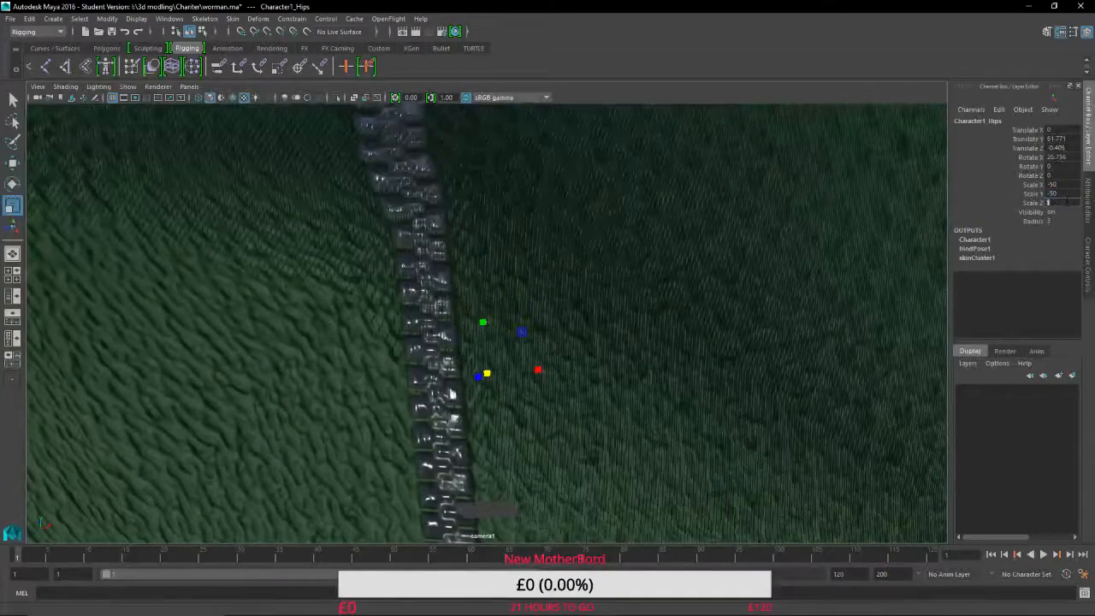
{"action": "type", "text": "-50"}
{"action": "key", "text": "Return"}
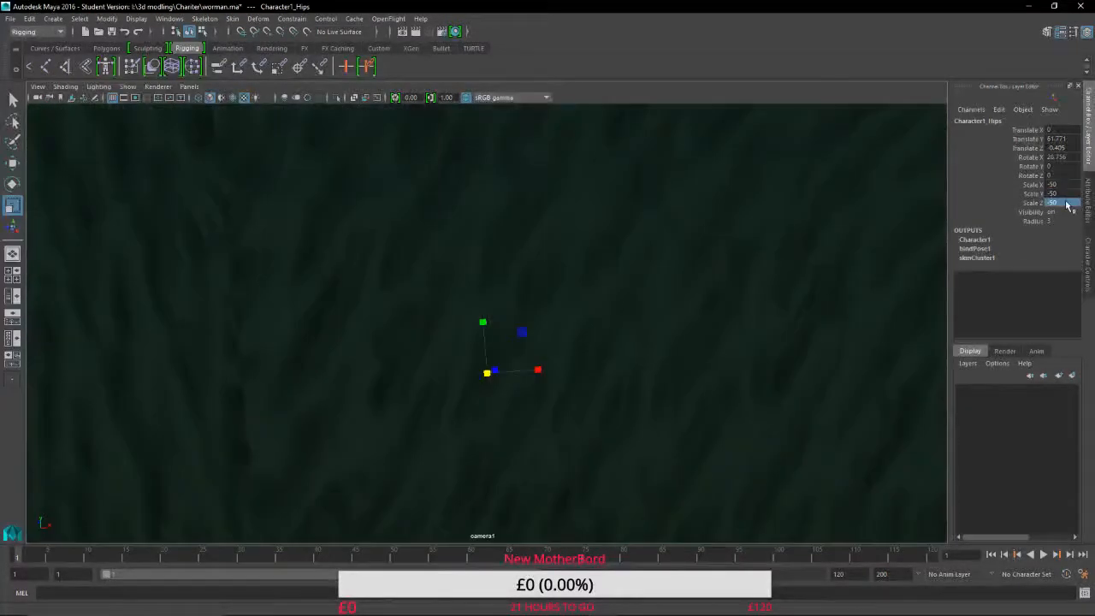
{"action": "scroll", "coordinate": [614, 285], "scroll_direction": "down", "scroll_amount": 10}
{"action": "scroll", "coordinate": [606, 291], "scroll_direction": "up", "scroll_amount": 4}
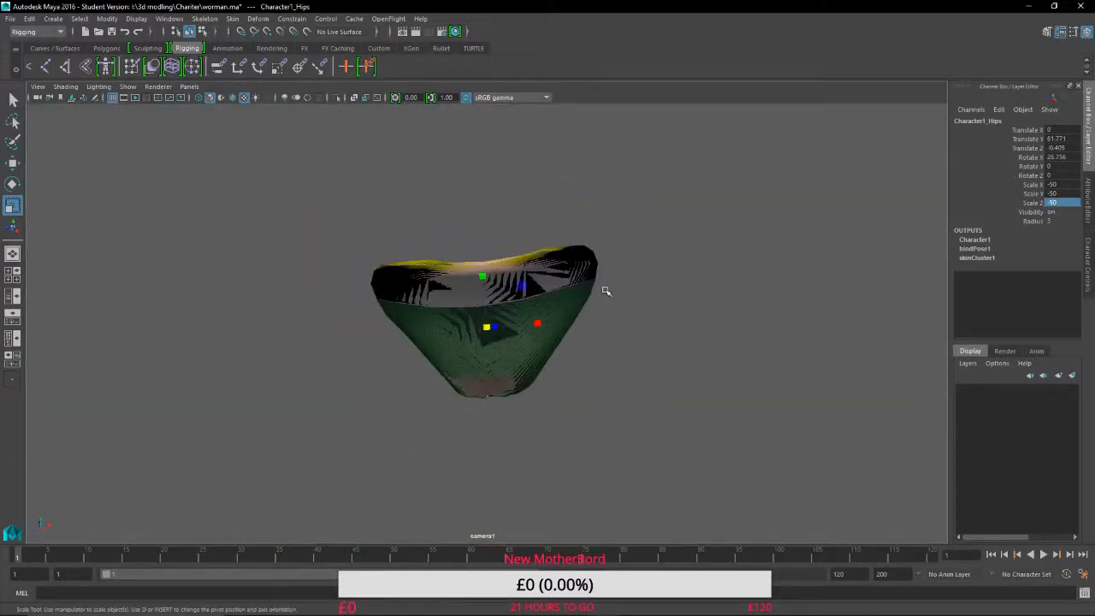
{"action": "left_click_drag", "start_coordinate": [604, 291], "coordinate": [671, 264], "text": "alt"}
Set the hips joint's Scale Z to 1 and undo the remaining -50 scale changes.
{"action": "type", "text": "1"}
{"action": "key", "text": "Return"}
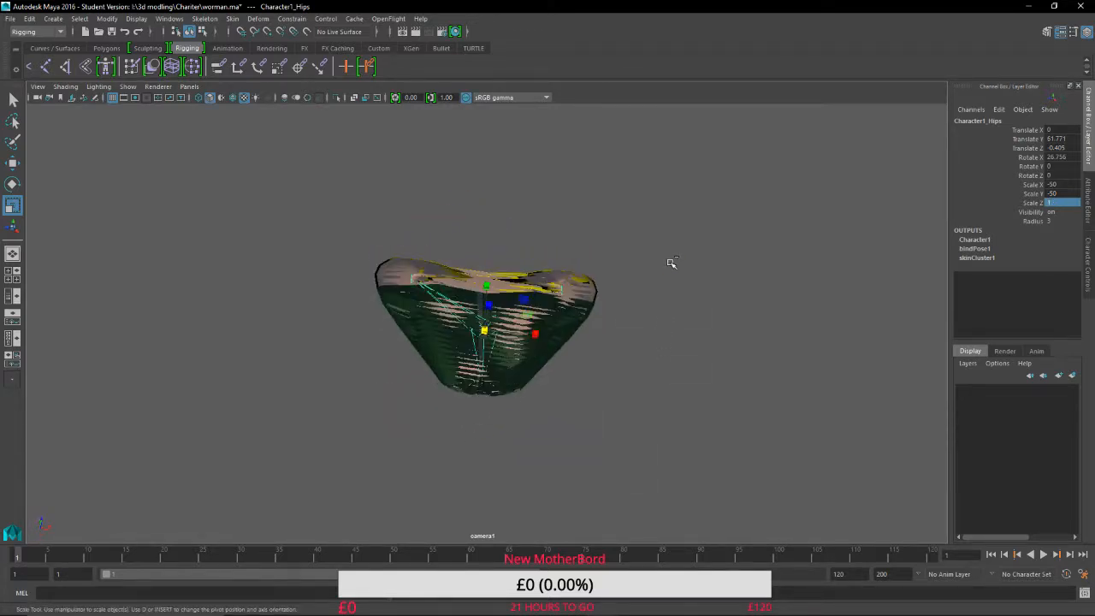
{"action": "key", "text": "ctrl+z"}
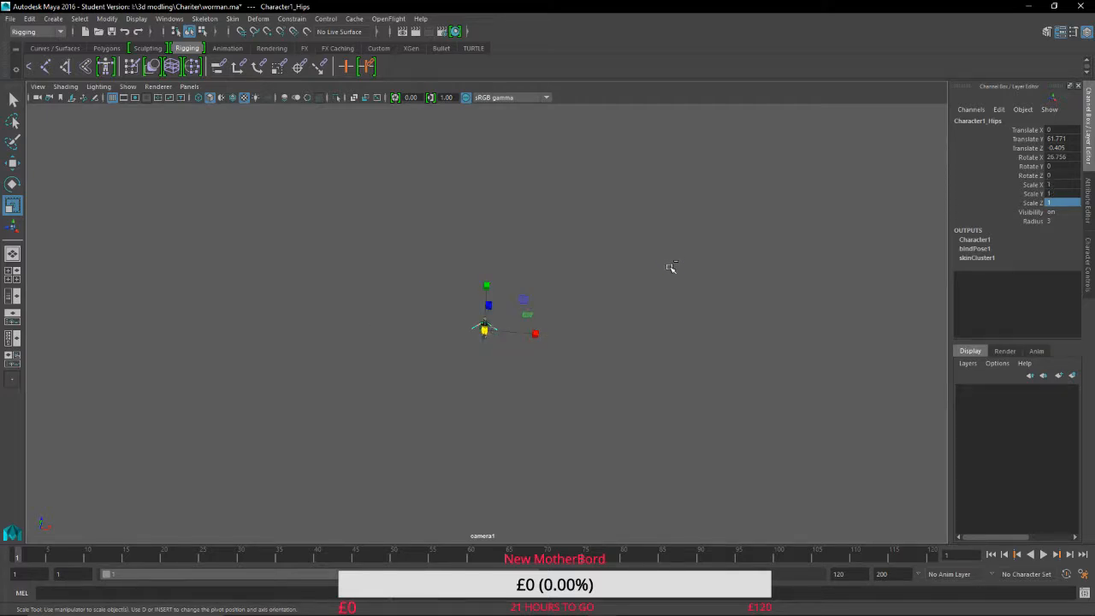
Set the hips joint's Scale Z, Scale Y and Scale X to 0.
{"action": "scroll", "coordinate": [522, 387], "scroll_direction": "up", "scroll_amount": 10}
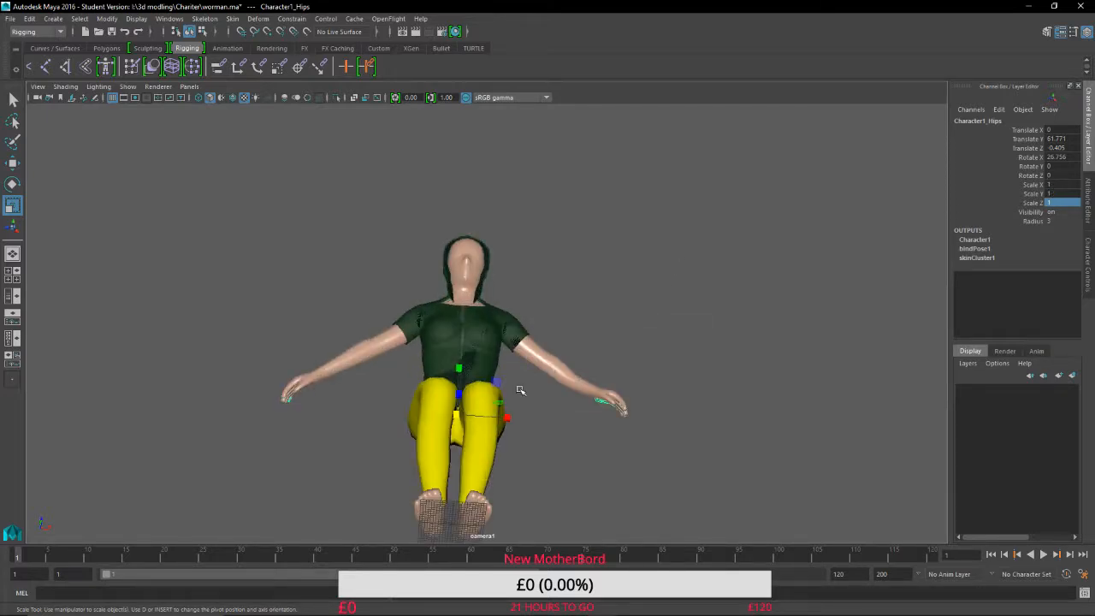
{"action": "scroll", "coordinate": [555, 315], "scroll_direction": "up", "scroll_amount": 10}
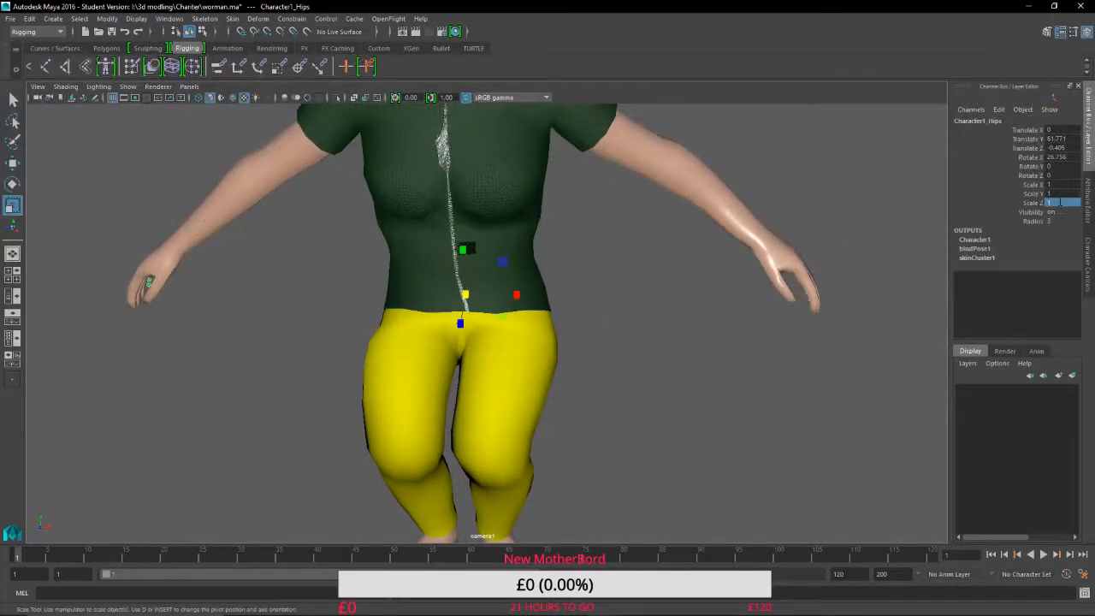
{"action": "type", "text": "0"}
{"action": "key", "text": "Return"}
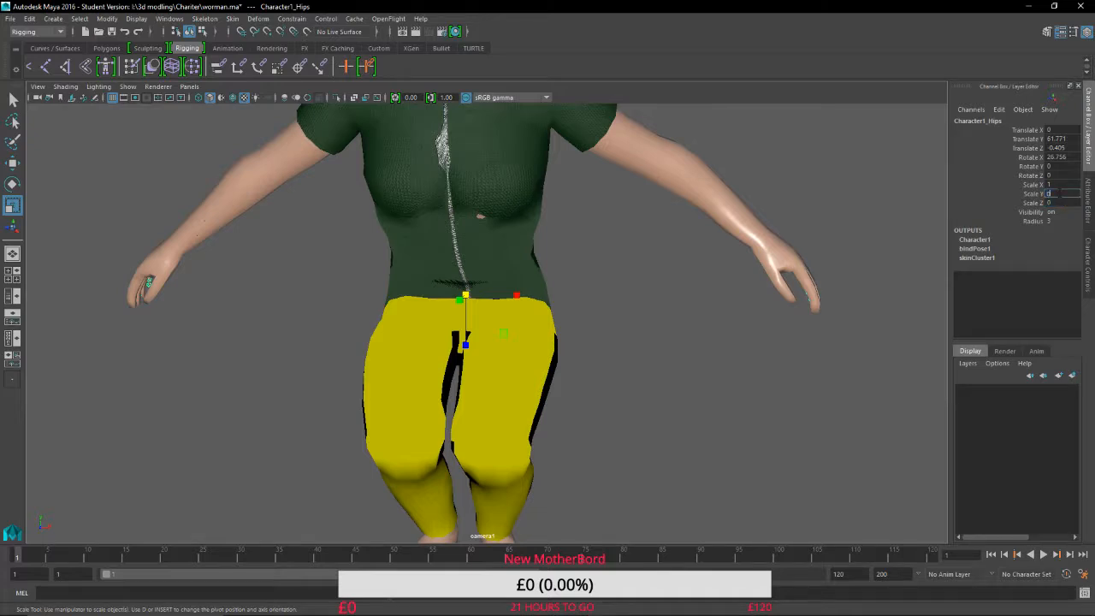
{"action": "type", "text": "0"}
{"action": "key", "text": "Return"}
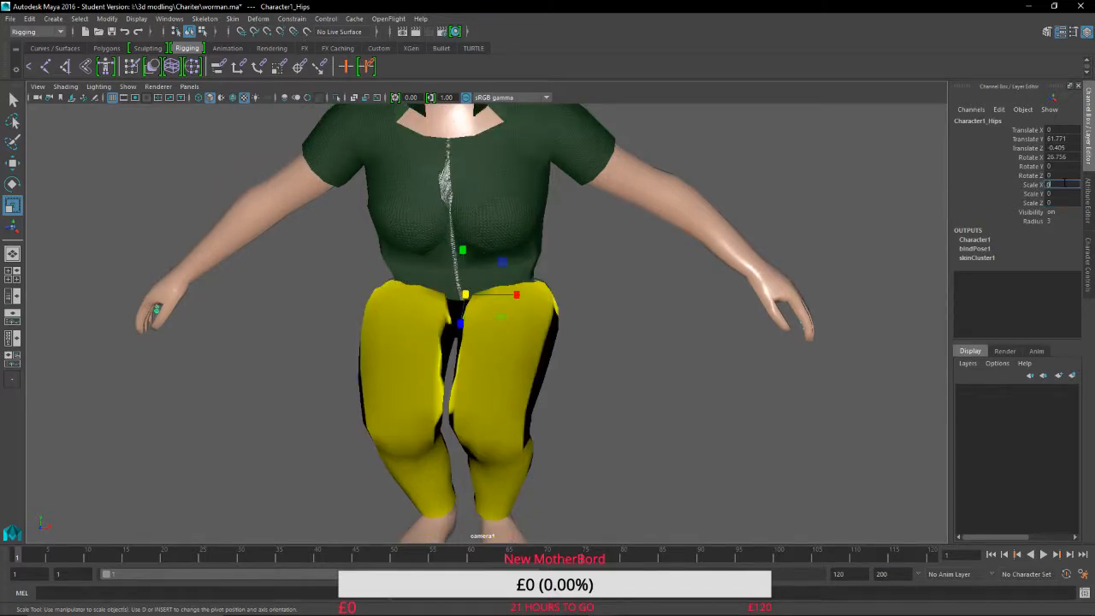
Try setting the hips joint's Scale X to 0, undo the zero scaling and deselect the joint.
{"action": "left_click", "coordinate": [1064, 183]}
{"action": "type", "text": "0"}
{"action": "key", "text": "Return"}
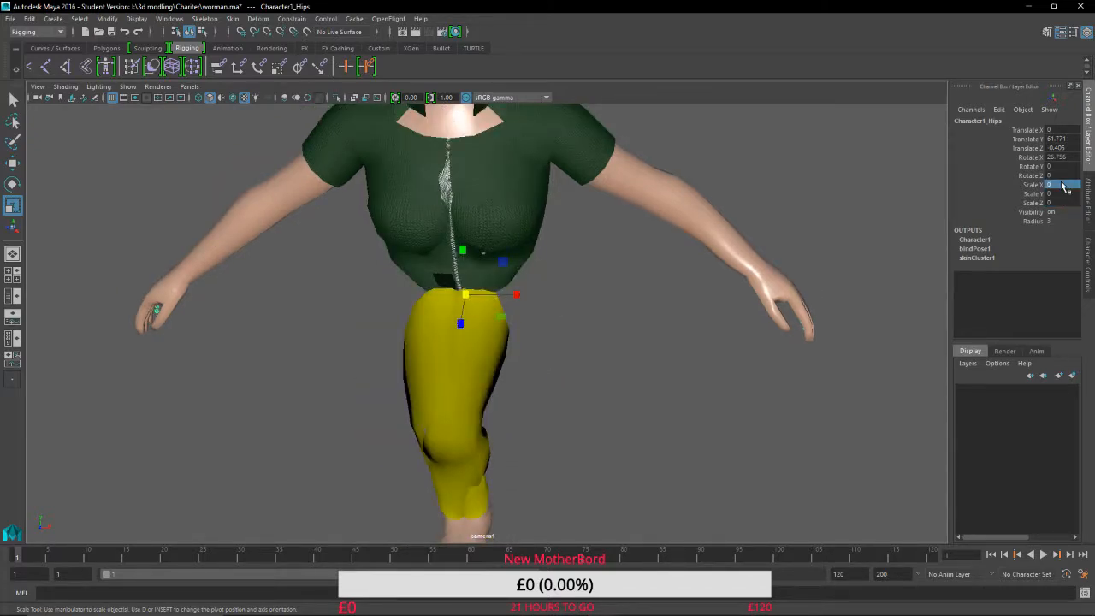
{"action": "key", "text": "ctrl+z"}
{"action": "key", "text": "ctrl+z"}
{"action": "key", "text": "ctrl+z"}
{"action": "left_click", "coordinate": [775, 301]}
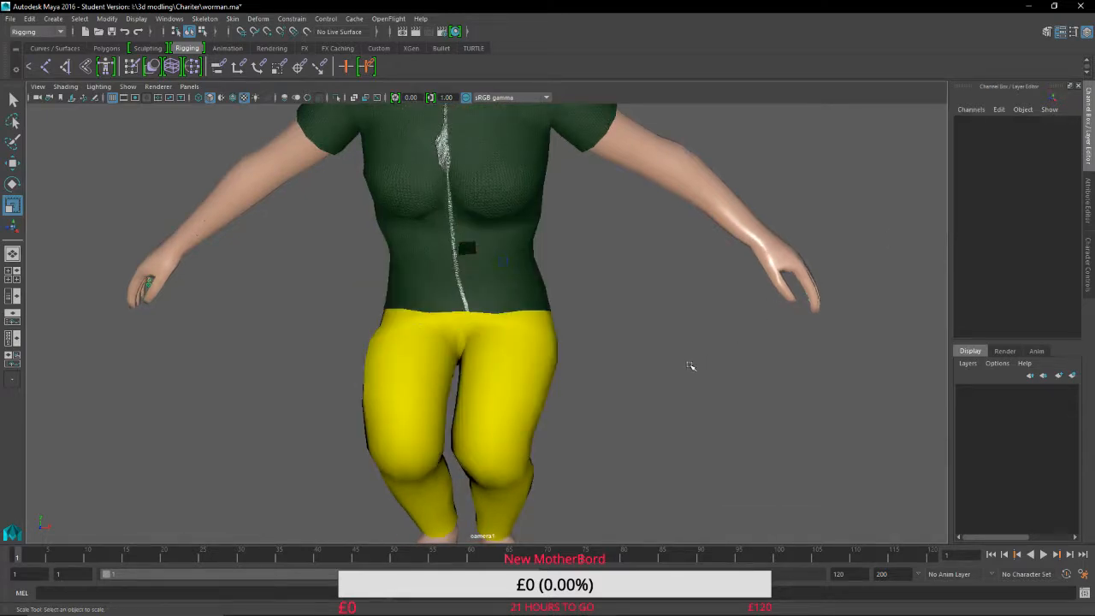
Set the character's source to Control Rig in the character controls.
{"action": "left_click_drag", "start_coordinate": [691, 366], "coordinate": [643, 308], "text": "alt"}
{"action": "right_click_drag", "start_coordinate": [643, 308], "coordinate": [663, 438], "text": "alt"}
{"action": "left_click_drag", "start_coordinate": [663, 437], "coordinate": [625, 364], "text": "alt"}
{"action": "left_click_drag", "start_coordinate": [616, 418], "coordinate": [650, 352], "text": "alt"}
{"action": "left_click", "coordinate": [1088, 270]}
{"action": "middle_click_drag", "start_coordinate": [755, 397], "coordinate": [755, 214], "text": "alt"}
{"action": "left_click", "coordinate": [1031, 114]}
{"action": "left_click", "coordinate": [1021, 149]}
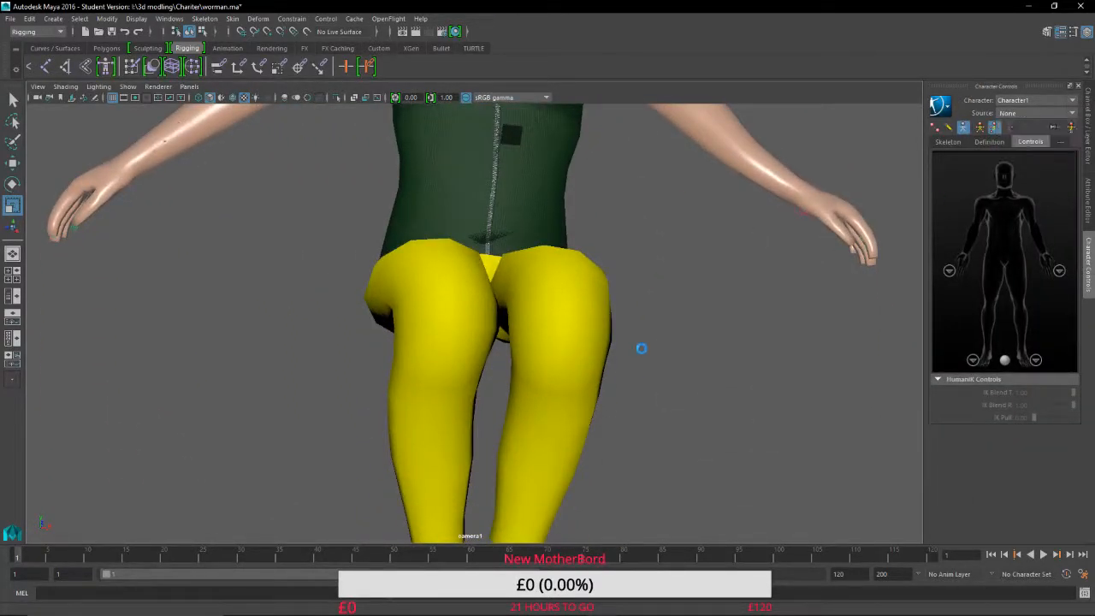
Move the control rig's hips effector vertically and leave it raised with the bent legs partly straightened.
{"action": "left_click", "coordinate": [1005, 253]}
{"action": "scroll", "coordinate": [508, 271], "scroll_direction": "down", "scroll_amount": 2}
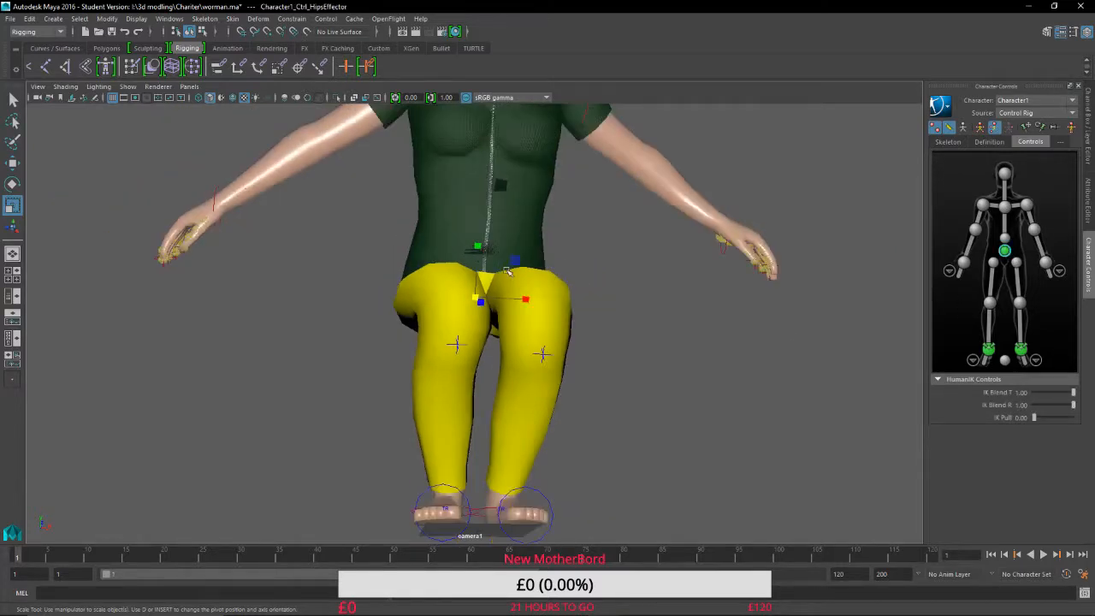
{"action": "left_click", "coordinate": [13, 163]}
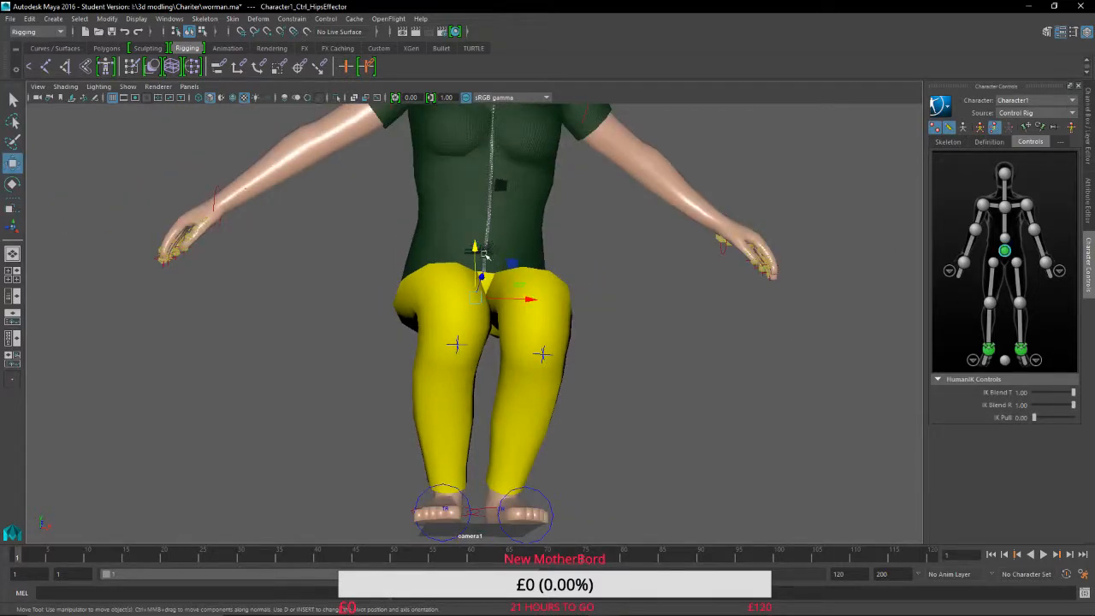
{"action": "left_click_drag", "start_coordinate": [475, 247], "coordinate": [548, 53]}
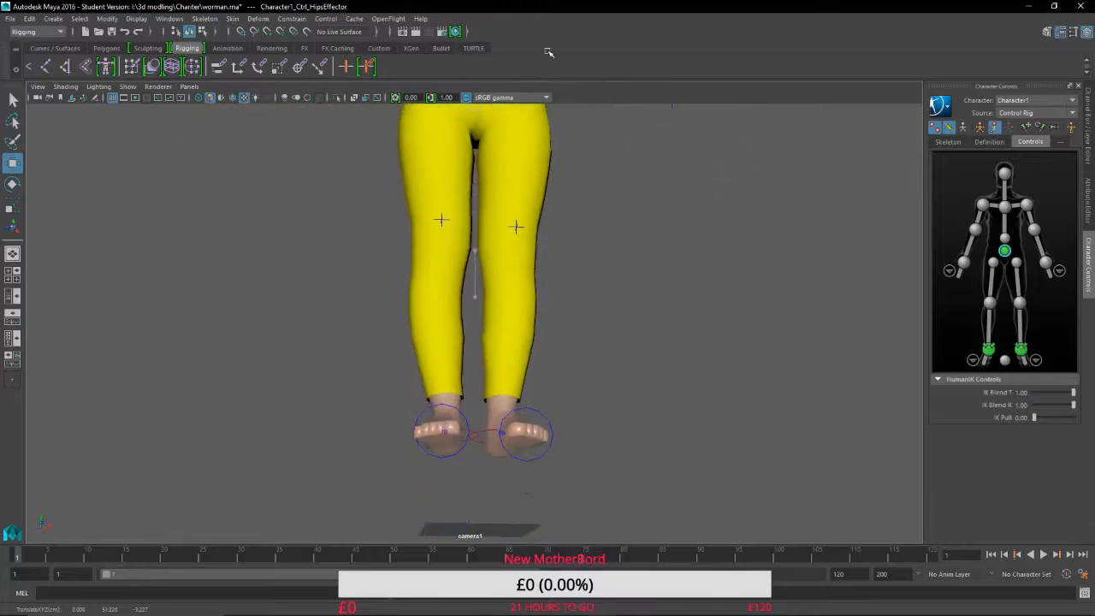
{"action": "left_click_drag", "start_coordinate": [539, 120], "coordinate": [503, 193]}
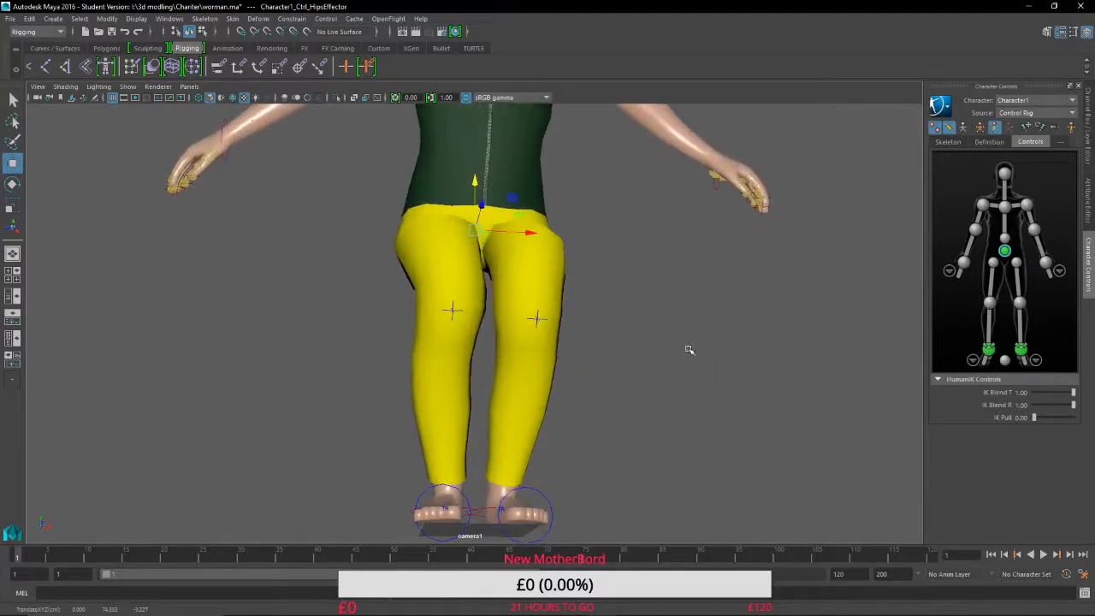
Raise the hips effector further and rotate it backward to bring the leaning torso upright.
{"action": "middle_click_drag", "start_coordinate": [689, 349], "coordinate": [664, 440], "text": "alt"}
{"action": "left_click_drag", "start_coordinate": [633, 371], "coordinate": [574, 350], "text": "alt"}
{"action": "middle_click_drag", "start_coordinate": [574, 350], "coordinate": [619, 501], "text": "alt"}
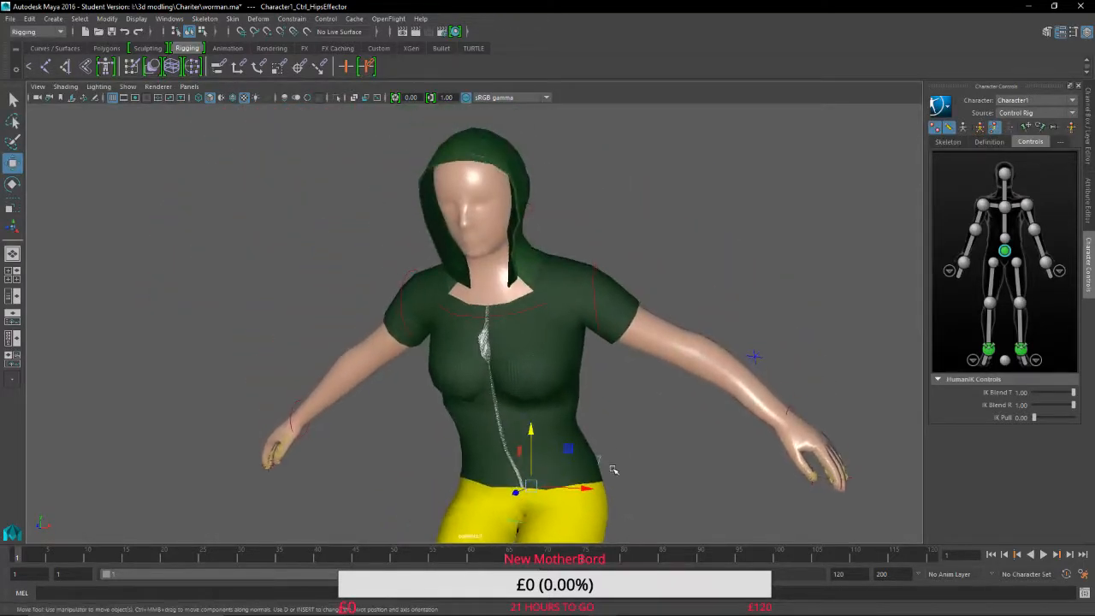
{"action": "left_click_drag", "start_coordinate": [630, 445], "coordinate": [785, 465], "text": "alt"}
{"action": "middle_click_drag", "start_coordinate": [660, 450], "coordinate": [556, 314], "text": "alt"}
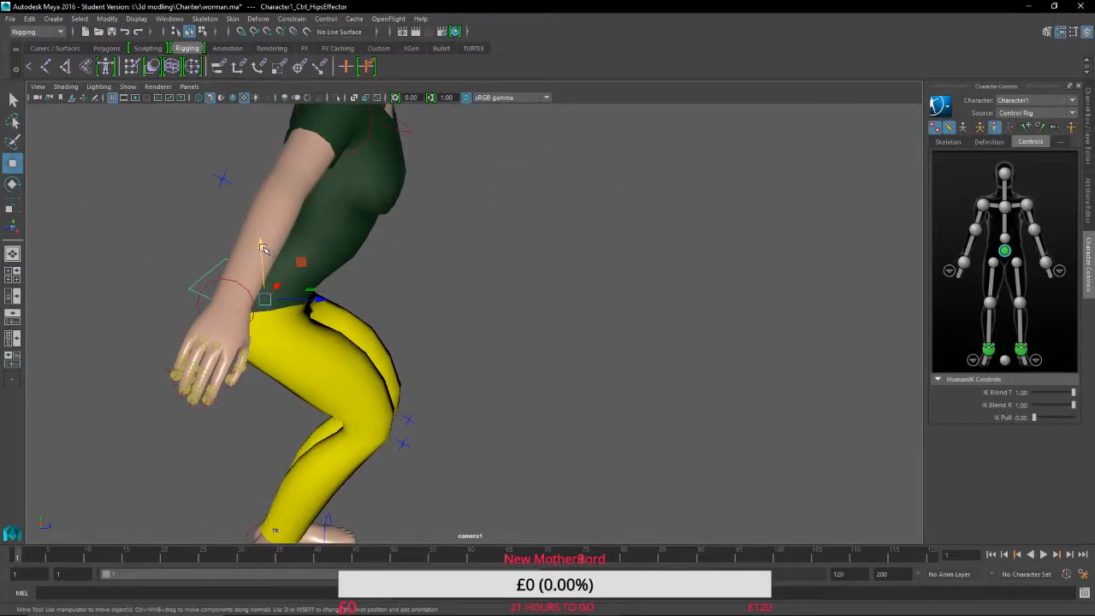
{"action": "left_click_drag", "start_coordinate": [264, 248], "coordinate": [265, 206]}
{"action": "left_click", "coordinate": [13, 183]}
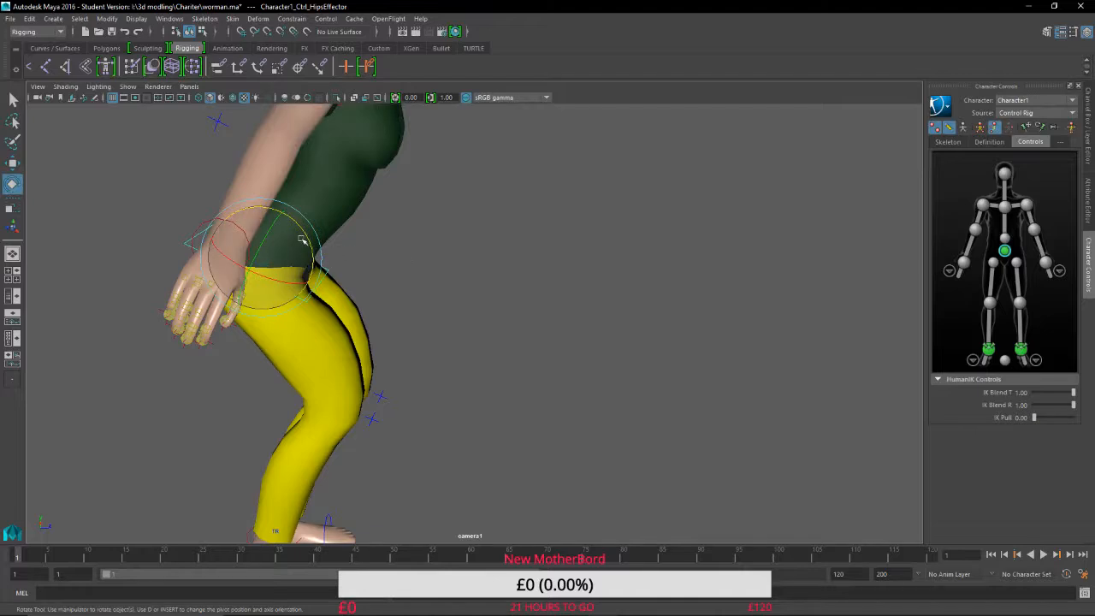
{"action": "mouse_move", "coordinate": [303, 239]}
{"action": "left_mouse_down"}
{"action": "mouse_move", "coordinate": [294, 210]}
{"action": "mouse_move", "coordinate": [295, 223]}
{"action": "left_mouse_up"}
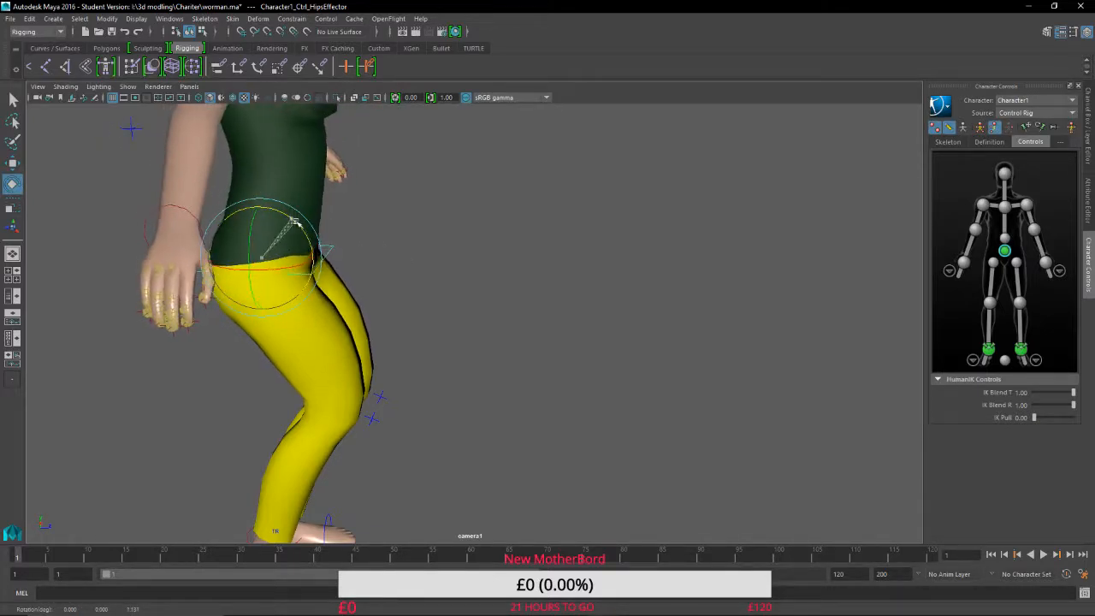
Move the hips effector up until the legs are nearly straight, and deselect it.
{"action": "left_click", "coordinate": [13, 165]}
{"action": "left_click_drag", "start_coordinate": [257, 205], "coordinate": [286, 166]}
{"action": "left_click", "coordinate": [448, 268]}
{"action": "left_click_drag", "start_coordinate": [448, 269], "coordinate": [593, 371], "text": "alt"}
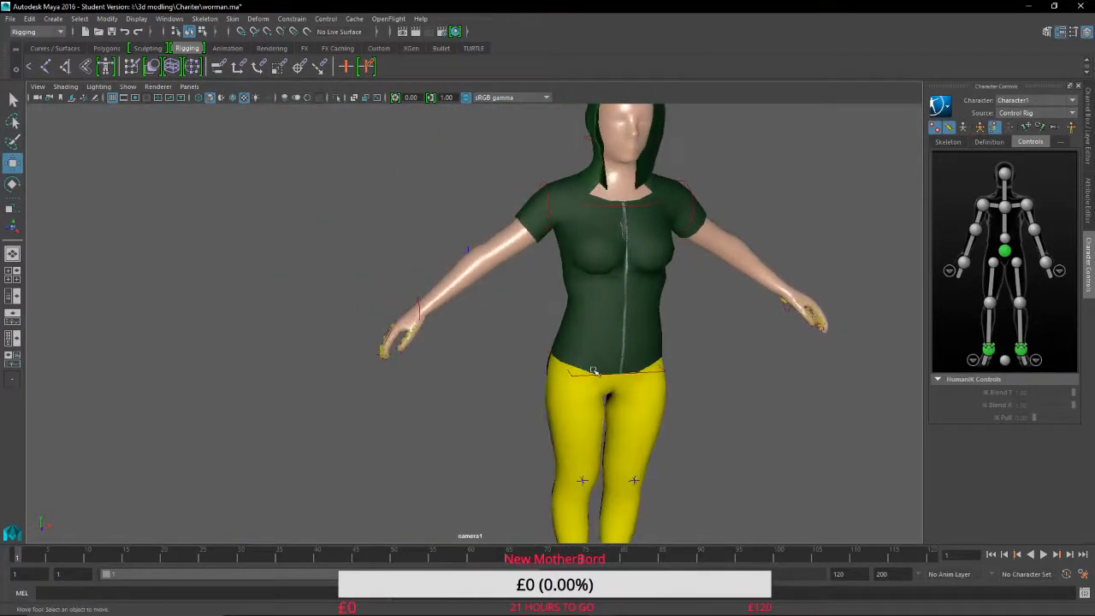
Rotate the right shoulder effector to swing the right arm down closer to the body.
{"action": "left_click", "coordinate": [983, 206]}
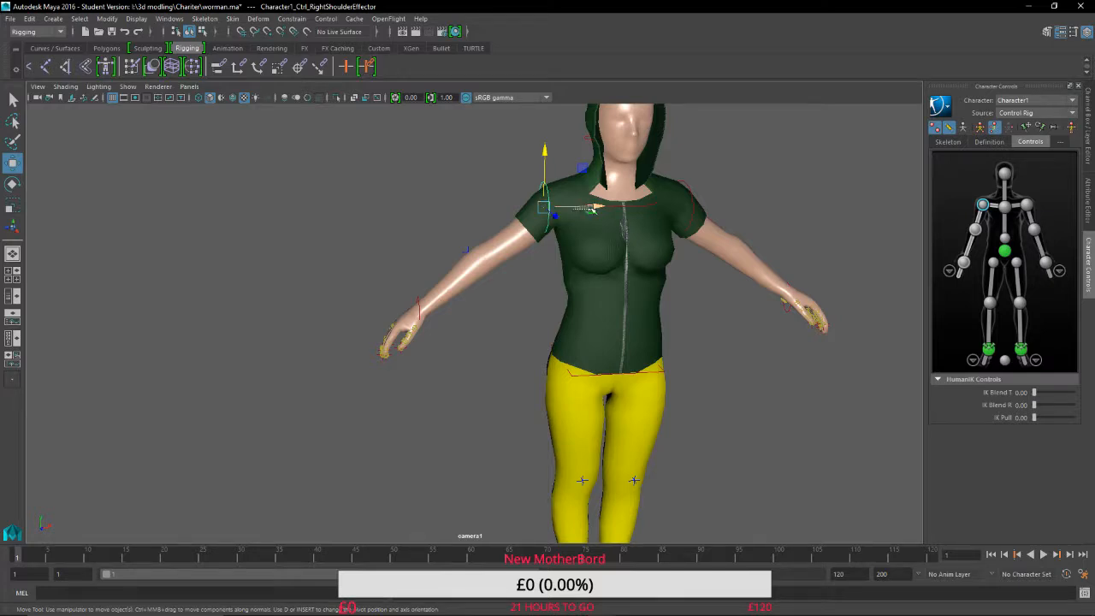
{"action": "left_click", "coordinate": [555, 208]}
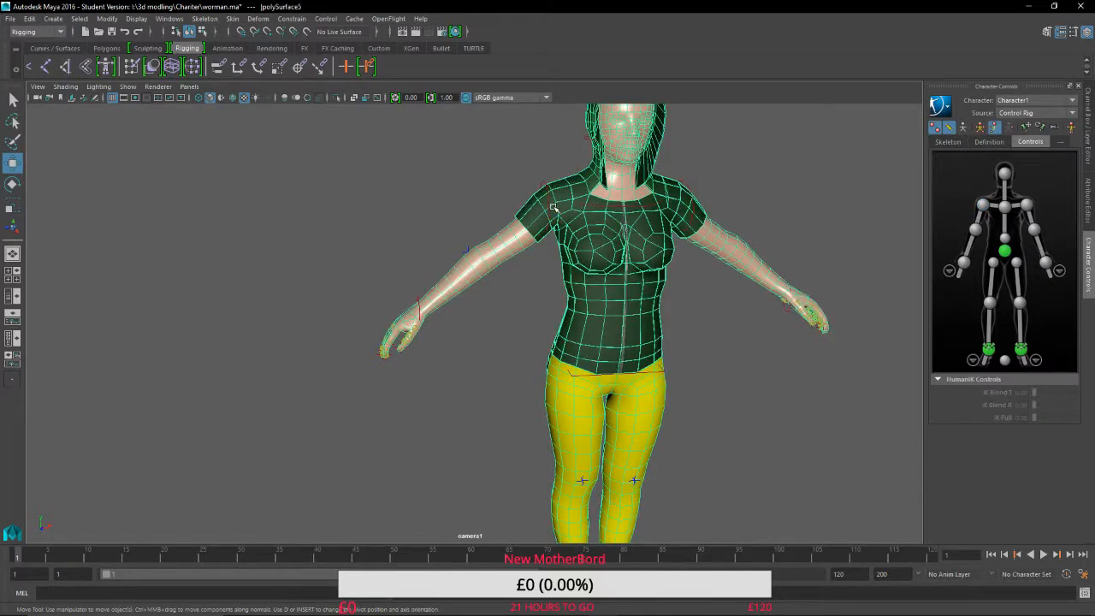
{"action": "left_click", "coordinate": [983, 205]}
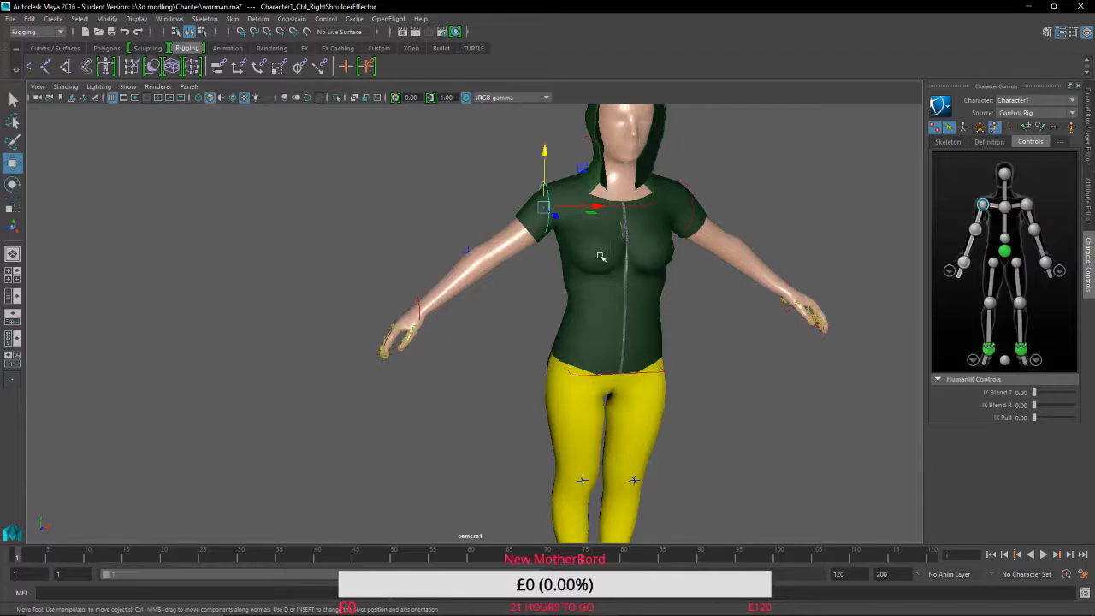
{"action": "left_click", "coordinate": [13, 184]}
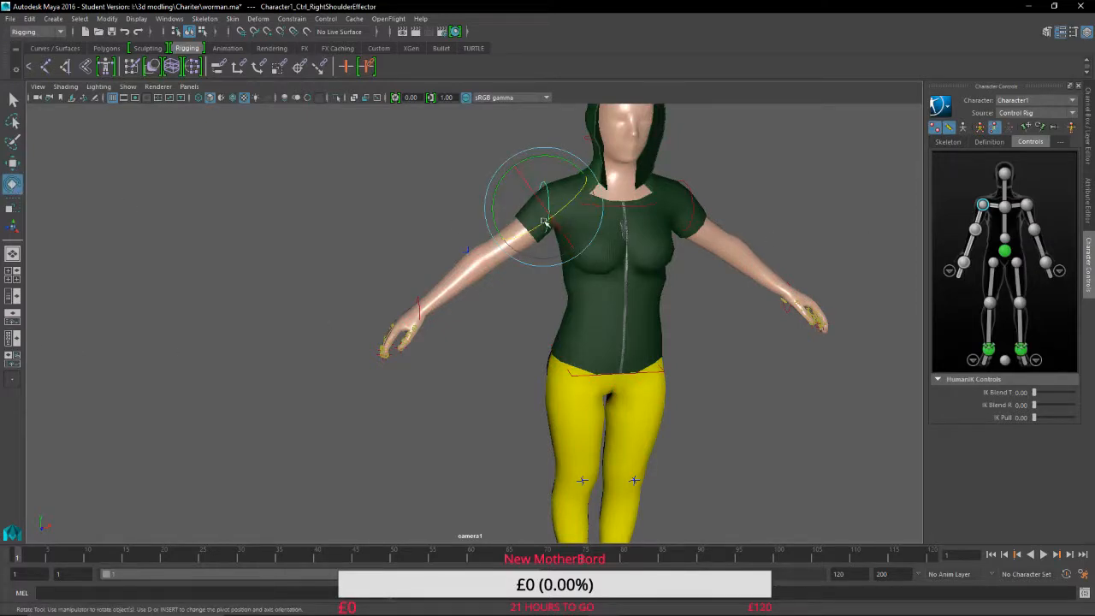
{"action": "left_click_drag", "start_coordinate": [542, 225], "coordinate": [580, 221]}
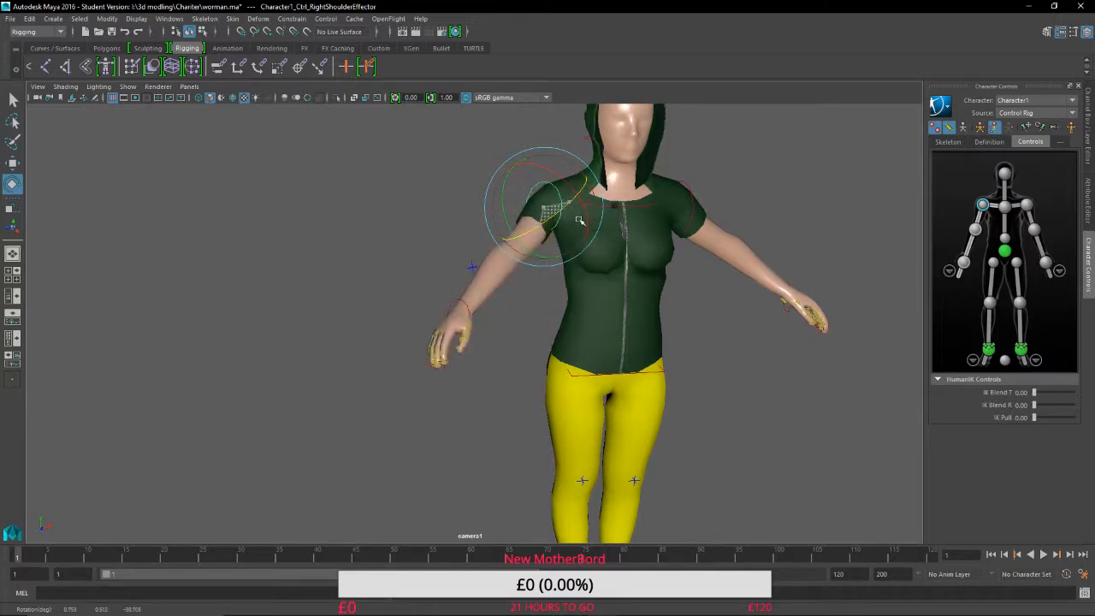
Rotate the right elbow effector slightly outward and bend the hand with the right wrist effector.
{"action": "left_click", "coordinate": [975, 229]}
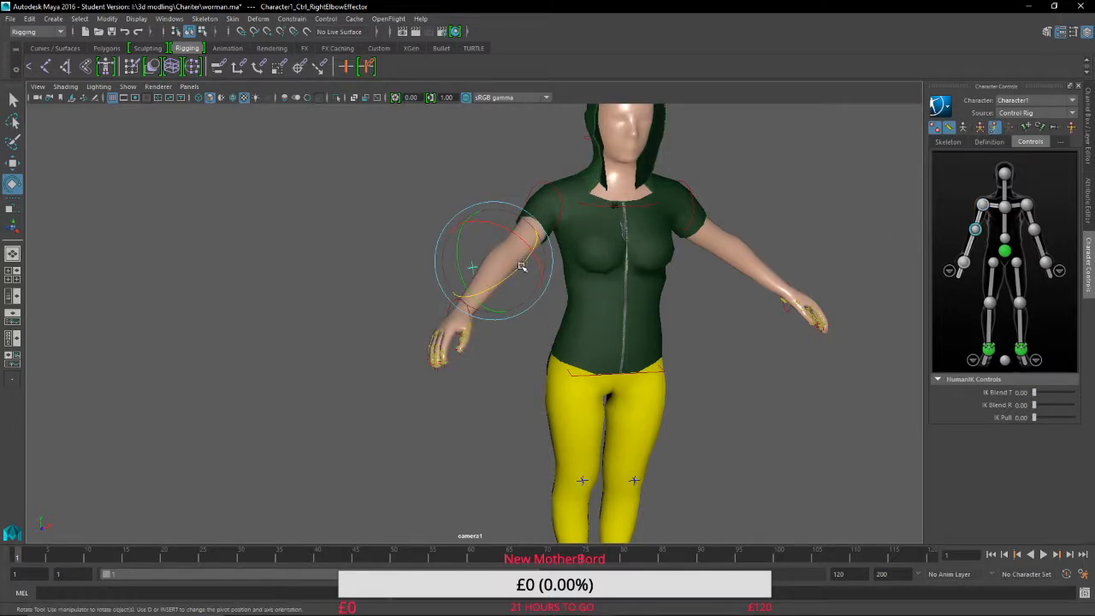
{"action": "left_click_drag", "start_coordinate": [522, 271], "coordinate": [523, 301]}
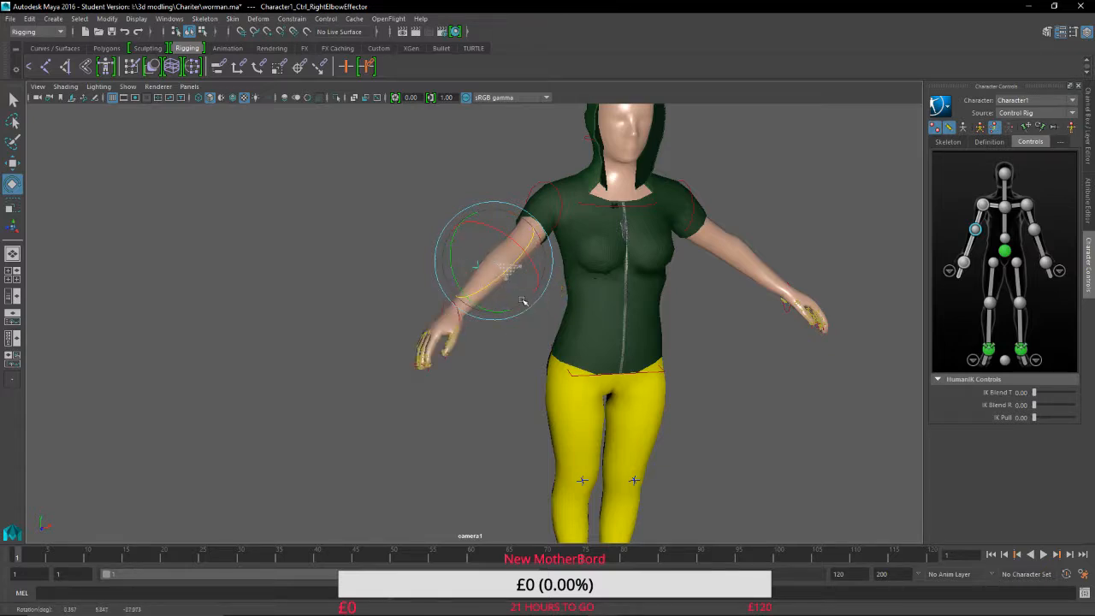
{"action": "left_click", "coordinate": [964, 263]}
{"action": "mouse_move", "coordinate": [454, 318]}
{"action": "left_mouse_down"}
{"action": "mouse_move", "coordinate": [469, 321]}
{"action": "mouse_move", "coordinate": [437, 328]}
{"action": "left_mouse_up"}
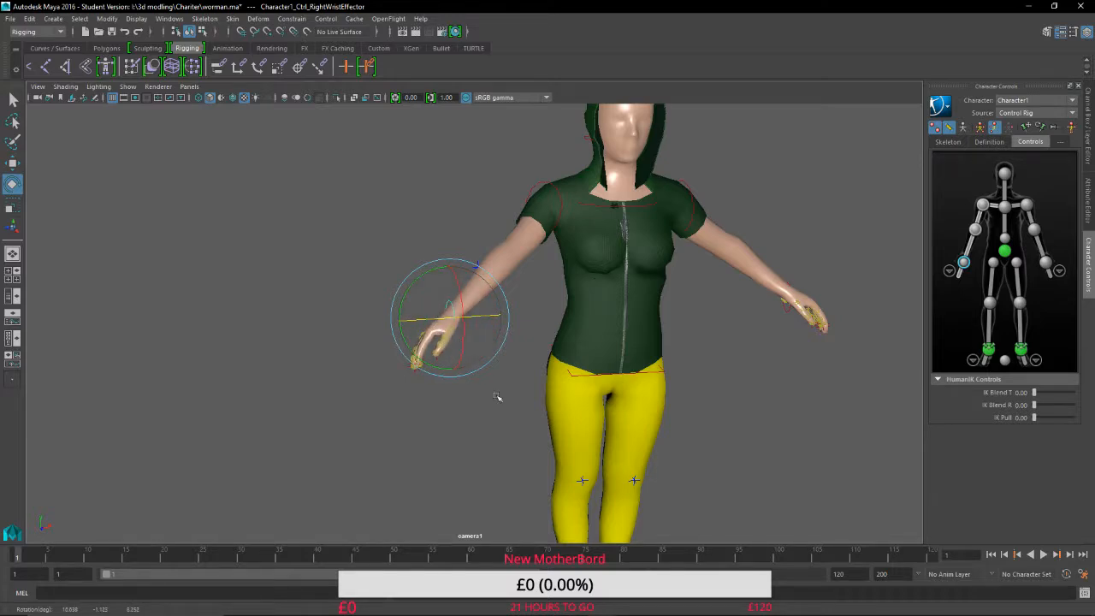
Move the right wrist effector up and inward so the elbow bends and the hand sits beside the chest.
{"action": "scroll", "coordinate": [497, 397], "scroll_direction": "up", "scroll_amount": 6}
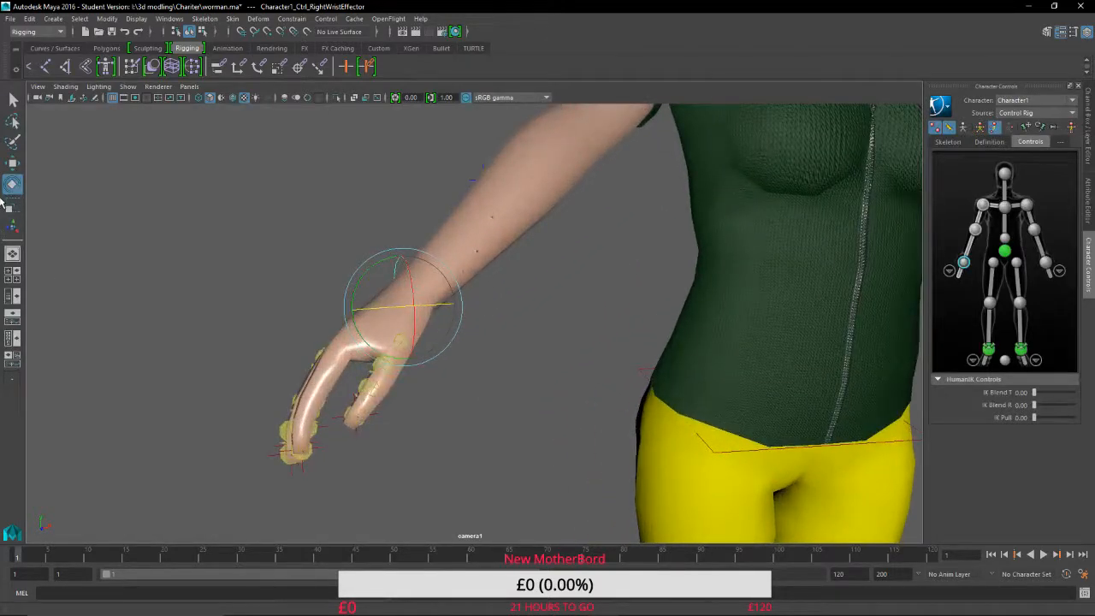
{"action": "left_click", "coordinate": [13, 162]}
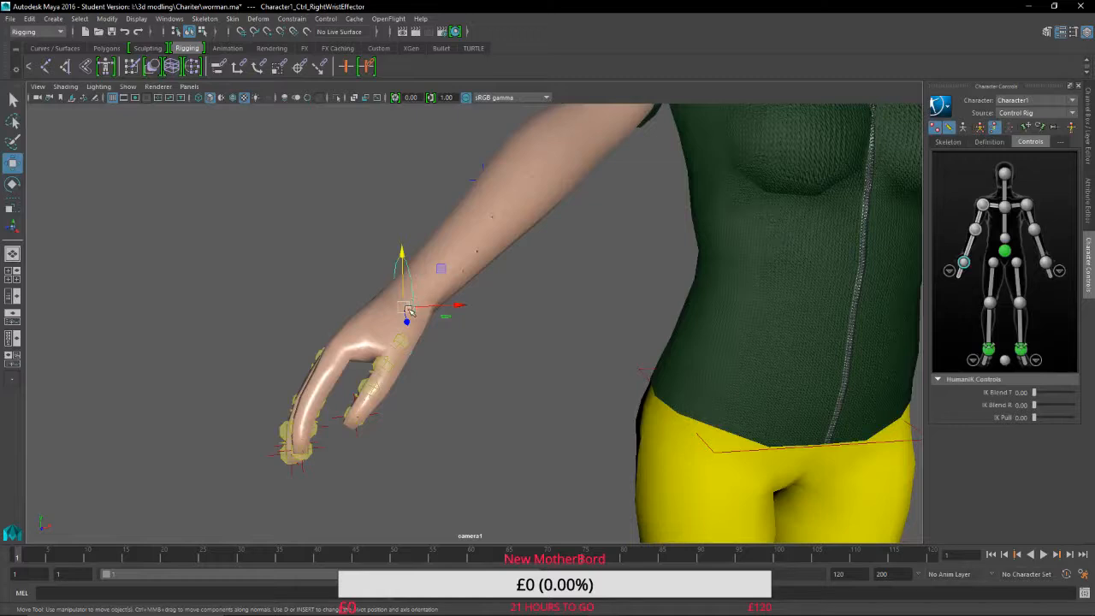
{"action": "left_click_drag", "start_coordinate": [408, 310], "coordinate": [620, 171]}
{"action": "middle_click_drag", "start_coordinate": [513, 244], "coordinate": [80, 248], "text": "alt"}
{"action": "scroll", "coordinate": [292, 279], "scroll_direction": "down", "scroll_amount": 4}
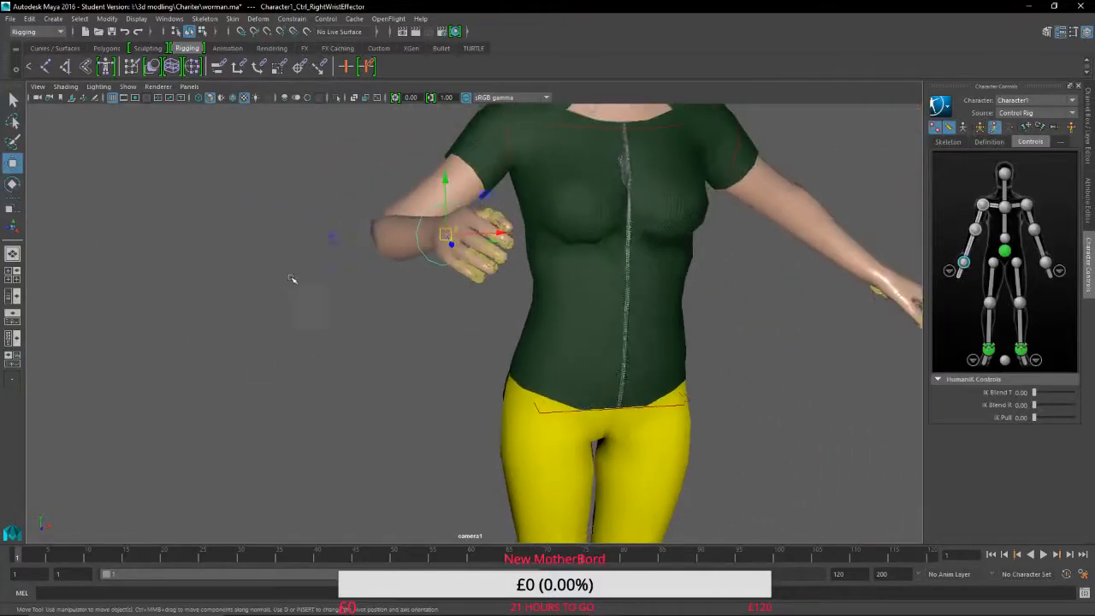
Move the left wrist effector inward so the left elbow bends and the hand sits in front of the waist.
{"action": "left_click_drag", "start_coordinate": [292, 279], "coordinate": [630, 335], "text": "alt"}
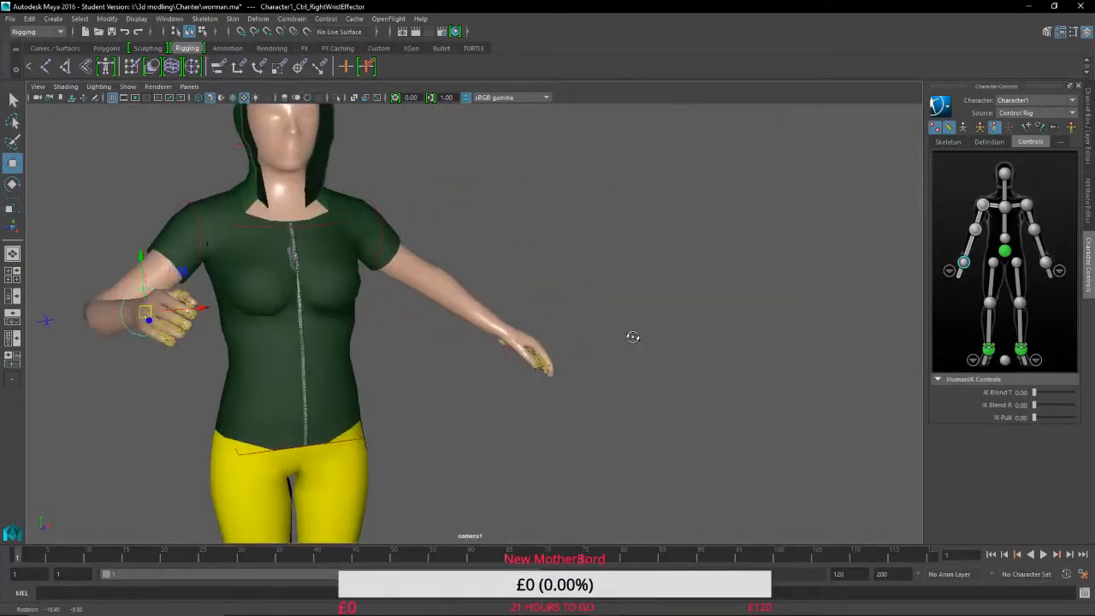
{"action": "left_click", "coordinate": [1055, 264]}
{"action": "left_click", "coordinate": [1047, 266]}
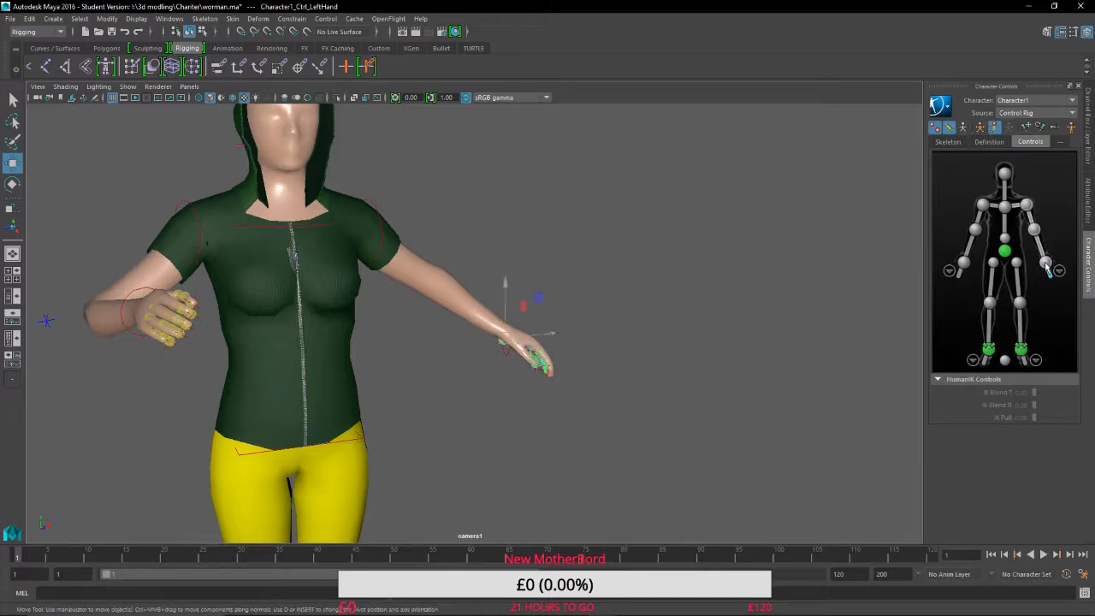
{"action": "left_click", "coordinate": [510, 341]}
{"action": "scroll", "coordinate": [513, 342], "scroll_direction": "up", "scroll_amount": 3}
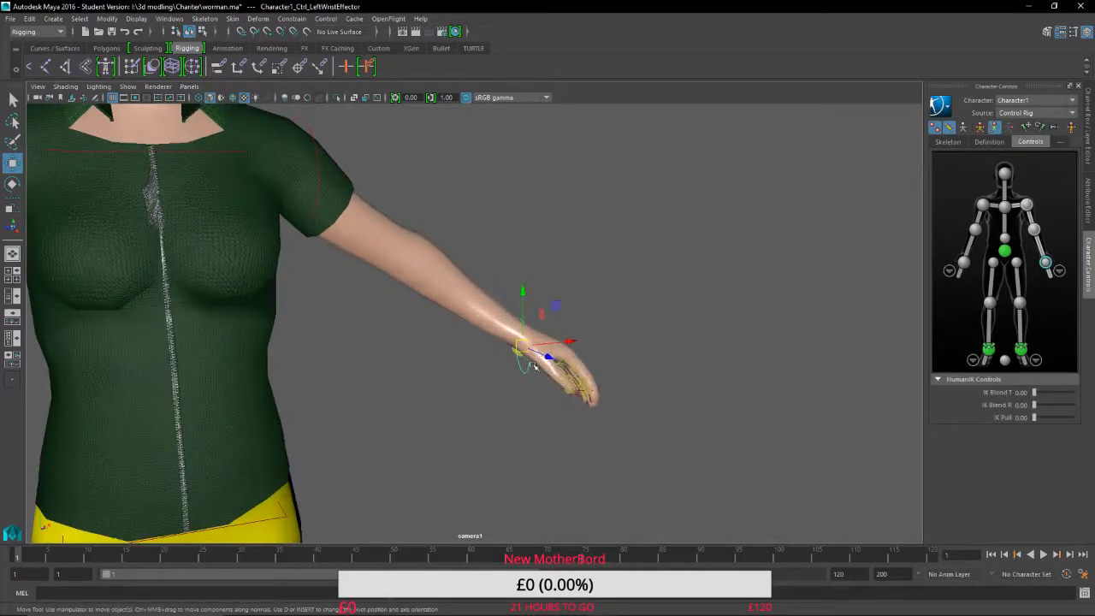
{"action": "left_click_drag", "start_coordinate": [524, 344], "coordinate": [1001, 466]}
{"action": "left_click_drag", "start_coordinate": [613, 218], "coordinate": [404, 317]}
{"action": "scroll", "coordinate": [386, 365], "scroll_direction": "down", "scroll_amount": 3}
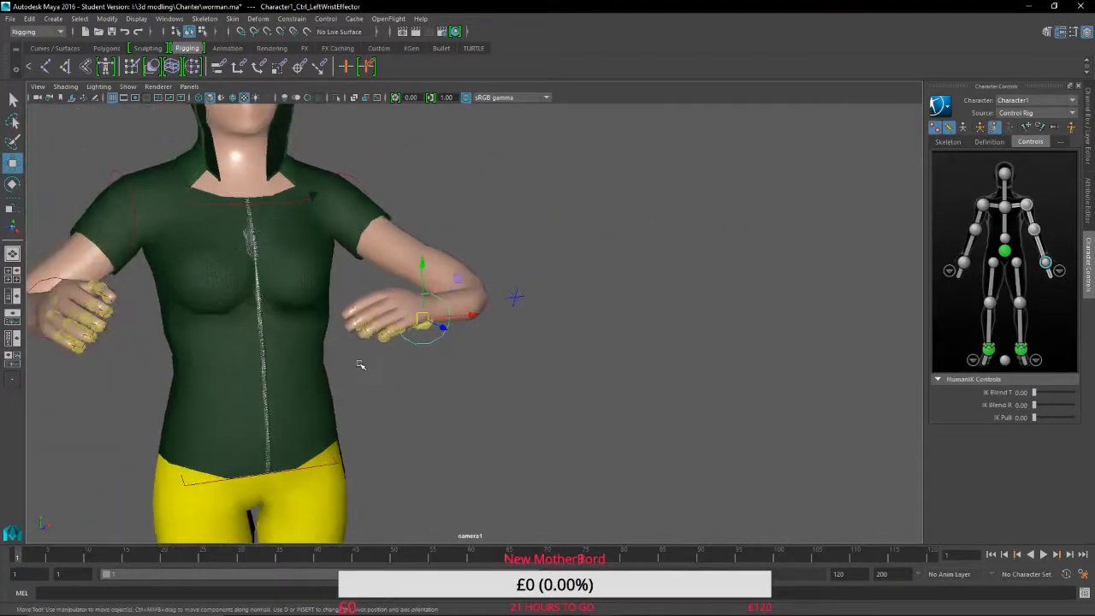
Examine how the mesh deforms at the bent arms, elbows and hands from several angles and distances.
{"action": "middle_click_drag", "start_coordinate": [359, 364], "coordinate": [706, 368], "text": "alt"}
{"action": "left_click_drag", "start_coordinate": [464, 402], "coordinate": [432, 397], "text": "alt"}
{"action": "scroll", "coordinate": [432, 397], "scroll_direction": "down", "scroll_amount": 5}
{"action": "middle_click_drag", "start_coordinate": [544, 406], "coordinate": [372, 416], "text": "alt"}
{"action": "scroll", "coordinate": [368, 415], "scroll_direction": "up", "scroll_amount": 5}
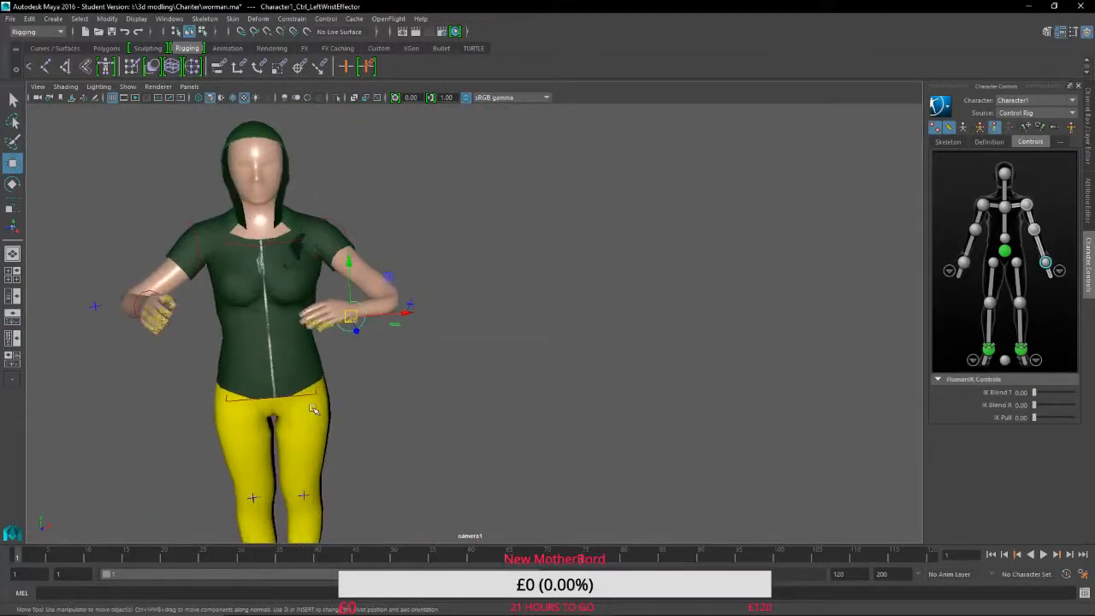
{"action": "left_click_drag", "start_coordinate": [349, 416], "coordinate": [208, 395], "text": "alt"}
{"action": "scroll", "coordinate": [343, 409], "scroll_direction": "up", "scroll_amount": 5}
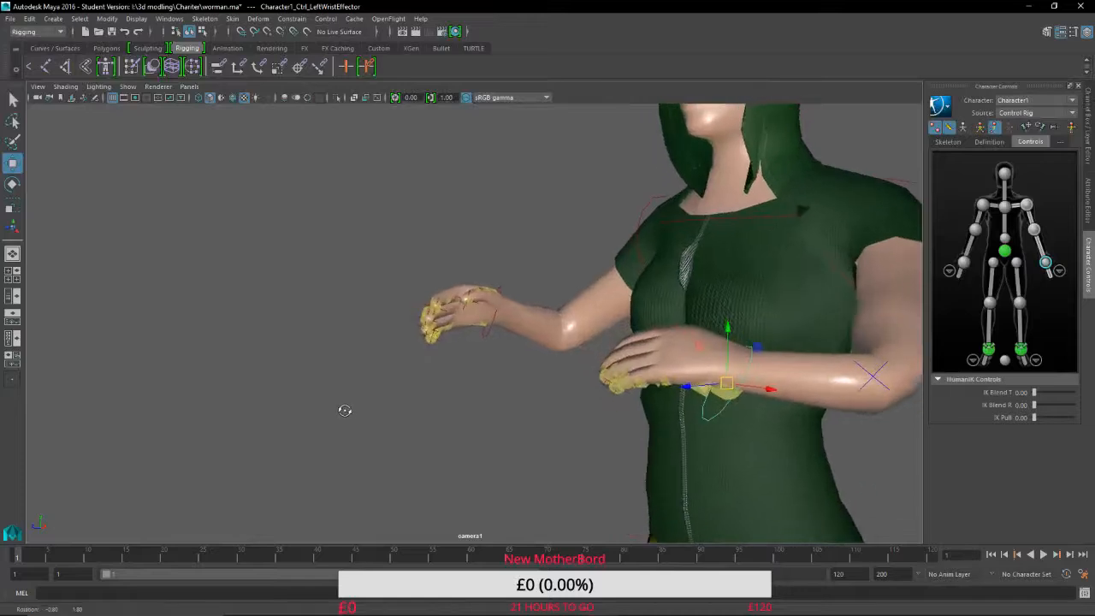
{"action": "left_click_drag", "start_coordinate": [344, 409], "coordinate": [436, 419], "text": "alt"}
{"action": "middle_click_drag", "start_coordinate": [252, 409], "coordinate": [902, 369], "text": "alt"}
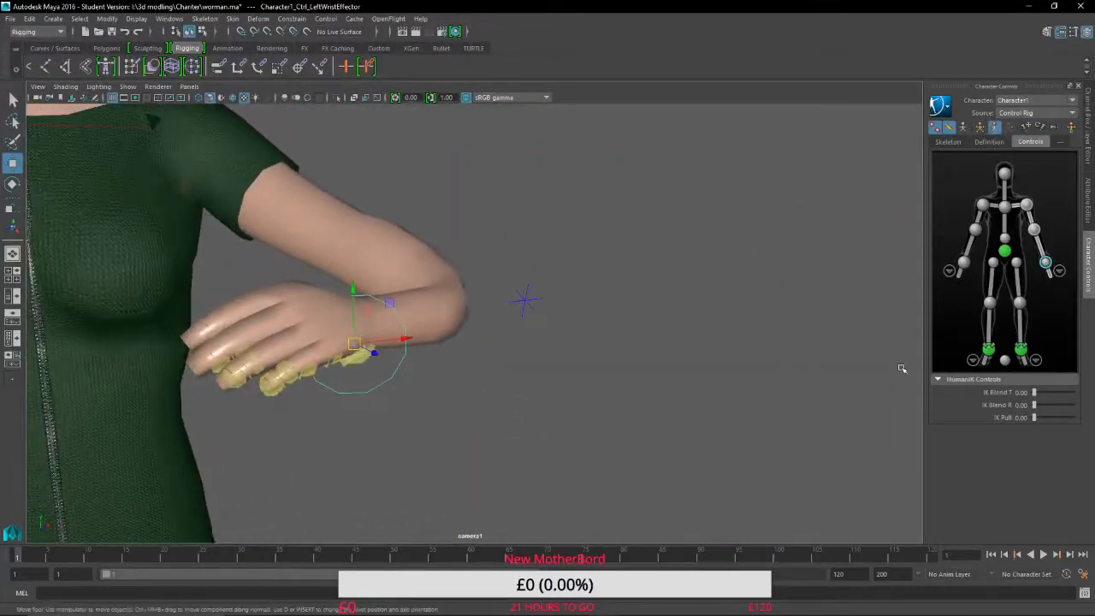
{"action": "scroll", "coordinate": [338, 397], "scroll_direction": "down", "scroll_amount": 3}
{"action": "scroll", "coordinate": [299, 397], "scroll_direction": "down", "scroll_amount": 5}
{"action": "middle_click_drag", "start_coordinate": [330, 398], "coordinate": [621, 465], "text": "alt"}
{"action": "scroll", "coordinate": [621, 464], "scroll_direction": "down", "scroll_amount": 1}
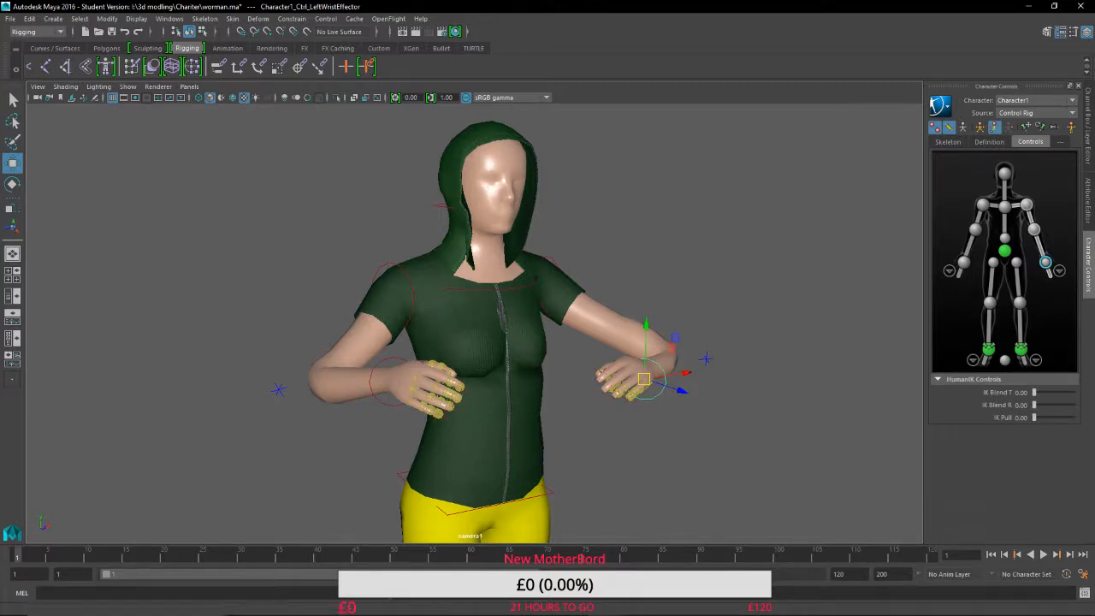
Switch to OBS and bring up the Streamlabs Alert Box page in the browser.
{"action": "mouse_move", "coordinate": [630, 614]}
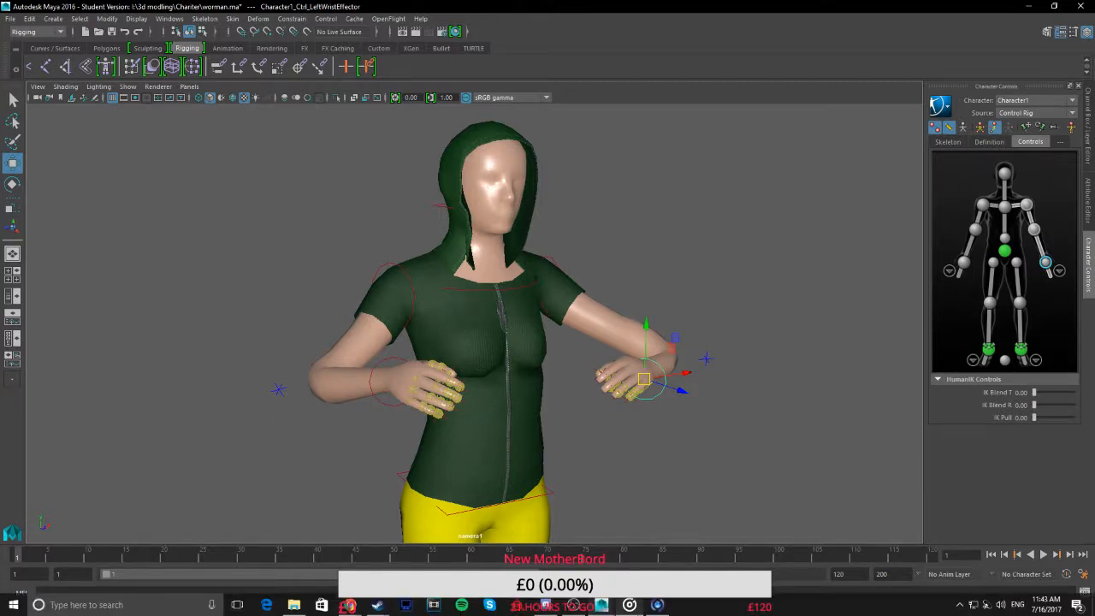
{"action": "left_click", "coordinate": [580, 608]}
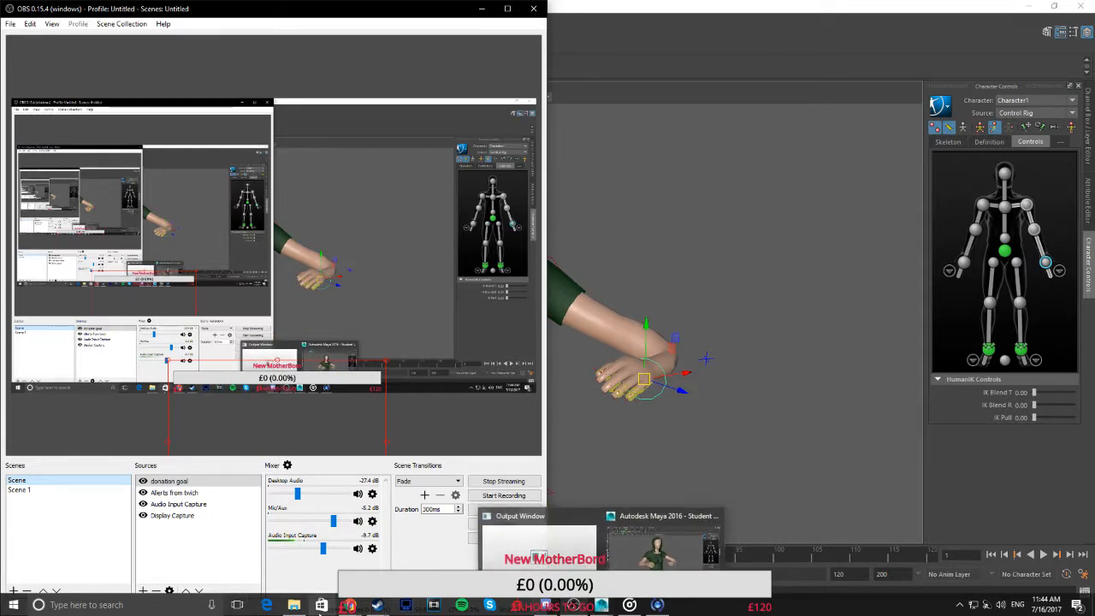
{"action": "mouse_move", "coordinate": [351, 606]}
{"action": "left_click", "coordinate": [254, 552]}
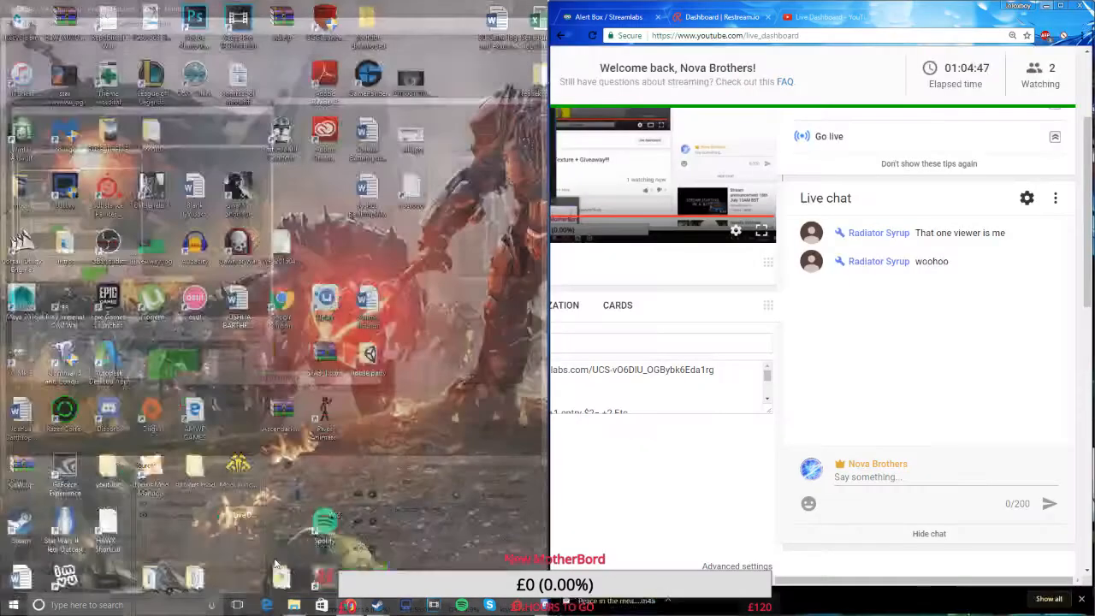
{"action": "left_click", "coordinate": [608, 16]}
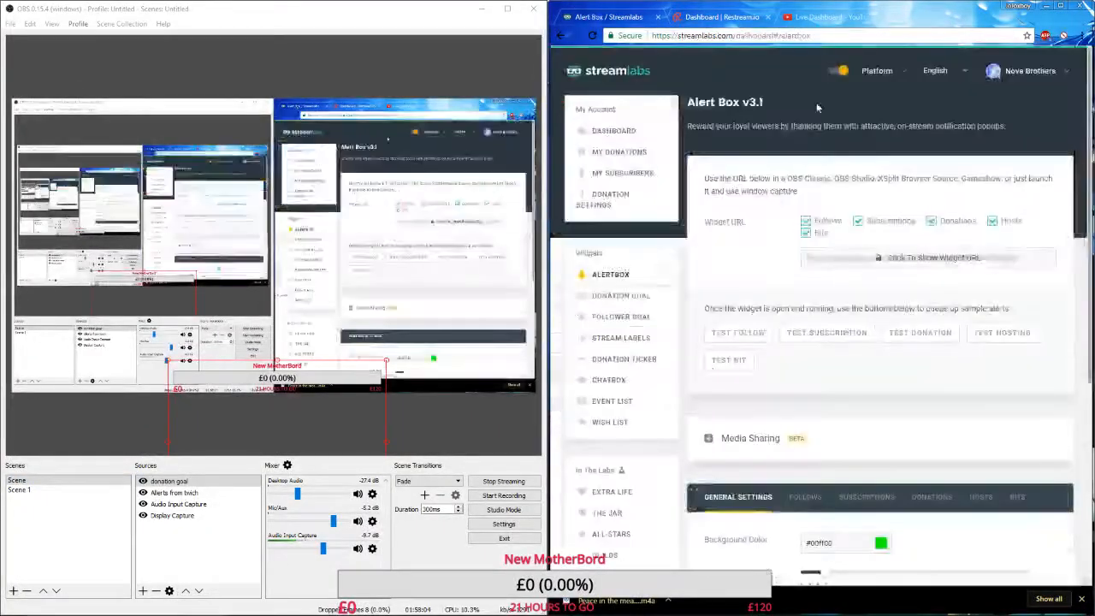
Queue sample donation, subscription and follow alerts from the Alert Box page, plus one more donation alert.
{"action": "left_click", "coordinate": [916, 339]}
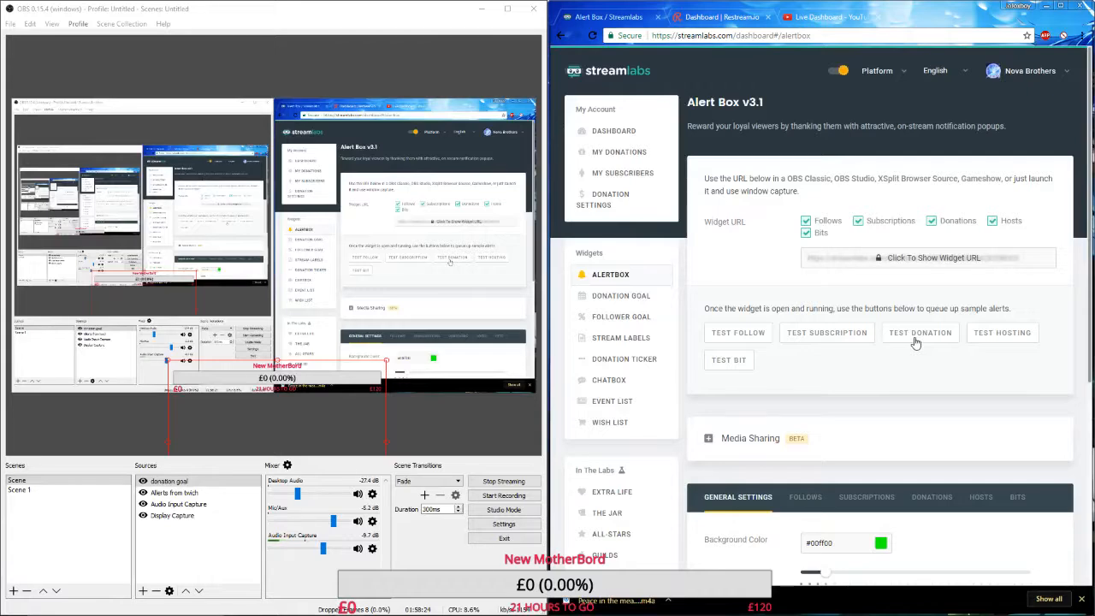
{"action": "left_click", "coordinate": [849, 341]}
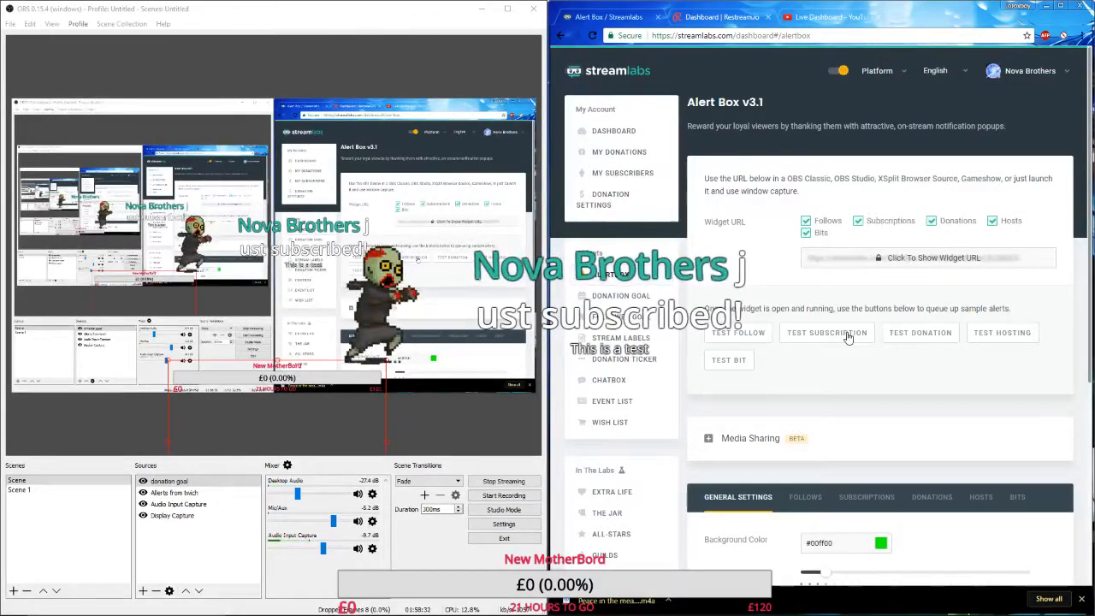
{"action": "left_click", "coordinate": [739, 333]}
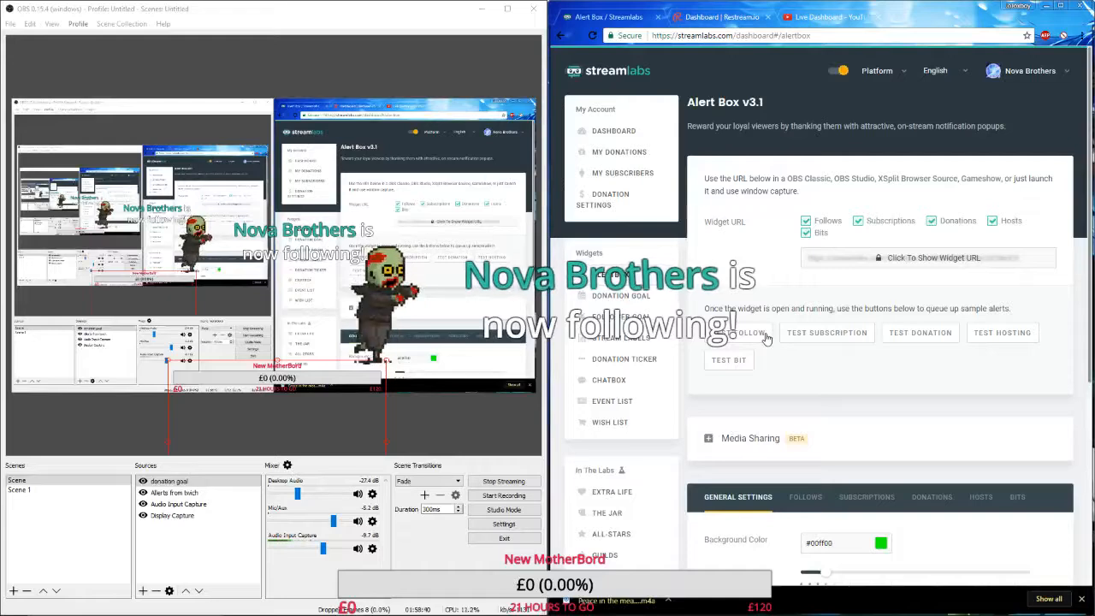
{"action": "left_click", "coordinate": [893, 337]}
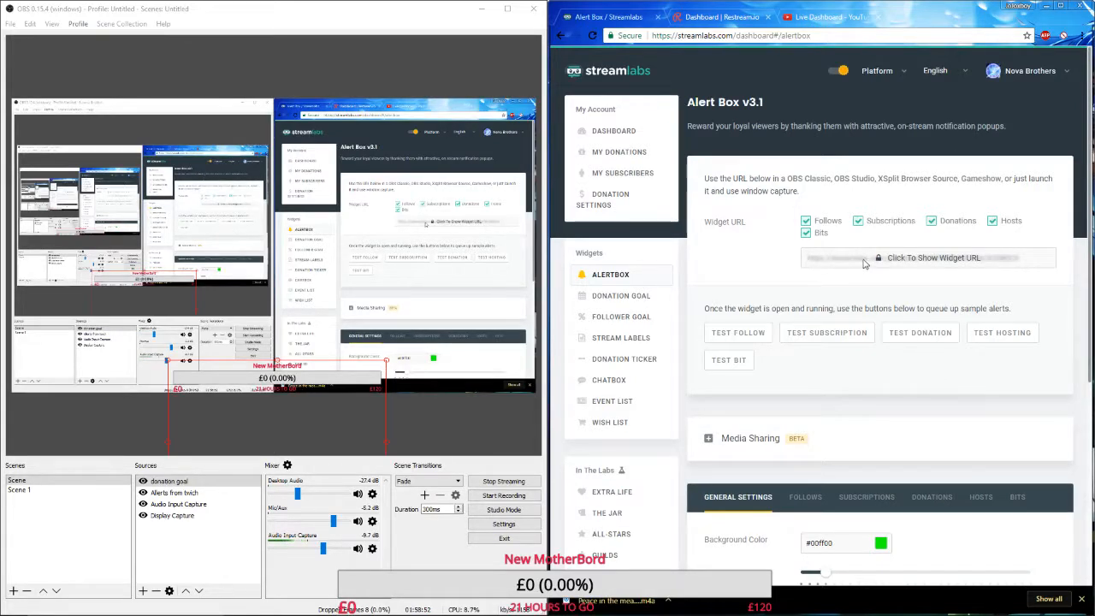
Check the Restream dashboard and the YouTube live chat, and return to the Streamlabs Alert Box page.
{"action": "scroll", "coordinate": [864, 263], "scroll_direction": "down", "scroll_amount": 4}
{"action": "scroll", "coordinate": [863, 263], "scroll_direction": "up", "scroll_amount": 4}
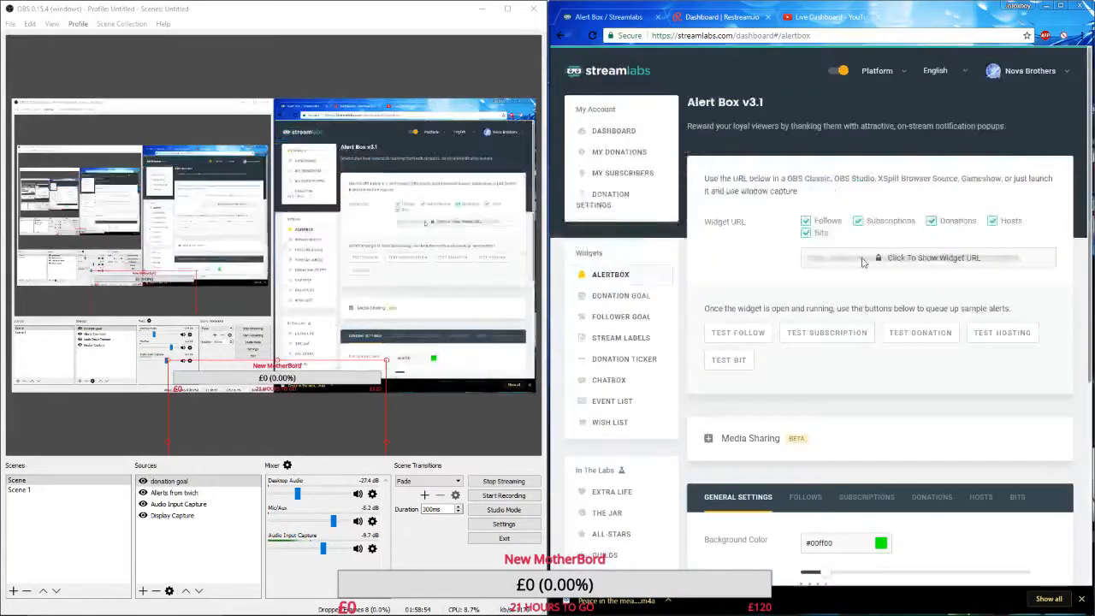
{"action": "left_click", "coordinate": [723, 17]}
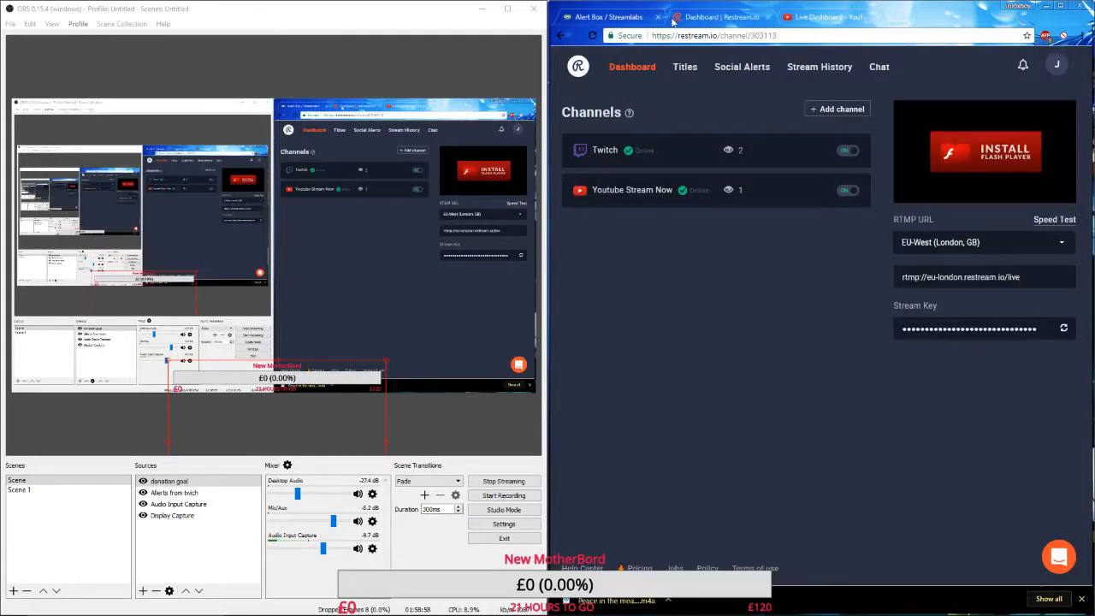
{"action": "left_click", "coordinate": [618, 16]}
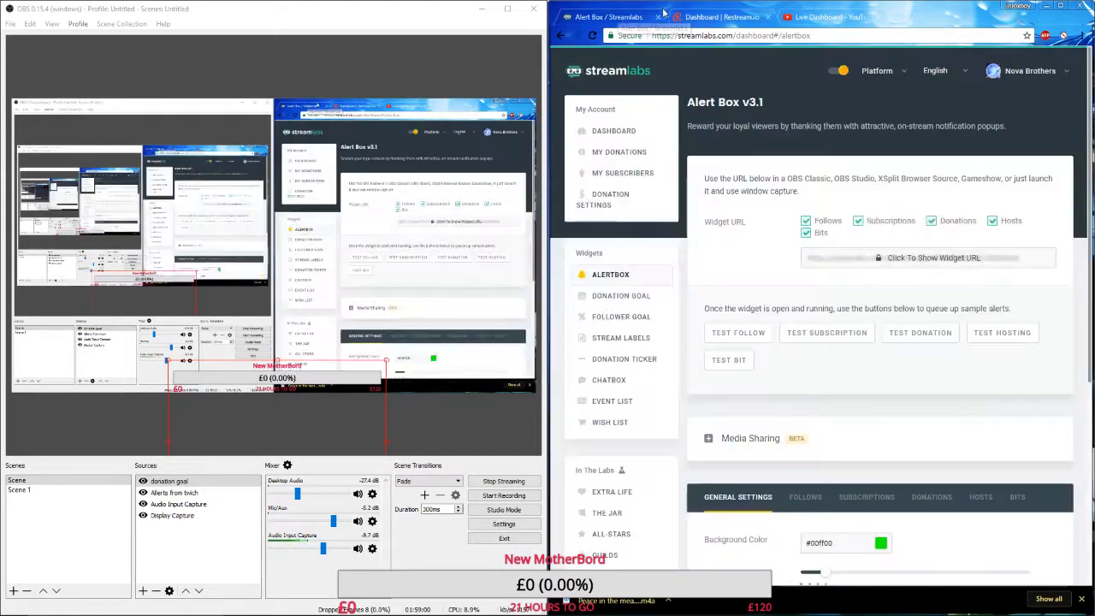
{"action": "left_click", "coordinate": [813, 17]}
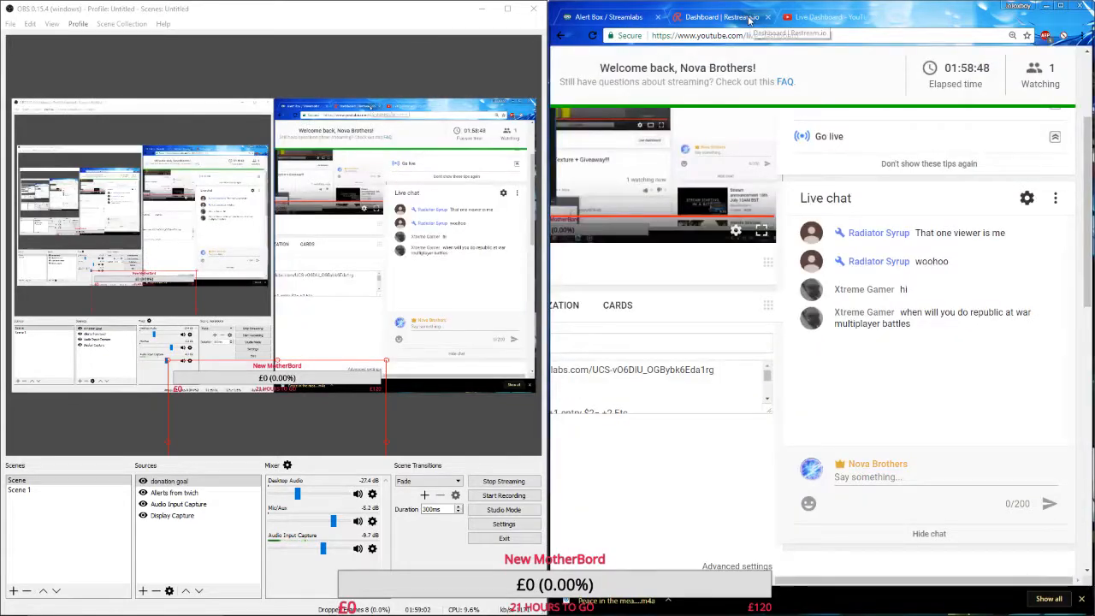
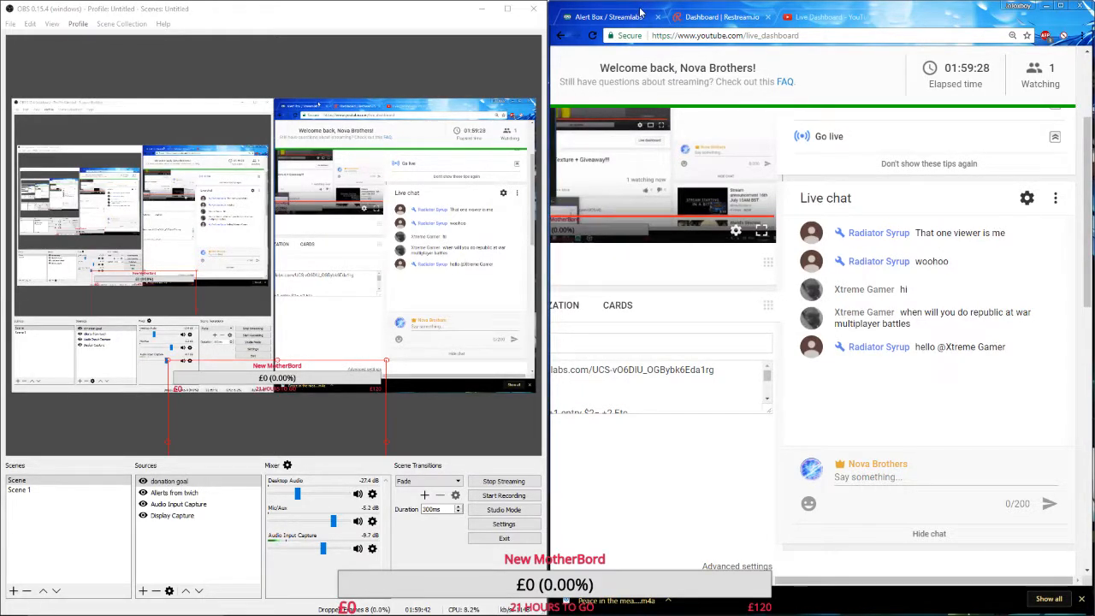
{"action": "left_click", "coordinate": [607, 17]}
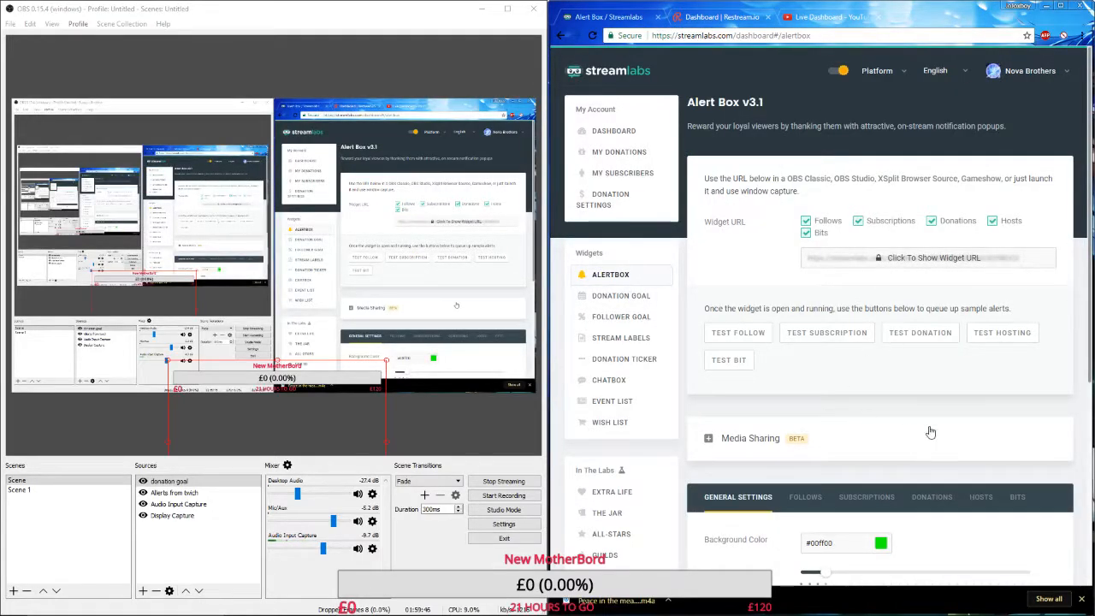
{"action": "left_click", "coordinate": [746, 17]}
{"action": "left_click", "coordinate": [795, 18]}
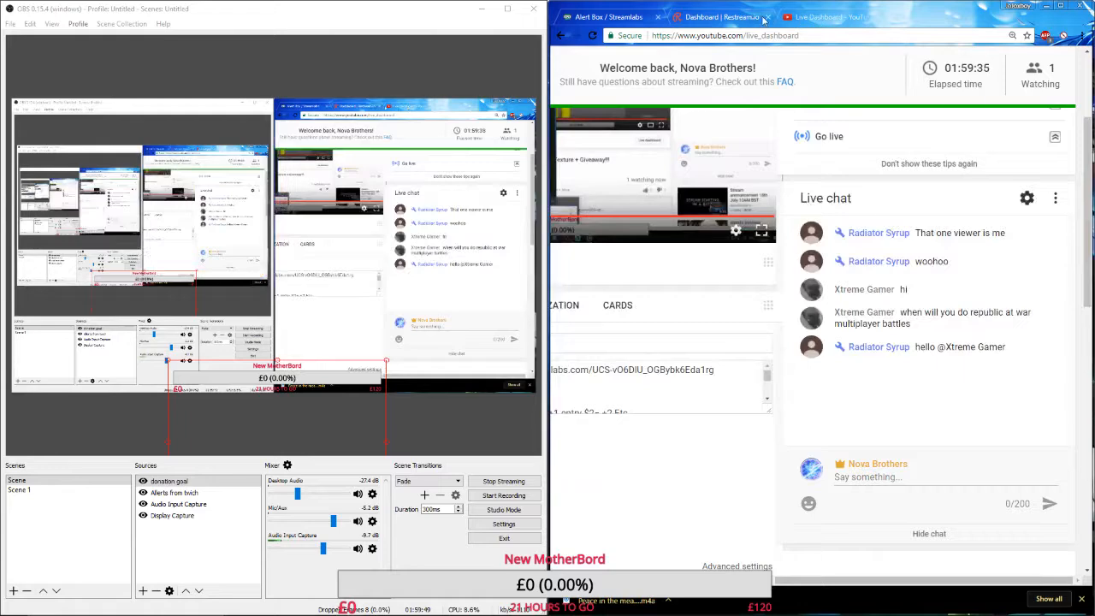
{"action": "left_click", "coordinate": [588, 17]}
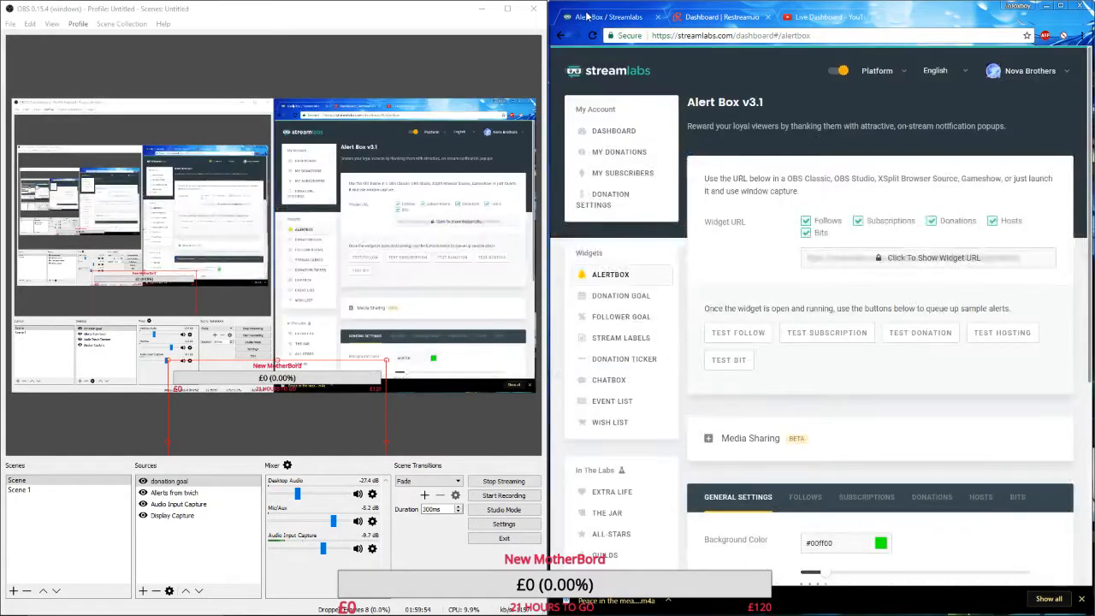
Switch back to Maya and accept the student version notice so the woman scene is saved.
{"action": "left_click", "coordinate": [489, 11]}
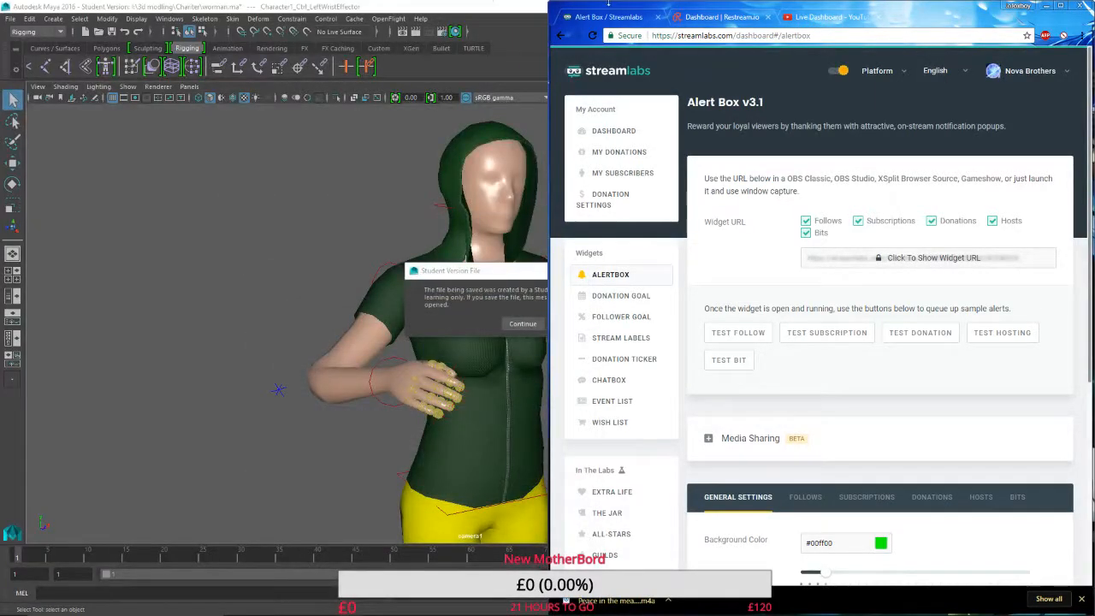
{"action": "left_click", "coordinate": [516, 74]}
{"action": "left_click", "coordinate": [524, 323]}
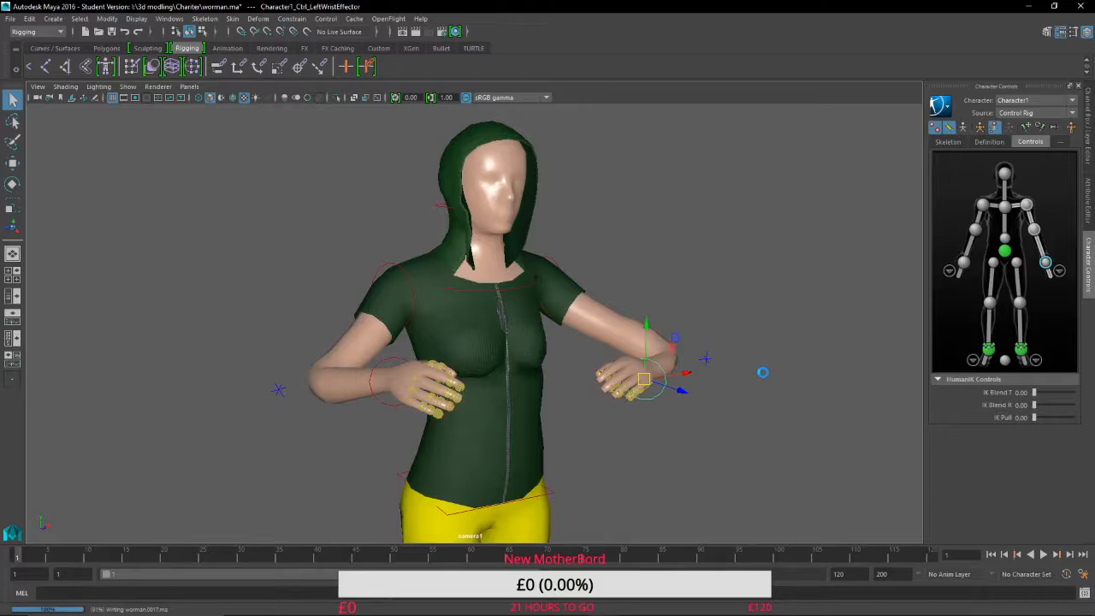
Move the right ankle effector forward and up so the right leg lifts in front of the body.
{"action": "scroll", "coordinate": [695, 242], "scroll_direction": "up", "scroll_amount": 2}
{"action": "left_click_drag", "start_coordinate": [716, 219], "coordinate": [785, 286], "text": "alt"}
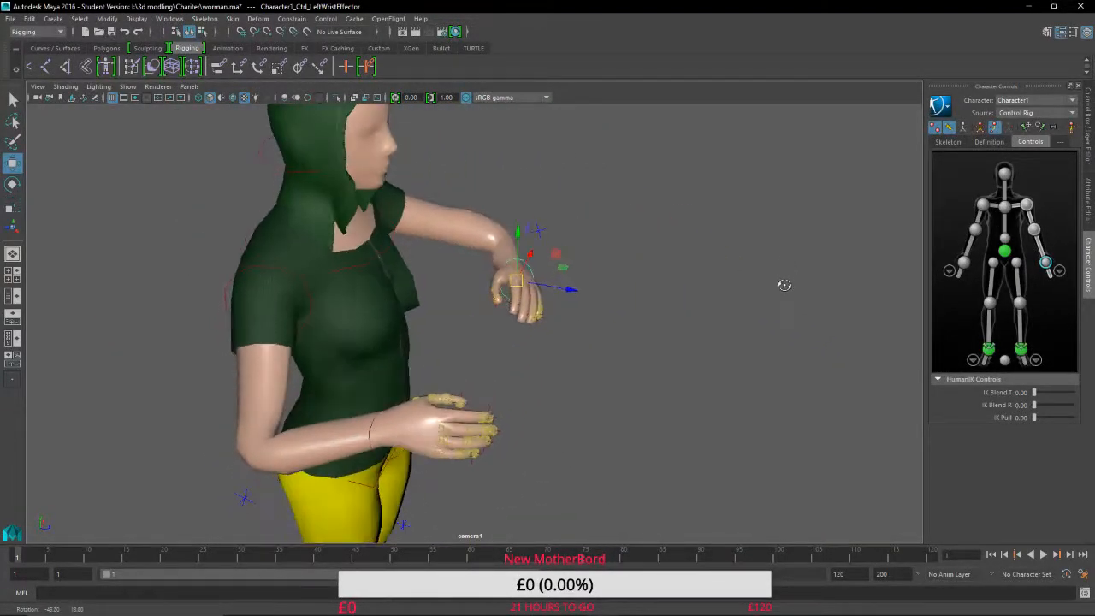
{"action": "scroll", "coordinate": [754, 400], "scroll_direction": "down", "scroll_amount": 3}
{"action": "middle_click_drag", "start_coordinate": [753, 397], "coordinate": [593, 353], "text": "alt"}
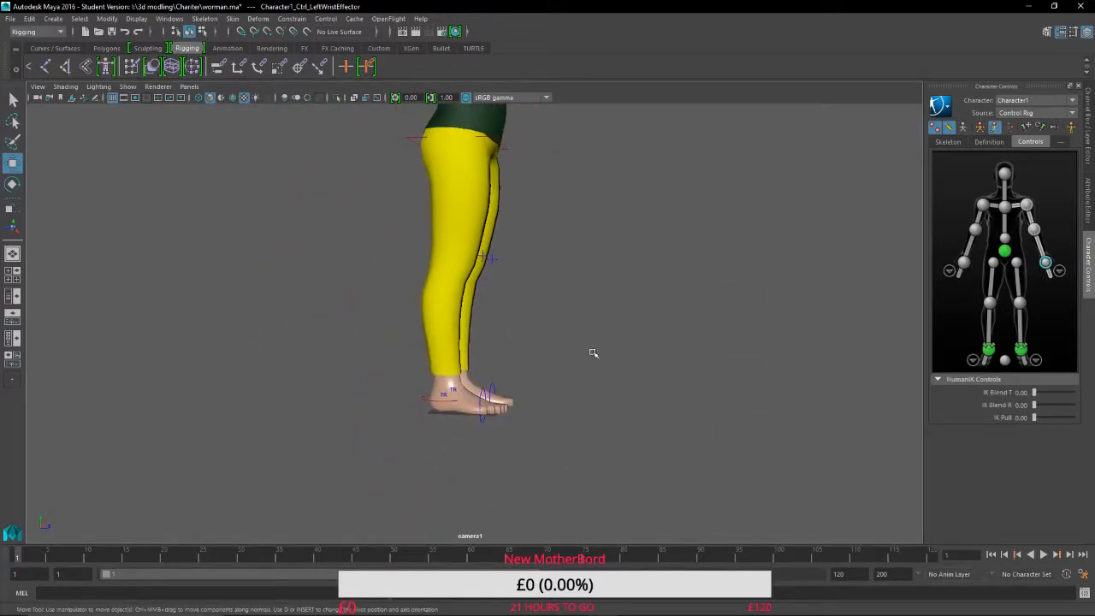
{"action": "left_click", "coordinate": [436, 399]}
{"action": "left_click_drag", "start_coordinate": [445, 396], "coordinate": [623, 321]}
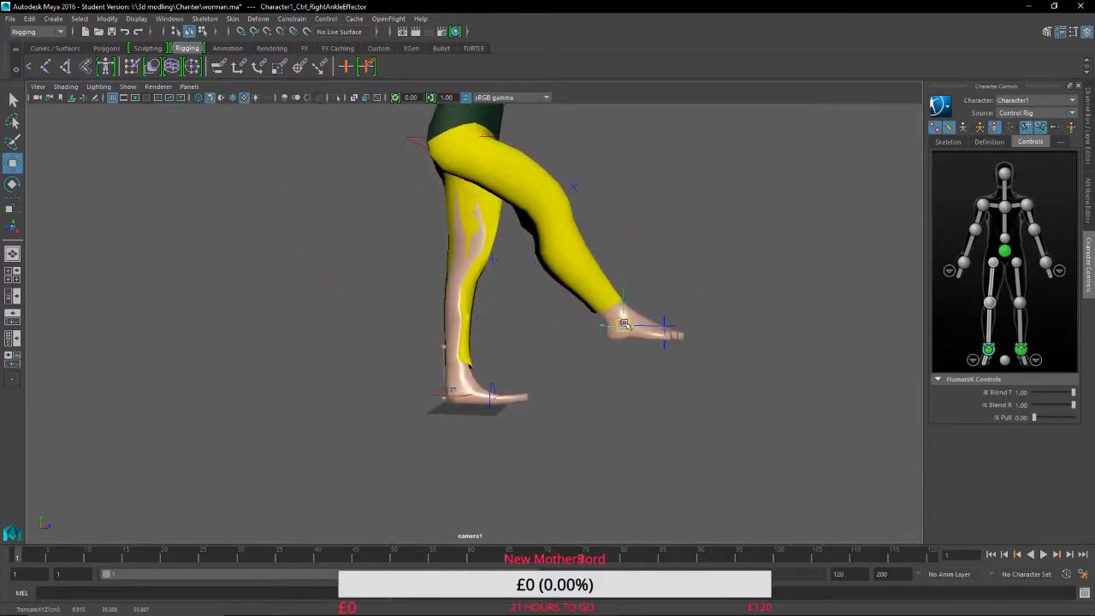
Examine how the trousers and skin deform on the raised right leg from several angles, and undo the ankle move.
{"action": "middle_click_drag", "start_coordinate": [682, 249], "coordinate": [313, 323], "text": "alt"}
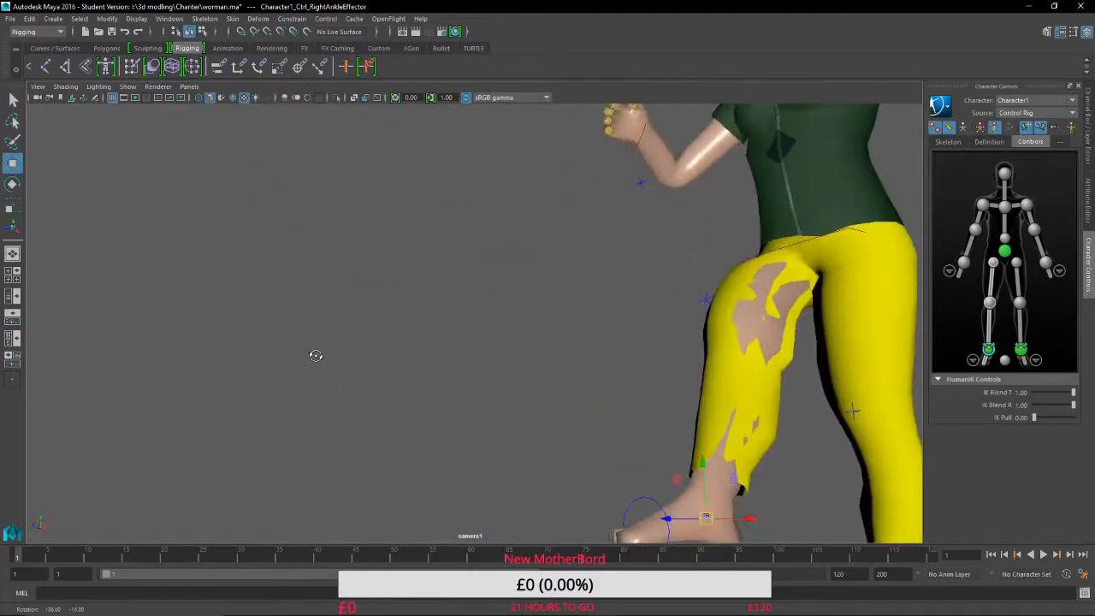
{"action": "middle_click_drag", "start_coordinate": [632, 412], "coordinate": [465, 497], "text": "alt"}
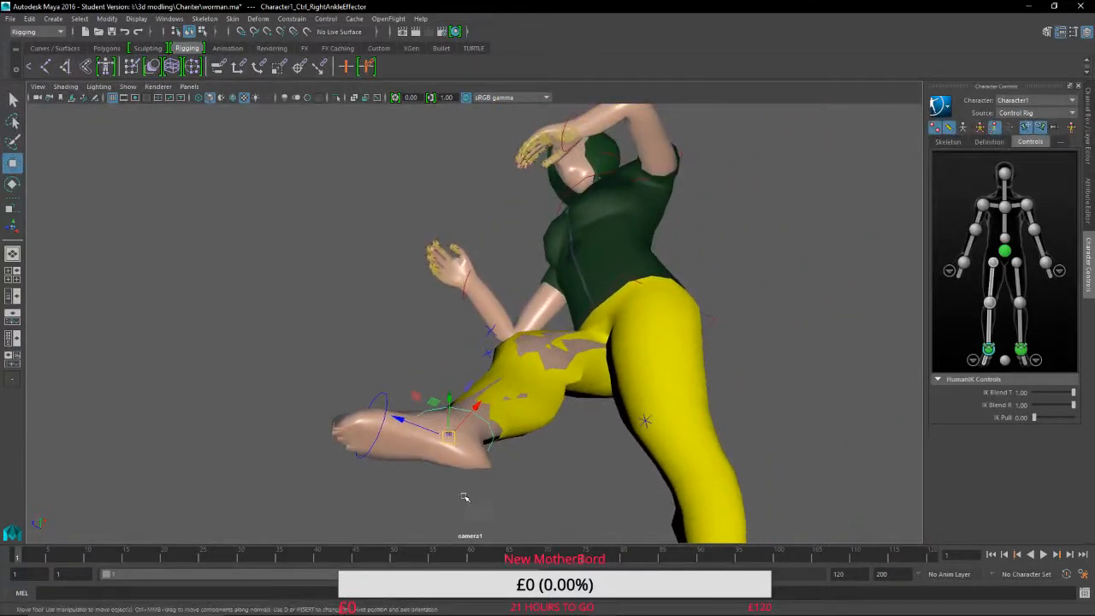
{"action": "left_click_drag", "start_coordinate": [616, 396], "coordinate": [643, 395], "text": "alt"}
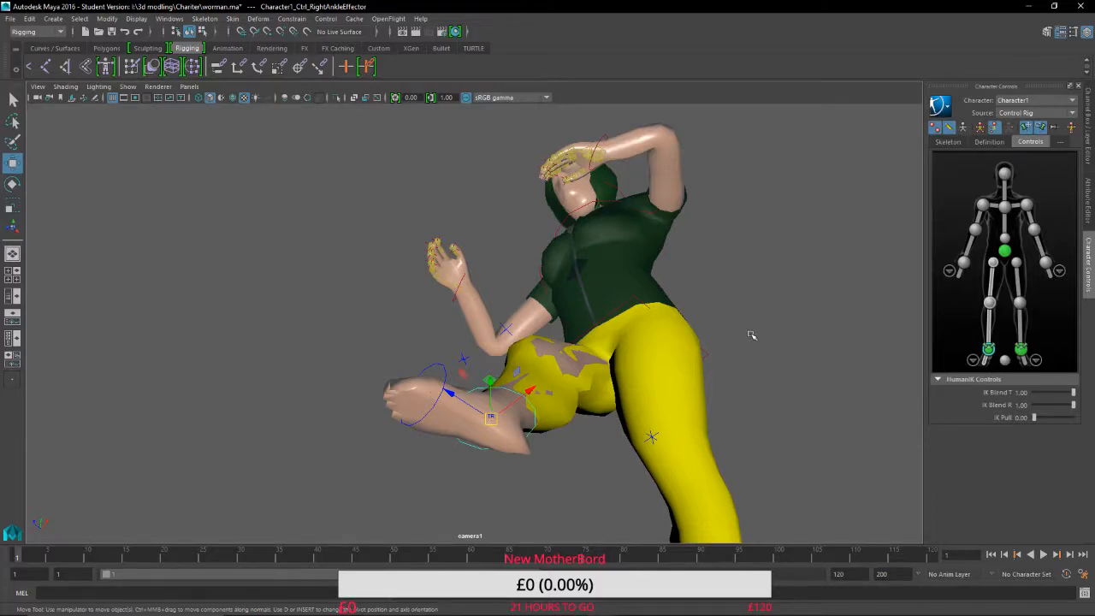
{"action": "left_click_drag", "start_coordinate": [279, 360], "coordinate": [565, 402], "text": "alt"}
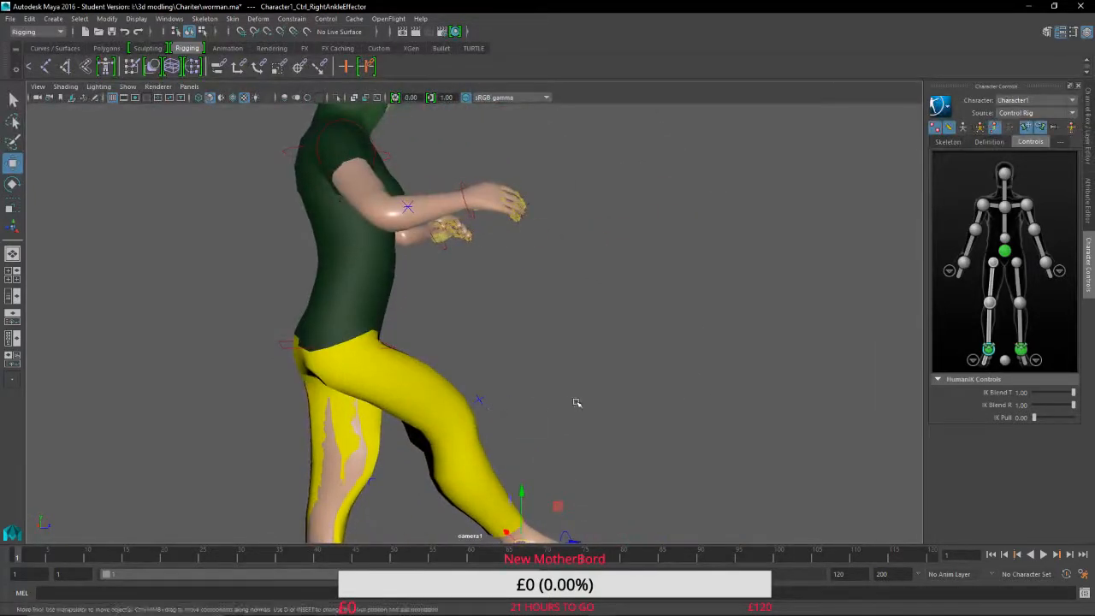
{"action": "middle_click_drag", "start_coordinate": [576, 403], "coordinate": [434, 196], "text": "alt"}
{"action": "left_click_drag", "start_coordinate": [467, 198], "coordinate": [405, 262], "text": "alt"}
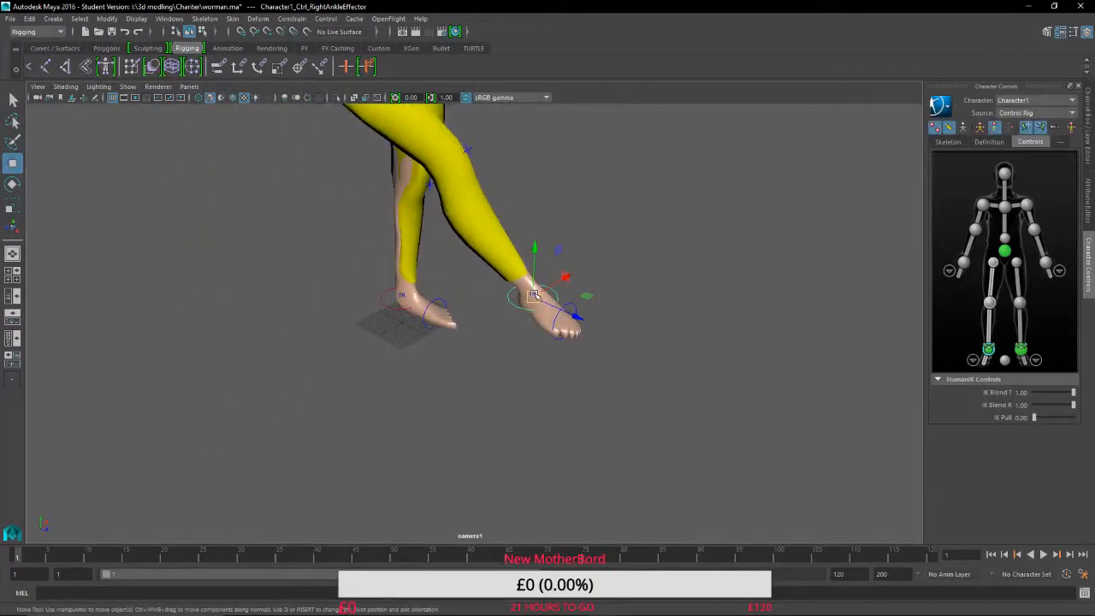
{"action": "left_click_drag", "start_coordinate": [534, 295], "coordinate": [374, 372], "text": "alt"}
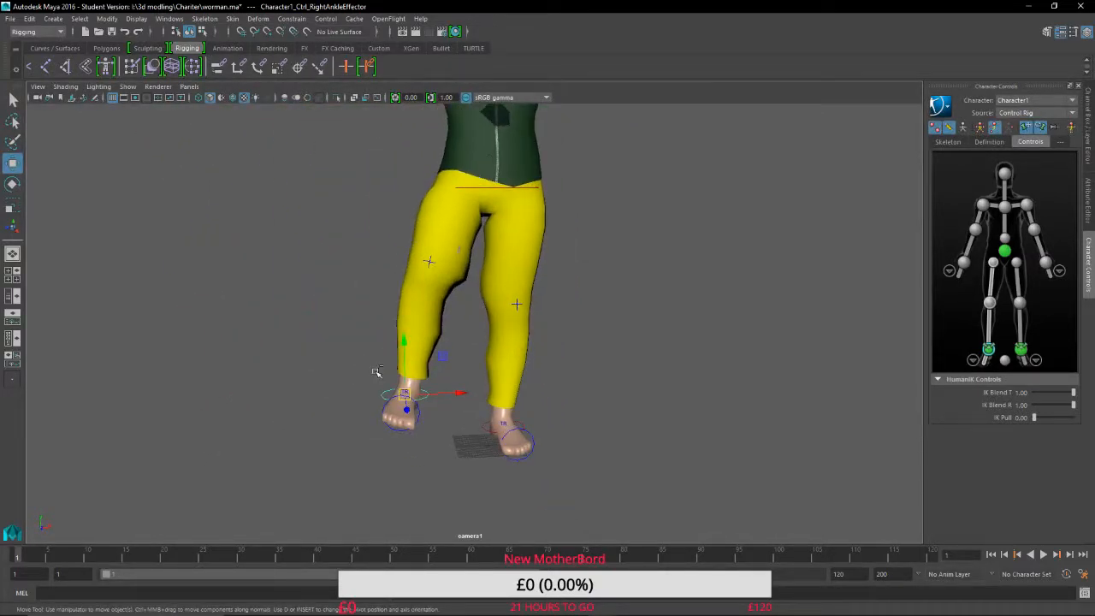
{"action": "key", "text": "ctrl+z"}
{"action": "key", "text": "ctrl+z"}
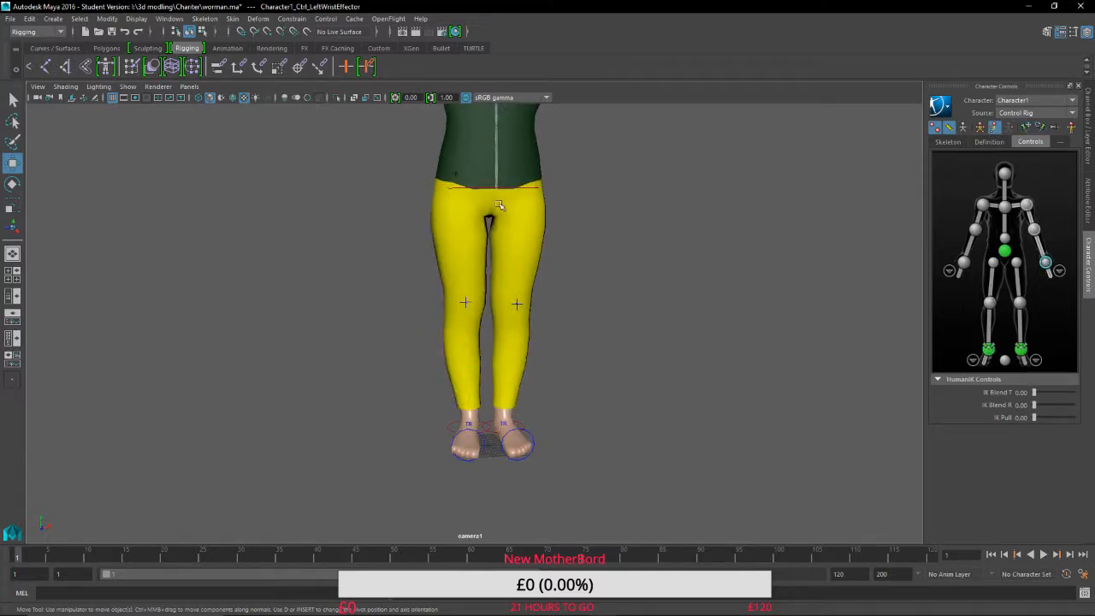
Lower the hips effector so both knees bend slightly while the feet stay planted.
{"action": "left_click", "coordinate": [496, 154]}
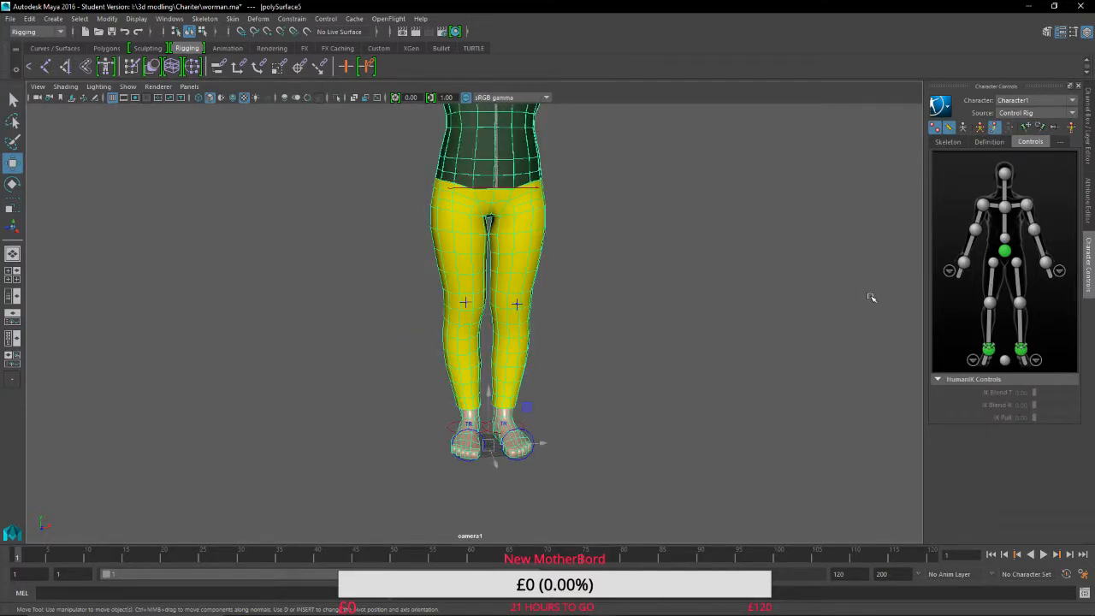
{"action": "left_click", "coordinate": [1007, 254]}
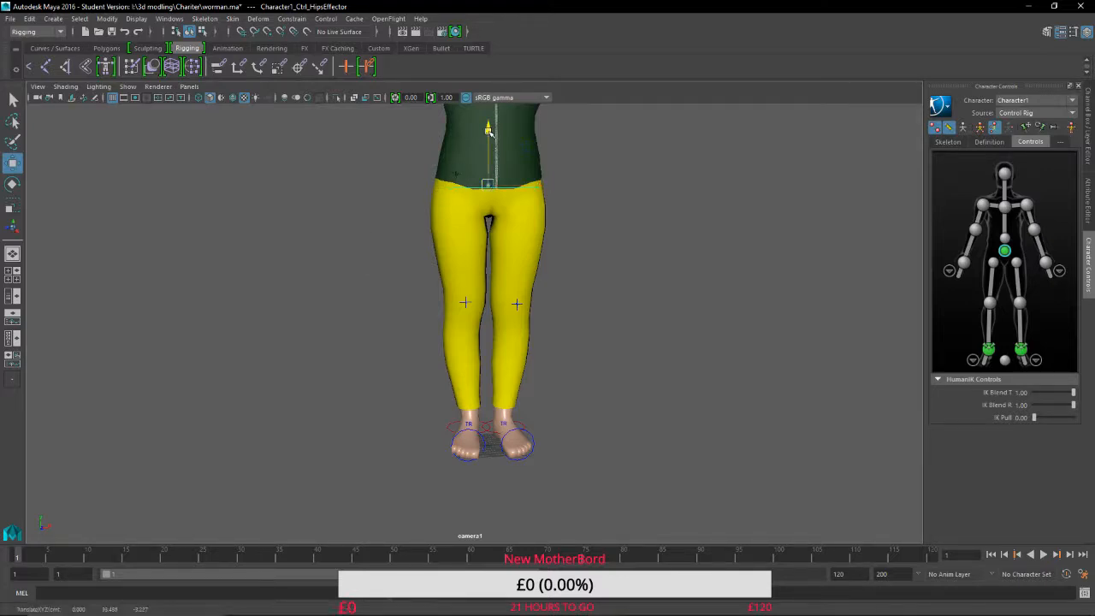
{"action": "left_click_drag", "start_coordinate": [487, 140], "coordinate": [494, 167]}
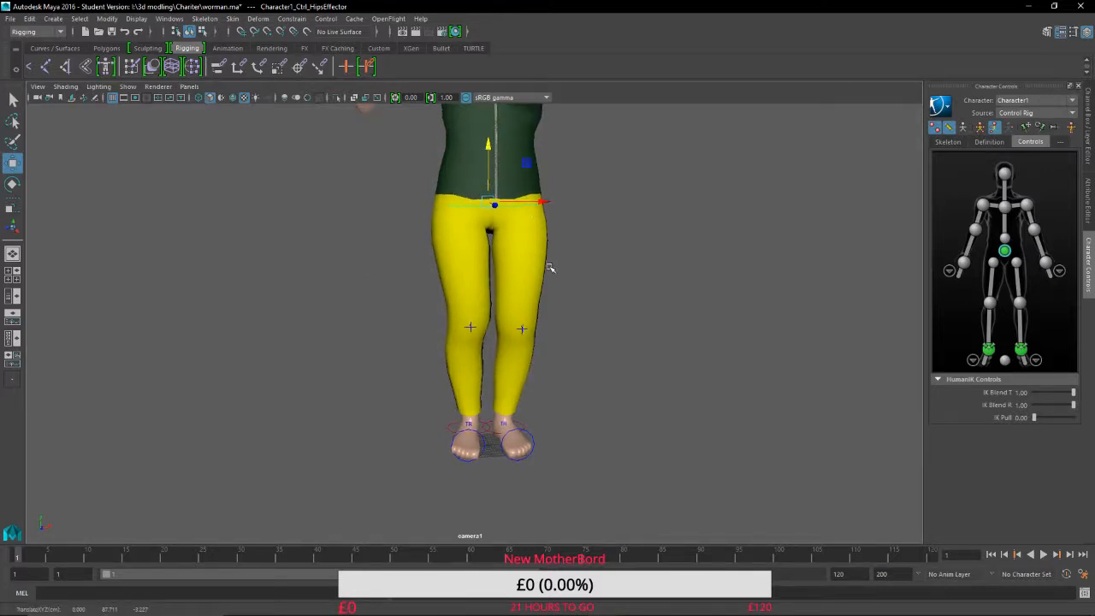
{"action": "middle_click_drag", "start_coordinate": [581, 309], "coordinate": [662, 313], "text": "alt"}
{"action": "left_click_drag", "start_coordinate": [662, 313], "coordinate": [764, 308], "text": "alt"}
{"action": "middle_click_drag", "start_coordinate": [373, 324], "coordinate": [482, 351], "text": "alt"}
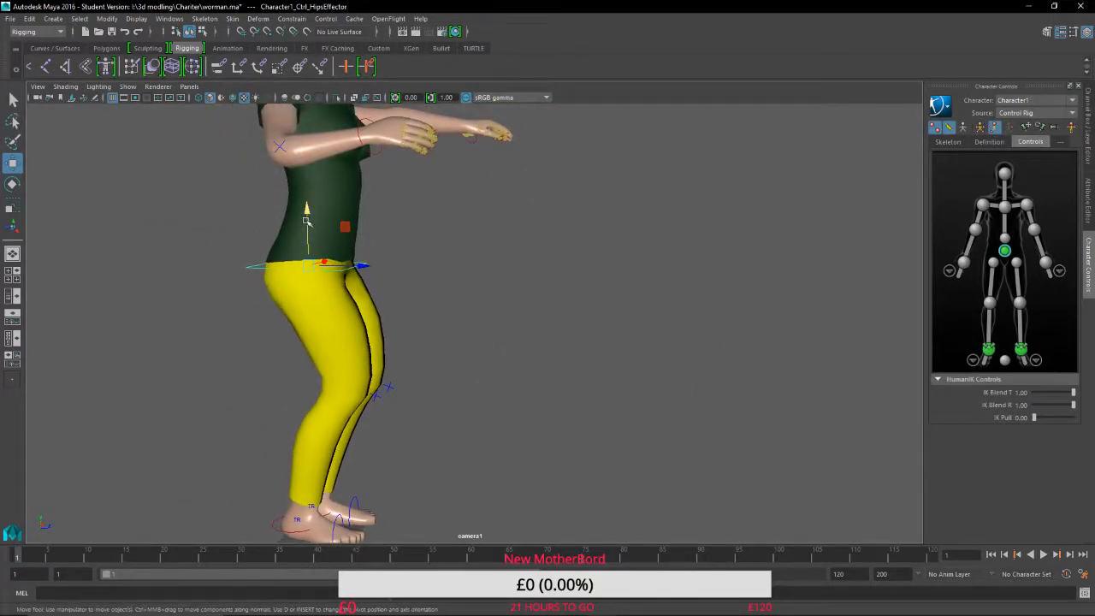
{"action": "left_click_drag", "start_coordinate": [307, 222], "coordinate": [309, 214]}
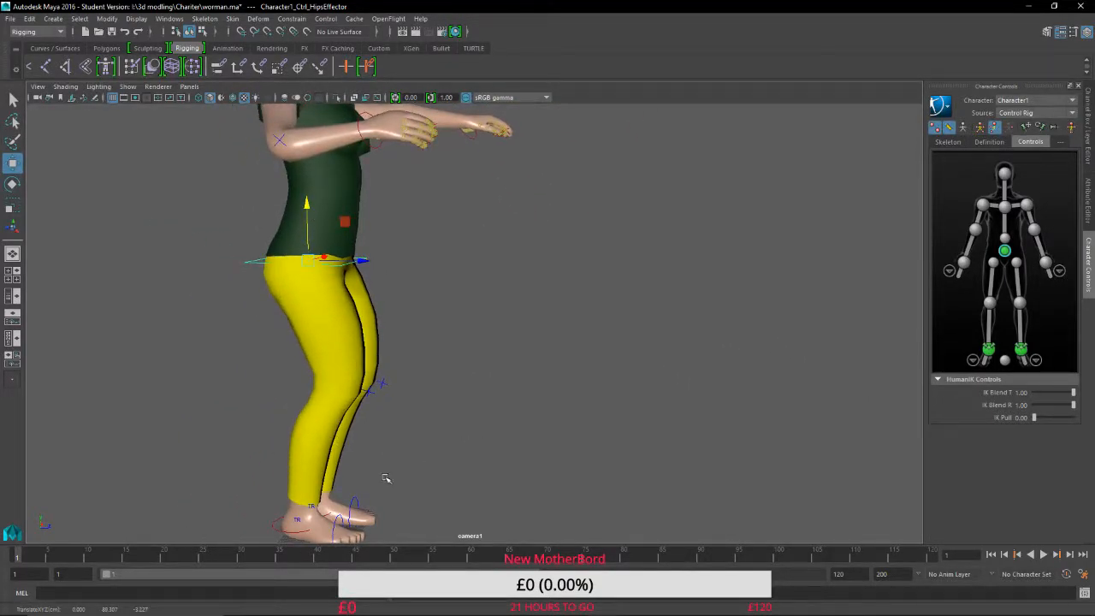
Move the right ankle effector forward at ground level so the right foot steps ahead of the left.
{"action": "left_click", "coordinate": [990, 351]}
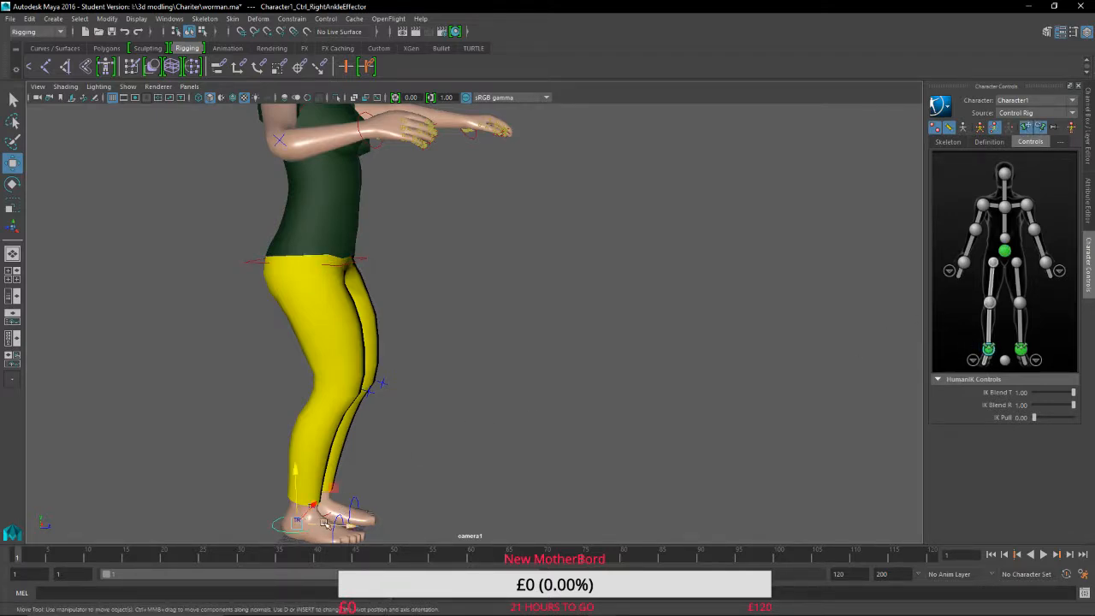
{"action": "left_click_drag", "start_coordinate": [324, 521], "coordinate": [451, 491]}
{"action": "middle_click_drag", "start_coordinate": [511, 315], "coordinate": [496, 171], "text": "alt"}
{"action": "mouse_move", "coordinate": [526, 362]}
{"action": "left_mouse_down", "text": "alt"}
{"action": "mouse_move", "coordinate": [540, 348]}
{"action": "mouse_move", "coordinate": [528, 382]}
{"action": "mouse_move", "coordinate": [550, 331]}
{"action": "mouse_move", "coordinate": [521, 374]}
{"action": "left_mouse_up", "text": "alt"}
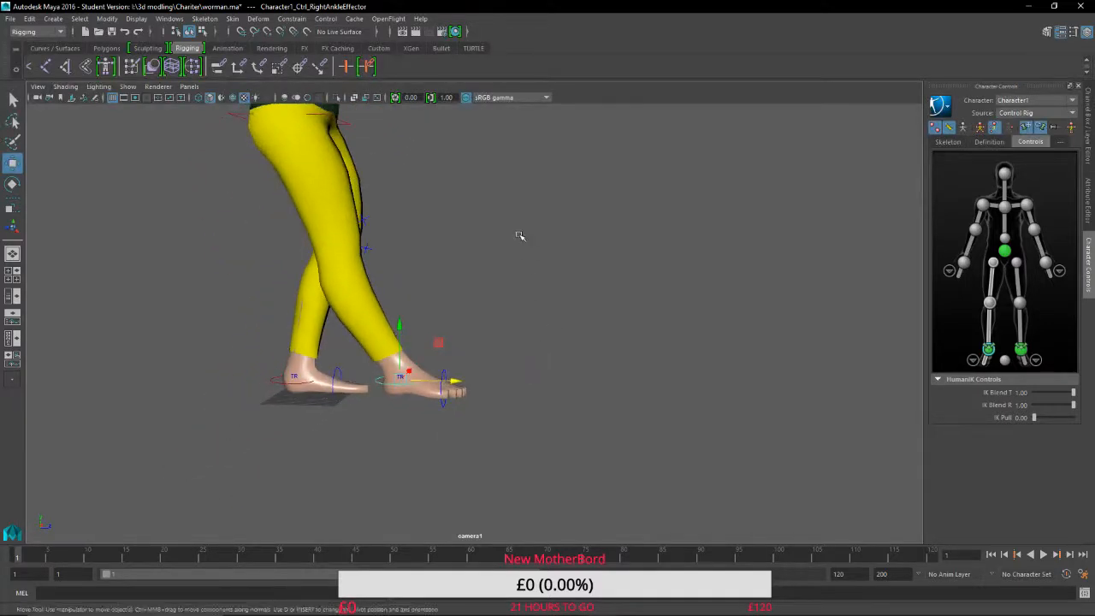
Move the hips effector forward over the right foot into a walking stance and review the full-body pose.
{"action": "middle_click_drag", "start_coordinate": [518, 237], "coordinate": [506, 349], "text": "alt"}
{"action": "left_click", "coordinate": [1005, 252]}
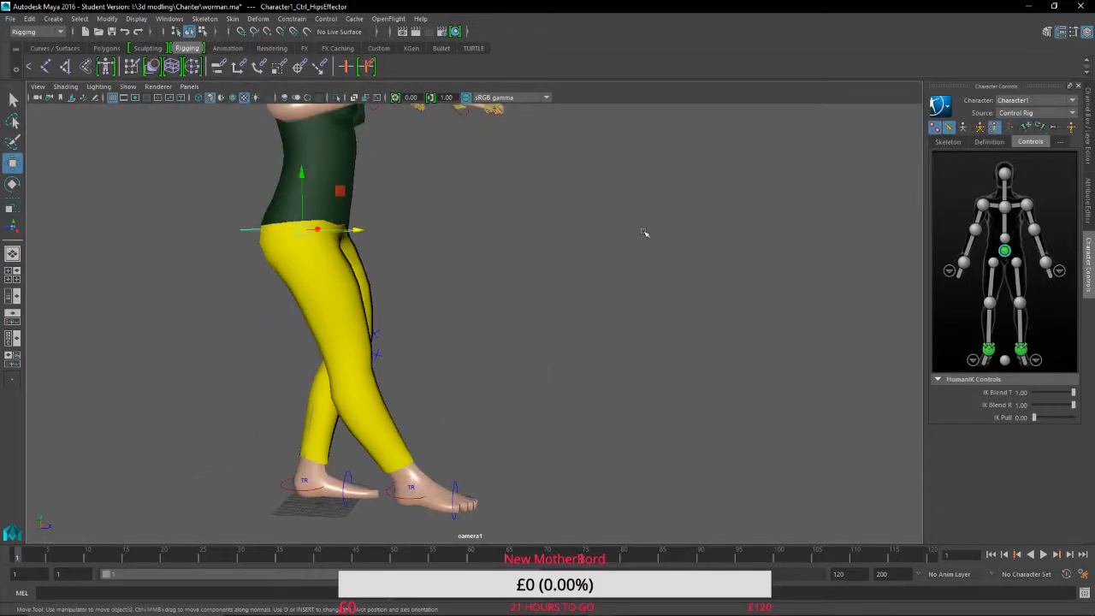
{"action": "left_click_drag", "start_coordinate": [364, 231], "coordinate": [400, 387]}
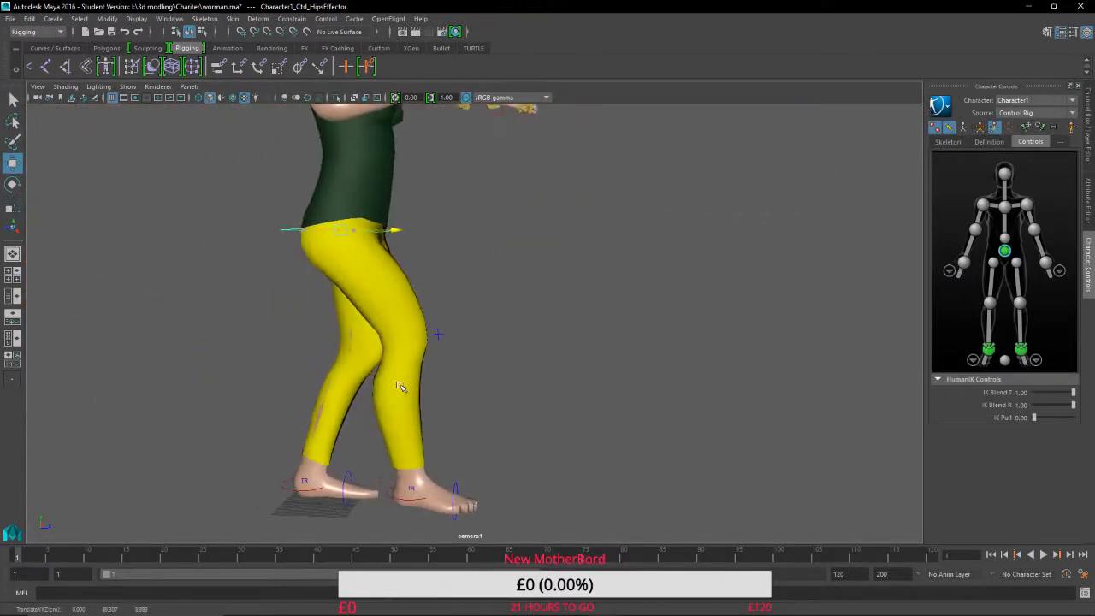
{"action": "middle_click_drag", "start_coordinate": [642, 298], "coordinate": [577, 396], "text": "alt"}
{"action": "left_click_drag", "start_coordinate": [577, 396], "coordinate": [516, 391], "text": "alt"}
{"action": "scroll", "coordinate": [498, 393], "scroll_direction": "down", "scroll_amount": 5}
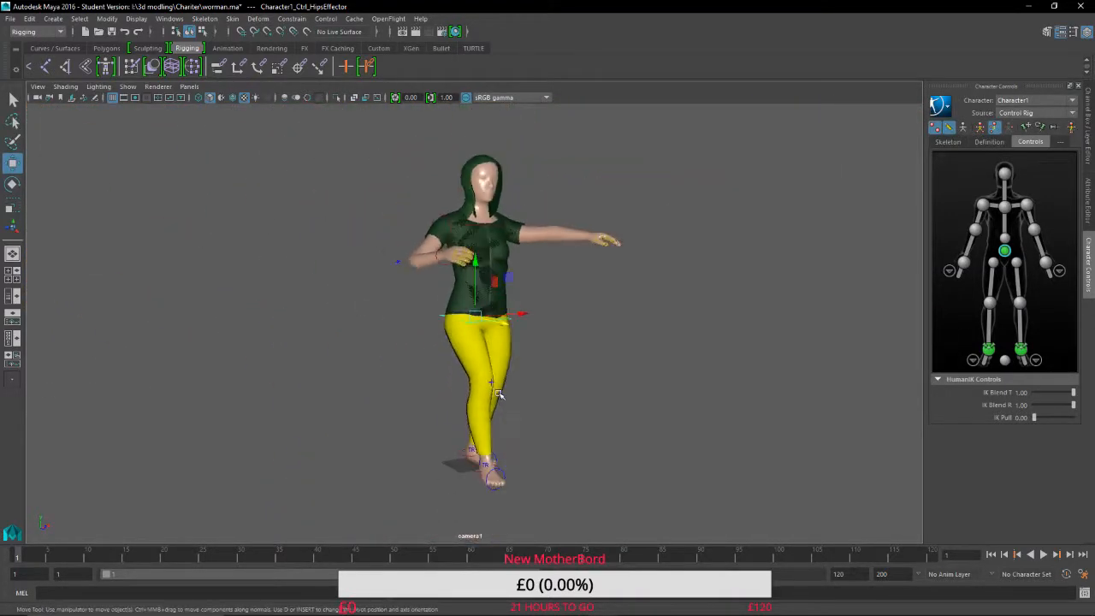
{"action": "middle_click_drag", "start_coordinate": [528, 389], "coordinate": [593, 369], "text": "alt"}
{"action": "left_click_drag", "start_coordinate": [594, 369], "coordinate": [599, 365], "text": "alt"}
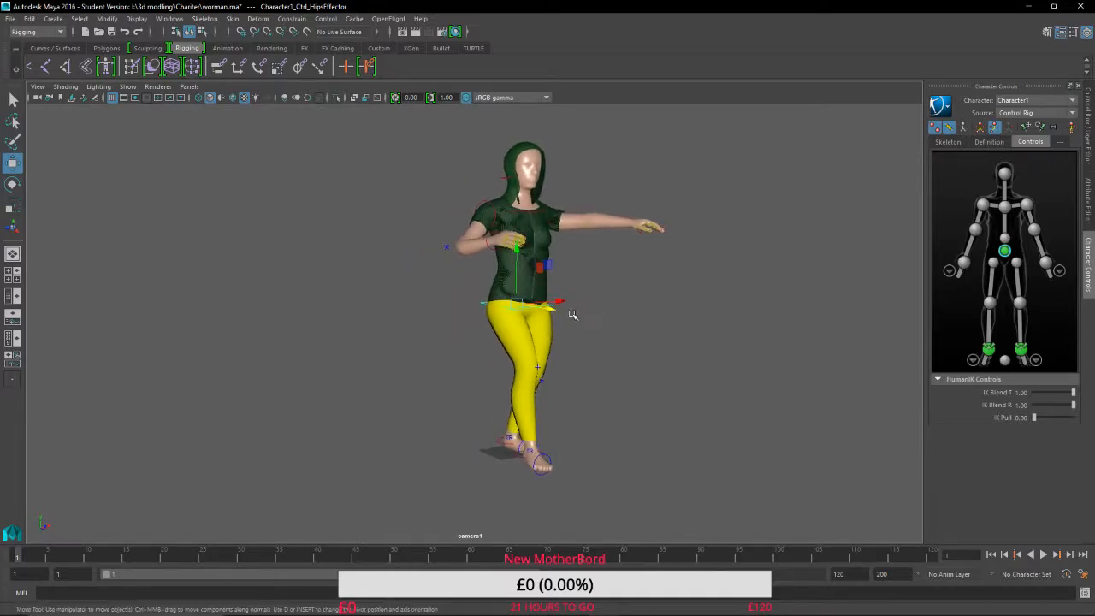
Try sliding the hips effector forward and back over the feet while viewing the legs from the side.
{"action": "left_click_drag", "start_coordinate": [552, 310], "coordinate": [3, 241]}
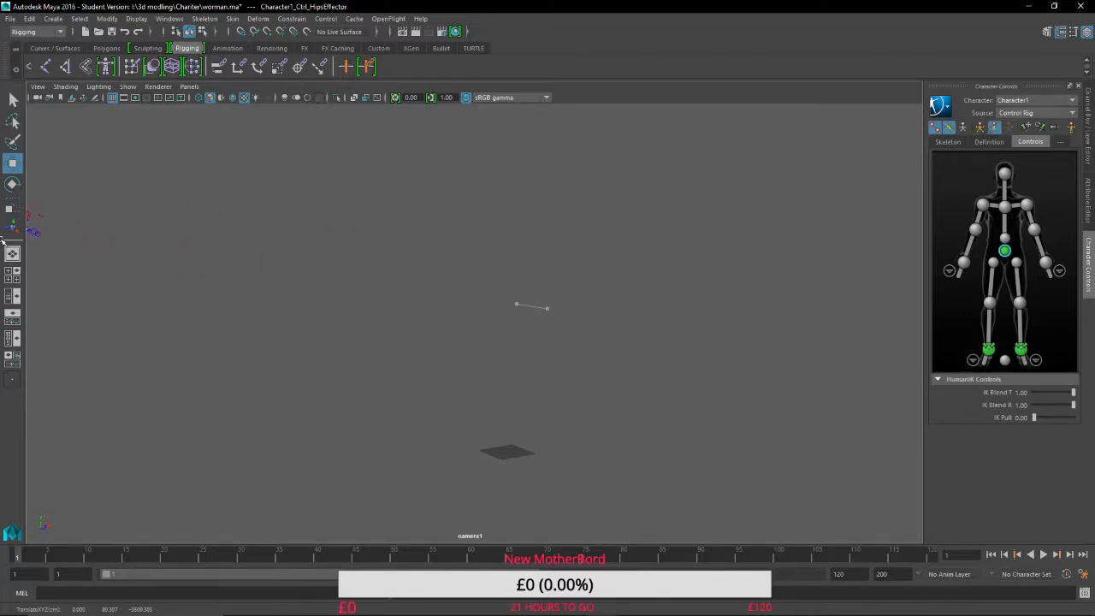
{"action": "left_click_drag", "start_coordinate": [59, 252], "coordinate": [557, 386]}
{"action": "scroll", "coordinate": [619, 414], "scroll_direction": "up", "scroll_amount": 5}
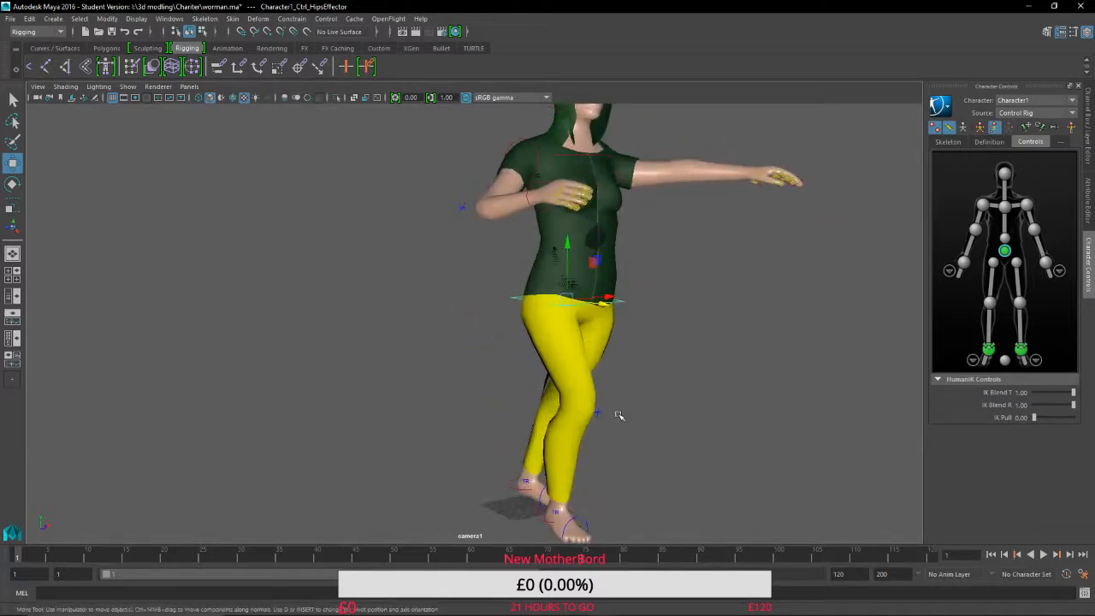
{"action": "left_click_drag", "start_coordinate": [555, 434], "coordinate": [629, 448], "text": "alt"}
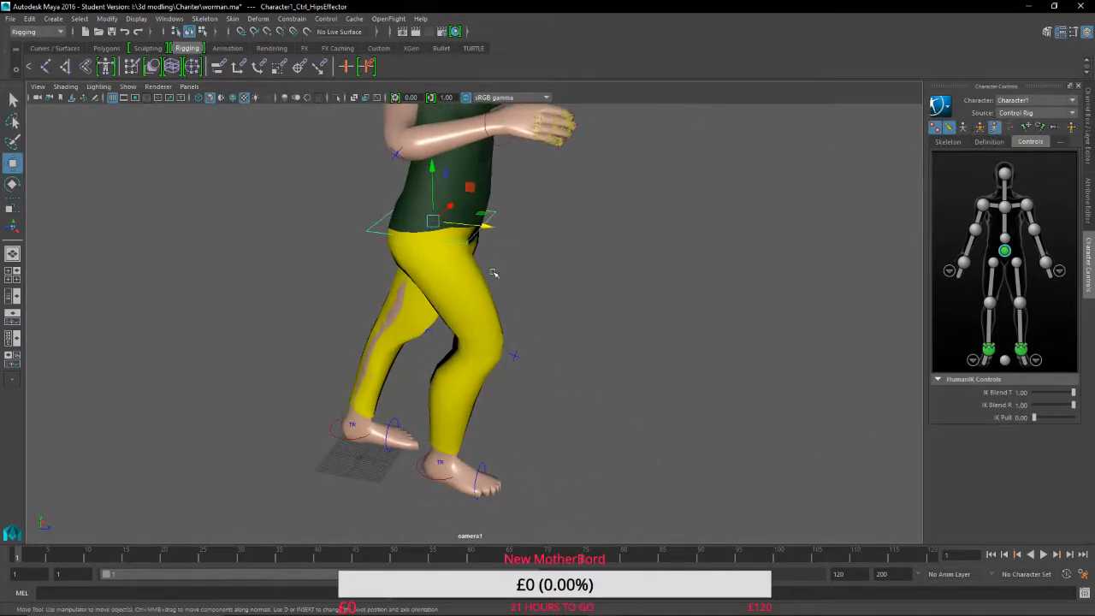
{"action": "left_click_drag", "start_coordinate": [488, 229], "coordinate": [403, 219]}
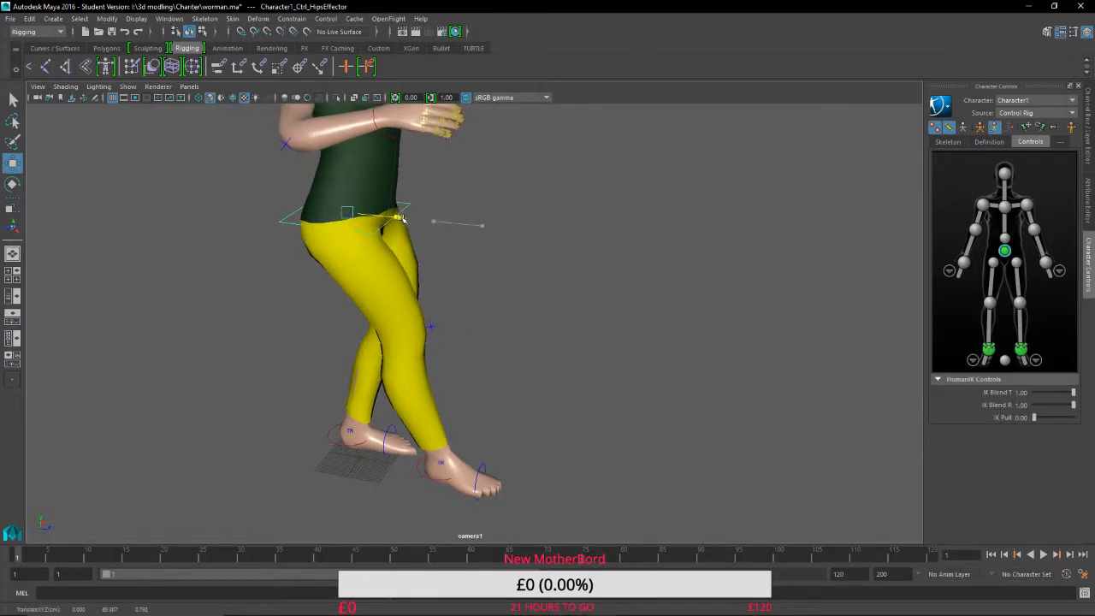
Undo the hips and right ankle moves of the walking stance, and raise the hips effector slightly above the bent knees.
{"action": "key", "text": "ctrl+z"}
{"action": "key", "text": "ctrl+z"}
{"action": "key", "text": "ctrl+z"}
{"action": "key", "text": "ctrl+z"}
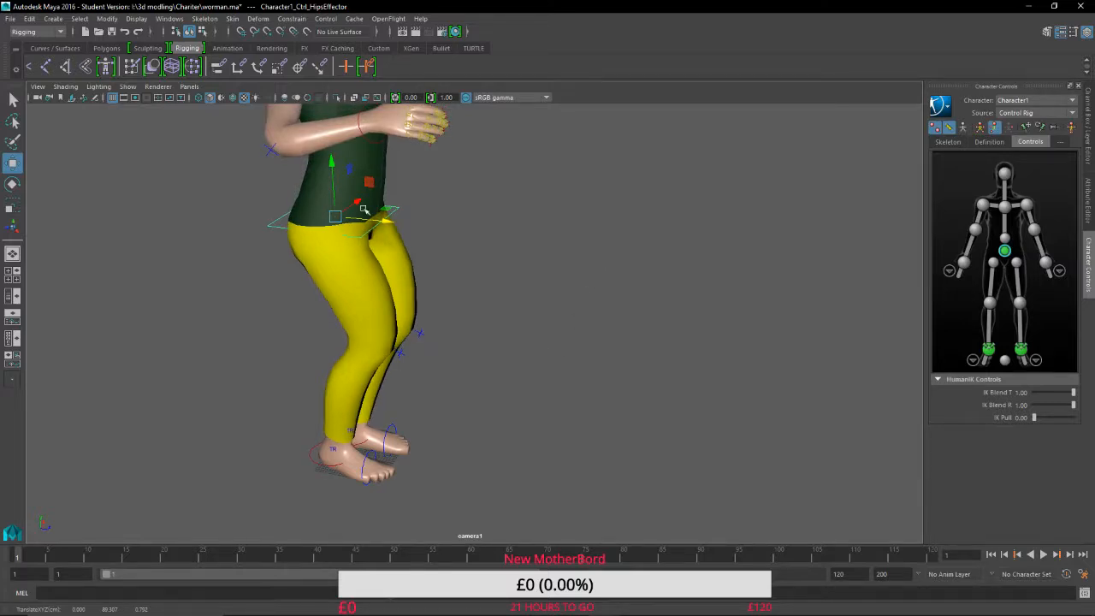
{"action": "left_click_drag", "start_coordinate": [334, 171], "coordinate": [334, 164]}
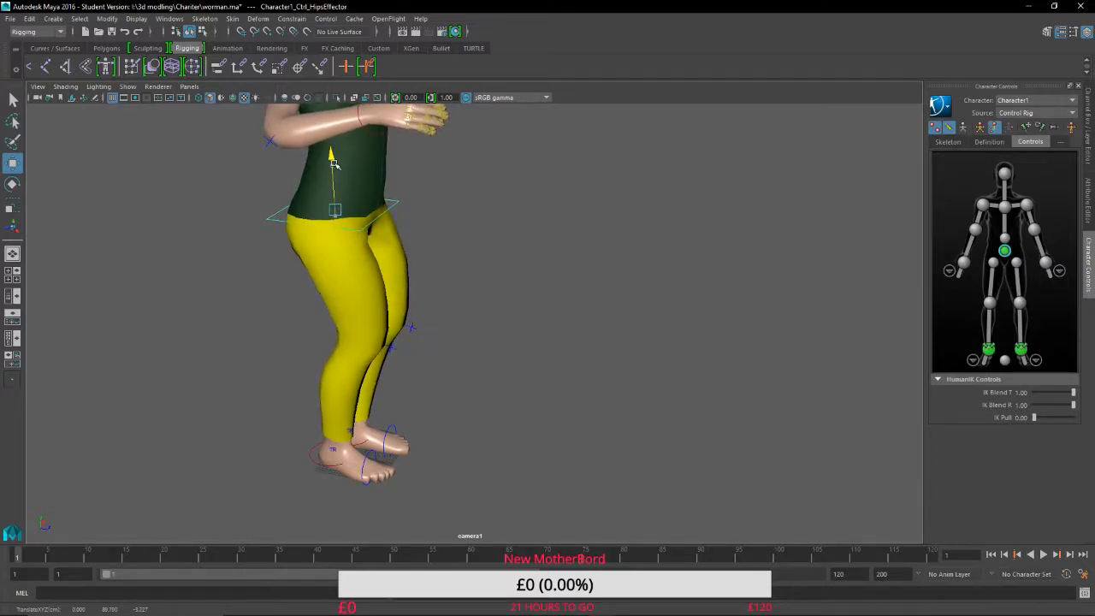
Select the right ankle effector and key the right foot's standing pose at frame 1.
{"action": "left_click_drag", "start_coordinate": [561, 375], "coordinate": [472, 394], "text": "alt"}
{"action": "left_click", "coordinate": [465, 390]}
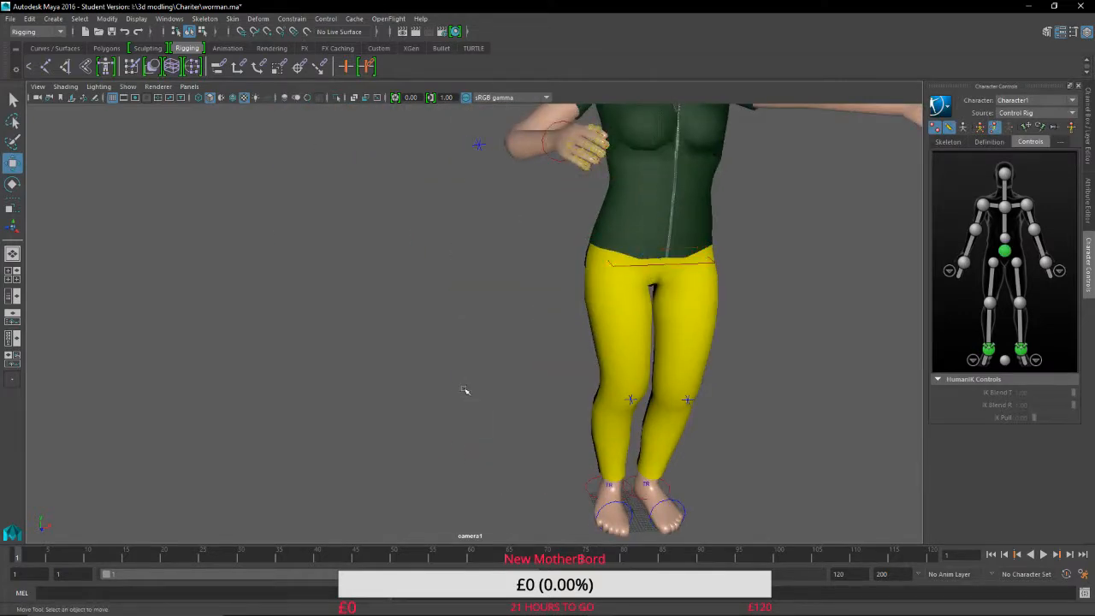
{"action": "middle_click_drag", "start_coordinate": [554, 499], "coordinate": [394, 415], "text": "alt"}
{"action": "left_click_drag", "start_coordinate": [632, 340], "coordinate": [633, 347], "text": "alt"}
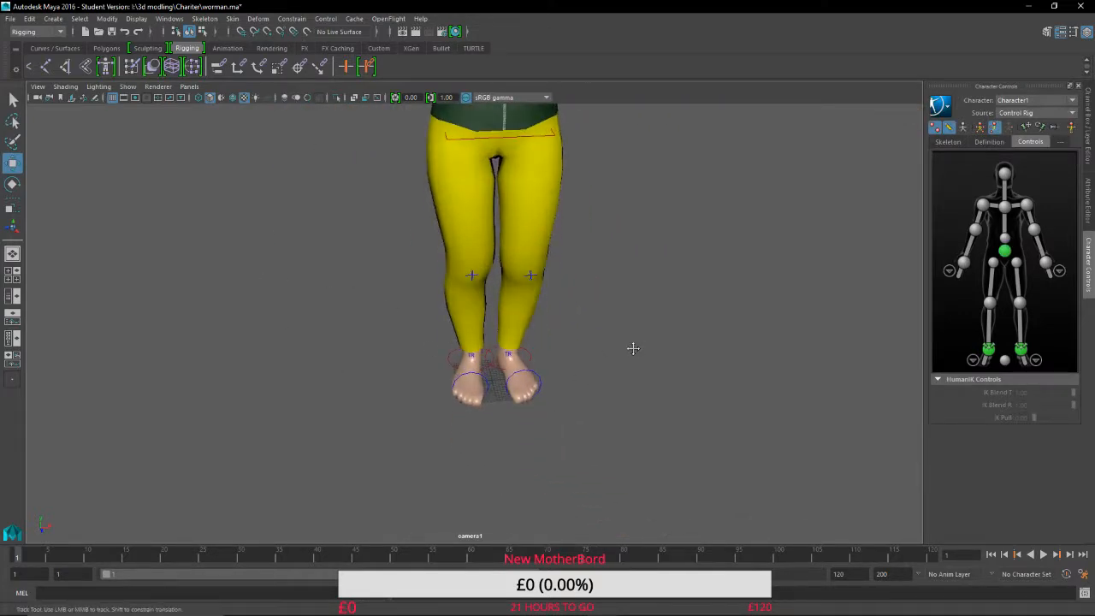
{"action": "middle_click_drag", "start_coordinate": [633, 347], "coordinate": [589, 499], "text": "alt"}
{"action": "left_click_drag", "start_coordinate": [589, 499], "coordinate": [611, 460], "text": "alt"}
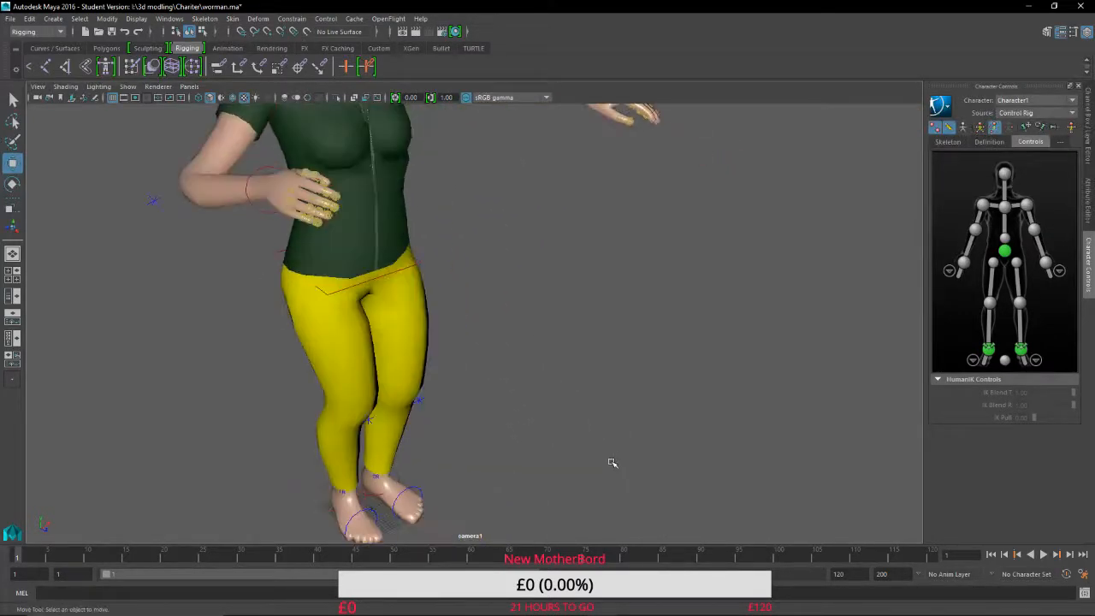
{"action": "middle_click_drag", "start_coordinate": [611, 460], "coordinate": [668, 219], "text": "alt"}
{"action": "left_click", "coordinate": [416, 340]}
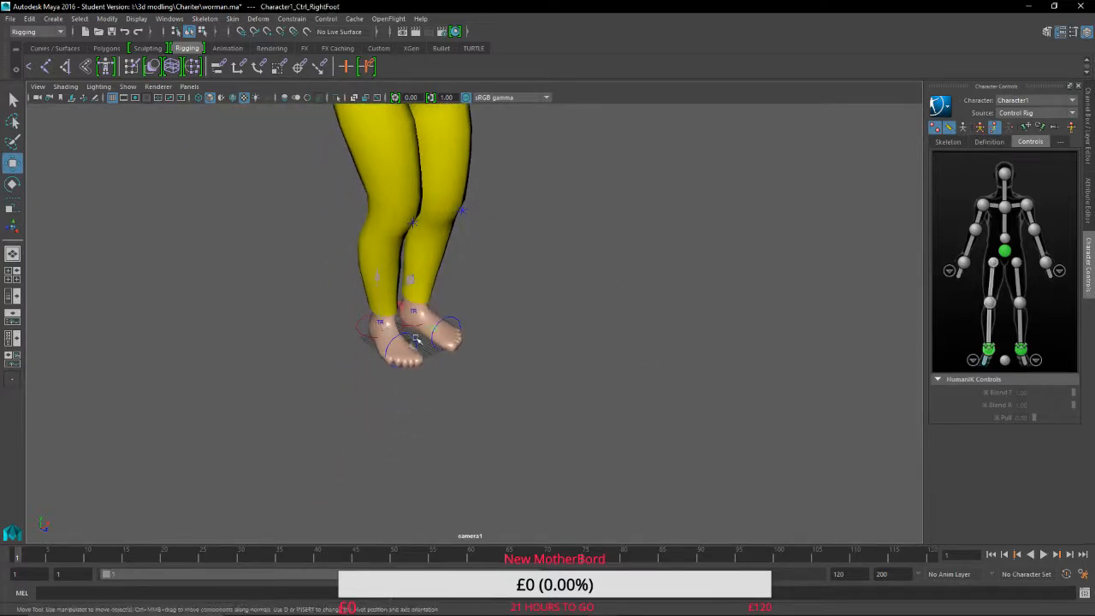
{"action": "left_click", "coordinate": [364, 333]}
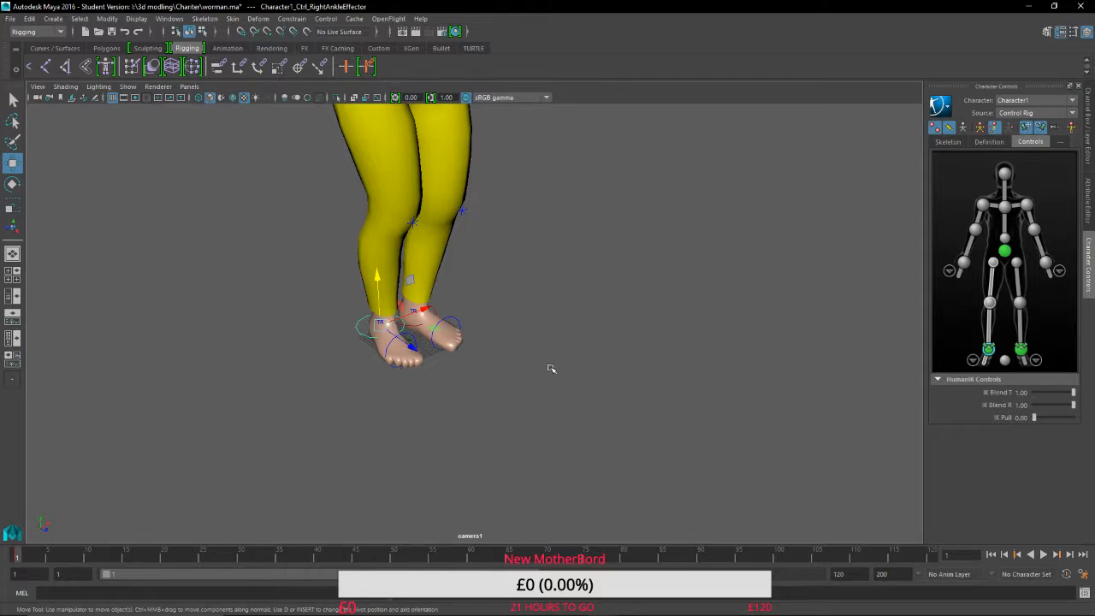
{"action": "left_click_drag", "start_coordinate": [433, 404], "coordinate": [311, 429], "text": "alt"}
{"action": "mouse_move", "coordinate": [224, 437]}
{"action": "left_mouse_down"}
{"action": "mouse_move", "coordinate": [233, 426]}
{"action": "mouse_move", "coordinate": [218, 452]}
{"action": "left_mouse_up"}
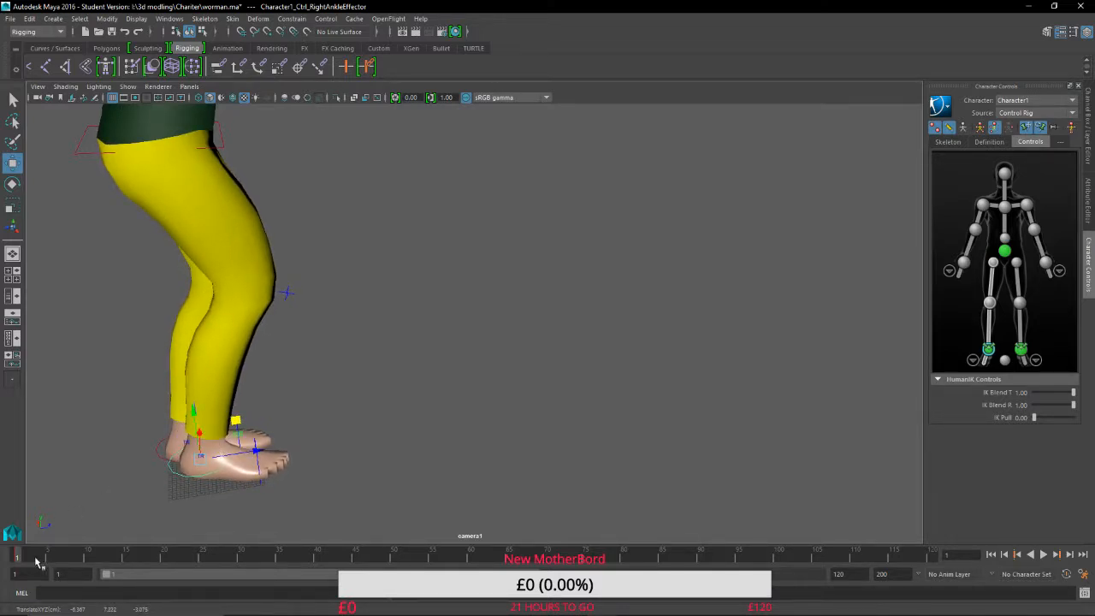
At frame 3, lift the right ankle effector slightly up and forward and key the pose.
{"action": "left_click_drag", "start_coordinate": [38, 561], "coordinate": [34, 561]}
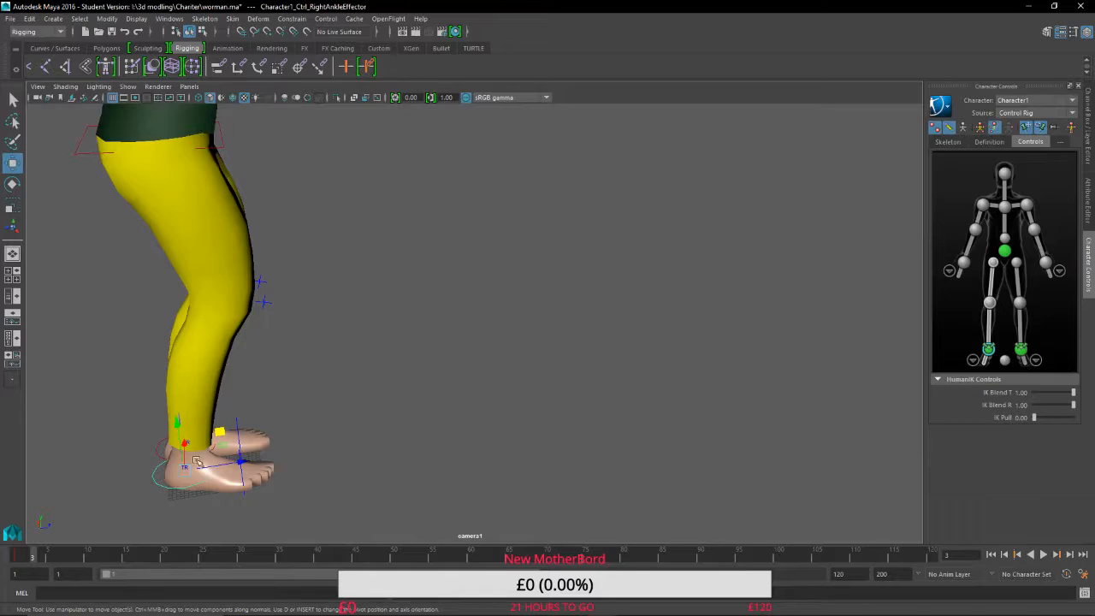
{"action": "left_click_drag", "start_coordinate": [219, 434], "coordinate": [232, 418]}
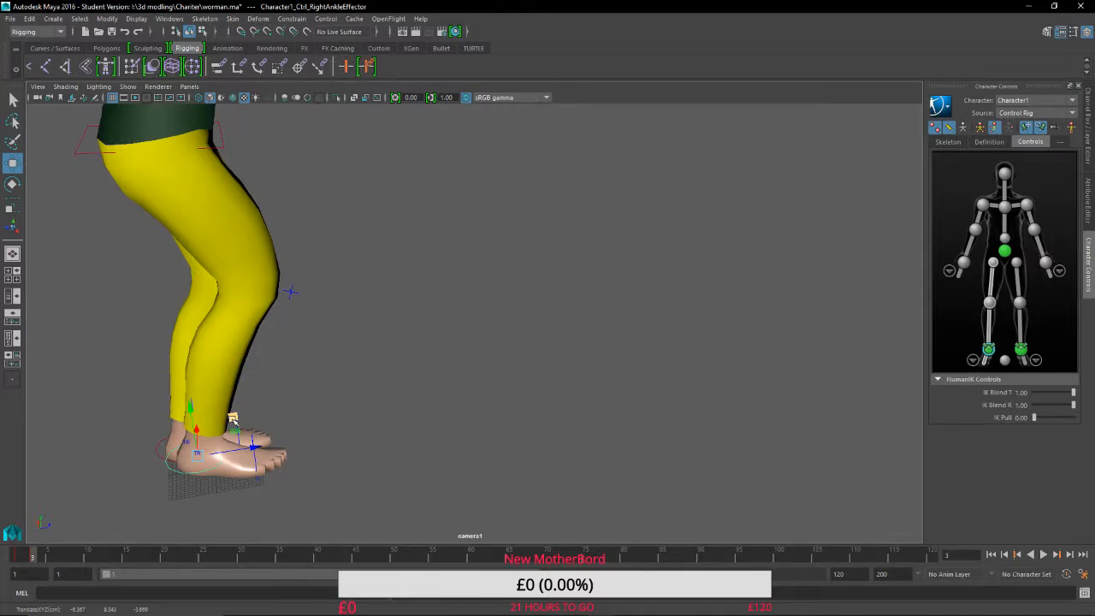
{"action": "left_click_drag", "start_coordinate": [232, 419], "coordinate": [269, 393]}
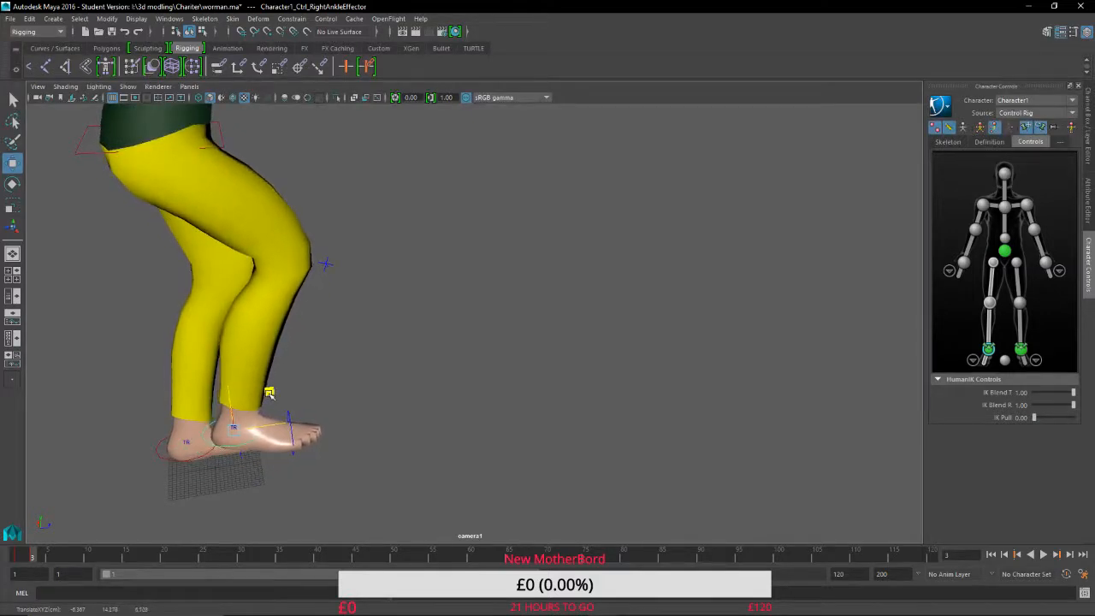
Key the right foot swinging higher and forward at frame 5, and farther ahead of the left foot at frame 7.
{"action": "left_click", "coordinate": [49, 557]}
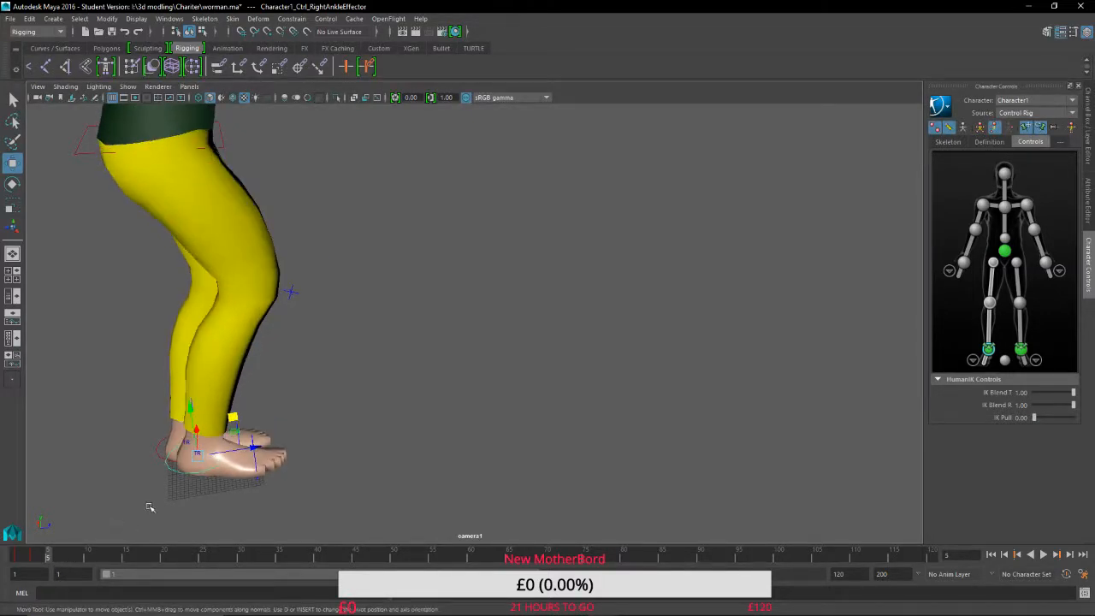
{"action": "left_click_drag", "start_coordinate": [233, 418], "coordinate": [285, 374]}
{"action": "left_click_drag", "start_coordinate": [373, 421], "coordinate": [274, 384], "text": "alt"}
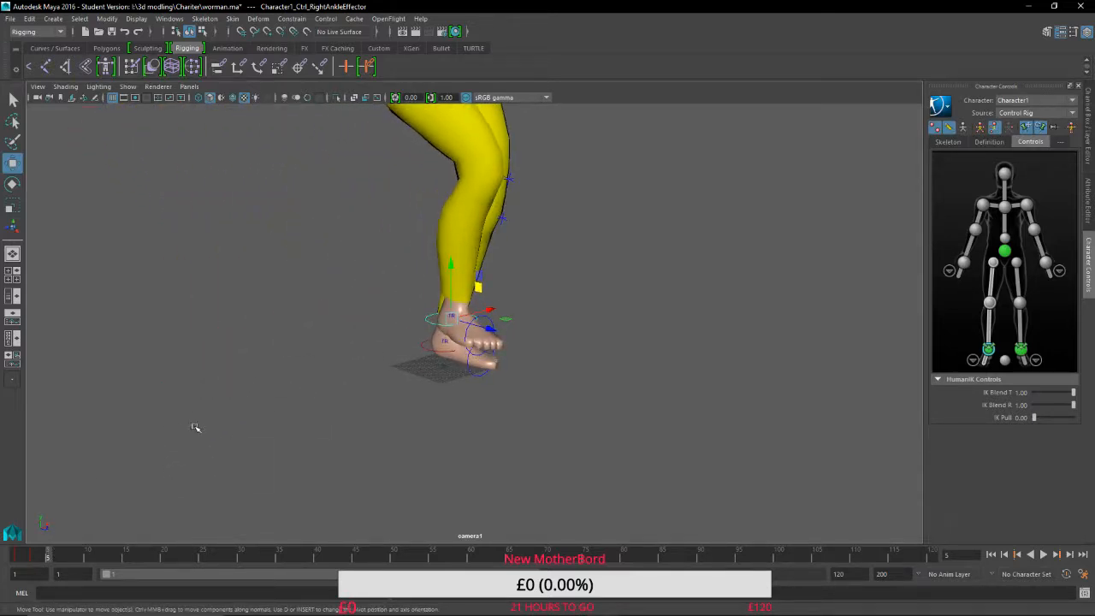
{"action": "left_click_drag", "start_coordinate": [302, 438], "coordinate": [349, 487], "text": "alt"}
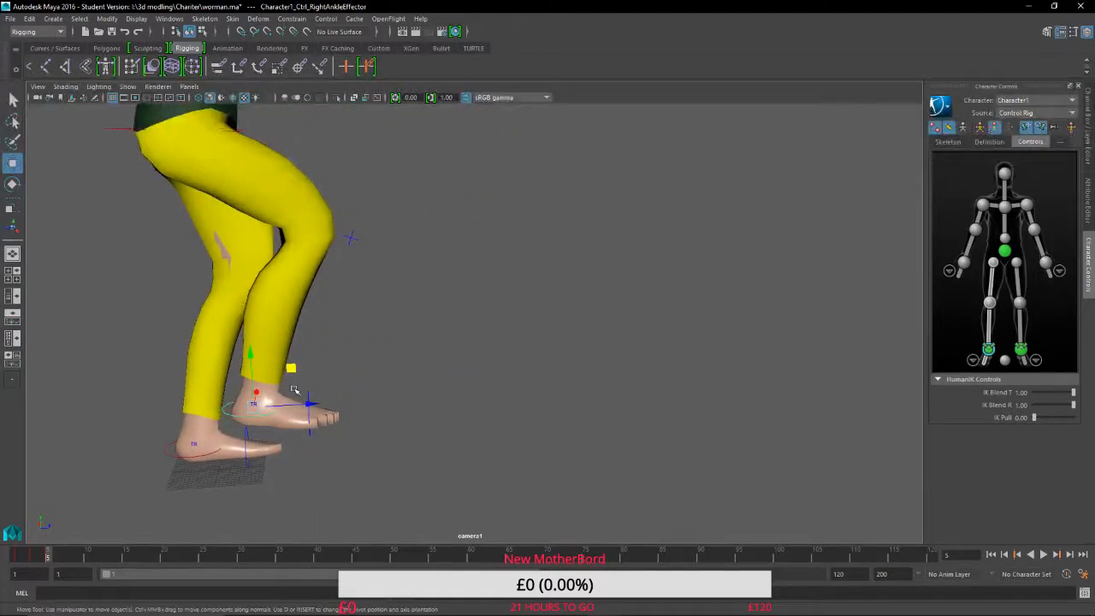
{"action": "middle_click_drag", "start_coordinate": [291, 368], "coordinate": [341, 377]}
{"action": "left_click", "coordinate": [63, 558]}
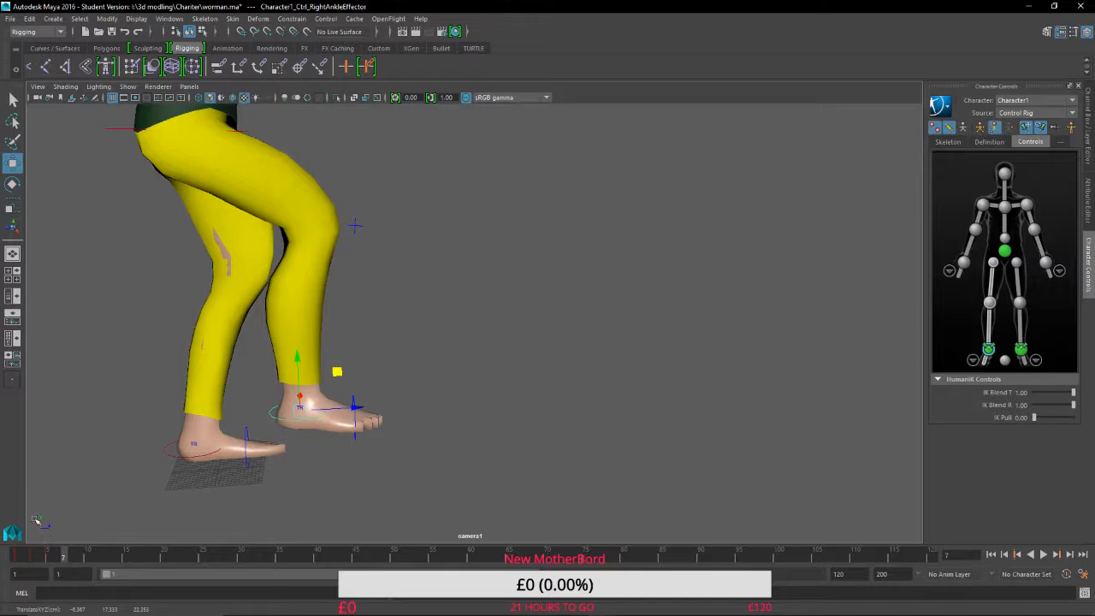
Key the right ankle effector coming down ahead of the left foot at frame 9 and reaching the ground at frame 11.
{"action": "left_click", "coordinate": [81, 559]}
{"action": "middle_click_drag", "start_coordinate": [338, 372], "coordinate": [355, 398]}
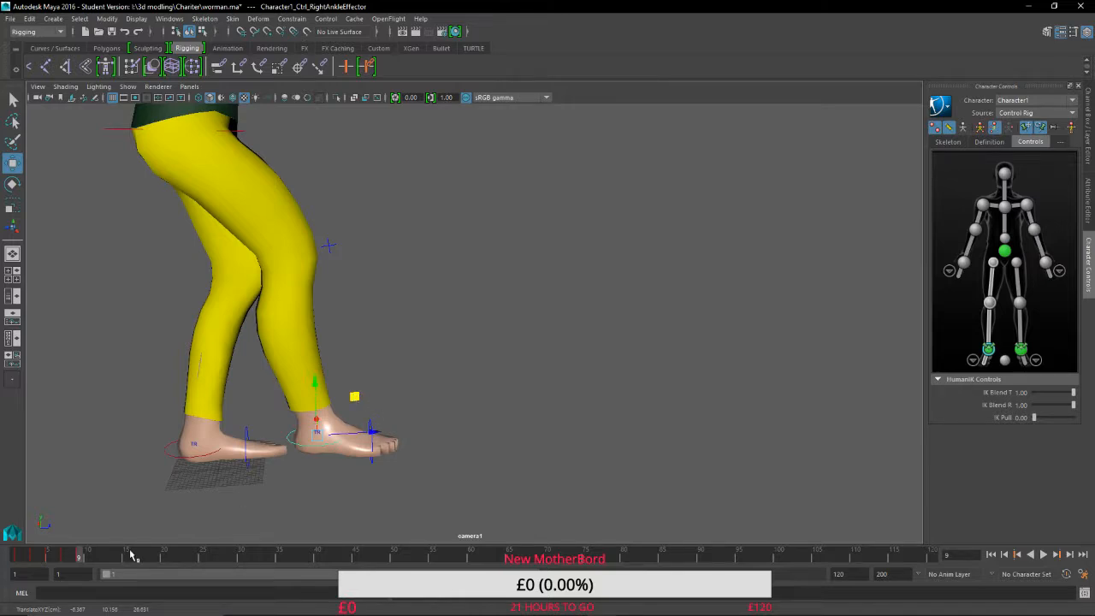
{"action": "left_click", "coordinate": [96, 557]}
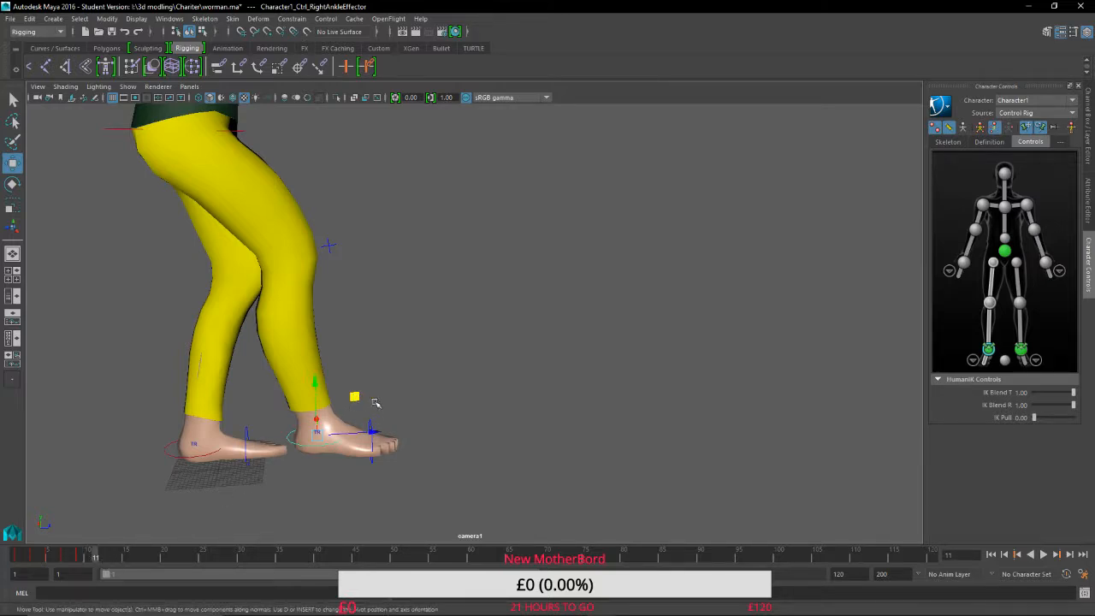
{"action": "middle_click_drag", "start_coordinate": [355, 398], "coordinate": [343, 417]}
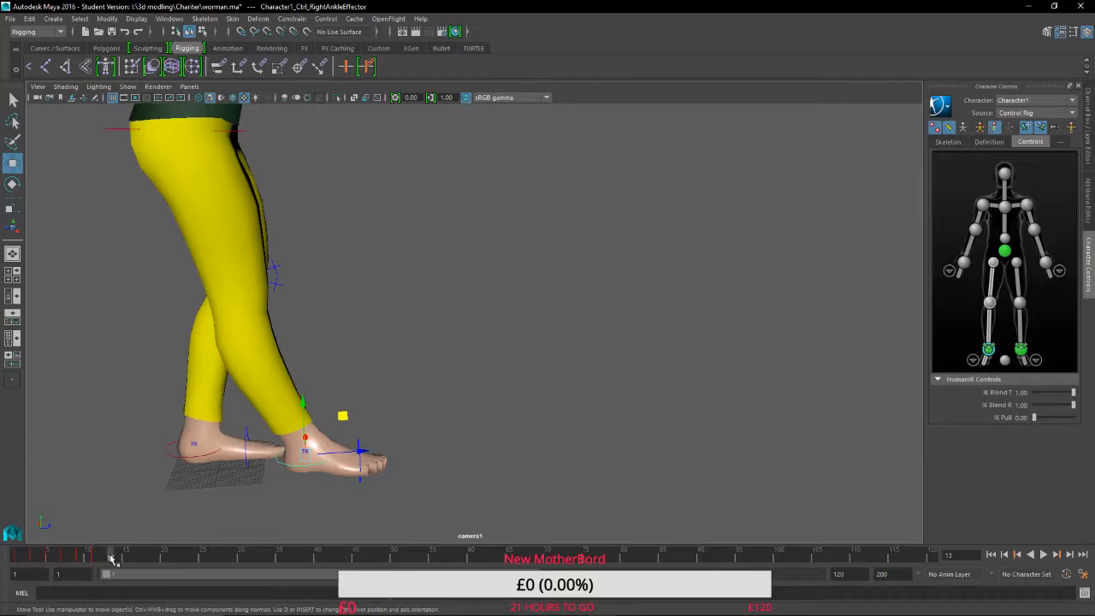
Copy the right ankle effector's key from frame 1 and paste it at frame 14.
{"action": "left_click", "coordinate": [14, 557]}
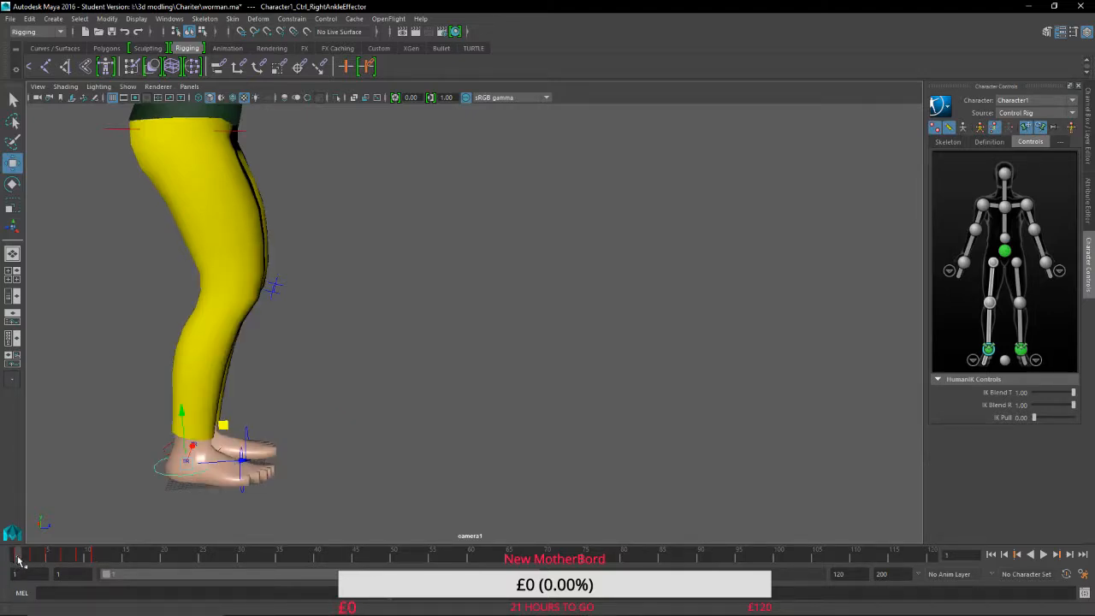
{"action": "right_click", "coordinate": [19, 561]}
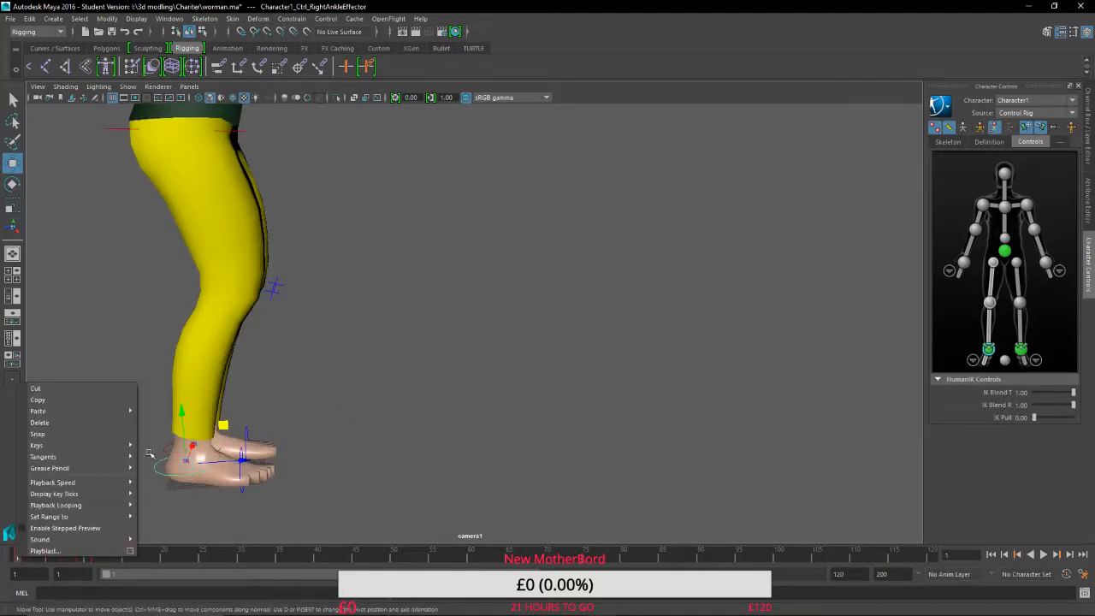
{"action": "left_click", "coordinate": [76, 399]}
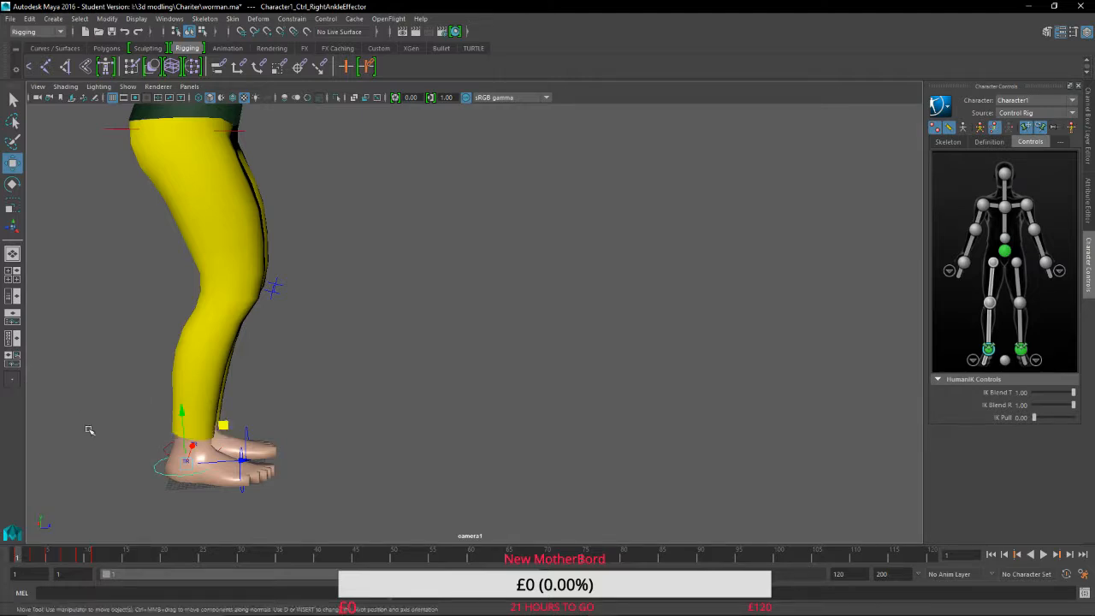
{"action": "left_click", "coordinate": [118, 557]}
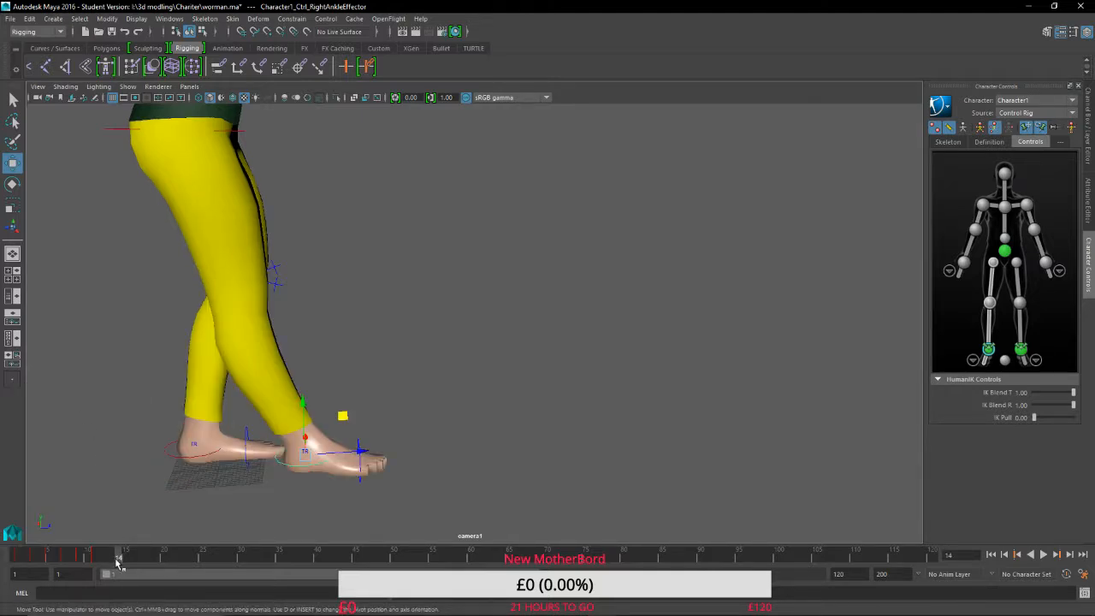
{"action": "right_click", "coordinate": [119, 562]}
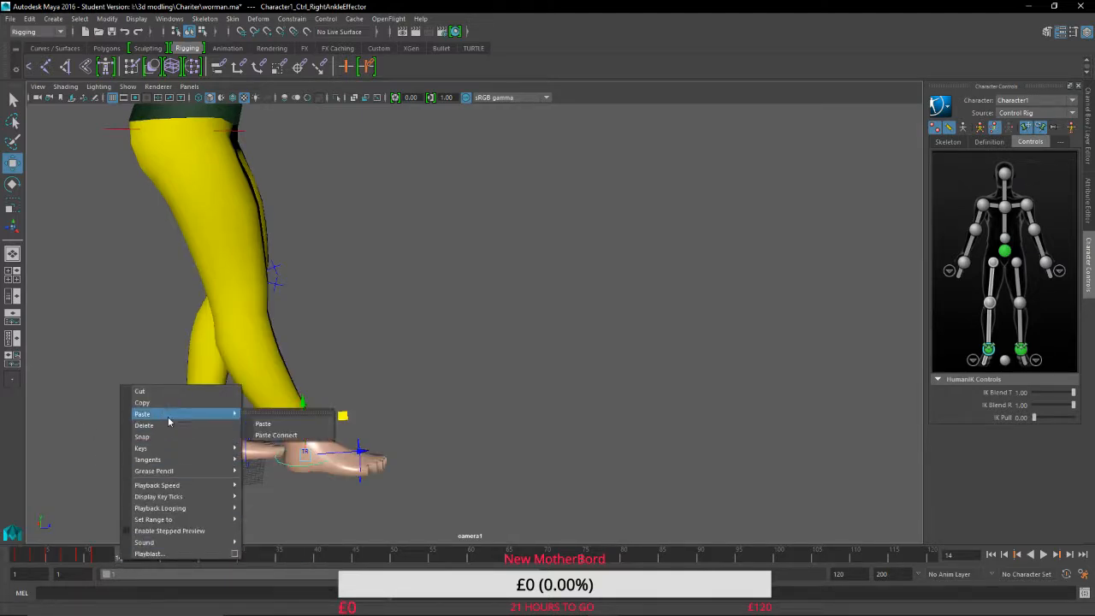
{"action": "mouse_move", "coordinate": [171, 496]}
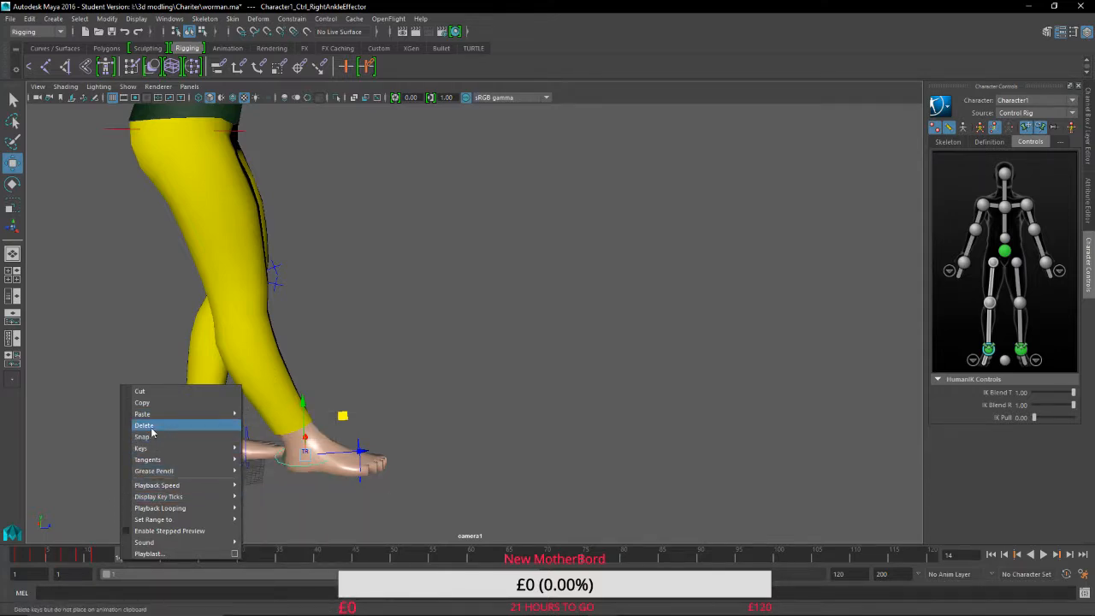
{"action": "mouse_move", "coordinate": [156, 419]}
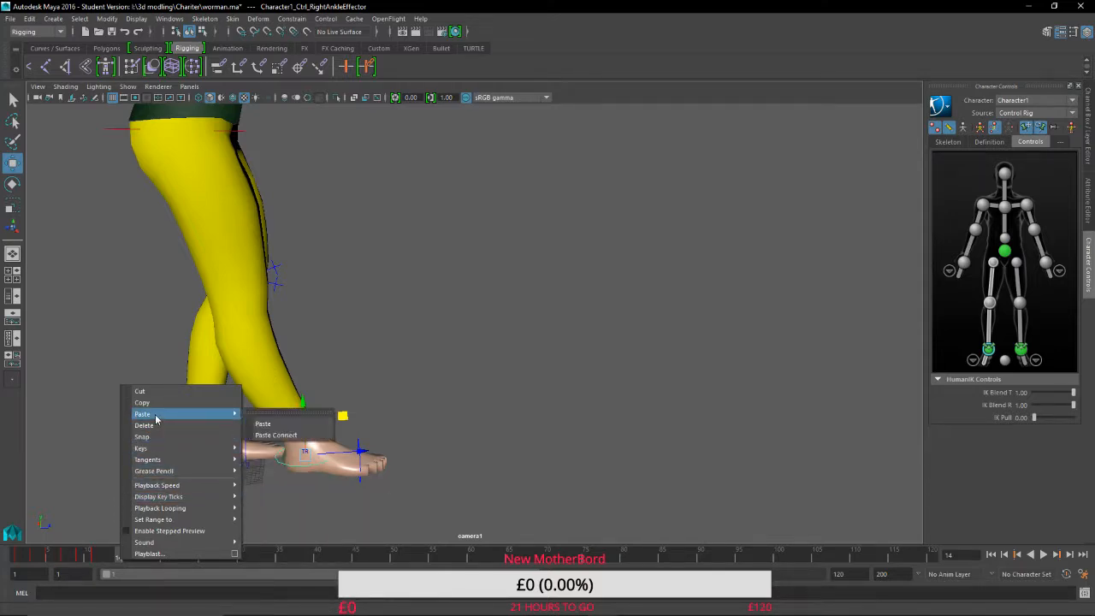
{"action": "left_click", "coordinate": [265, 423]}
Play back the right leg's stepping motion, stop playback, and scrub the timeline to check the pose at frame 14.
{"action": "key", "text": "alt+v"}
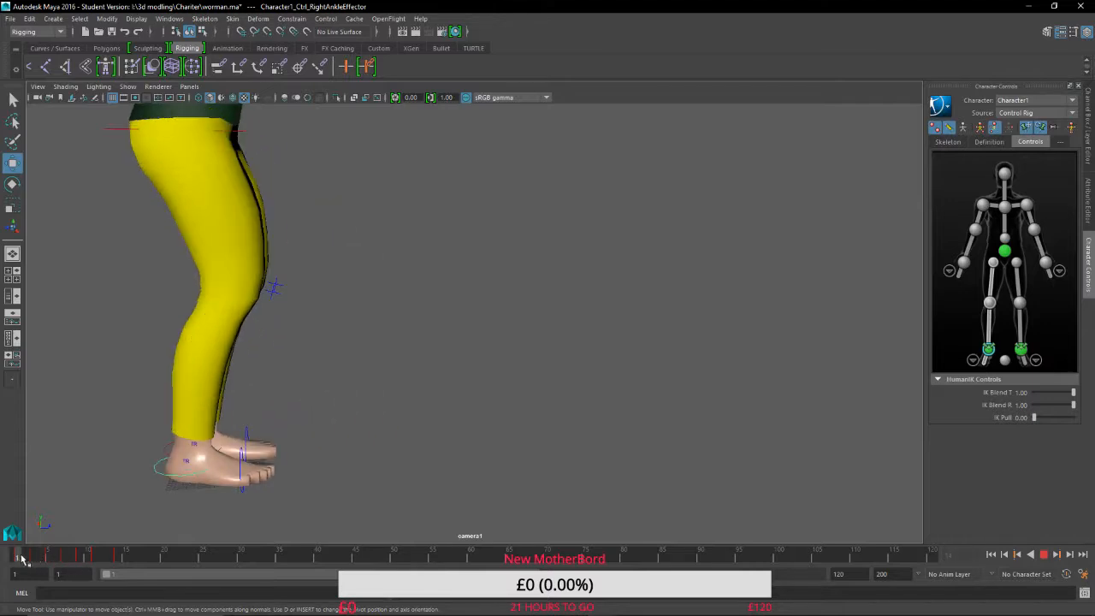
{"action": "mouse_move", "coordinate": [11, 556]}
{"action": "left_mouse_down"}
{"action": "mouse_move", "coordinate": [123, 569]}
{"action": "mouse_move", "coordinate": [1, 563]}
{"action": "mouse_move", "coordinate": [101, 565]}
{"action": "mouse_move", "coordinate": [4, 568]}
{"action": "mouse_move", "coordinate": [18, 580]}
{"action": "left_mouse_up"}
{"action": "left_click_drag", "start_coordinate": [464, 476], "coordinate": [415, 455], "text": "alt"}
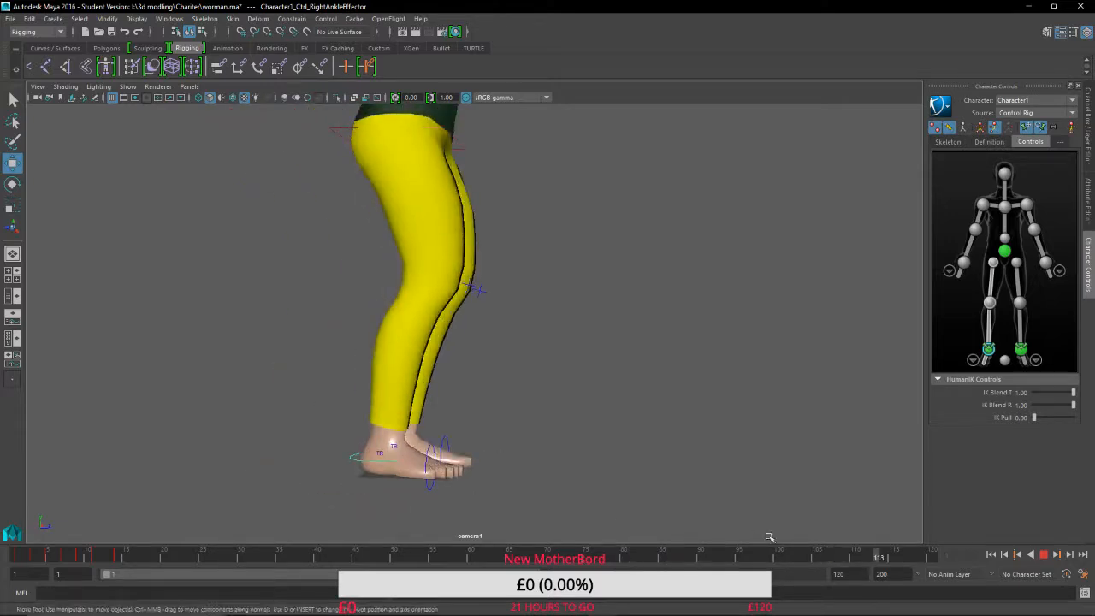
{"action": "left_click", "coordinate": [1045, 555]}
{"action": "left_click_drag", "start_coordinate": [204, 553], "coordinate": [121, 560]}
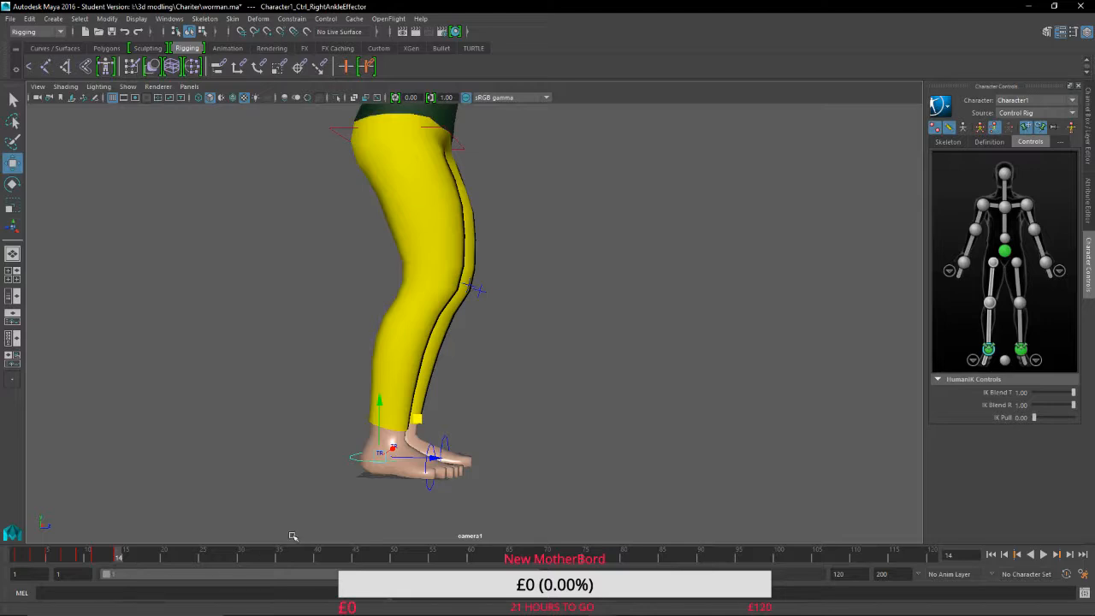
{"action": "middle_click_drag", "start_coordinate": [354, 504], "coordinate": [310, 517], "text": "alt"}
Select the left ankle effector and key it at frame 10, lifted off the ground and moved slightly forward.
{"action": "mouse_move", "coordinate": [128, 560]}
{"action": "left_mouse_down"}
{"action": "mouse_move", "coordinate": [60, 563]}
{"action": "mouse_move", "coordinate": [97, 564]}
{"action": "left_mouse_up"}
{"action": "left_click_drag", "start_coordinate": [179, 450], "coordinate": [528, 513], "text": "alt"}
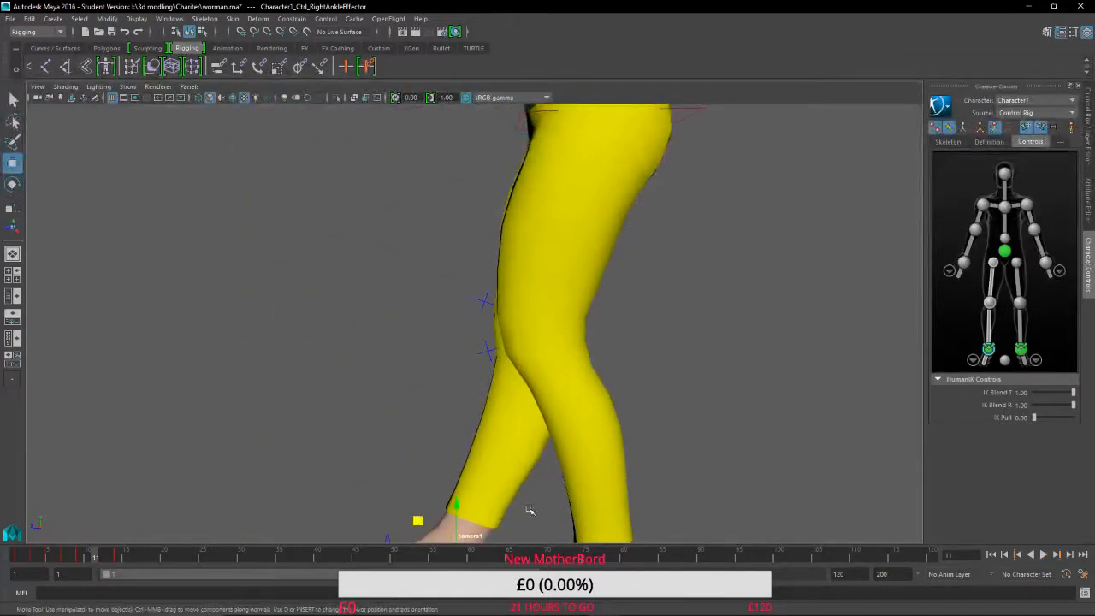
{"action": "middle_click_drag", "start_coordinate": [527, 513], "coordinate": [456, 325], "text": "alt"}
{"action": "left_click", "coordinate": [547, 375]}
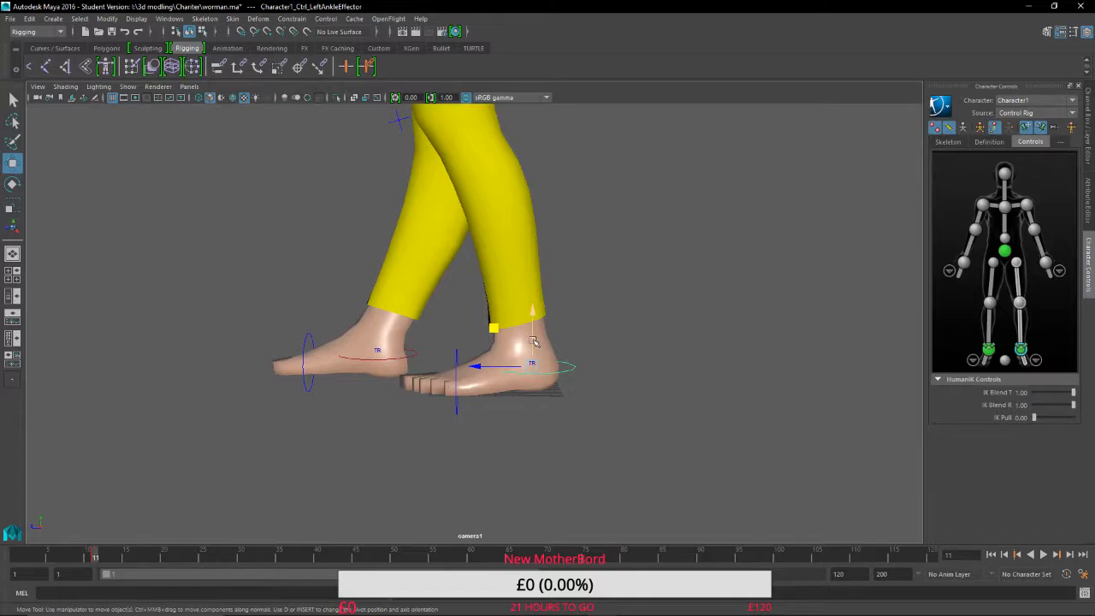
{"action": "left_click", "coordinate": [18, 557]}
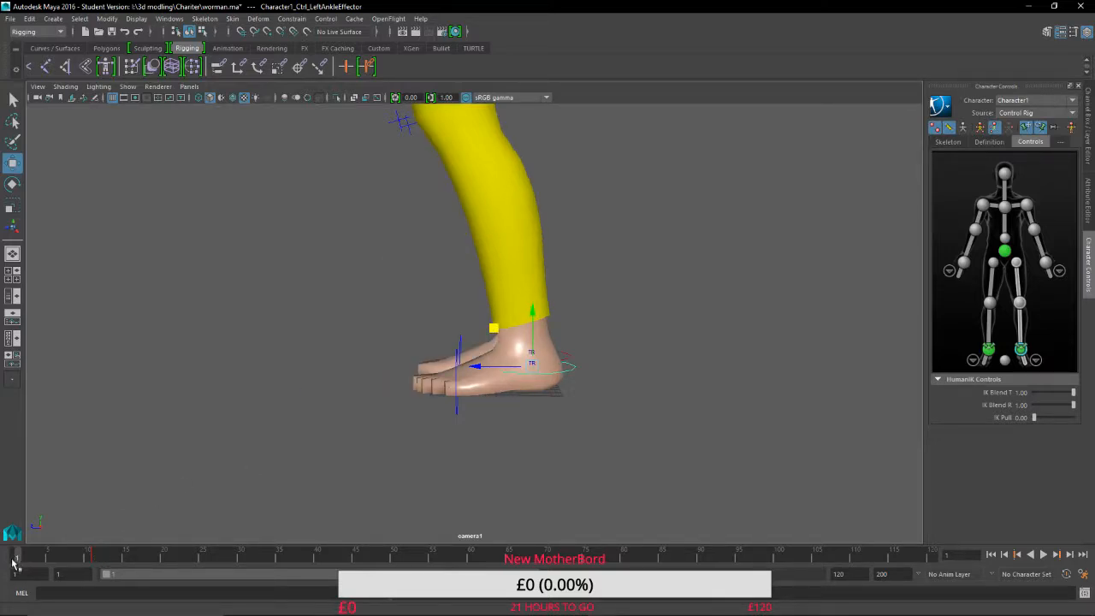
{"action": "left_click", "coordinate": [89, 561]}
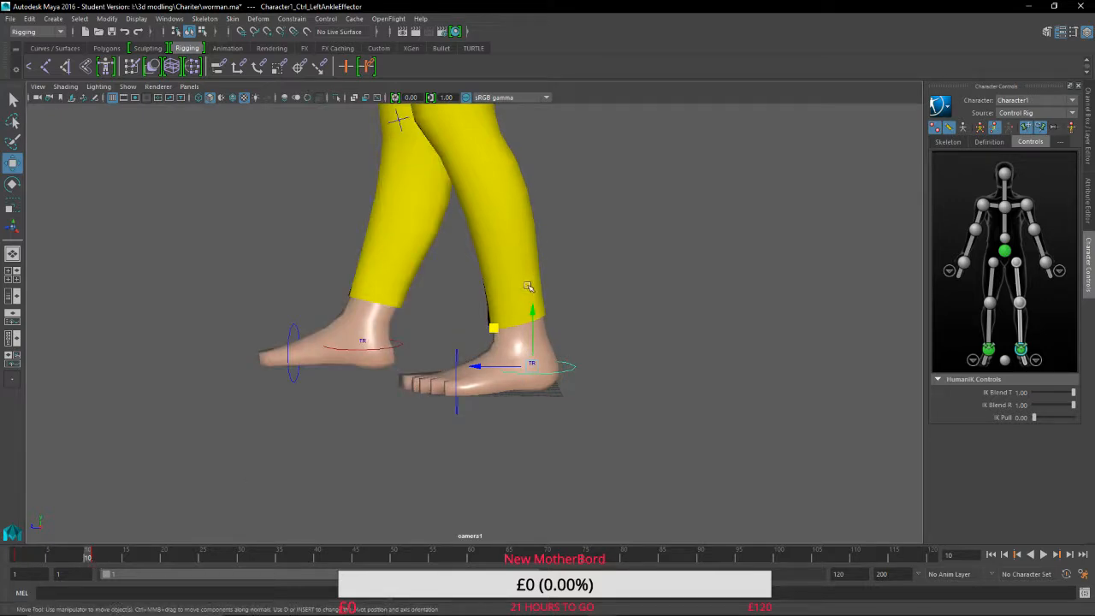
{"action": "left_click_drag", "start_coordinate": [531, 314], "coordinate": [489, 288]}
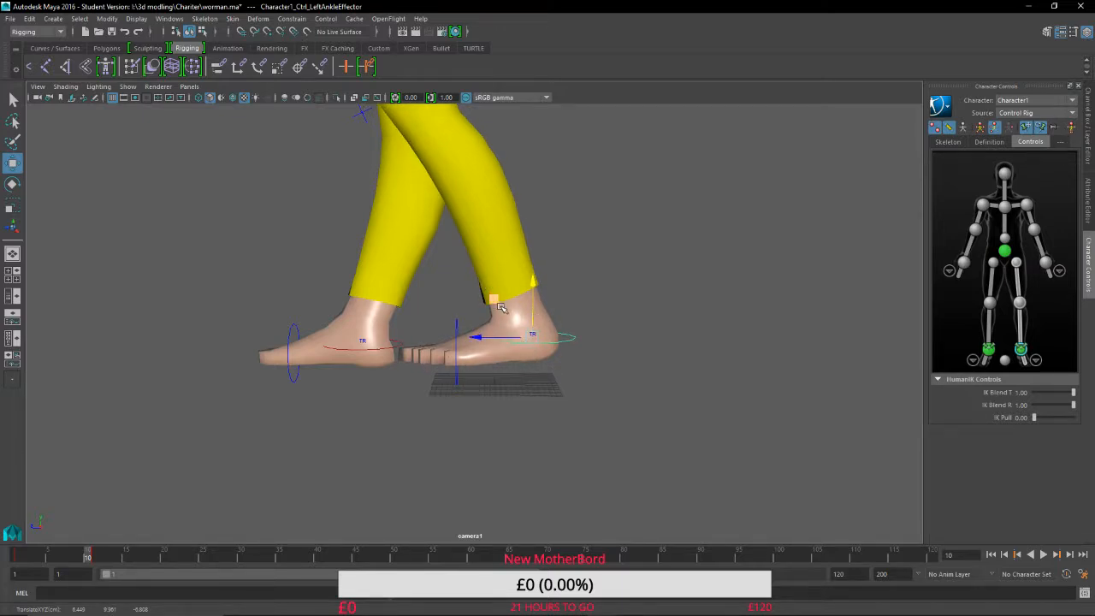
{"action": "left_click_drag", "start_coordinate": [500, 297], "coordinate": [485, 291]}
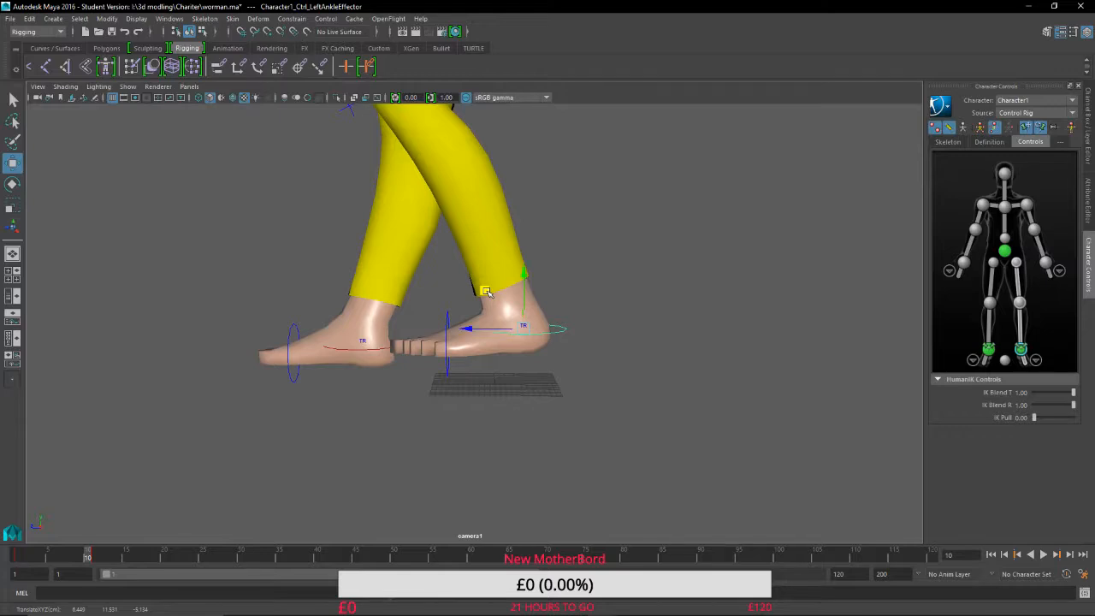
Key the left ankle effector raised and farther forward at frame 11, and ahead of the right foot at frame 13.
{"action": "left_click", "coordinate": [96, 556]}
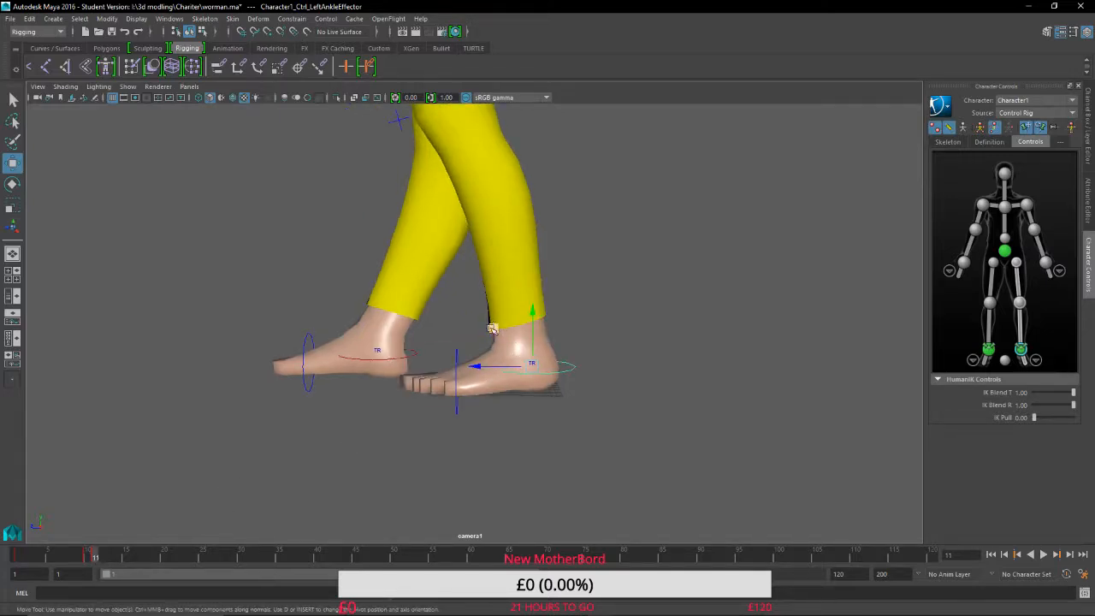
{"action": "left_click_drag", "start_coordinate": [473, 321], "coordinate": [441, 294]}
{"action": "left_click", "coordinate": [88, 556]}
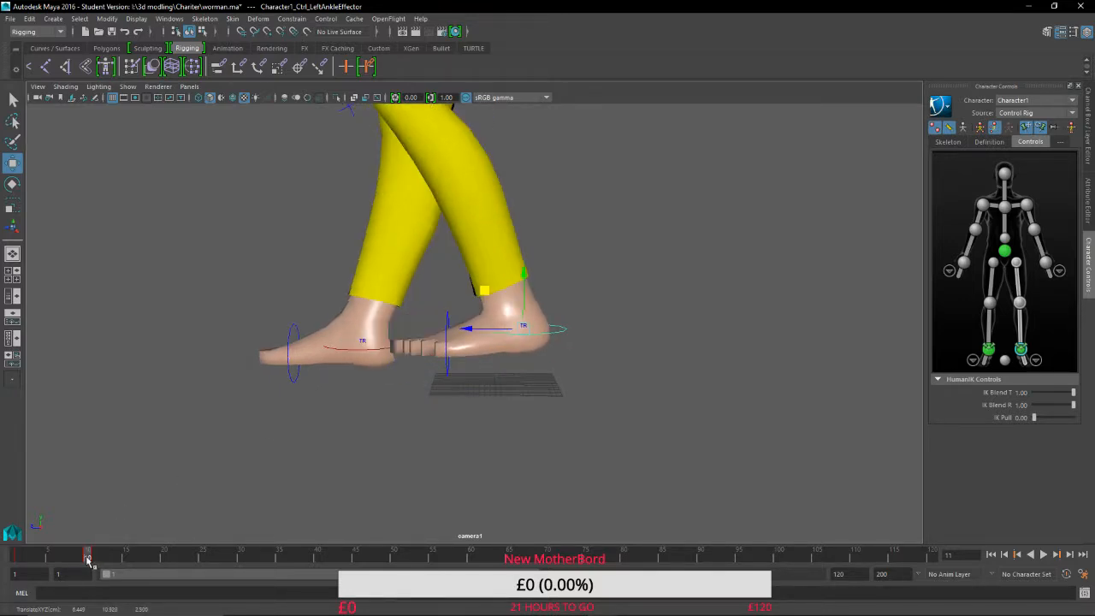
{"action": "left_click_drag", "start_coordinate": [97, 561], "coordinate": [102, 560]}
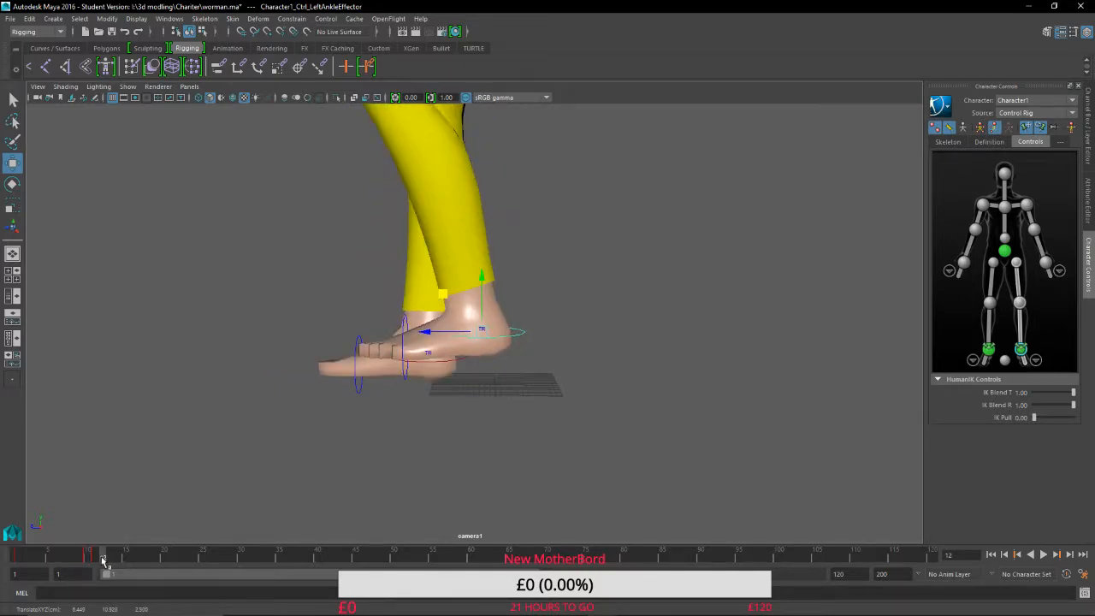
{"action": "left_click", "coordinate": [113, 560]}
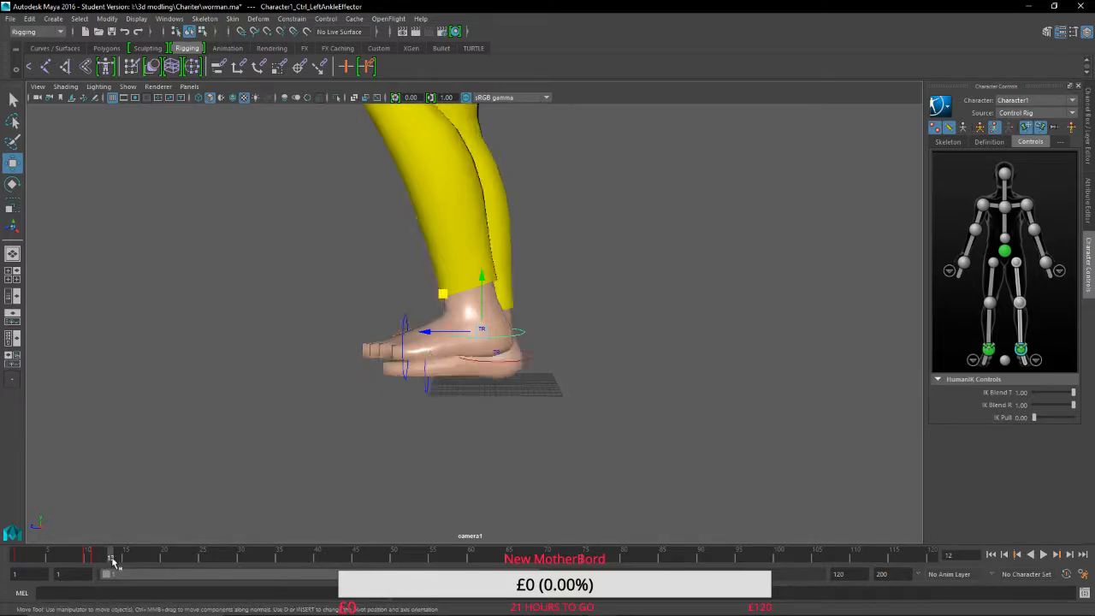
{"action": "left_click_drag", "start_coordinate": [228, 492], "coordinate": [476, 498], "text": "alt"}
{"action": "middle_click_drag", "start_coordinate": [476, 498], "coordinate": [202, 496], "text": "alt"}
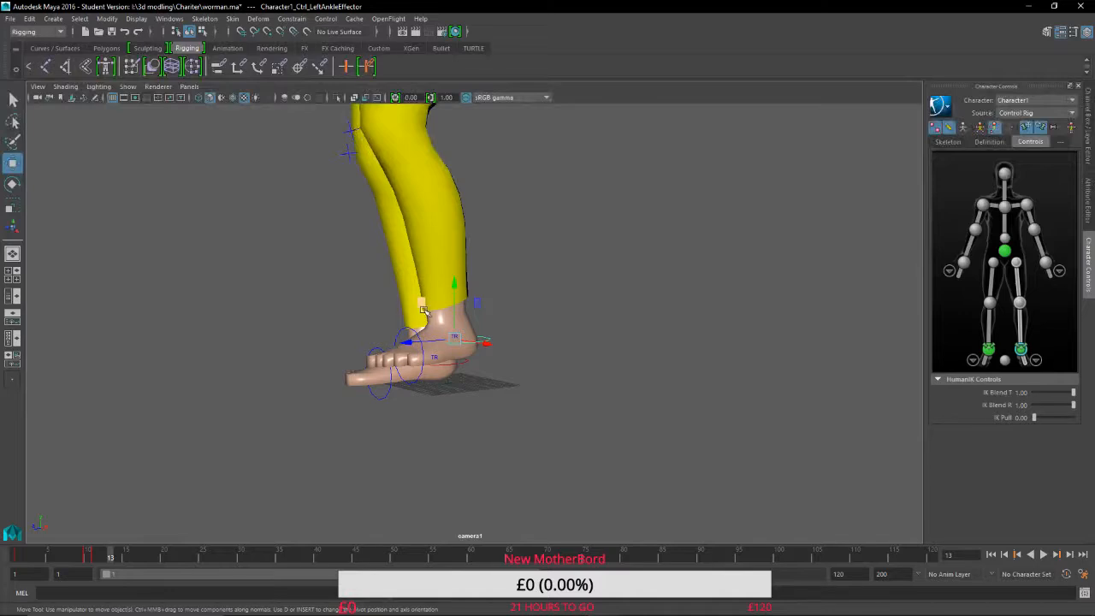
{"action": "left_click_drag", "start_coordinate": [423, 307], "coordinate": [376, 303]}
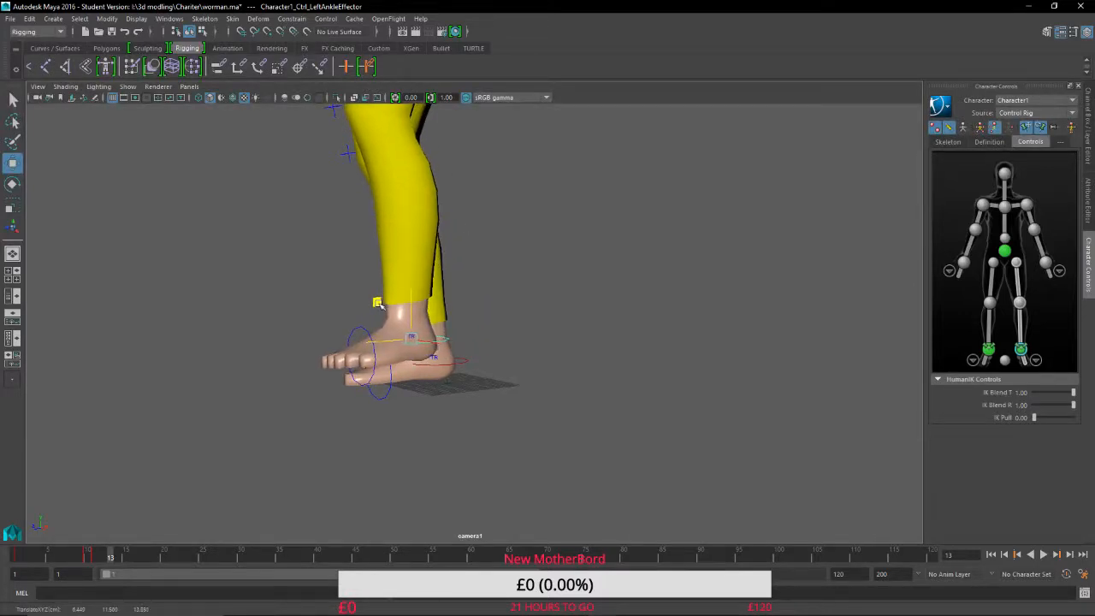
Key the left ankle effector lower and farther forward at frame 15, and save the scene.
{"action": "left_click", "coordinate": [128, 559]}
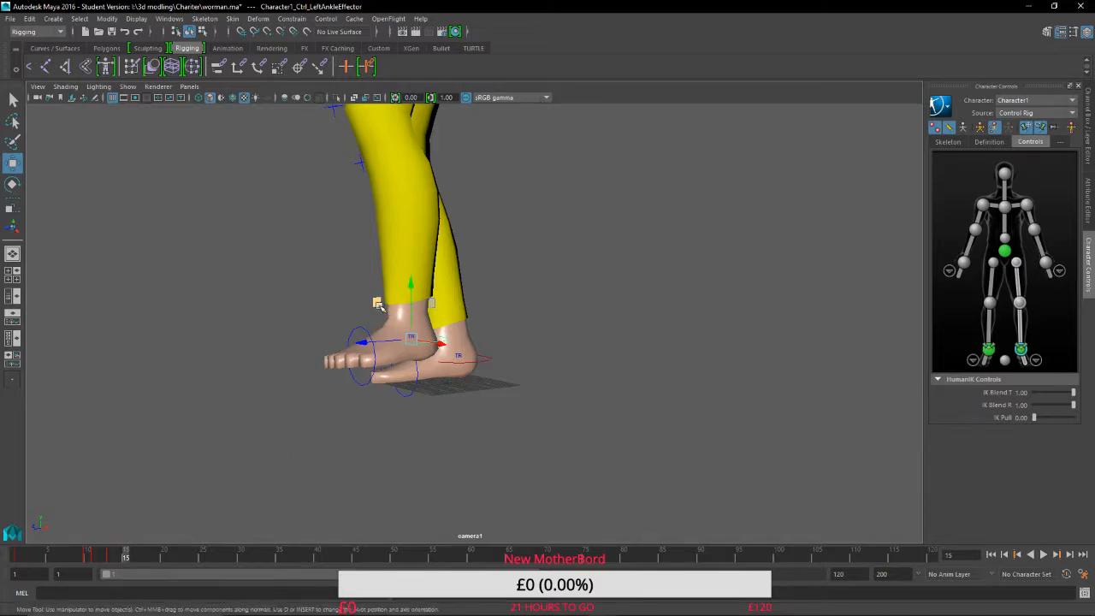
{"action": "left_click_drag", "start_coordinate": [373, 302], "coordinate": [339, 329]}
{"action": "key", "text": "ctrl+s"}
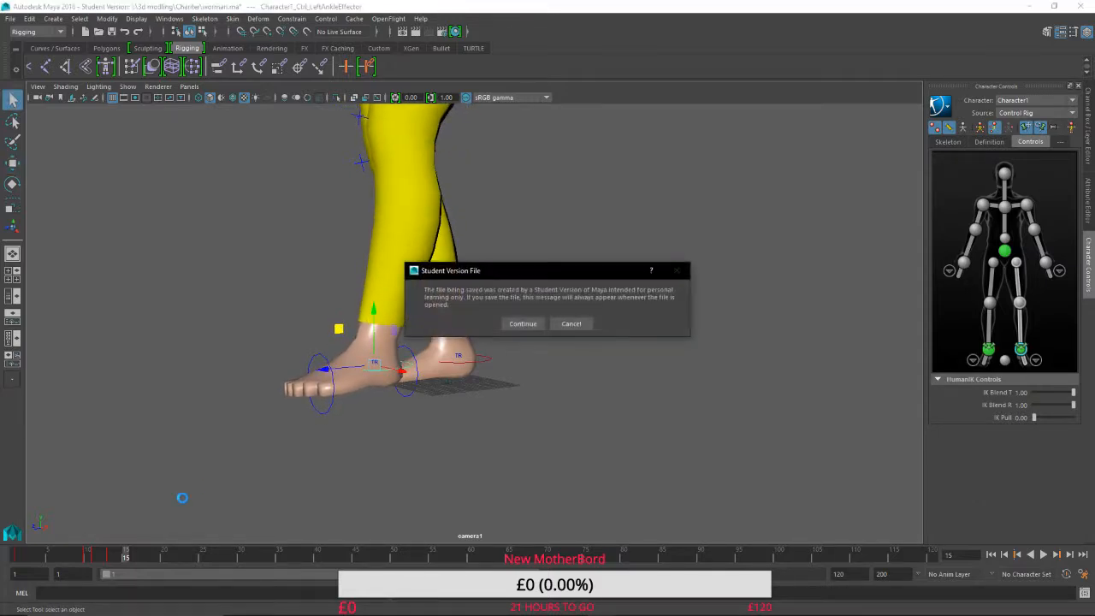
{"action": "left_click", "coordinate": [519, 324]}
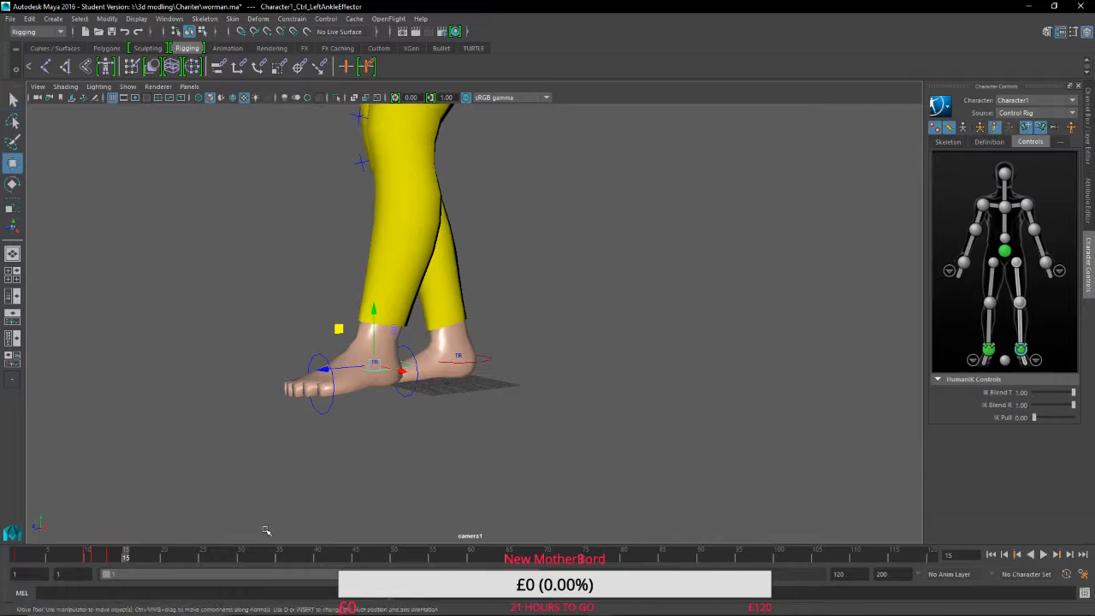
Key the left ankle effector lowered to the ground at frame 16 and inspect the stride from the side.
{"action": "left_click", "coordinate": [135, 560]}
{"action": "left_click_drag", "start_coordinate": [338, 332], "coordinate": [338, 381]}
{"action": "left_click_drag", "start_coordinate": [353, 489], "coordinate": [655, 491], "text": "alt"}
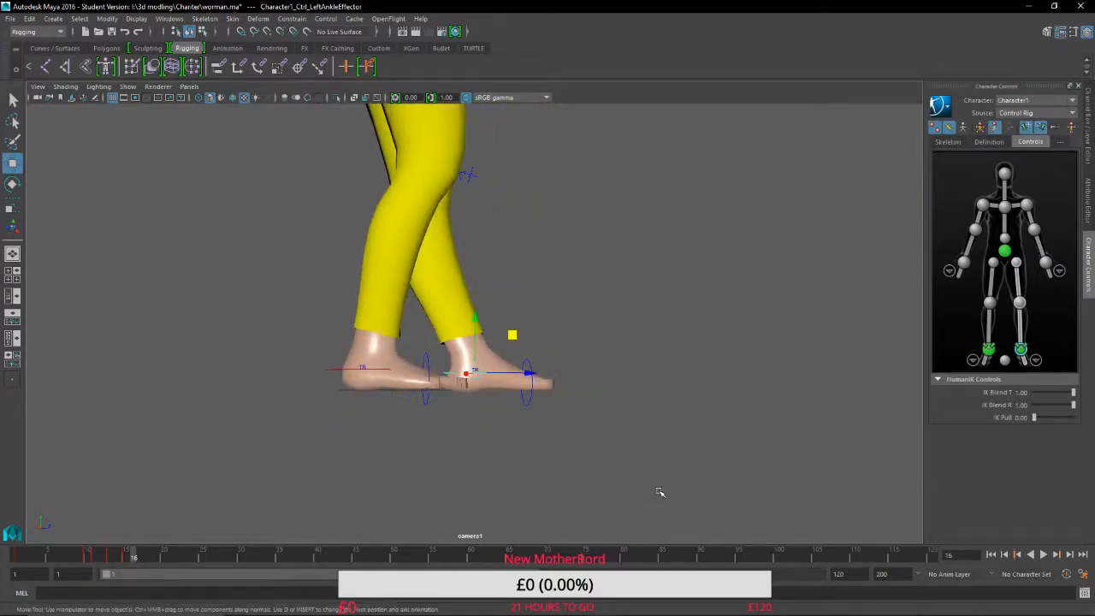
{"action": "left_click_drag", "start_coordinate": [610, 433], "coordinate": [569, 474], "text": "alt"}
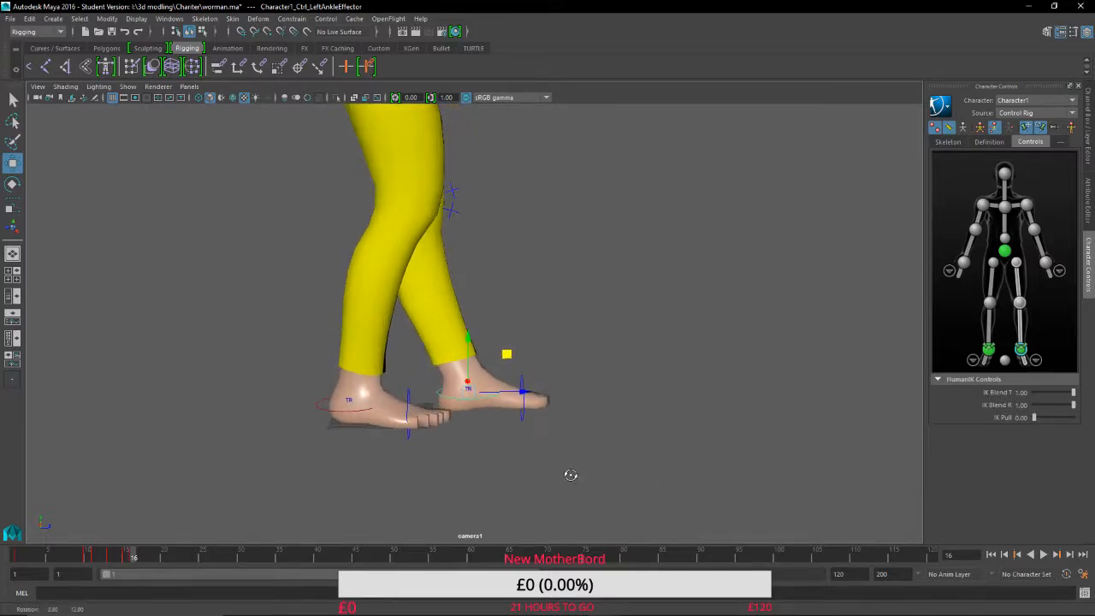
Scrub the step from its start to frame 7 and try lowering the left ankle effector there.
{"action": "mouse_move", "coordinate": [23, 557]}
{"action": "left_mouse_down"}
{"action": "mouse_move", "coordinate": [8, 556]}
{"action": "mouse_move", "coordinate": [125, 558]}
{"action": "mouse_move", "coordinate": [26, 576]}
{"action": "mouse_move", "coordinate": [70, 568]}
{"action": "left_mouse_up"}
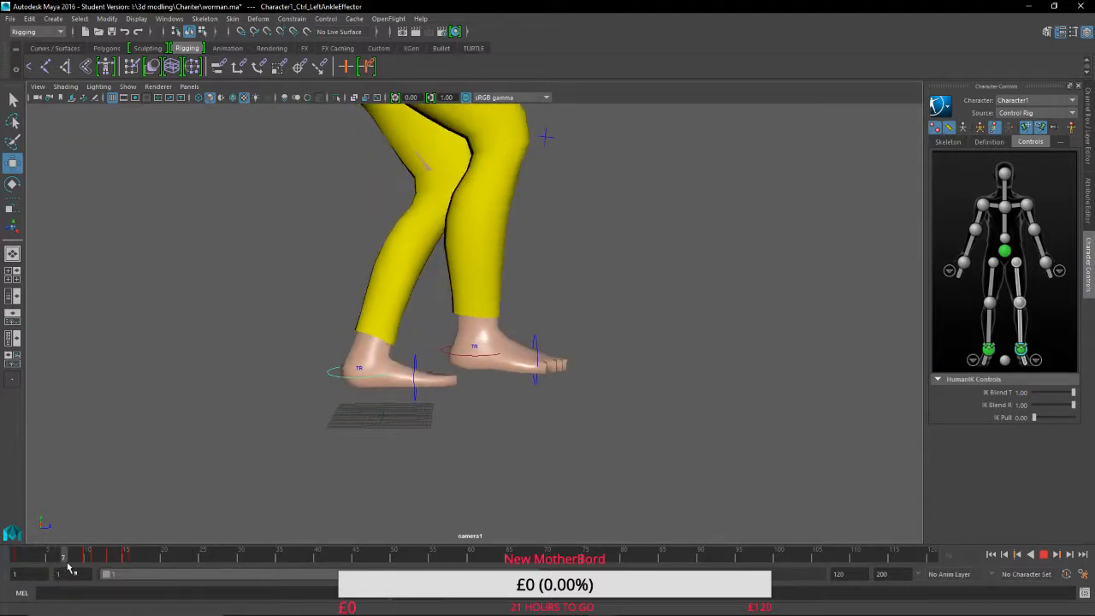
{"action": "key", "text": "w"}
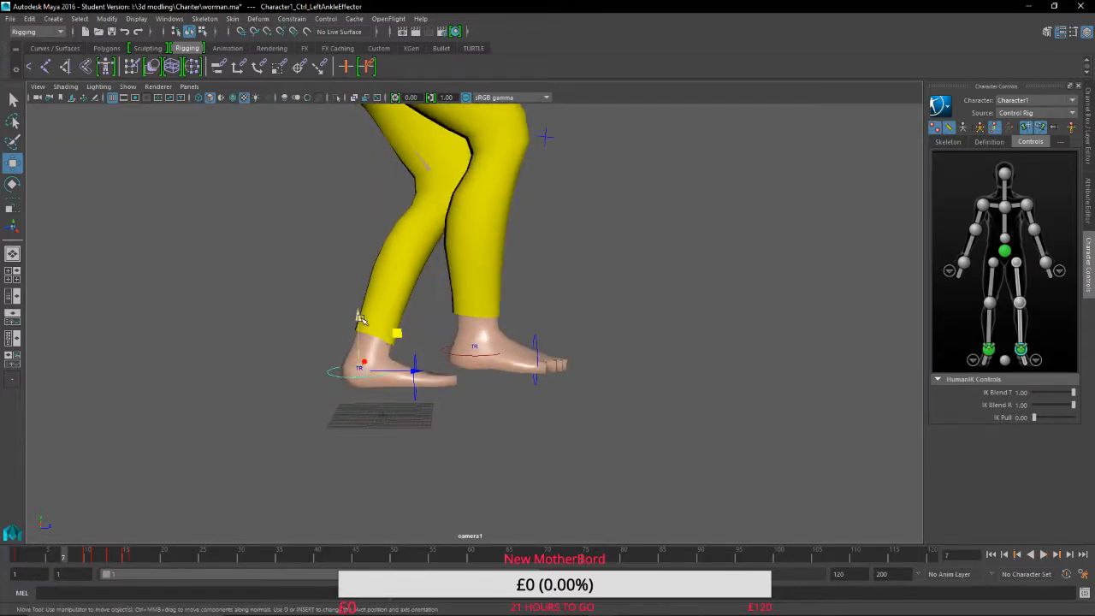
{"action": "middle_click_drag", "start_coordinate": [360, 319], "coordinate": [353, 358]}
{"action": "left_click_drag", "start_coordinate": [352, 362], "coordinate": [356, 347]}
Copy the left ankle effector's key at frame 1.
{"action": "left_click", "coordinate": [18, 559]}
{"action": "right_click", "coordinate": [19, 559]}
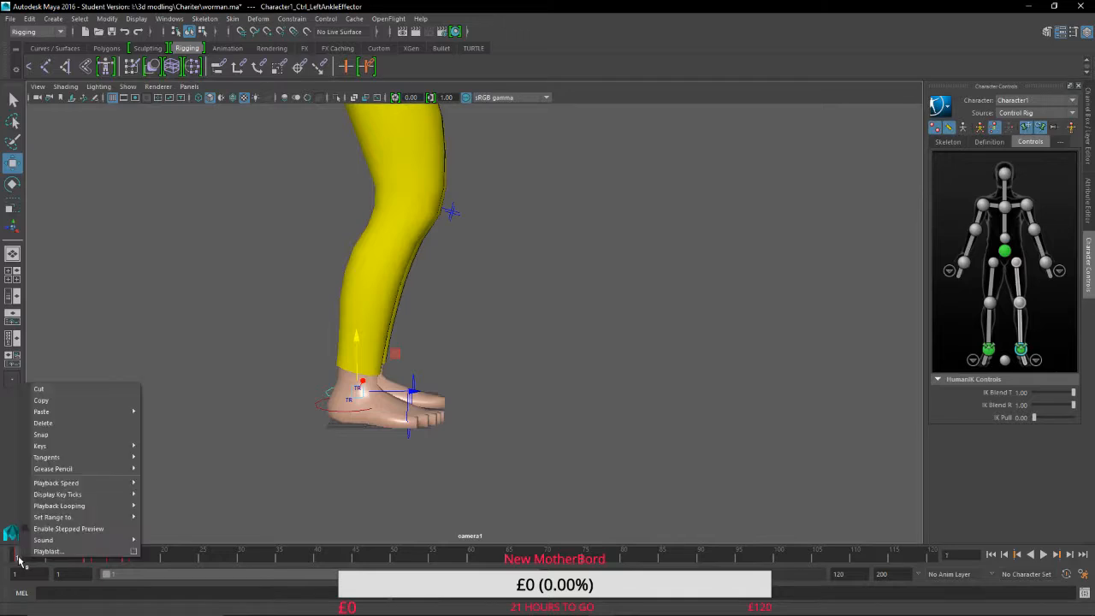
{"action": "mouse_move", "coordinate": [60, 414]}
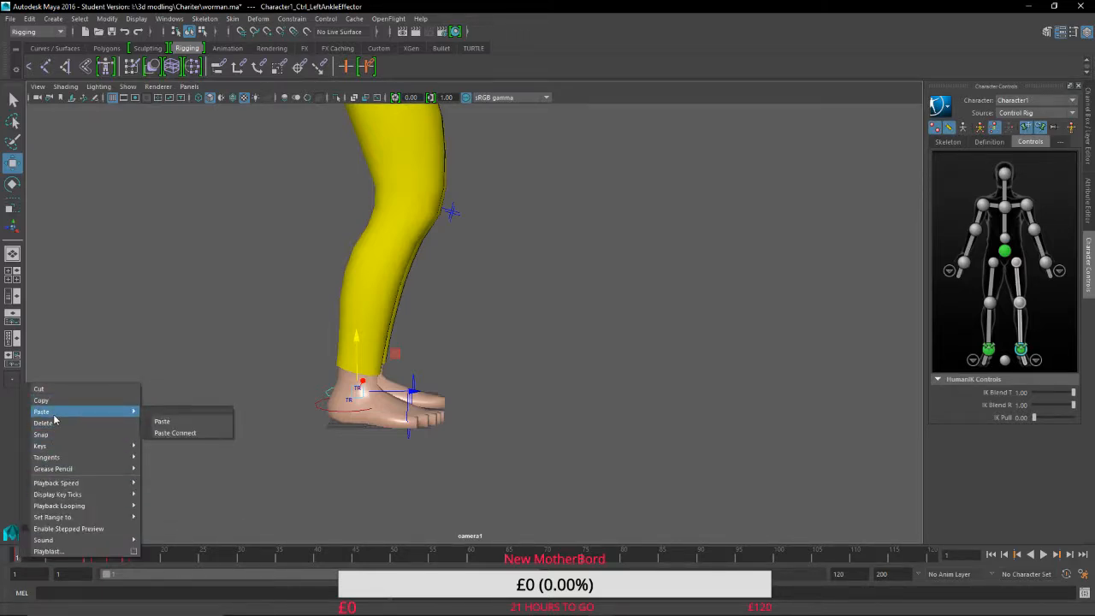
{"action": "left_click", "coordinate": [236, 313]}
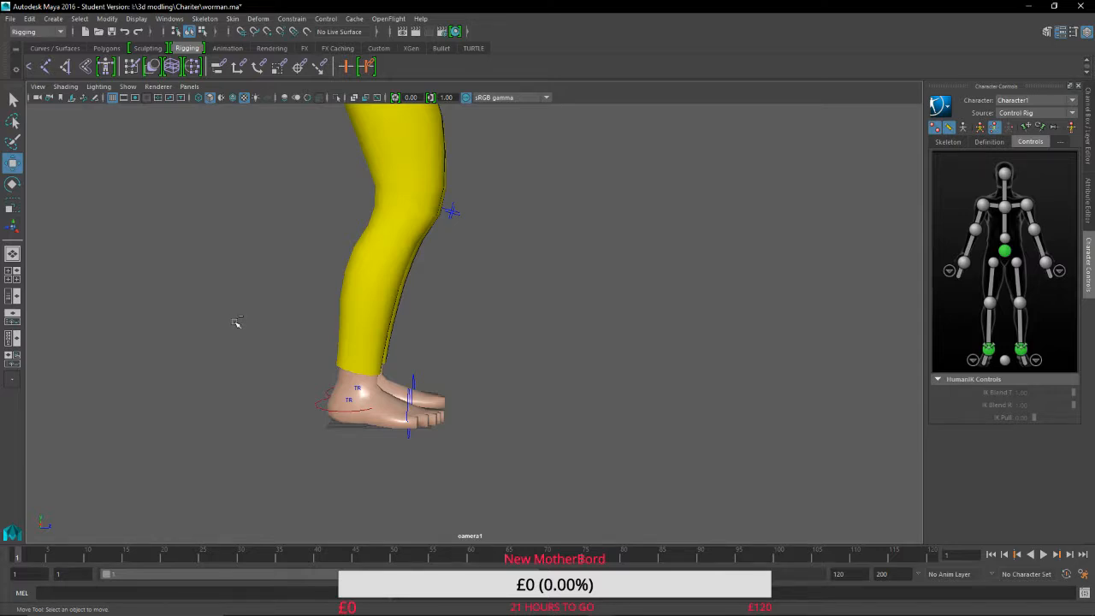
{"action": "key", "text": "ctrl+z"}
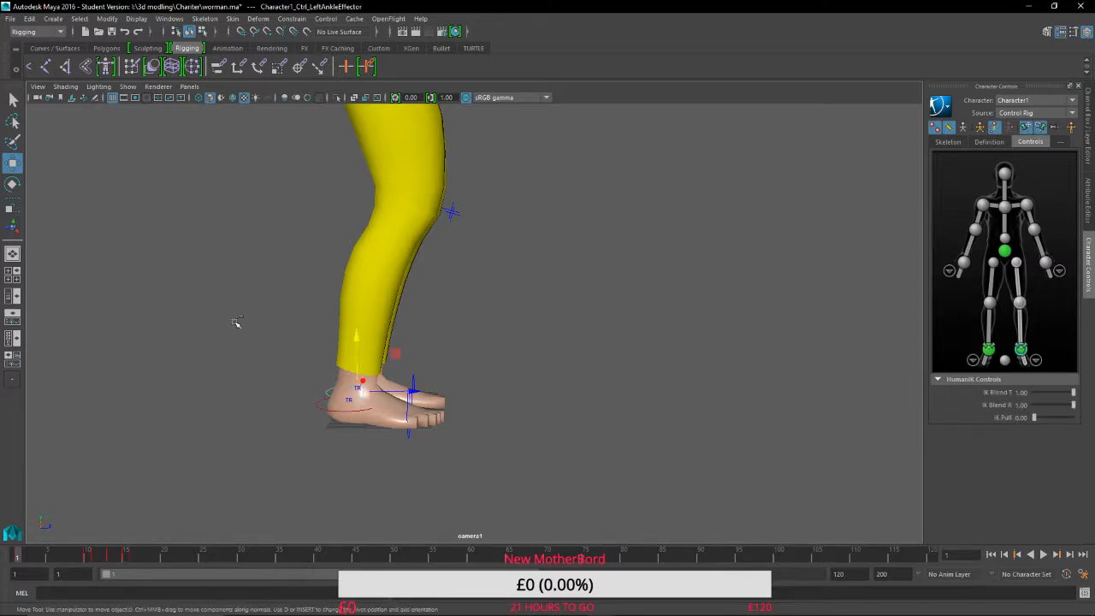
{"action": "right_click", "coordinate": [24, 555]}
{"action": "mouse_move", "coordinate": [80, 407]}
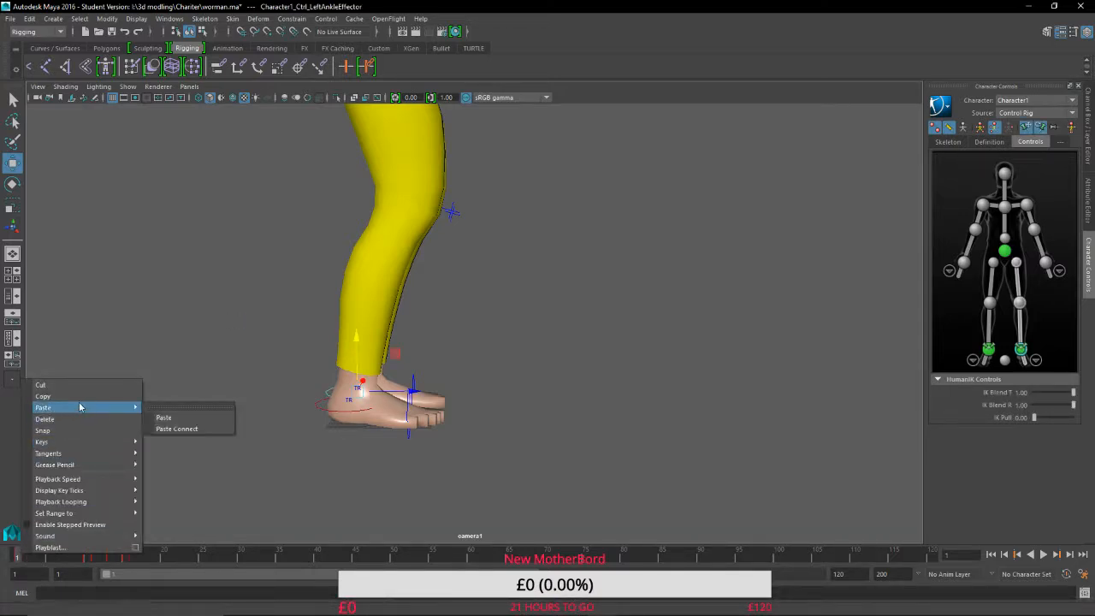
{"action": "left_click", "coordinate": [78, 397]}
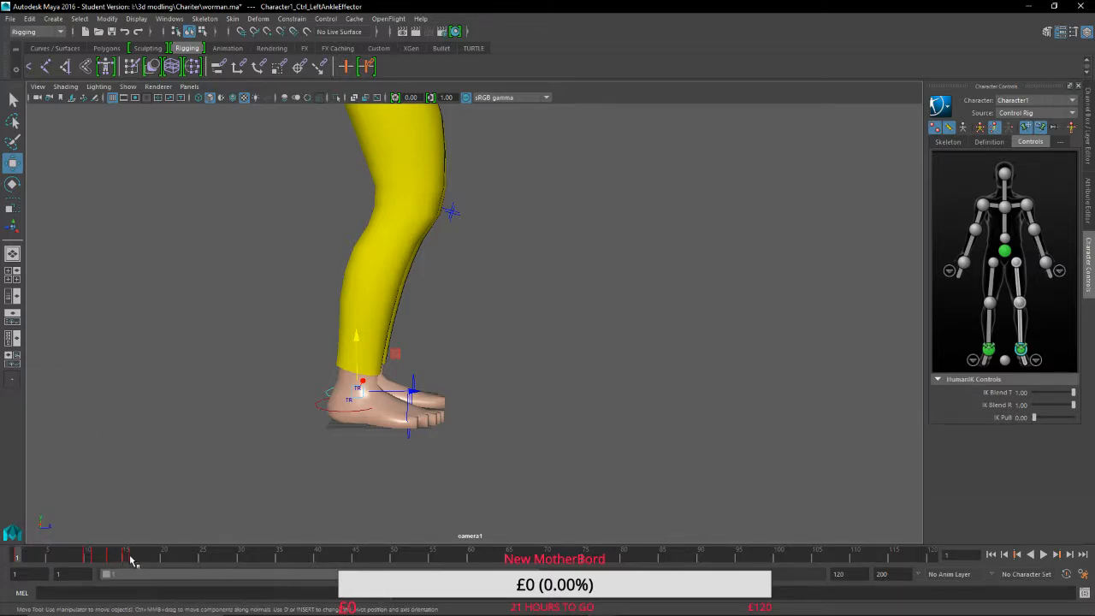
Paste the left ankle effector's copied key at frame 9, just before the left foot lifts.
{"action": "left_click", "coordinate": [78, 557]}
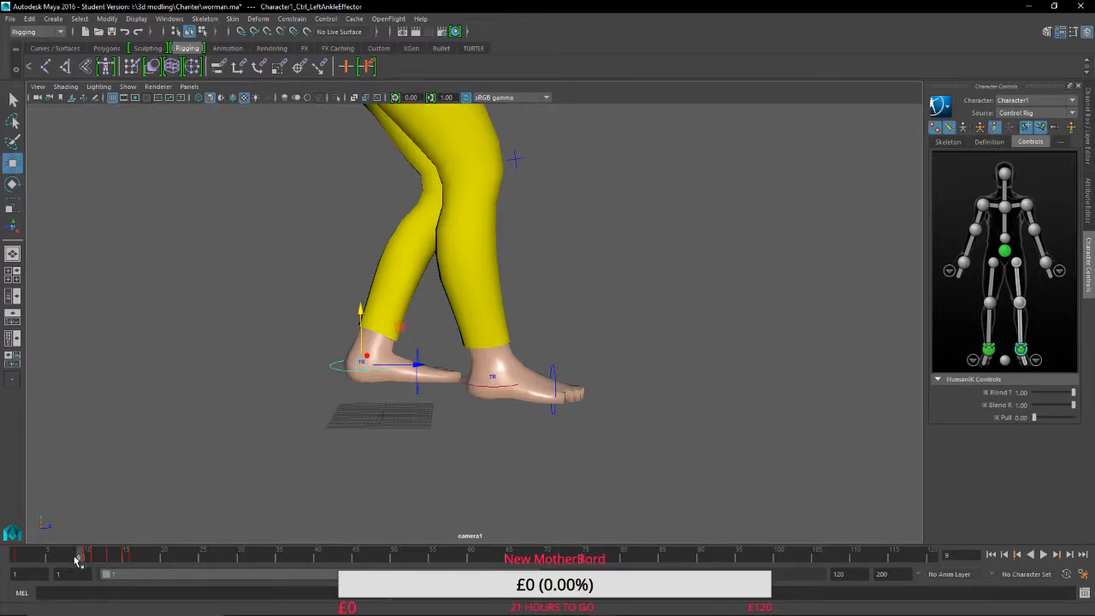
{"action": "key", "text": "alt+comma"}
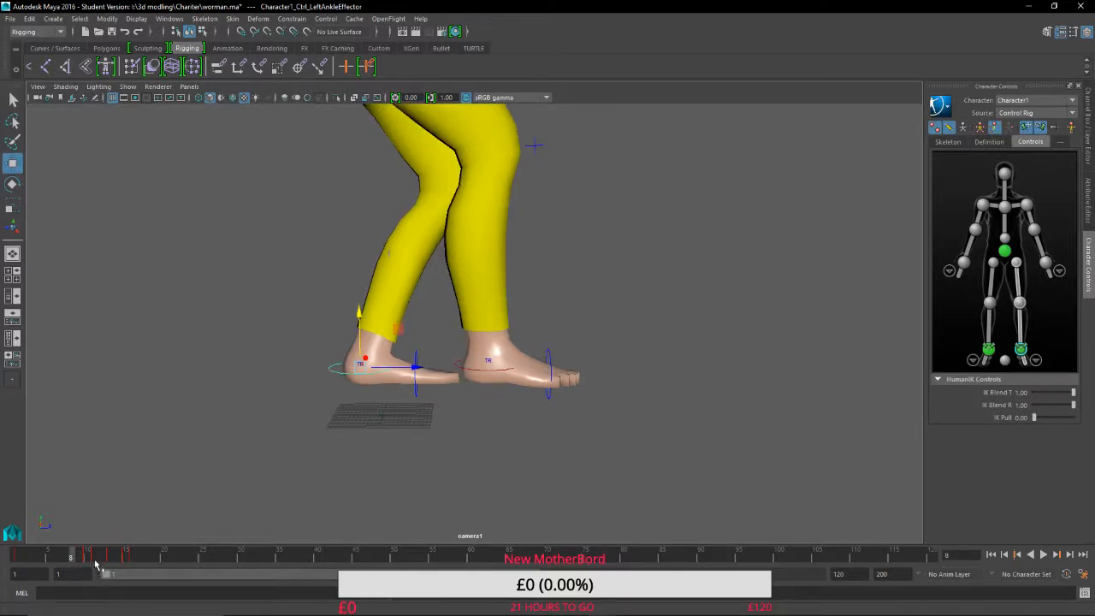
{"action": "key", "text": "alt+period"}
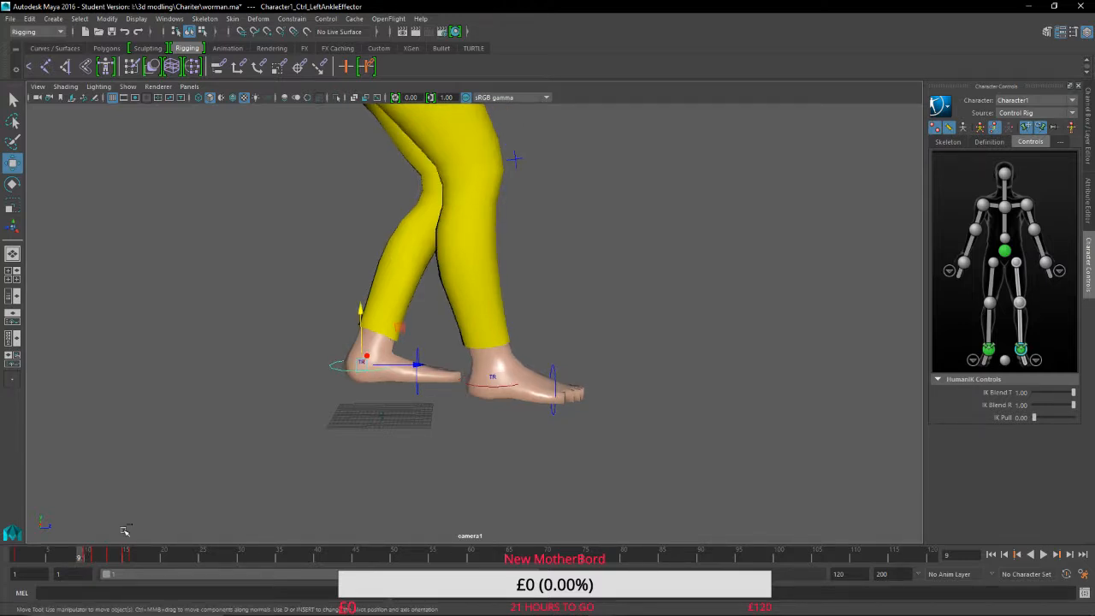
{"action": "right_click", "coordinate": [92, 556]}
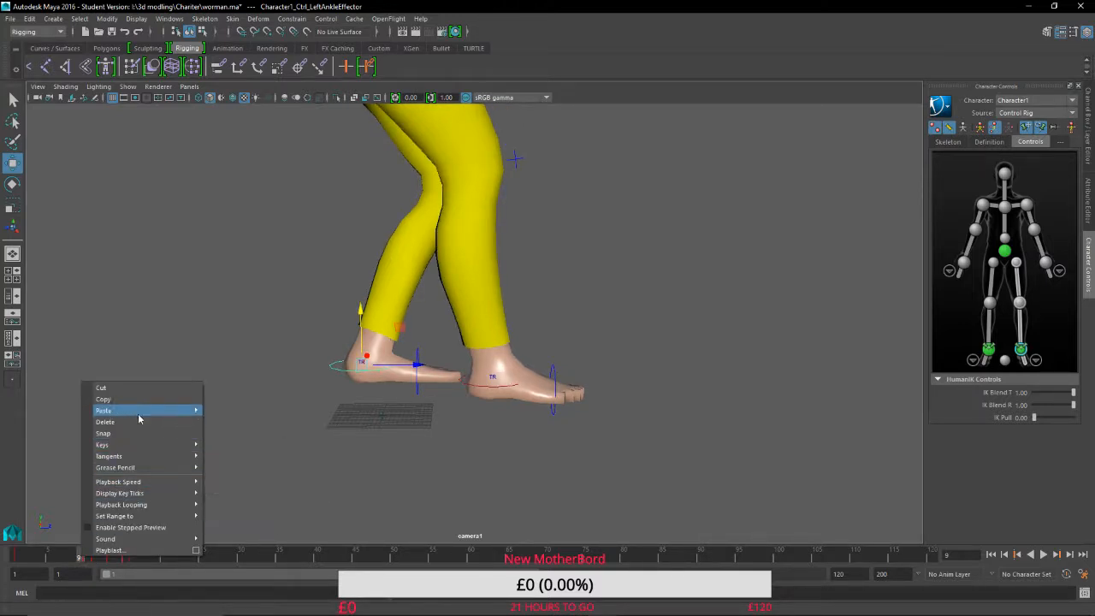
{"action": "mouse_move", "coordinate": [188, 416]}
{"action": "left_click", "coordinate": [223, 420]}
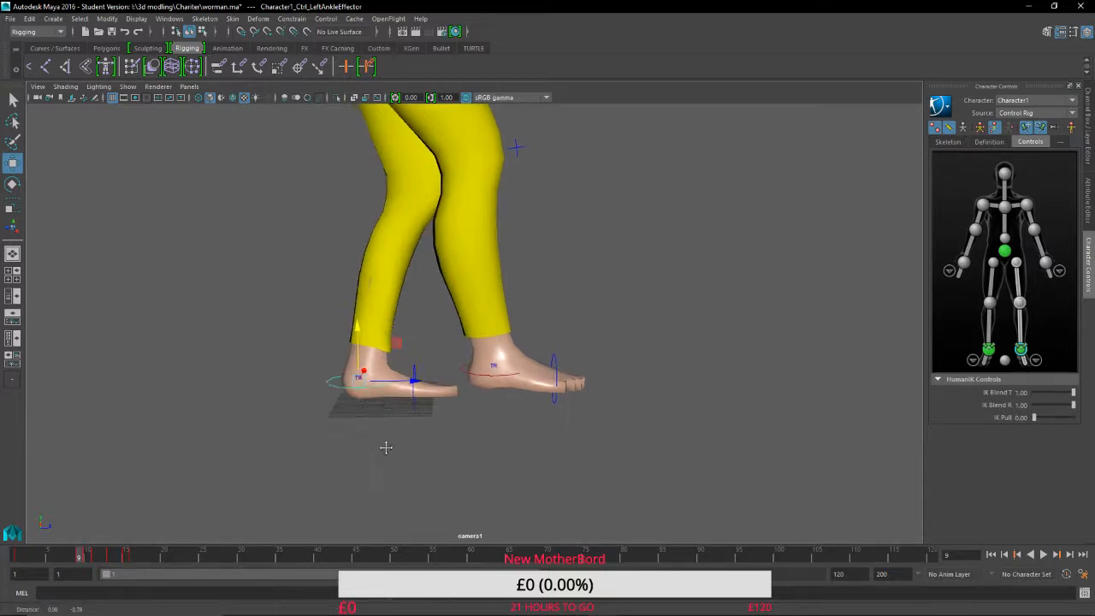
Scrub through the left foot's step and paste the copied starting key at frame 17.
{"action": "middle_click_drag", "start_coordinate": [384, 445], "coordinate": [368, 371], "text": "alt"}
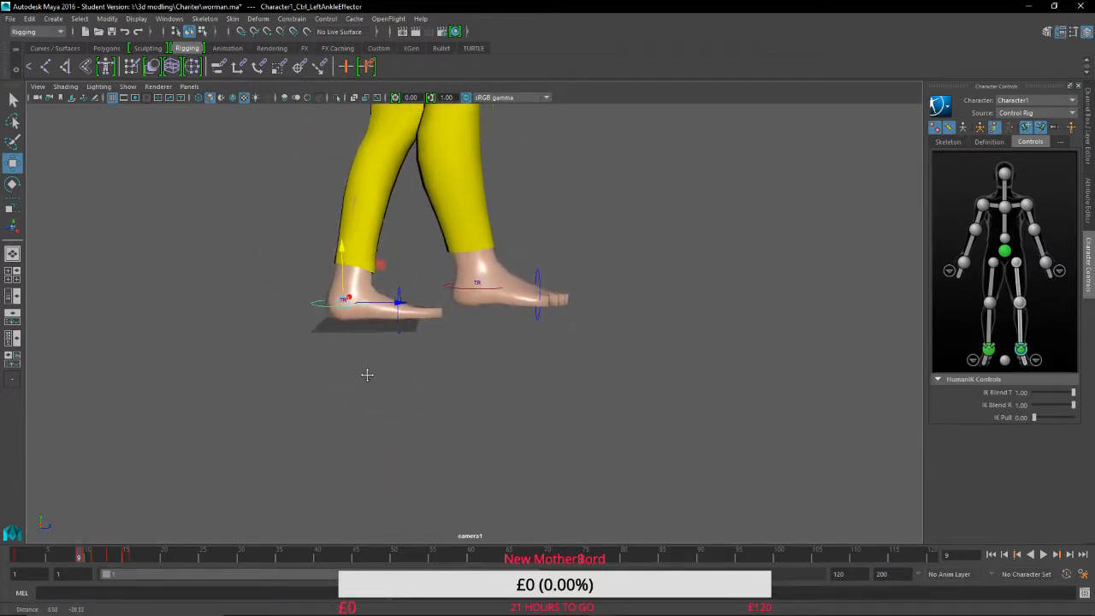
{"action": "mouse_move", "coordinate": [83, 561]}
{"action": "left_mouse_down"}
{"action": "mouse_move", "coordinate": [19, 565]}
{"action": "mouse_move", "coordinate": [155, 561]}
{"action": "mouse_move", "coordinate": [10, 568]}
{"action": "mouse_move", "coordinate": [194, 560]}
{"action": "mouse_move", "coordinate": [69, 564]}
{"action": "mouse_move", "coordinate": [51, 586]}
{"action": "mouse_move", "coordinate": [166, 596]}
{"action": "mouse_move", "coordinate": [6, 571]}
{"action": "mouse_move", "coordinate": [143, 568]}
{"action": "left_mouse_up"}
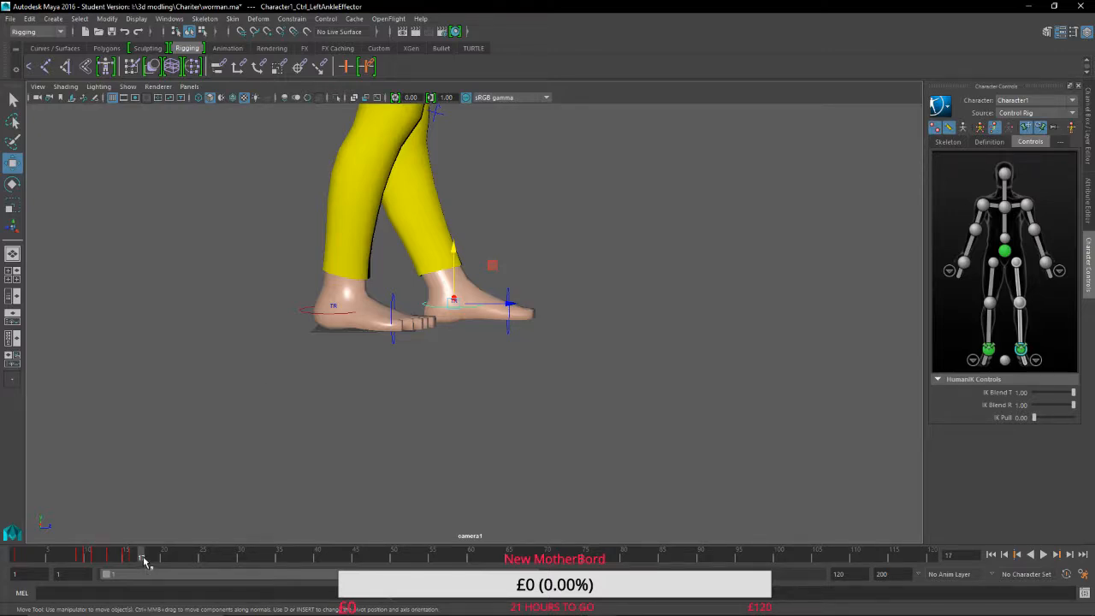
{"action": "right_click", "coordinate": [145, 559]}
{"action": "mouse_move", "coordinate": [254, 420]}
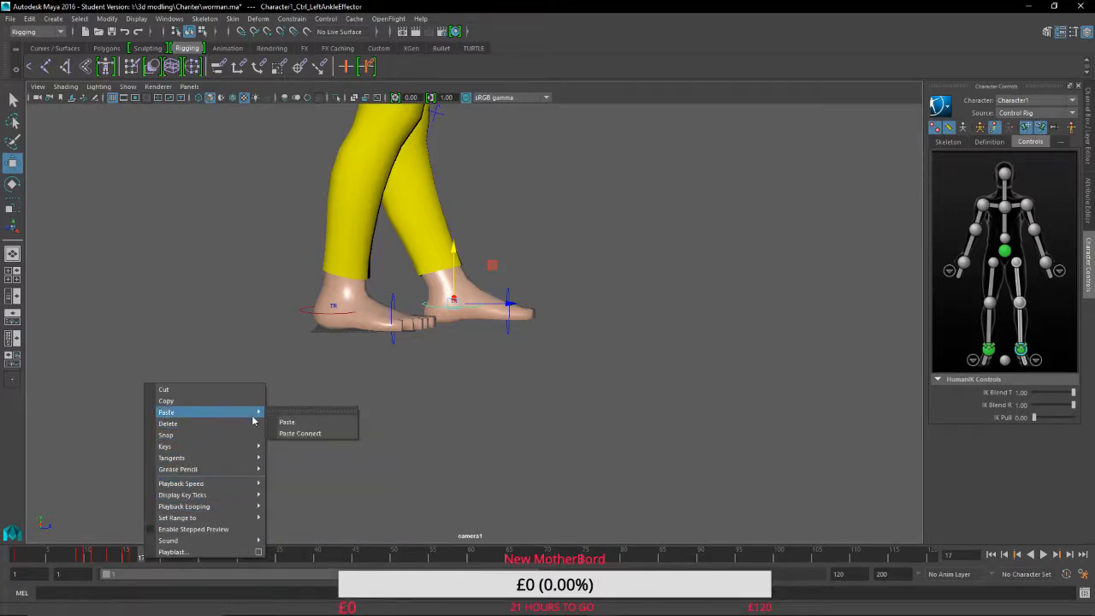
{"action": "left_click", "coordinate": [291, 422]}
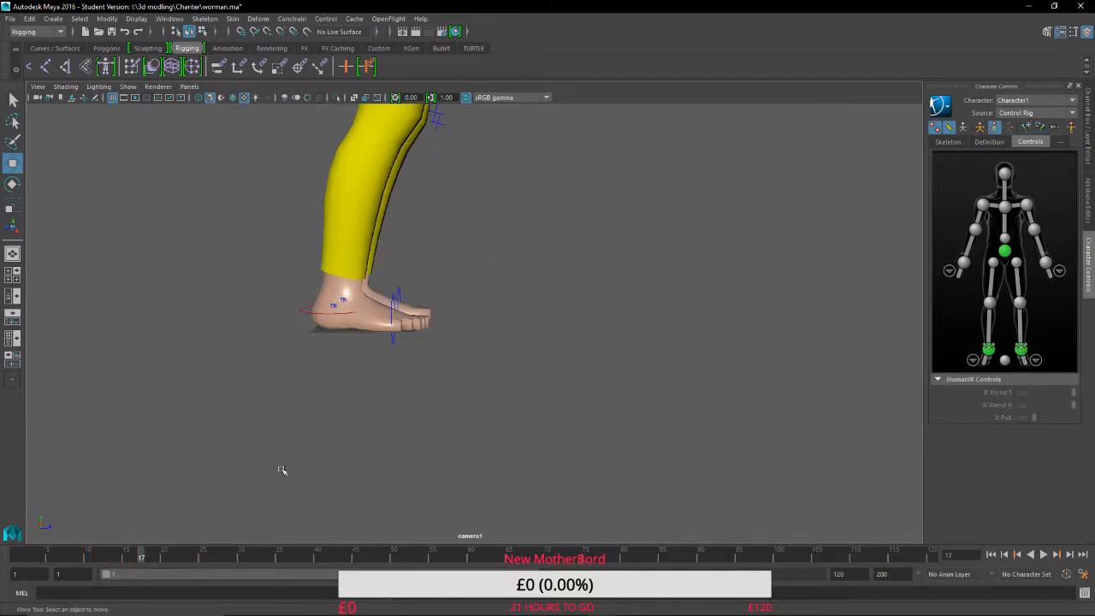
{"action": "middle_click_drag", "start_coordinate": [352, 430], "coordinate": [365, 514], "text": "alt"}
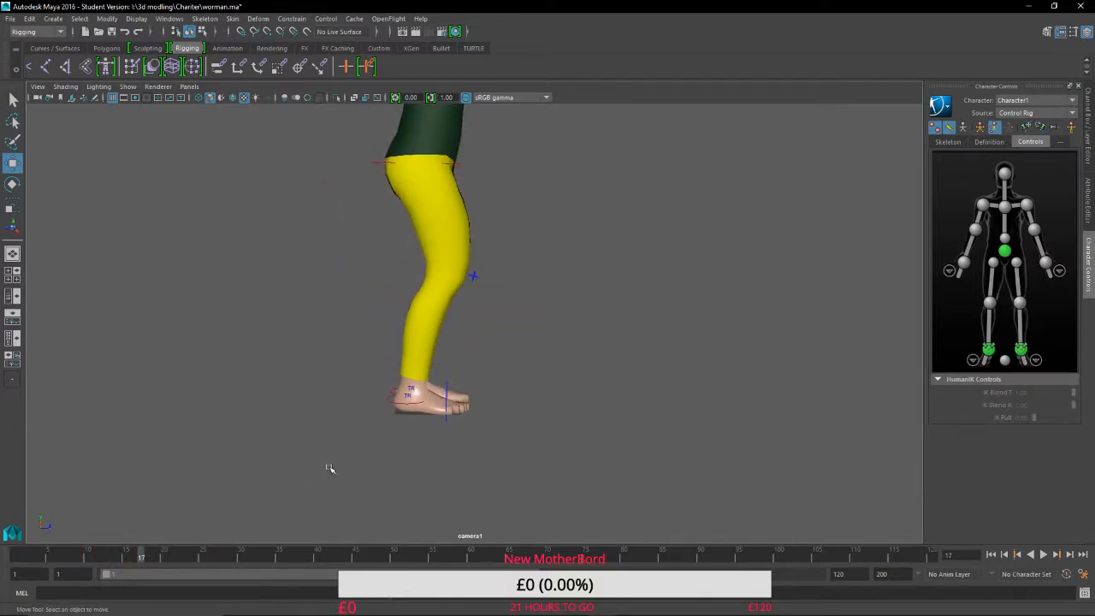
Open the Graph Editor and frame the left ankle effector's animation curves in it.
{"action": "left_click_drag", "start_coordinate": [330, 467], "coordinate": [459, 457], "text": "alt"}
{"action": "scroll", "coordinate": [453, 464], "scroll_direction": "up", "scroll_amount": 4}
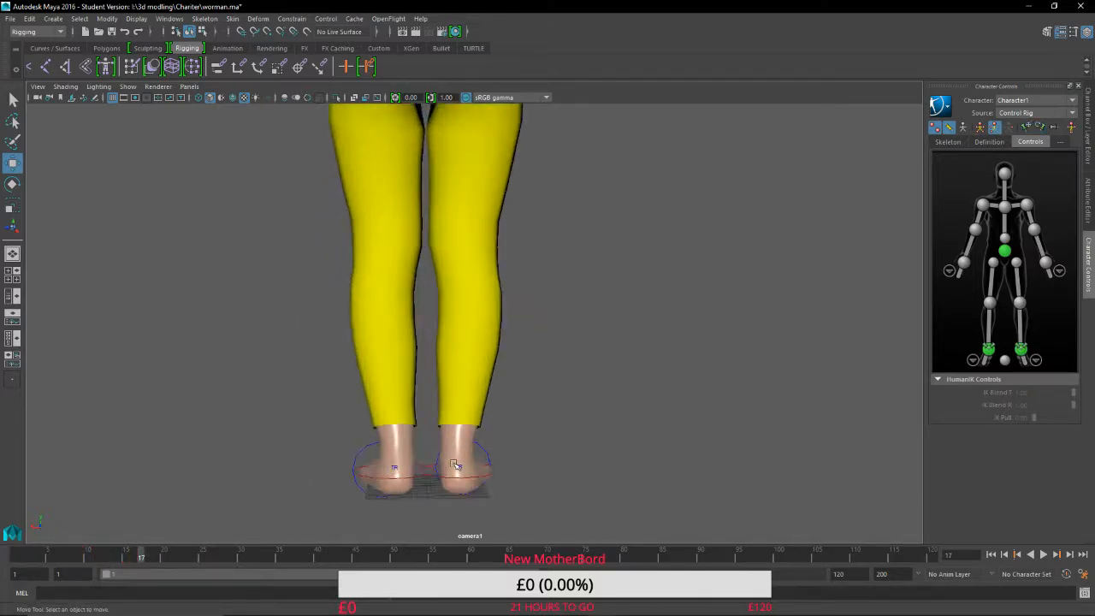
{"action": "scroll", "coordinate": [455, 464], "scroll_direction": "down", "scroll_amount": 3}
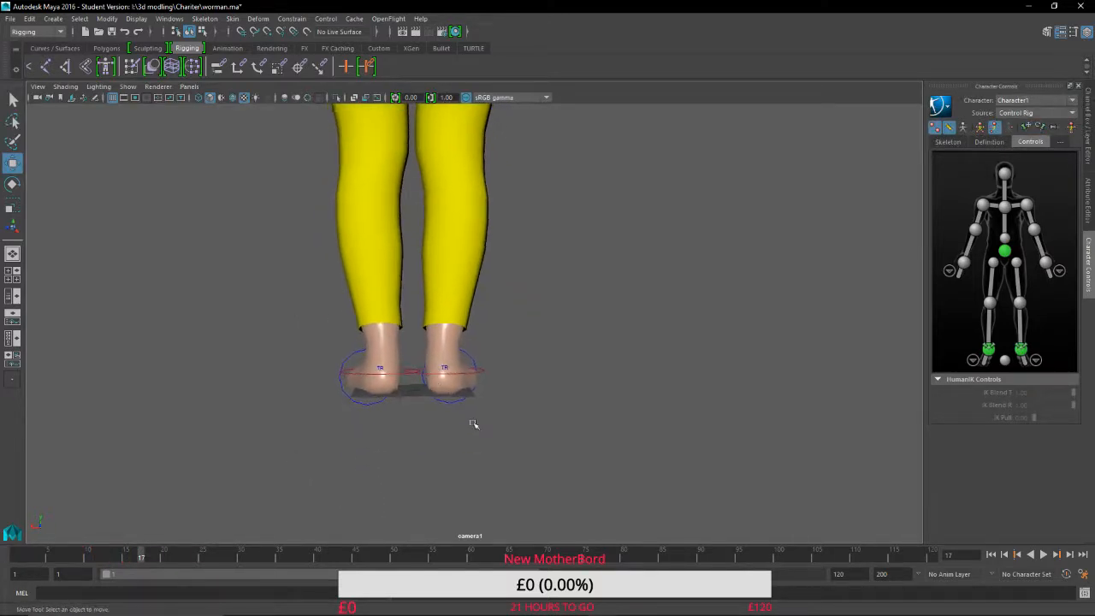
{"action": "left_click", "coordinate": [165, 19]}
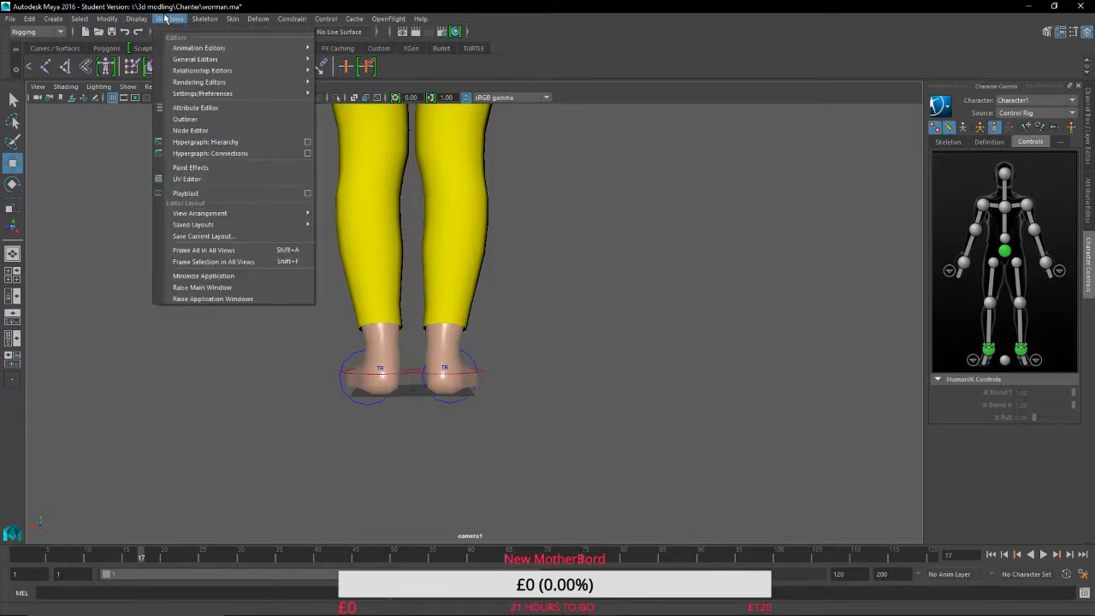
{"action": "mouse_move", "coordinate": [198, 51]}
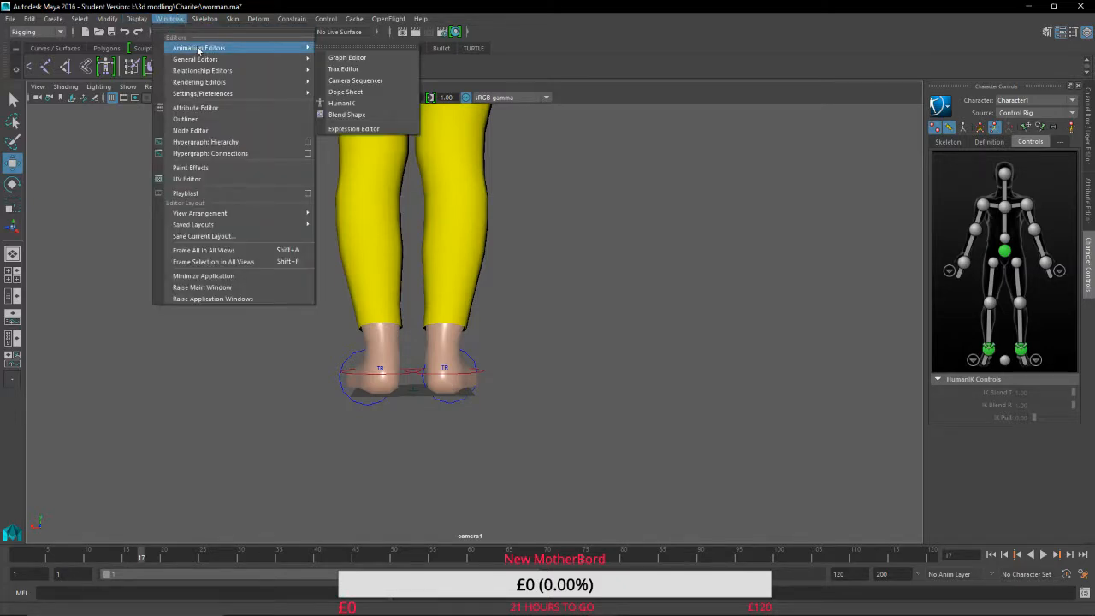
{"action": "left_click", "coordinate": [347, 58]}
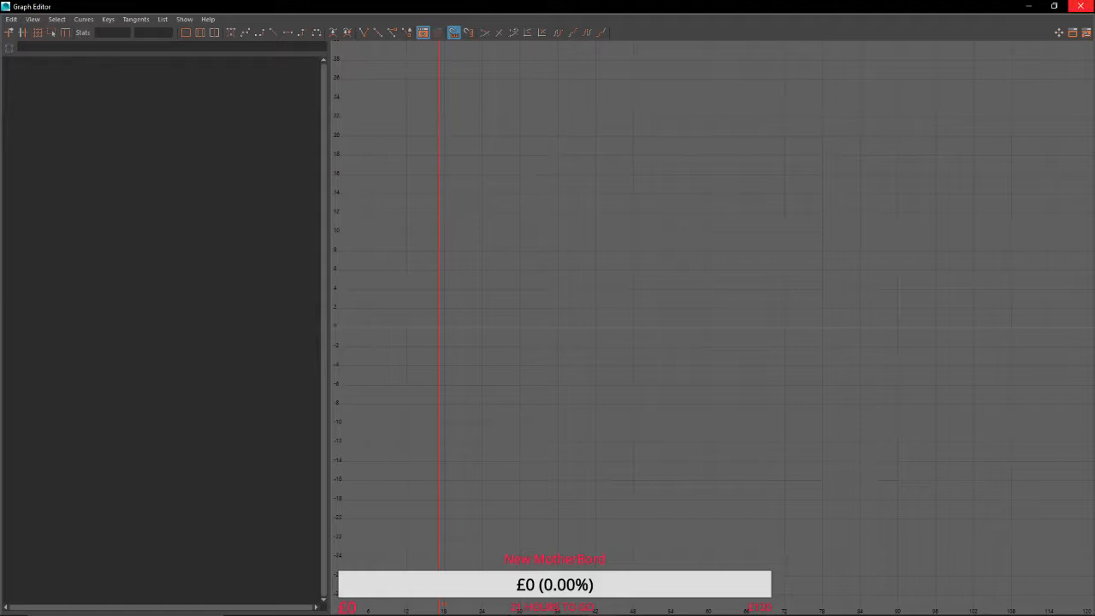
{"action": "double_click", "coordinate": [866, 9]}
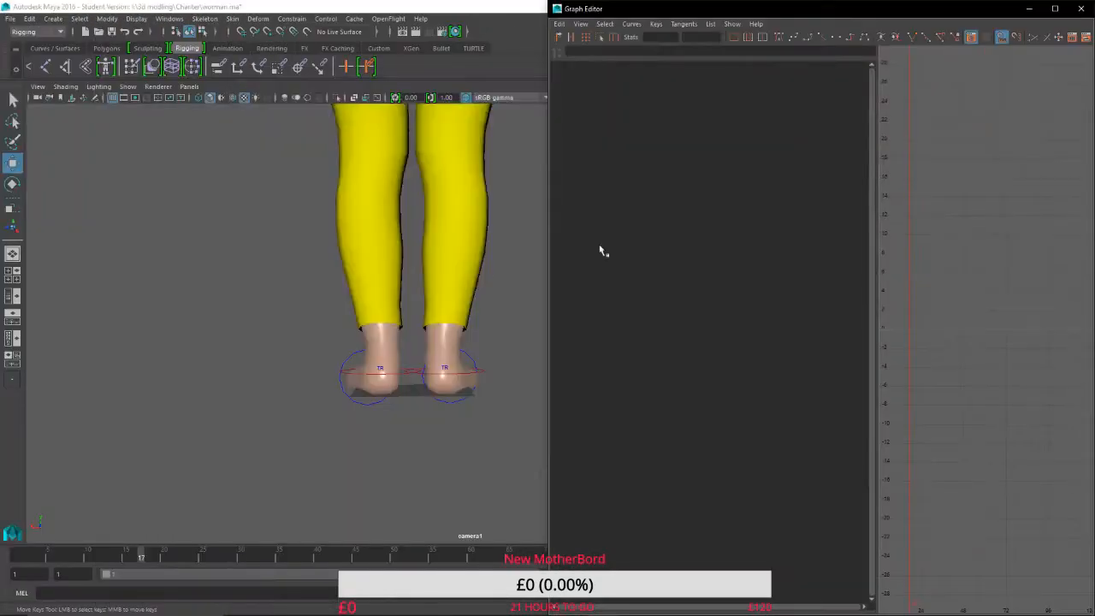
{"action": "left_click", "coordinate": [372, 380]}
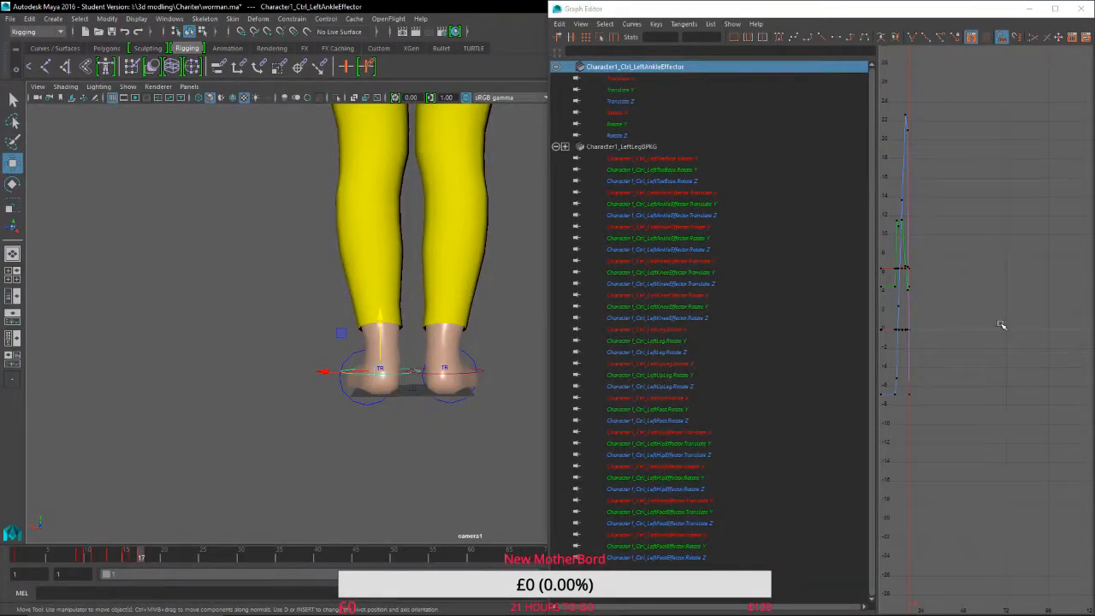
{"action": "key", "text": "f"}
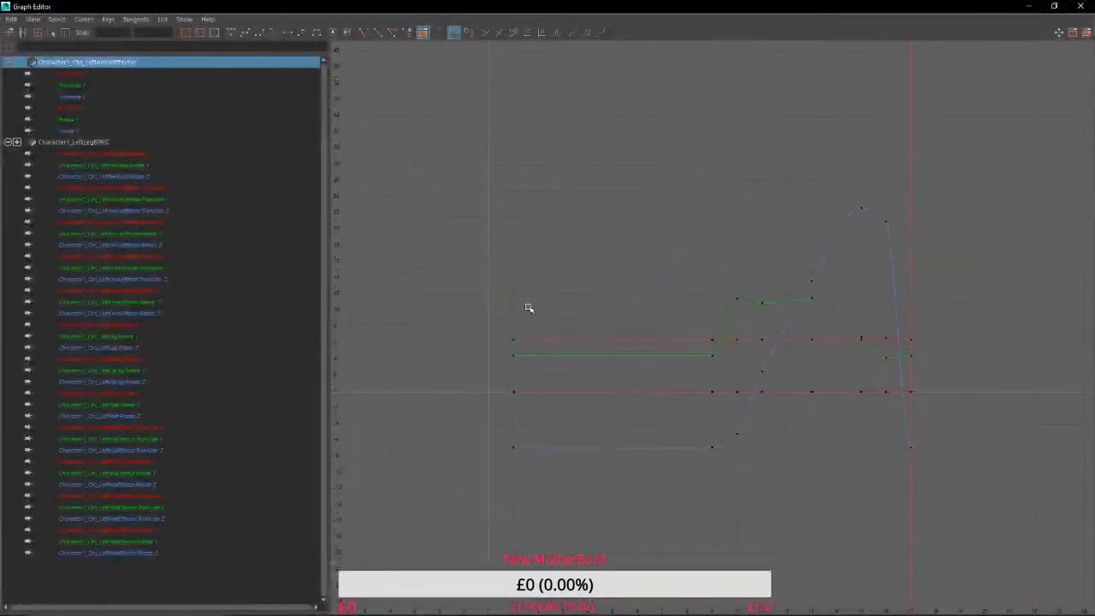
Set the post infinity of all the left ankle effector's curves to Cycle and put the Graph Editor away.
{"action": "left_click_drag", "start_coordinate": [410, 205], "coordinate": [918, 522]}
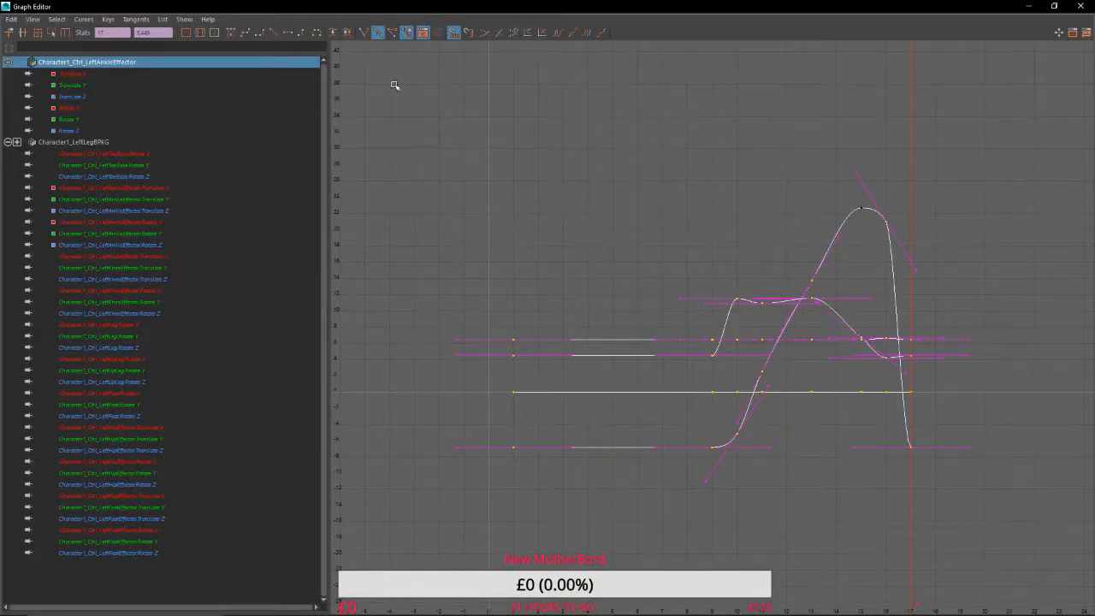
{"action": "left_click", "coordinate": [77, 26]}
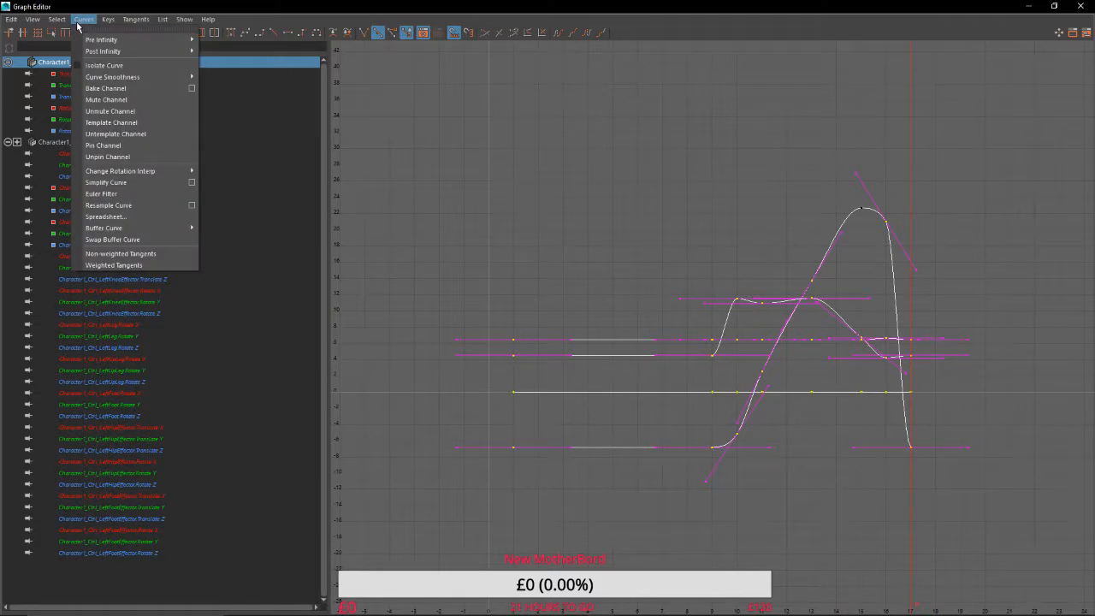
{"action": "mouse_move", "coordinate": [116, 52]}
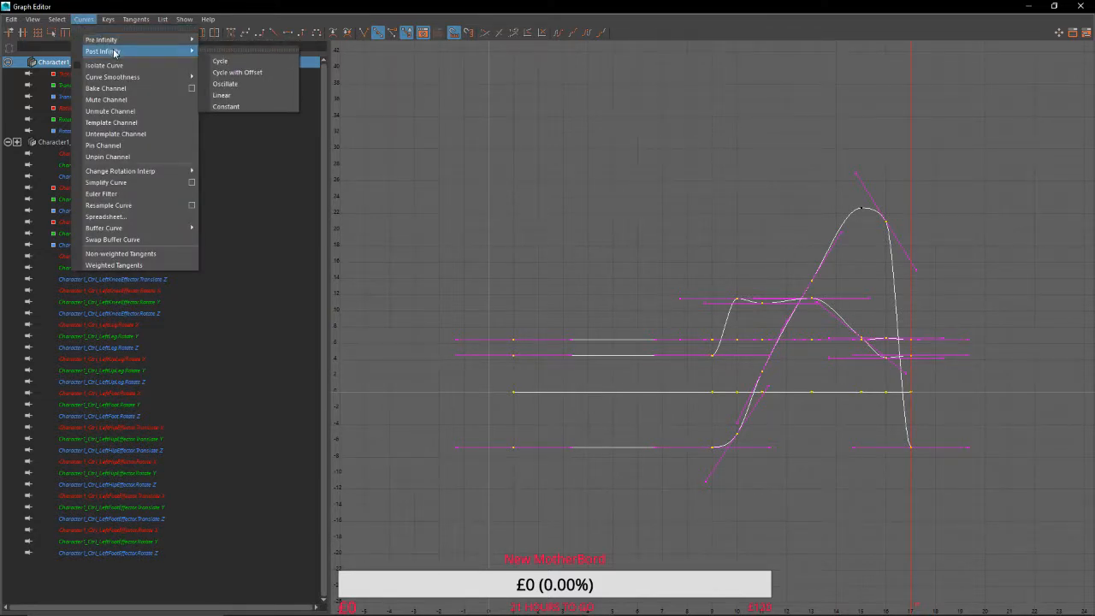
{"action": "left_click", "coordinate": [255, 63]}
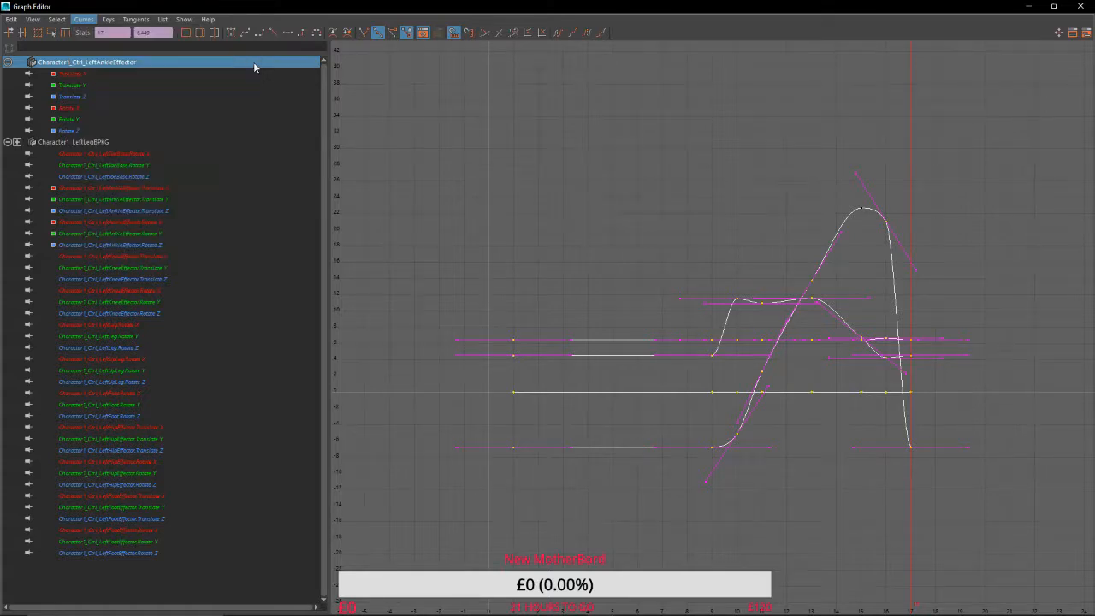
{"action": "left_click", "coordinate": [135, 19]}
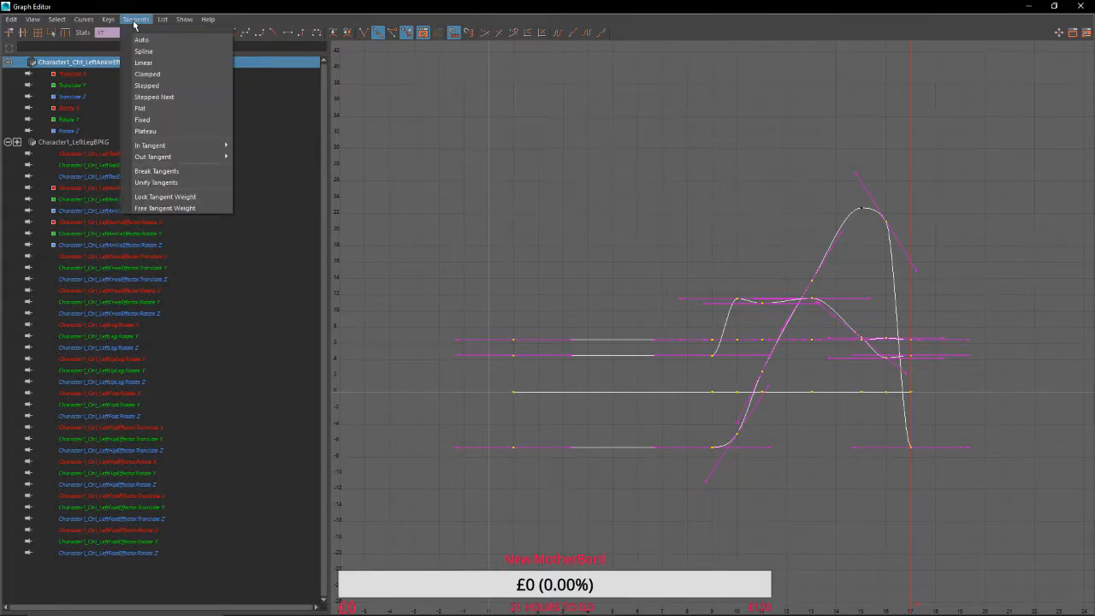
{"action": "left_click", "coordinate": [135, 23]}
{"action": "left_click", "coordinate": [1031, 8]}
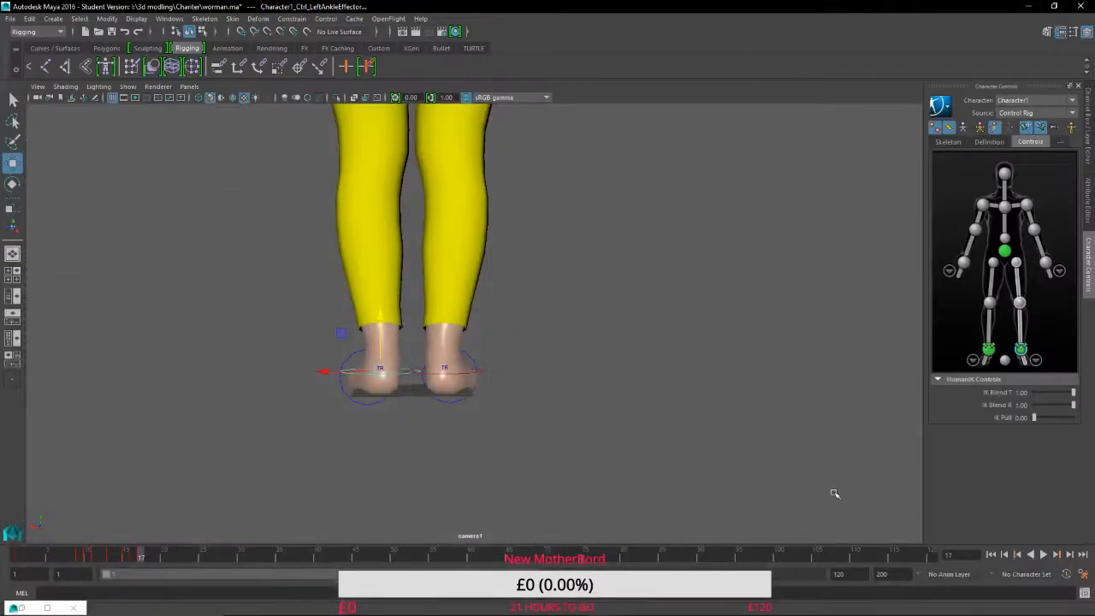
Play the animation to check the left foot's repeating step and return to frame 1.
{"action": "left_click", "coordinate": [1045, 554]}
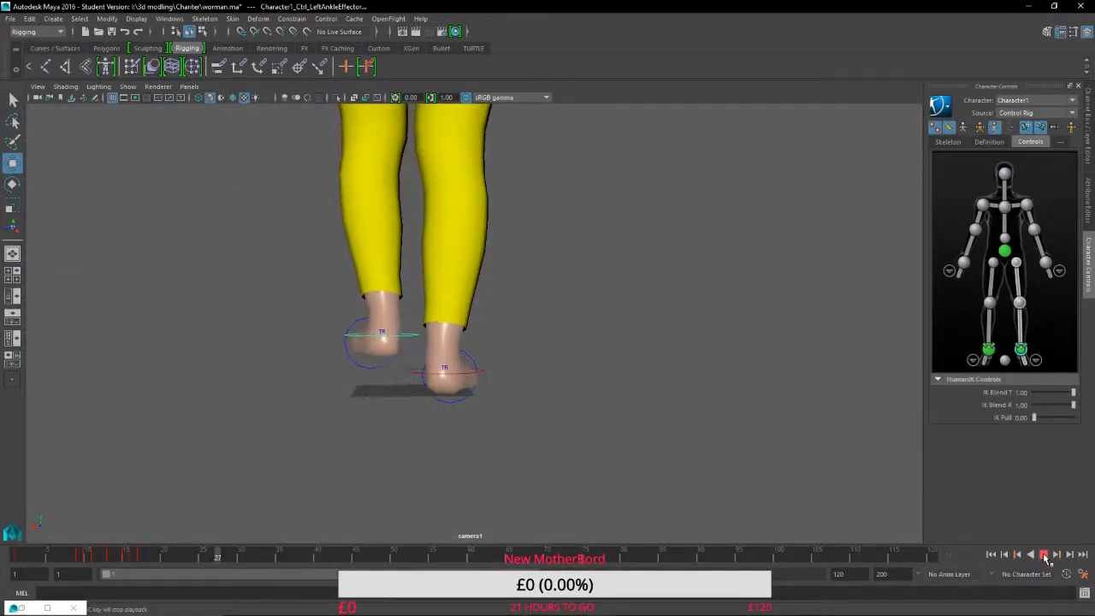
{"action": "left_click", "coordinate": [1044, 555]}
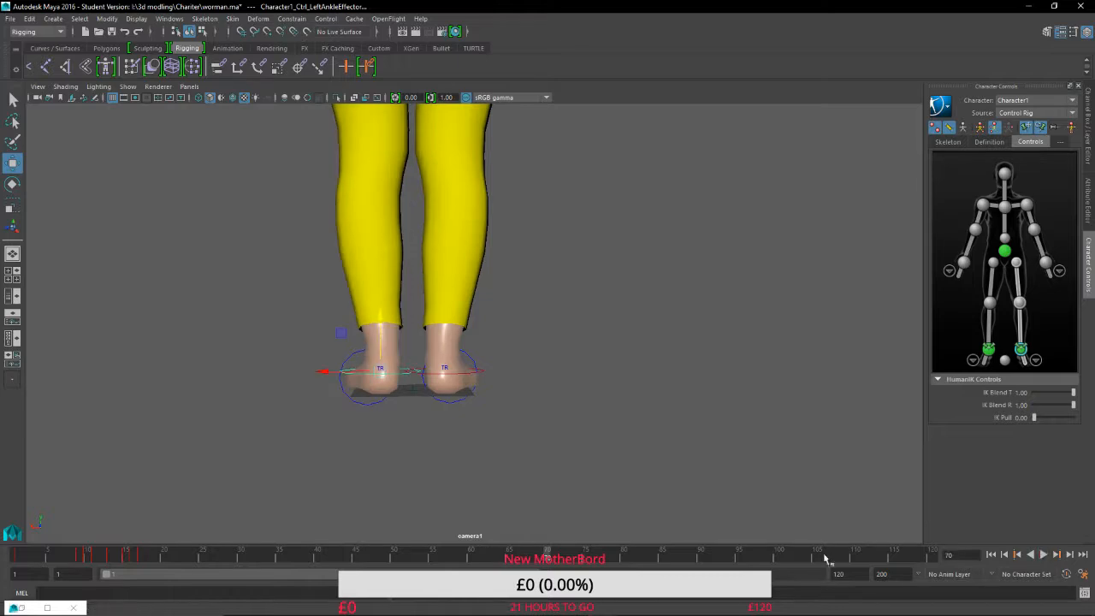
{"action": "left_click_drag", "start_coordinate": [548, 559], "coordinate": [4, 547]}
Set the post infinity of all the right ankle effector's curves to Cycle and close the Graph Editor.
{"action": "left_click", "coordinate": [451, 375]}
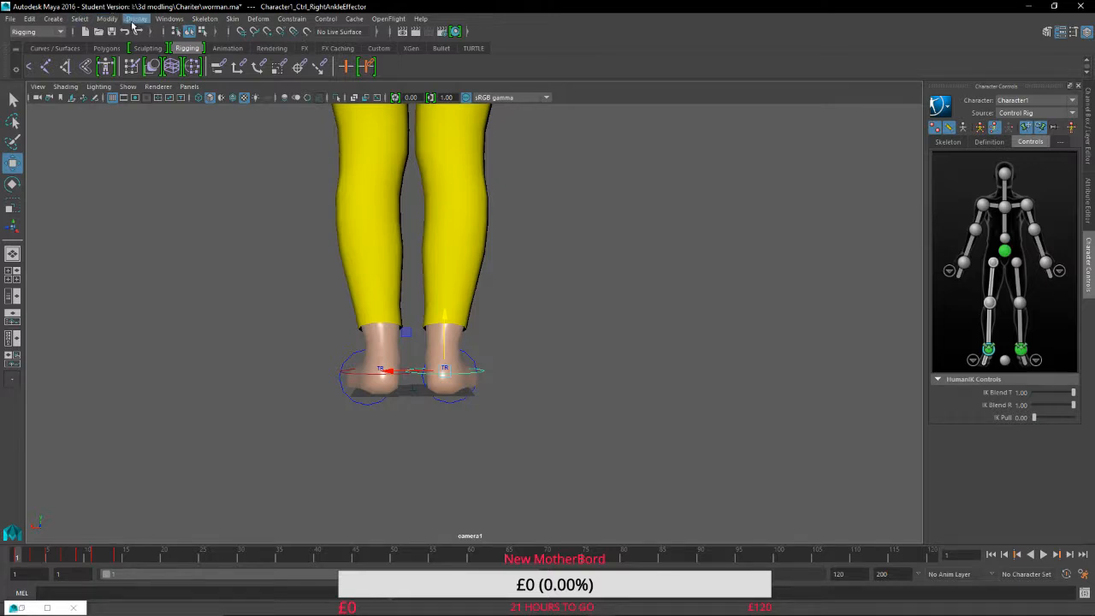
{"action": "left_click", "coordinate": [169, 18]}
{"action": "mouse_move", "coordinate": [205, 47]}
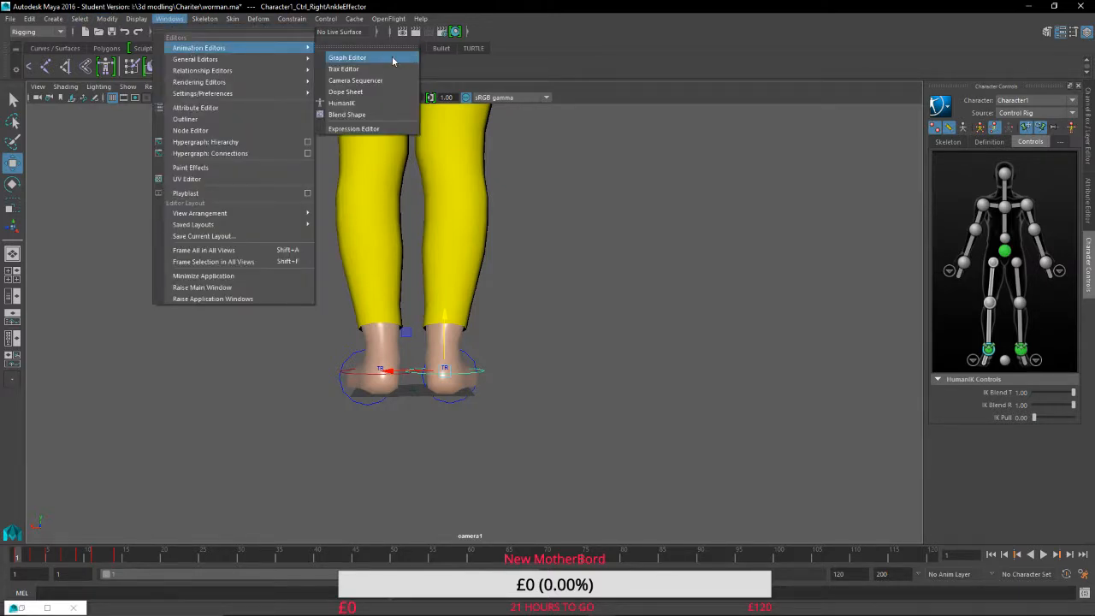
{"action": "left_click", "coordinate": [392, 58]}
{"action": "left_click_drag", "start_coordinate": [469, 146], "coordinate": [953, 516]}
{"action": "left_click", "coordinate": [94, 23]}
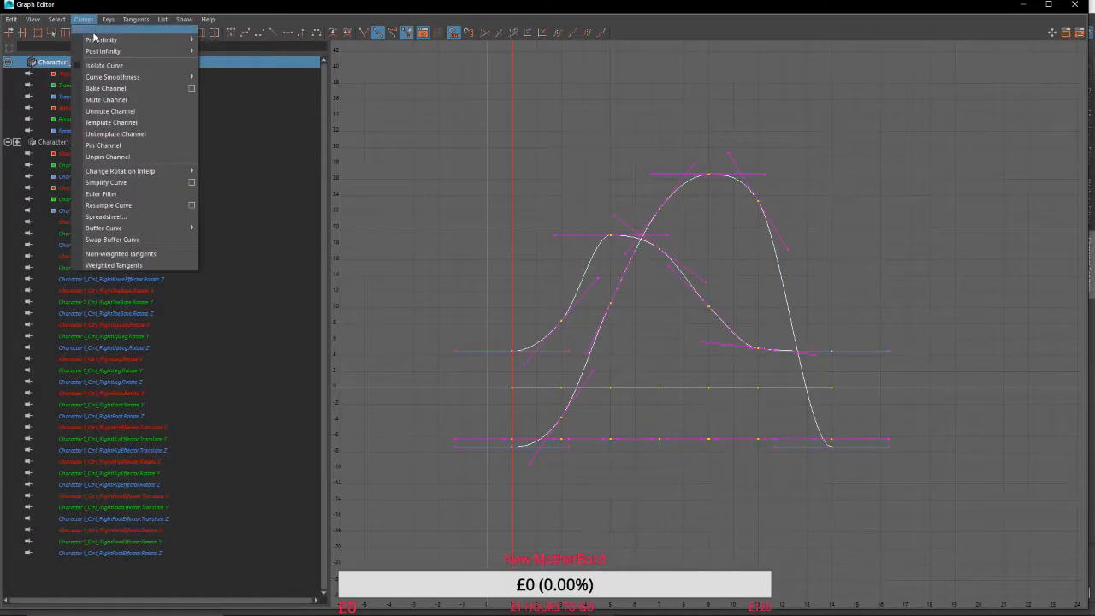
{"action": "left_click", "coordinate": [223, 63]}
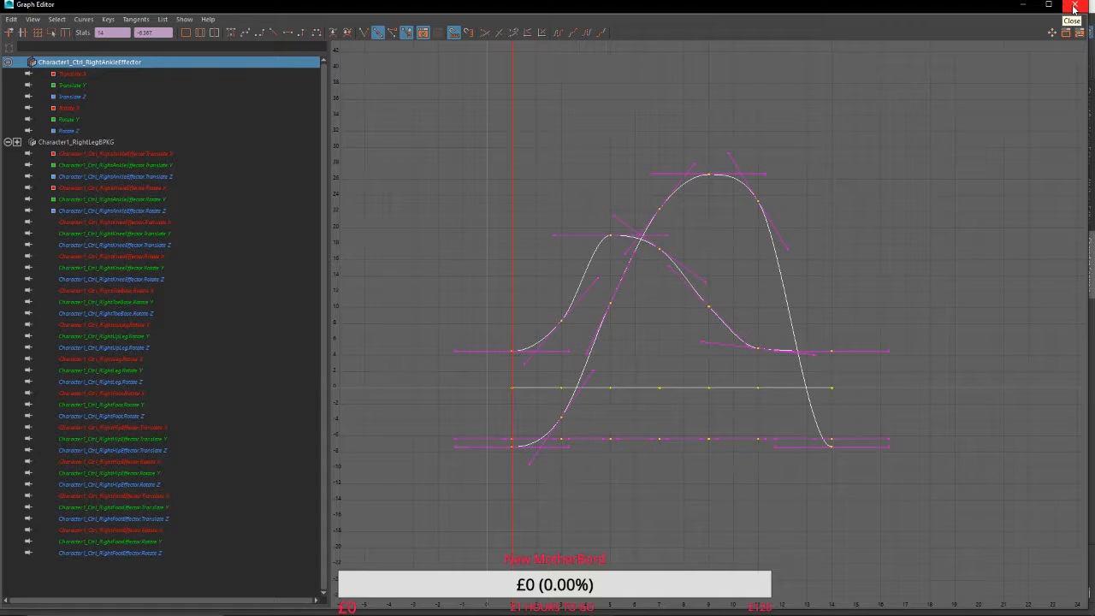
{"action": "left_click", "coordinate": [1075, 7]}
Play the repeating walk with both legs in the full-size side view.
{"action": "key", "text": "space"}
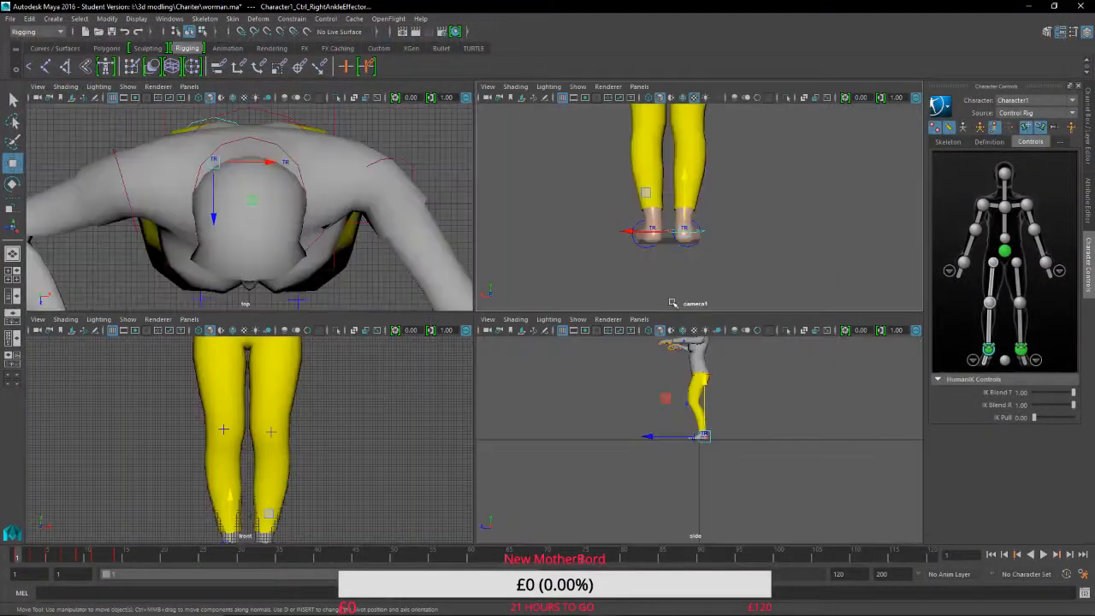
{"action": "key", "text": "space"}
{"action": "key", "text": "space"}
{"action": "key", "text": "space"}
{"action": "scroll", "coordinate": [571, 376], "scroll_direction": "up", "scroll_amount": 6}
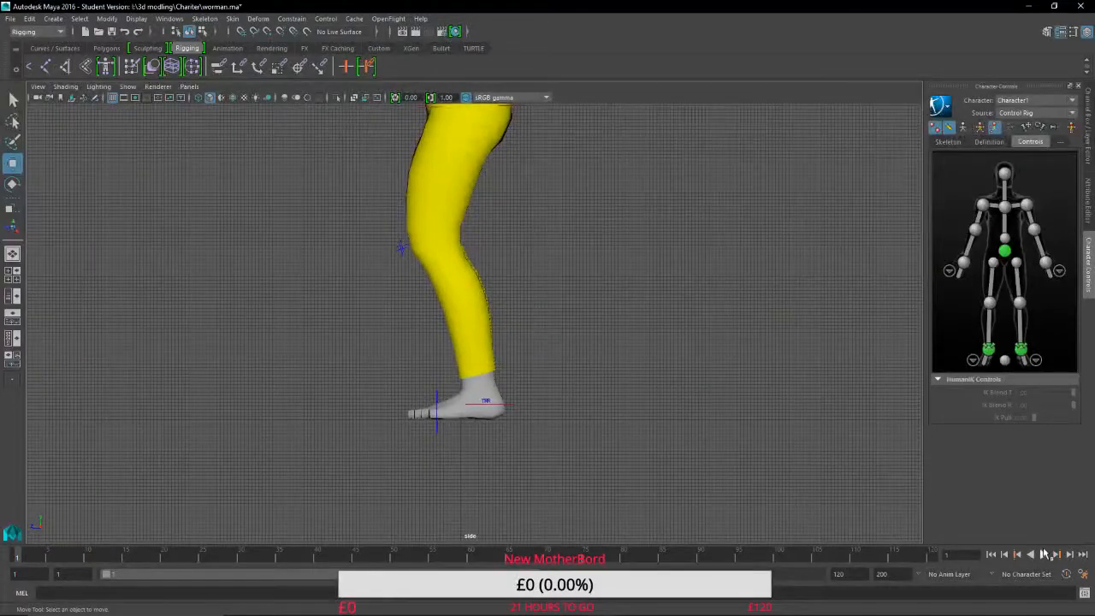
{"action": "left_click", "coordinate": [1043, 554]}
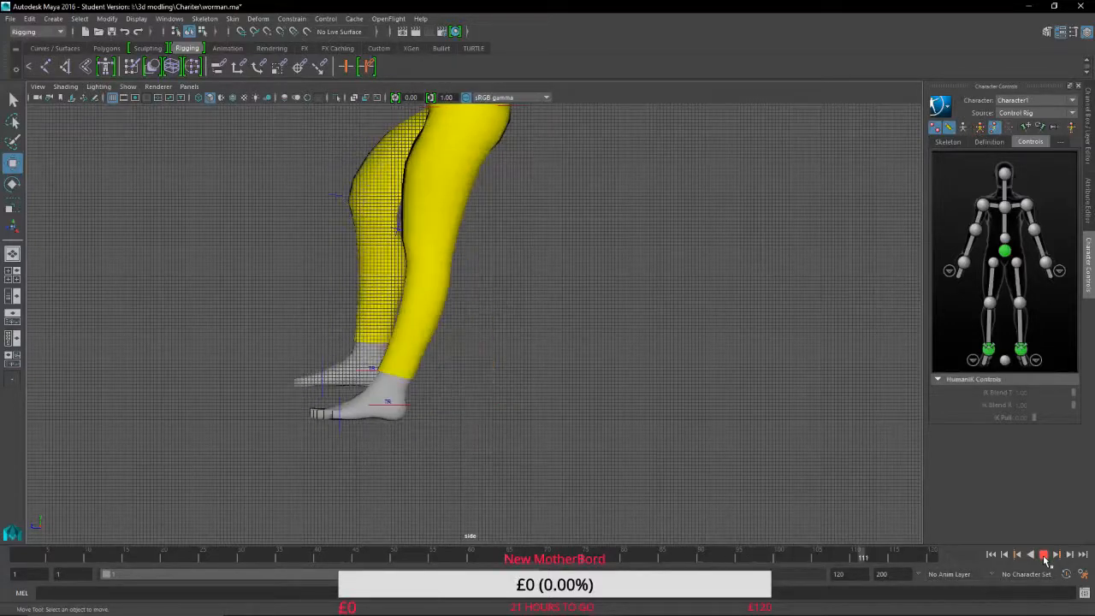
{"action": "left_click", "coordinate": [1044, 557]}
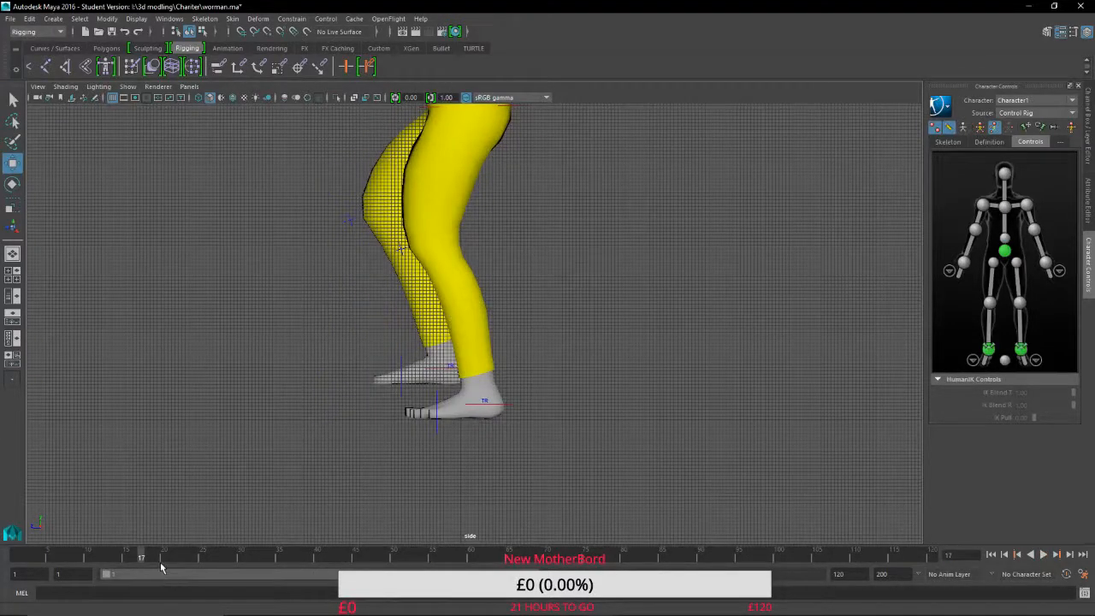
Scrub through the walk in the side view to compare the two feet's timing, and stop playback.
{"action": "mouse_move", "coordinate": [147, 561]}
{"action": "left_mouse_down"}
{"action": "mouse_move", "coordinate": [237, 579]}
{"action": "mouse_move", "coordinate": [247, 579]}
{"action": "mouse_move", "coordinate": [228, 575]}
{"action": "mouse_move", "coordinate": [261, 569]}
{"action": "mouse_move", "coordinate": [402, 581]}
{"action": "mouse_move", "coordinate": [484, 603]}
{"action": "mouse_move", "coordinate": [911, 597]}
{"action": "mouse_move", "coordinate": [686, 597]}
{"action": "left_mouse_up"}
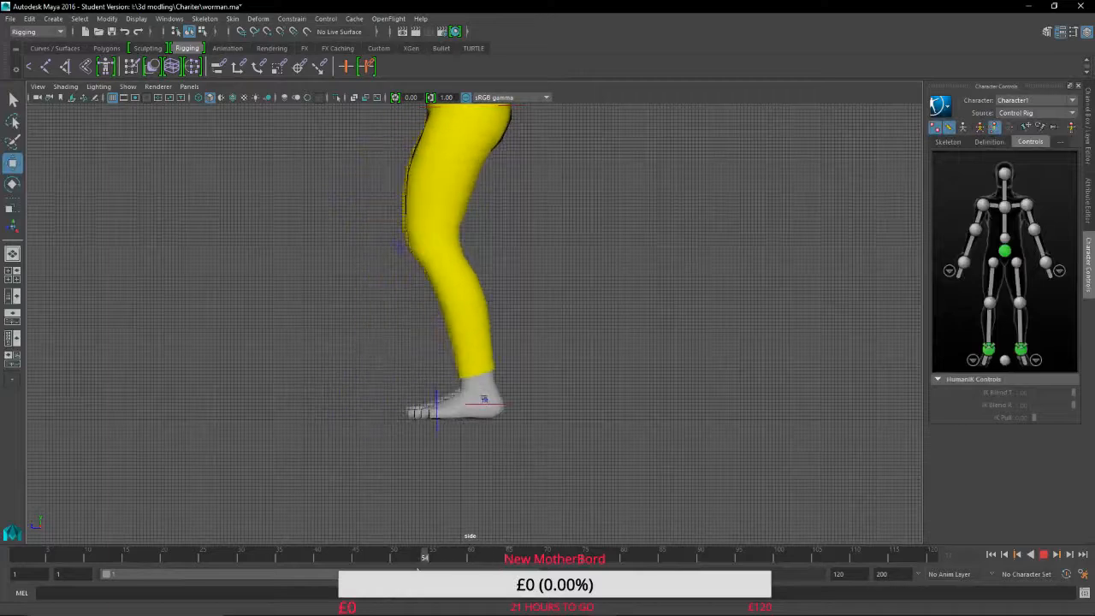
{"action": "mouse_move", "coordinate": [419, 571]}
{"action": "left_mouse_down"}
{"action": "mouse_move", "coordinate": [349, 560]}
{"action": "mouse_move", "coordinate": [18, 560]}
{"action": "mouse_move", "coordinate": [210, 559]}
{"action": "mouse_move", "coordinate": [252, 590]}
{"action": "mouse_move", "coordinate": [402, 590]}
{"action": "left_mouse_up"}
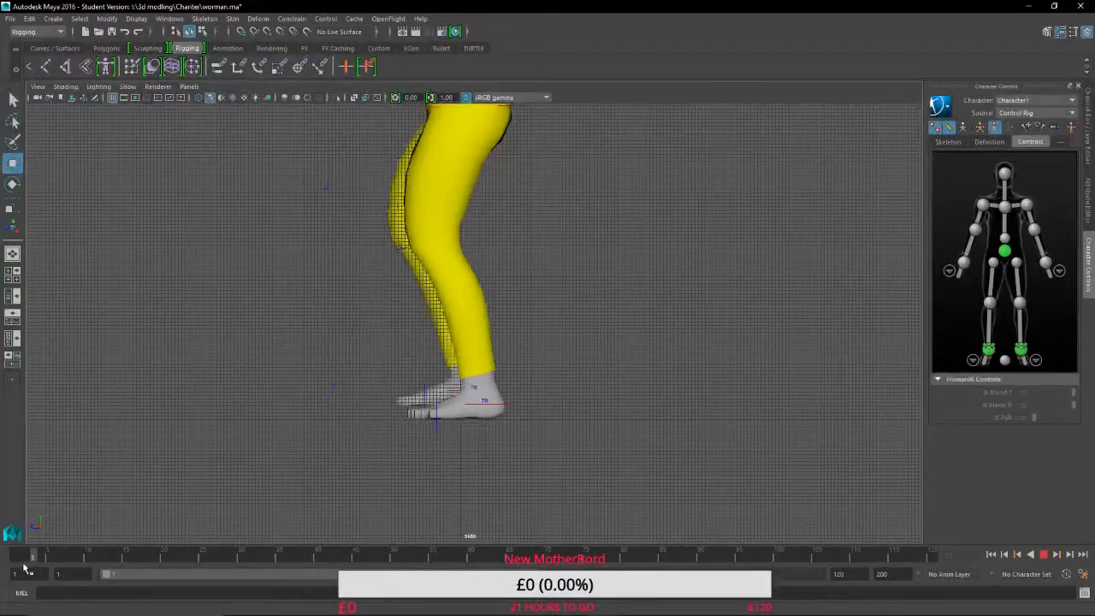
{"action": "key", "text": "Escape"}
Replay the walk in the camera view and compare the key timing of the right and left ankle effectors.
{"action": "key", "text": "space"}
{"action": "key", "text": "space"}
{"action": "scroll", "coordinate": [590, 391], "scroll_direction": "up", "scroll_amount": 3}
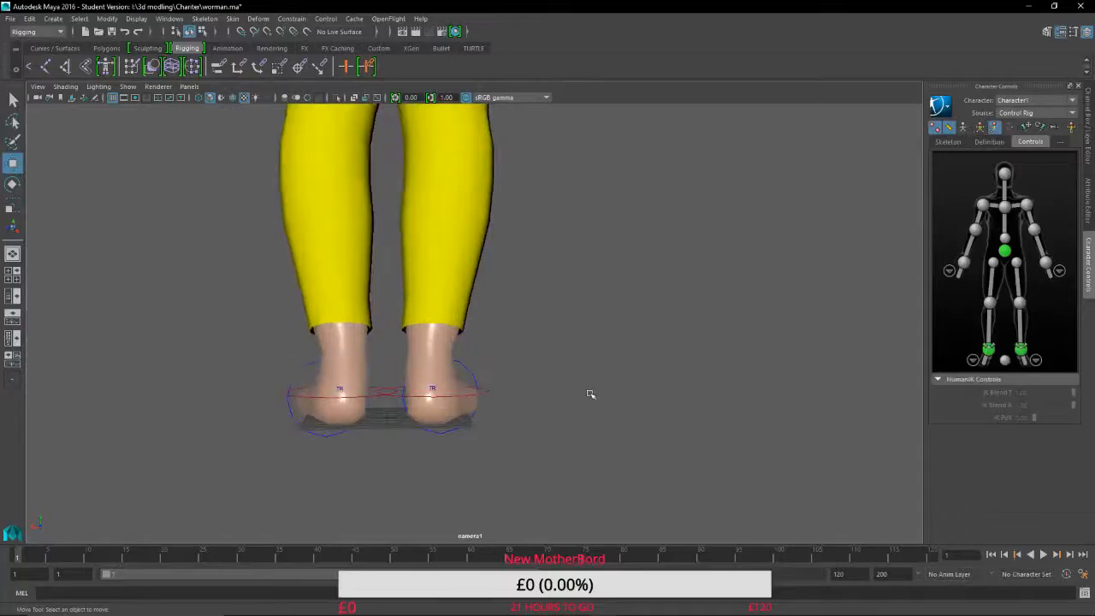
{"action": "left_click_drag", "start_coordinate": [650, 360], "coordinate": [474, 406], "text": "alt"}
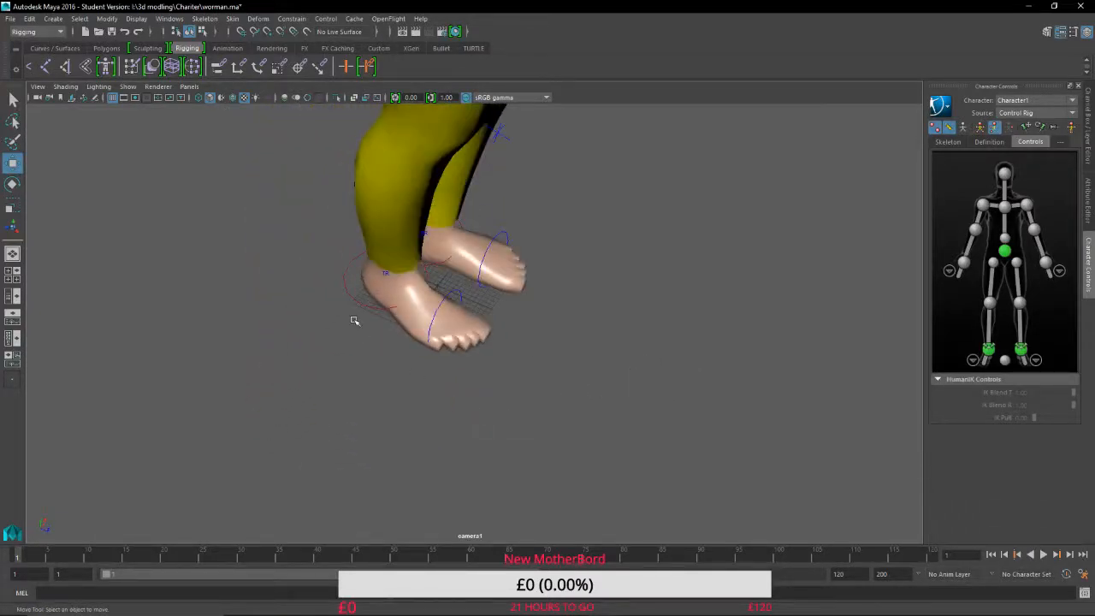
{"action": "left_click", "coordinate": [347, 287]}
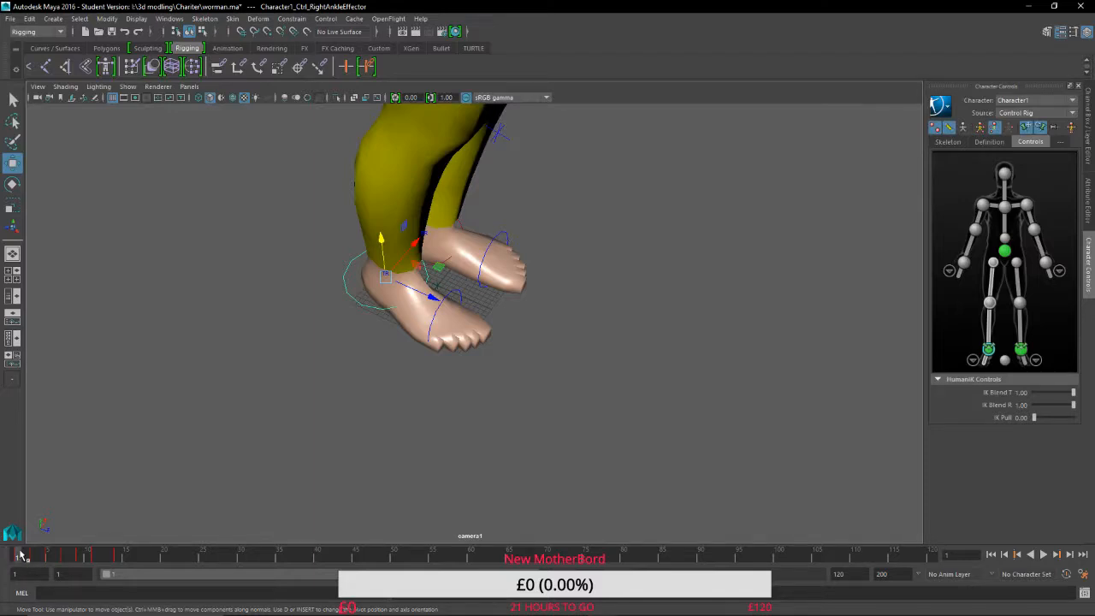
{"action": "key", "text": "alt+v"}
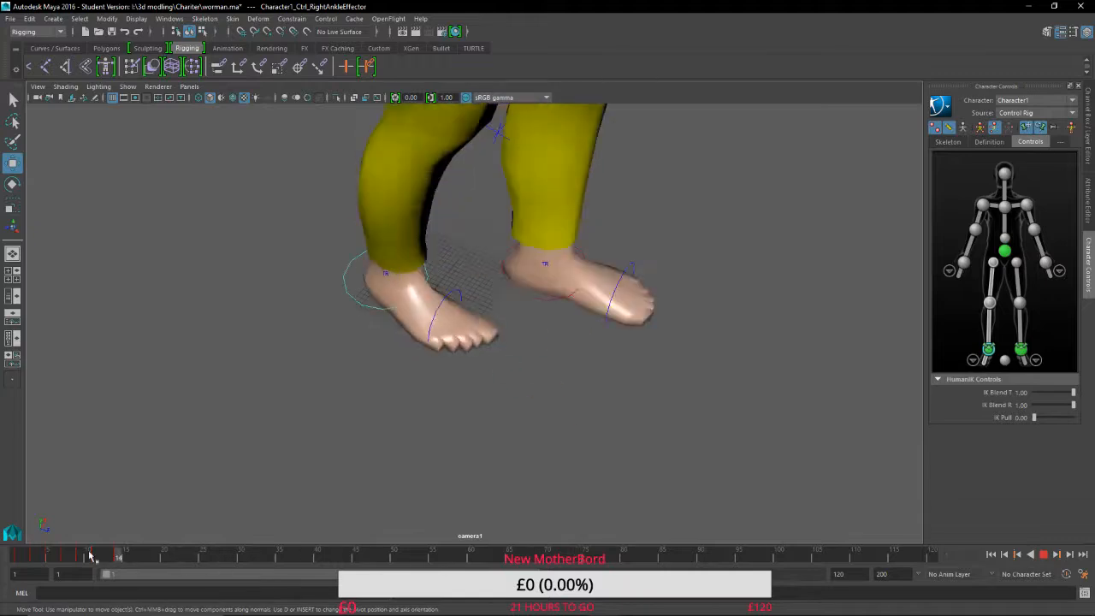
{"action": "key", "text": "Escape"}
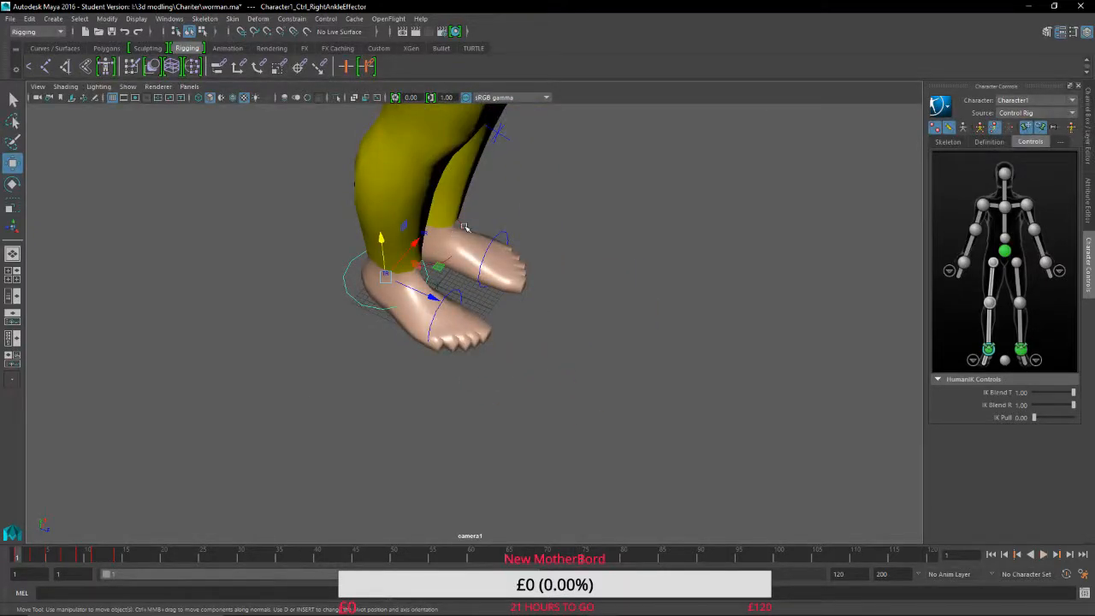
{"action": "left_click", "coordinate": [463, 226]}
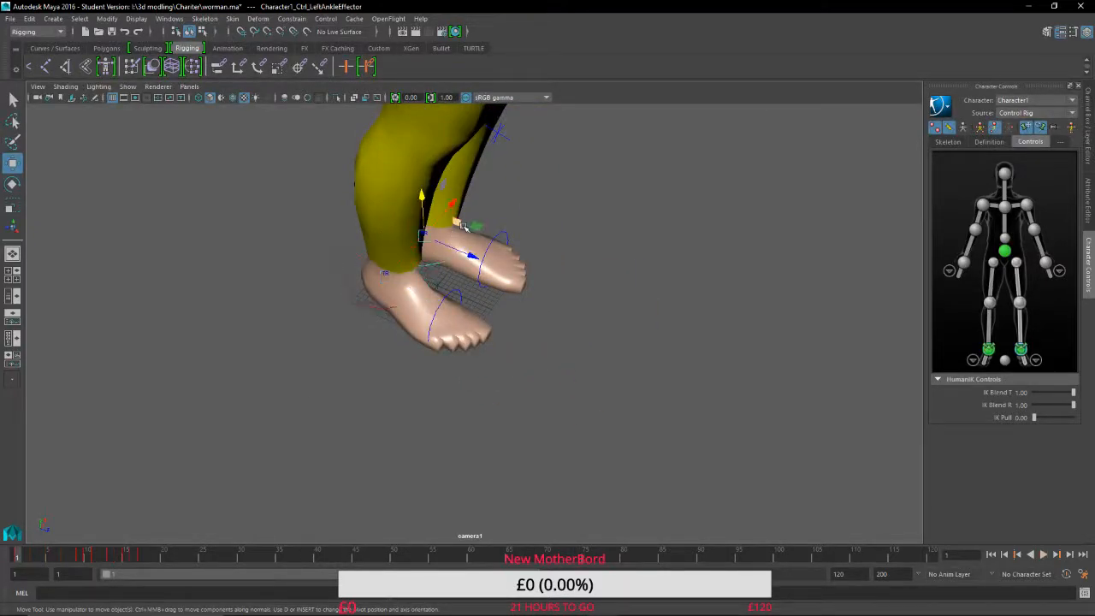
Set the post infinity of all the right ankle effector's curves to Cycle with Offset and close the Graph Editor.
{"action": "left_click", "coordinate": [354, 302]}
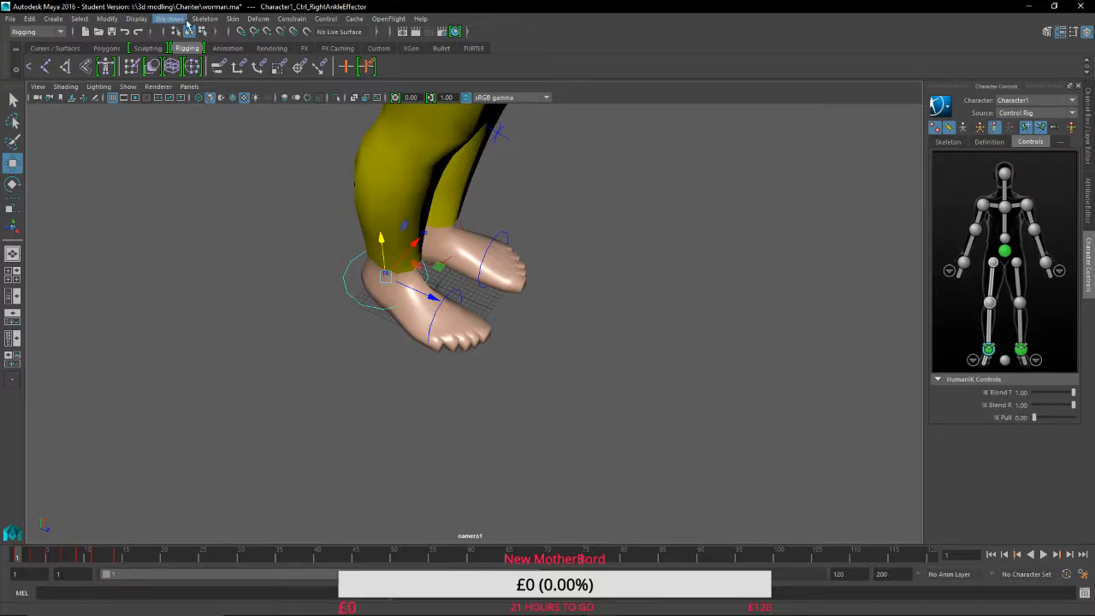
{"action": "left_click", "coordinate": [169, 19]}
{"action": "mouse_move", "coordinate": [273, 59]}
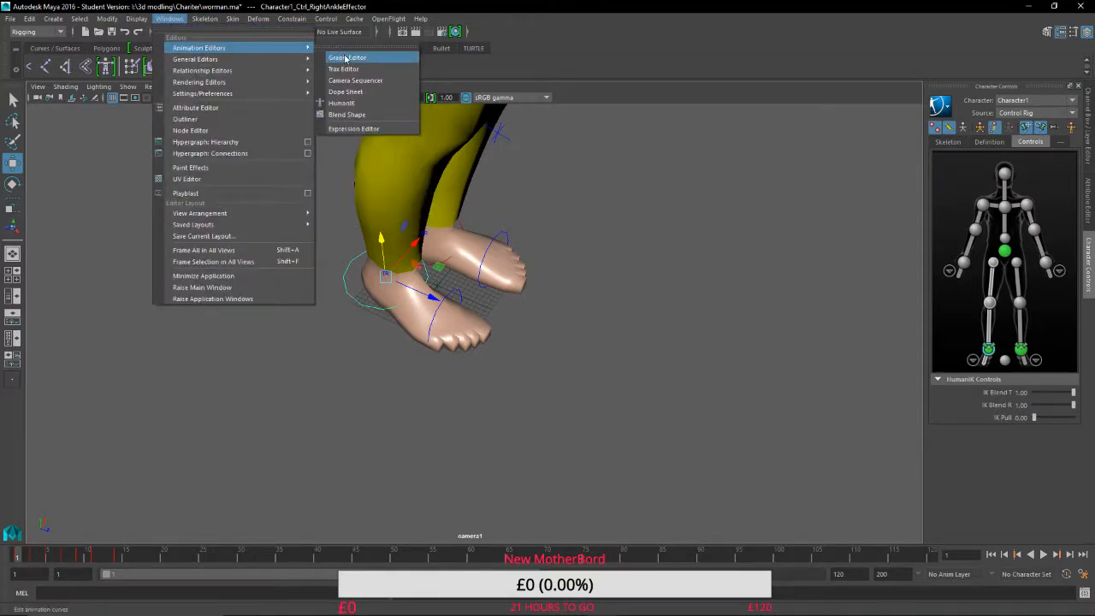
{"action": "left_click", "coordinate": [351, 57]}
{"action": "left_click_drag", "start_coordinate": [435, 119], "coordinate": [860, 521]}
{"action": "left_click", "coordinate": [76, 22]}
{"action": "mouse_move", "coordinate": [86, 41]}
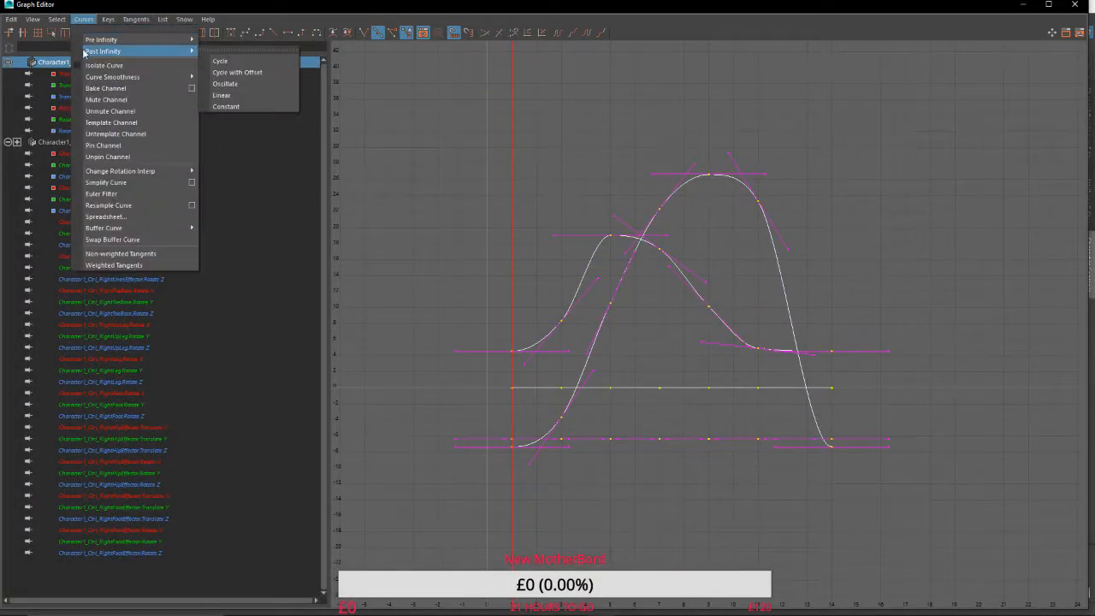
{"action": "left_click", "coordinate": [235, 70]}
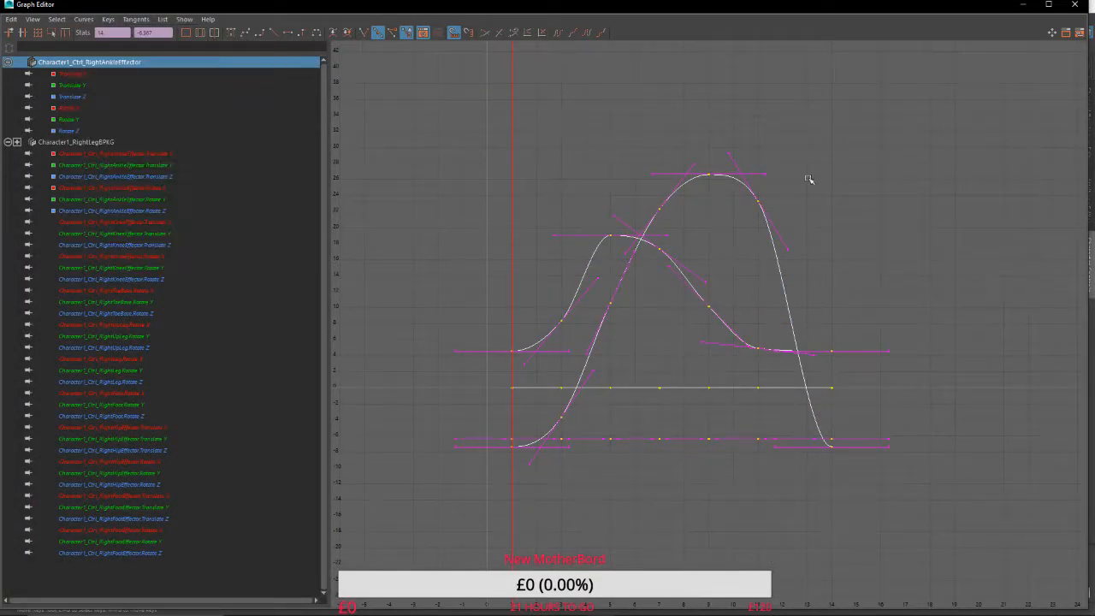
{"action": "left_click", "coordinate": [1072, 6]}
Play the walk in the camera view, stop it, and return to frame 1.
{"action": "left_click", "coordinate": [1045, 555]}
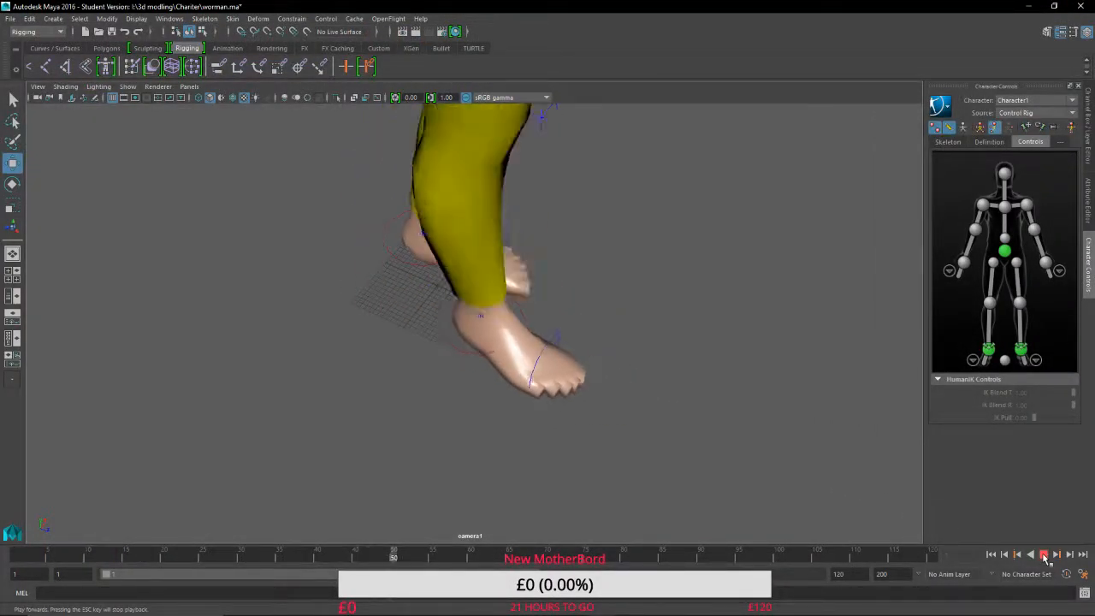
{"action": "left_click", "coordinate": [1044, 555]}
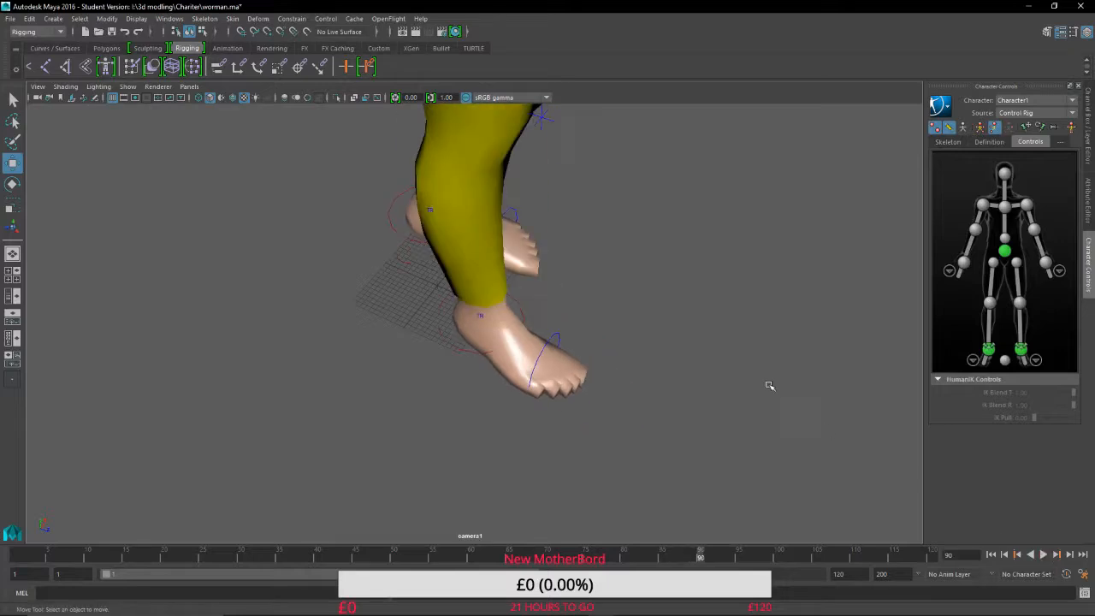
{"action": "left_click_drag", "start_coordinate": [709, 565], "coordinate": [9, 514]}
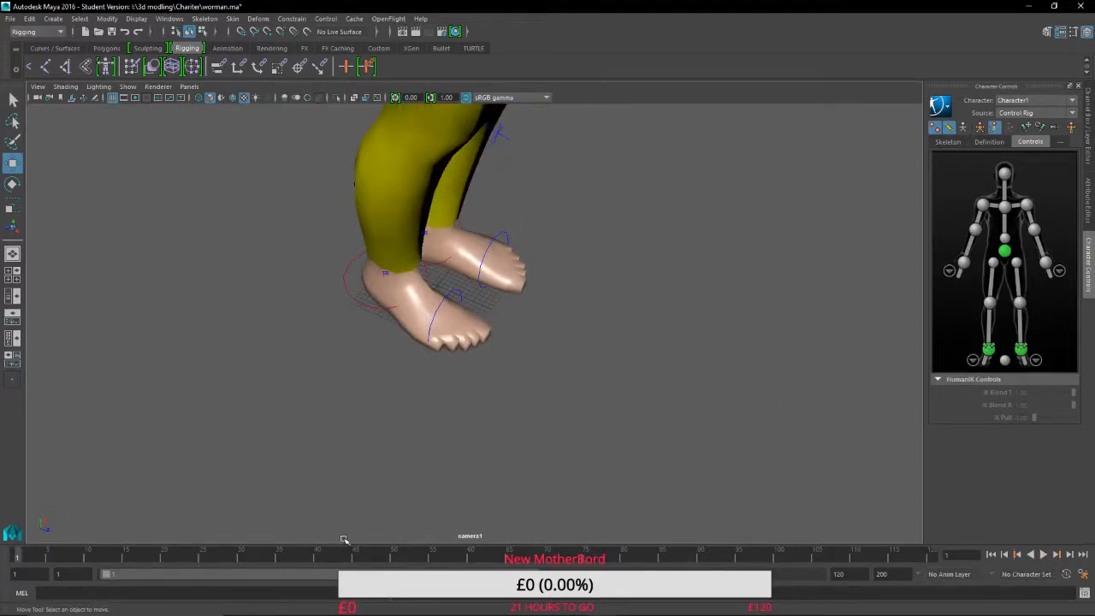
Play the walk in the full-size side view, stop it, and scrub back to frame 1 to compare both feet.
{"action": "key", "text": "space"}
{"action": "key", "text": "space"}
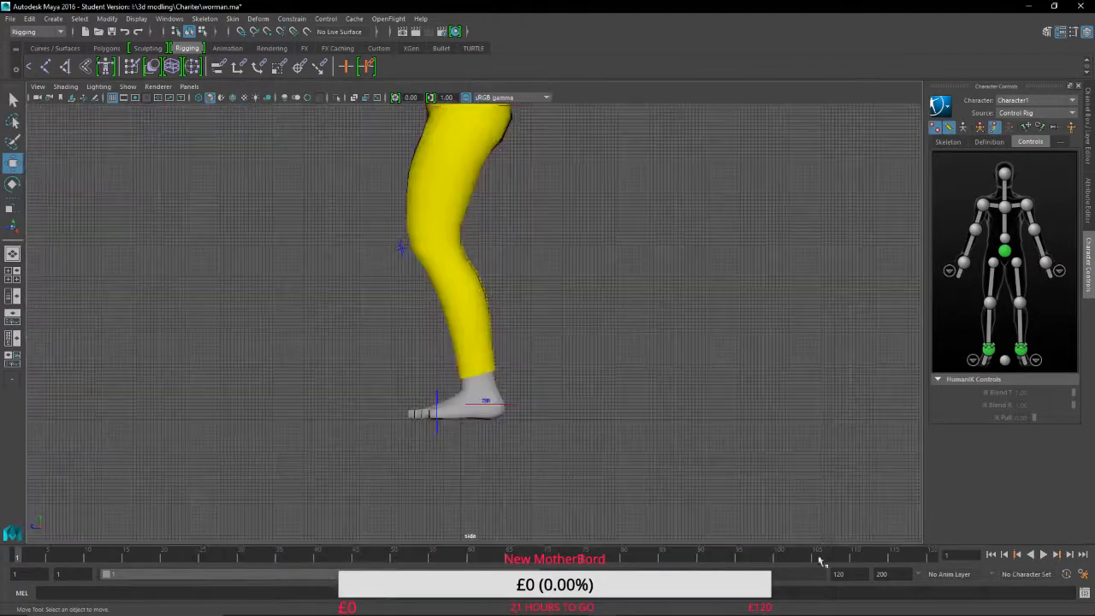
{"action": "left_click", "coordinate": [1042, 554]}
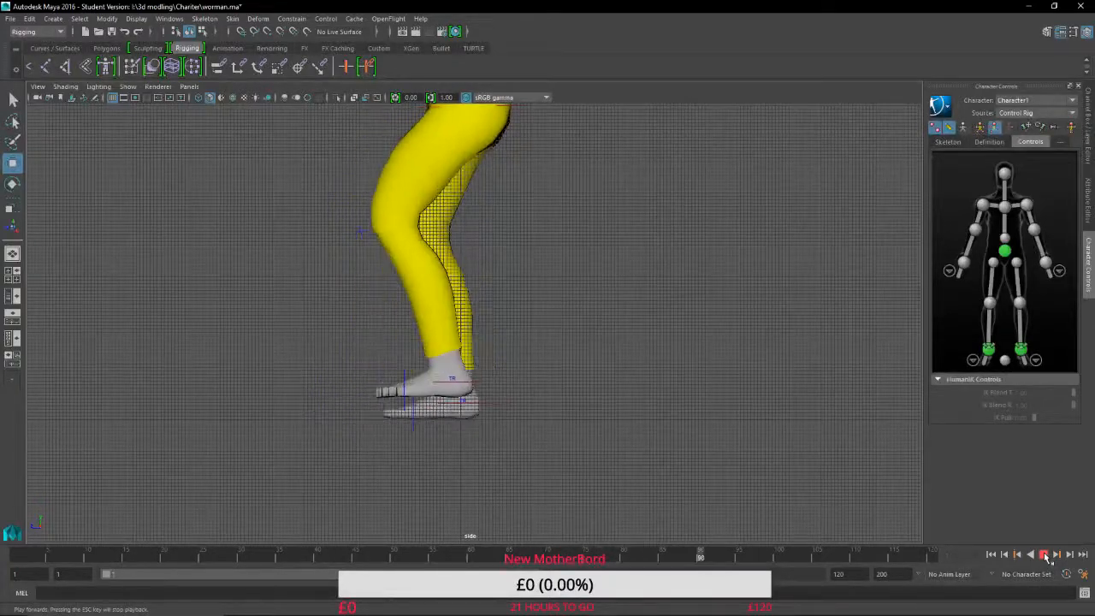
{"action": "left_click", "coordinate": [1044, 555]}
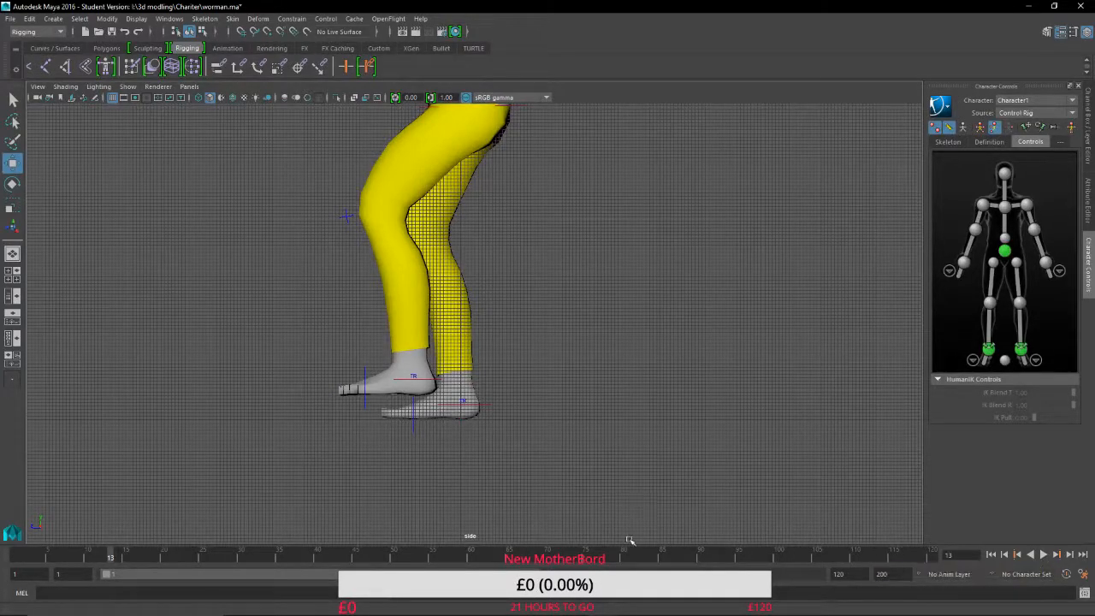
{"action": "left_click_drag", "start_coordinate": [483, 554], "coordinate": [16, 554]}
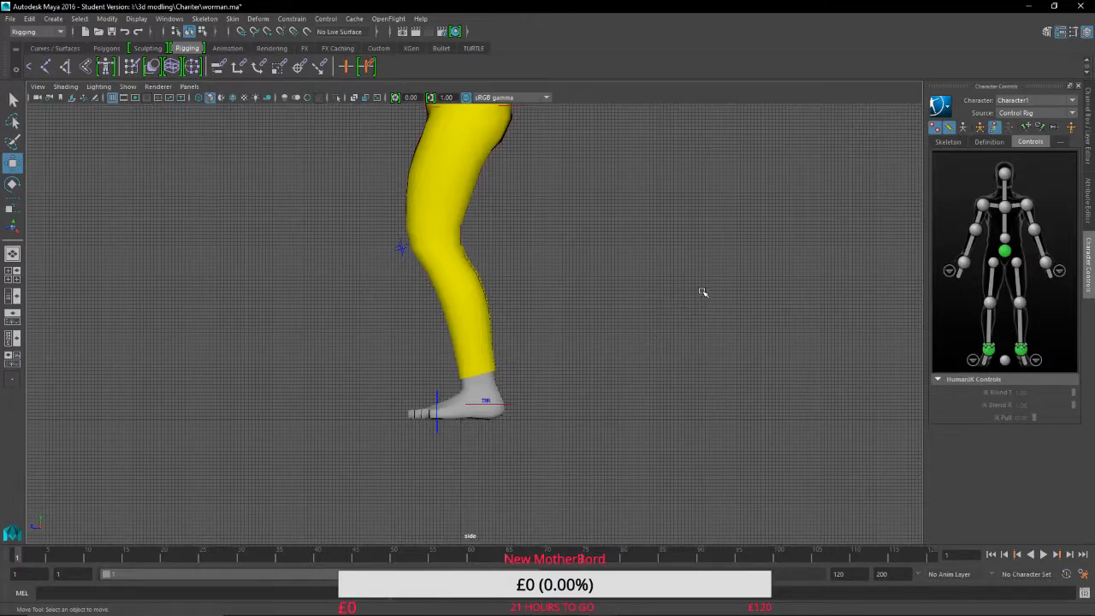
Examine the starting pose of both feet in the camera view from several angles.
{"action": "key", "text": "space"}
{"action": "scroll", "coordinate": [622, 281], "scroll_direction": "down", "scroll_amount": 5}
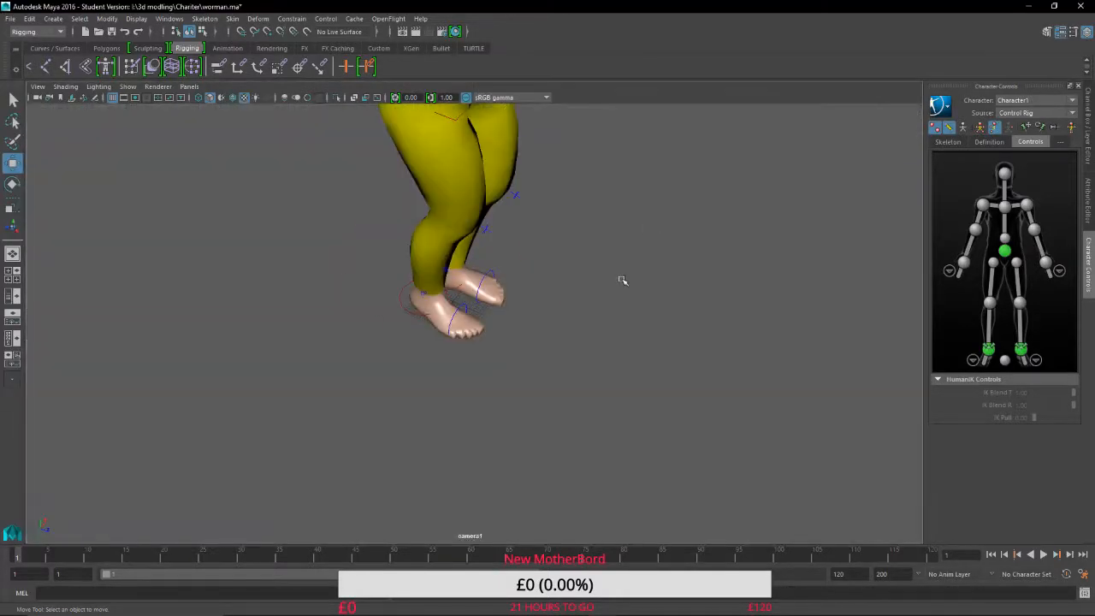
{"action": "left_click_drag", "start_coordinate": [620, 278], "coordinate": [530, 273], "text": "alt"}
{"action": "middle_click_drag", "start_coordinate": [530, 274], "coordinate": [554, 323], "text": "alt"}
{"action": "mouse_move", "coordinate": [554, 322]}
{"action": "left_mouse_down", "text": "alt"}
{"action": "mouse_move", "coordinate": [521, 389]}
{"action": "mouse_move", "coordinate": [516, 330]}
{"action": "mouse_move", "coordinate": [622, 367]}
{"action": "mouse_move", "coordinate": [564, 312]}
{"action": "left_mouse_up", "text": "alt"}
{"action": "middle_click_drag", "start_coordinate": [564, 313], "coordinate": [534, 282], "text": "alt"}
{"action": "right_click_drag", "start_coordinate": [533, 282], "coordinate": [553, 403], "text": "alt"}
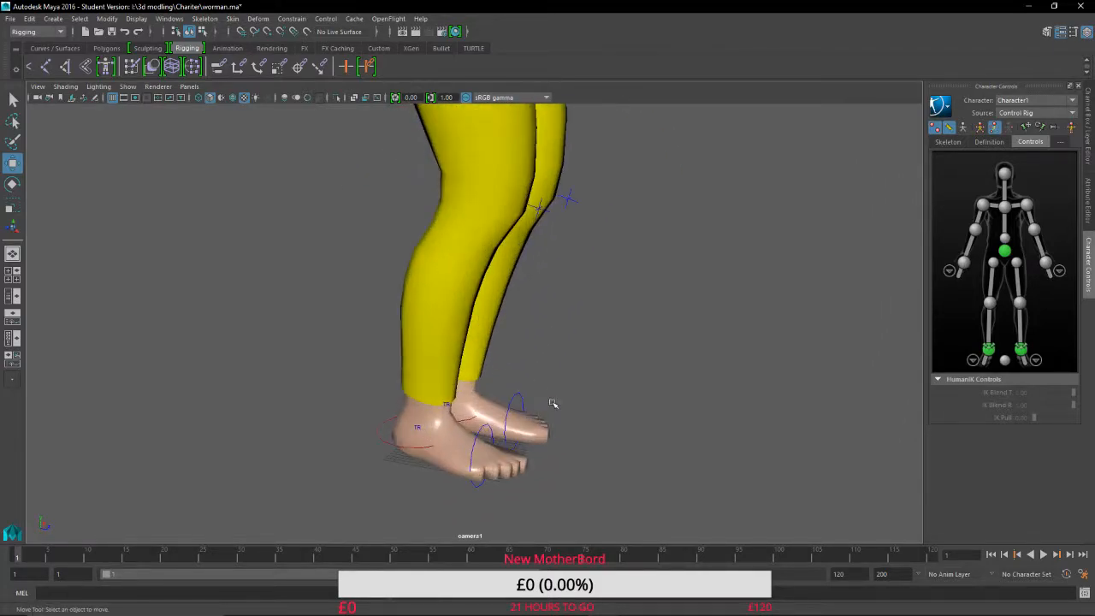
{"action": "middle_click_drag", "start_coordinate": [566, 415], "coordinate": [484, 262], "text": "alt"}
{"action": "left_click_drag", "start_coordinate": [482, 384], "coordinate": [284, 377], "text": "alt"}
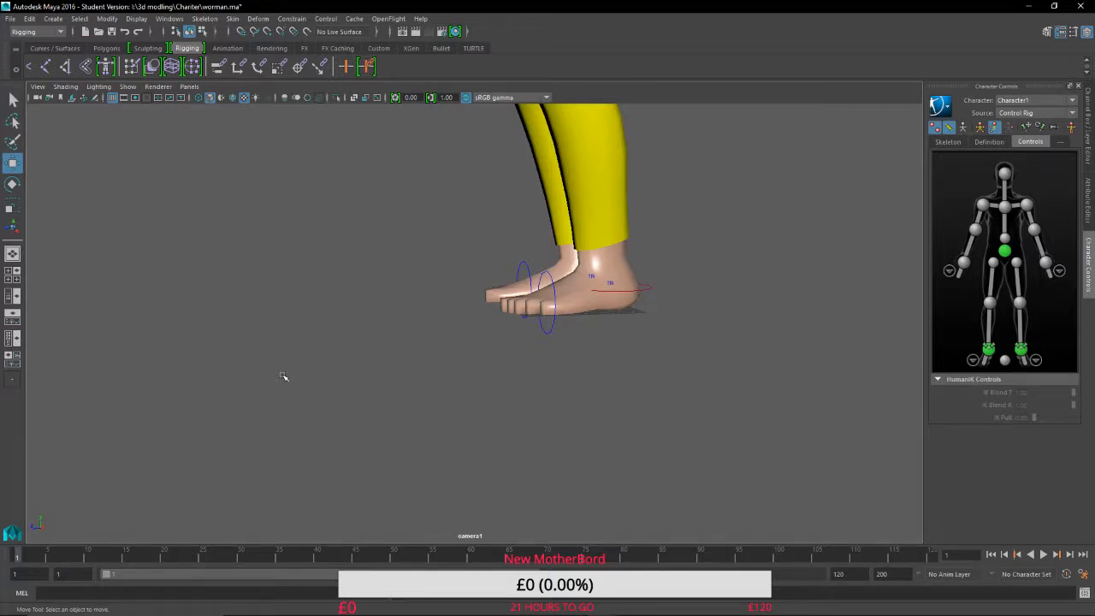
Save the woman scene and accept the student version notice.
{"action": "key", "text": "q"}
{"action": "key", "text": "ctrl+s"}
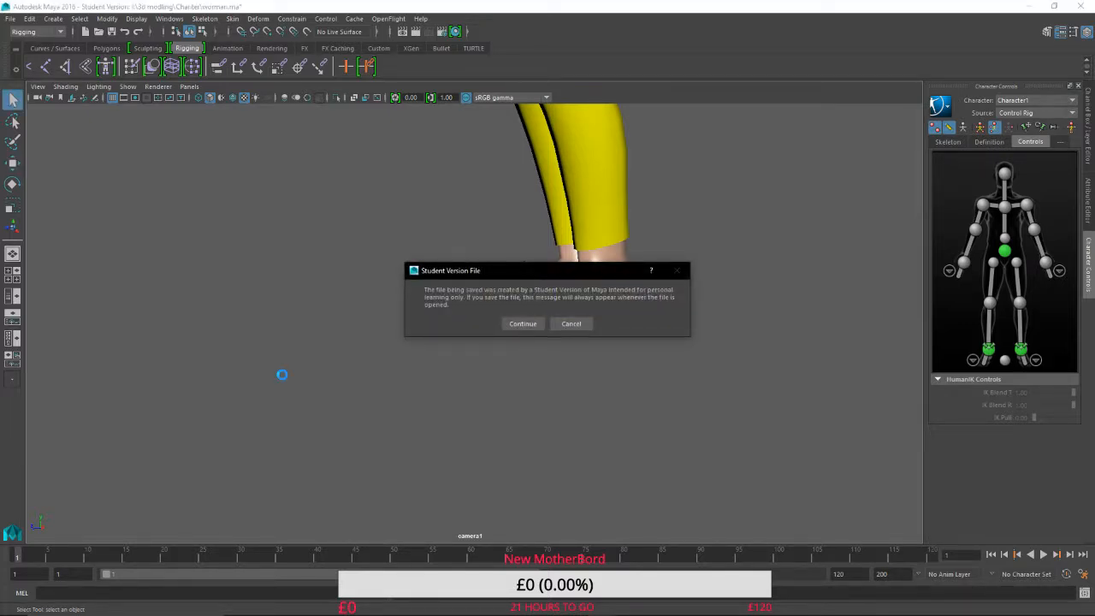
{"action": "left_click", "coordinate": [529, 326]}
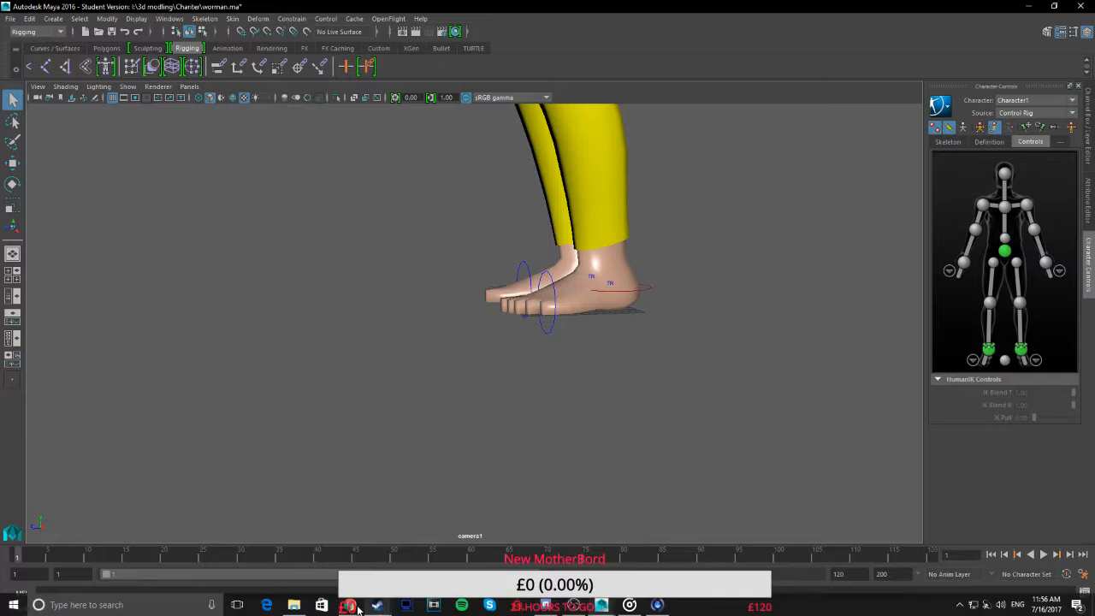
Switch to the Chrome browser and open YouTube in a new tab.
{"action": "left_click", "coordinate": [227, 543]}
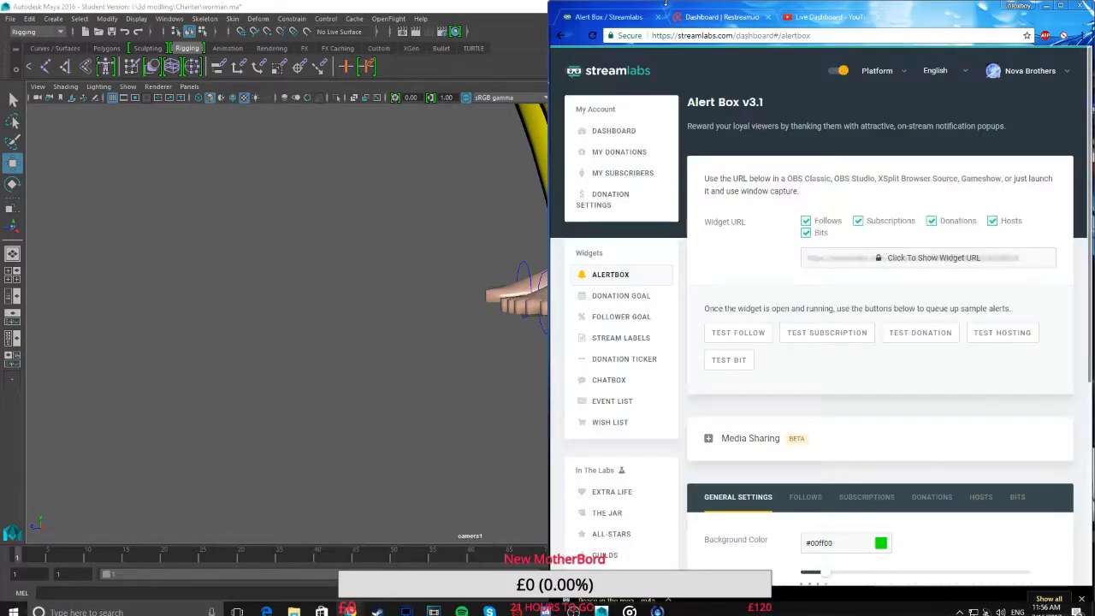
{"action": "left_click", "coordinate": [890, 16]}
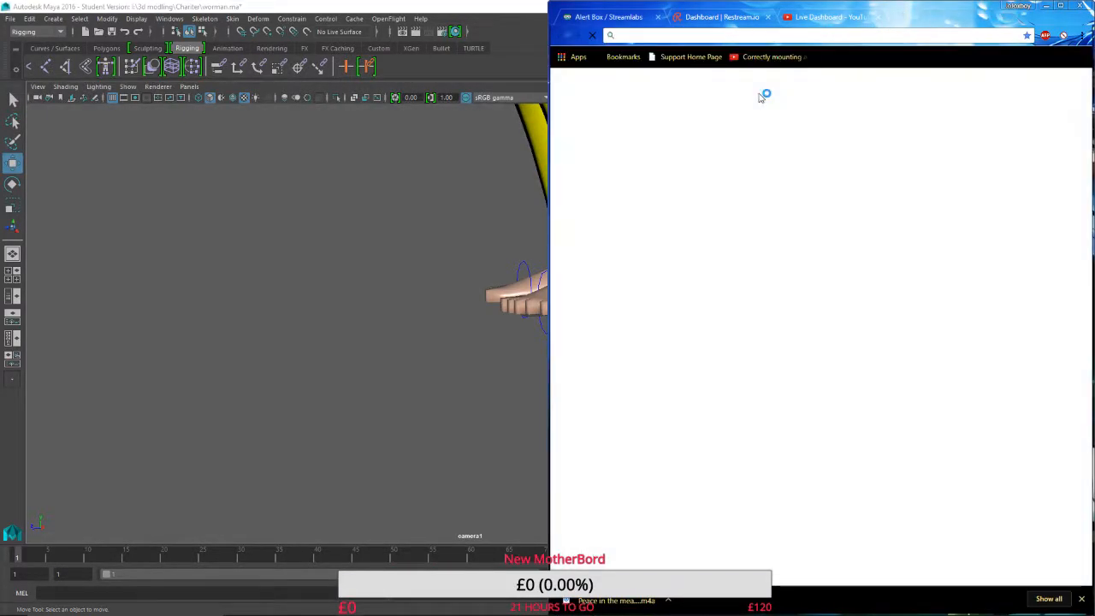
{"action": "type", "text": "y"}
{"action": "key", "text": "Return"}
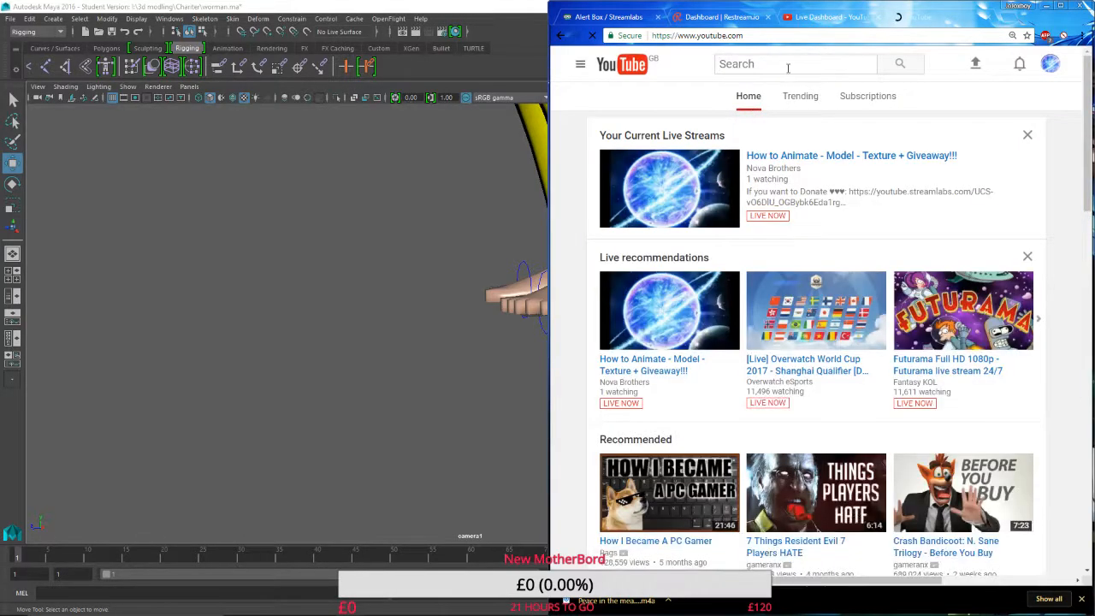
Search YouTube for "a person walking" and play the first video result with the sound muted.
{"action": "left_click", "coordinate": [788, 69]}
{"action": "type", "text": "a per"}
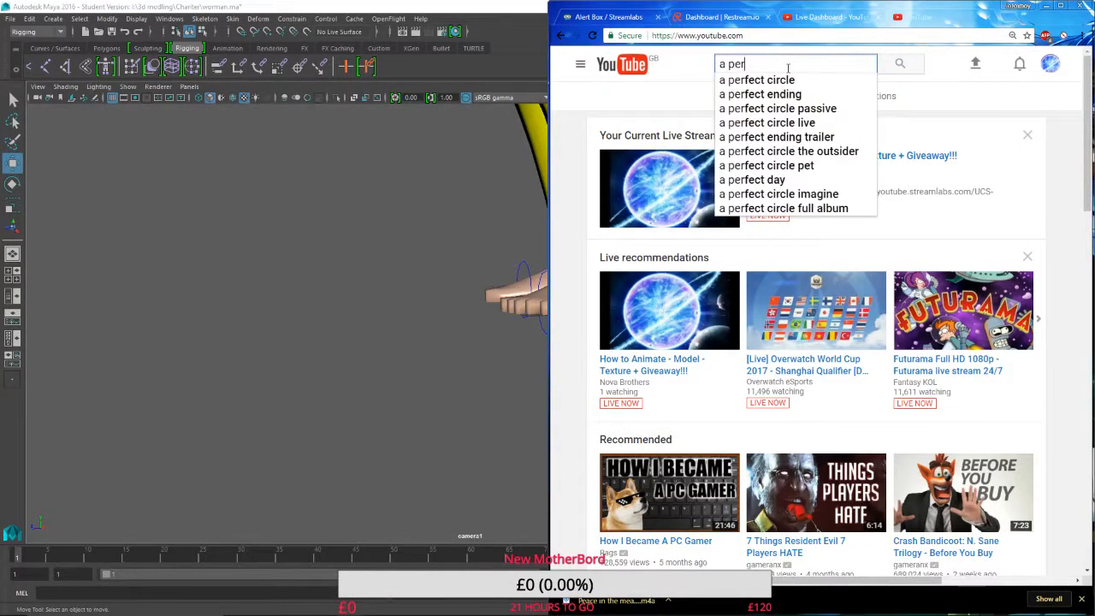
{"action": "type", "text": "sio"}
{"action": "key", "text": "BackSpace"}
{"action": "key", "text": "BackSpace"}
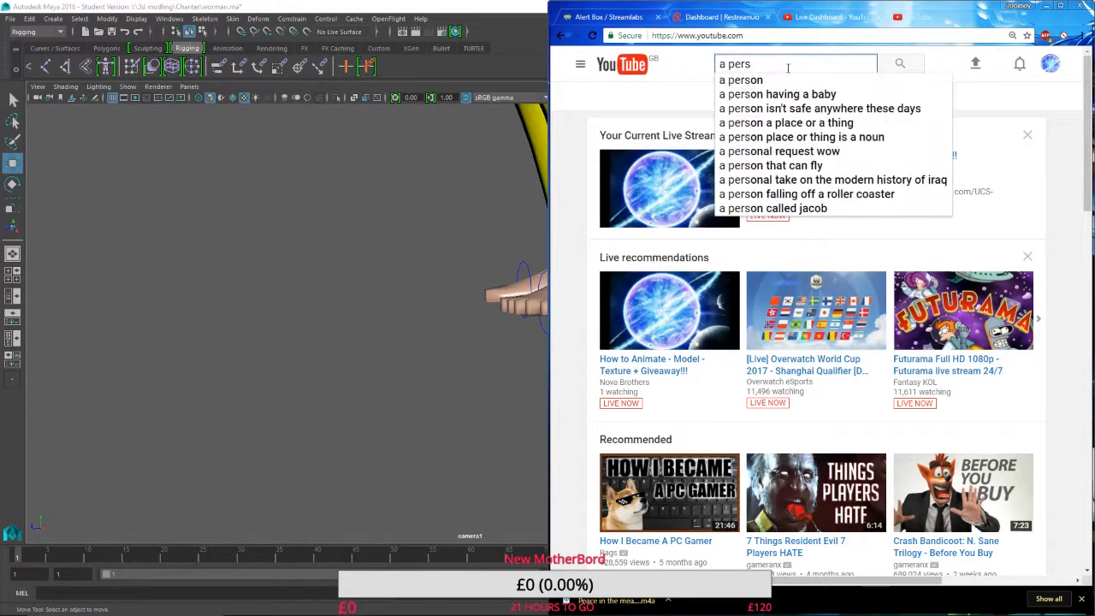
{"action": "type", "text": "on"}
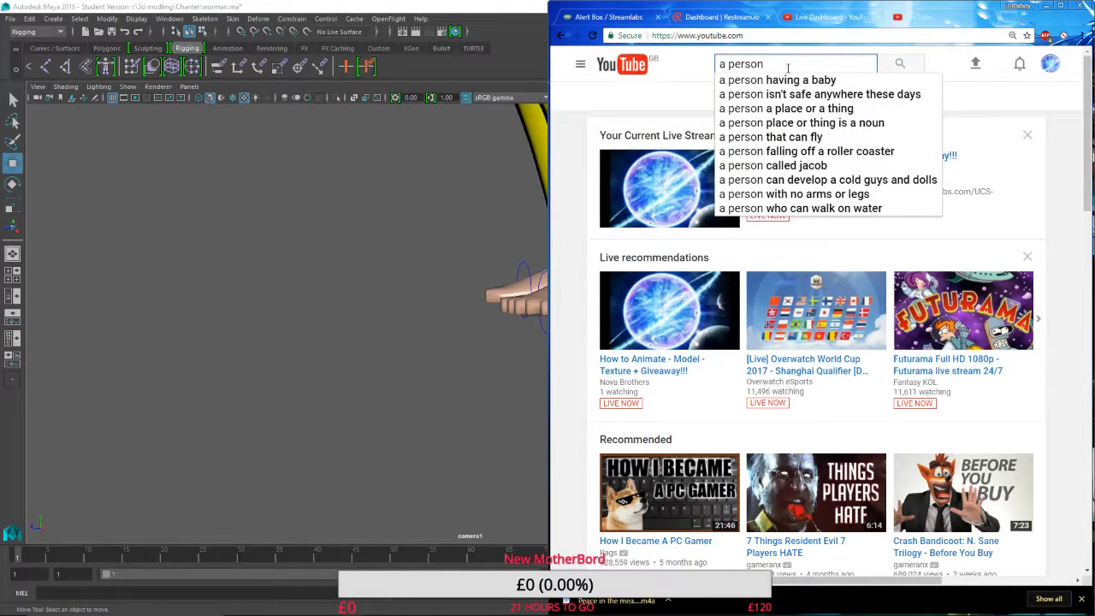
{"action": "type", "text": " wa"}
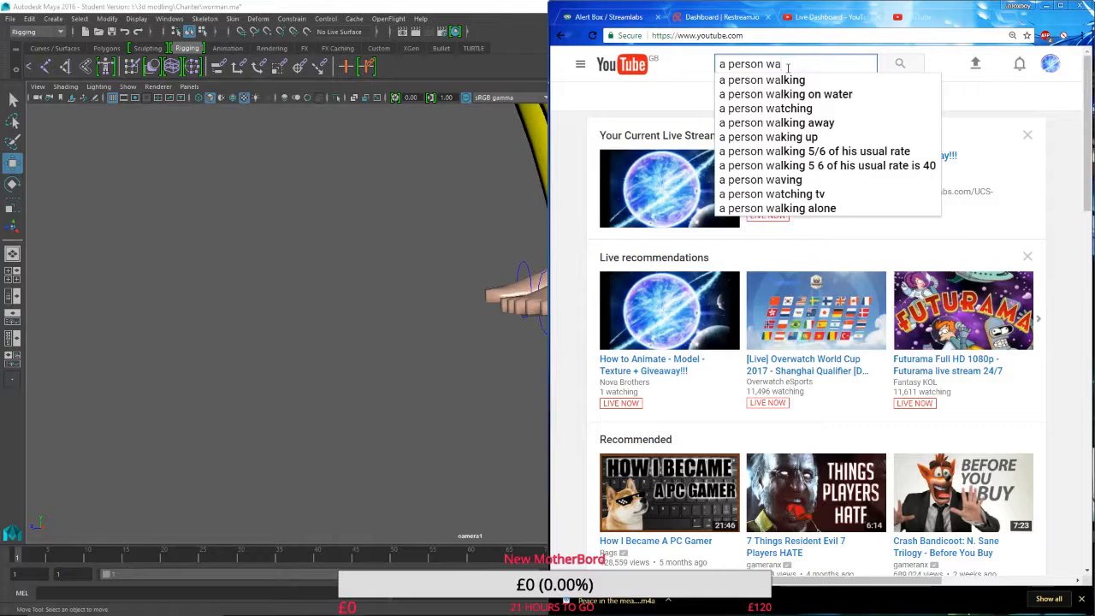
{"action": "type", "text": "lking"}
{"action": "key", "text": "Return"}
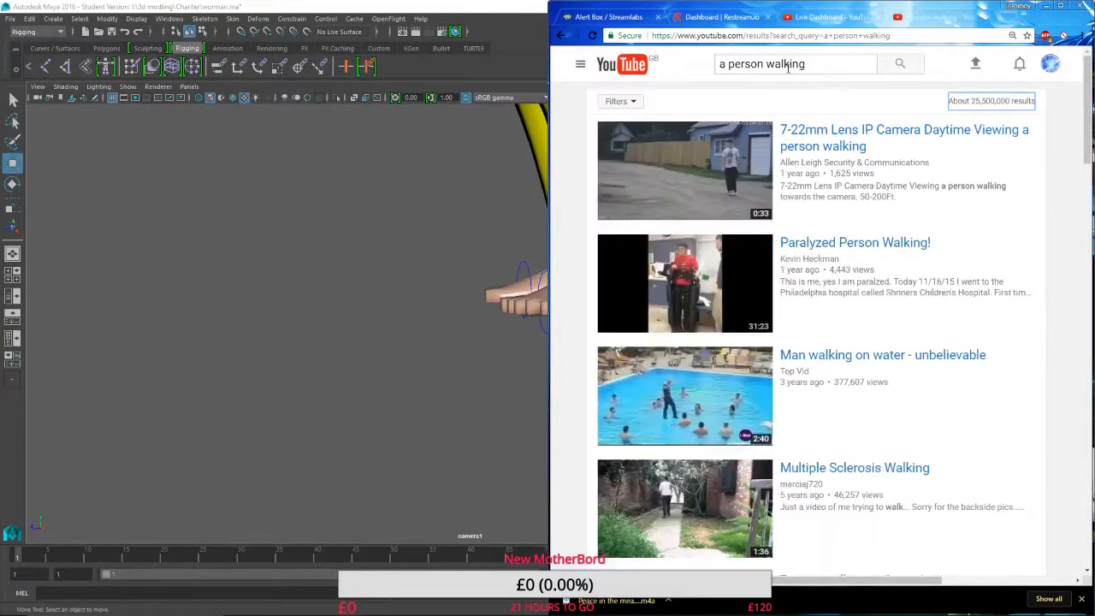
{"action": "left_click", "coordinate": [823, 131]}
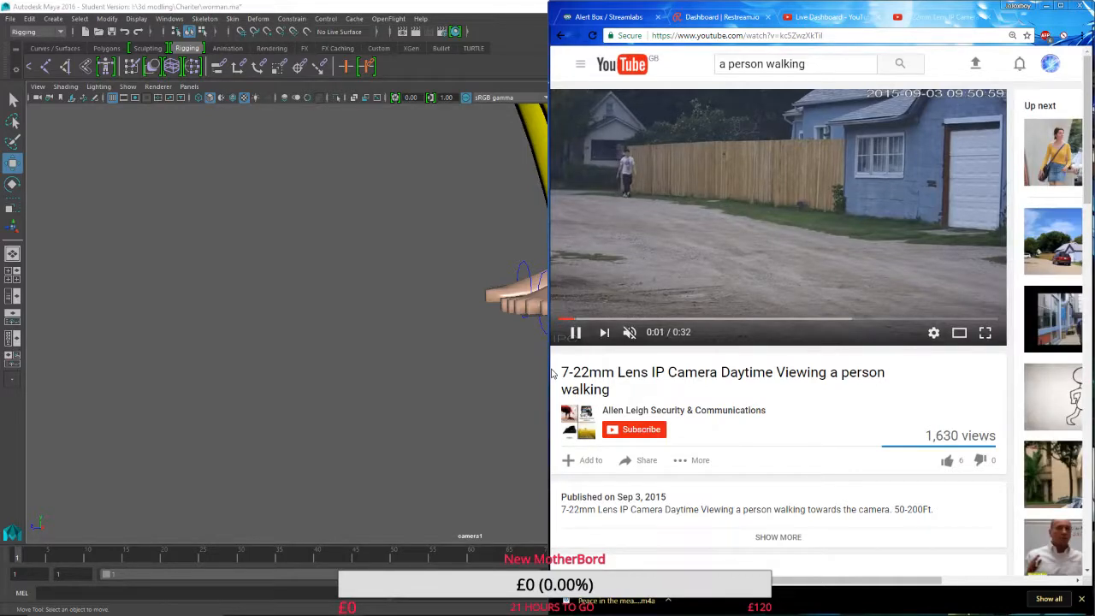
{"action": "left_click", "coordinate": [628, 332]}
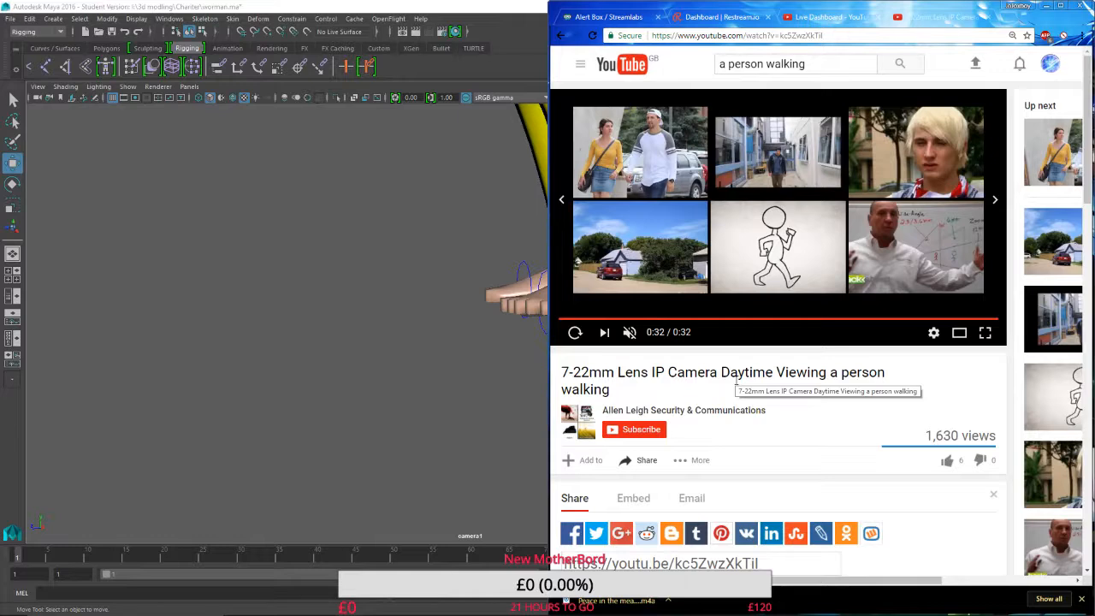
Watch the suggested video "ALAN BECKER - Animating Walk Cycles", dismissing the calendar reminders, and pause it at the closing Run Cycles card.
{"action": "left_click", "coordinate": [741, 235]}
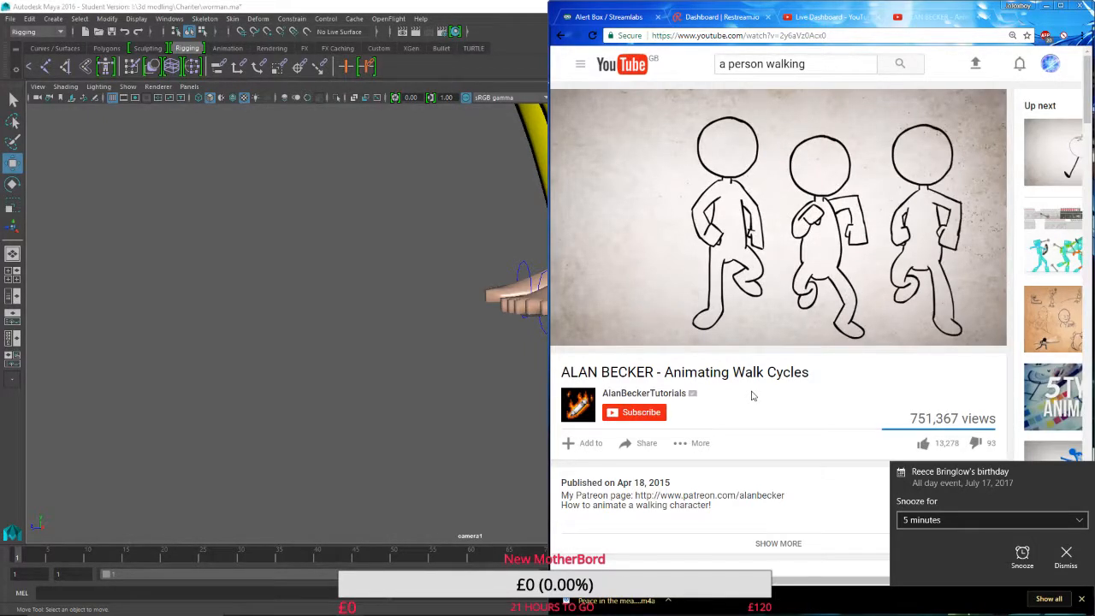
{"action": "left_click", "coordinate": [1066, 553]}
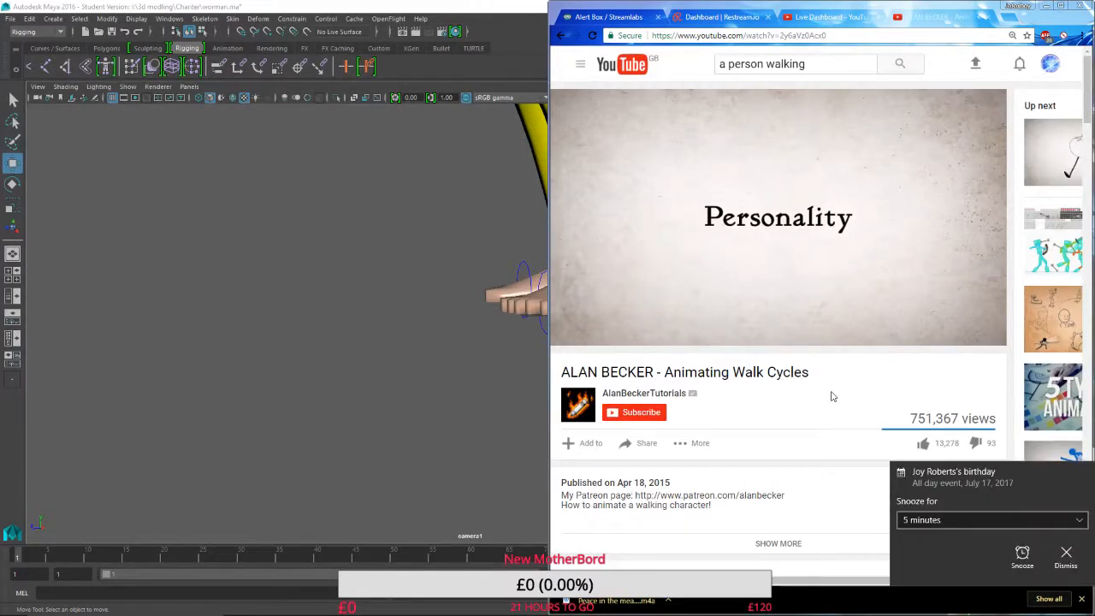
{"action": "left_click", "coordinate": [1066, 554]}
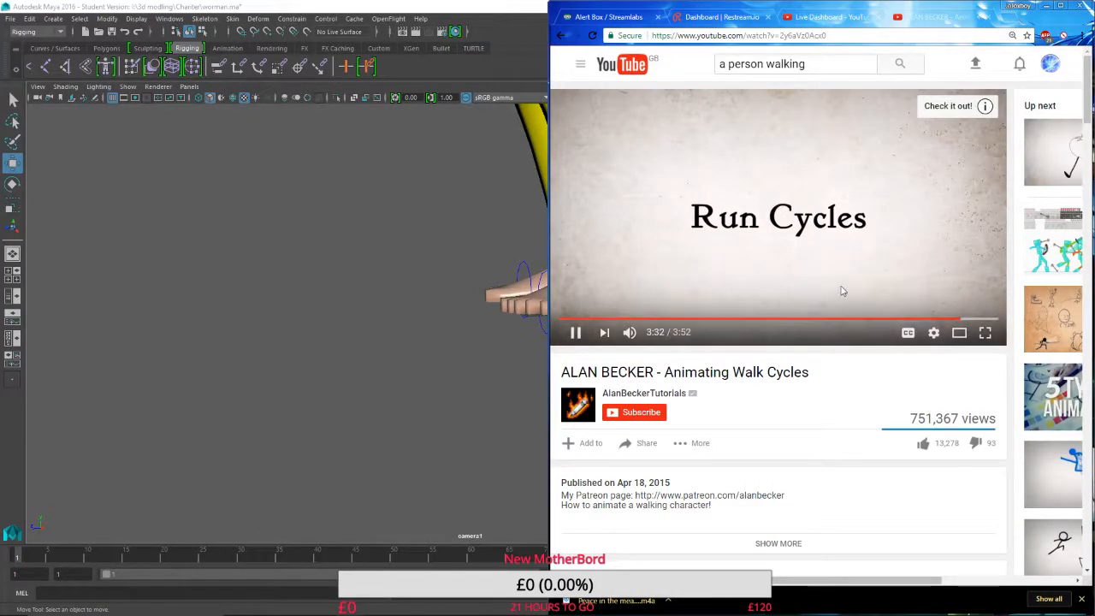
{"action": "left_click", "coordinate": [831, 226]}
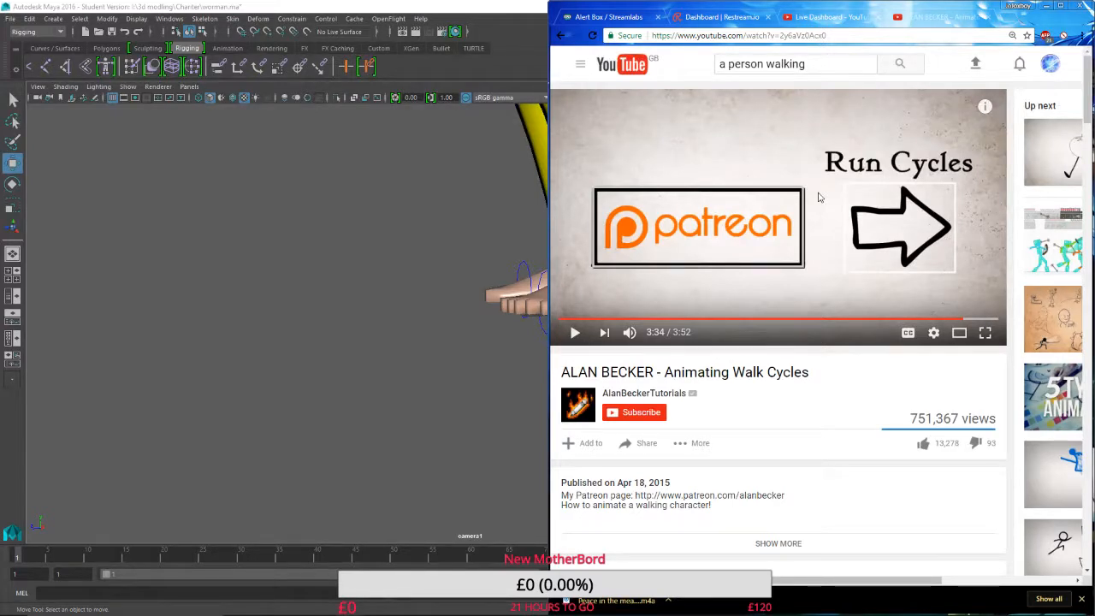
Return to Maya and save the scene again, accepting the student version notice.
{"action": "key", "text": "q"}
{"action": "key", "text": "ctrl+s"}
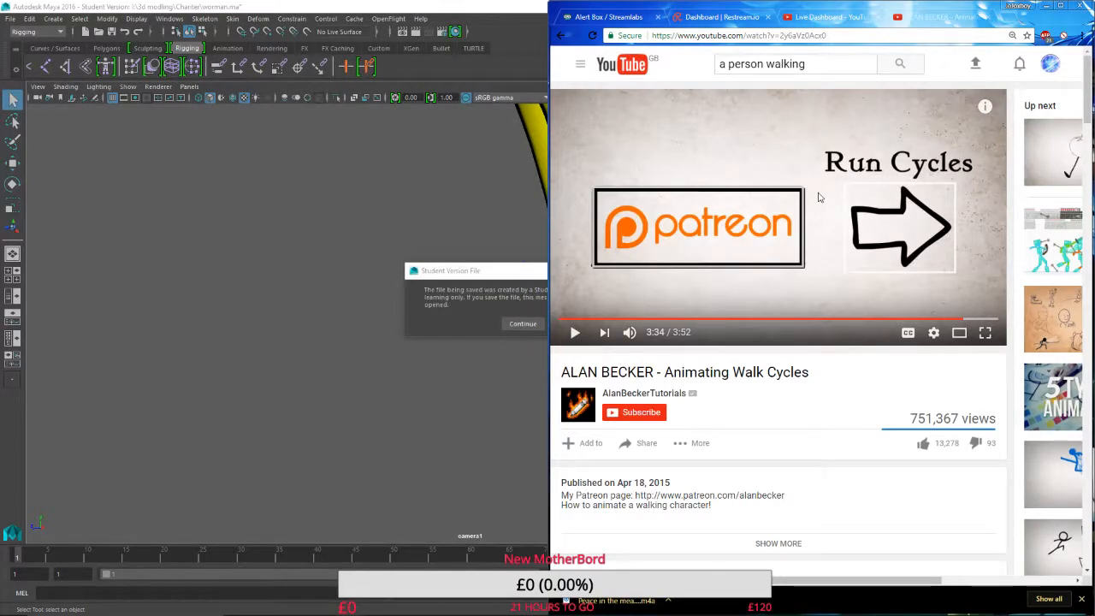
{"action": "left_click", "coordinate": [257, 218]}
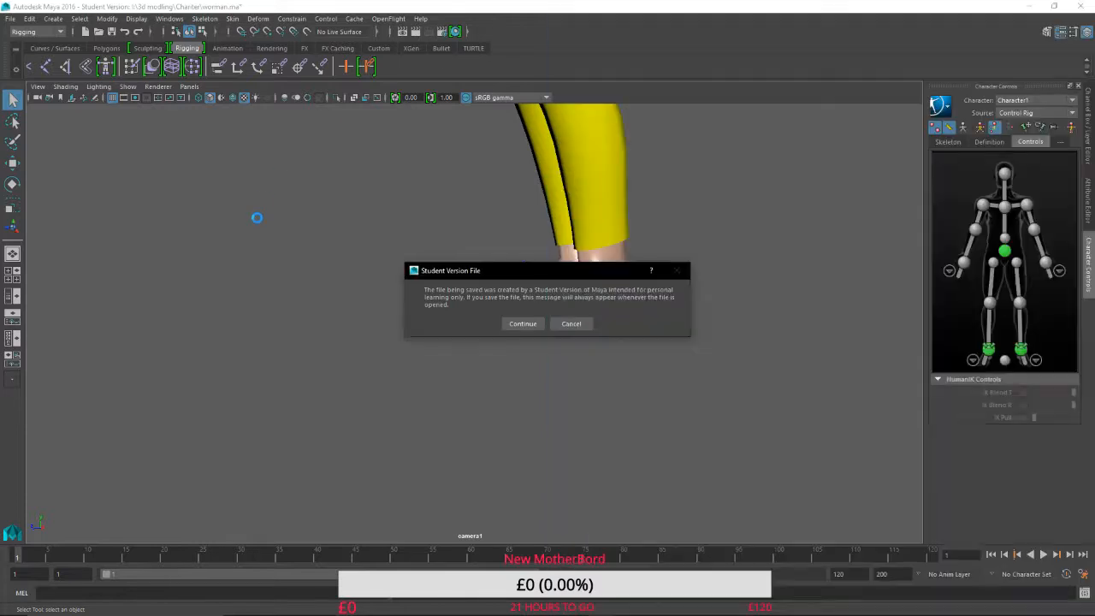
{"action": "left_click", "coordinate": [512, 325]}
Select the right ankle effector for moving, play the walk animation to check the feet and legs, and return to frame 1.
{"action": "key", "text": "w"}
{"action": "middle_click_drag", "start_coordinate": [415, 320], "coordinate": [441, 325], "text": "alt"}
{"action": "left_click_drag", "start_coordinate": [337, 335], "coordinate": [630, 384], "text": "alt"}
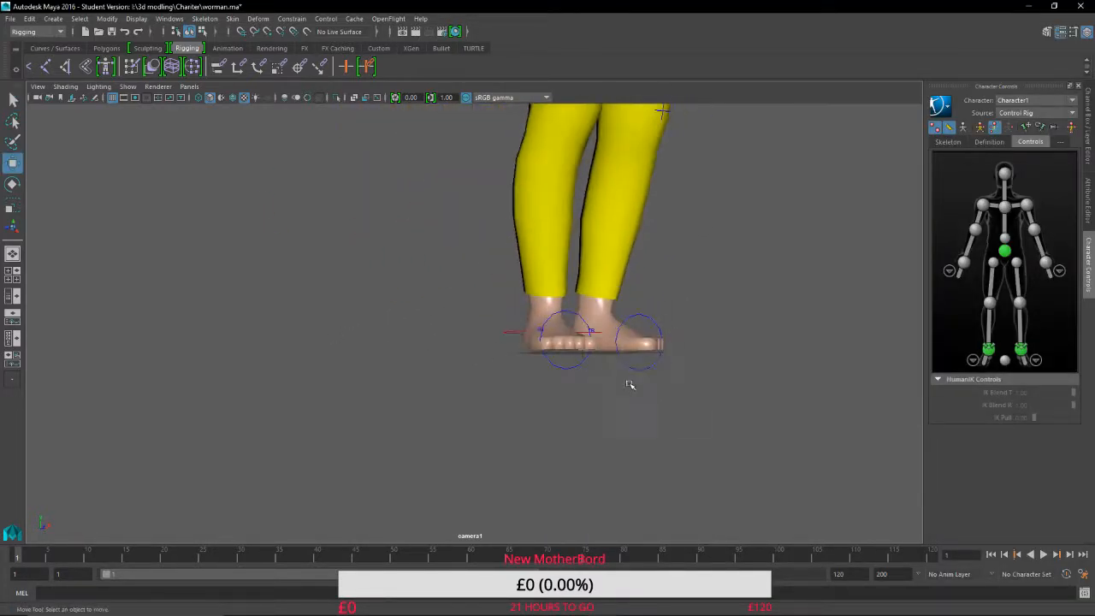
{"action": "left_click", "coordinate": [515, 331]}
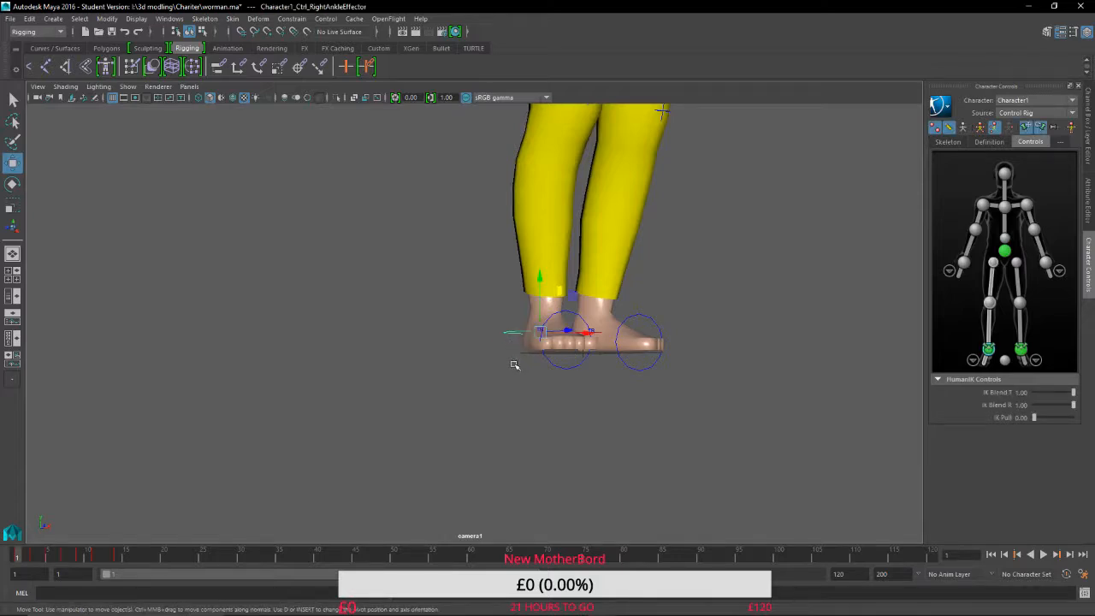
{"action": "left_click_drag", "start_coordinate": [491, 453], "coordinate": [379, 379], "text": "alt"}
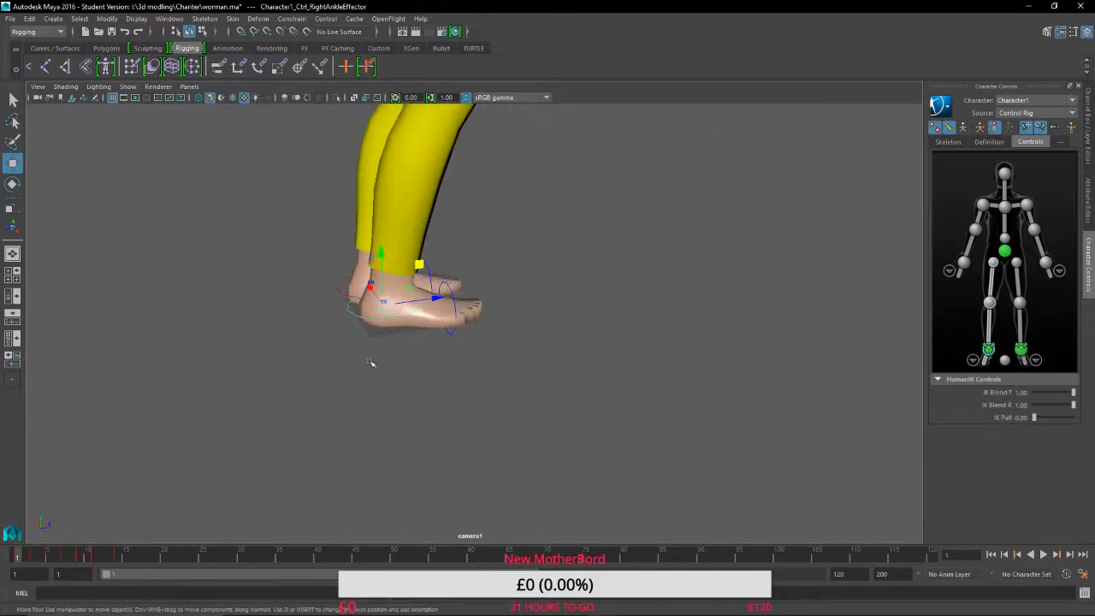
{"action": "mouse_move", "coordinate": [24, 561]}
{"action": "left_mouse_down"}
{"action": "mouse_move", "coordinate": [159, 563]}
{"action": "mouse_move", "coordinate": [196, 576]}
{"action": "mouse_move", "coordinate": [19, 580]}
{"action": "mouse_move", "coordinate": [92, 592]}
{"action": "mouse_move", "coordinate": [459, 613]}
{"action": "left_mouse_up"}
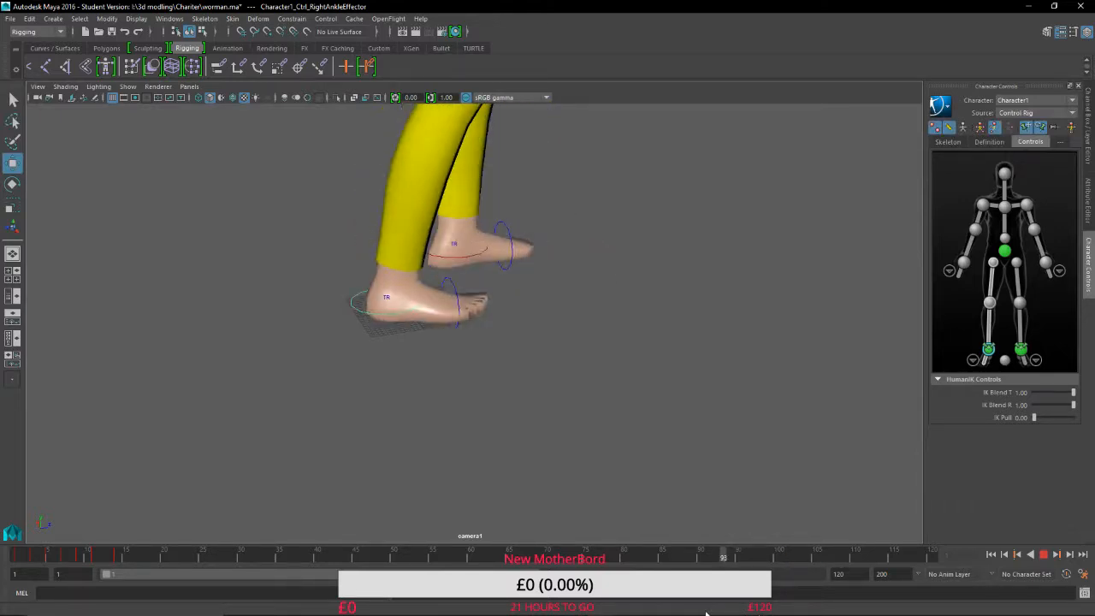
{"action": "left_click", "coordinate": [16, 552]}
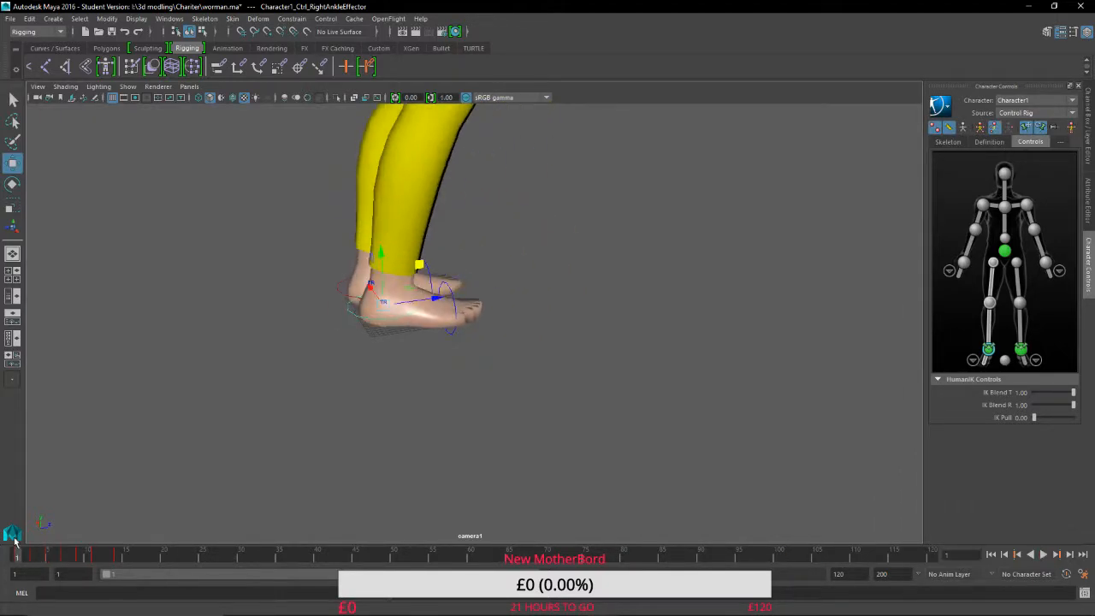
{"action": "middle_click_drag", "start_coordinate": [299, 493], "coordinate": [299, 604], "text": "alt"}
{"action": "left_click_drag", "start_coordinate": [538, 433], "coordinate": [359, 384], "text": "alt"}
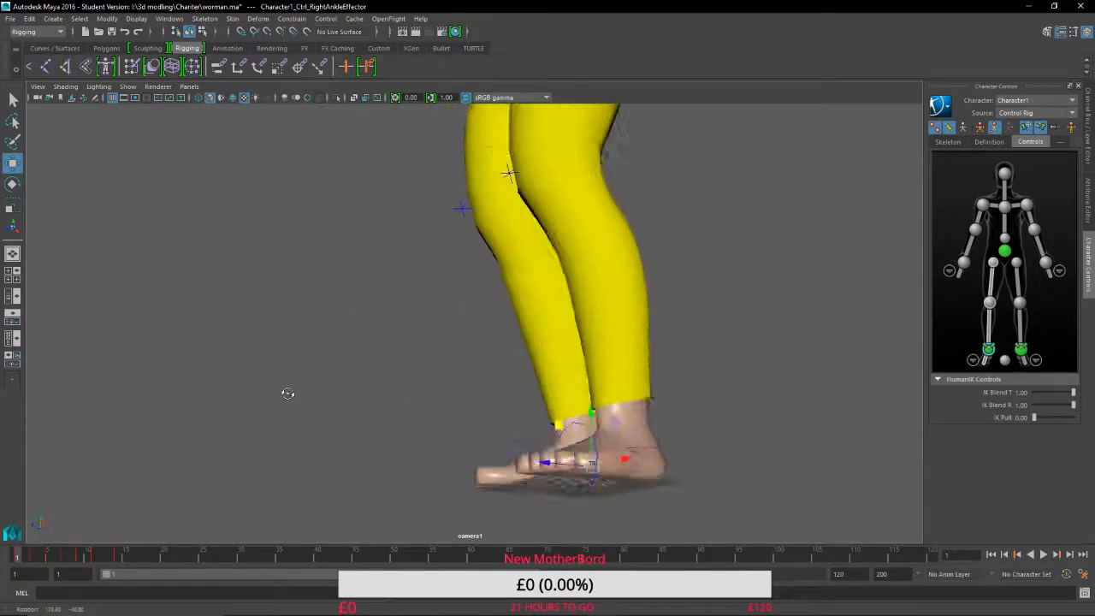
{"action": "middle_click_drag", "start_coordinate": [359, 384], "coordinate": [379, 530], "text": "alt"}
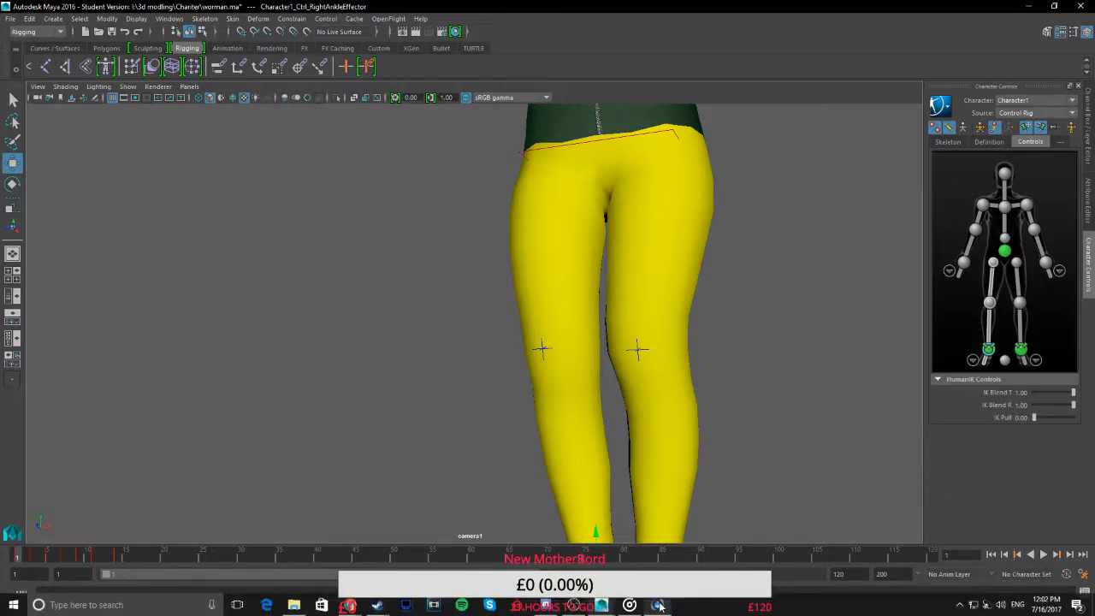
Switch to the music player, play "Peace in the meadows copy", and put the broadcast on the "Stream starting in a bit" scene.
{"action": "left_click", "coordinate": [639, 606]}
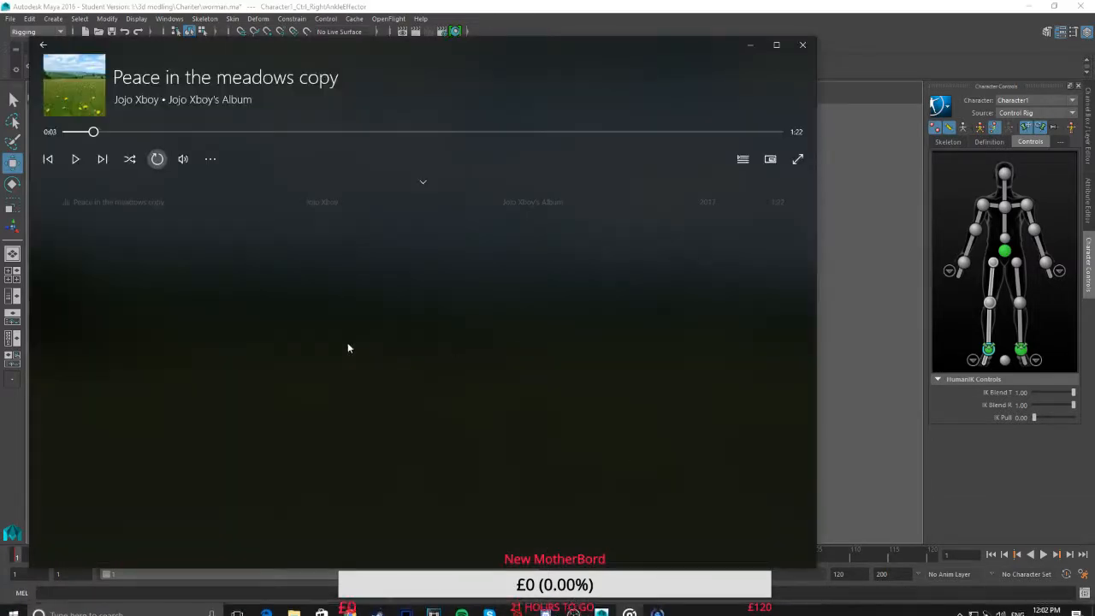
{"action": "left_click", "coordinate": [75, 160]}
{"action": "mouse_move", "coordinate": [545, 610]}
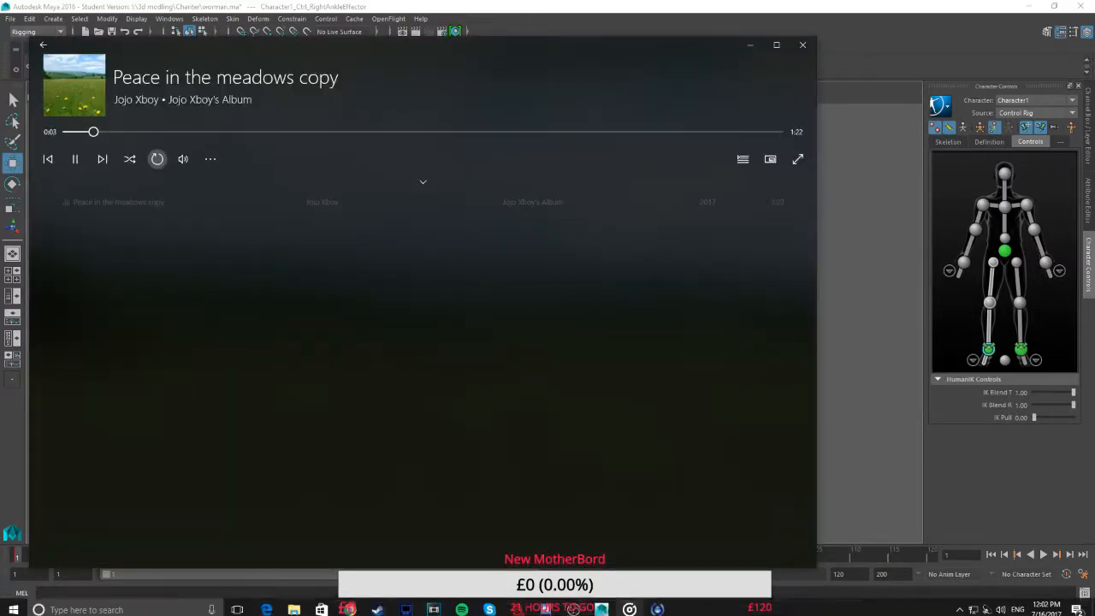
{"action": "left_click", "coordinate": [545, 606]}
{"action": "left_click", "coordinate": [75, 493]}
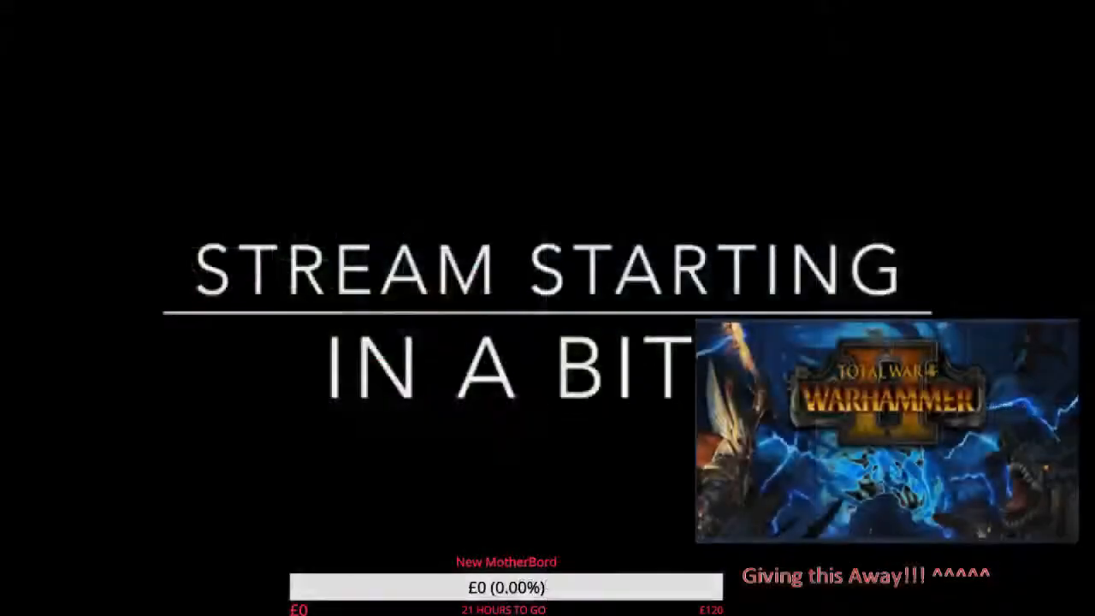